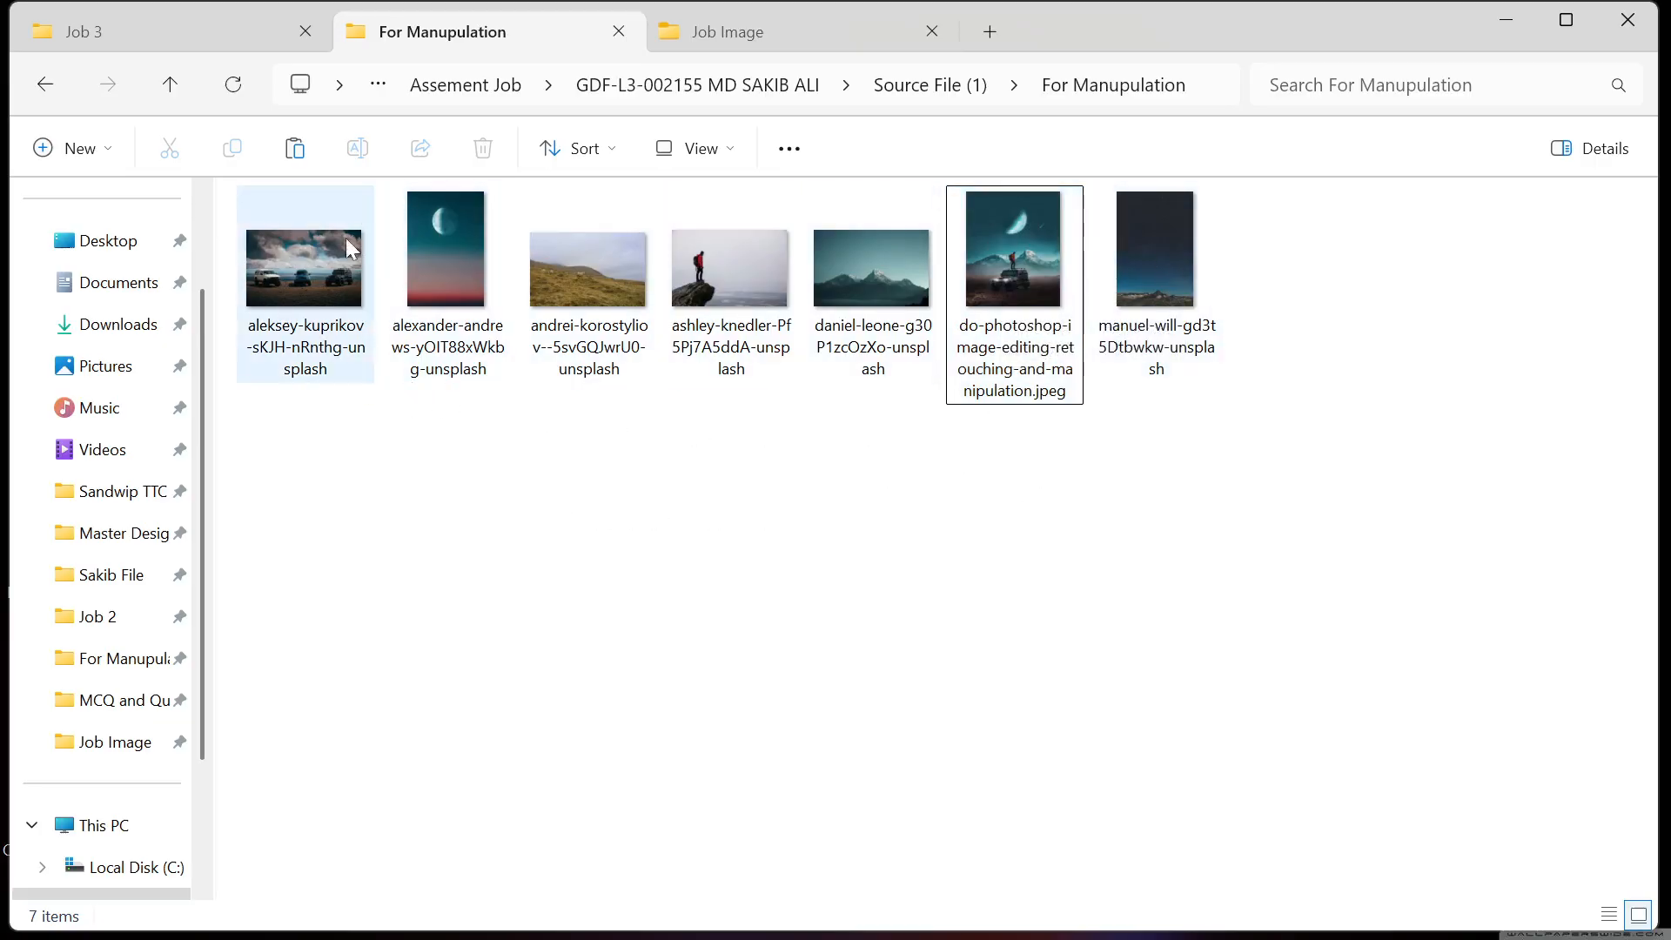
Select do-photoshop-image-editing-retouching-and-manipulation.jpeg among the seven source photos in For Manupulation
left_click(1022, 300)
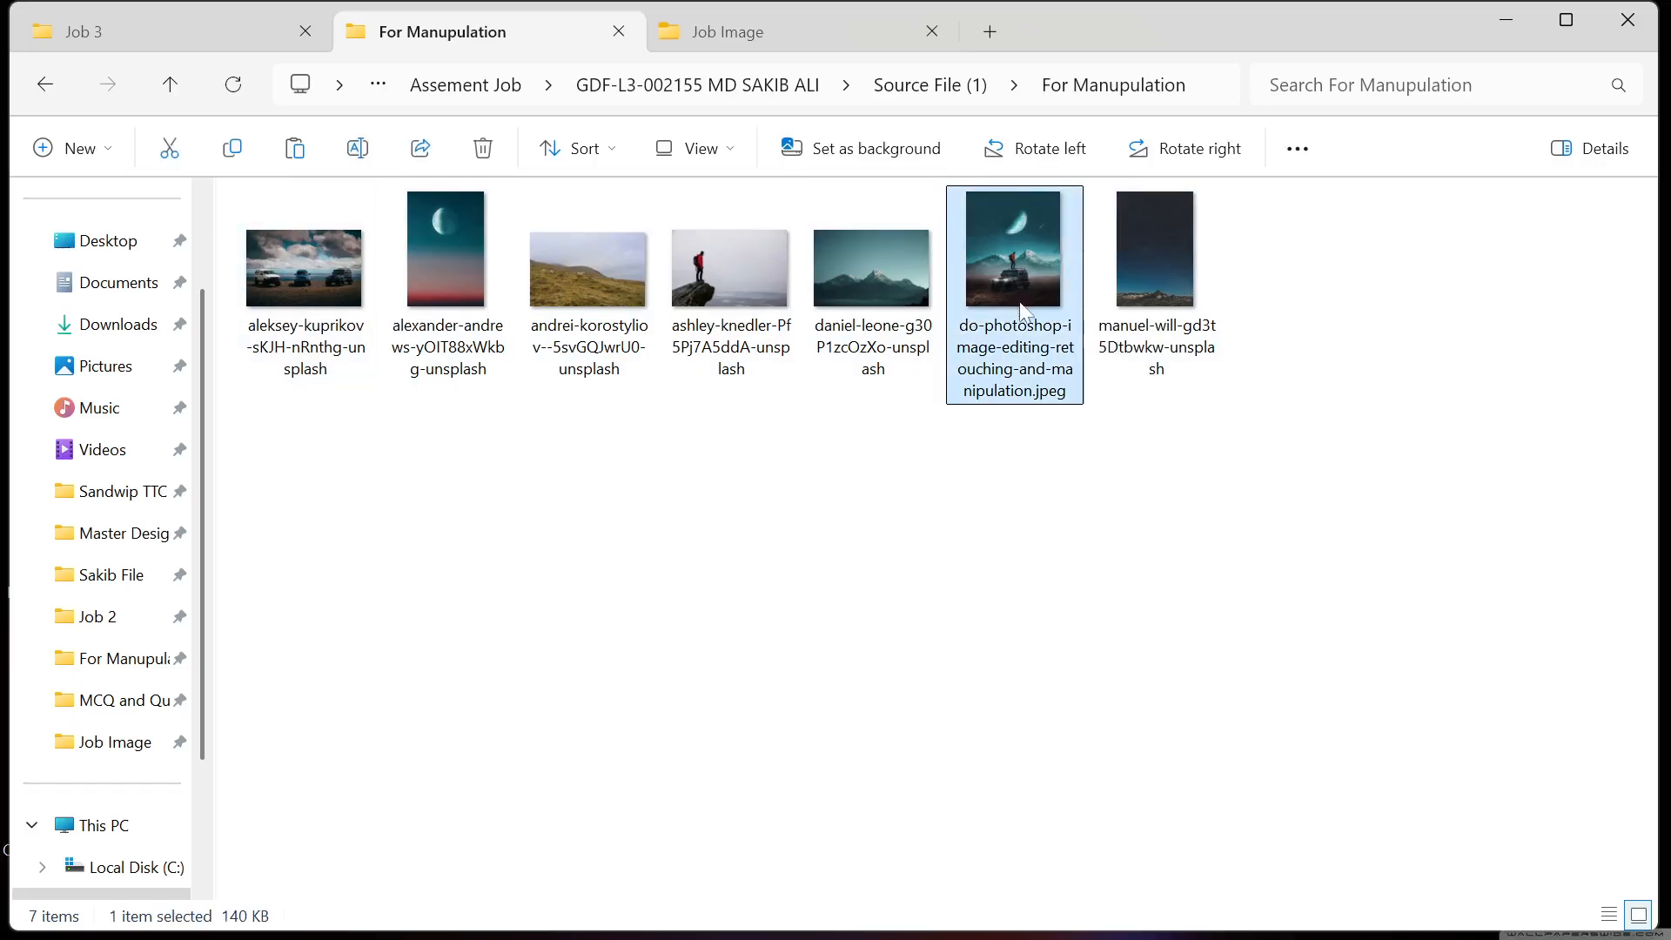
View the moon, snowy-mountain and jeep reference composite in Photos, then switch to Photoshop
double_click(1021, 300)
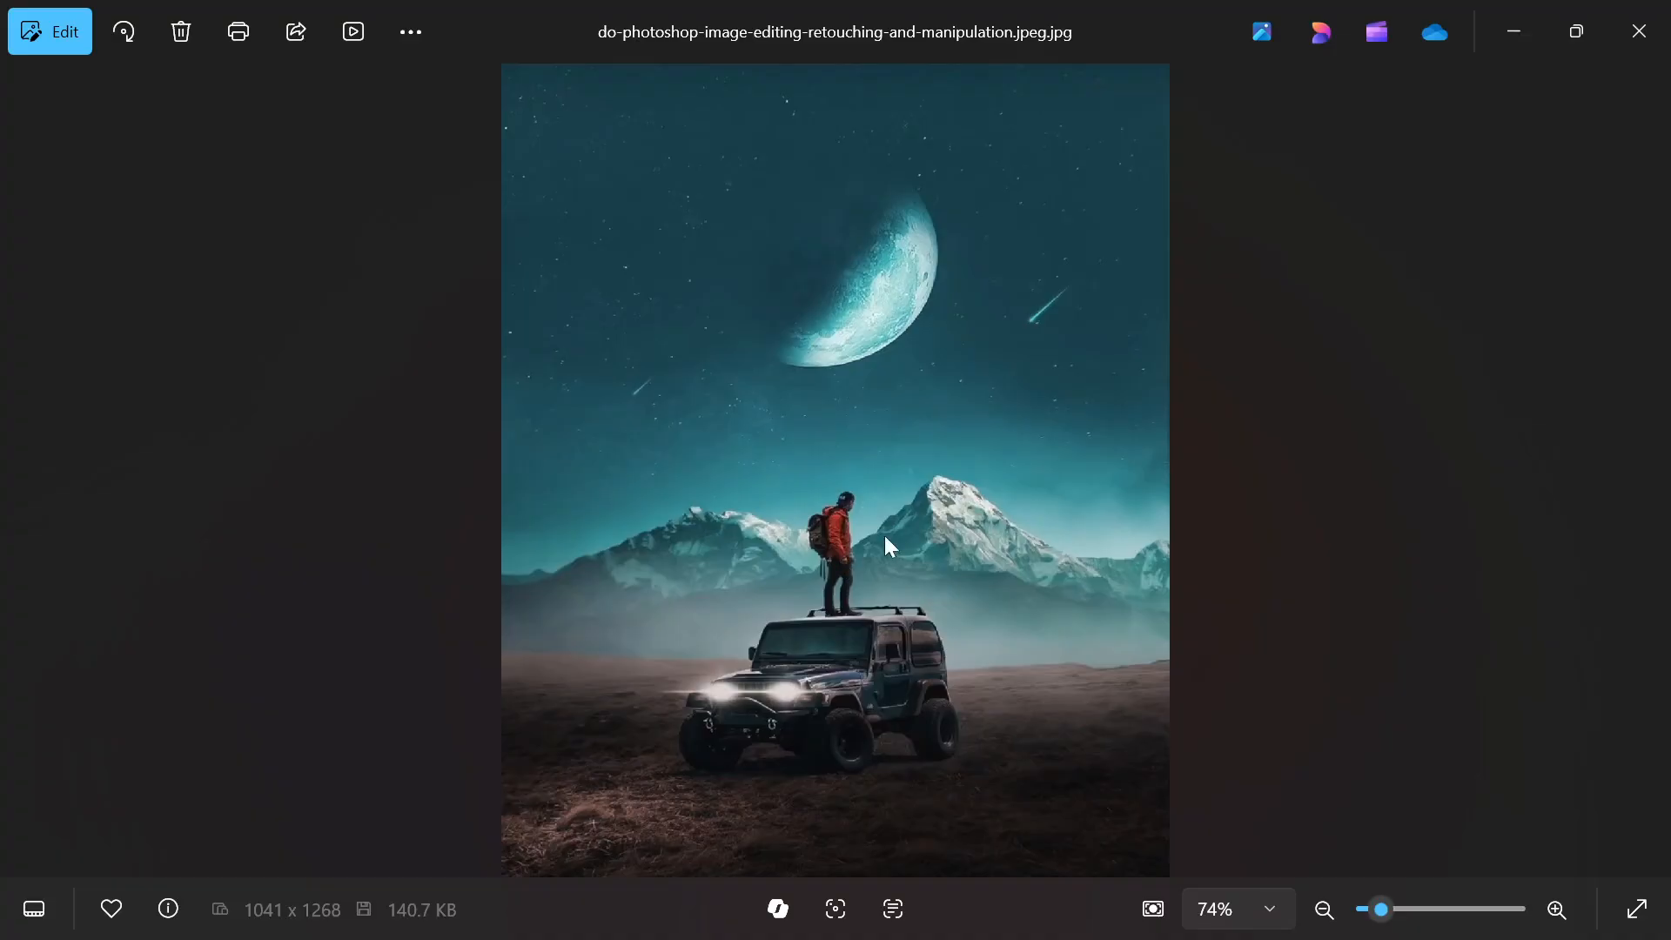
mouse_move(650, 909)
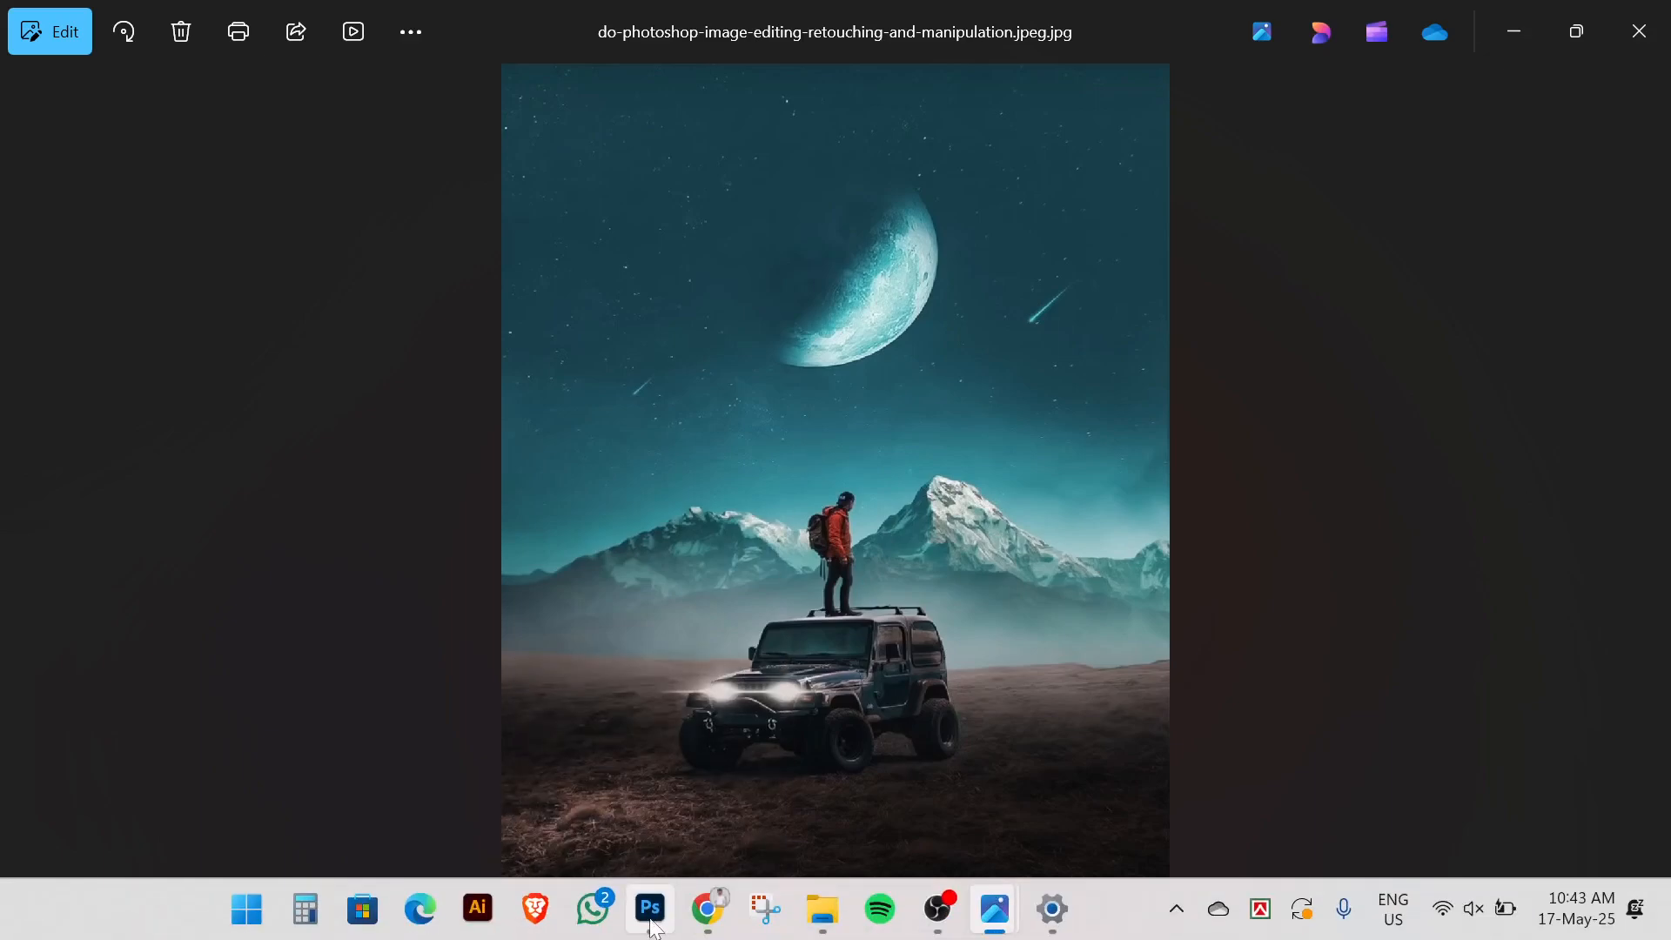
left_click(650, 908)
Create Untitled-1 at 800 × 1000 px, 300 Pixels/Inch, RGB 8-bit, white background
left_click(59, 15)
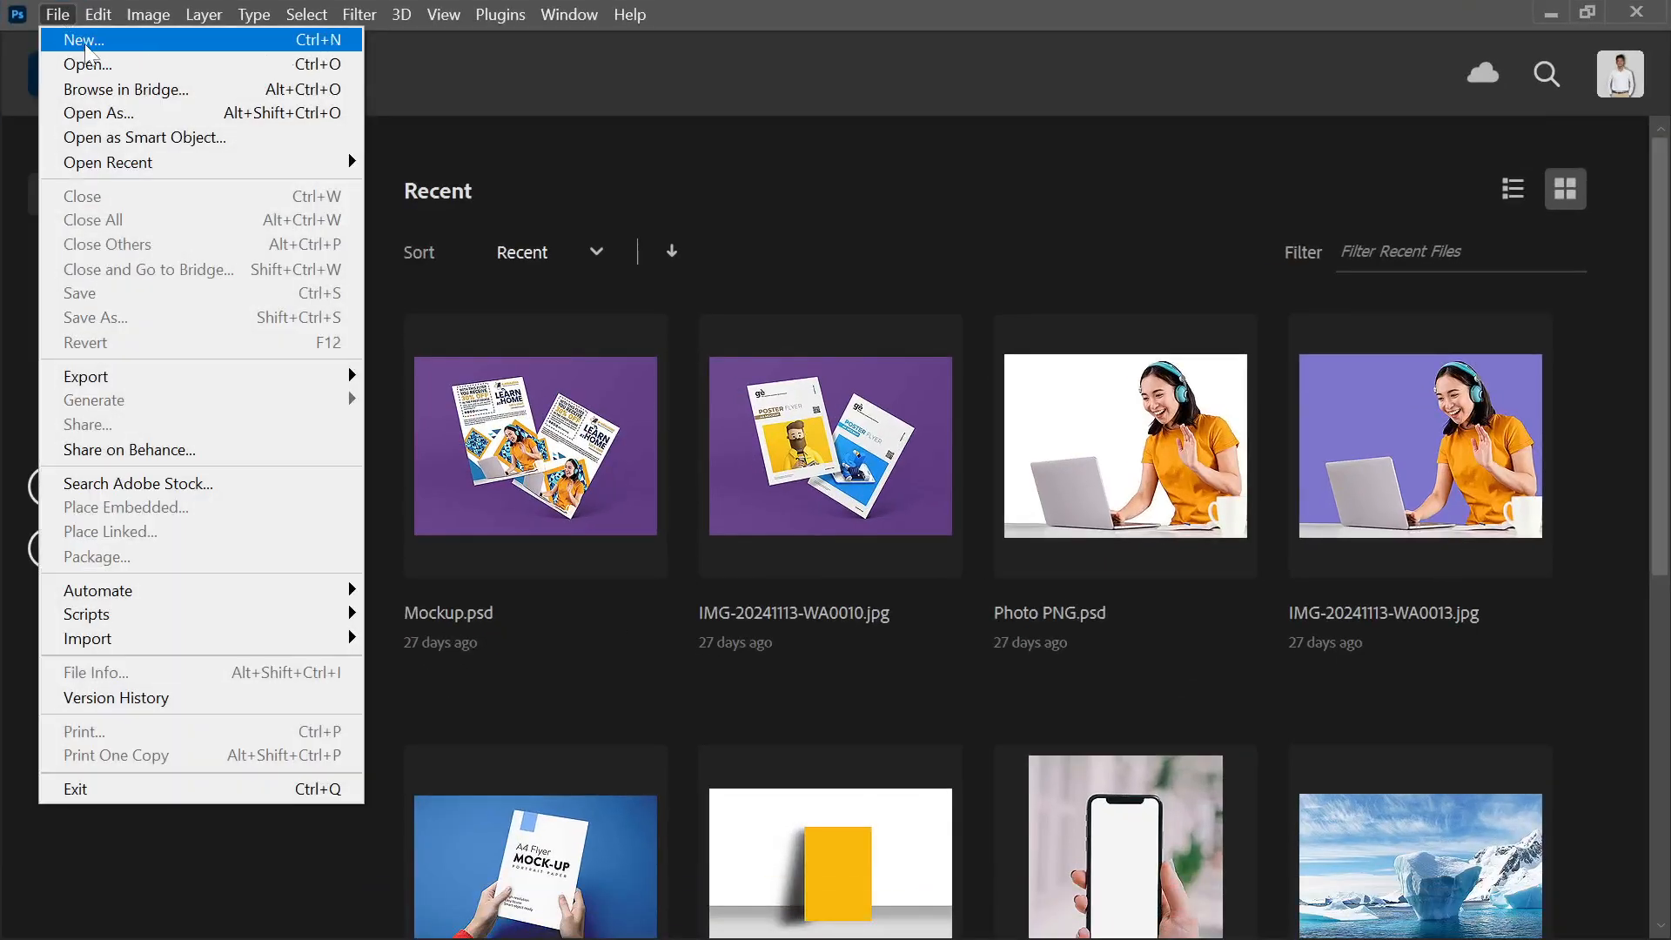
left_click(86, 48)
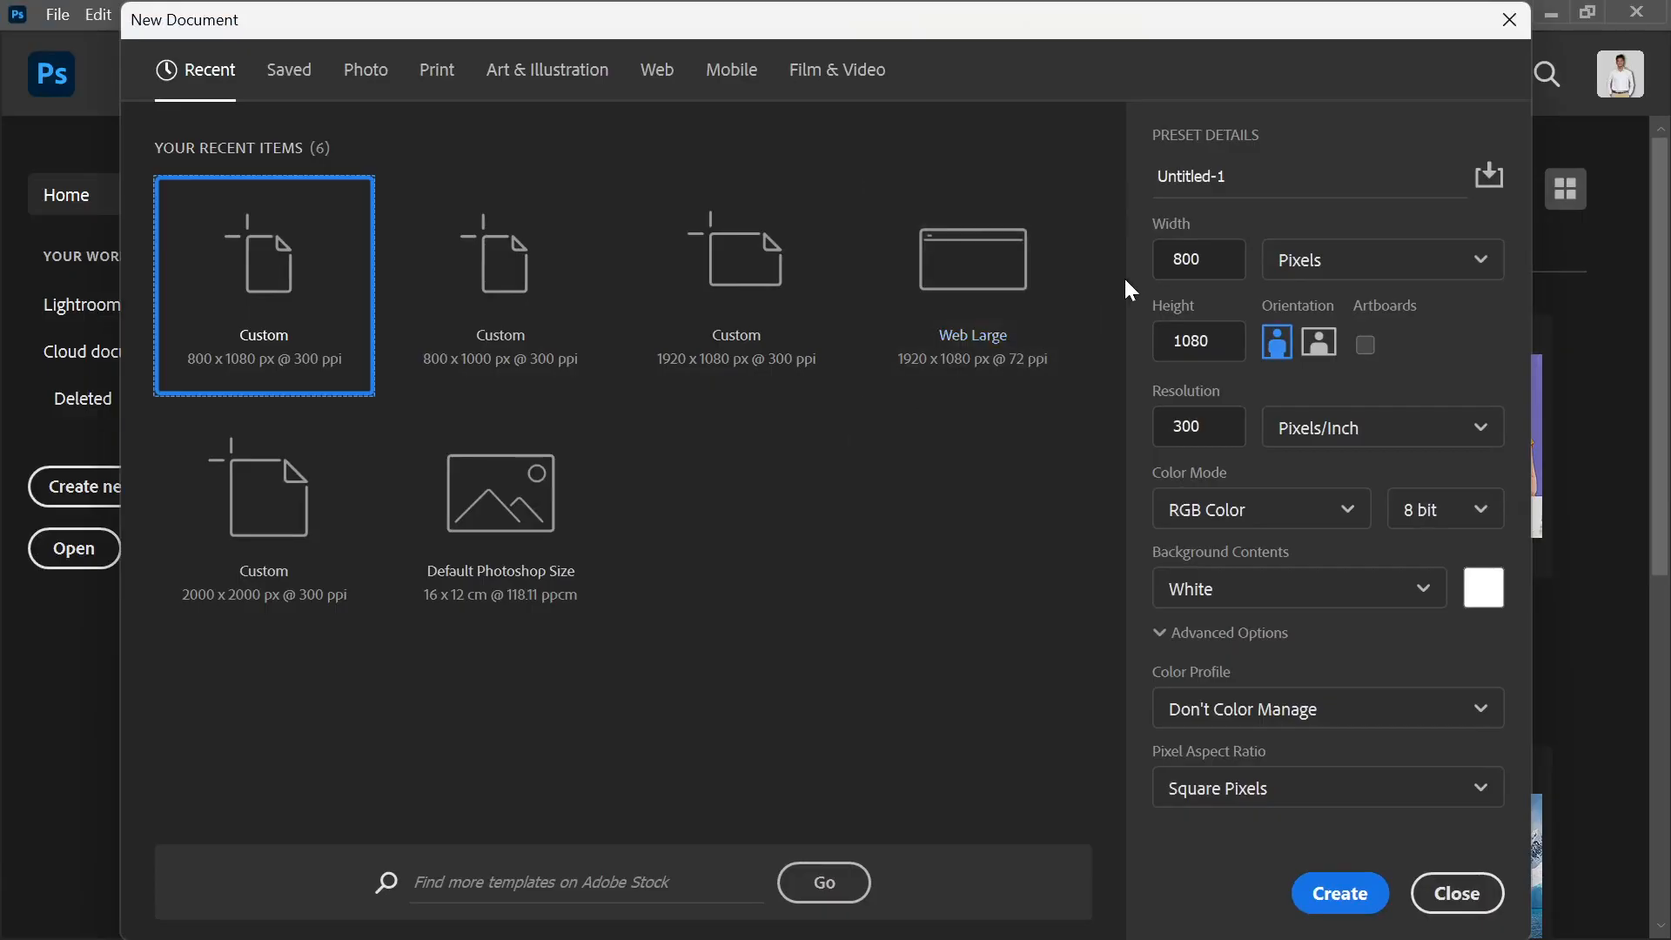
left_click_drag(1208, 260, 1125, 264)
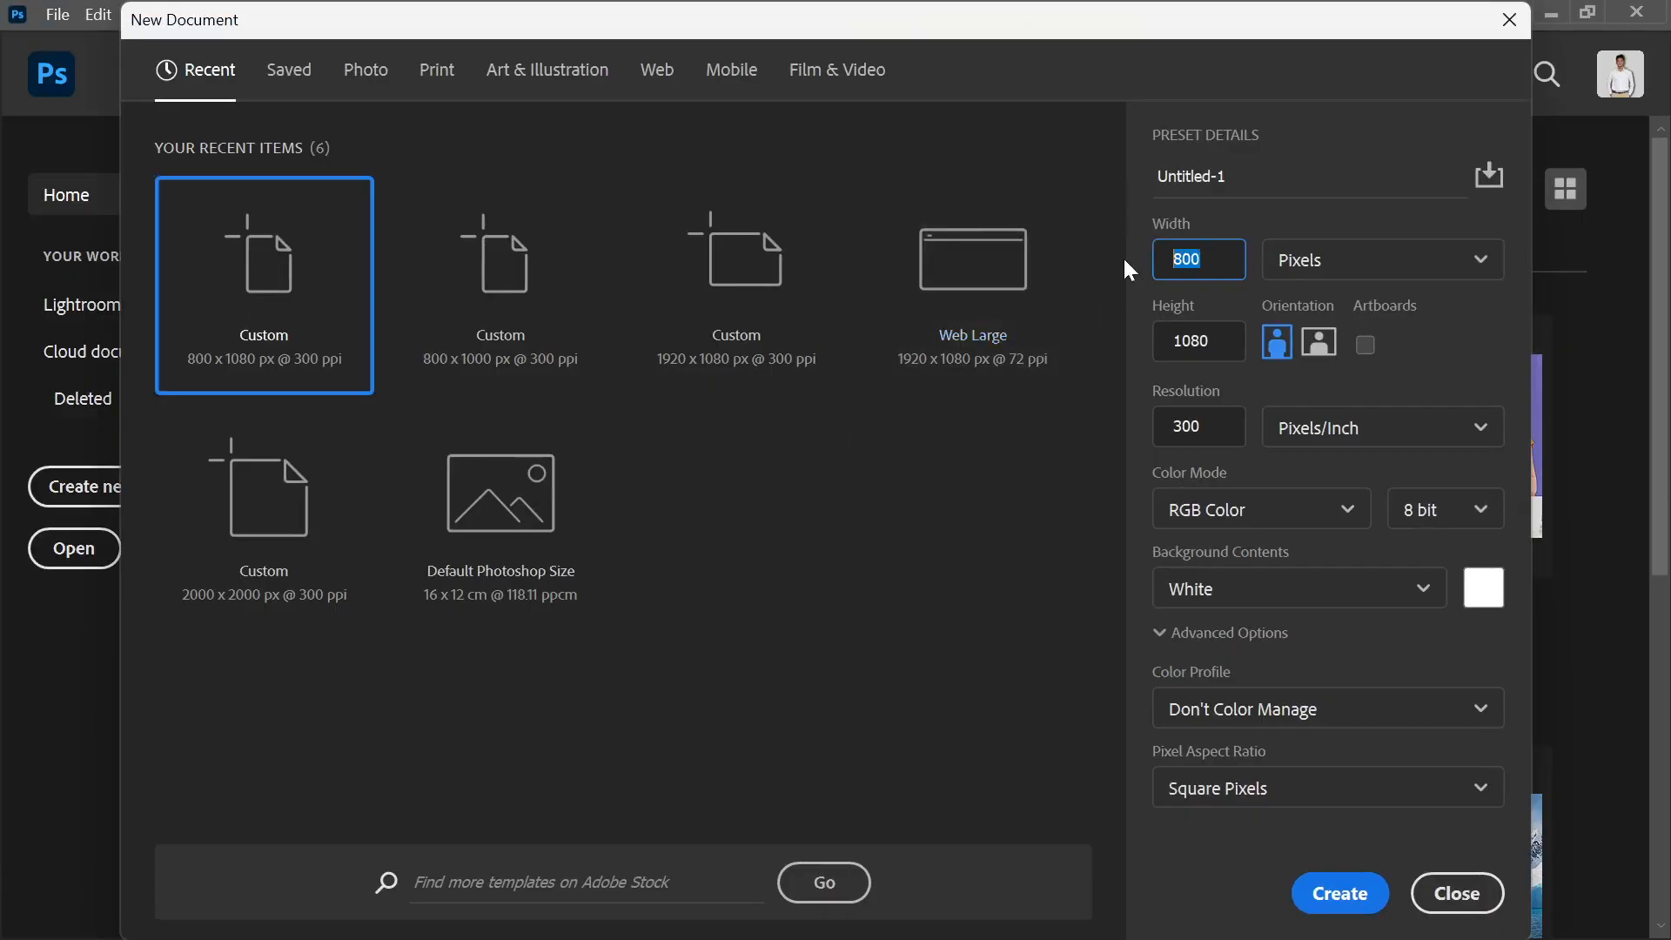
key("Tab")
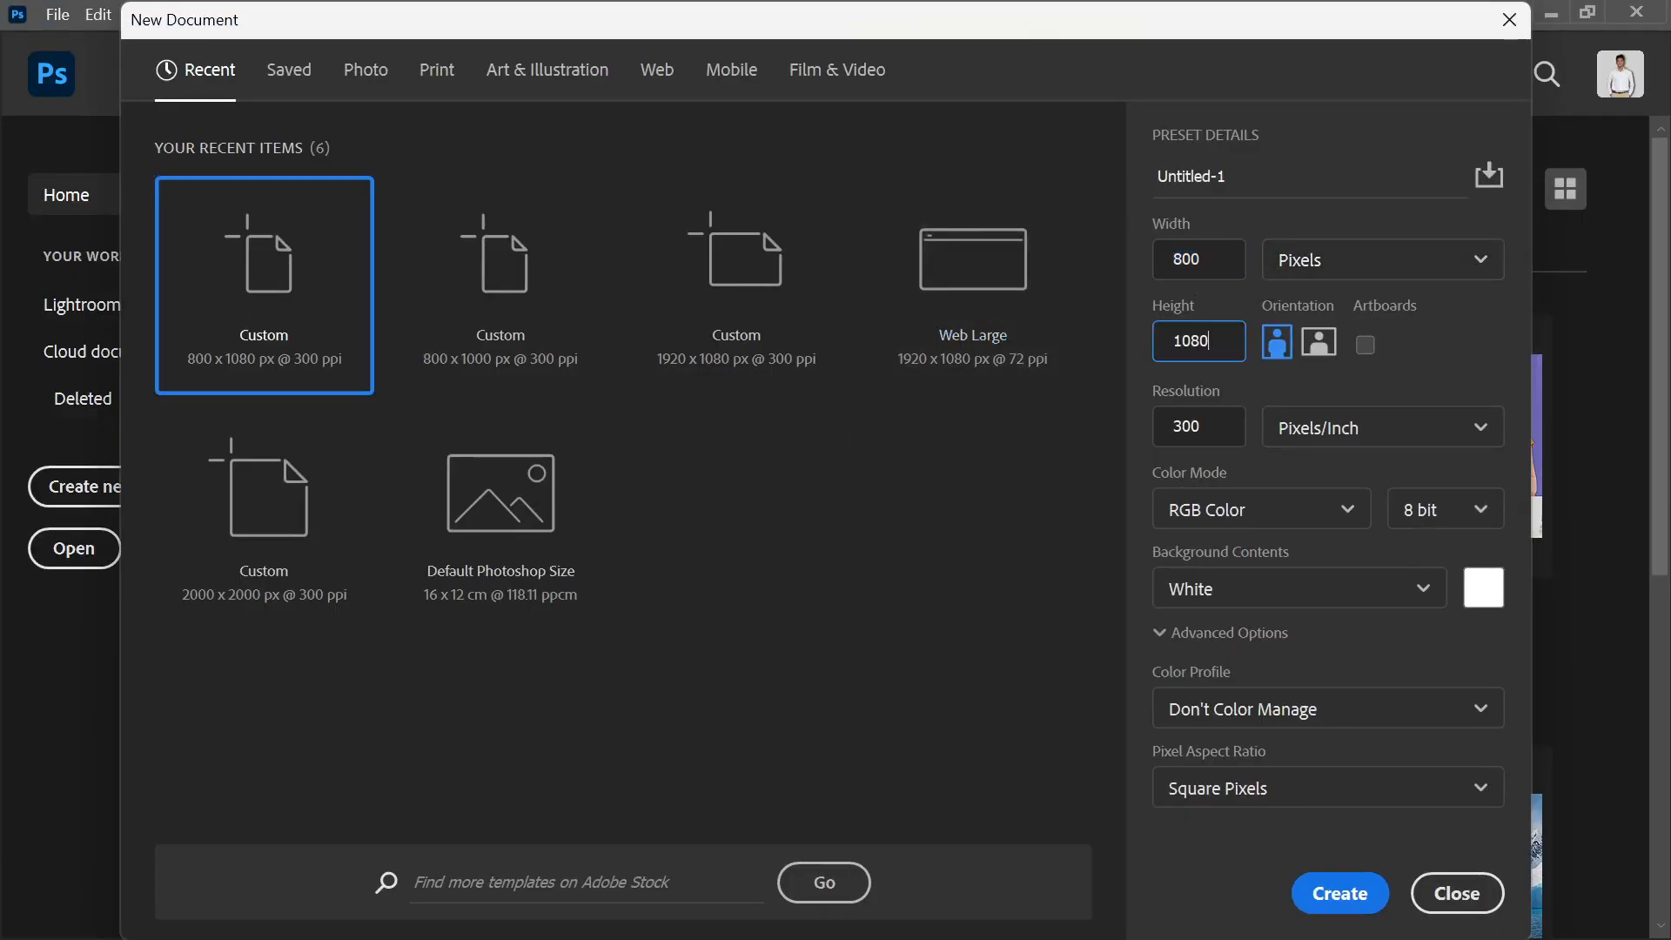
type("1000")
left_click(1299, 383)
left_click(1159, 426)
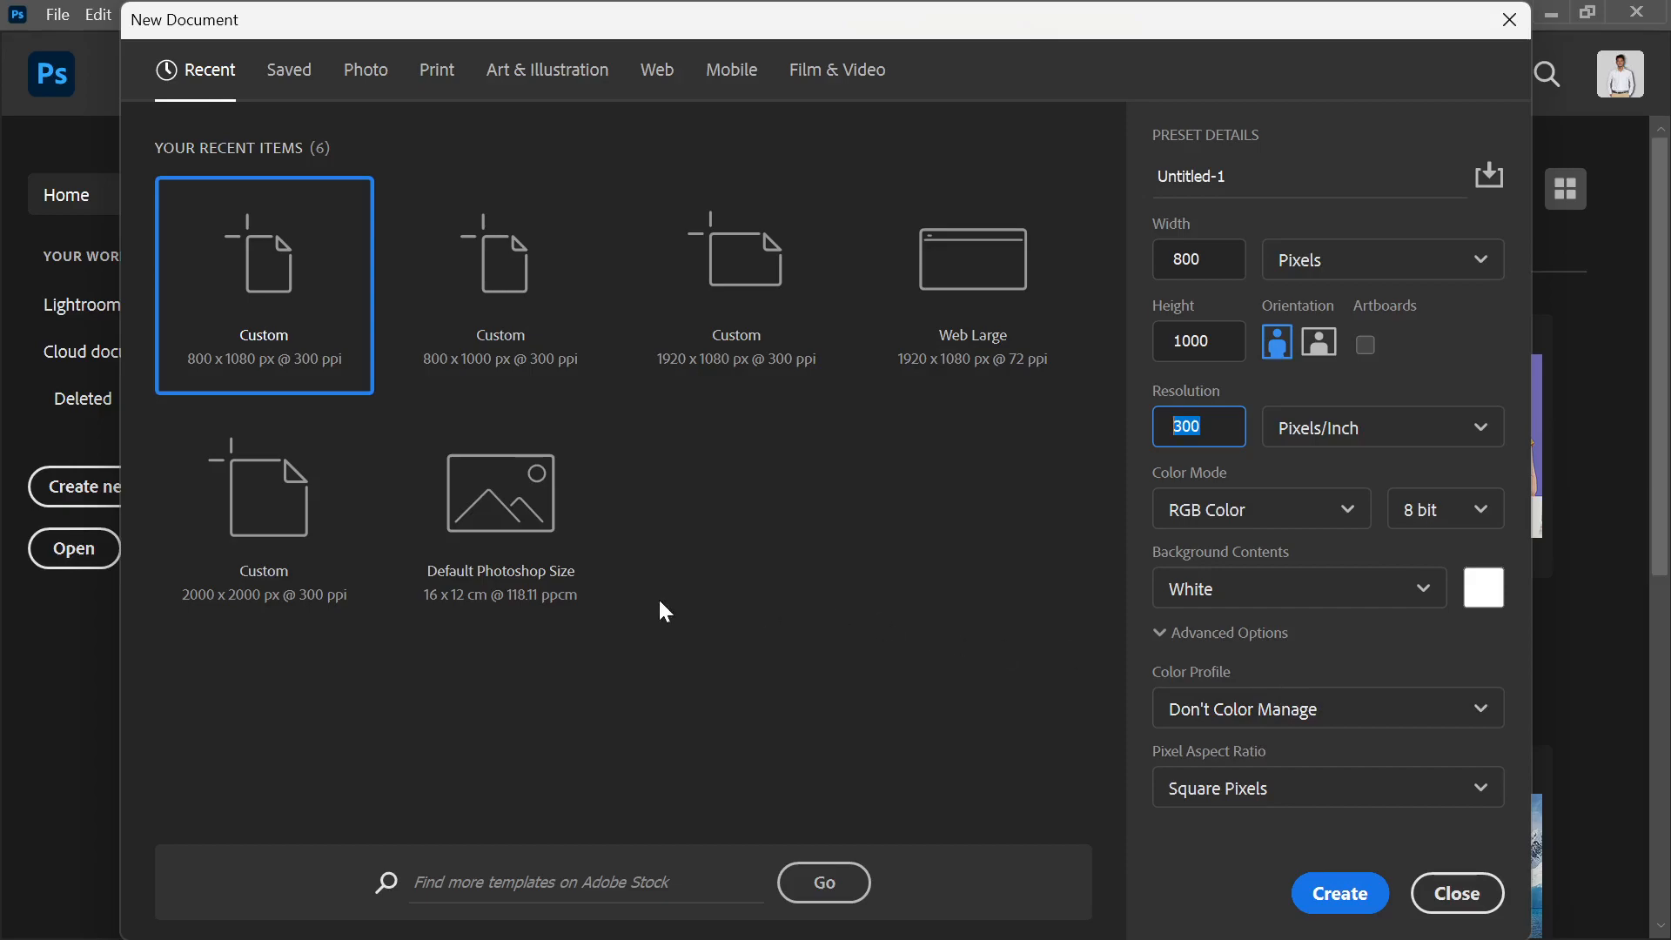
left_click(1323, 897)
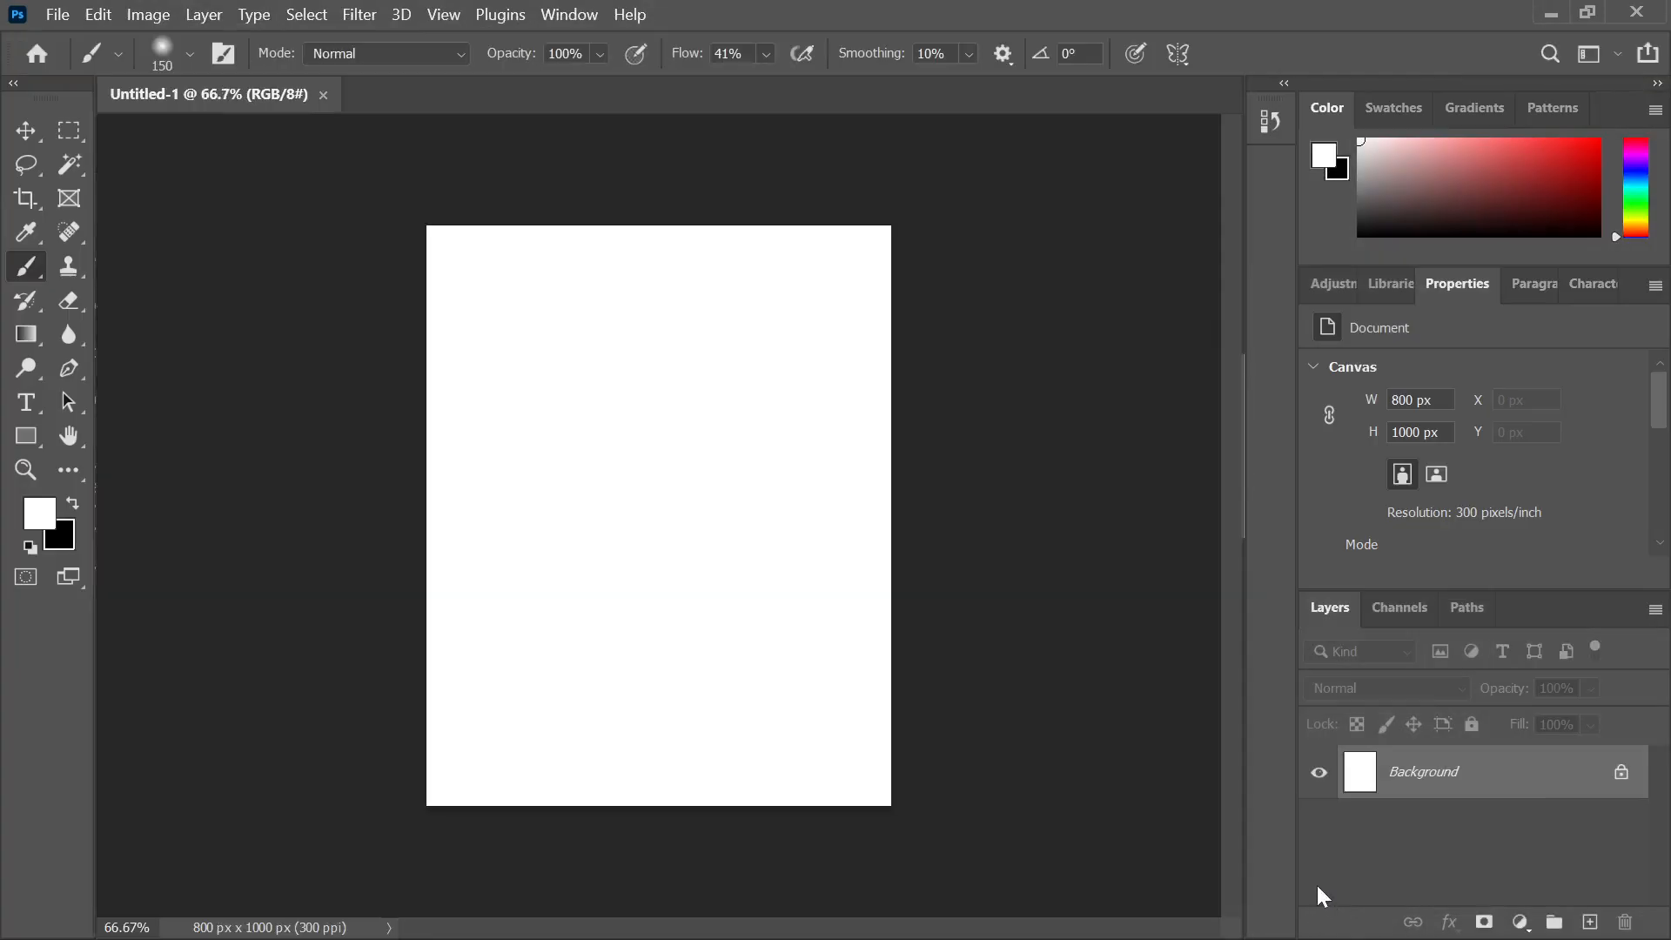
Try moving the locked Background layer with the Move tool and dismiss the warning
left_click(25, 130)
left_click(318, 222)
left_click(1125, 452)
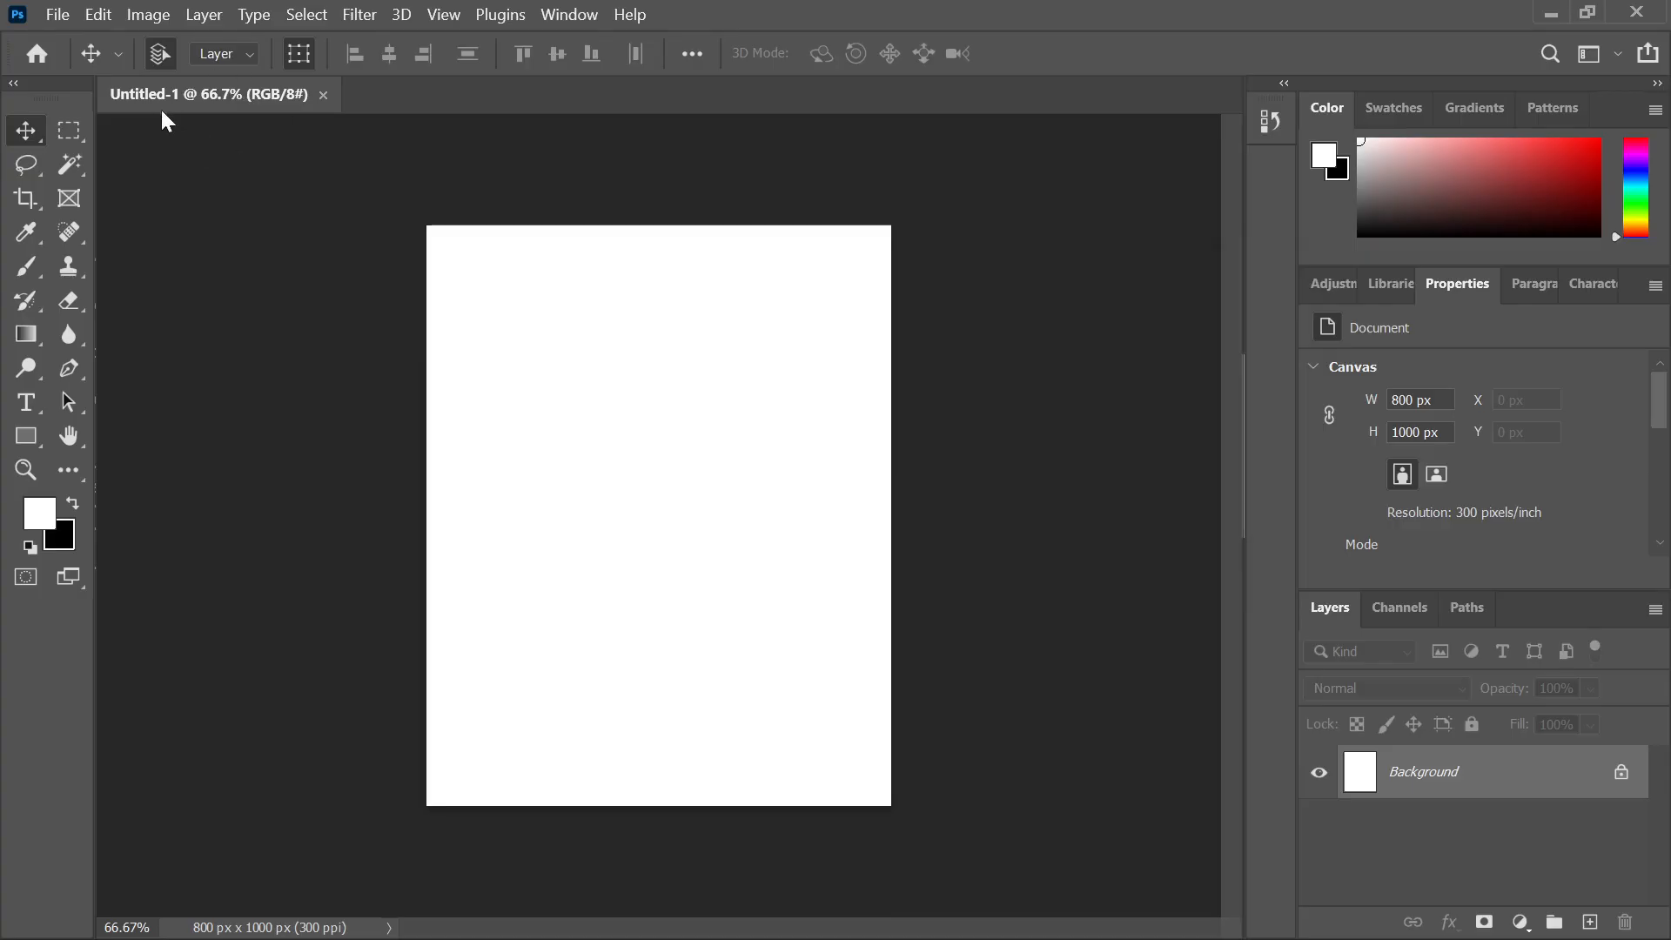
Start Save As to this computer and browse to the Desktop
left_click(49, 13)
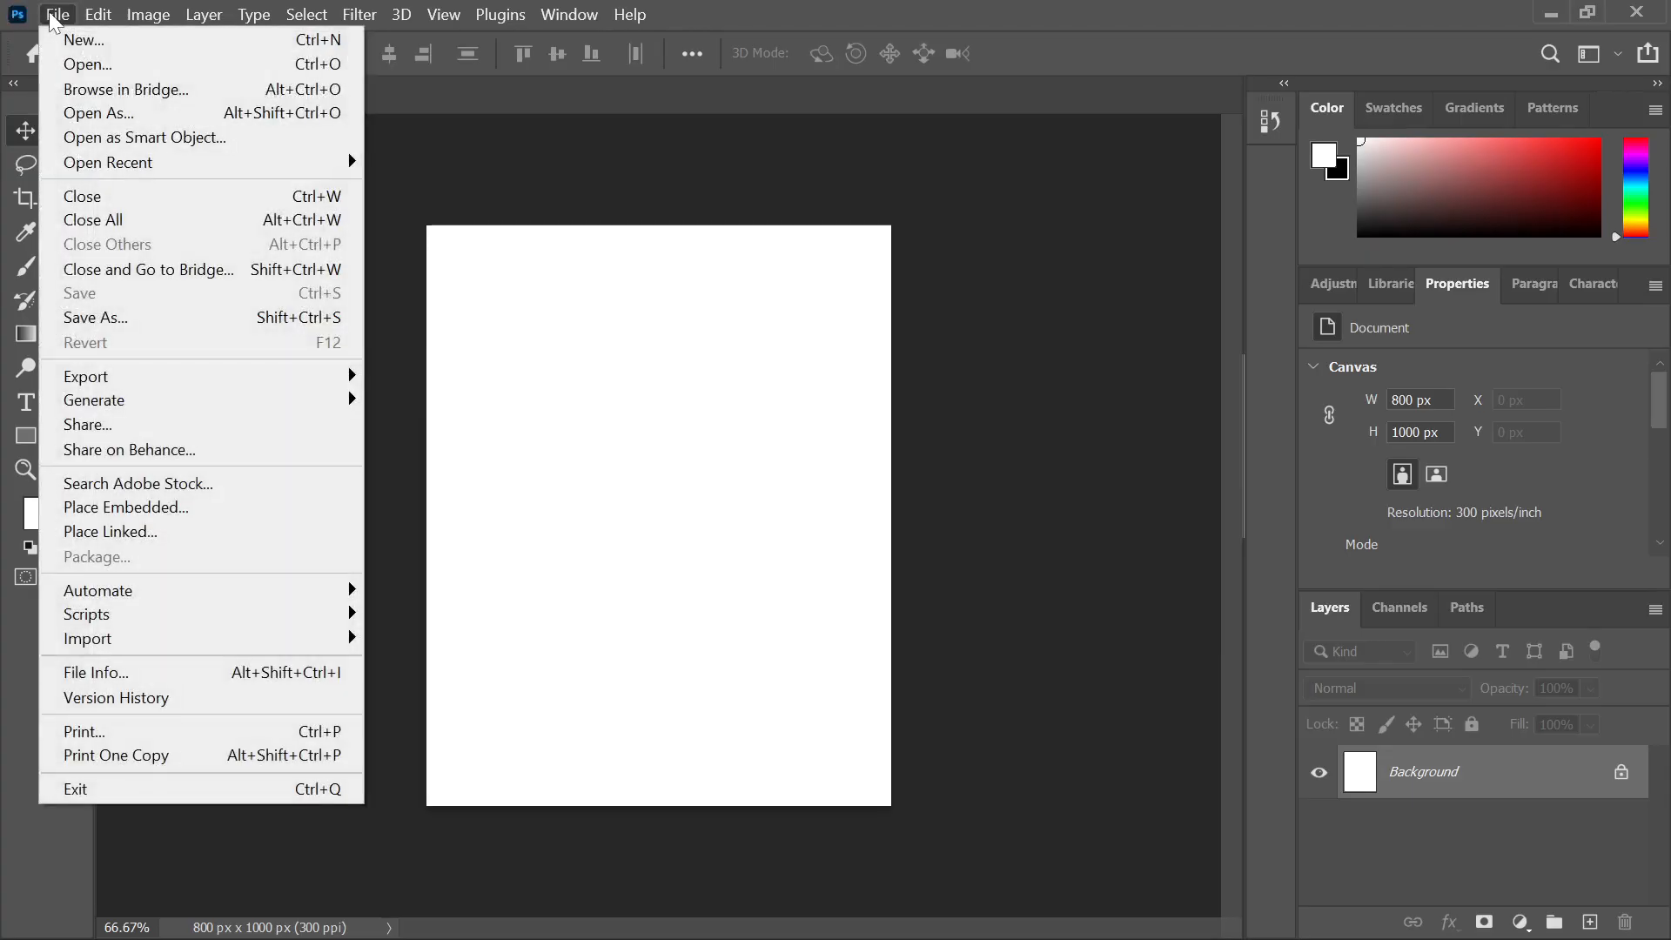
left_click(96, 318)
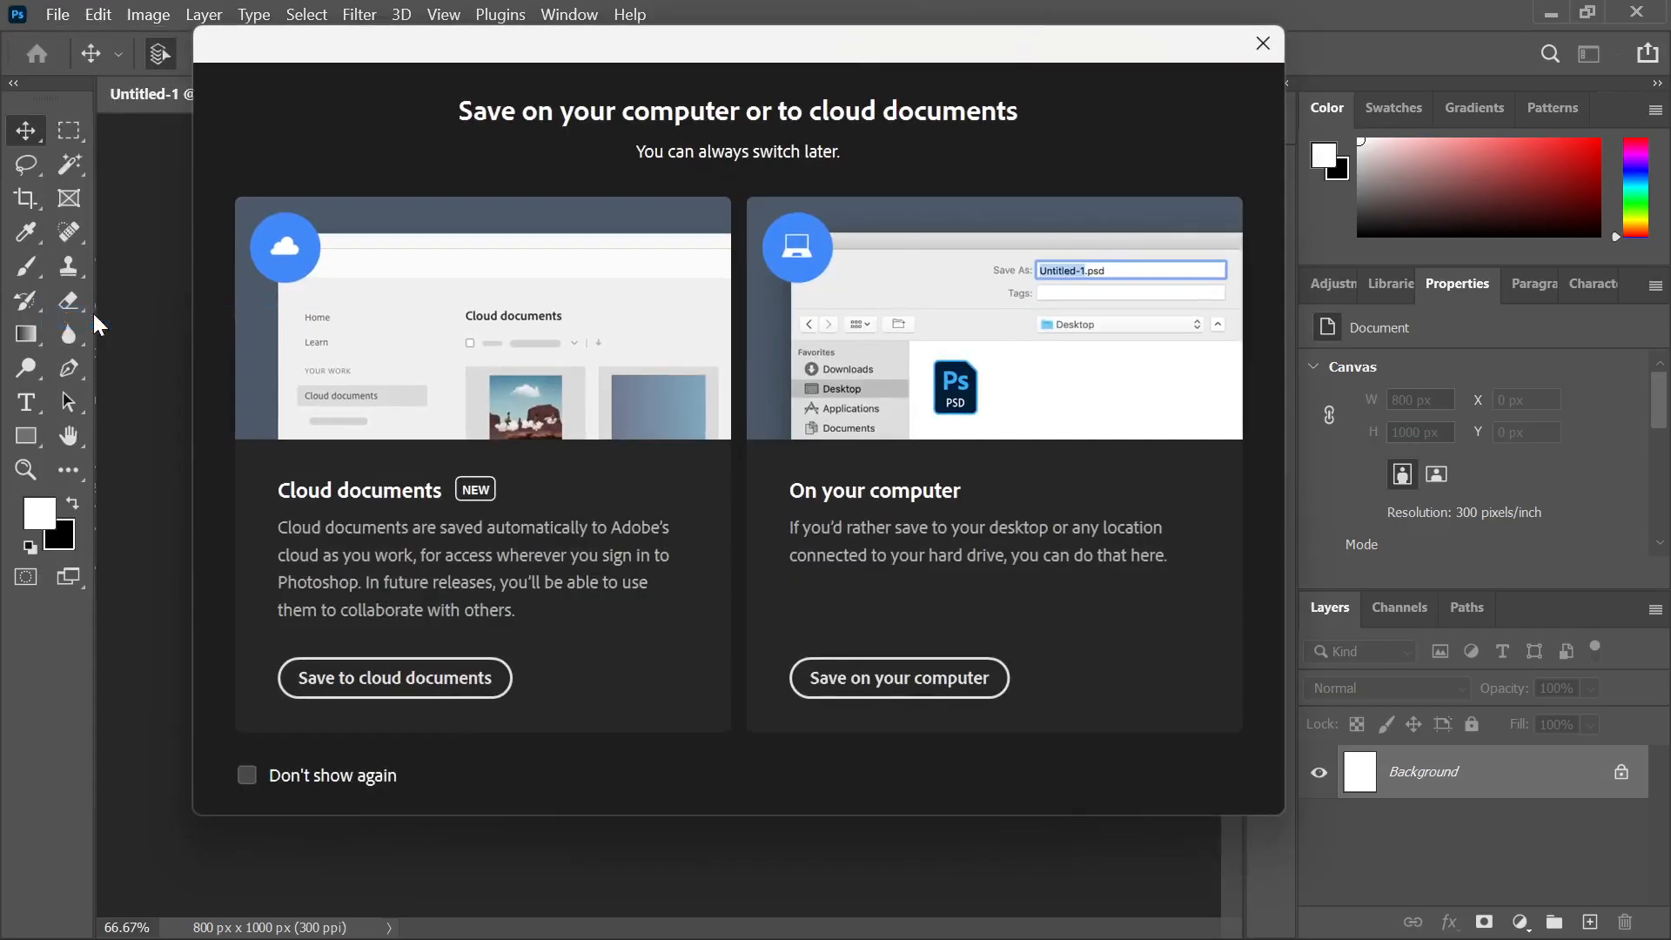
left_click(887, 686)
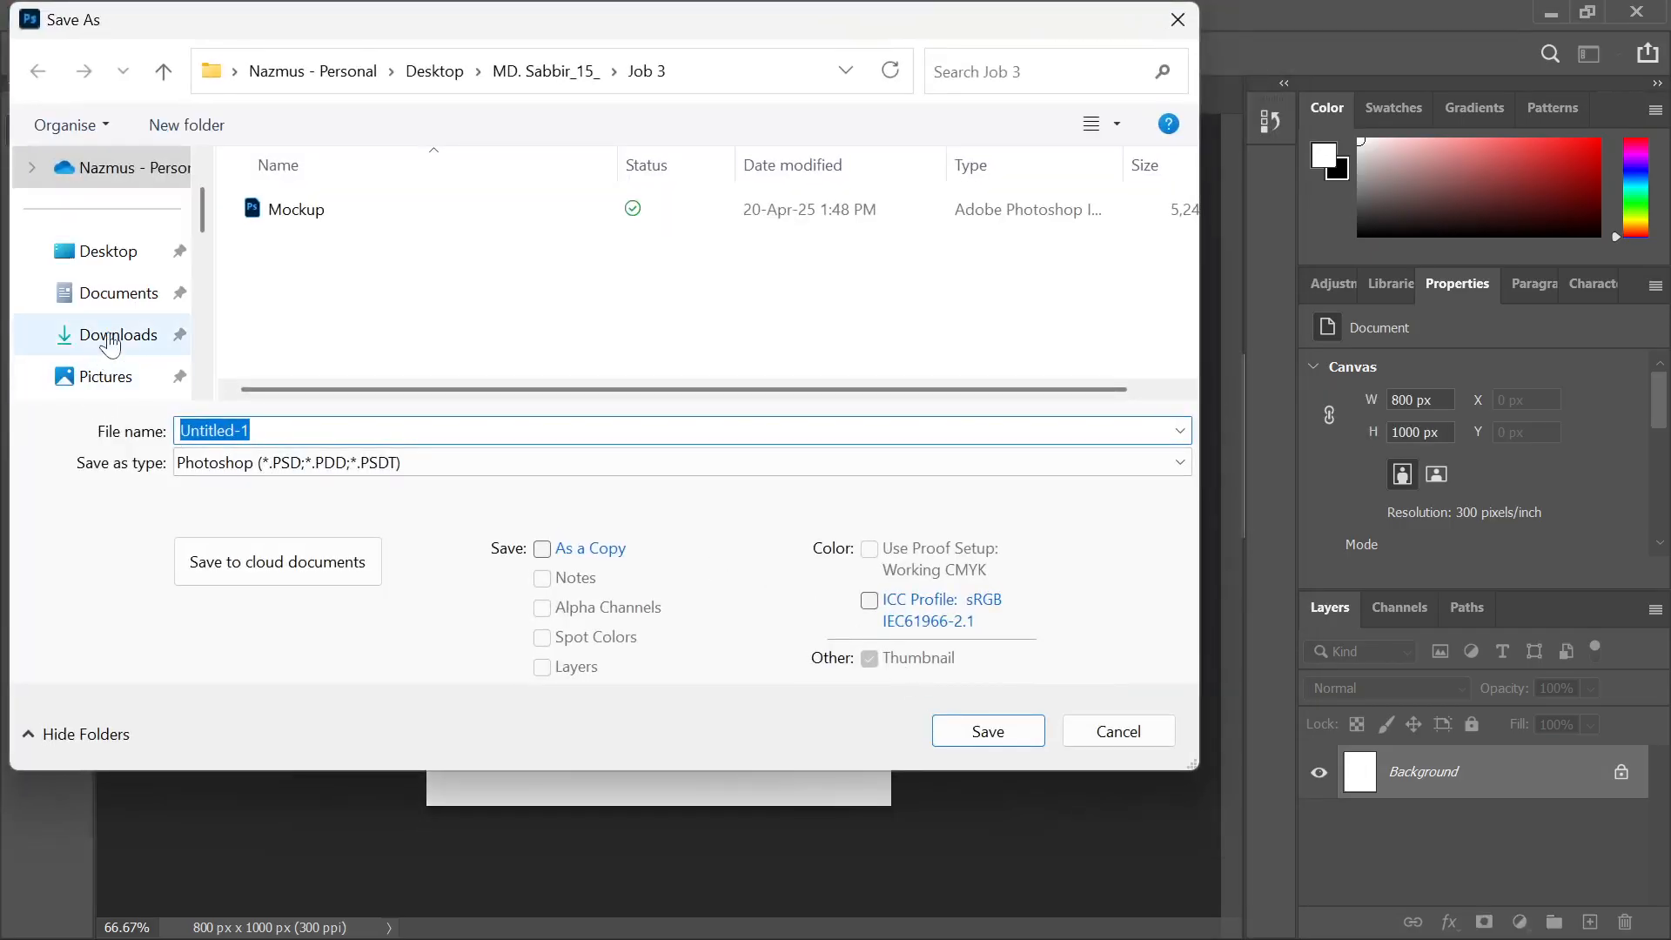
scroll(110, 344, "down", 3)
scroll(104, 331, "up", 3)
left_click(98, 259)
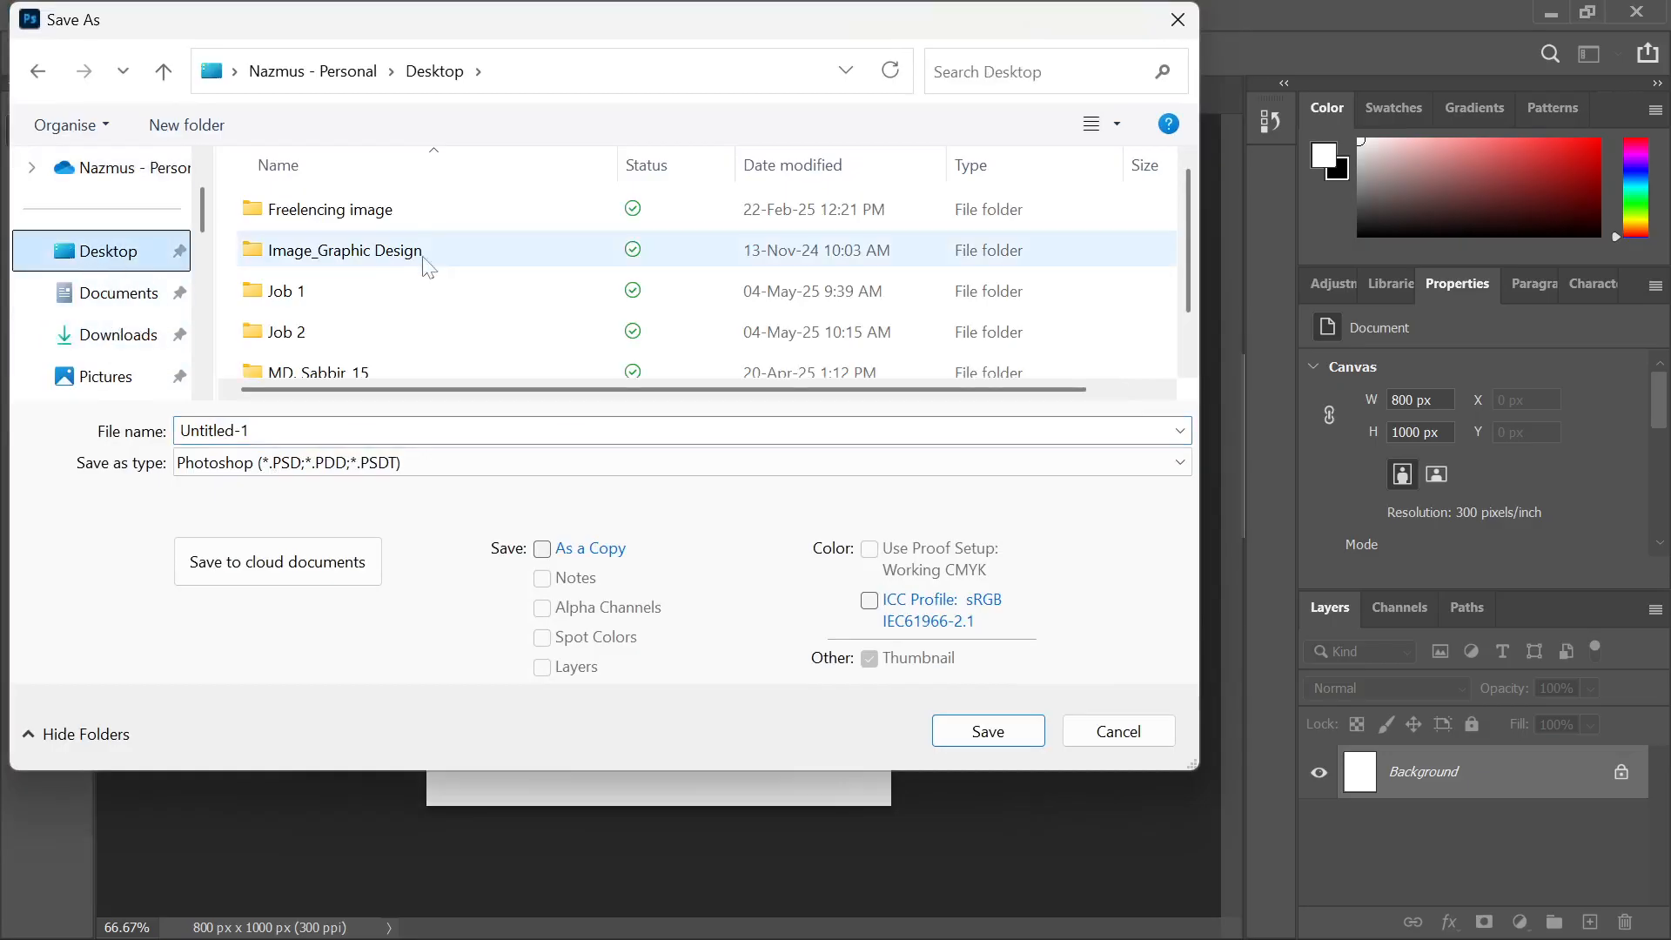
scroll(443, 311, "down", 1)
Create a Photoshop Job folder on the Desktop and save there as Photo Manipulation.psd
right_click(534, 247)
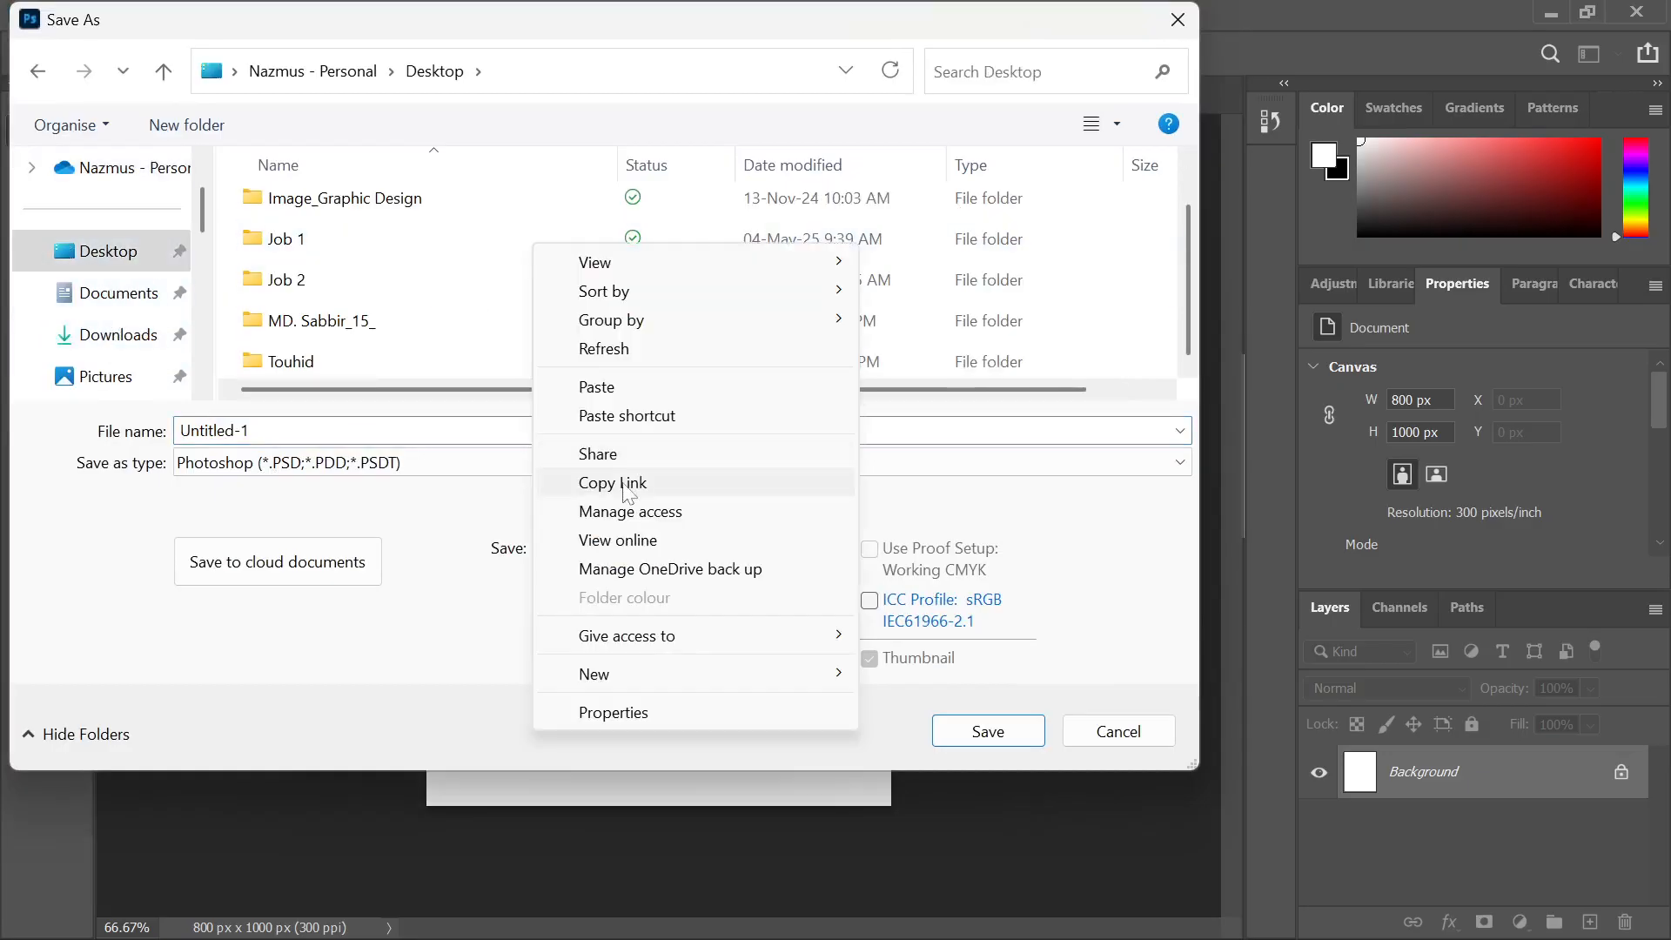
mouse_move(590, 670)
left_click(957, 319)
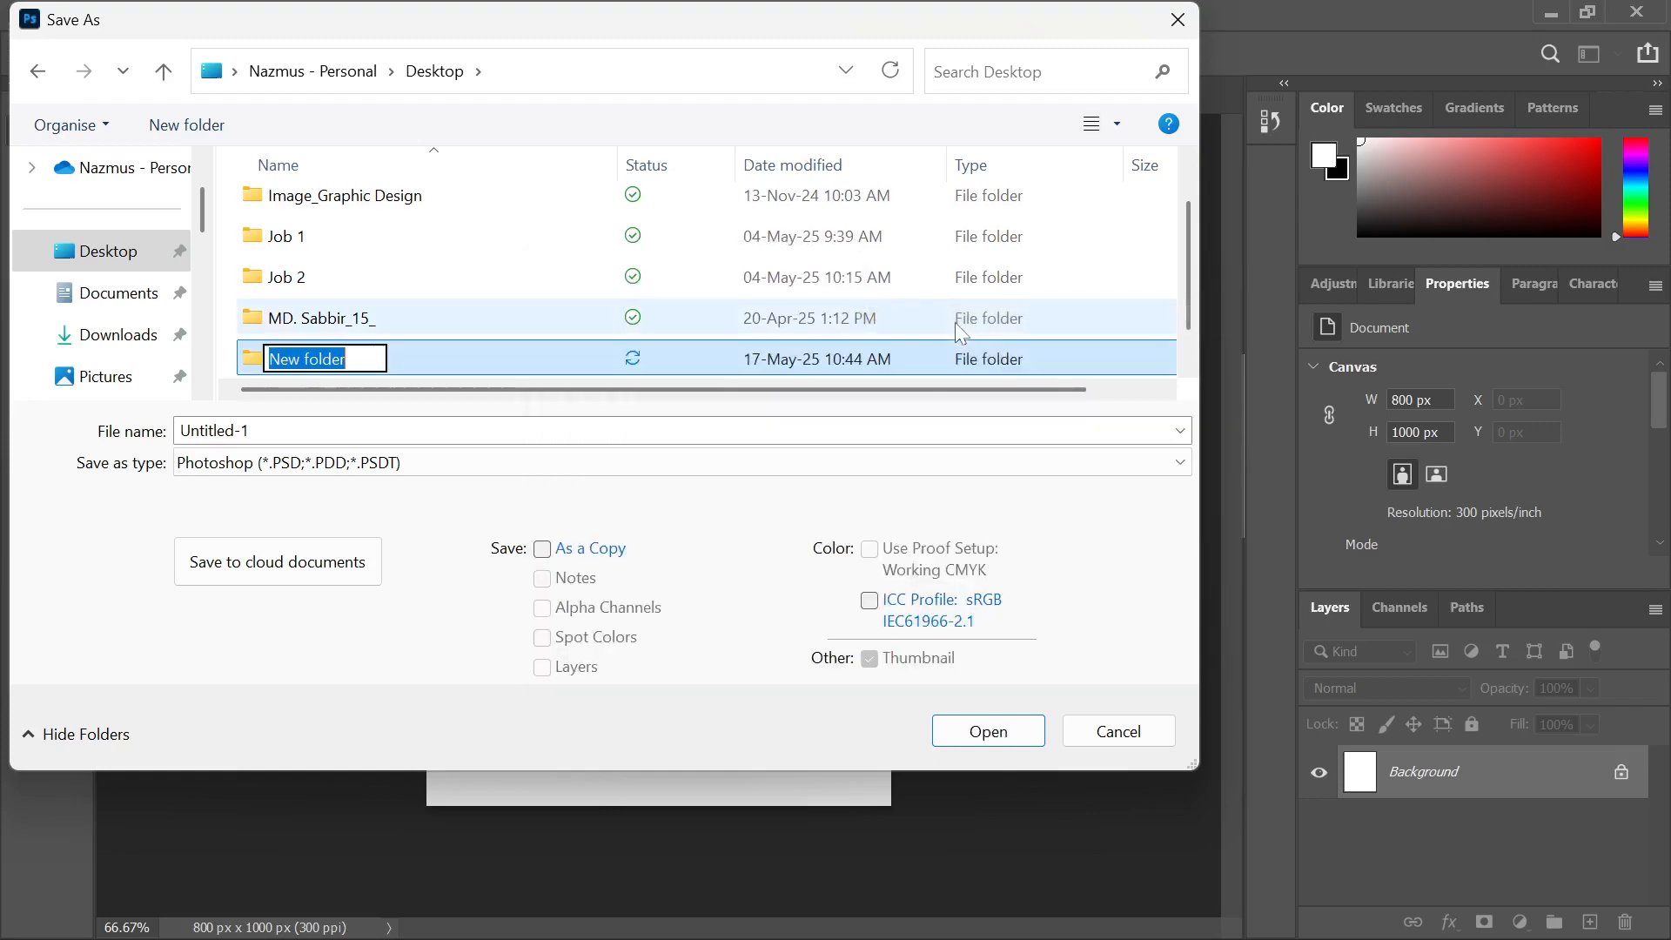
type("Ph")
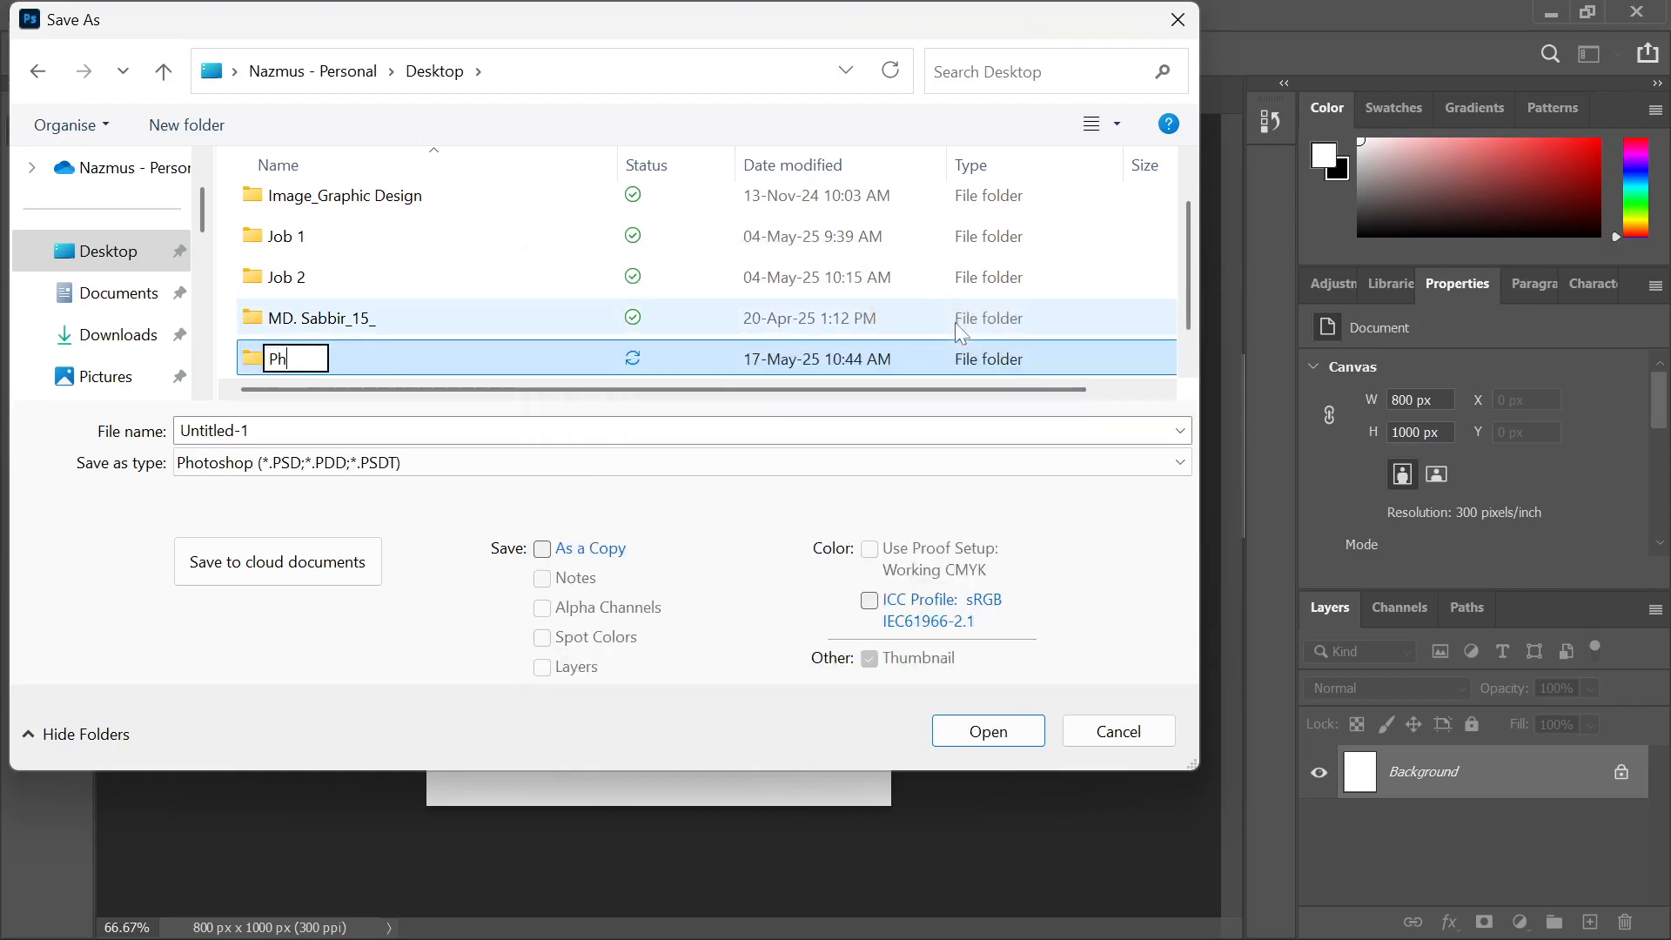
type("otoshop Job")
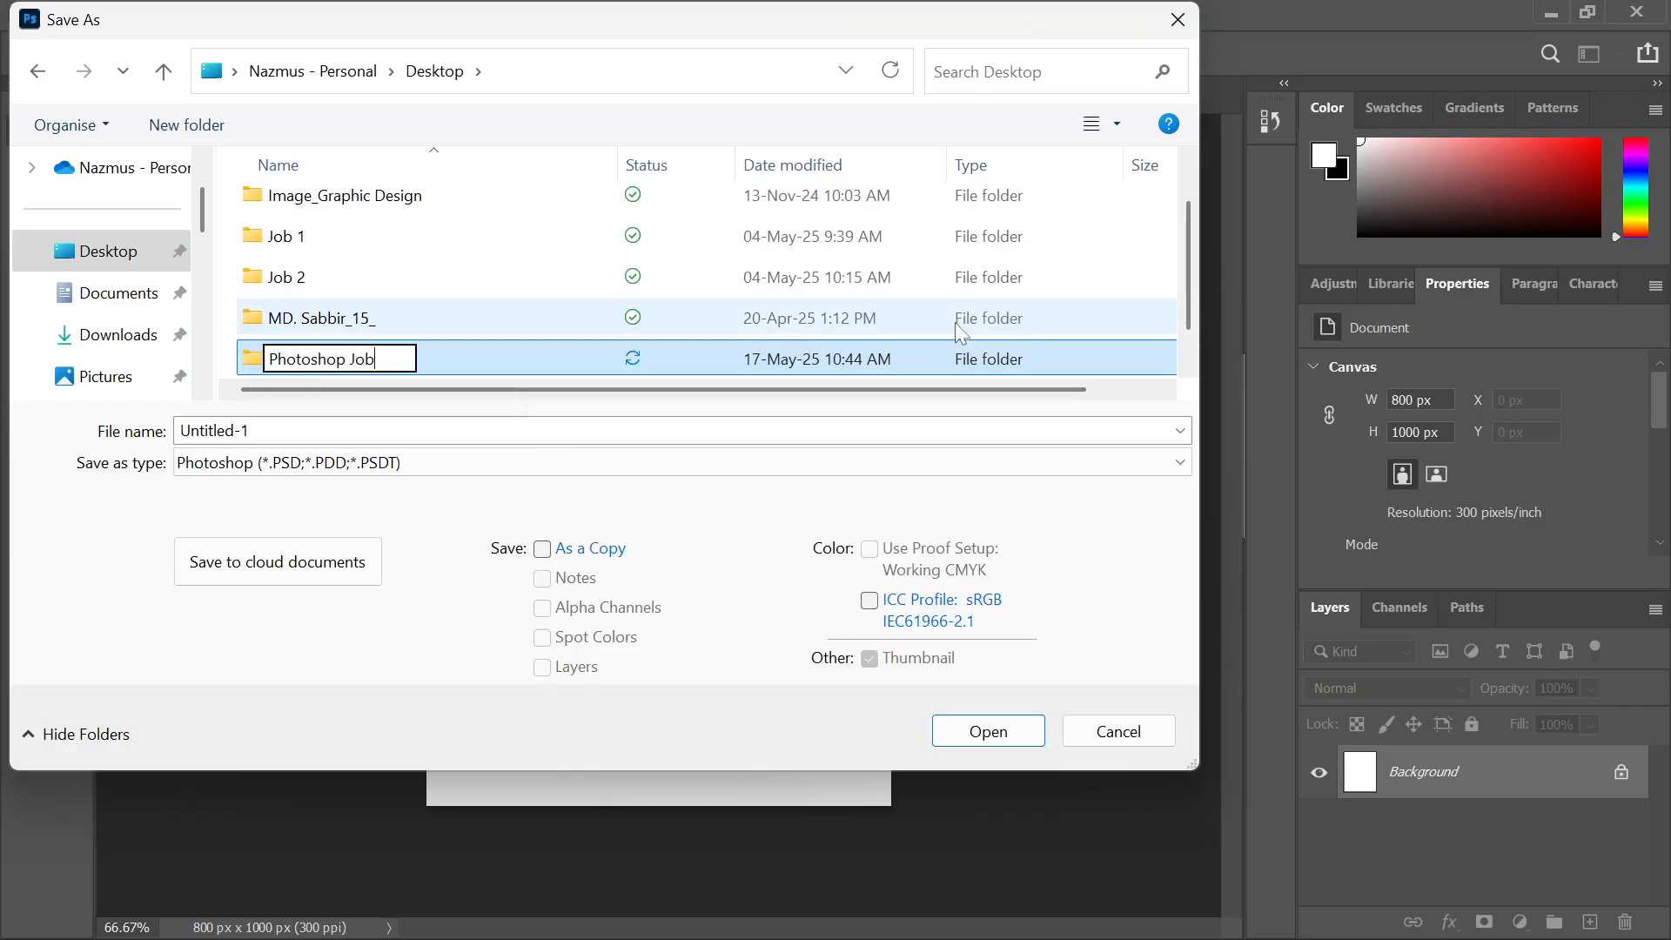
key("Return")
key("Return")
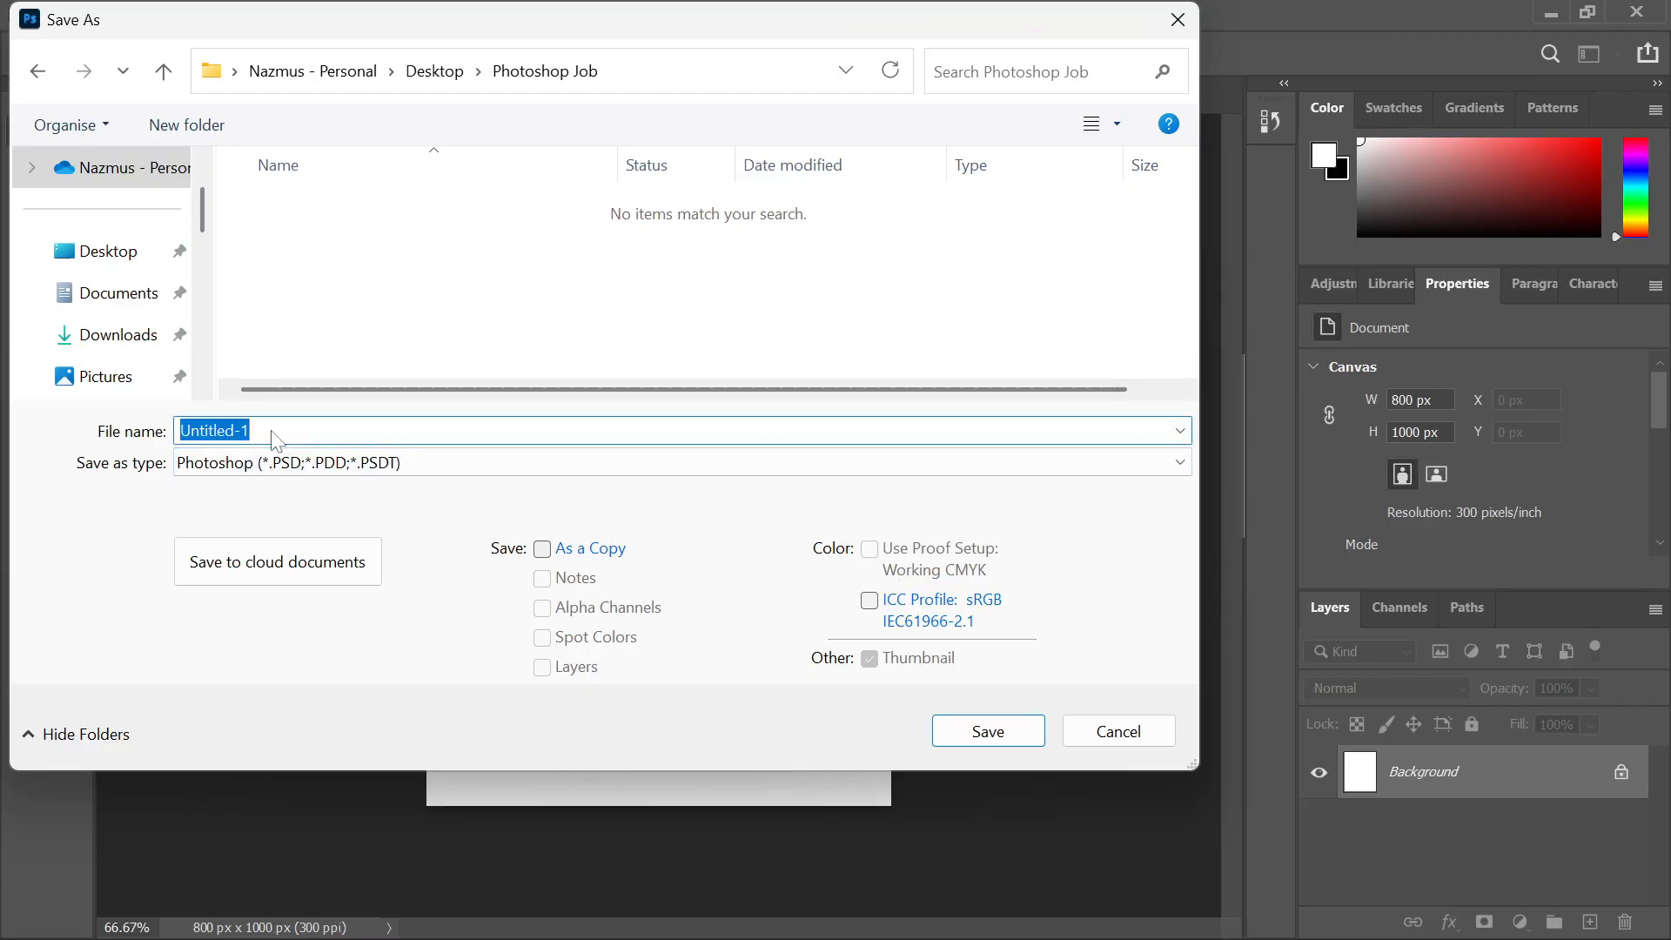
type("Ph")
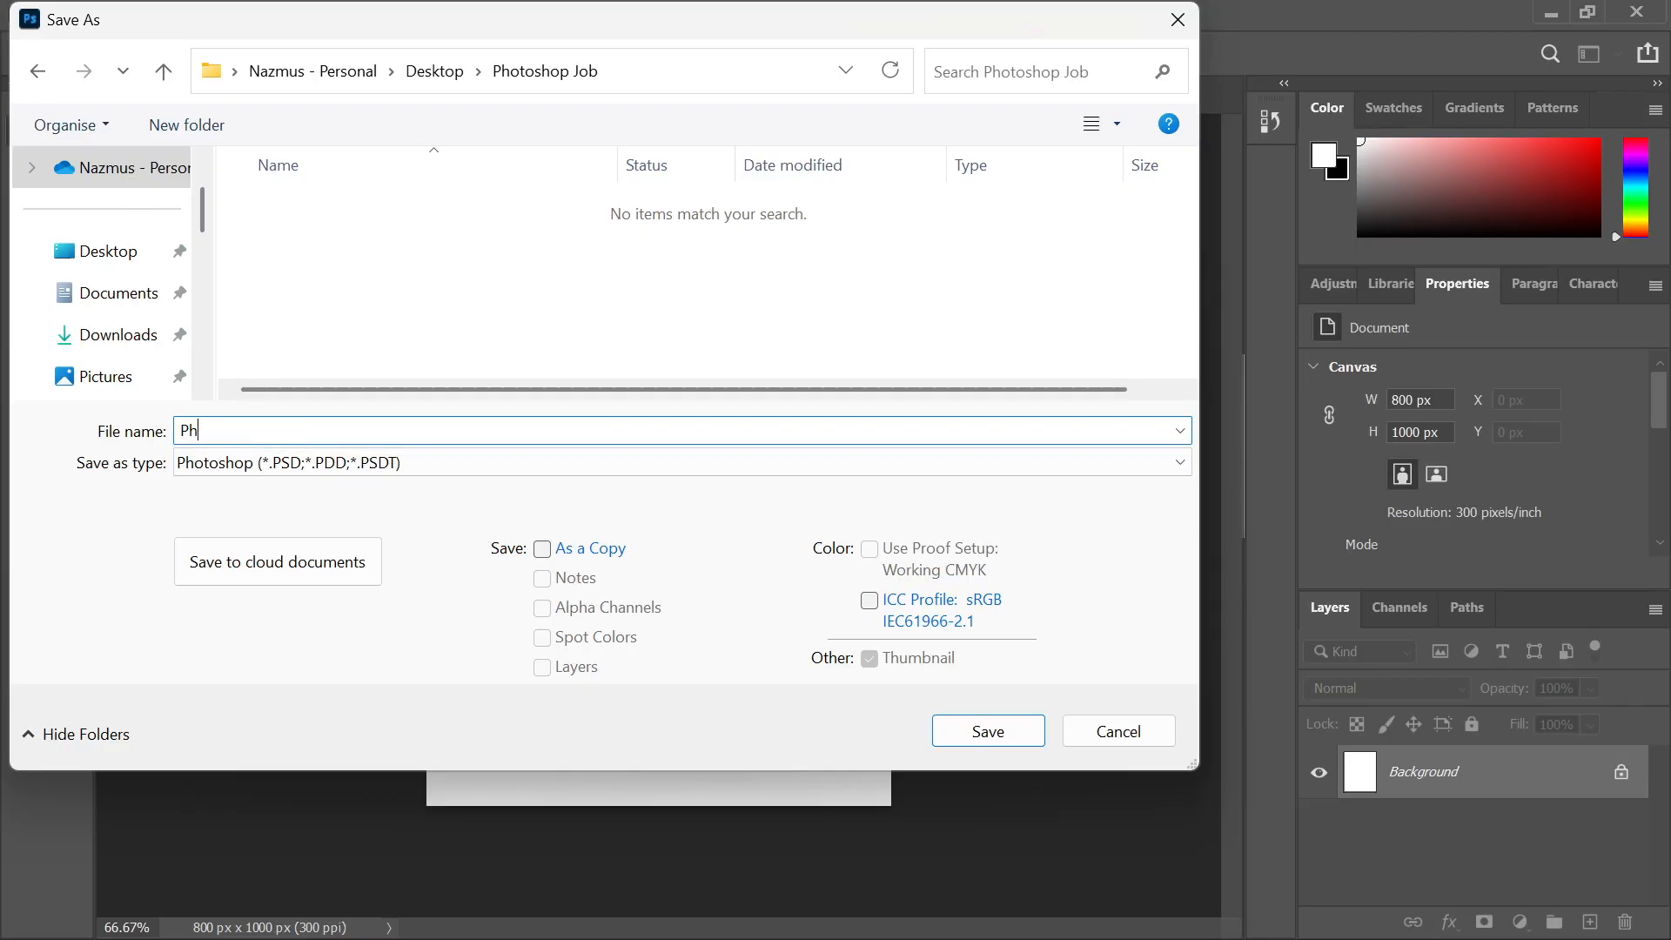
type("oto Manipulation")
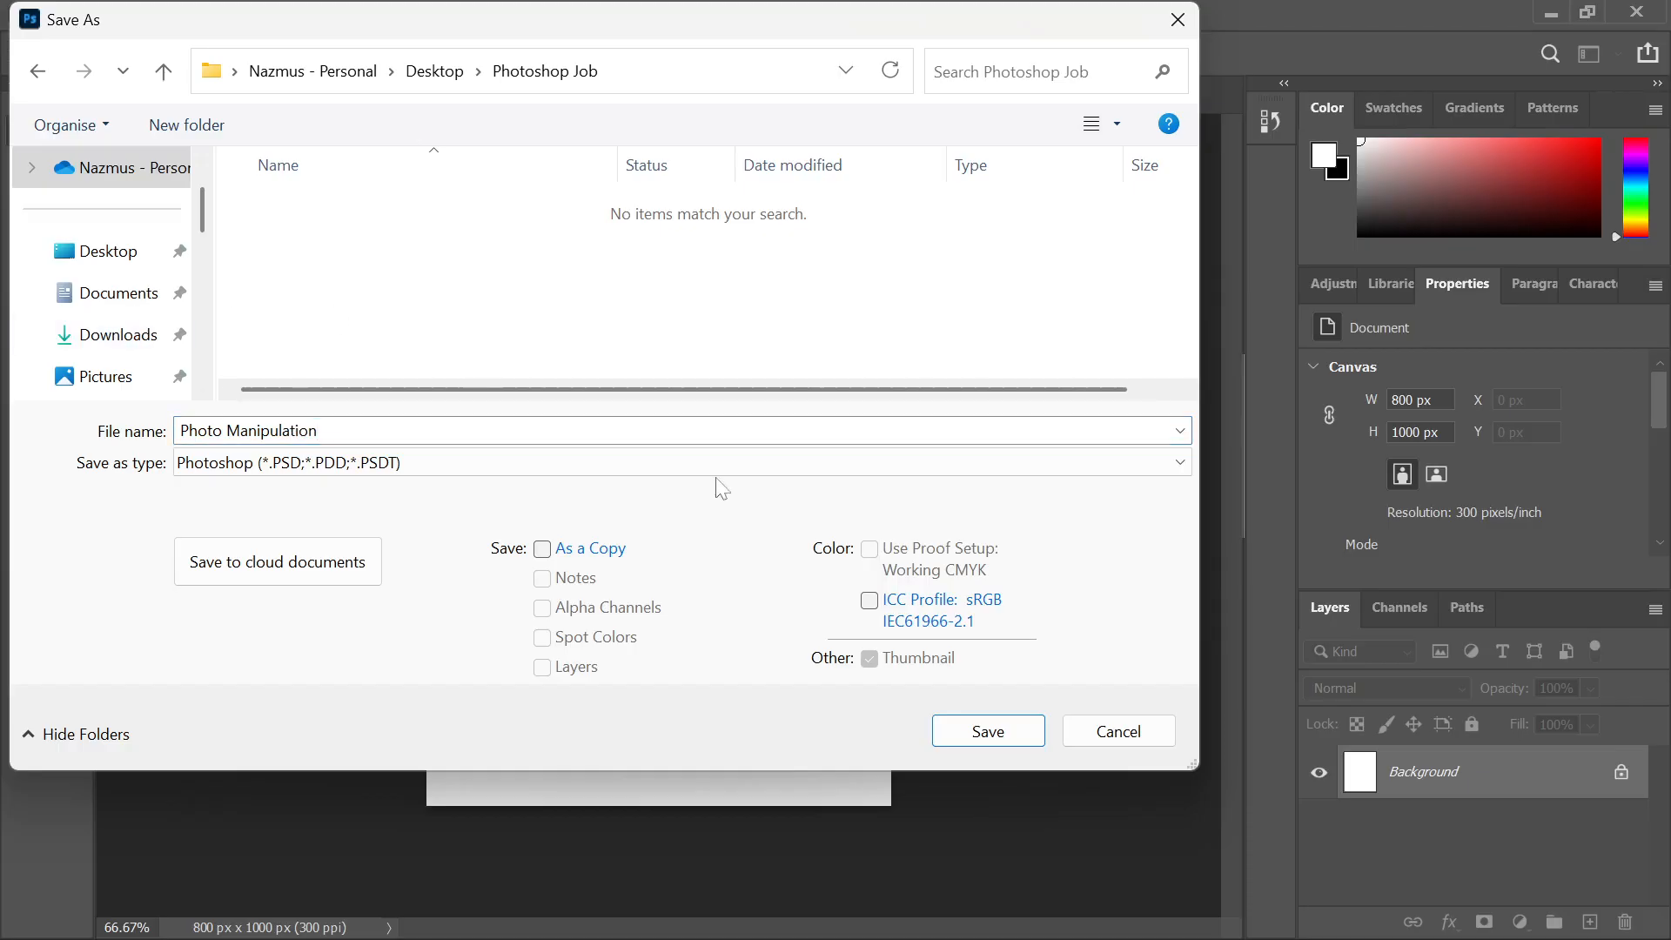
left_click(1001, 734)
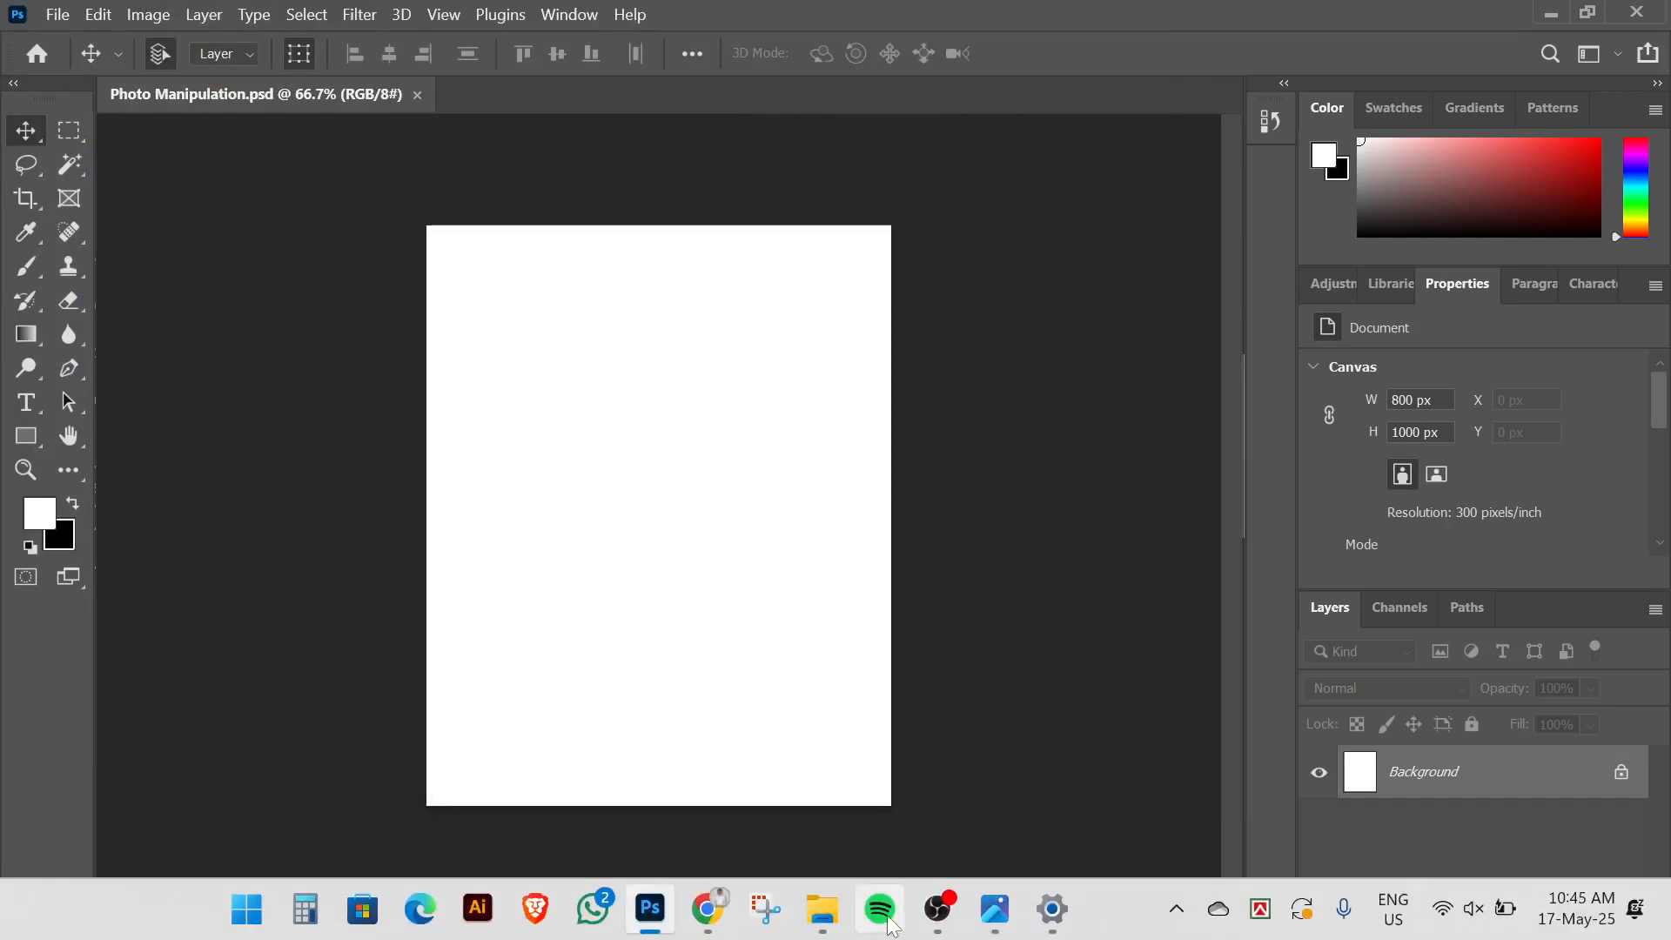
Bring the For Manupulation folder window forward and clear its file selection
mouse_move(823, 908)
left_click(732, 827)
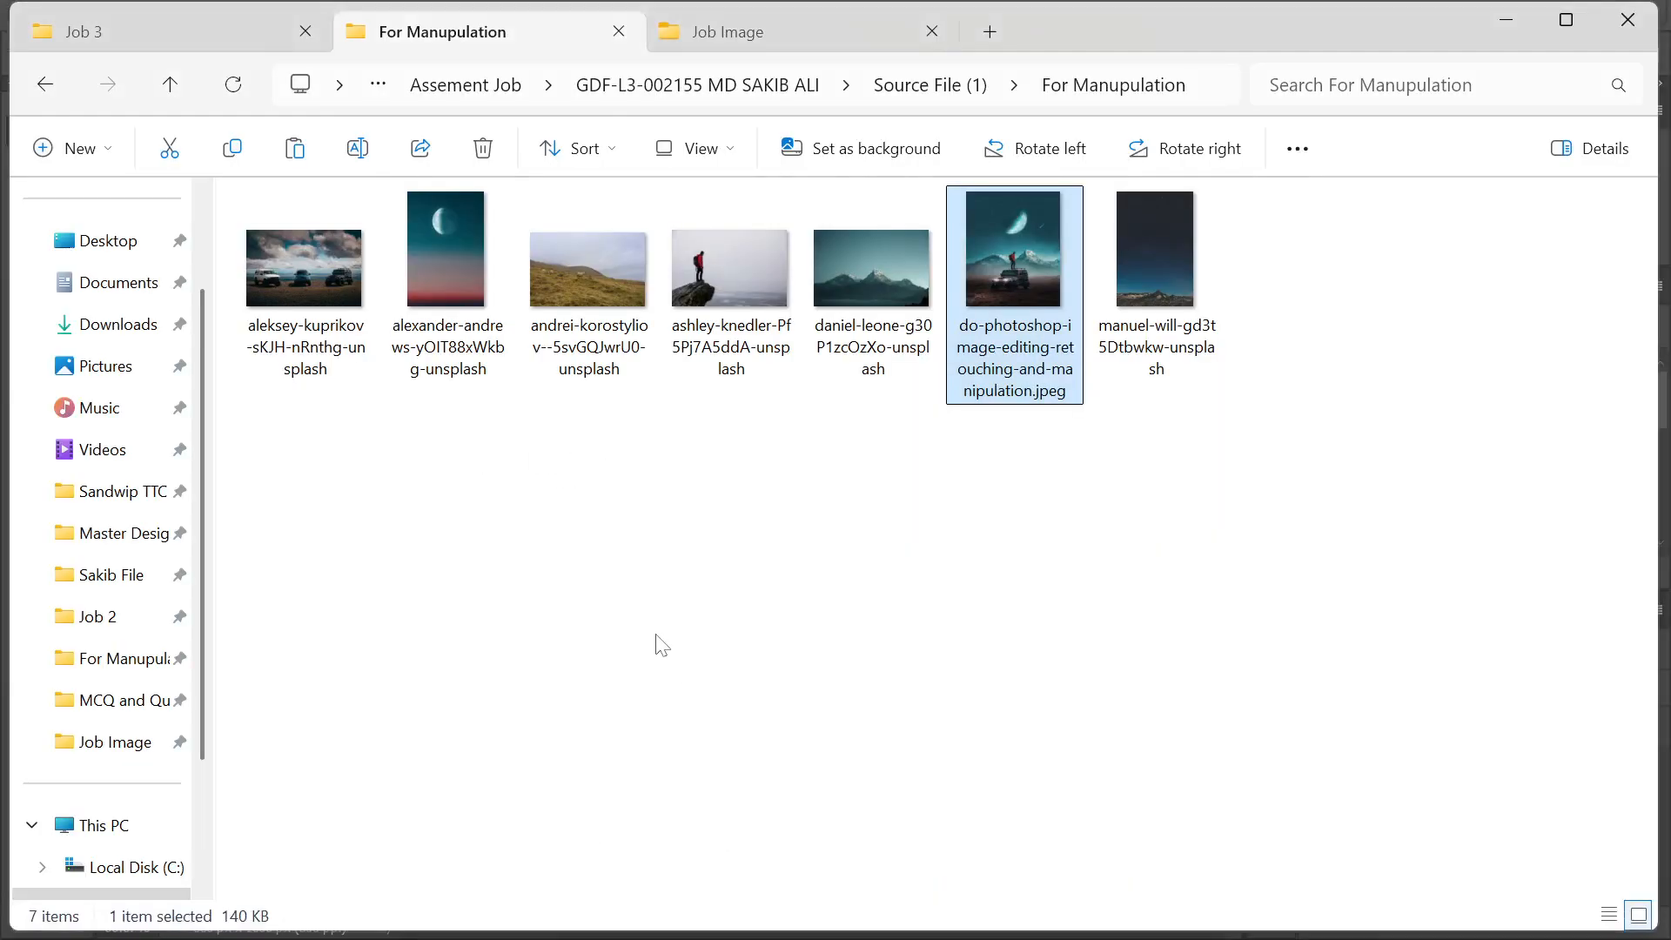
left_click(659, 644)
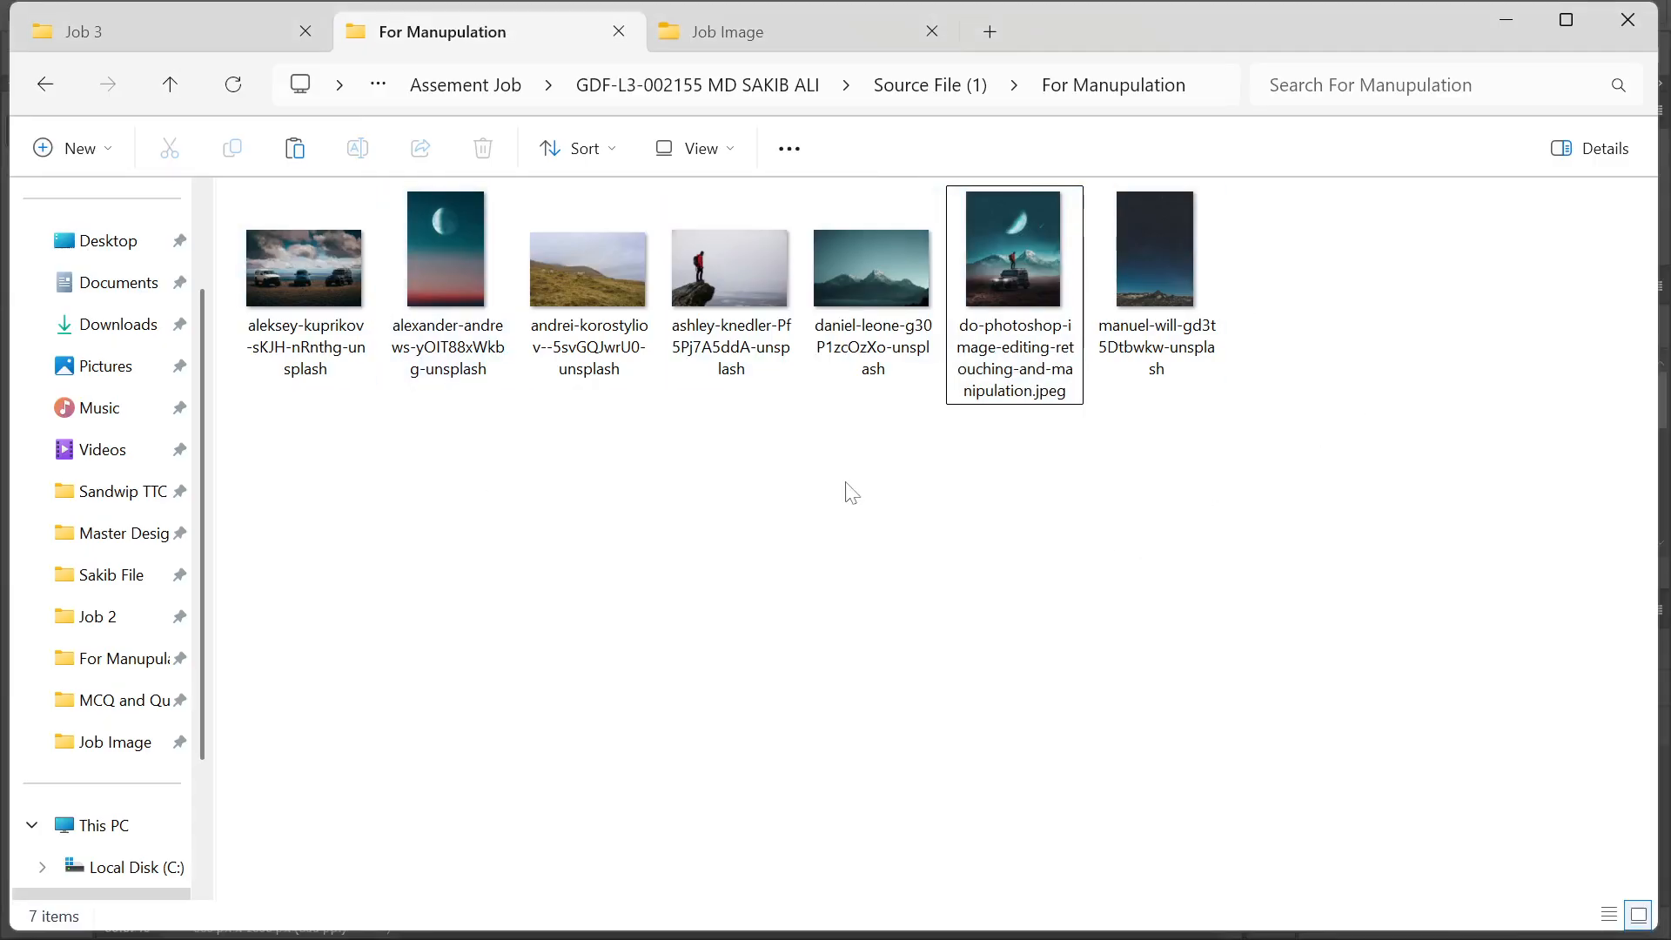
mouse_move(1075, 936)
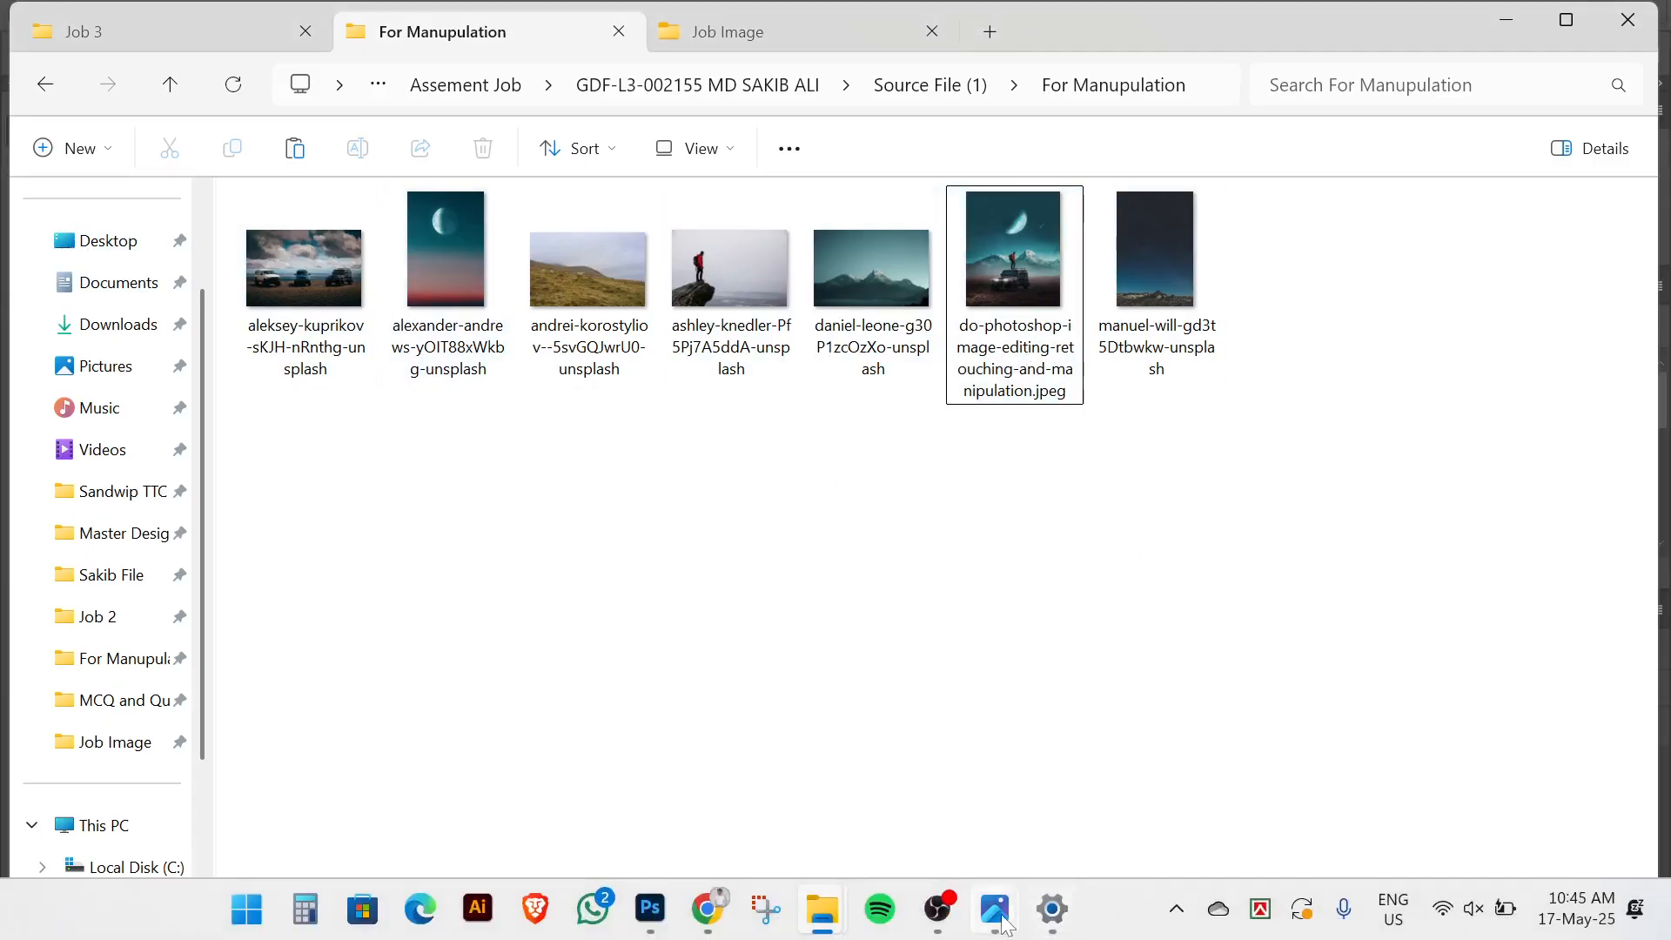
mouse_move(1001, 920)
left_click(896, 788)
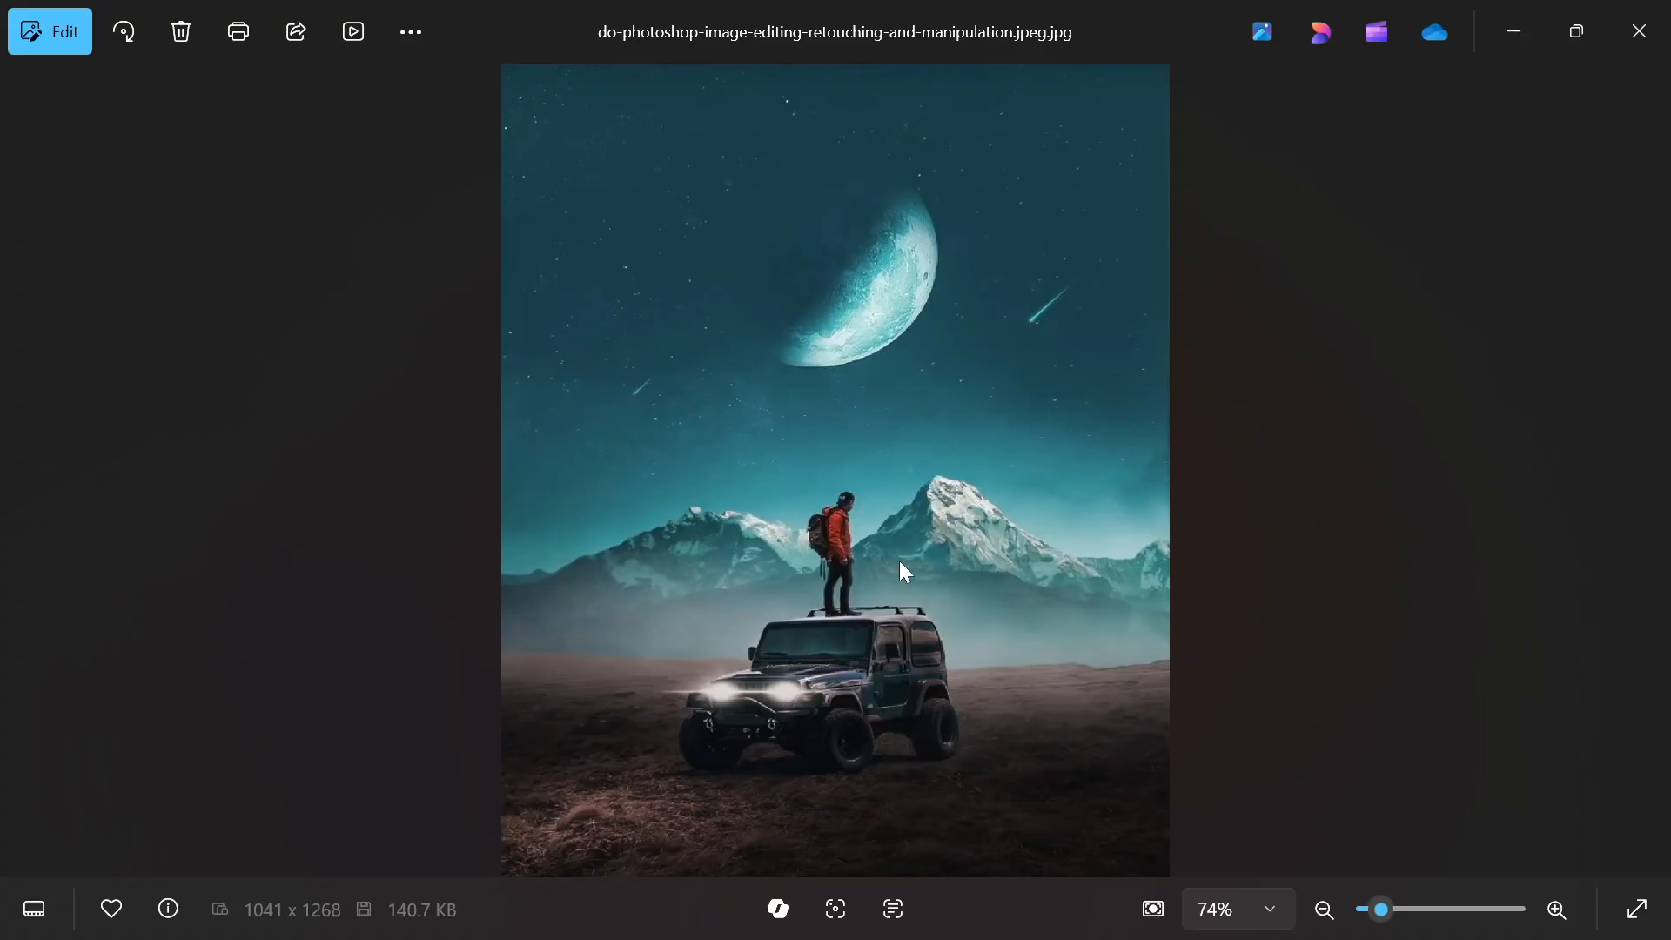
left_click(1530, 19)
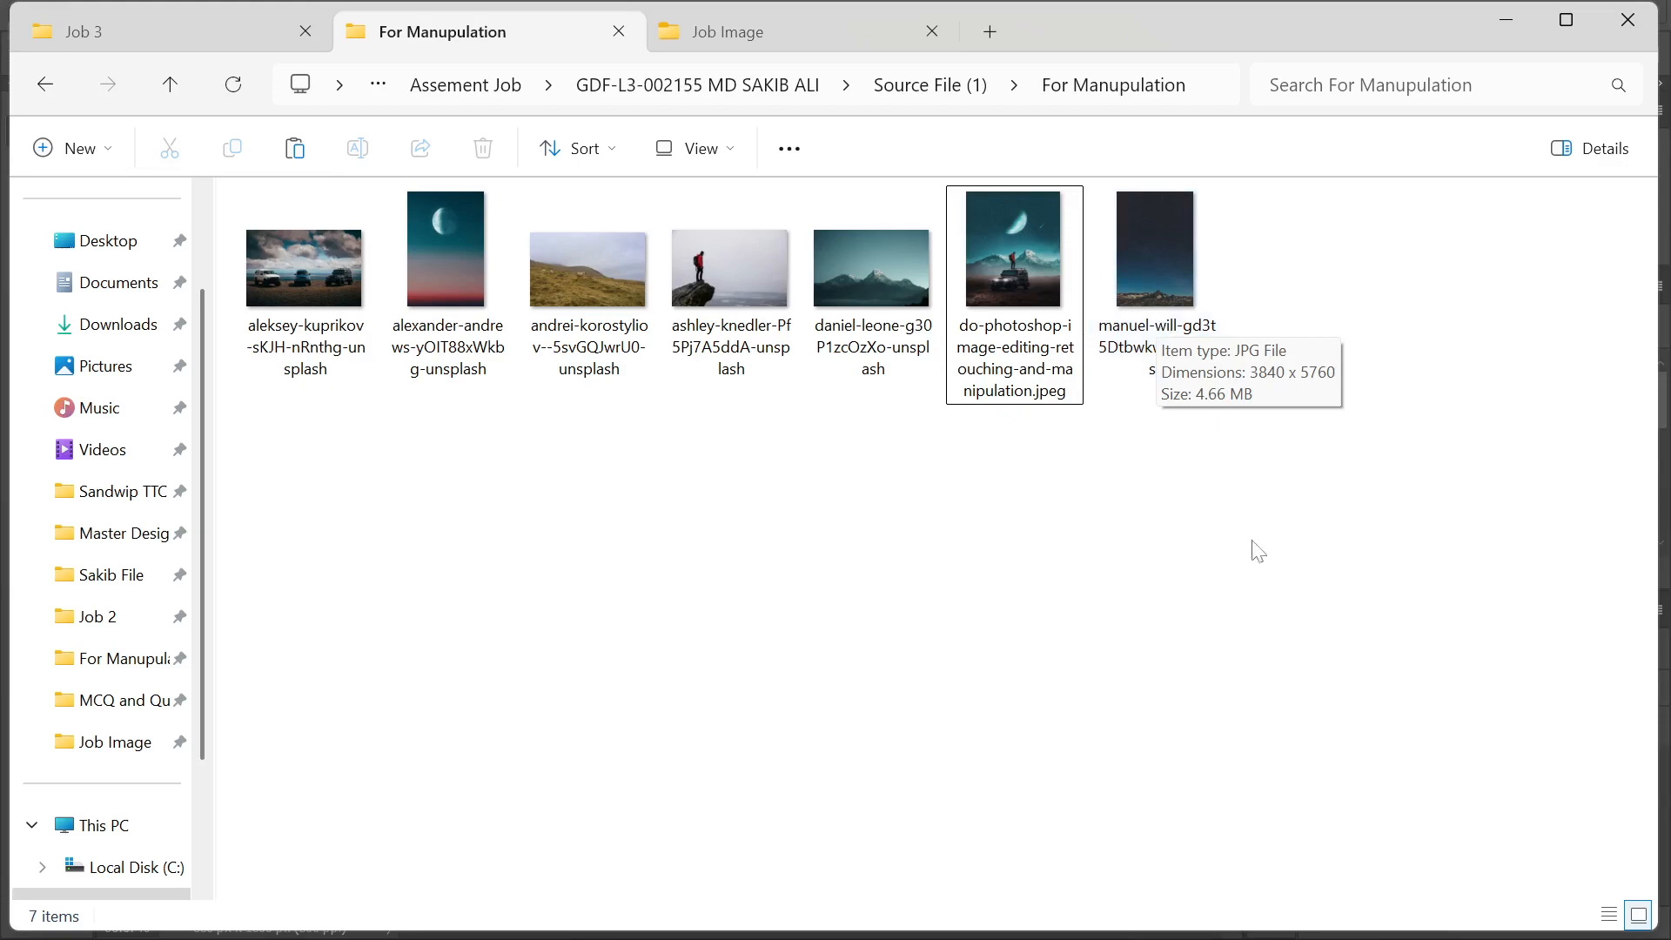
Select all seven source photos and drag them into Photoshop as separate documents
left_click_drag(1287, 499, 310, 183)
left_click_drag(542, 291, 712, 101)
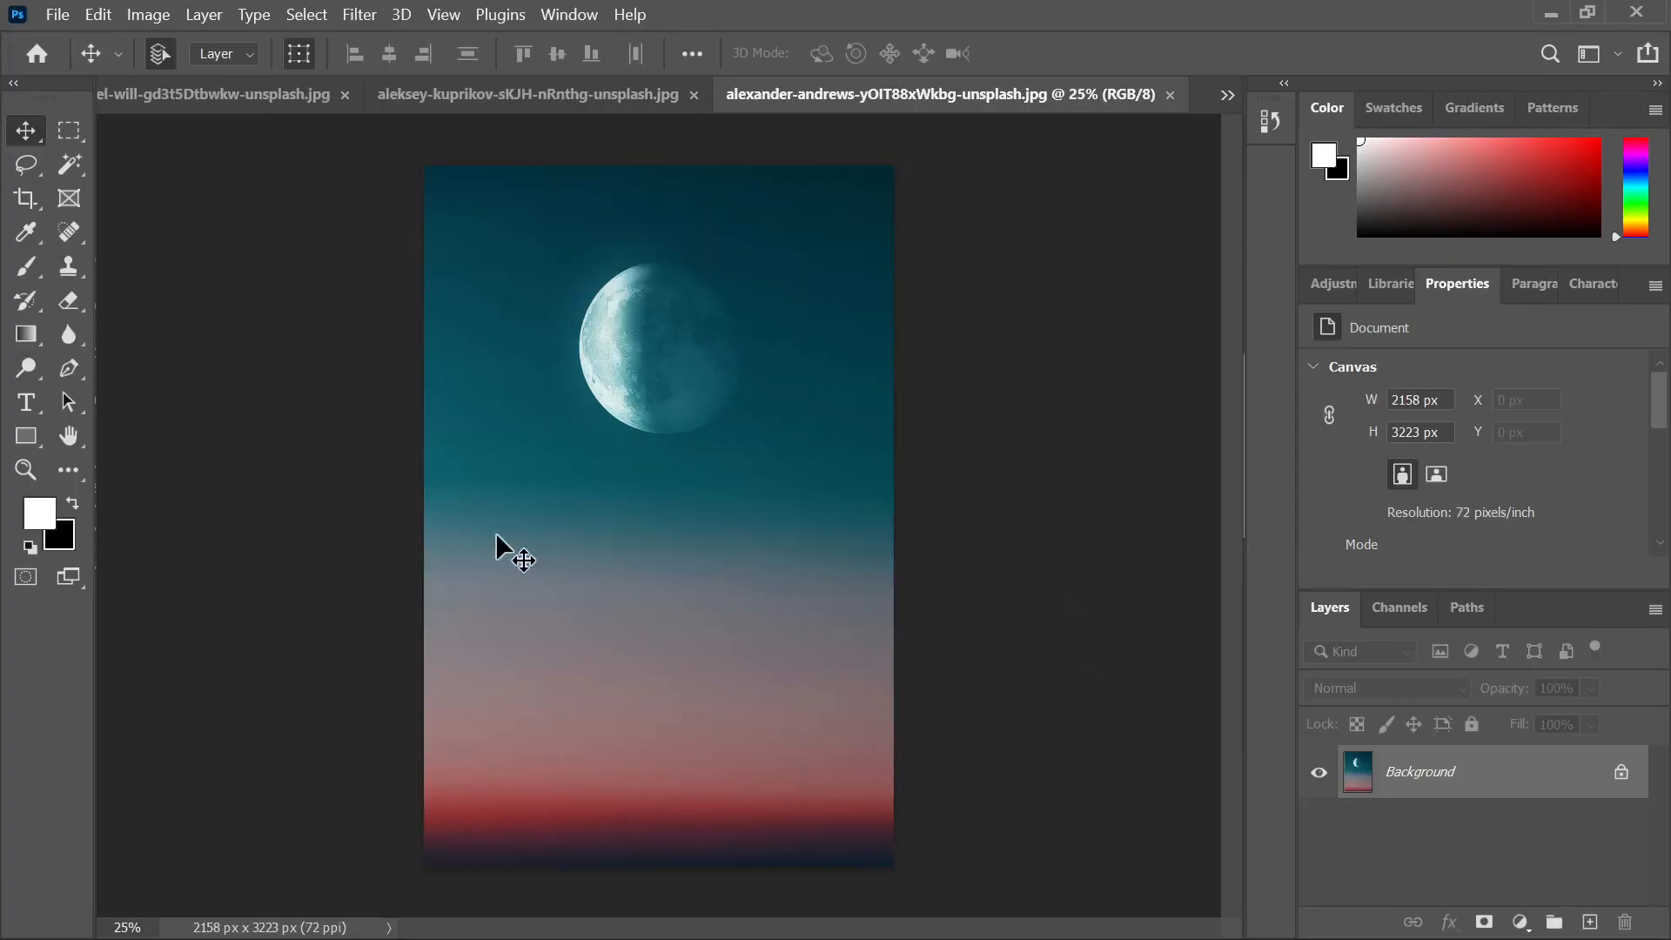
Look through the jeeps, moon and starry mountain photo tabs
left_click(605, 97)
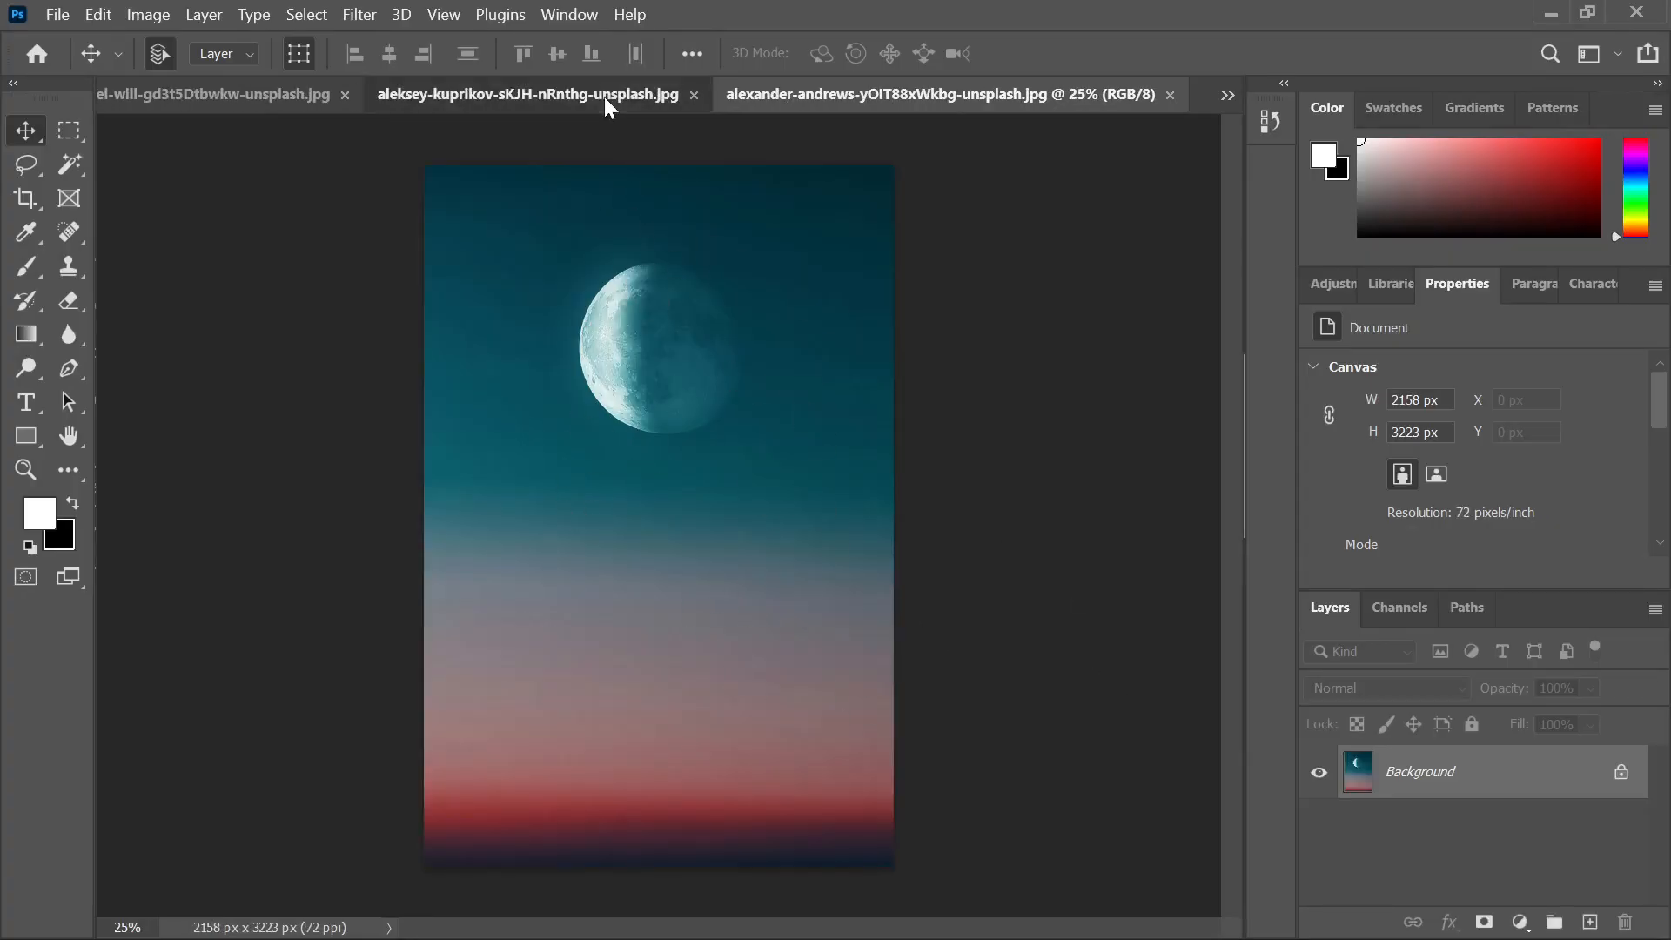
left_click(1038, 105)
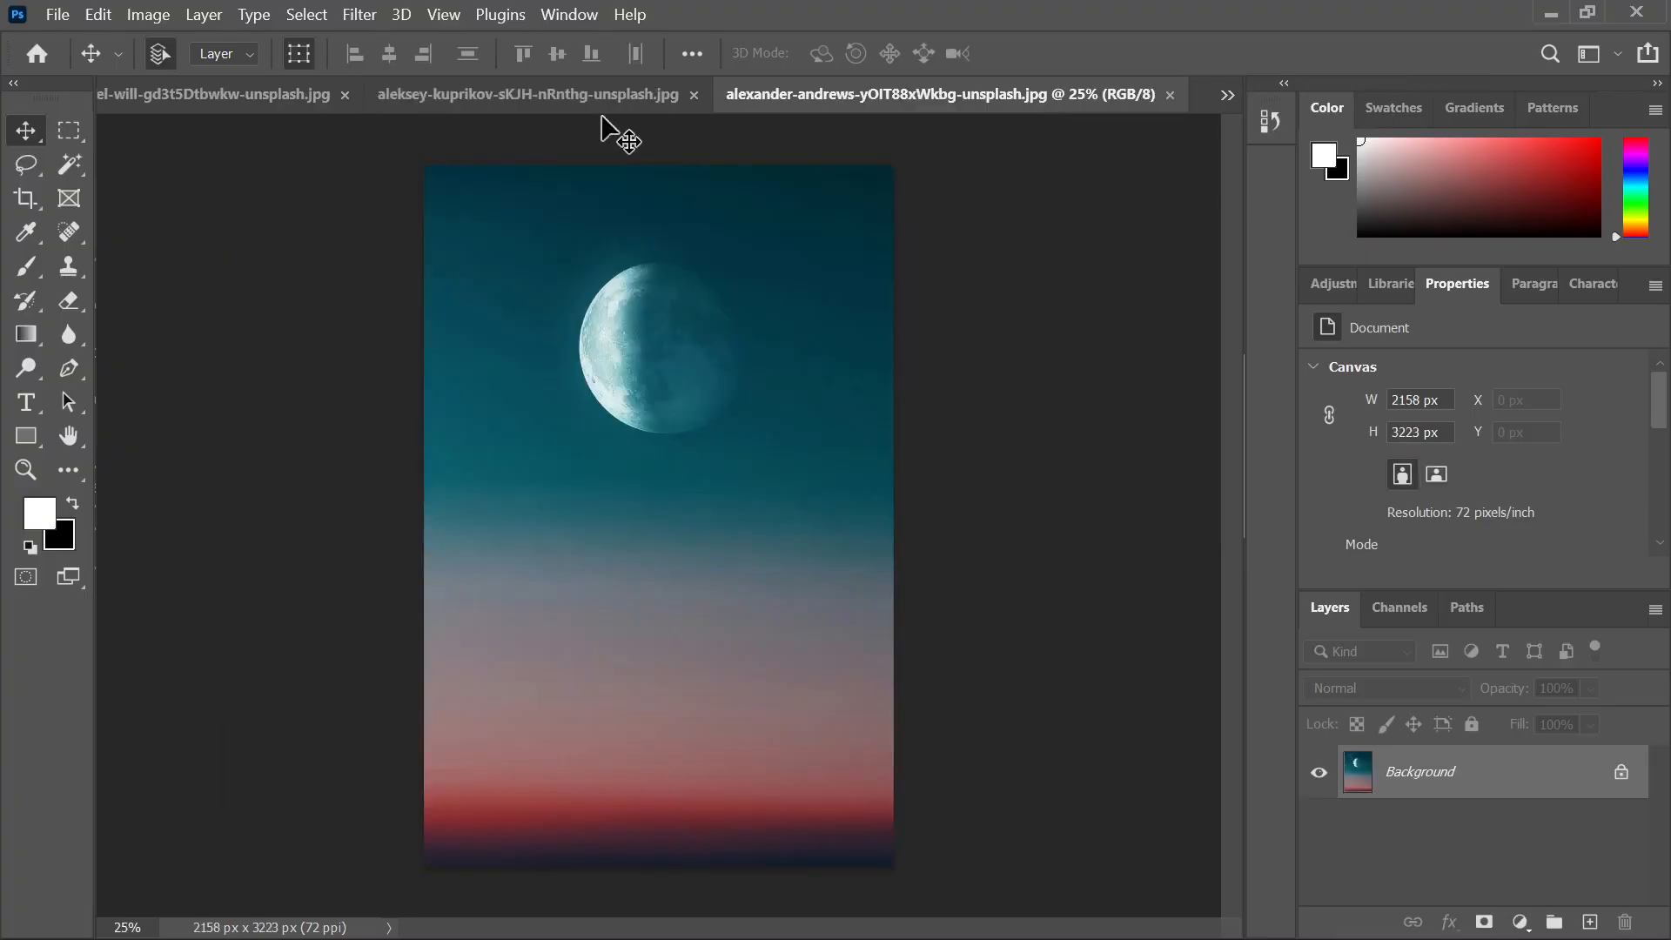
left_click(607, 100)
left_click(245, 100)
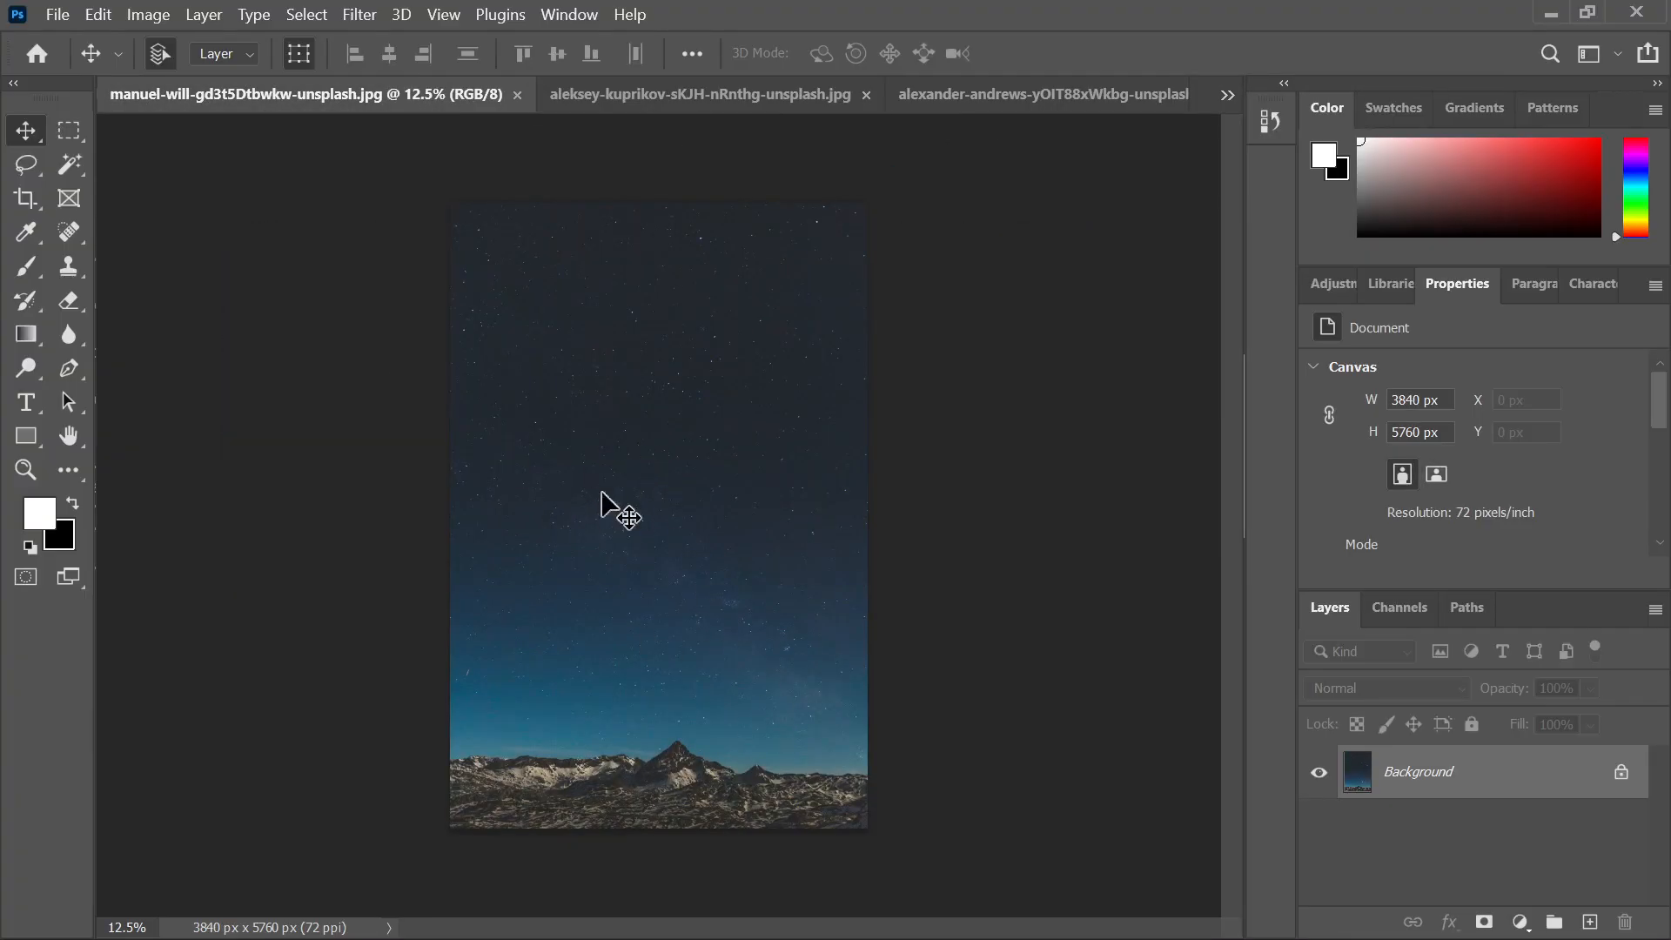
mouse_move(727, 935)
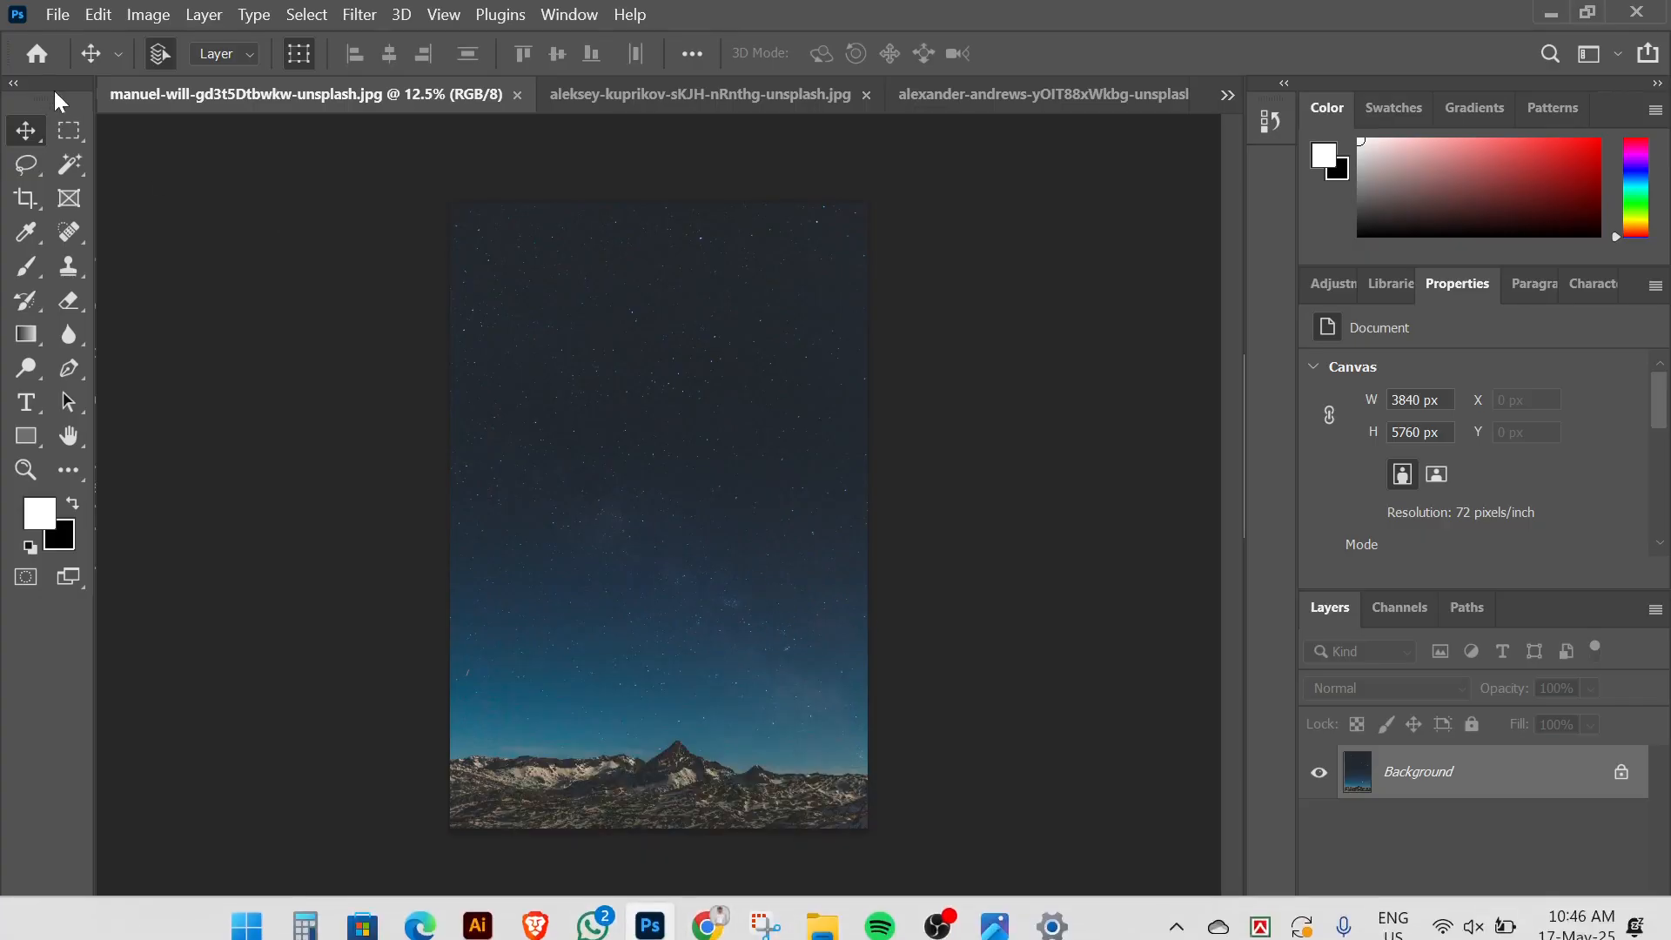
Switch to Photo Manipulation.psd via the tab overflow list, then bring the source folder forward
left_click(1228, 94)
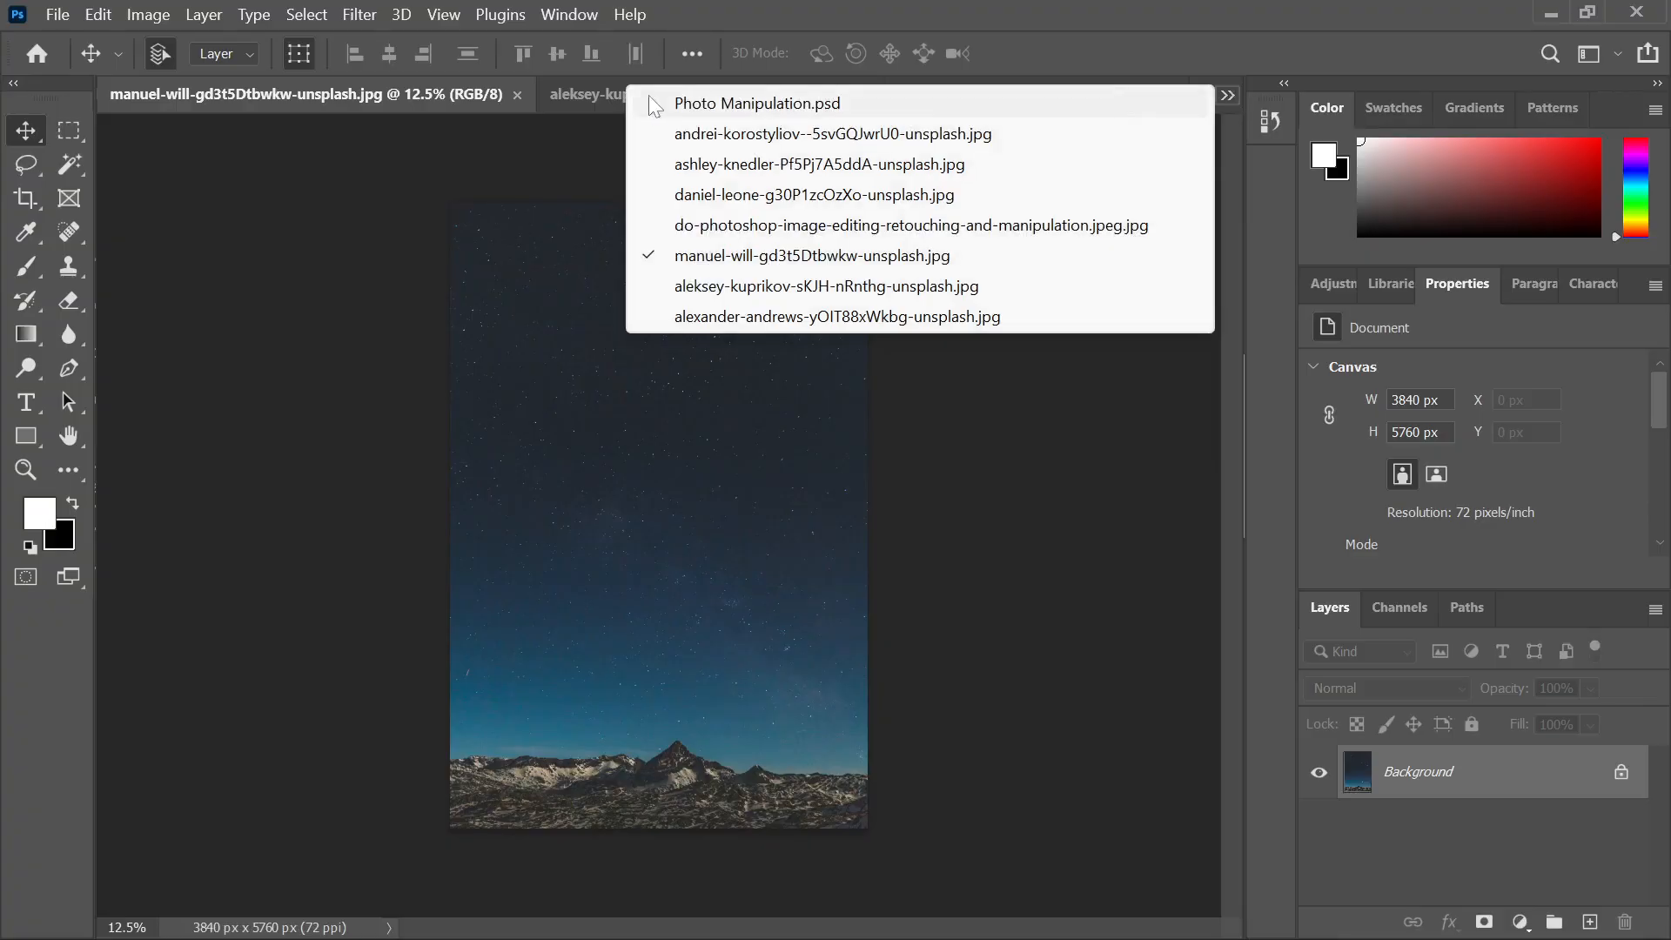
left_click(760, 106)
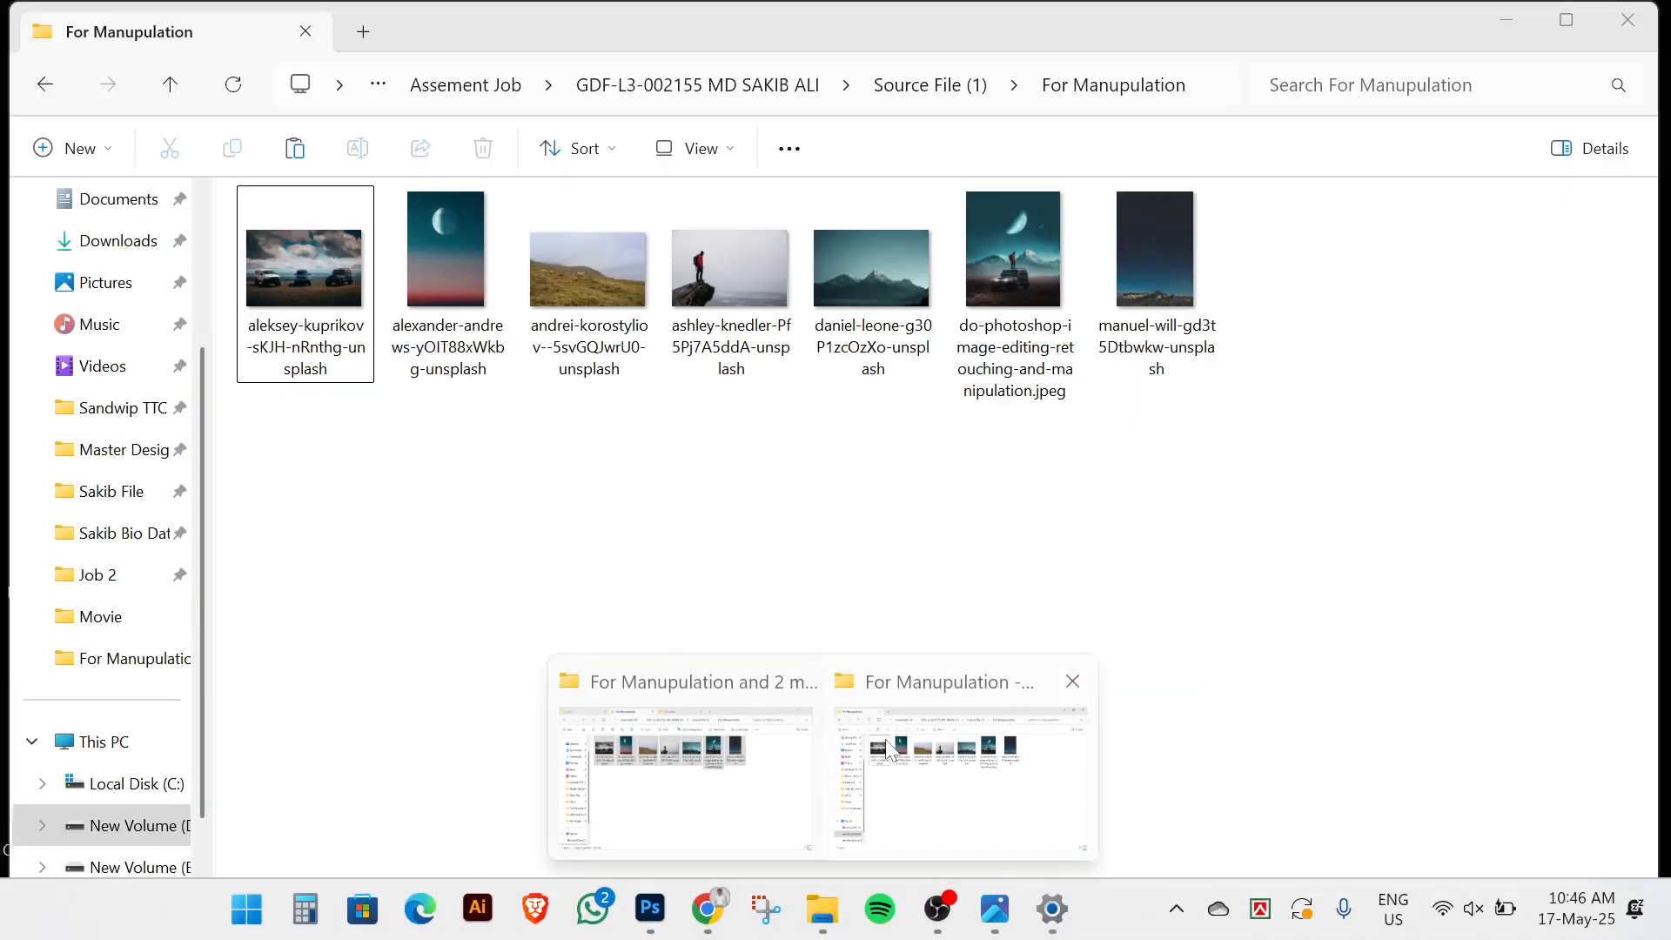
left_click(966, 757)
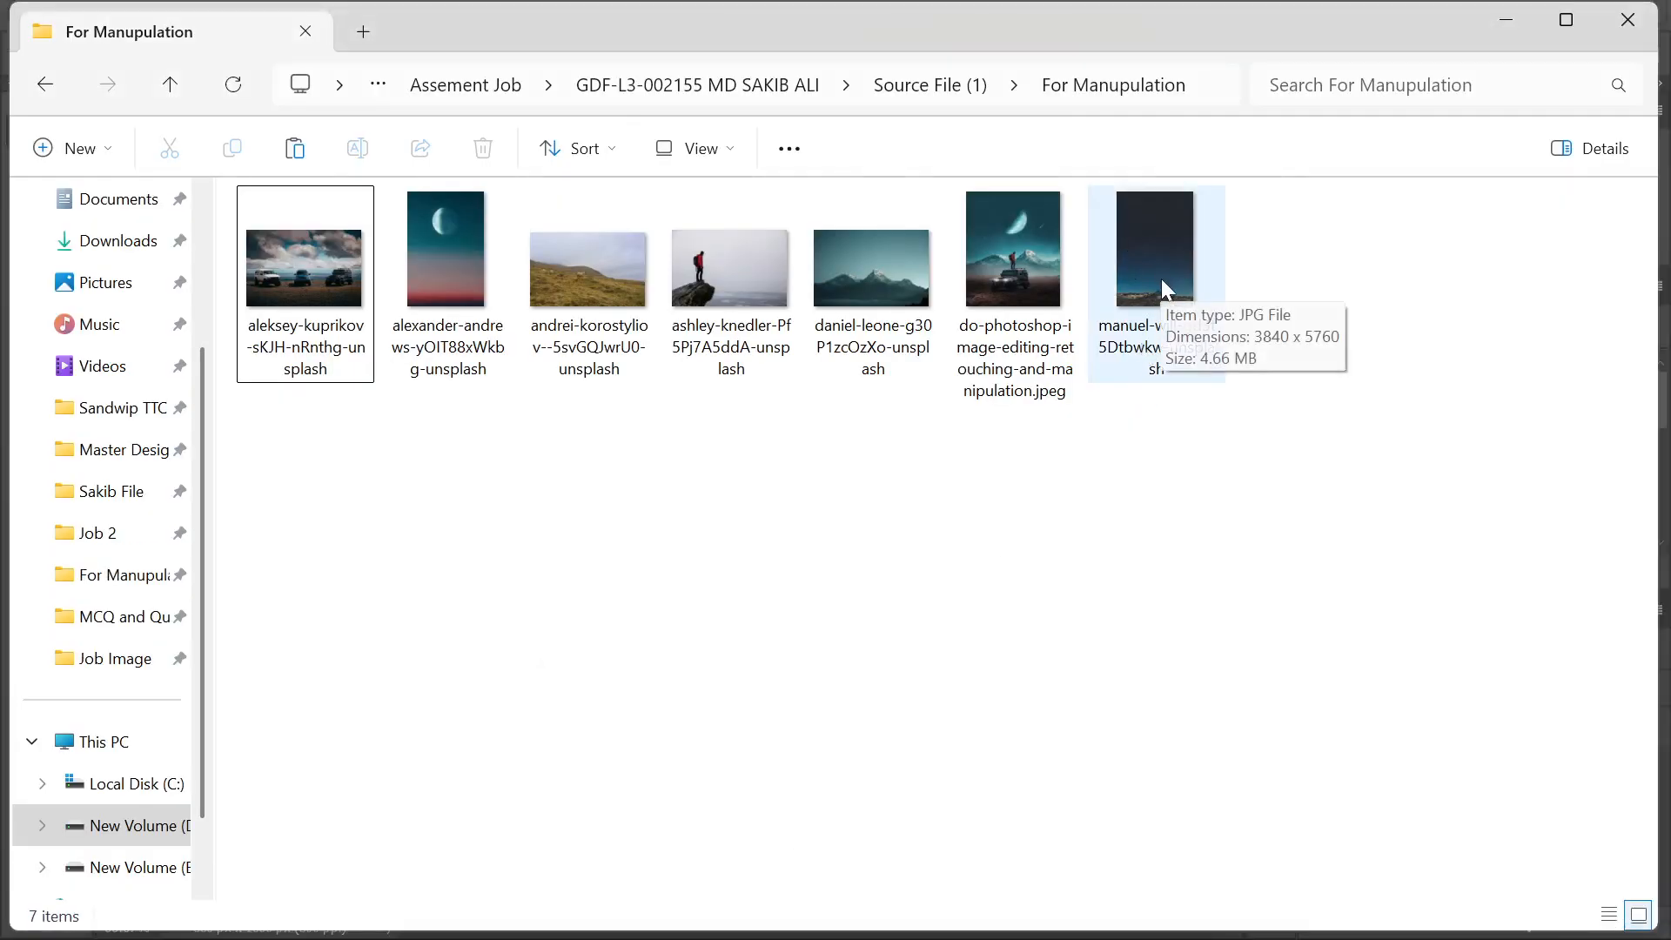
Place the manuel-will starry-sky photo, scale it to 5.19% and move it up to fill the canvas
left_click_drag(1162, 258, 671, 627)
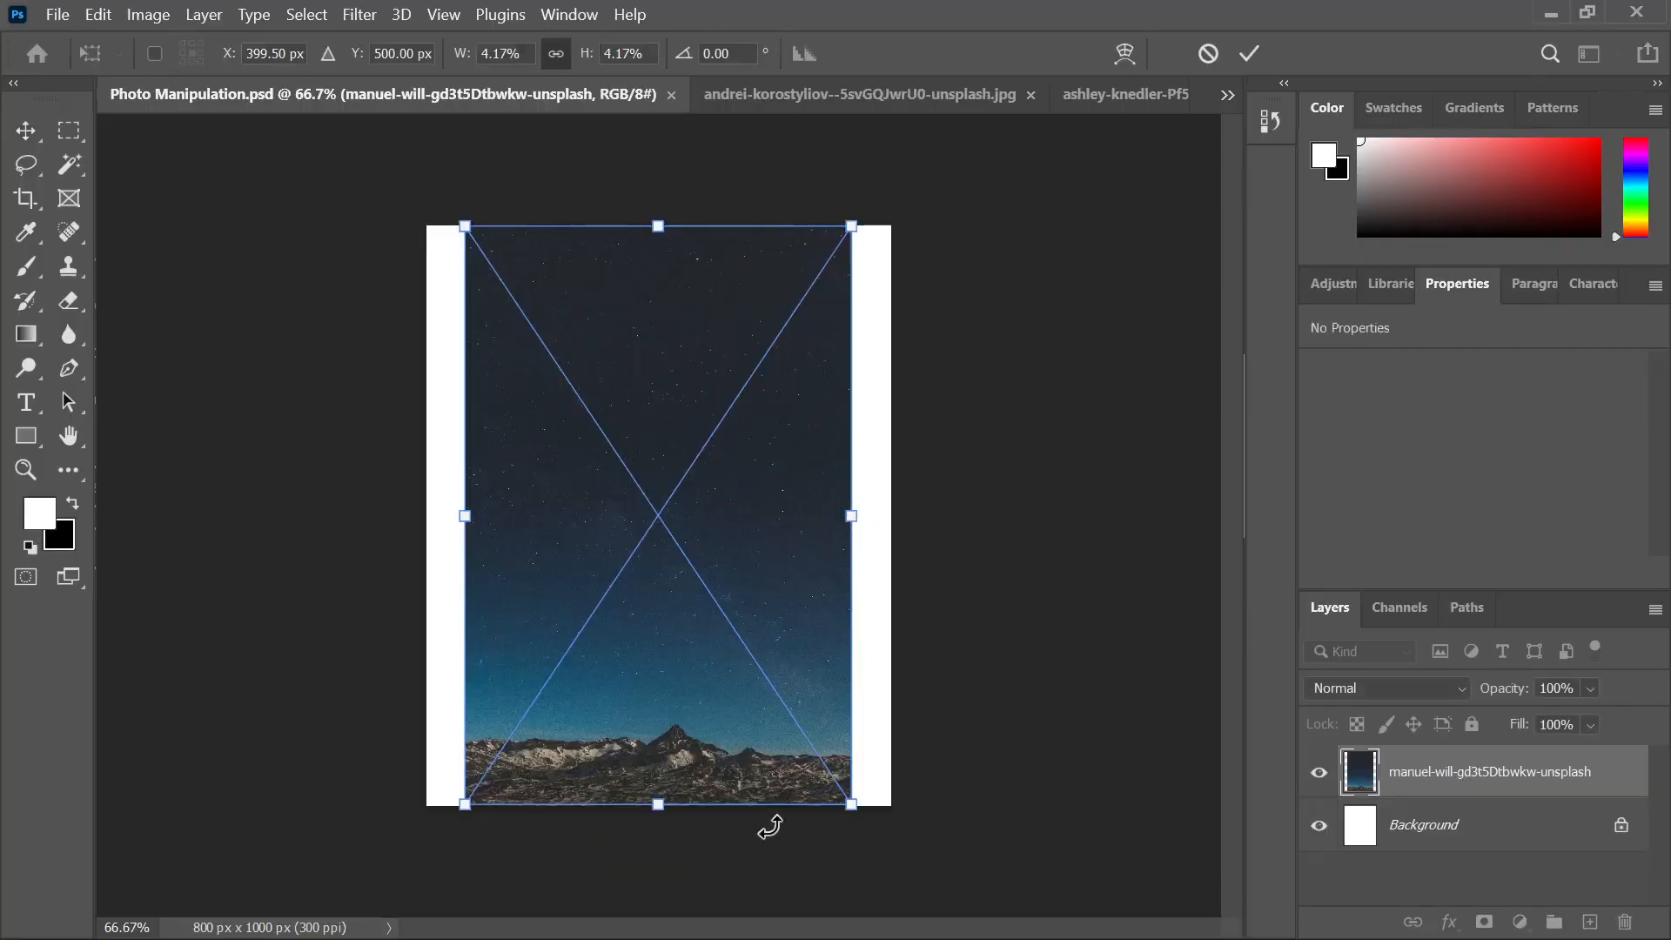
left_click_drag(849, 807, 898, 877)
left_click_drag(713, 621, 726, 570)
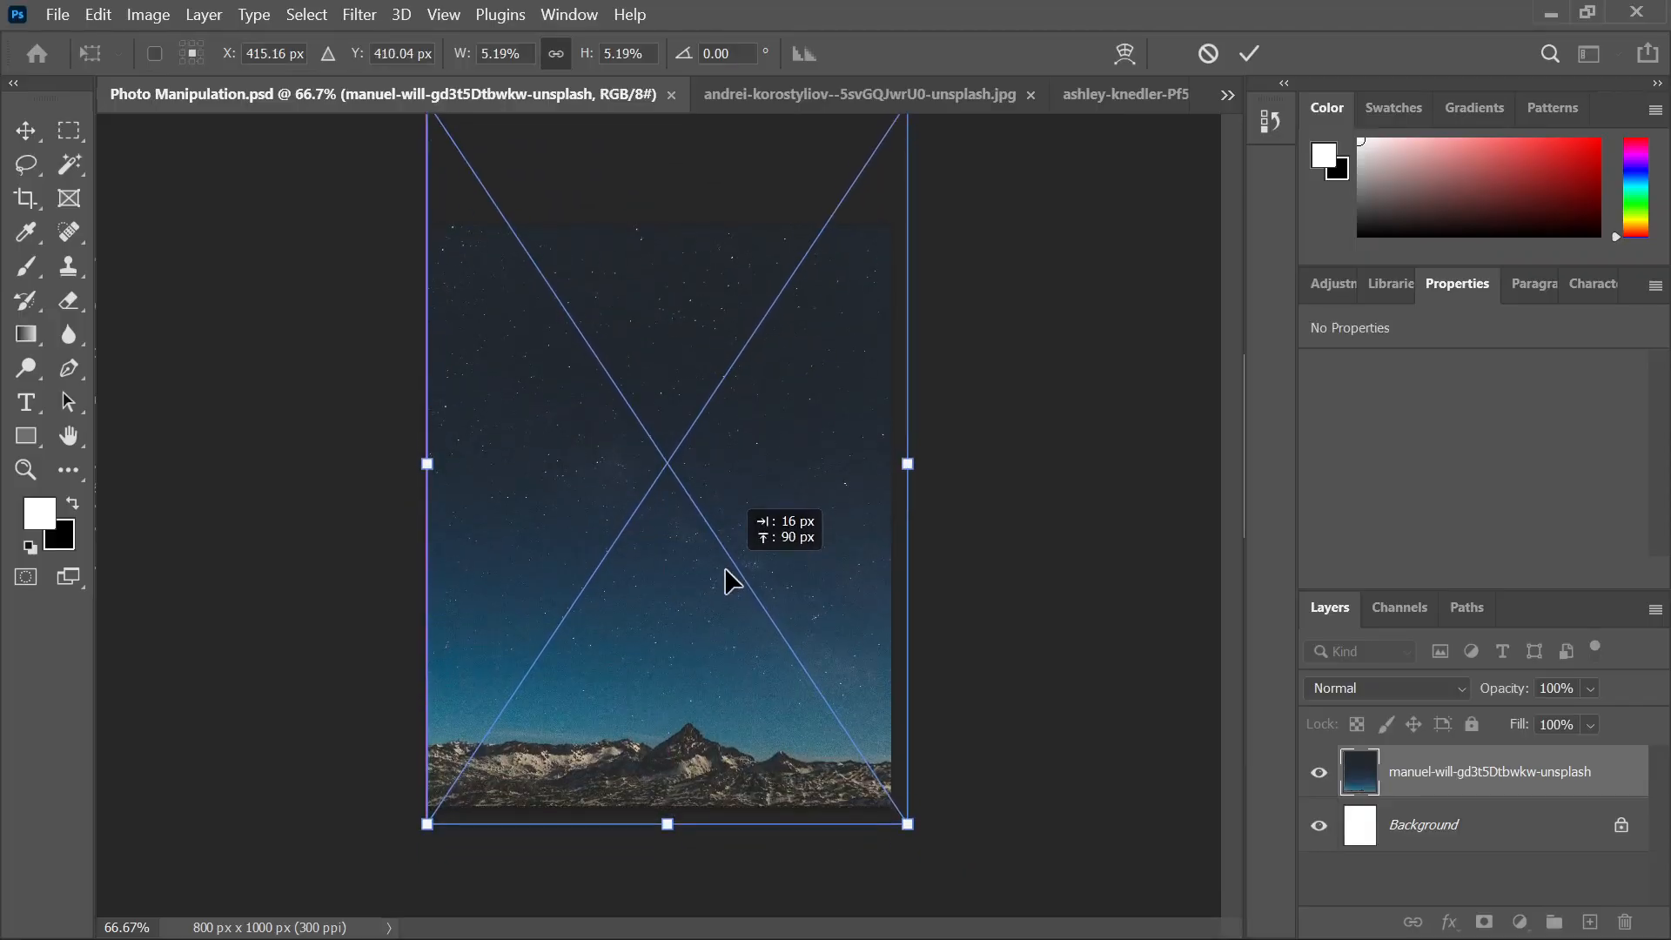
left_click(1249, 53)
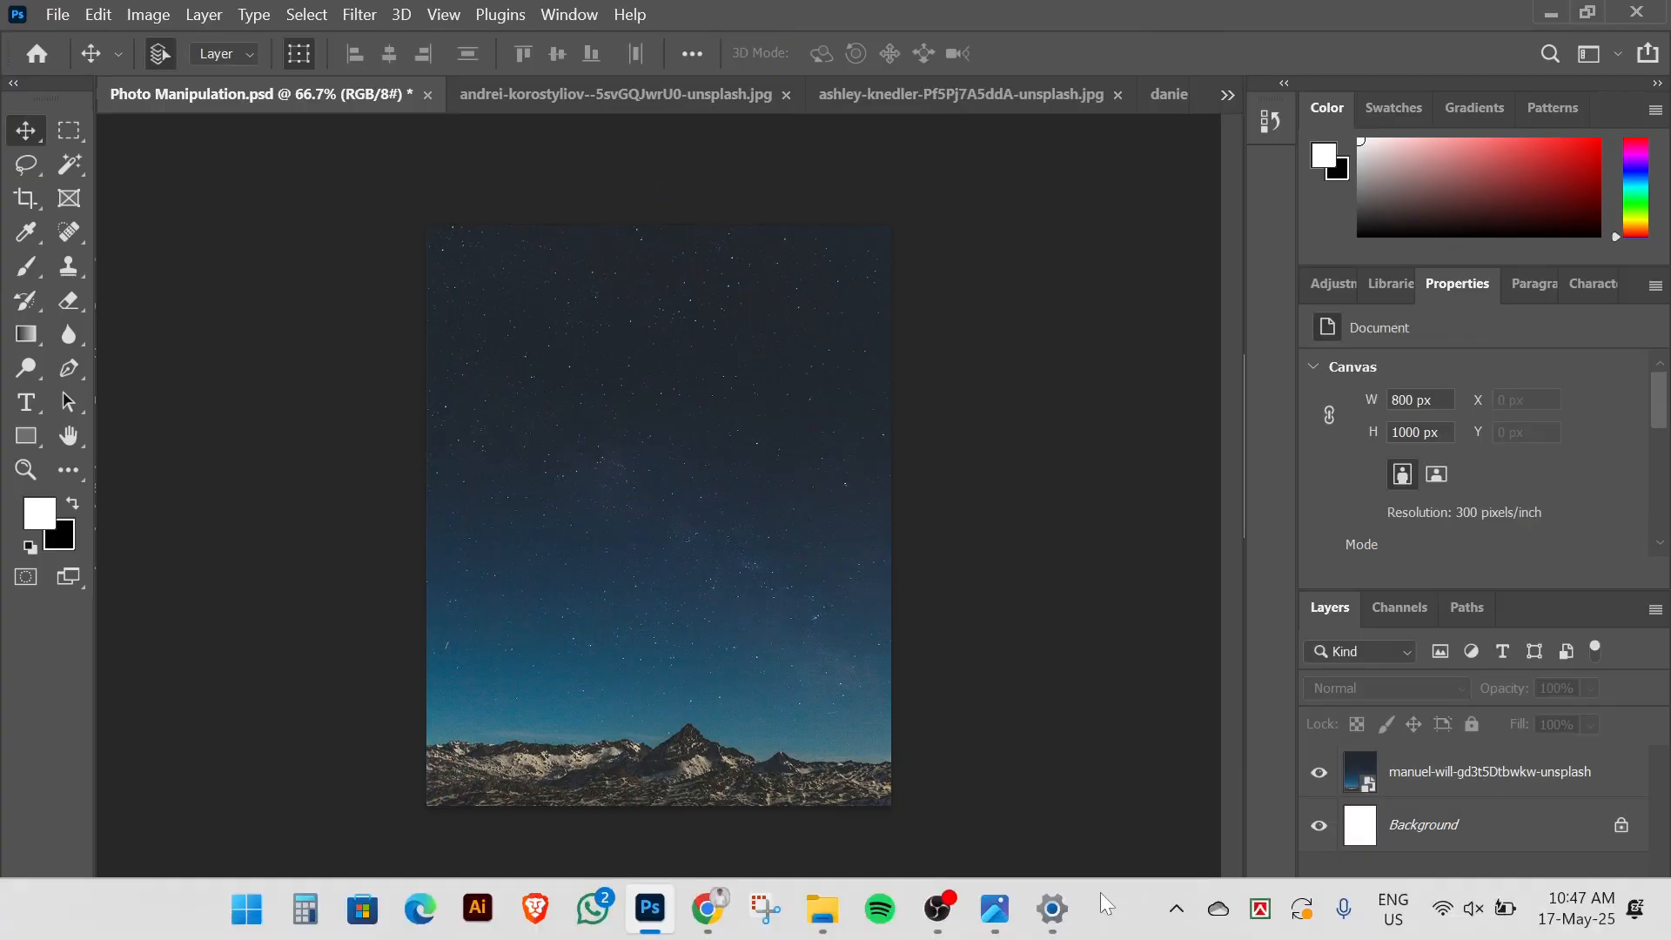
Close the duplicate Photos window and review the remaining reference image
mouse_move(998, 910)
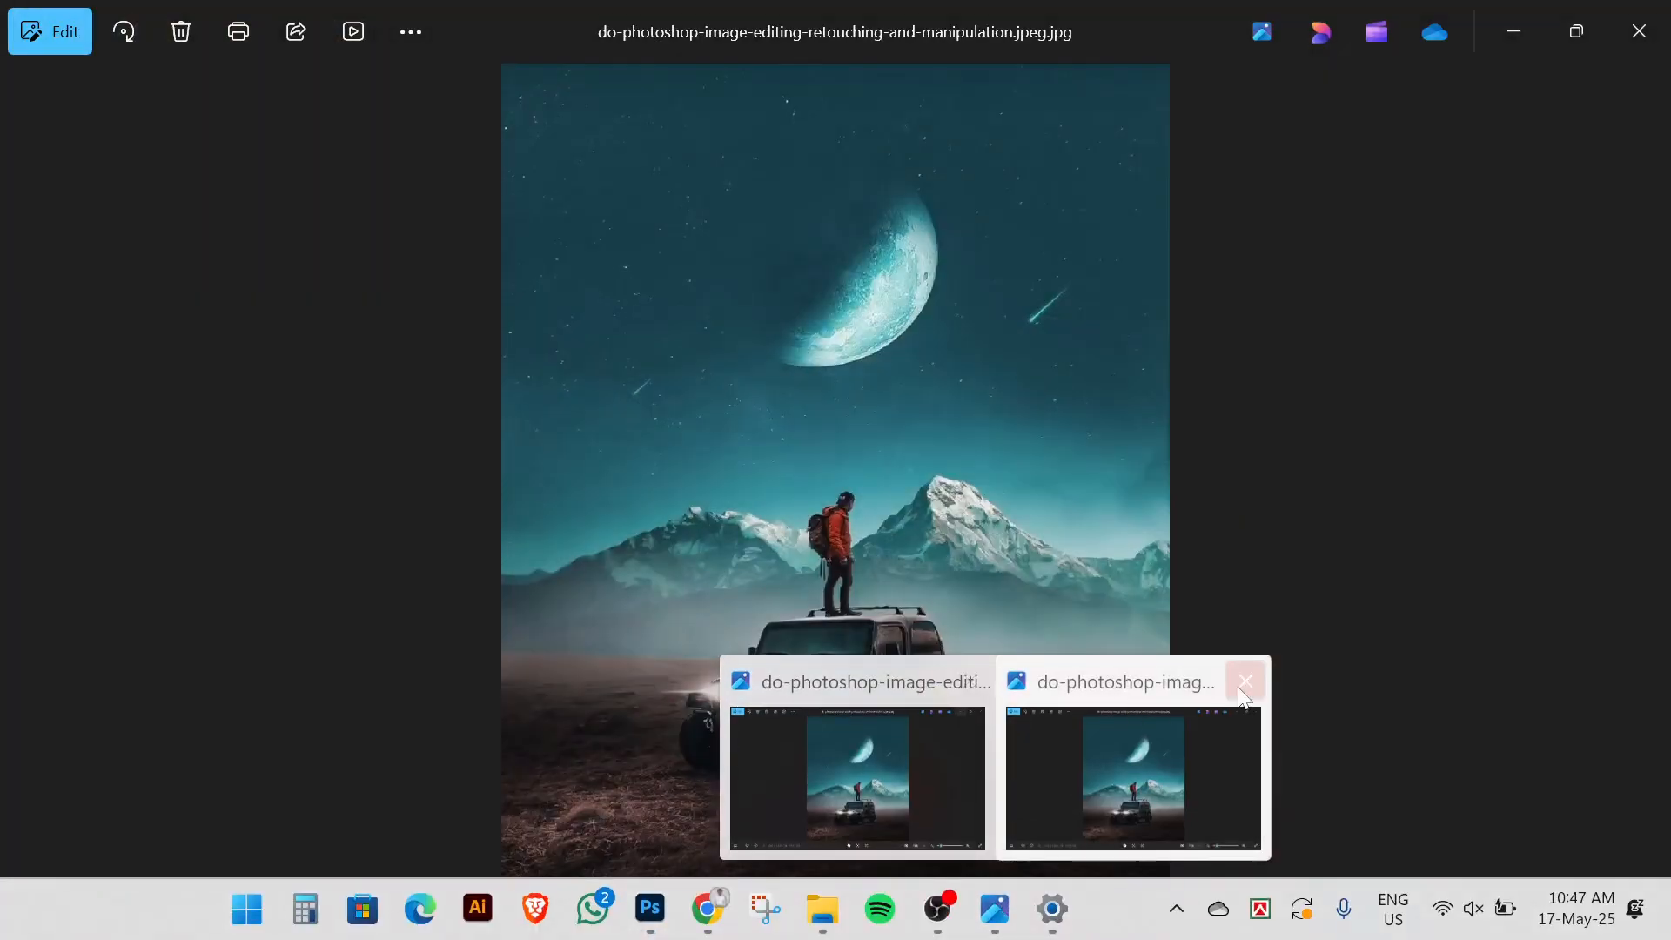
left_click(1250, 682)
left_click(963, 738)
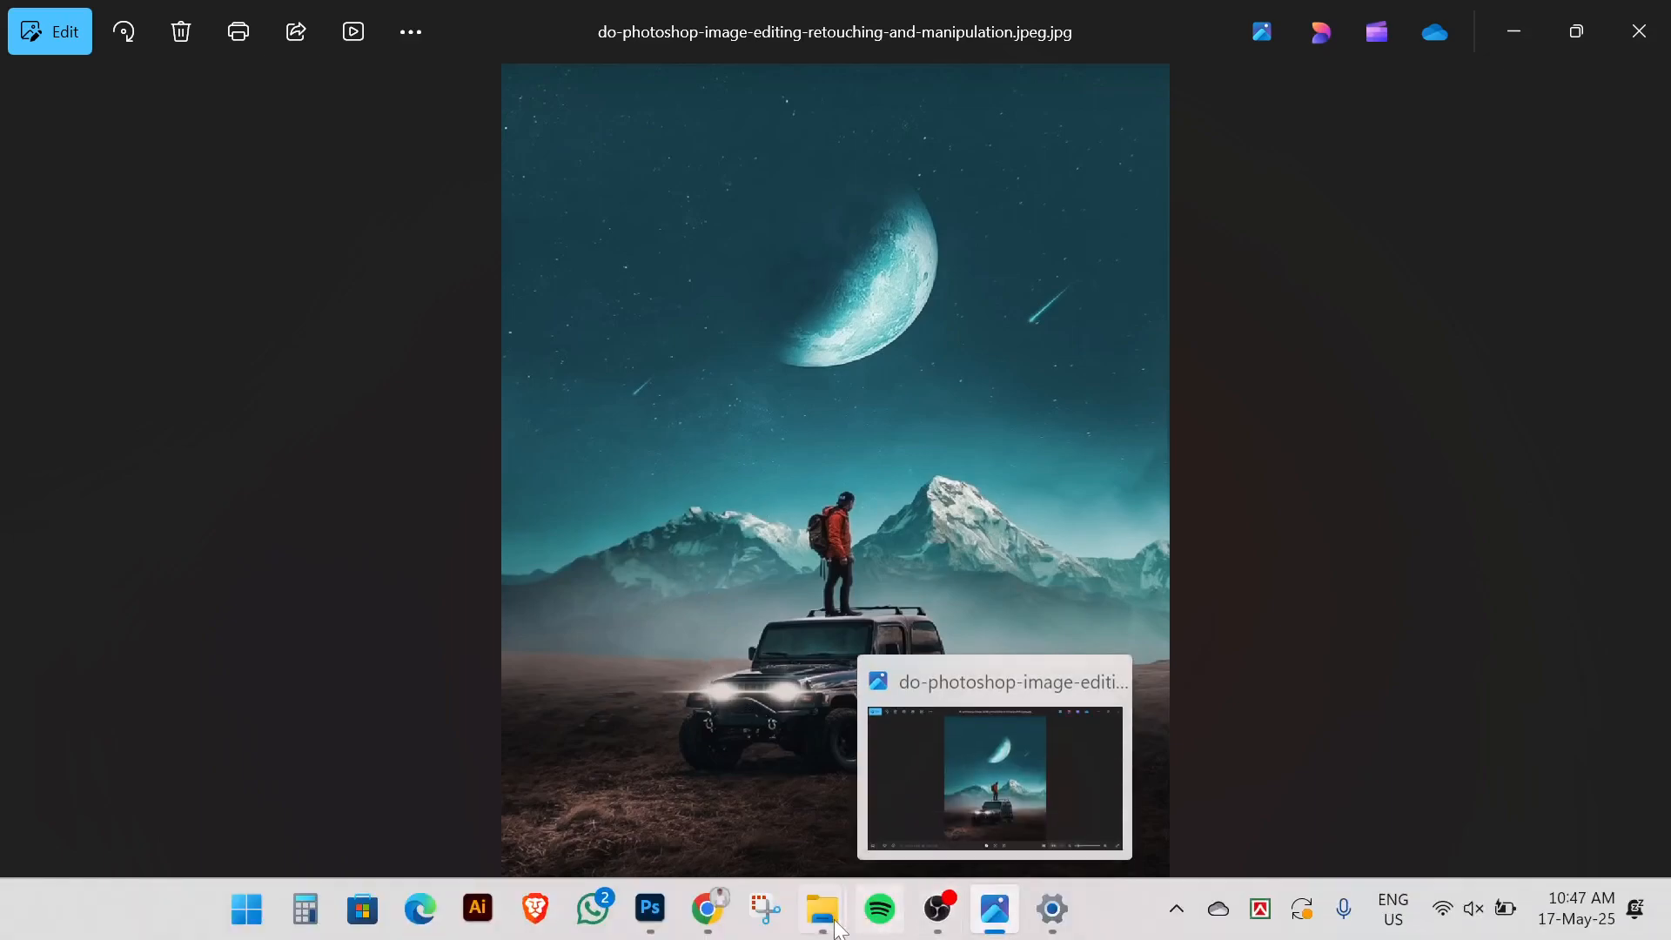
Clear the selection in the For Manupulation folder and return to Photoshop
mouse_move(831, 927)
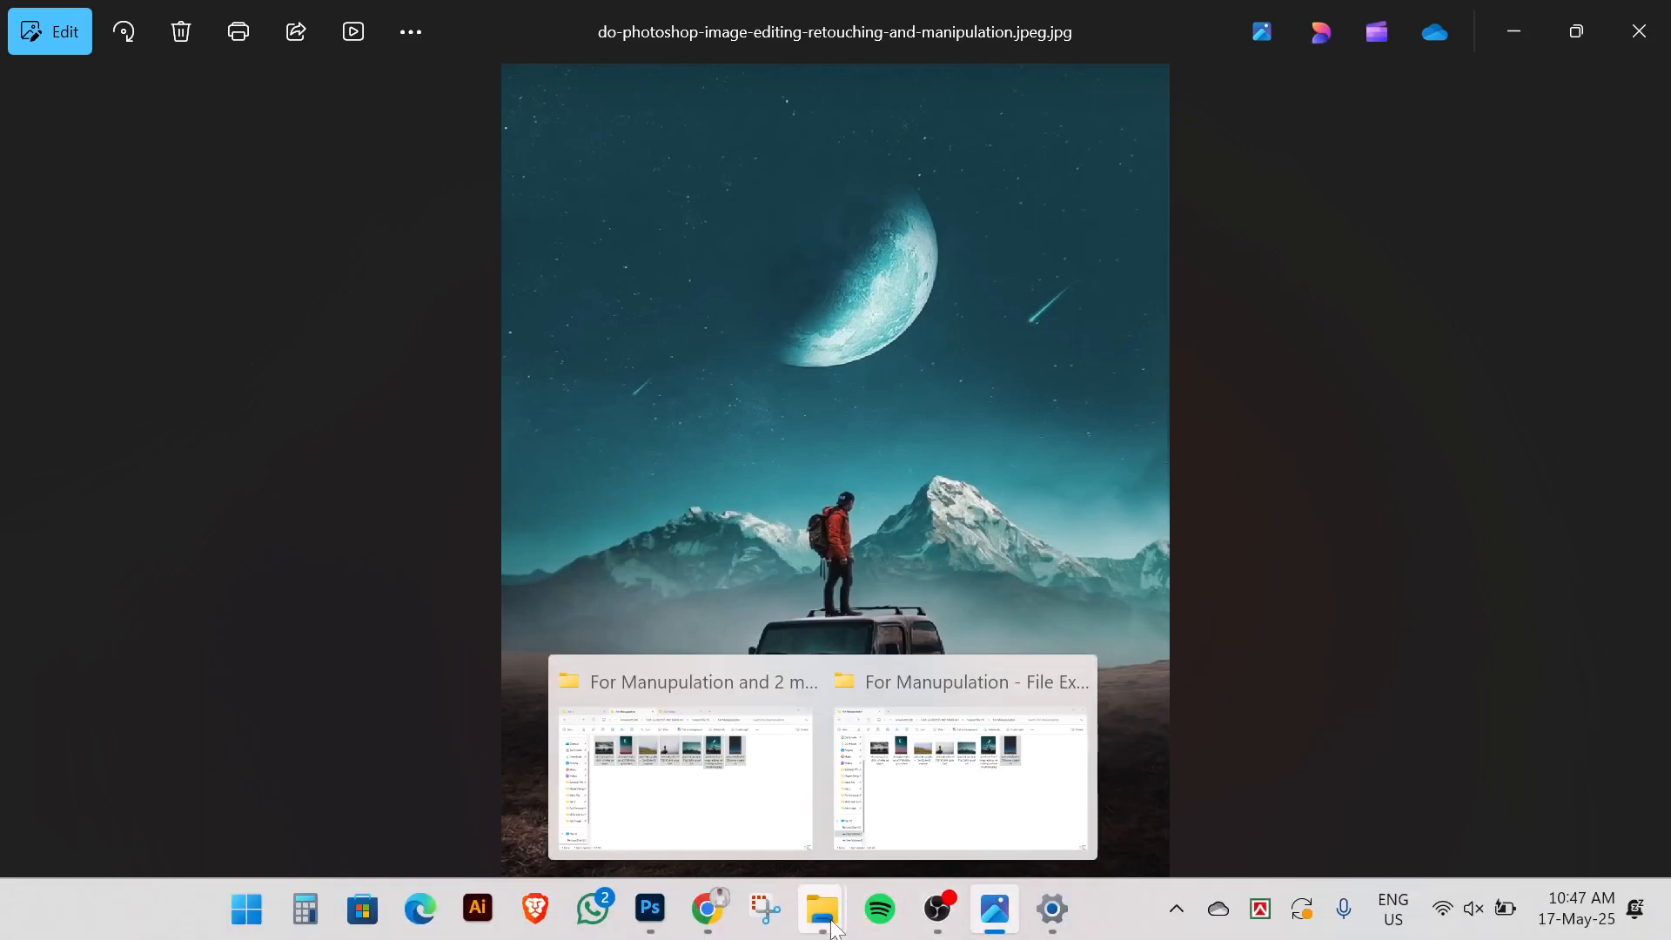
mouse_move(669, 924)
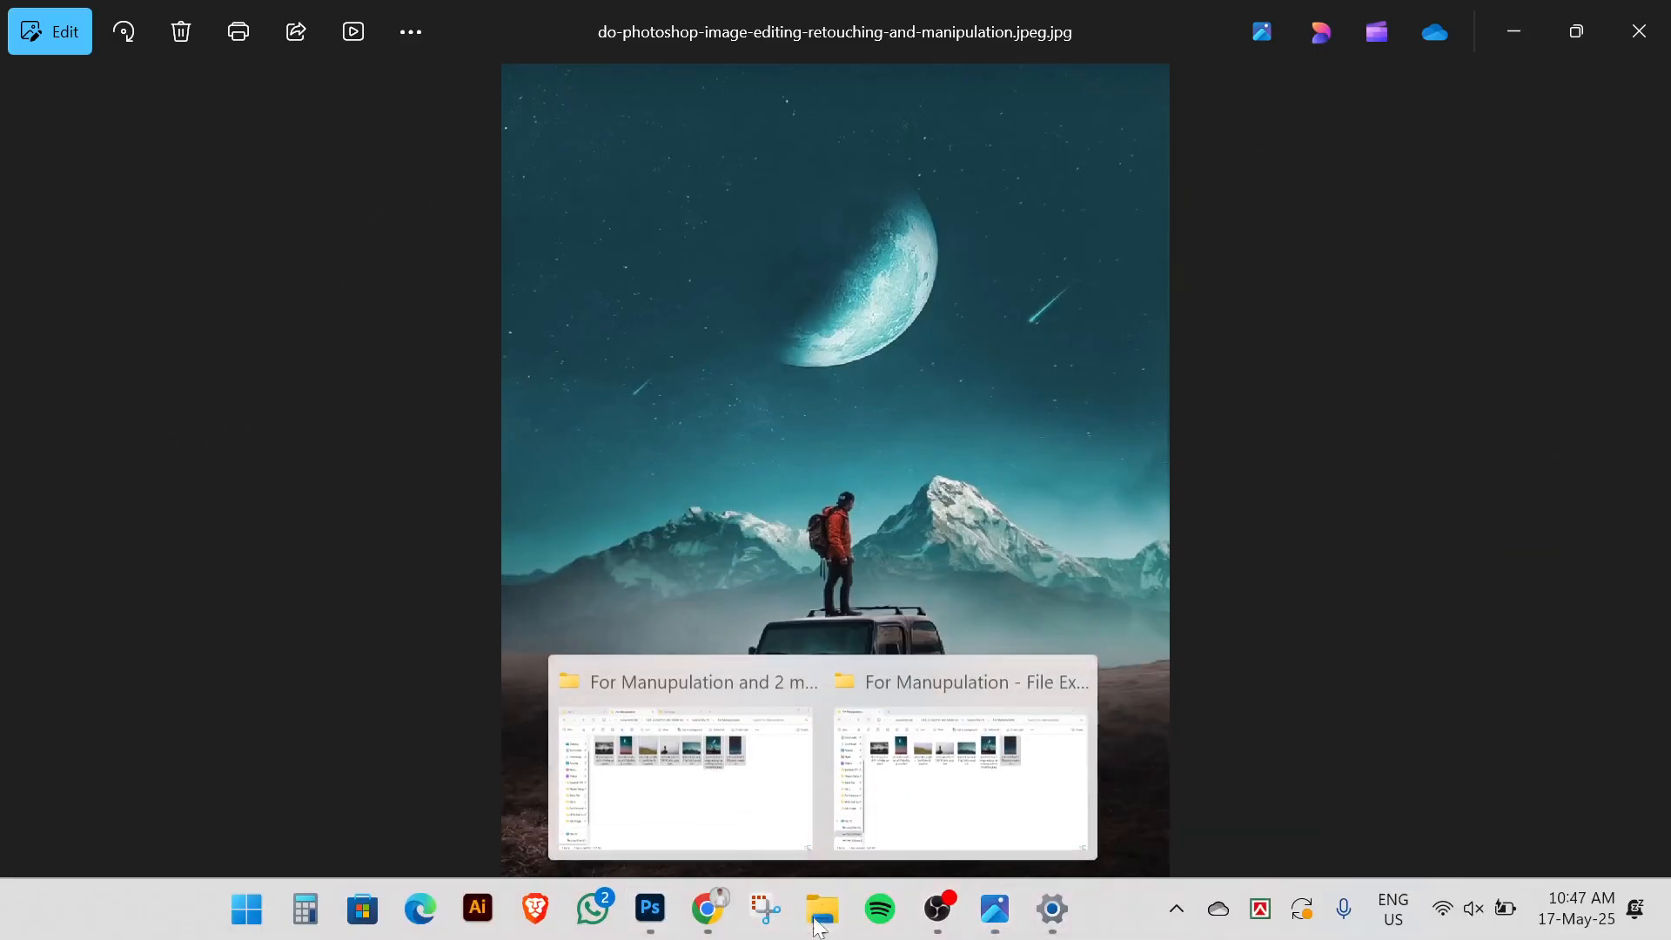
left_click(766, 827)
left_click(783, 641)
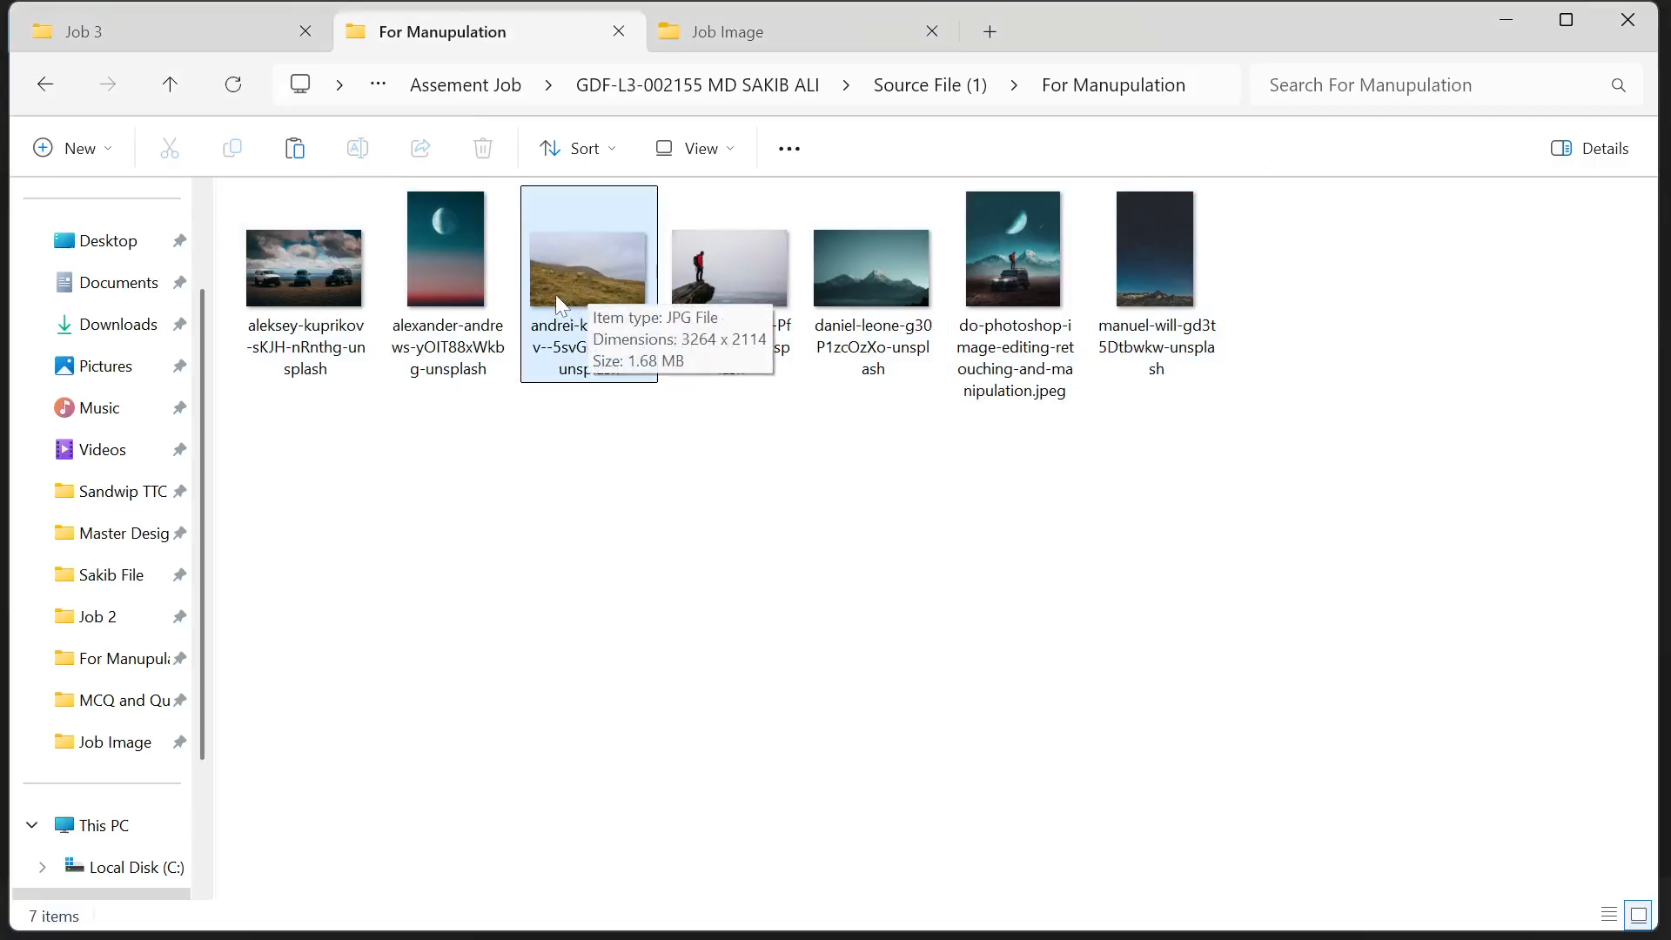
mouse_move(842, 915)
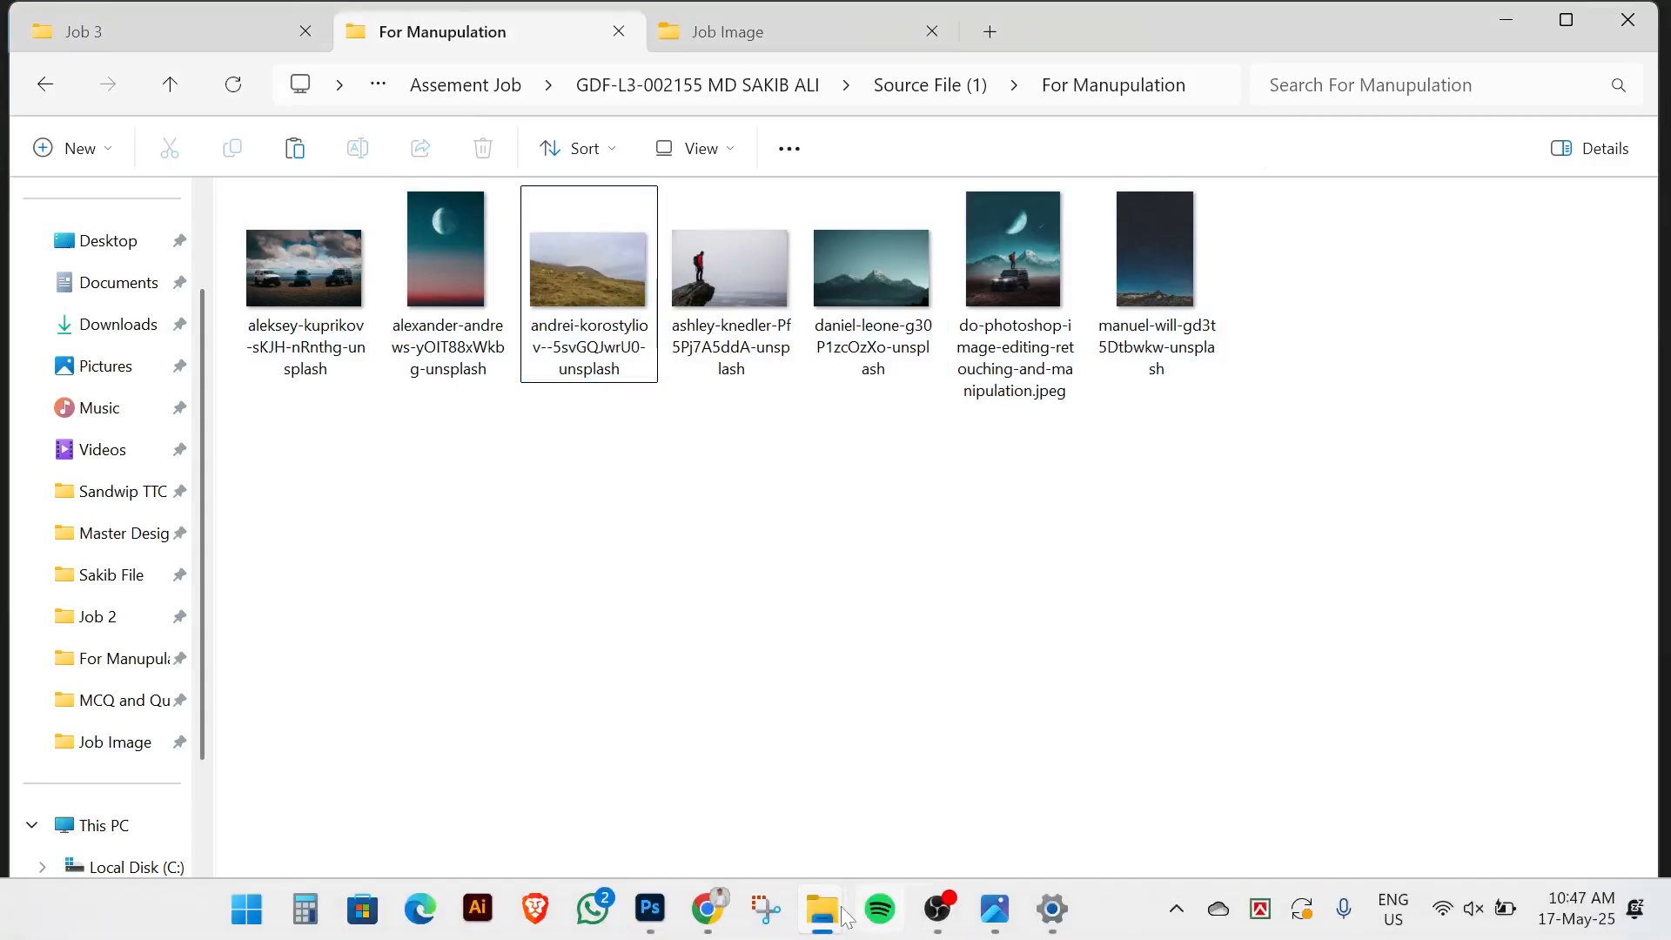
left_click(670, 916)
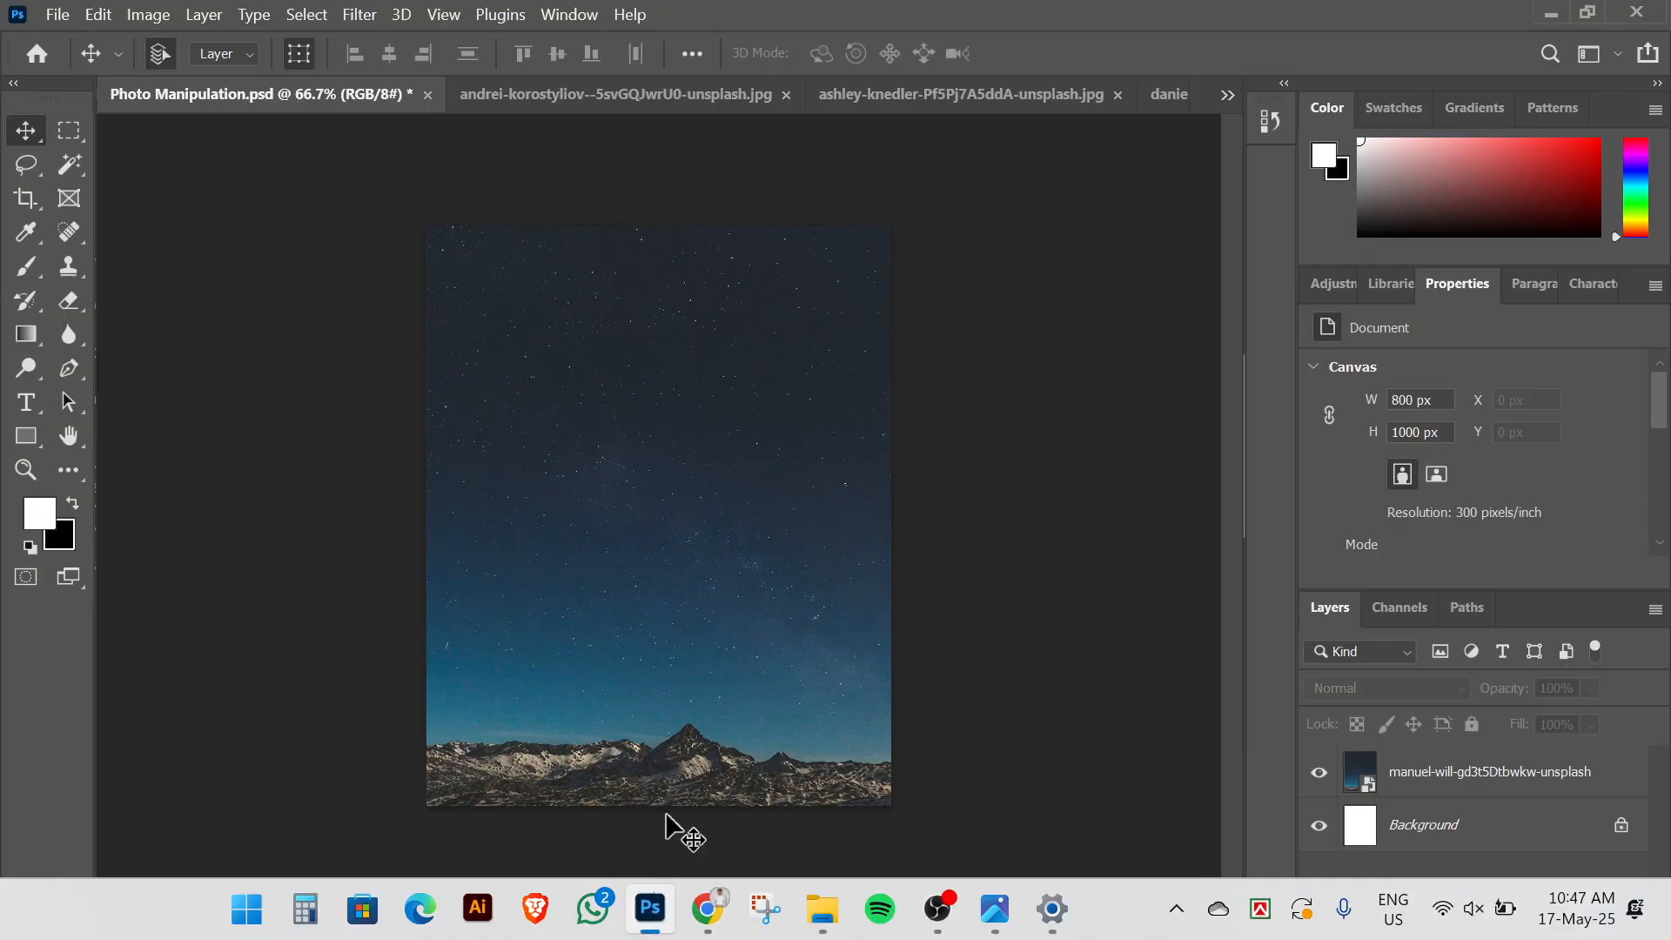
In the andrei-korostyliov sheep photo, lasso along the horizon, right edge and bottom of the hill
left_click(619, 99)
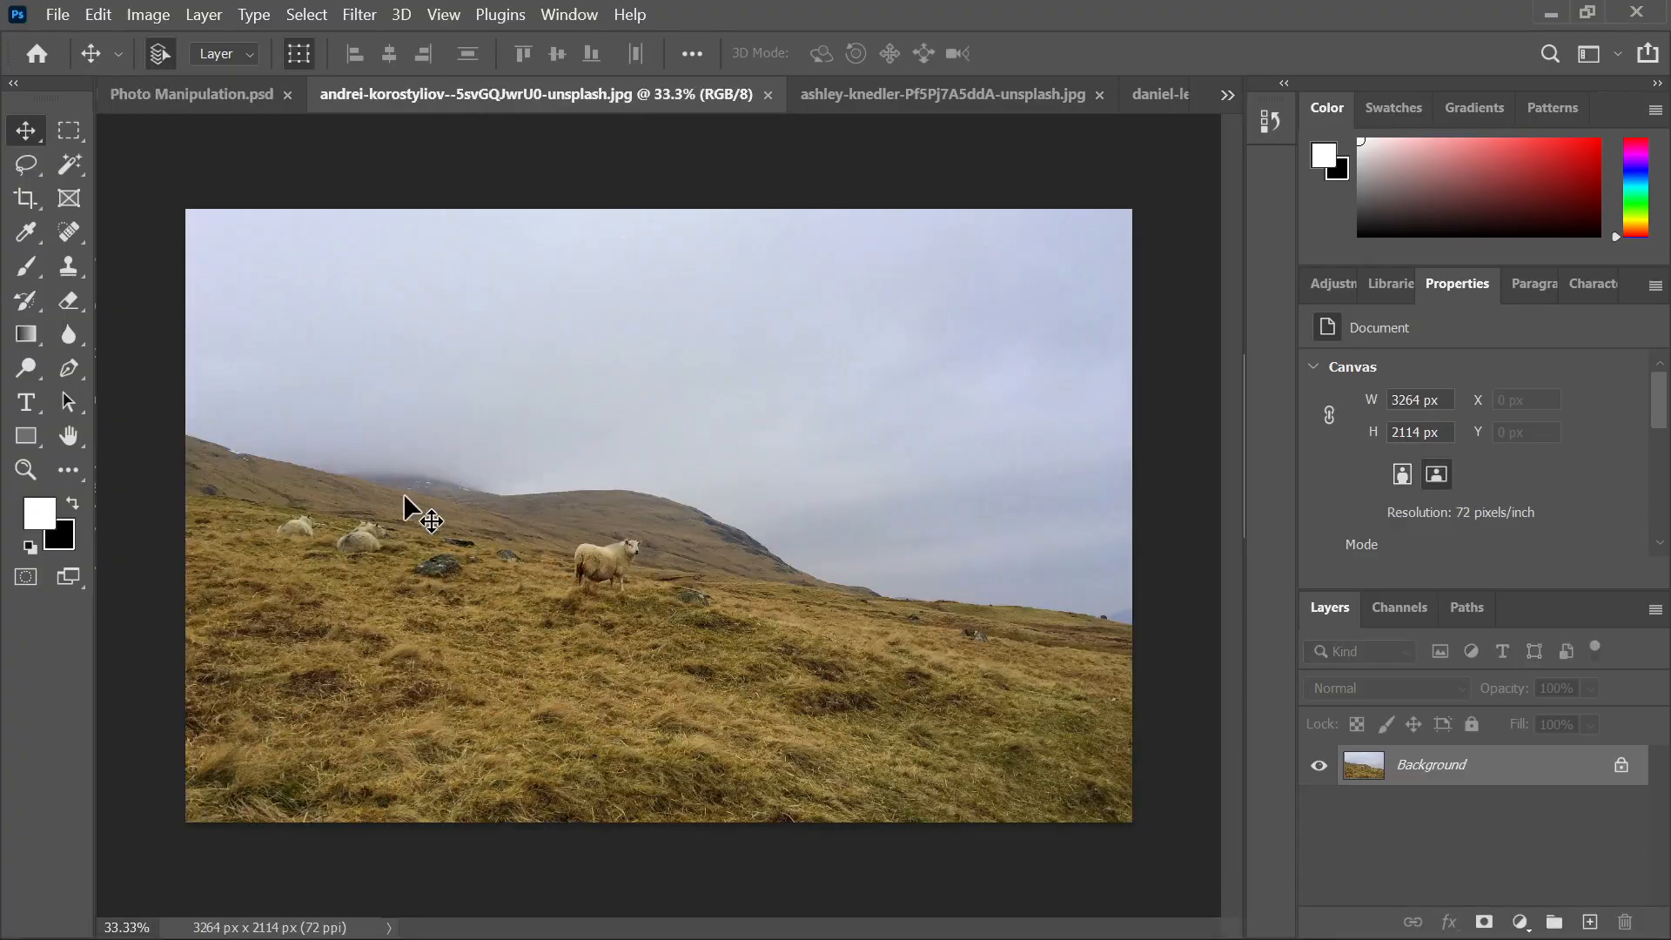
left_click(18, 167)
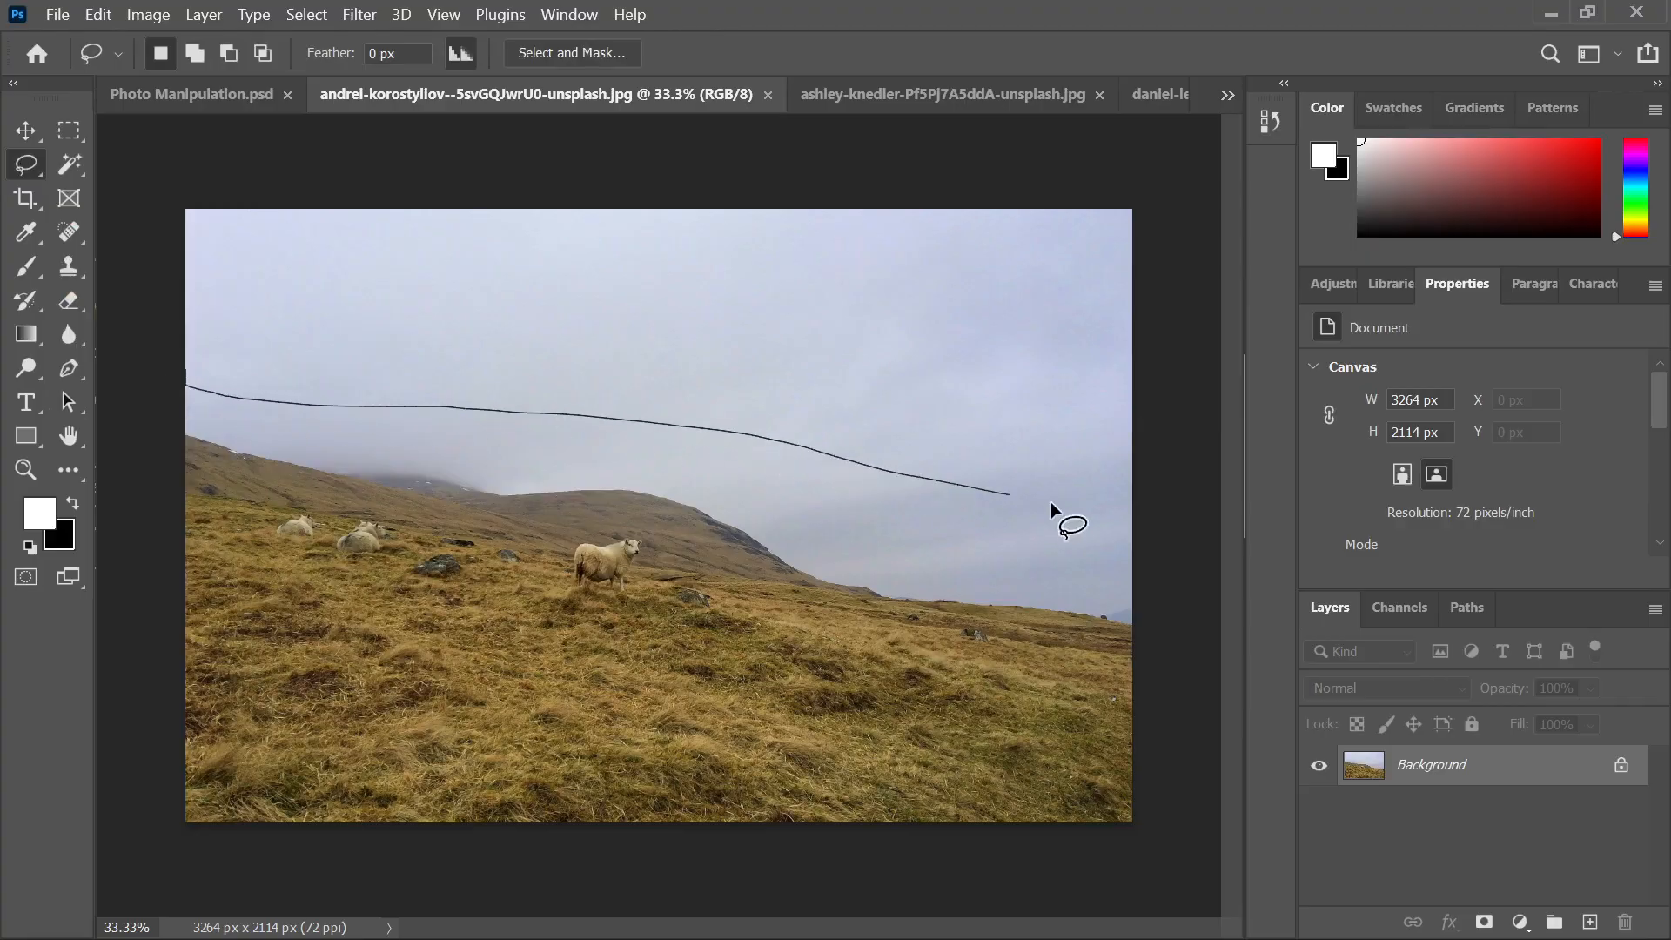
mouse_move(1051, 503)
left_mouse_down()
mouse_move(1219, 524)
mouse_move(1275, 915)
mouse_move(515, 931)
mouse_move(118, 898)
mouse_move(29, 870)
mouse_move(2, 594)
mouse_move(6, 424)
mouse_move(31, 341)
mouse_move(39, 387)
left_mouse_up()
Convert the hillside selection into a work path
right_click(657, 446)
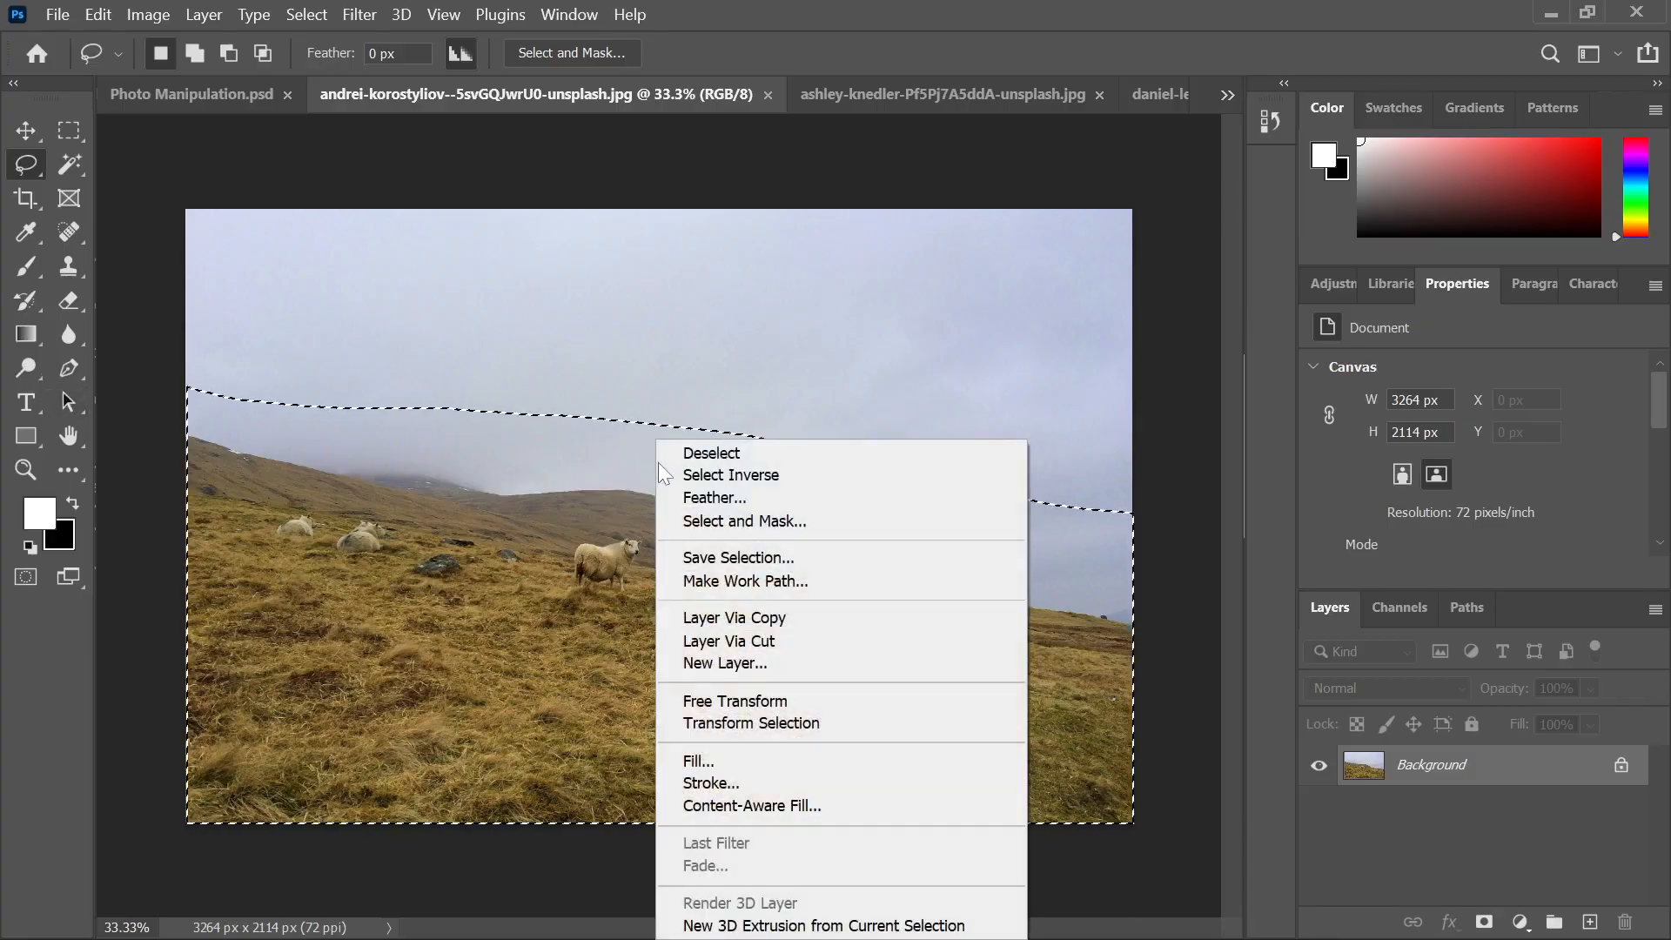
left_click(771, 581)
left_click(961, 295)
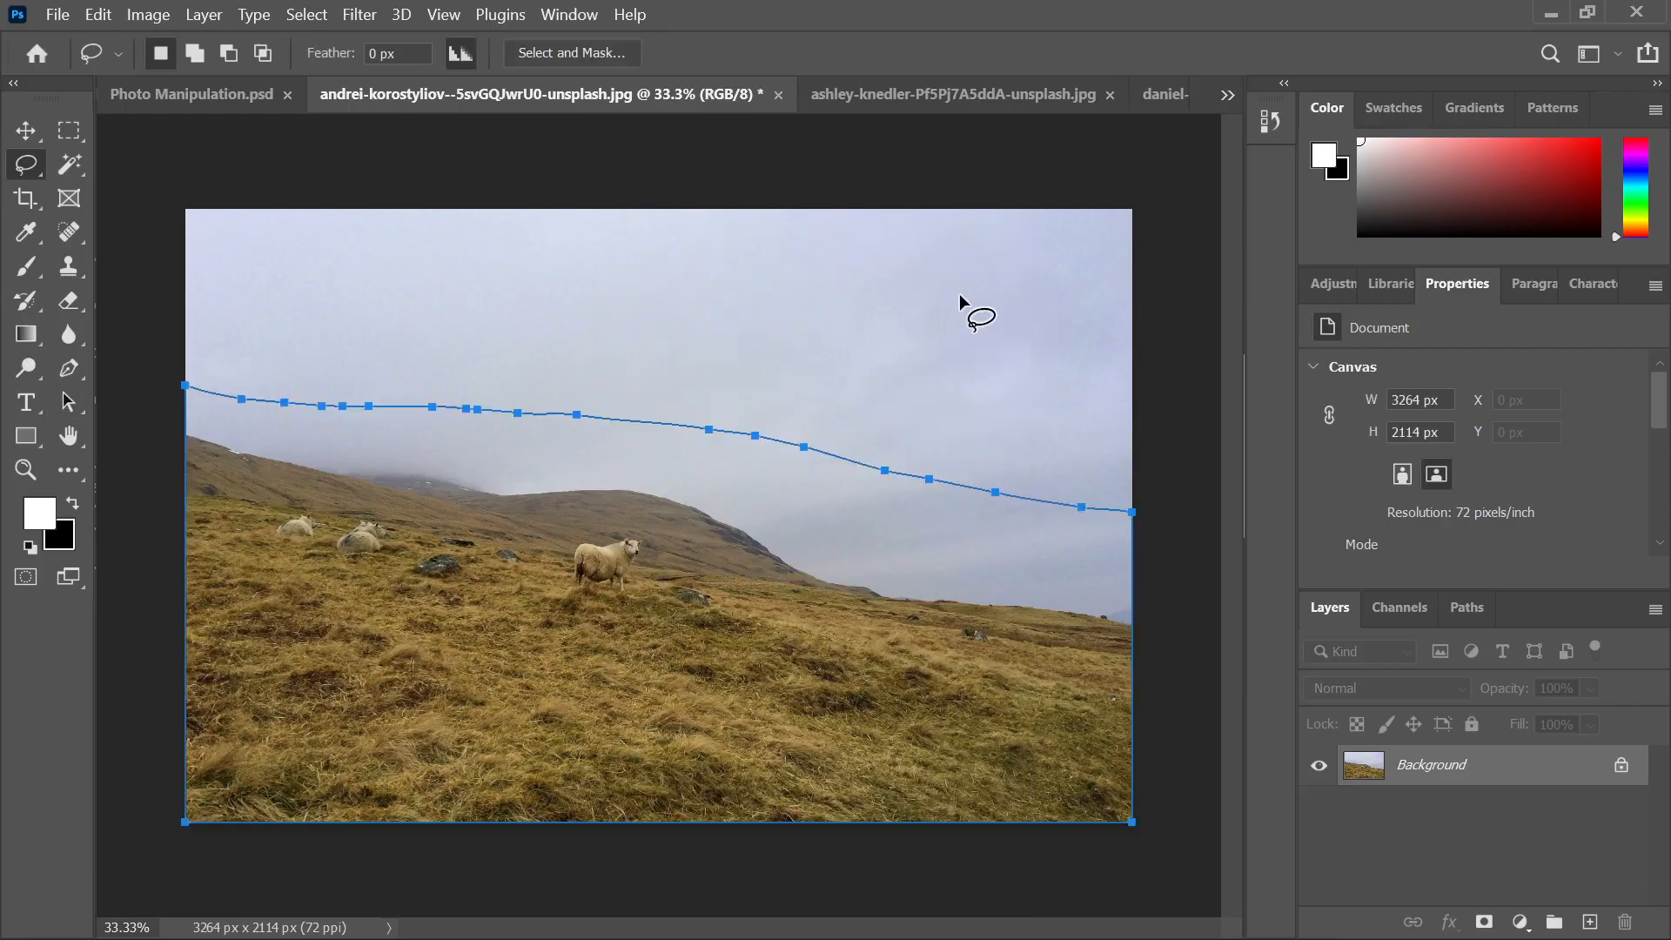
Check the work path in Paths, restore the Layers panel, and load the path as a selection
left_click(1455, 610)
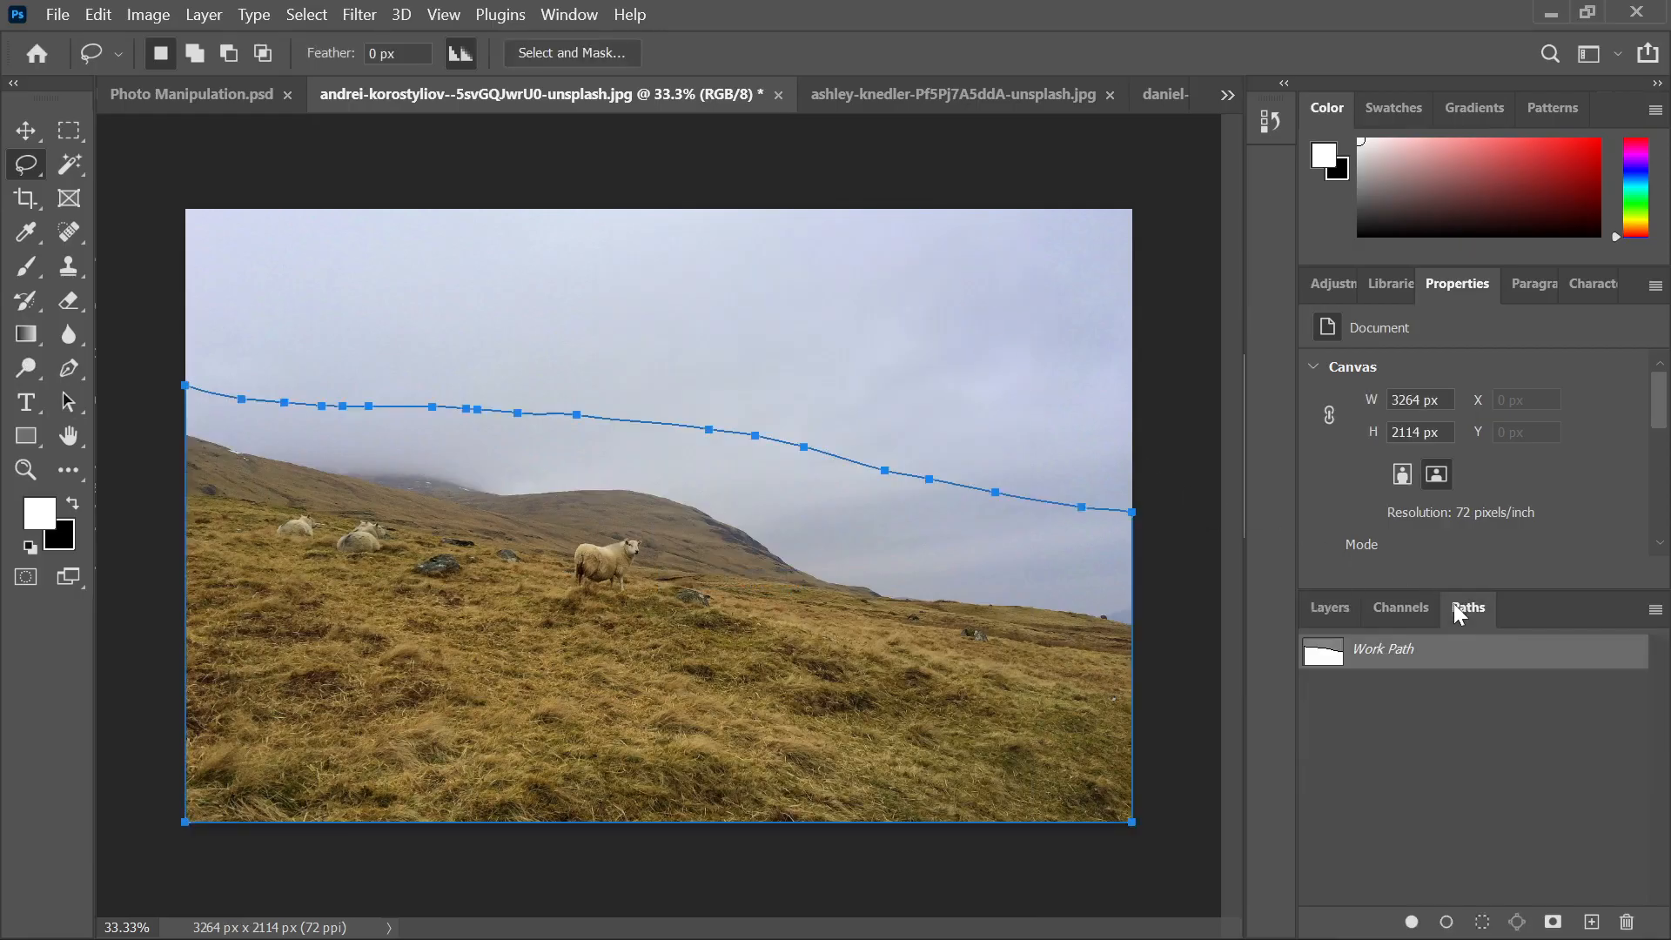
right_click(1381, 663)
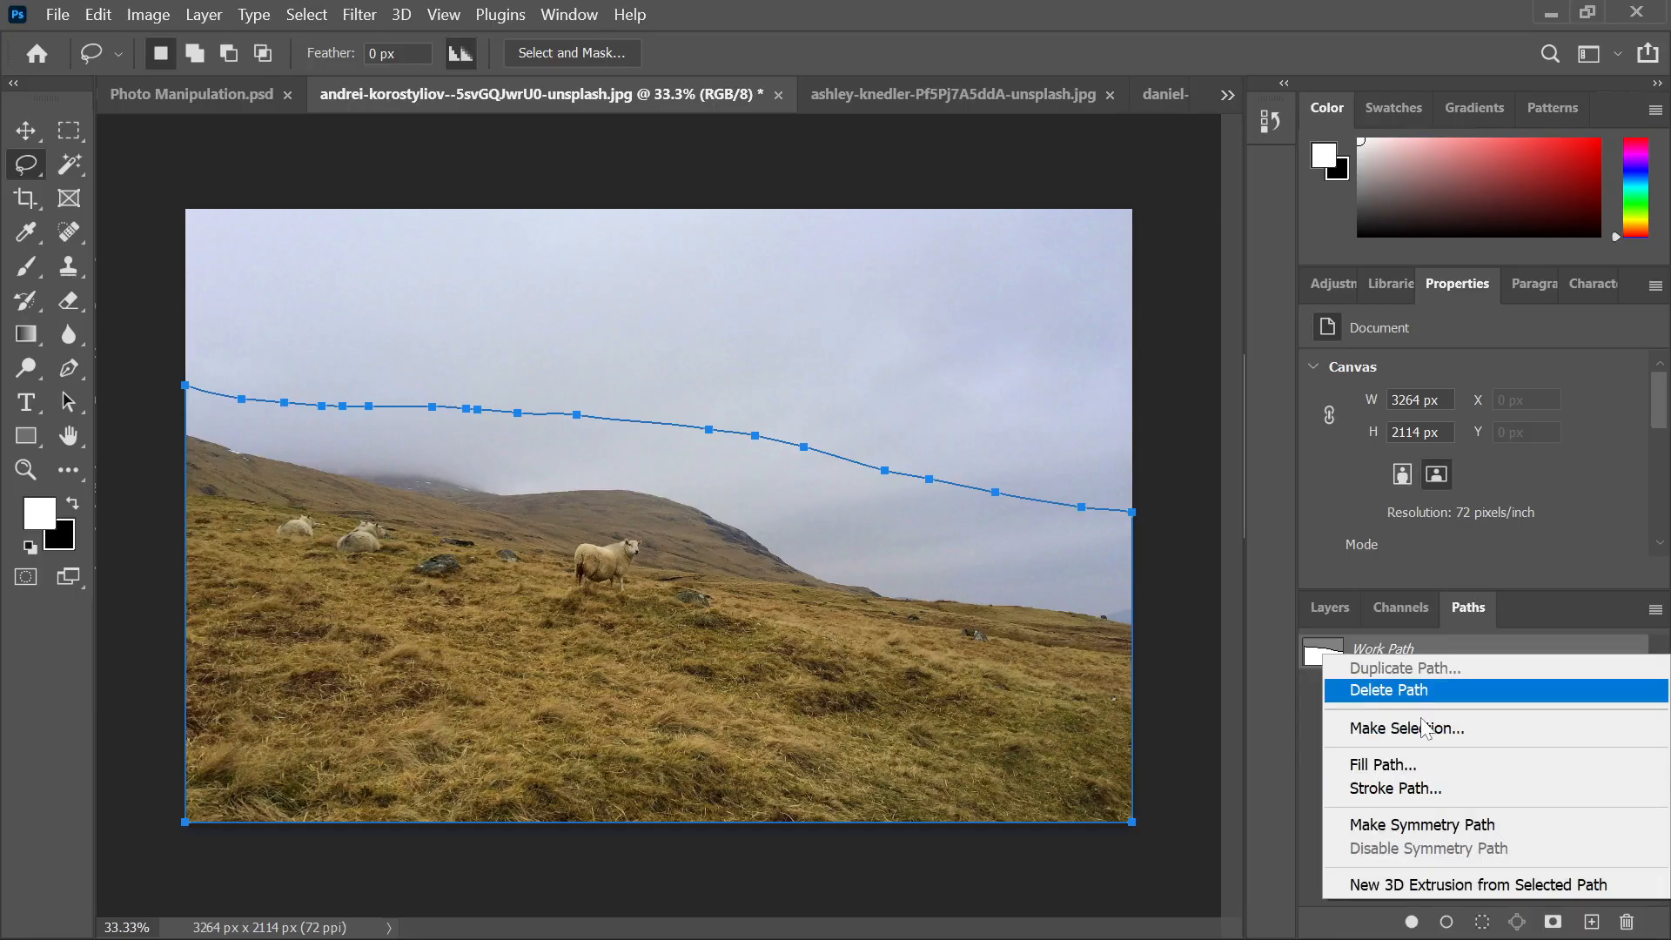
left_click(1510, 570)
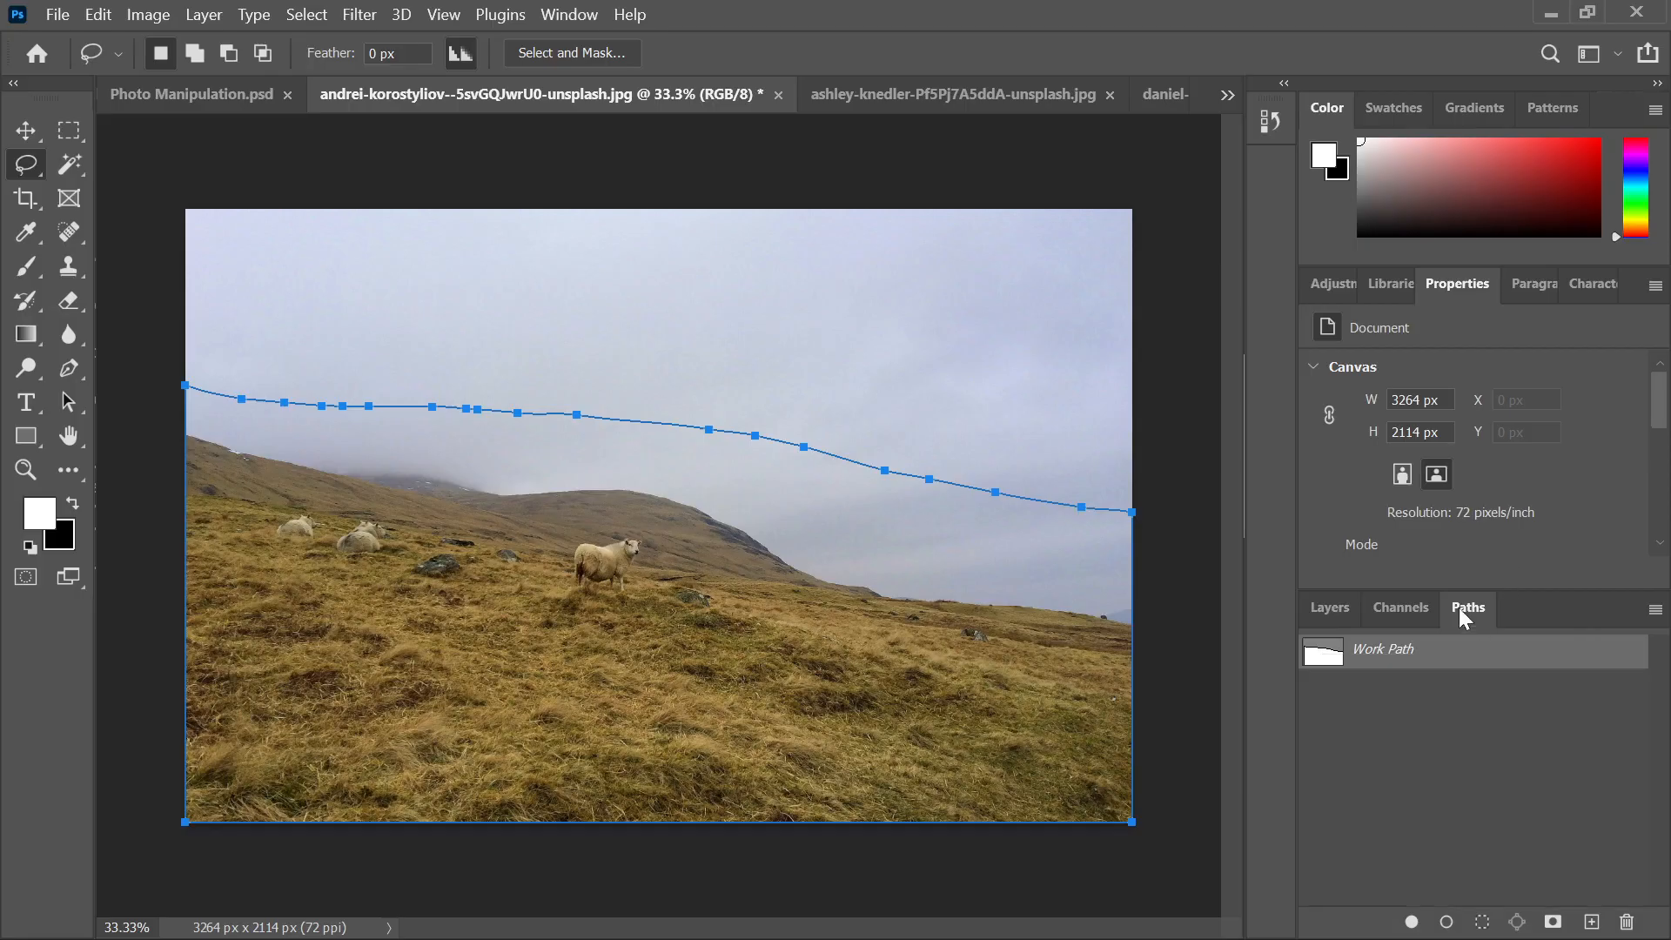
double_click(1462, 607)
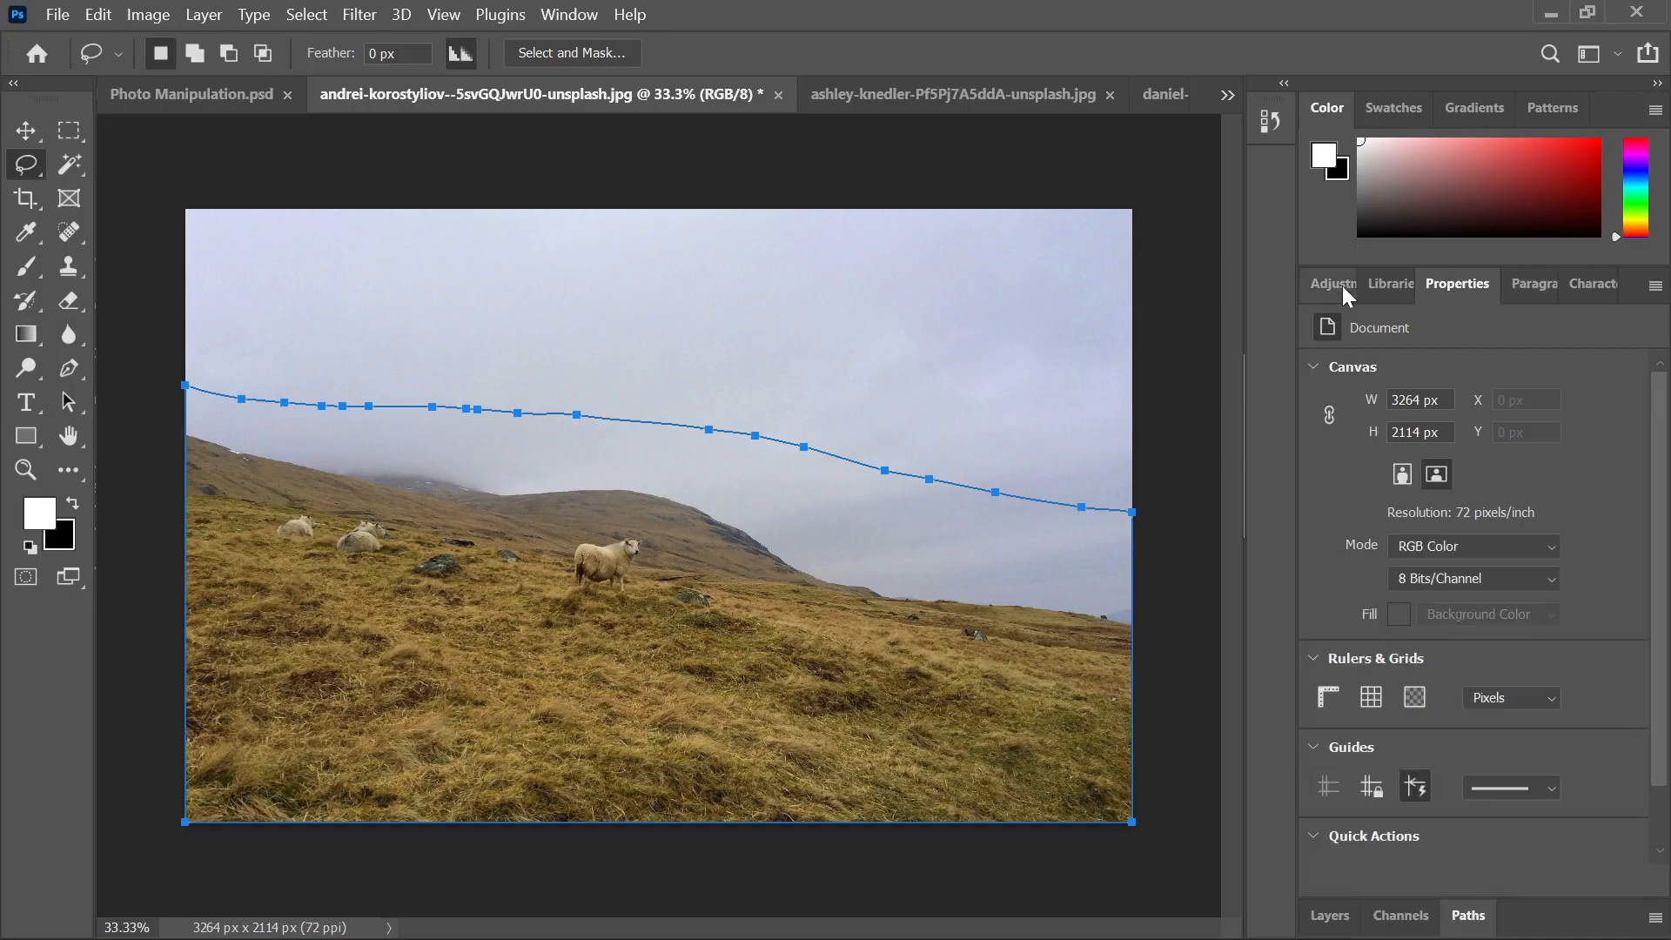
left_click(550, 14)
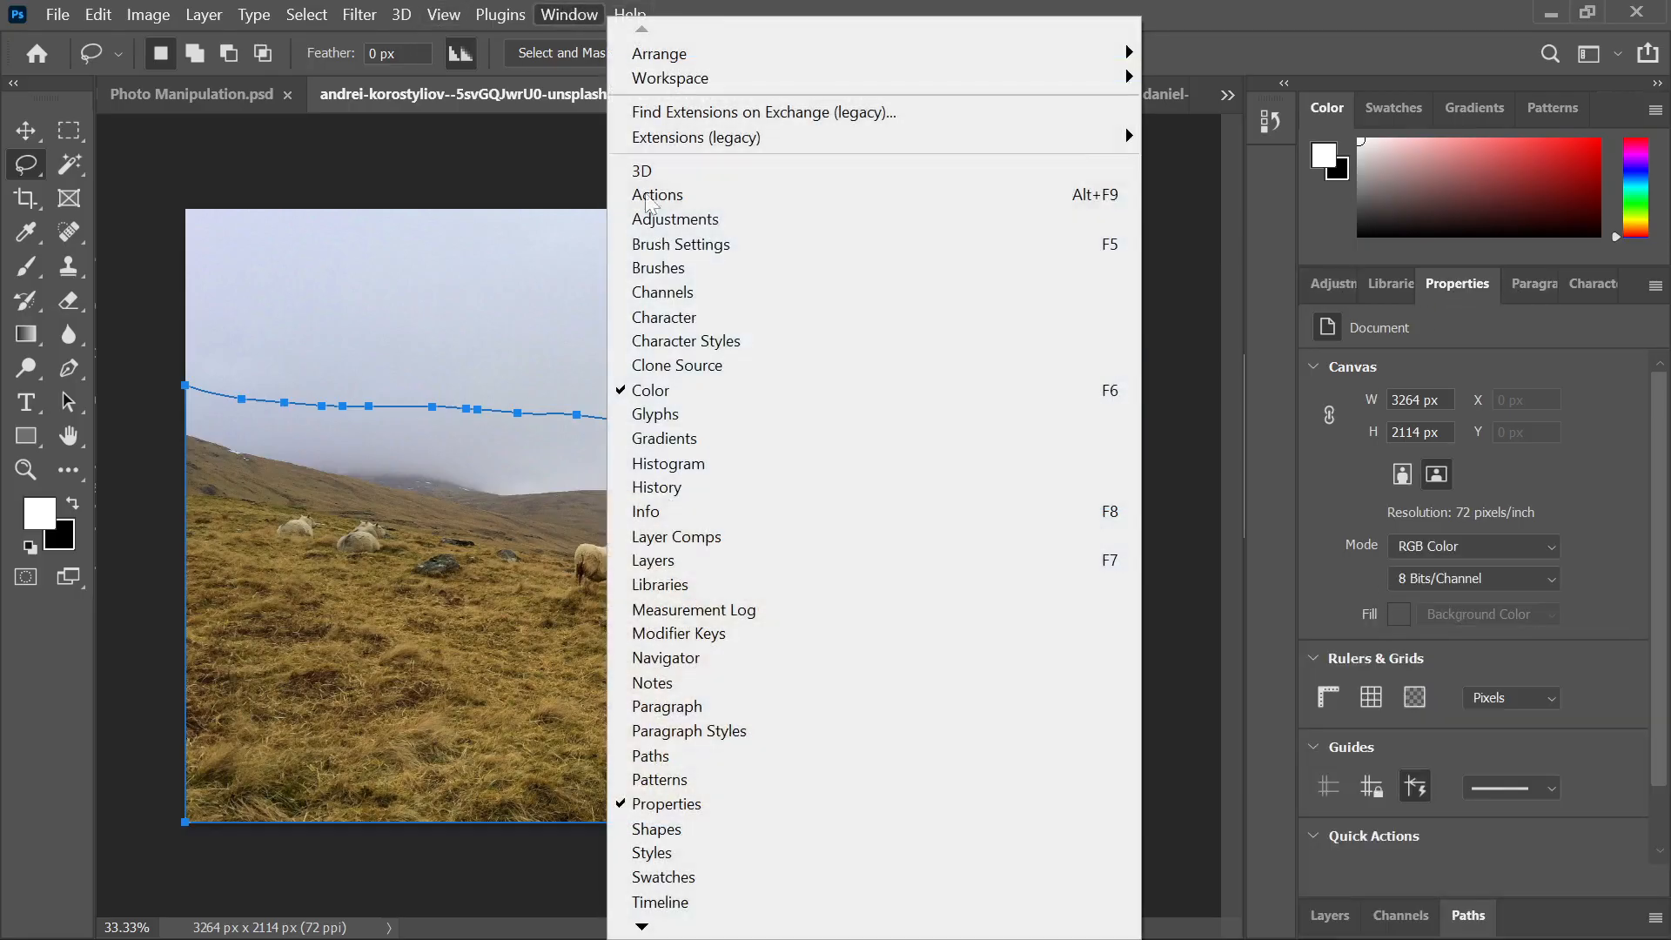
left_click(1336, 918)
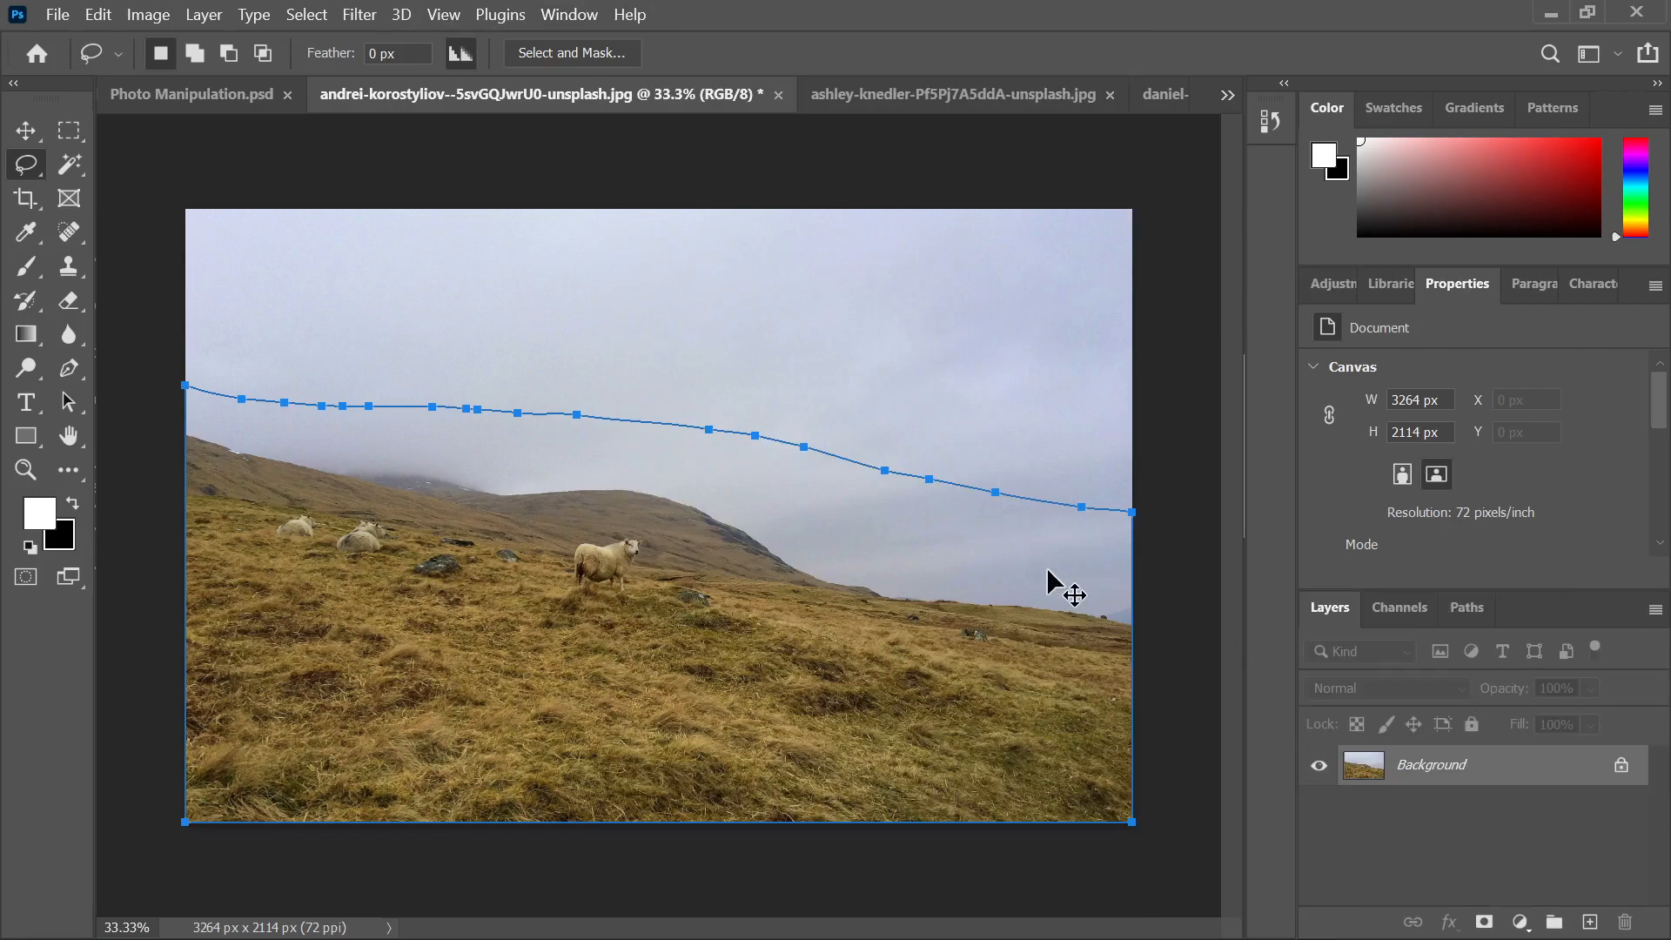
key("ctrl+Return")
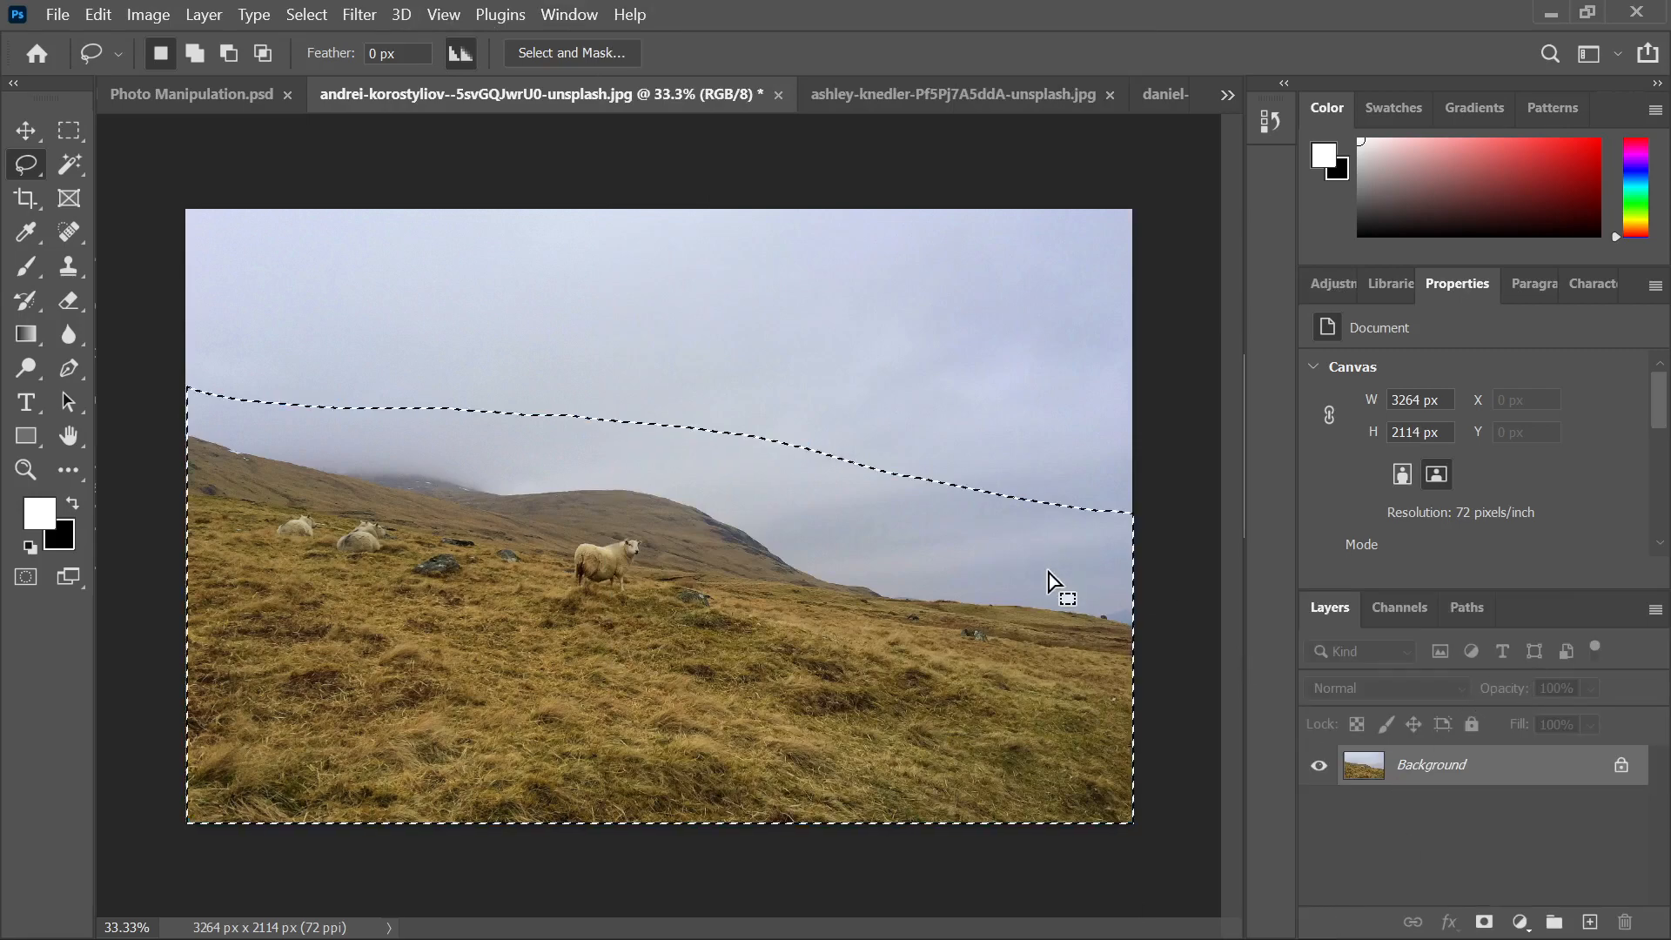
left_click(1446, 609)
Try filling the work path with white, then undo the fill
right_click(1399, 652)
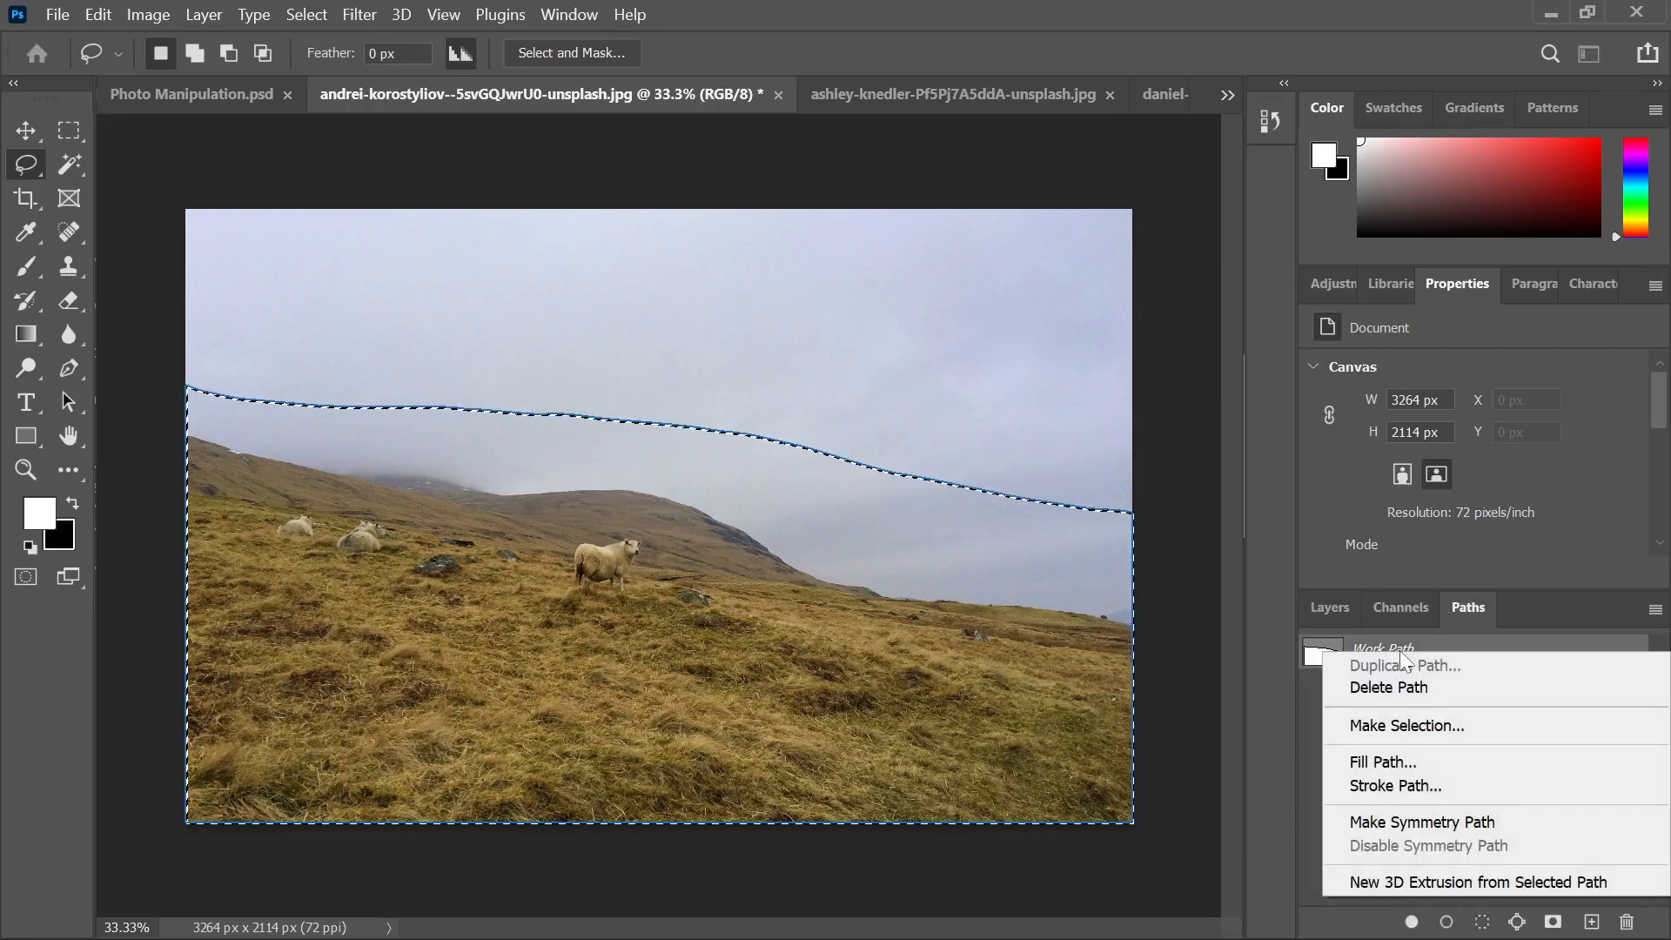
left_click(1396, 762)
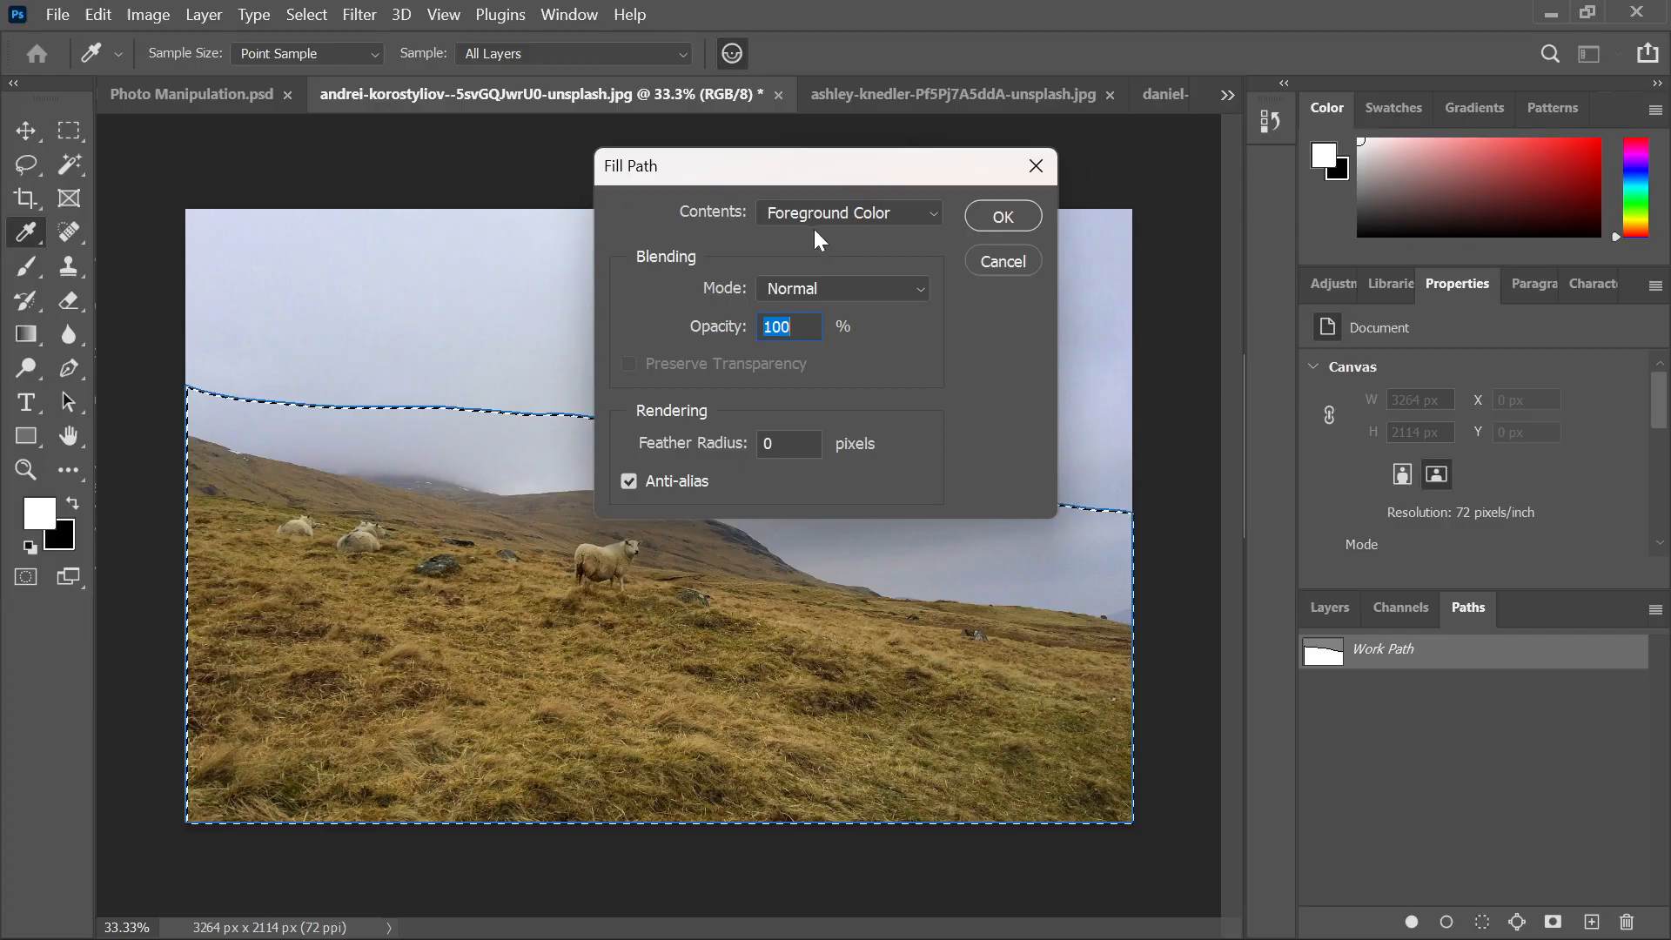
left_click(1005, 218)
key("l")
key("ctrl+z")
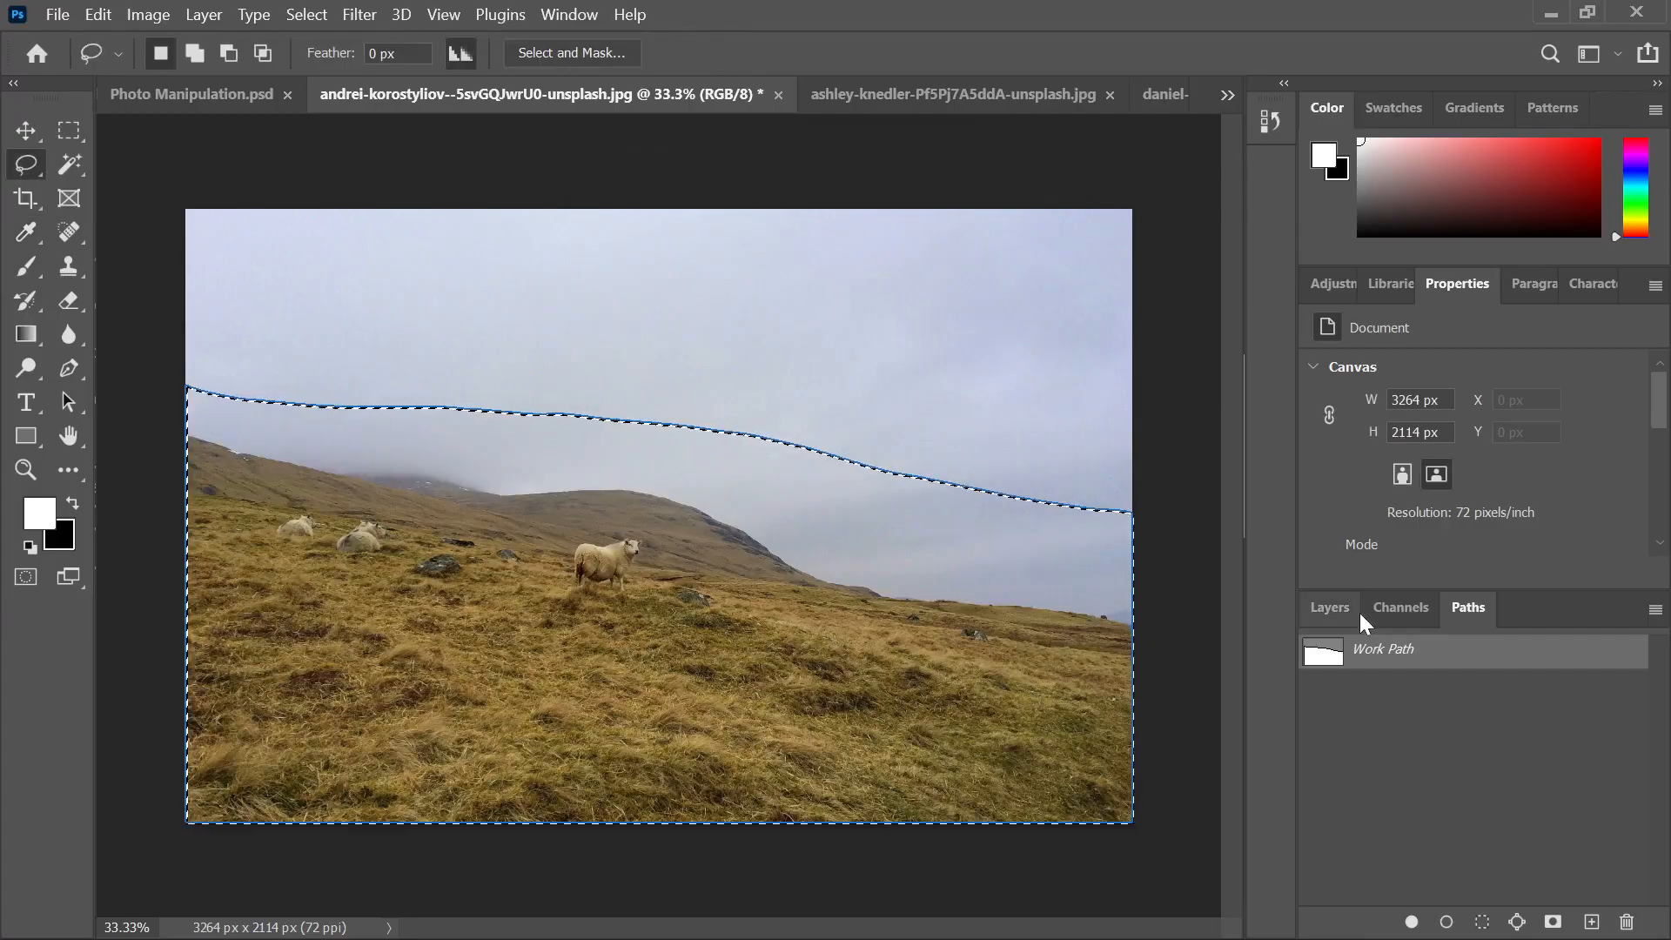
Glance at the Layers and Channels panels, return to Paths, and deselect
left_click(1383, 609)
left_click(1333, 607)
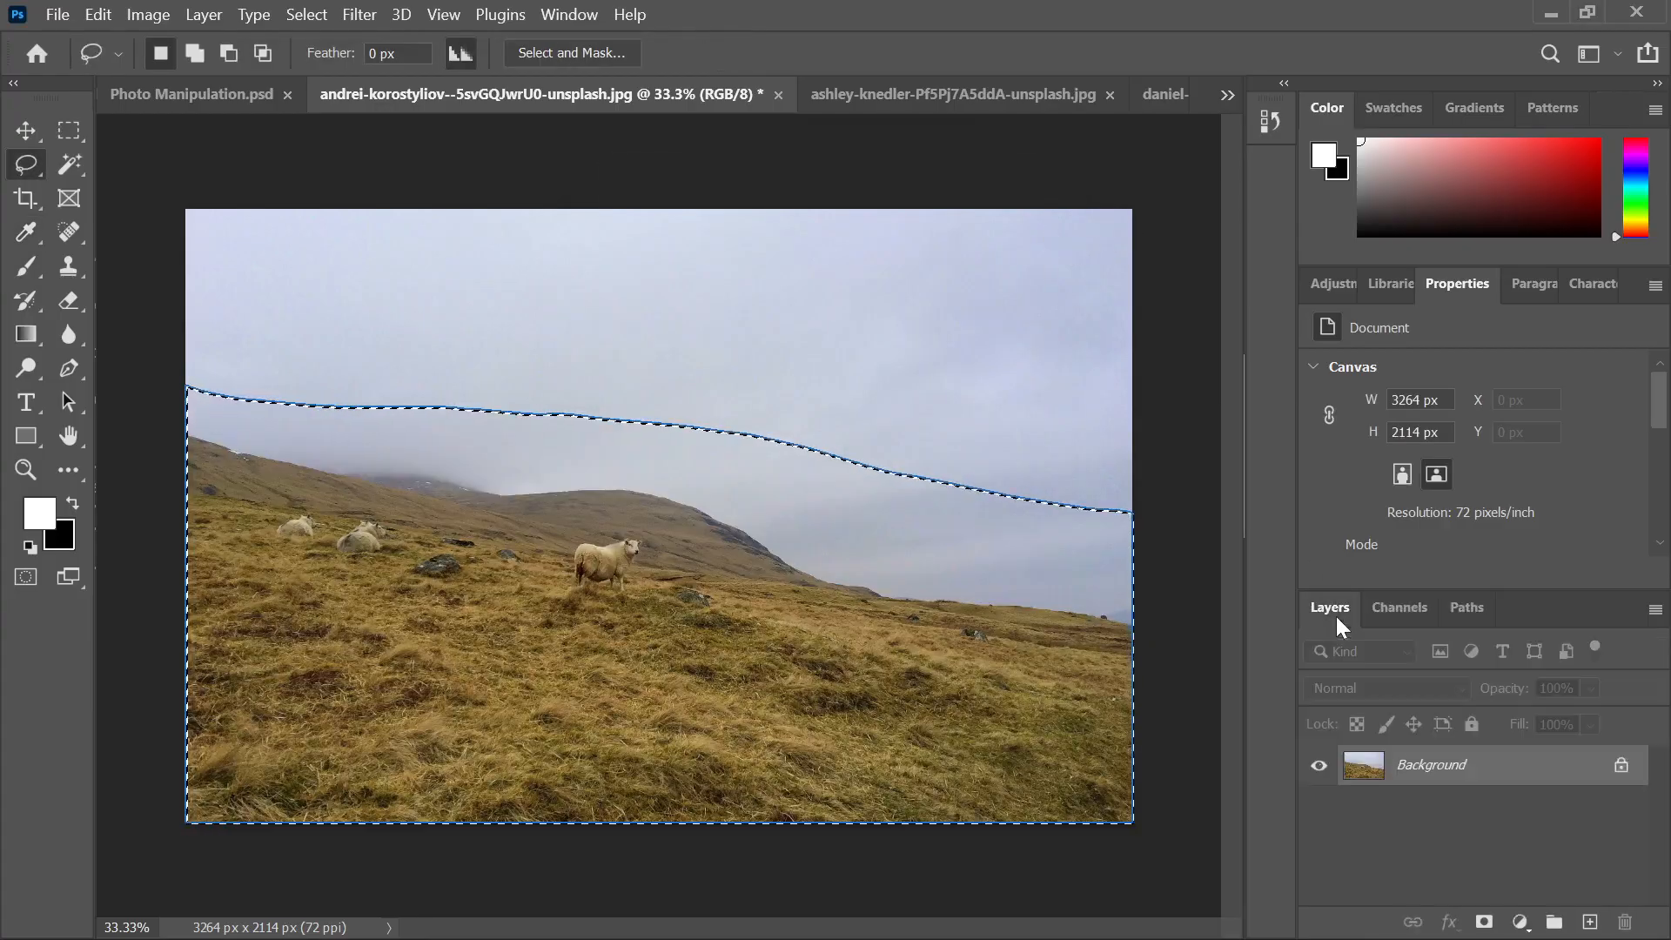
left_click(1465, 608)
key("ctrl+d")
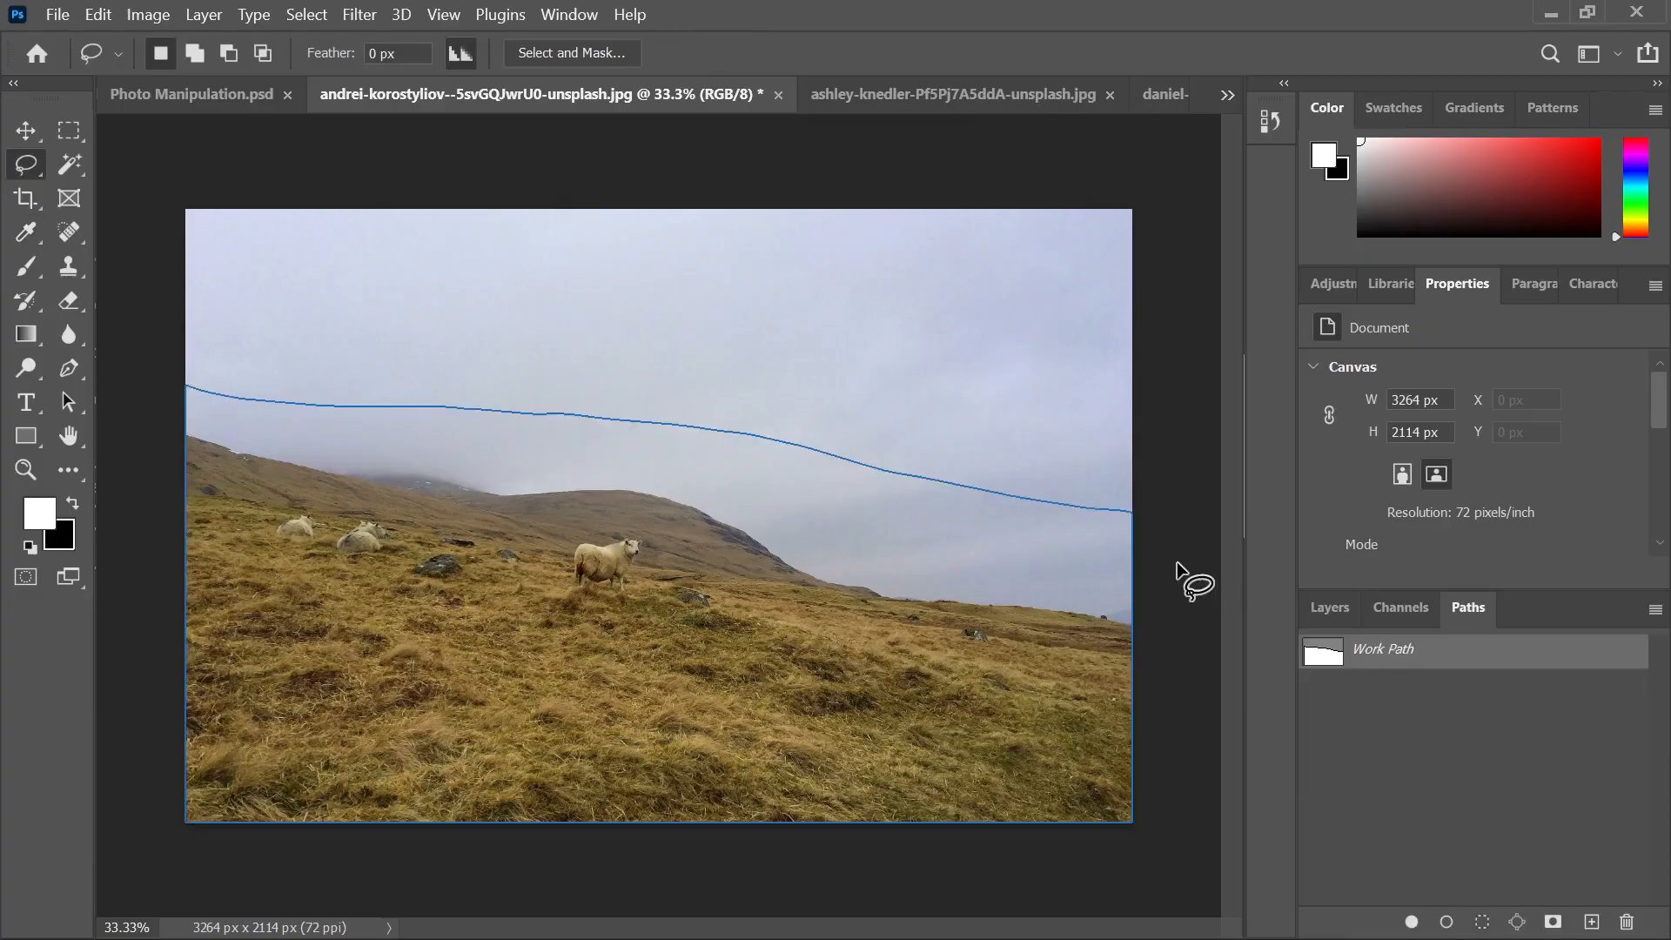
Save the work path as Path 1 and give it a new name
double_click(1399, 660)
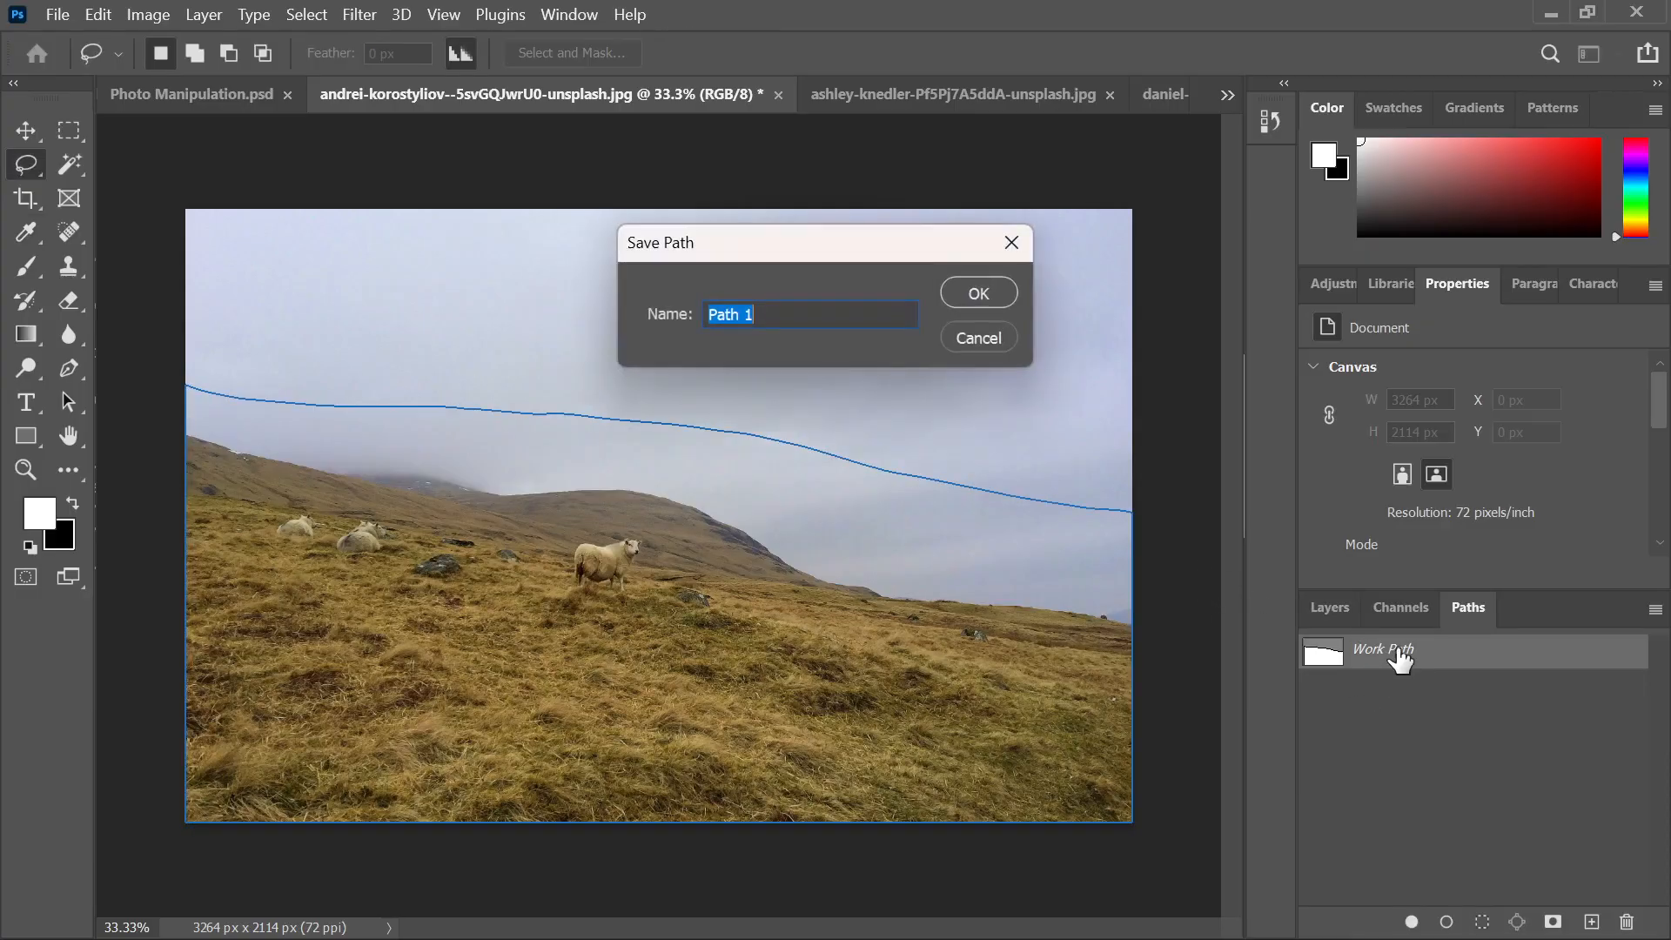
left_click(977, 303)
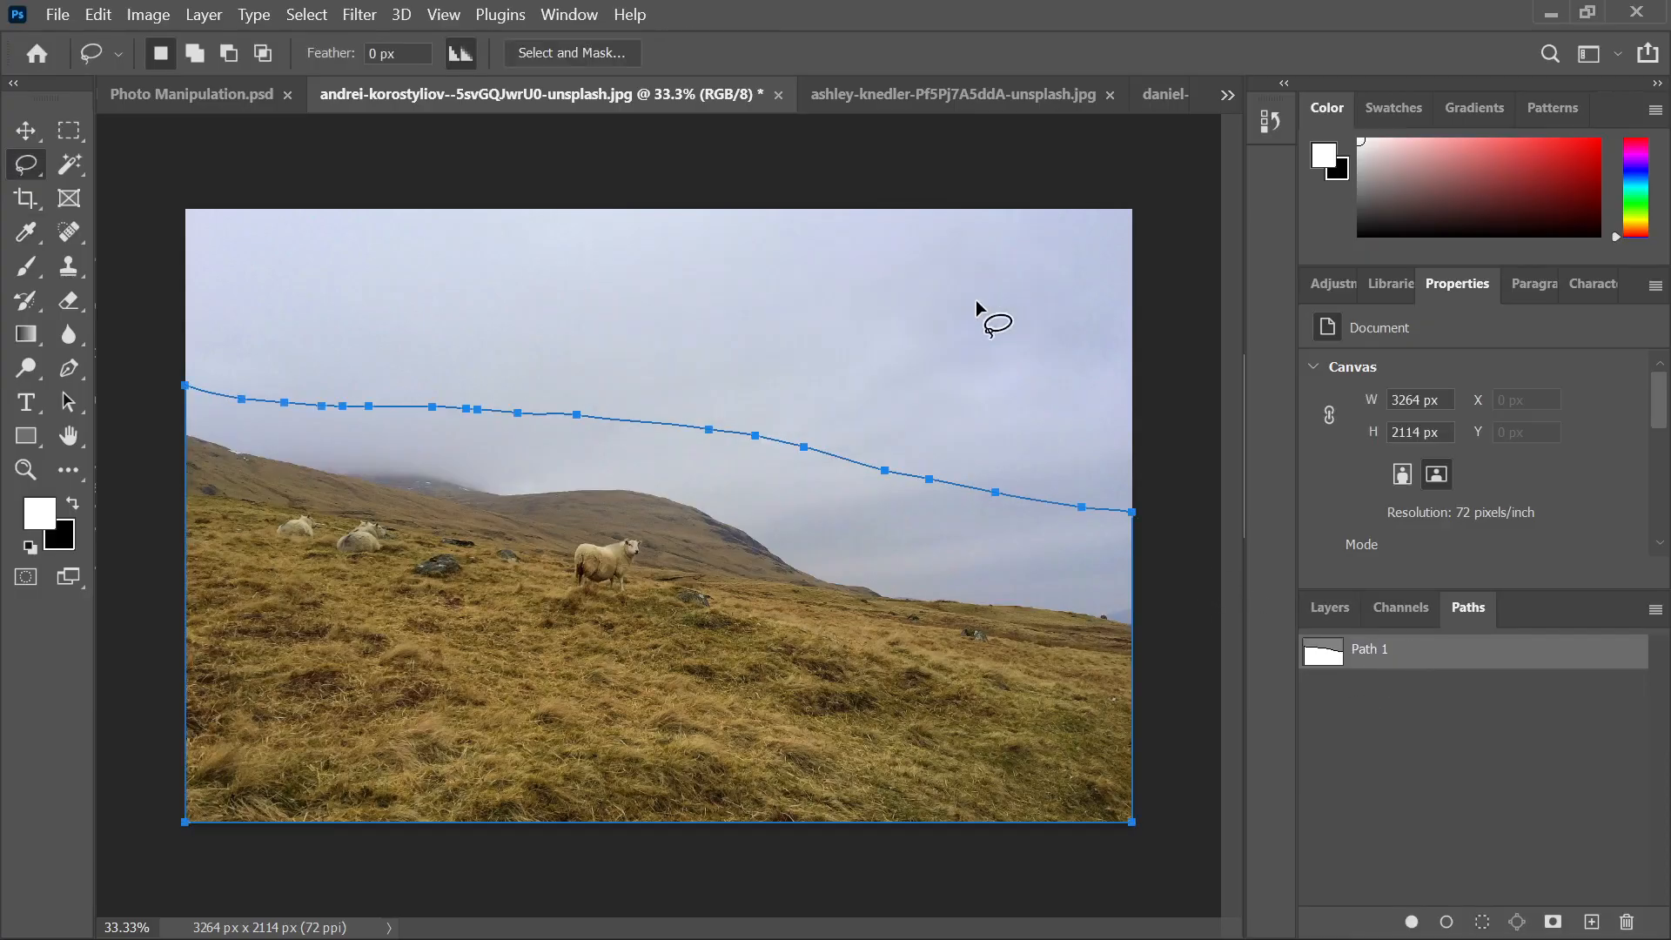
double_click(1377, 654)
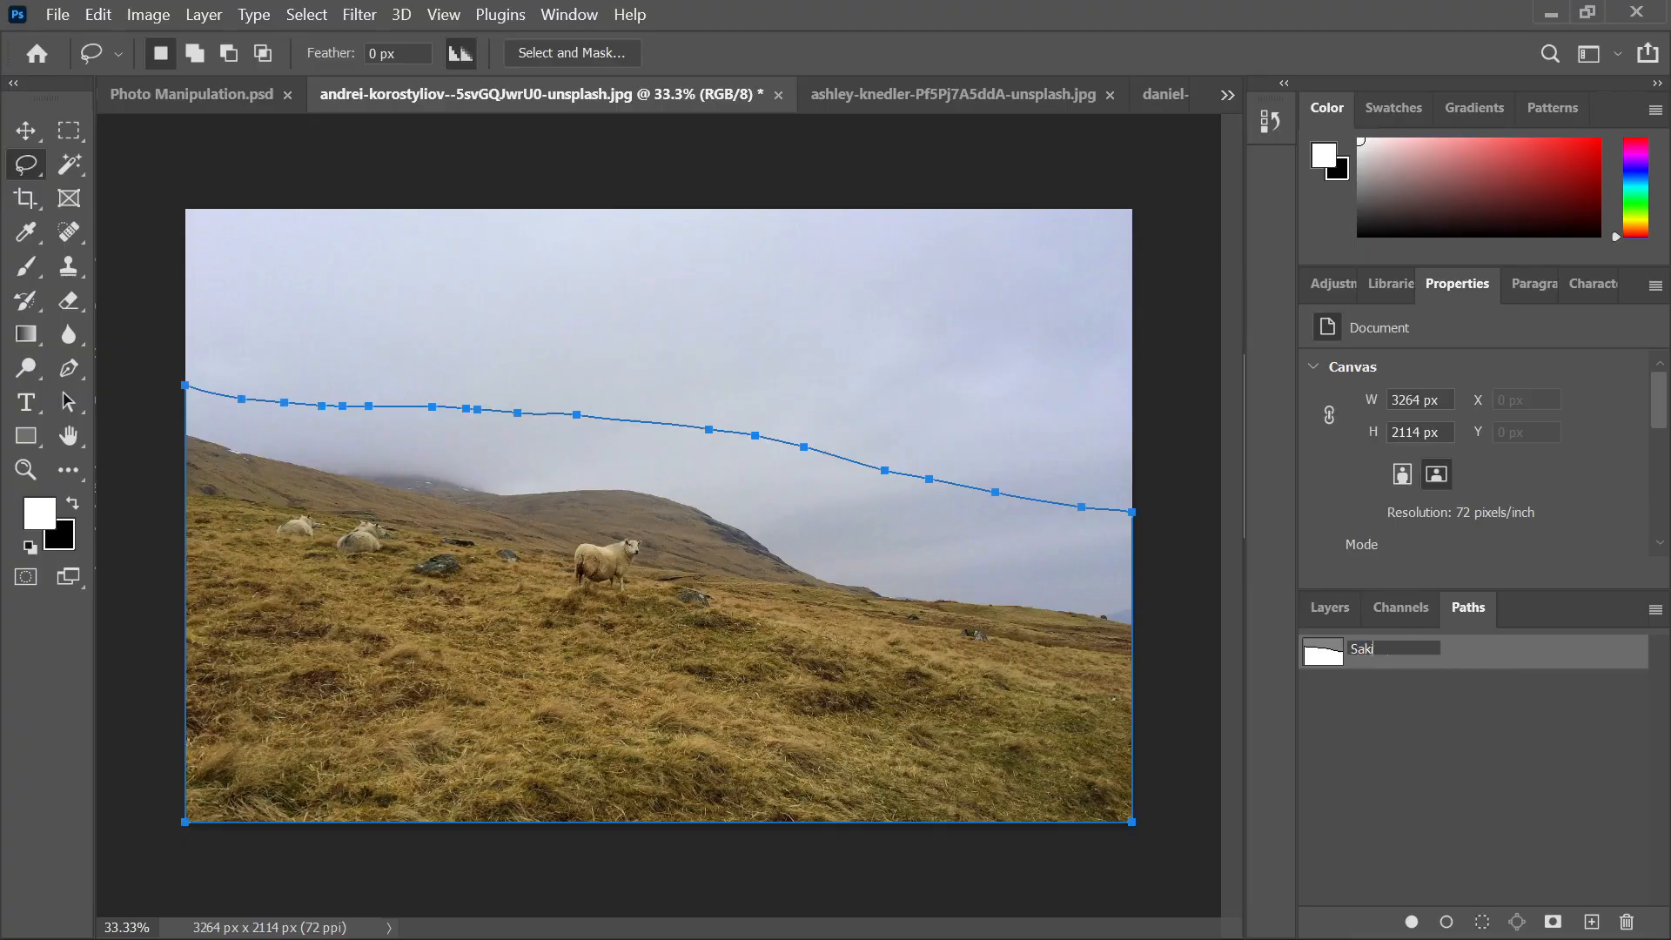
key("Return")
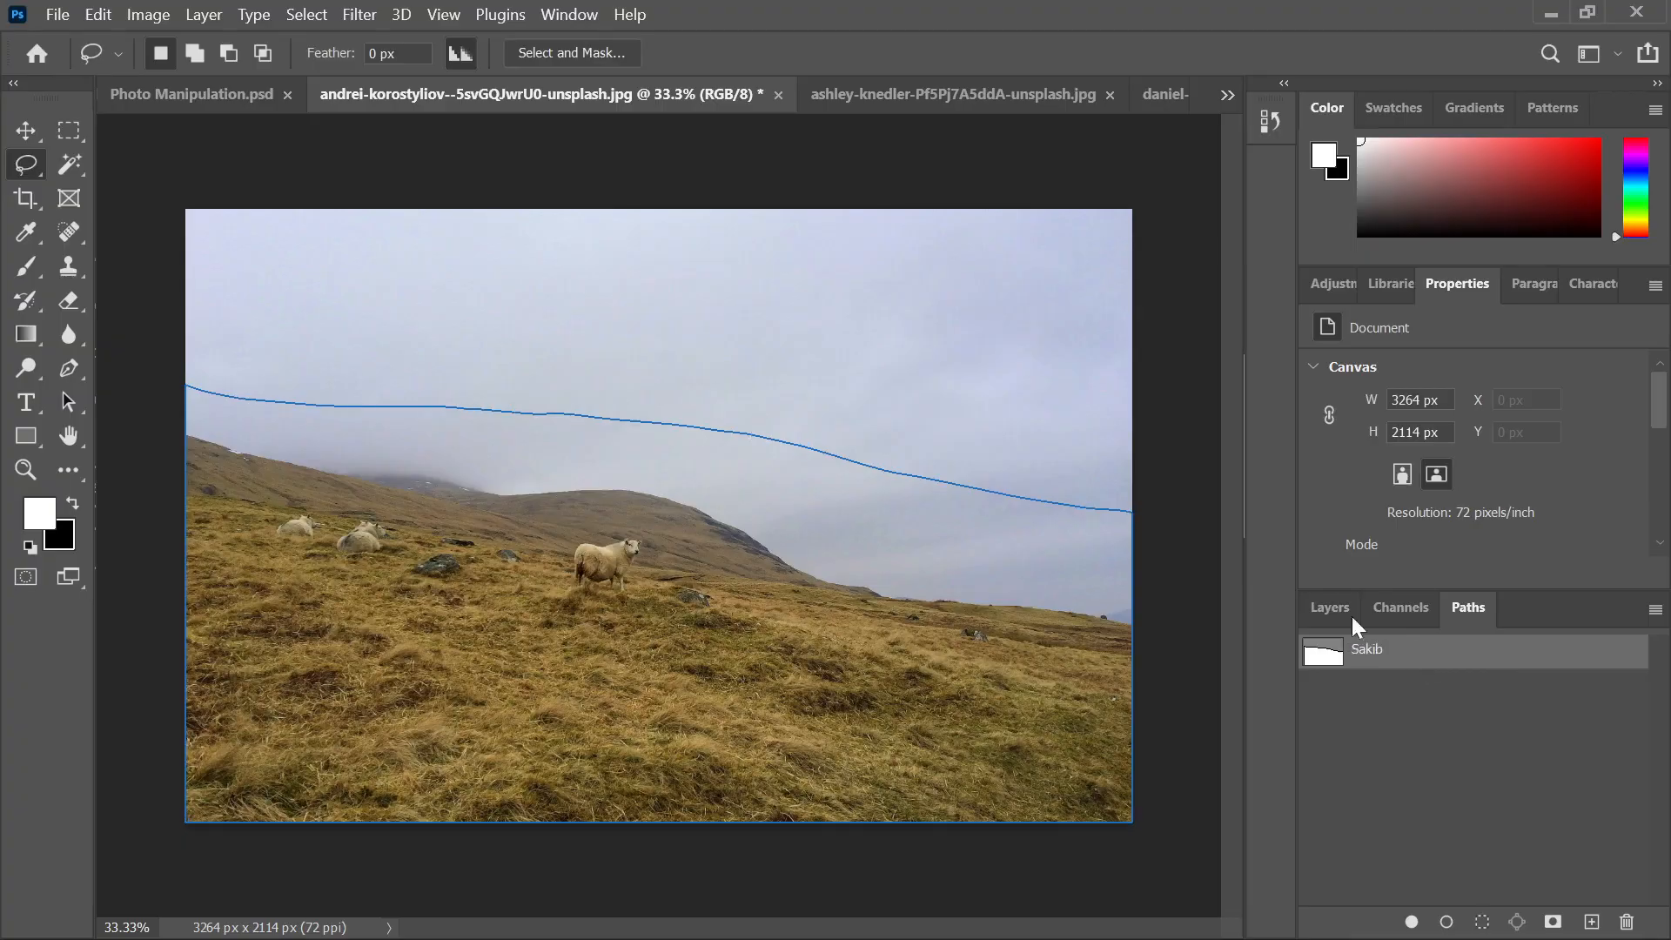
left_click(58, 15)
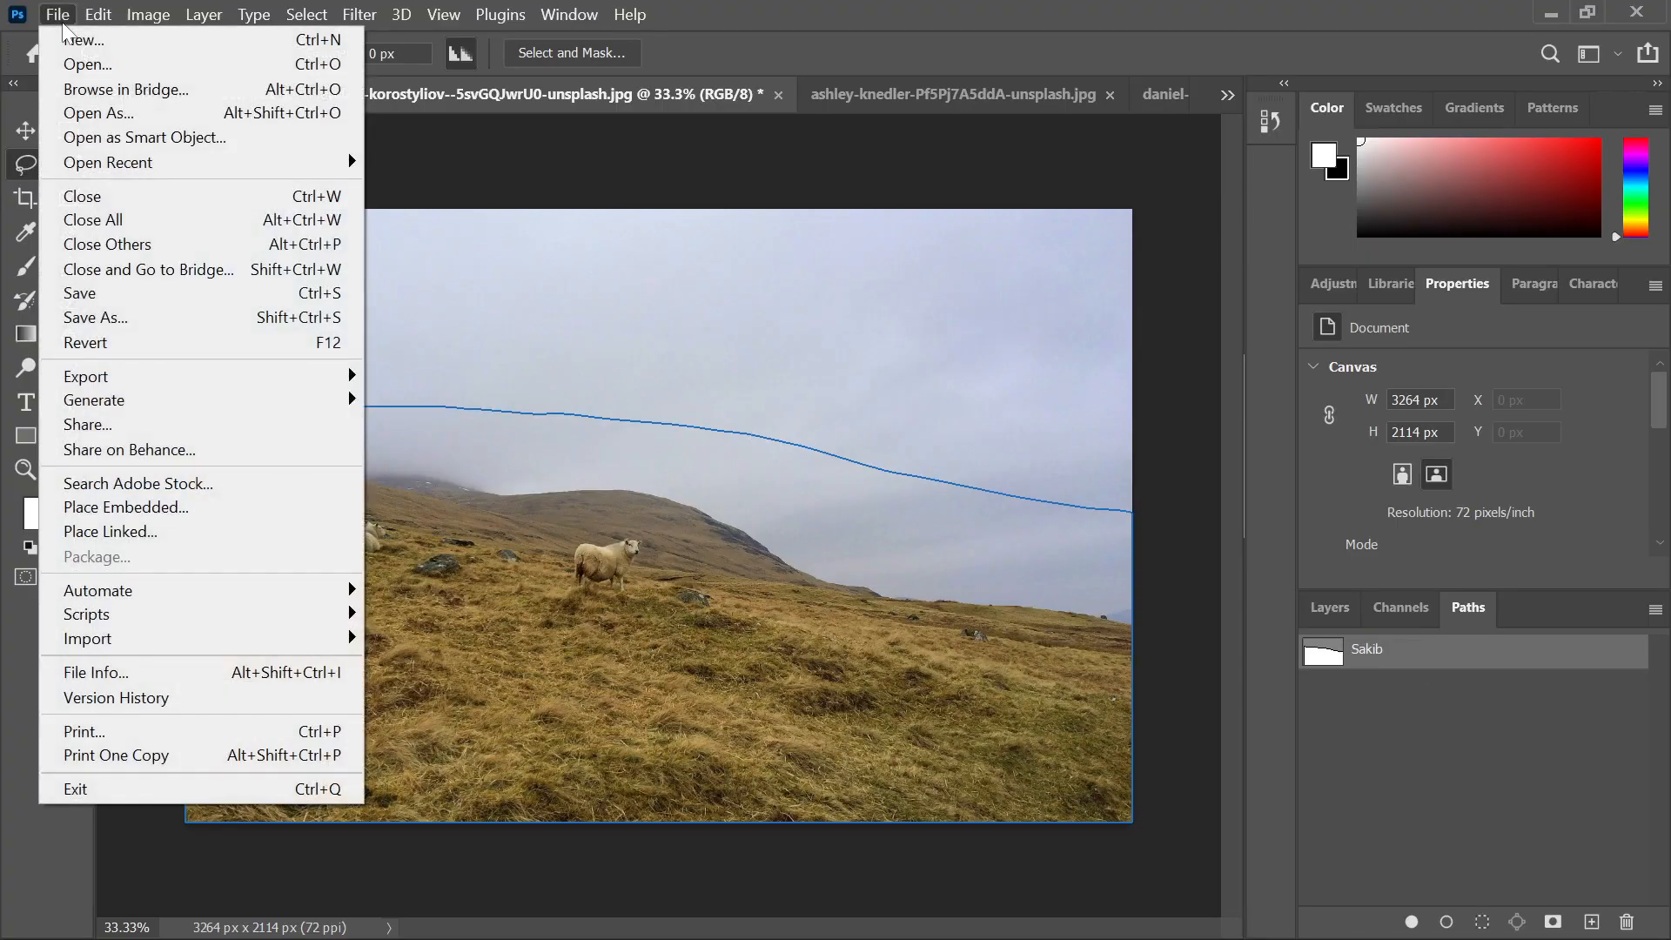
Cancel the plain Save's JPEG prompt and start Save As on your computer
left_click(116, 302)
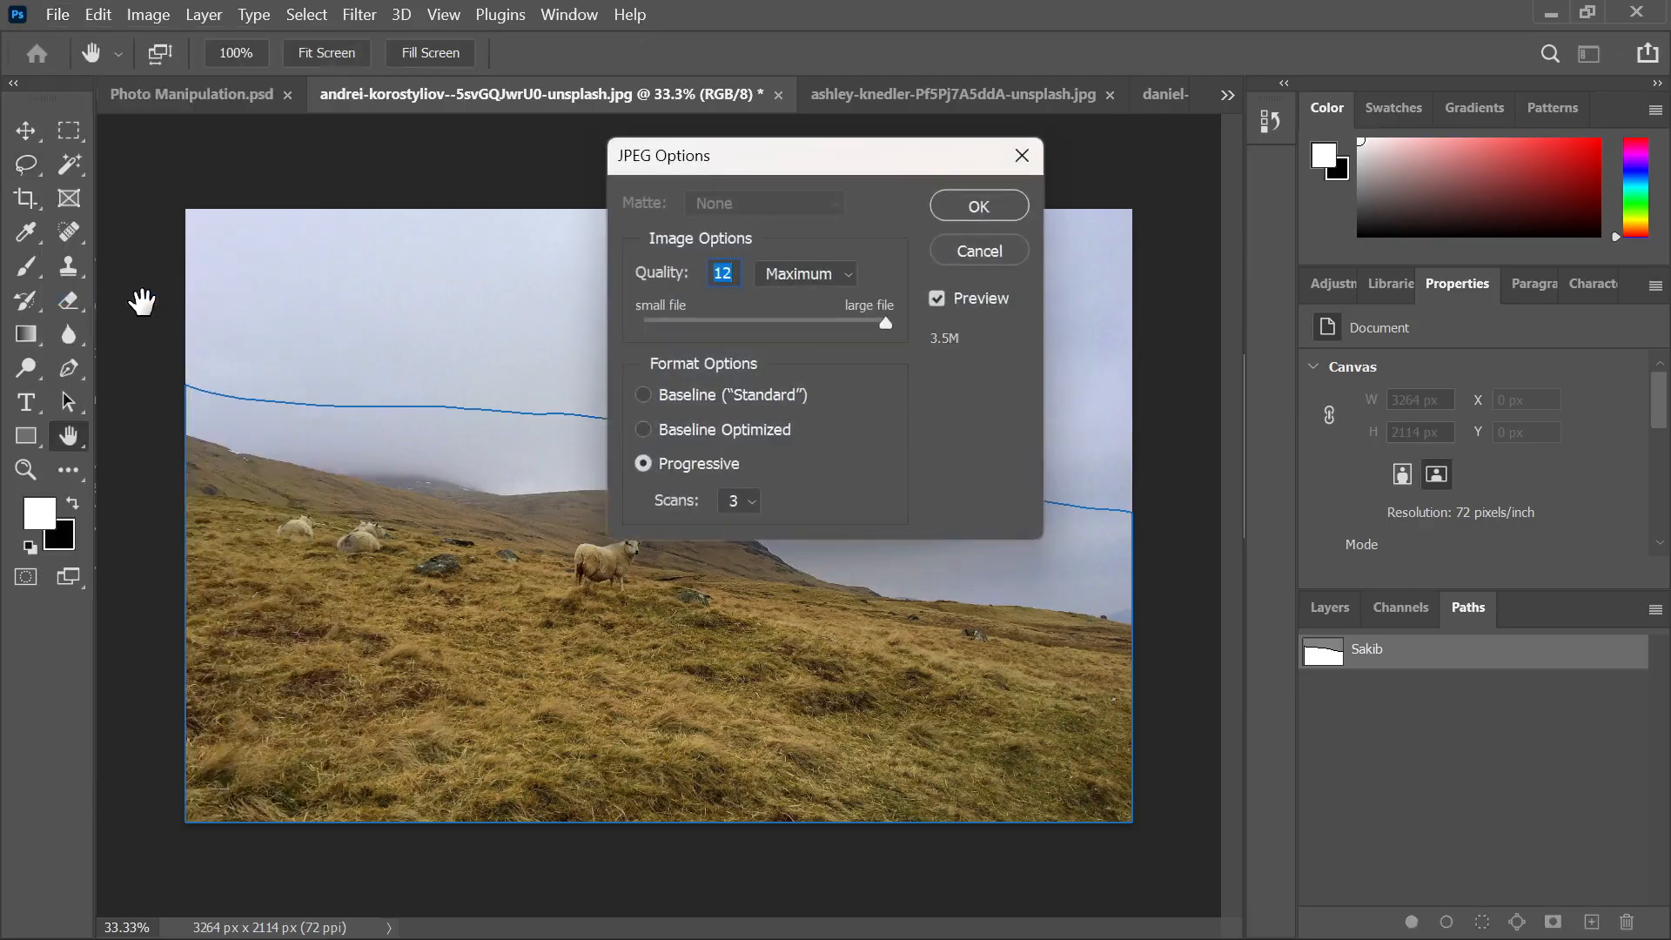
left_click(979, 251)
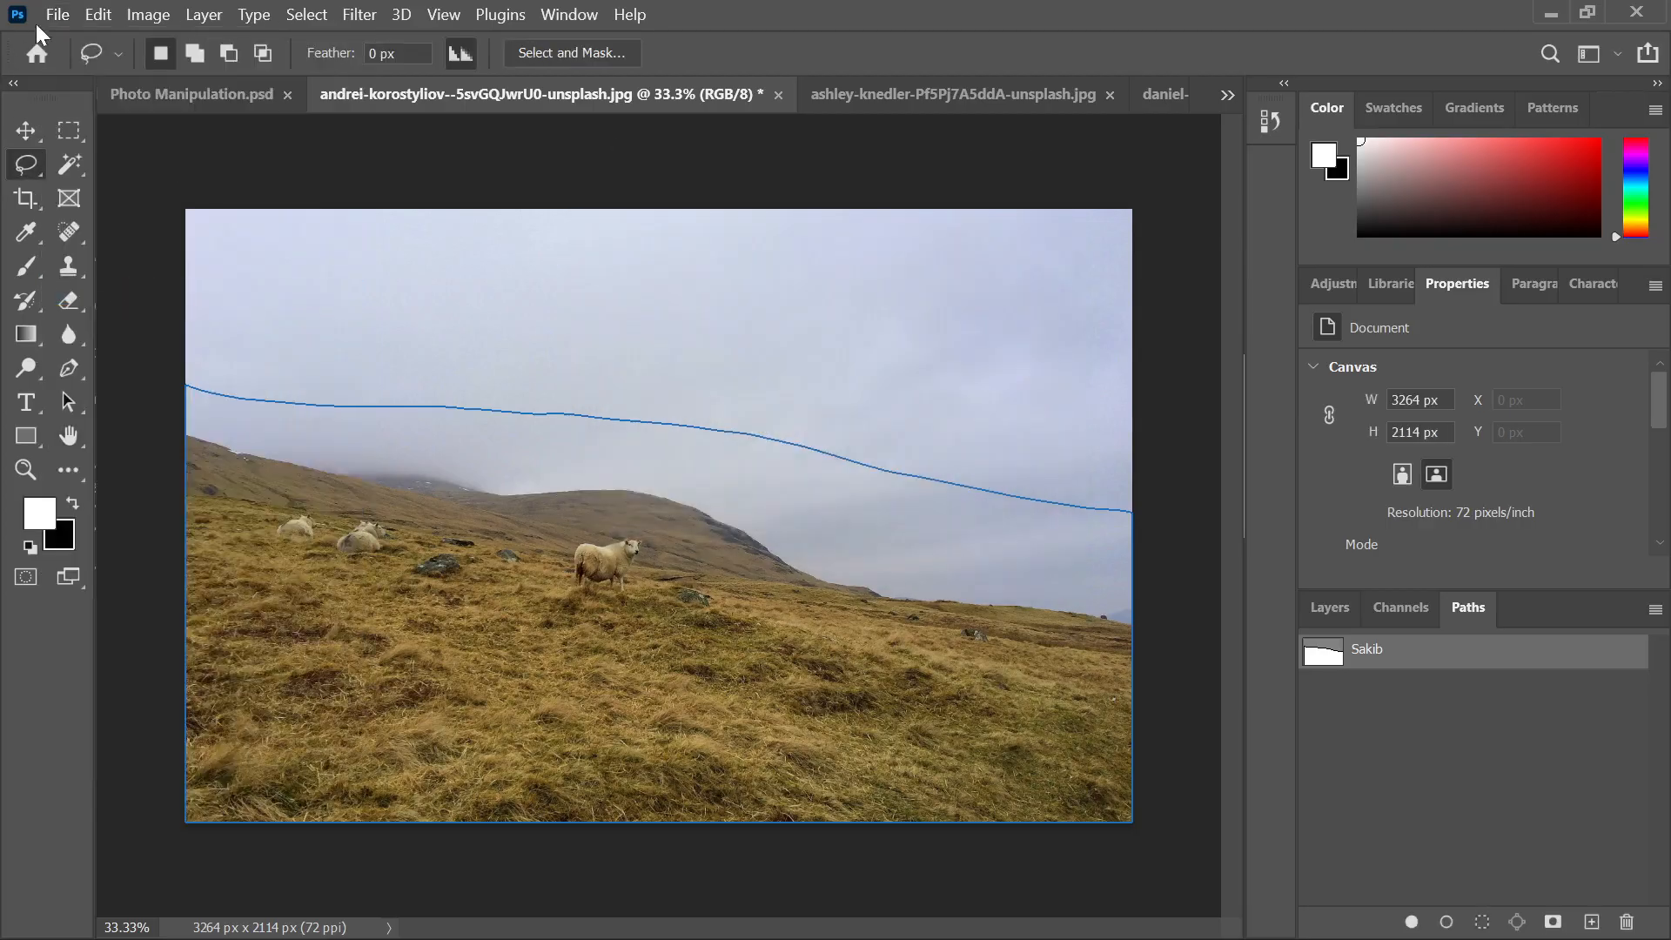
left_click(57, 15)
left_click(87, 318)
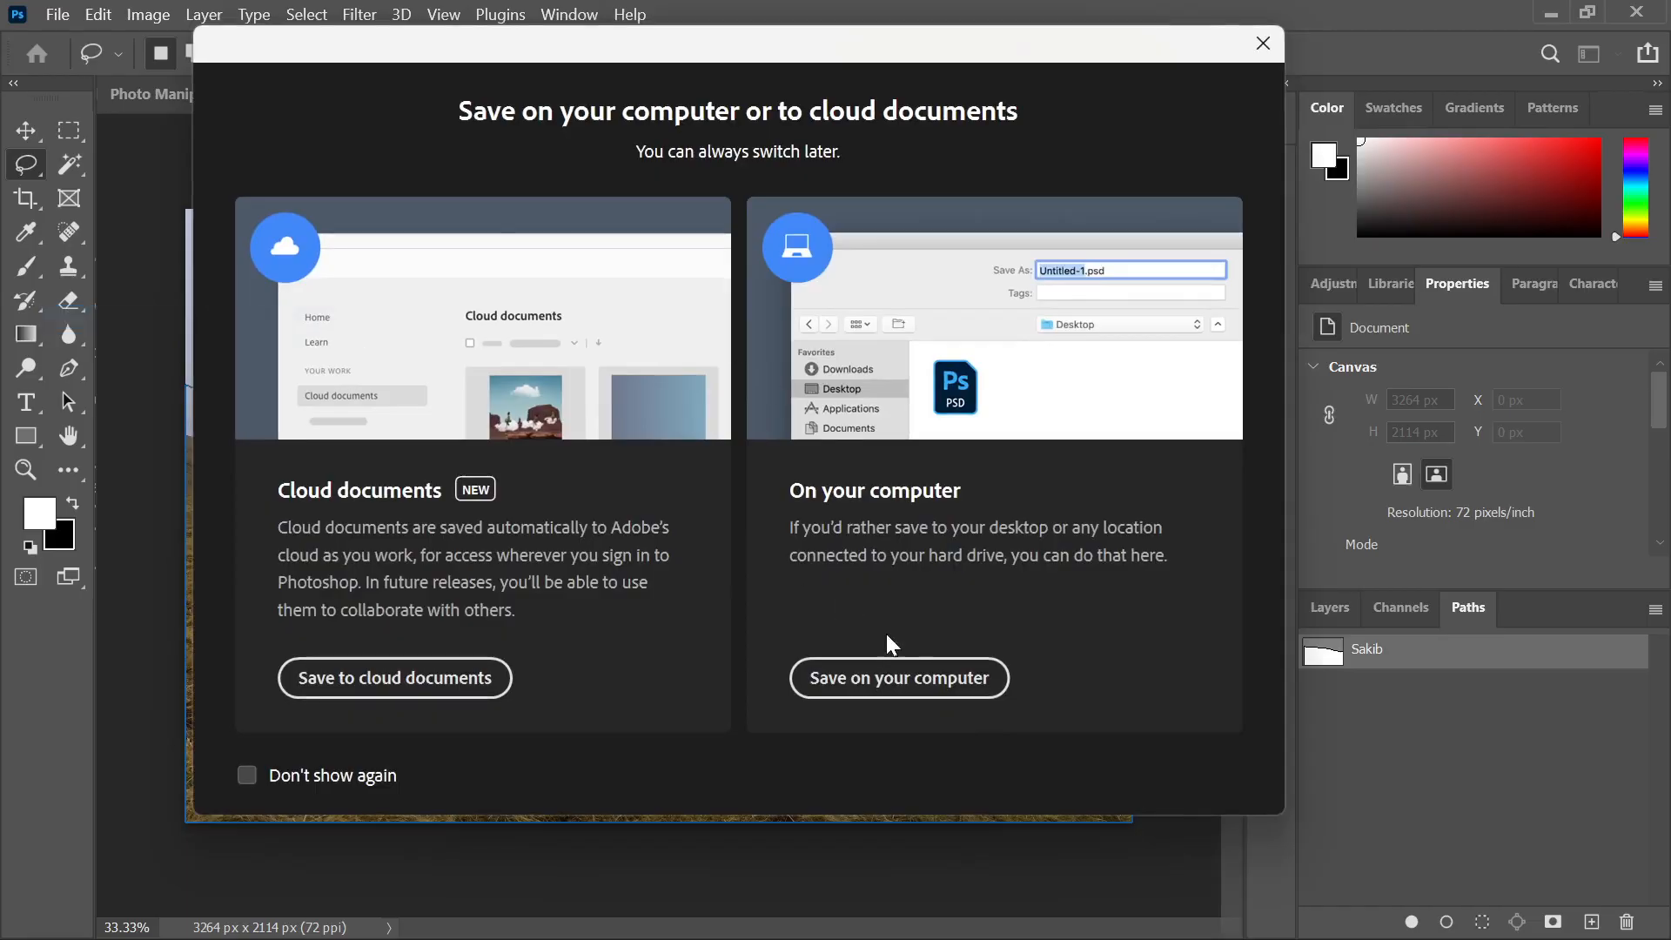
left_click(898, 678)
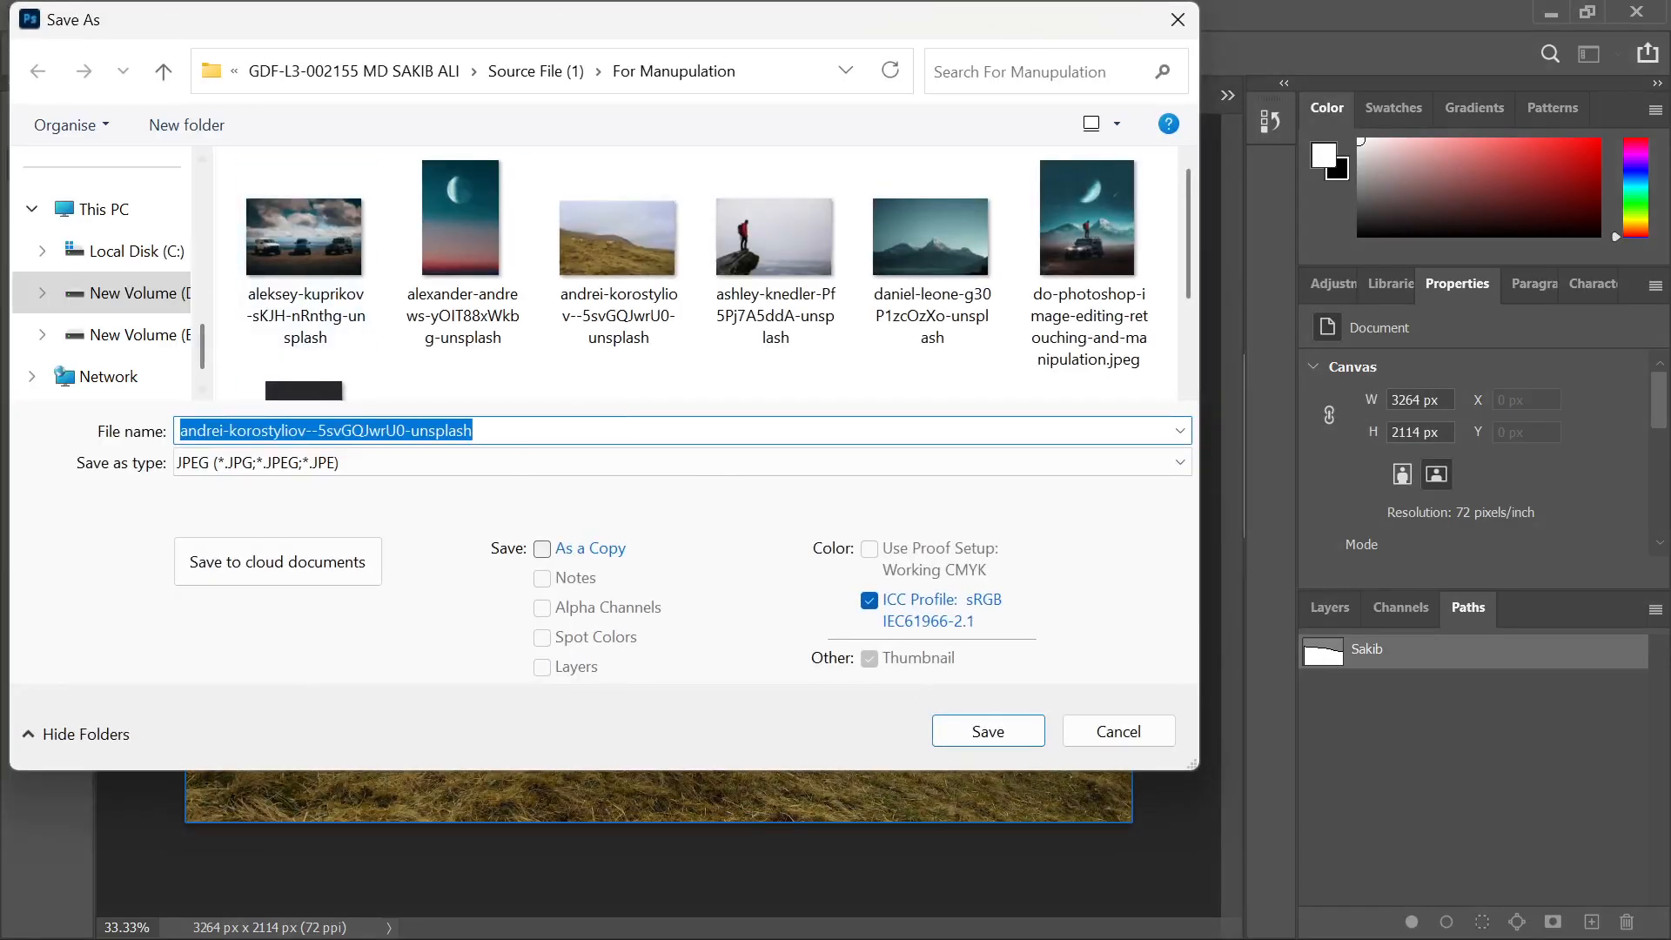
Navigate to the Photoshop Job folder on the Desktop
left_click(103, 209)
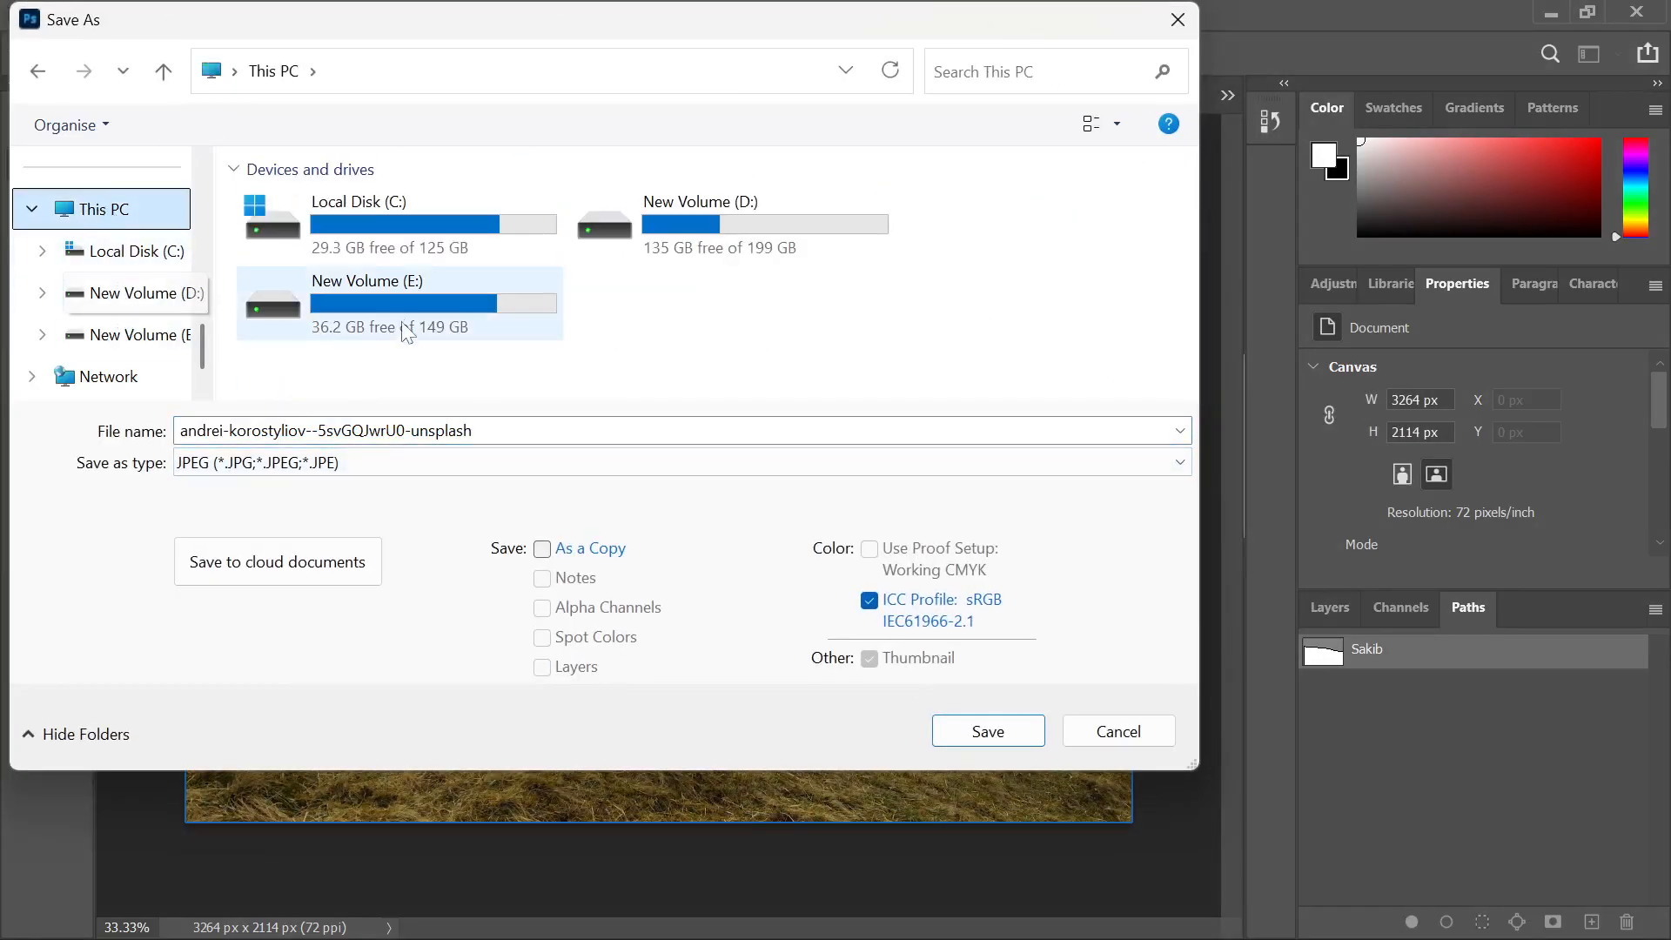
scroll(131, 305, "up", 3)
scroll(105, 339, "down", 5)
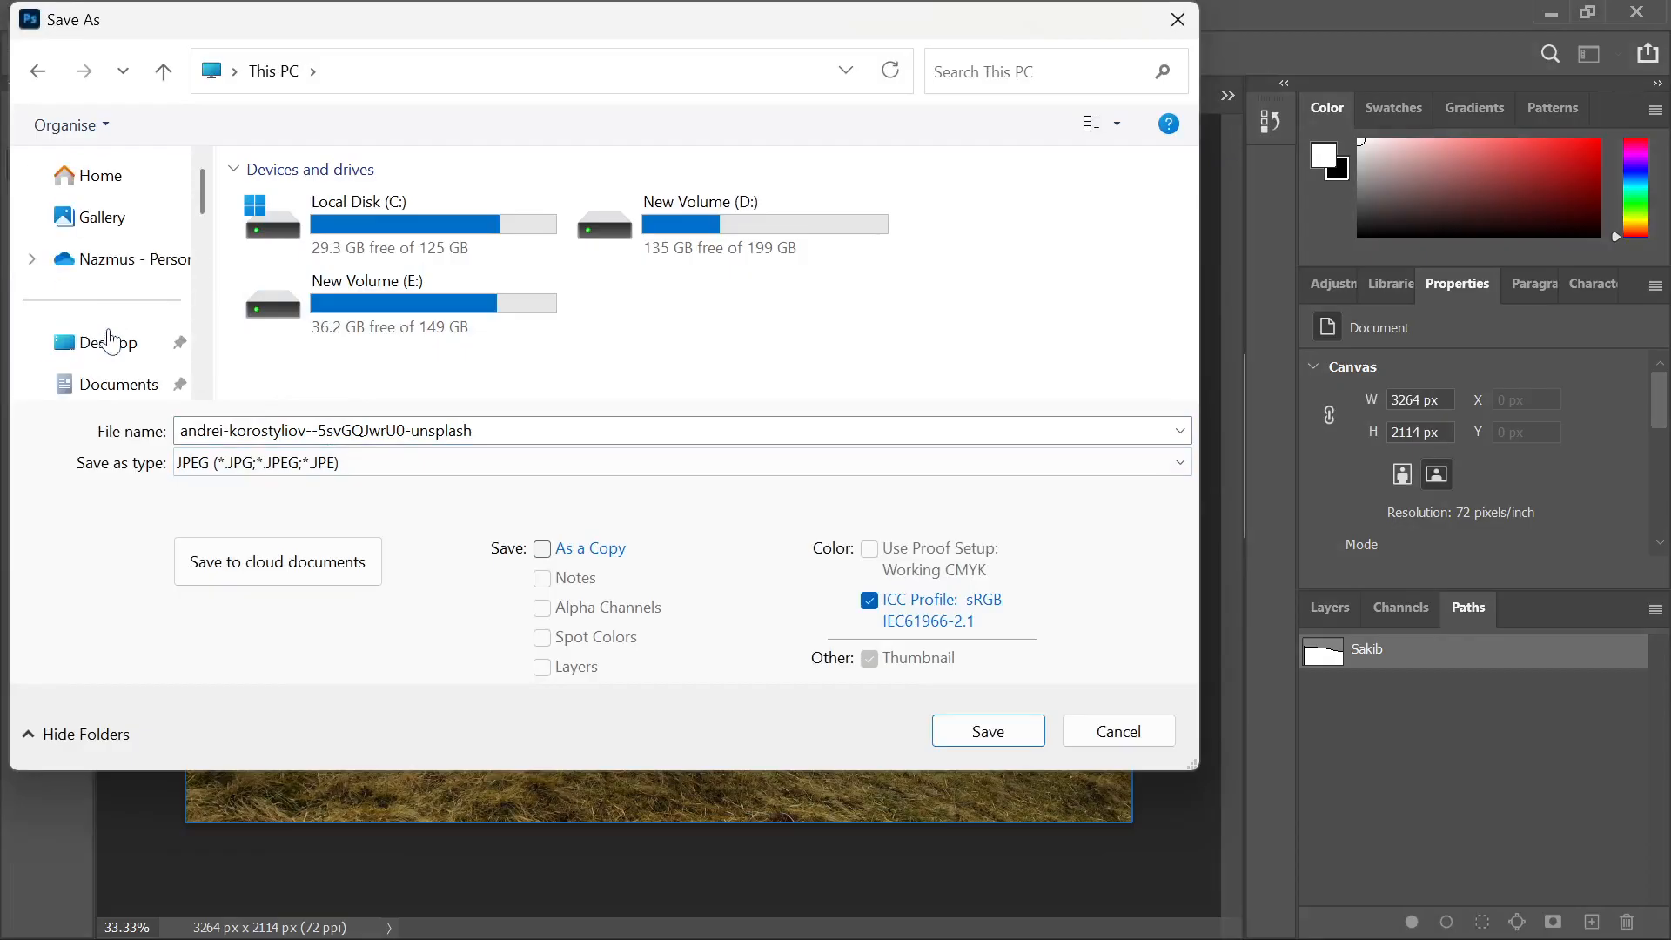
left_click(97, 340)
left_click(76, 292)
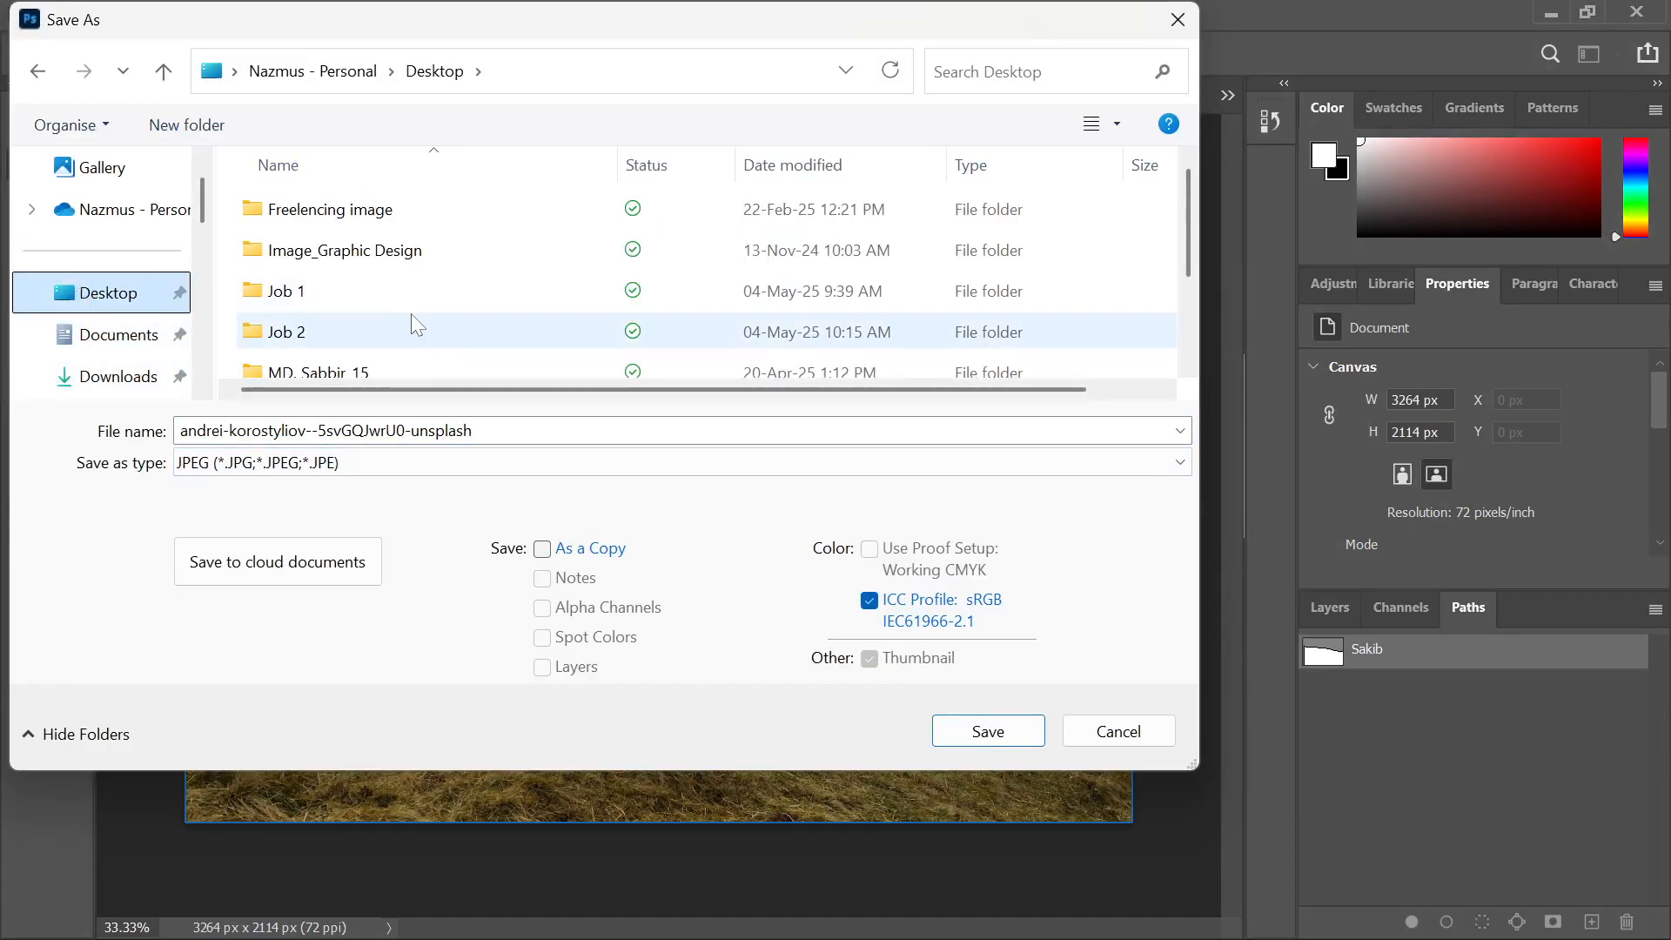
scroll(383, 313, "down", 2)
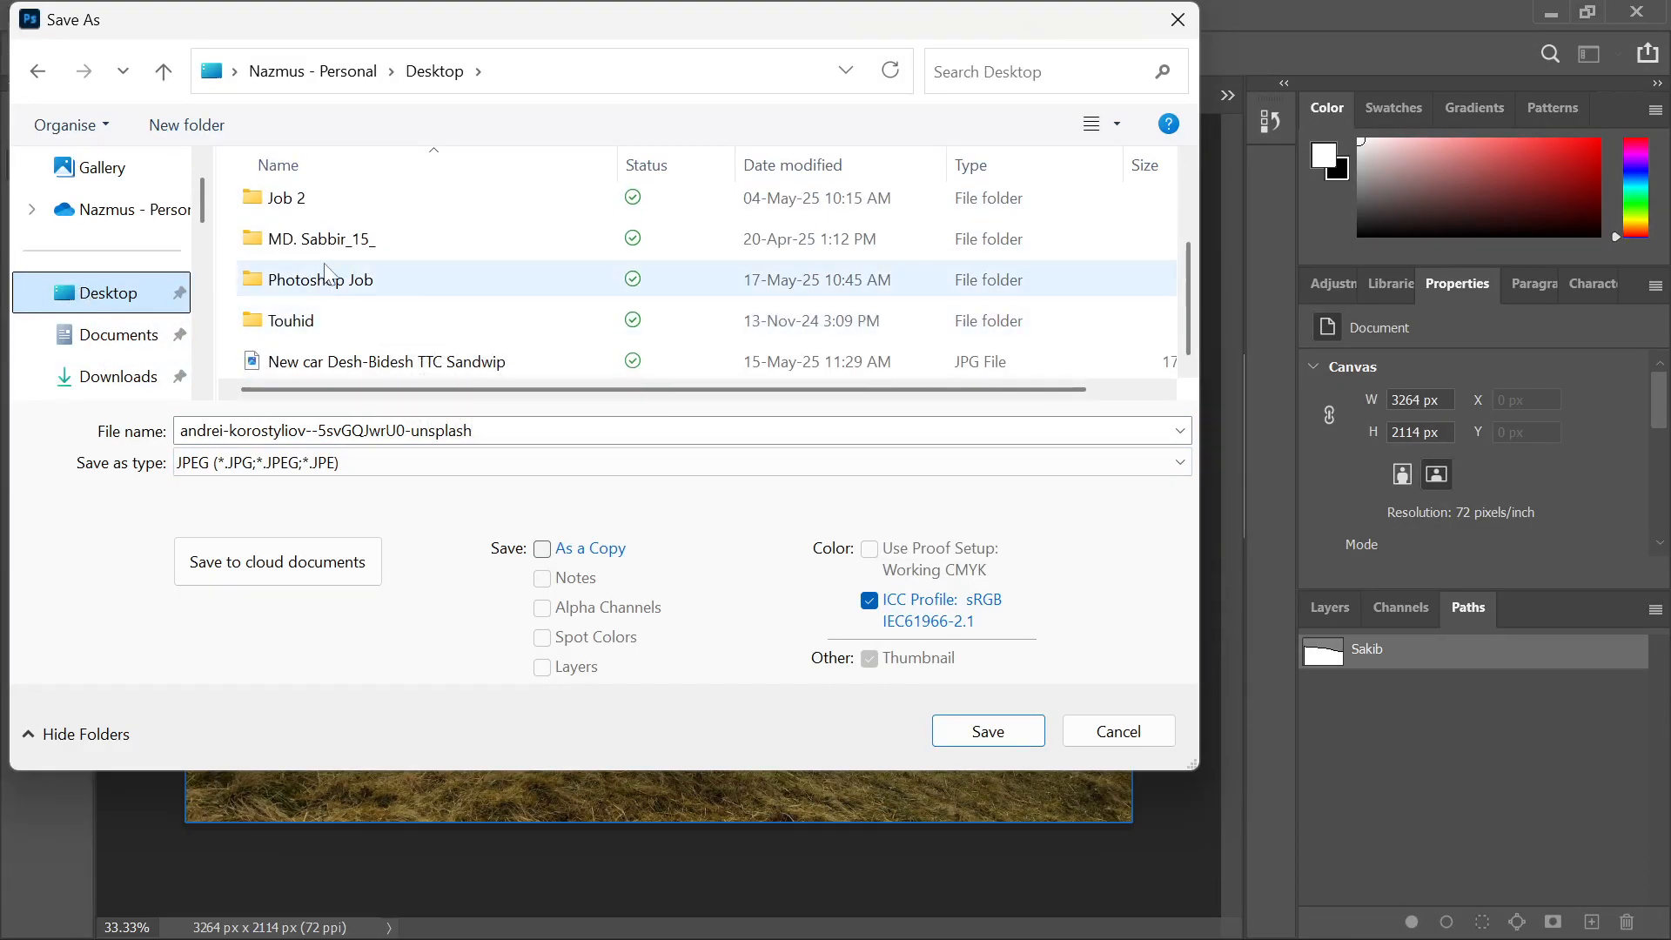
double_click(354, 285)
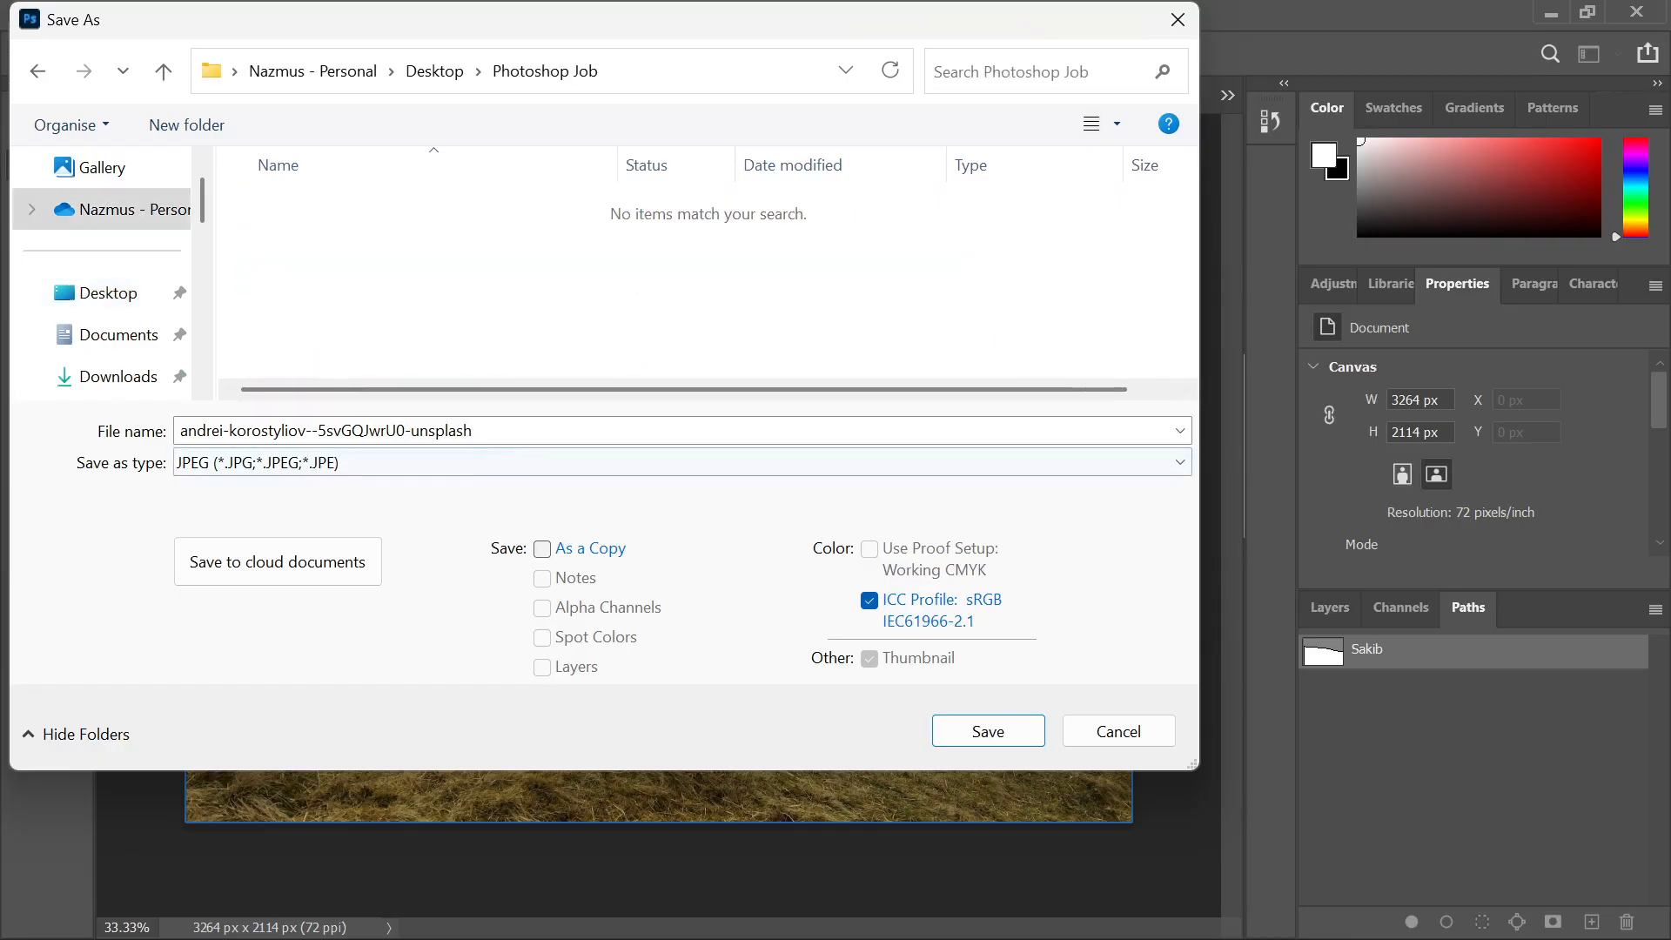
Name the file Land Path and save it as JPEG at Quality 12 Maximum
left_click(502, 431)
type("Land Path")
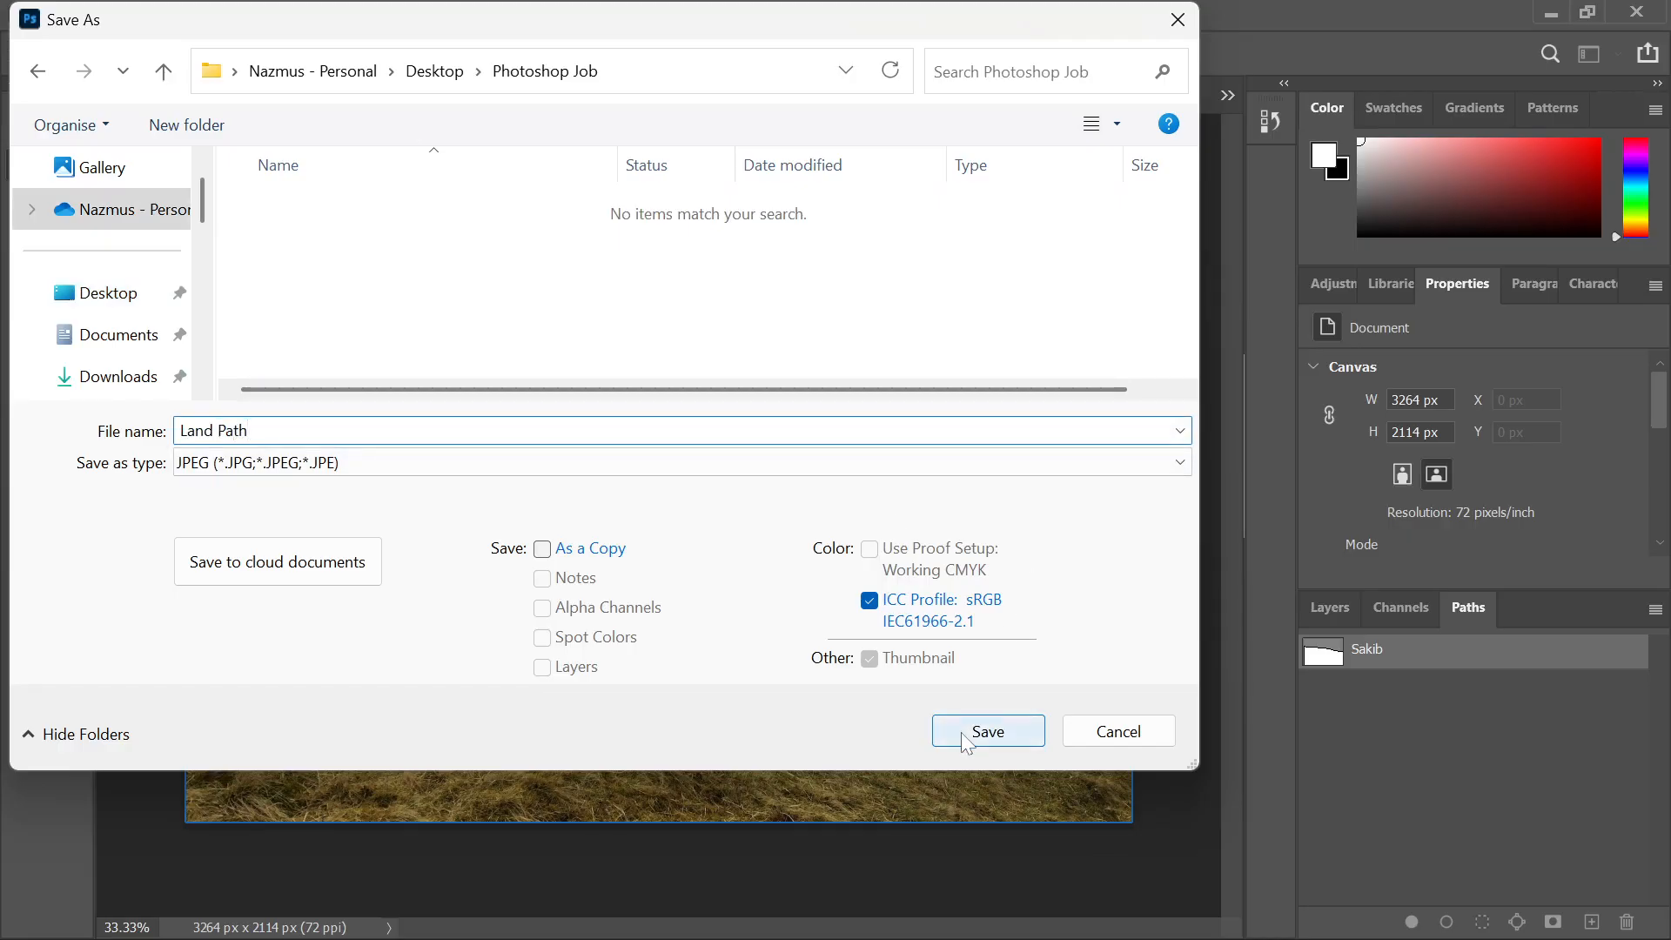
left_click(961, 731)
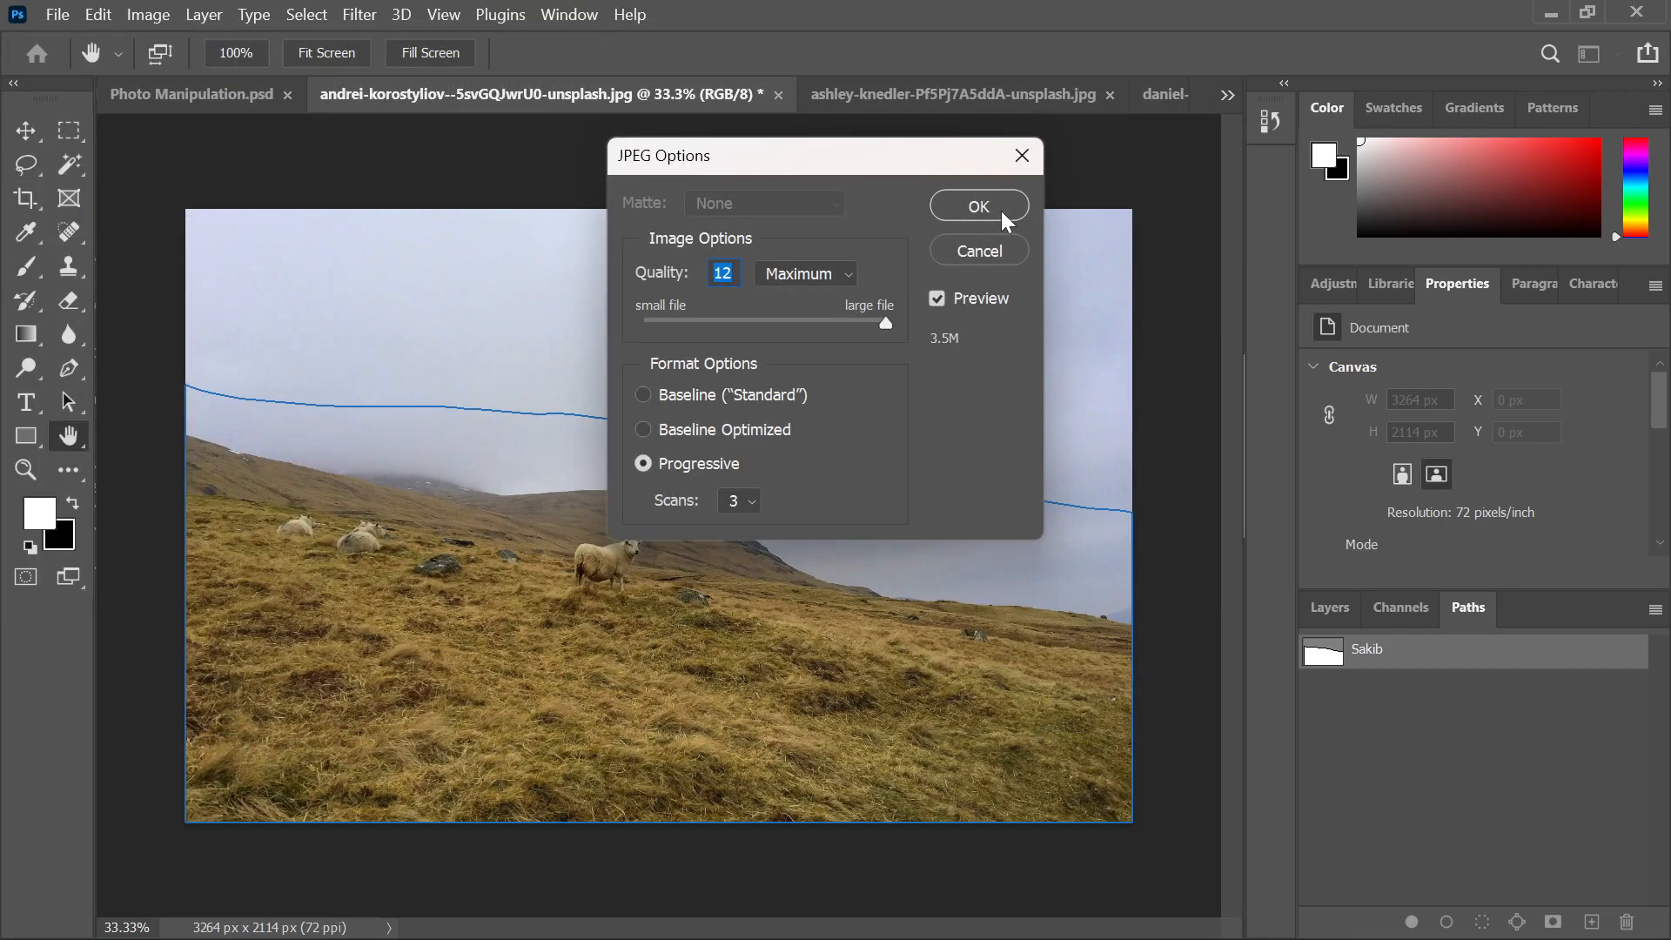
left_click(979, 206)
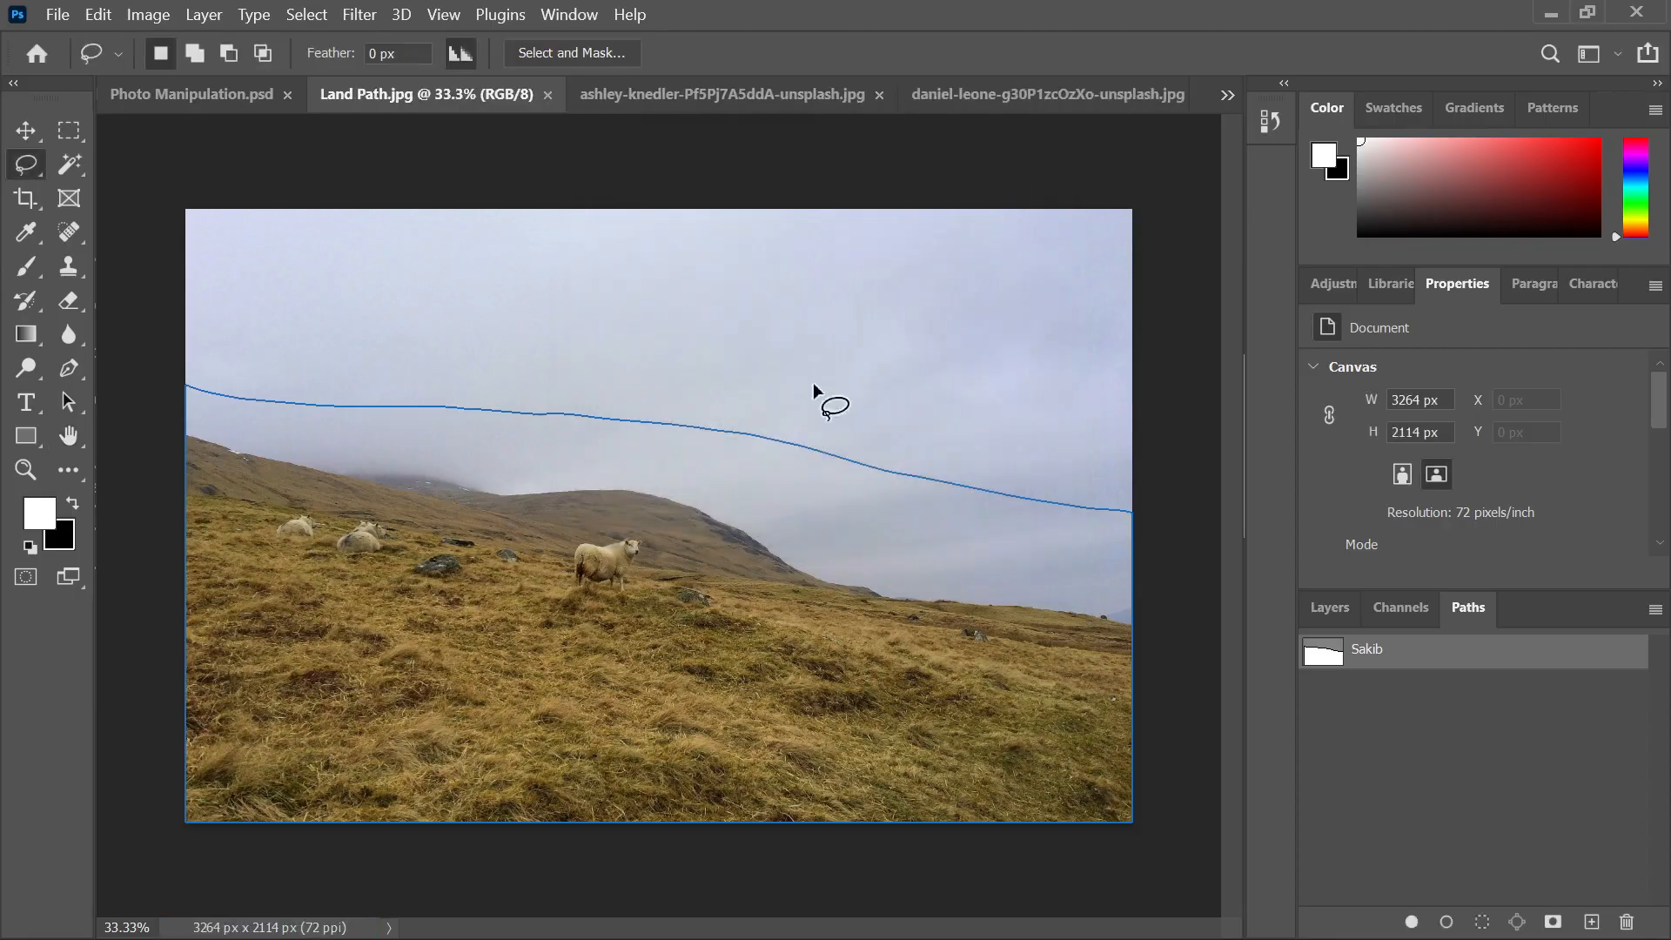
Save a copy as Land Path.psd, Photoshop format, in Desktop > Photoshop Job
left_click(58, 16)
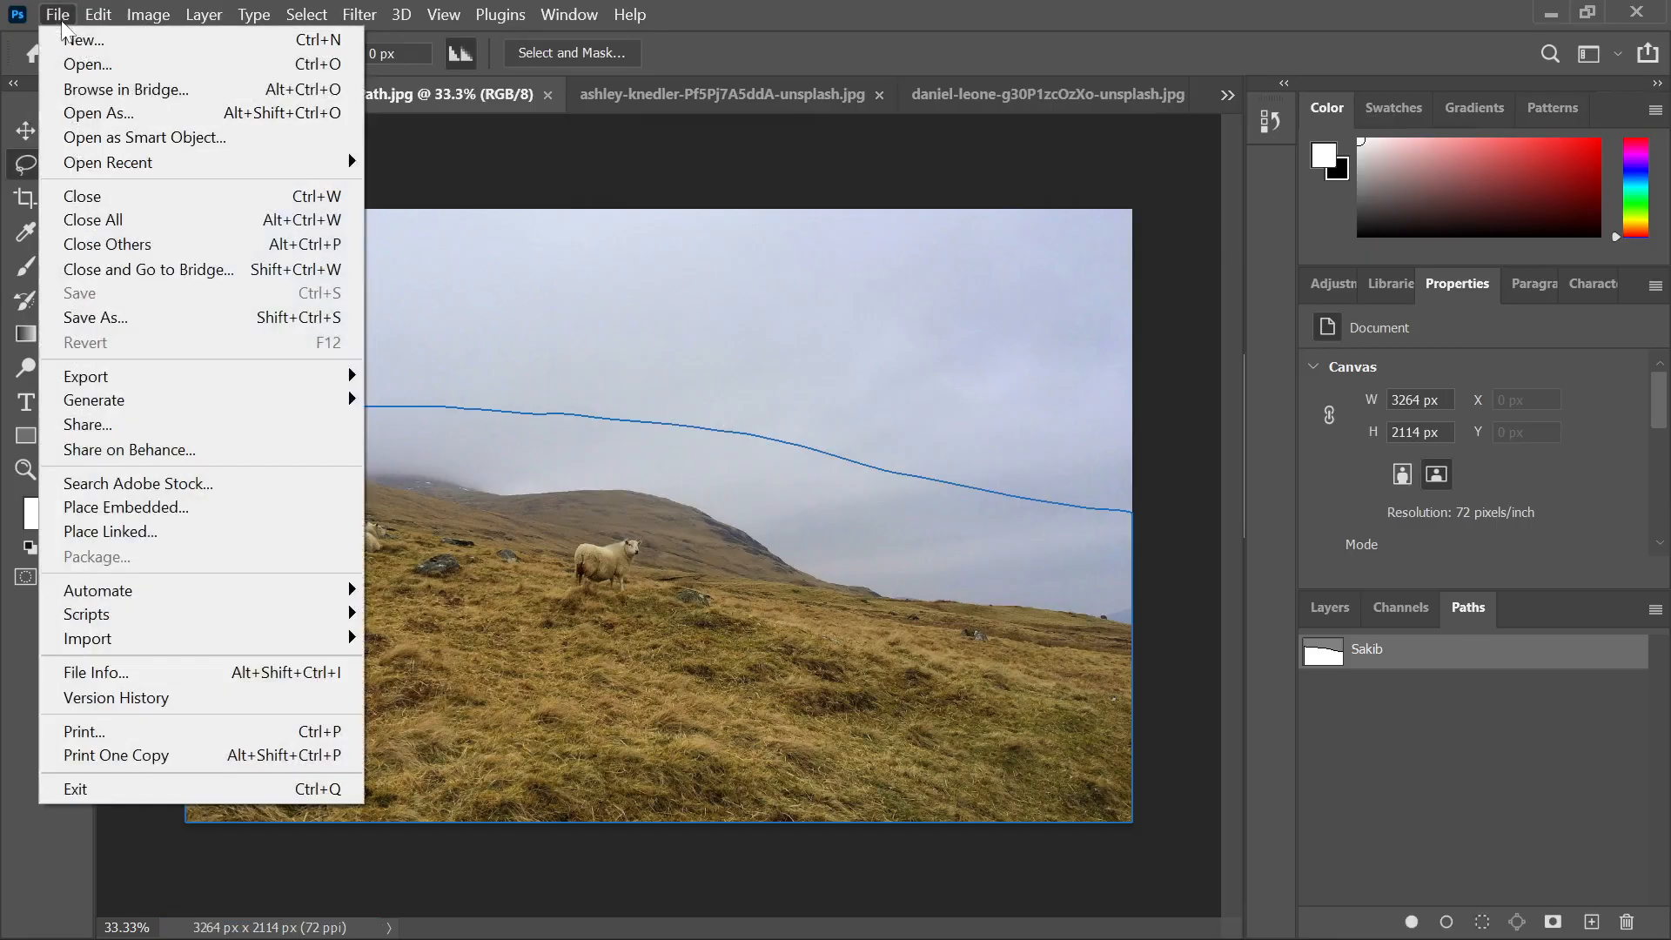
left_click(96, 317)
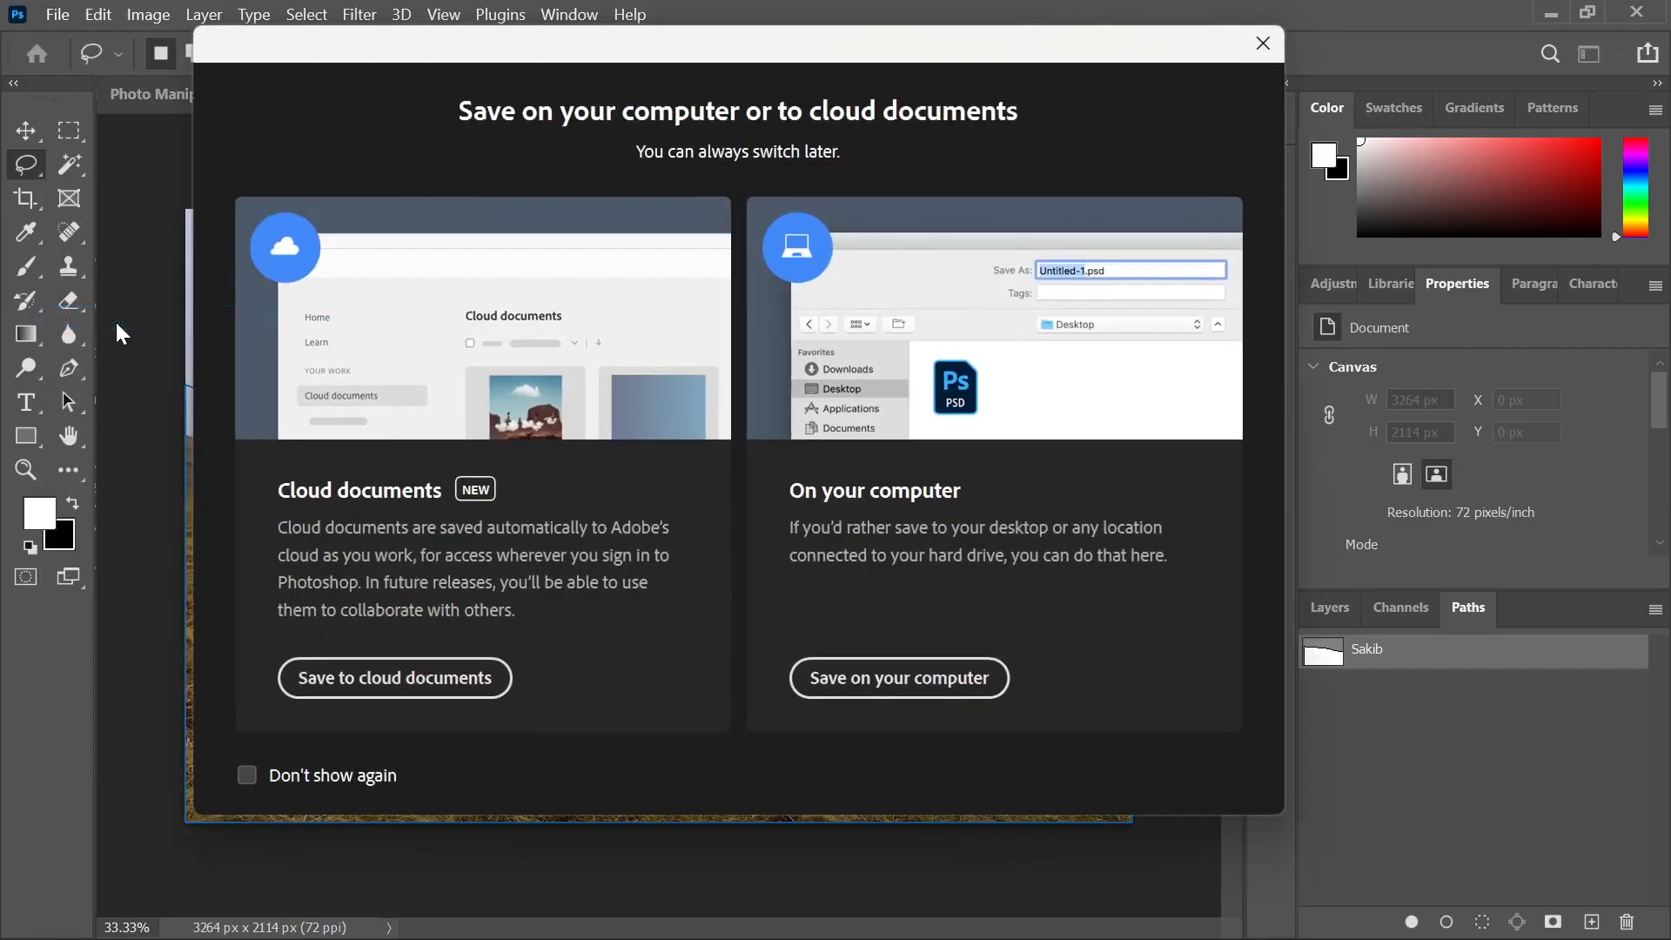
left_click(921, 687)
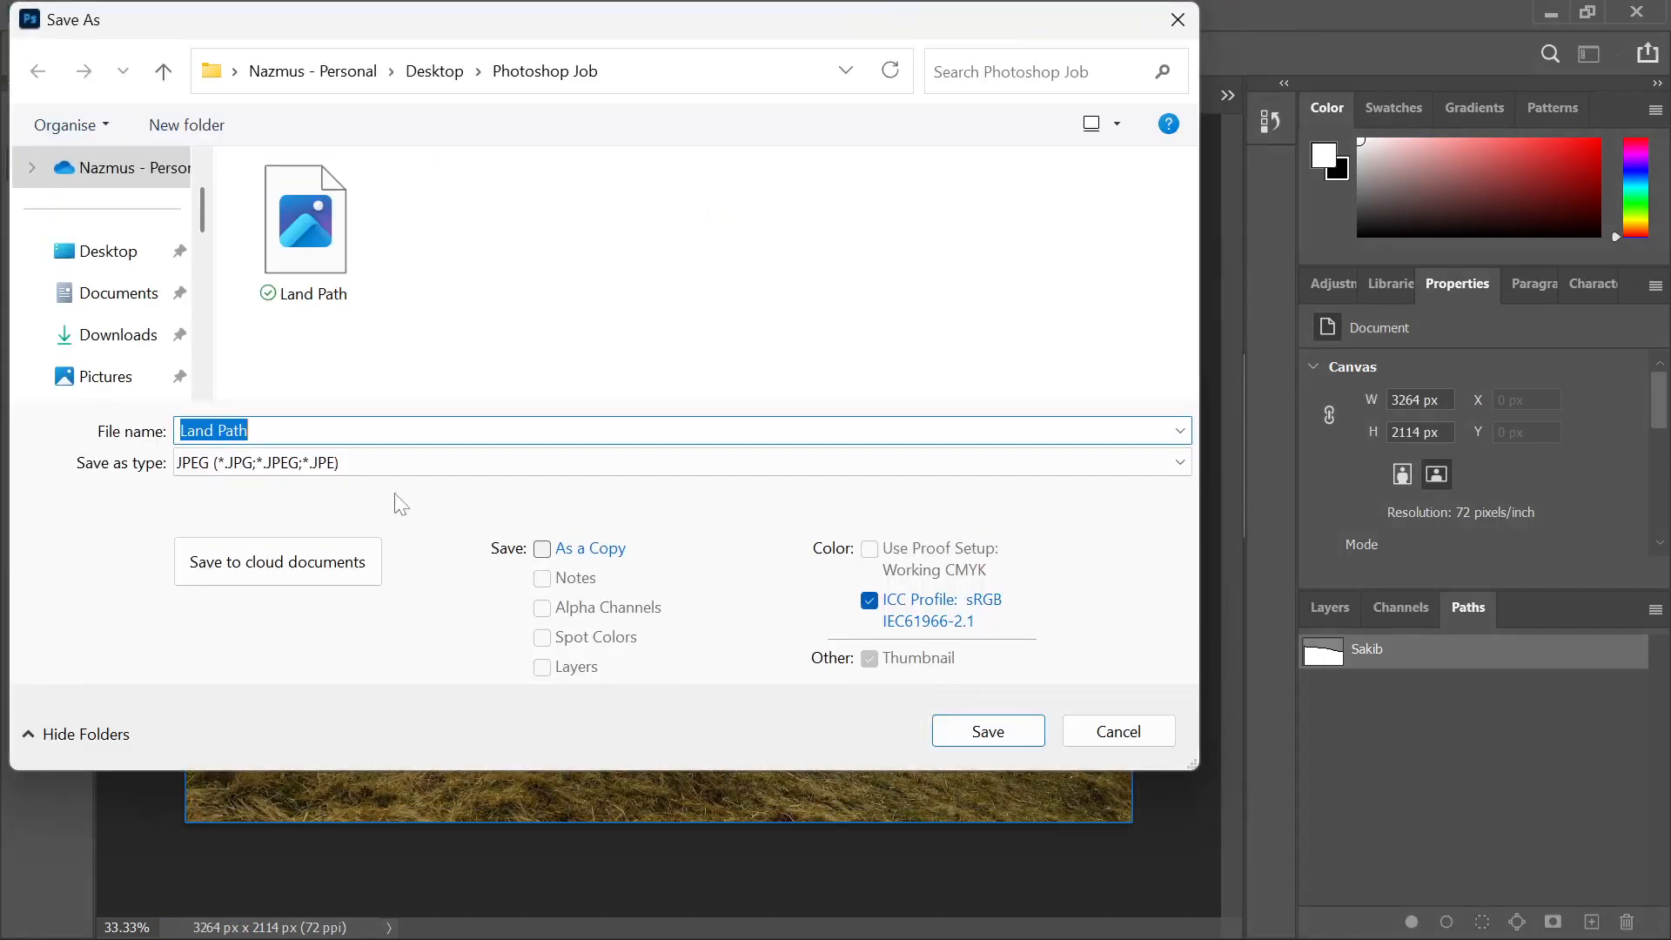
left_click(341, 464)
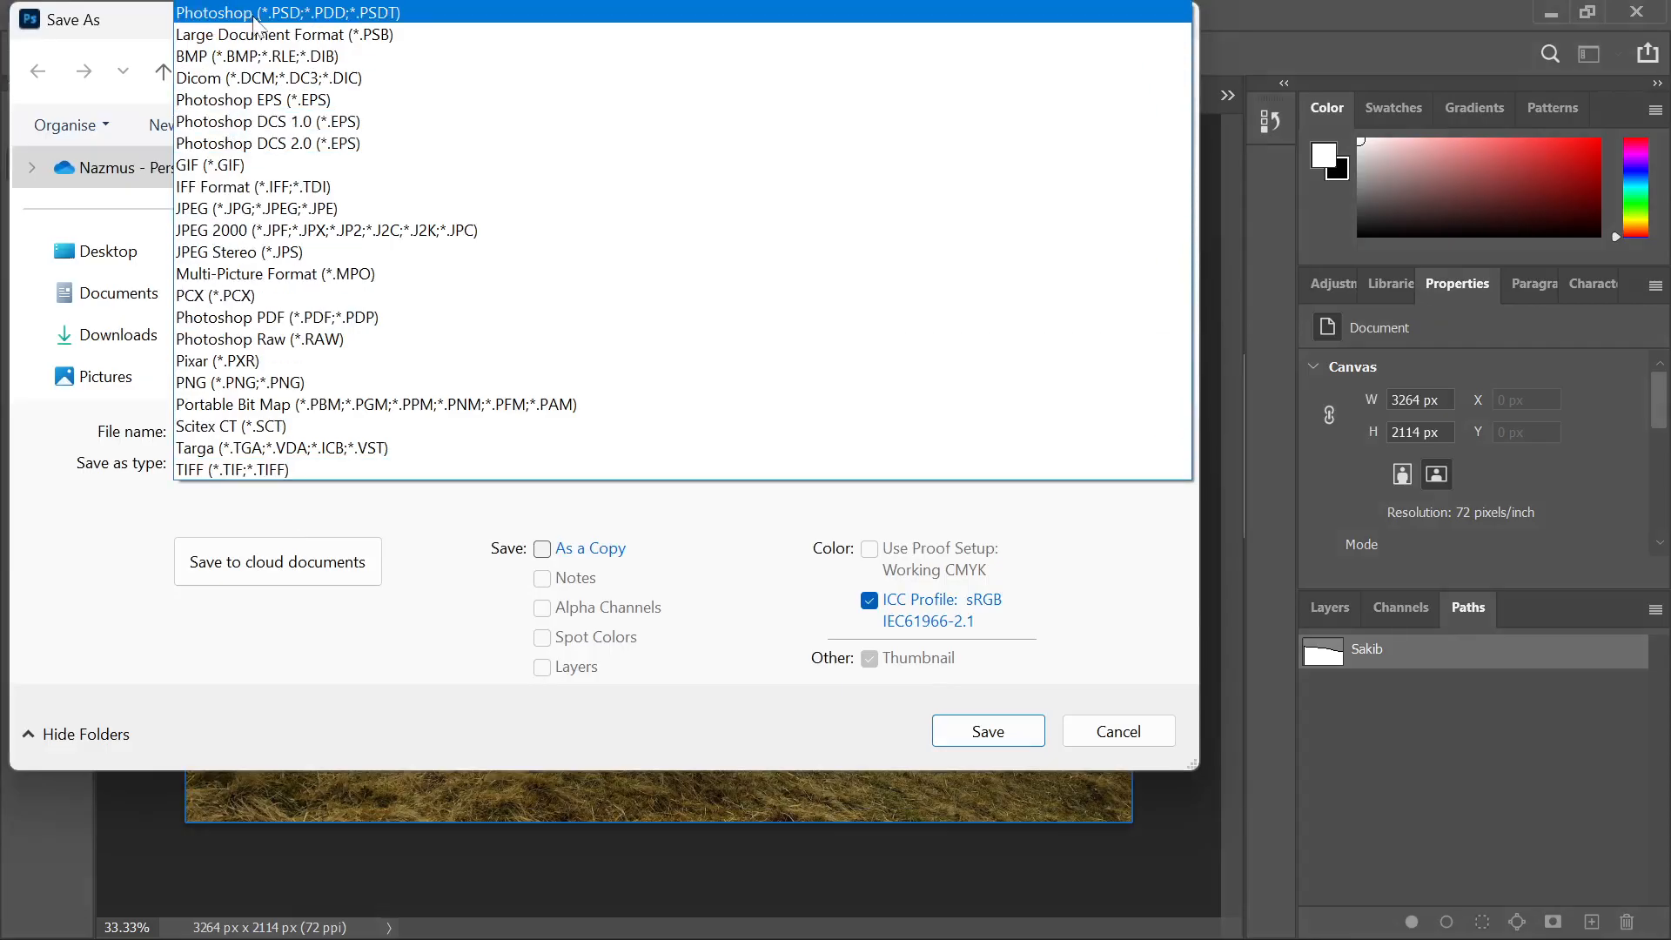
left_click(255, 18)
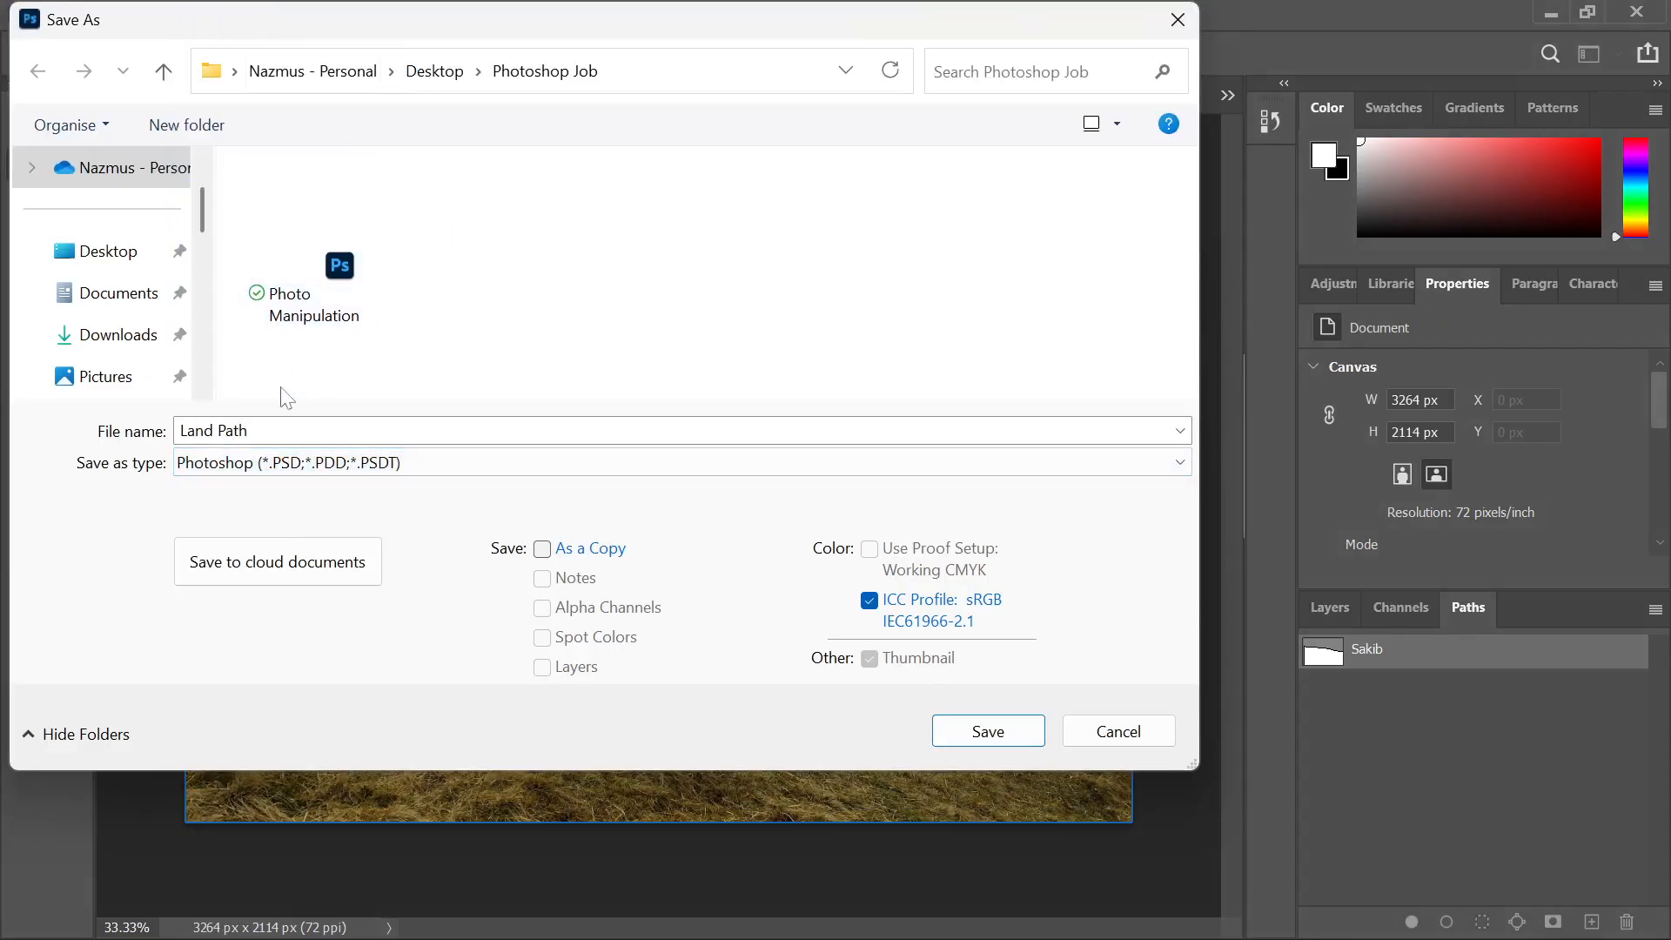
left_click(103, 265)
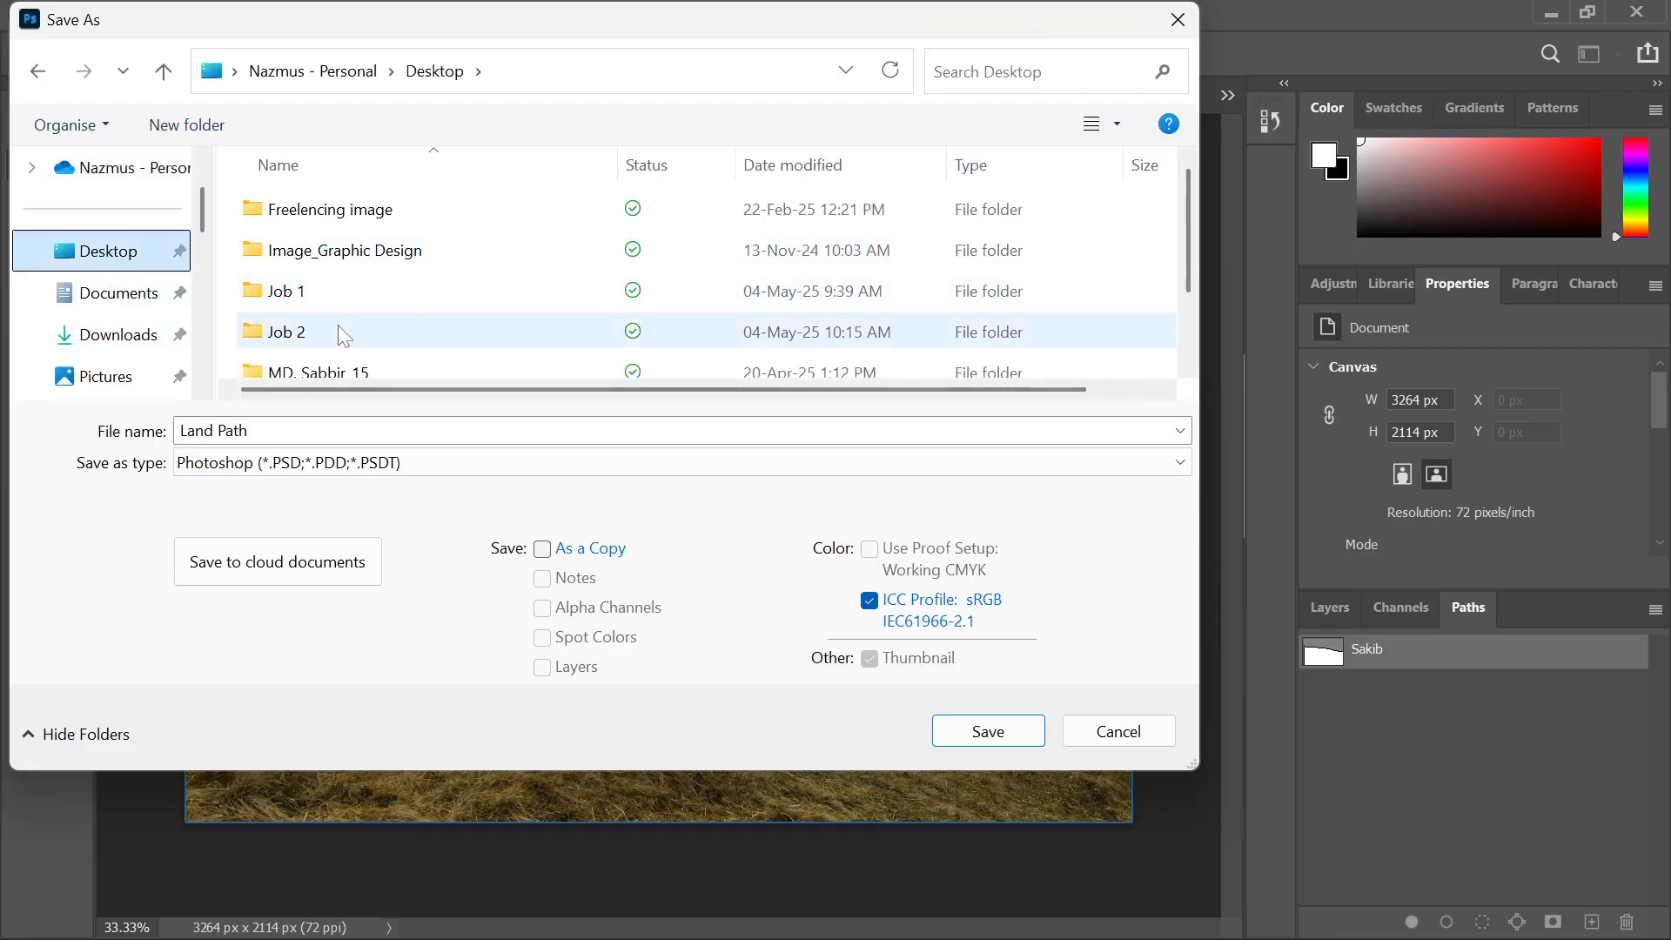
scroll(344, 331, "down", 1)
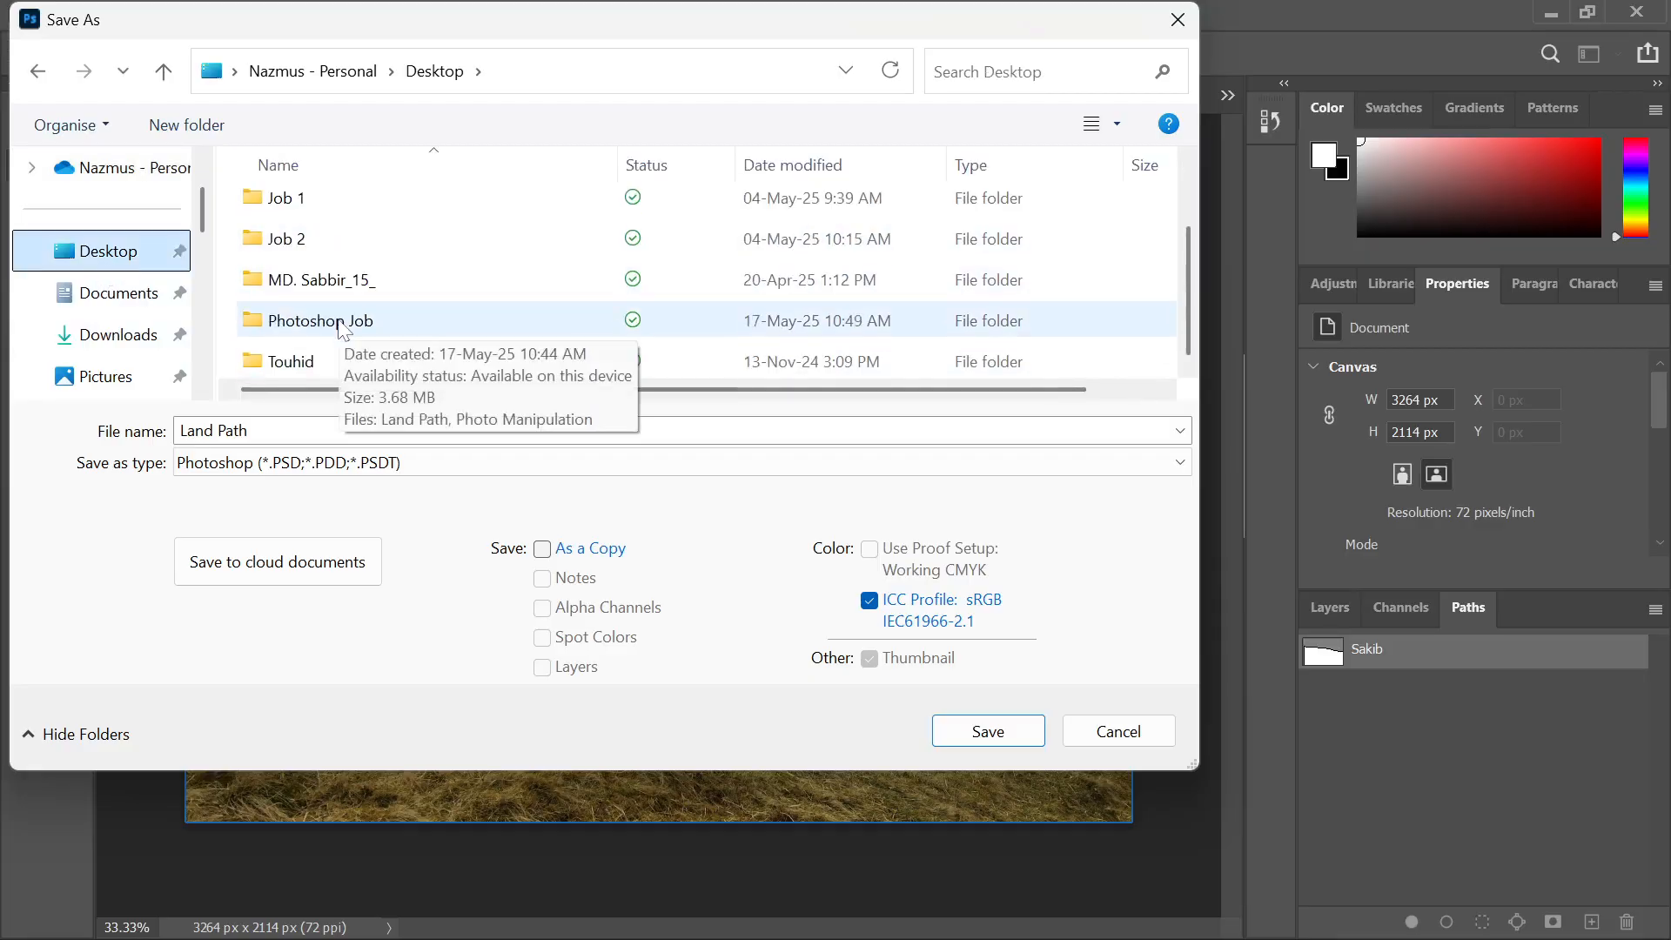
double_click(330, 321)
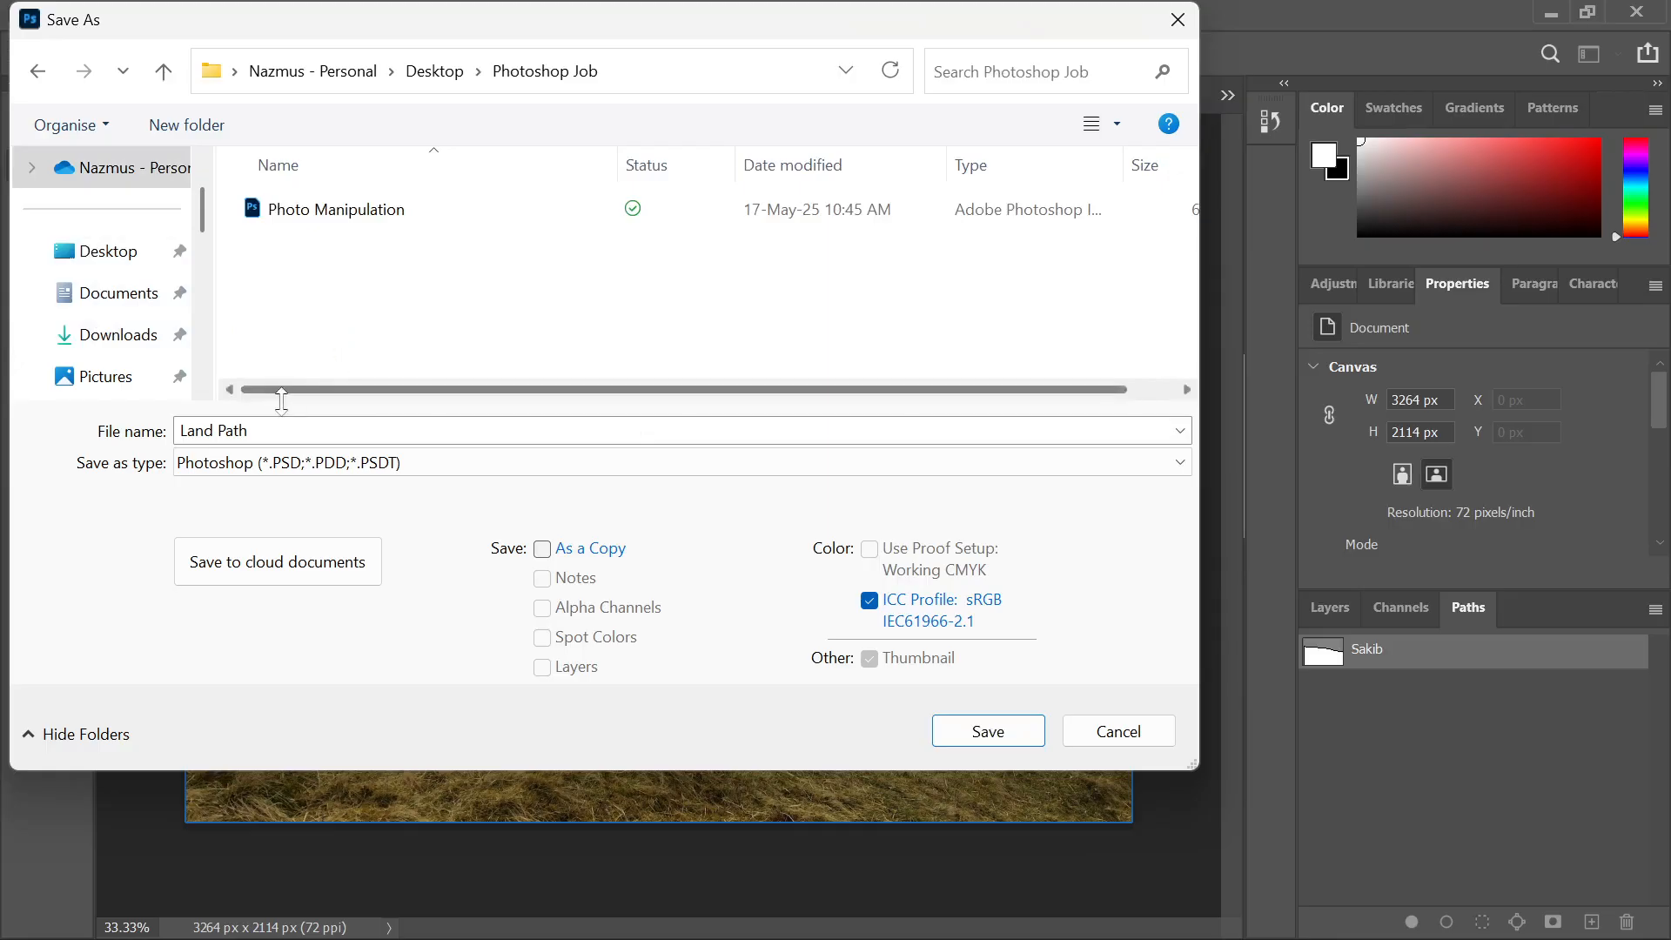
left_click(983, 729)
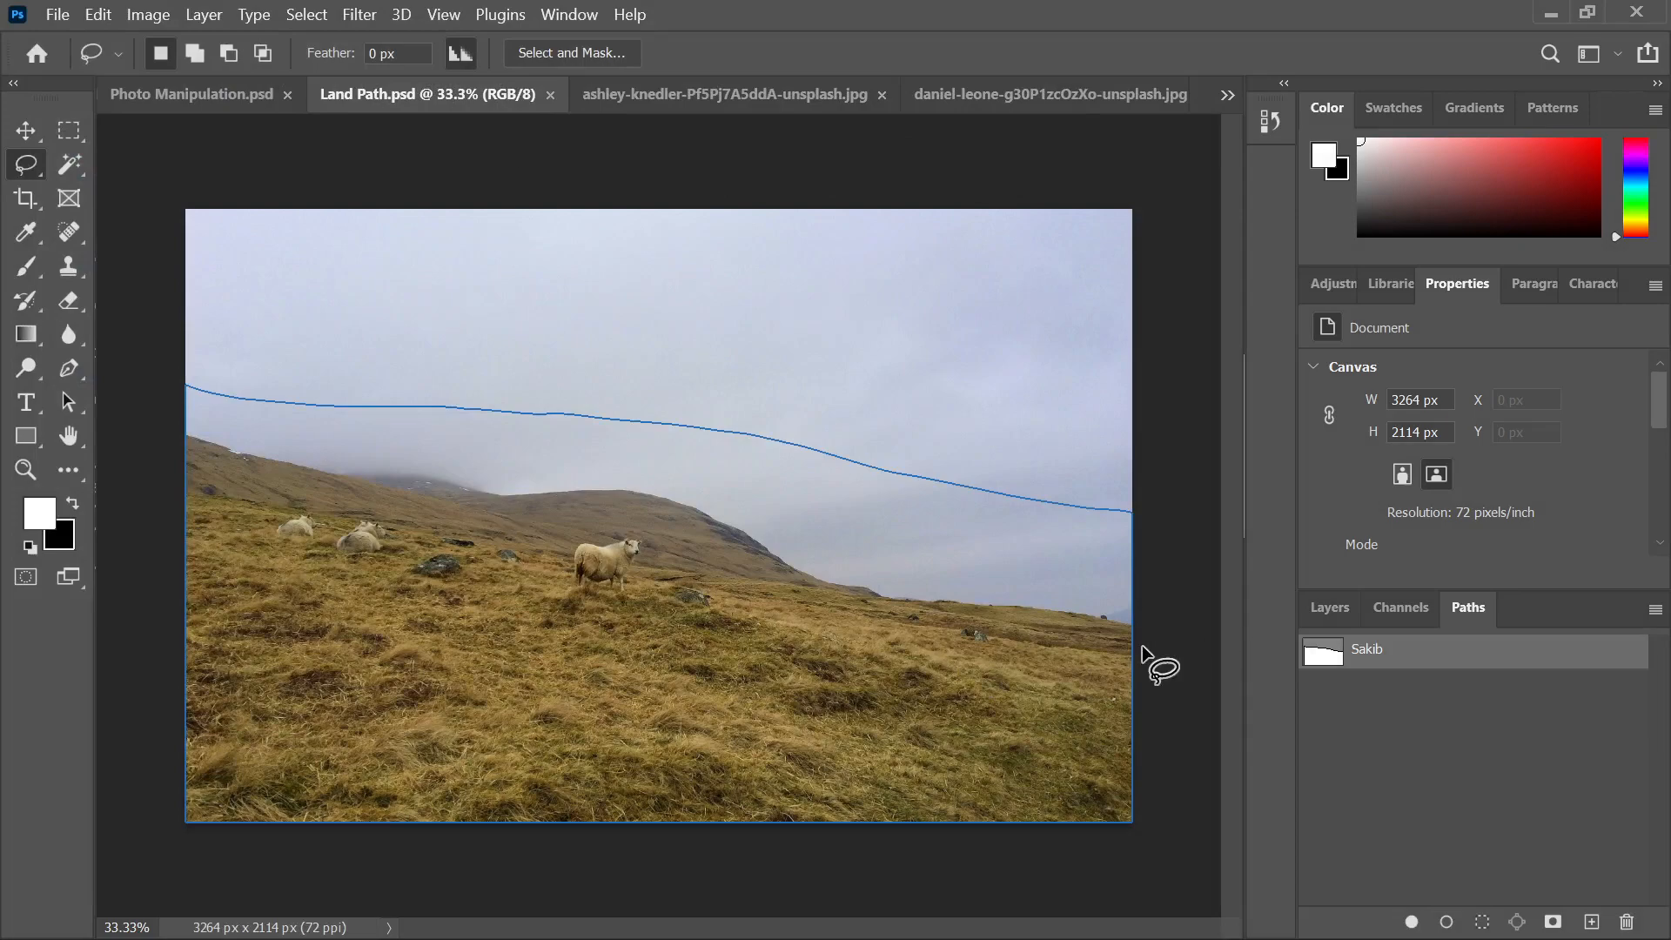
Load the hillside path as a selection and drag it into the Photo Manipulation composite
key("ctrl+Return")
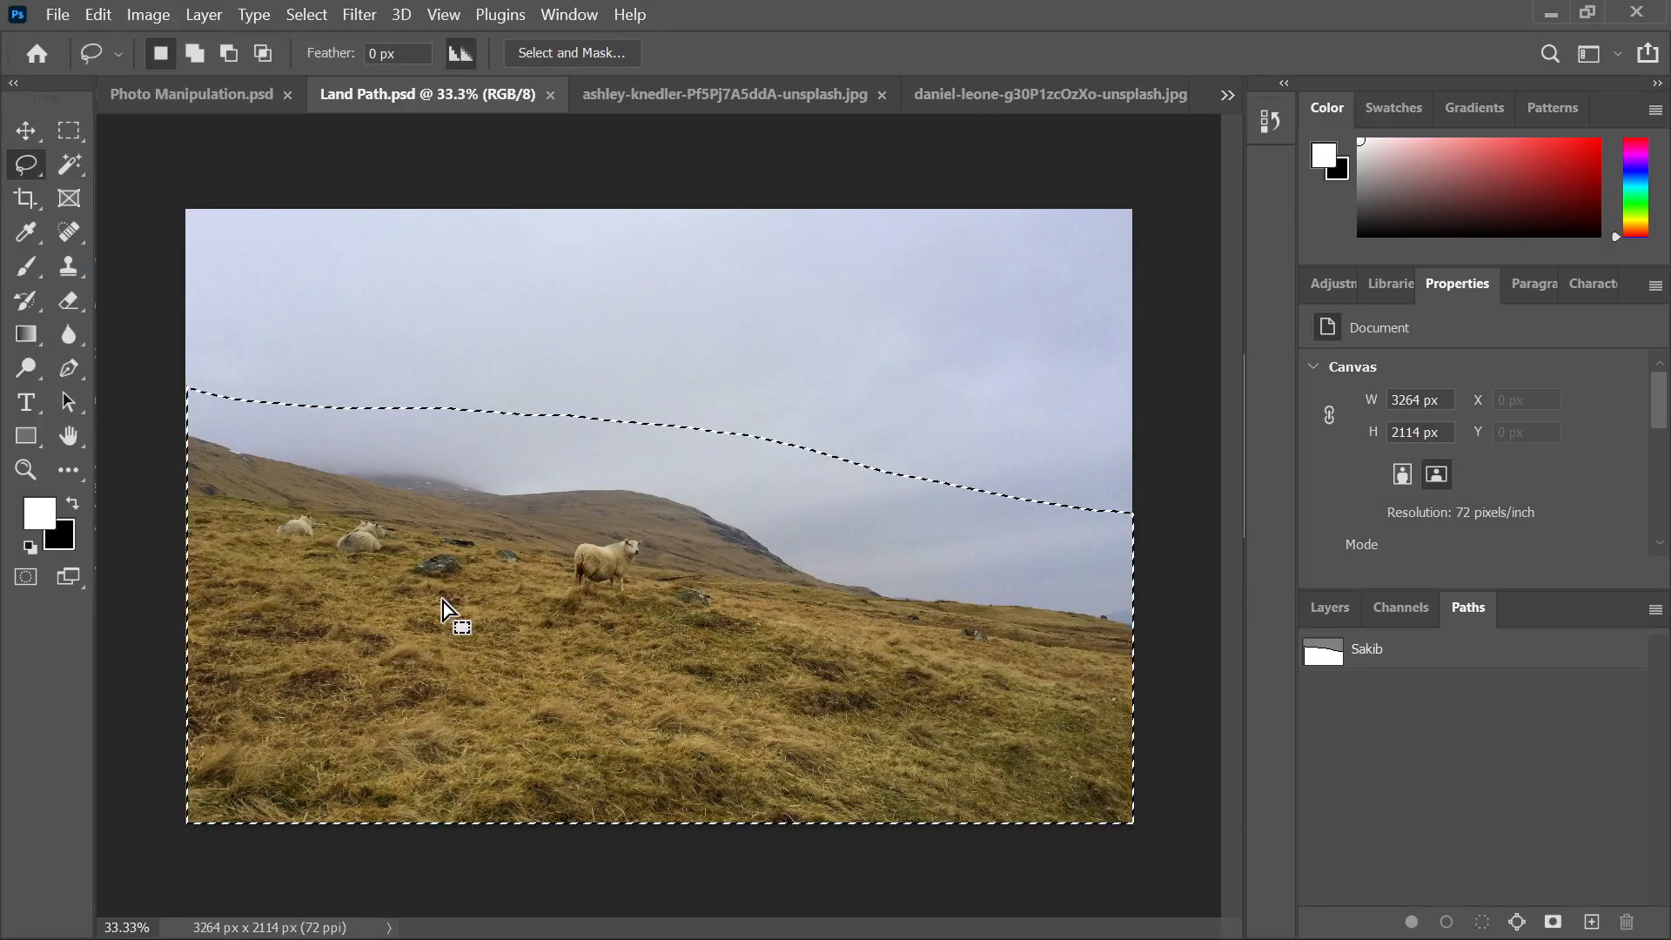
left_click(174, 97)
left_click_drag(733, 694, 732, 693)
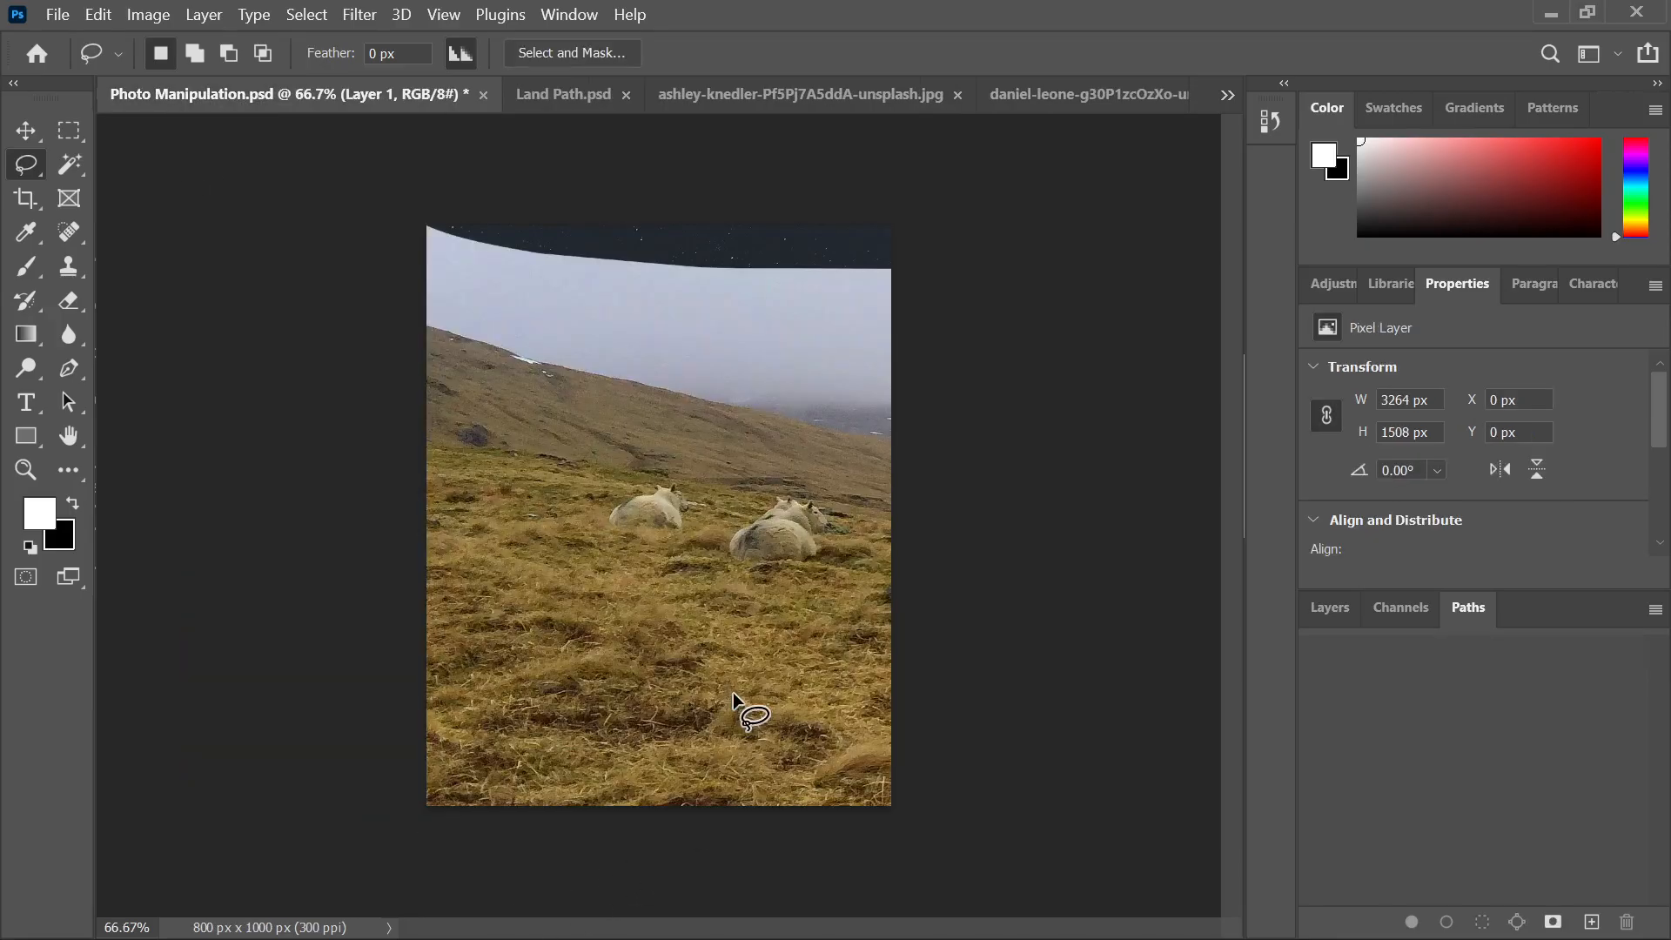
Scale the hillside layer down and move it to the canvas bottom
key("v")
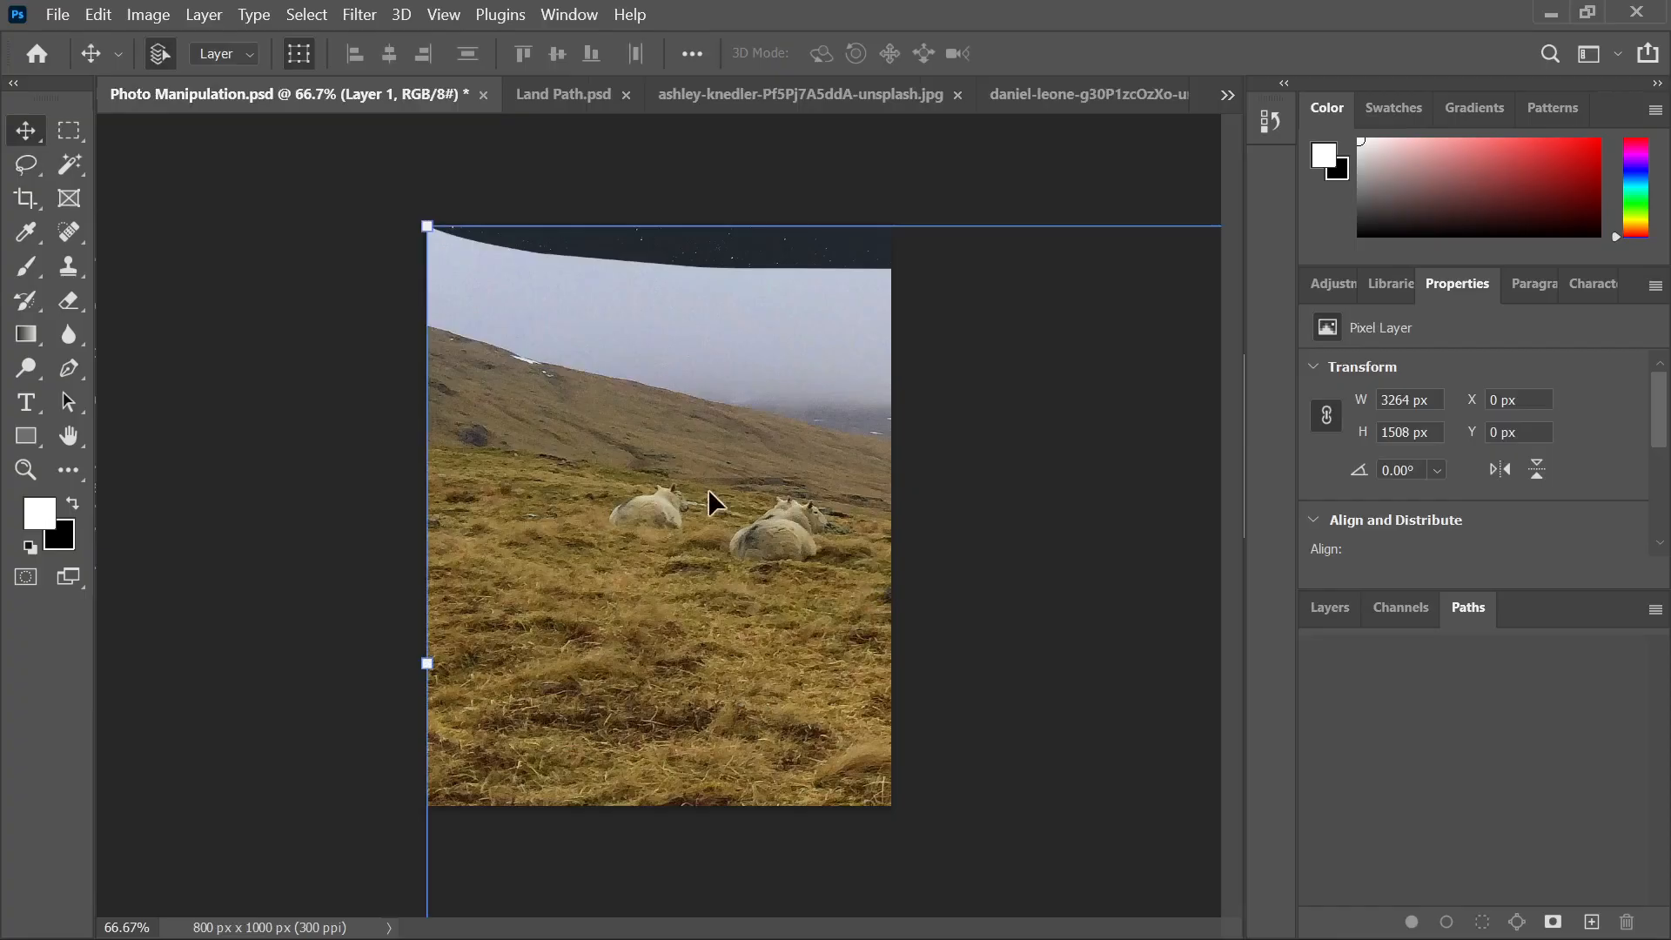
scroll(708, 490, "down", 8)
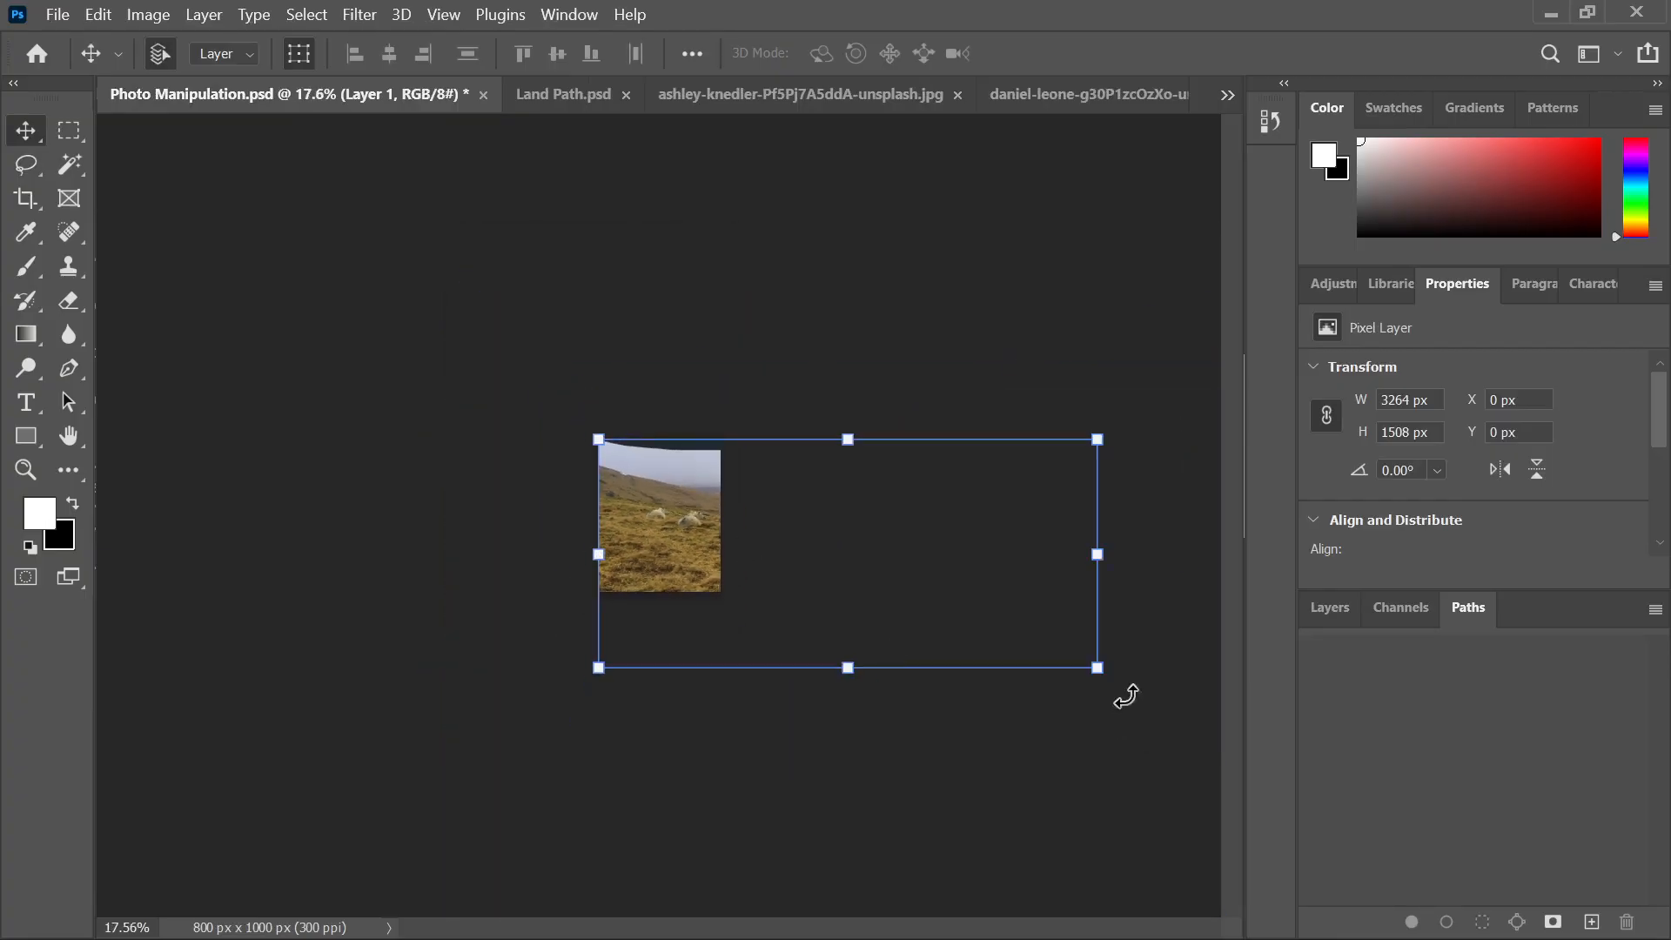
left_click_drag(1098, 668, 707, 575)
scroll(597, 488, "up", 6)
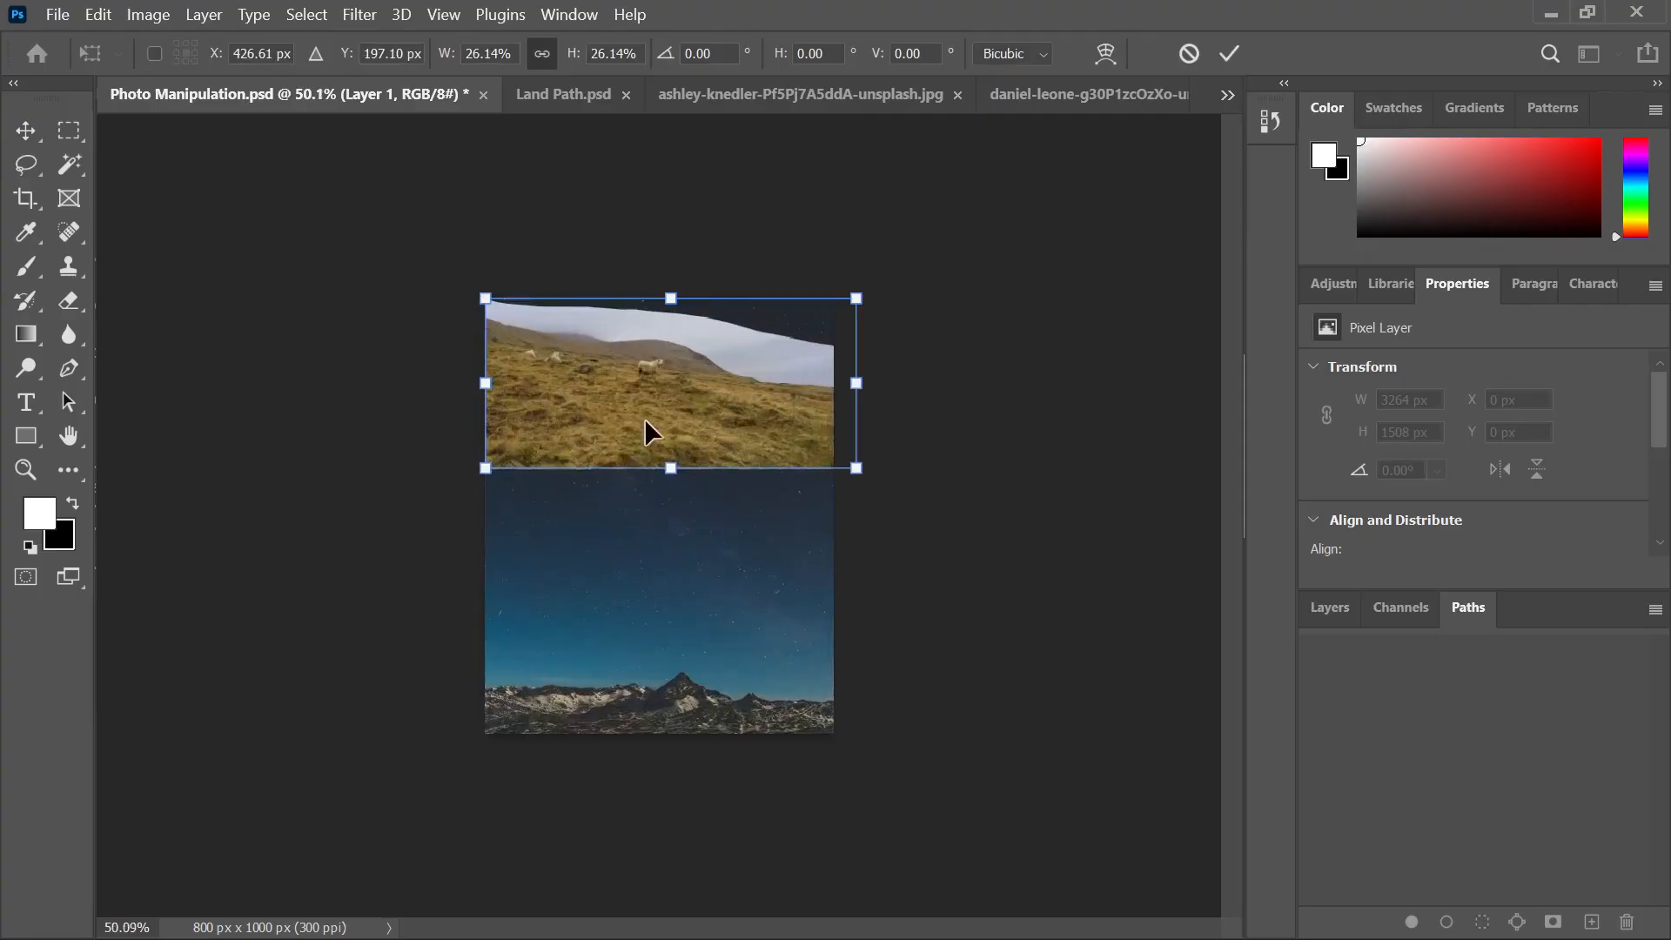
left_click_drag(644, 425, 644, 671)
scroll(597, 657, "up", 2)
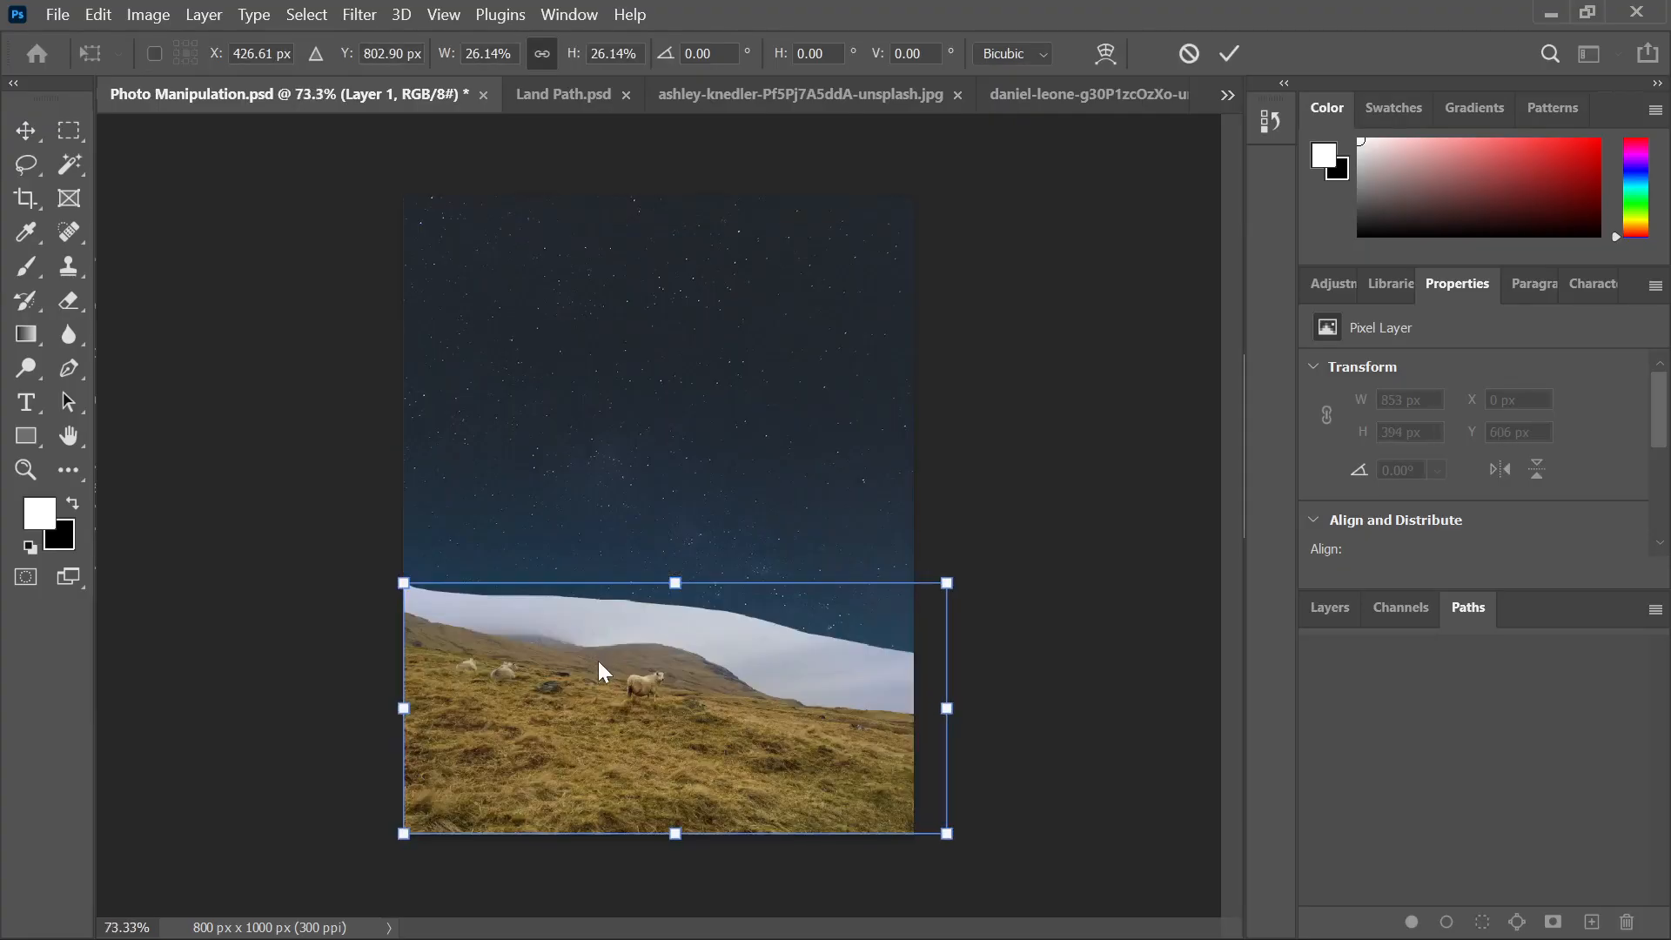
left_click(1229, 53)
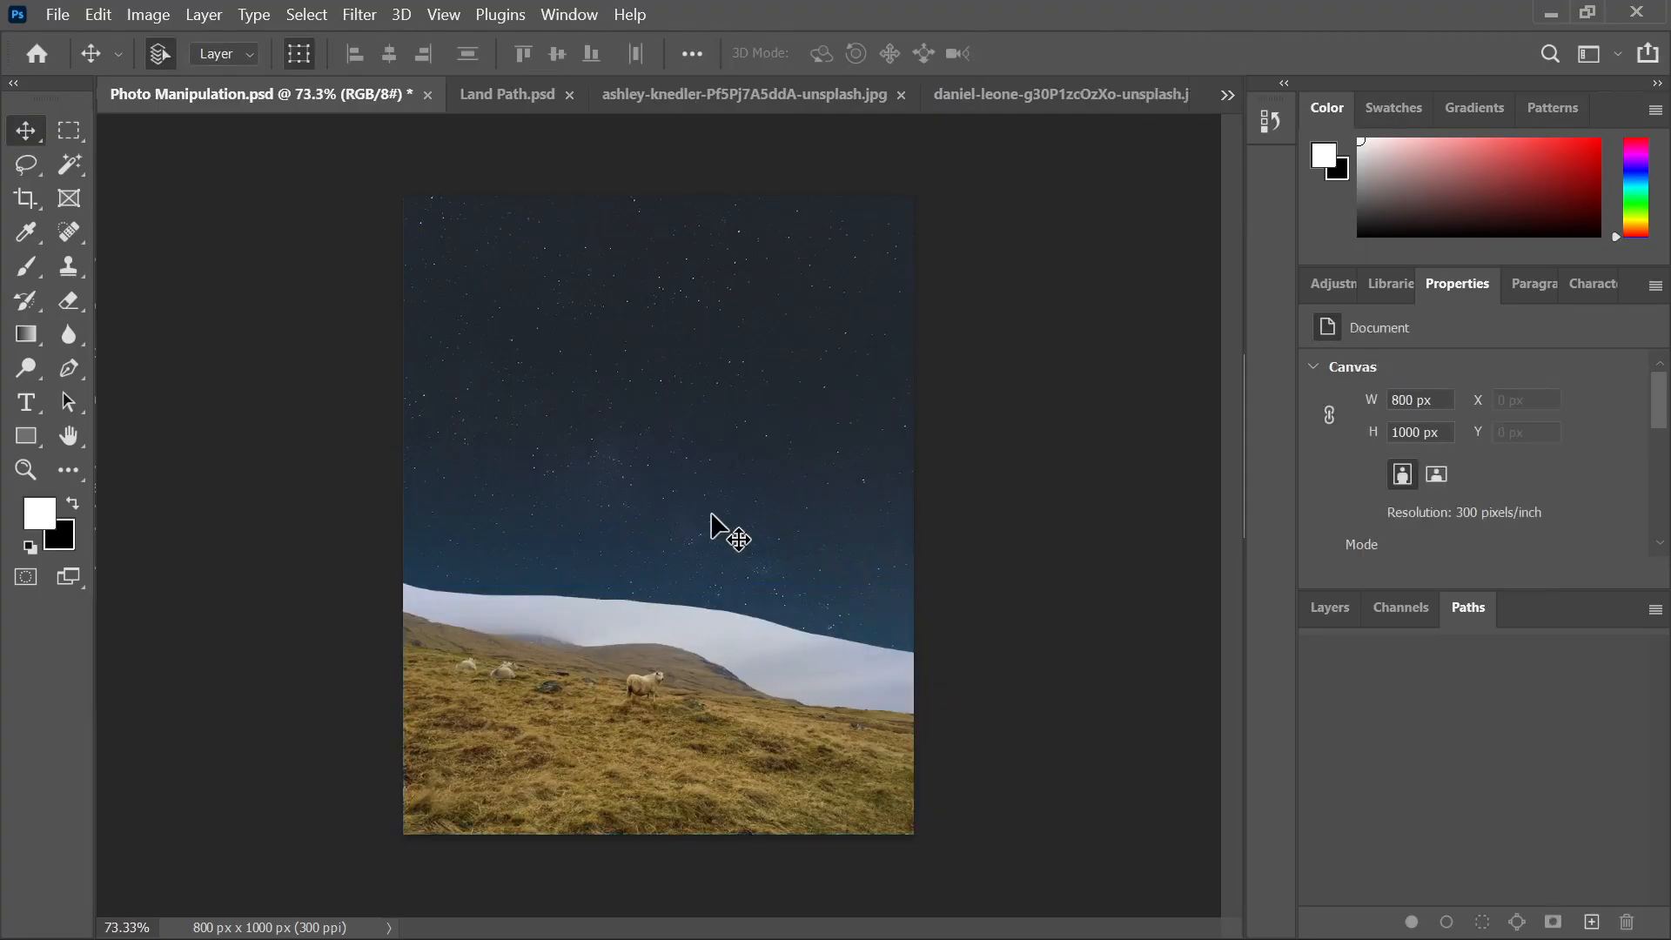
Reselect the hillside layer after checking the starry sky layer
scroll(664, 645, "up", 1)
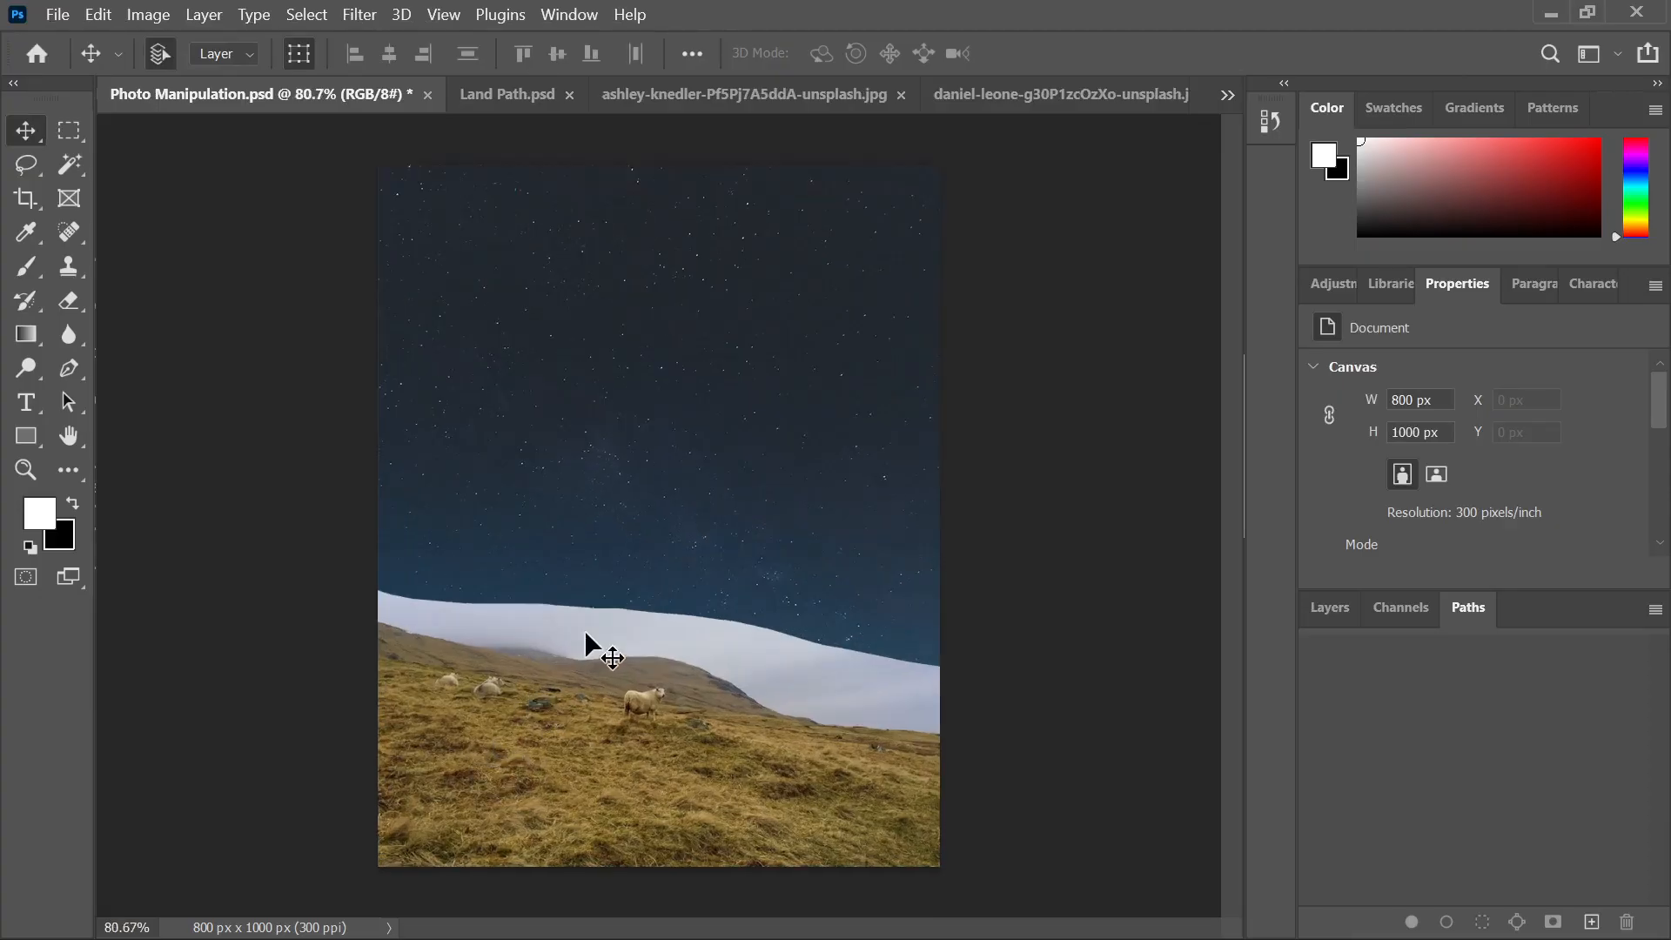
left_click(665, 735)
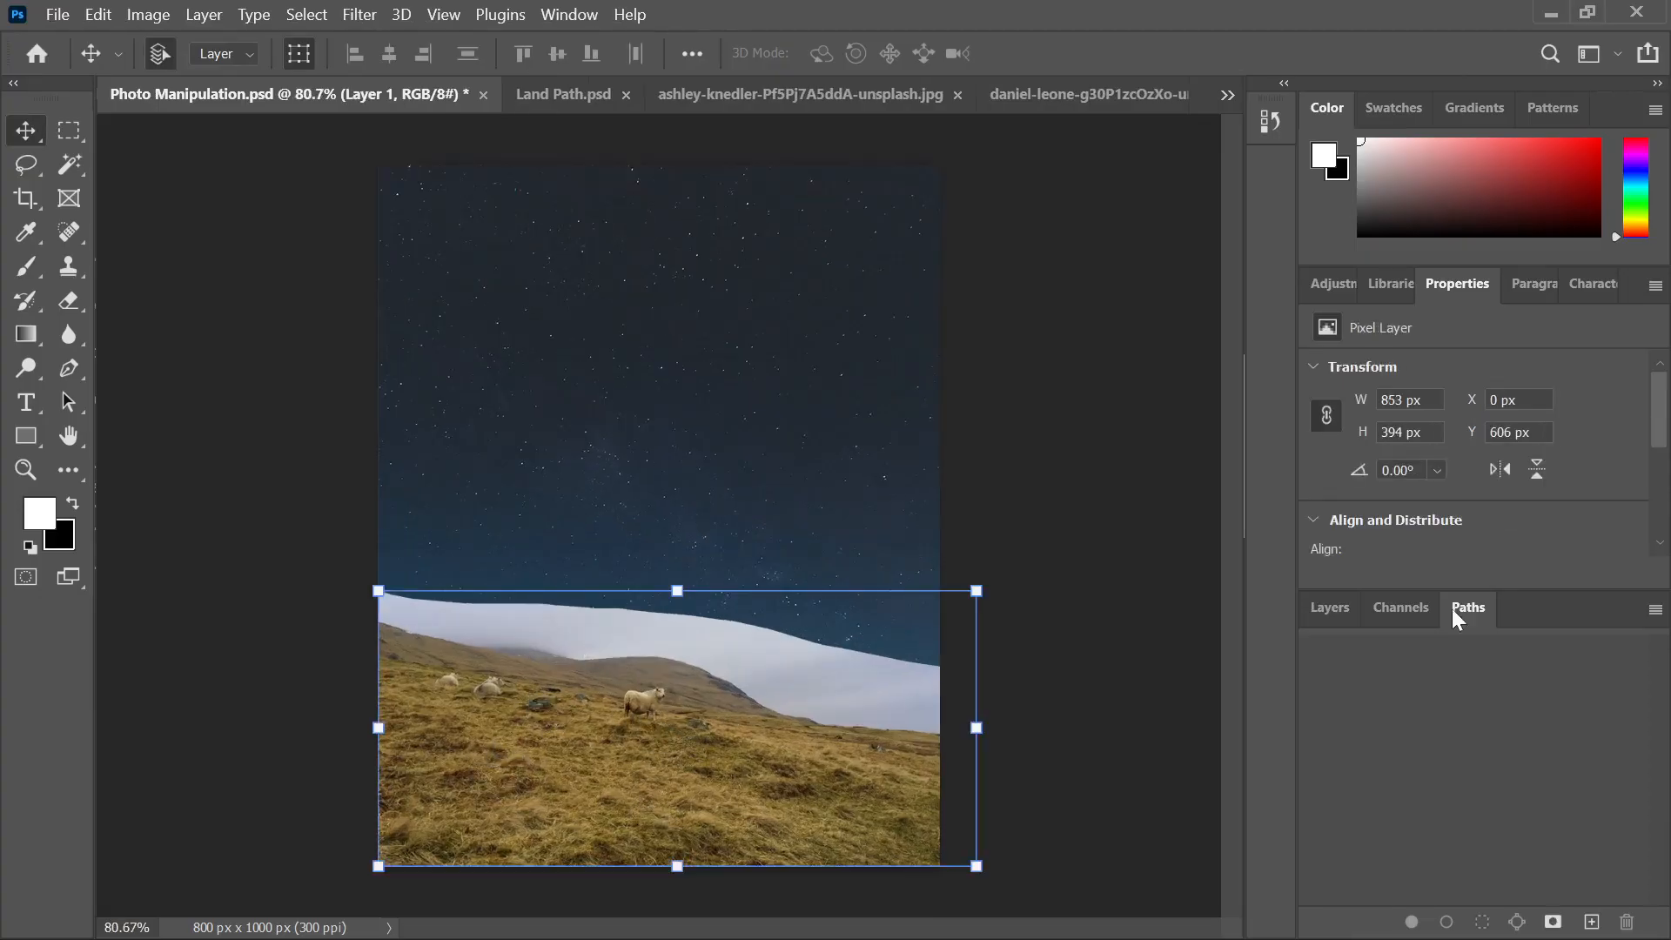
left_click(1330, 606)
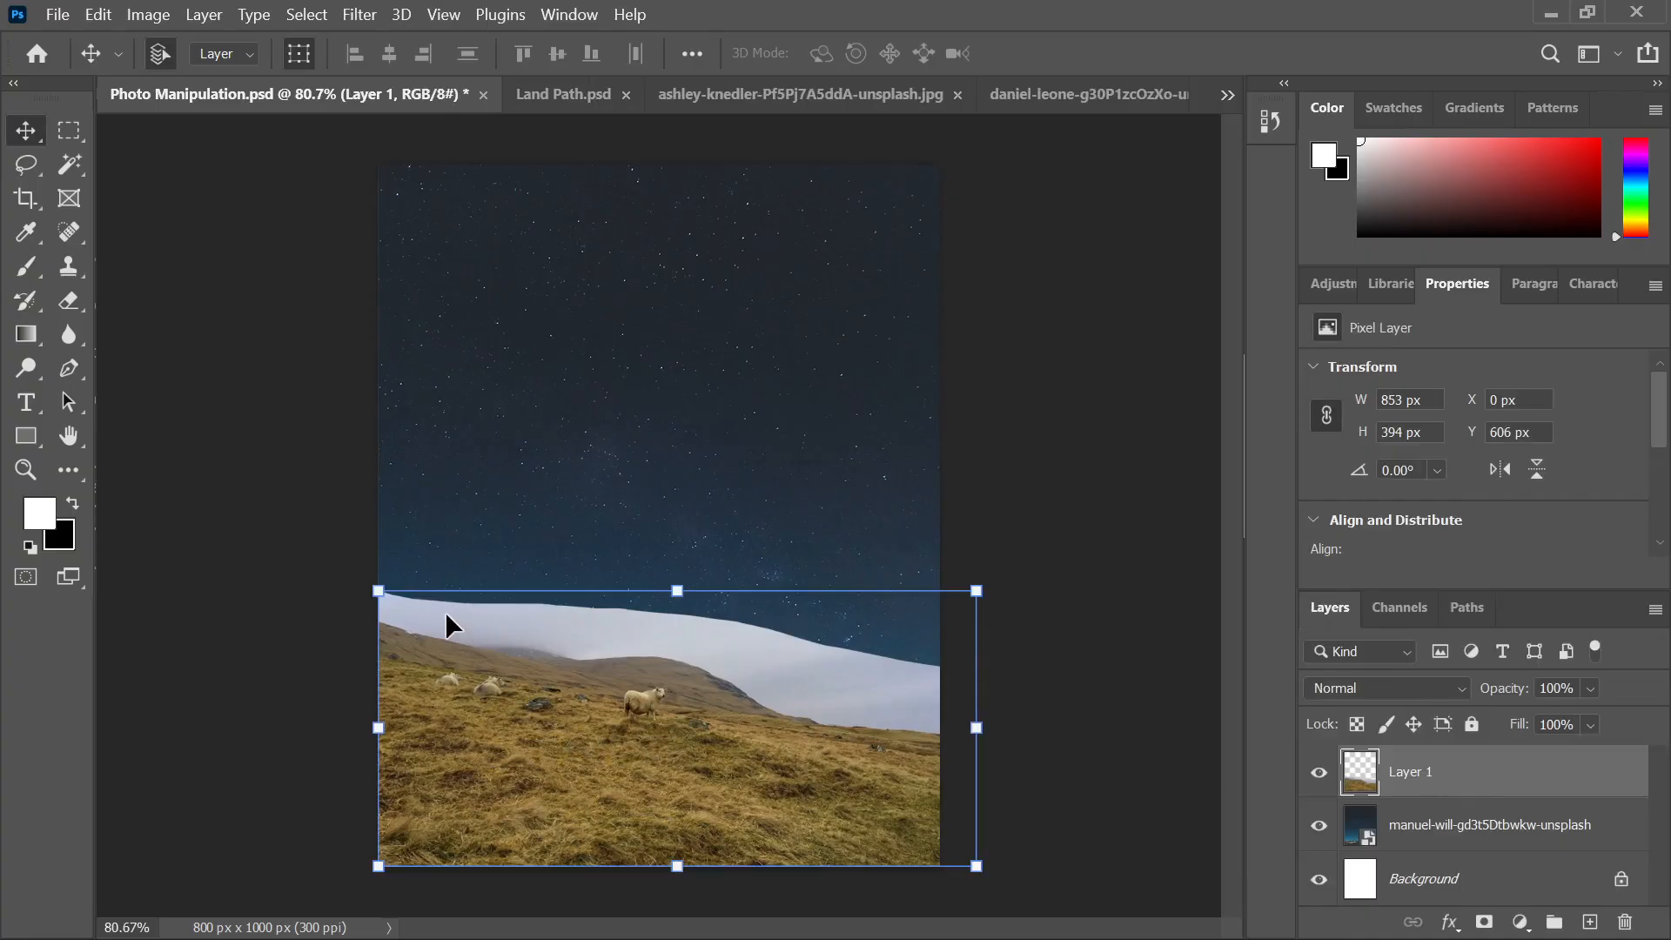
left_click(683, 493)
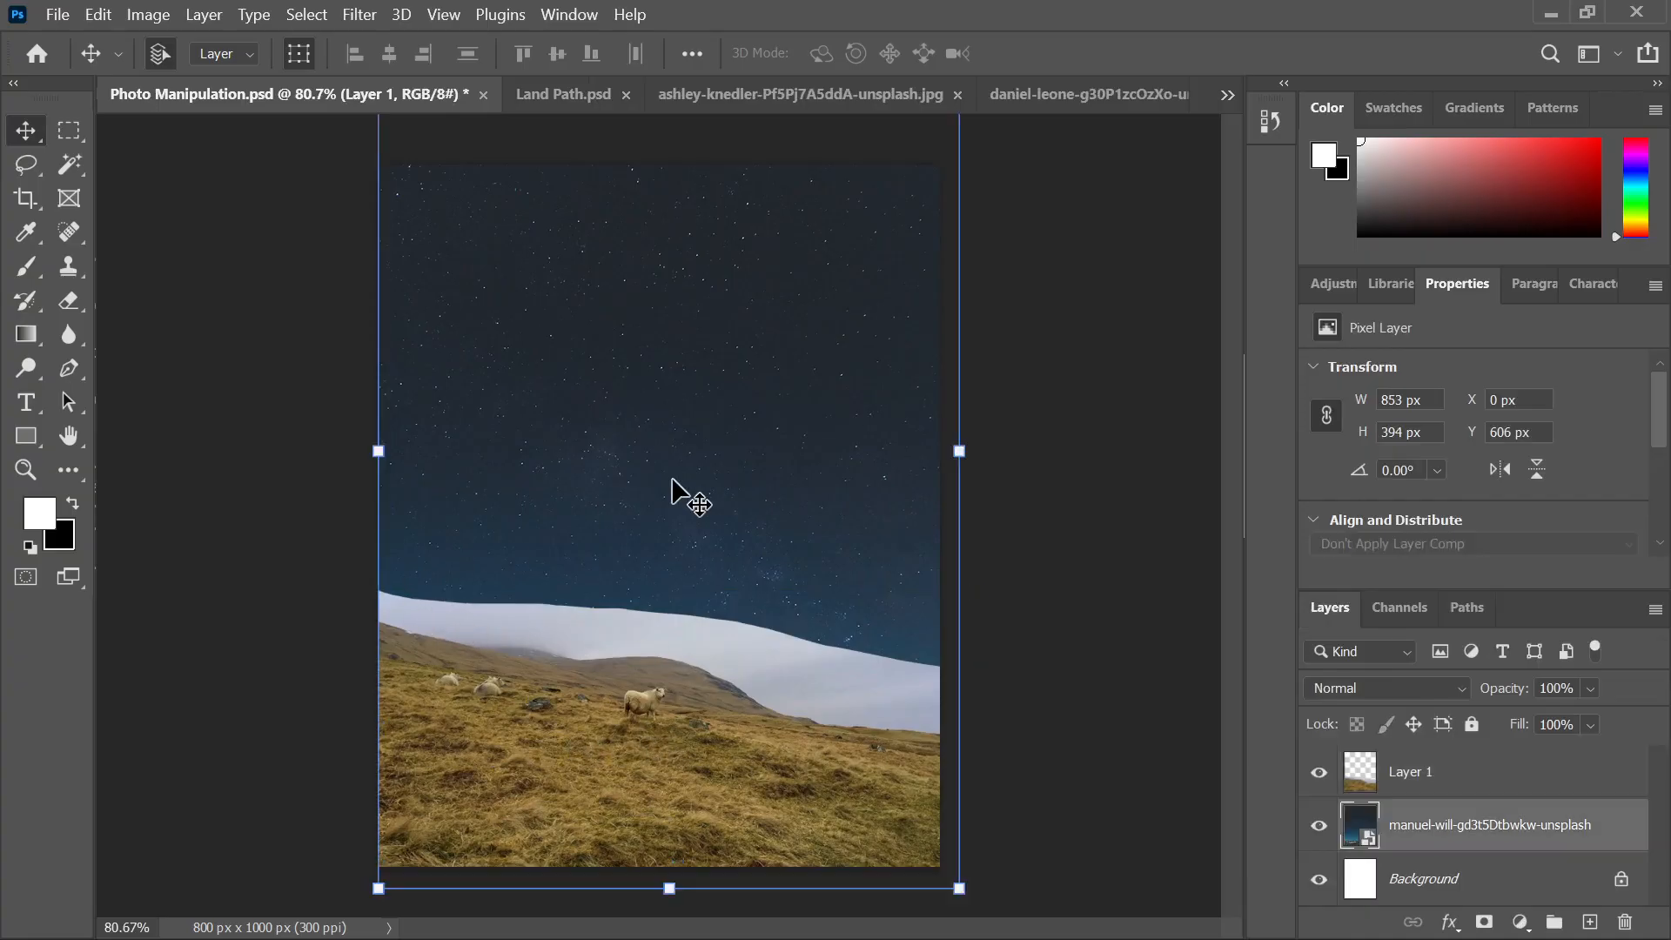
left_click(1002, 585)
left_click(708, 701)
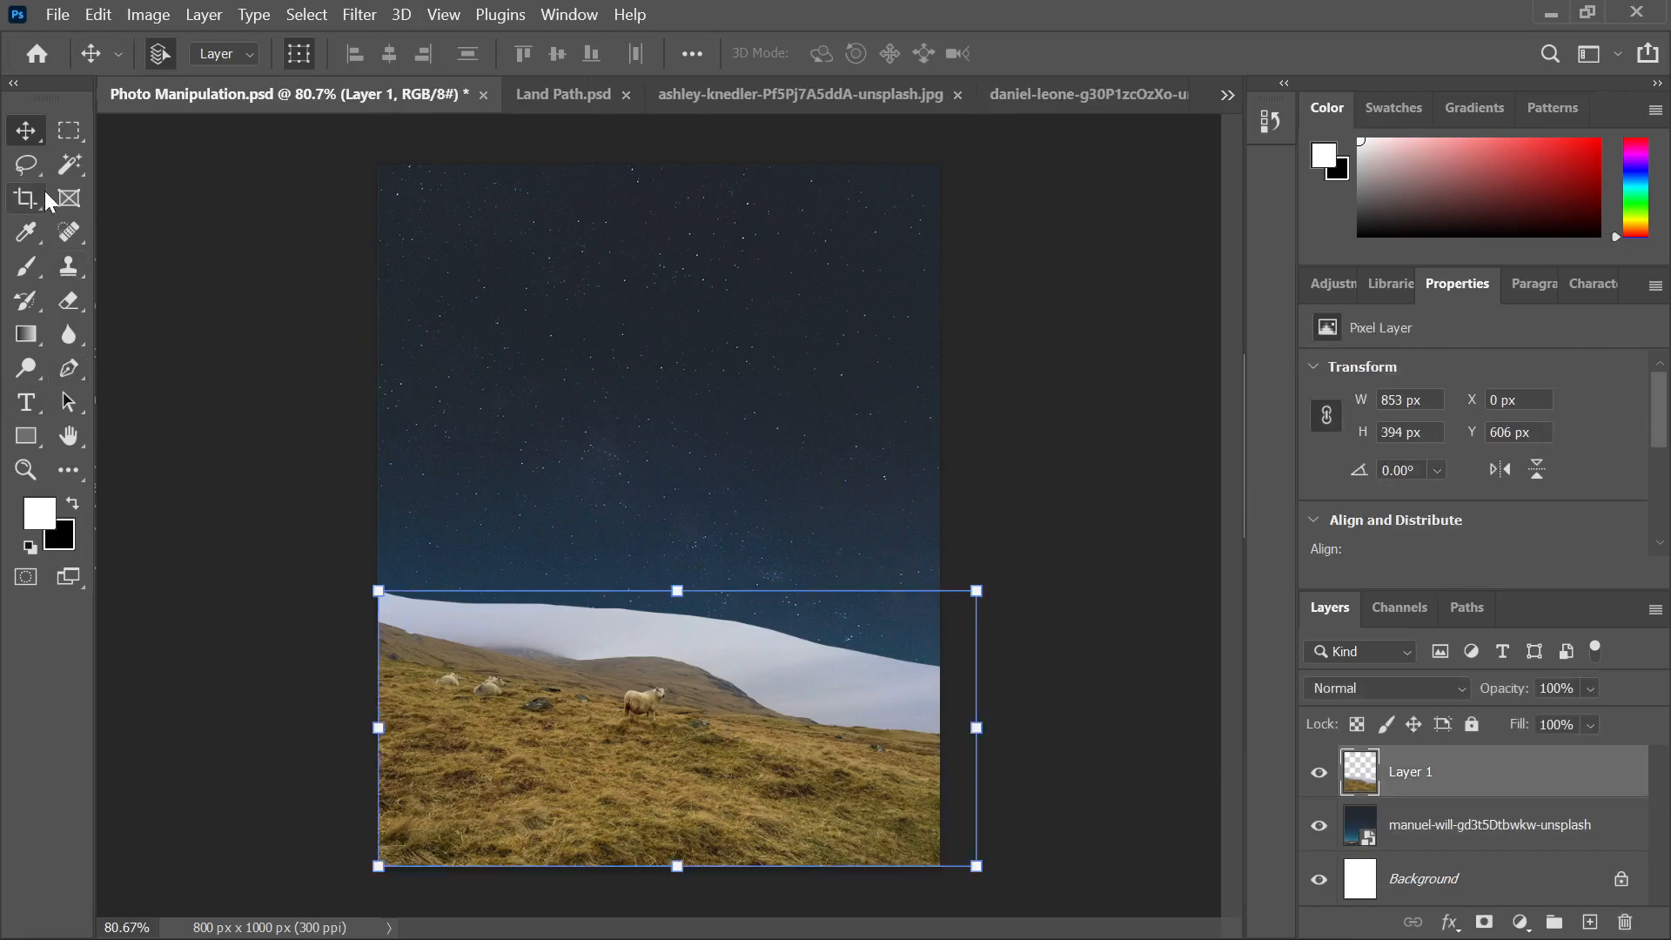
Lower the Brush flow slightly and undo a stray stroke
left_click(27, 267)
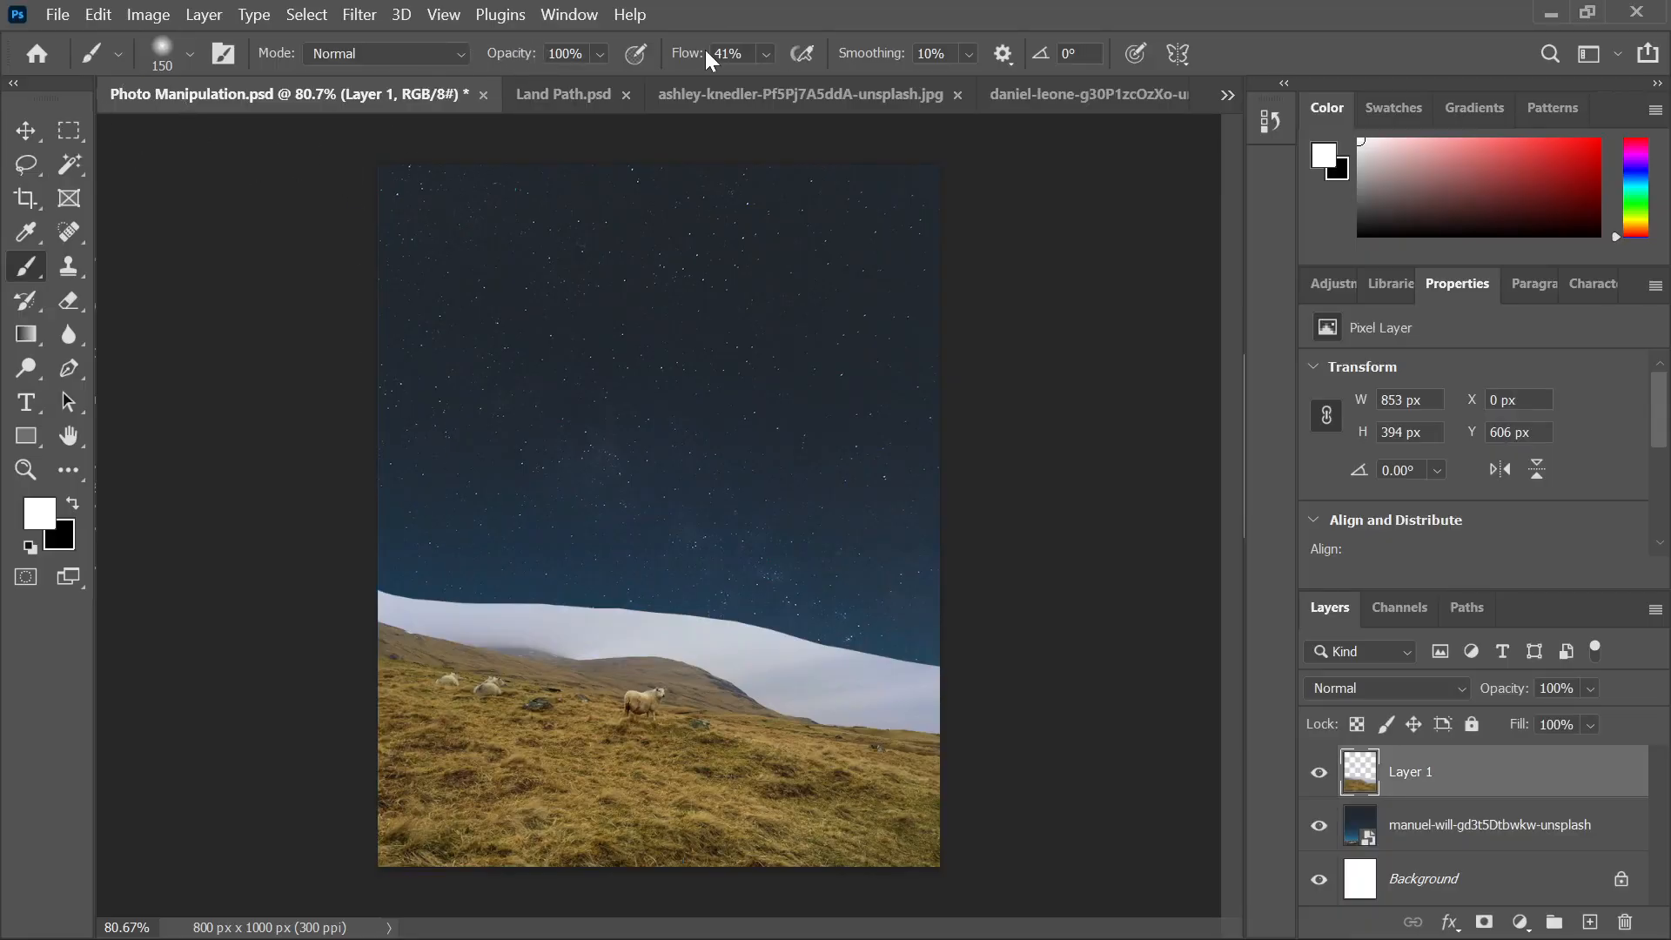
left_click_drag(703, 59, 690, 57)
left_click(362, 566)
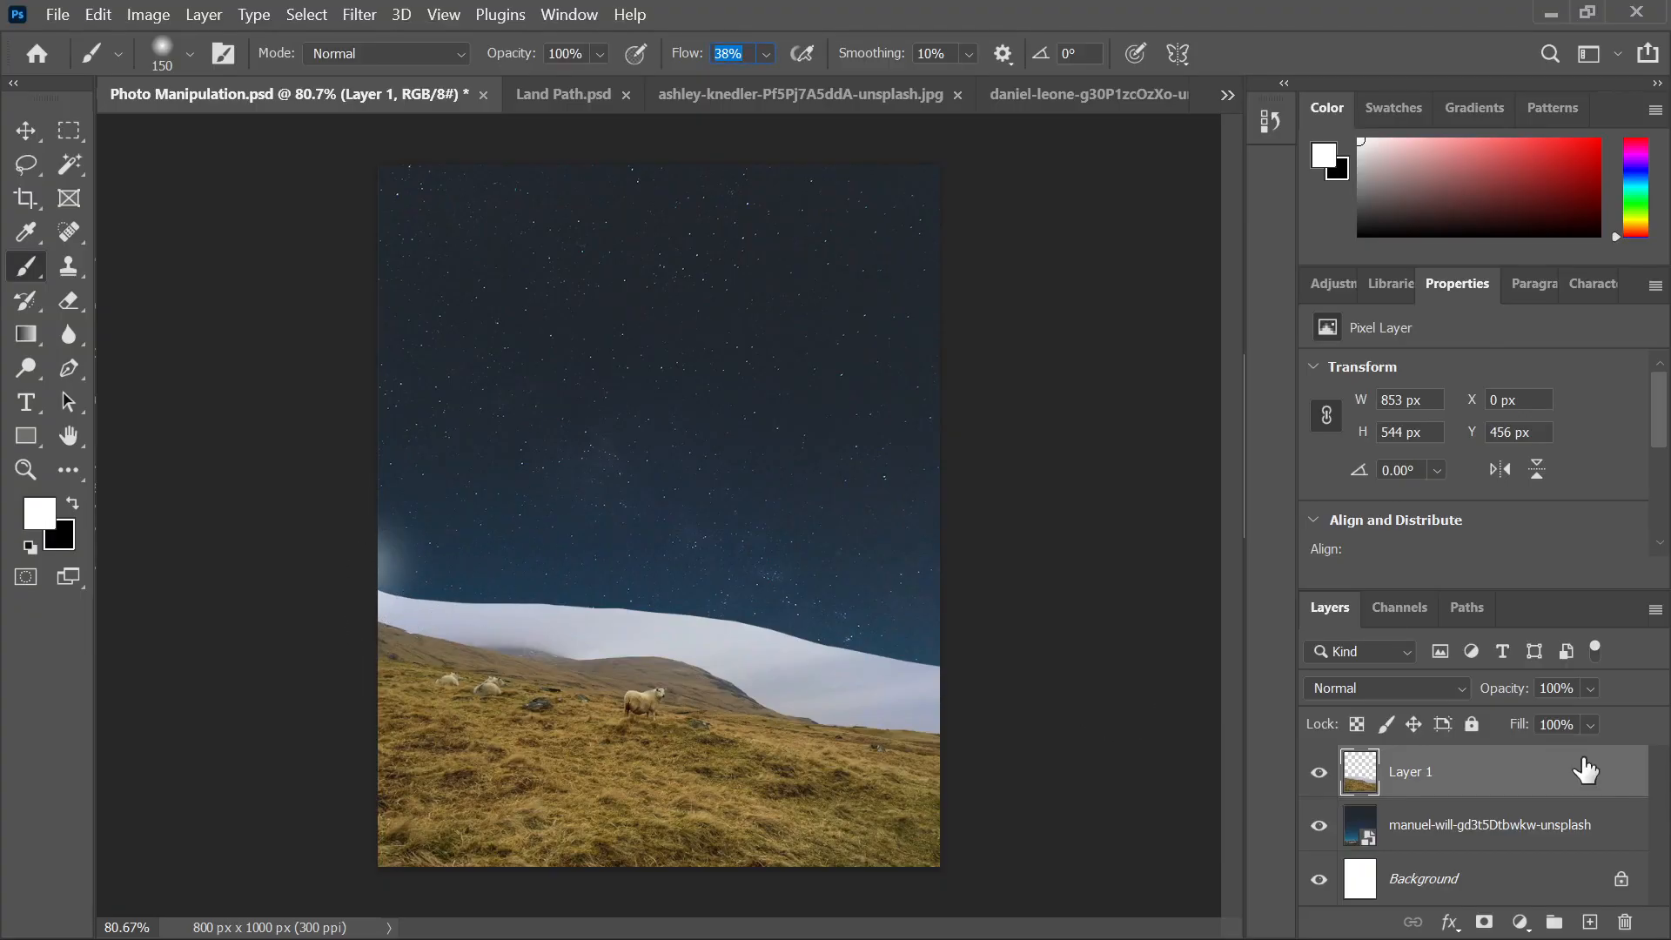
key("ctrl+z")
Rename Layer 1 to Land
double_click(1417, 769)
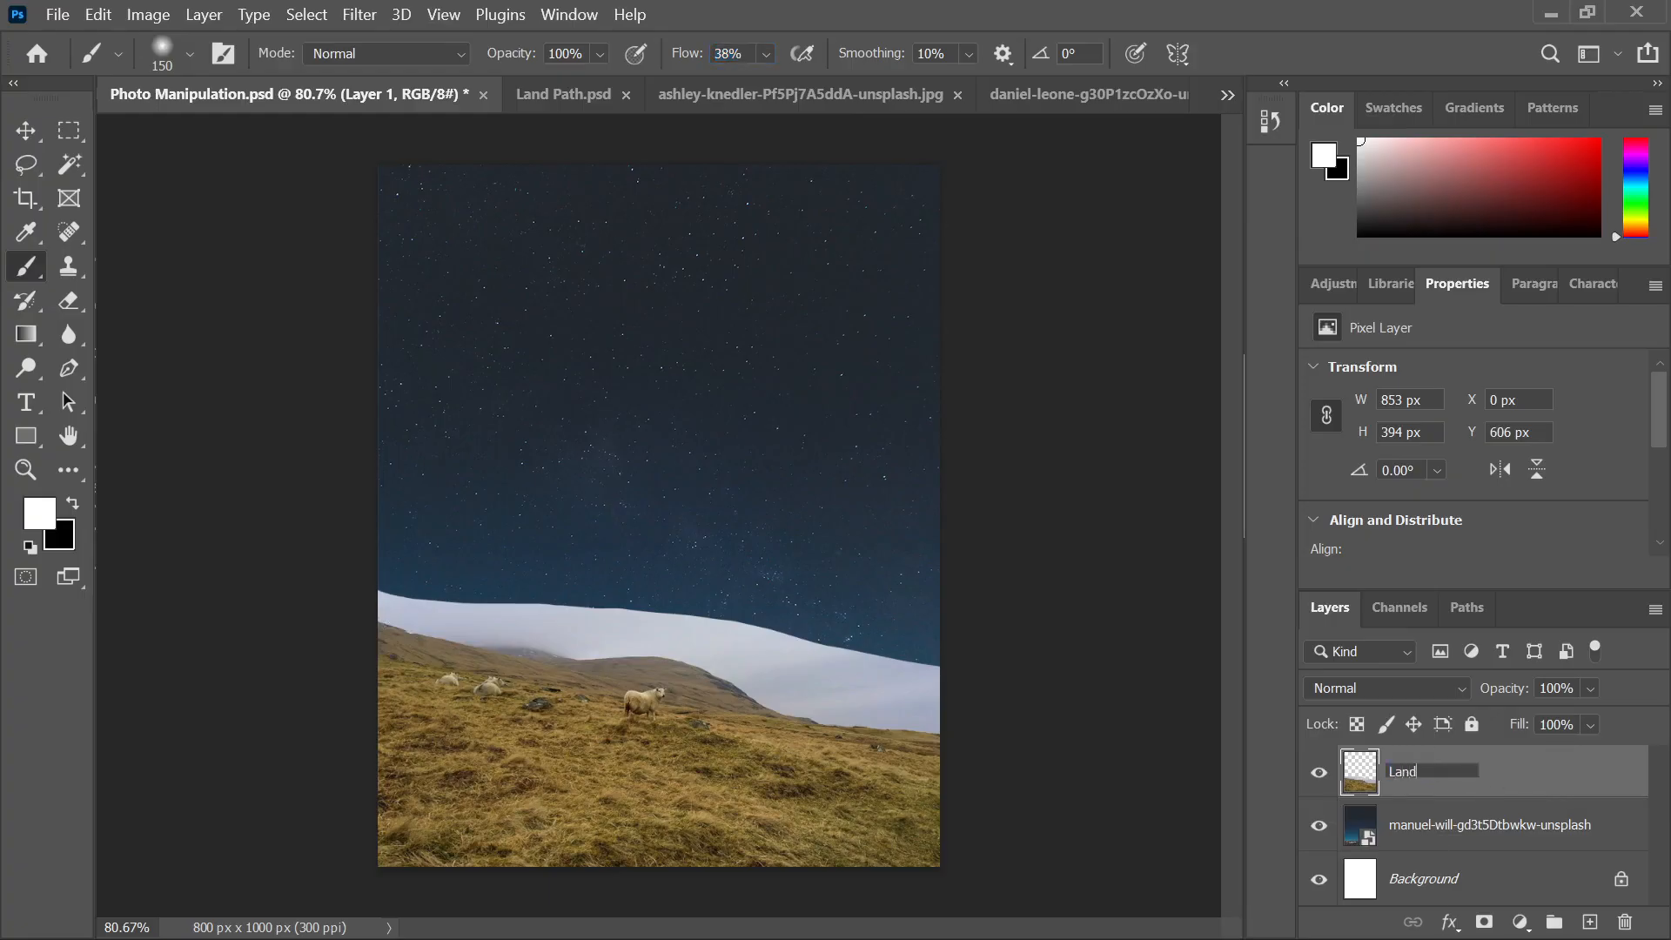
type("Land")
key("Return")
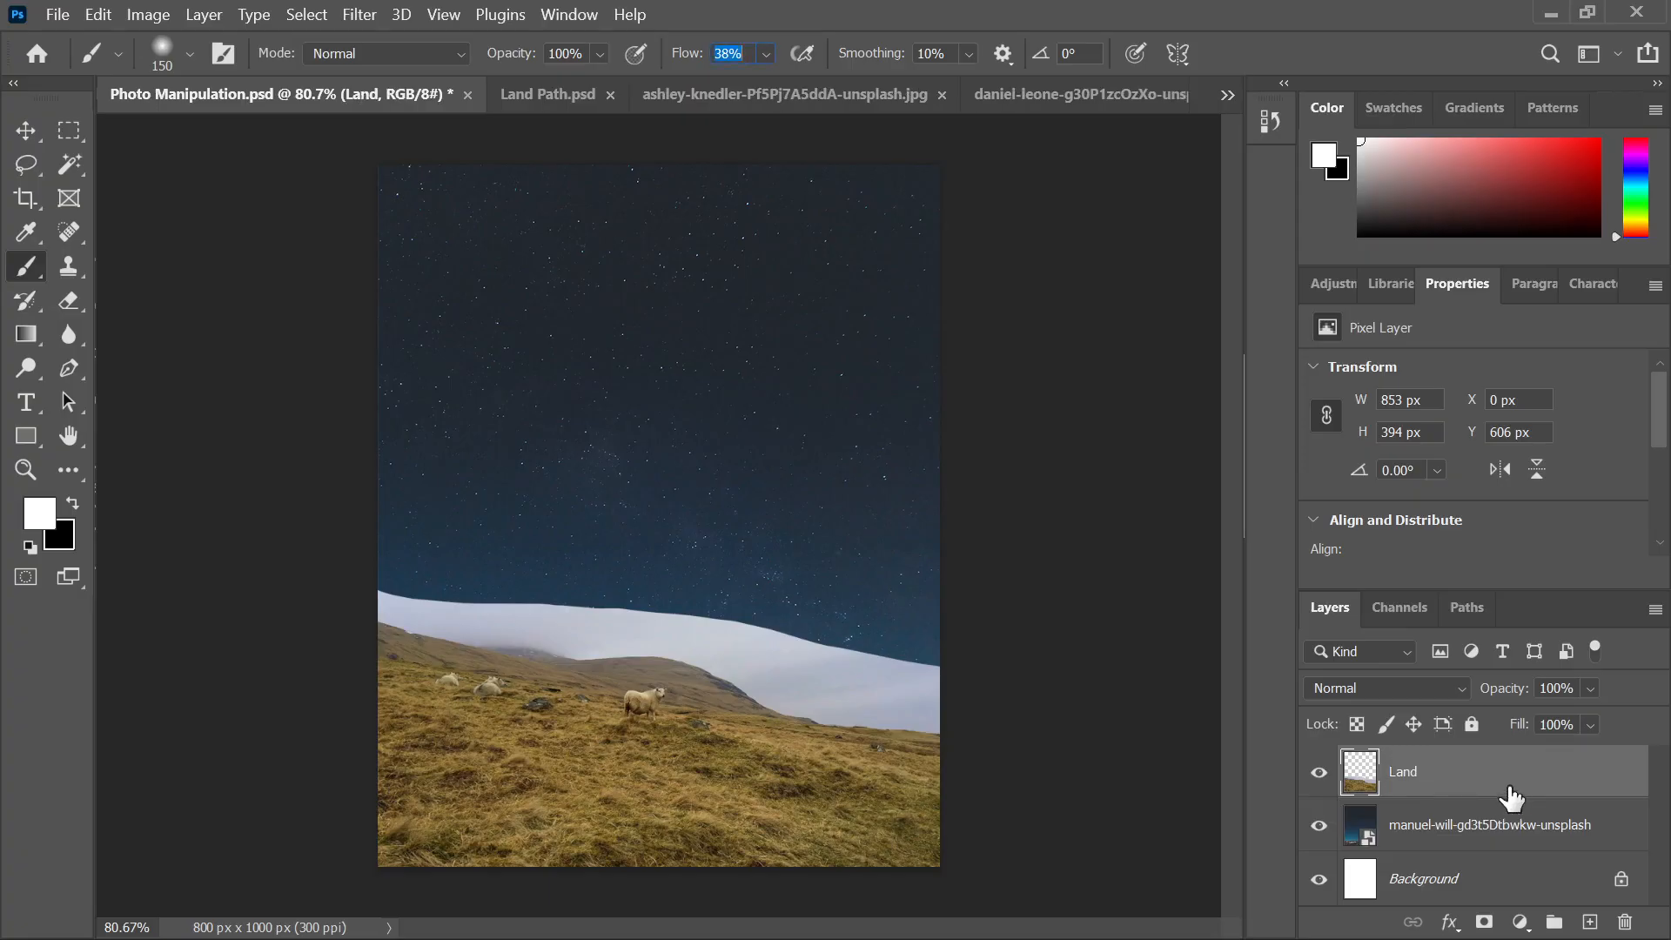
Add a layer mask to Land and brush black along the cloud band's top edge
left_click(1485, 922)
key("x")
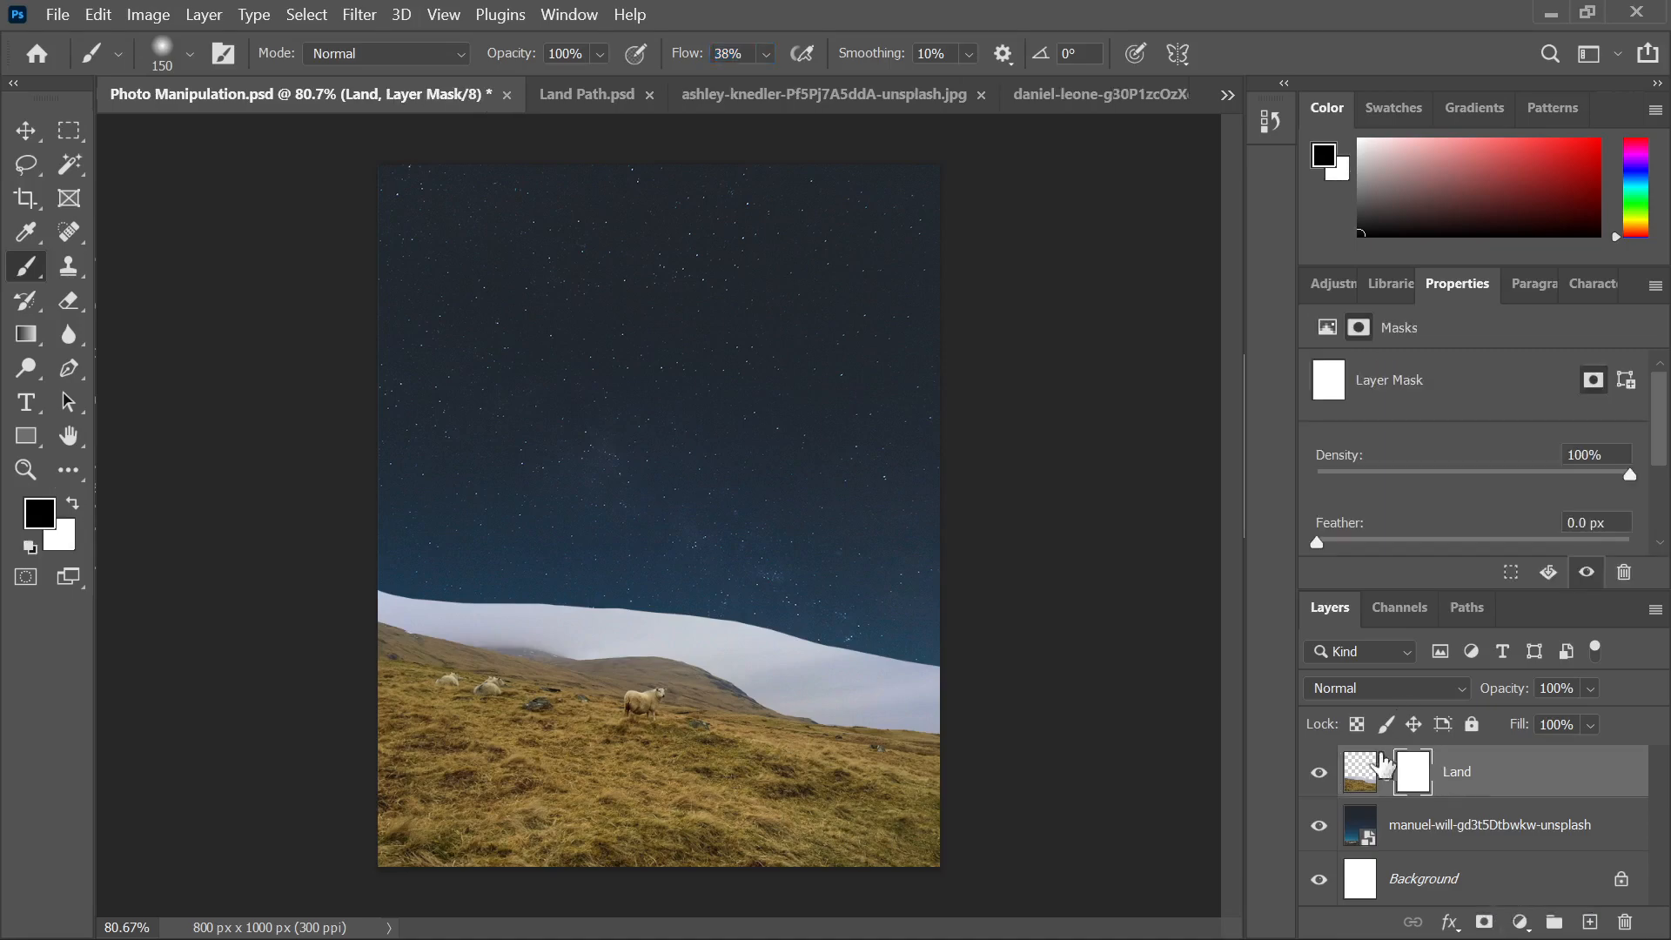
mouse_move(379, 568)
left_mouse_down()
mouse_move(497, 574)
mouse_move(281, 548)
mouse_move(862, 607)
mouse_move(1033, 681)
mouse_move(765, 615)
mouse_move(503, 586)
mouse_move(957, 635)
left_mouse_up()
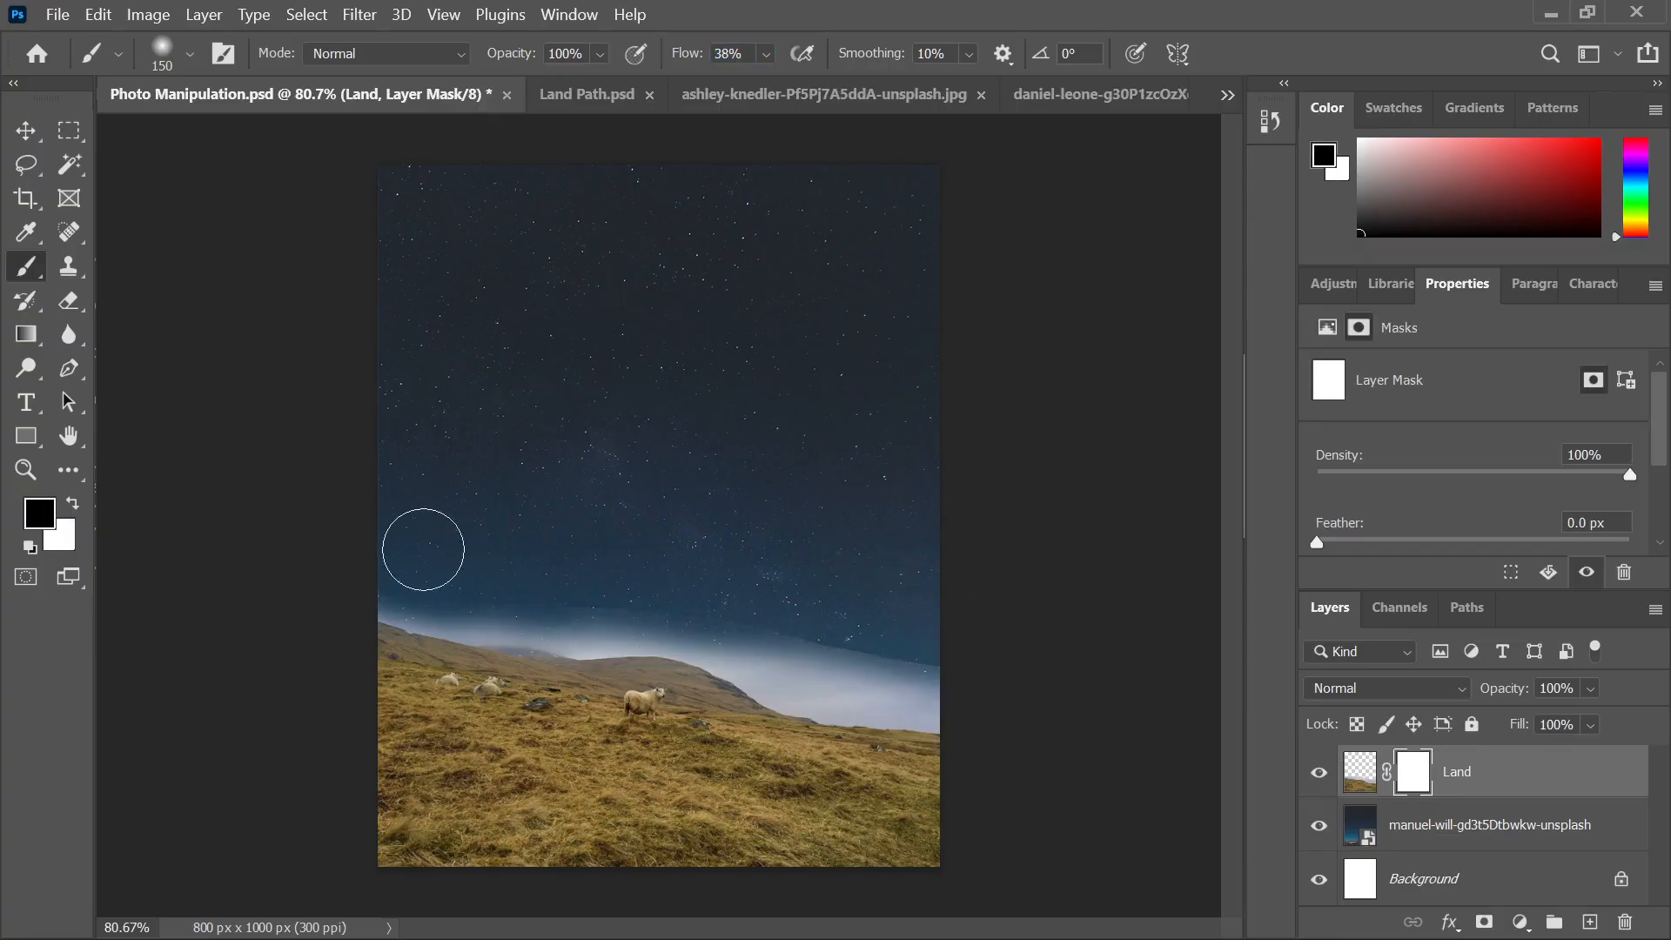
mouse_move(741, 597)
left_mouse_down()
mouse_move(984, 649)
mouse_move(962, 634)
left_mouse_up()
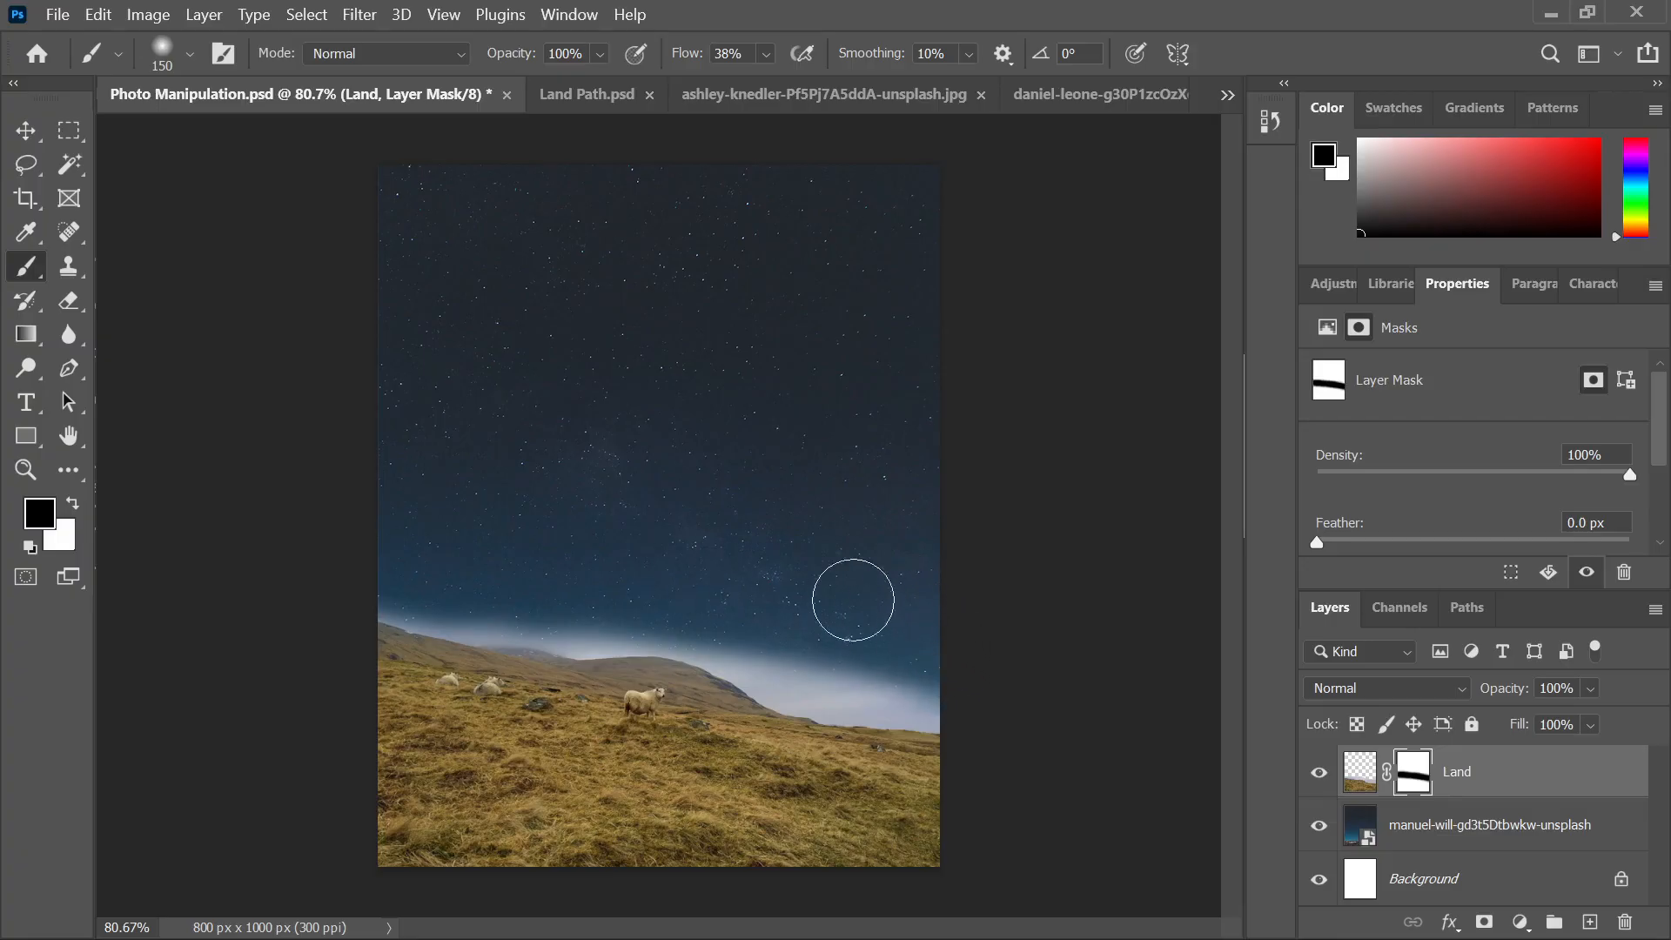
scroll(749, 487, "down", 2)
scroll(748, 487, "down", 1)
scroll(549, 664, "up", 2)
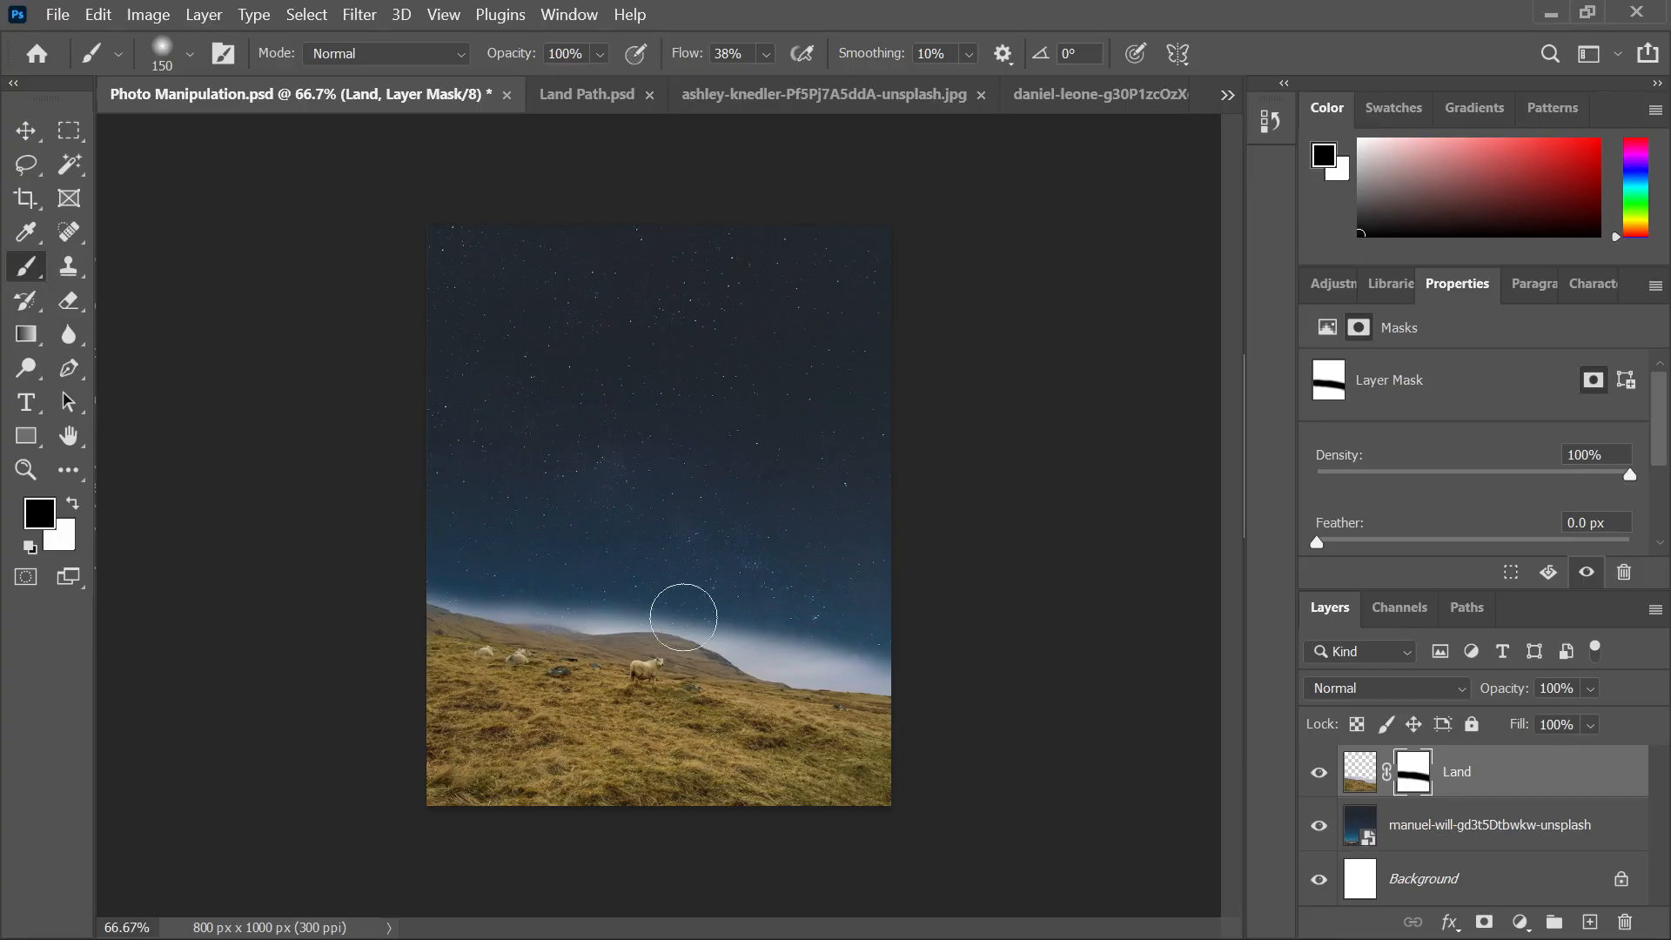
Select and remove the masked Land layer from the composite
left_click(29, 127)
left_click(328, 235)
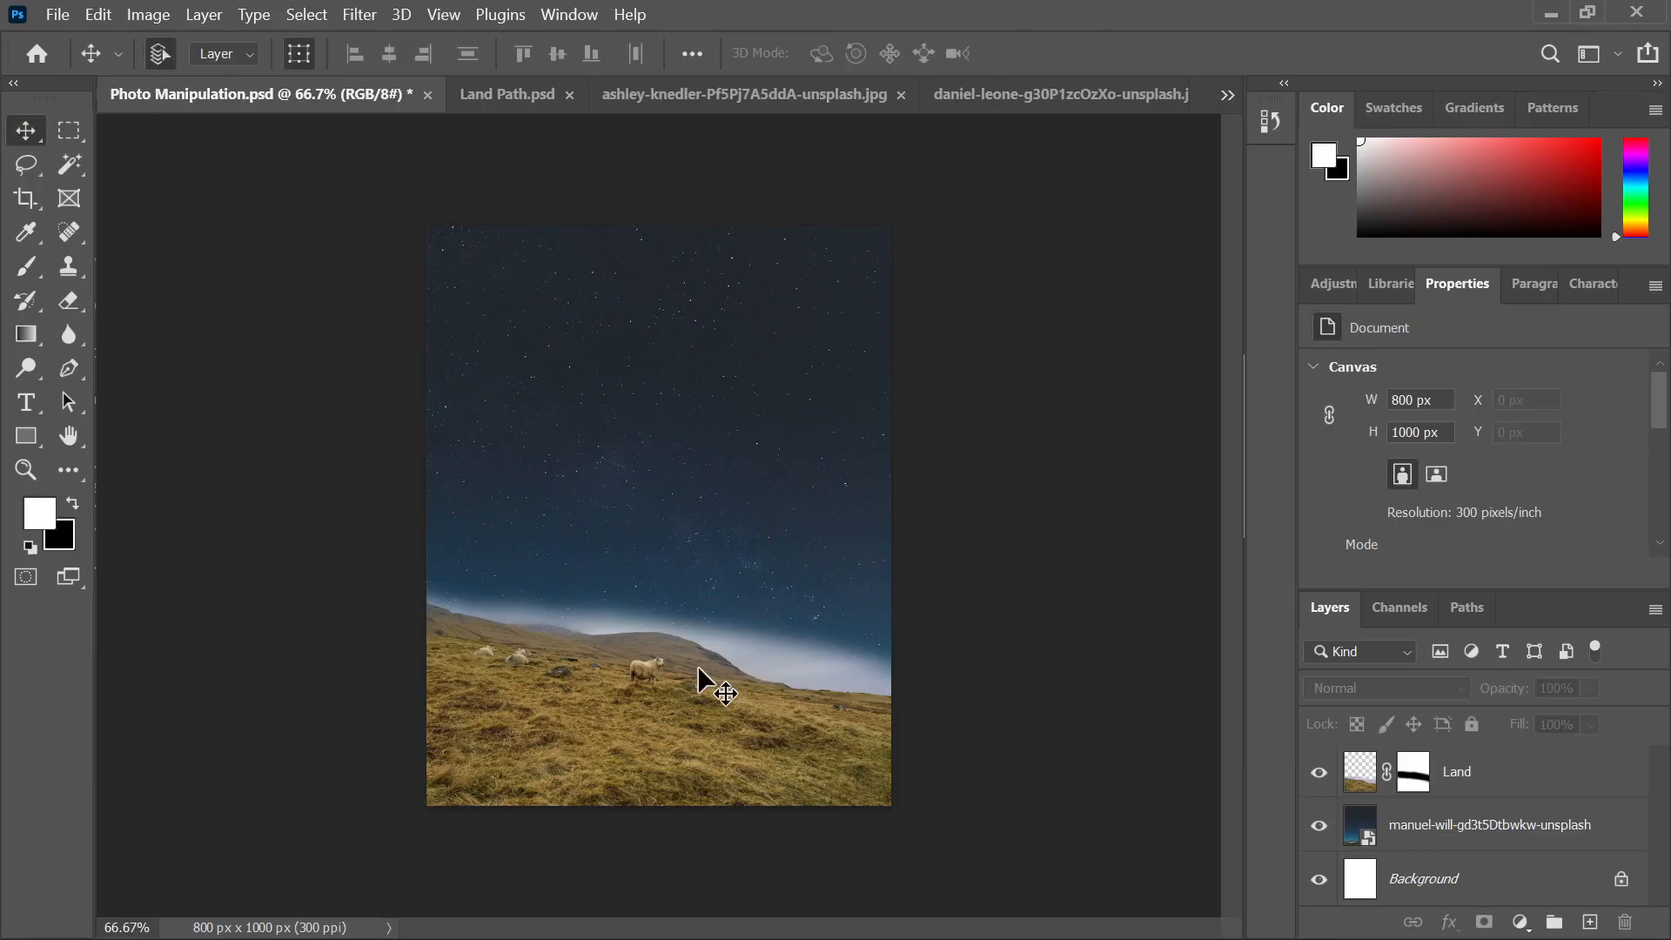
left_click(703, 701)
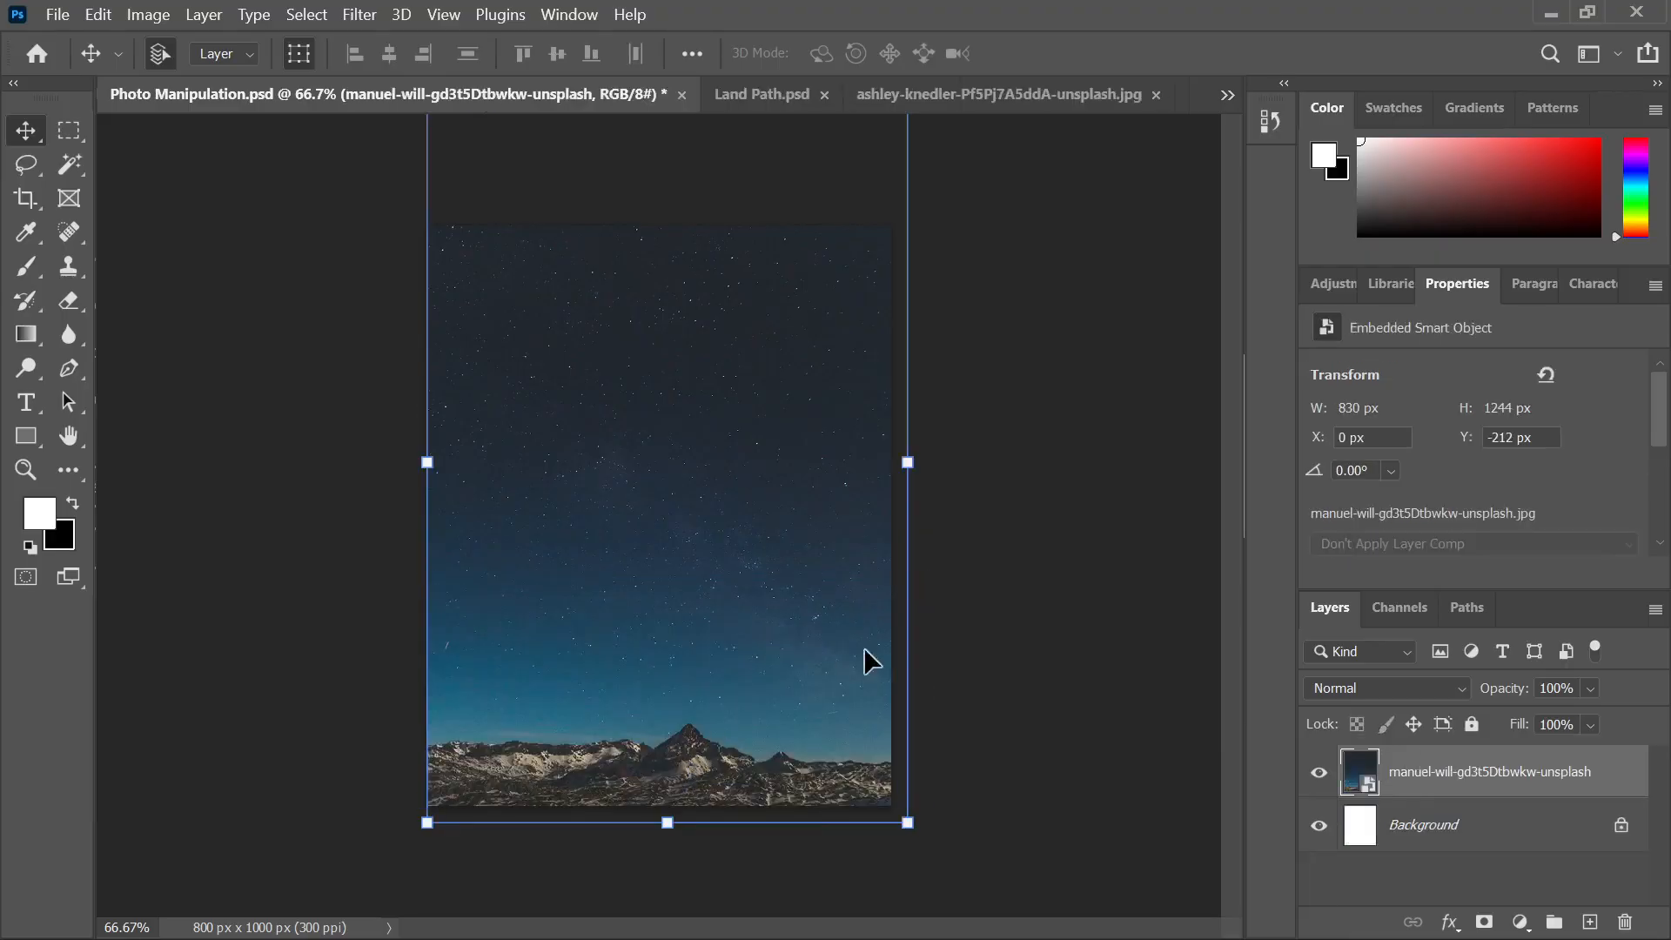
left_click(1069, 573)
Drag the andrei-korostyliov hillside photo from File Explorer onto the canvas and move it down
left_click(822, 910)
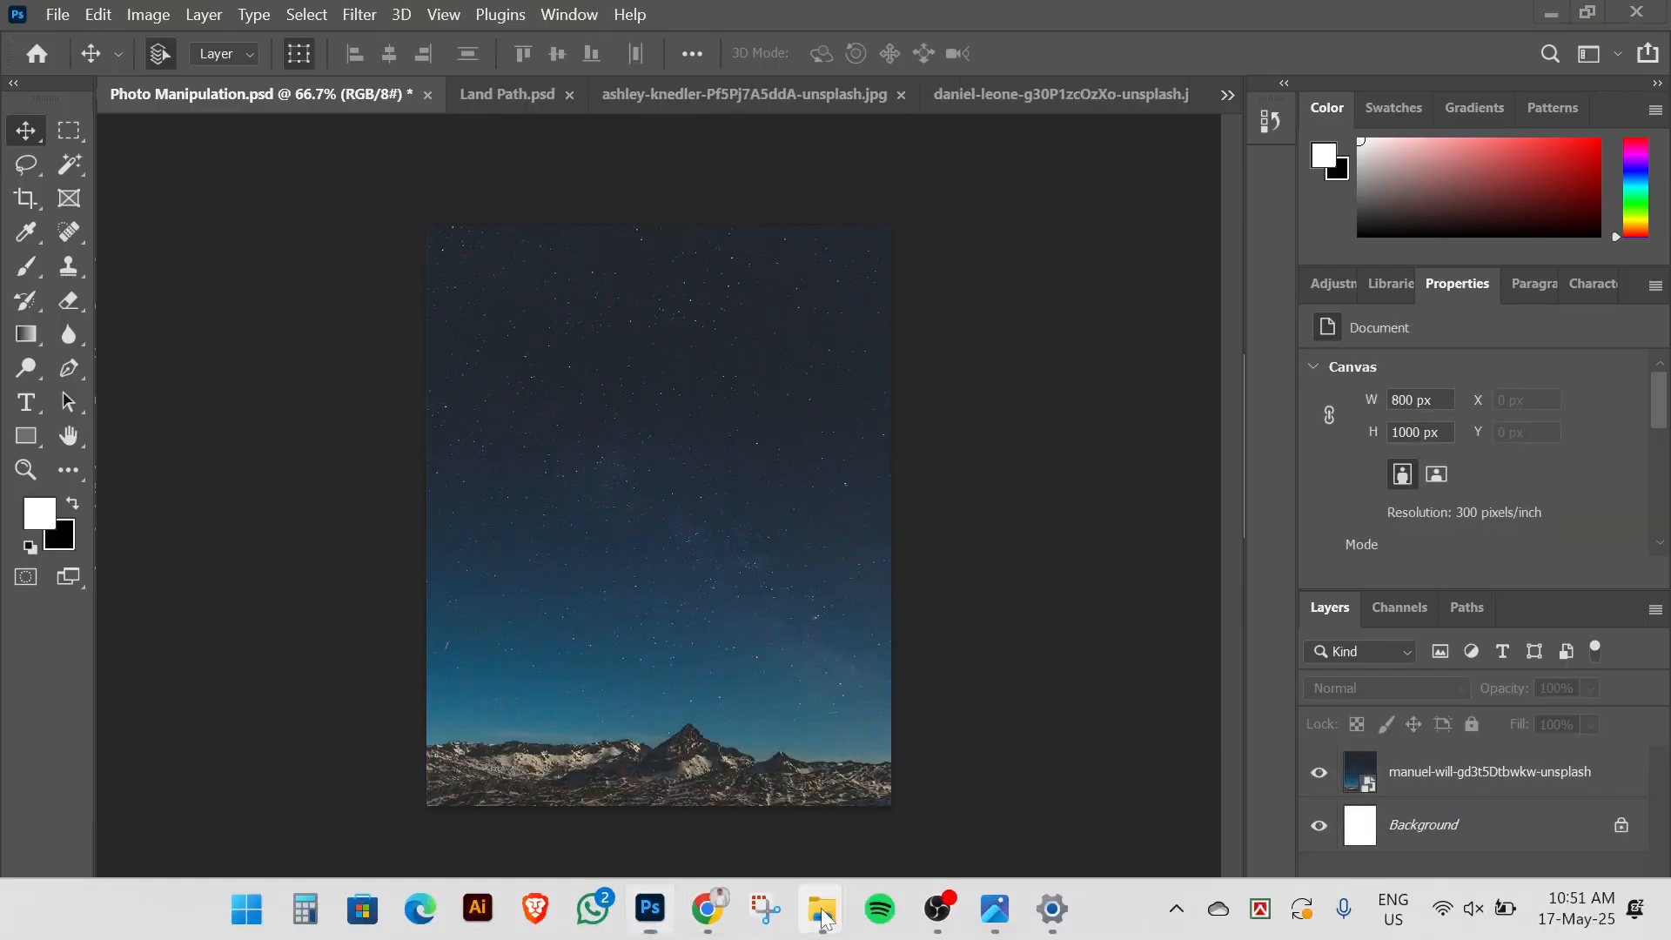
left_click(771, 798)
left_click_drag(588, 279, 610, 646)
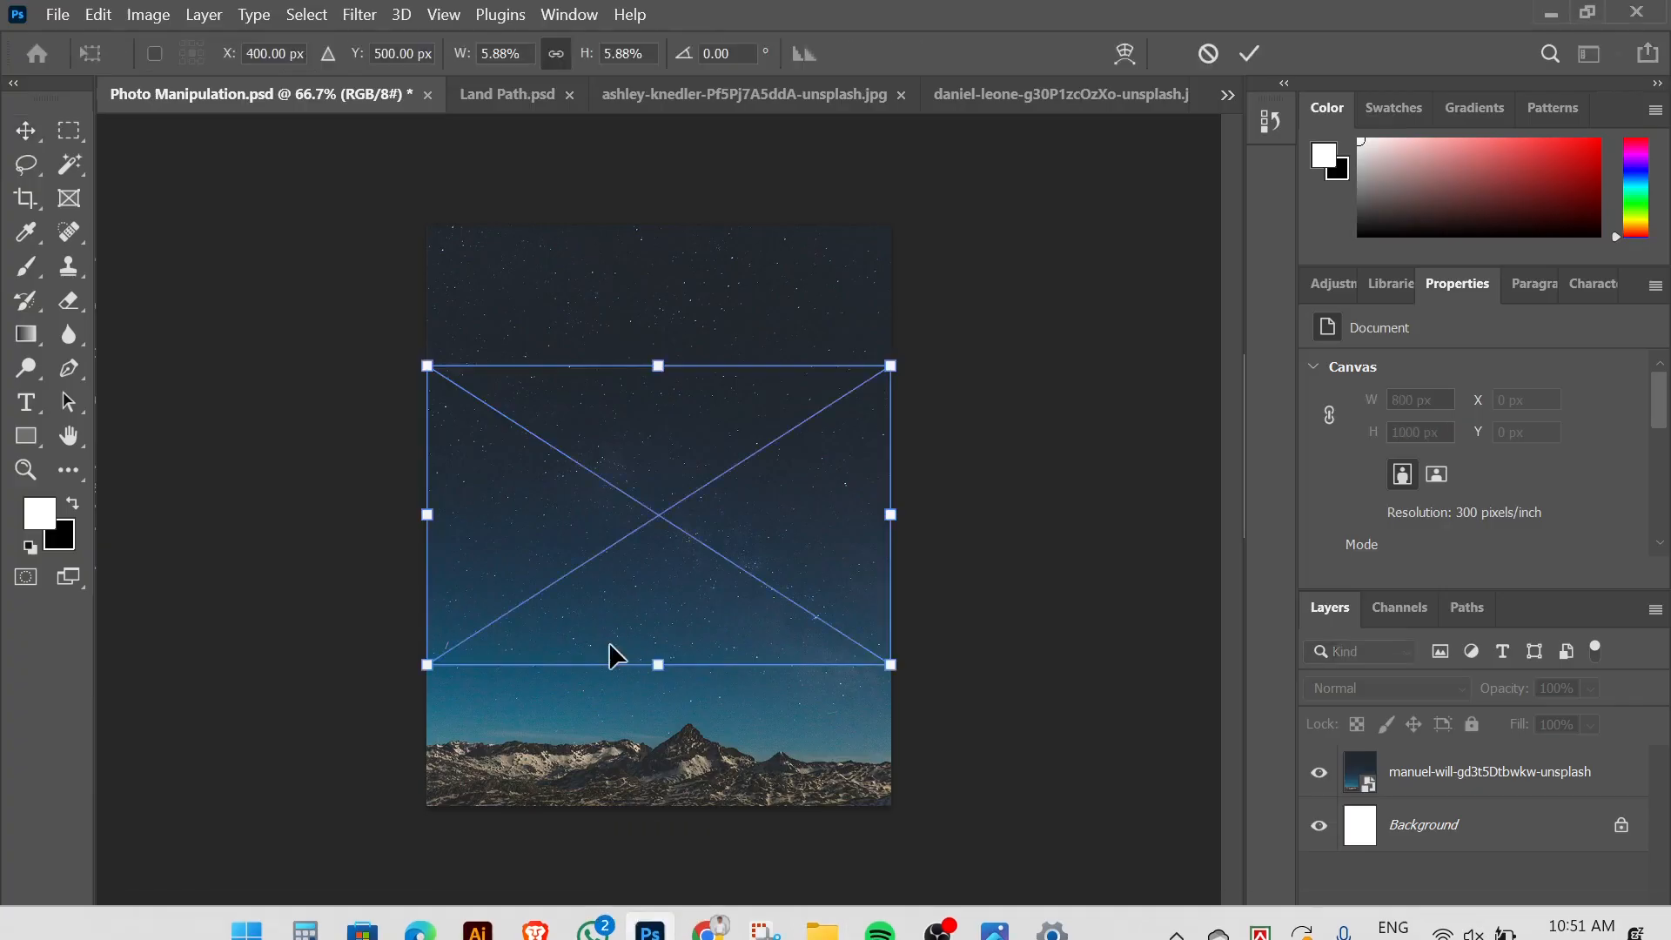
left_click_drag(637, 577, 634, 710)
Commit the hillside photo's placement and name its layer Land
left_click(1249, 53)
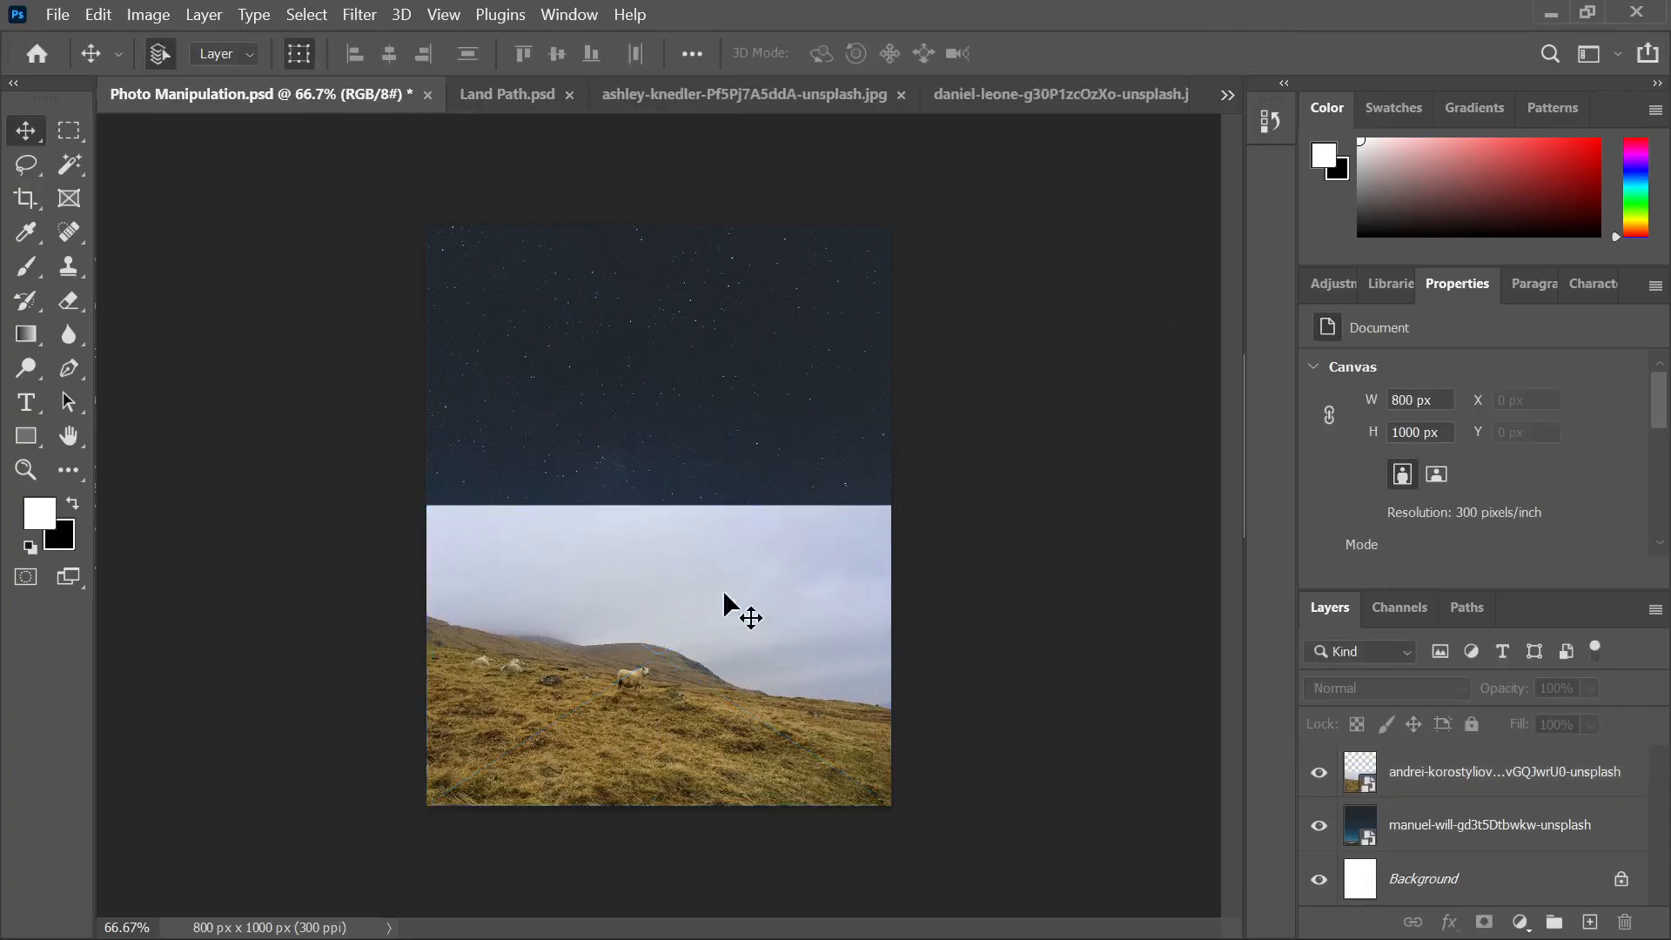
scroll(590, 705, "up", 2)
scroll(590, 705, "down", 2)
left_click(661, 645)
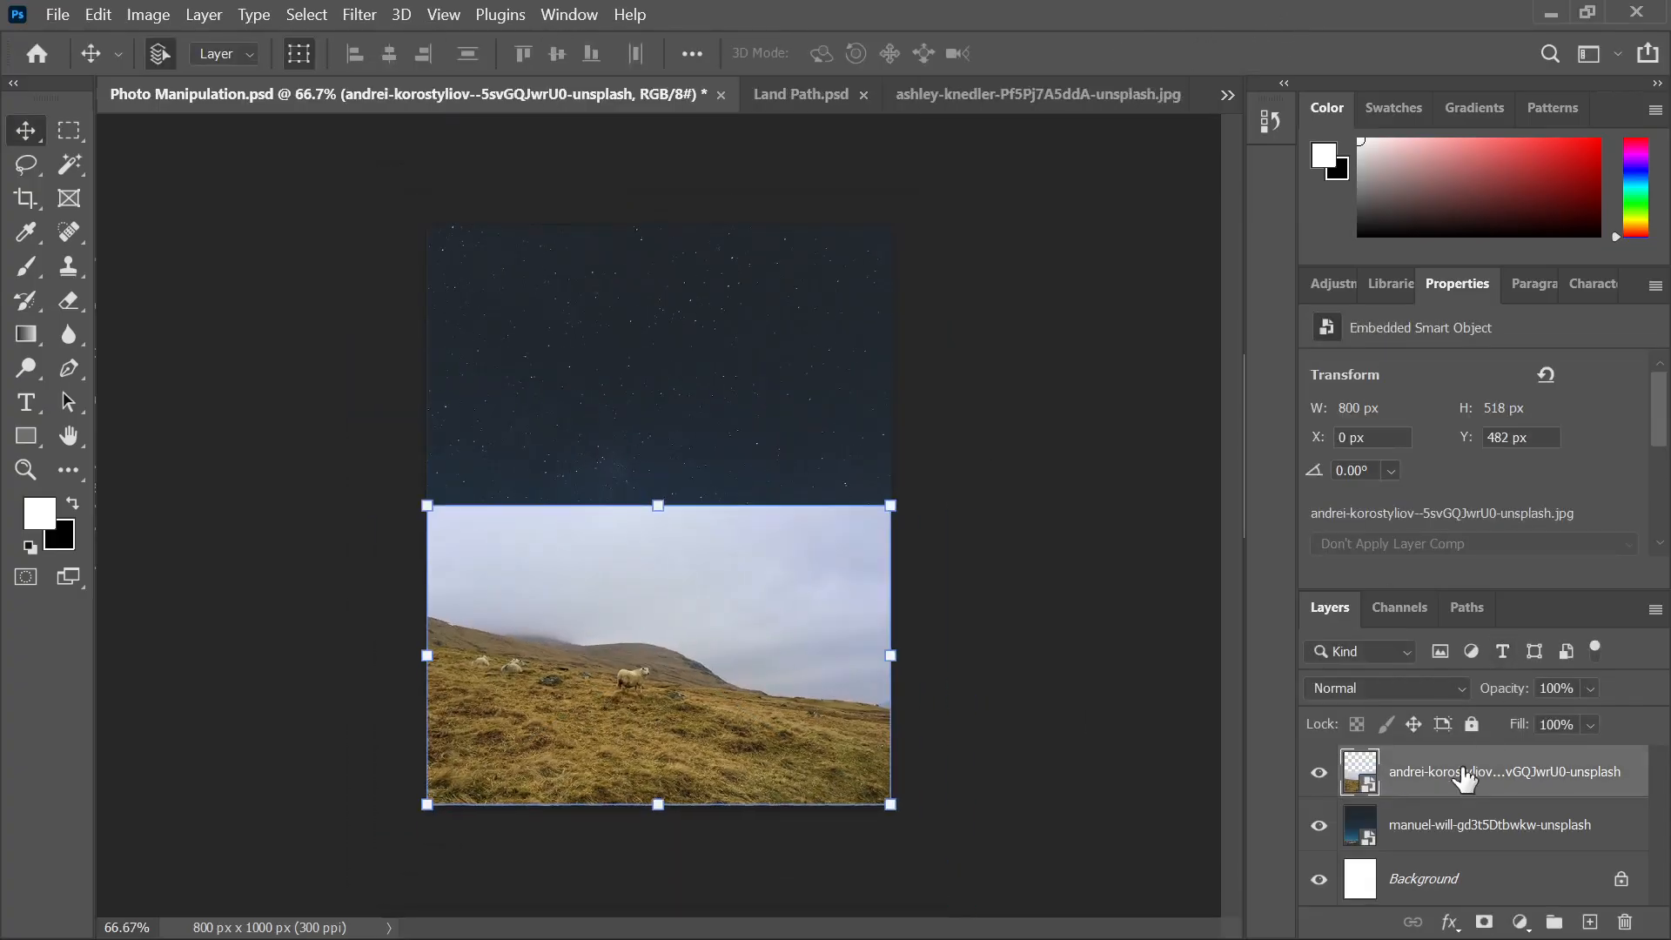
double_click(1515, 783)
type("L")
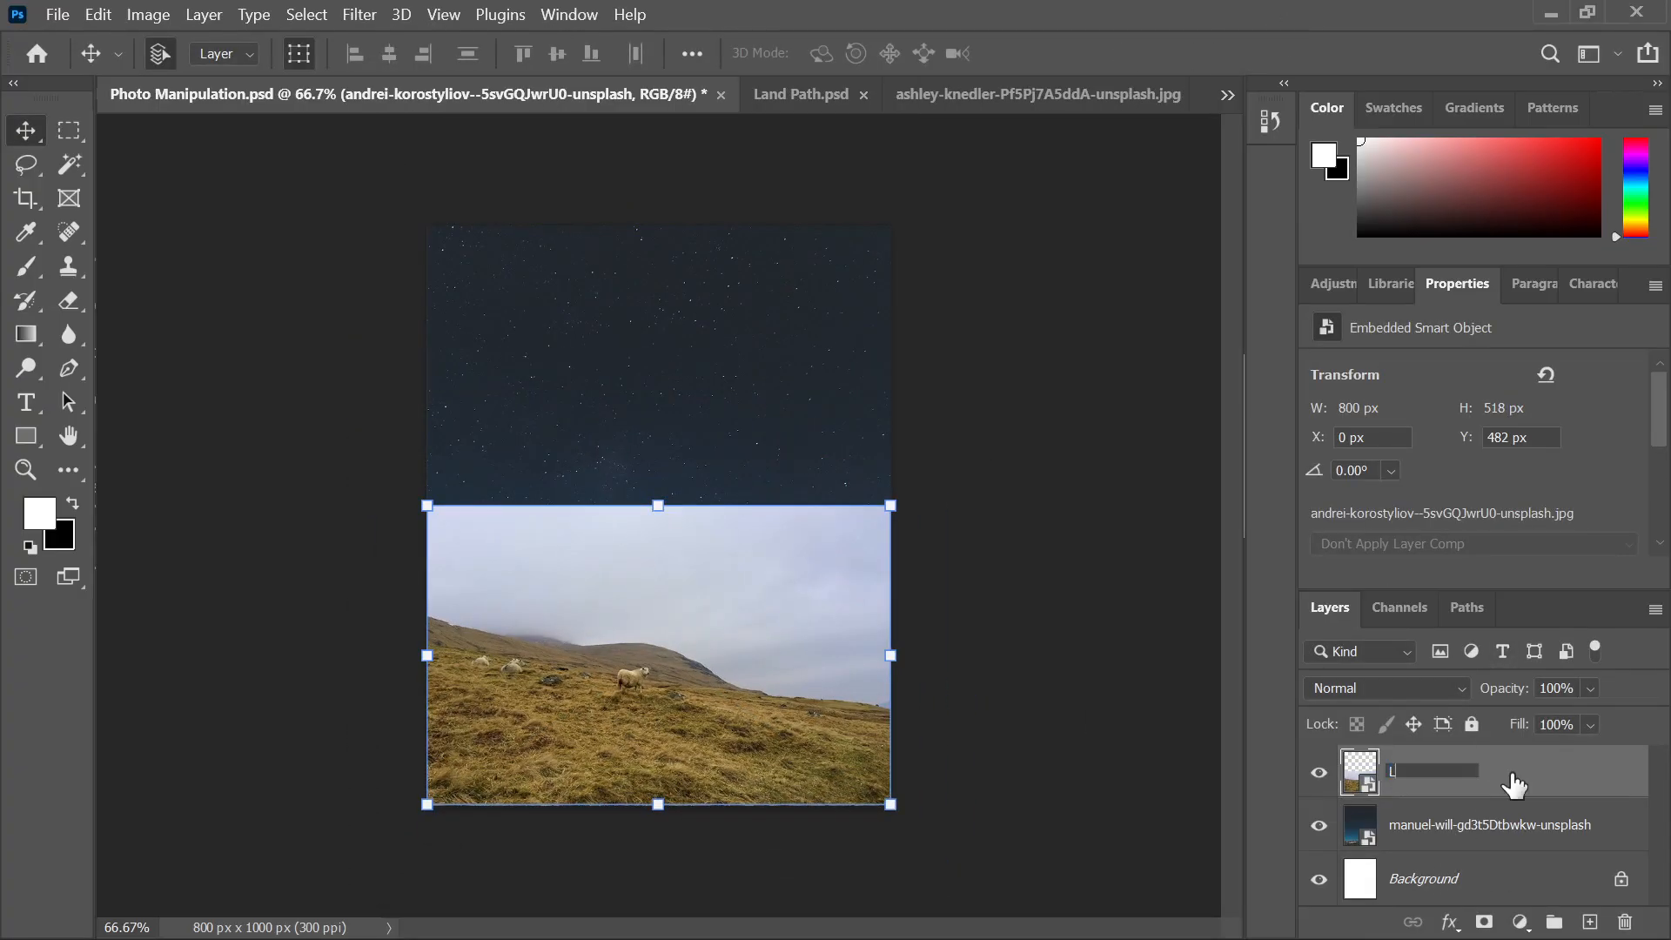
type("and")
key("Return")
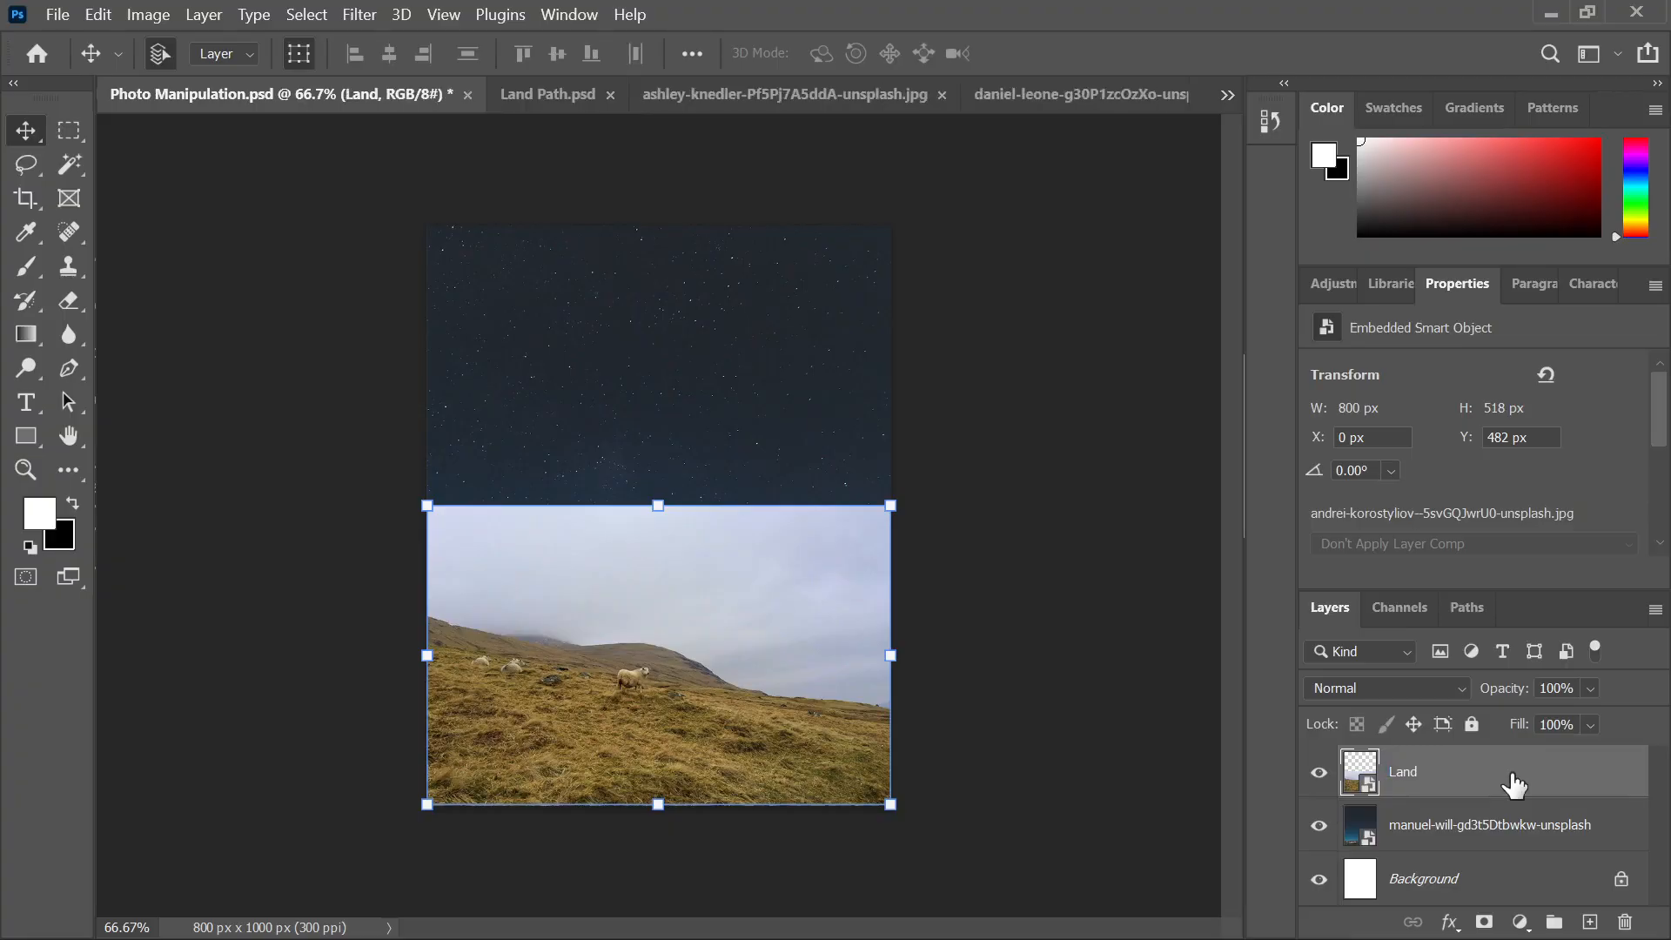
Mask Land and blend its grey sky into the night with a 400 px brush
left_click(1484, 922)
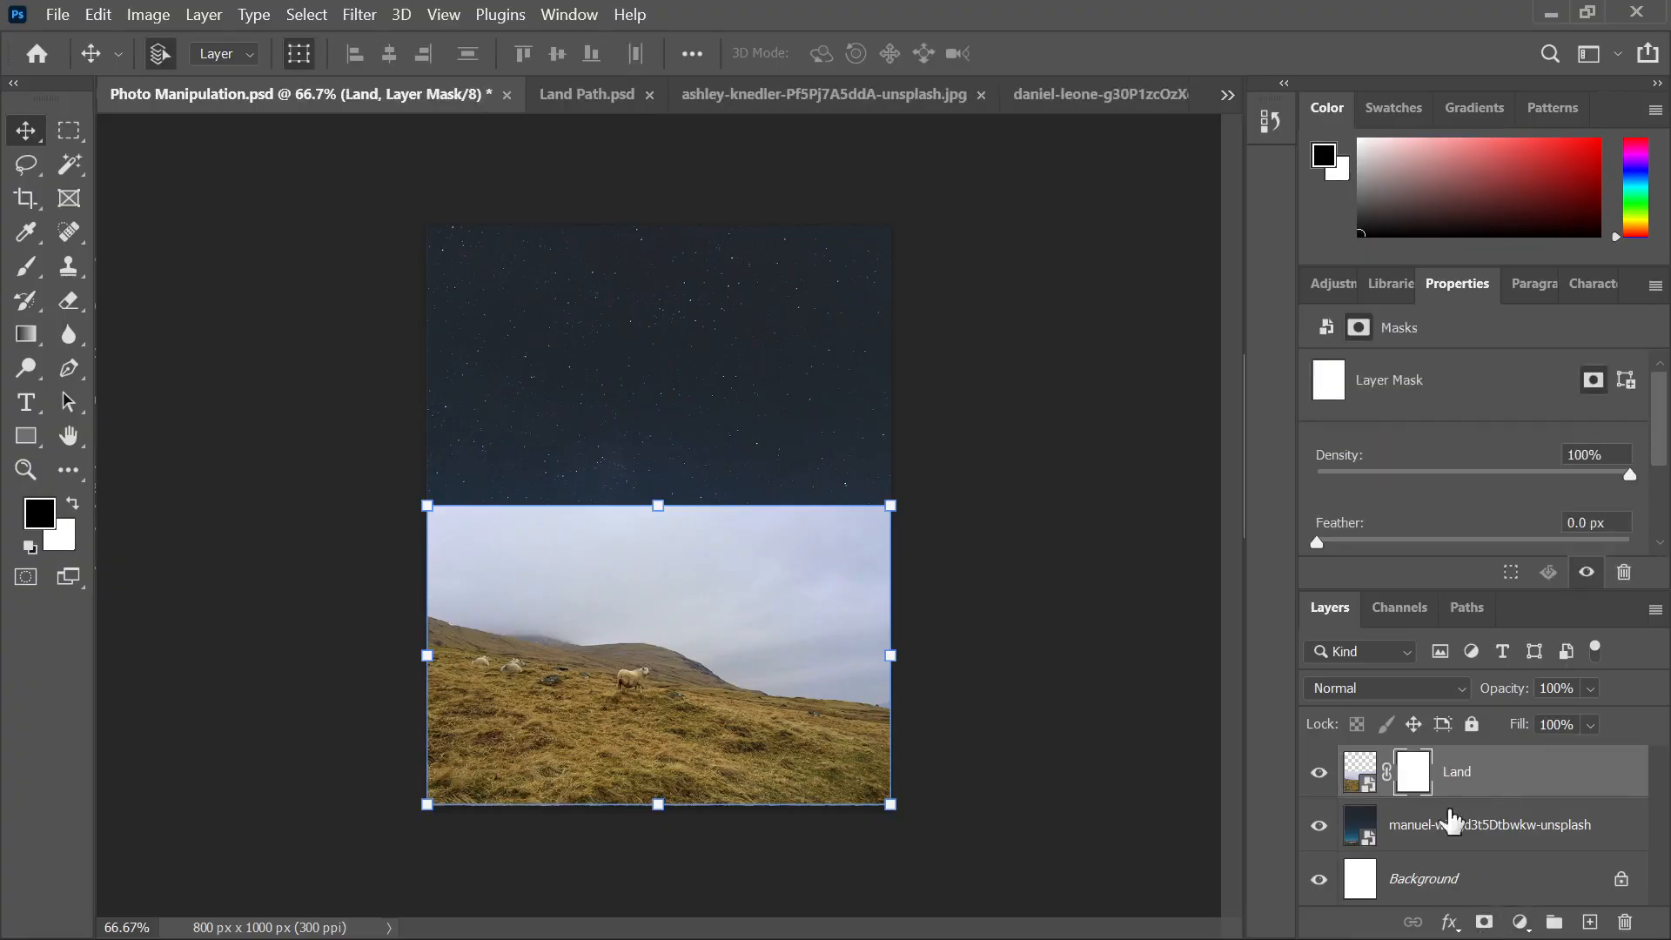
left_click(26, 267)
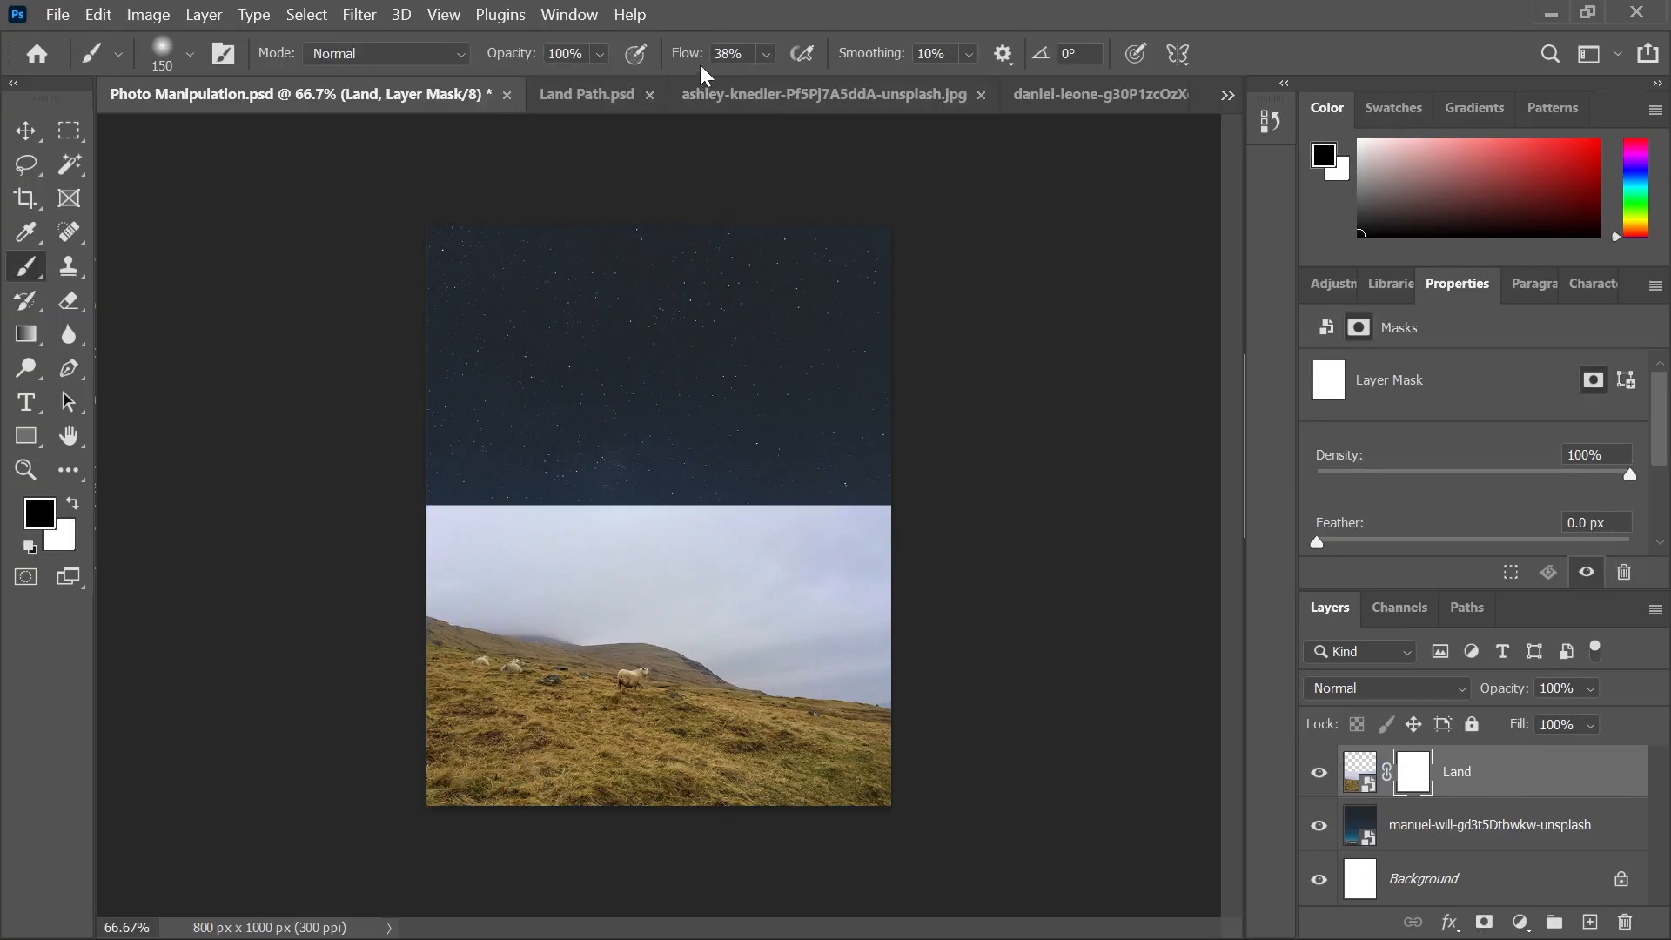
key("bracketright")
key("bracketright")
key("bracketright")
key("bracketright")
key("bracketright")
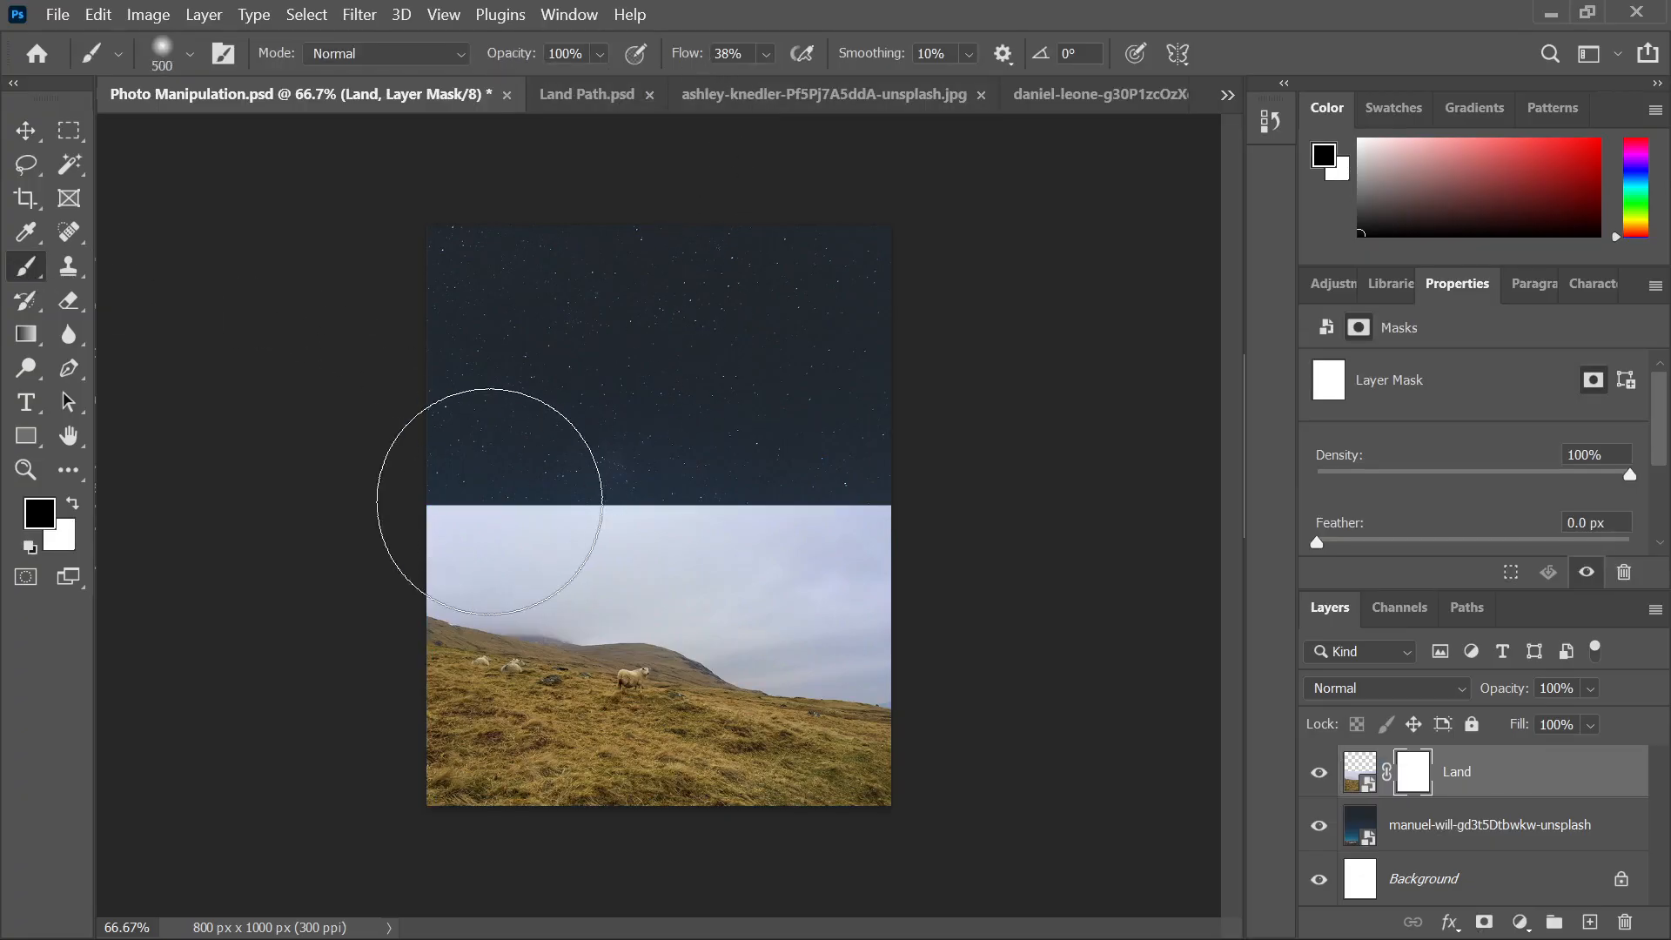
mouse_move(490, 458)
left_mouse_down()
mouse_move(751, 471)
mouse_move(440, 437)
mouse_move(509, 456)
mouse_move(449, 451)
mouse_move(979, 493)
mouse_move(802, 493)
mouse_move(1054, 504)
mouse_move(394, 431)
mouse_move(739, 477)
mouse_move(536, 460)
mouse_move(555, 453)
mouse_move(540, 476)
mouse_move(440, 475)
mouse_move(444, 455)
mouse_move(532, 457)
mouse_move(459, 471)
mouse_move(626, 505)
mouse_move(584, 505)
mouse_move(1043, 563)
mouse_move(388, 461)
mouse_move(1056, 542)
mouse_move(1108, 564)
mouse_move(567, 441)
mouse_move(474, 444)
left_mouse_up()
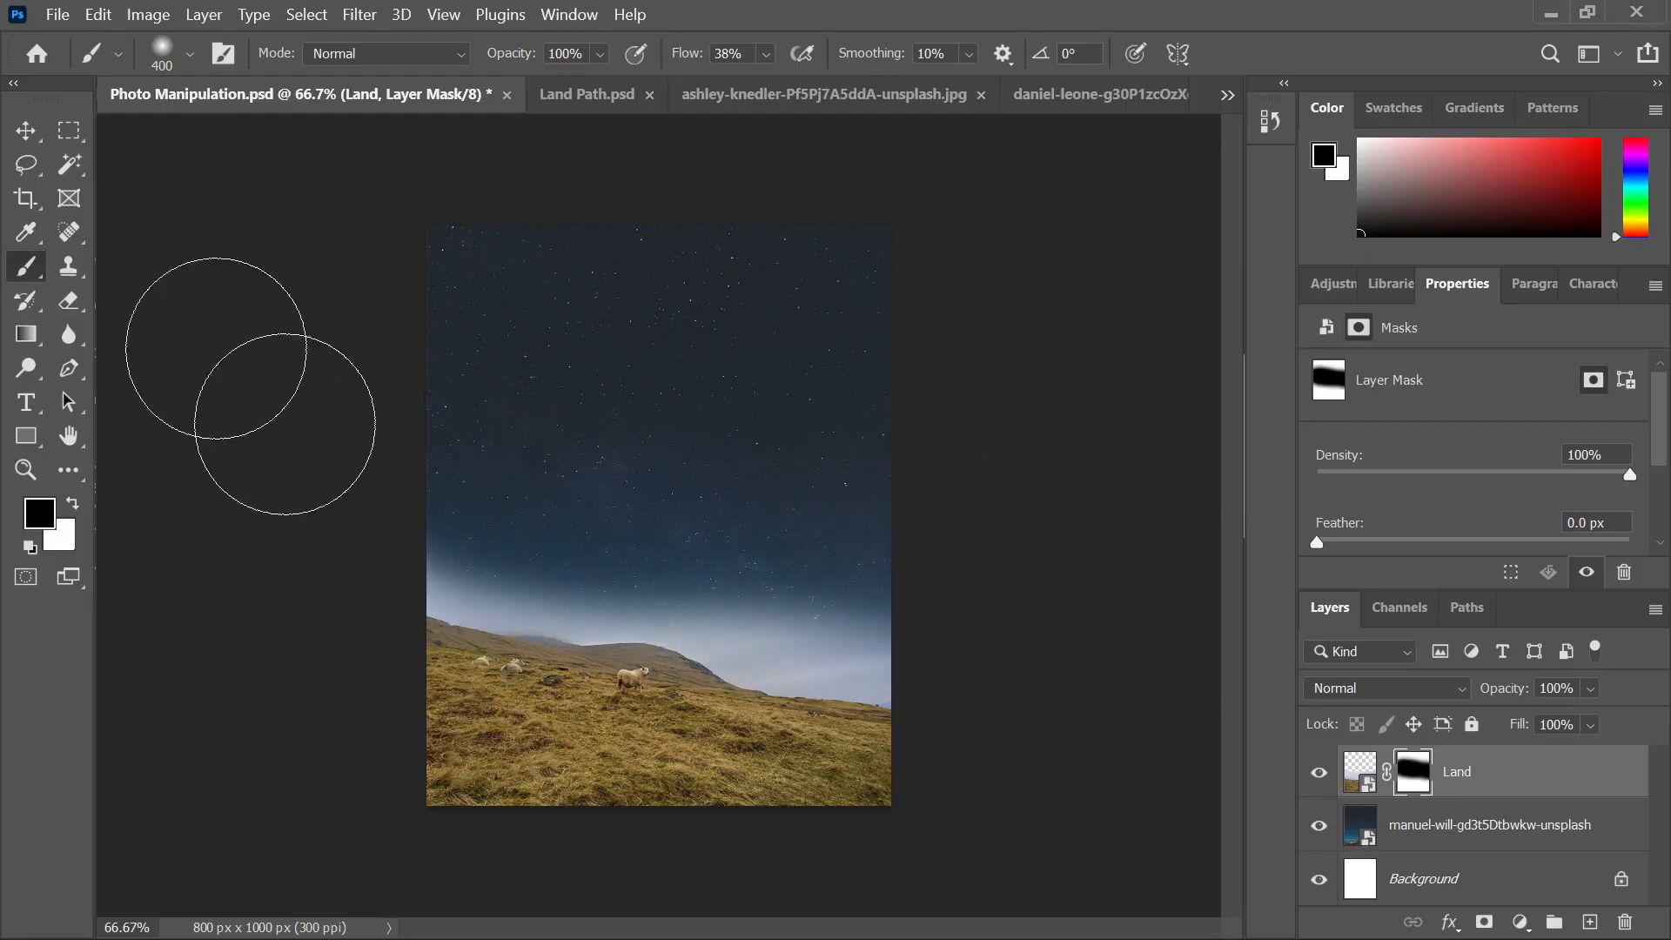
Drag the daniel-leone mountain photo from File Explorer into the composite
mouse_move(816, 933)
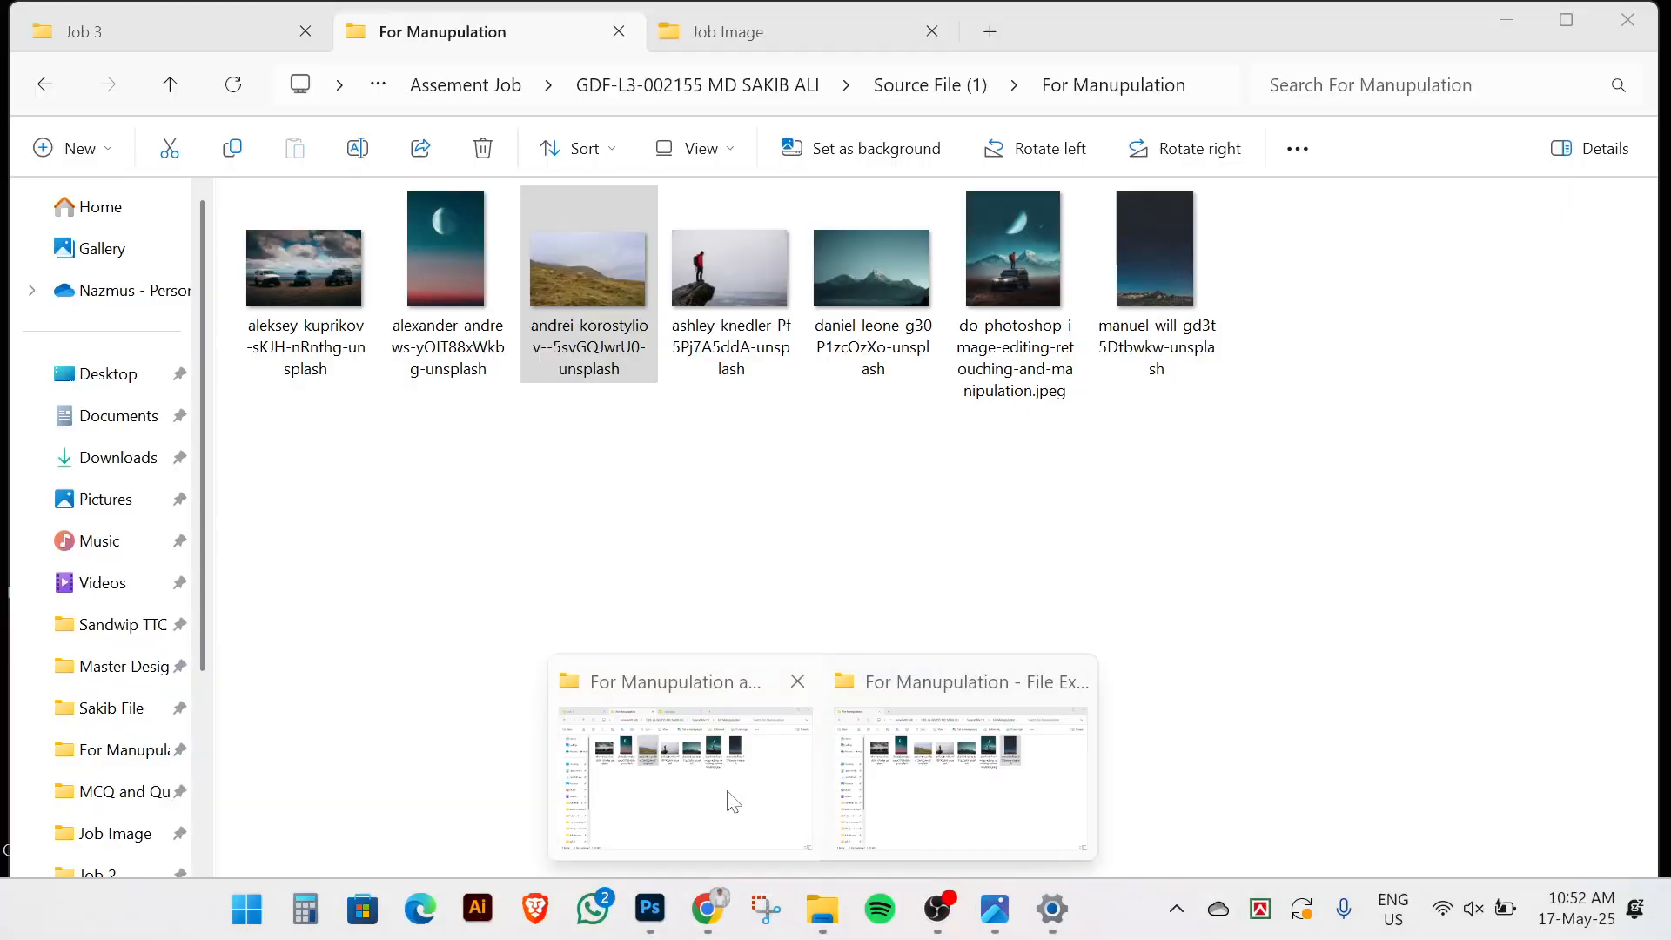
left_click(728, 794)
left_click_drag(870, 269, 677, 672)
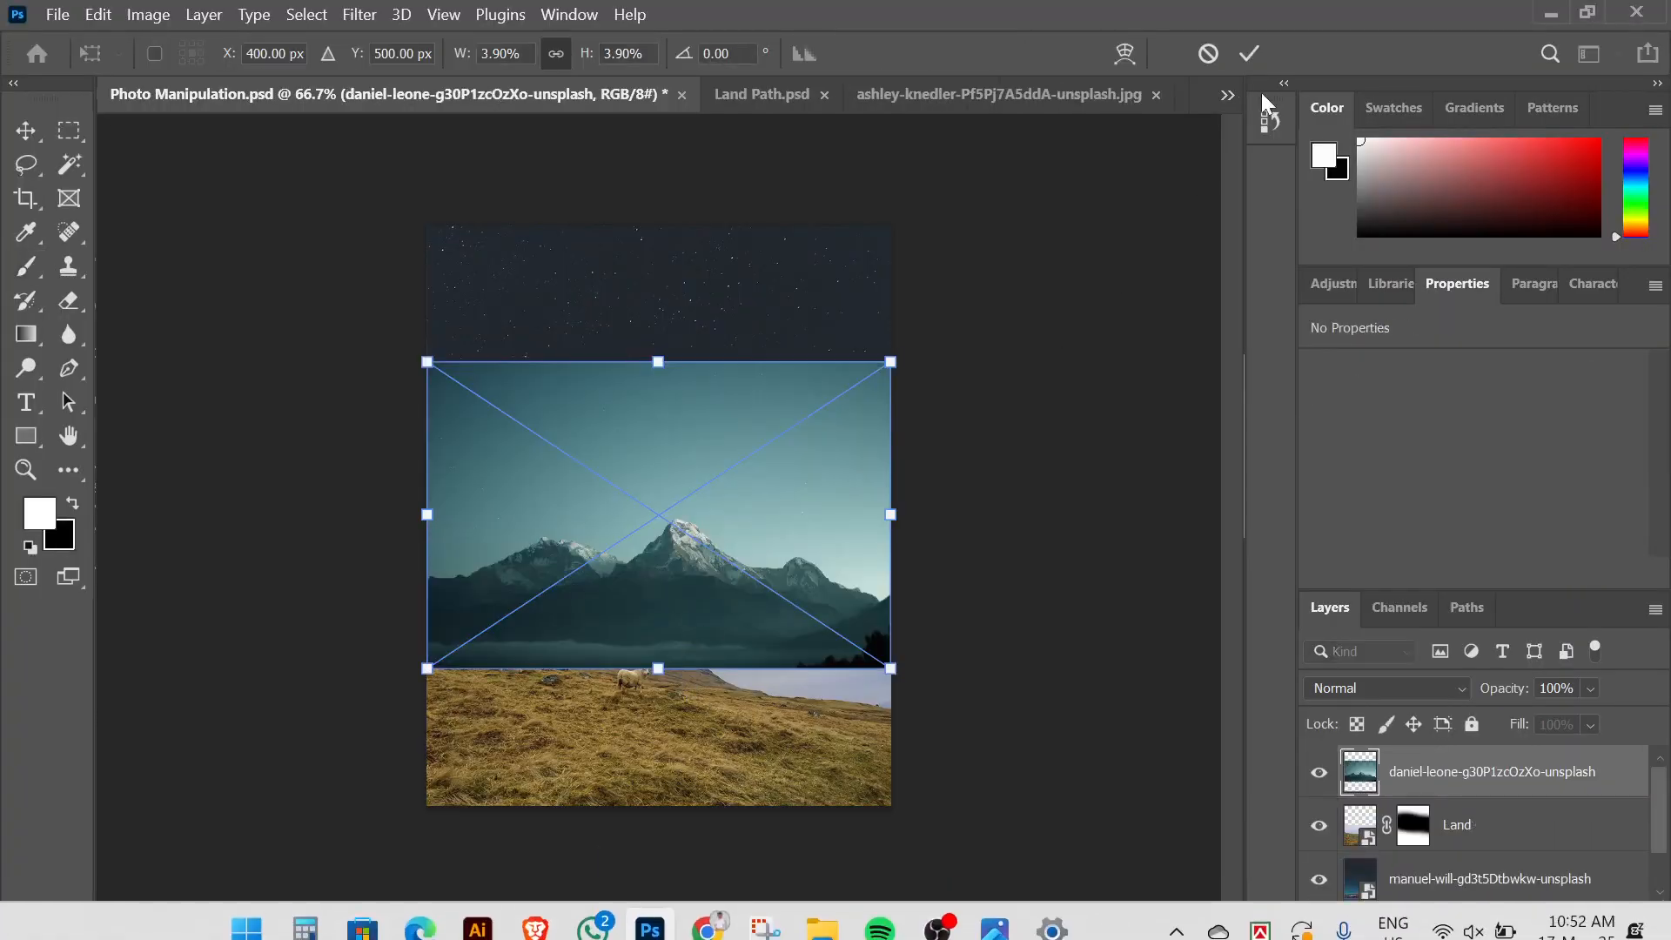
Commit the mountain photo's placement, declining to rasterize the smart object
left_click(1250, 54)
key("b")
left_click(1088, 275)
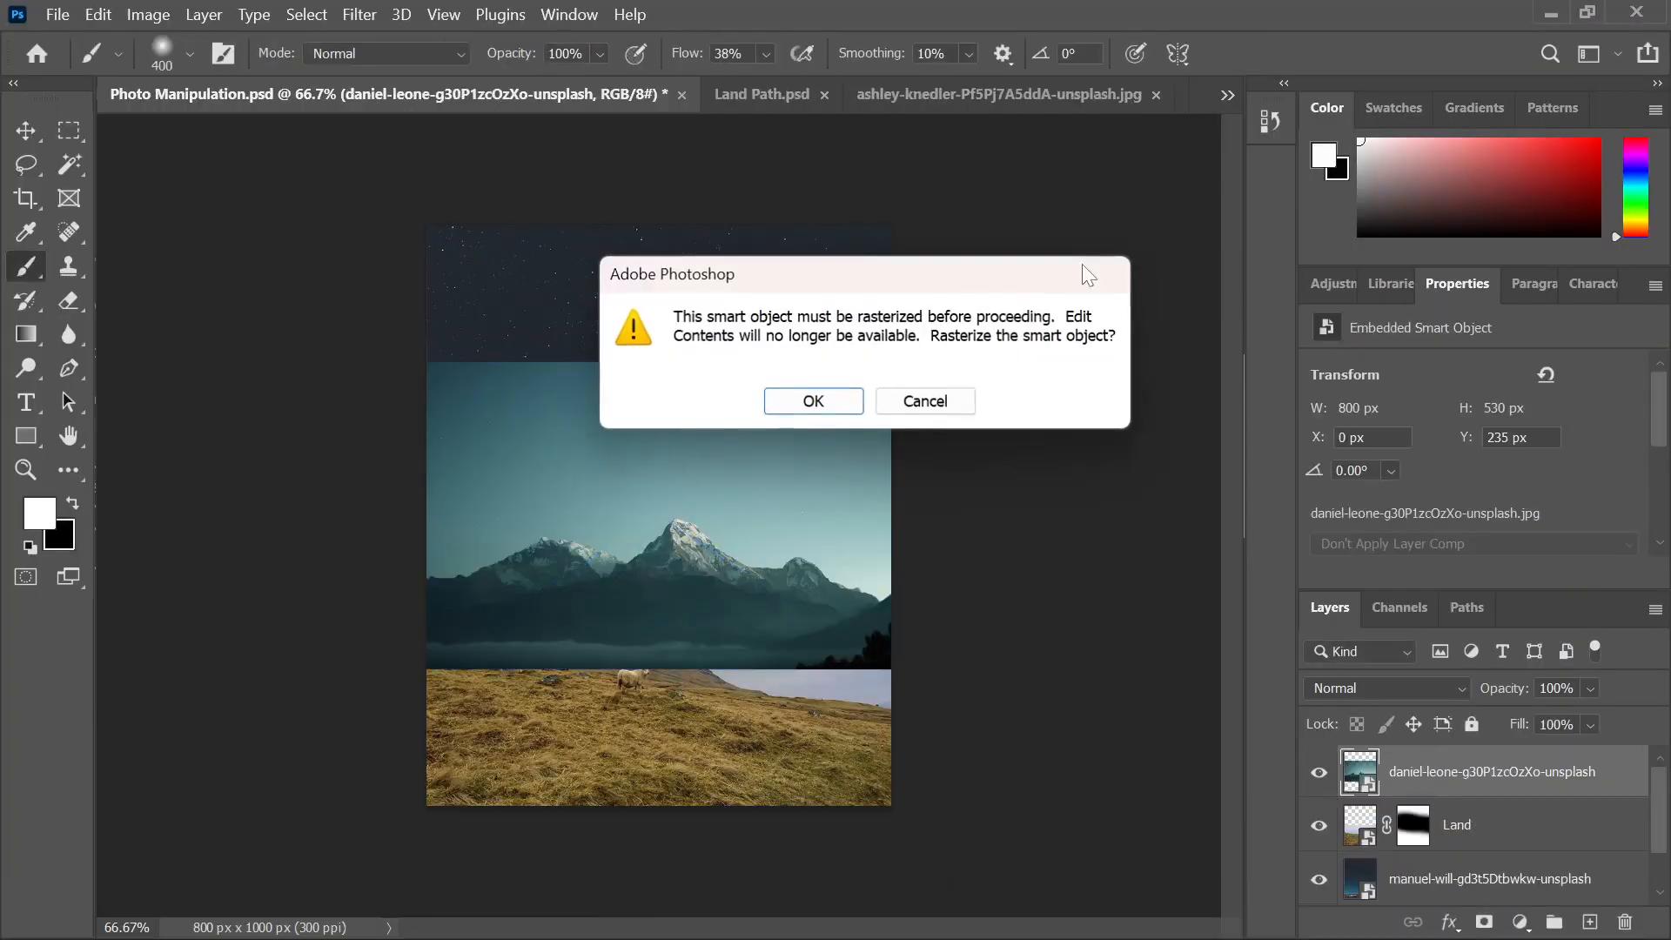
left_click(892, 402)
Rename the mountain layer Mount and glance at the jeep-and-moon reference
double_click(1466, 774)
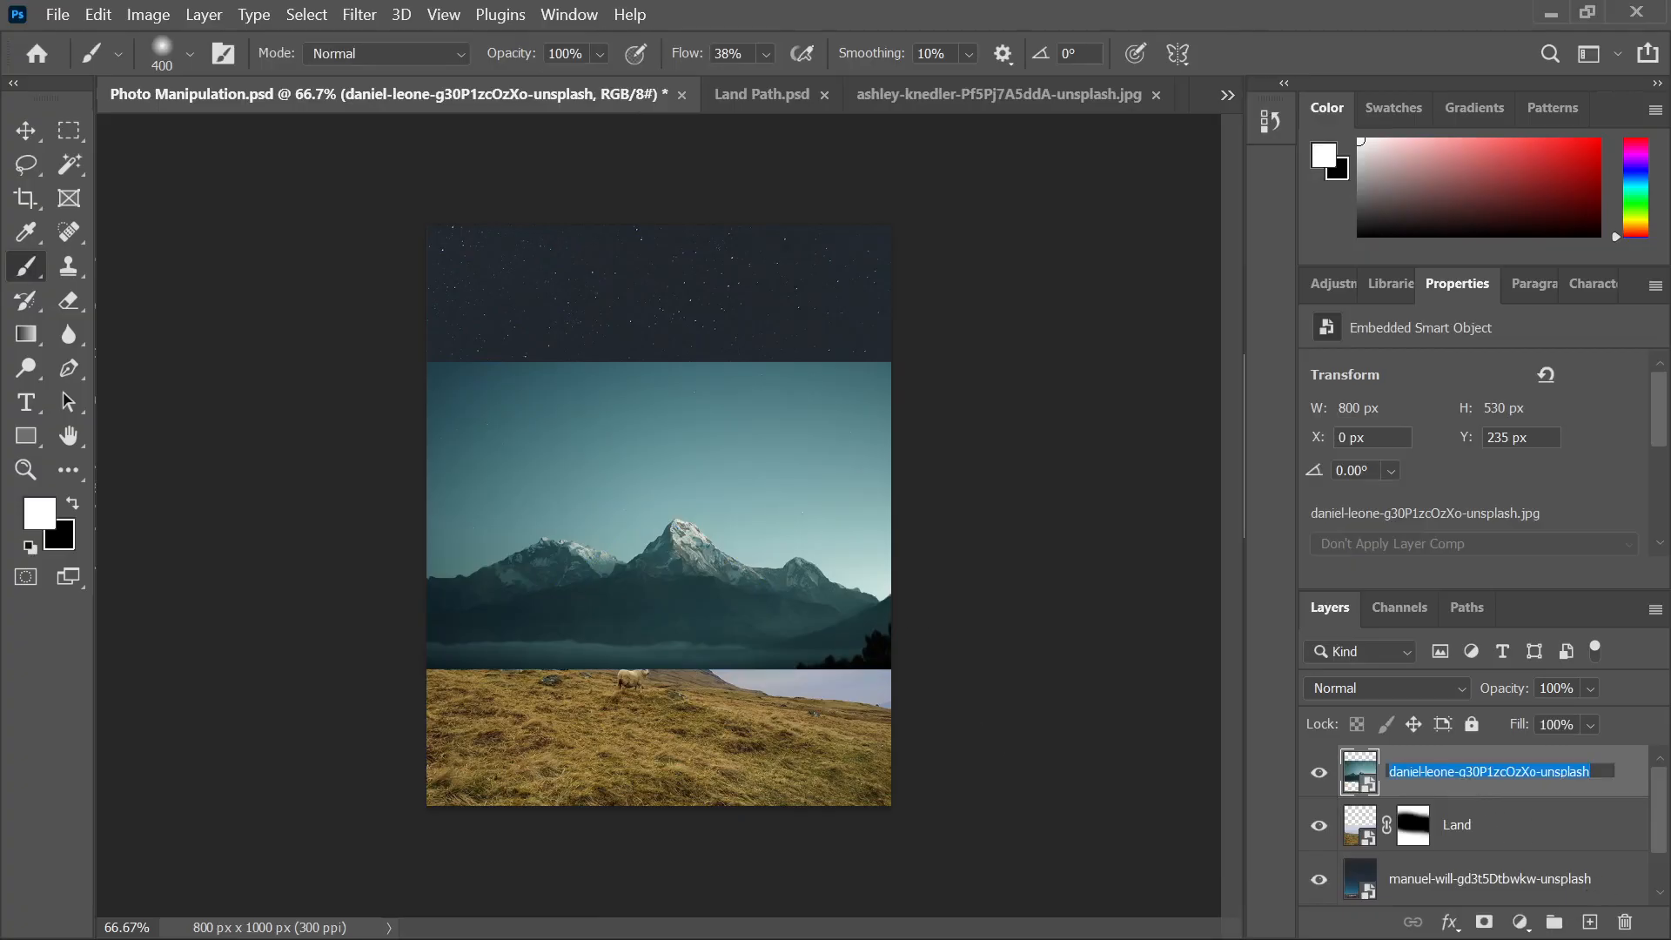
type("Mount")
key("Return")
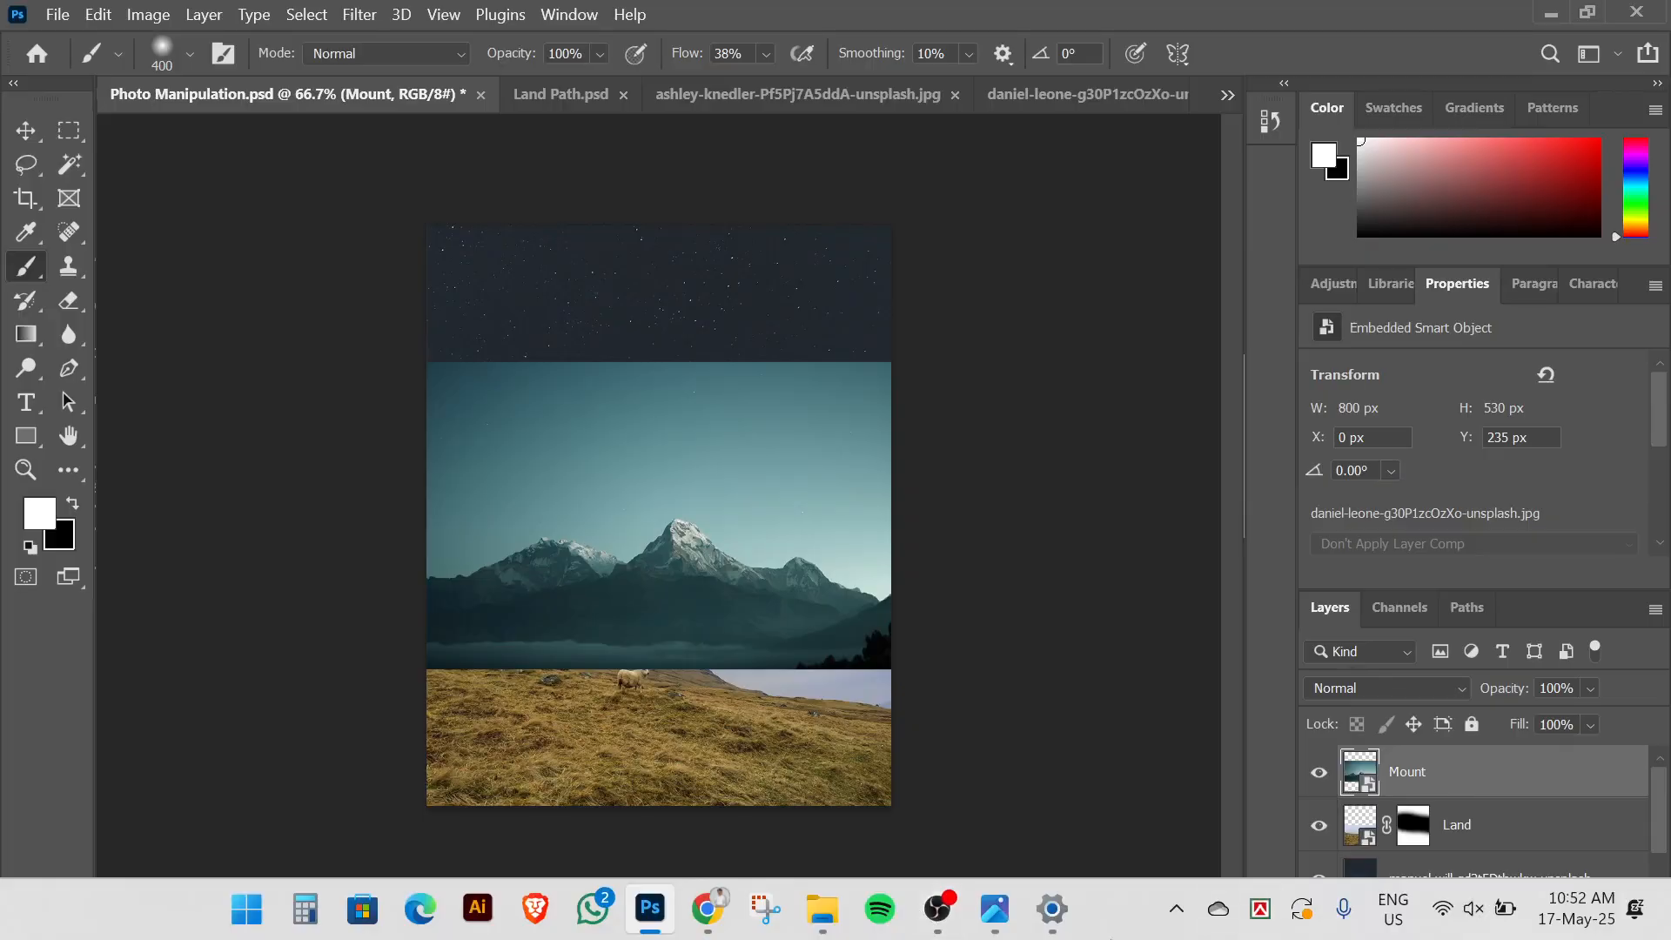
left_click(997, 908)
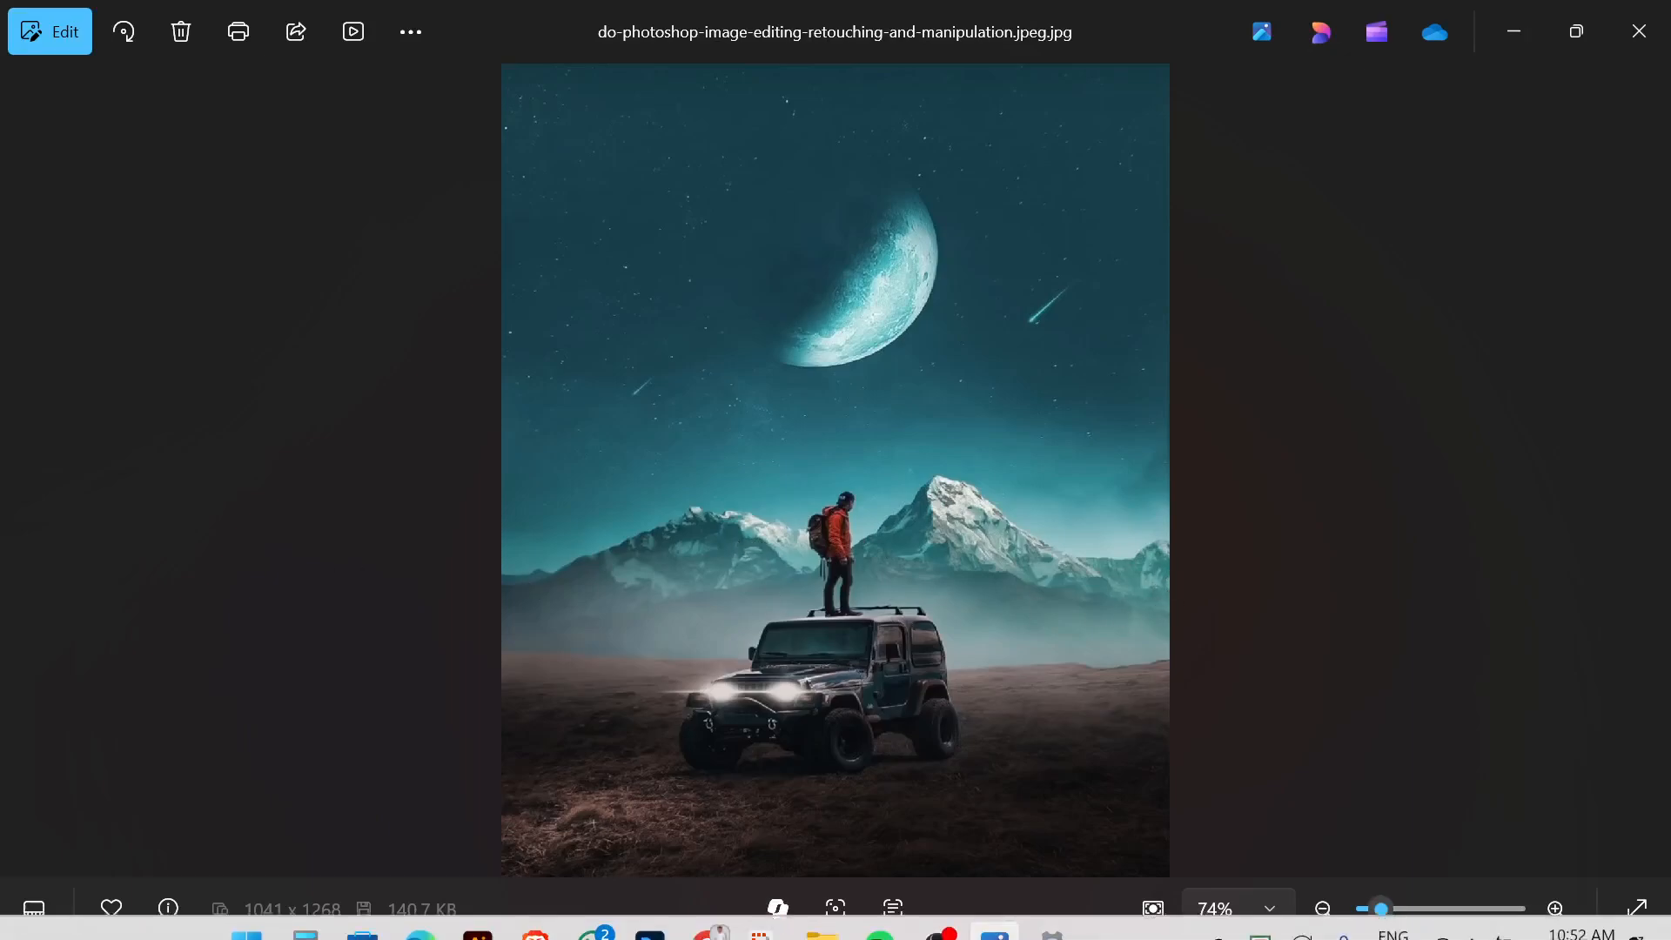
left_click(650, 907)
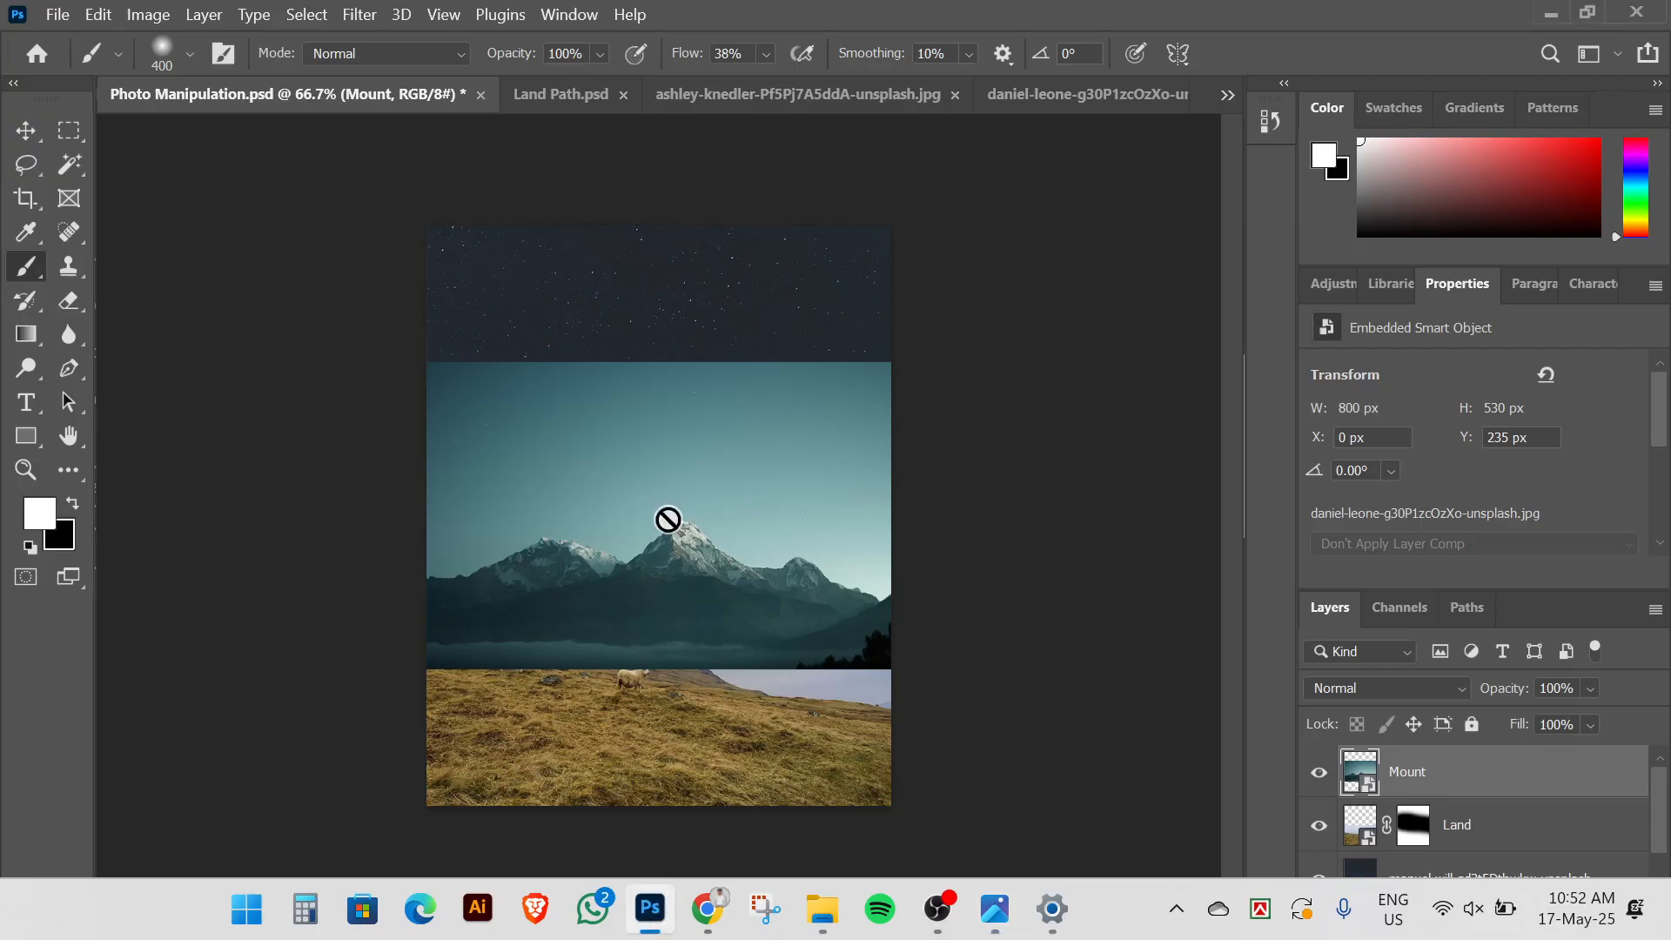
Scale the Mount layer up to 1120 x 742 px and commit
left_click(21, 130)
left_click(355, 600)
scroll(358, 607, "up", 2)
left_click(923, 612)
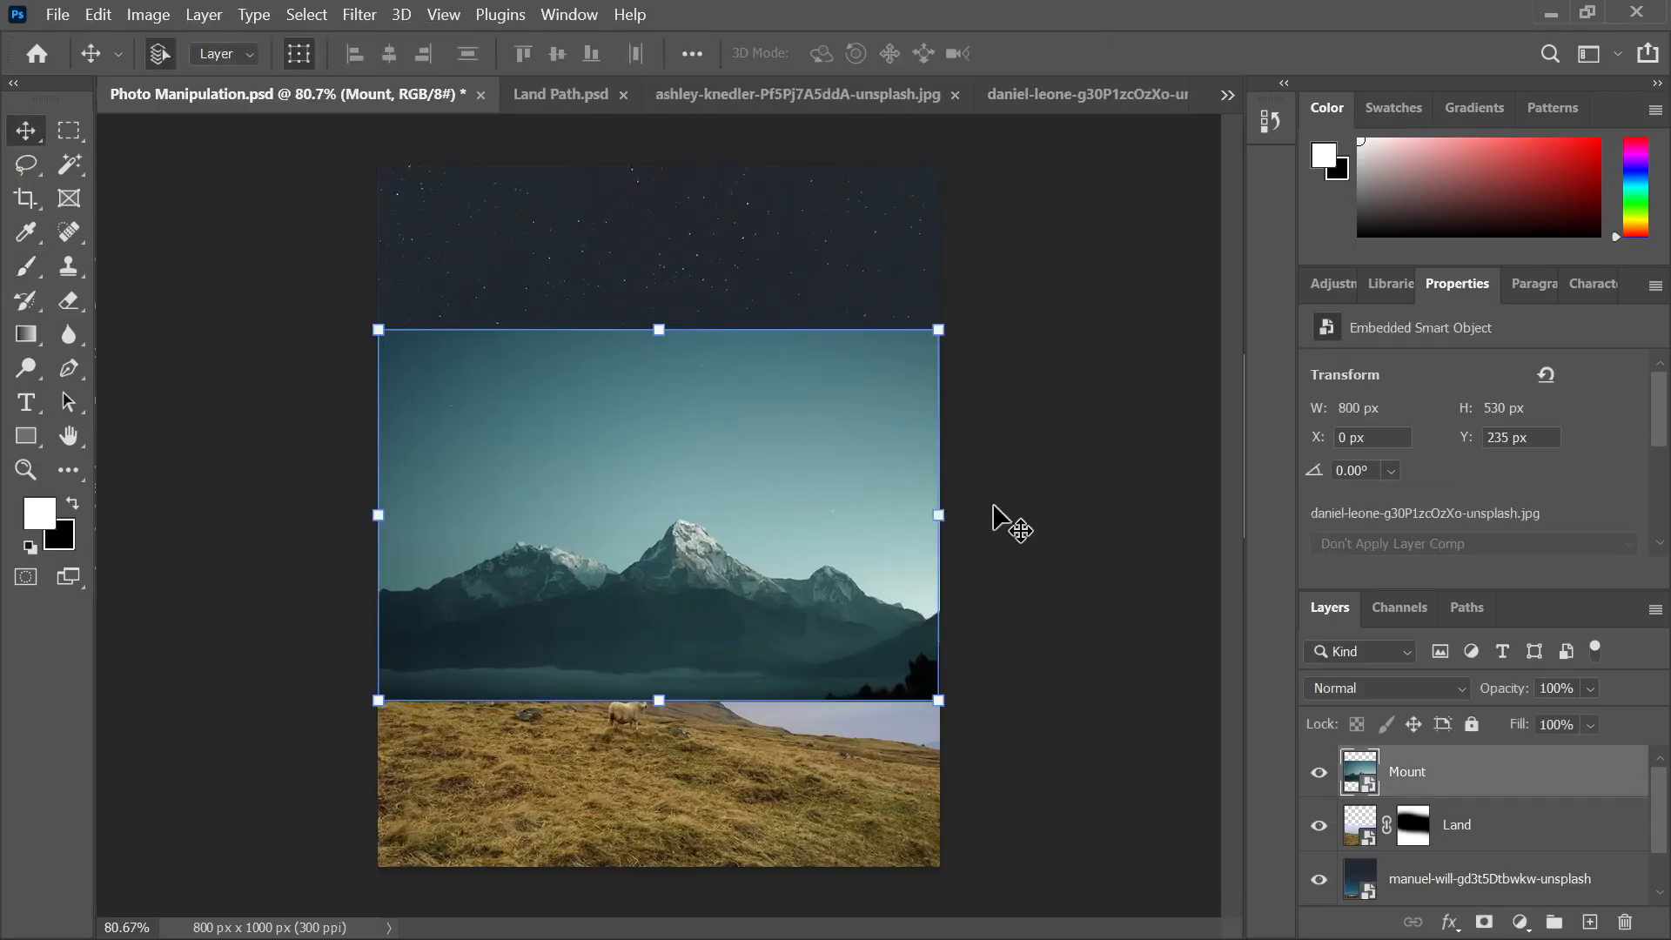
left_click_drag(940, 518, 1051, 561)
scroll(875, 536, "down", 3)
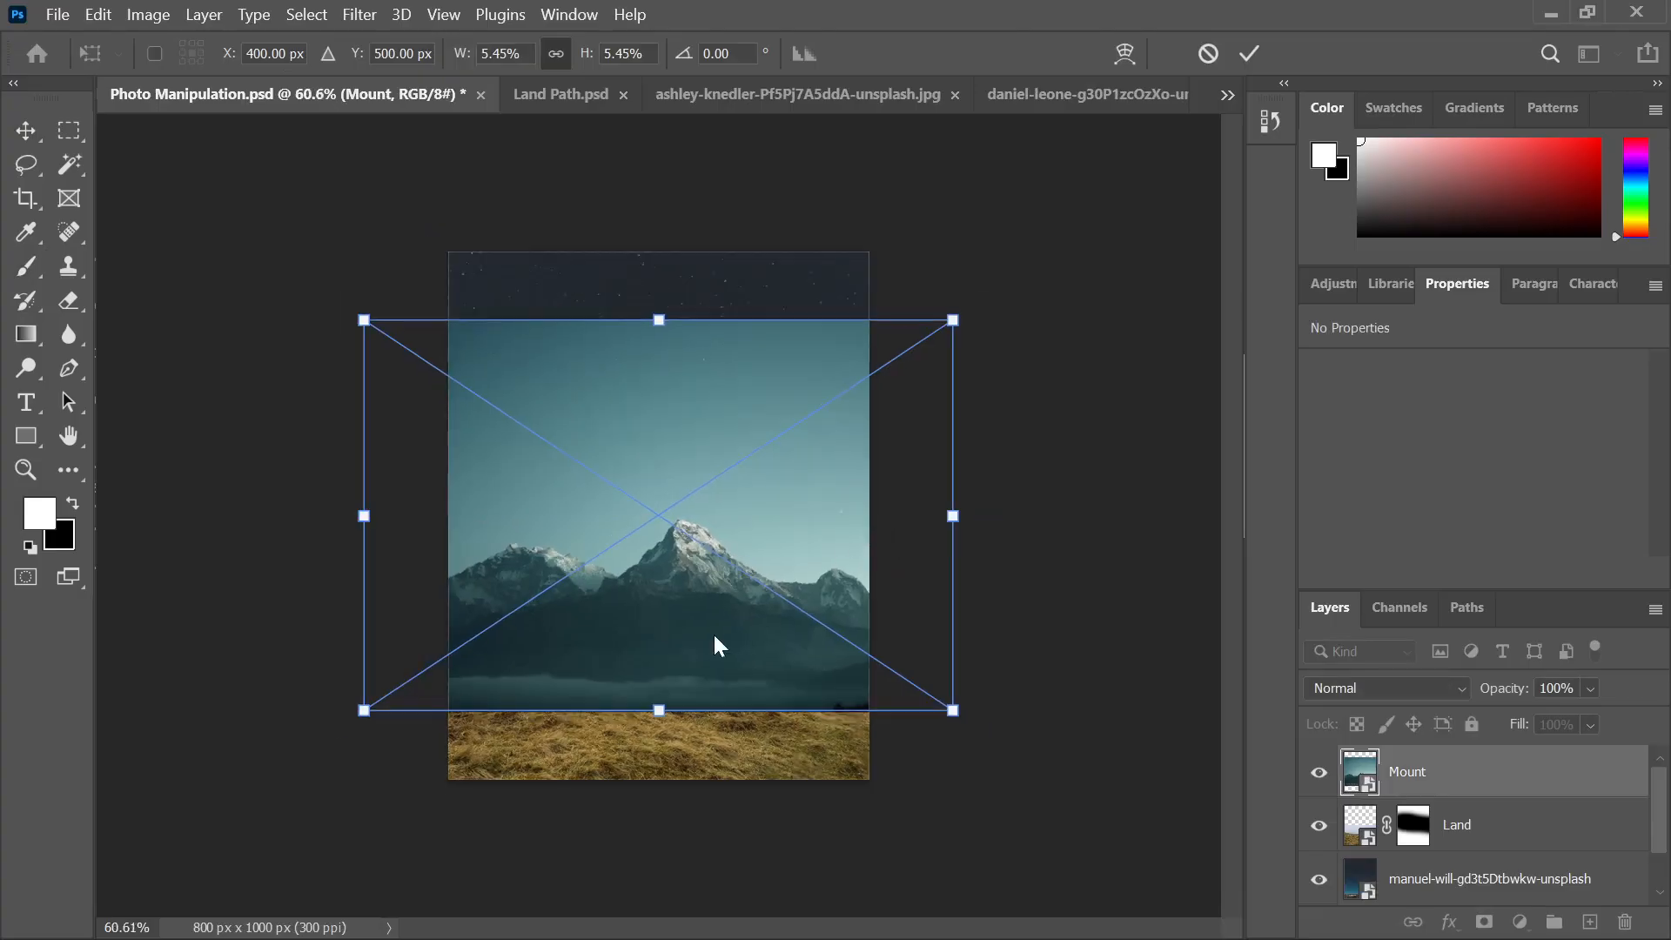
left_click(1254, 57)
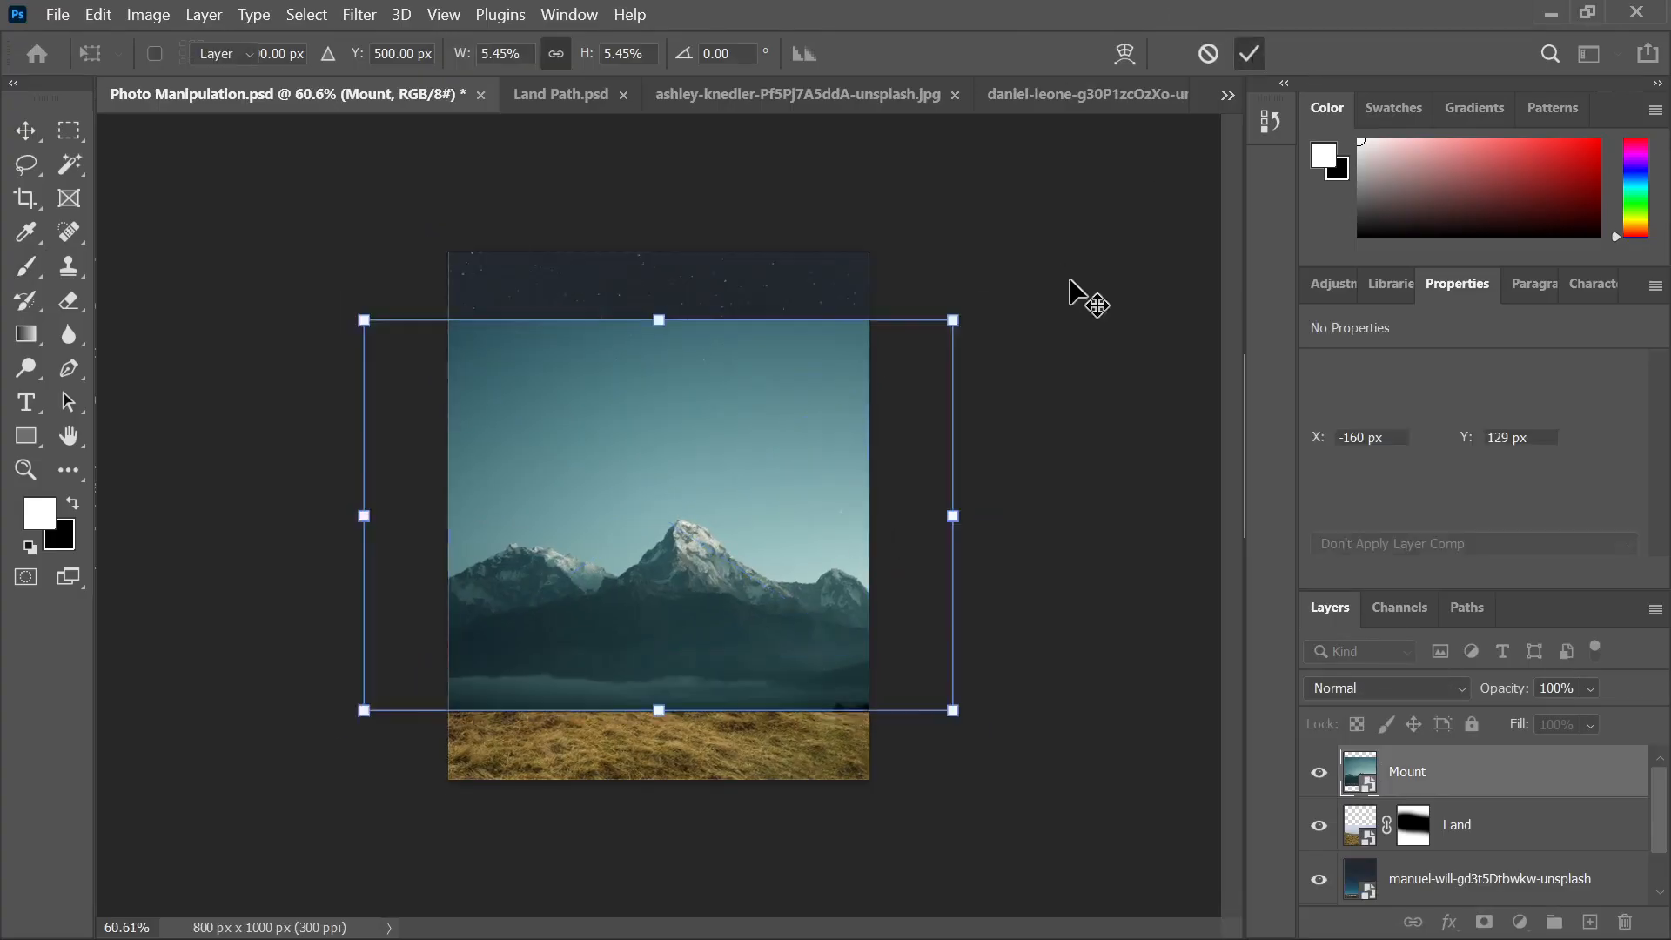
Stack Mount beneath Land, nudge it higher, and view the jeep-and-moon reference in Photos
left_click_drag(1421, 794, 1445, 840)
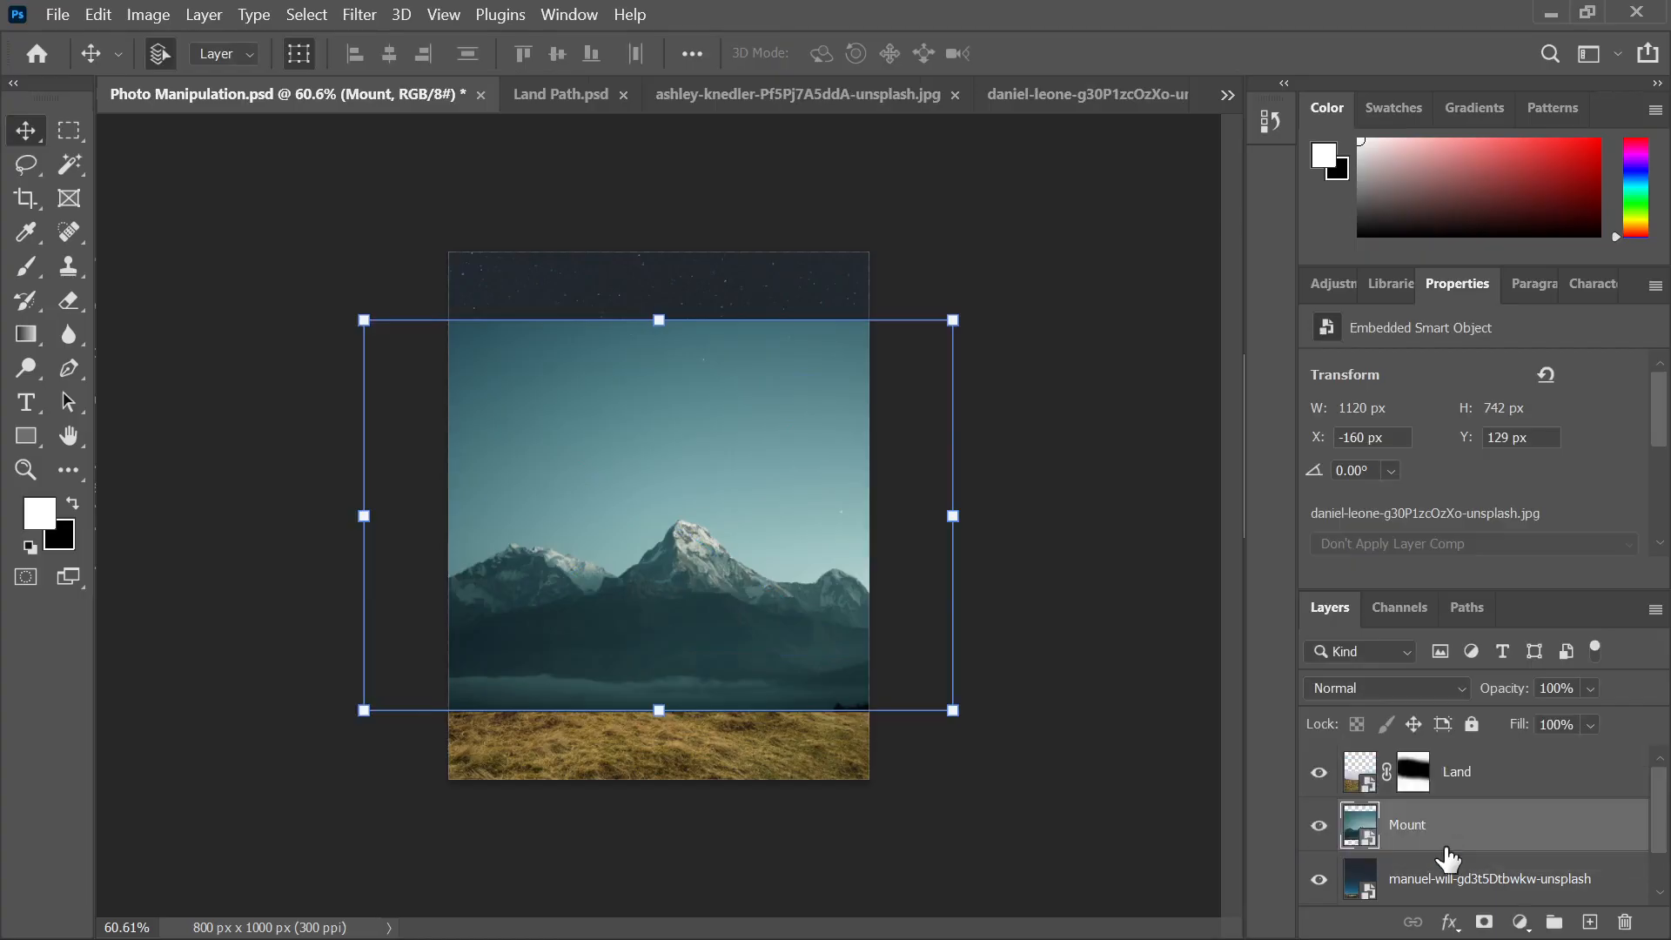
left_click(1068, 535)
mouse_move(708, 543)
left_mouse_down()
mouse_move(708, 520)
mouse_move(698, 532)
left_mouse_up()
left_click(964, 893)
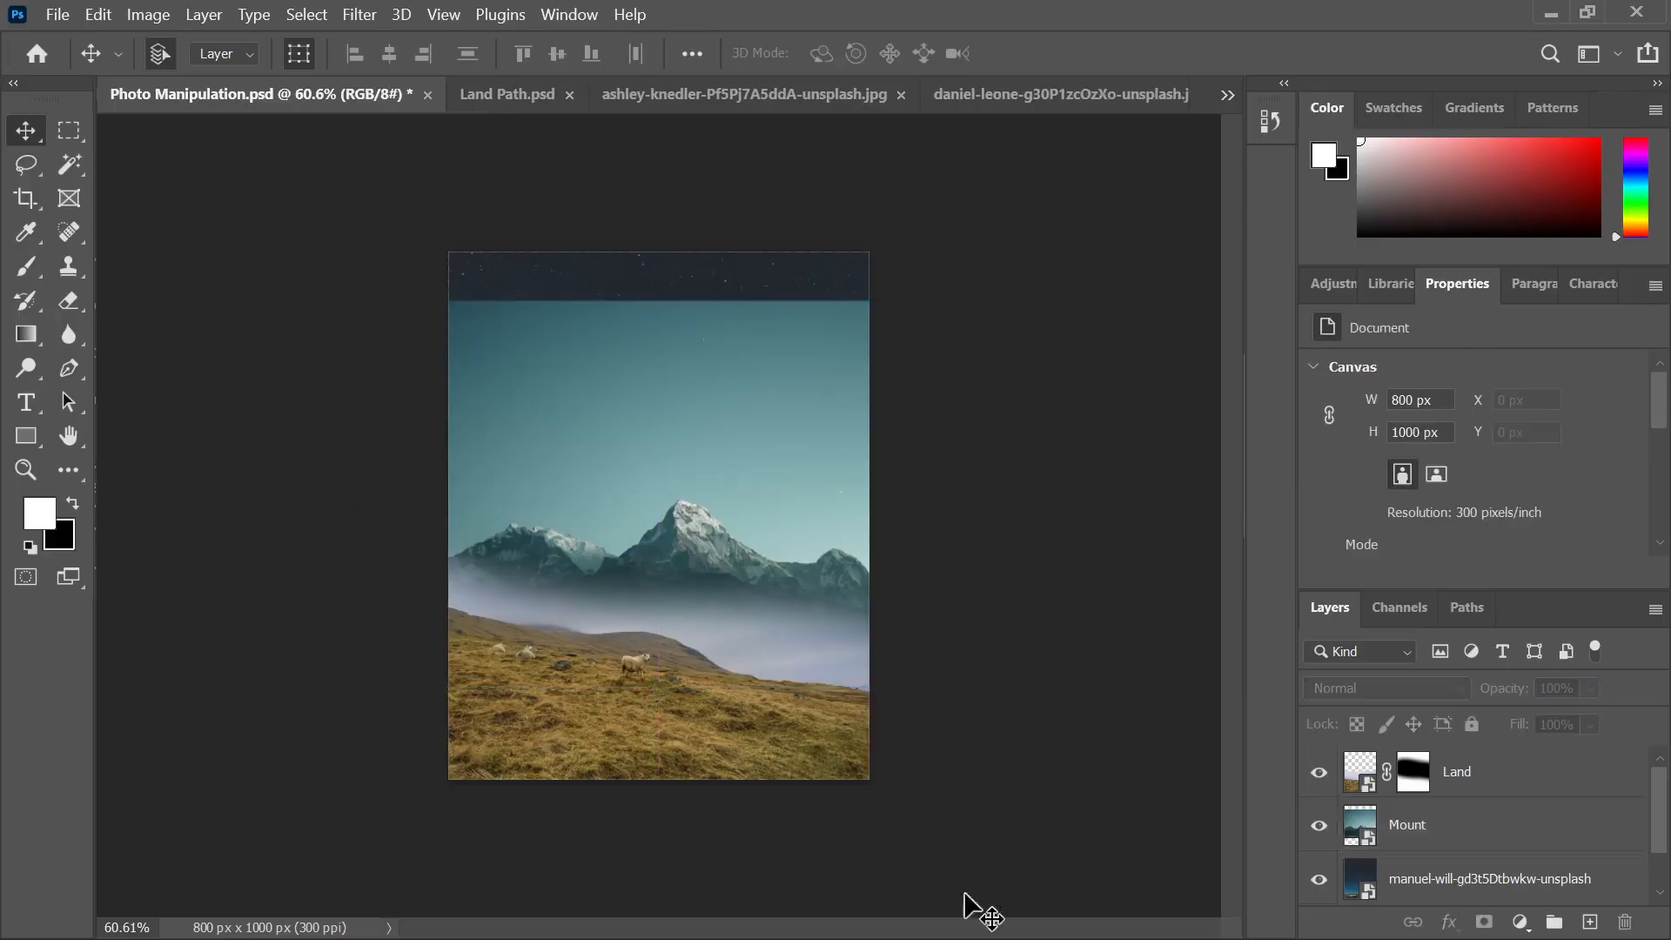
left_click(995, 912)
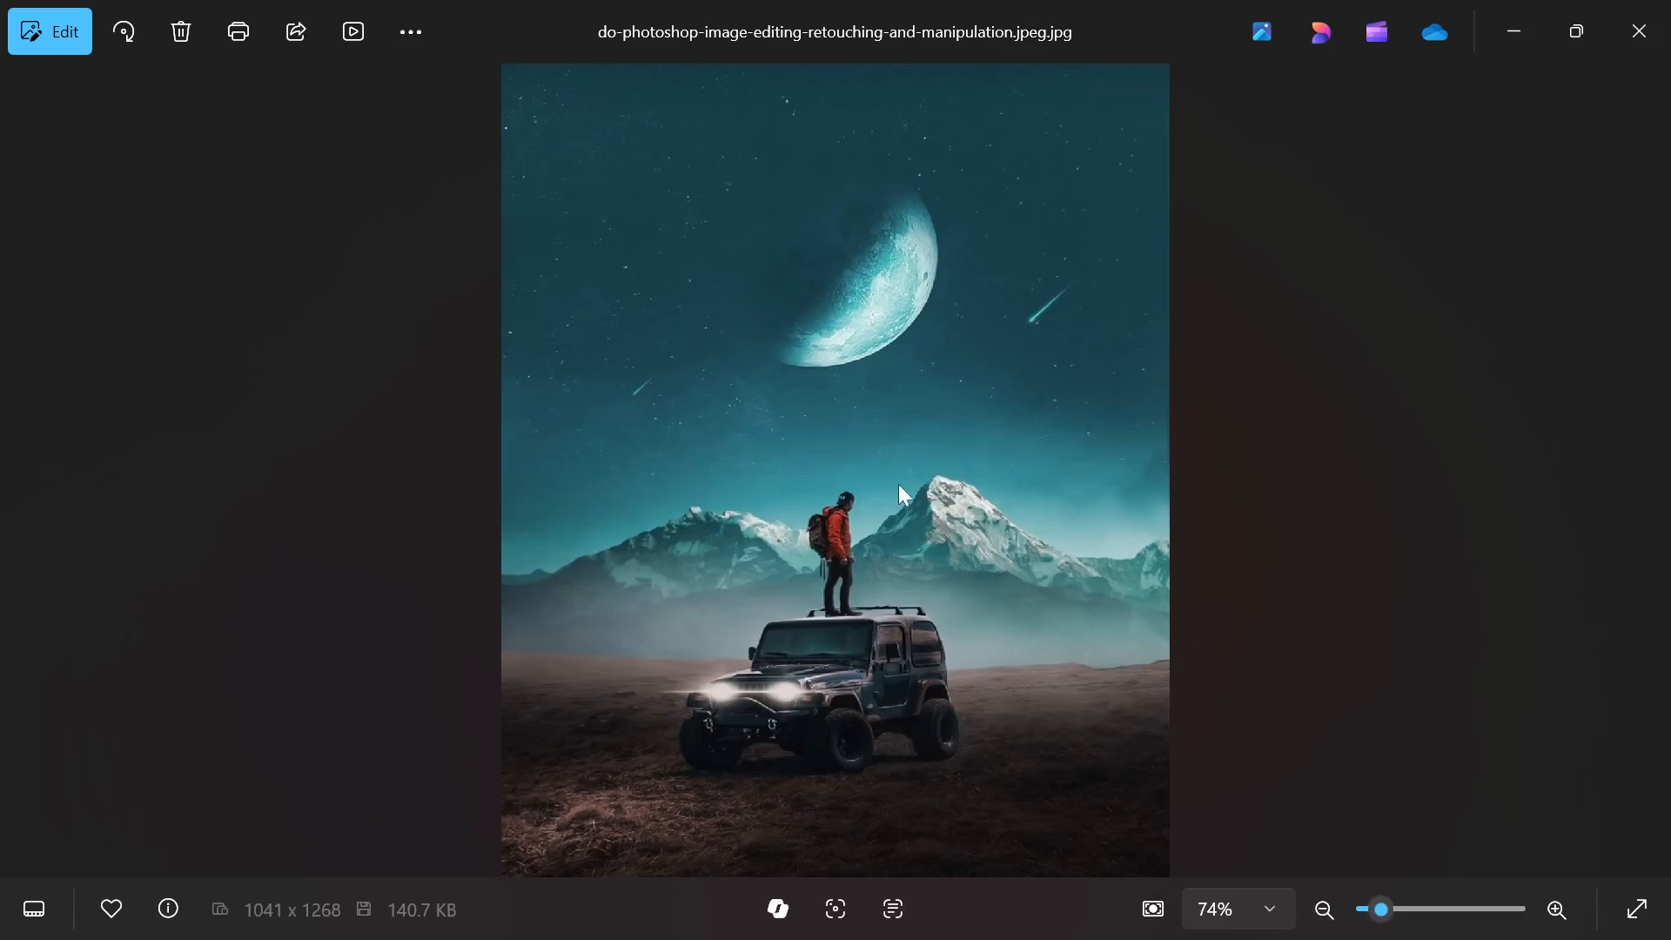
Nudge the Mount mountains up slightly and the Land hillside down about 6 px
left_click(650, 908)
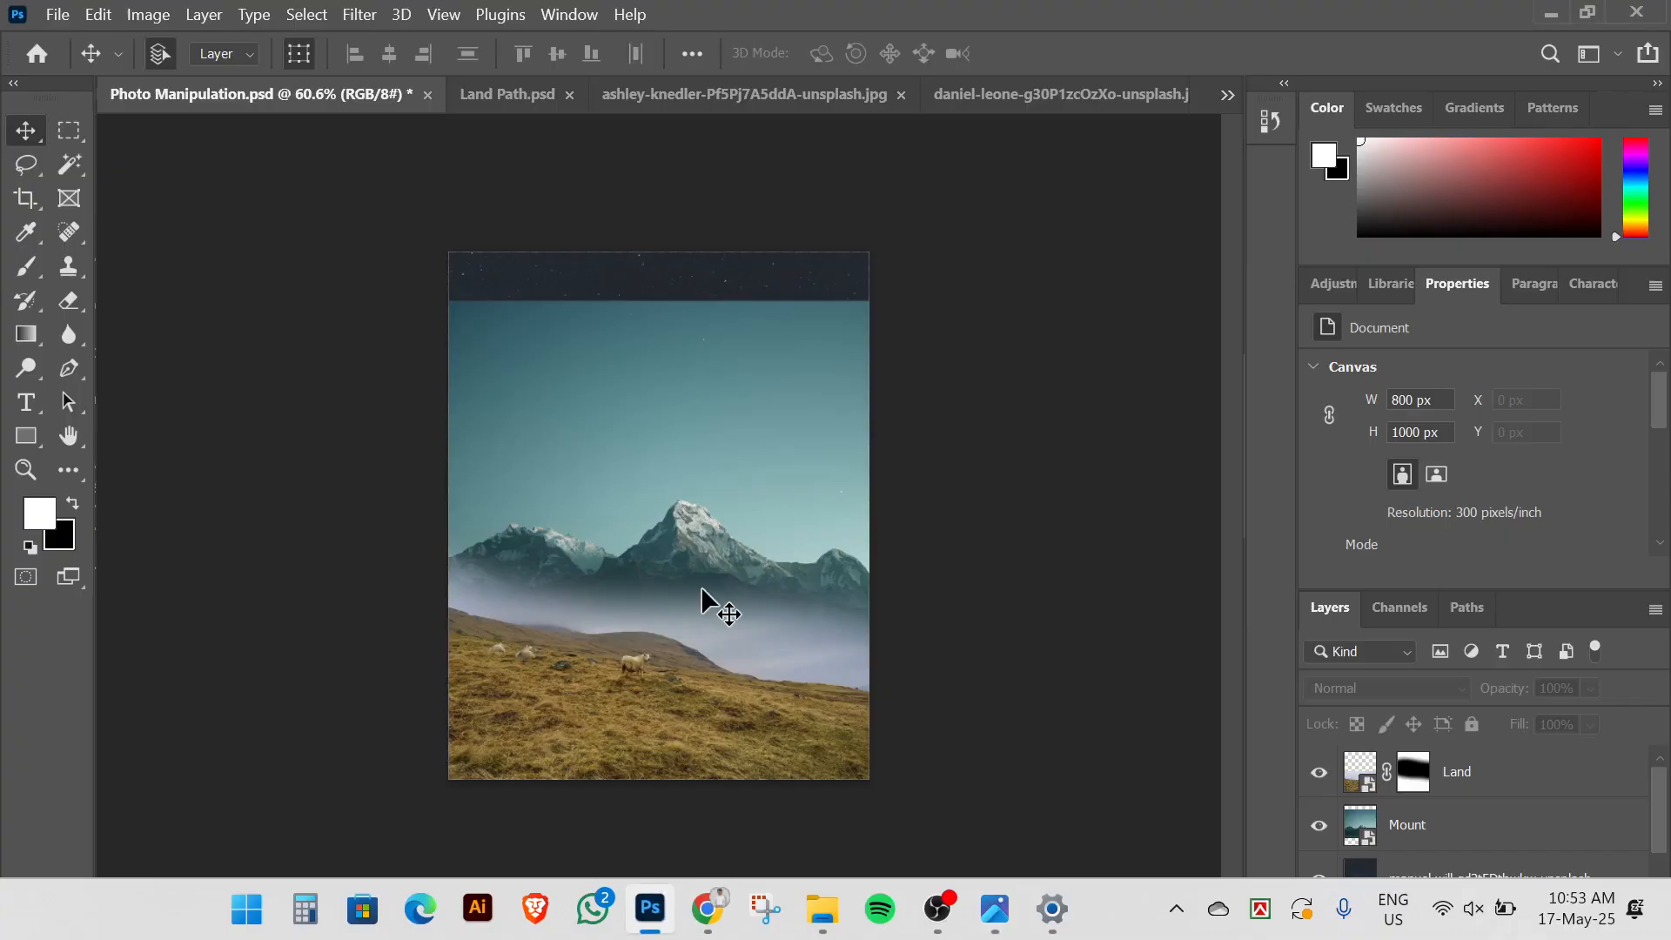
scroll(540, 597, "up", 2)
left_click_drag(696, 557, 697, 541)
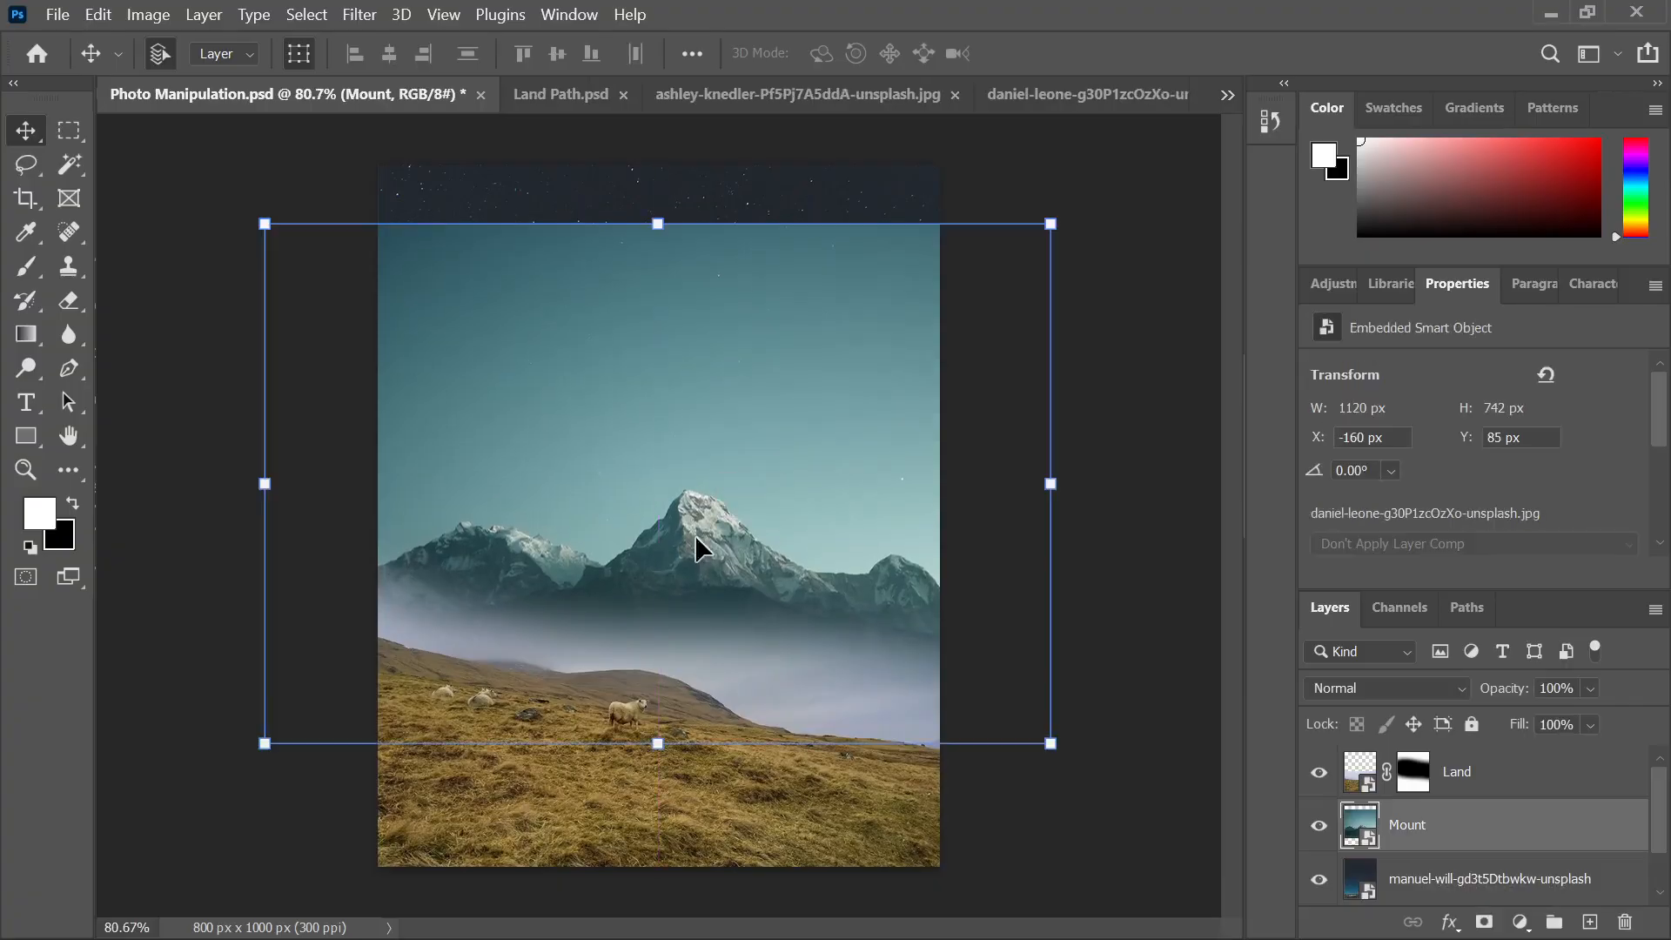
left_click(665, 800)
left_click_drag(669, 799, 672, 805)
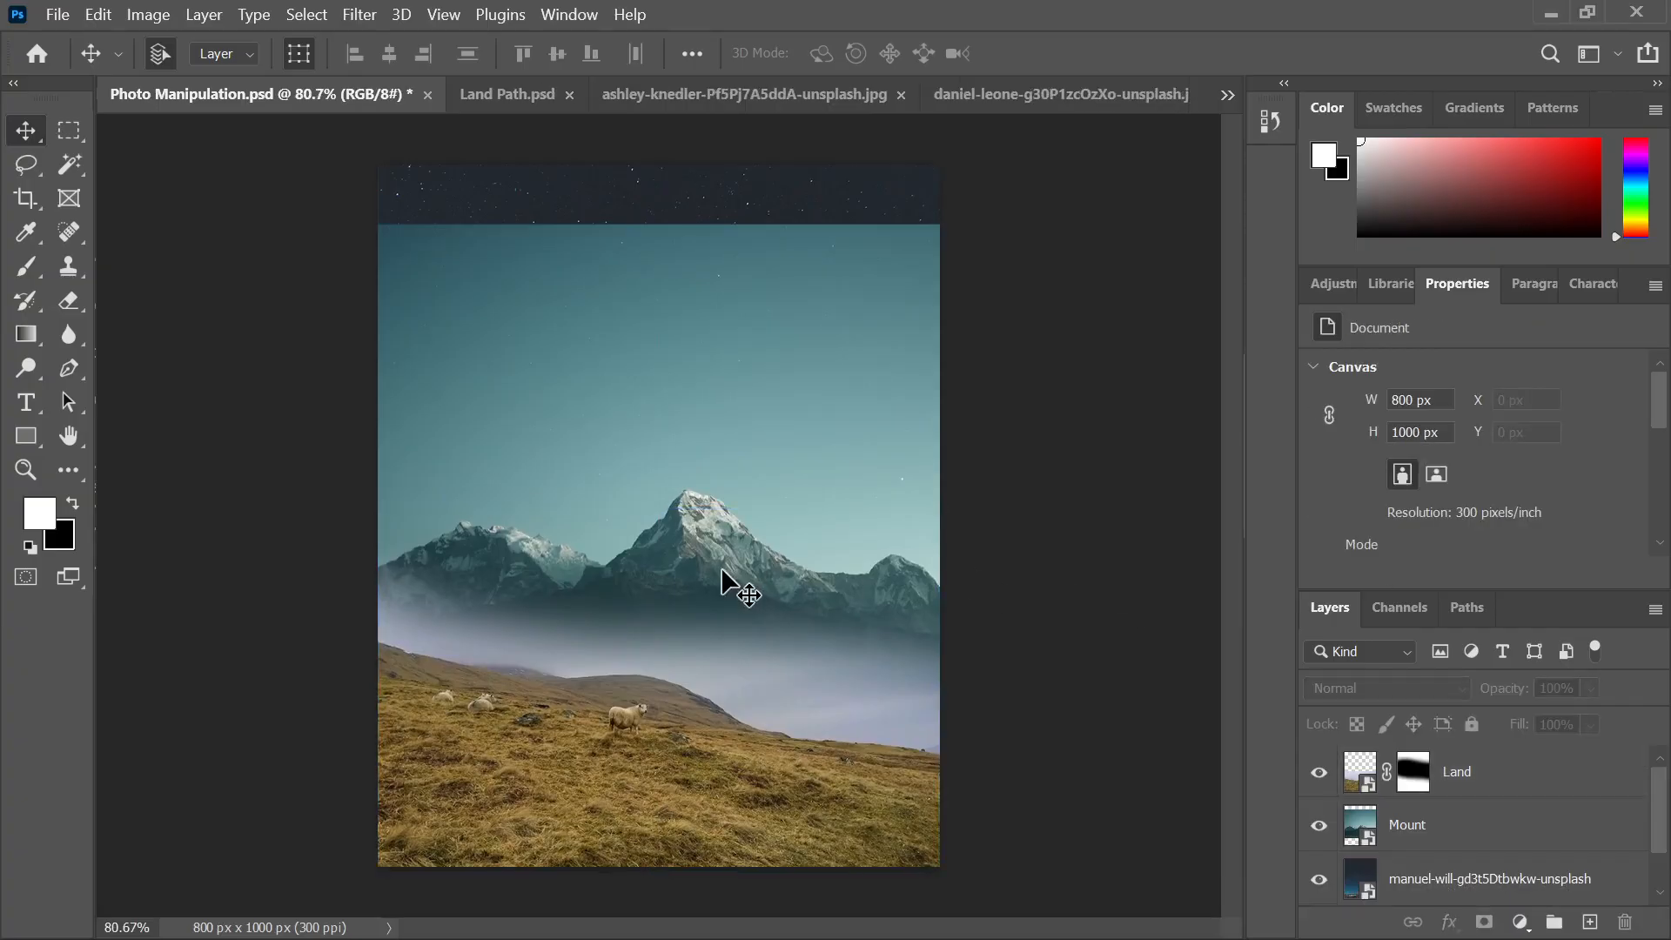
Select the Mount layer and add a blank white layer mask to it
left_click(688, 564)
left_click(1114, 553)
scroll(716, 426, "down", 3)
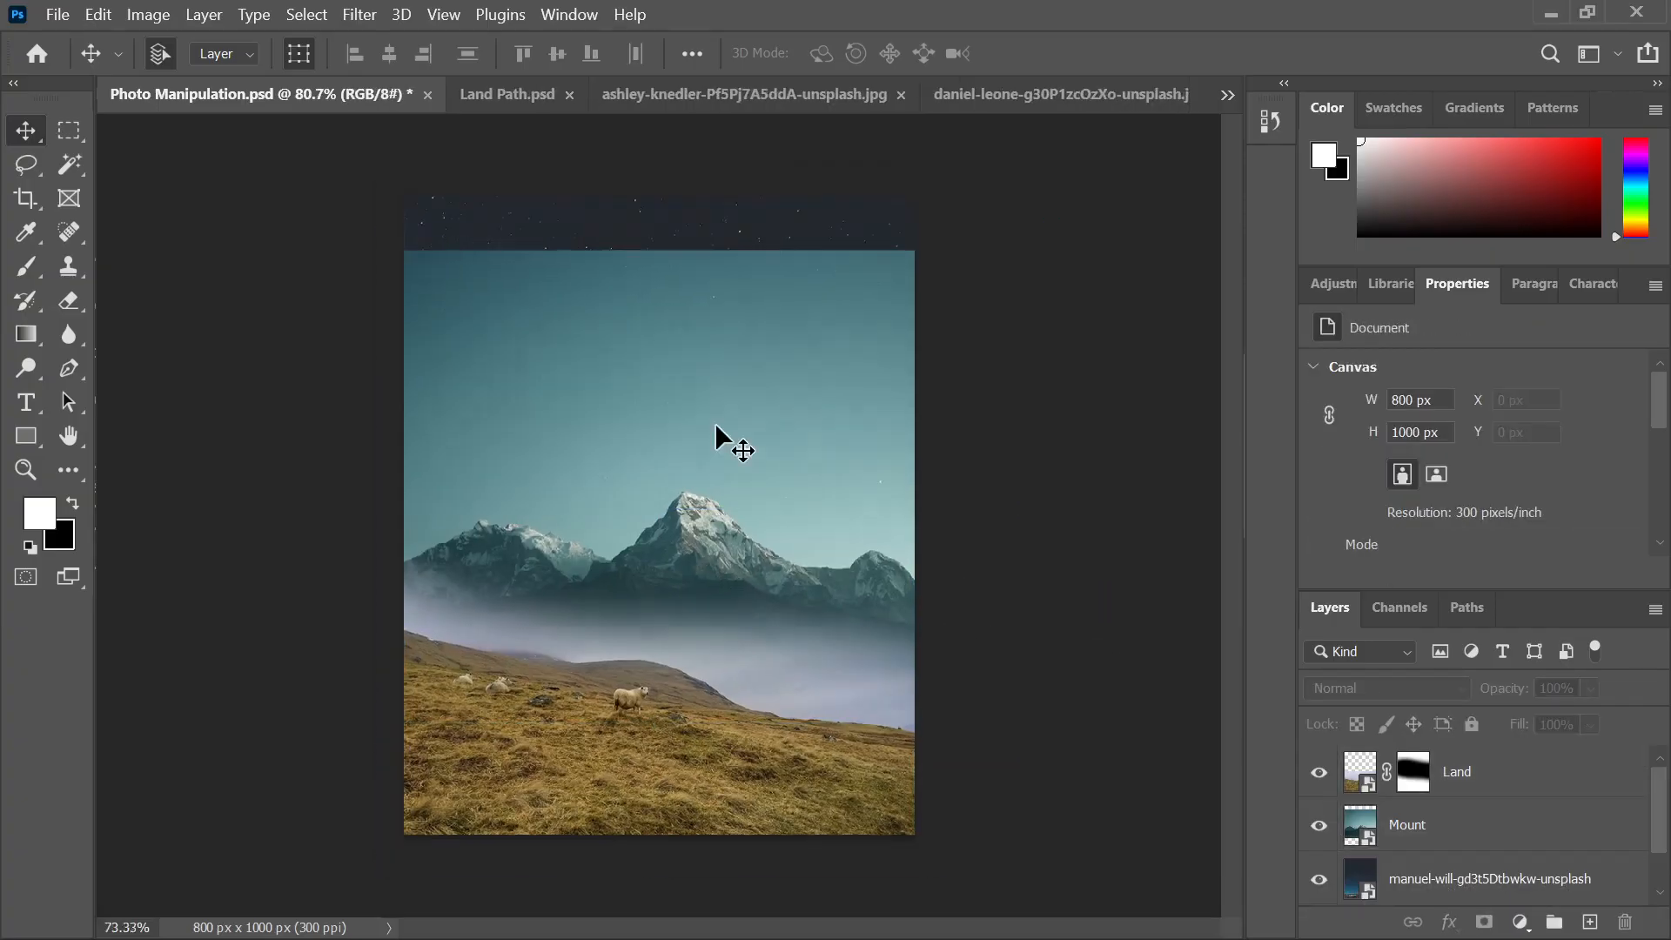
left_click(692, 405)
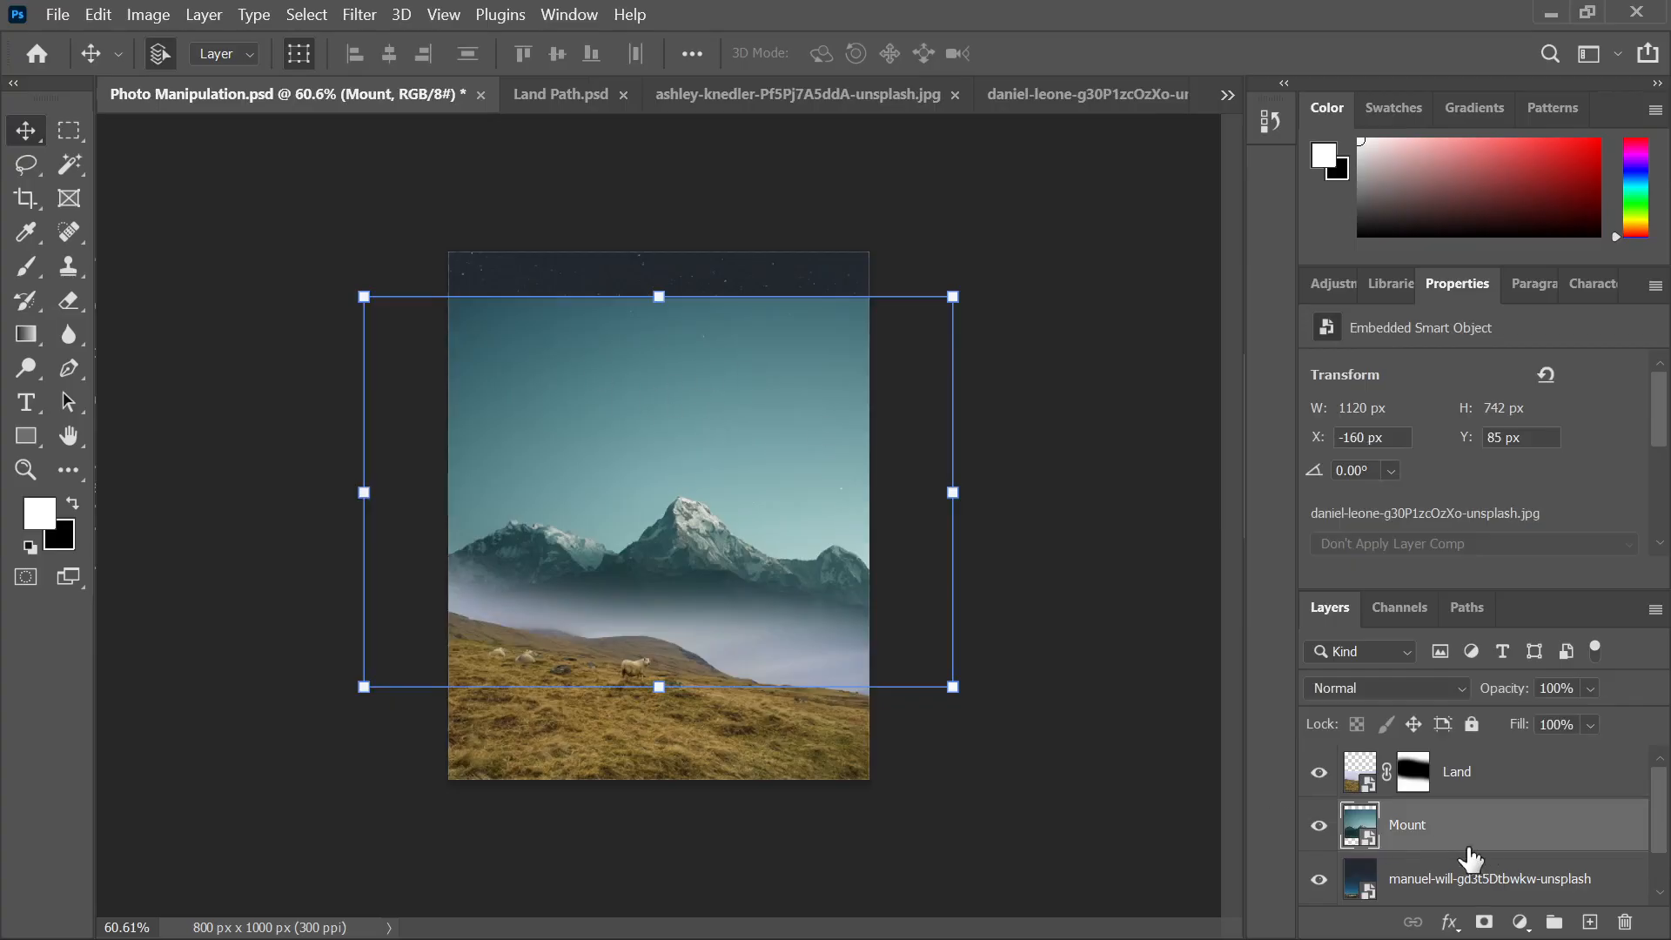
left_click(1483, 923)
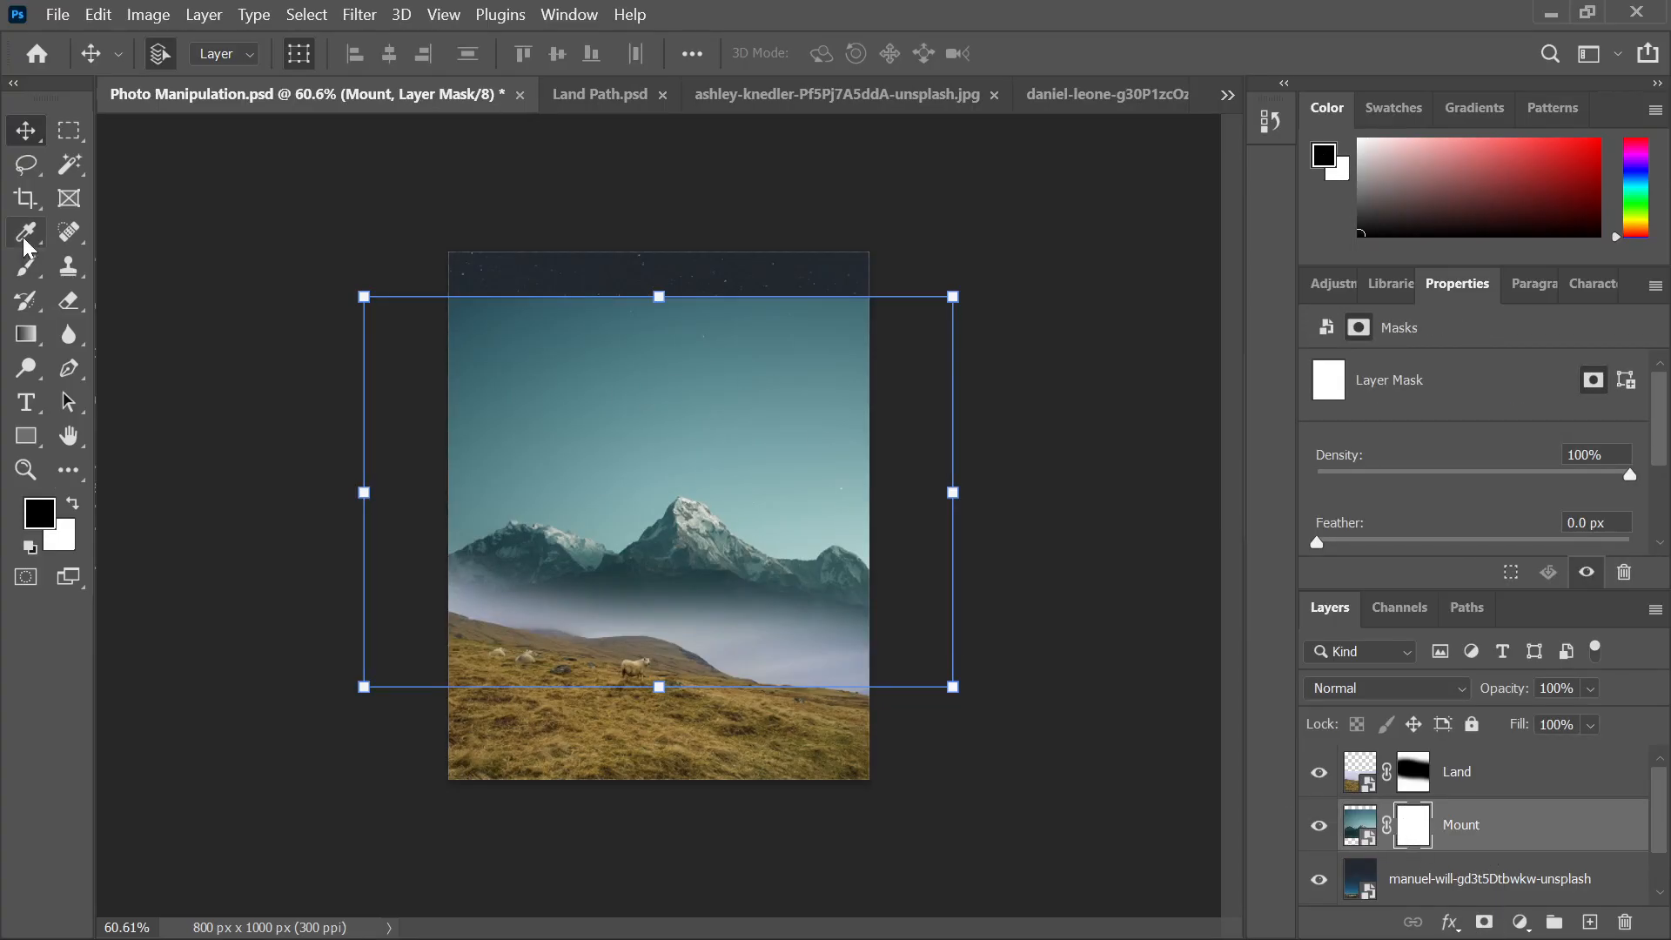
Paint black with a soft brush over the Mount mask's sky, blending the peaks into the stars
left_click(26, 265)
mouse_move(425, 301)
left_mouse_down()
mouse_move(674, 278)
mouse_move(372, 280)
mouse_move(864, 294)
left_mouse_up()
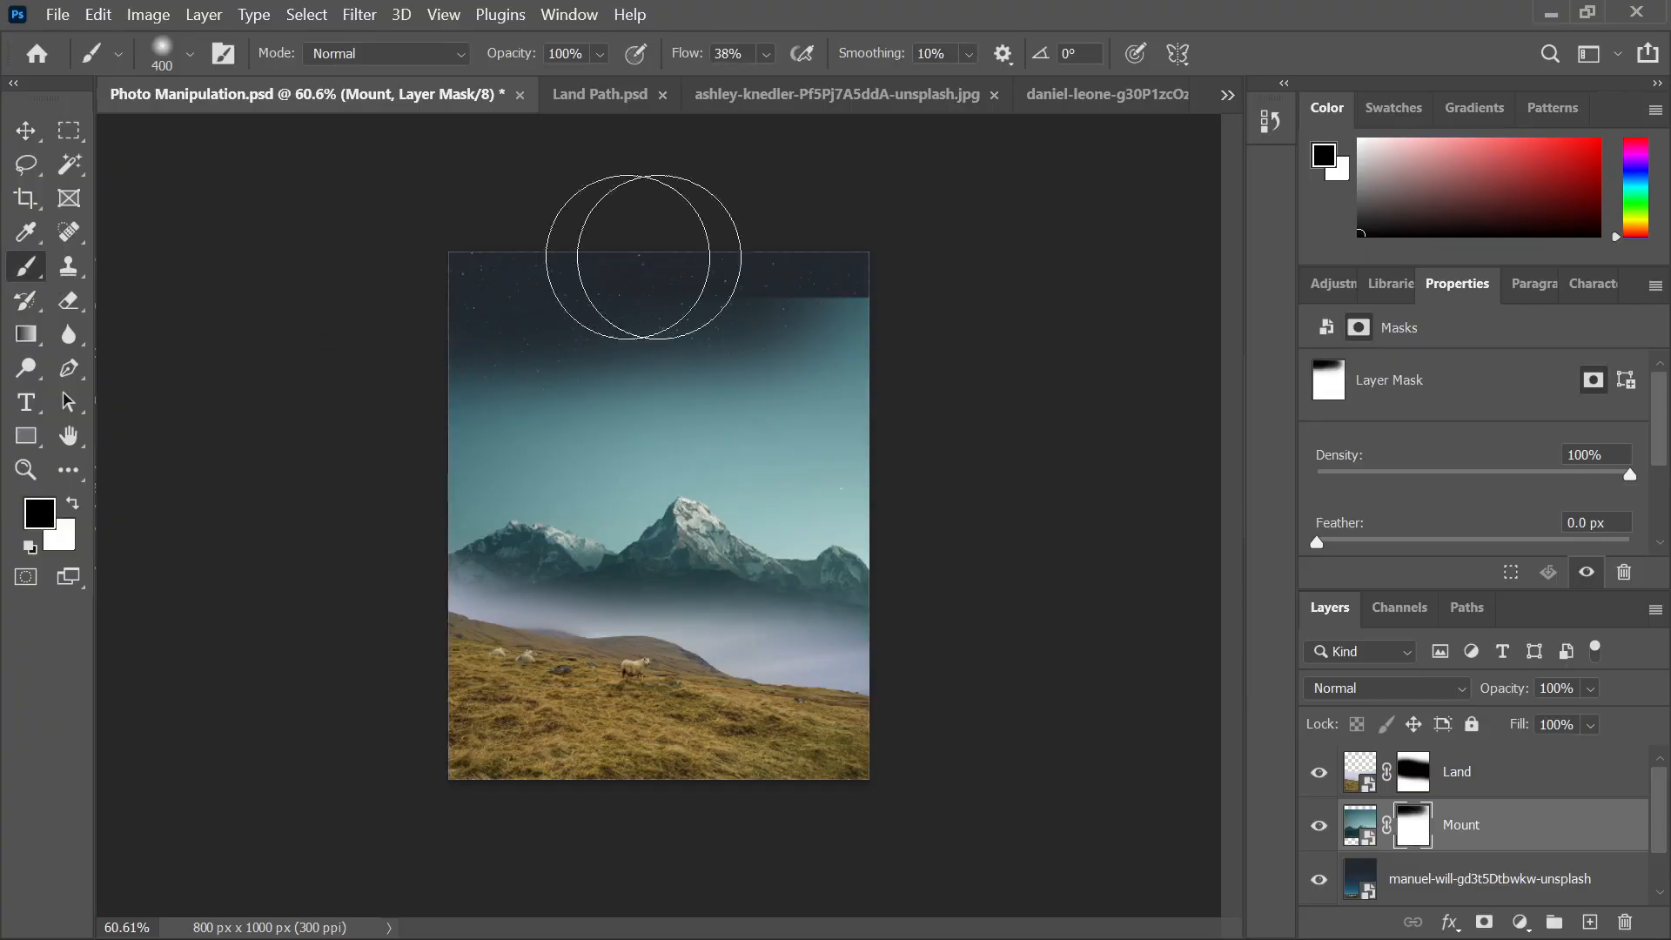
mouse_move(671, 231)
left_mouse_down()
mouse_move(952, 300)
mouse_move(447, 364)
mouse_move(129, 346)
mouse_move(727, 328)
left_mouse_up()
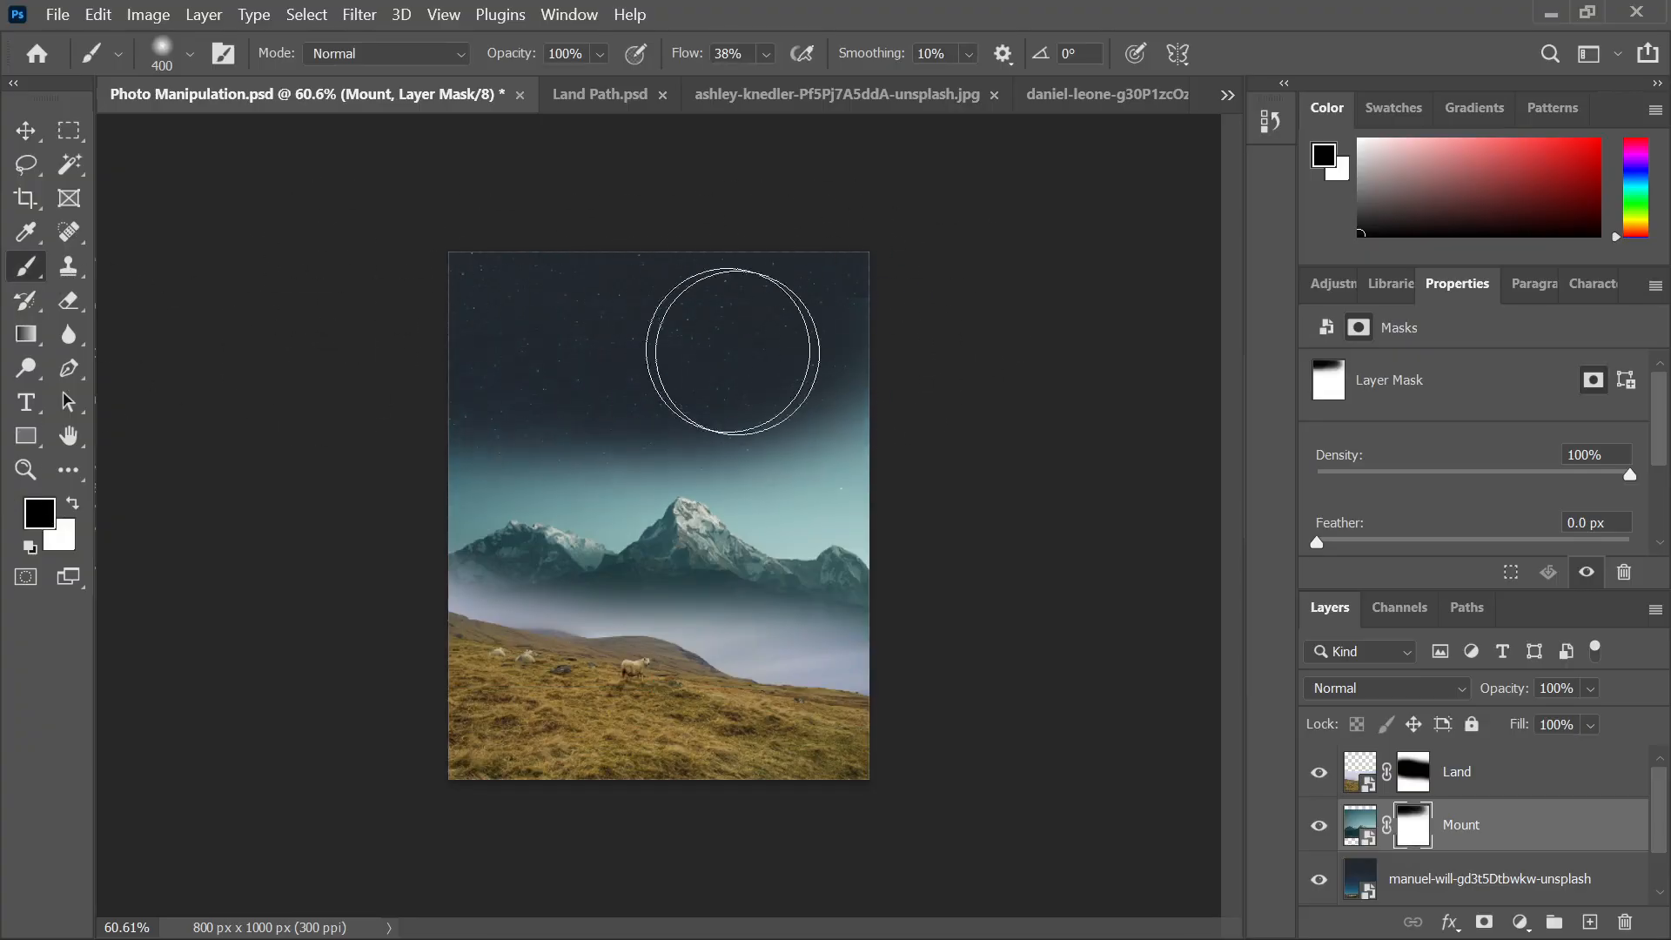
mouse_move(960, 474)
left_mouse_down()
mouse_move(653, 399)
mouse_move(223, 446)
mouse_move(685, 367)
left_mouse_up()
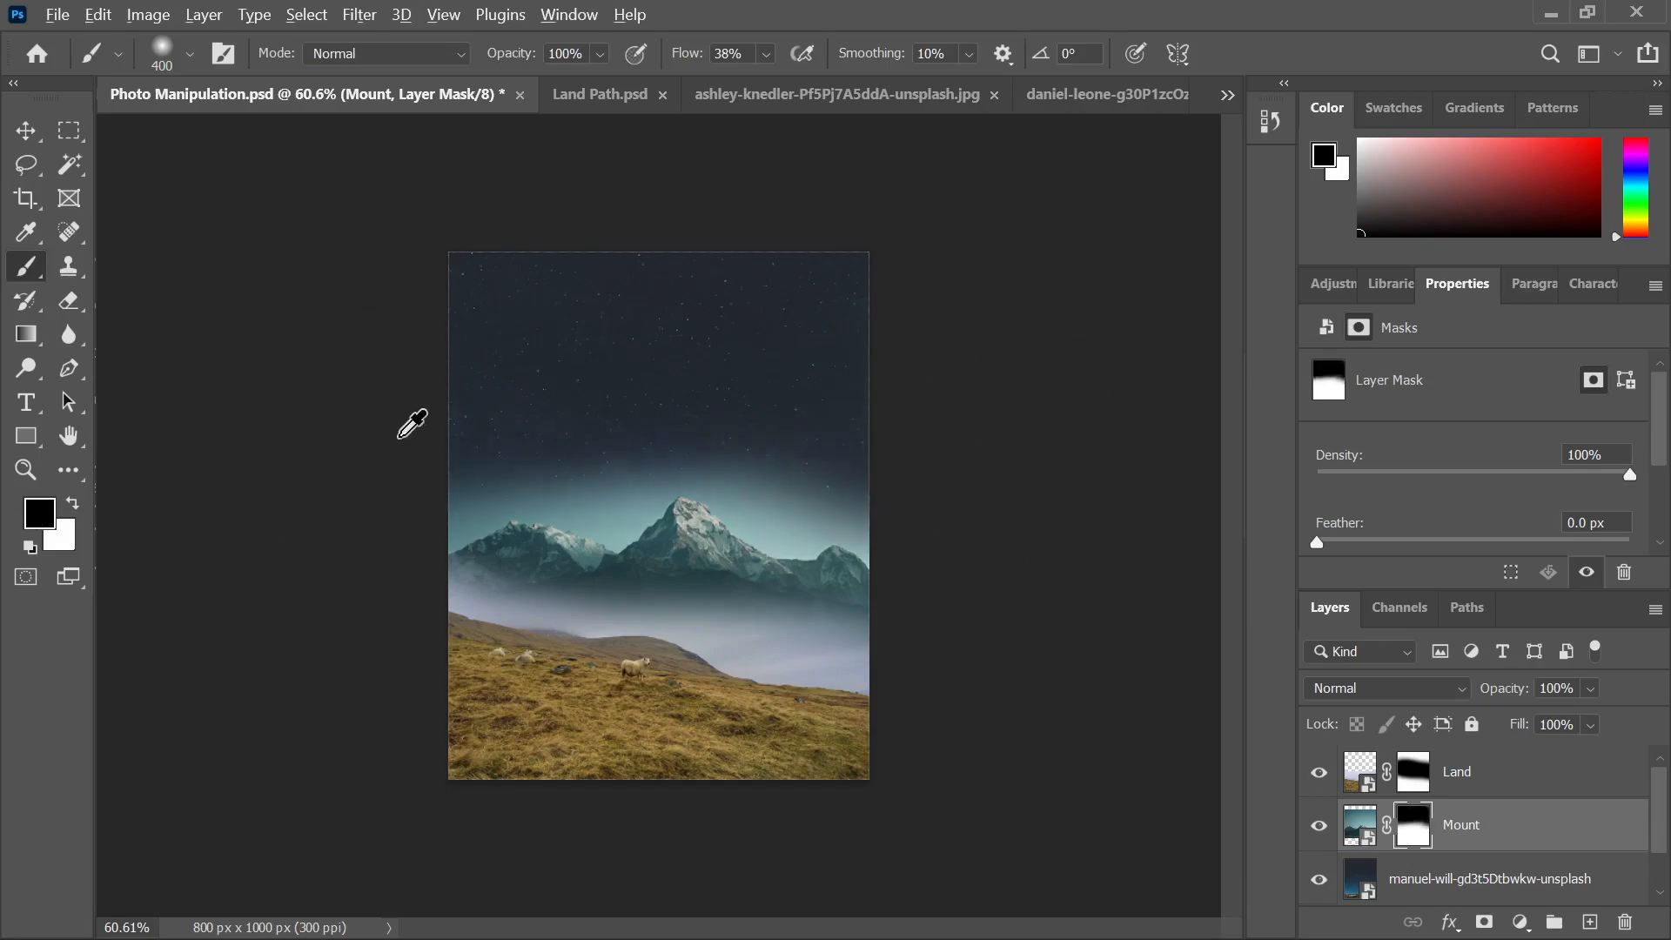
scroll(414, 421, "up", 3)
scroll(319, 399, "down", 1)
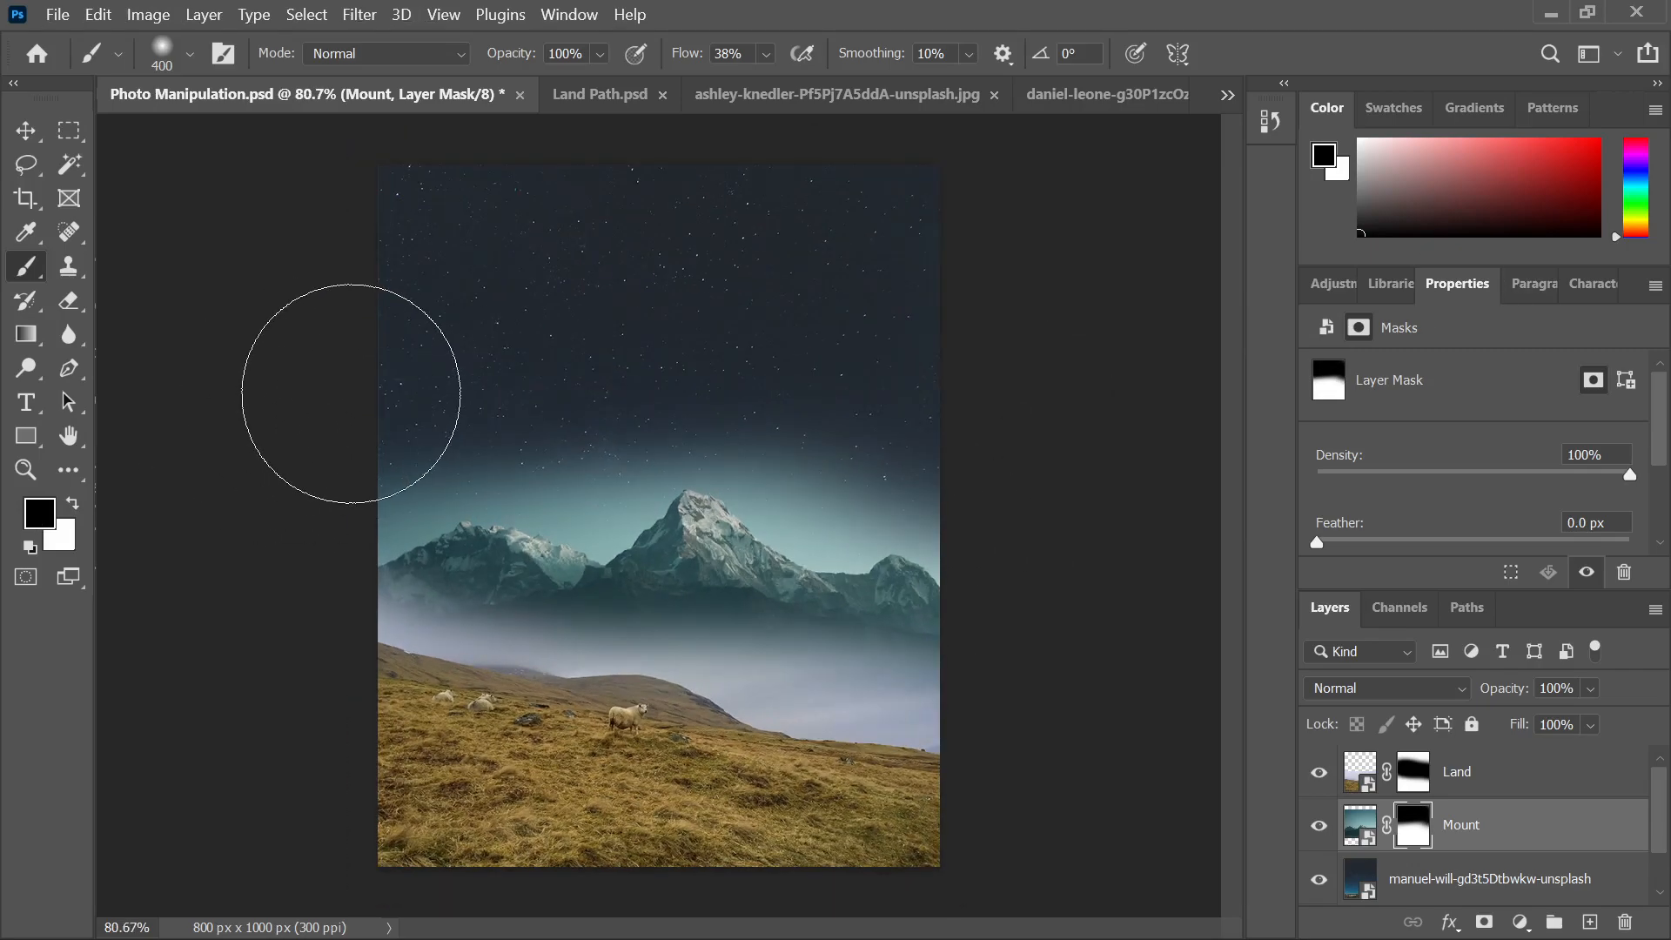
Compare with the reference image, then fit the canvas, switch to Move and deselect all layers
left_click(992, 923)
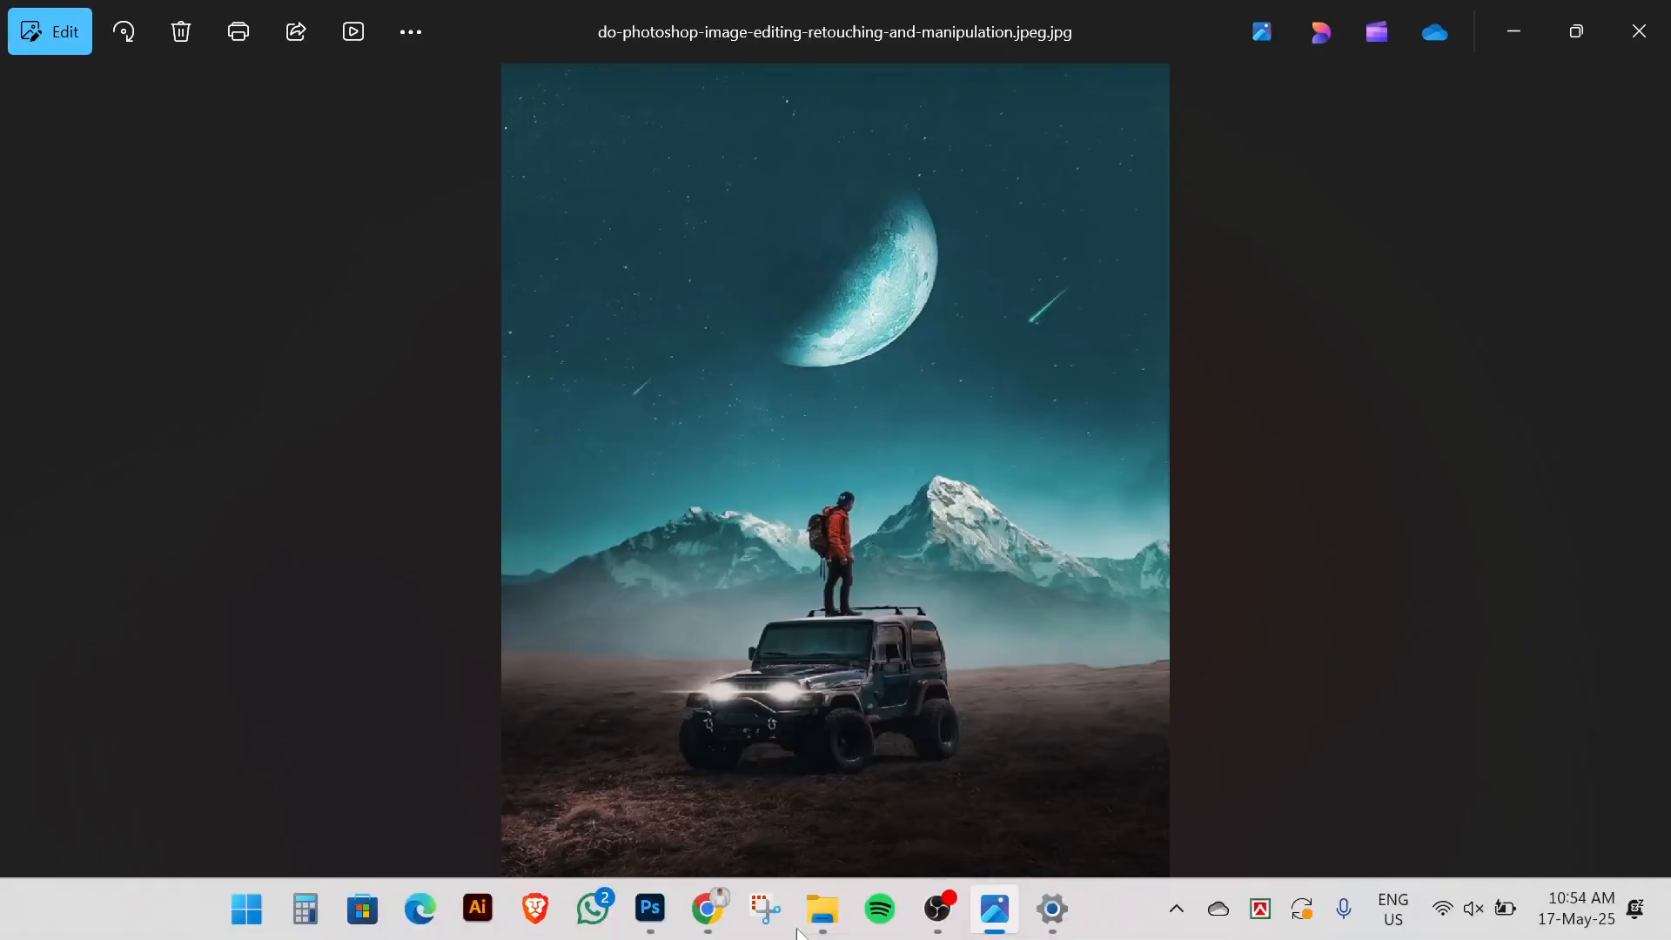
left_click(651, 910)
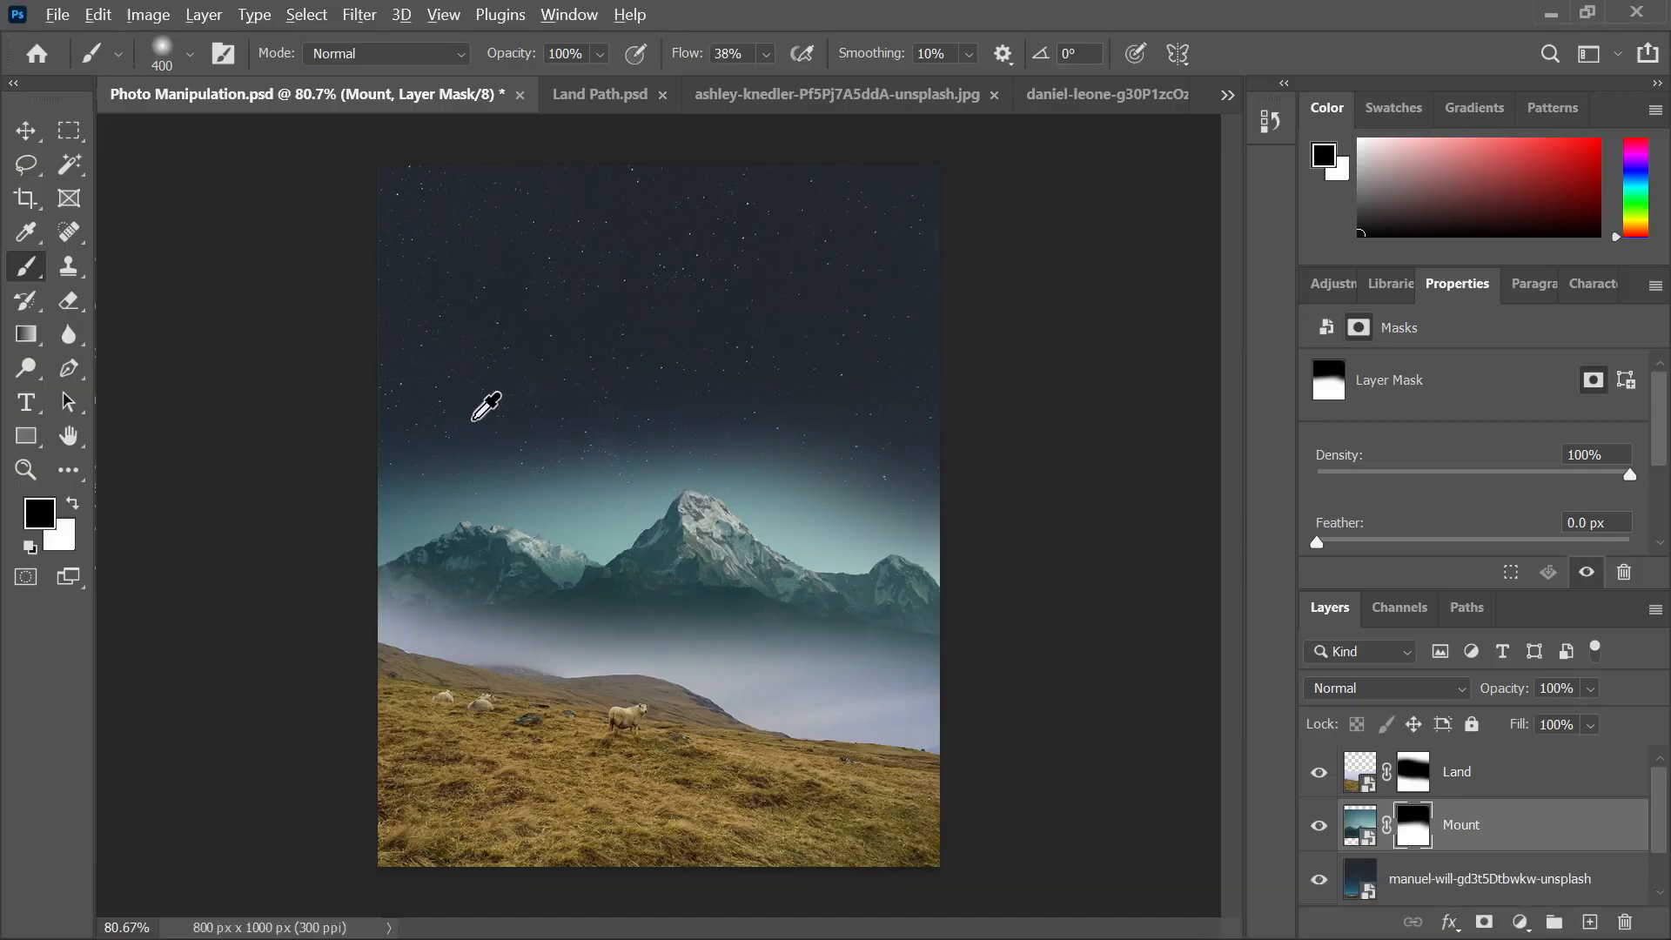
scroll(462, 400, "up", 1)
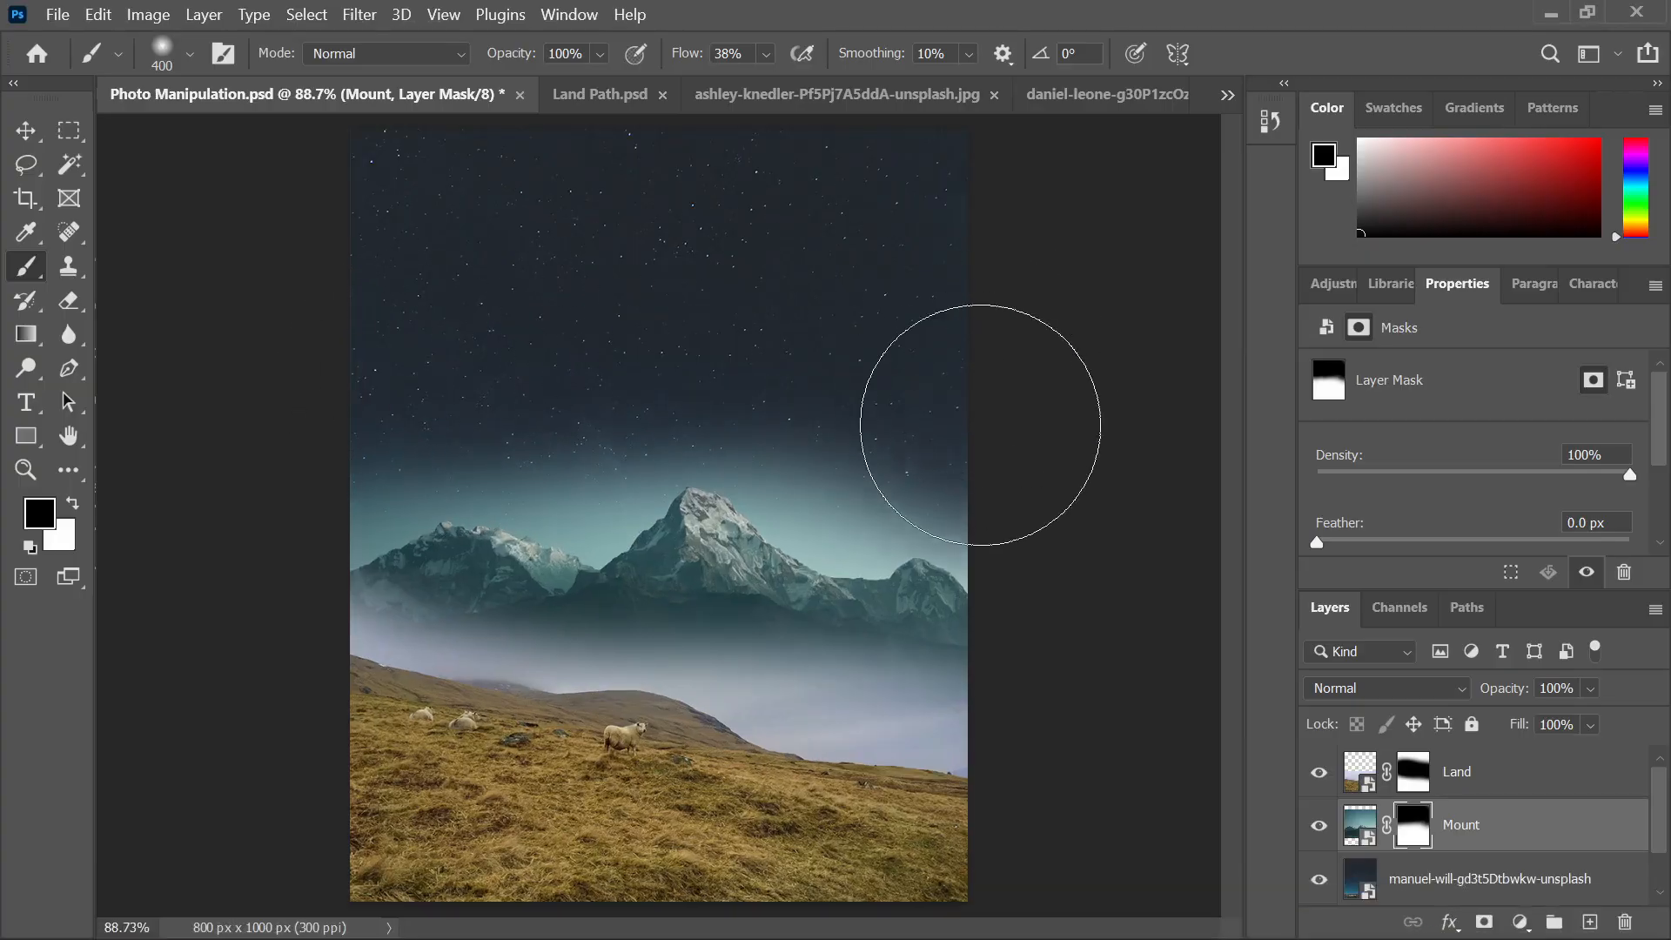
key("ctrl+minus")
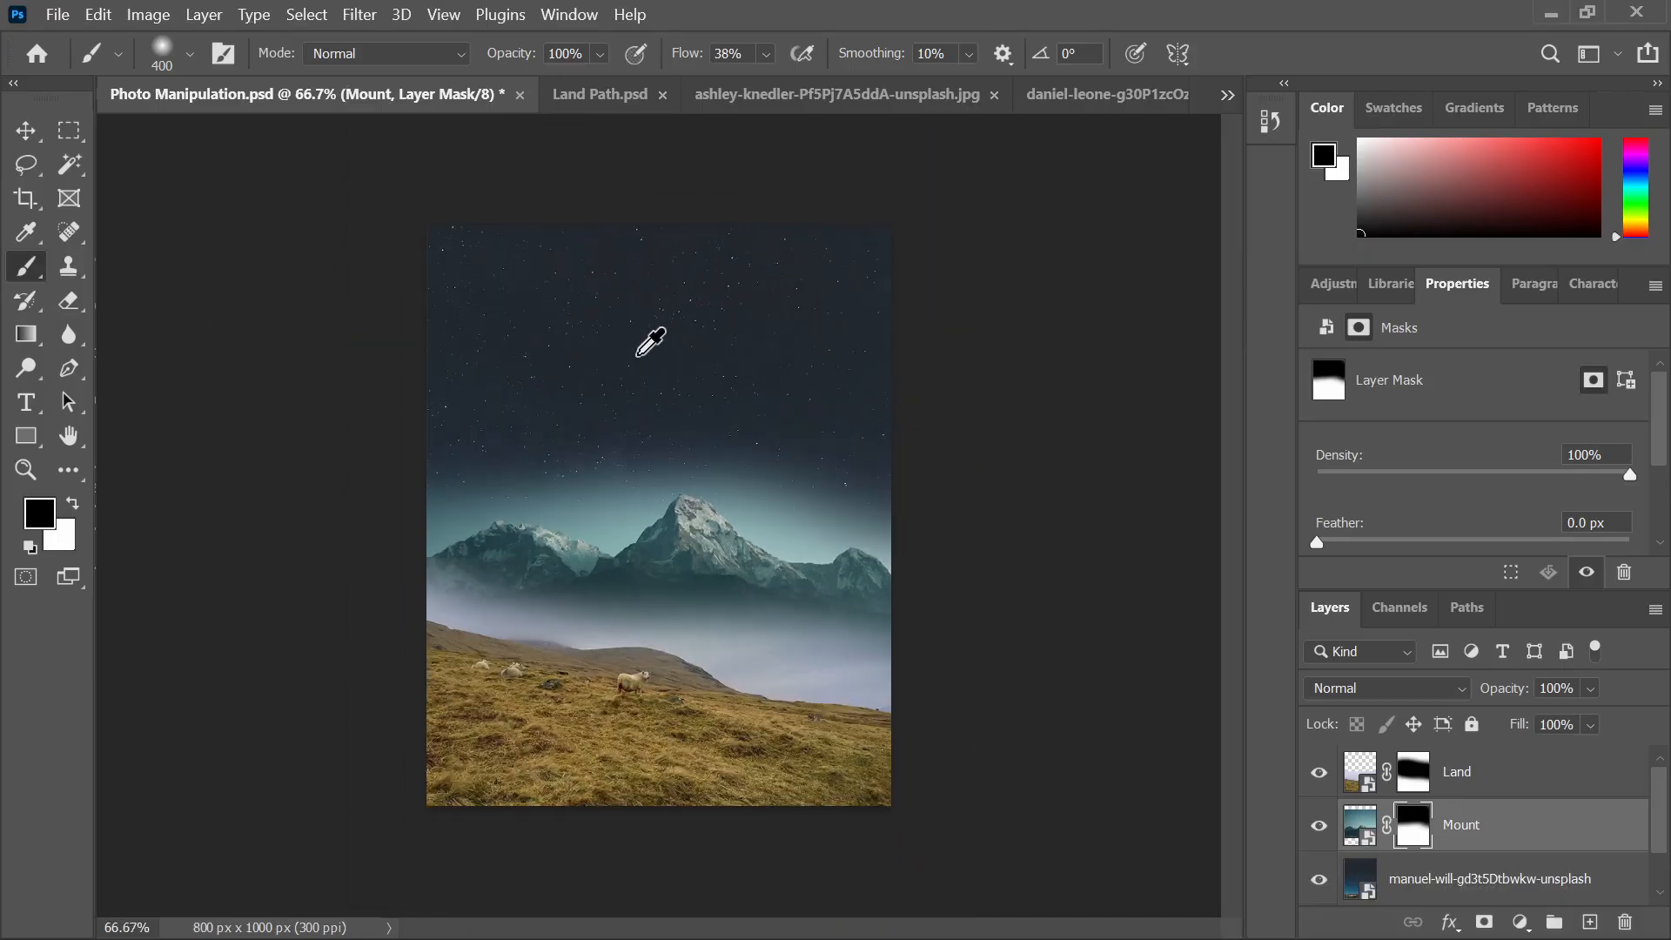
left_click(21, 139)
key("x")
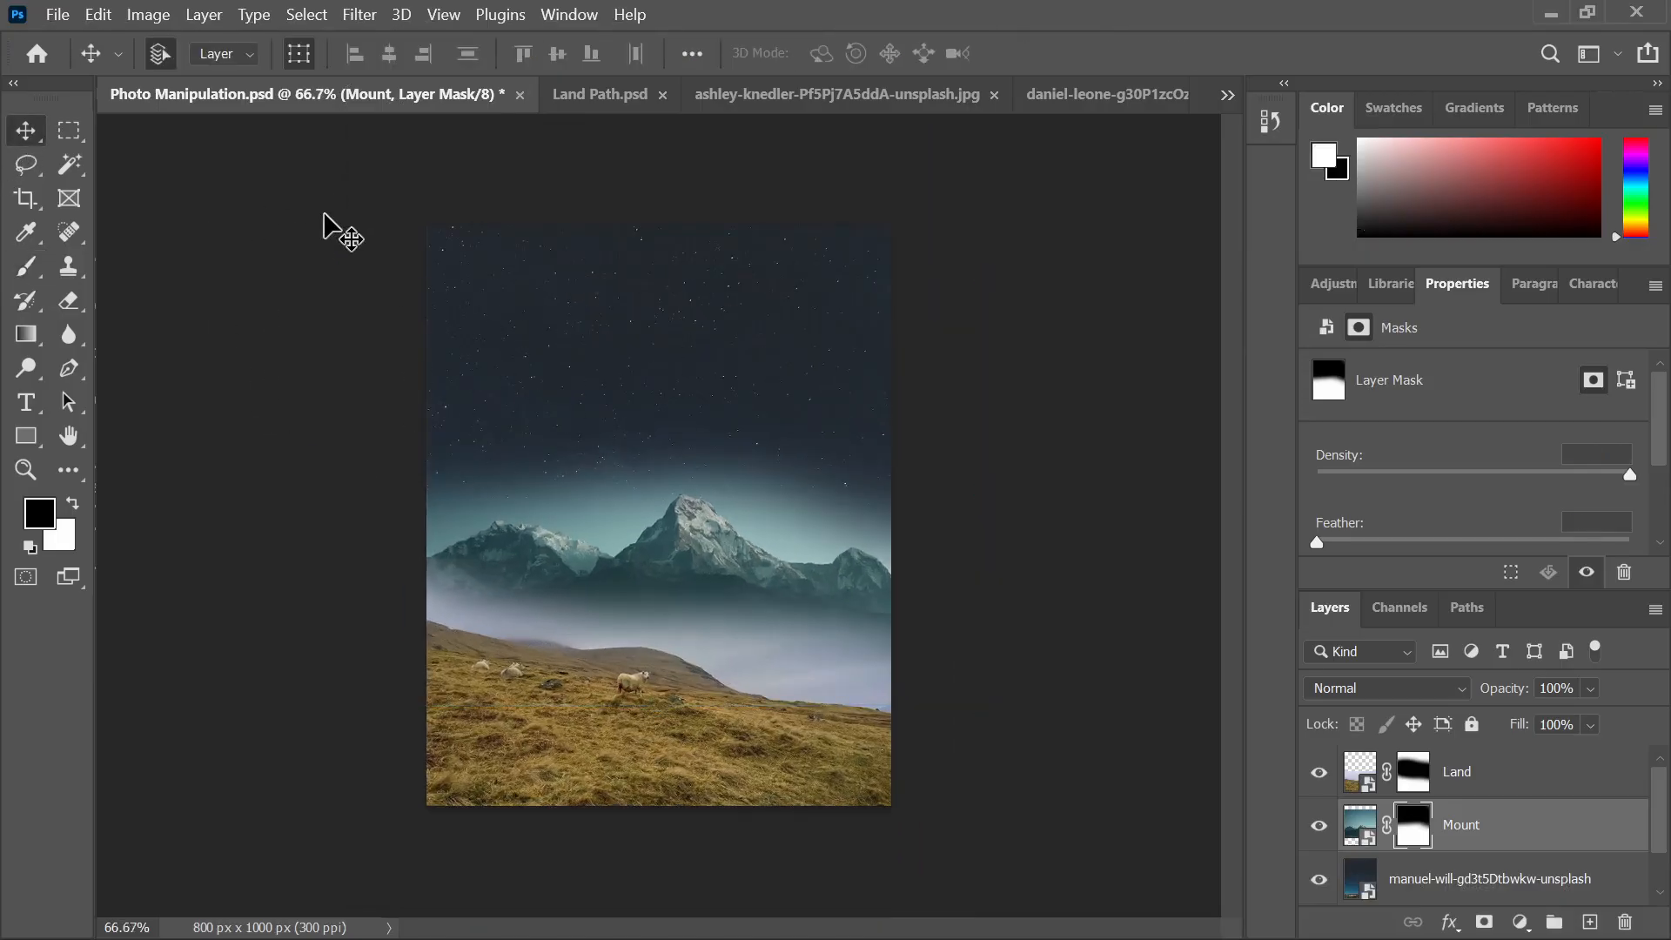
left_click(331, 225)
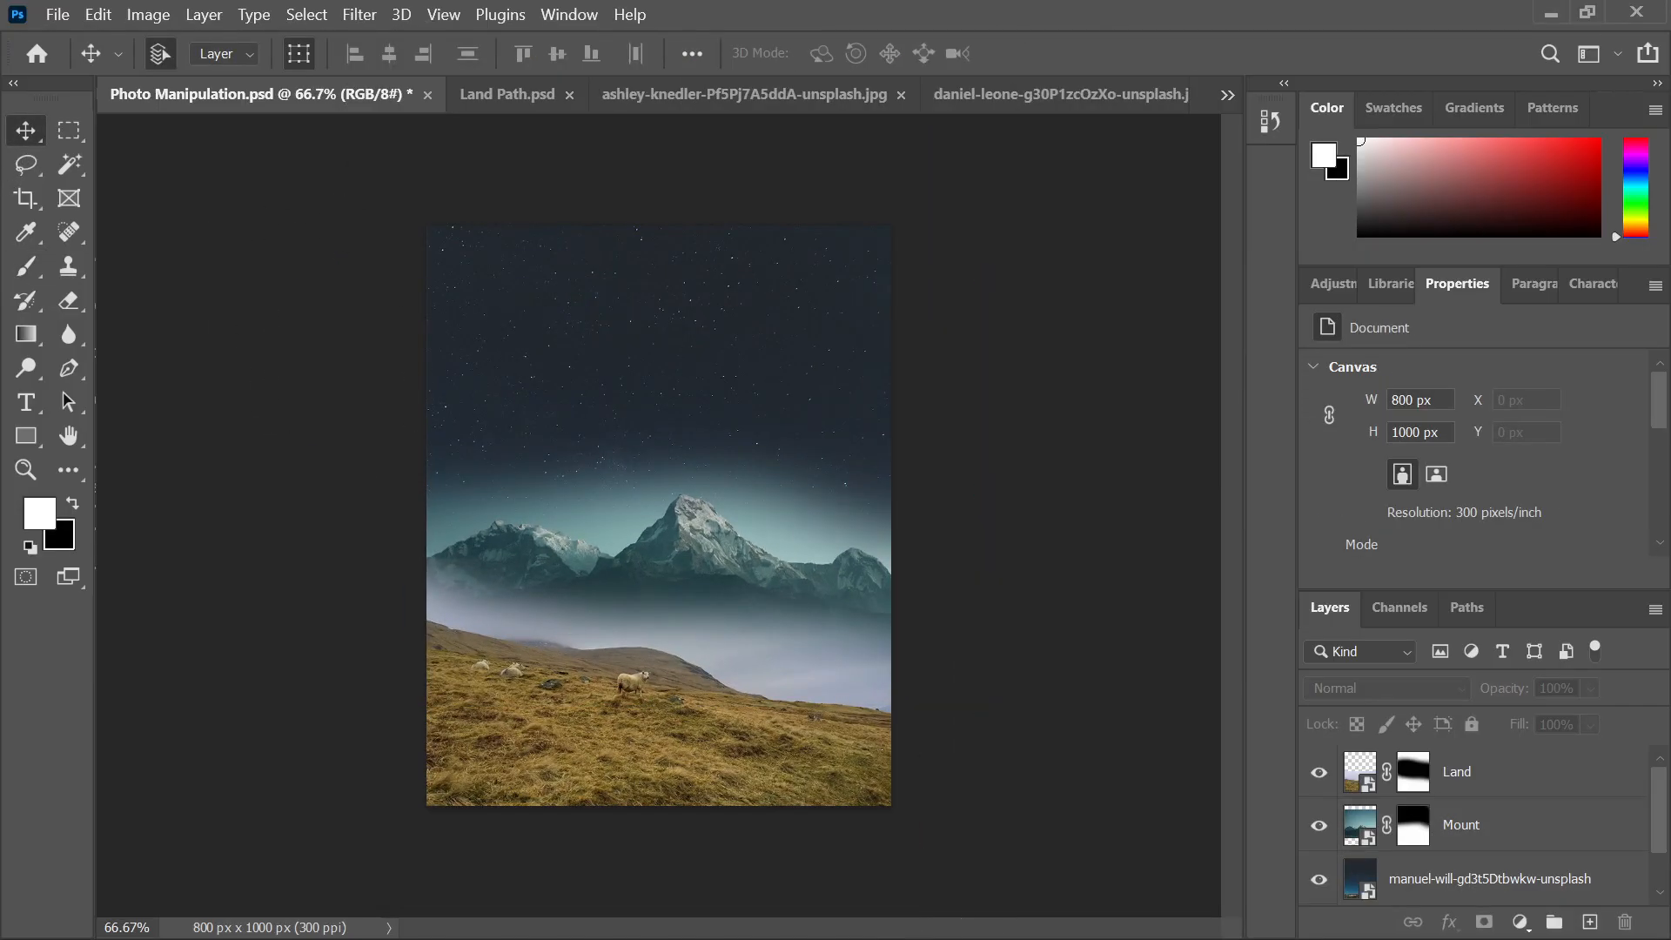
mouse_move(995, 930)
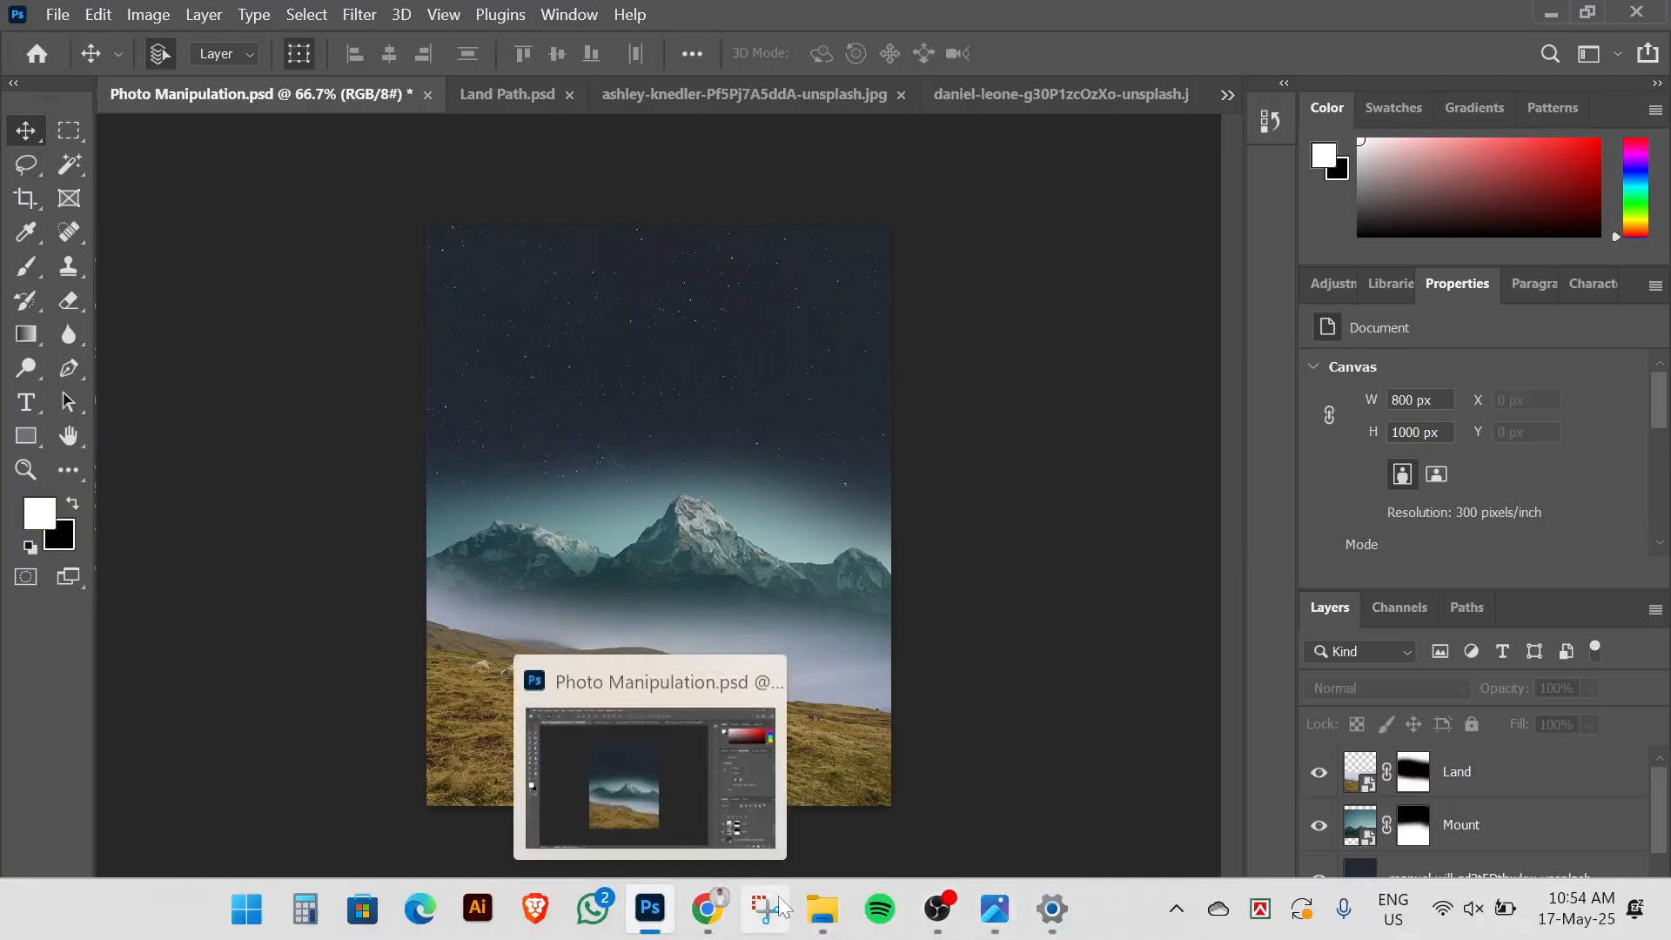
Place the alexander-andrews crescent-moon photo from For Manupulation into Photo Manipulation.psd
left_click(983, 915)
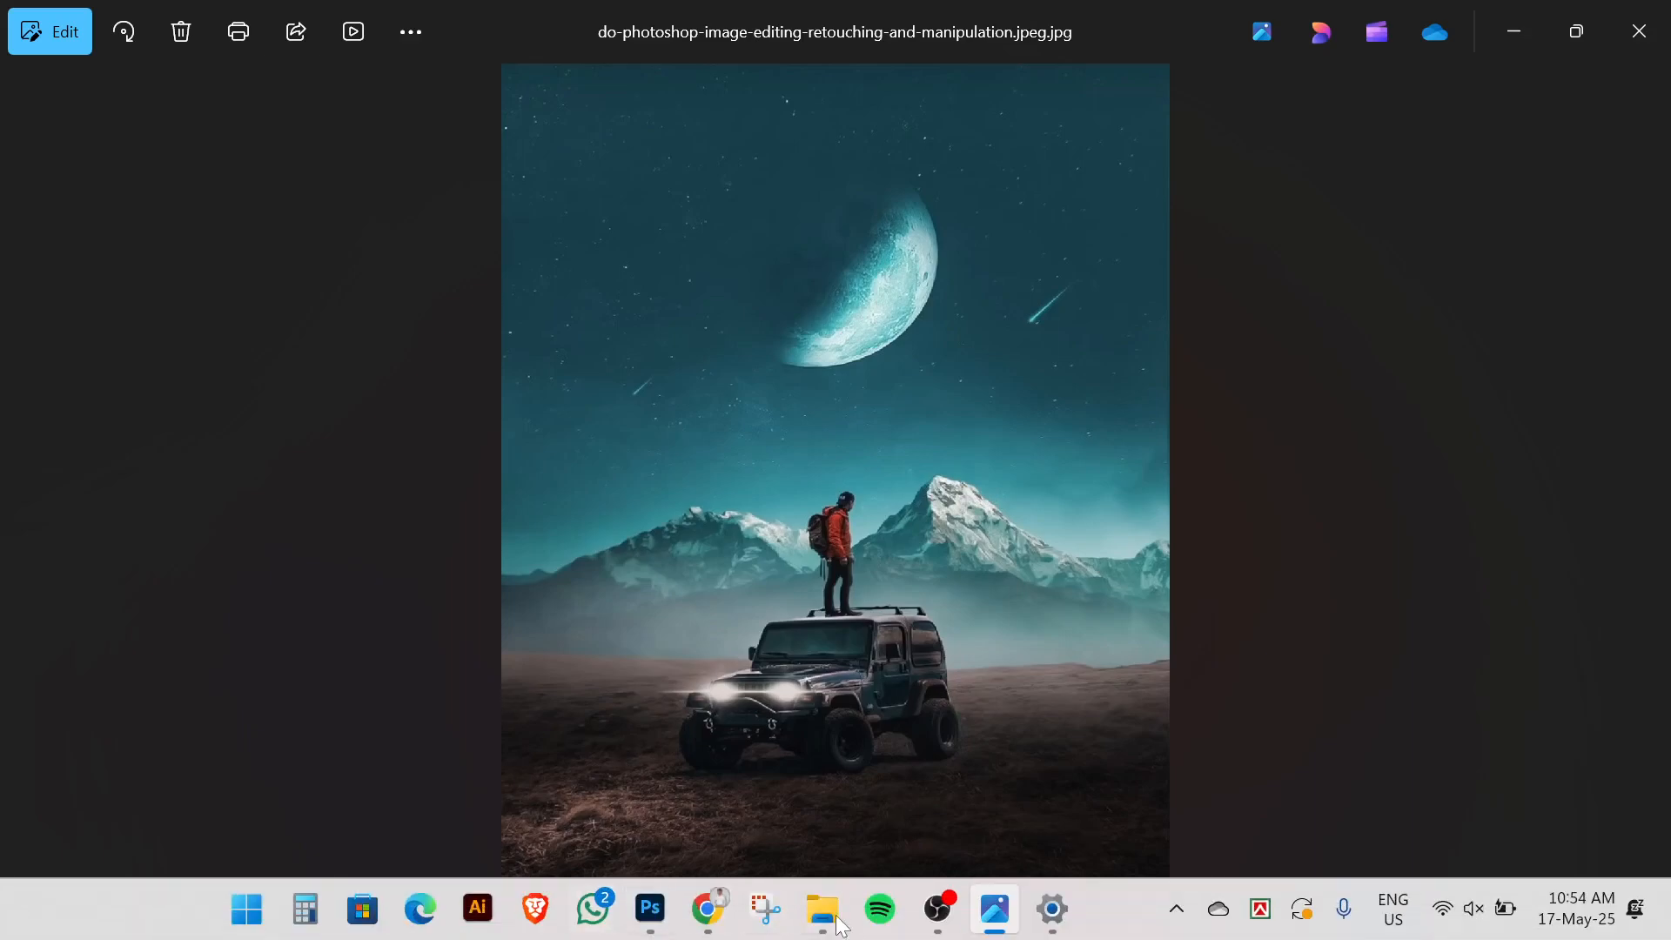
mouse_move(839, 925)
left_click(739, 820)
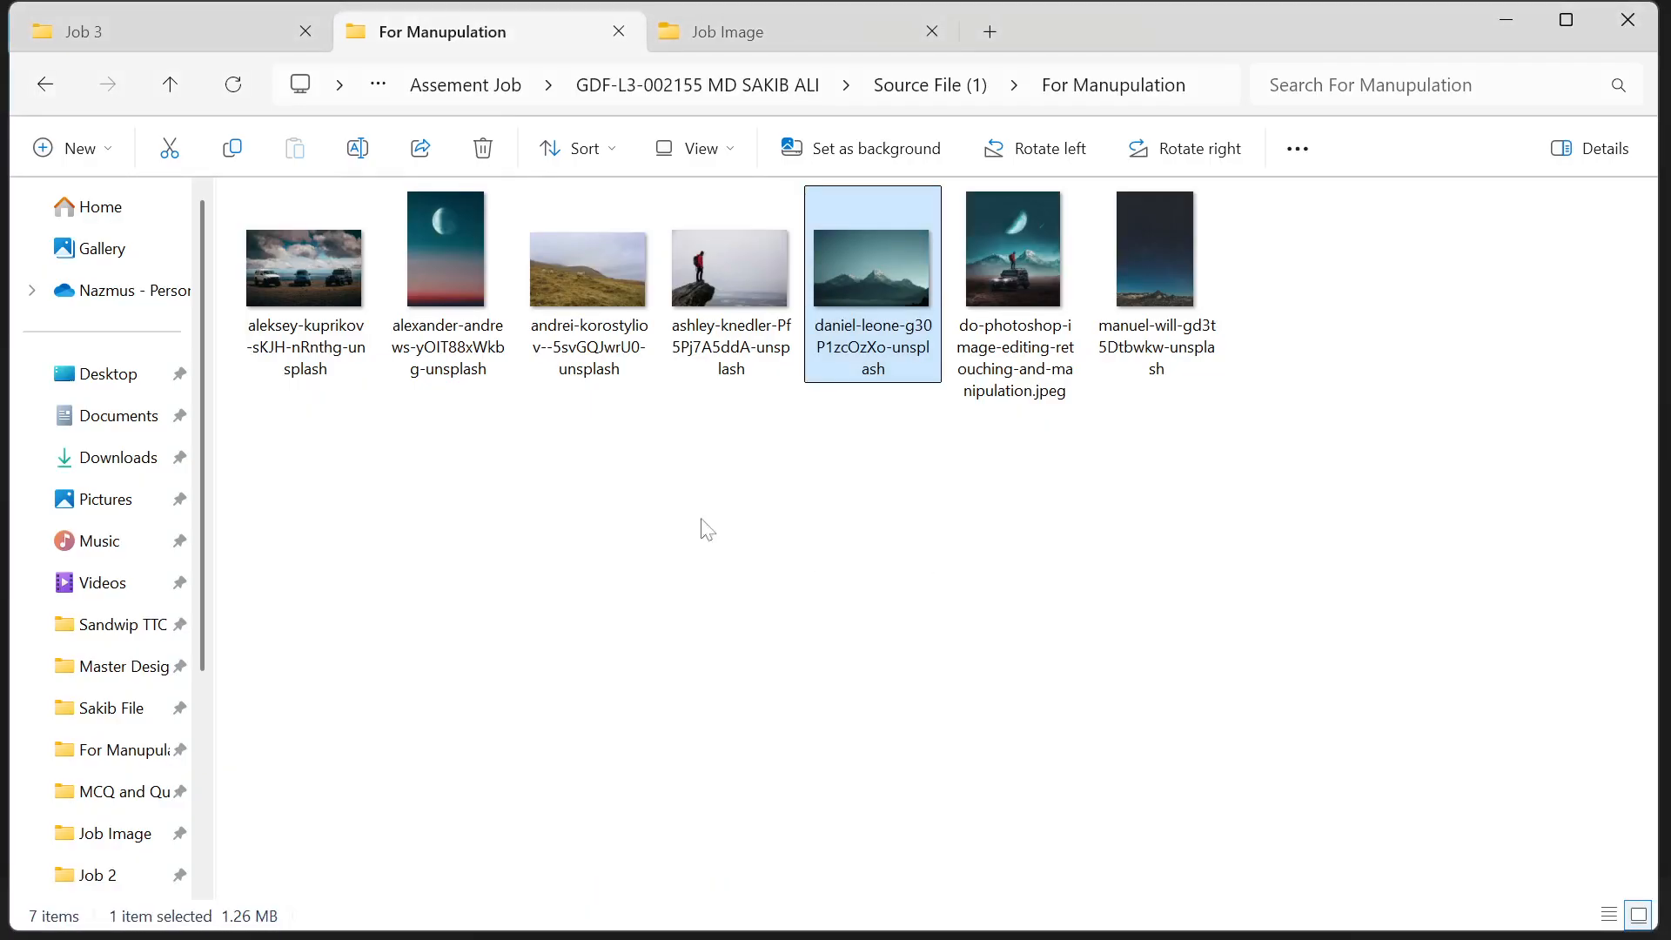
left_click_drag(451, 213, 689, 613)
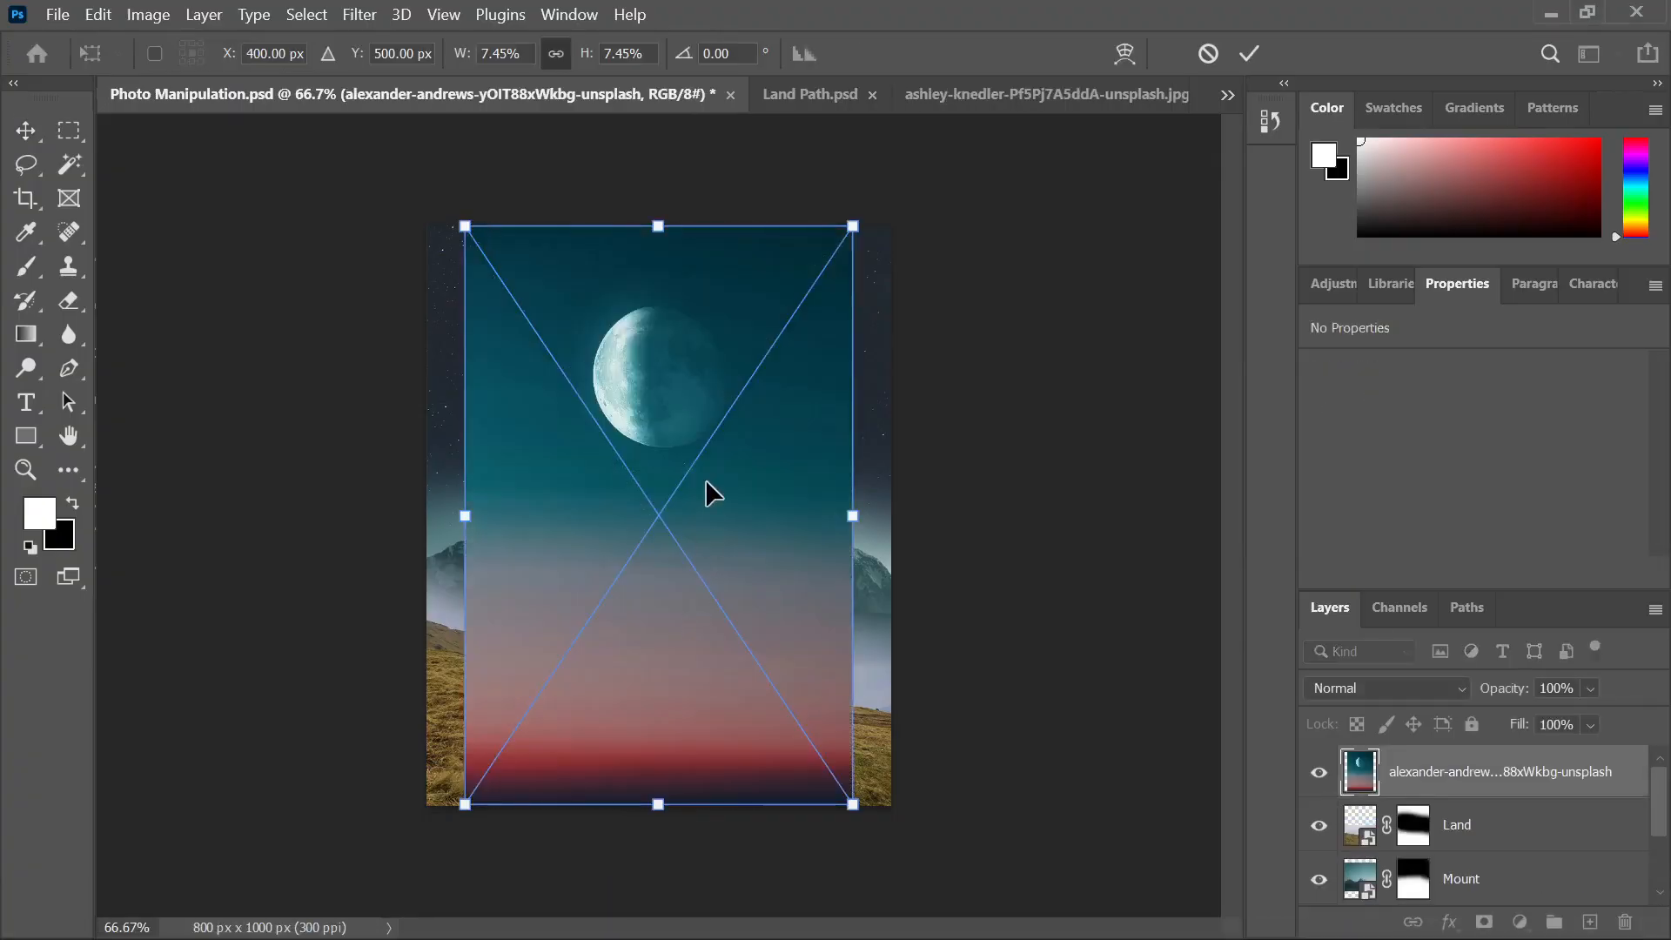
Commit the moon photo and copy a circular selection of the moon onto its own layer
left_click(1249, 53)
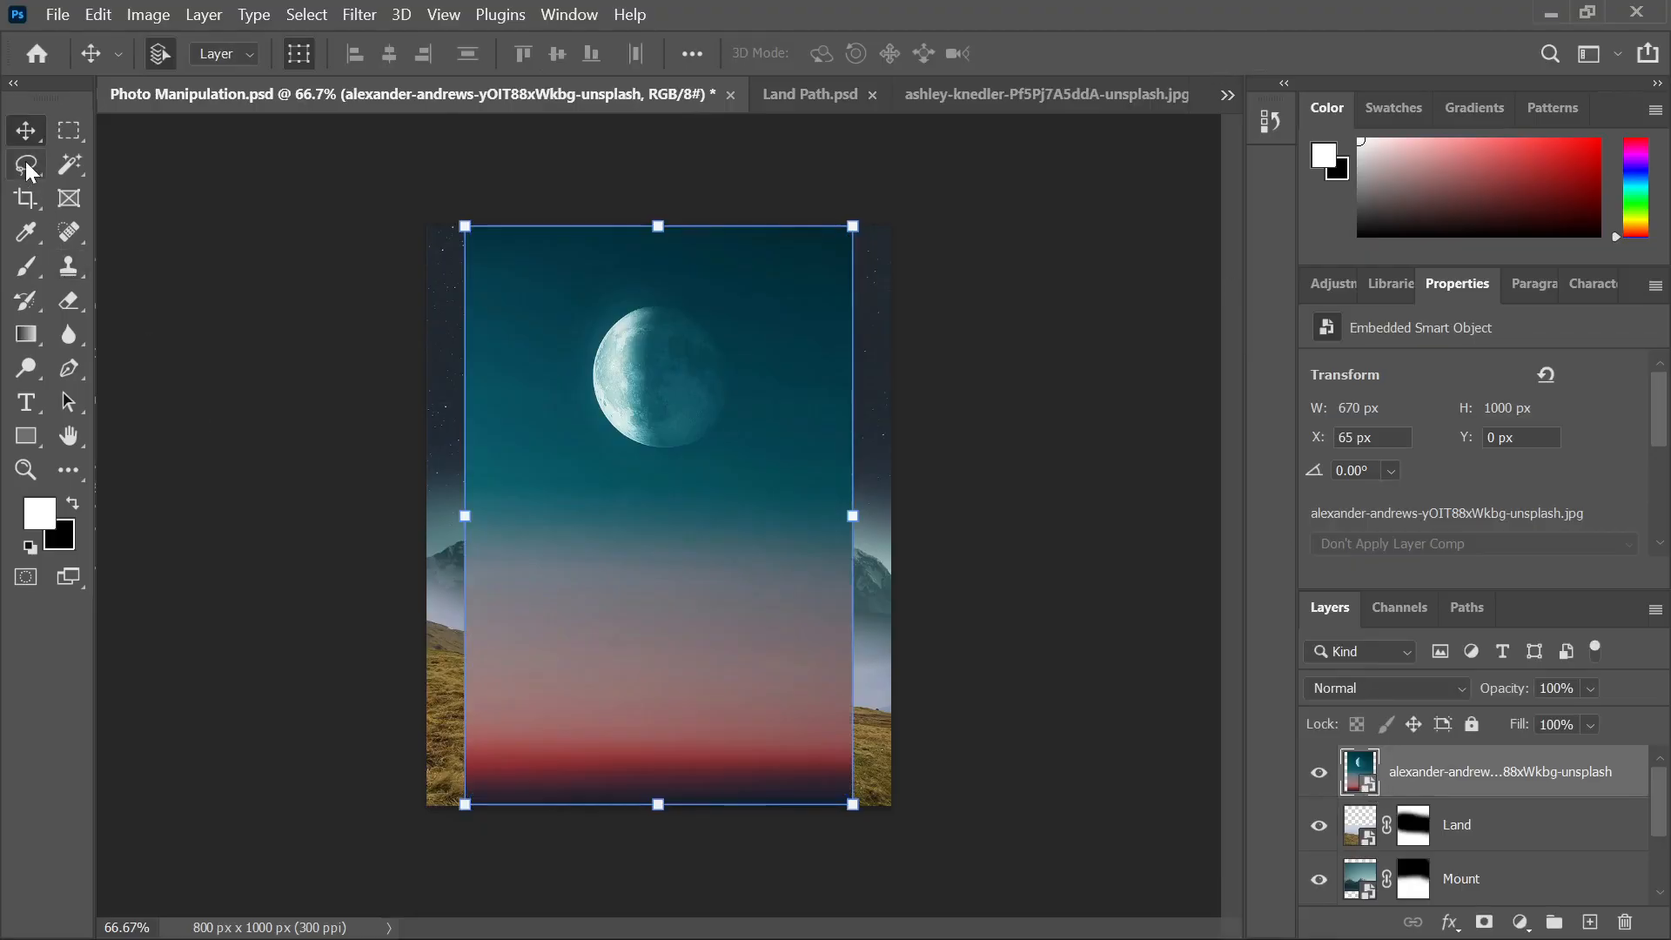
left_click_drag(69, 130, 113, 149)
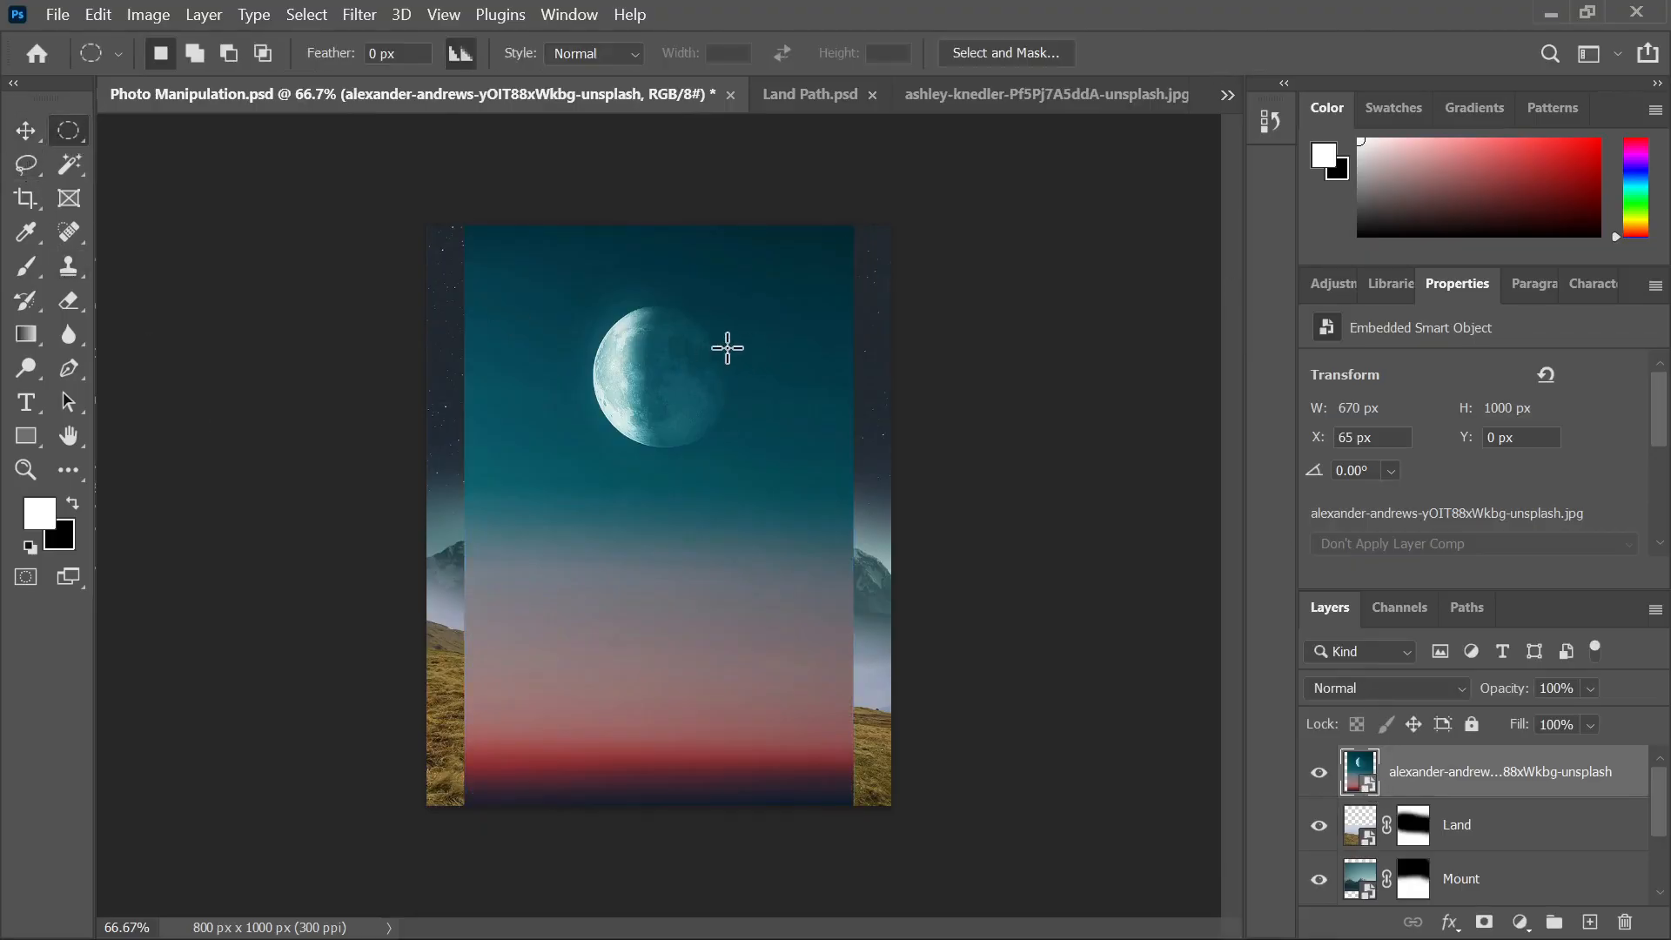
left_click_drag(541, 278, 757, 496)
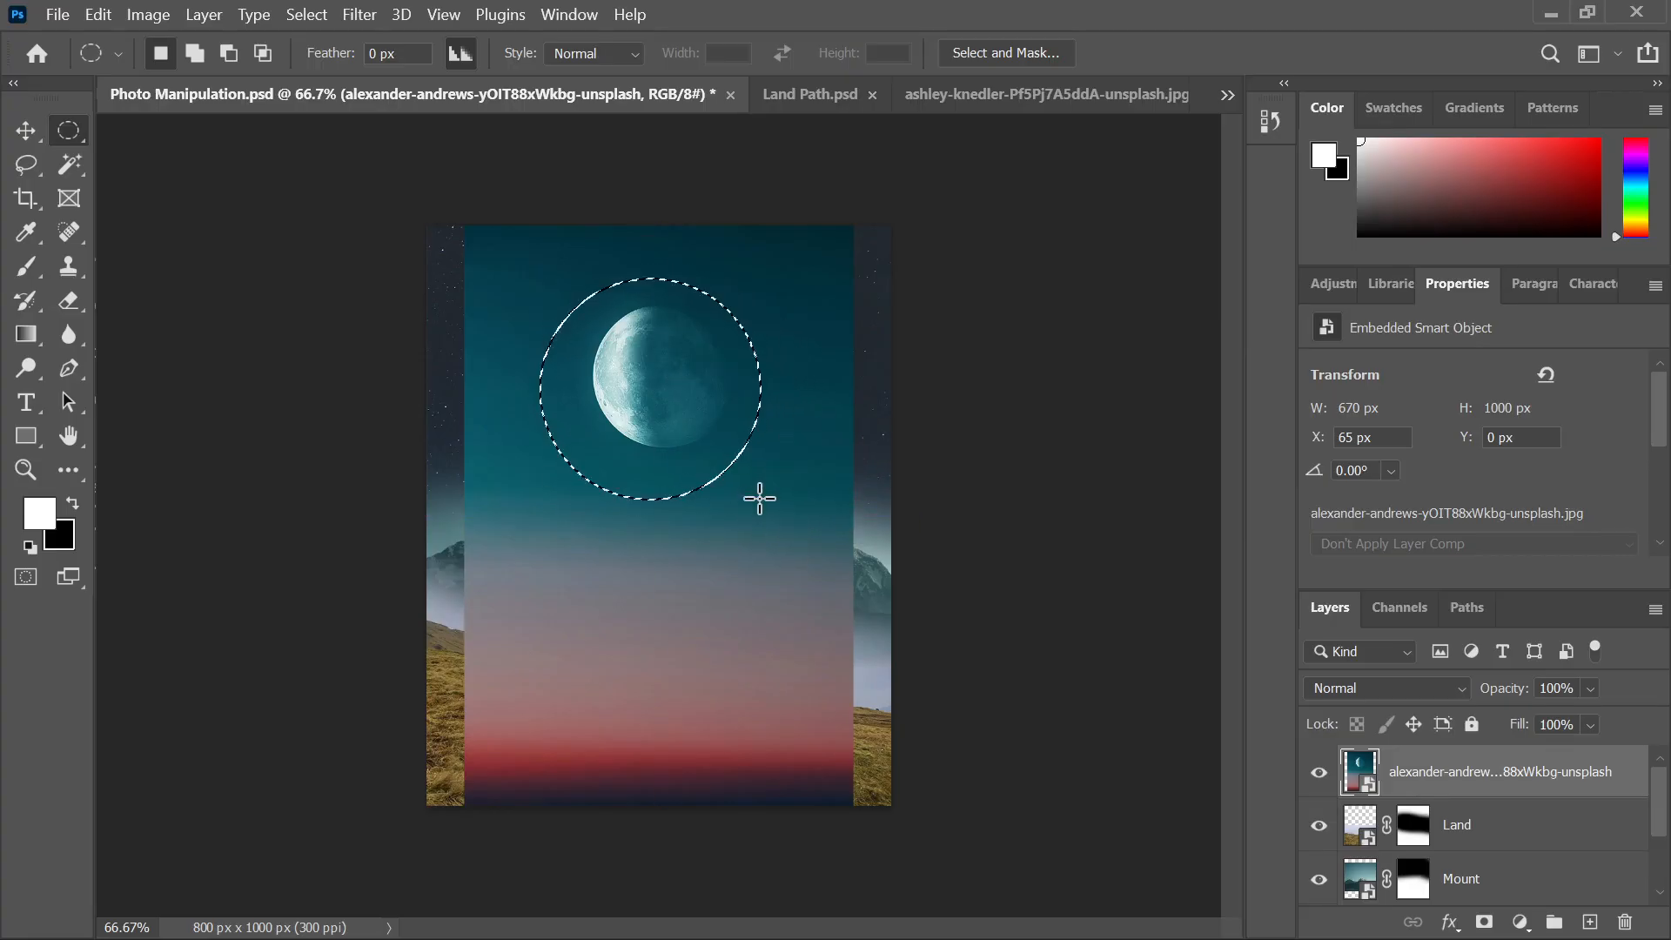
key("Right")
key("Right")
key("Right")
key("Right")
key("Right")
key("Right")
key("Right")
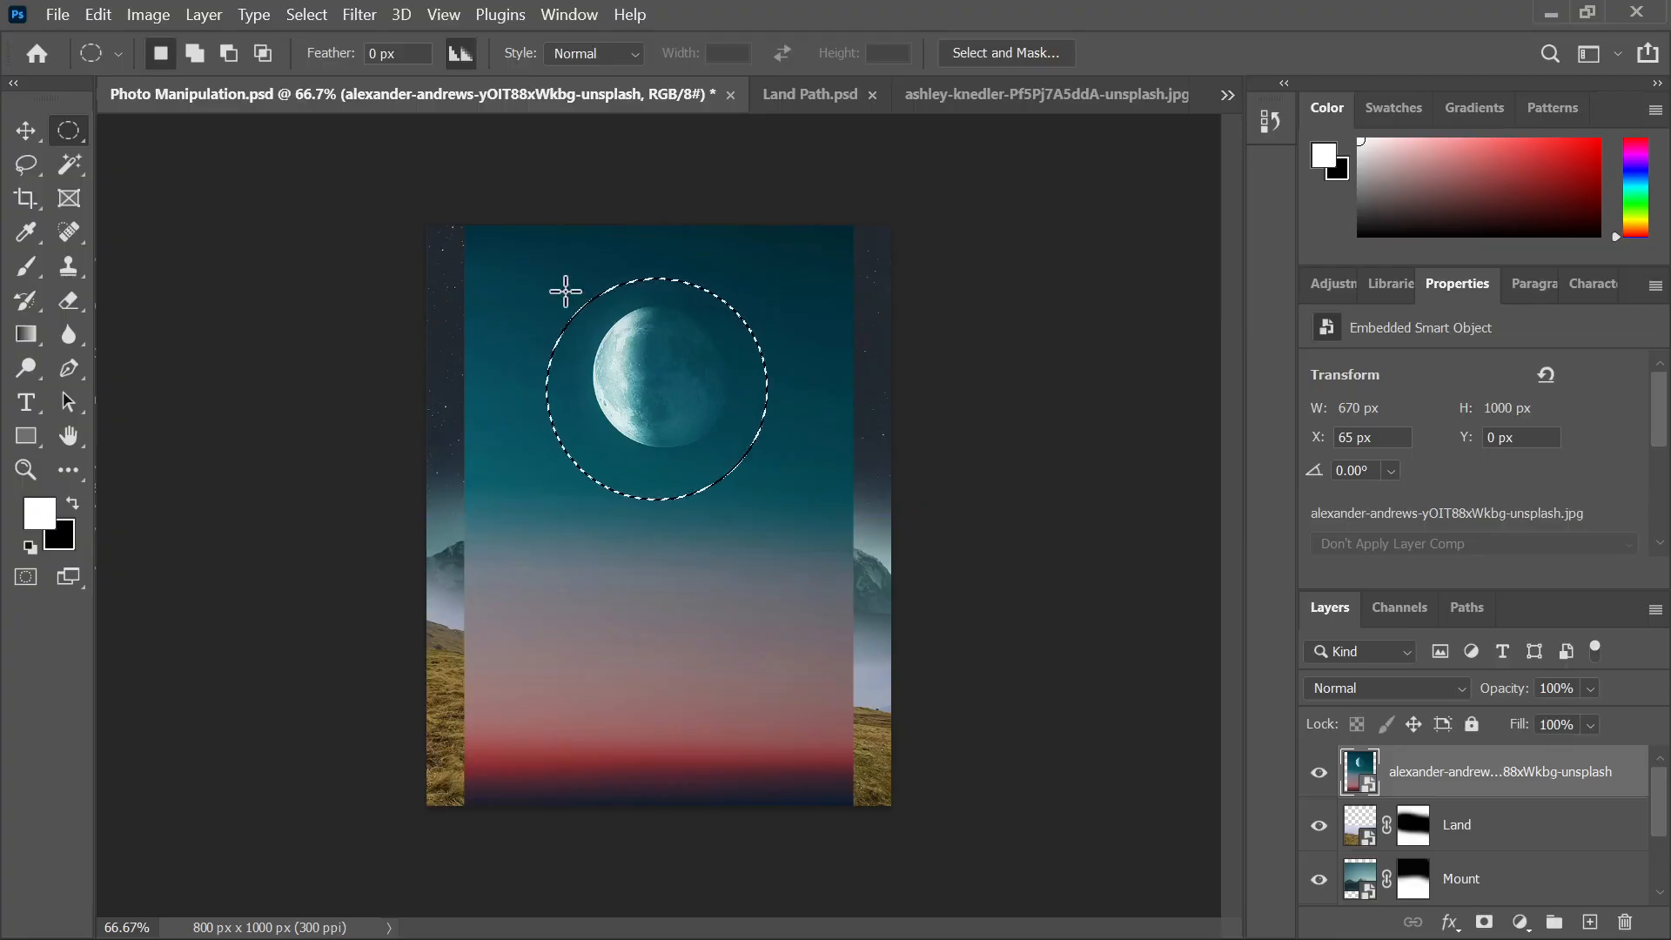
key("Up")
key("Up")
key("Up")
key("Up")
key("Up")
key("Up")
key("Up")
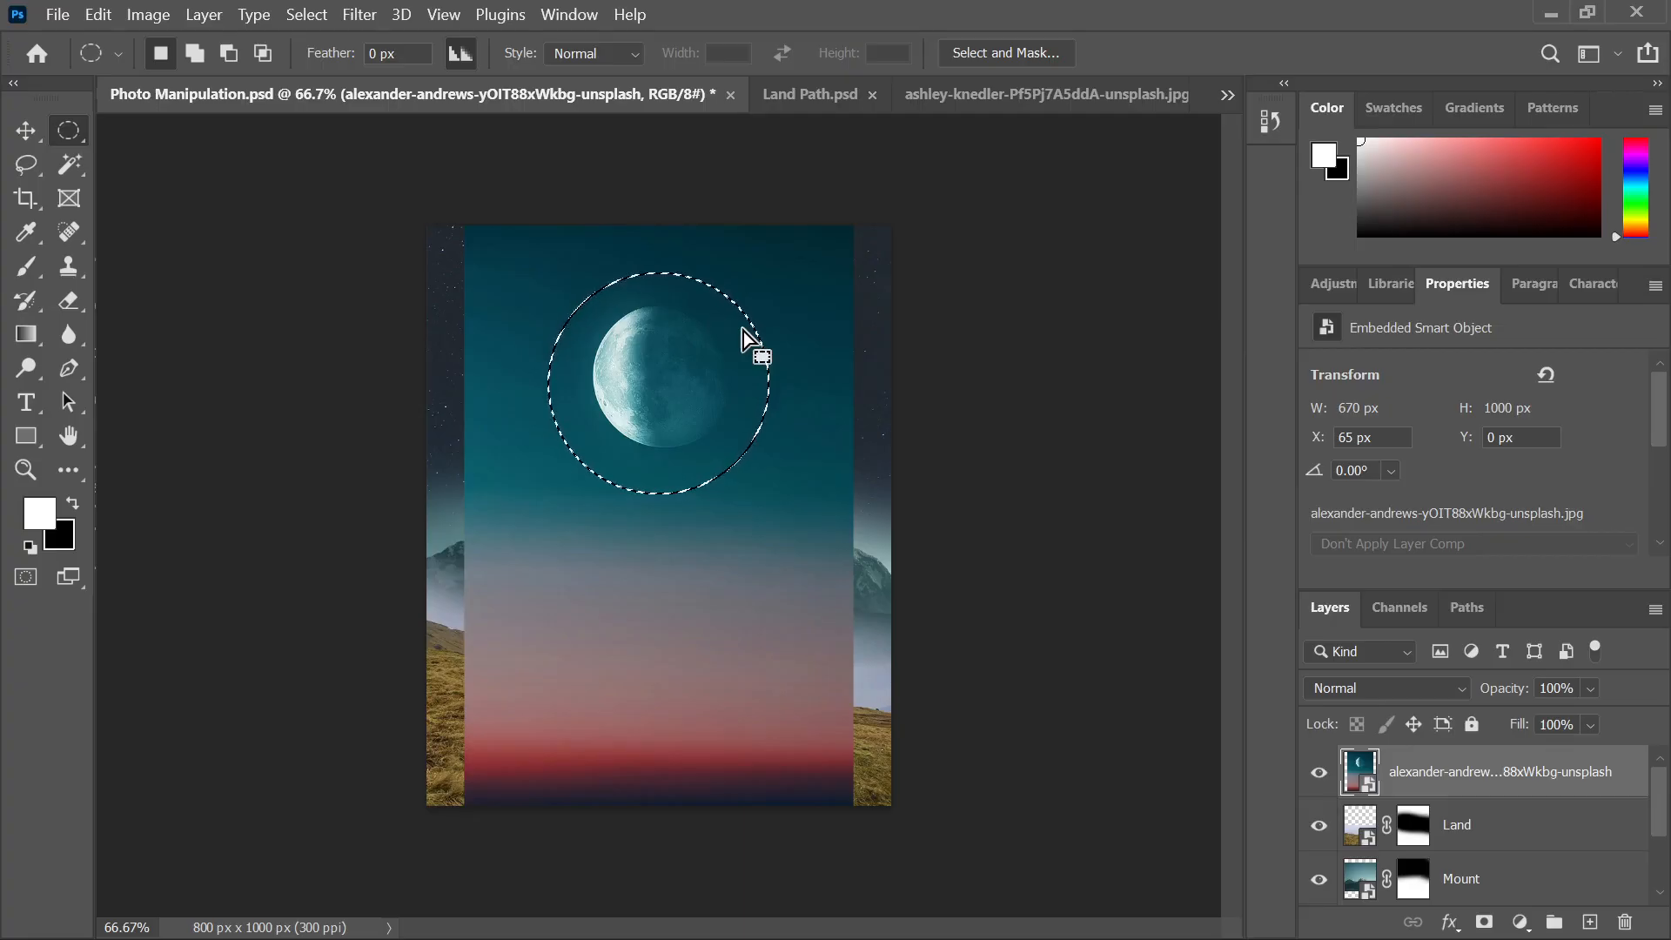
key("ctrl+shift+alt+n")
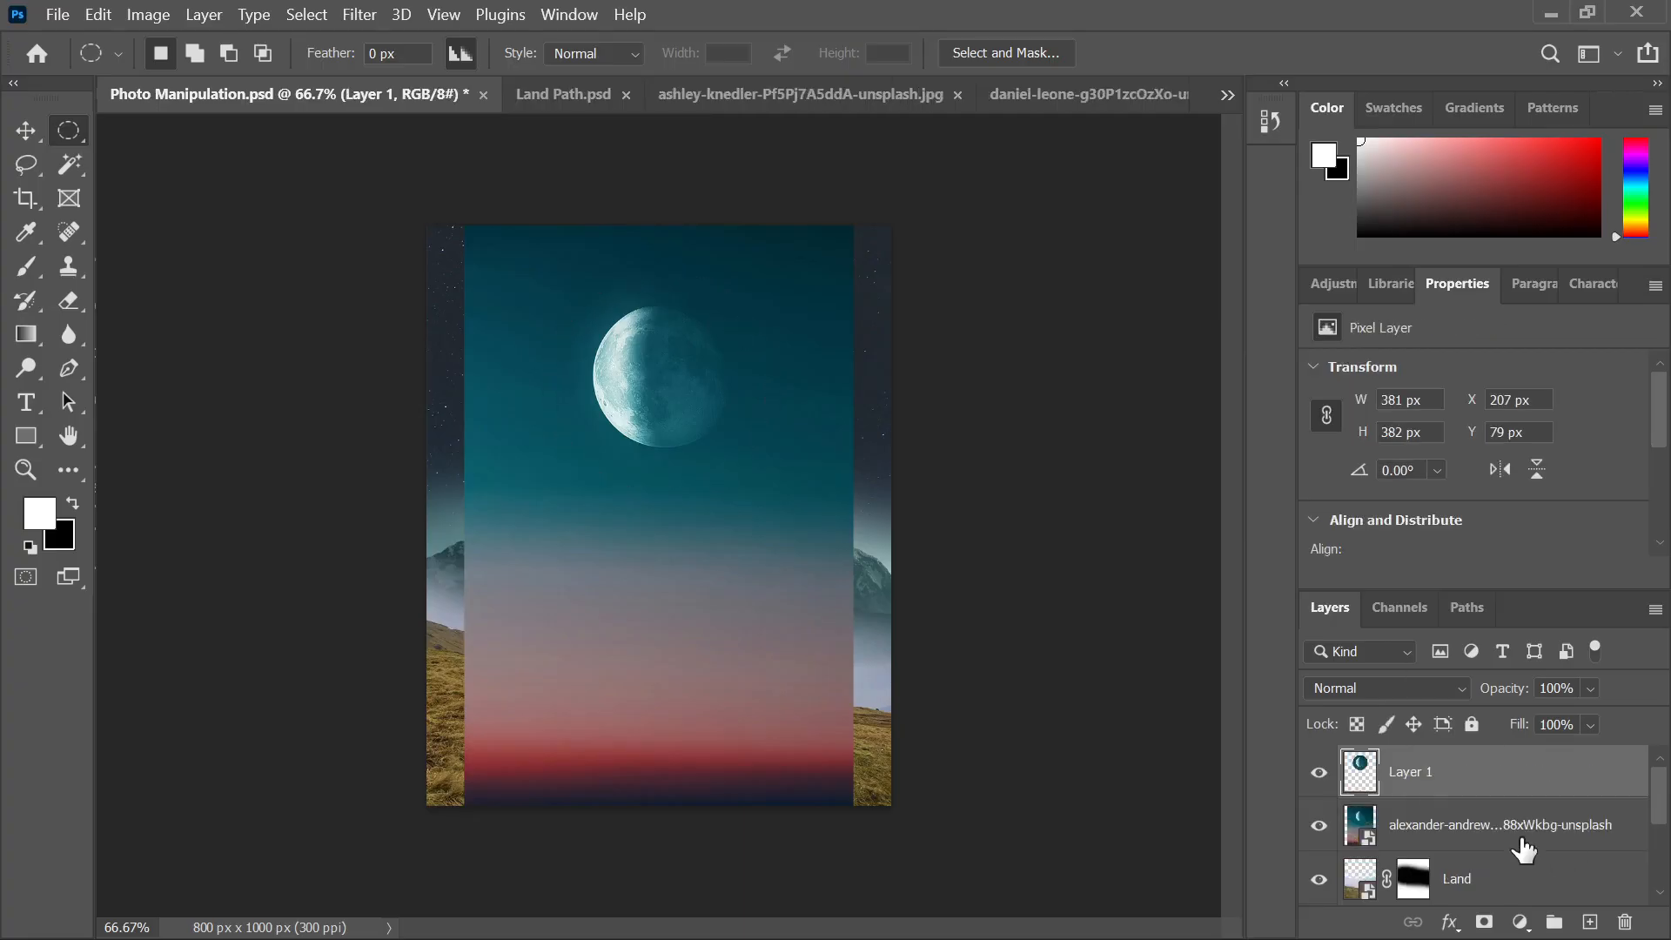
Name the moon cutout layer Earth and delete the leftover moon photo layer
left_click_drag(1523, 848, 1621, 909)
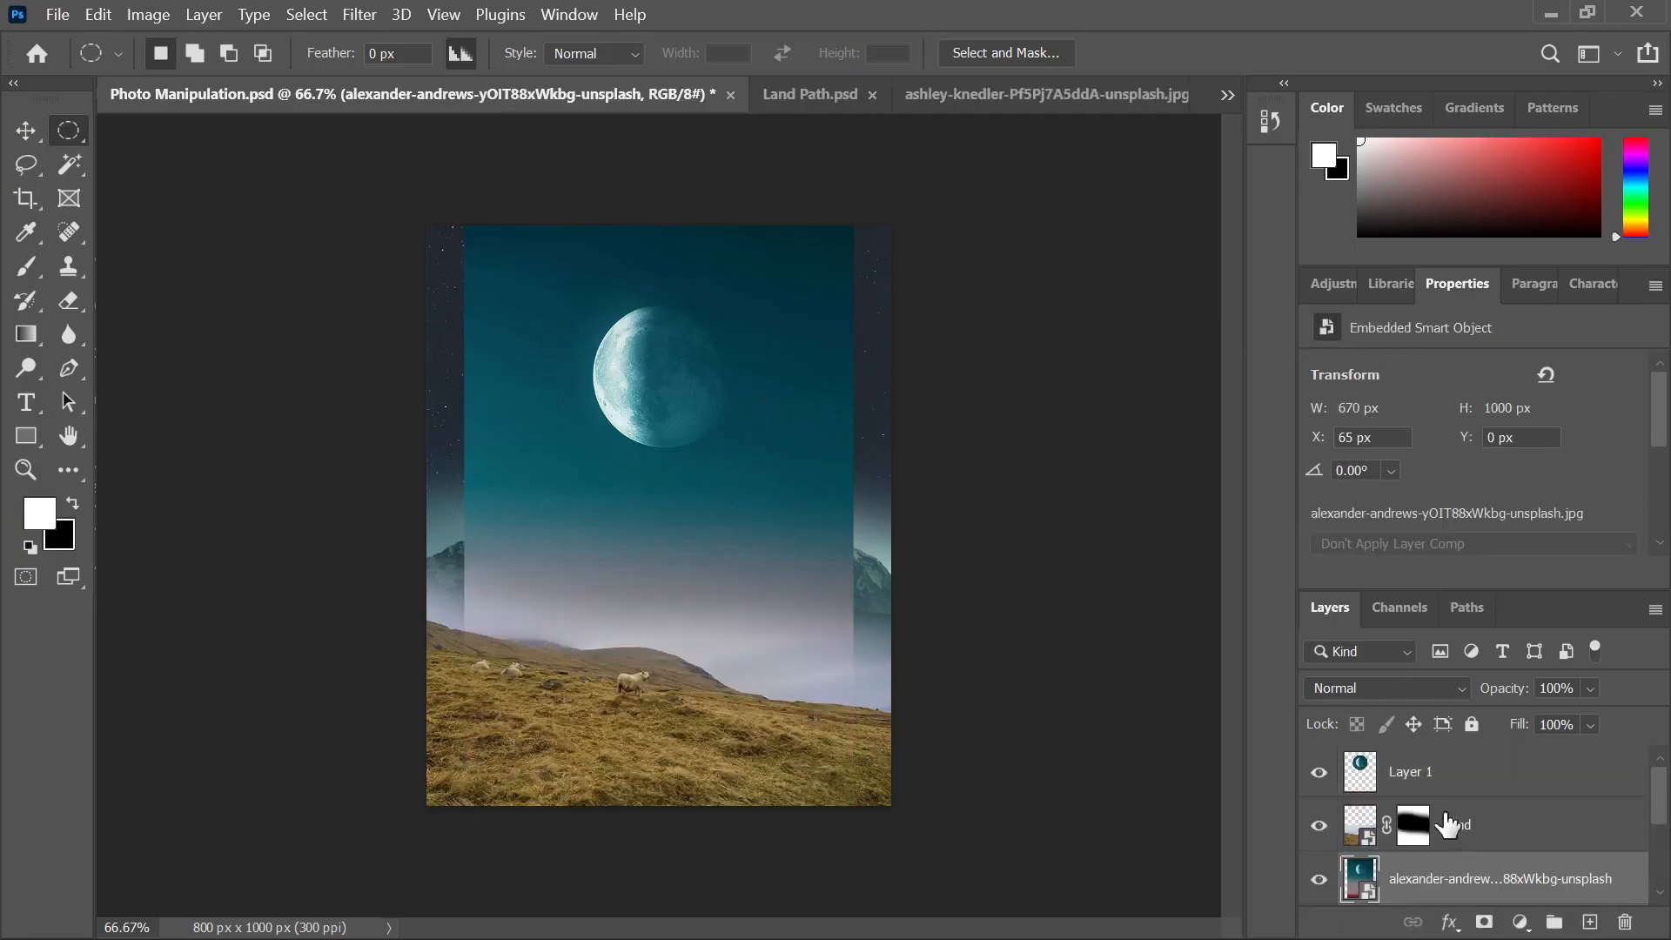
double_click(1415, 773)
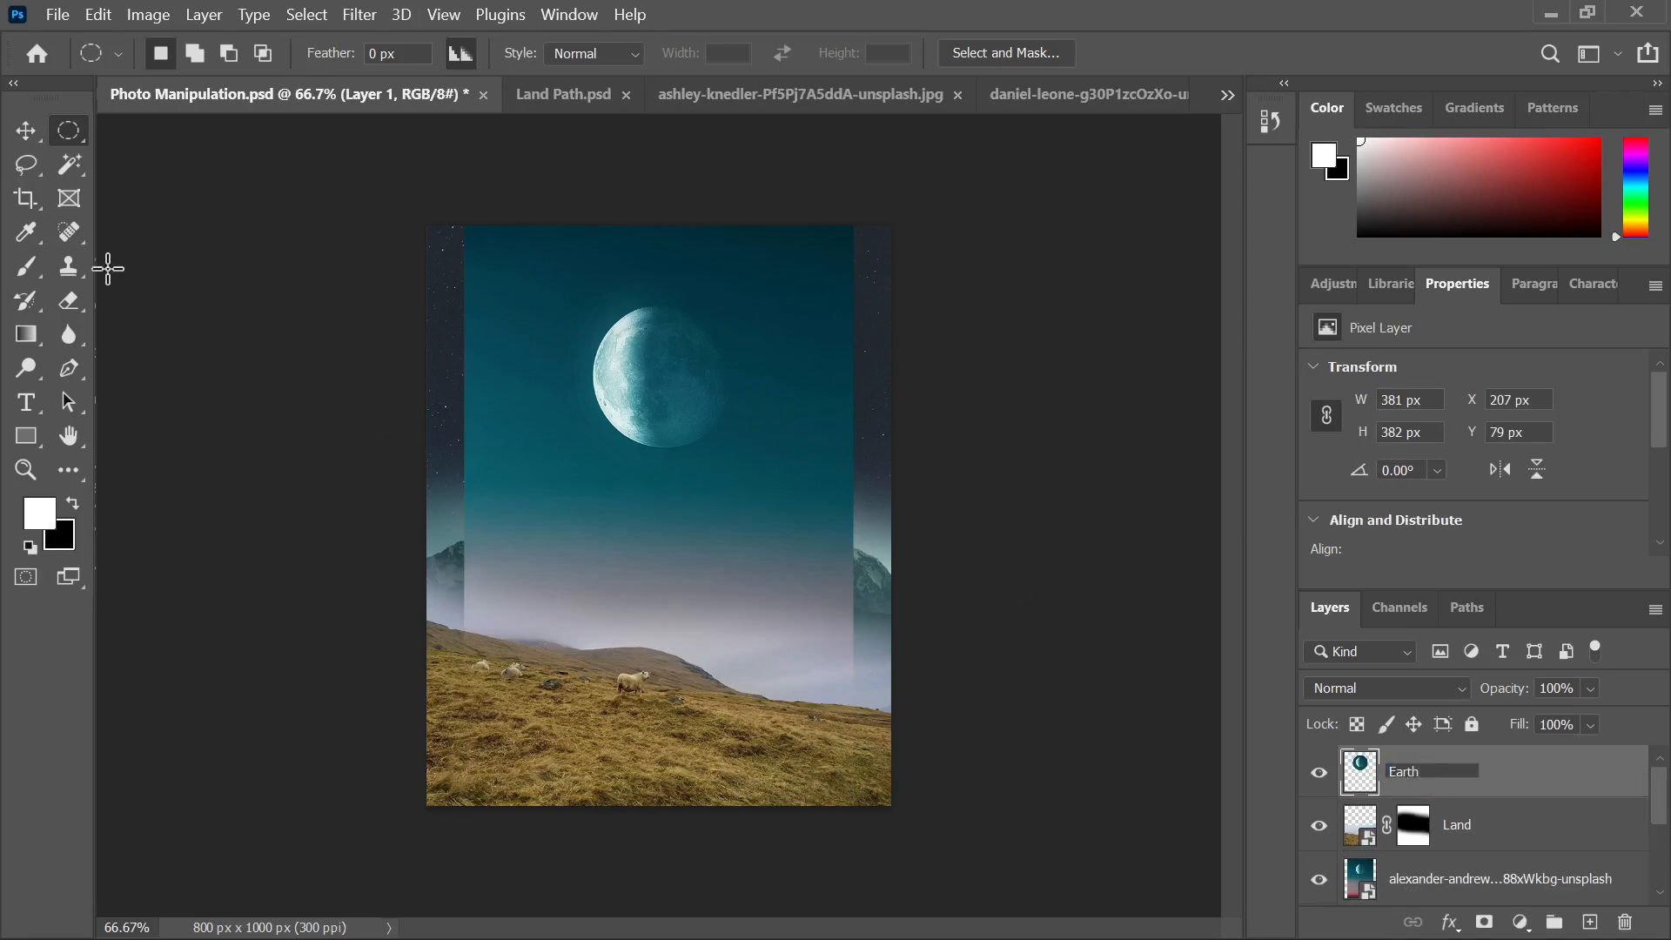
left_click(25, 132)
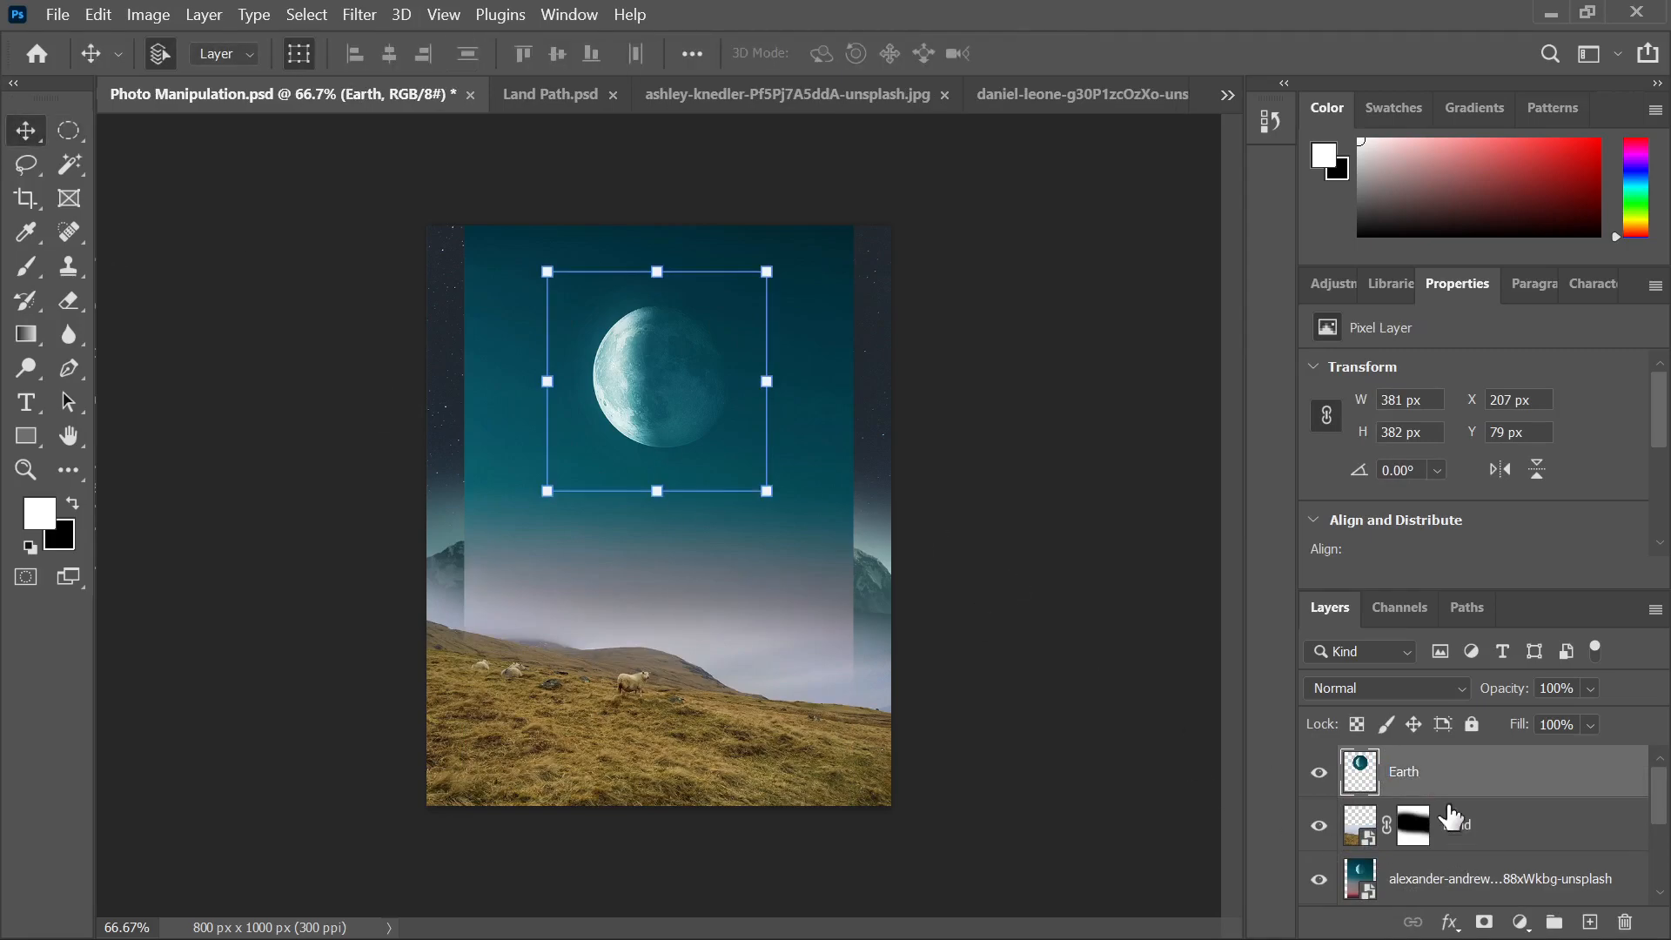
scroll(1458, 862, "down", 1)
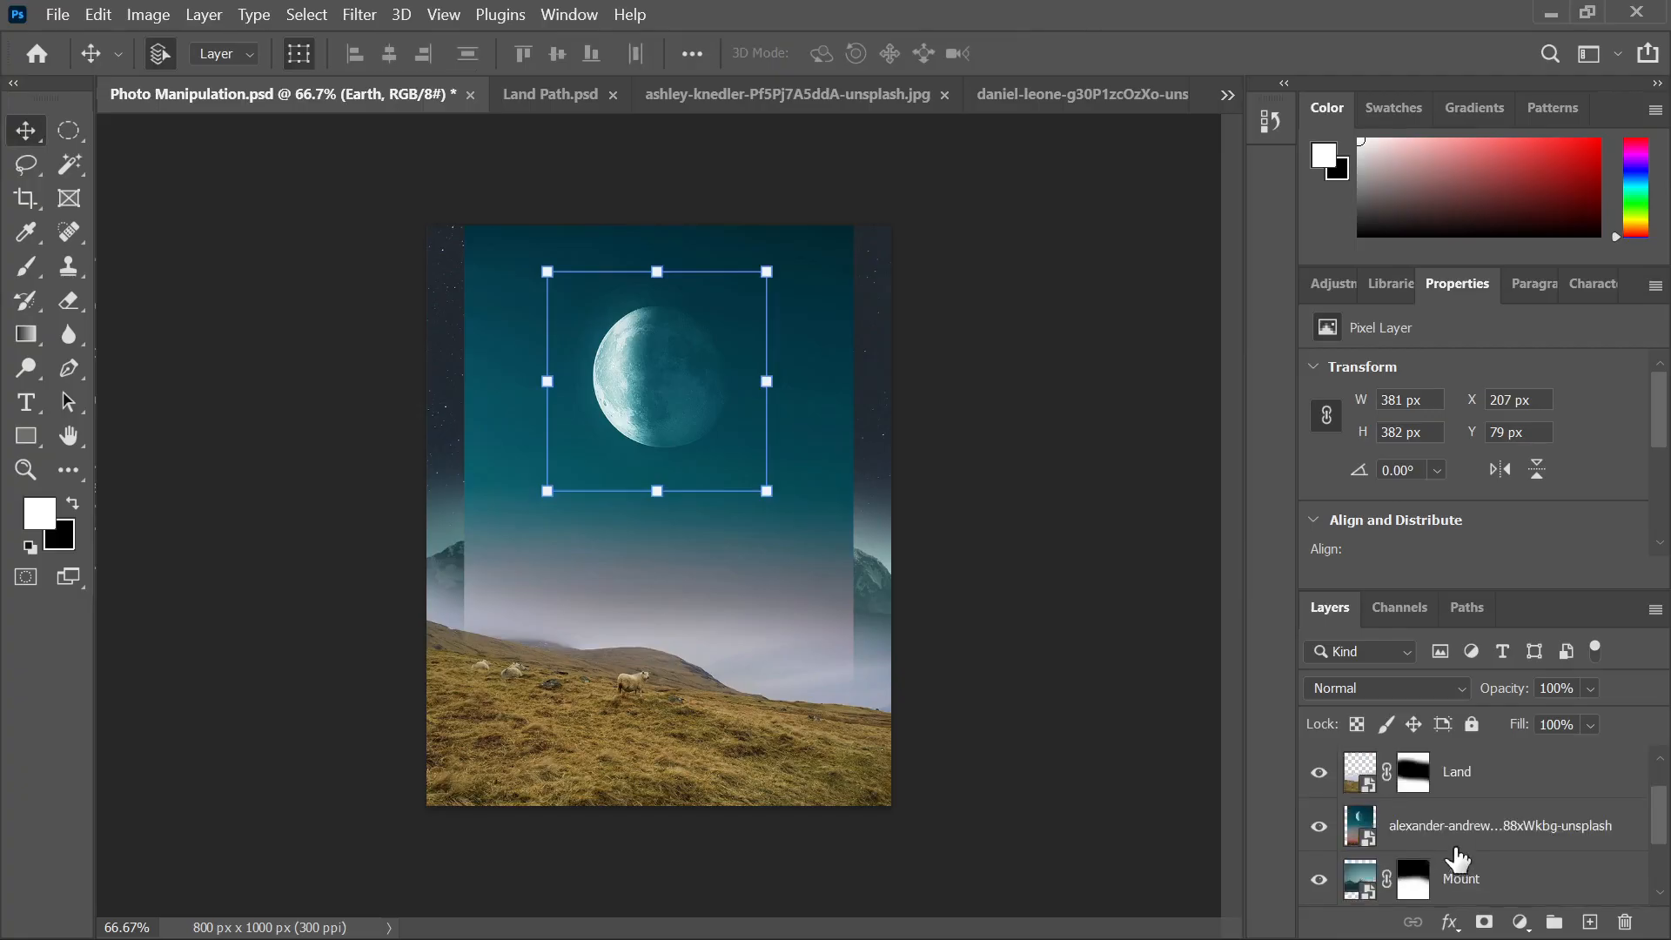
left_click(1451, 833)
left_click_drag(1438, 834, 1623, 920)
left_click(909, 389)
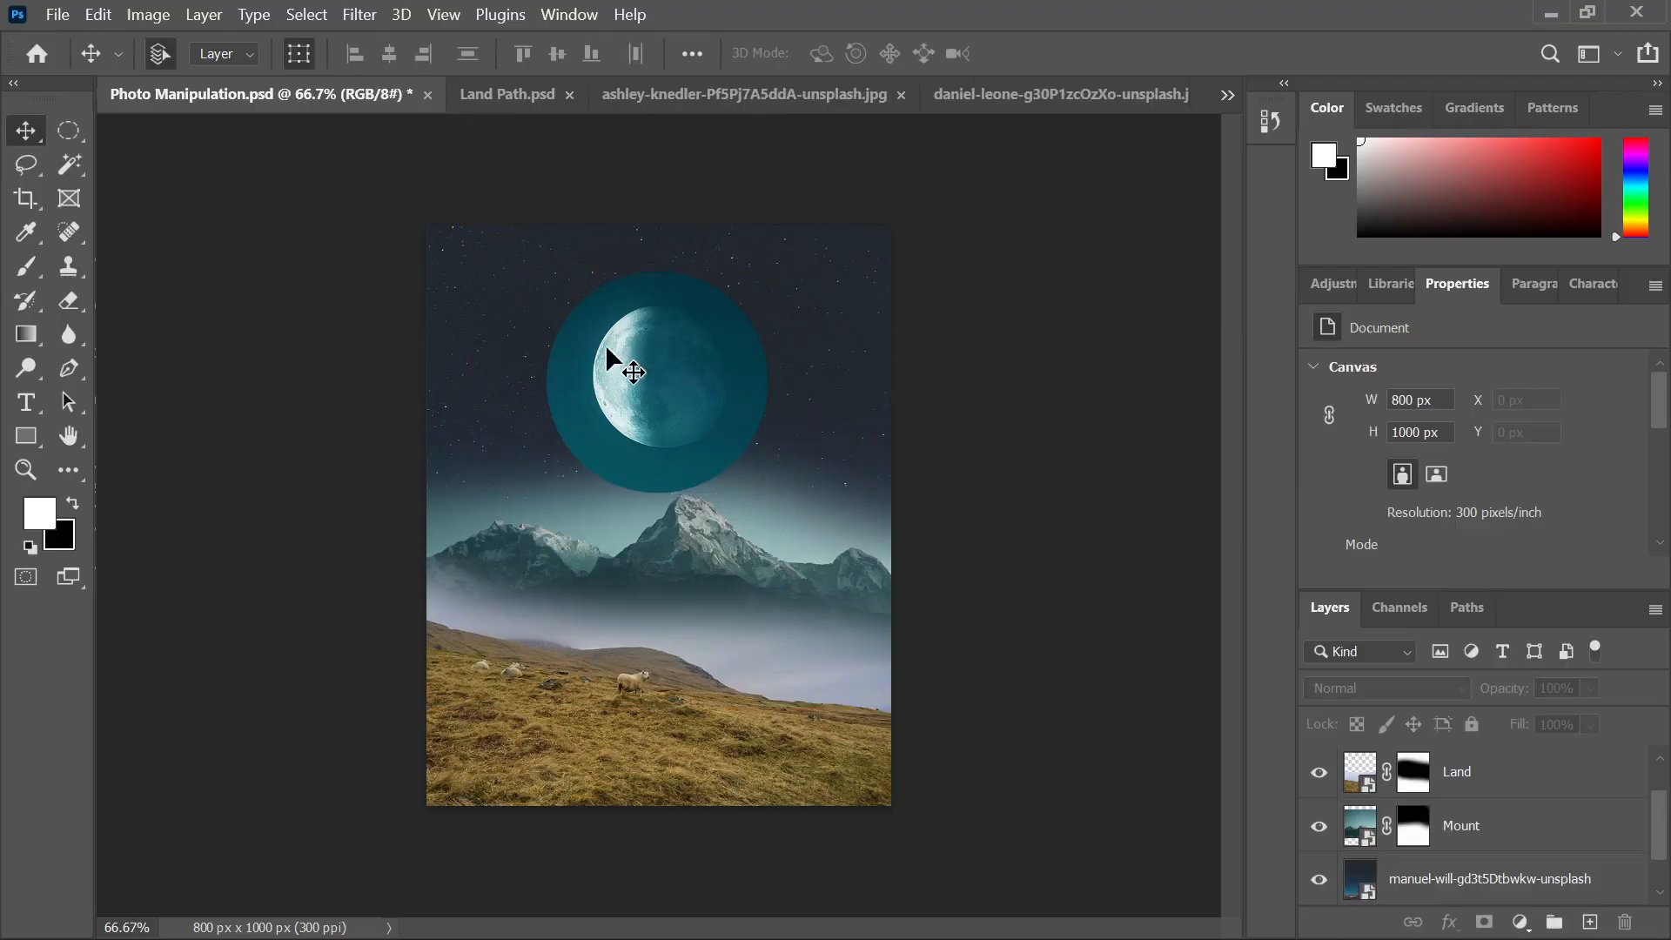
scroll(607, 353, "up", 4)
scroll(626, 362, "down", 2)
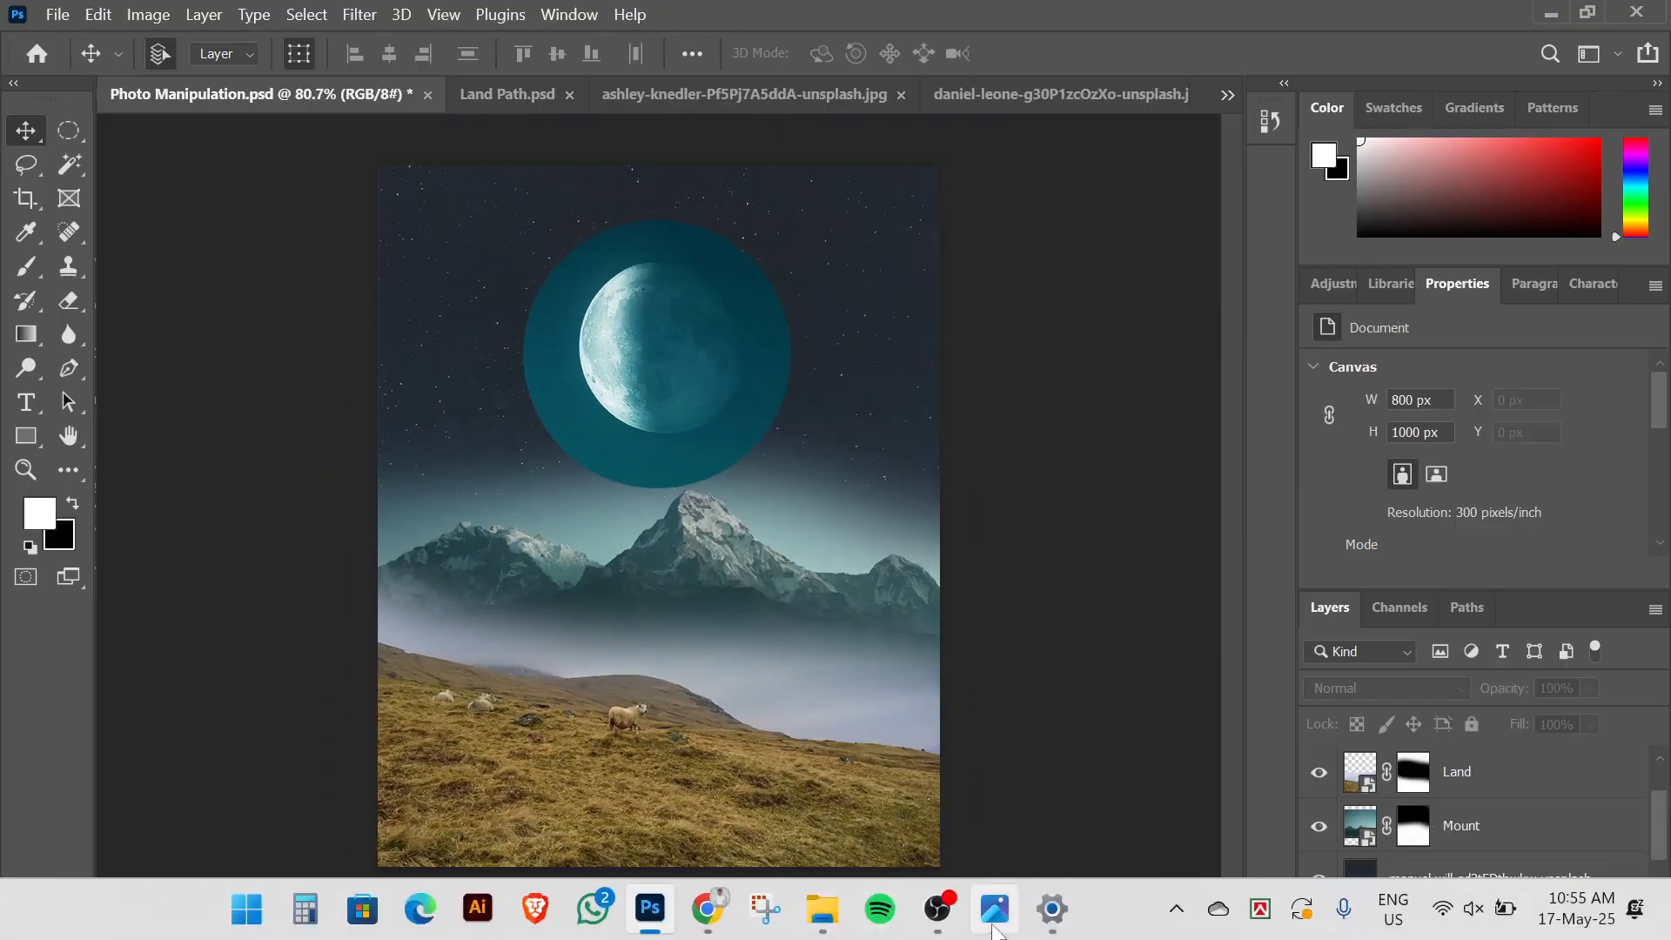
left_click(995, 929)
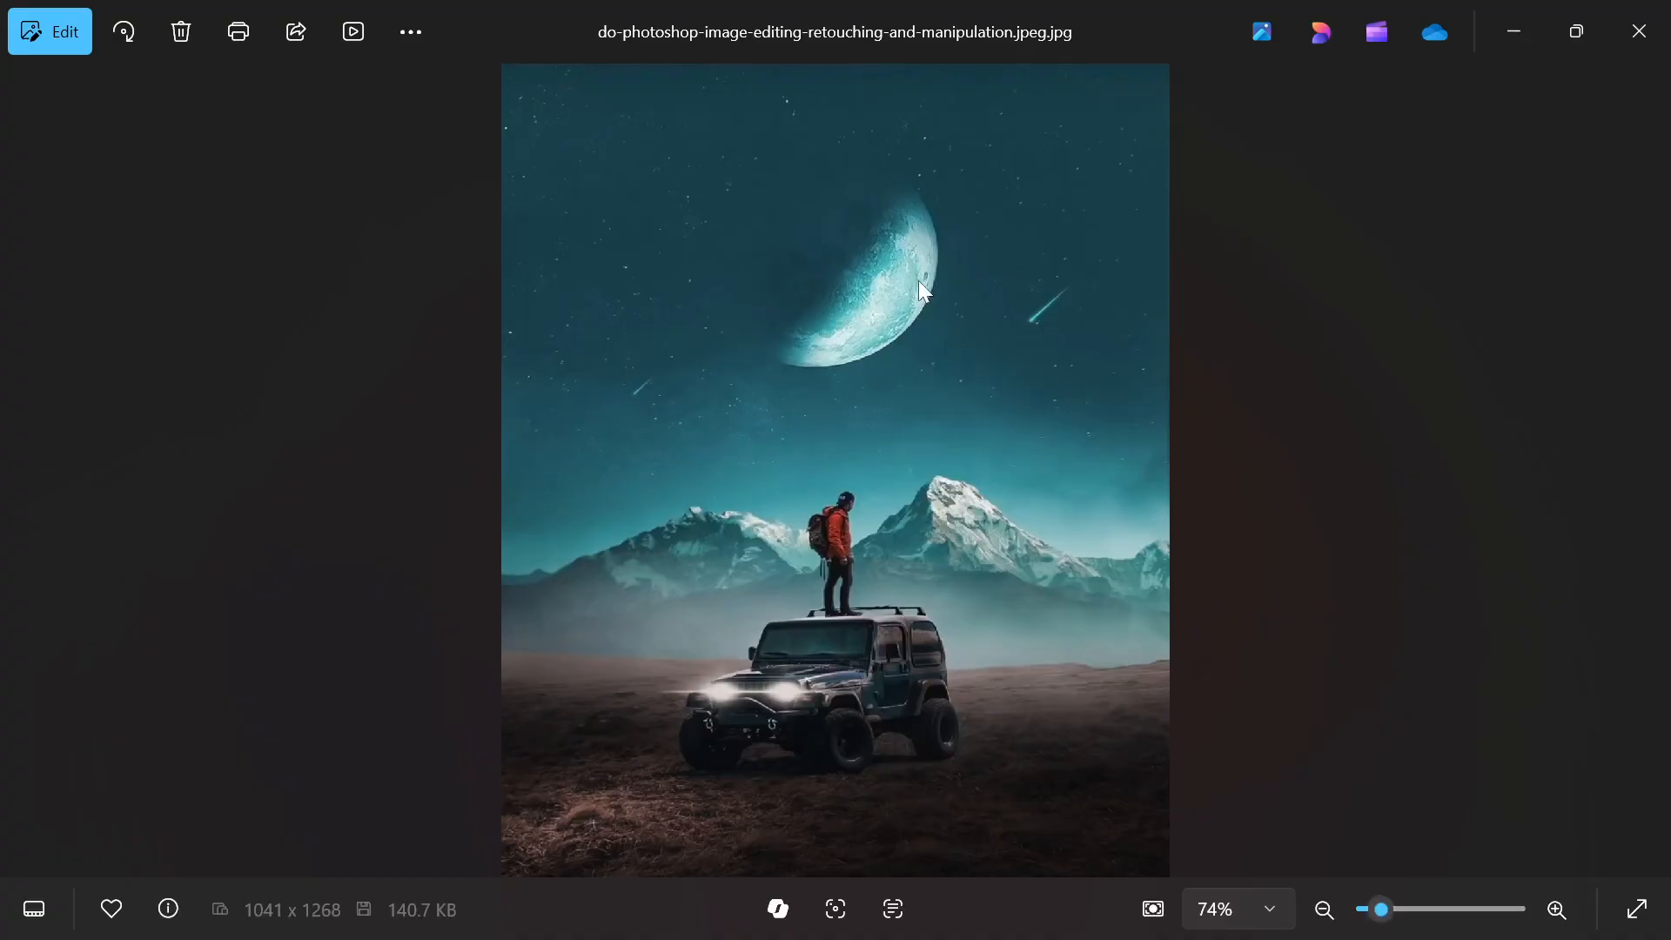
left_click(652, 920)
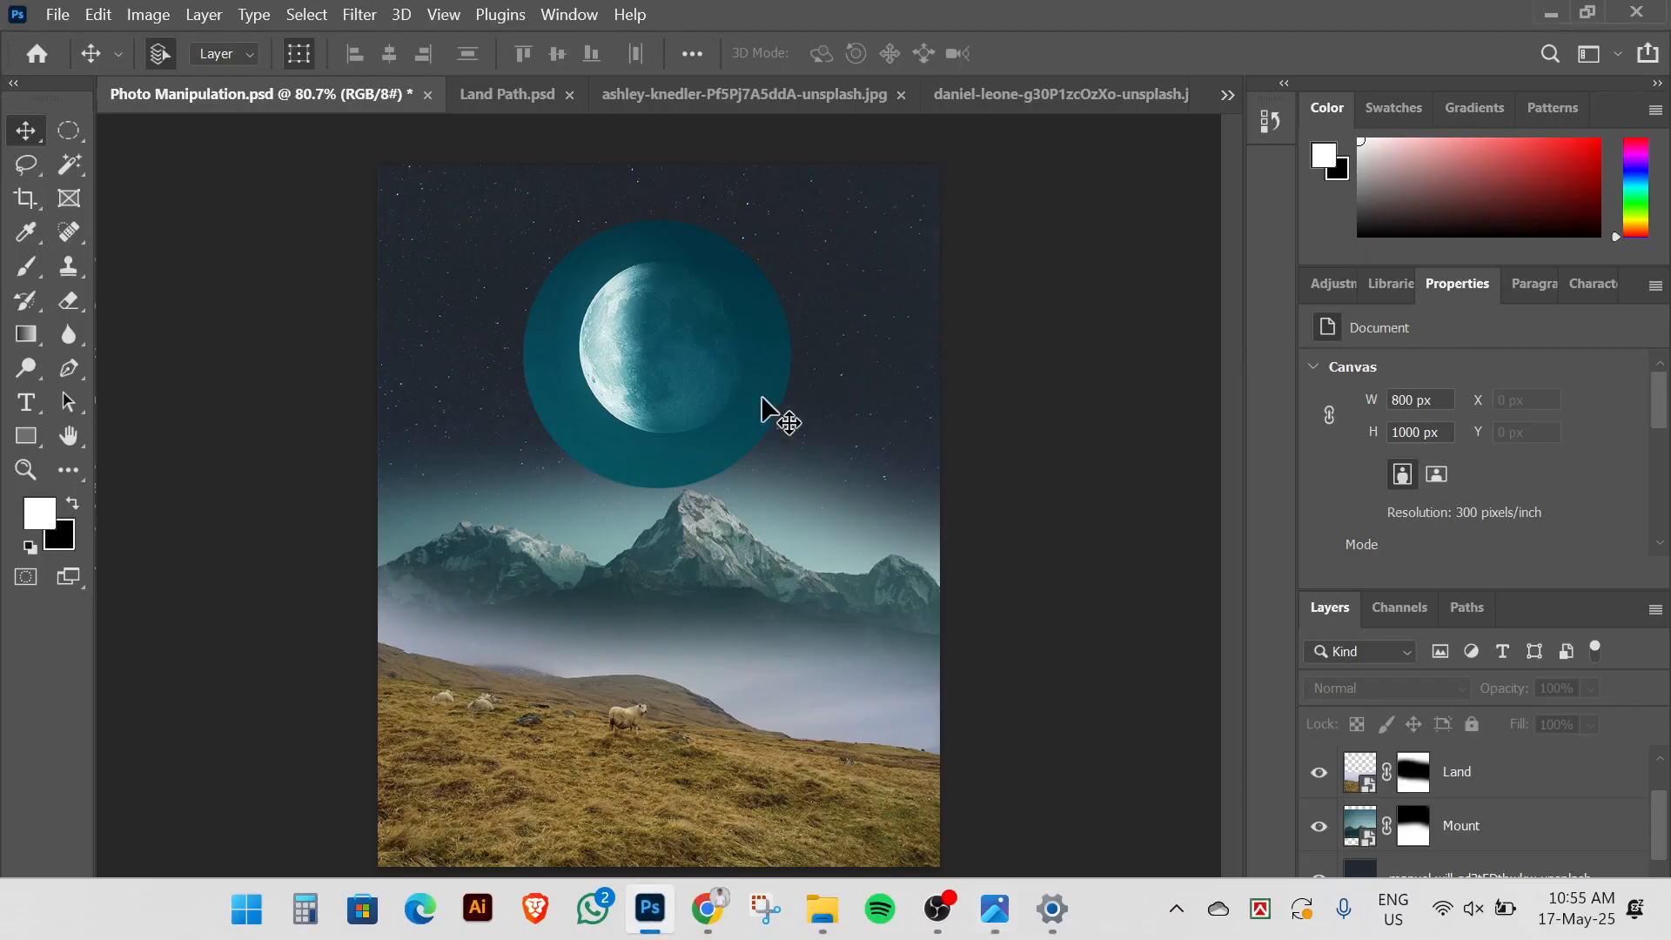
Rotate the Earth moon to -135° and apply the transform
left_click_drag(807, 212, 395, 292)
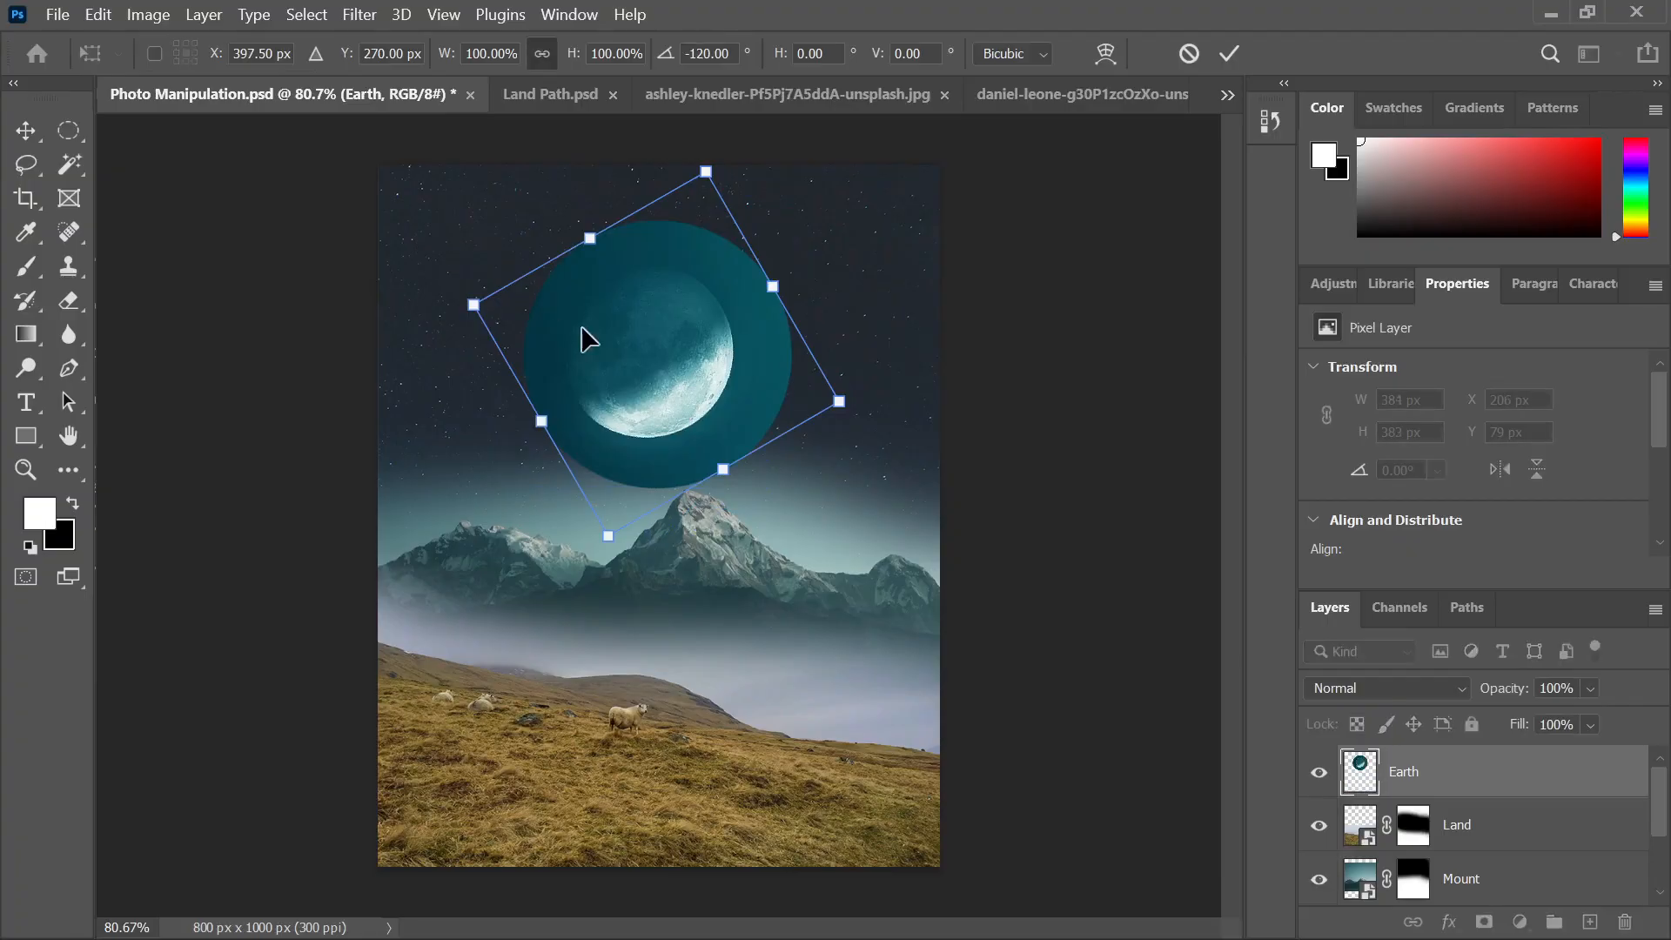
scroll(550, 331, "up", 1)
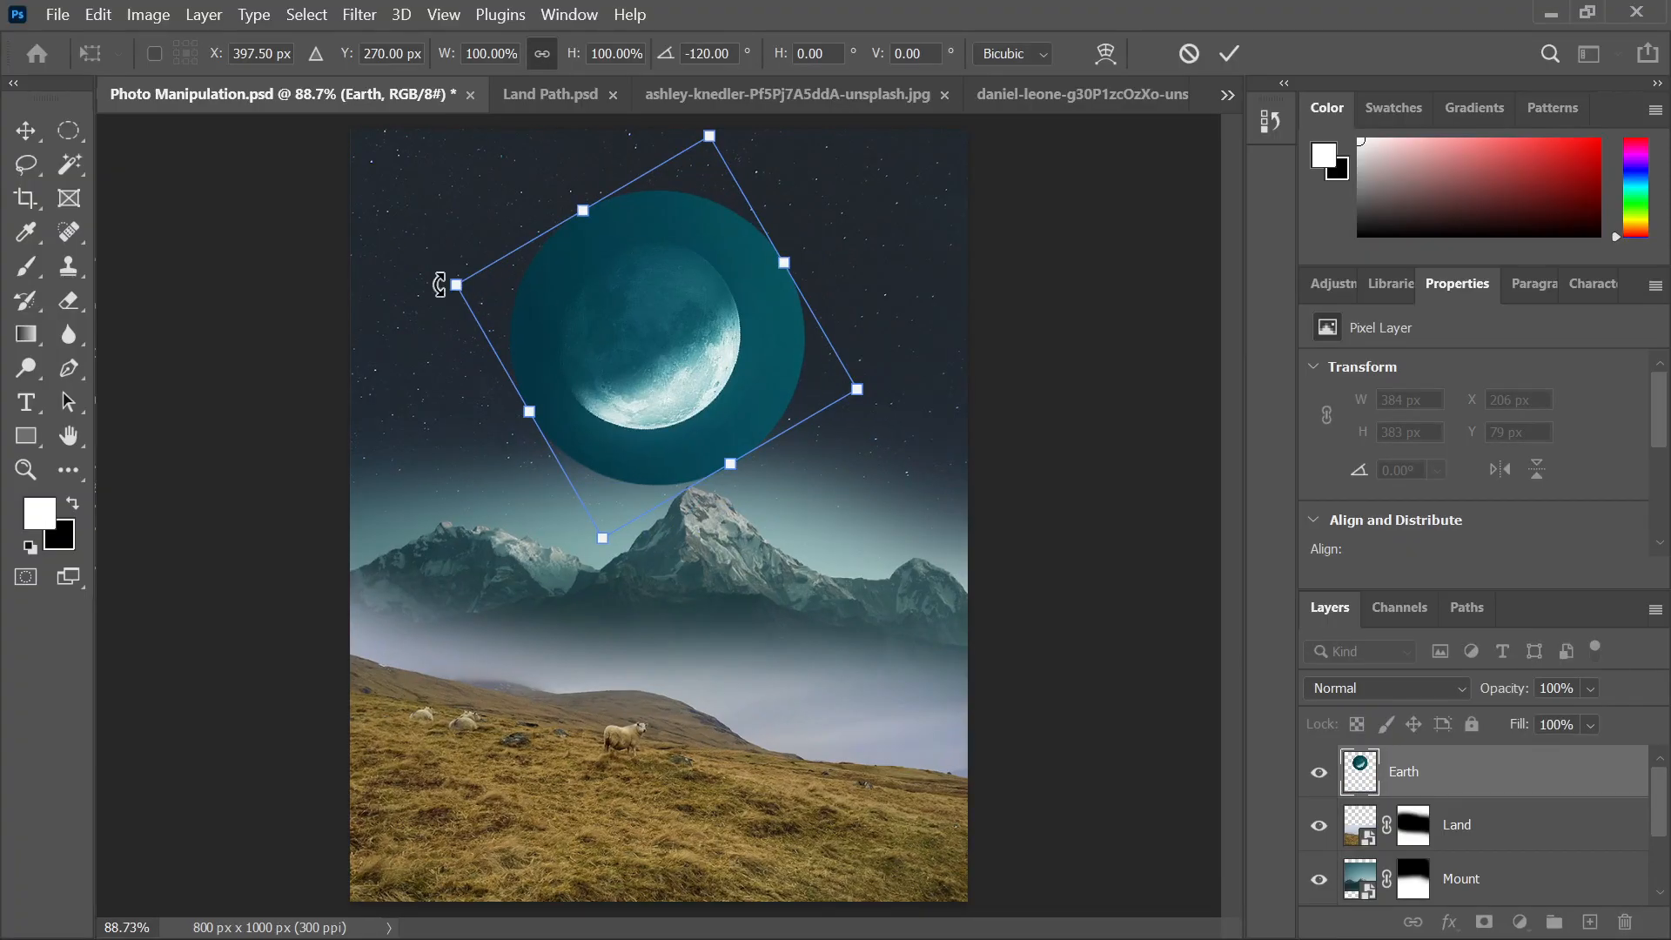
left_click_drag(438, 280, 440, 324)
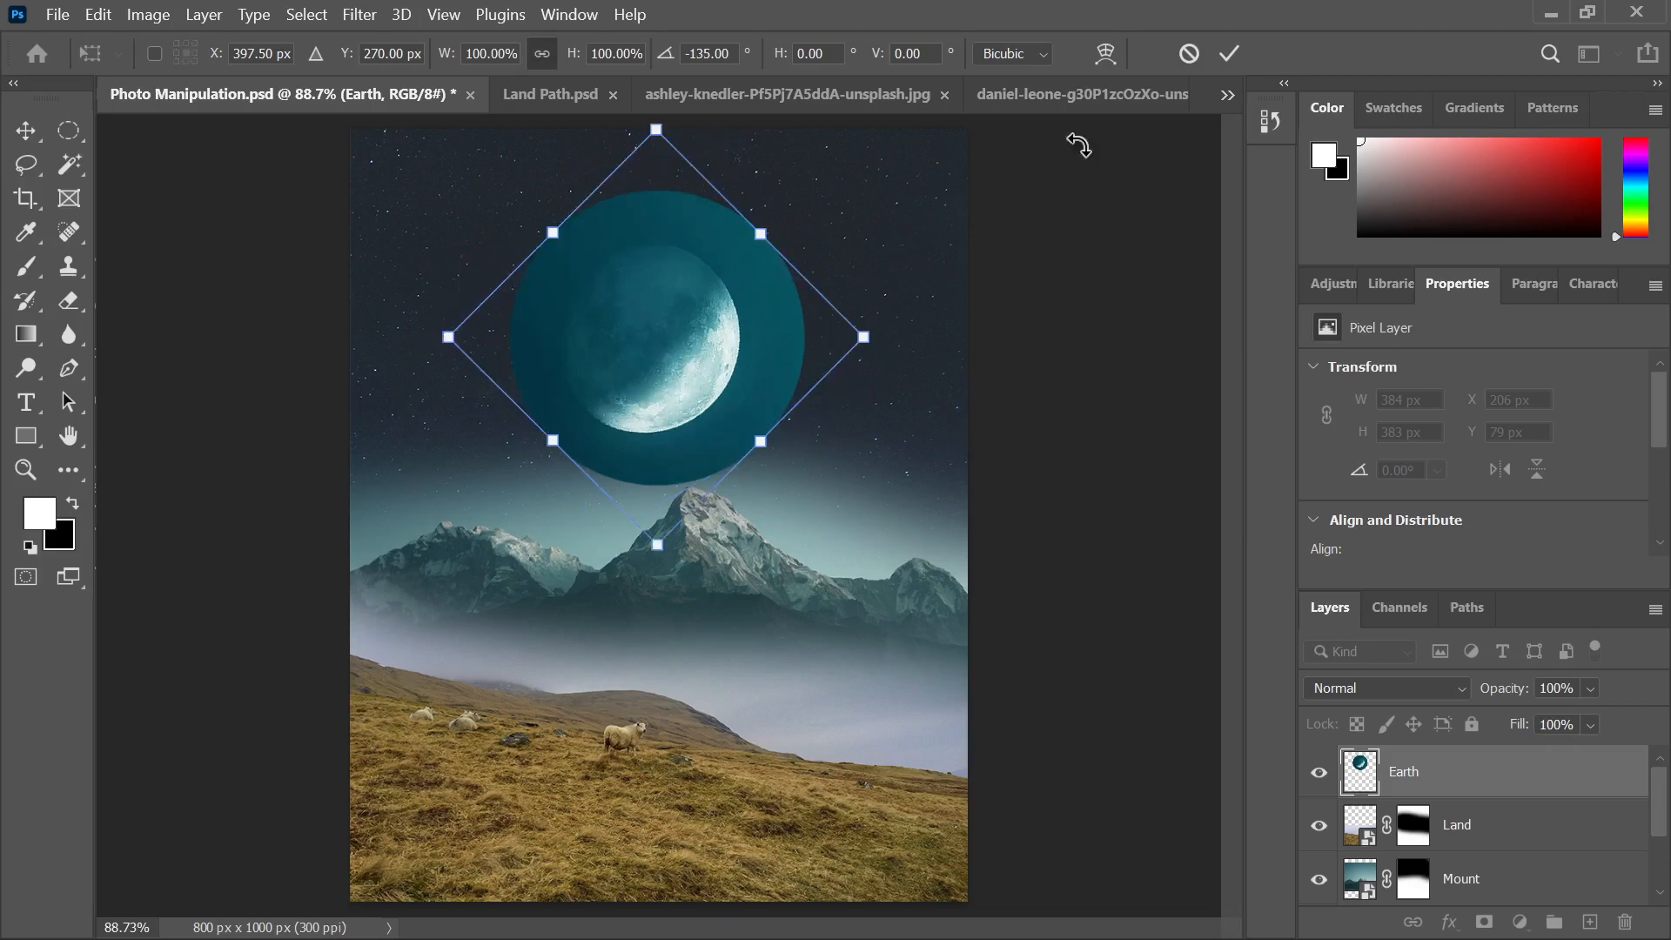
left_click(1230, 54)
Move the Earth moon up and to the left and add a layer mask to it
left_click(1081, 320)
scroll(1086, 342, "down", 4)
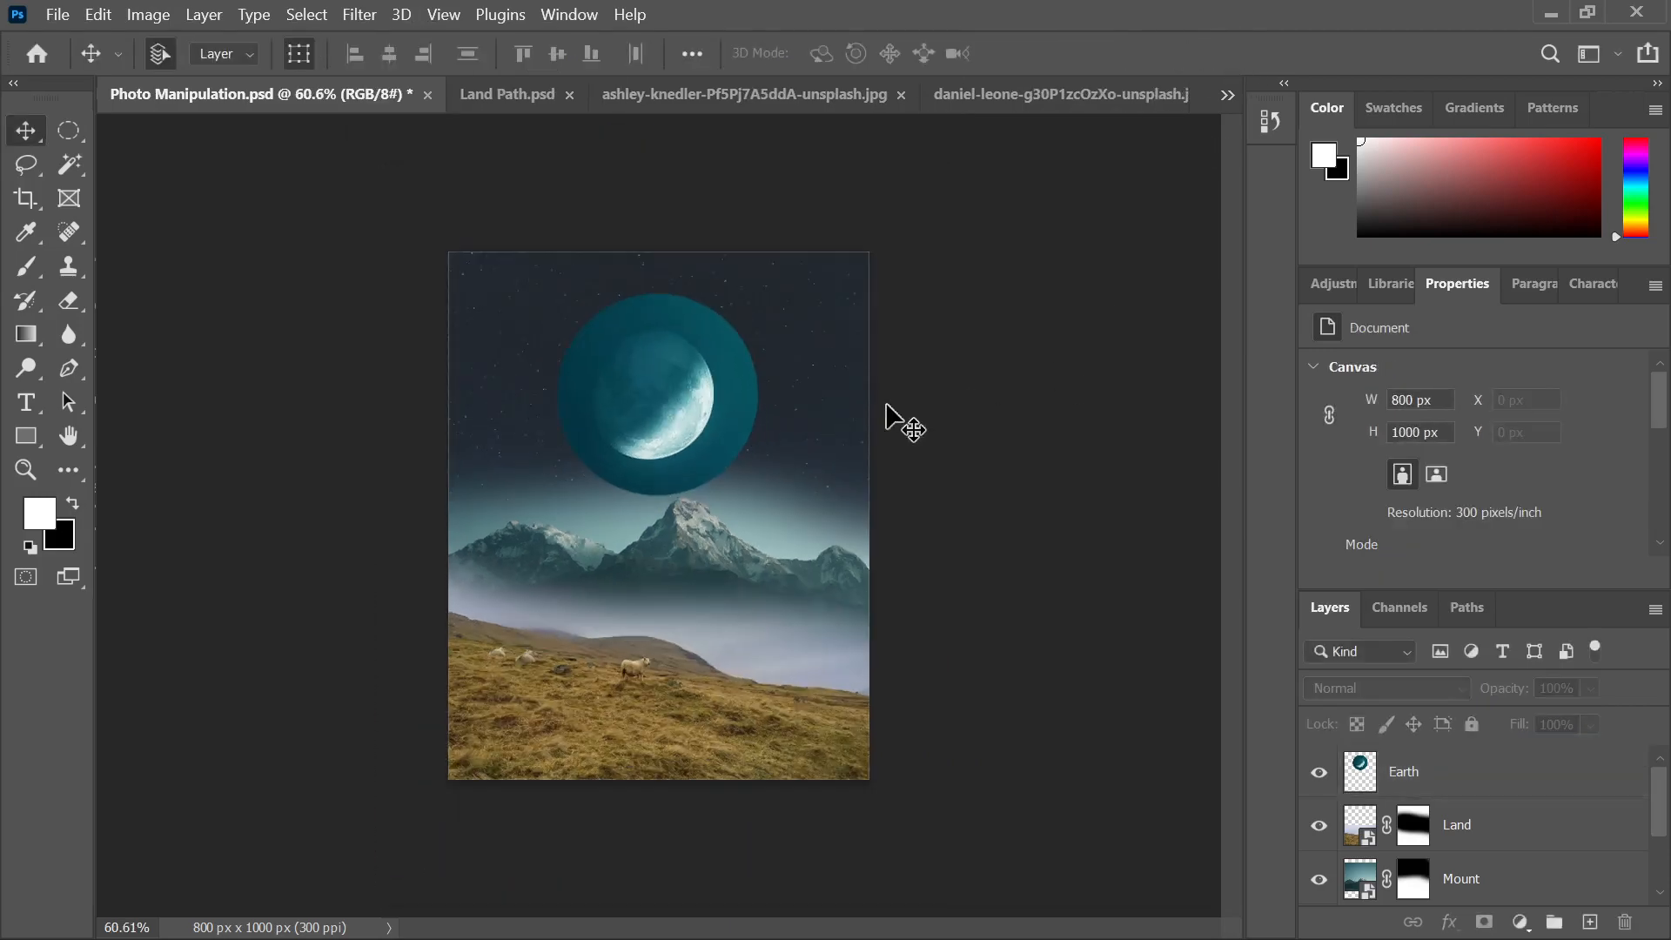
left_click(669, 422)
left_click_drag(670, 421, 651, 391)
scroll(578, 336, "up", 5)
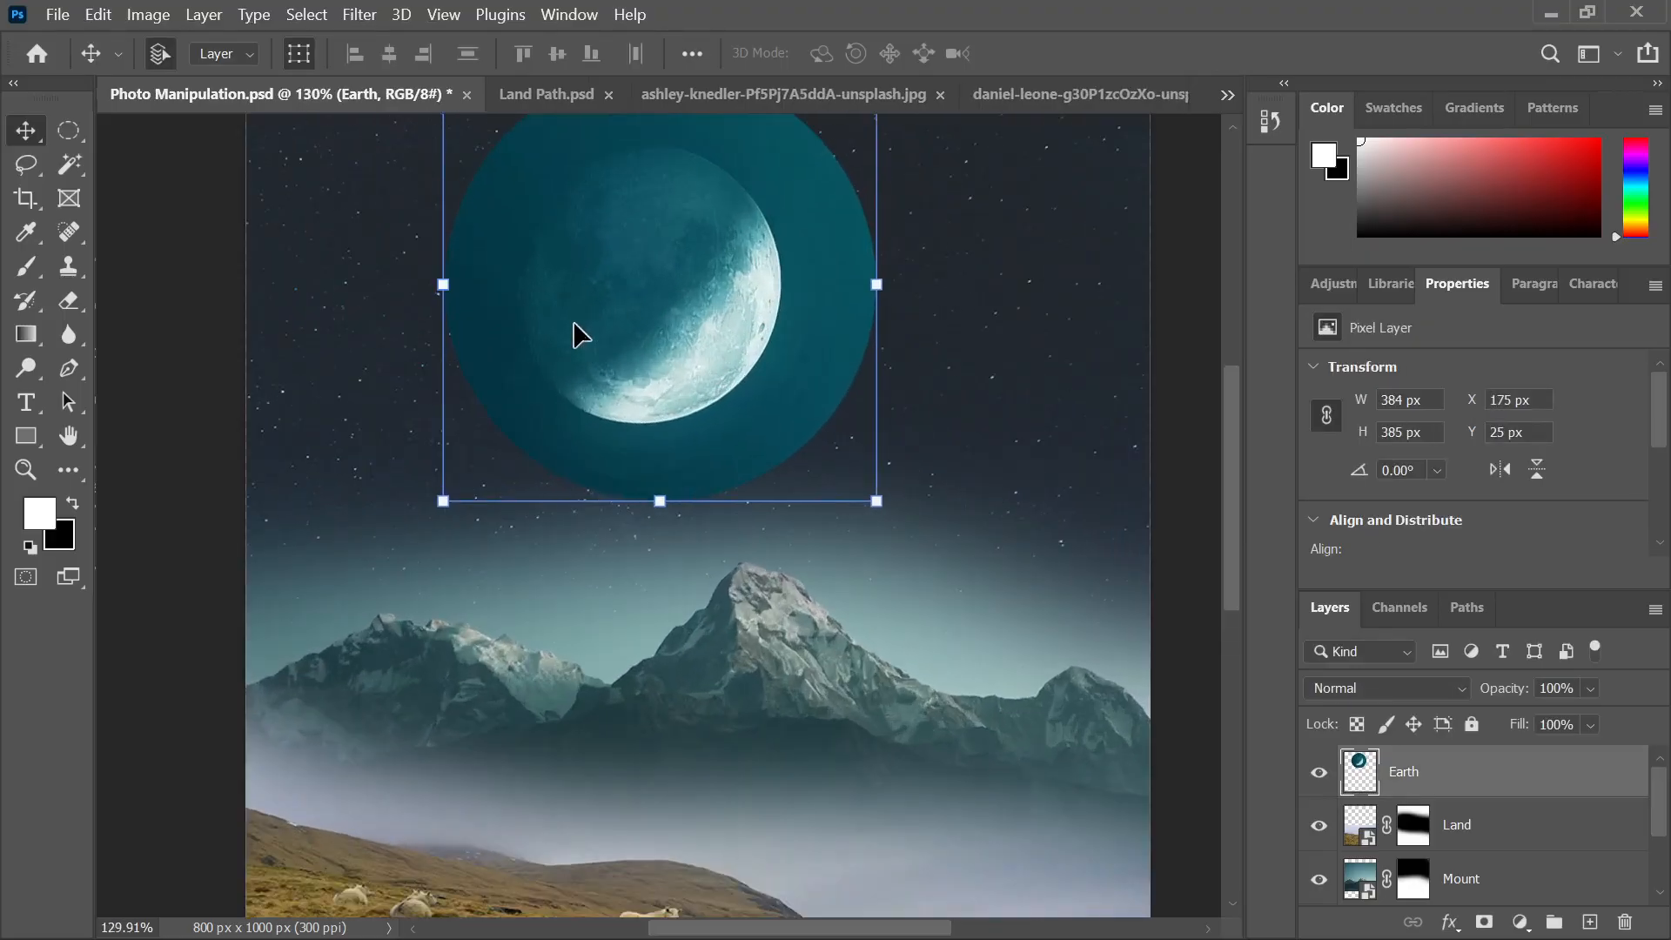
scroll(676, 511, "down", 2)
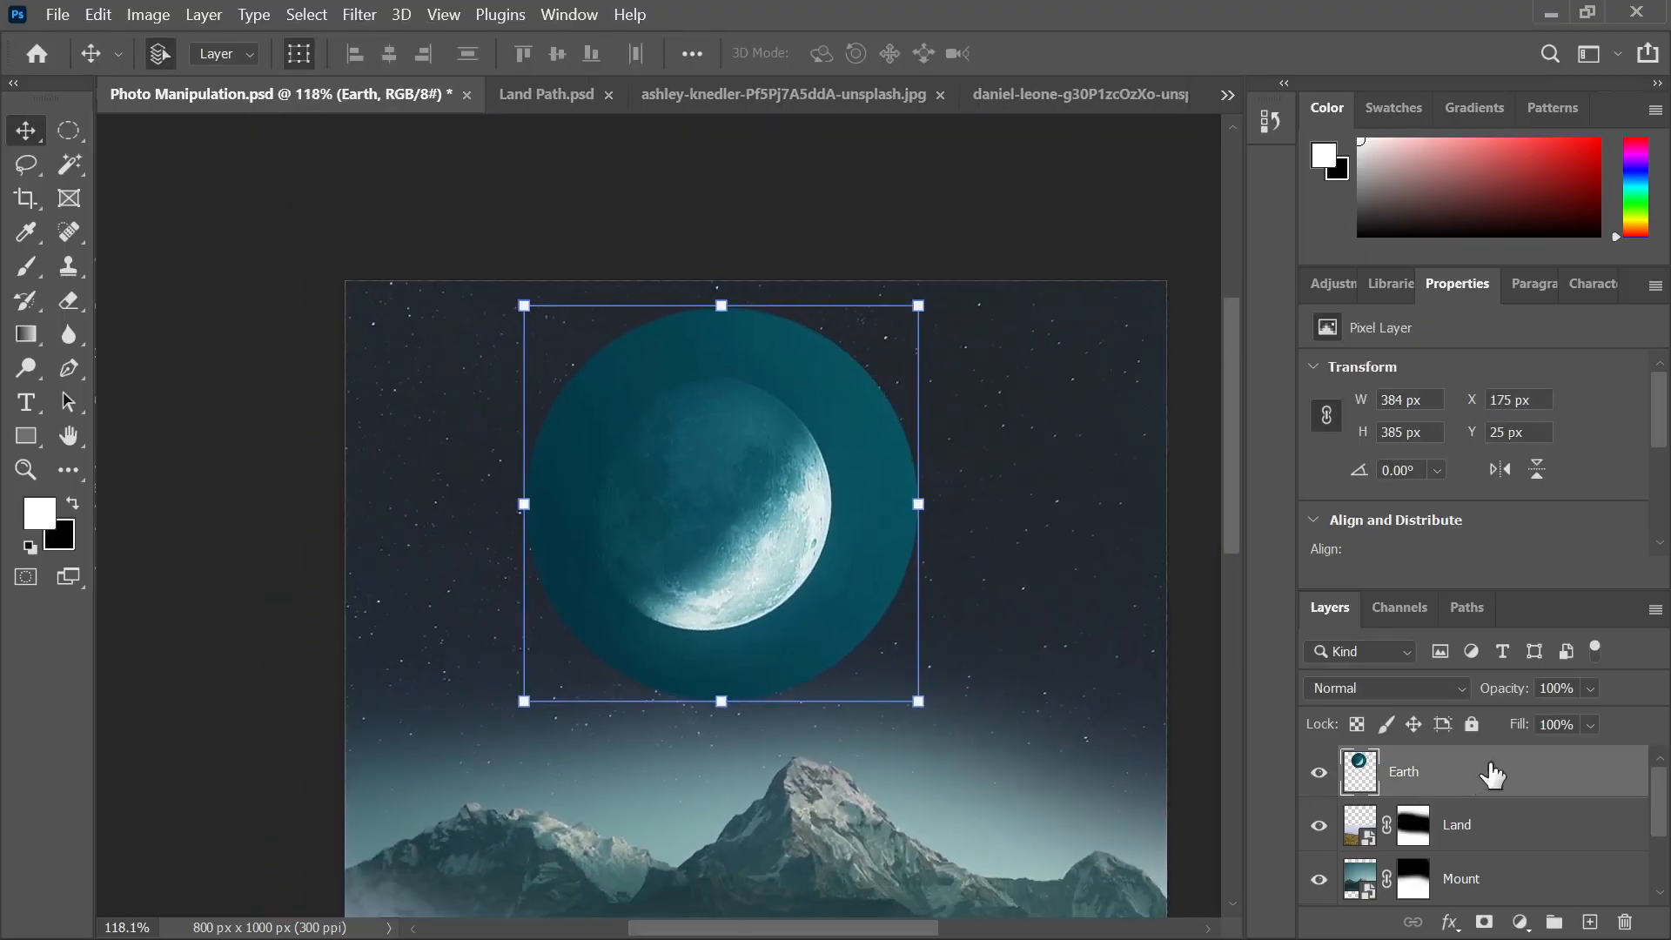
left_click(1482, 922)
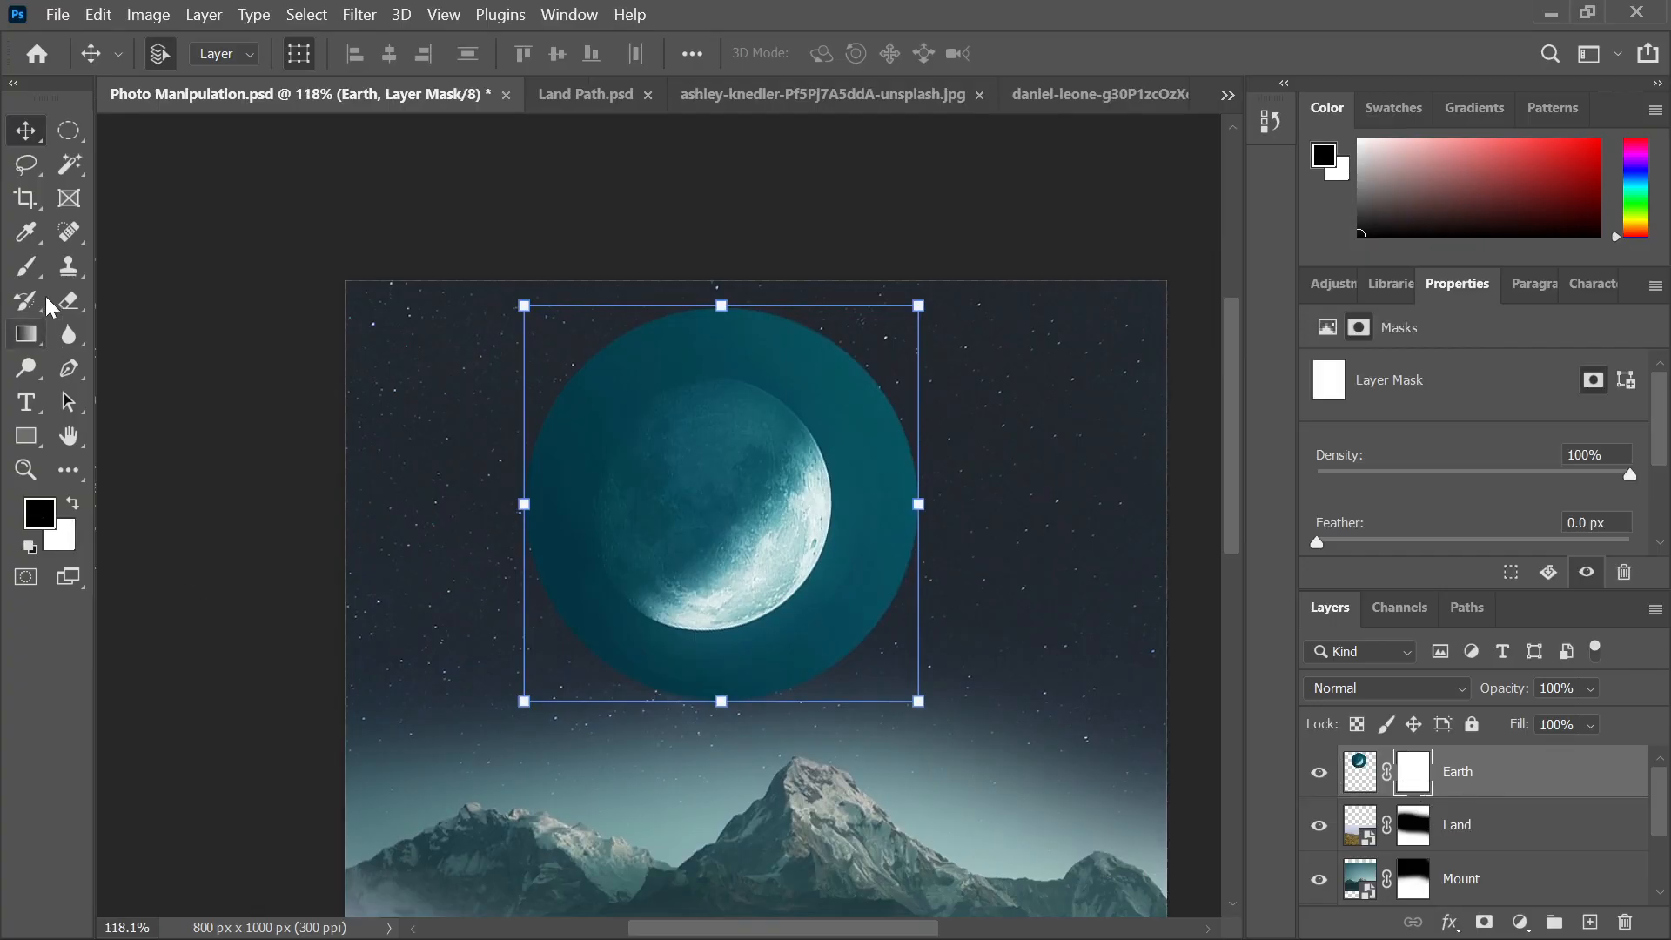
Mask away the Earth's upper-left side and right teal halo with a black brush sized 90–175
left_click(26, 266)
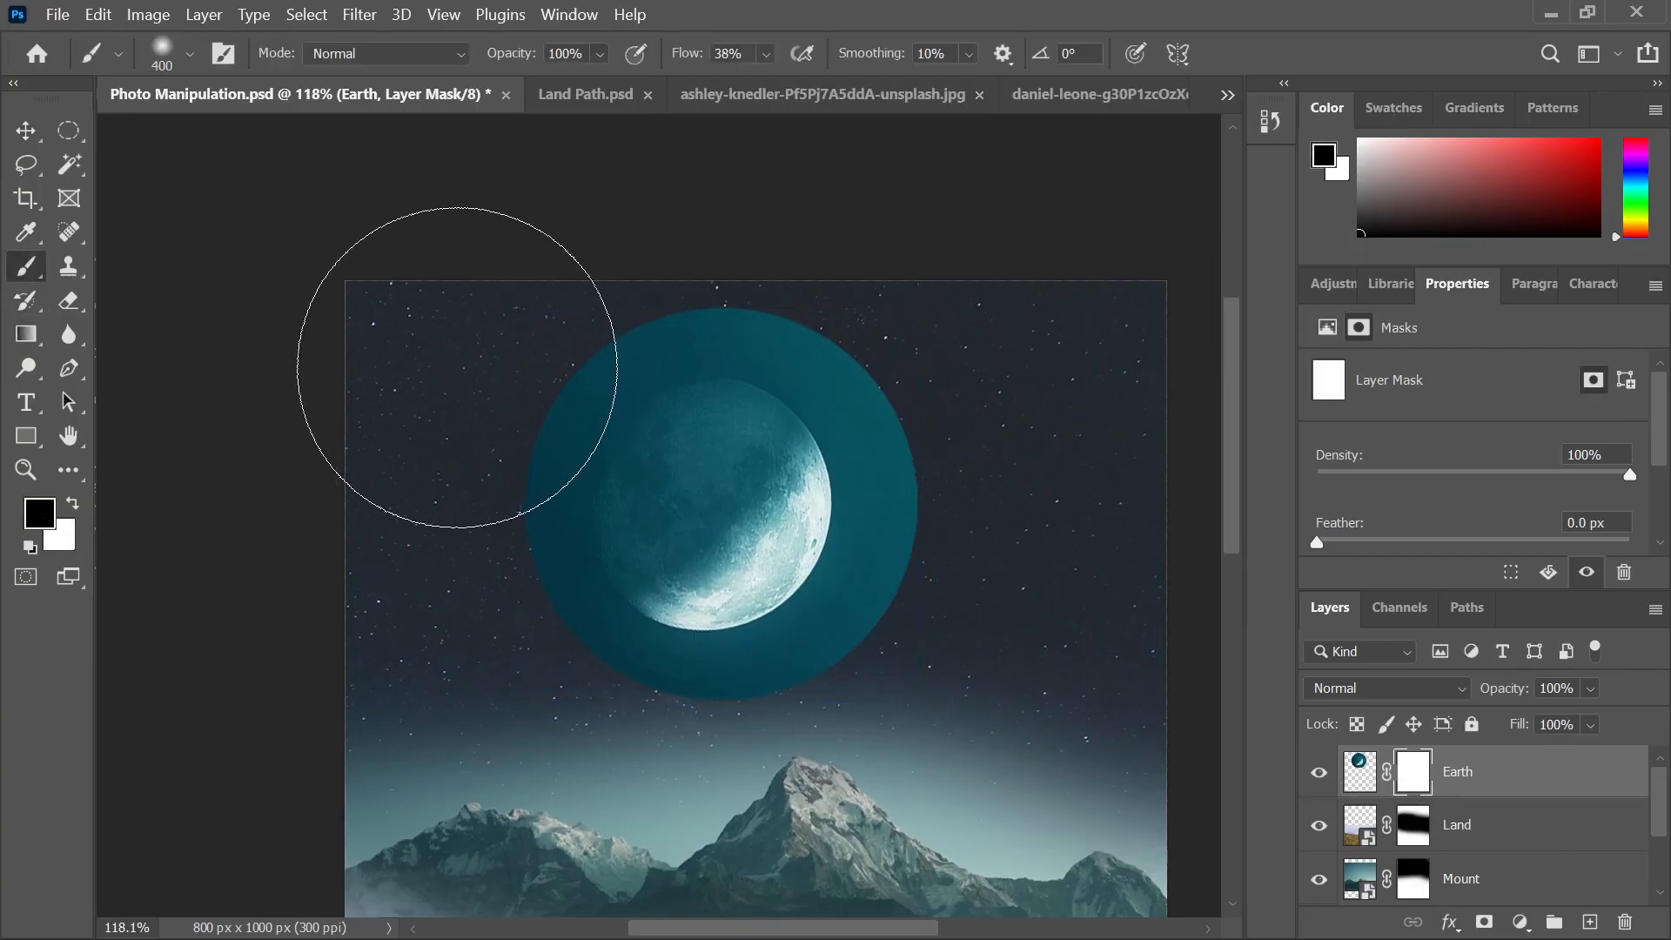
key("bracketleft")
key("bracketleft")
key("bracketleft")
key("bracketleft")
key("bracketleft")
key("bracketleft")
key("bracketleft")
key("bracketleft")
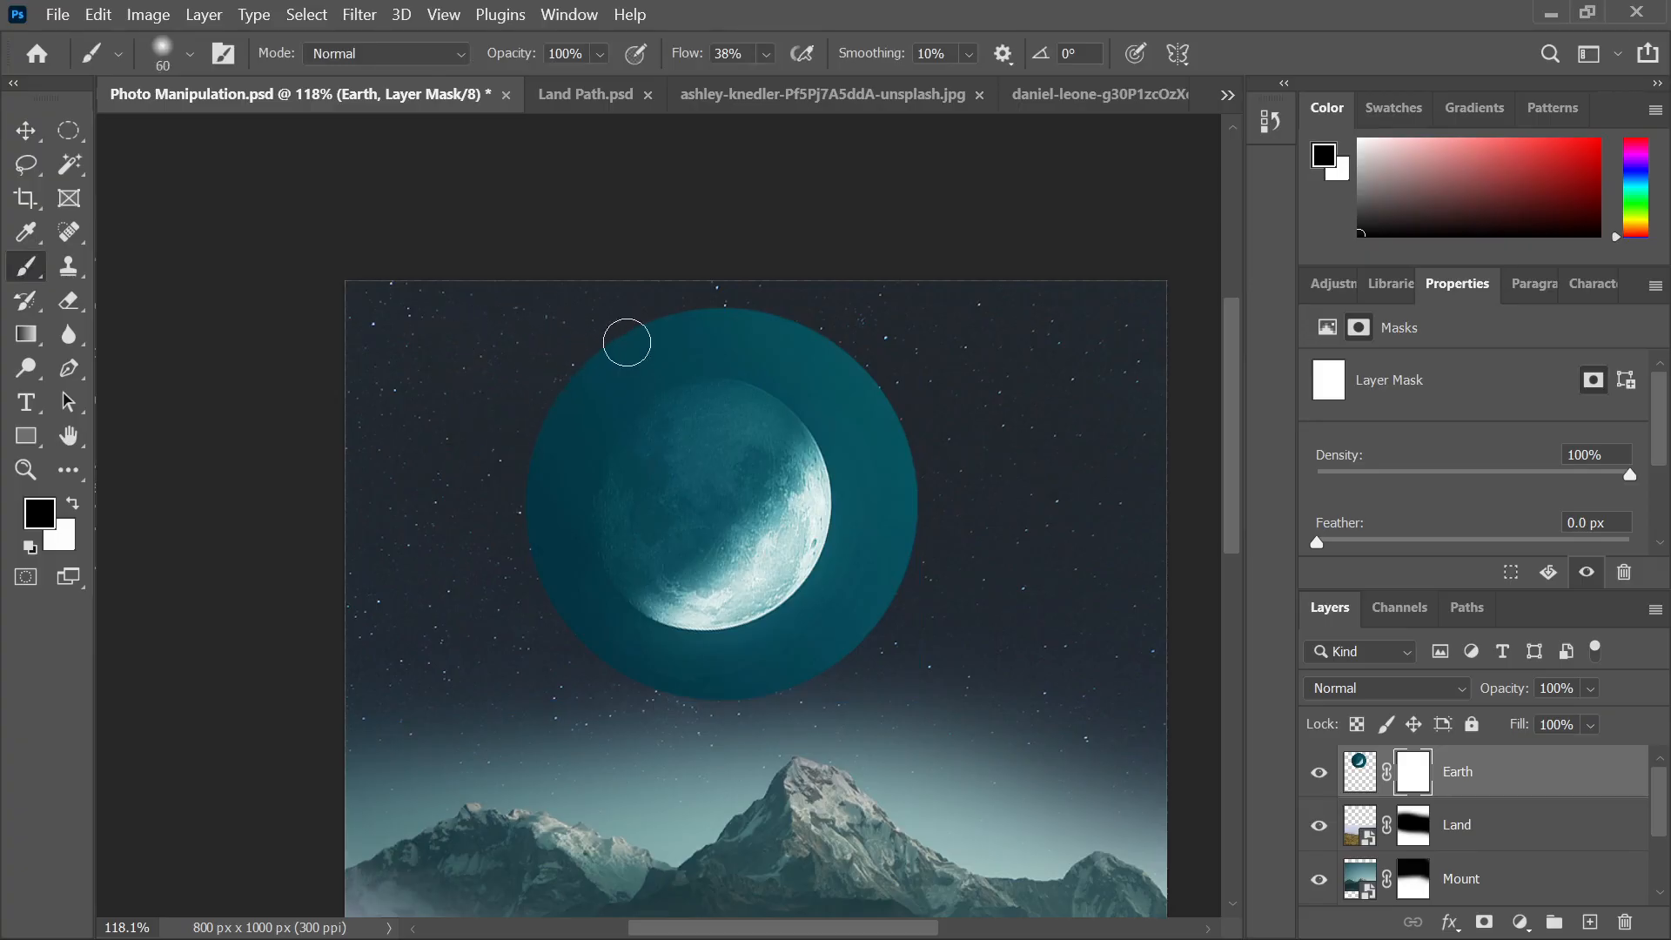
left_click(626, 342)
key("bracketright")
key("bracketright")
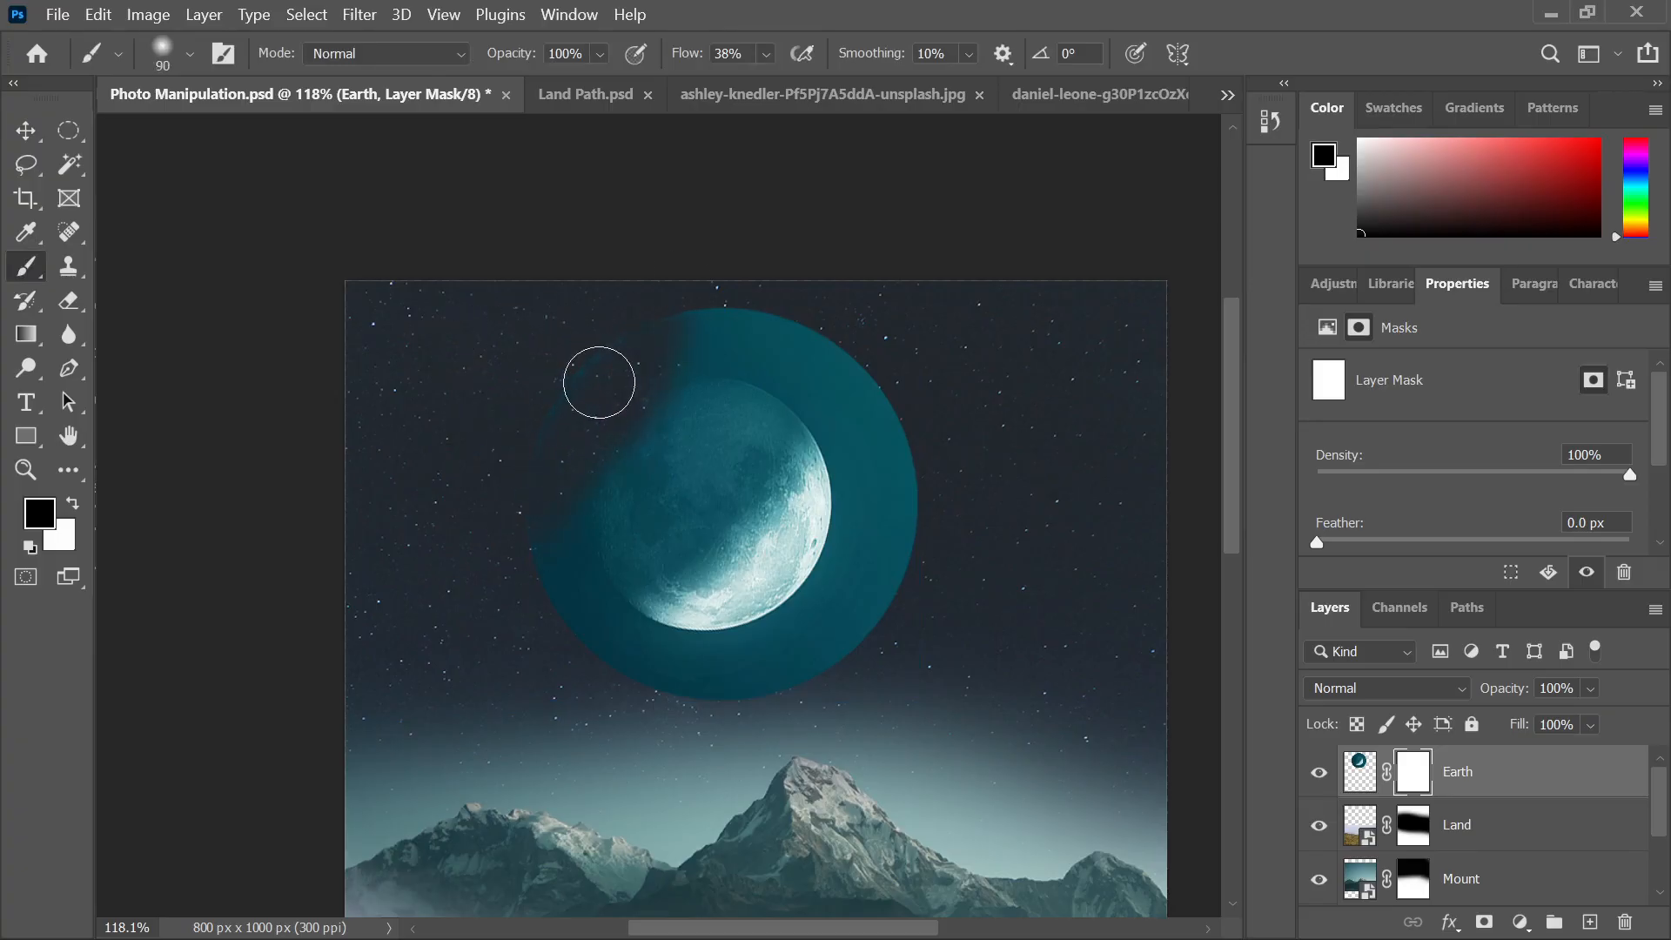
key("bracketright")
key("bracketright")
key("bracketright")
mouse_move(663, 366)
left_mouse_down()
mouse_move(486, 612)
mouse_move(575, 523)
mouse_move(570, 551)
mouse_move(627, 451)
mouse_move(645, 479)
mouse_move(609, 432)
mouse_move(457, 621)
mouse_move(531, 476)
mouse_move(646, 361)
mouse_move(618, 309)
mouse_move(799, 315)
mouse_move(599, 375)
mouse_move(507, 526)
mouse_move(483, 511)
mouse_move(572, 670)
mouse_move(654, 696)
mouse_move(532, 650)
mouse_move(656, 707)
mouse_move(760, 720)
mouse_move(831, 698)
mouse_move(615, 716)
mouse_move(838, 702)
mouse_move(566, 698)
mouse_move(753, 726)
mouse_move(869, 634)
left_mouse_up()
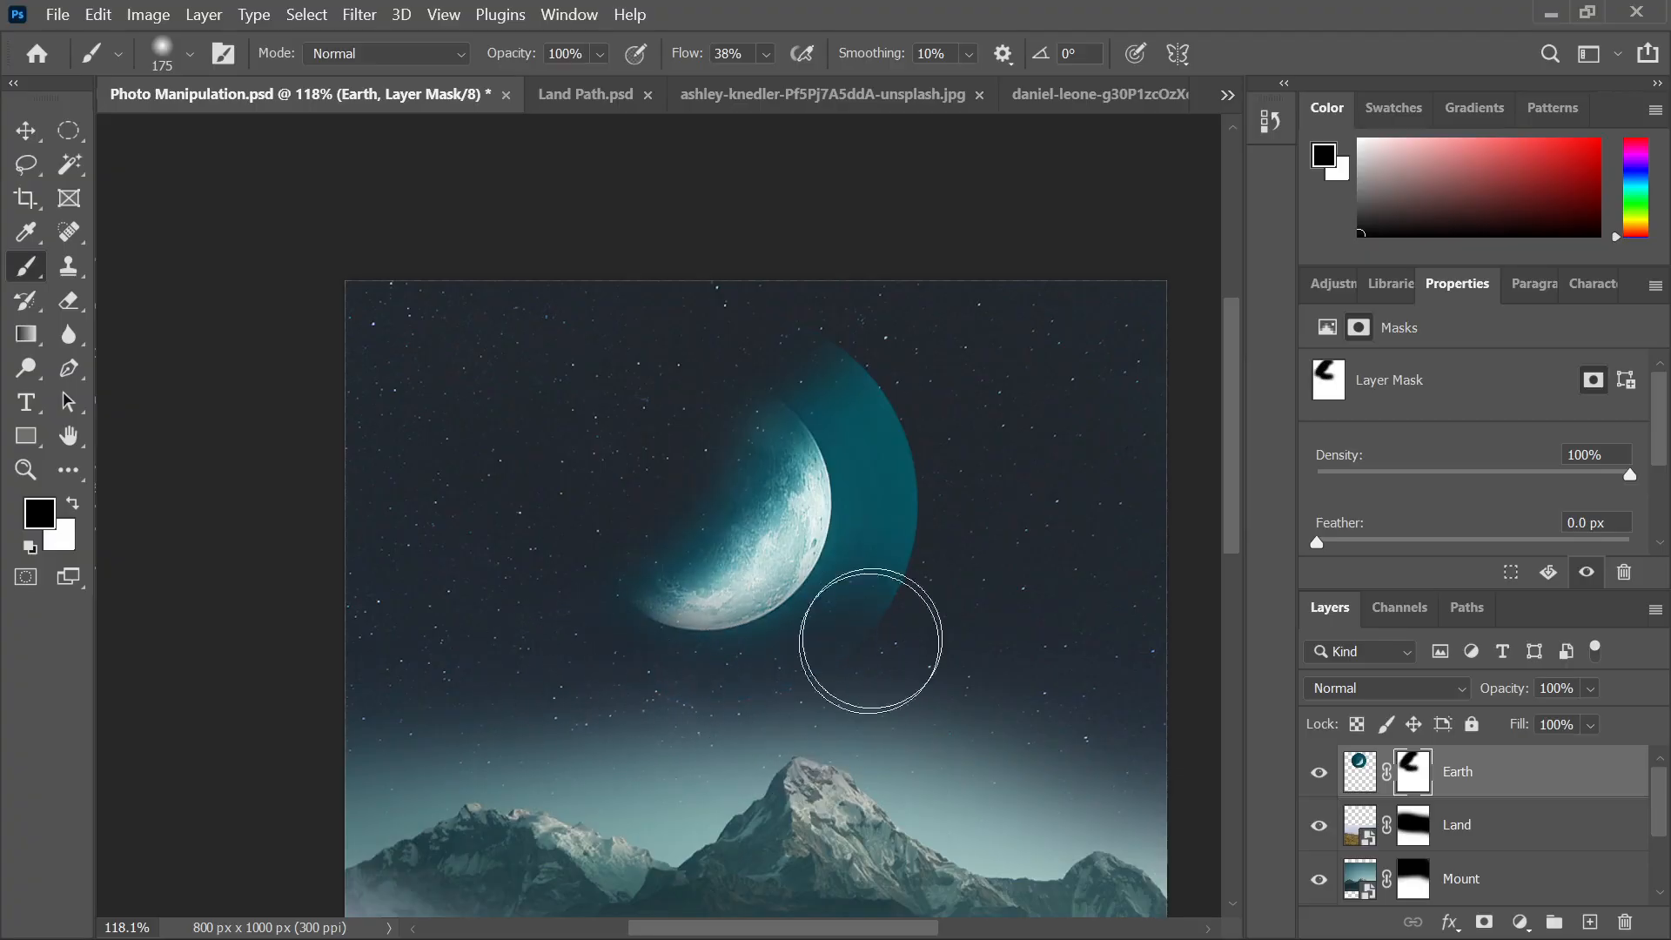
mouse_move(992, 491)
left_mouse_down()
mouse_move(934, 484)
mouse_move(914, 522)
mouse_move(929, 503)
mouse_move(888, 425)
mouse_move(895, 503)
mouse_move(881, 405)
mouse_move(834, 352)
mouse_move(895, 446)
mouse_move(836, 356)
mouse_move(881, 531)
mouse_move(832, 376)
mouse_move(876, 424)
mouse_move(815, 343)
mouse_move(885, 534)
mouse_move(830, 611)
mouse_move(875, 575)
left_mouse_up()
key("bracketleft")
key("bracketleft")
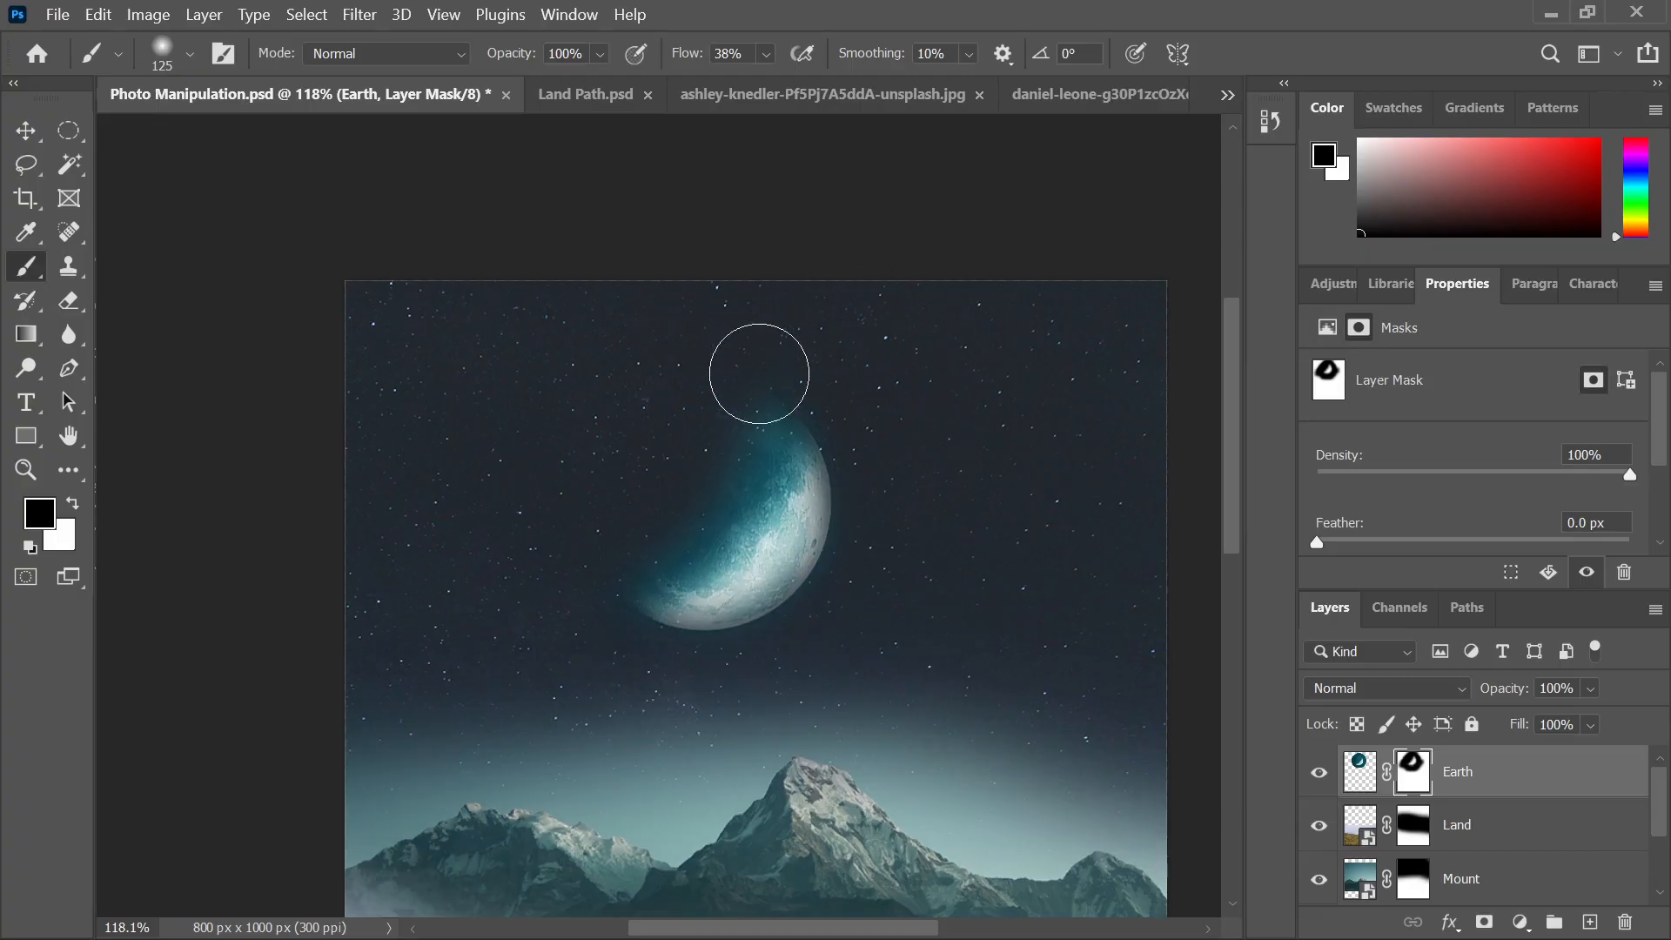
key("bracketright")
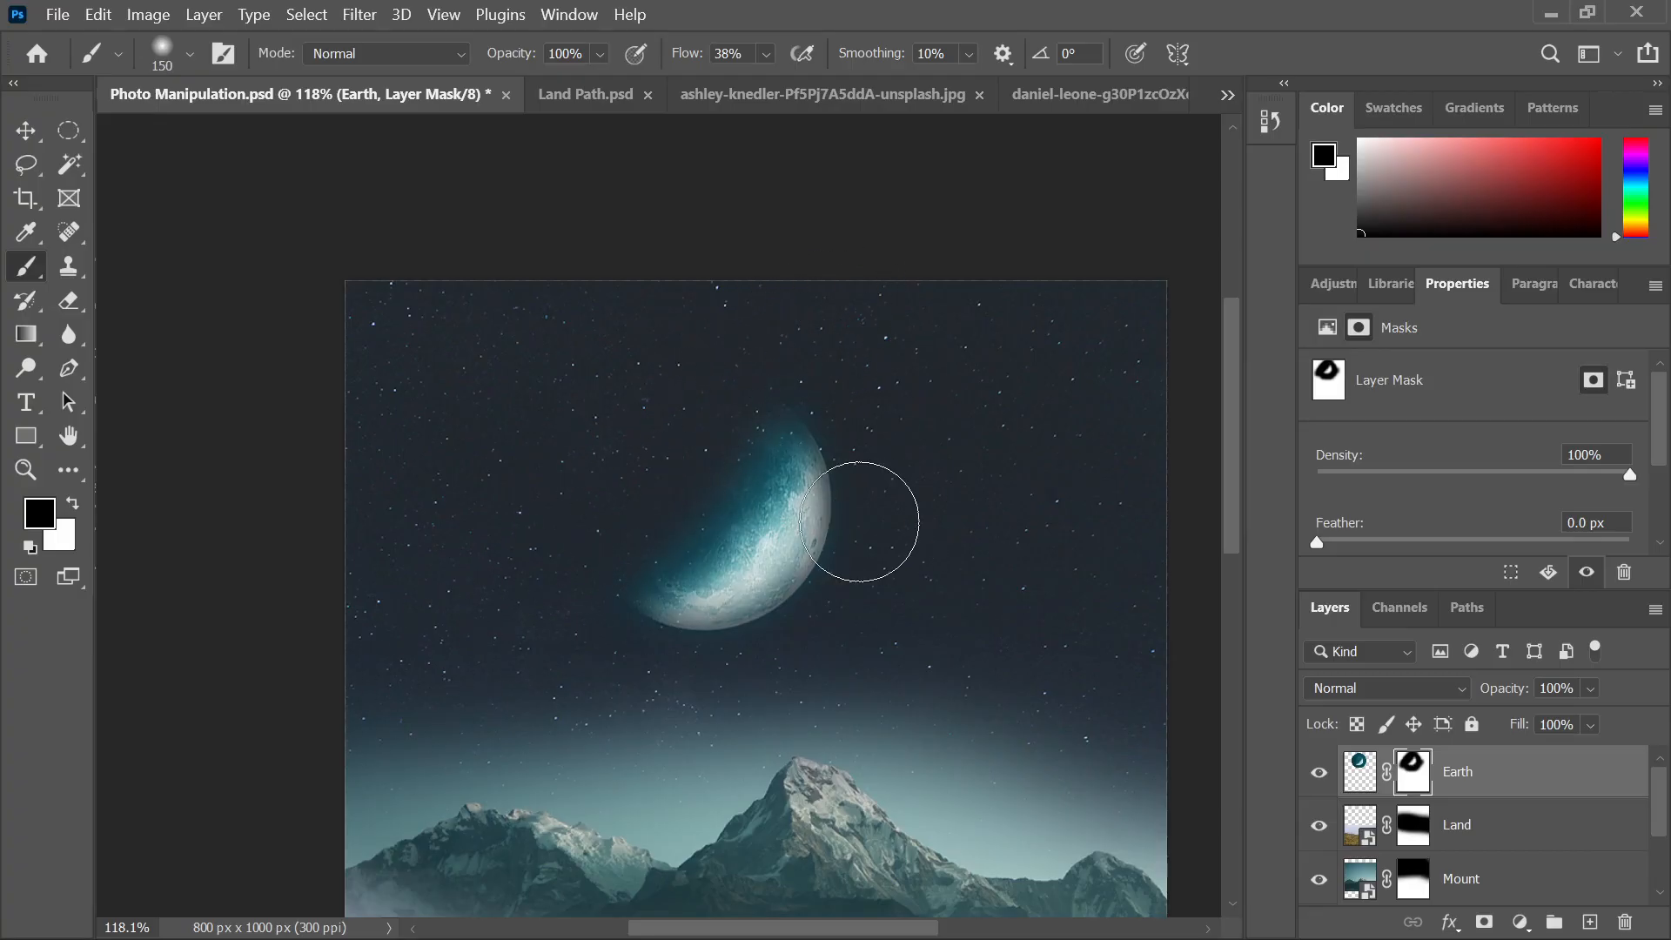
Switch to white and paint back the moon's lower surface and upper shadowed edge
left_click(72, 504)
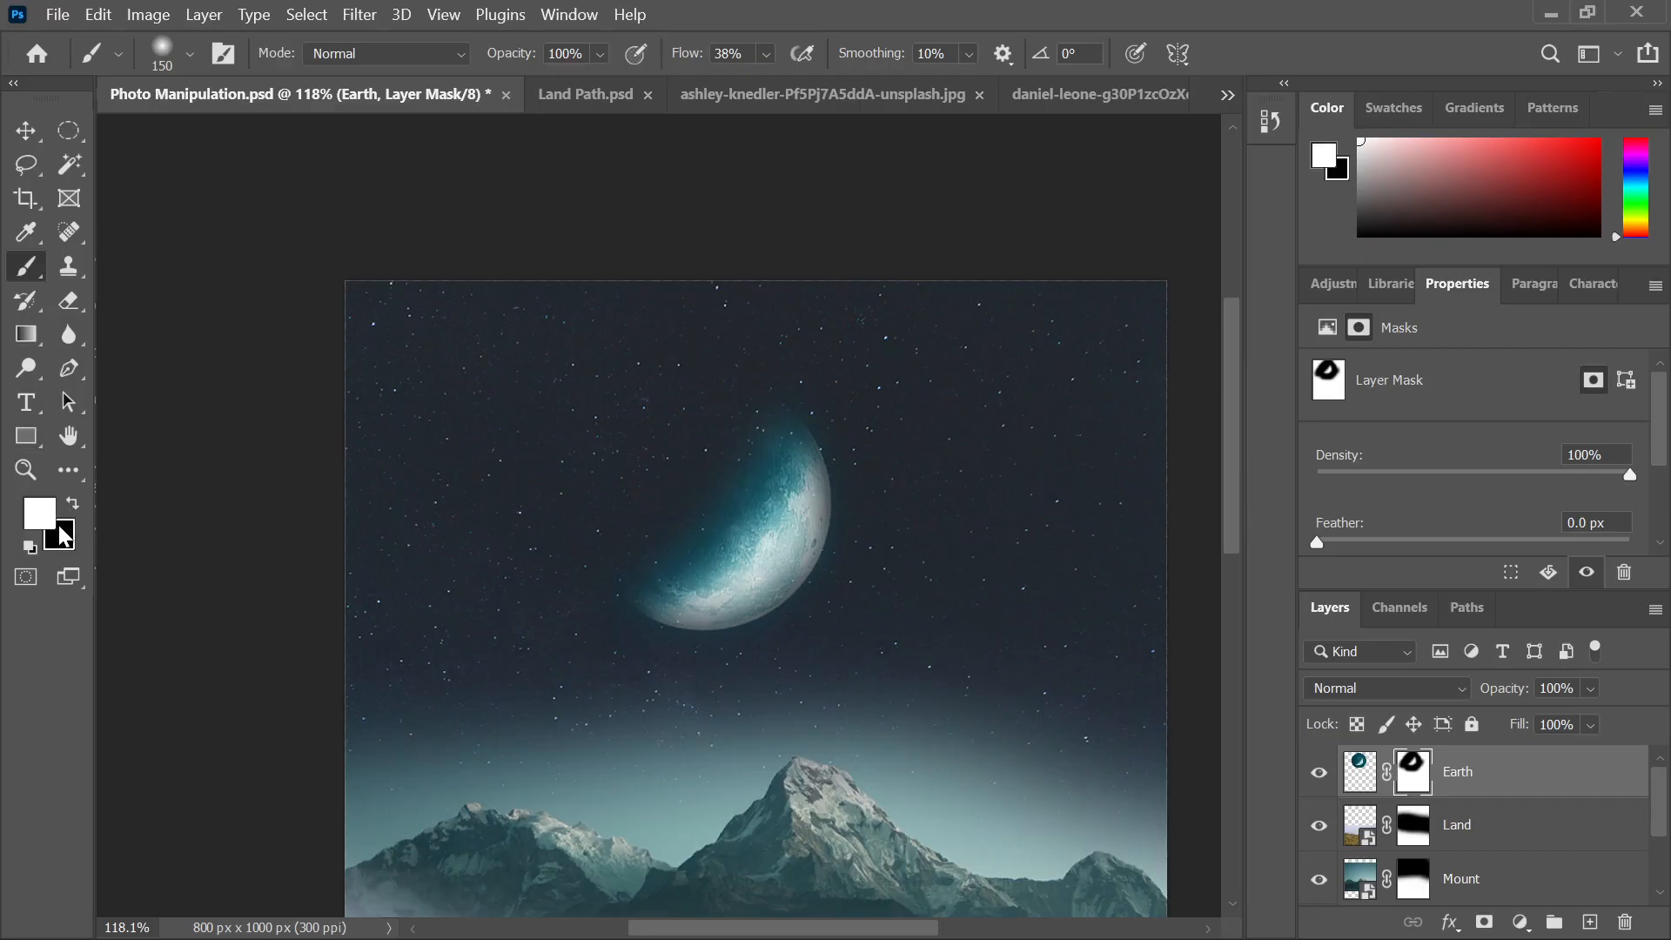
key("bracketleft")
key("bracketleft")
key("bracketleft")
key("bracketleft")
key("bracketleft")
left_click_drag(800, 505, 735, 583)
mouse_move(786, 511)
left_mouse_down()
mouse_move(800, 461)
mouse_move(793, 528)
mouse_move(748, 595)
mouse_move(808, 526)
mouse_move(790, 551)
mouse_move(805, 486)
mouse_move(771, 574)
mouse_move(745, 595)
mouse_move(672, 597)
mouse_move(730, 569)
mouse_move(799, 457)
left_mouse_up()
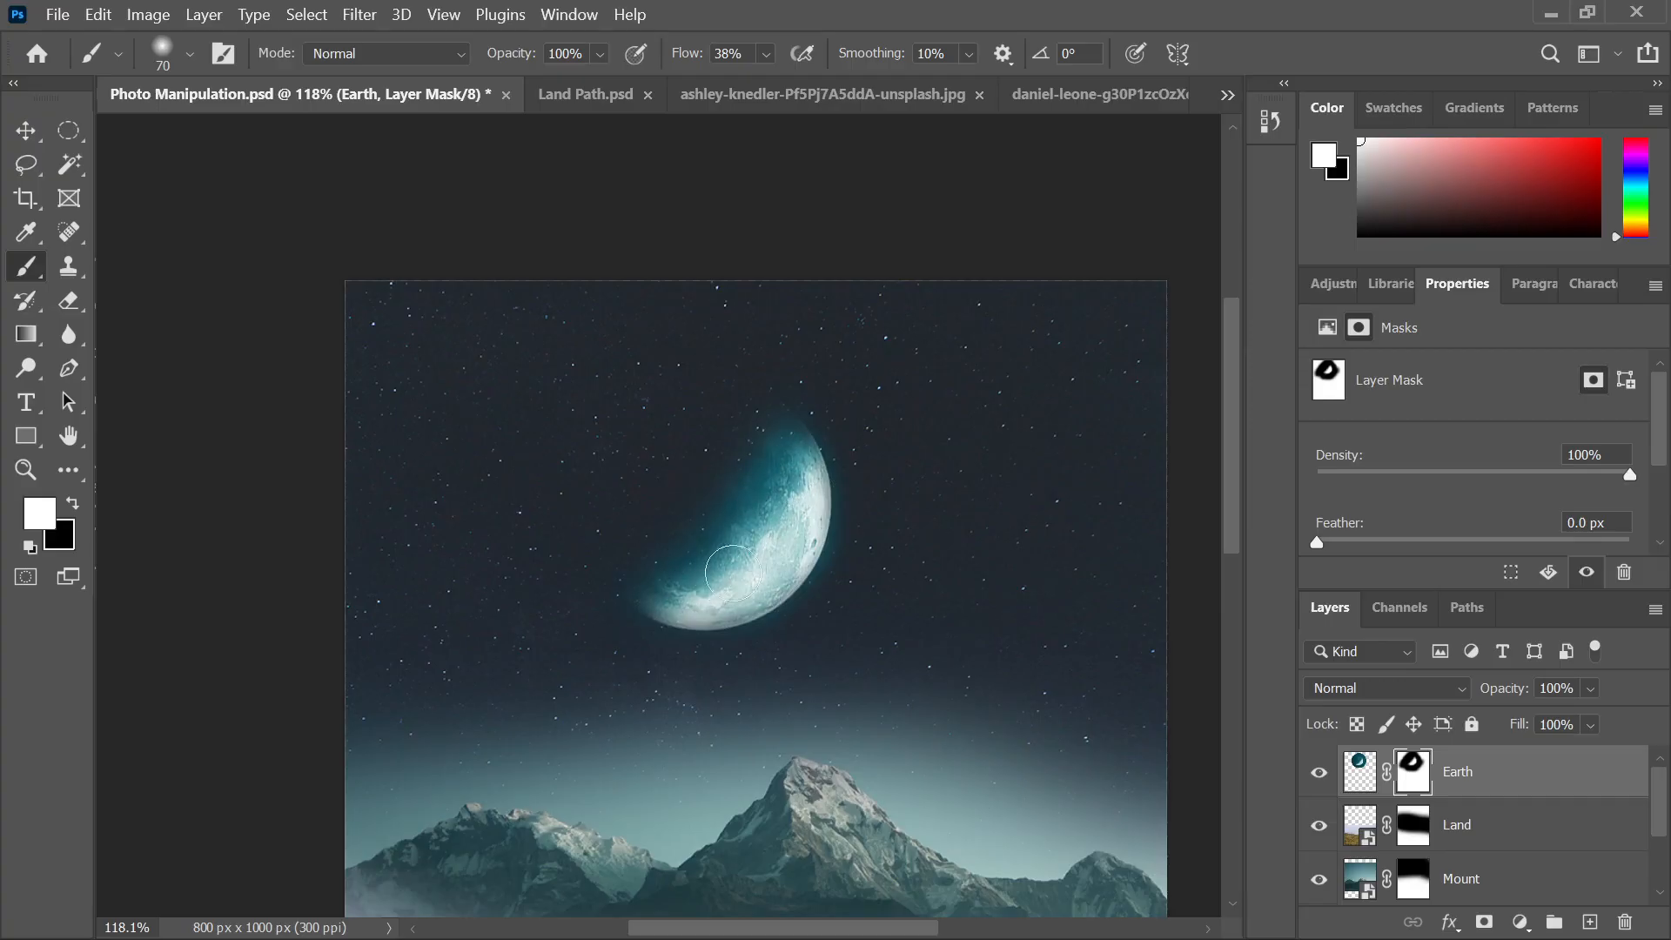
mouse_move(777, 532)
left_mouse_down()
mouse_move(744, 555)
mouse_move(735, 591)
left_mouse_up()
Raise brush flow and paint black along the moon's right edge to remove the teal glow
scroll(748, 577, "up", 5)
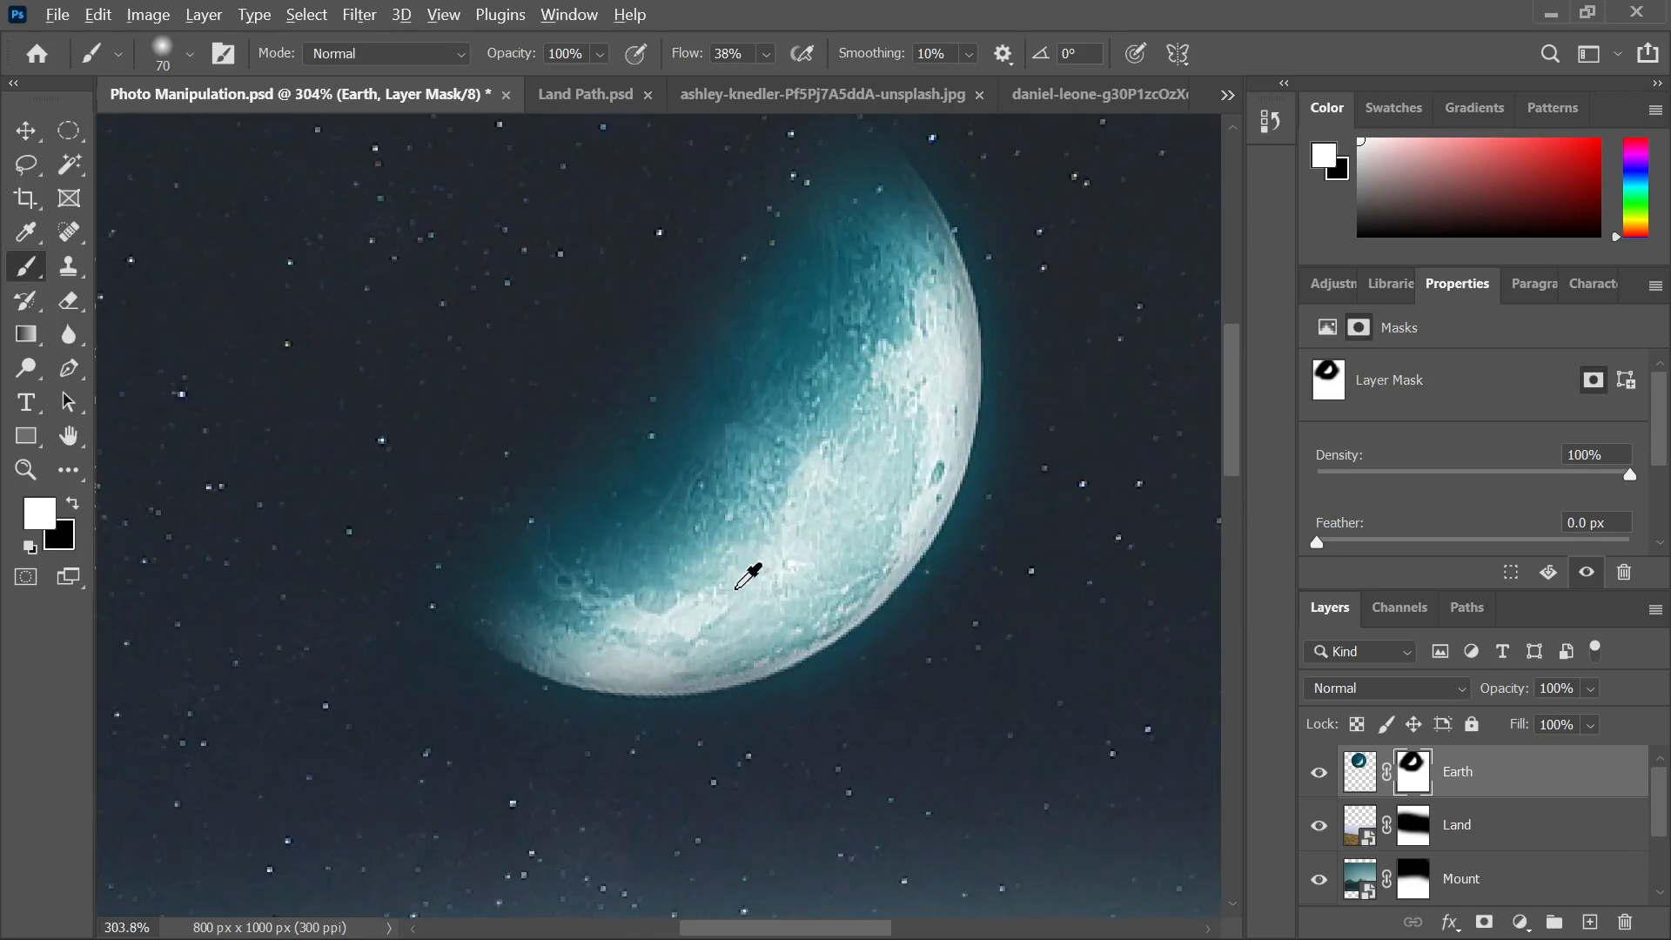
key("bracketleft")
key("bracketleft")
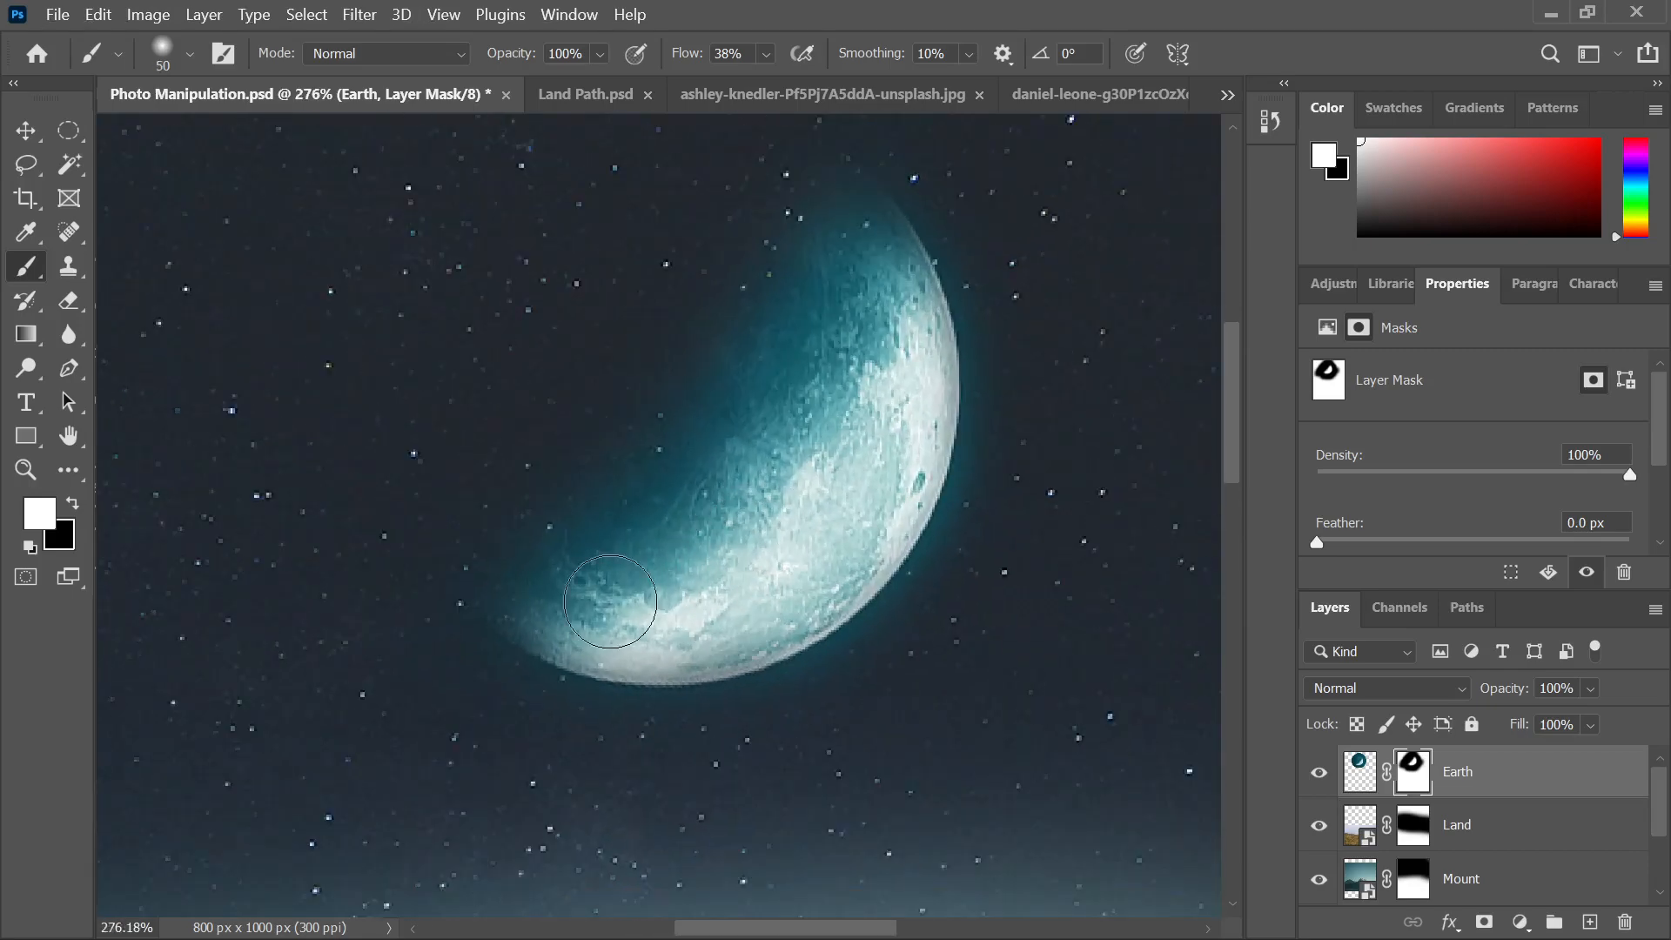
mouse_move(594, 596)
left_mouse_down()
mouse_move(551, 613)
mouse_move(637, 634)
mouse_move(766, 599)
mouse_move(702, 630)
mouse_move(828, 568)
mouse_move(908, 393)
mouse_move(909, 331)
mouse_move(850, 224)
left_mouse_up()
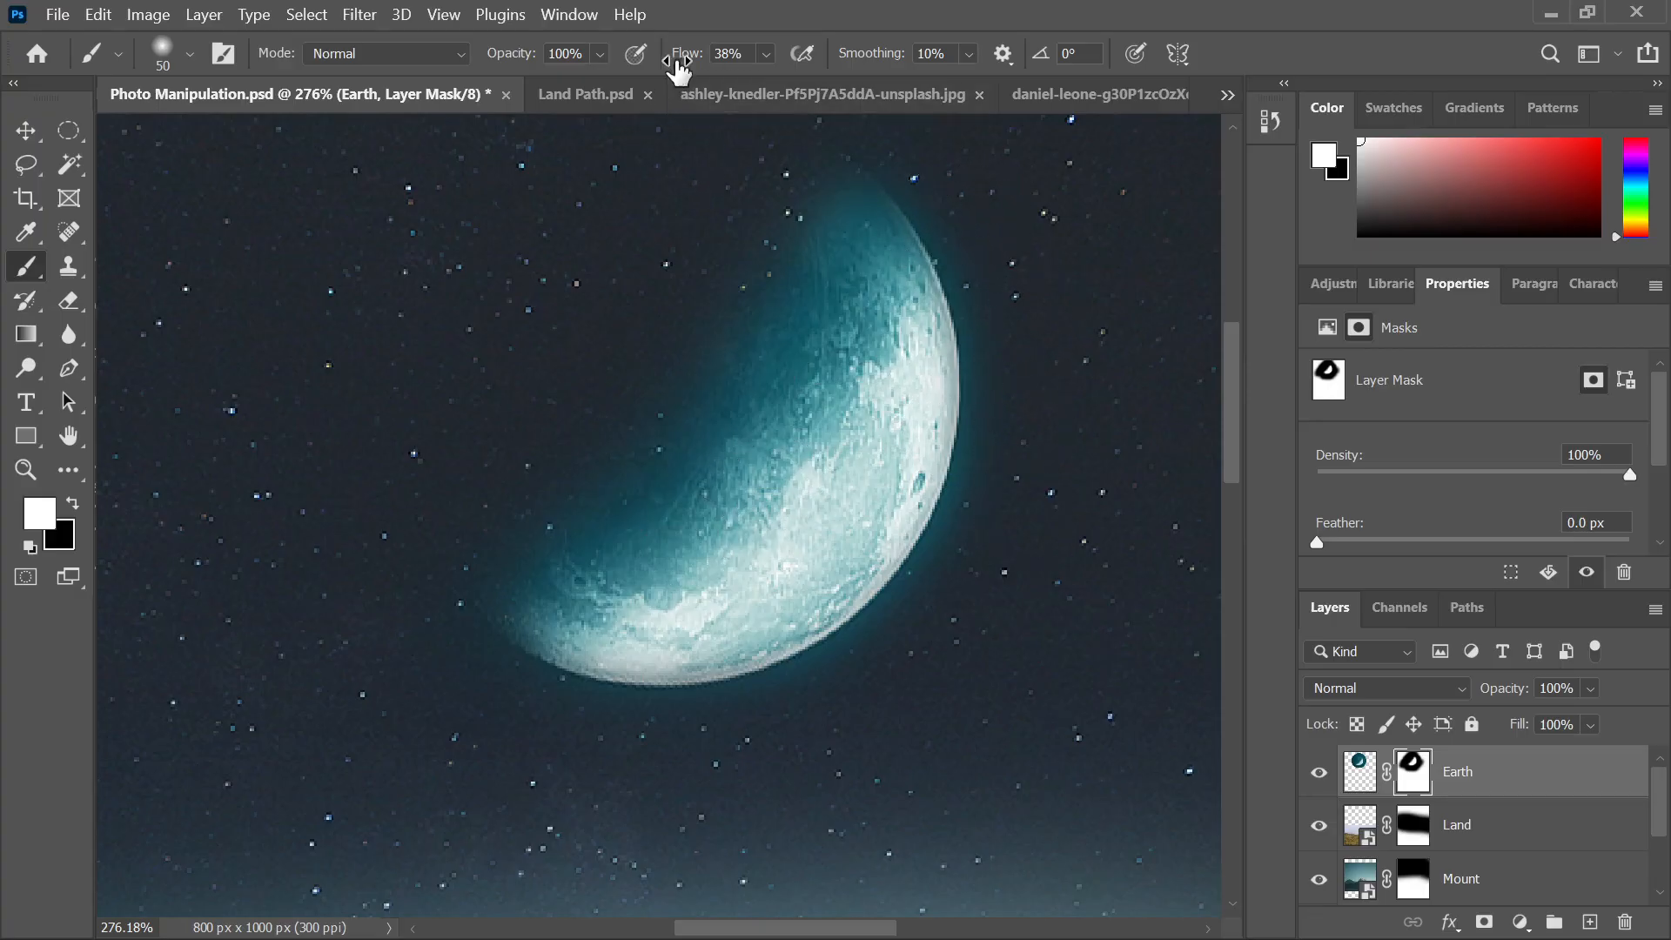
left_click_drag(677, 61, 724, 76)
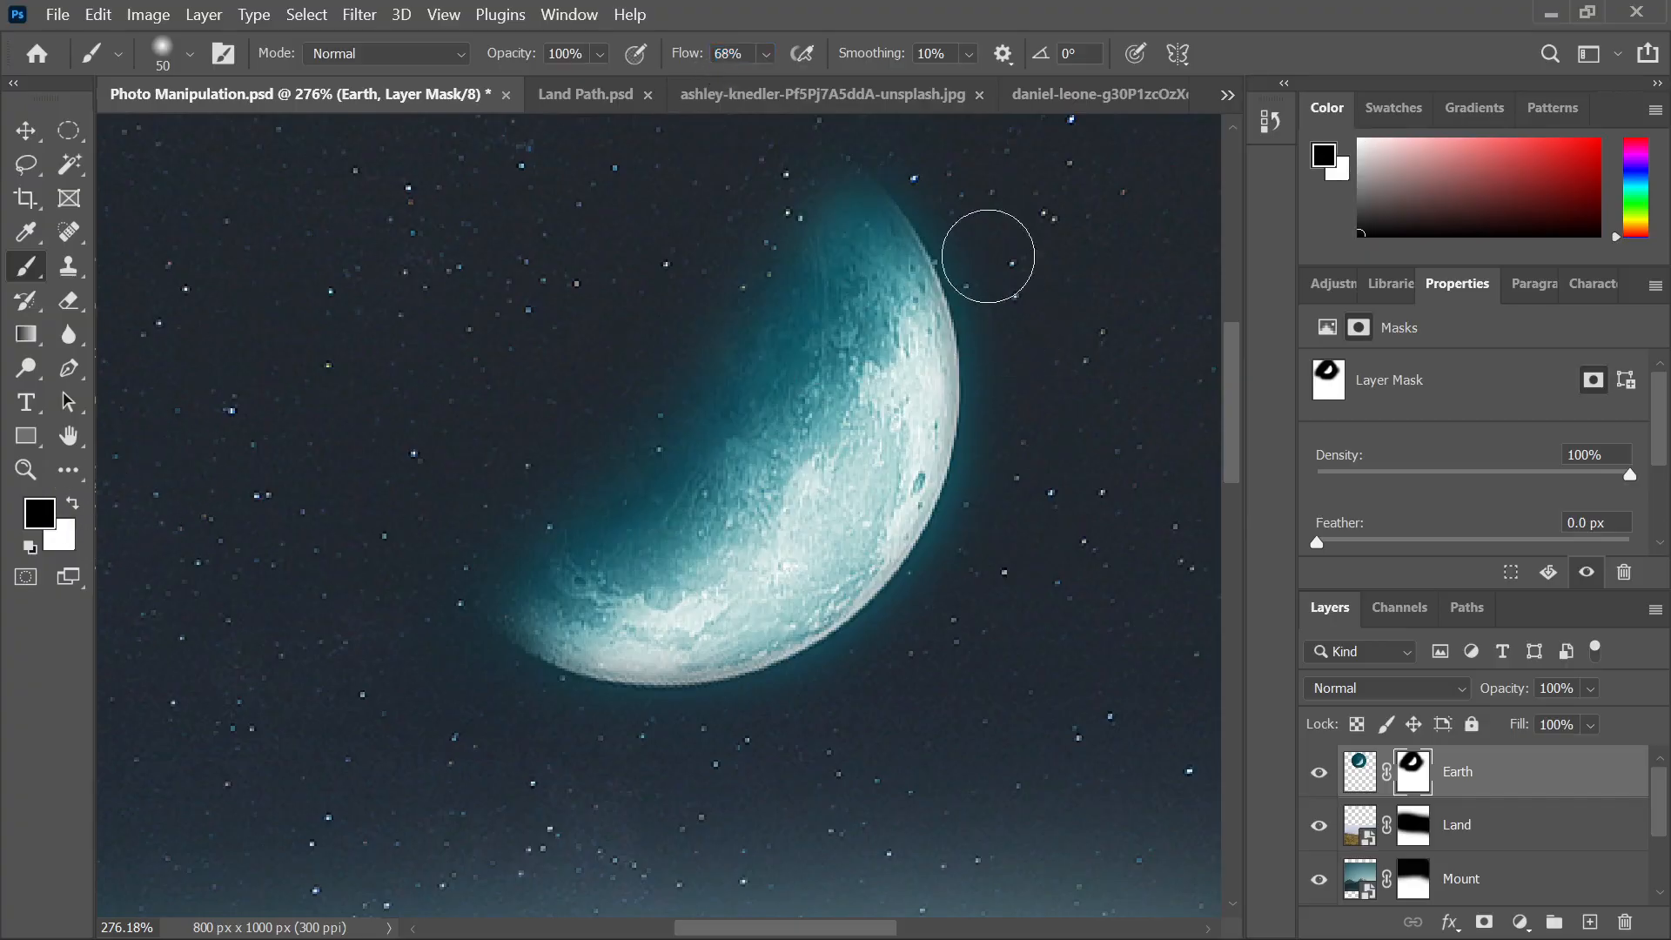
scroll(942, 212, "down", 2)
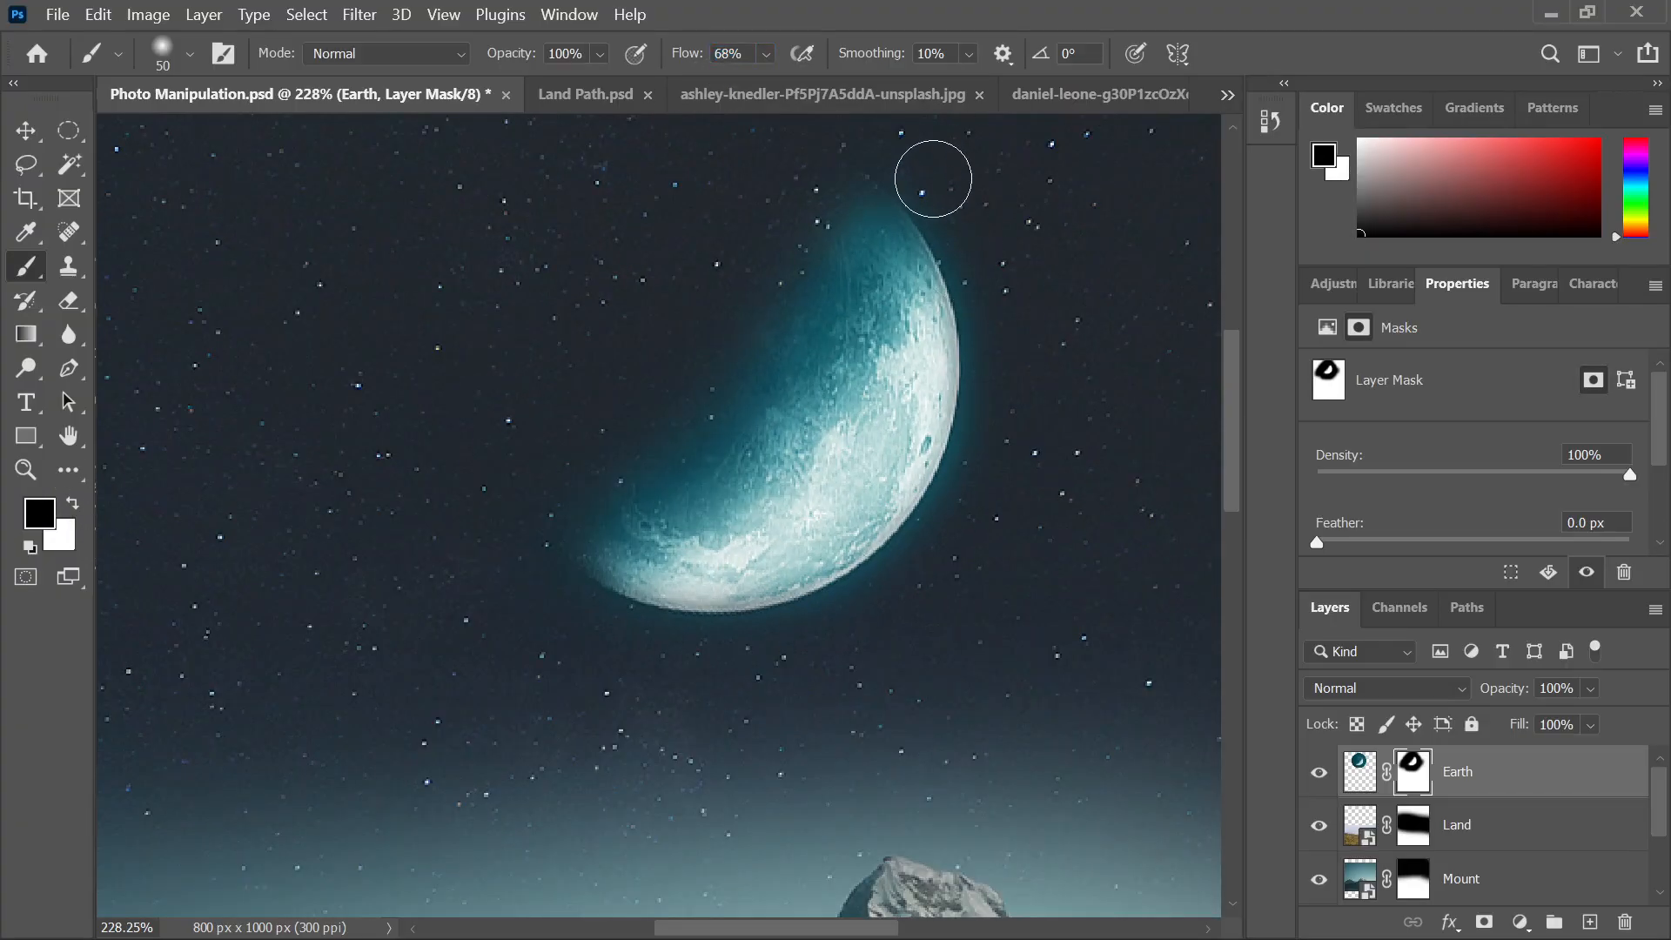
mouse_move(932, 178)
left_mouse_down()
mouse_move(1003, 332)
mouse_move(991, 477)
mouse_move(915, 585)
mouse_move(851, 623)
mouse_move(715, 656)
left_mouse_up()
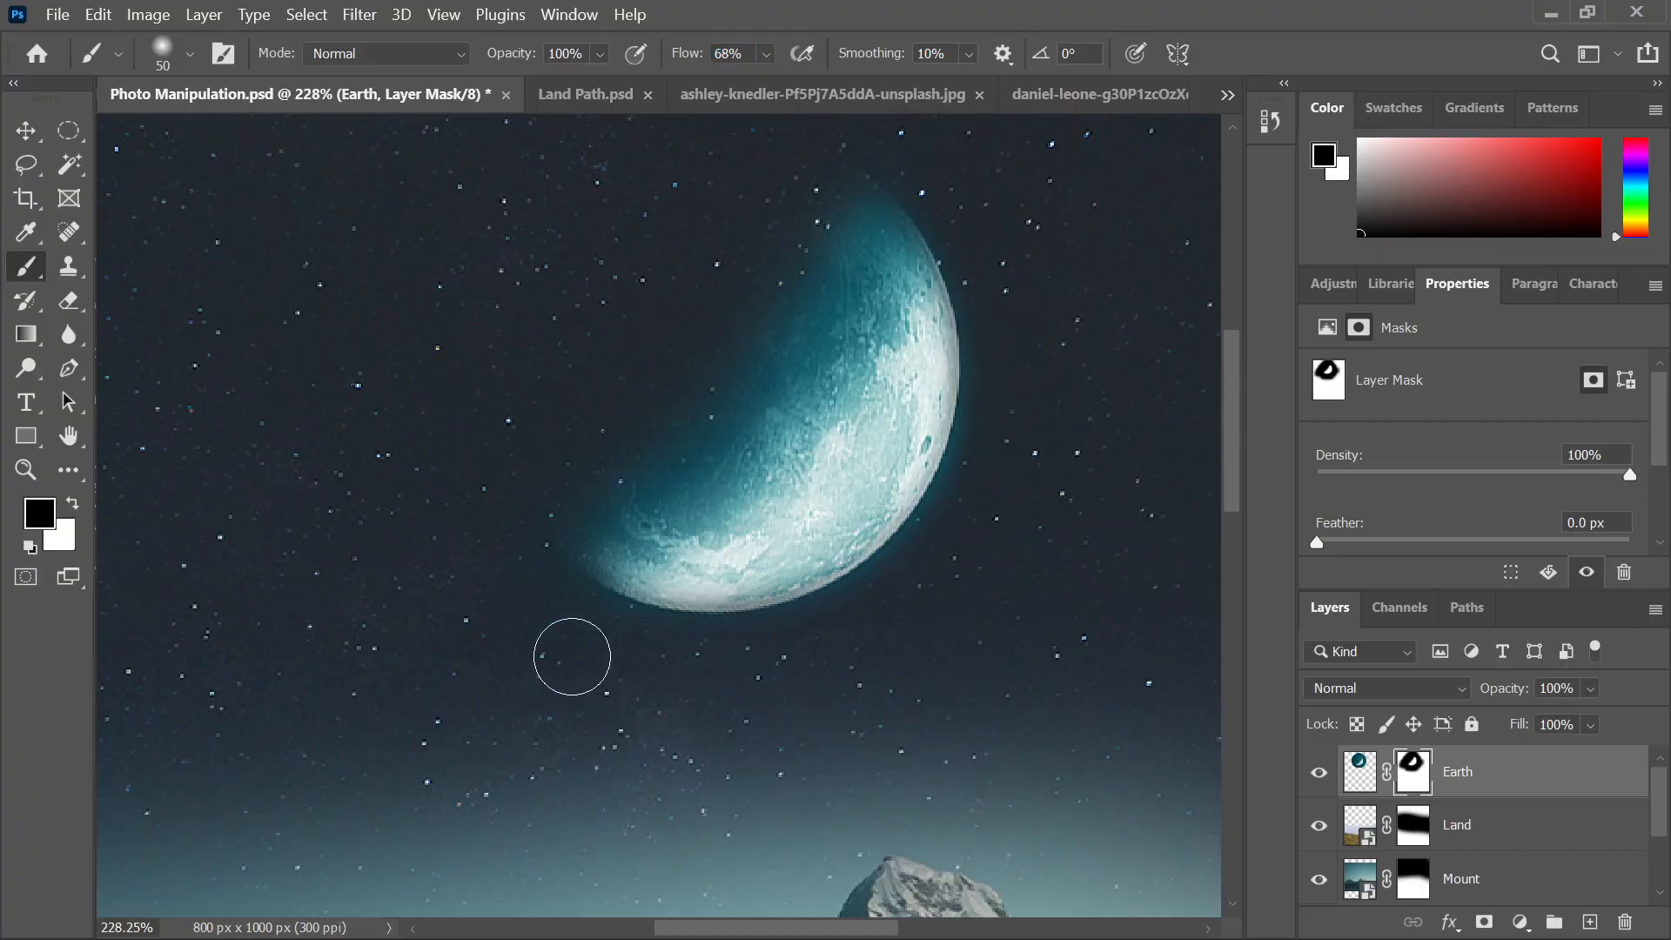
key("bracketleft")
key("bracketleft")
key("bracketleft")
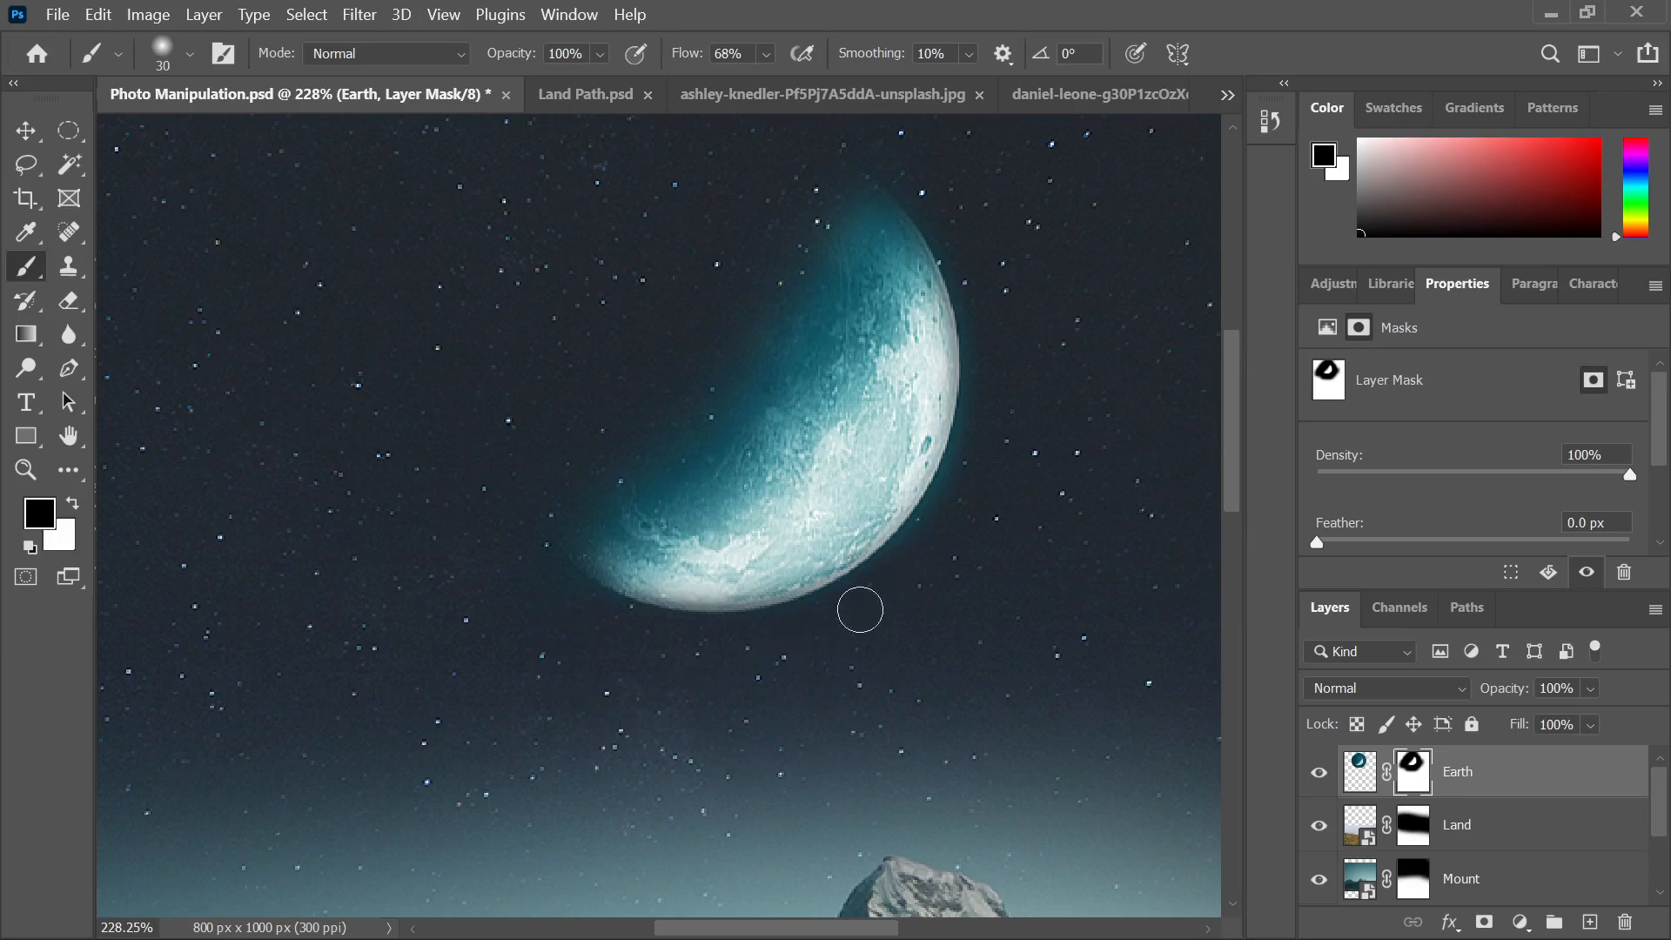
scroll(942, 572, "up", 2)
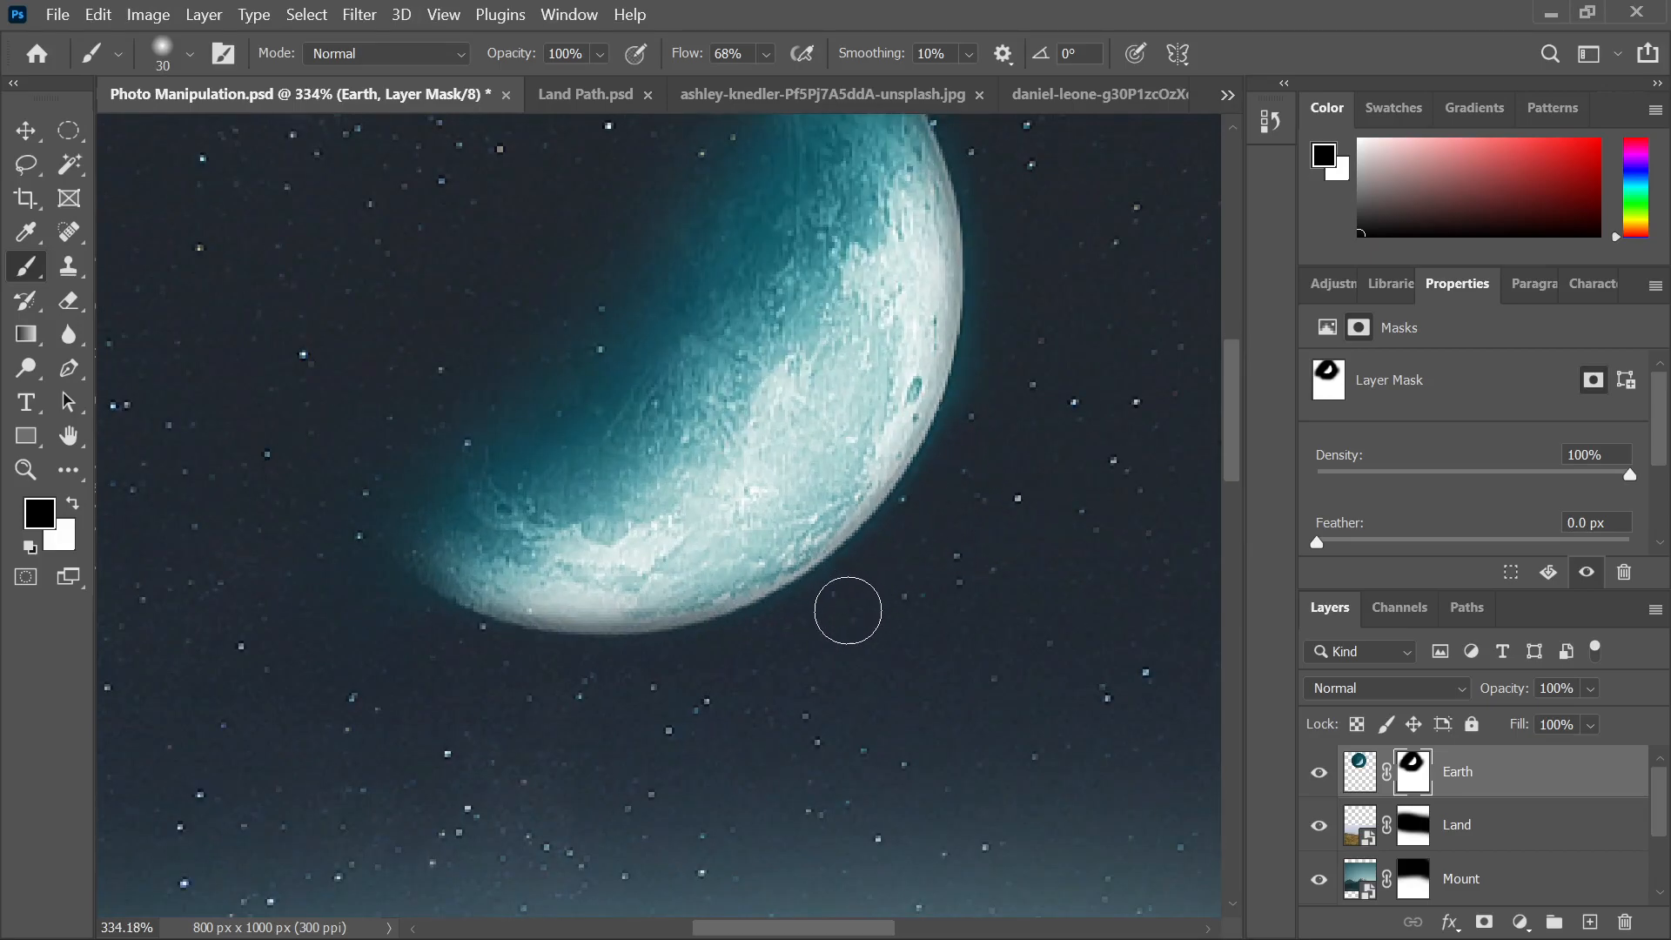
mouse_move(996, 209)
left_mouse_down()
mouse_move(993, 325)
mouse_move(909, 541)
left_mouse_up()
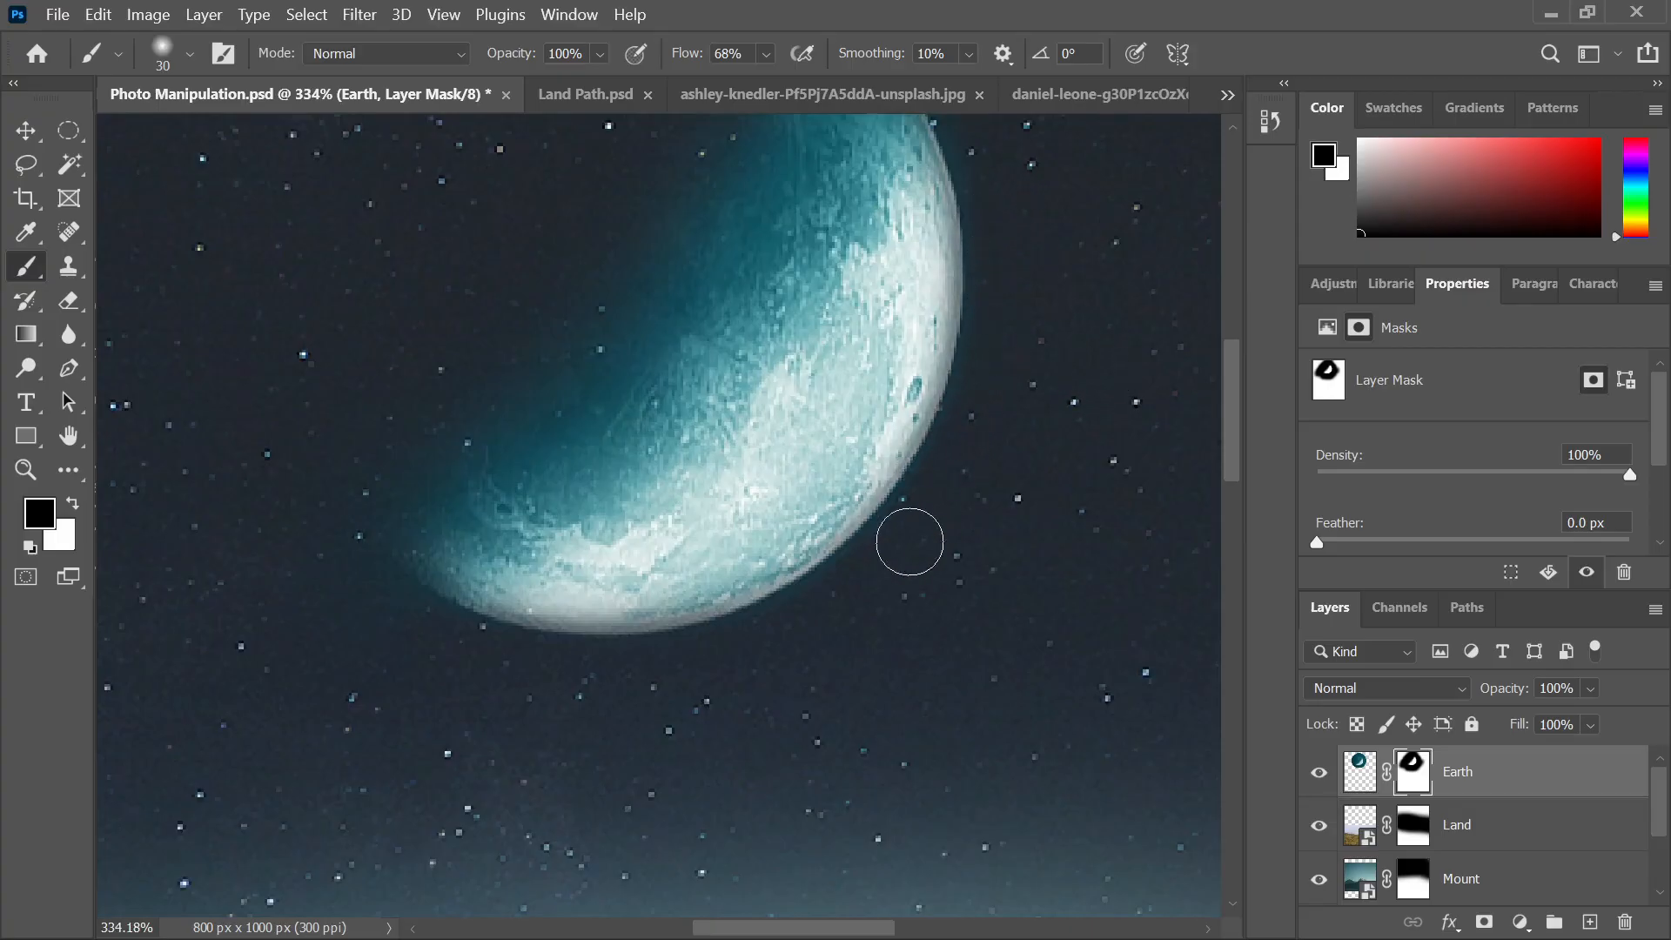
scroll(1044, 435, "down", 2)
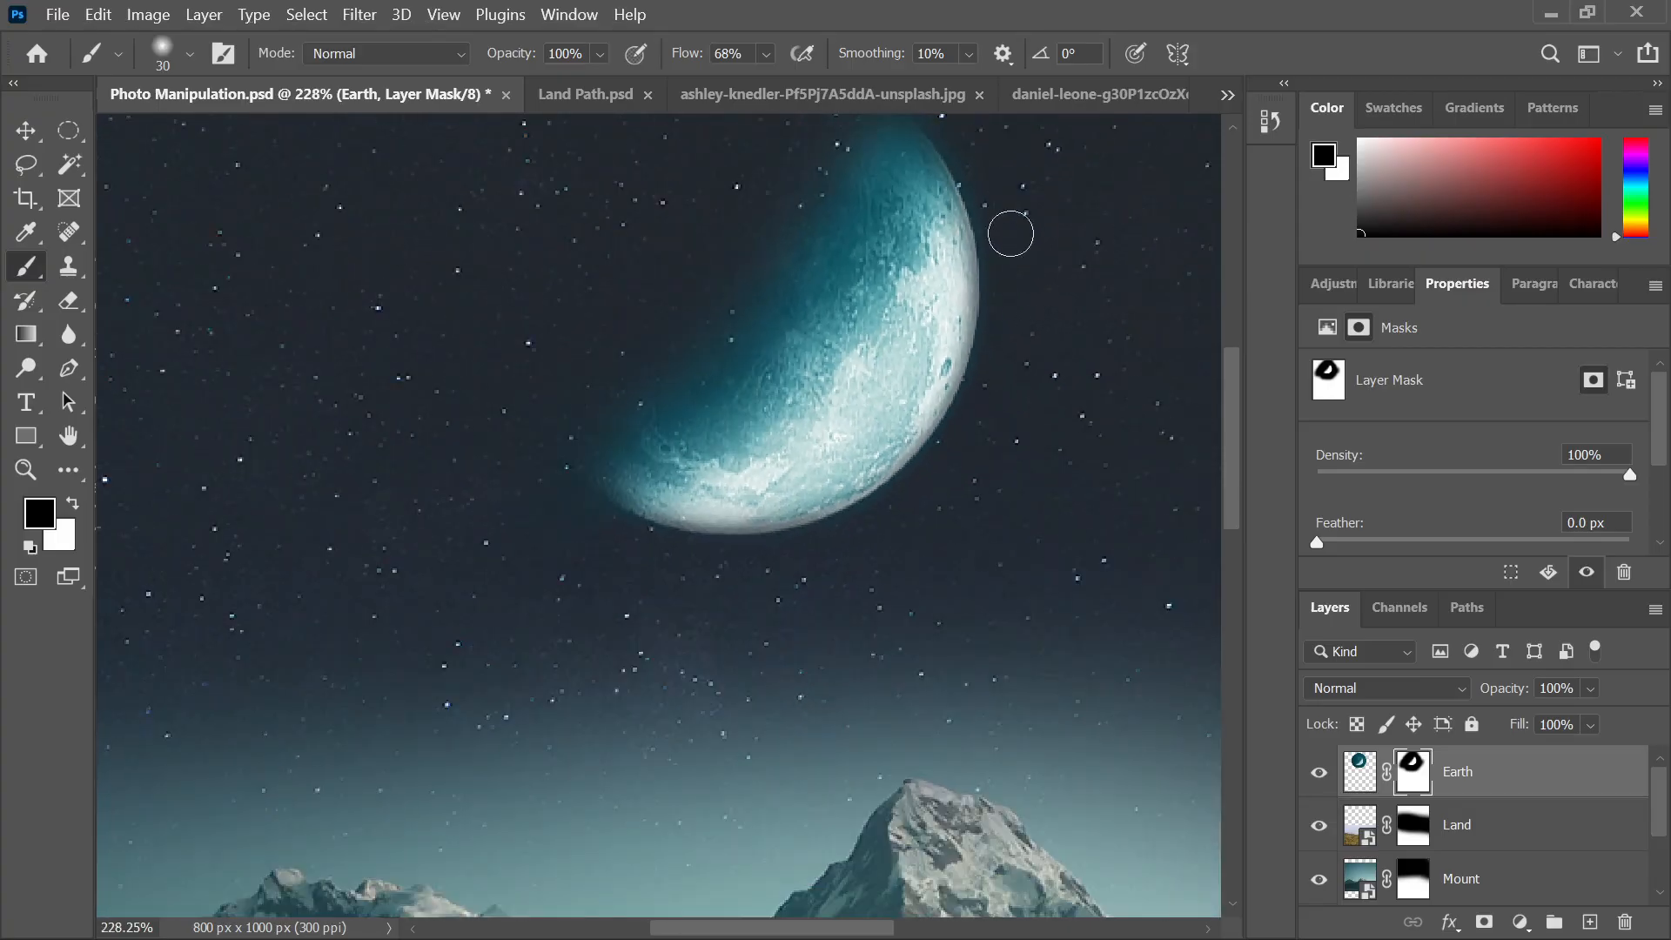
scroll(1010, 233, "up", 3)
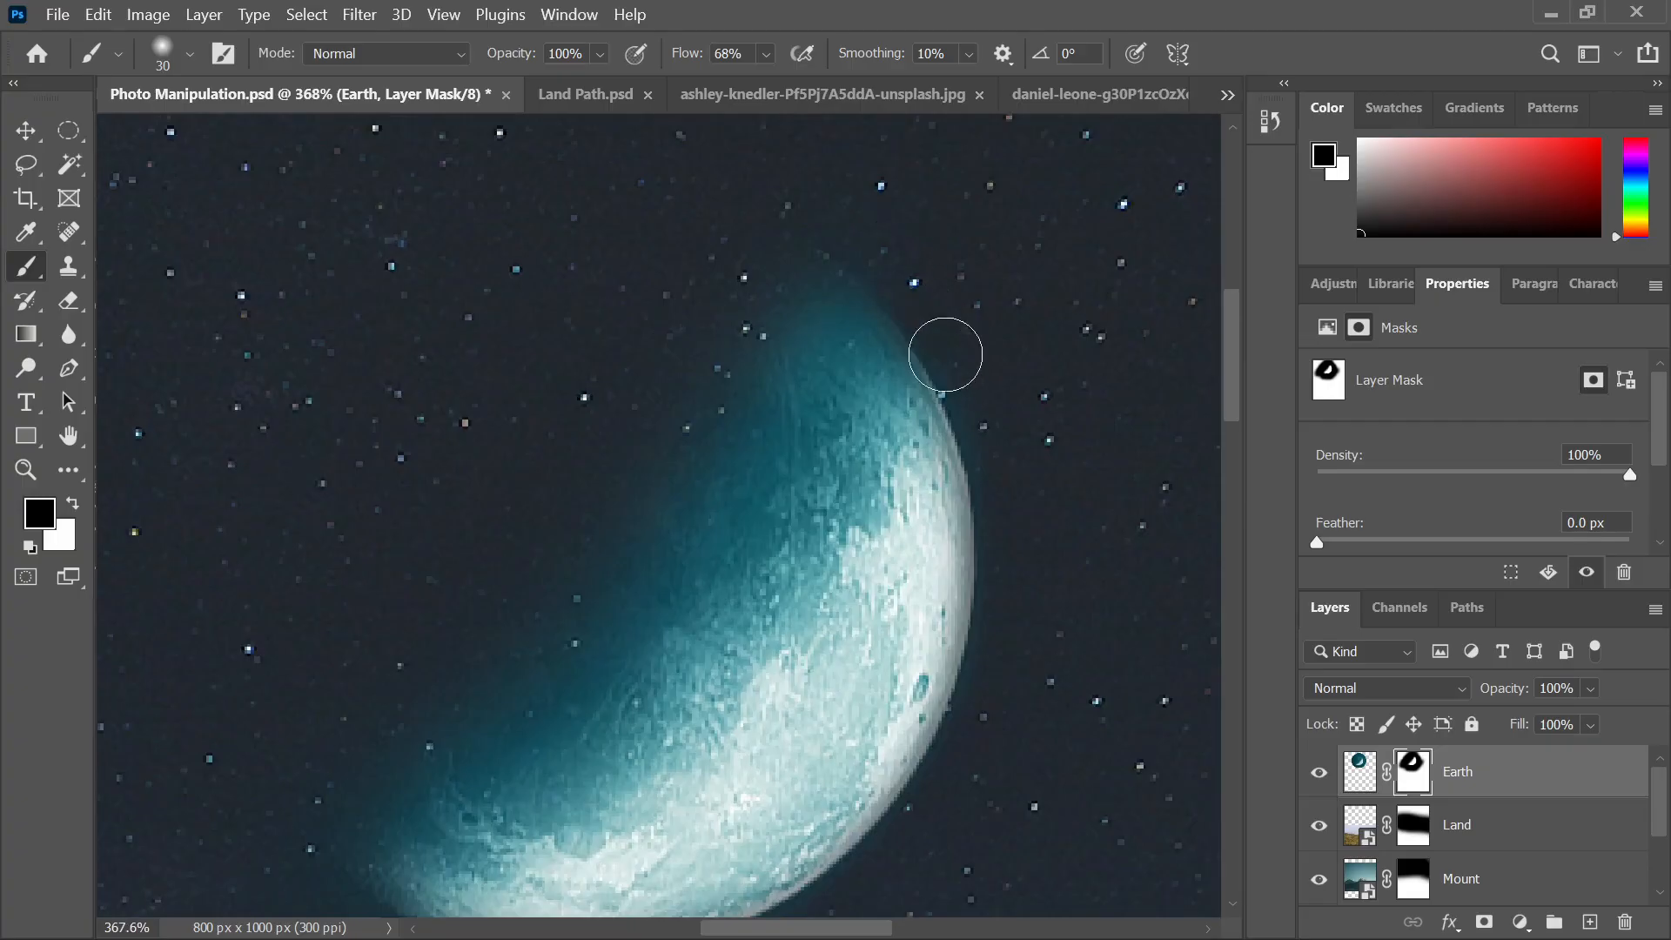
scroll(1009, 461, "down", 3)
scroll(870, 513, "up", 2)
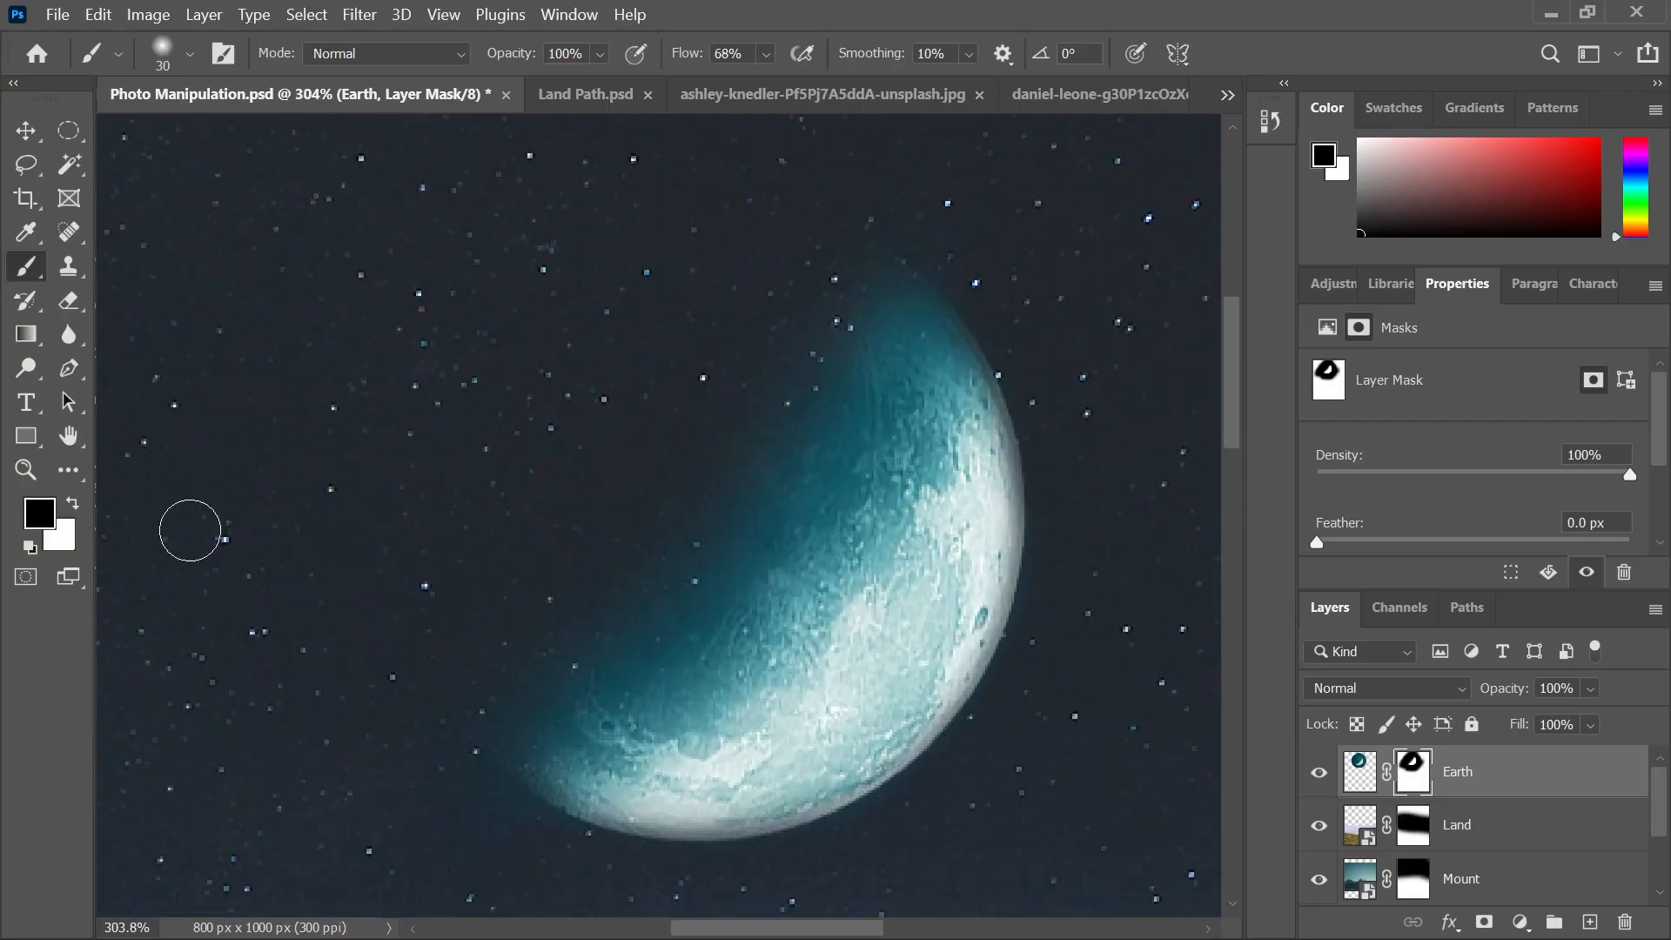
Paint white on the Earth mask to restore the moon's upper-right edge and rim
key("x")
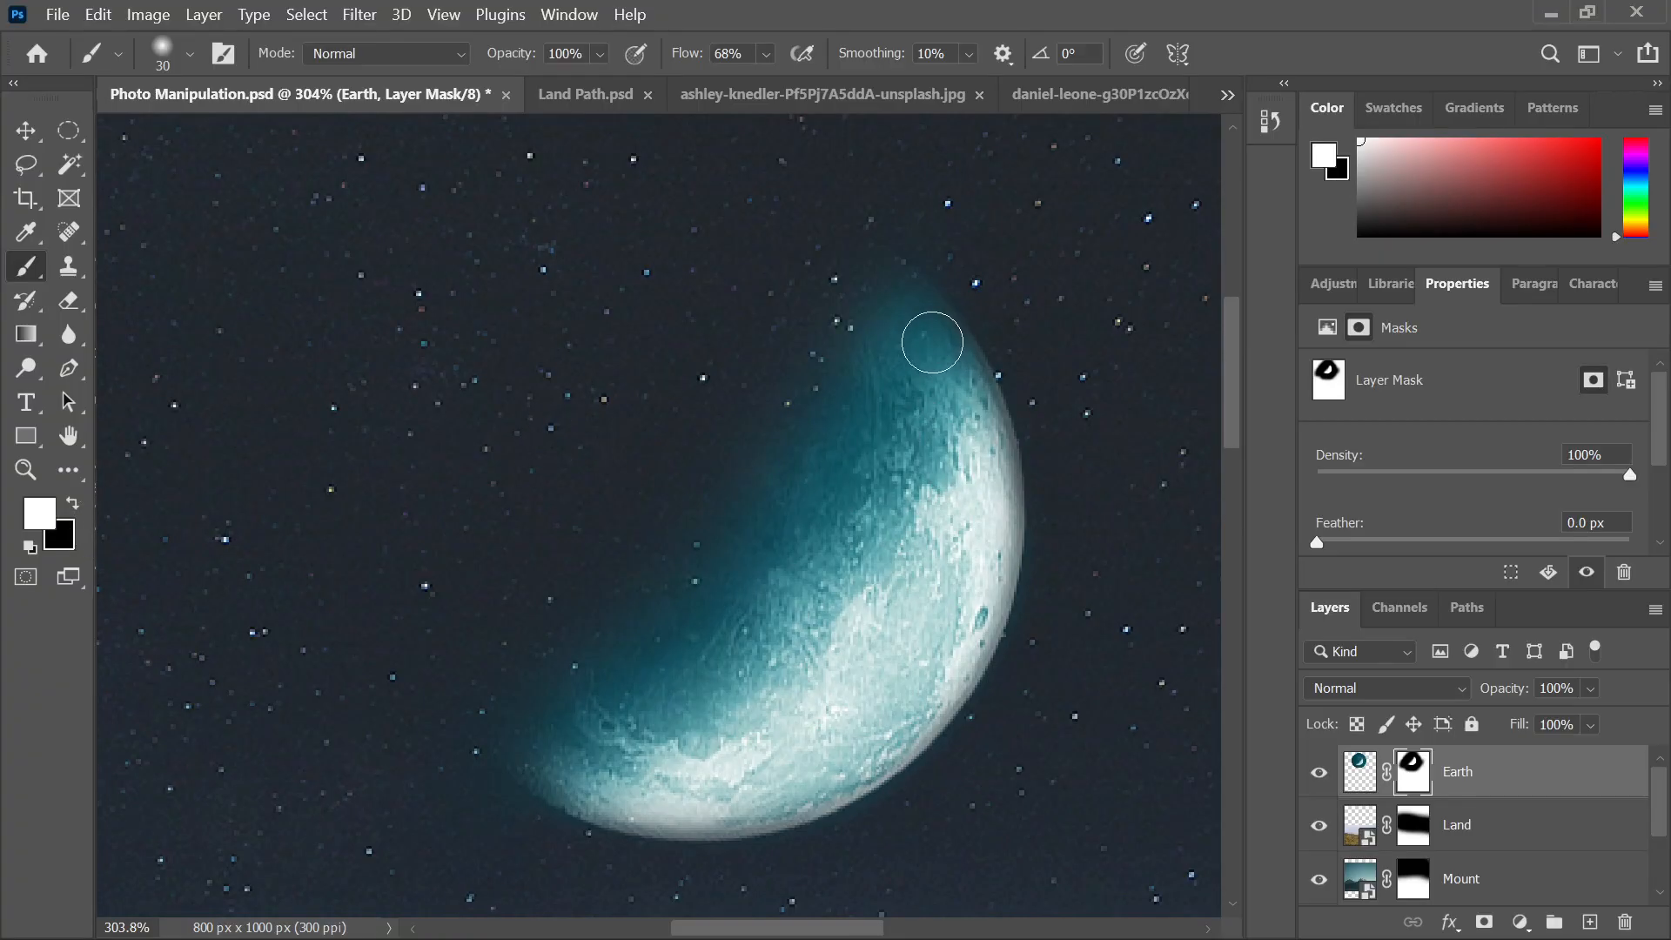
mouse_move(932, 342)
left_mouse_down()
mouse_move(975, 435)
mouse_move(980, 512)
left_mouse_up()
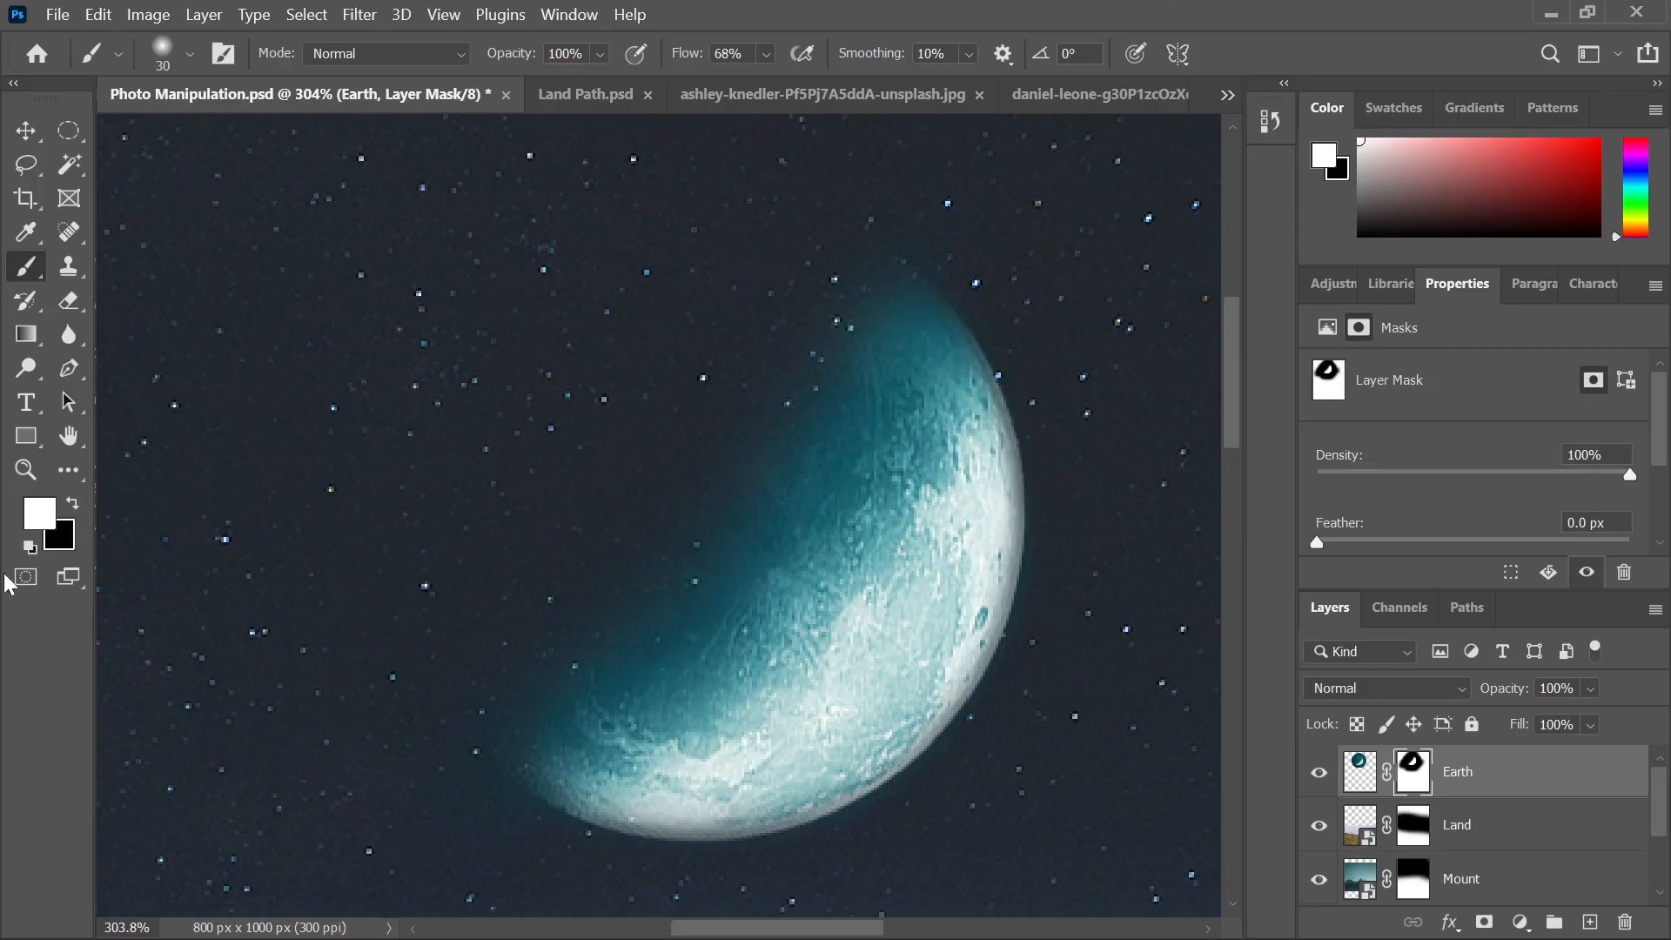
mouse_move(958, 403)
left_mouse_down()
mouse_move(982, 562)
mouse_move(914, 698)
mouse_move(742, 791)
mouse_move(576, 791)
mouse_move(790, 808)
mouse_move(865, 760)
mouse_move(945, 662)
mouse_move(986, 550)
mouse_move(947, 453)
left_mouse_up()
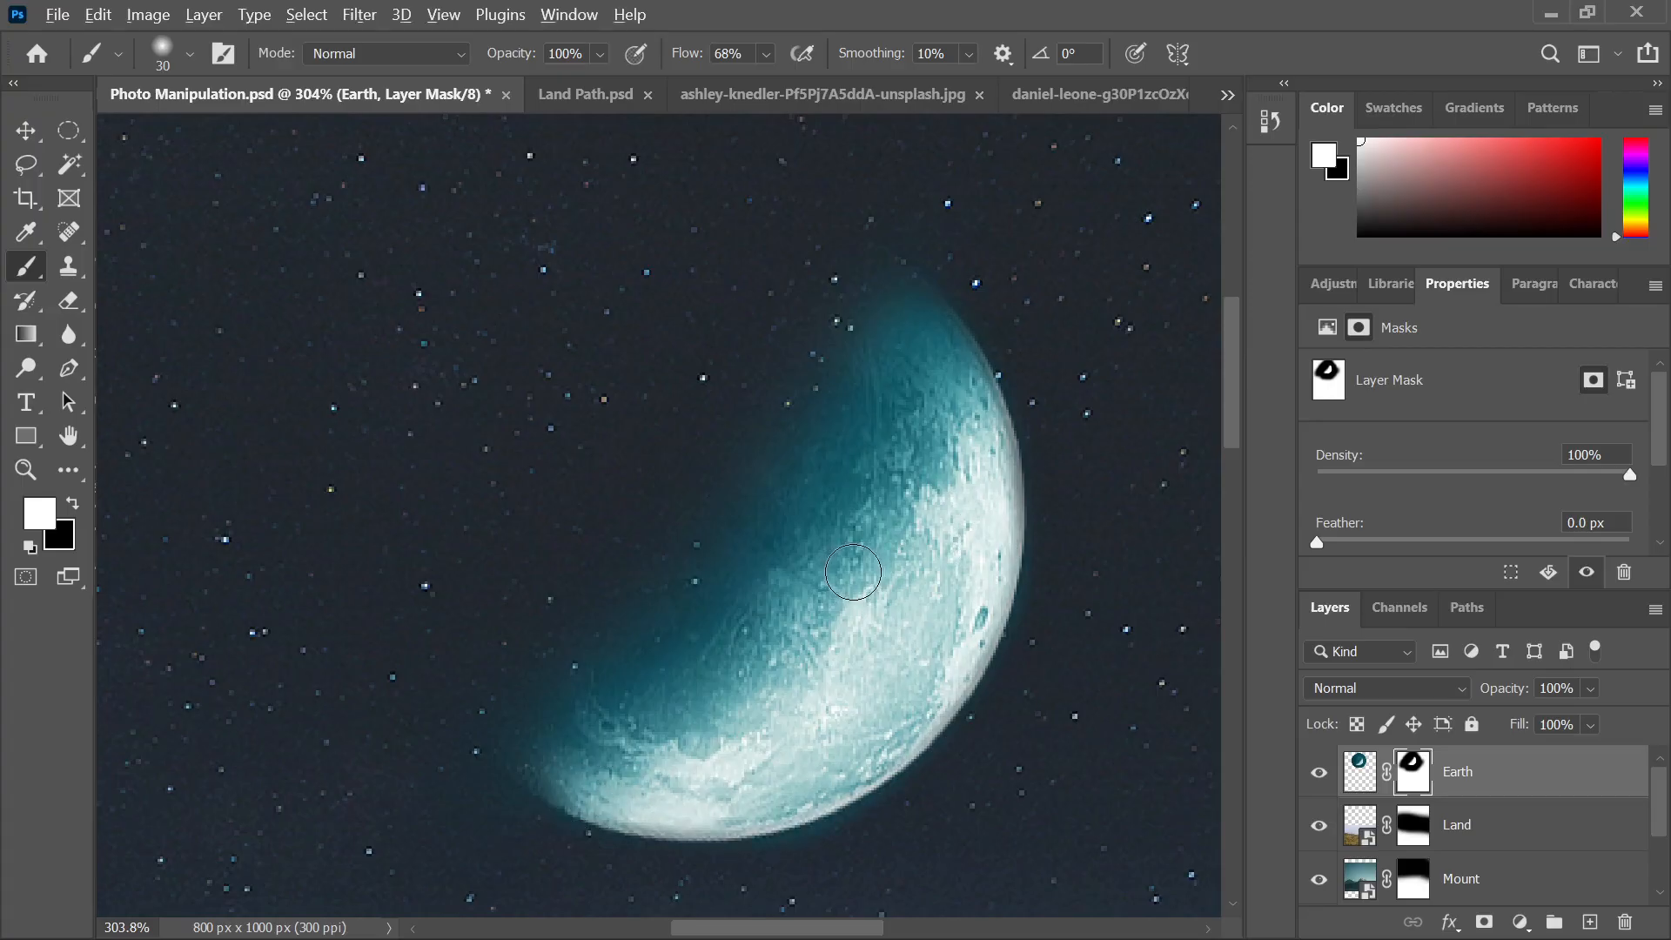
scroll(853, 571, "down", 5)
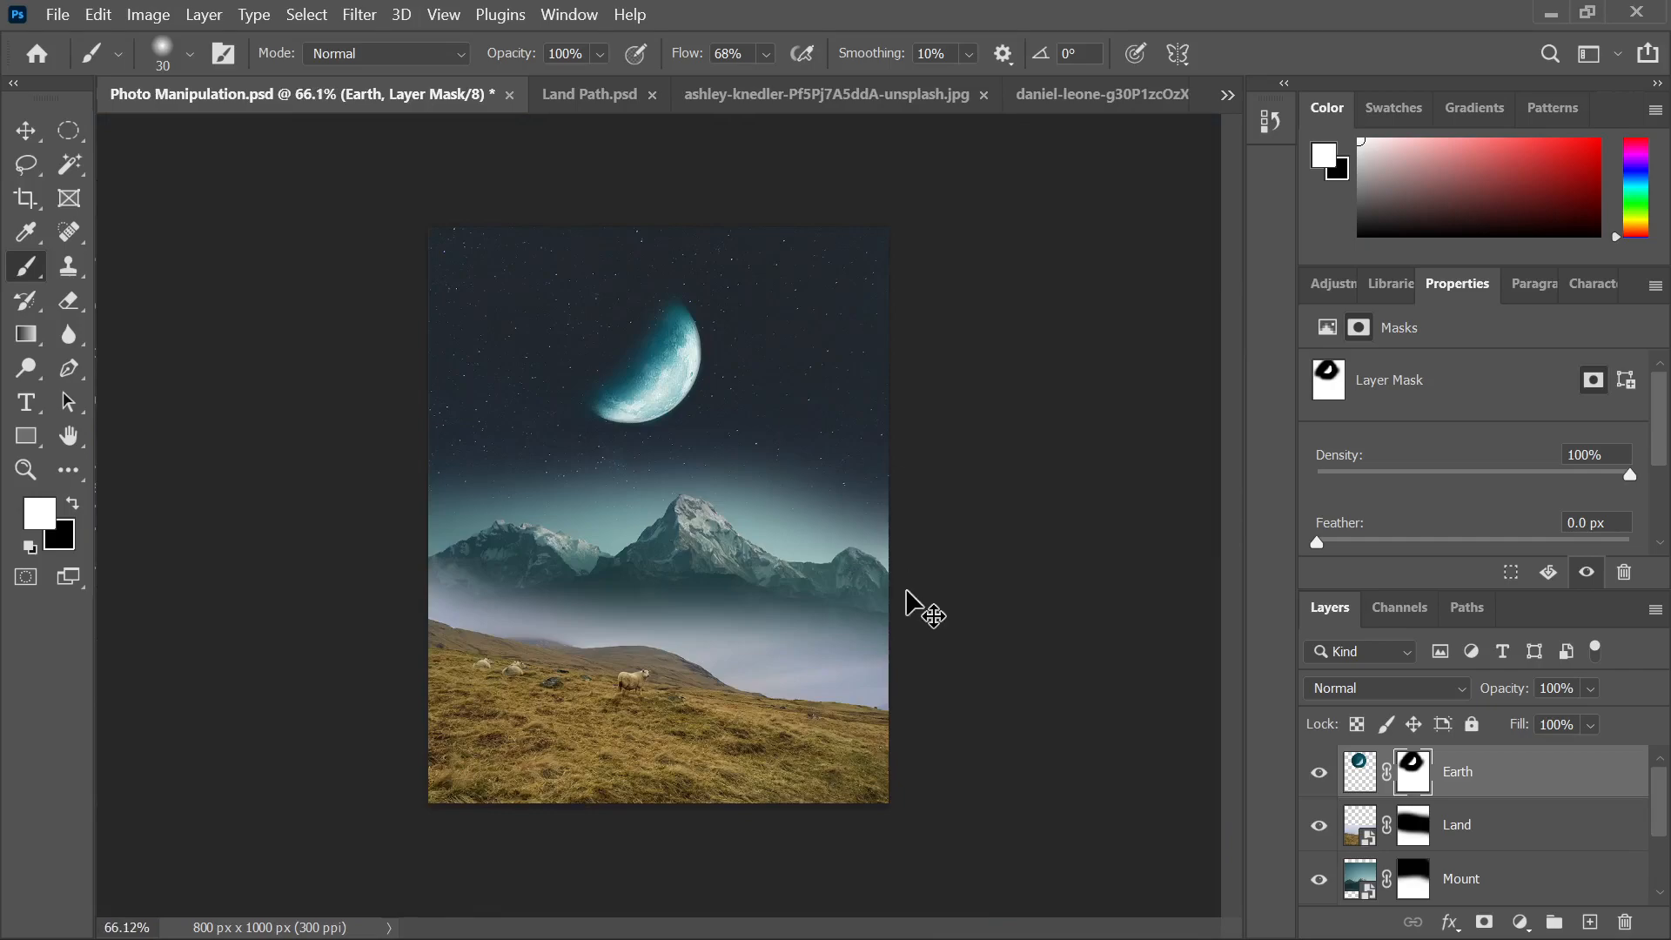
Save Photo Manipulation.psd with maximum compatibility
key("ctrl+s")
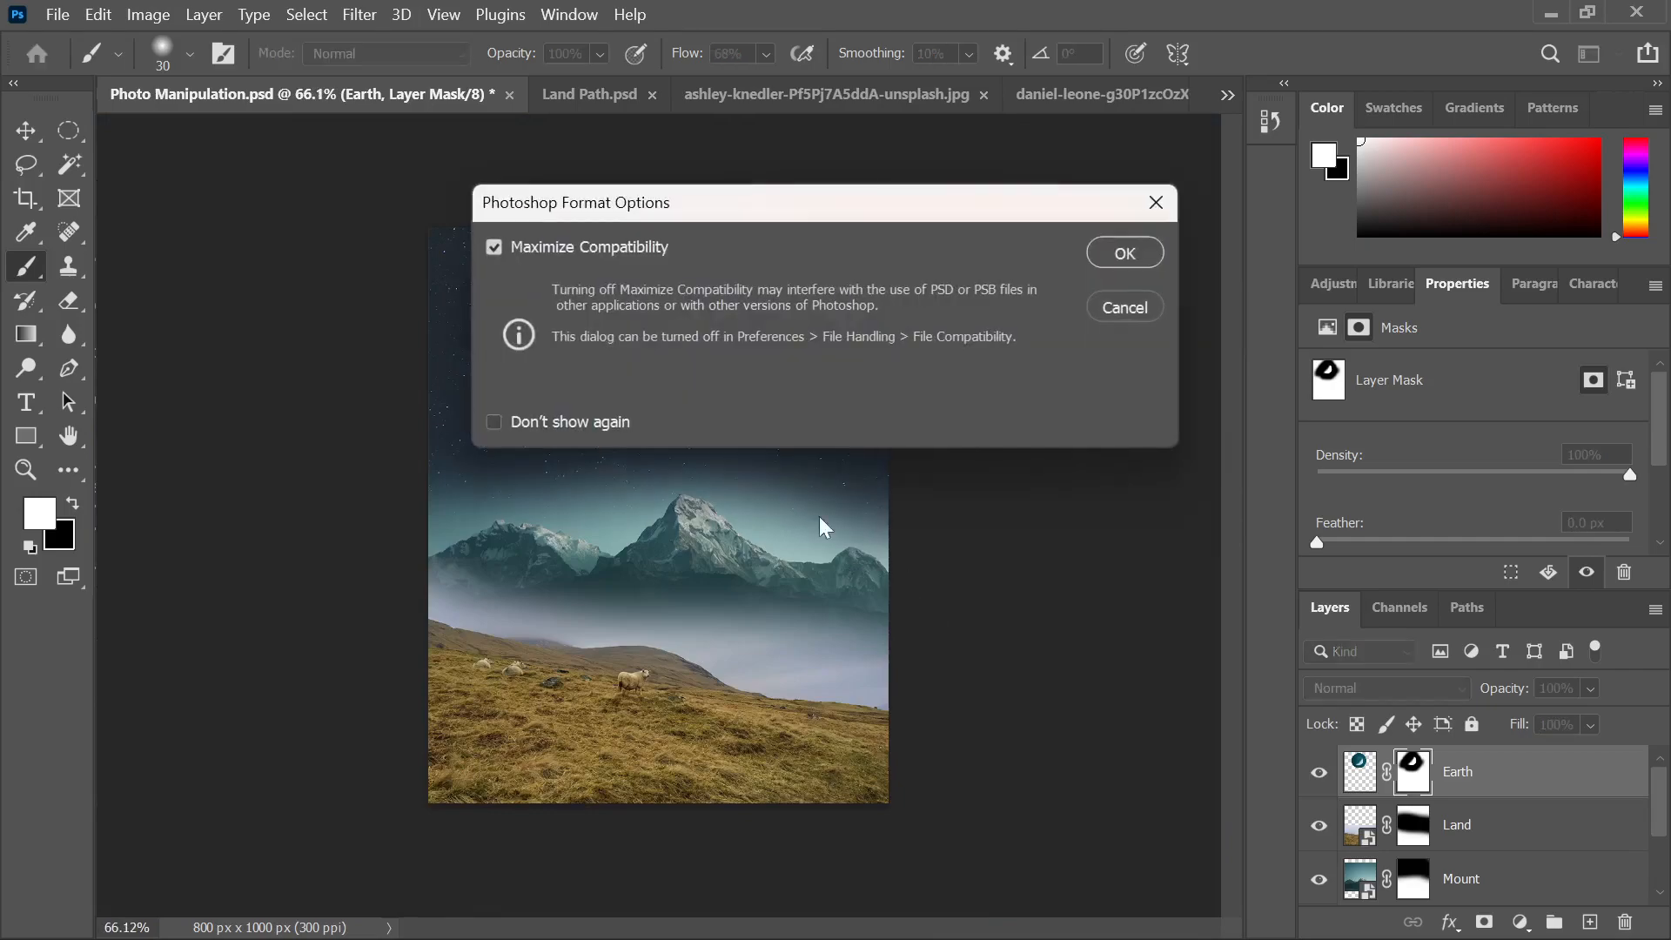
left_click(1125, 254)
scroll(567, 441, "up", 2)
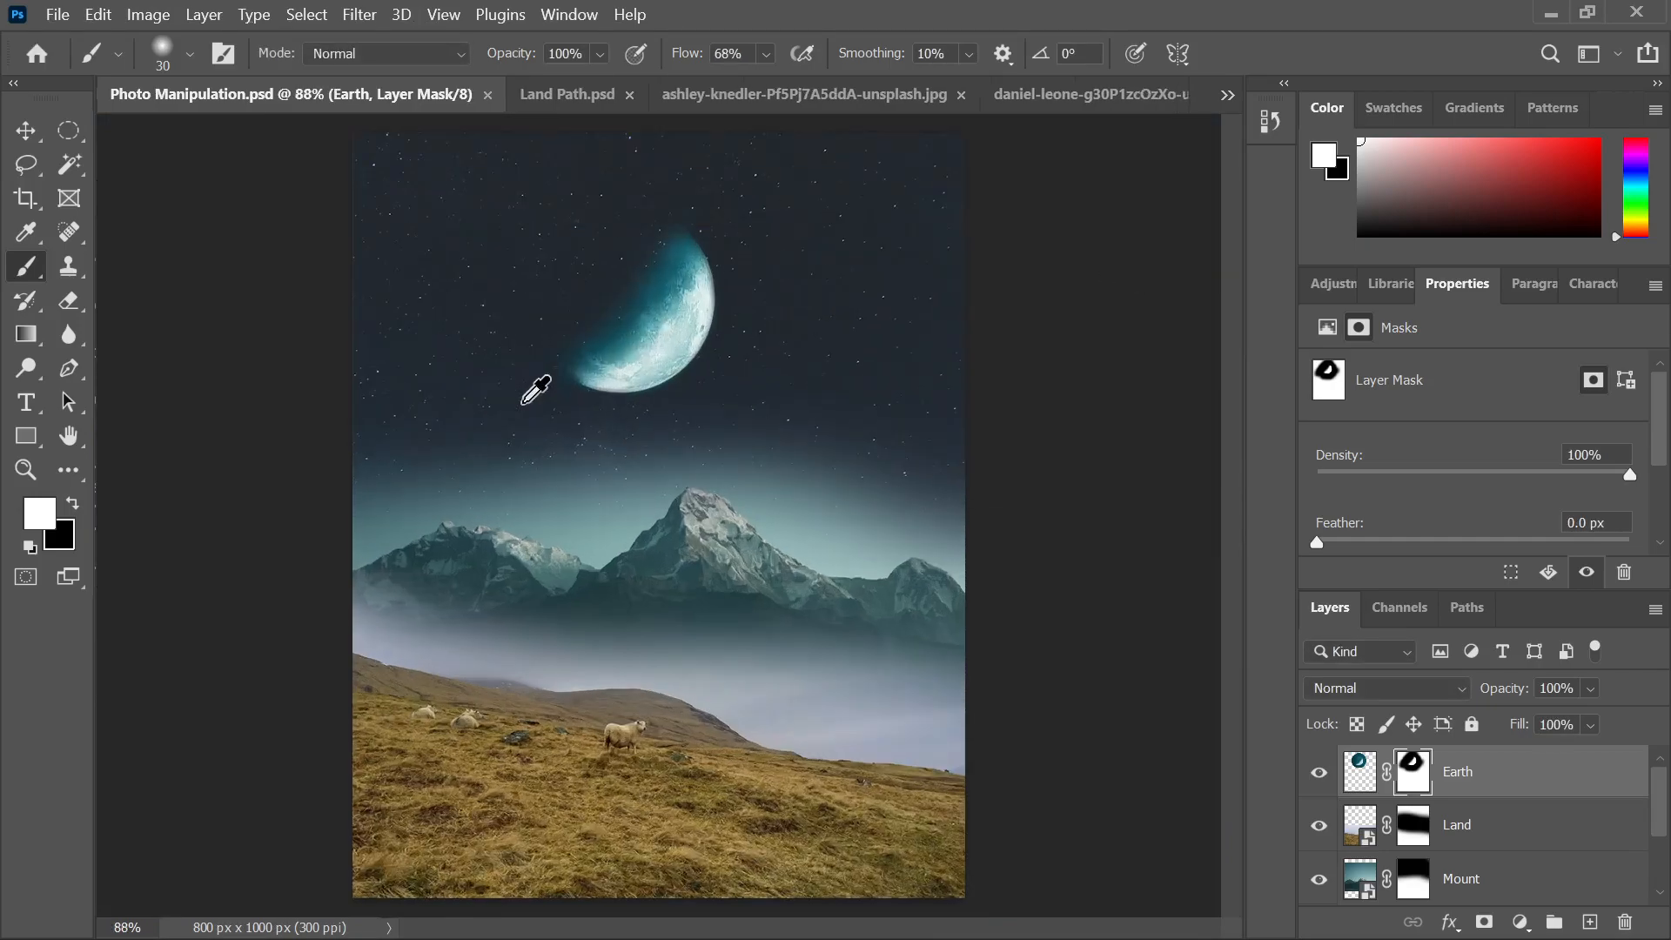
scroll(666, 444, "down", 1)
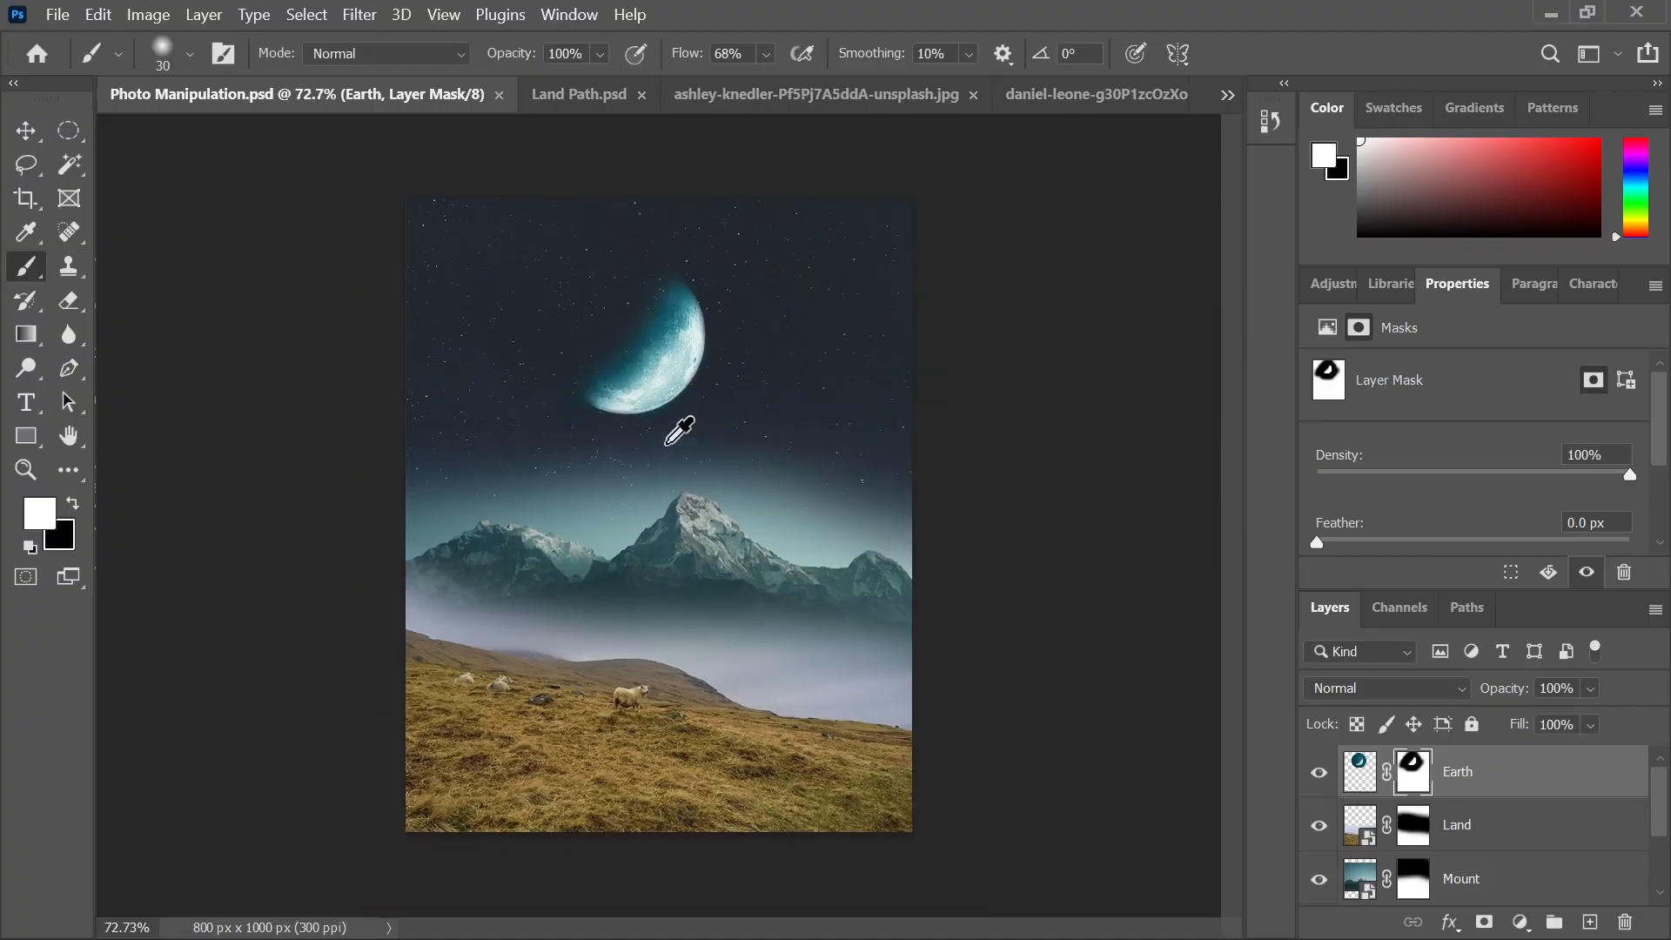
Deselect the Earth layer and compare the composite against the jeep-and-moon reference image
left_click(28, 131)
left_click(195, 162)
mouse_move(842, 938)
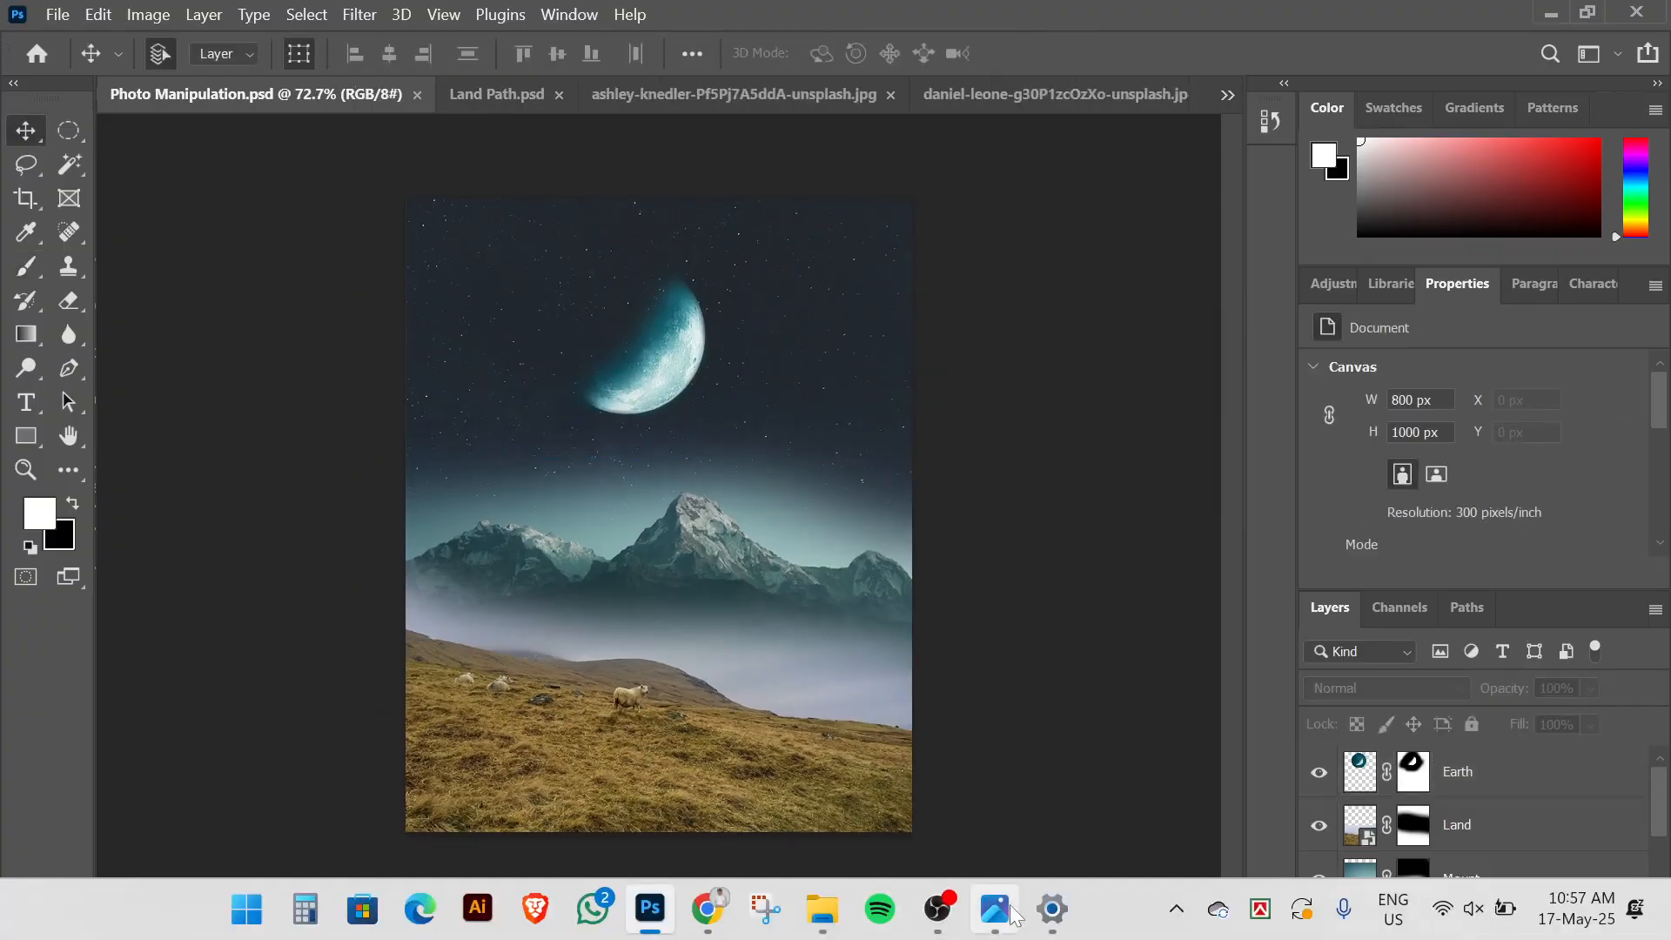
left_click(1010, 914)
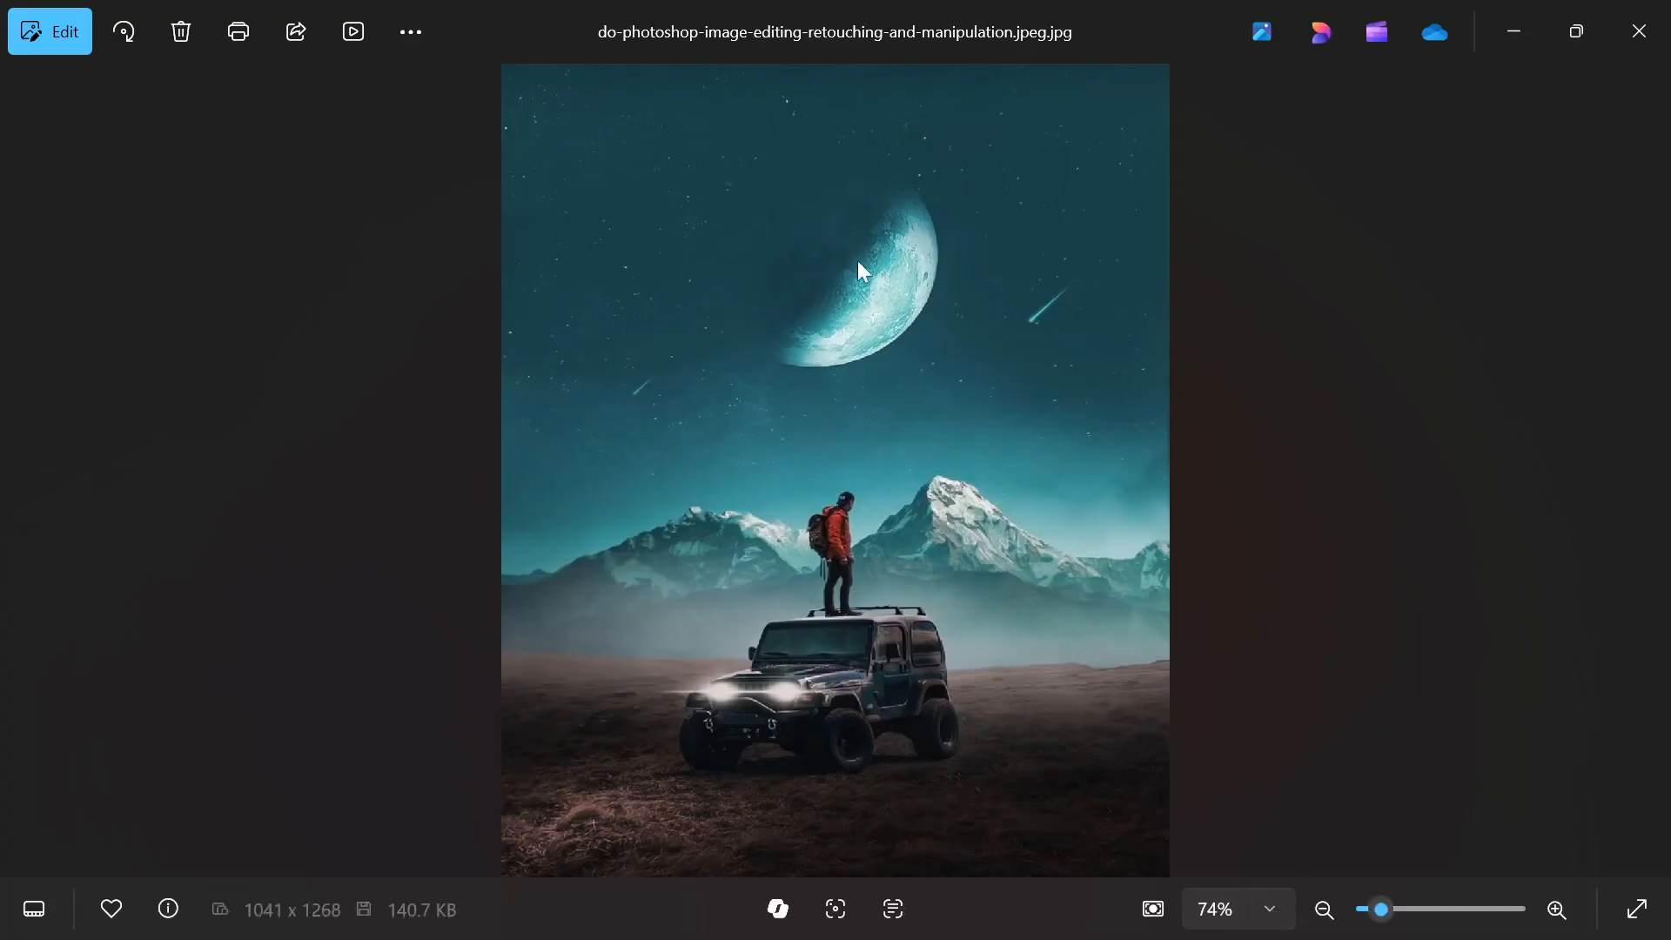
mouse_move(818, 937)
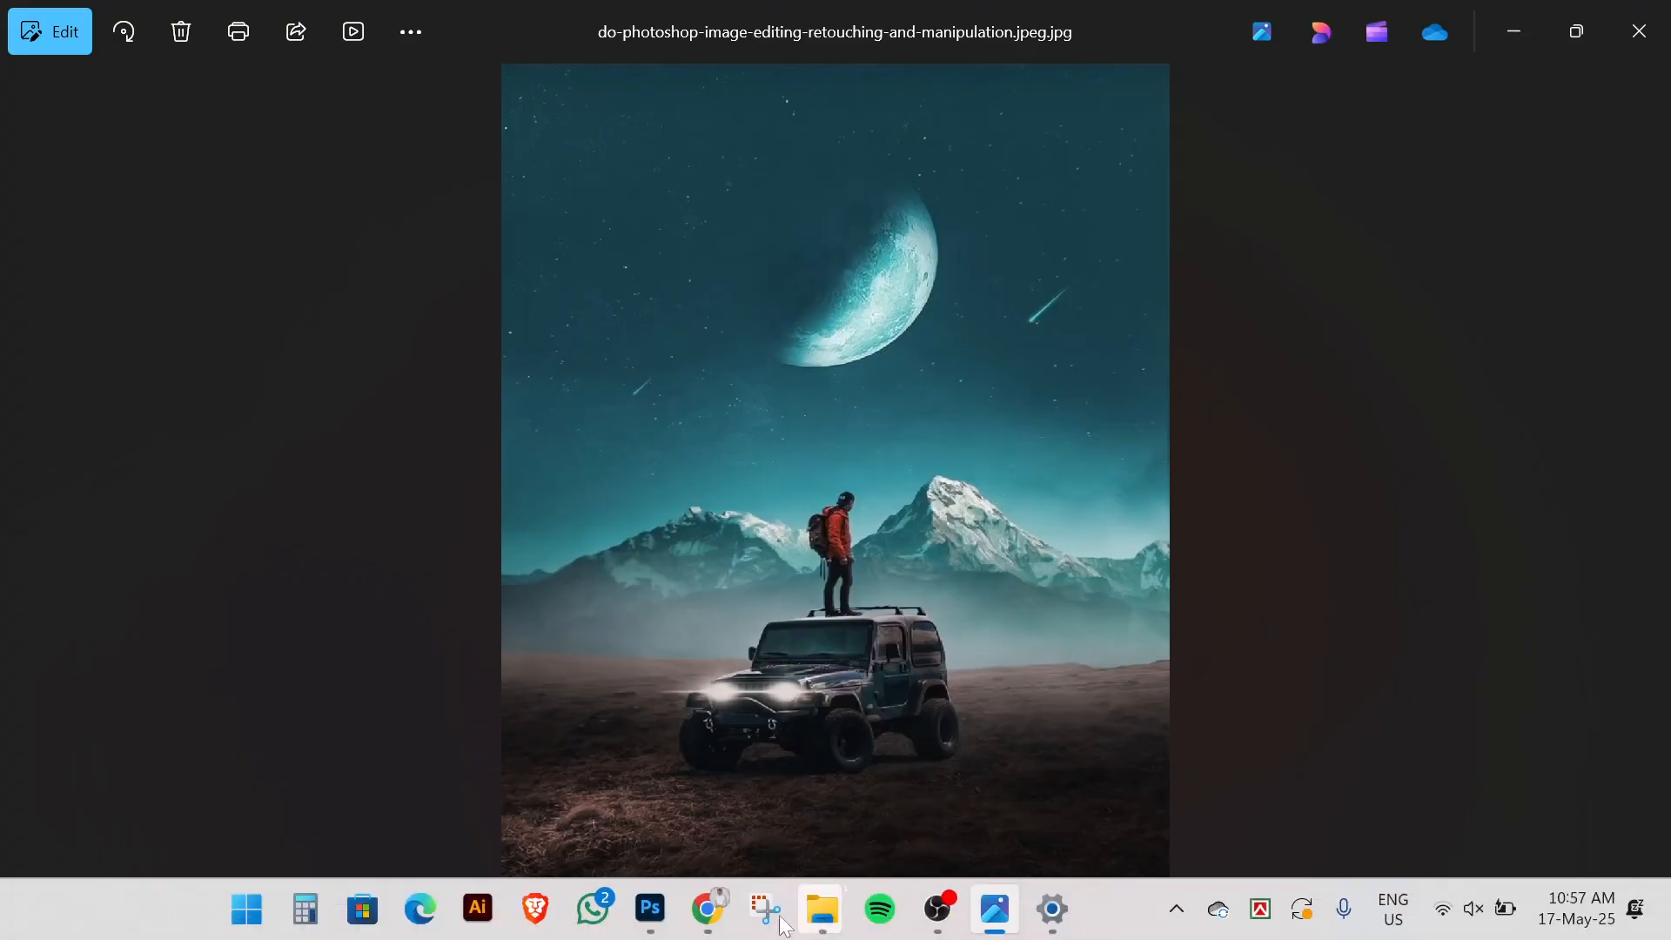
left_click(650, 909)
Lower the moon 31 px and set up a larger black brush with reduced flow
scroll(531, 366, "up", 2)
left_click_drag(731, 312, 707, 346)
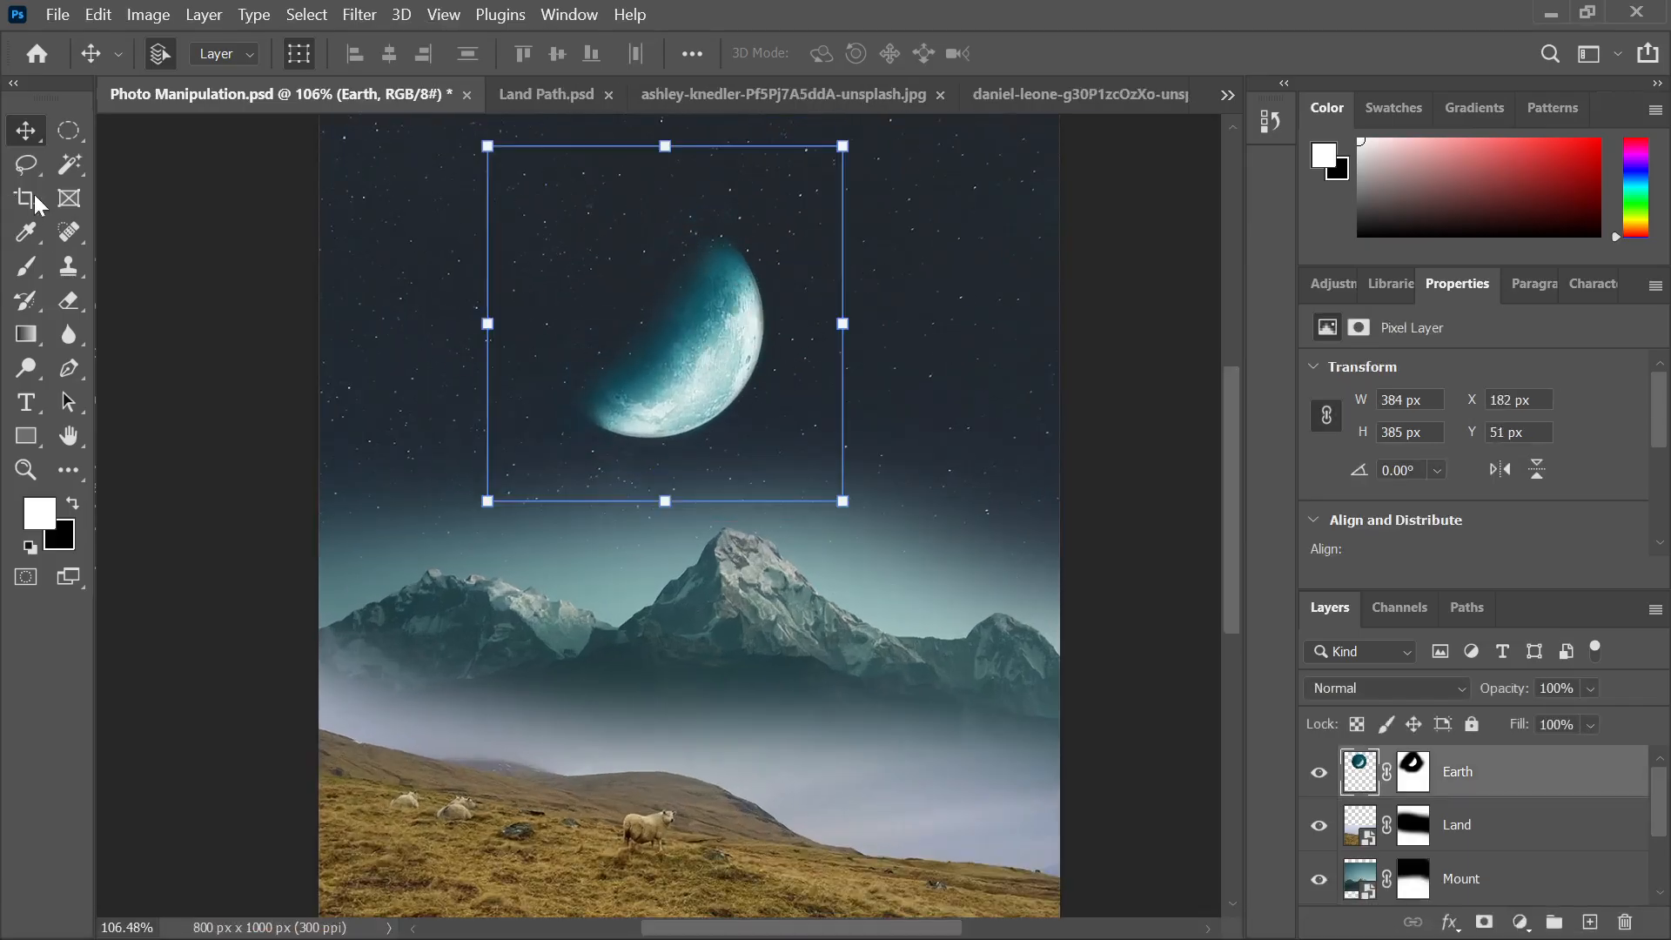
left_click(25, 266)
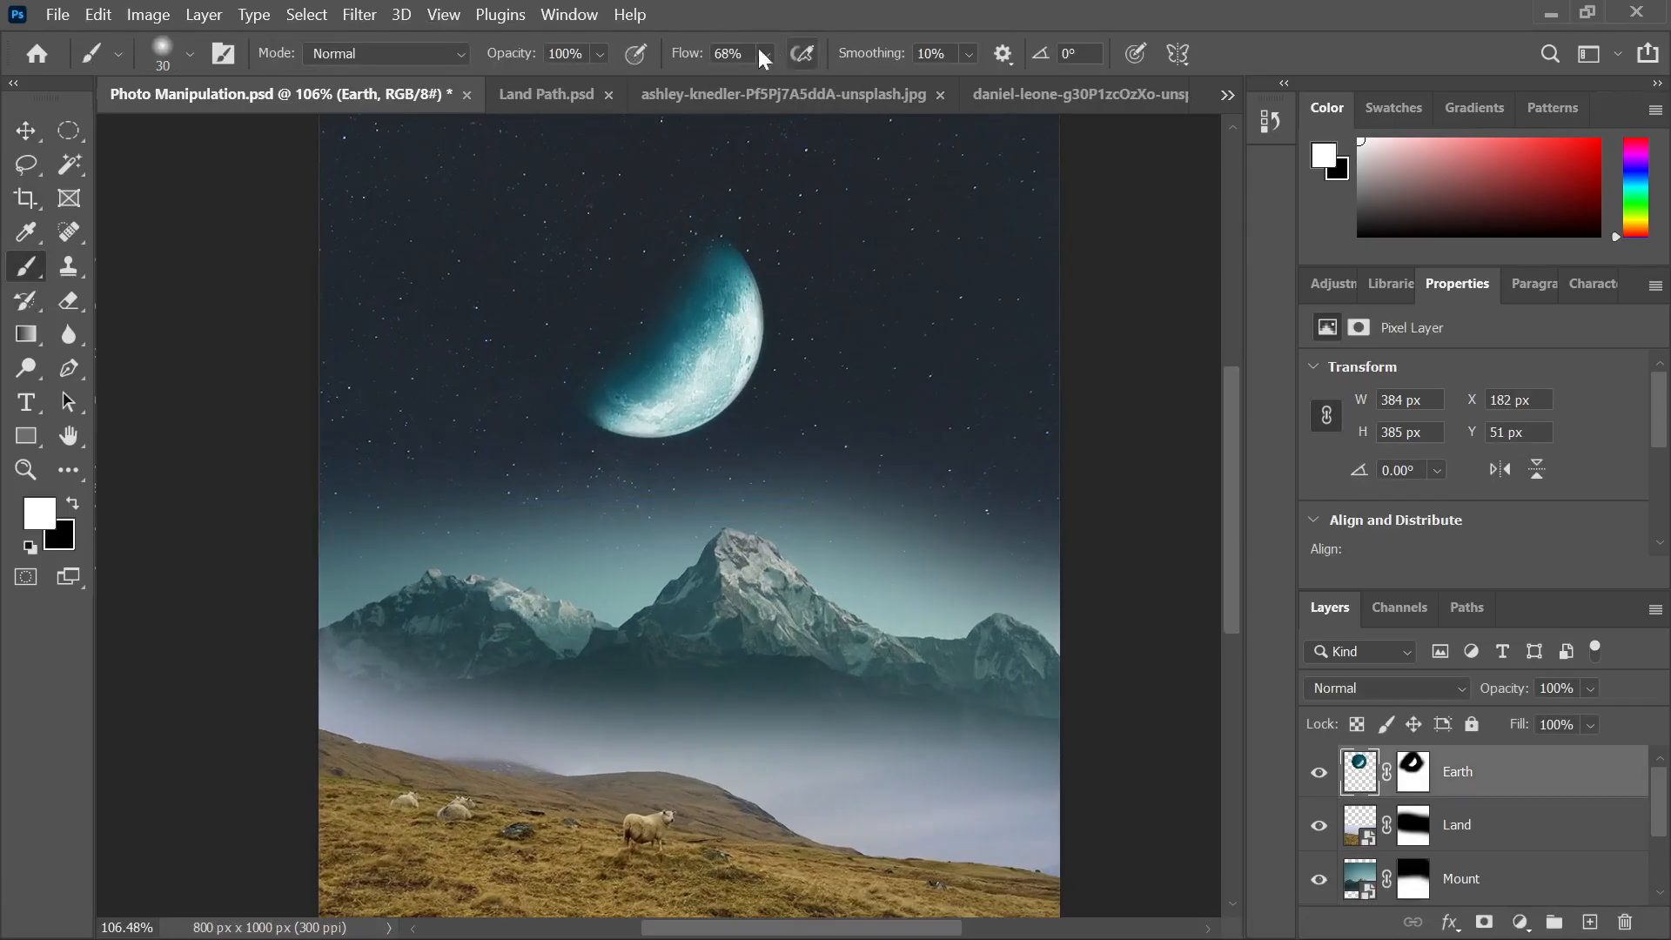
left_click_drag(690, 61, 672, 63)
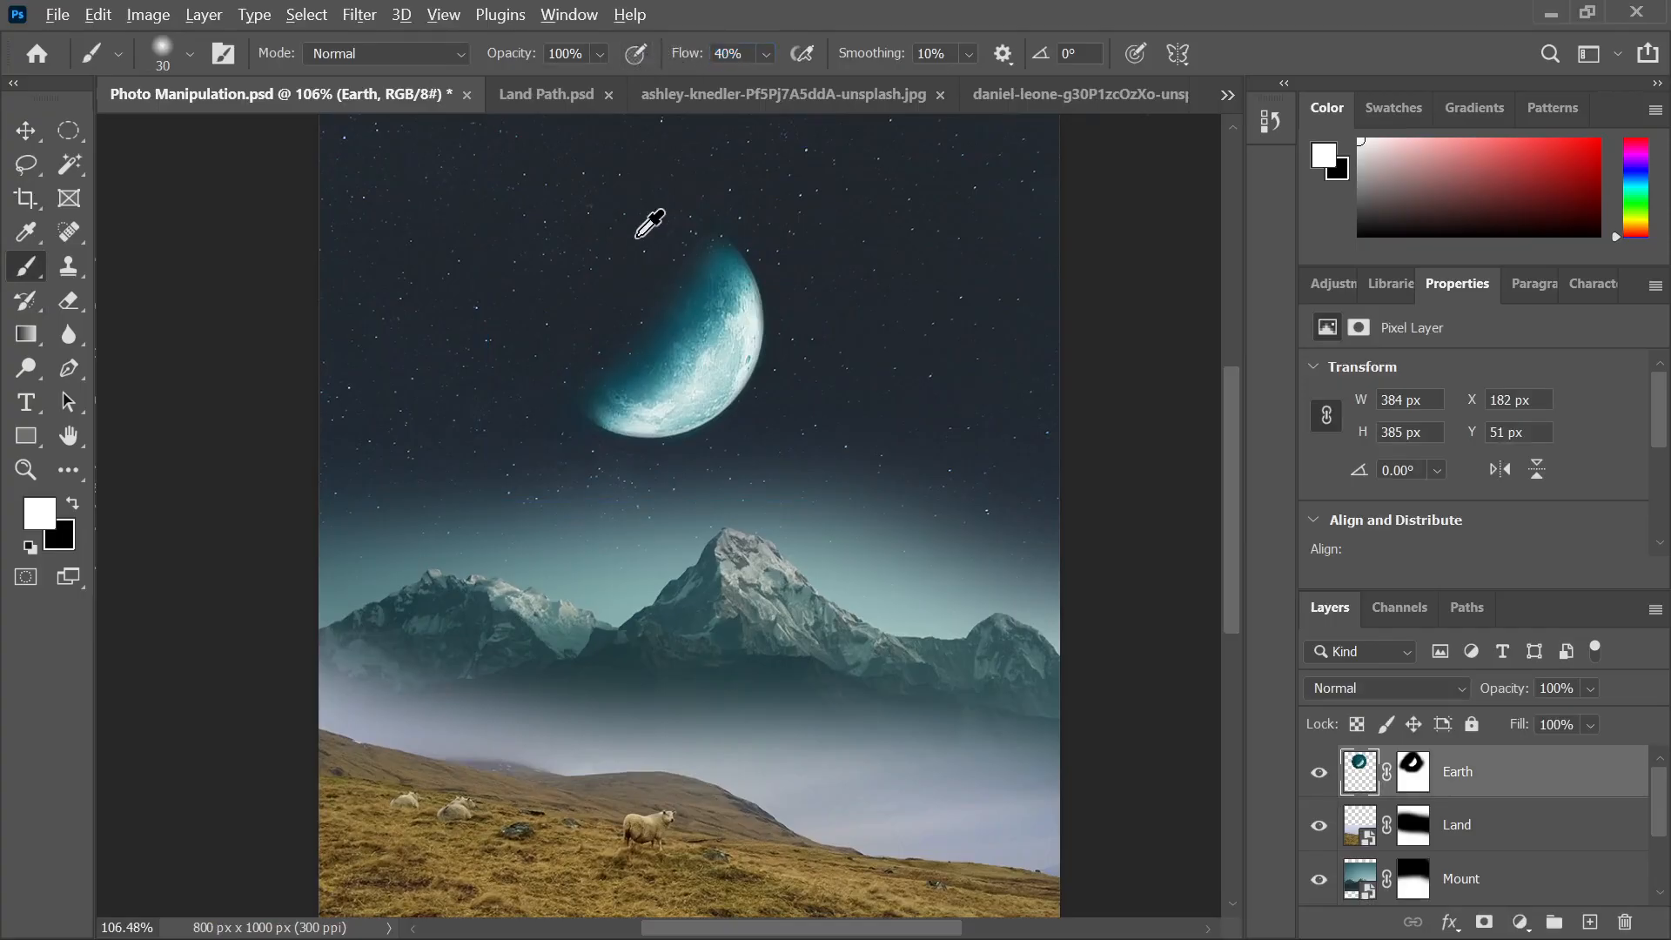
scroll(662, 244, "up", 1)
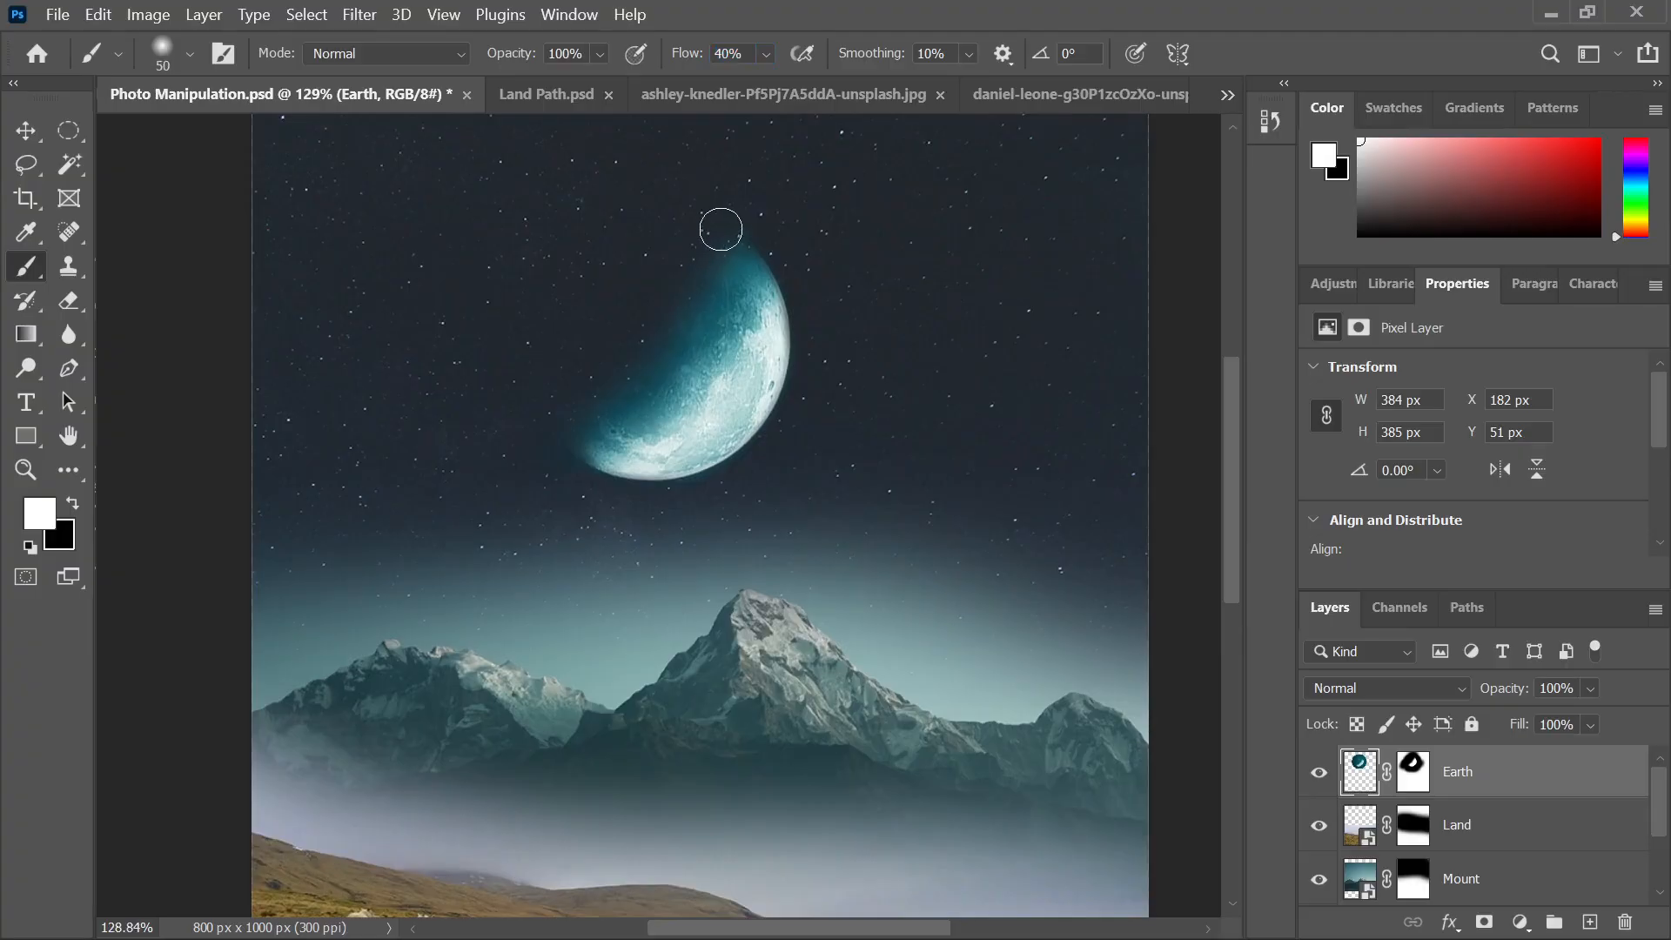
key("bracketright")
key("bracketright")
key("bracketright")
key("bracketright")
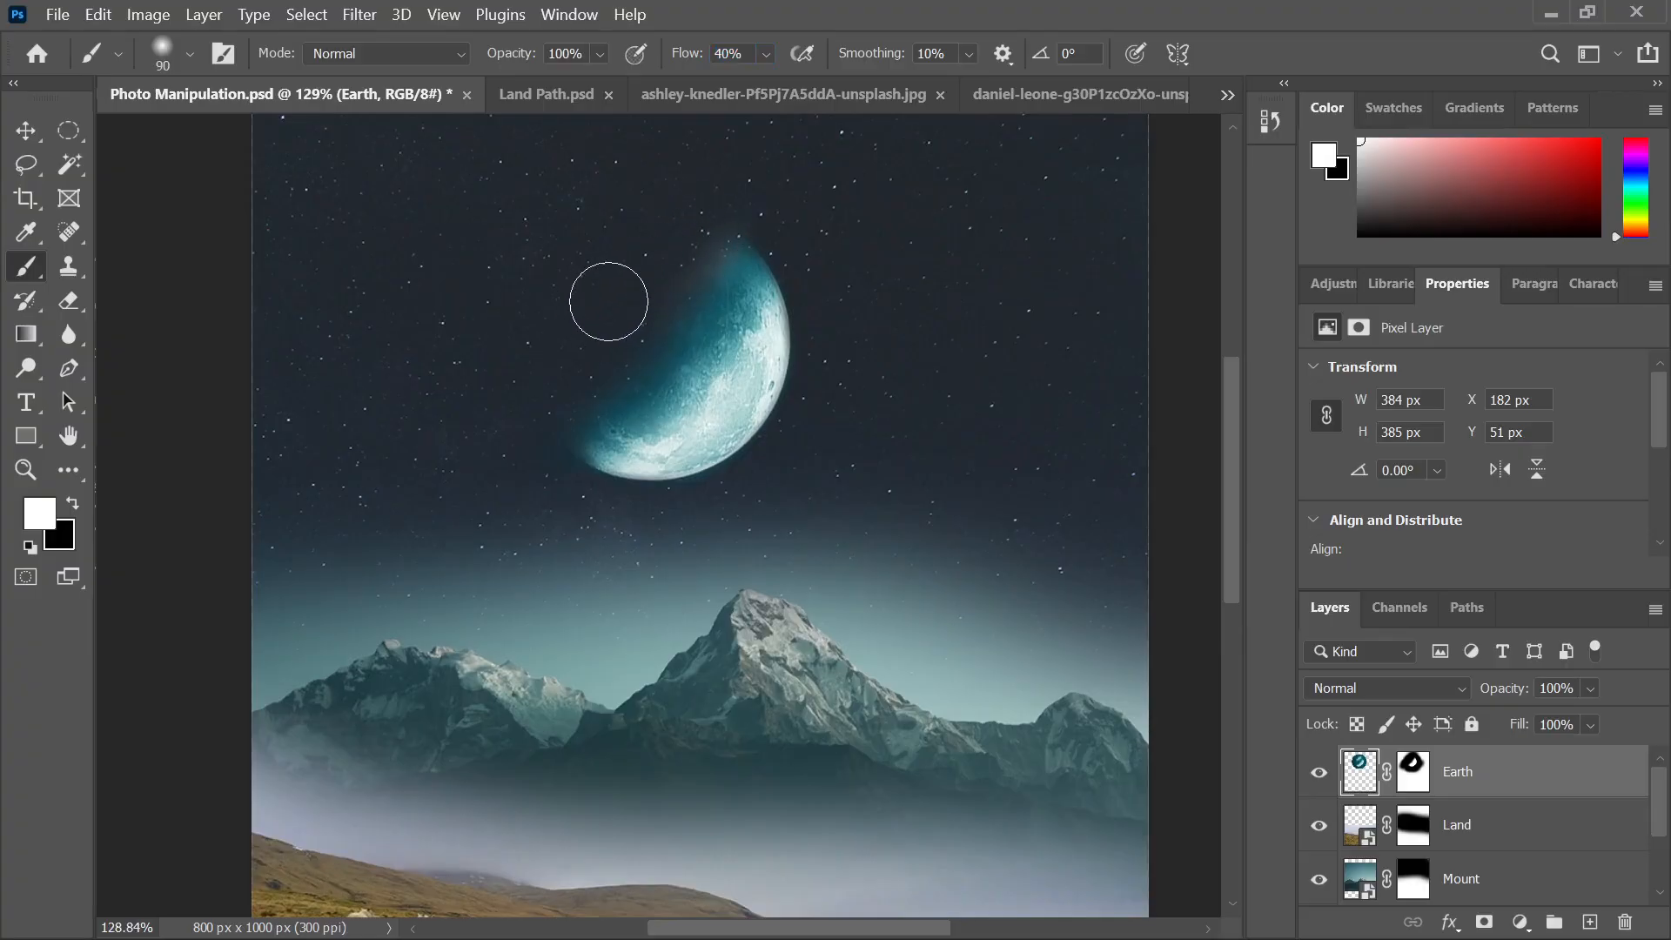
key("x")
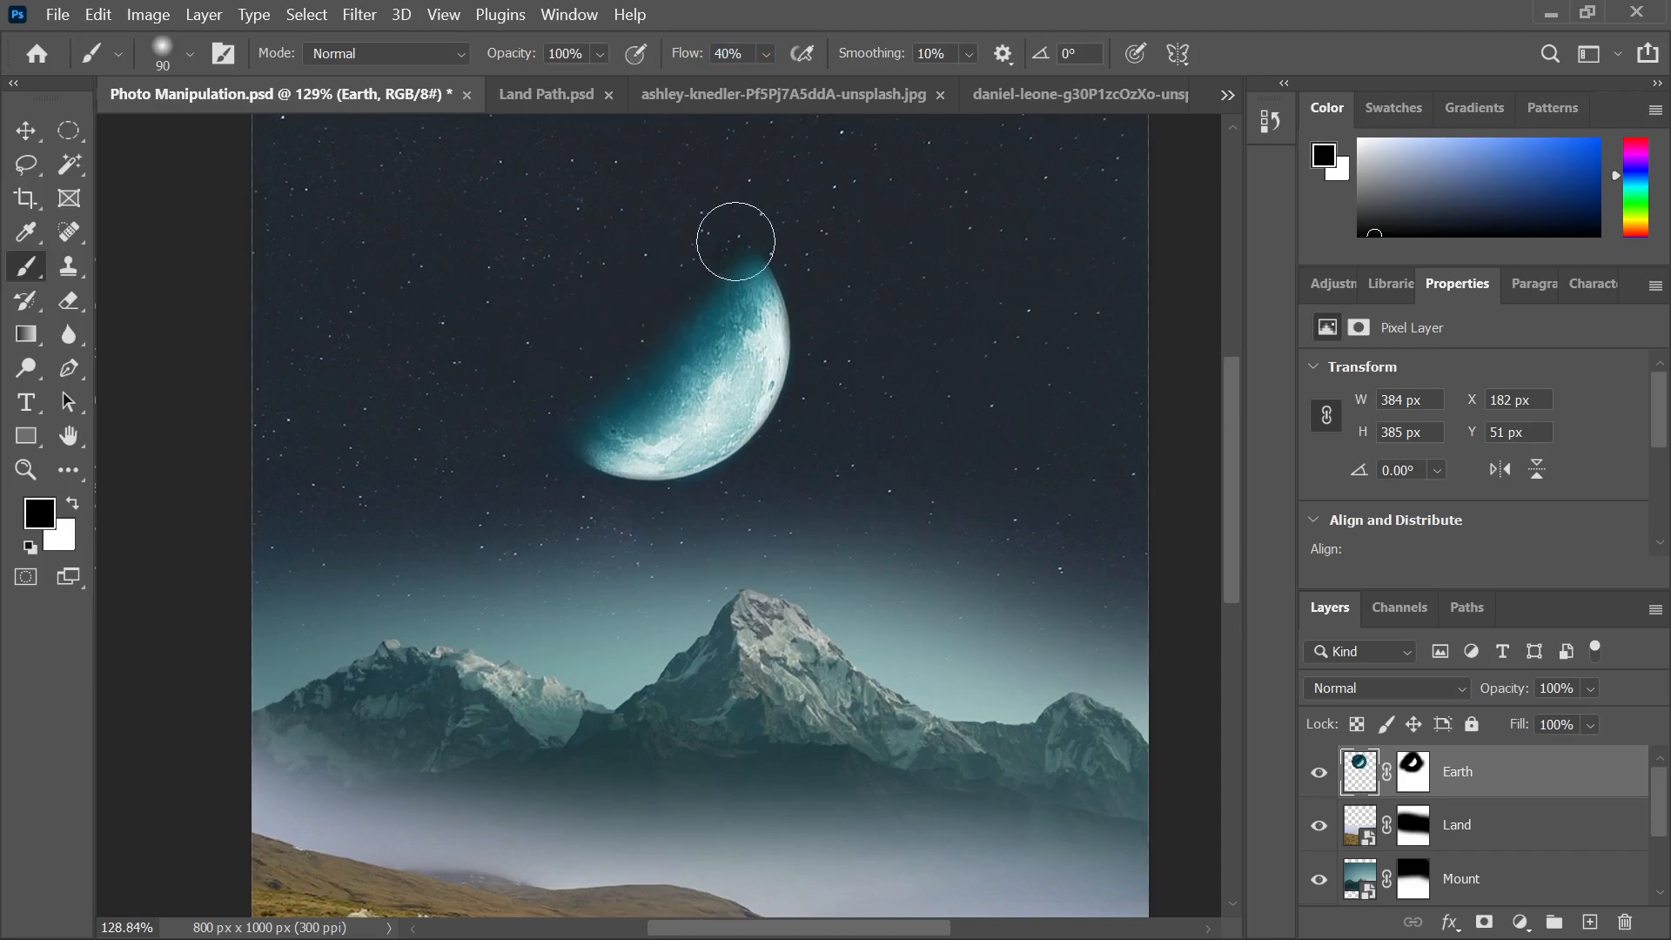
Try darkening the moon's upper-left edge, including at 28% flow, then undo both attempts
mouse_move(735, 241)
left_mouse_down()
mouse_move(478, 435)
mouse_move(654, 285)
mouse_move(504, 406)
left_mouse_up()
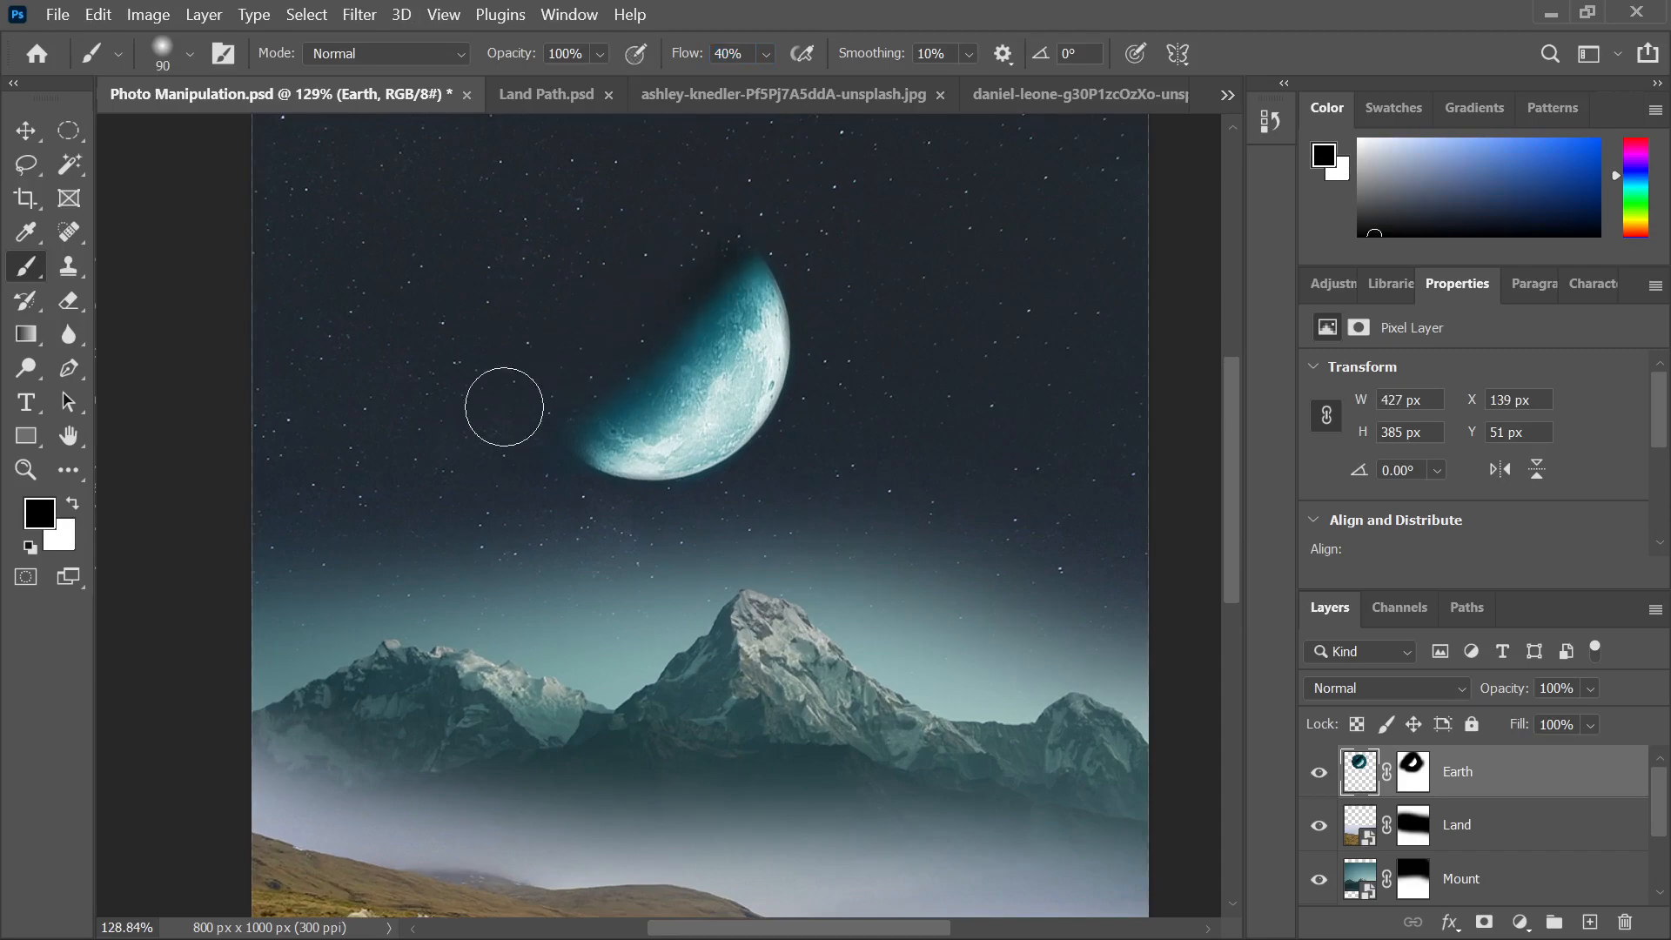
key("ctrl+z")
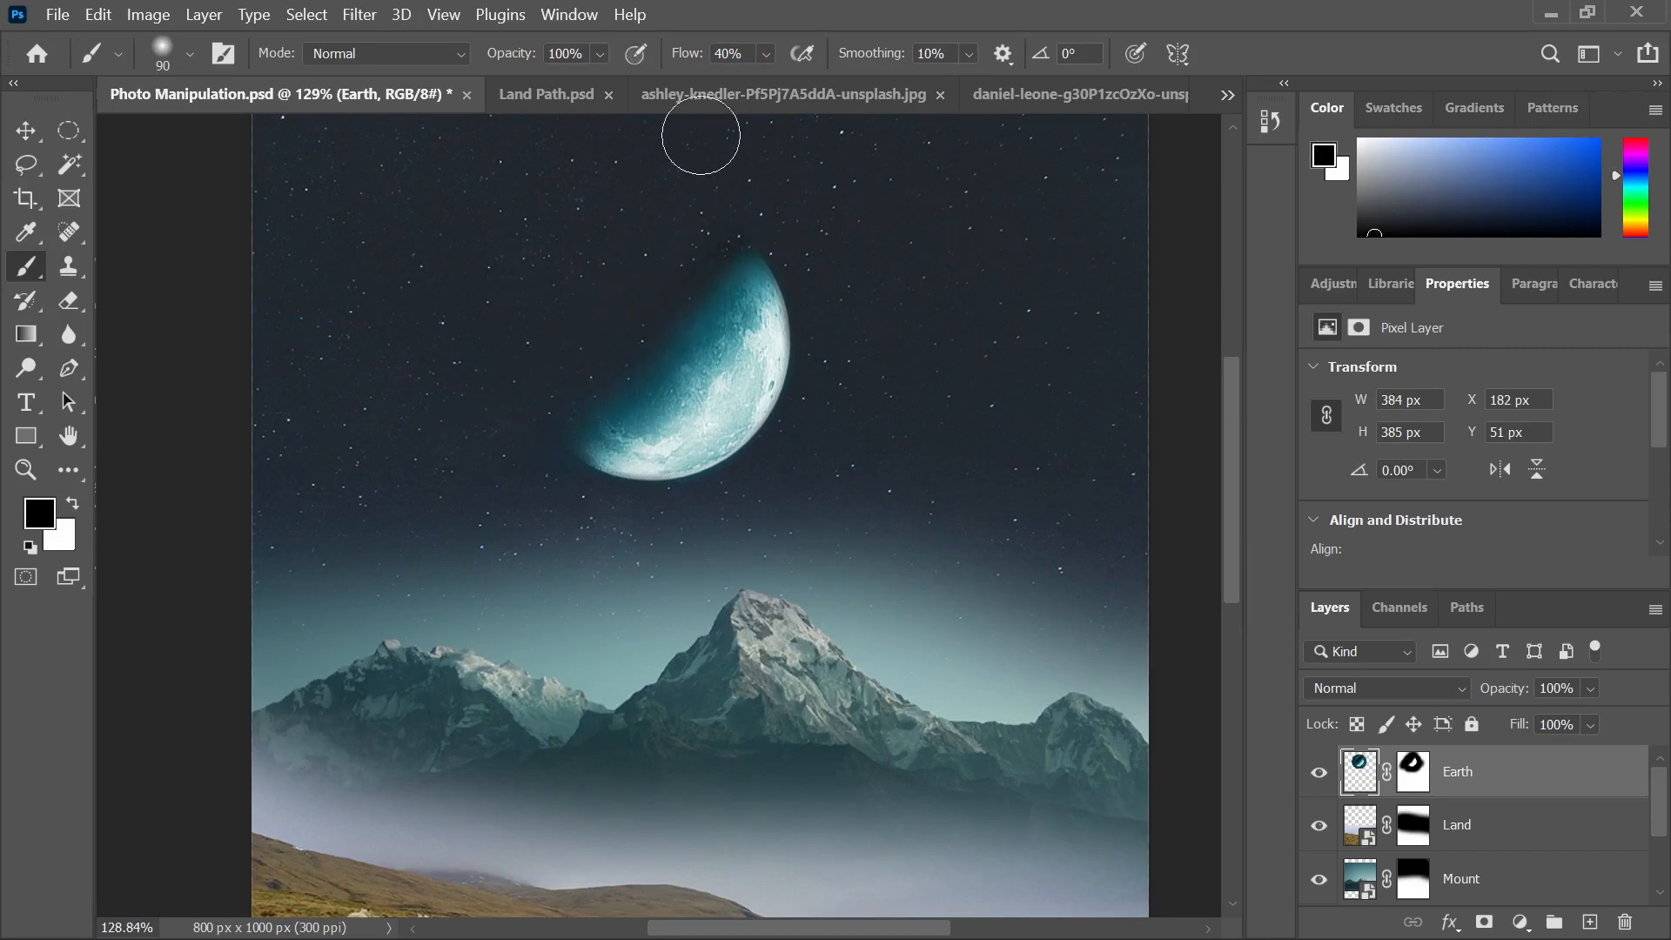
left_click_drag(692, 57, 681, 59)
mouse_move(709, 230)
left_mouse_down()
mouse_move(702, 262)
mouse_move(591, 364)
mouse_move(734, 245)
mouse_move(464, 472)
left_mouse_up()
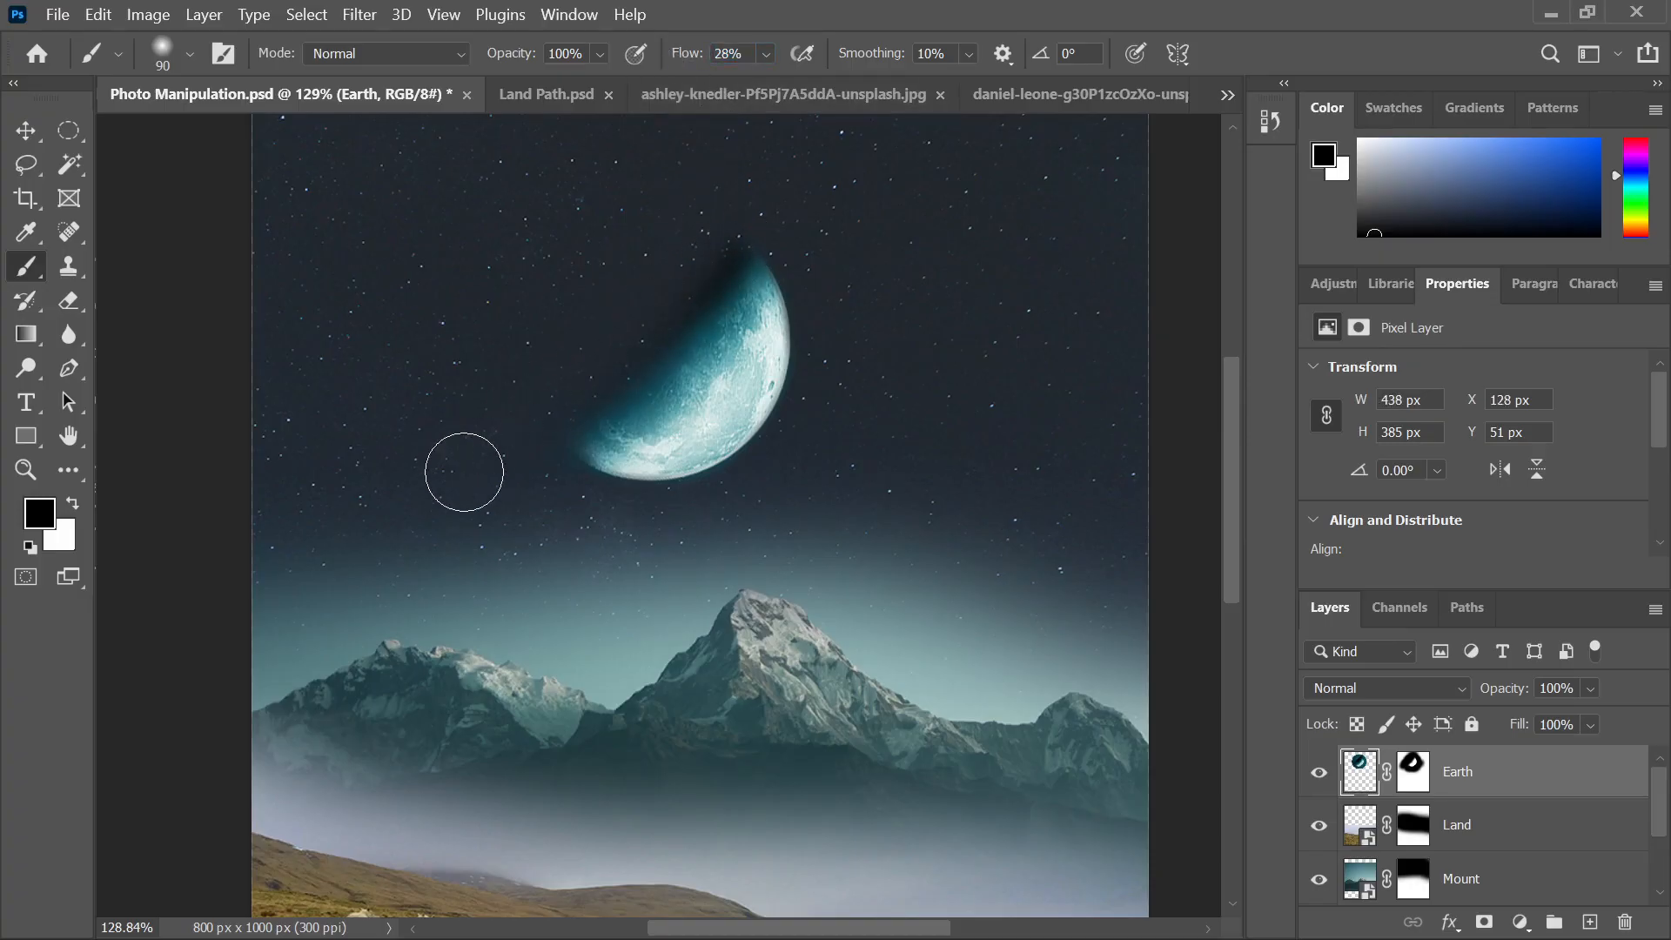
key("ctrl+z")
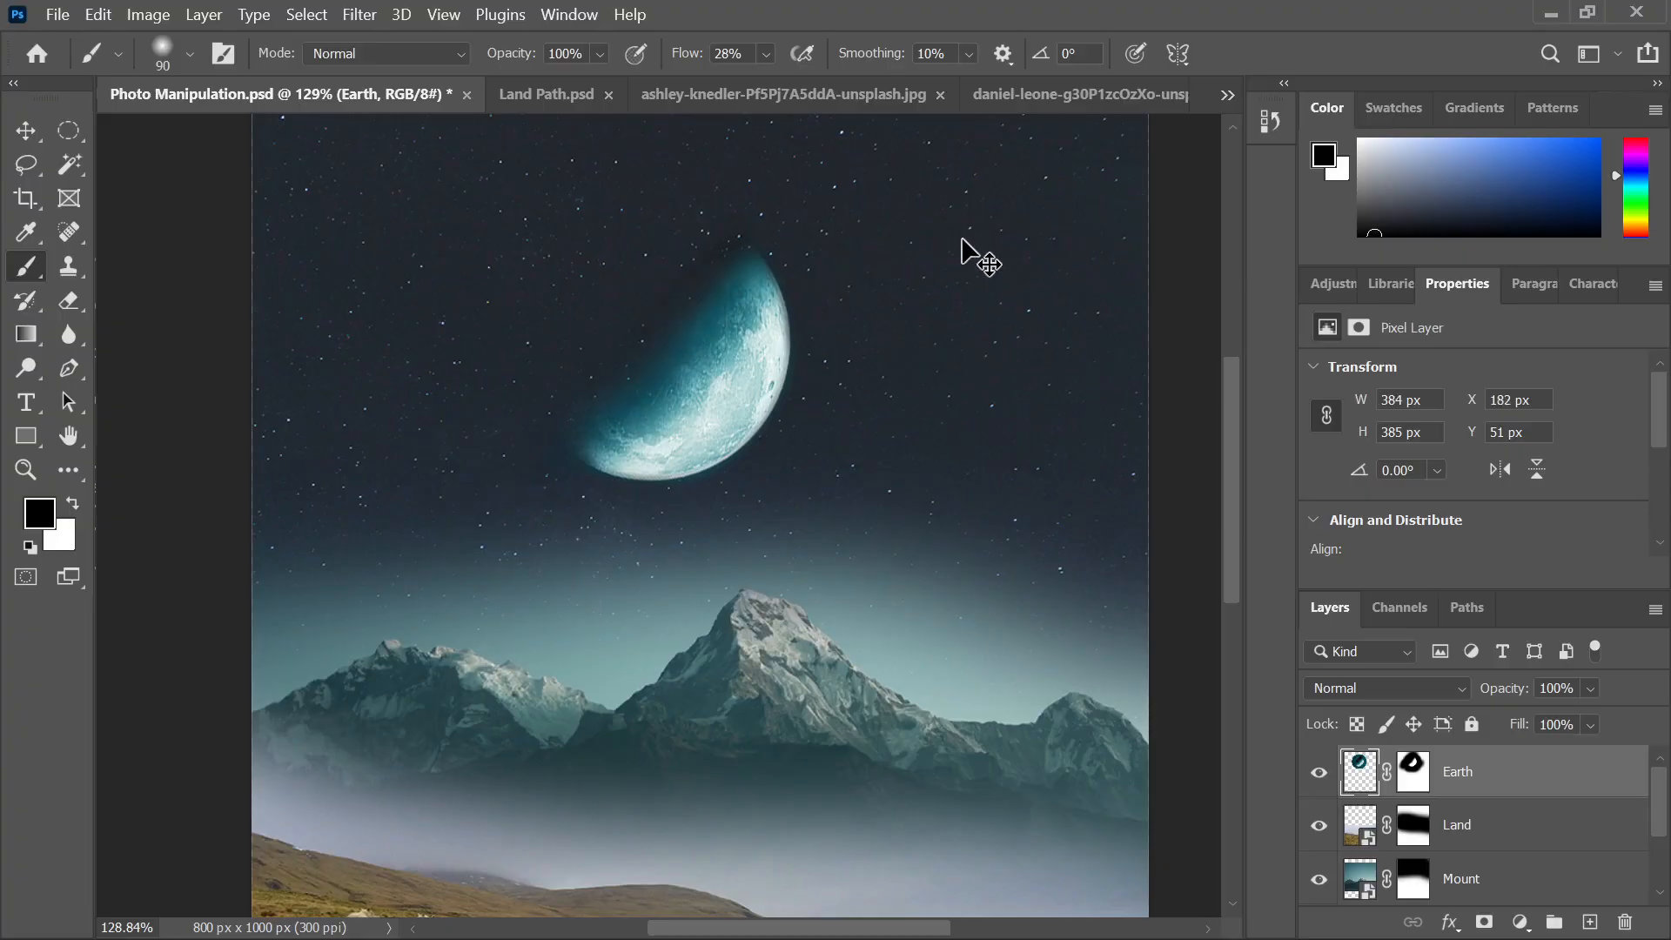
Nudge the moon slightly with the Move tool, then select the Land layer
scroll(905, 254, "down", 2)
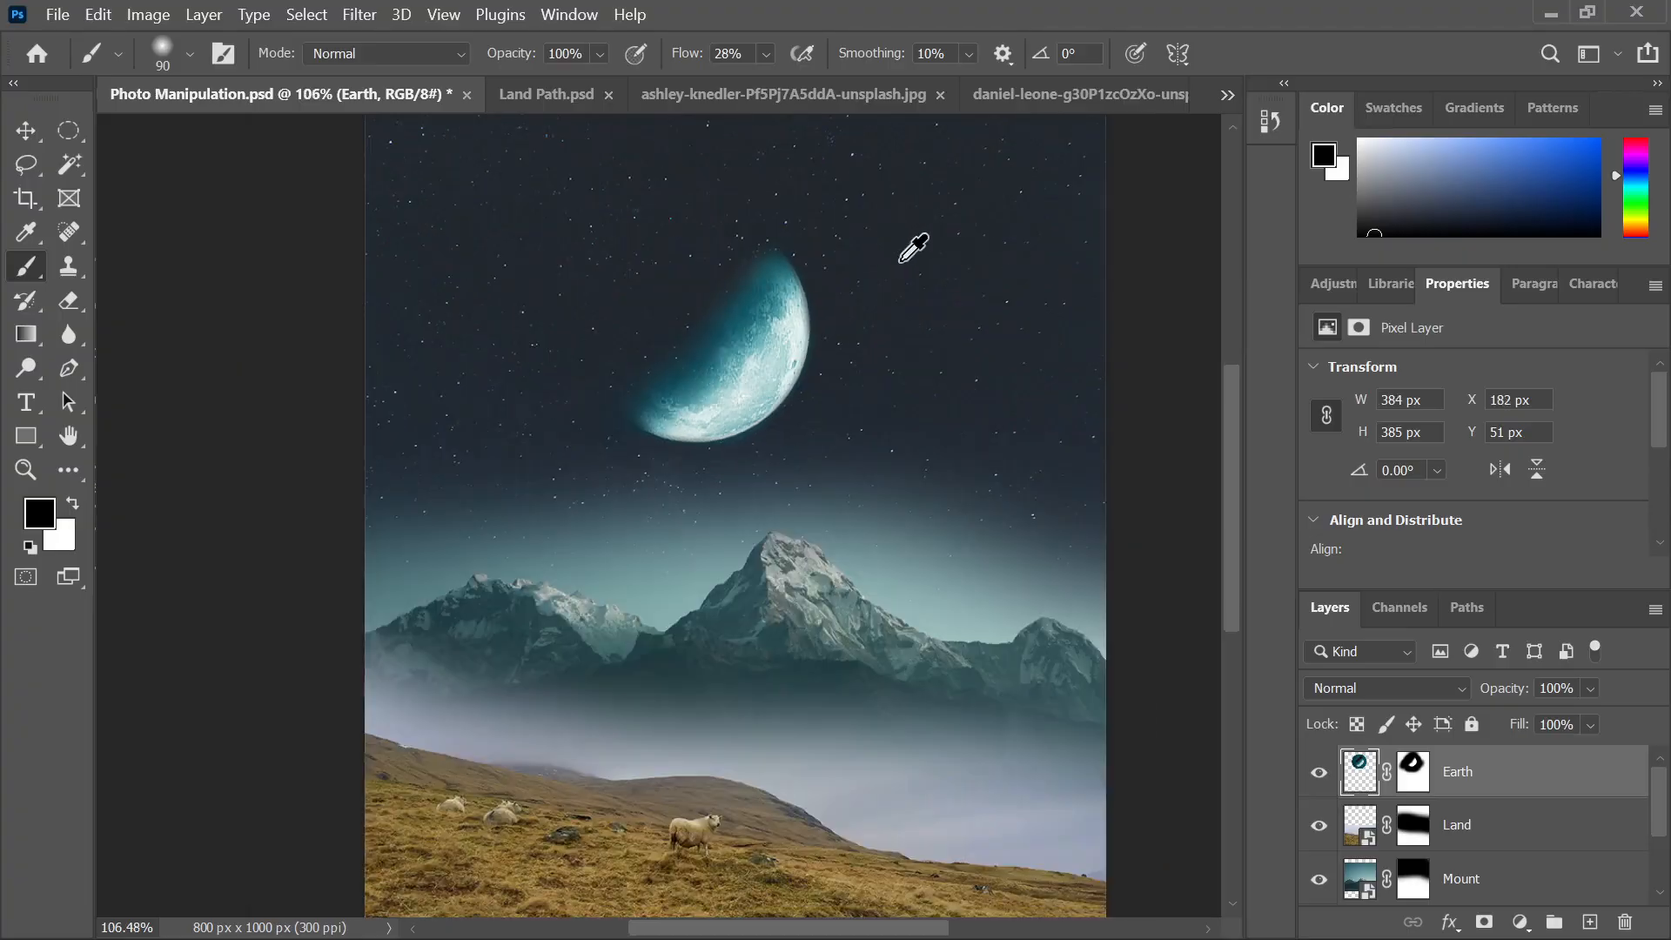
left_click(28, 132)
left_click(252, 296)
scroll(666, 526, "down", 4)
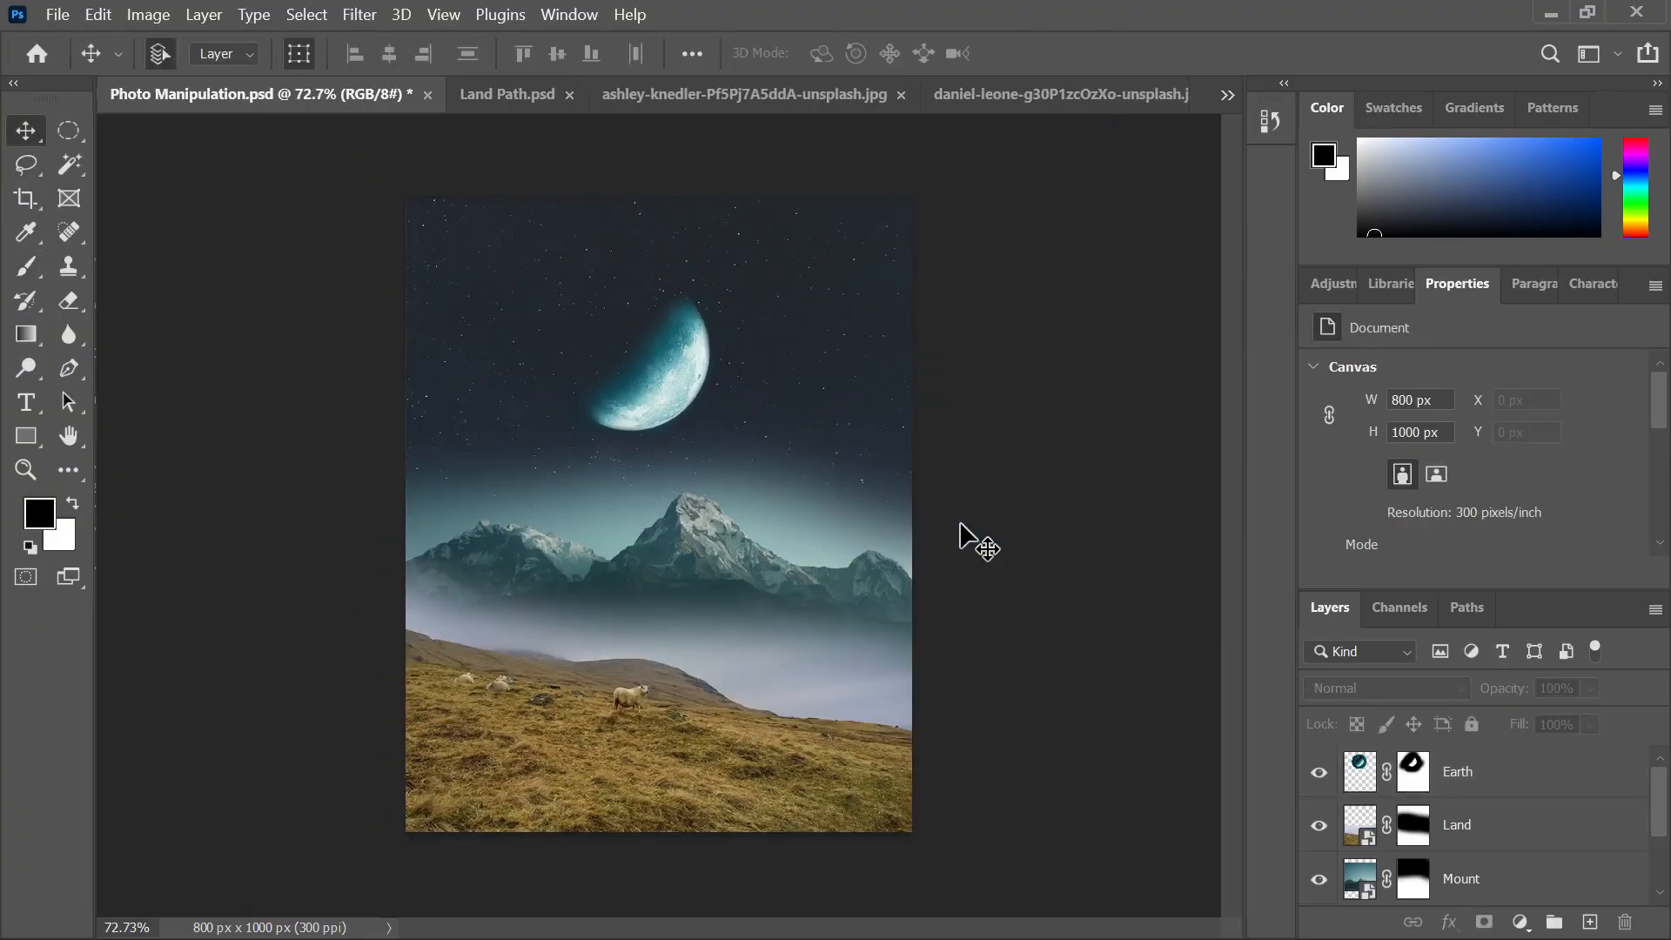
mouse_move(632, 369)
left_mouse_down()
mouse_move(644, 382)
mouse_move(634, 371)
left_mouse_up()
left_click(954, 363)
scroll(992, 373, "down", 1)
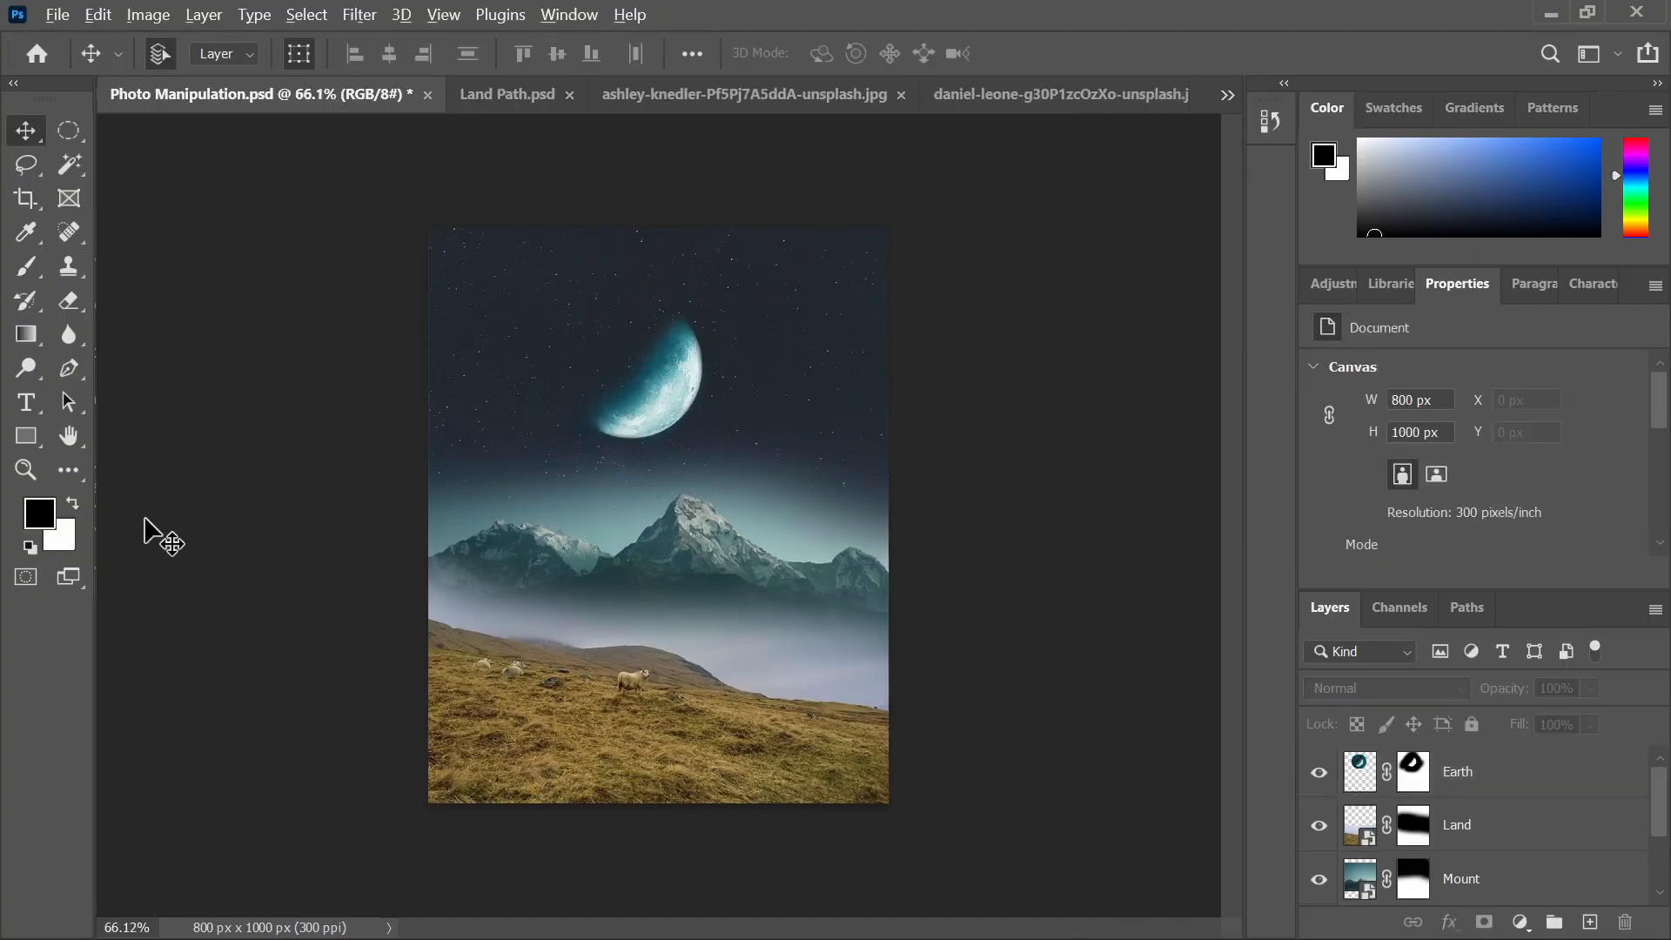
scroll(122, 500, "up", 1)
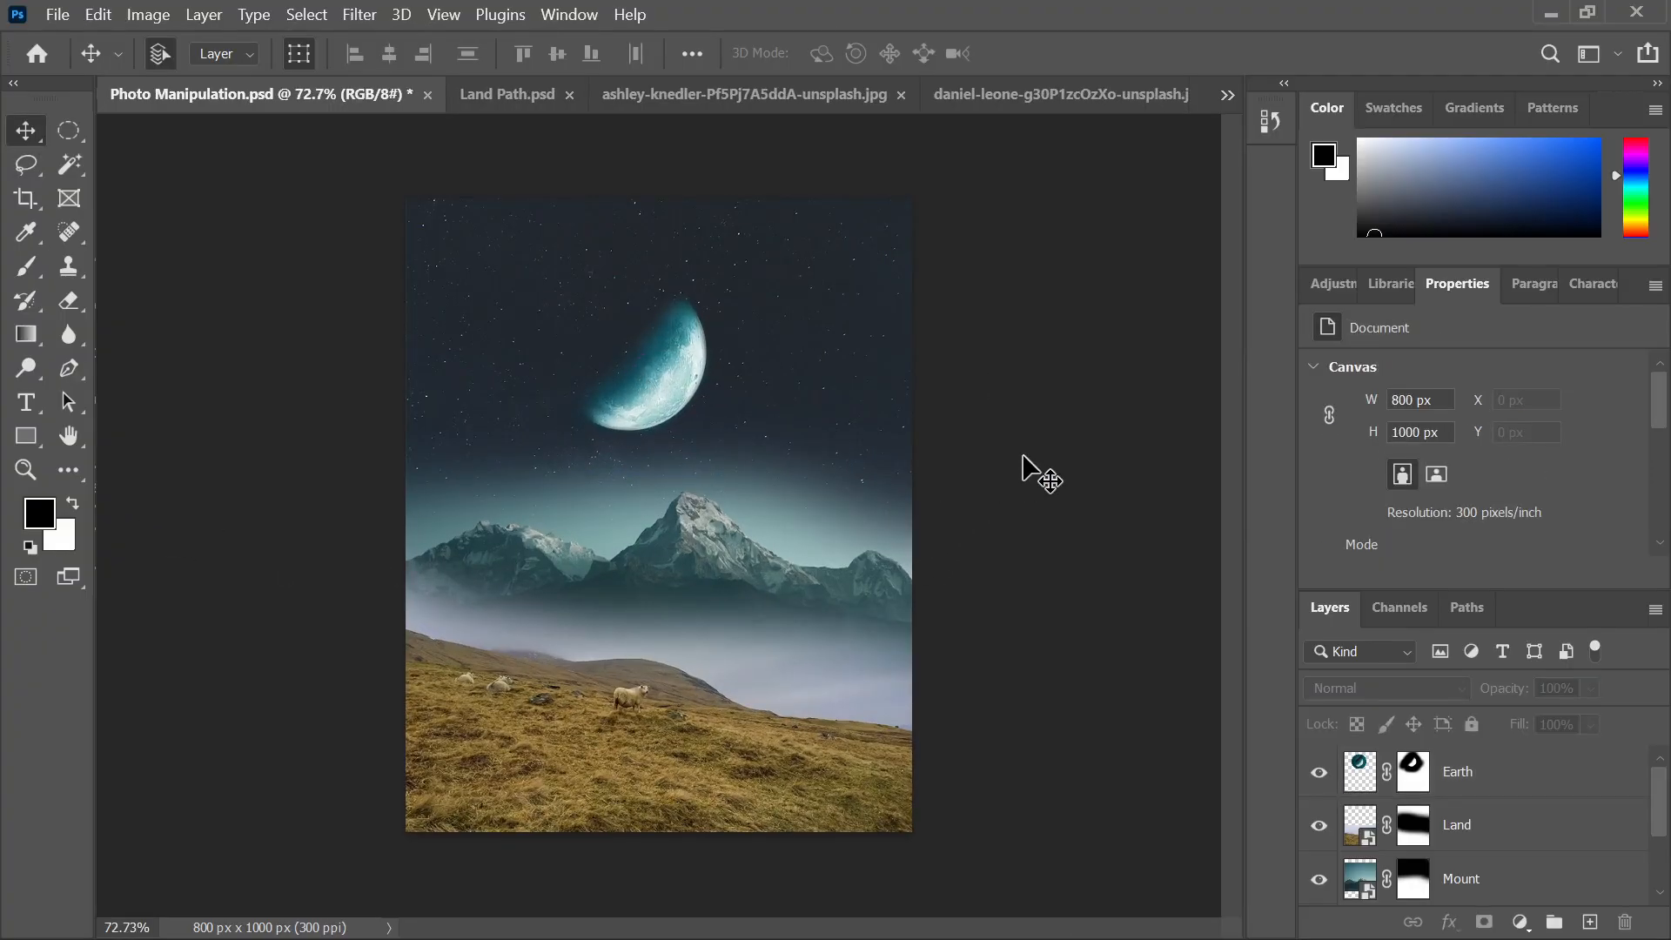
left_click(673, 774)
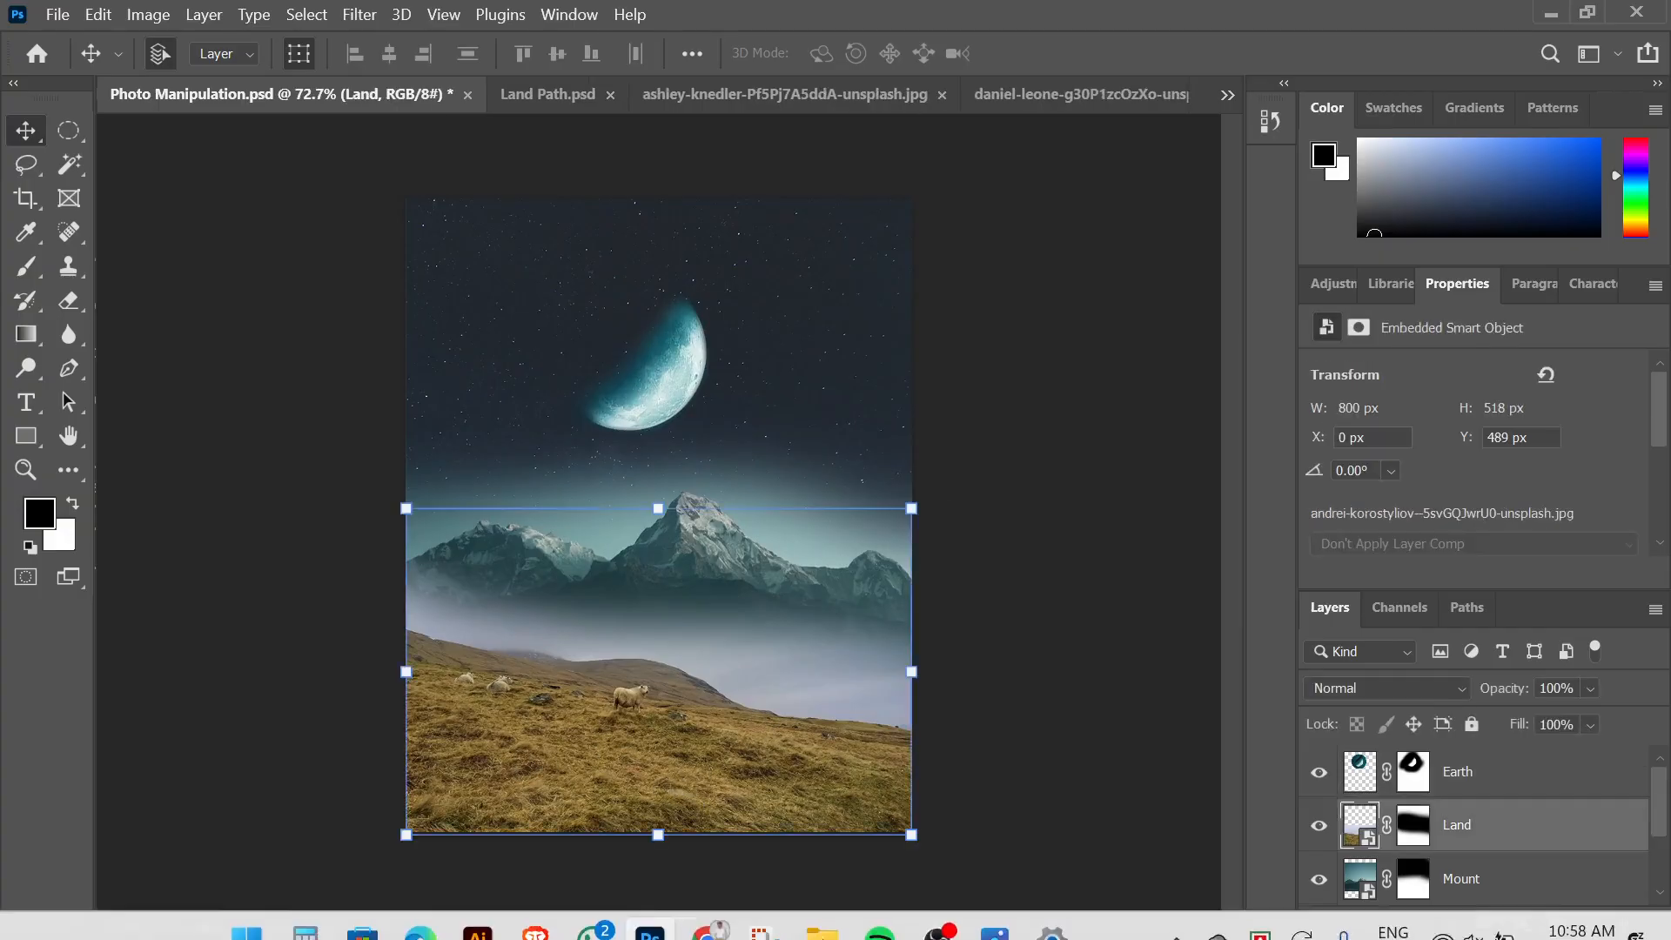
left_click(994, 909)
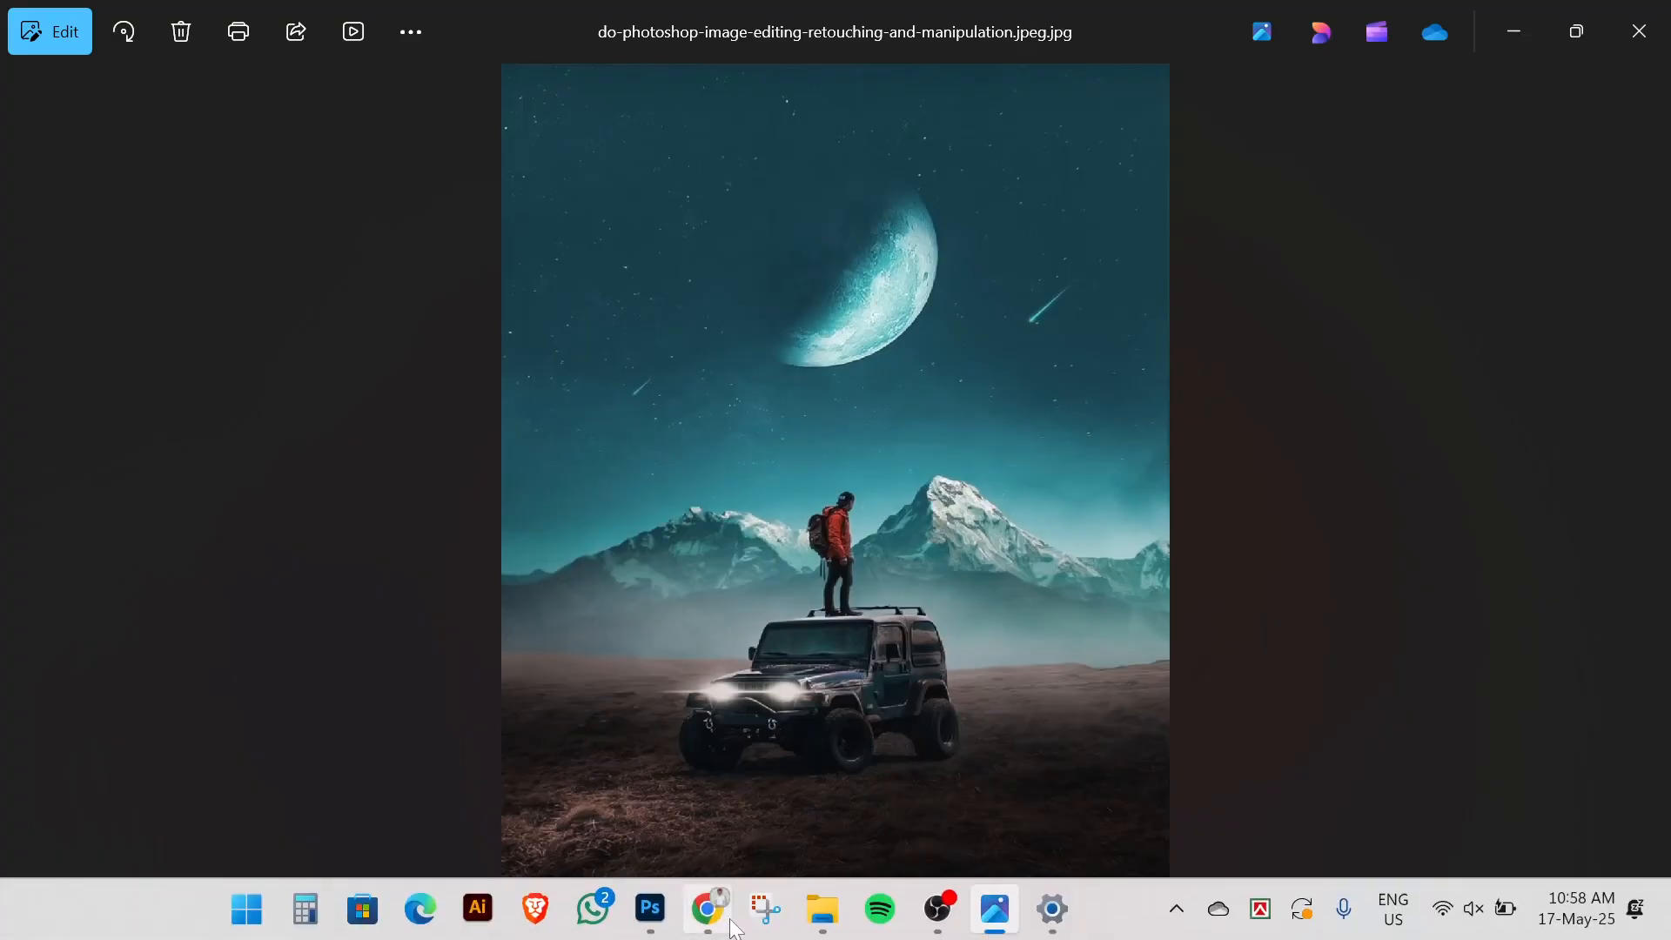
left_click(653, 910)
left_click(996, 640)
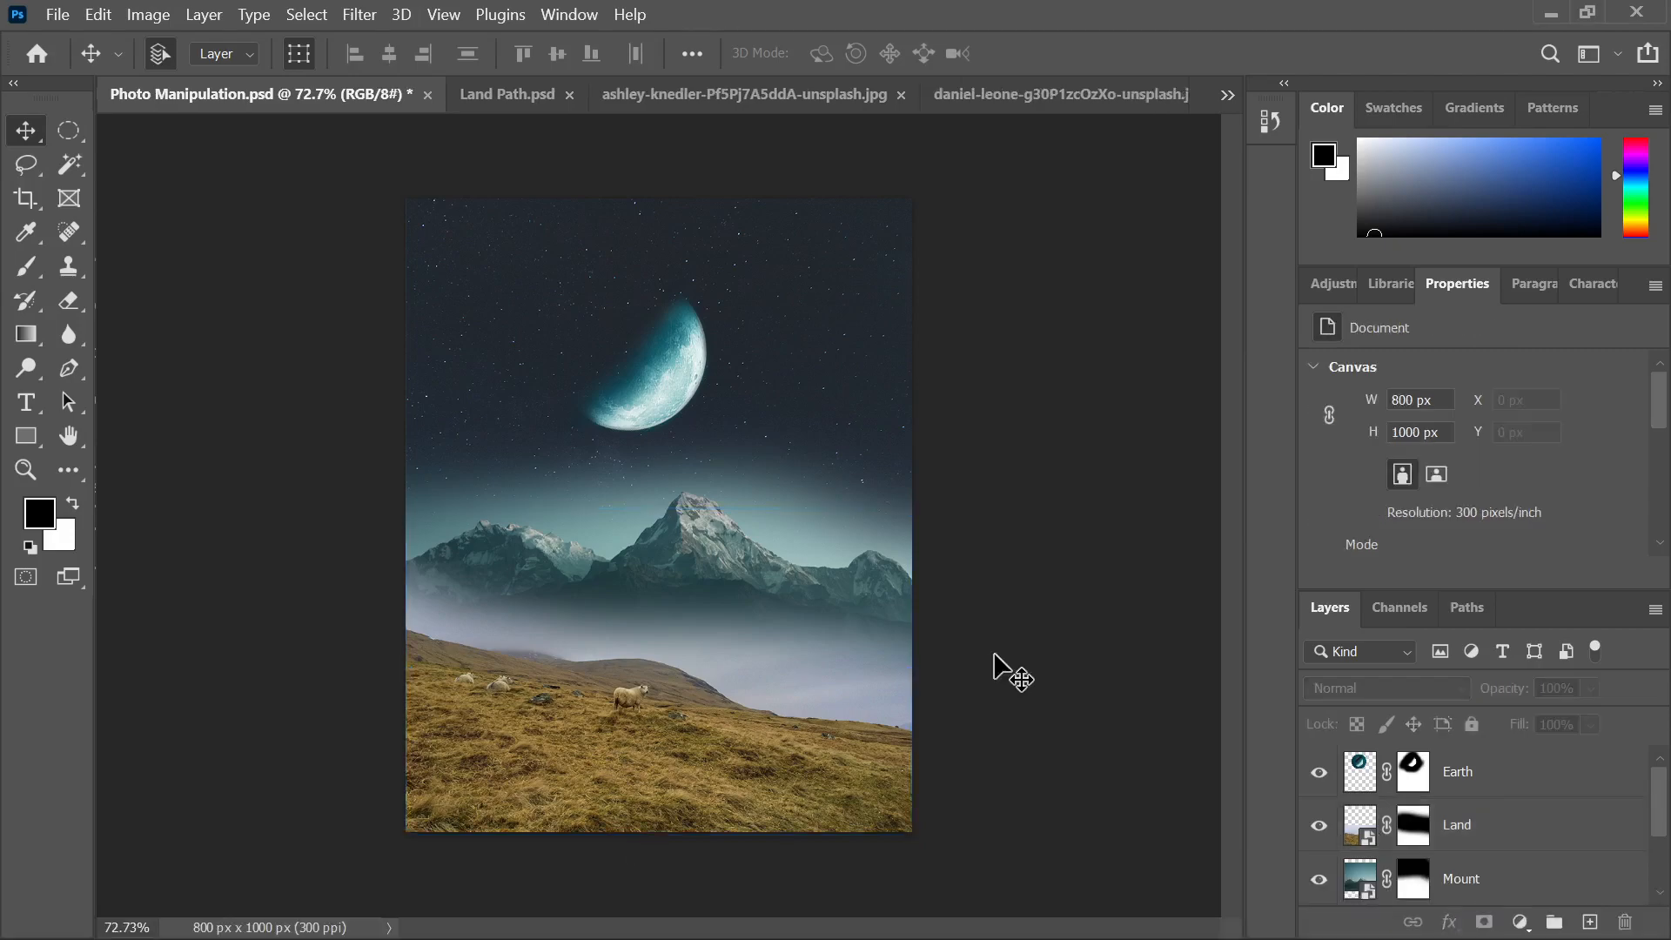
Apply Hue/Saturation to Land with Hue -20, Saturation -34, Lightness -15
left_click(543, 767)
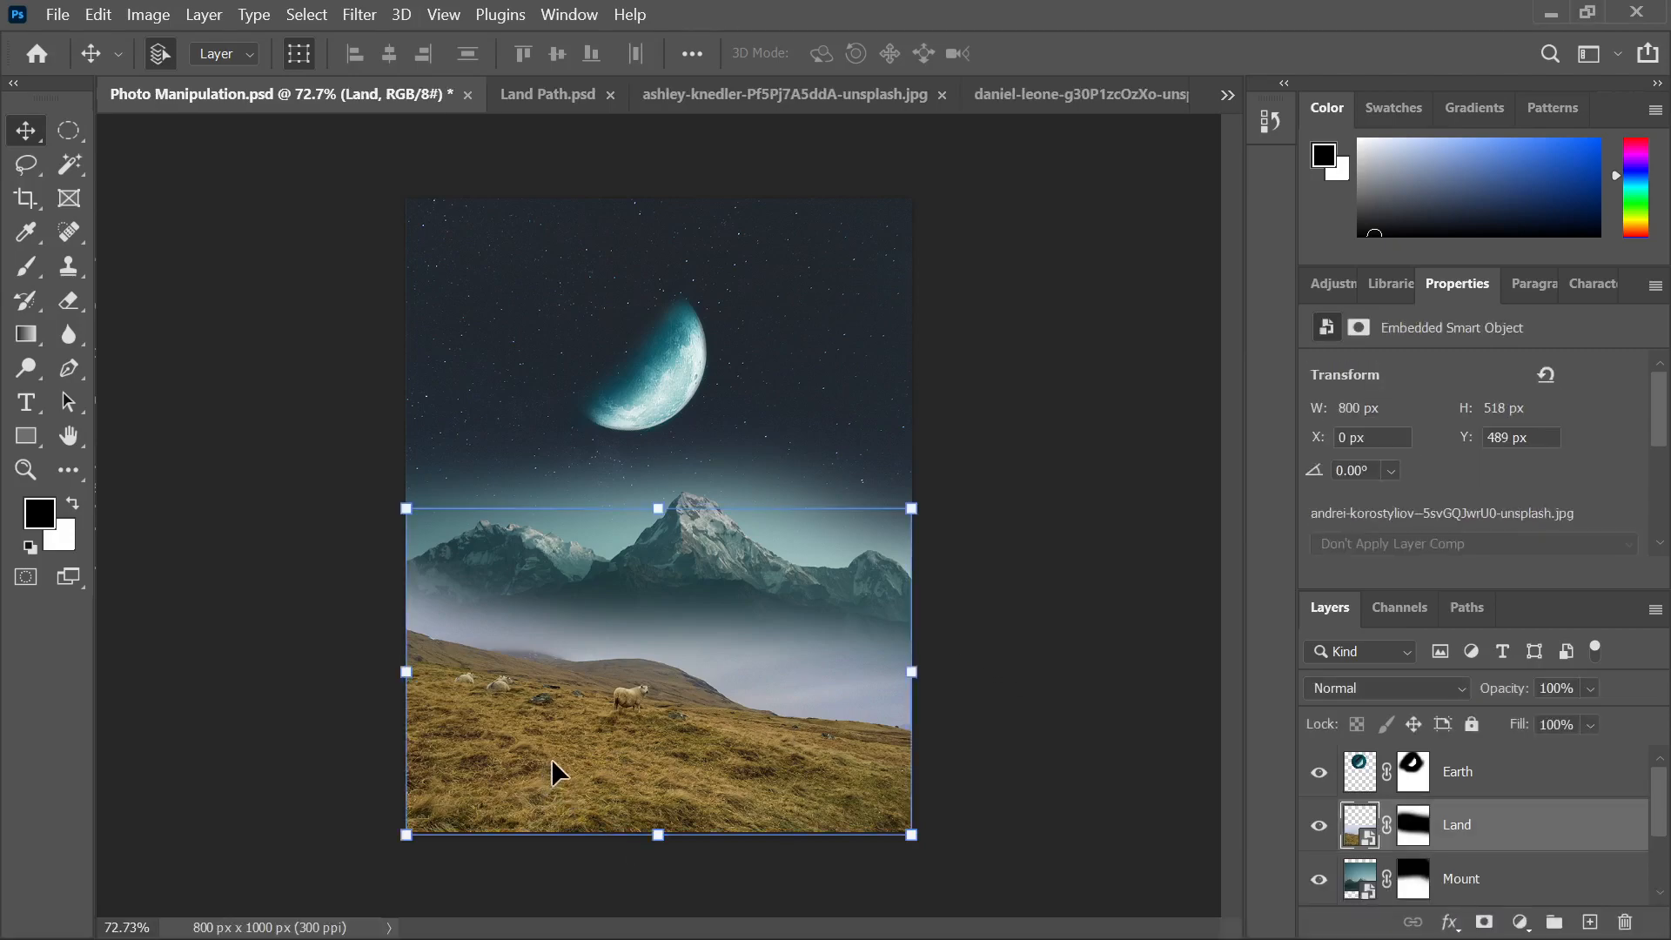
key("ctrl+u")
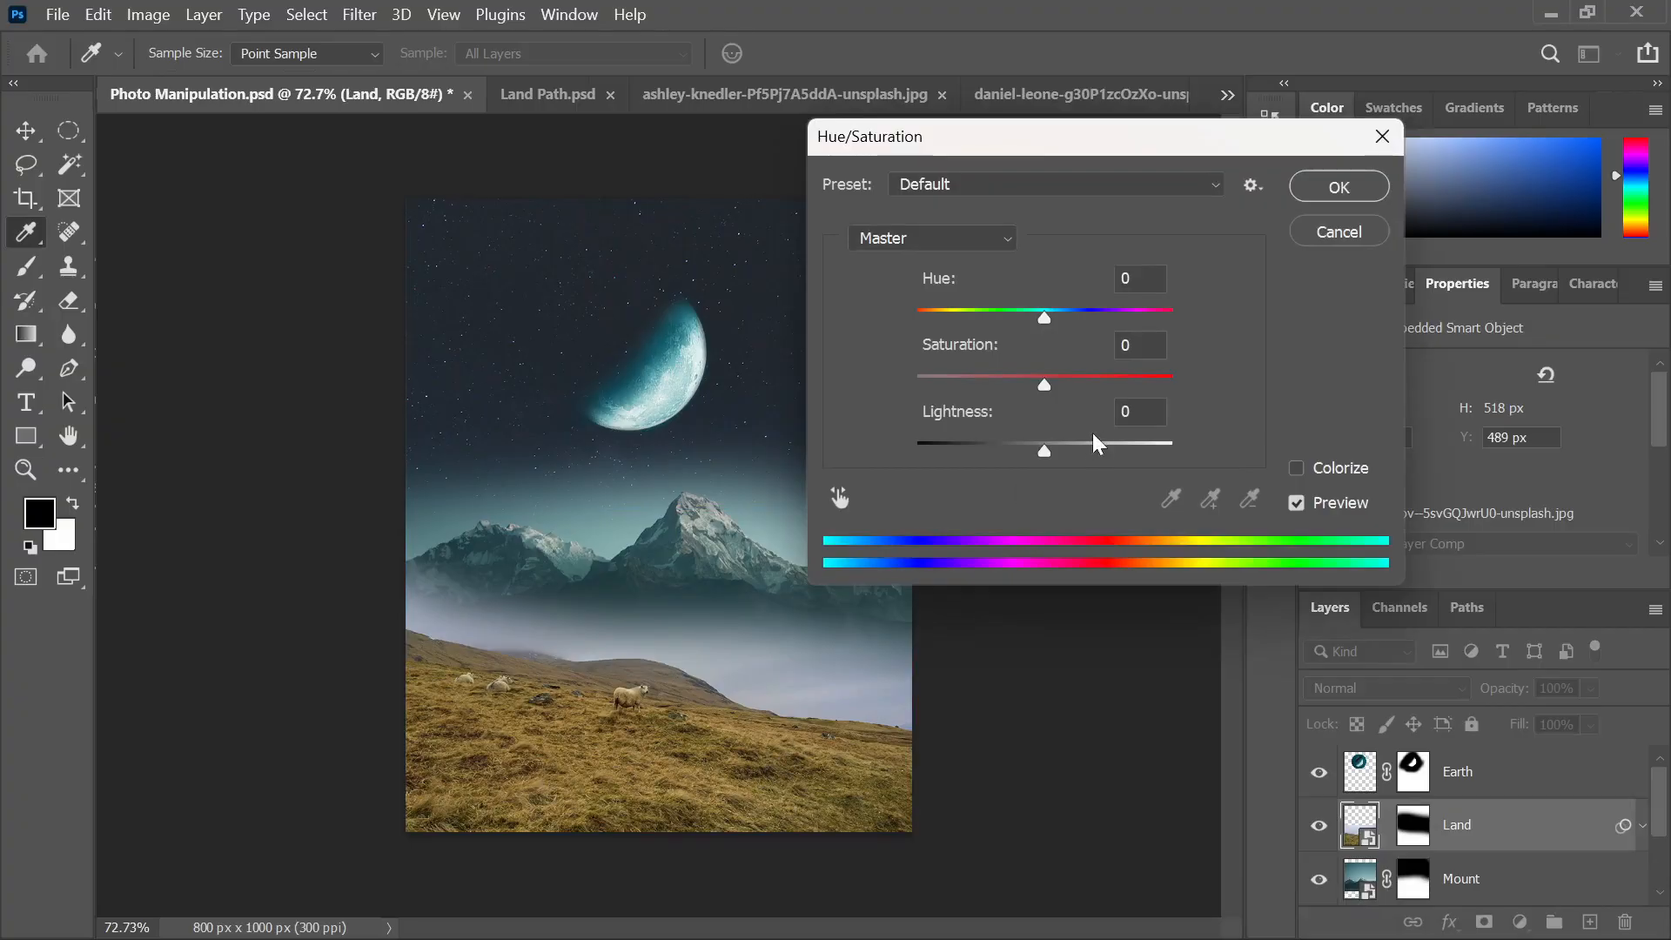
left_click(1310, 468)
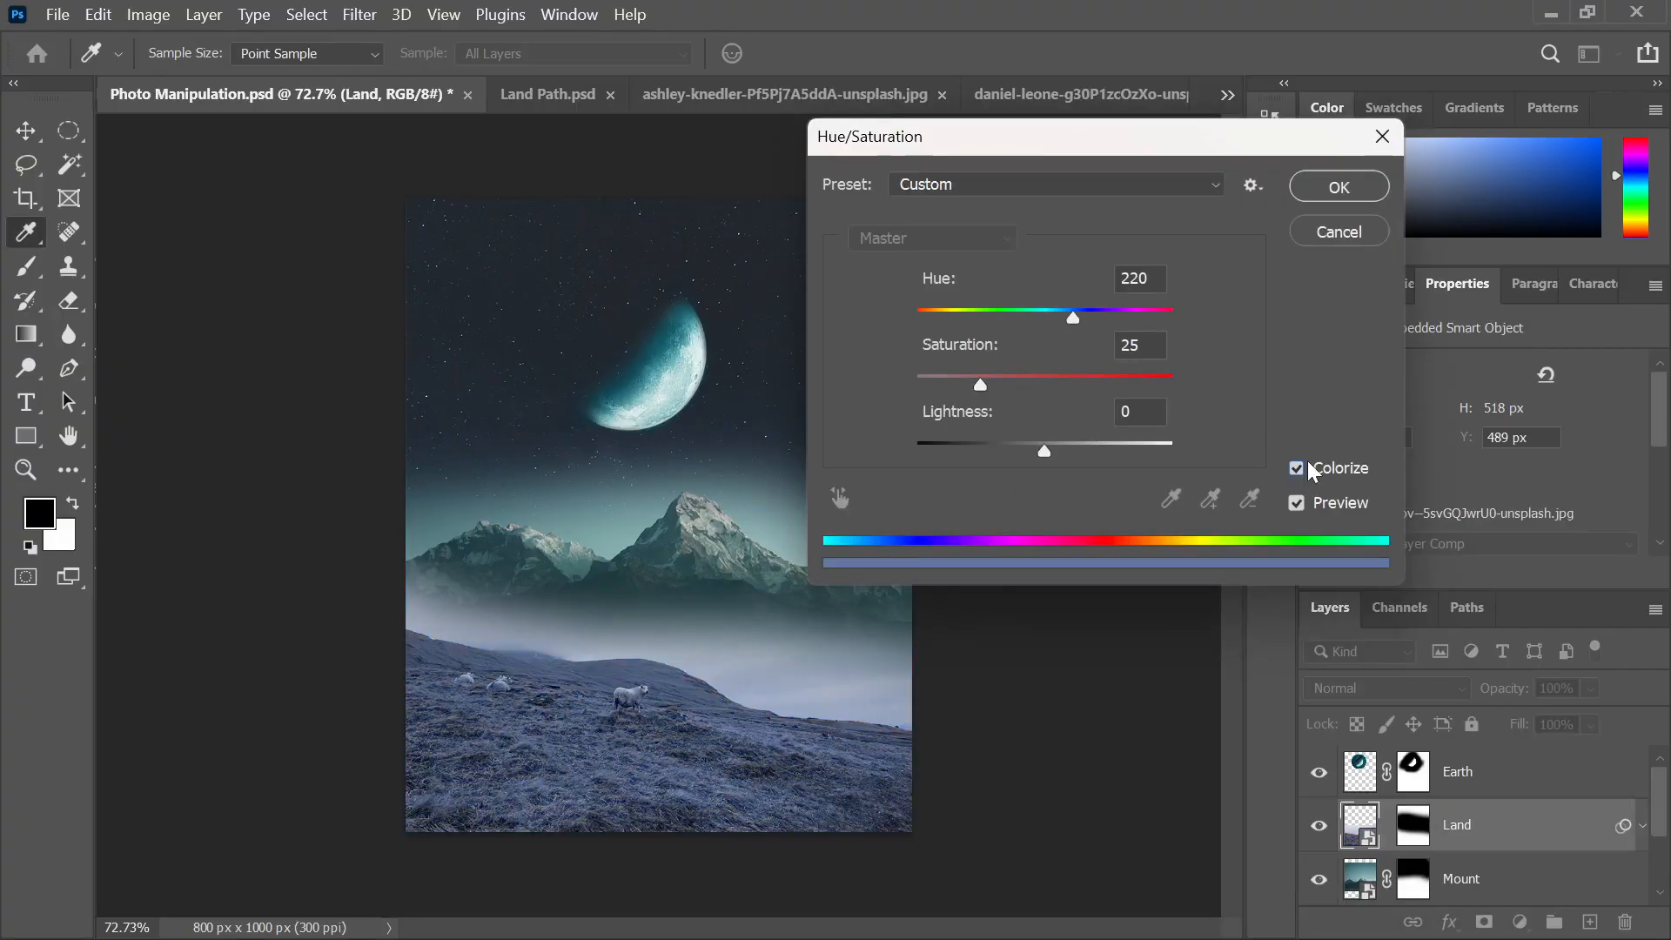
left_click(1308, 464)
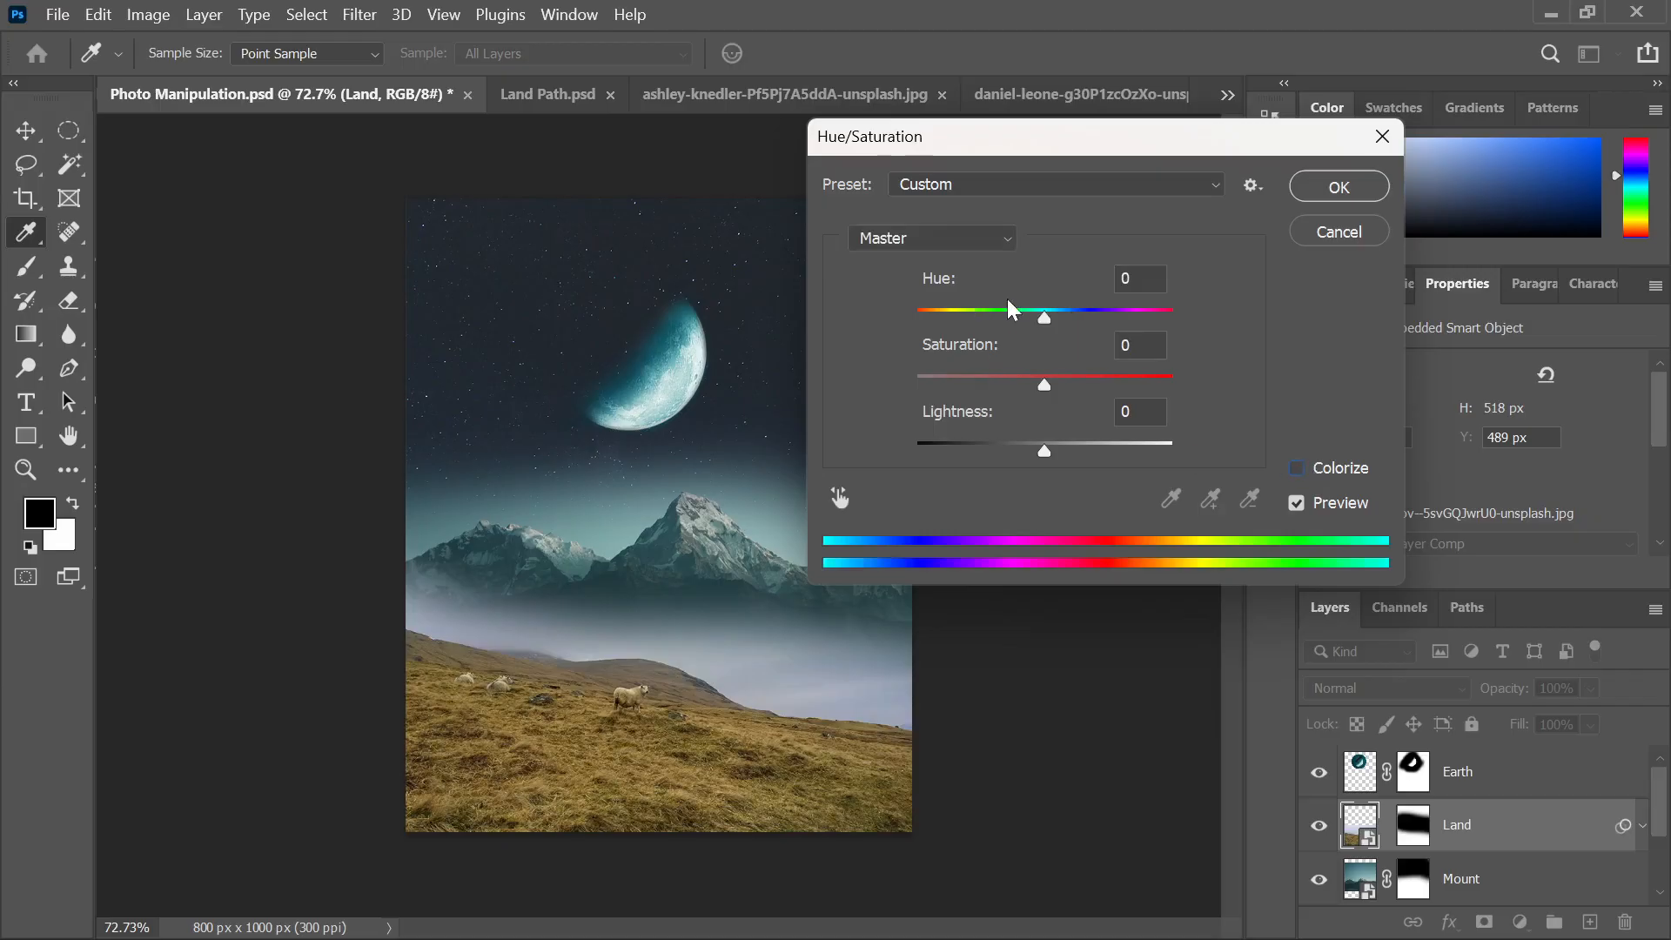
left_click_drag(1043, 380, 1000, 380)
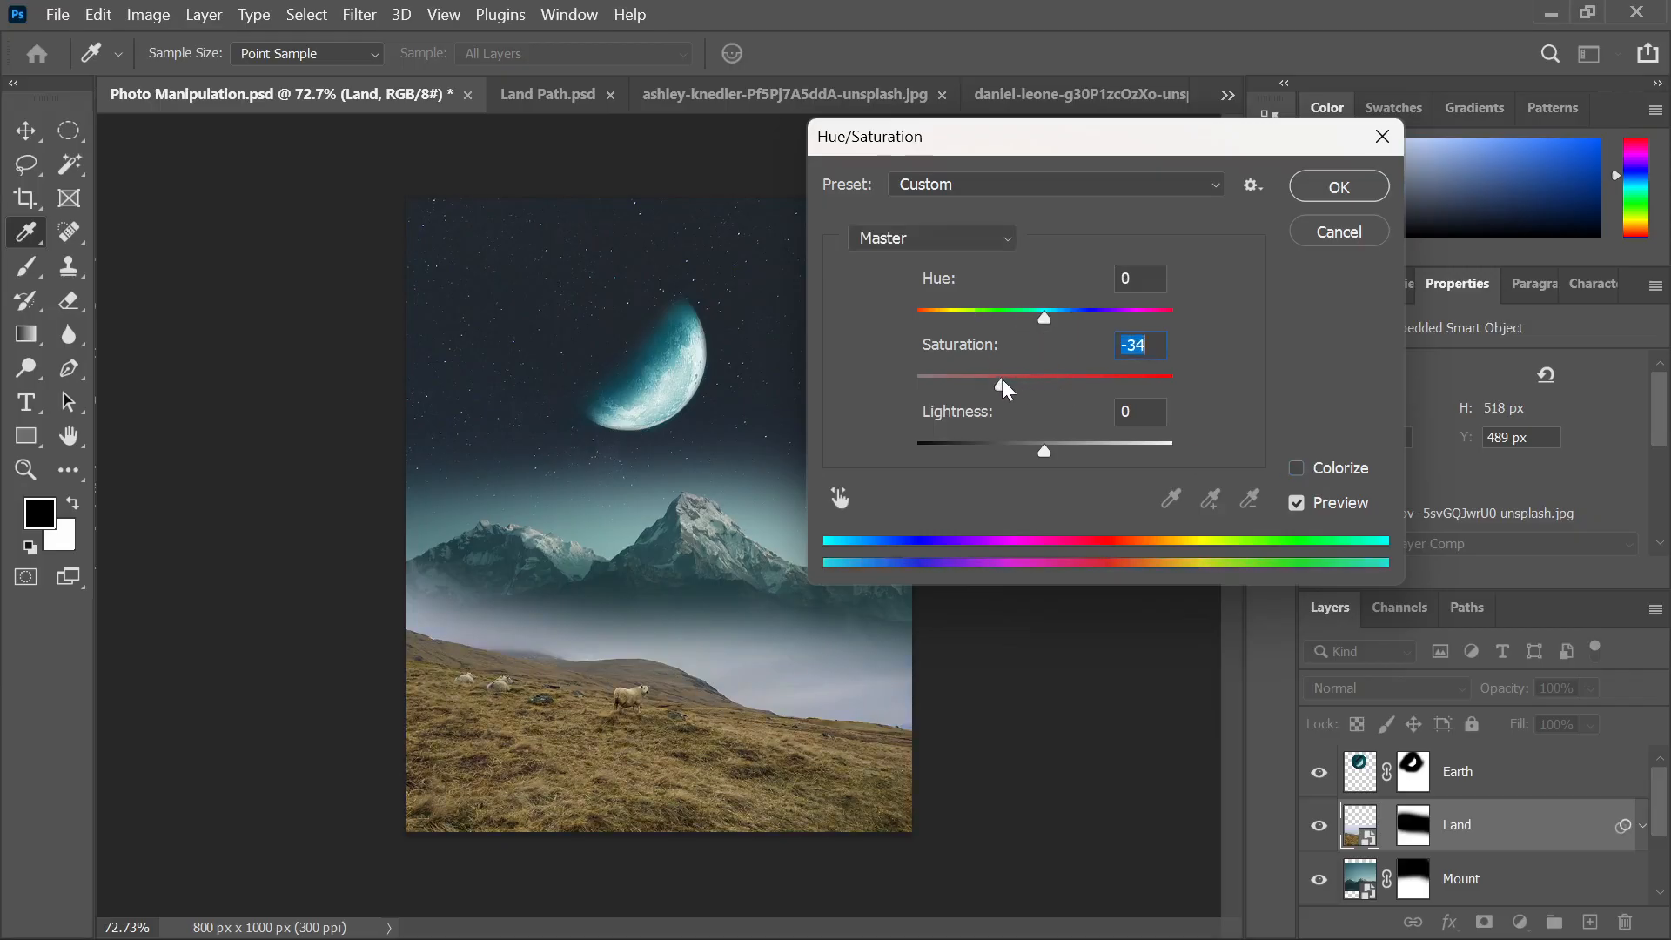
left_click_drag(1041, 448, 1025, 446)
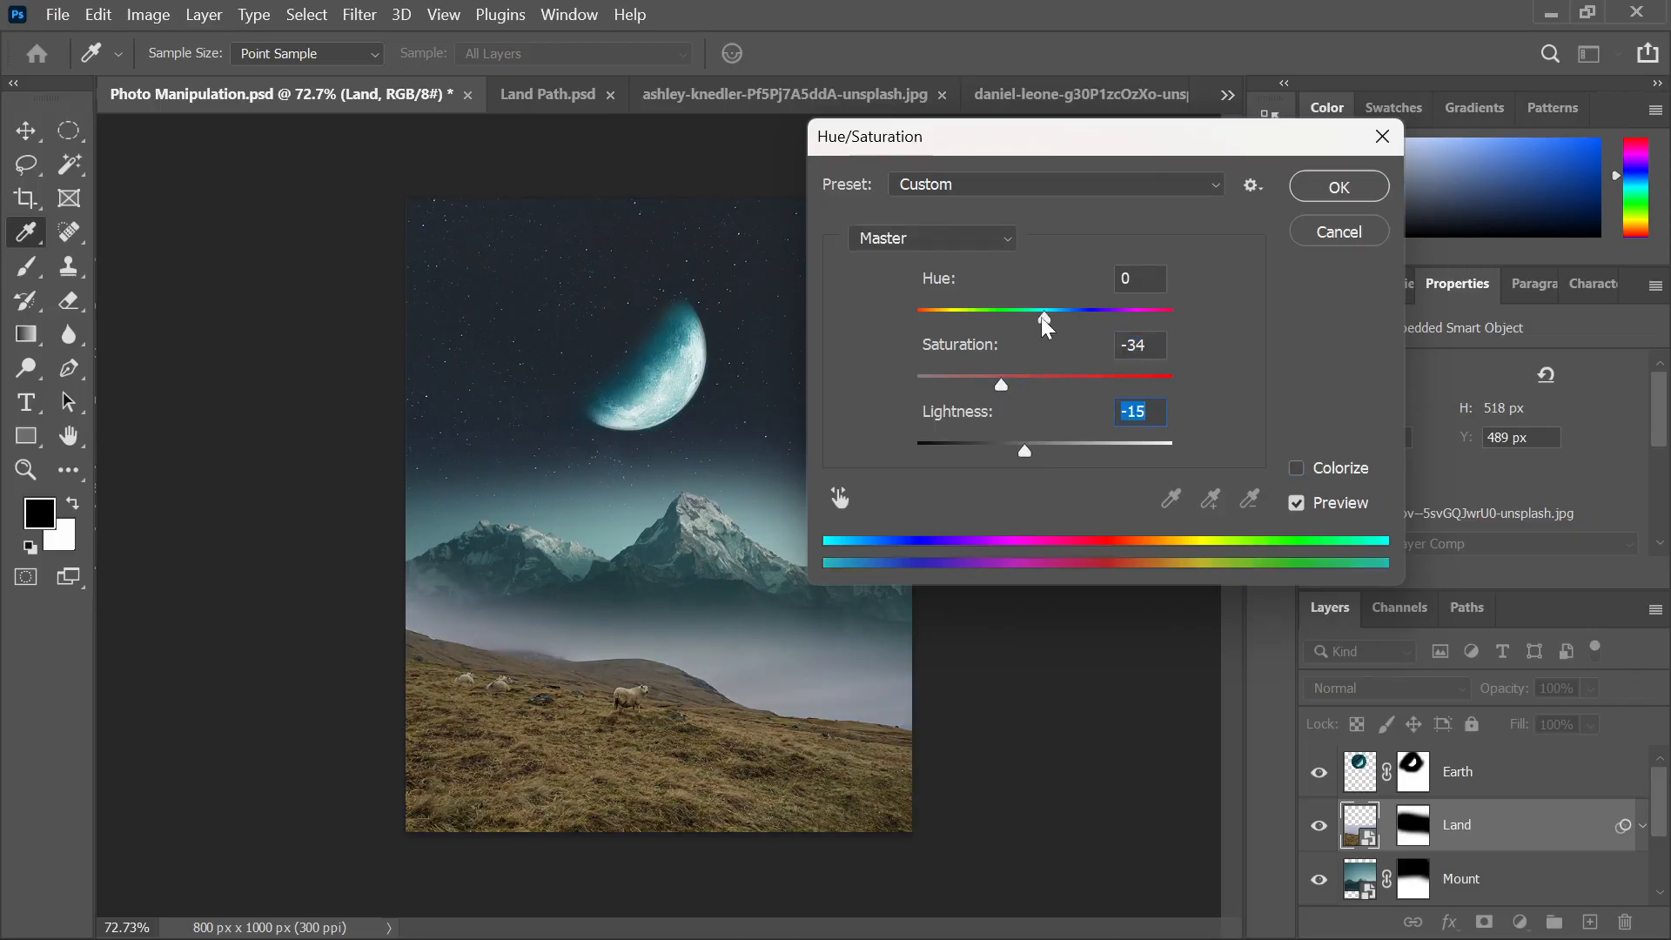
mouse_move(1041, 316)
left_mouse_down()
mouse_move(1063, 319)
mouse_move(1025, 317)
left_mouse_up()
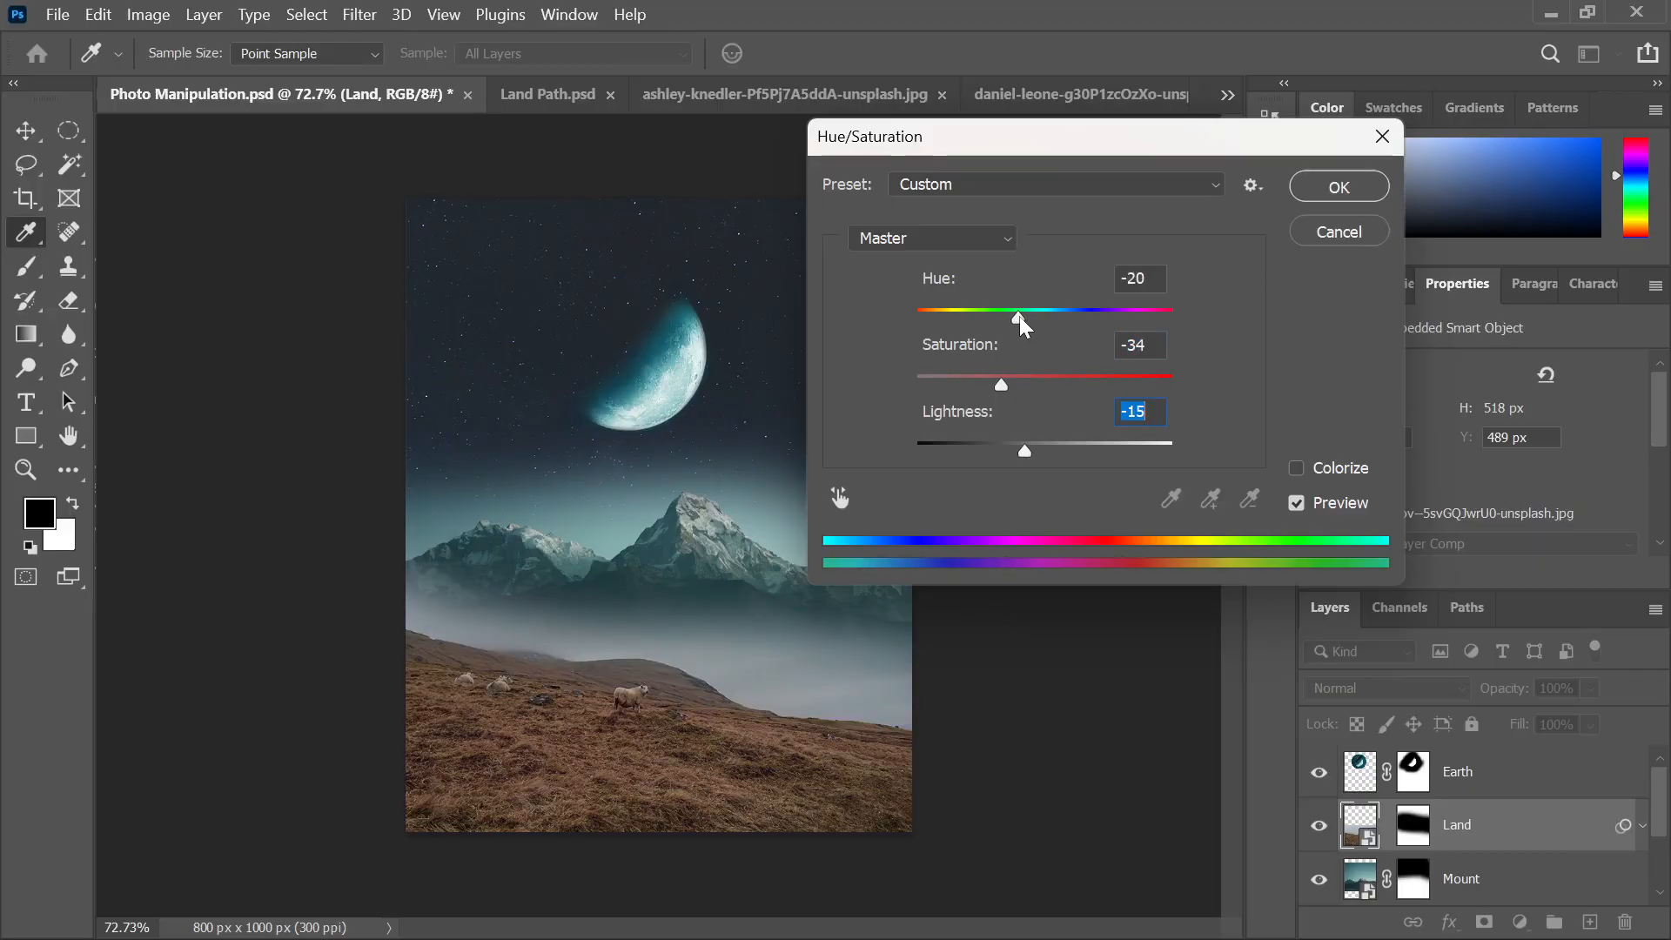
left_click(1340, 190)
Deselect the Land layer and save the composite
left_click(1149, 435)
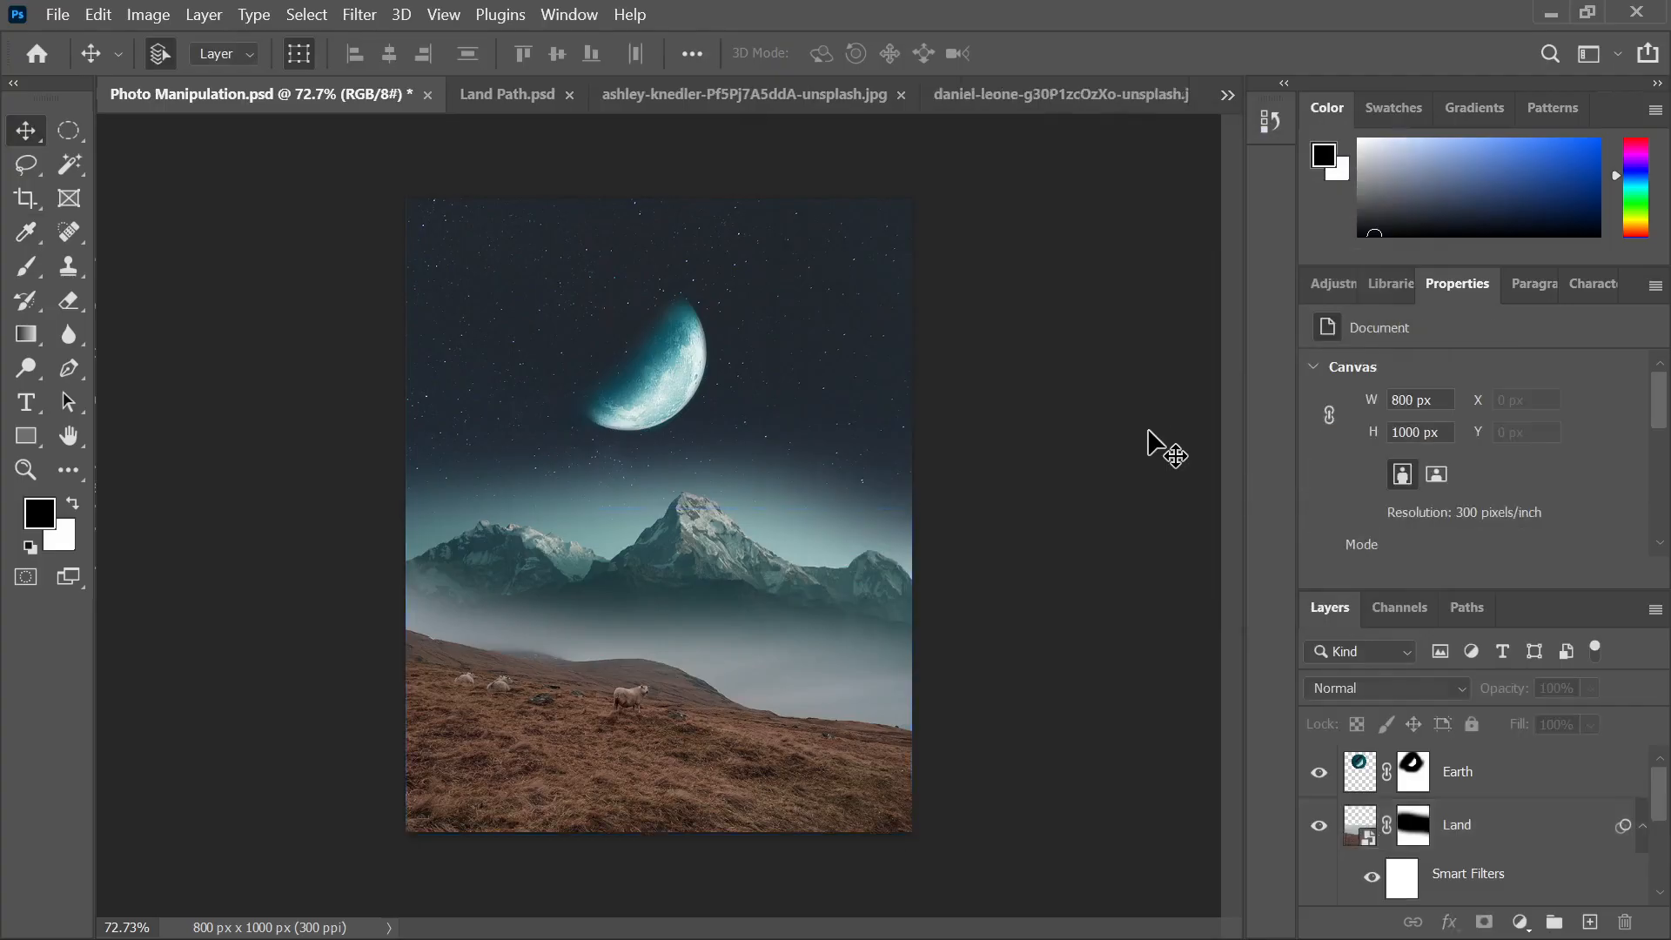
scroll(436, 659, "up", 2)
scroll(867, 541, "down", 1)
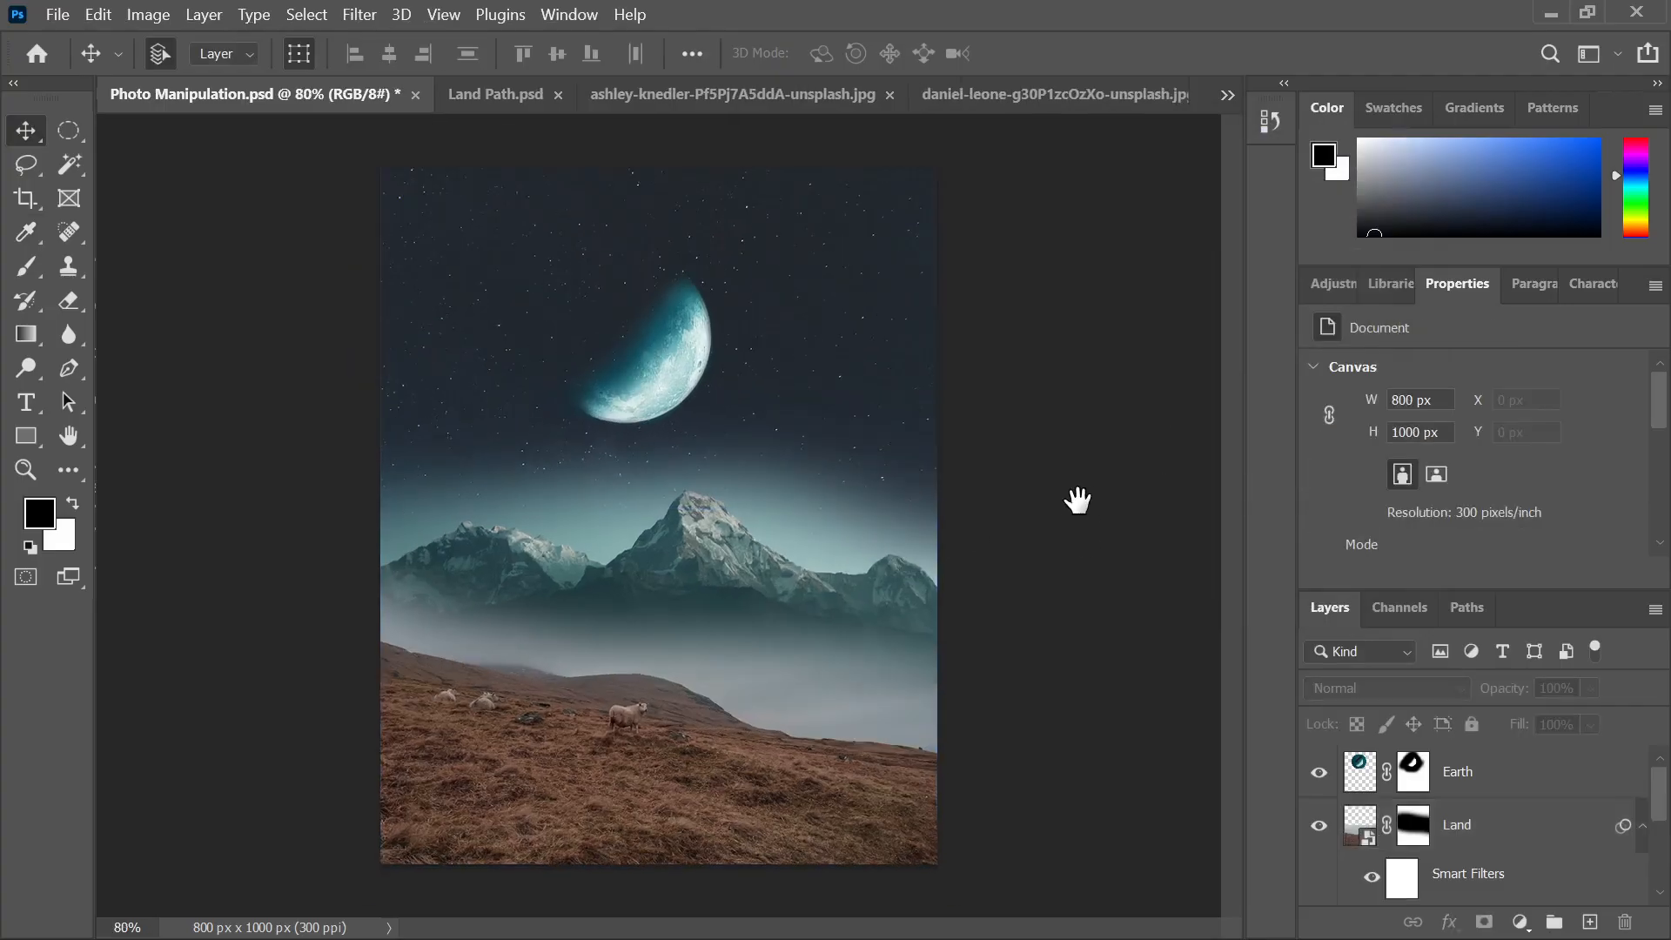
key("ctrl+s")
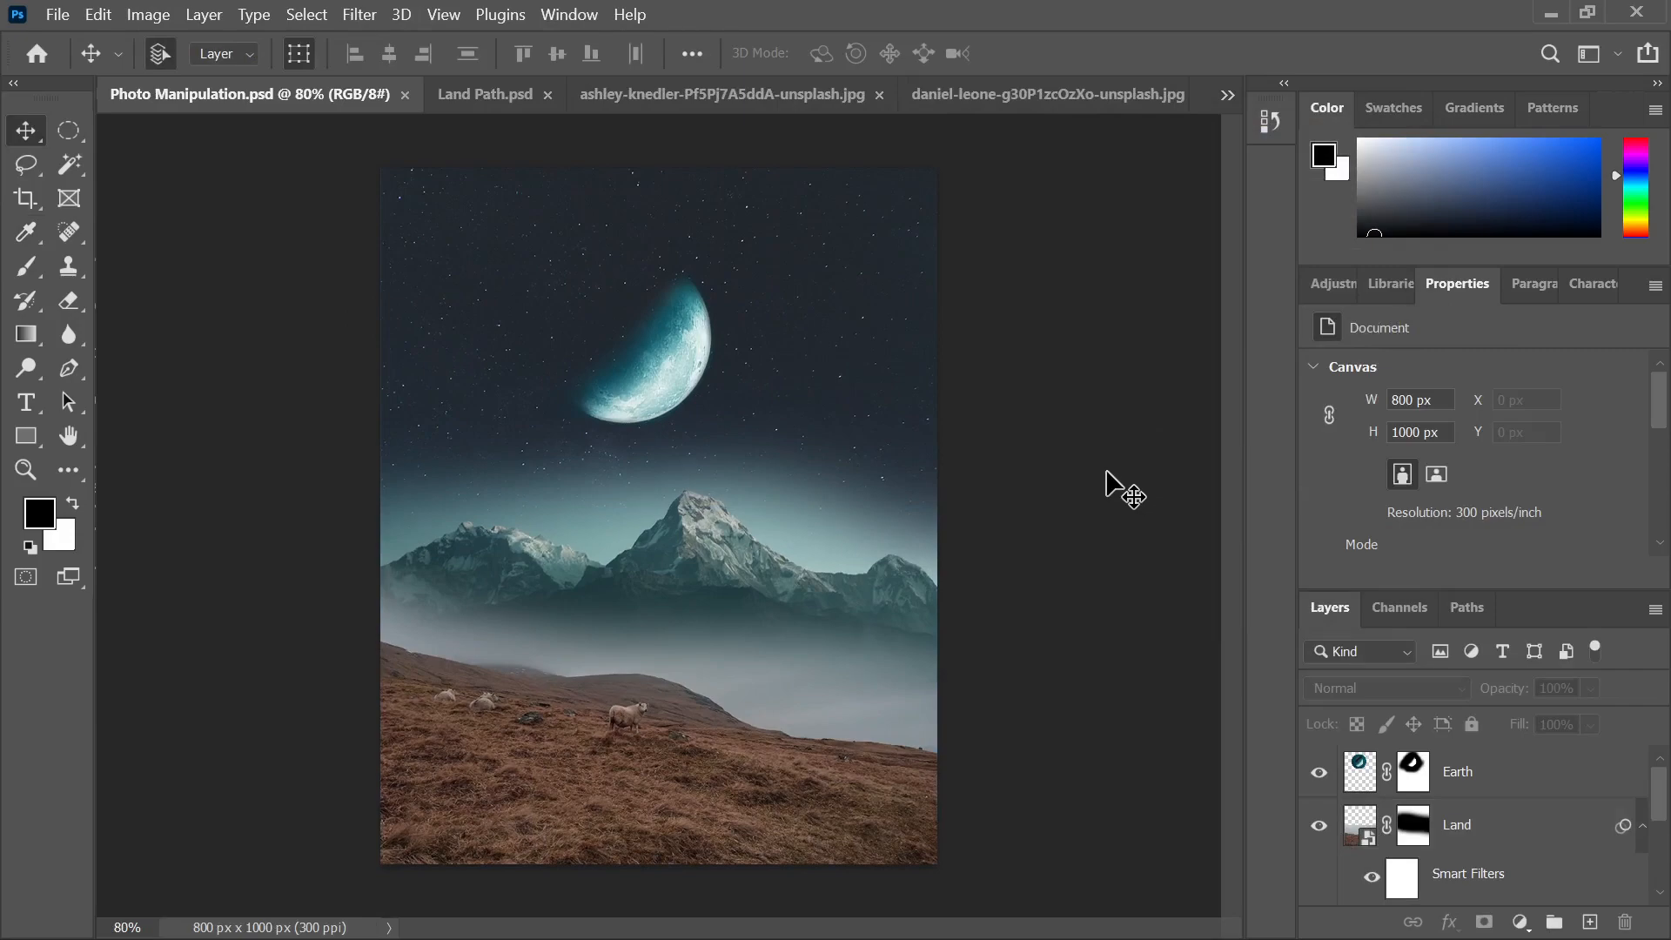
scroll(1122, 489, "down", 1)
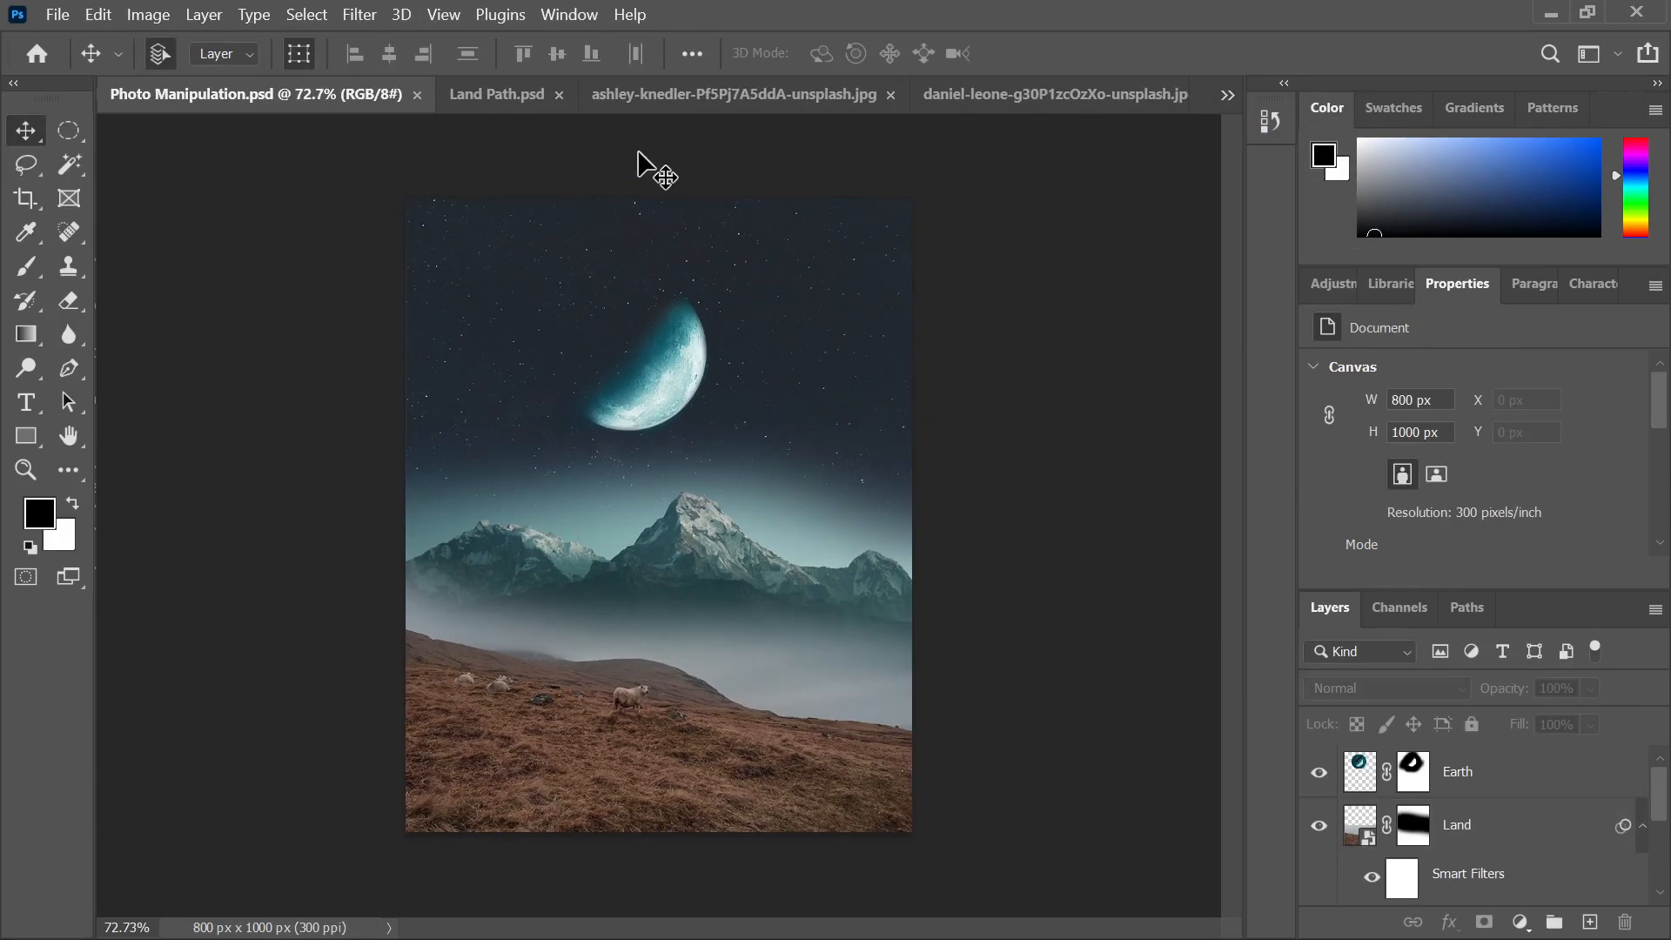
Close the Land Path.psd document and the daniel-leone mountain photo
left_click(472, 97)
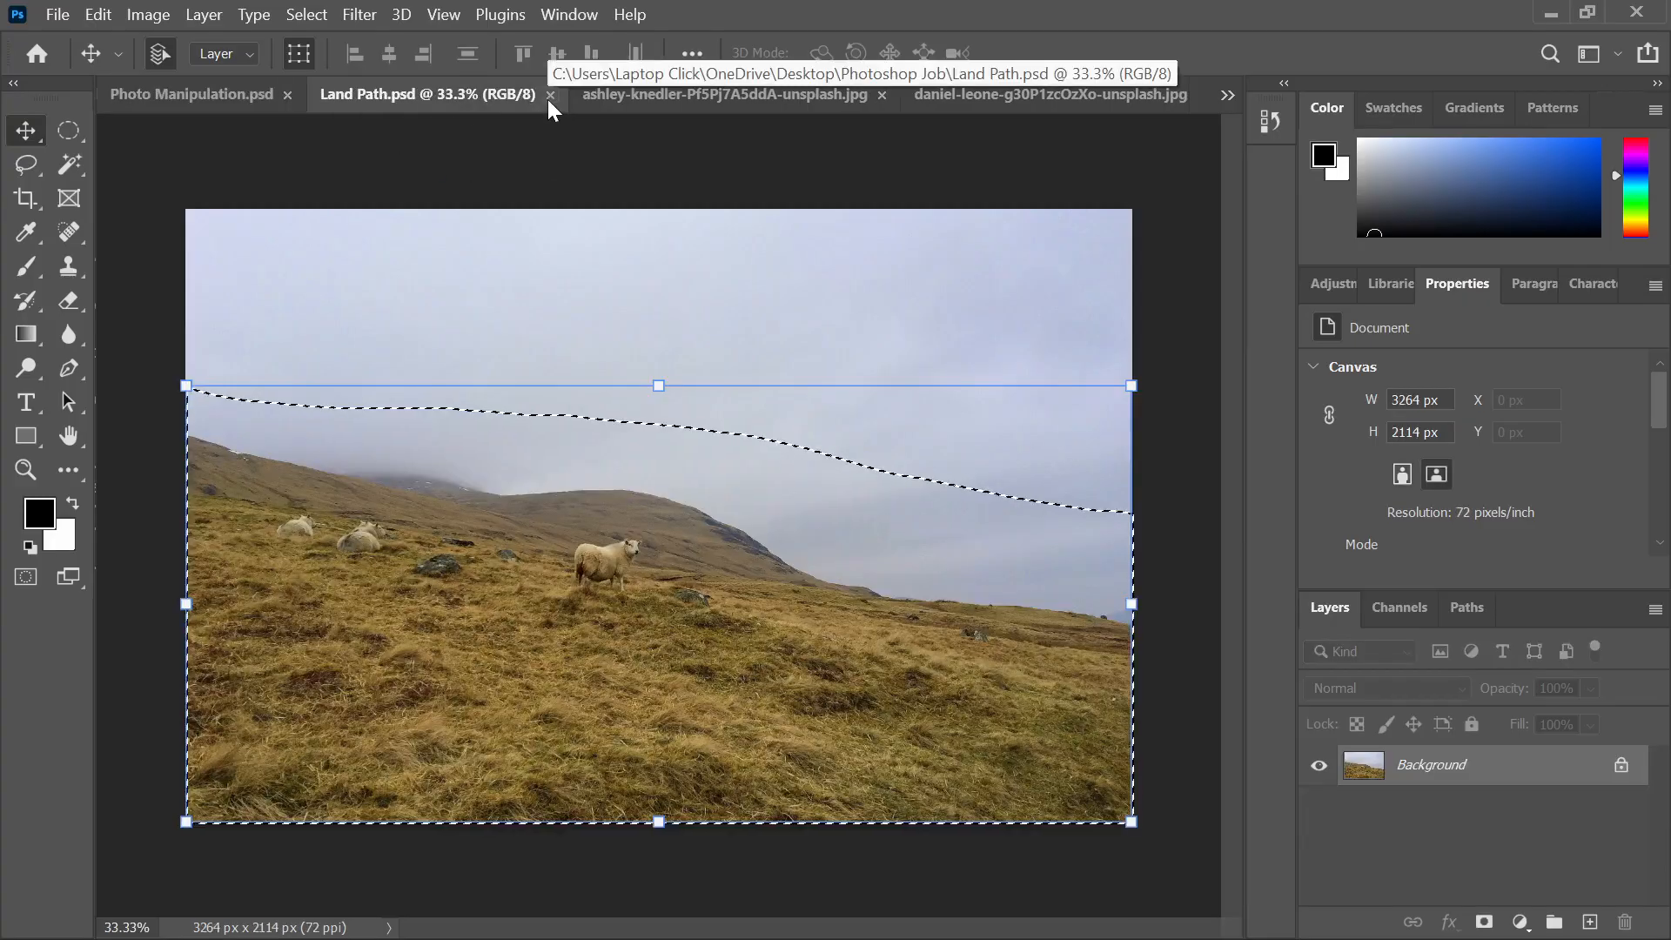
left_click(549, 97)
left_click(566, 98)
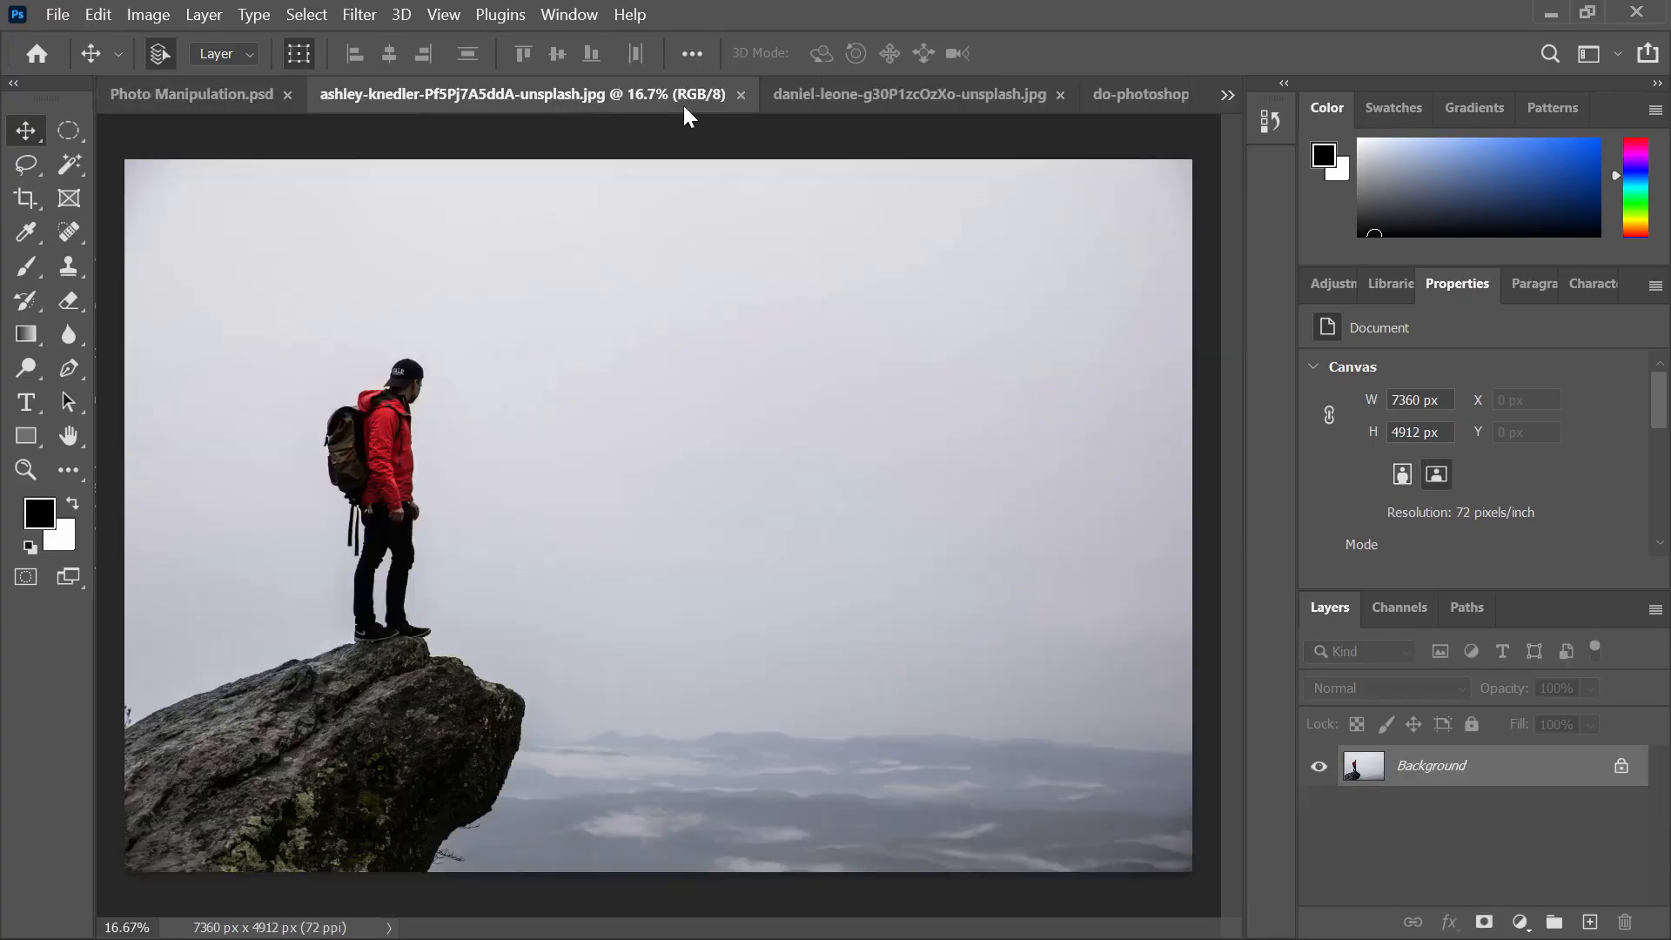
left_click(867, 105)
scroll(788, 208, "down", 4)
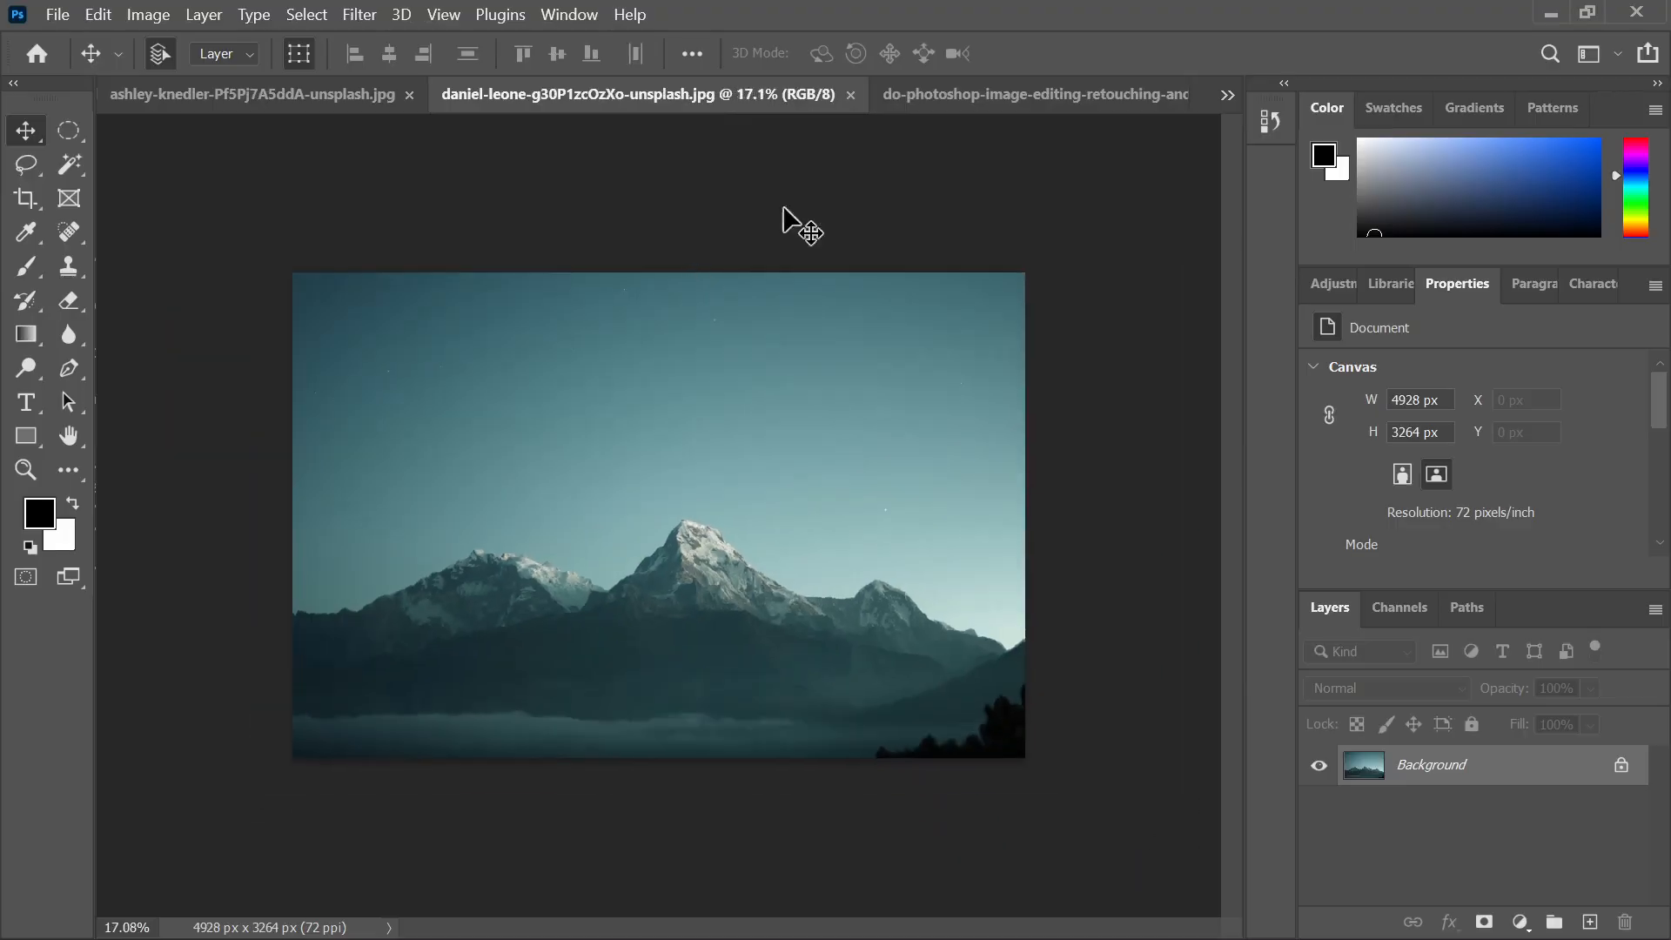
left_click(851, 94)
Close the starry-sky photo and bring the aleksey-kuprikov three-vehicle photo to the front
scroll(779, 196, "down", 4)
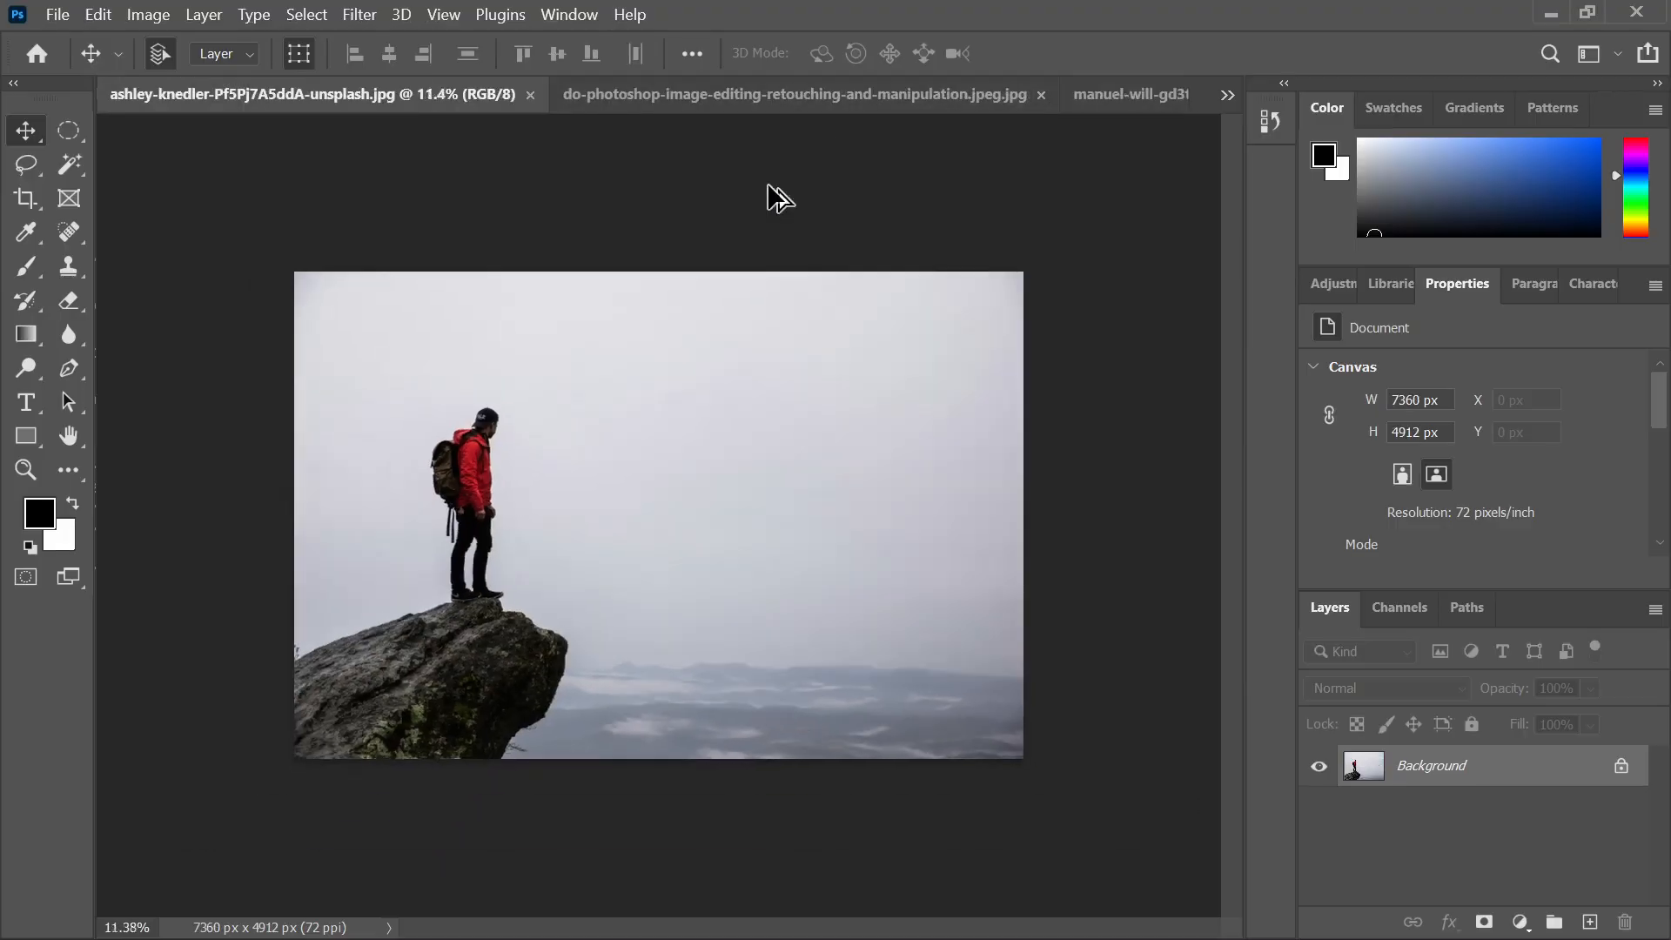
left_click(1079, 93)
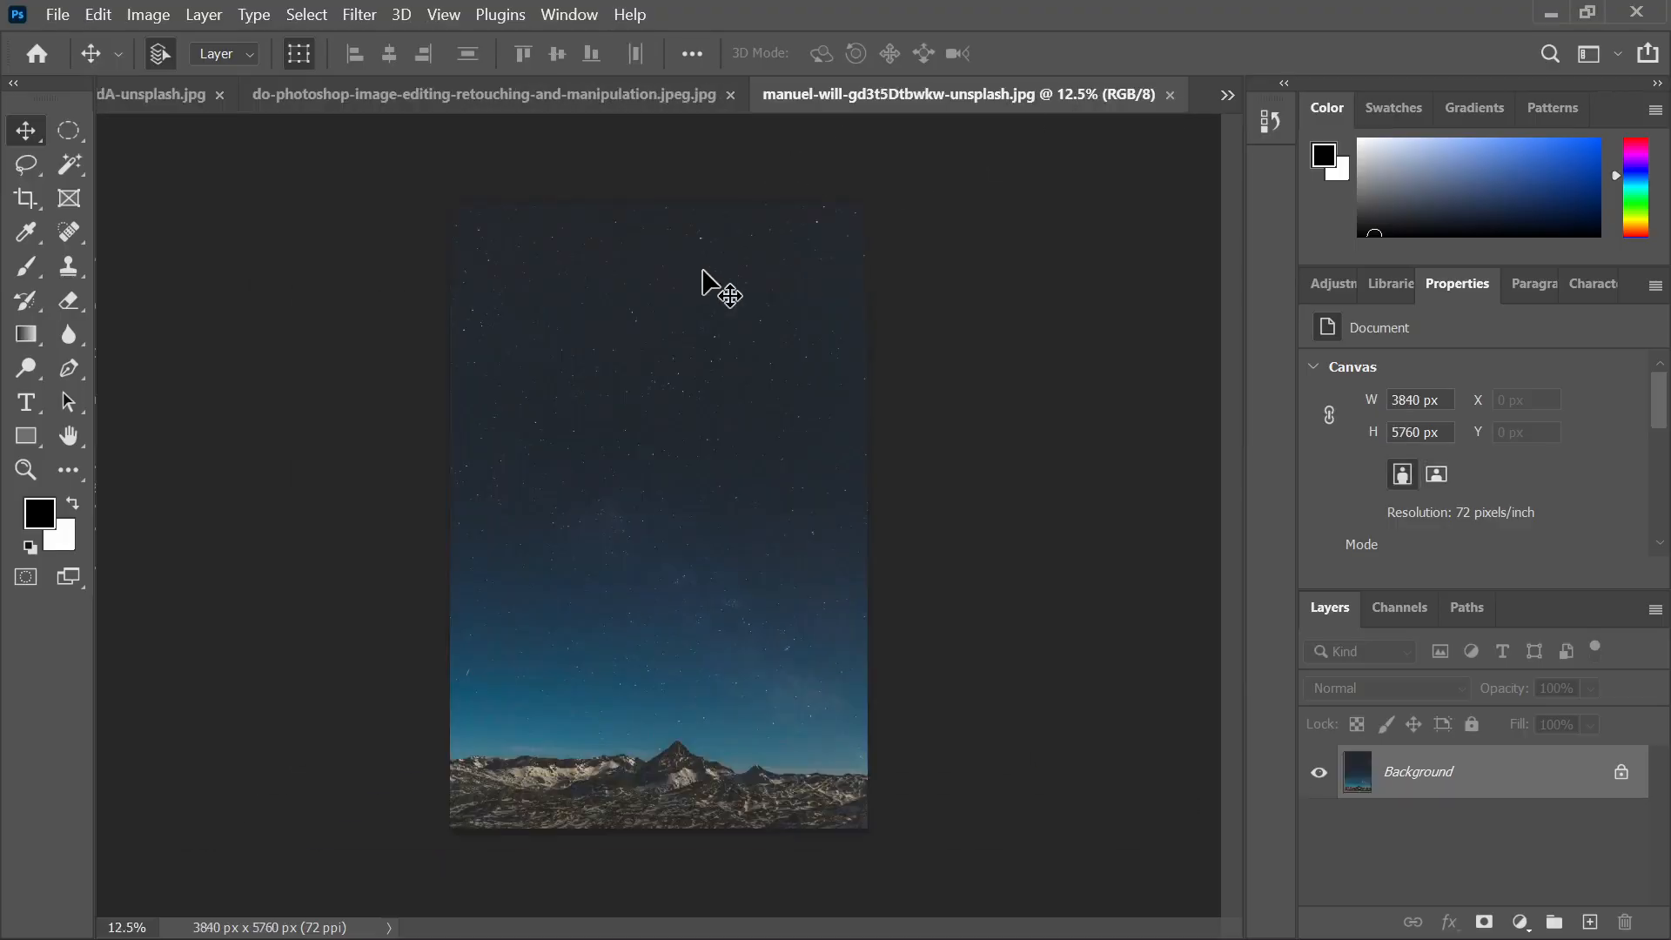
left_click(1169, 94)
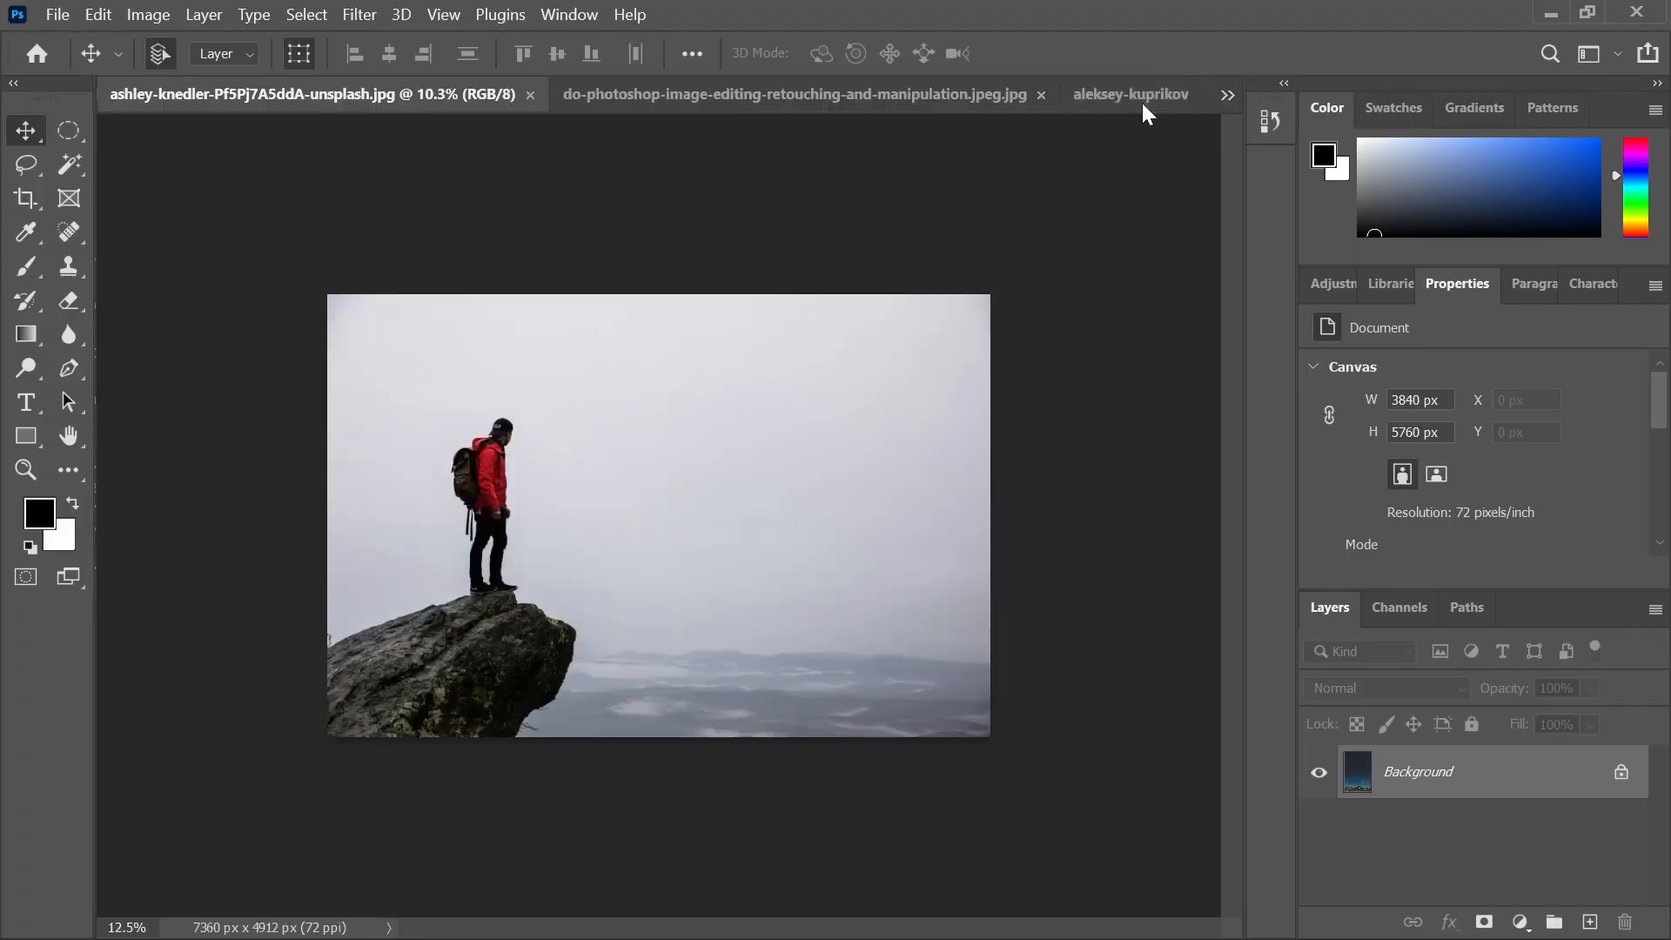
left_click(677, 107)
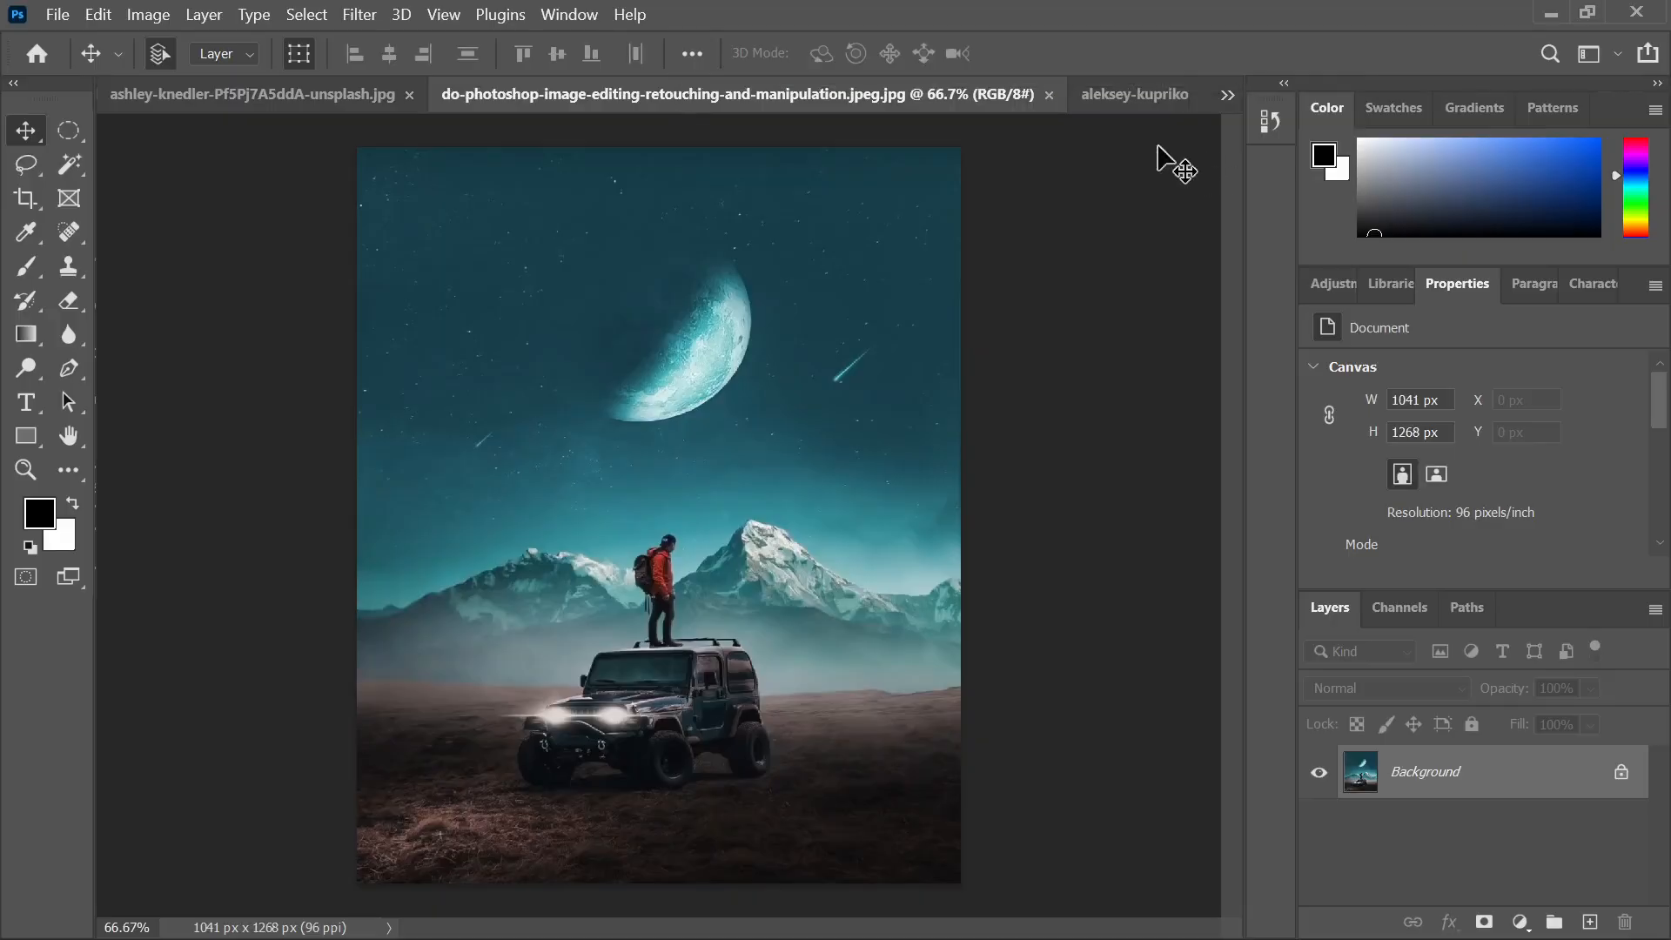
left_click(1129, 108)
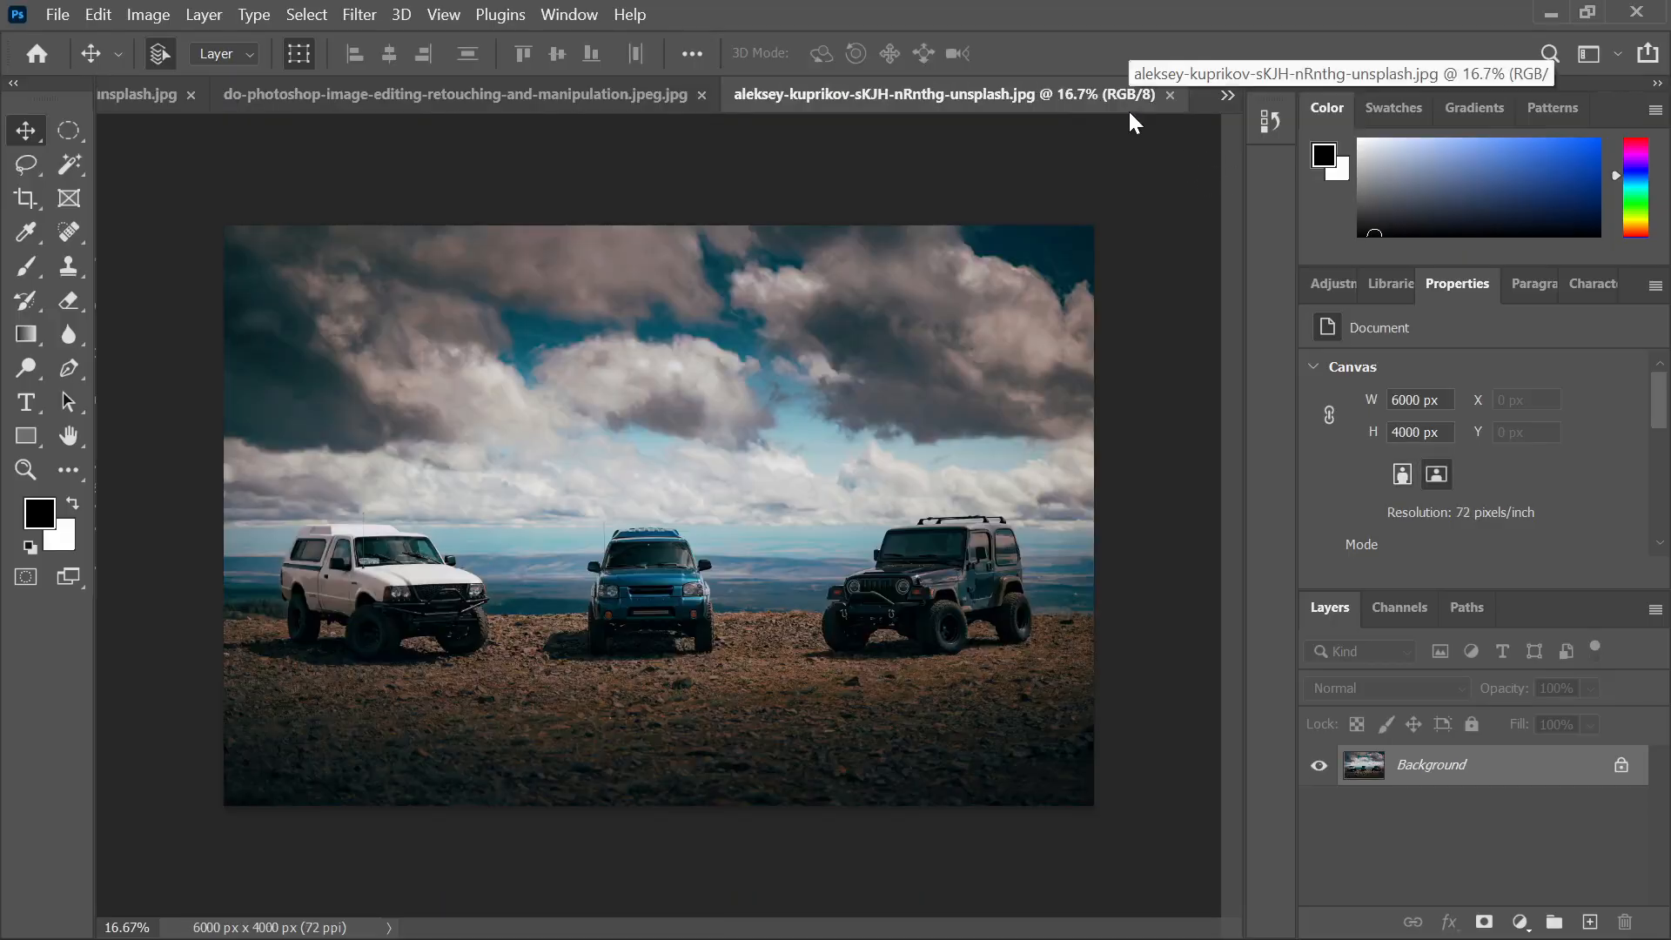
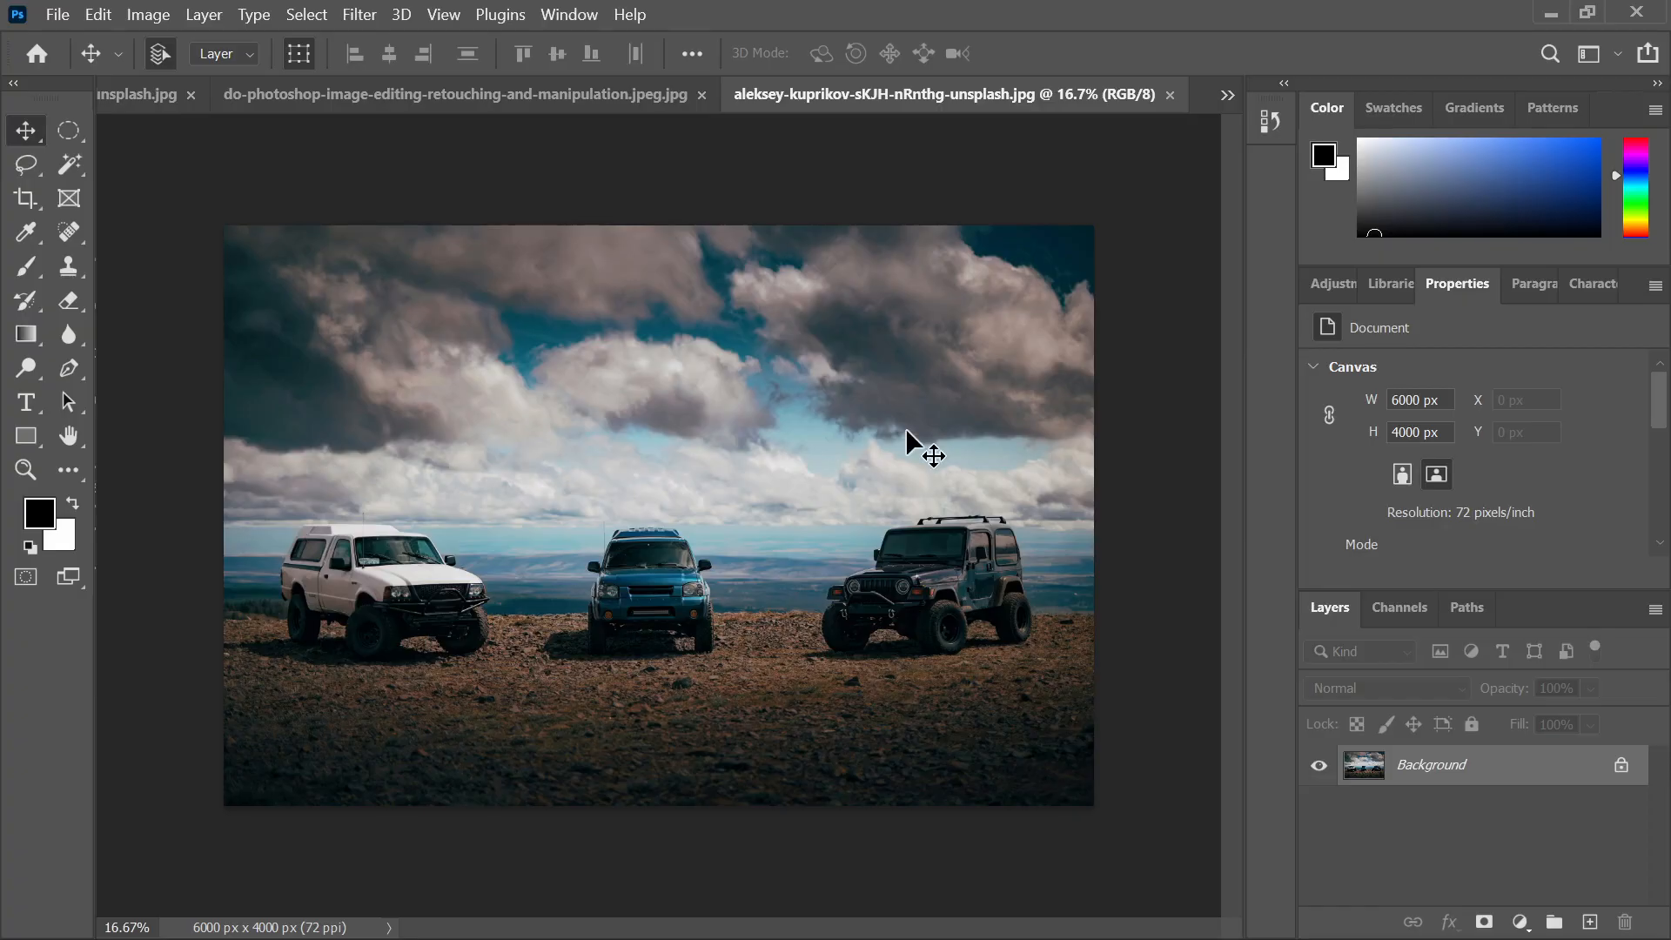
Zoom in on the right-hand jeep and convert the locked Background into Layer 0
scroll(978, 571, "up", 3)
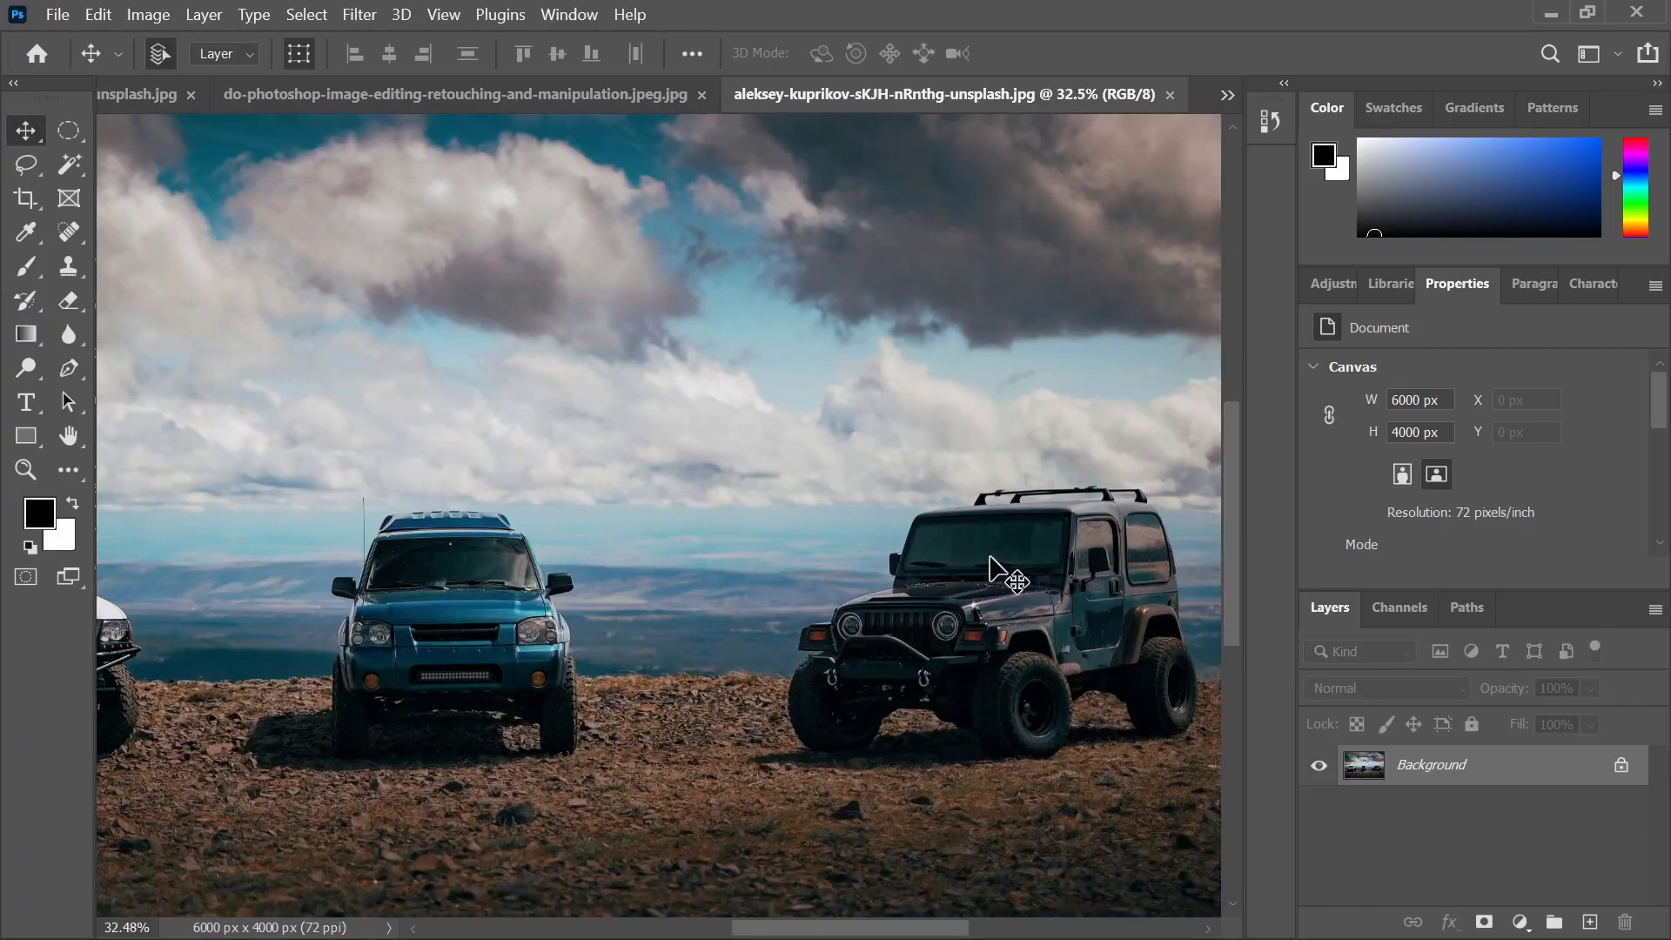
left_click_drag(1112, 582, 938, 553)
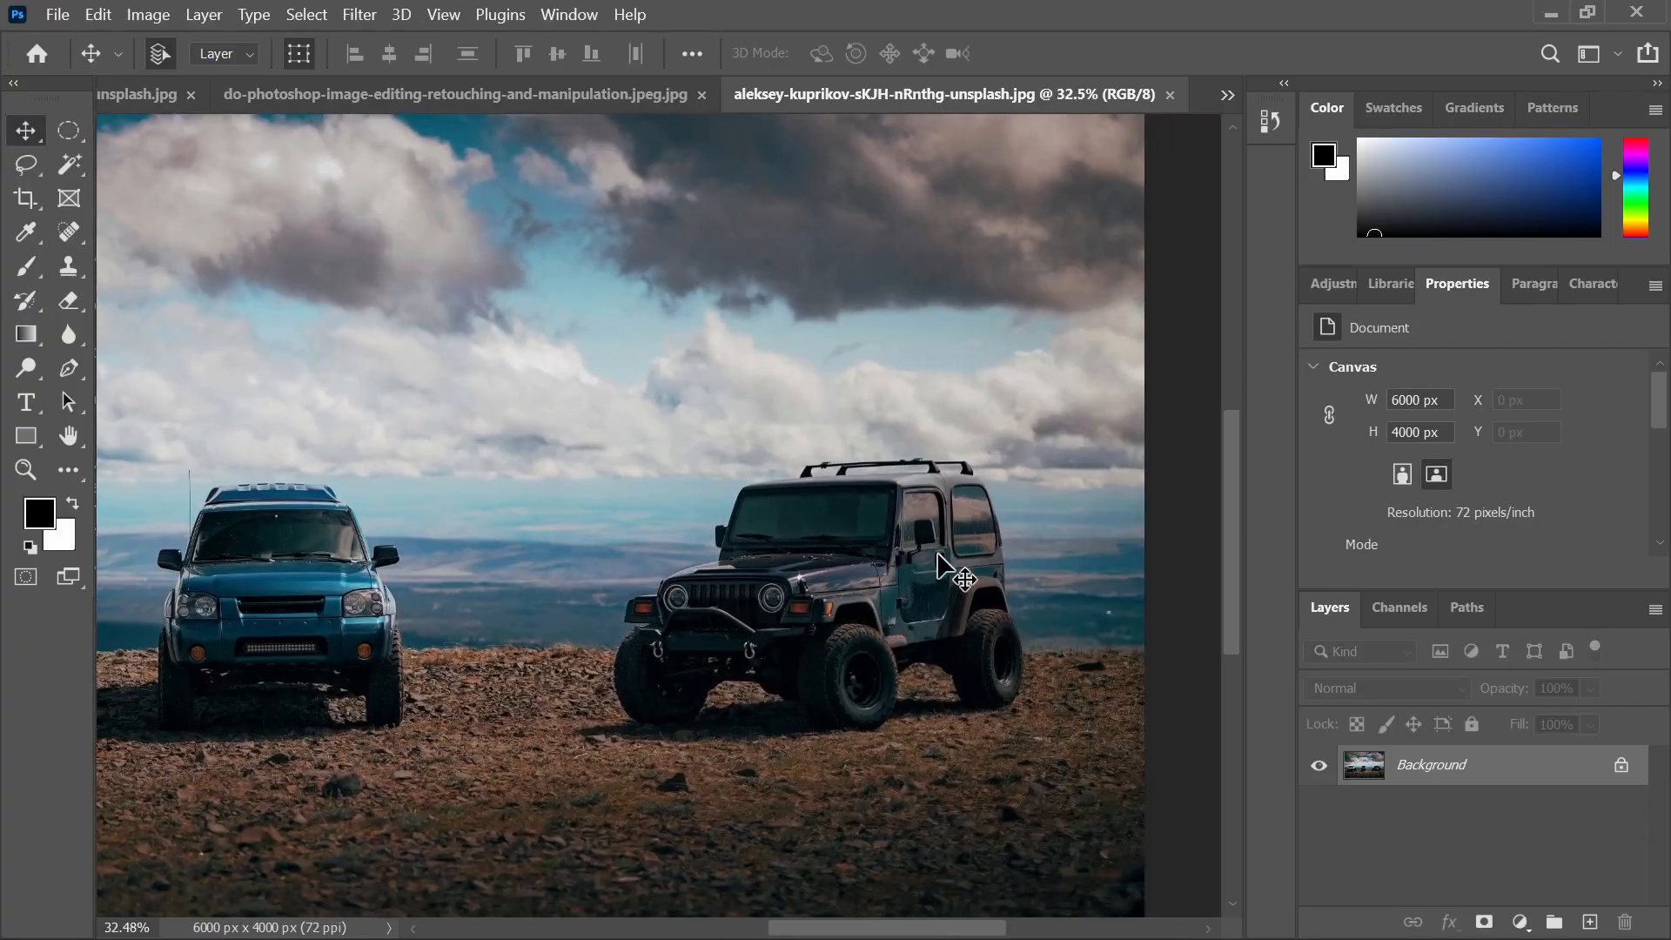
left_click(1621, 768)
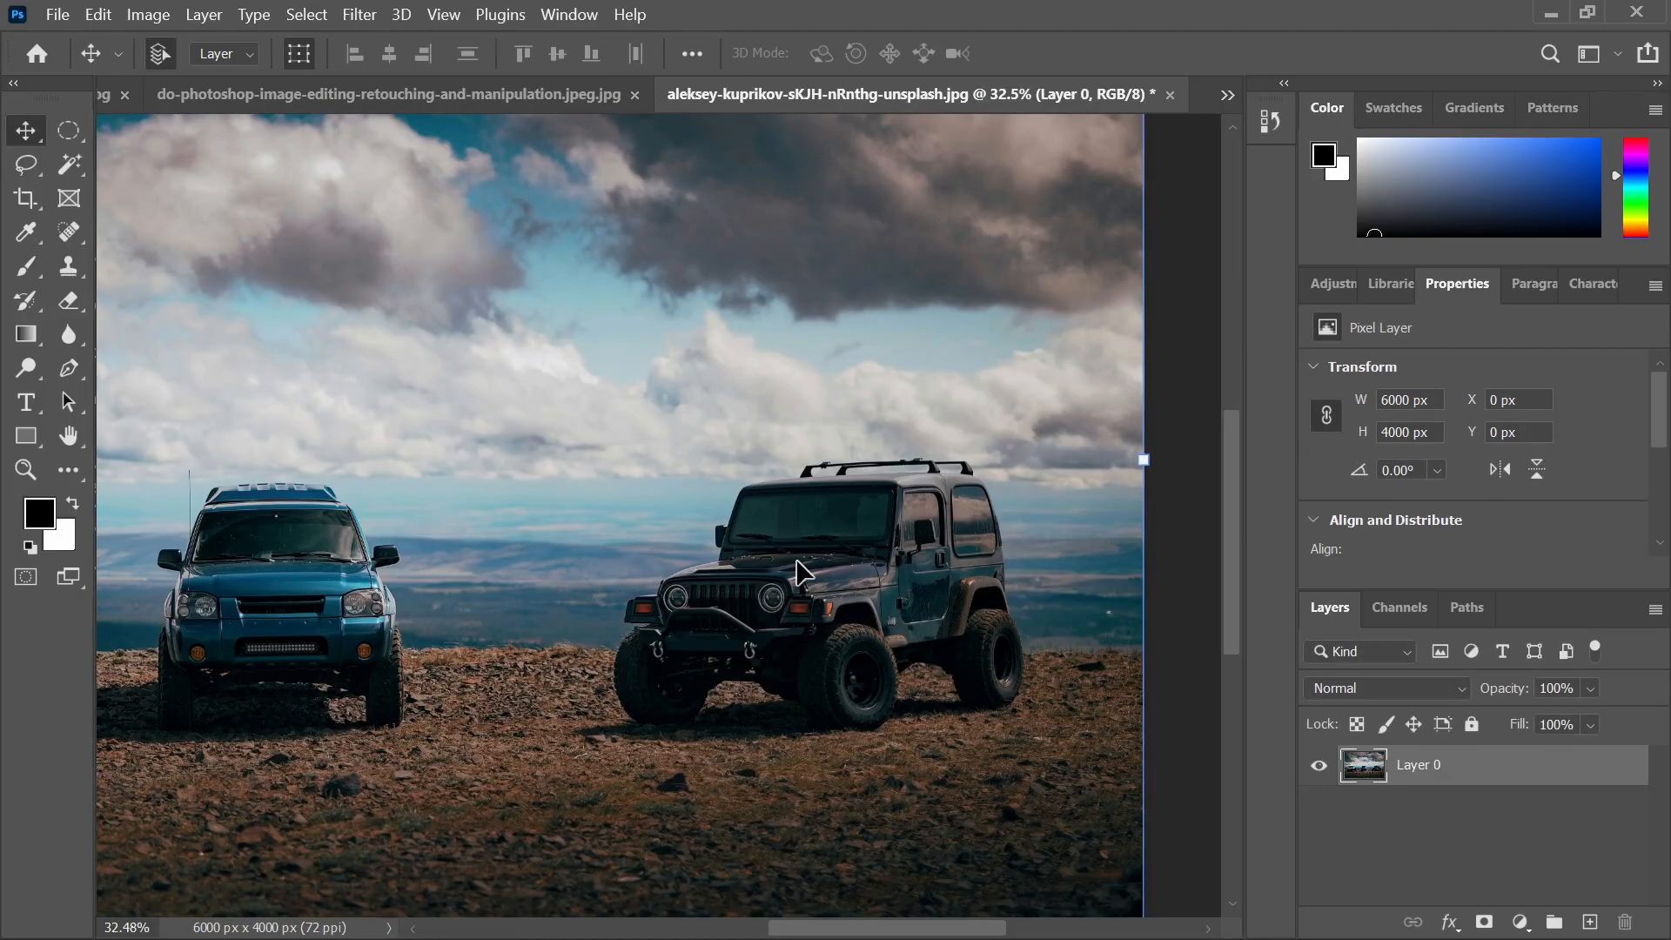
Brush a Quick Selection over the dark right-hand jeep, from windshield to wheels
left_click(73, 238)
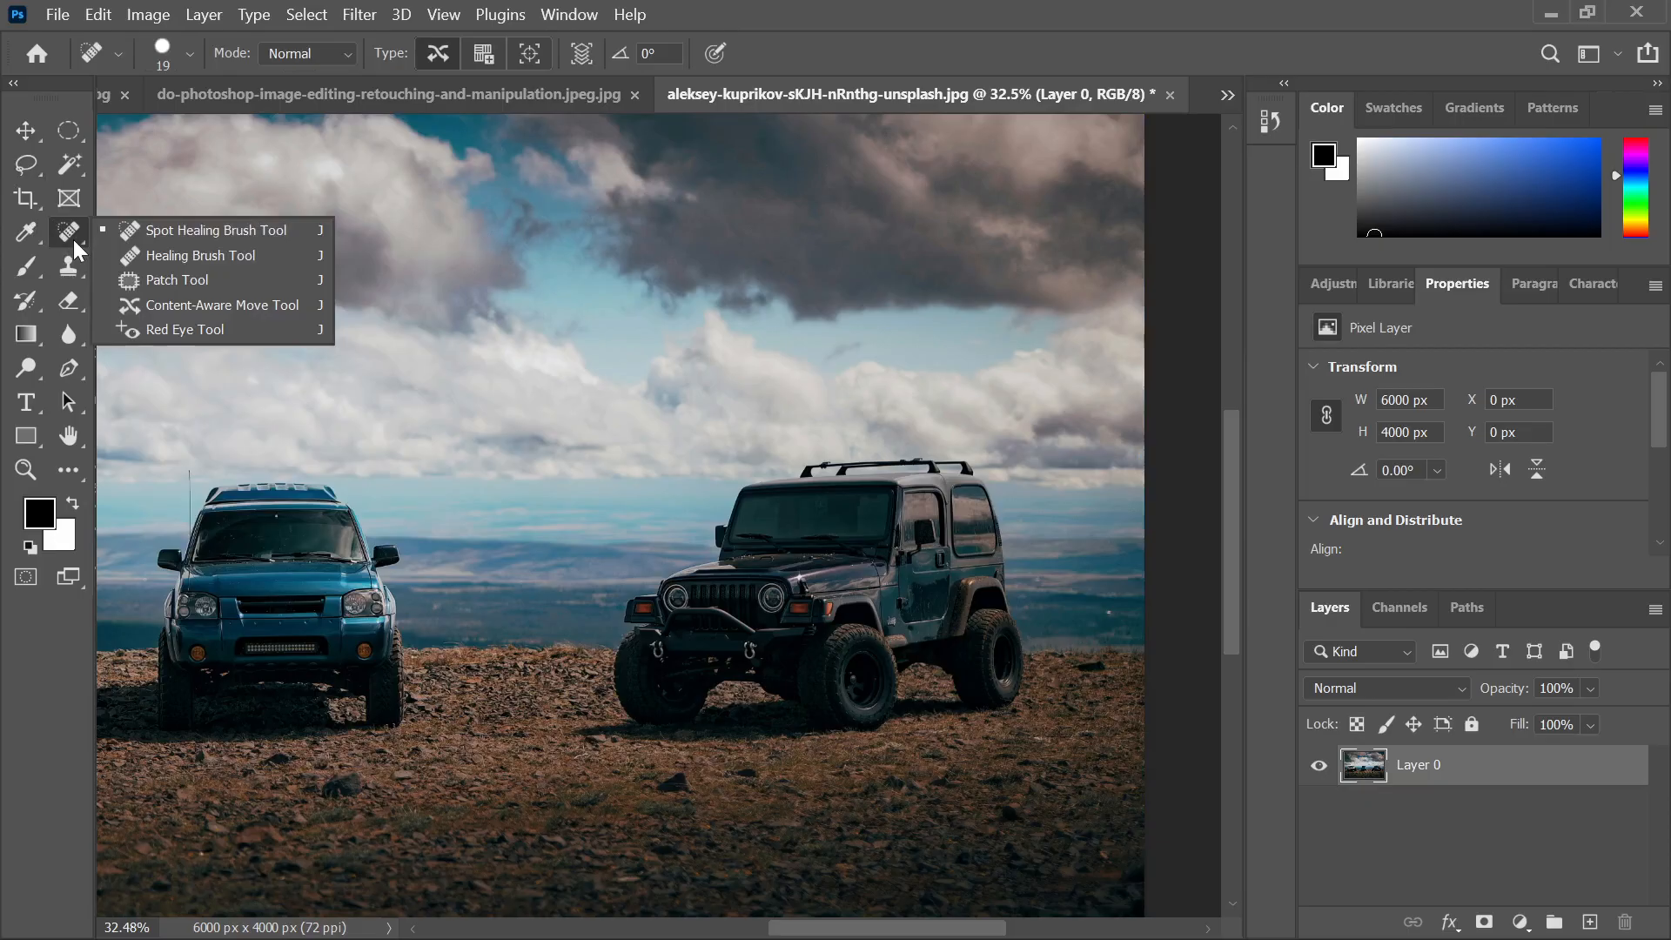
right_click(68, 135)
right_click(73, 164)
left_click(142, 183)
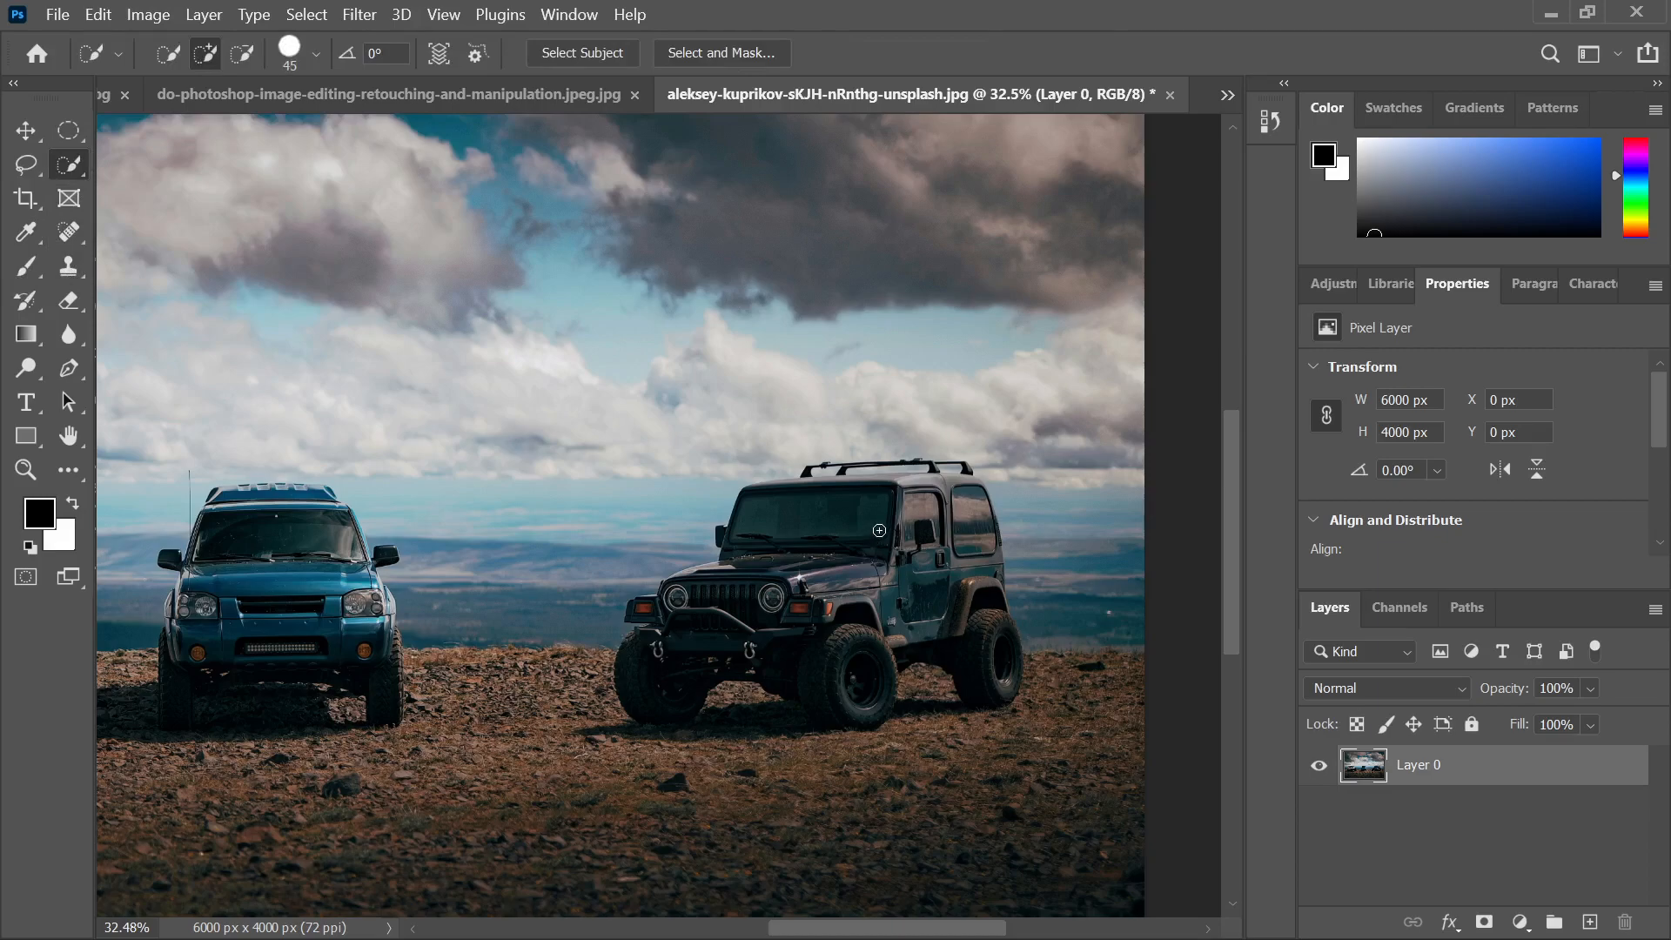
left_click_drag(911, 498, 805, 572)
mouse_move(692, 636)
left_mouse_down()
mouse_move(652, 682)
mouse_move(892, 646)
mouse_move(902, 619)
mouse_move(955, 612)
mouse_move(953, 485)
mouse_move(826, 478)
left_mouse_up()
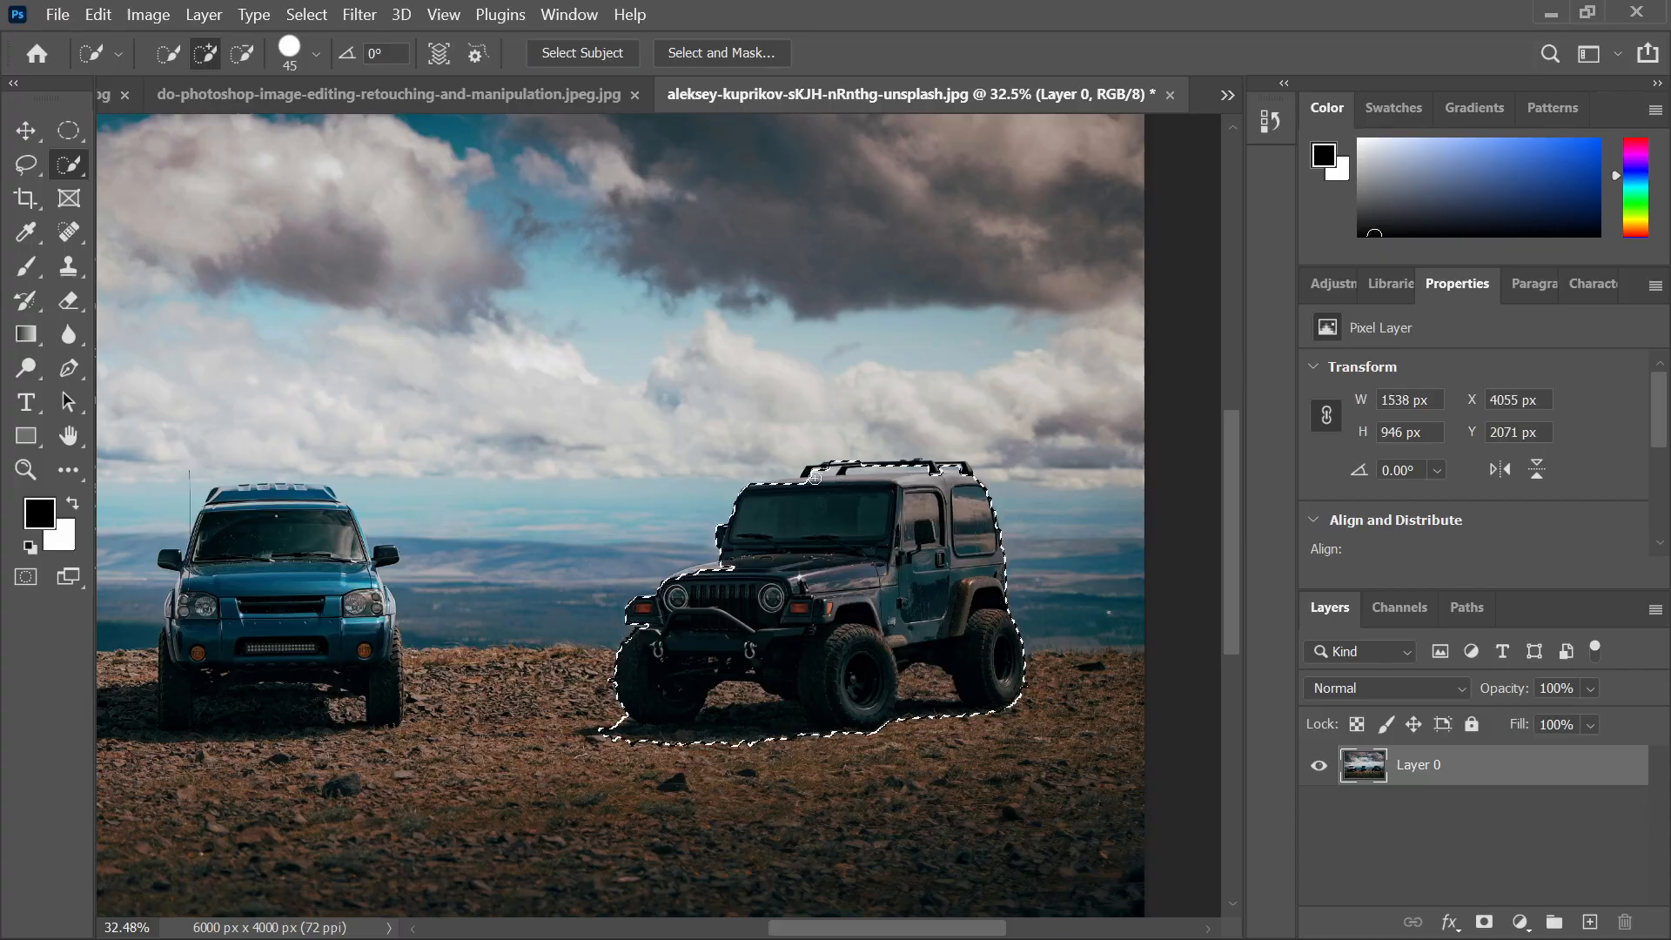
Refine the jeep selection with an Object Selection box and zoom in to check its edges
right_click(71, 164)
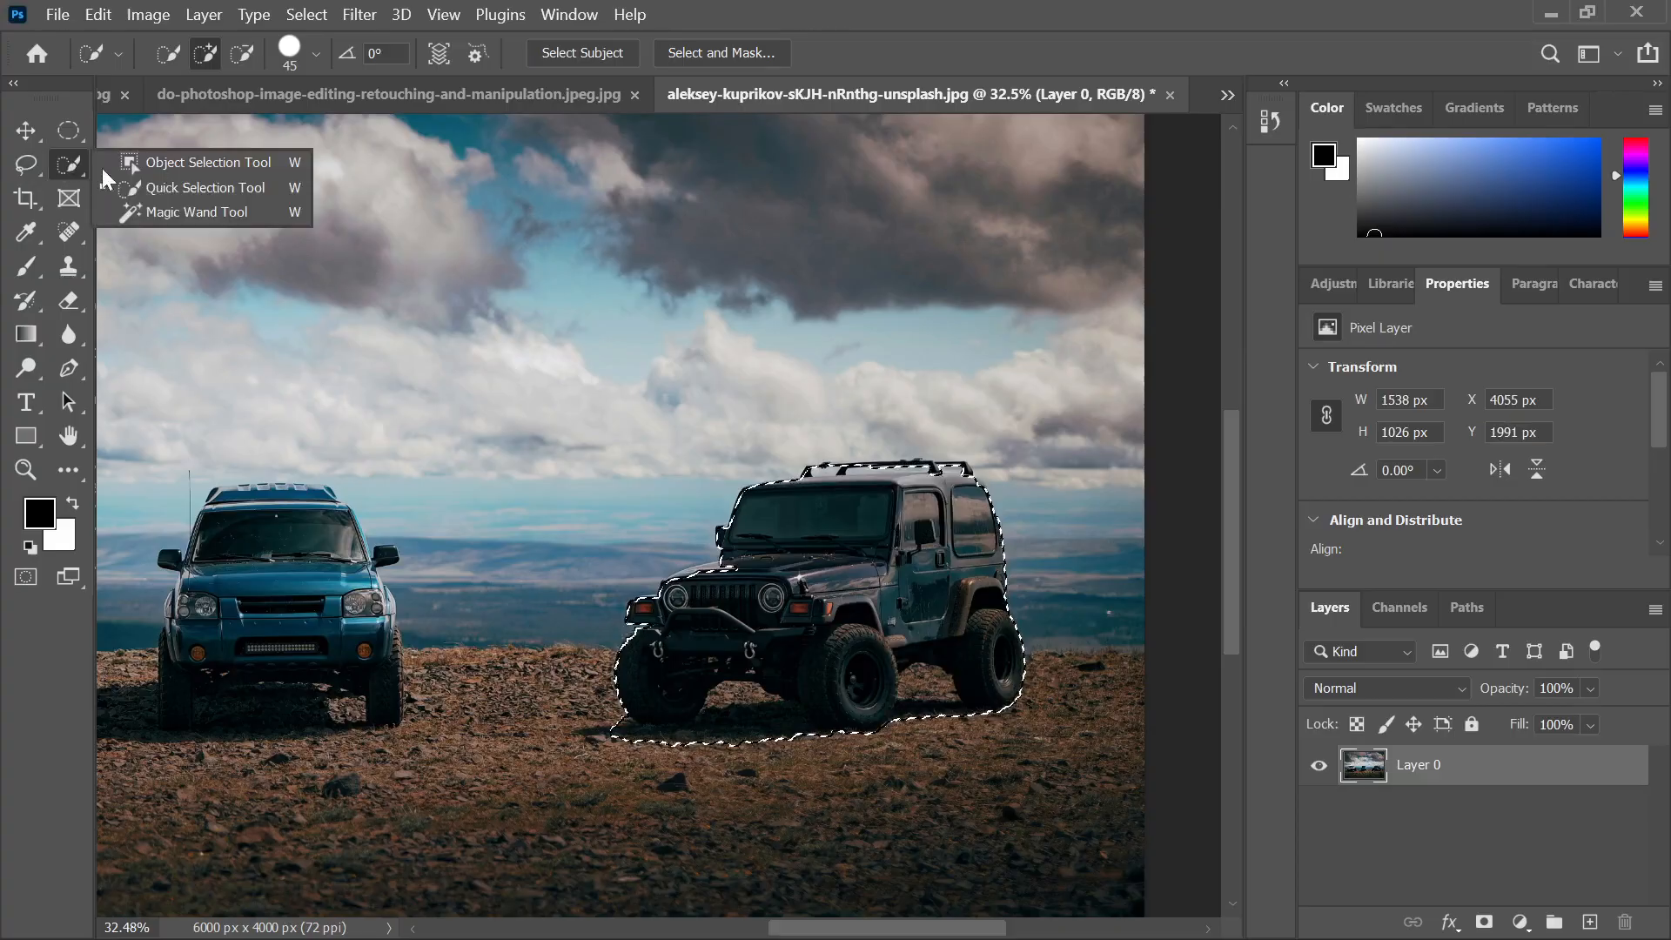
left_click(172, 163)
left_click_drag(557, 416, 1080, 812)
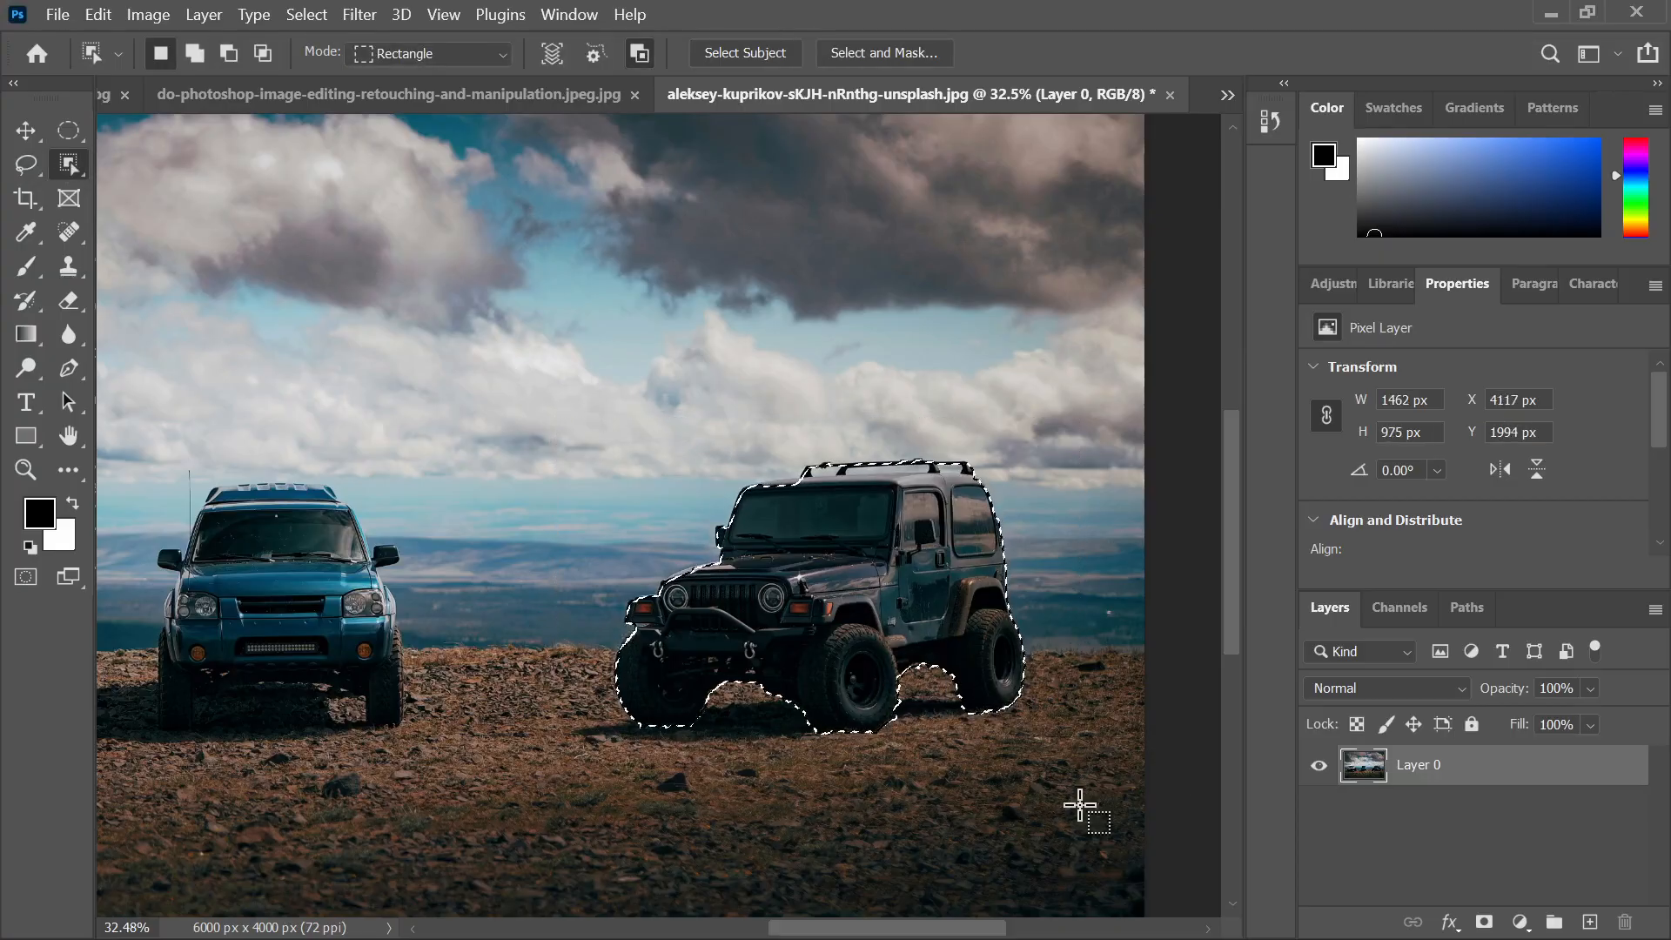
scroll(876, 496, "up", 2)
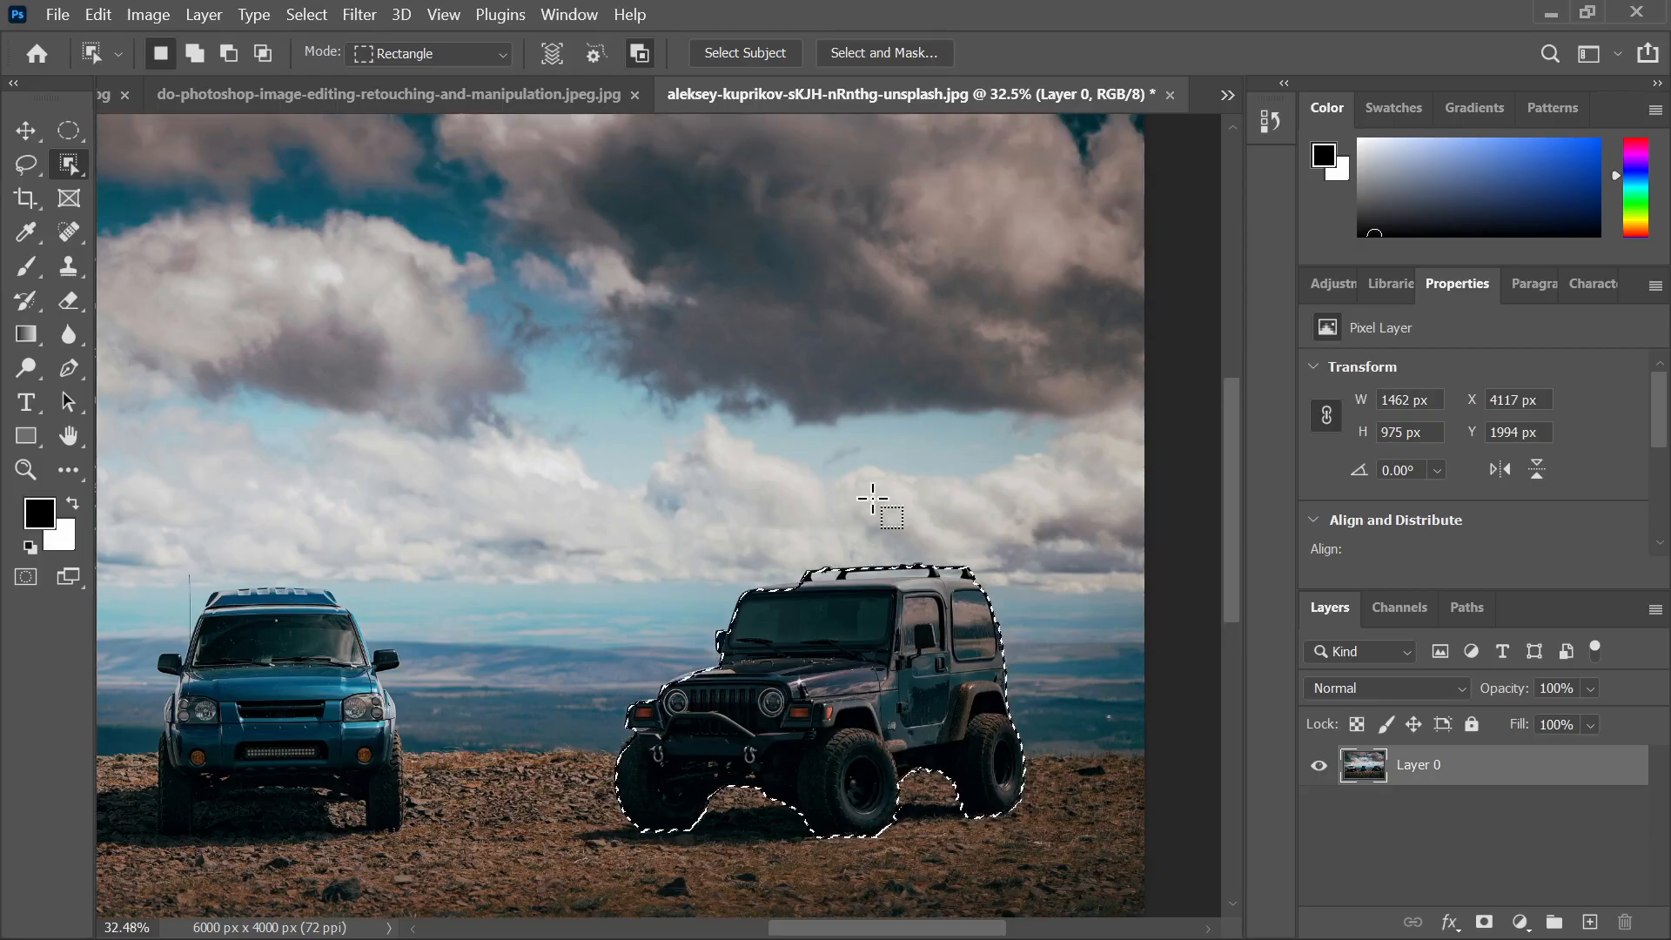
scroll(776, 758, "up", 6)
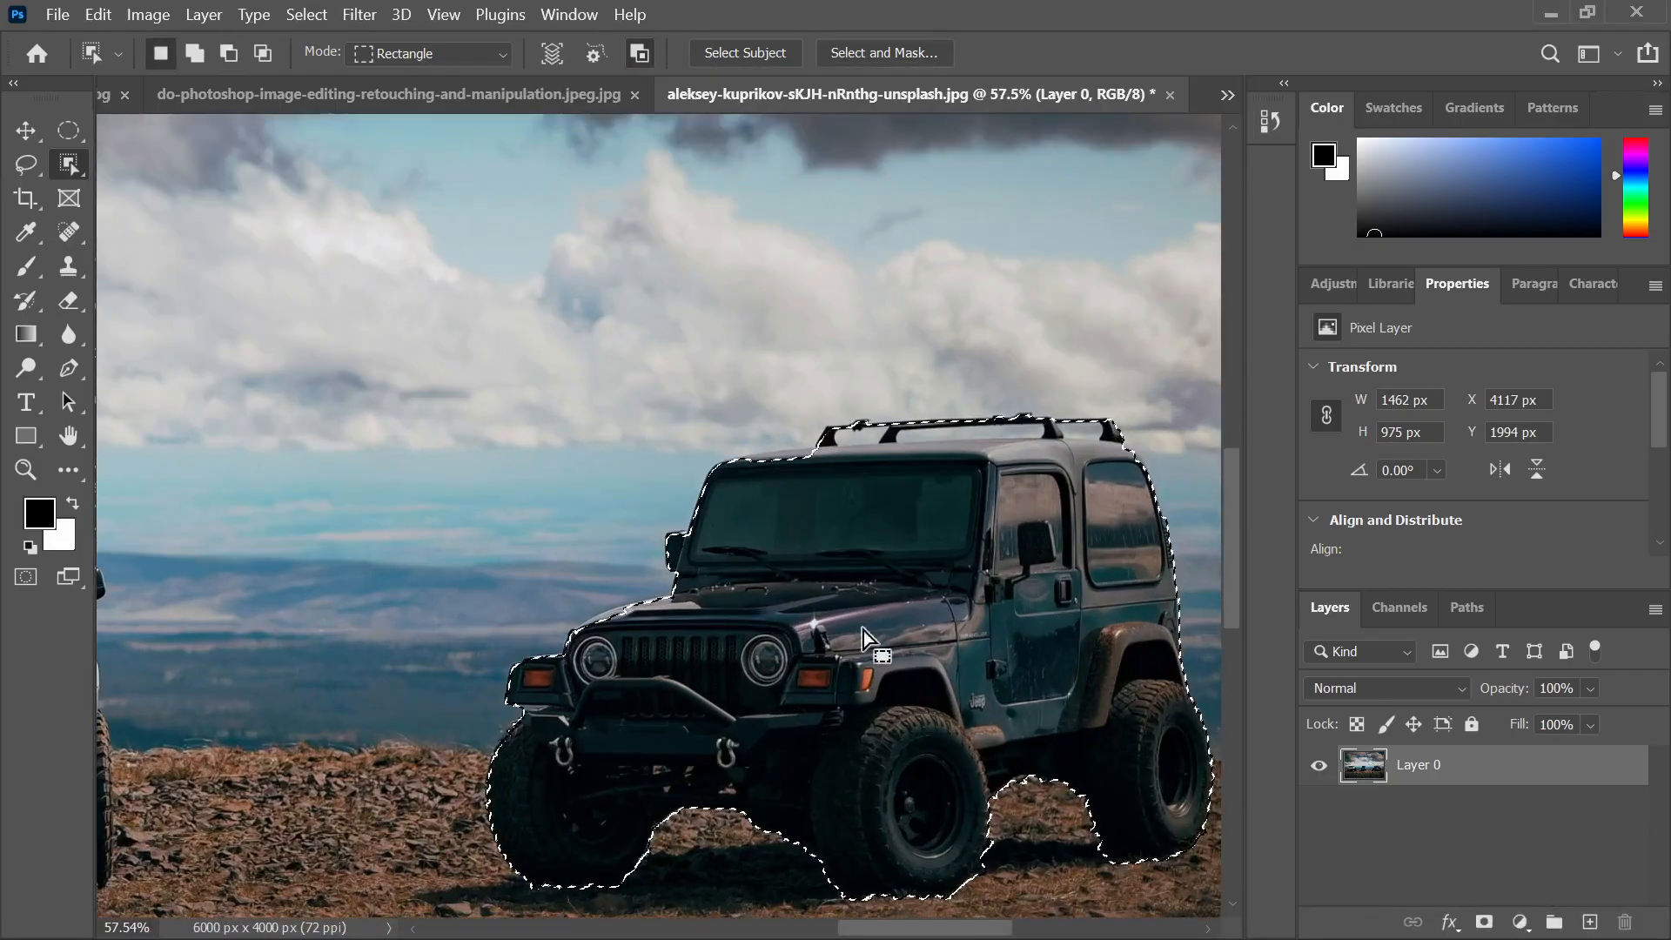
left_click_drag(921, 602, 868, 506)
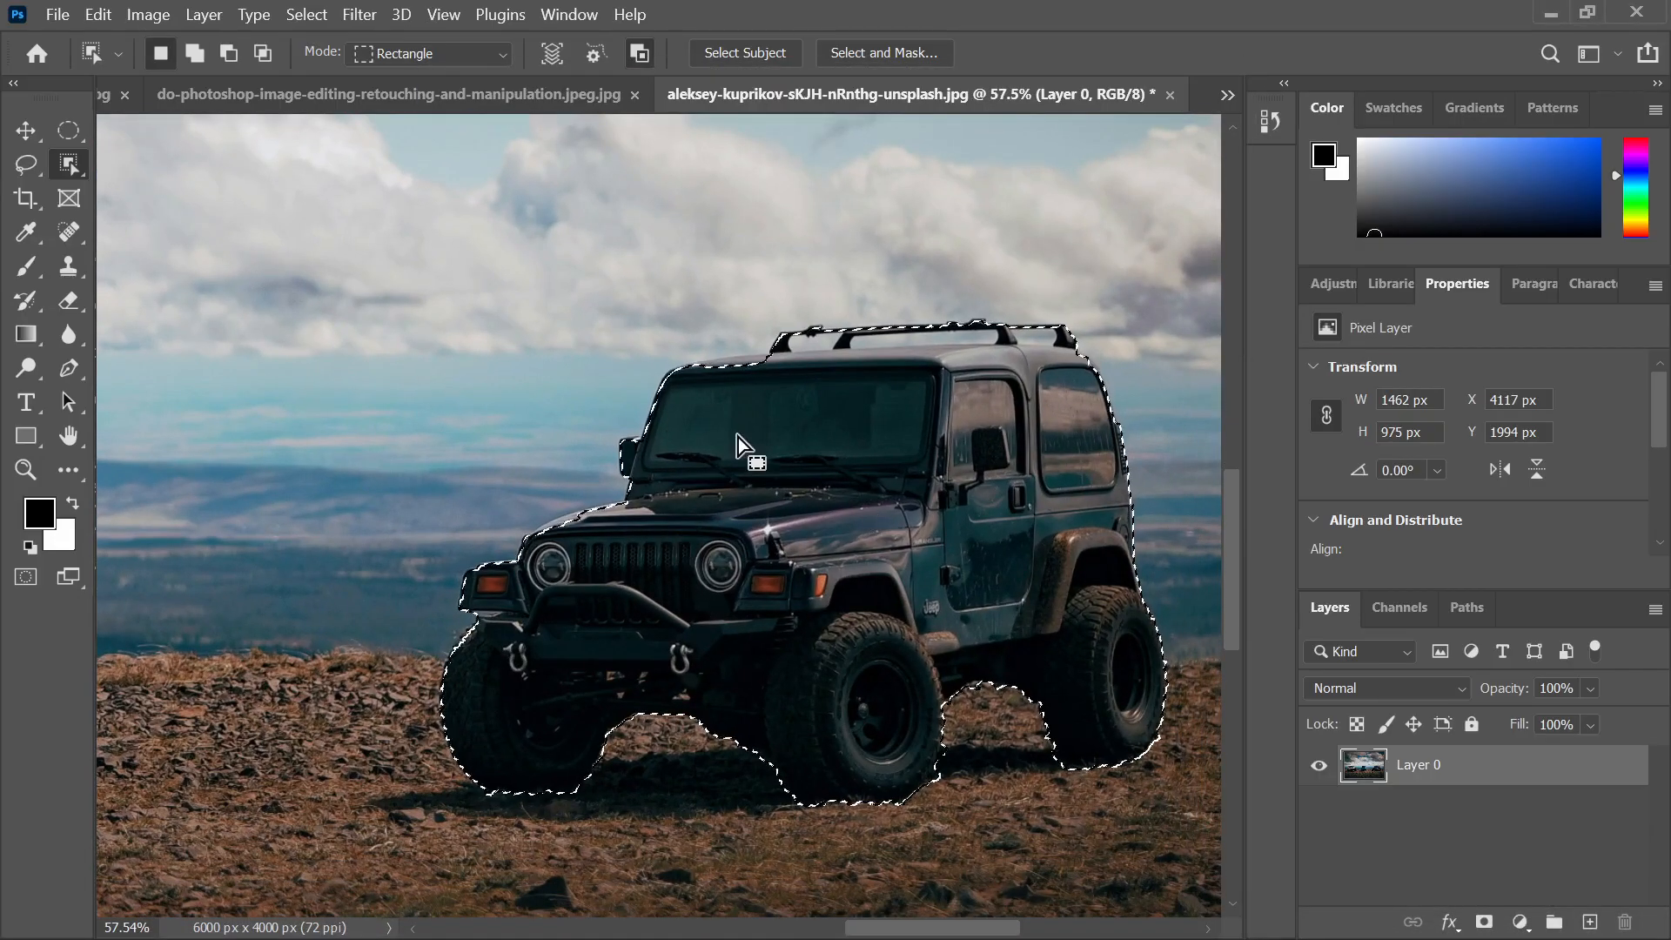
scroll(823, 367, "up", 1)
scroll(823, 368, "up", 9)
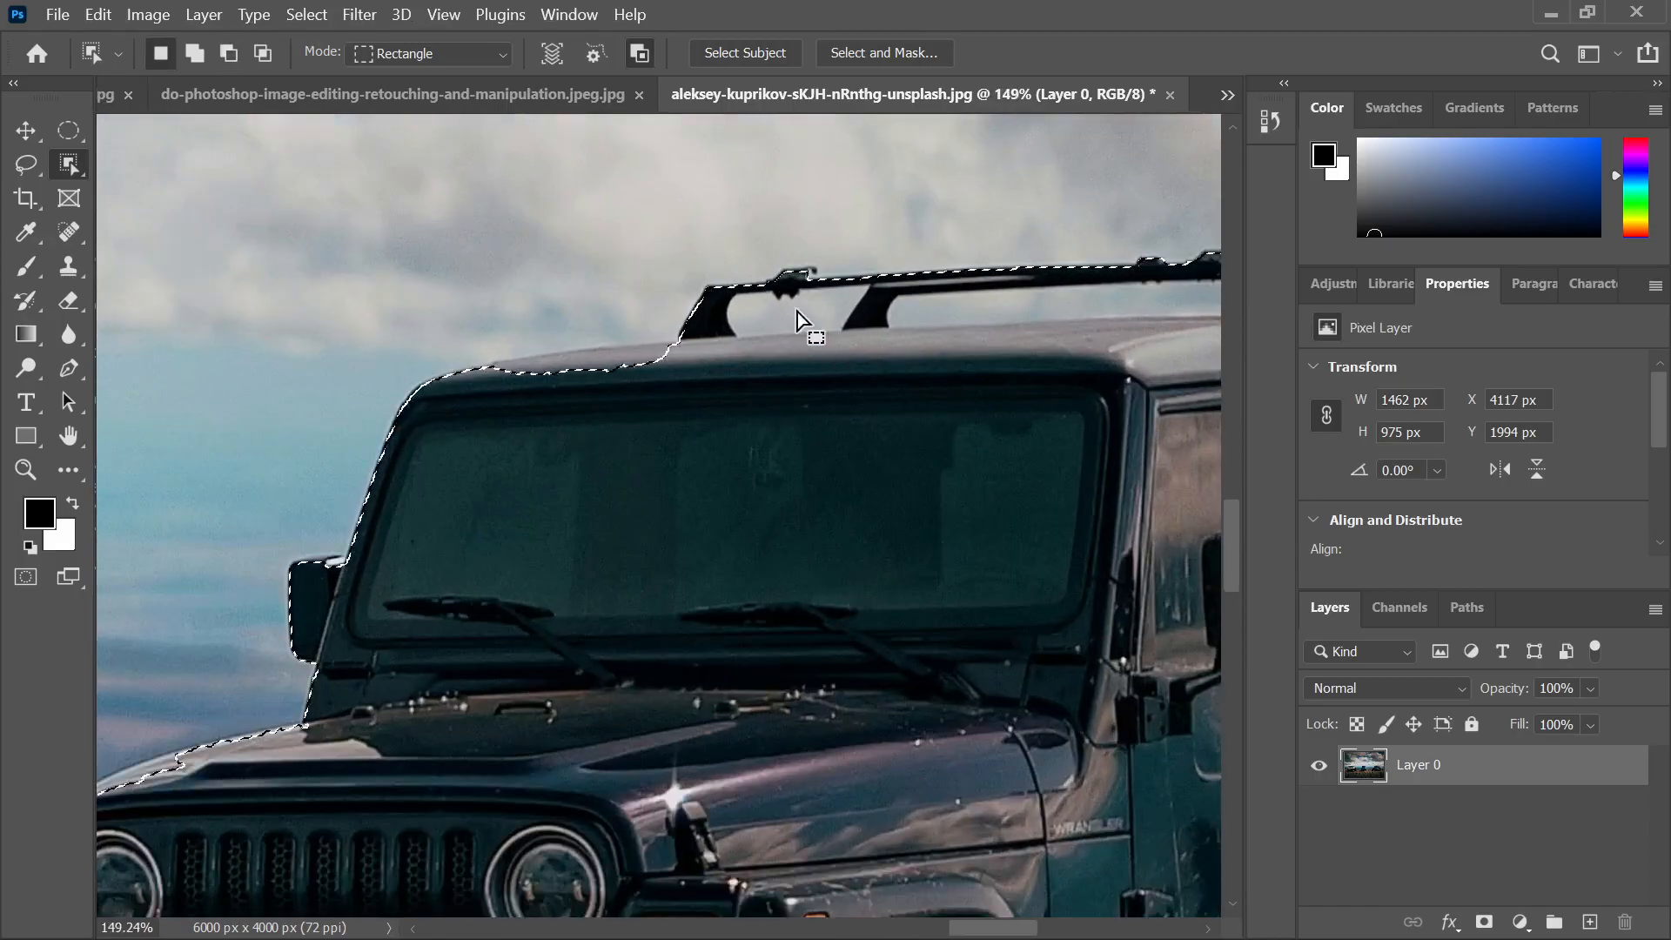
scroll(623, 383, "down", 8)
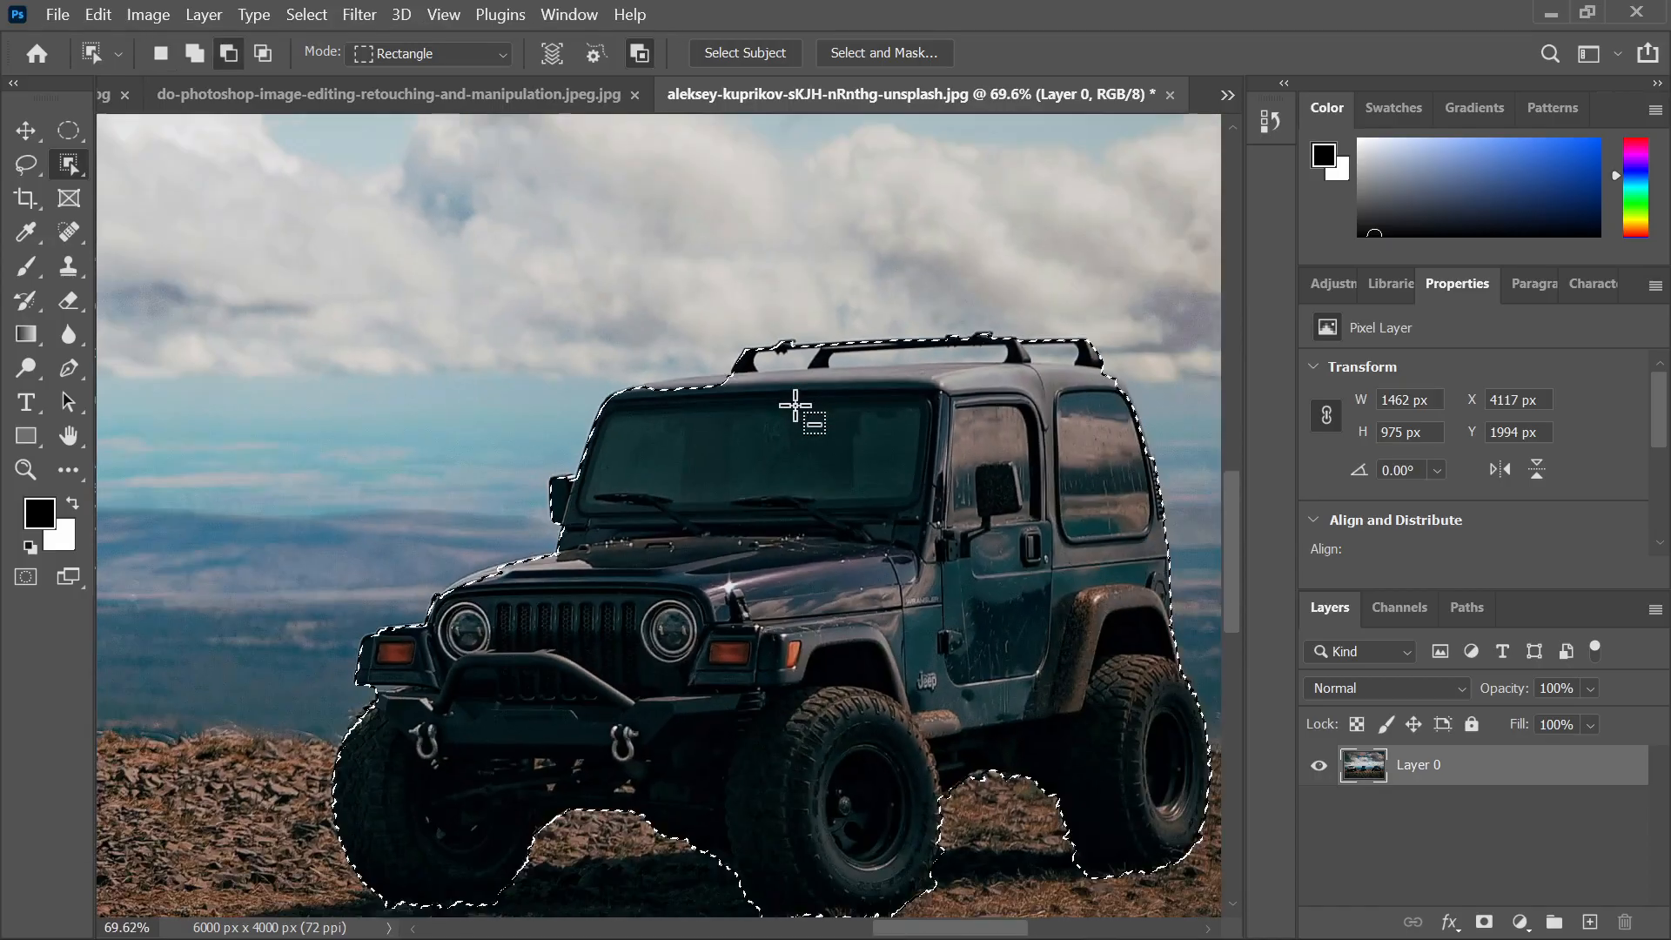
right_click(77, 169)
Add the hood's left edge, the hood–windshield join and the mirror's top to the selection
left_click(149, 186)
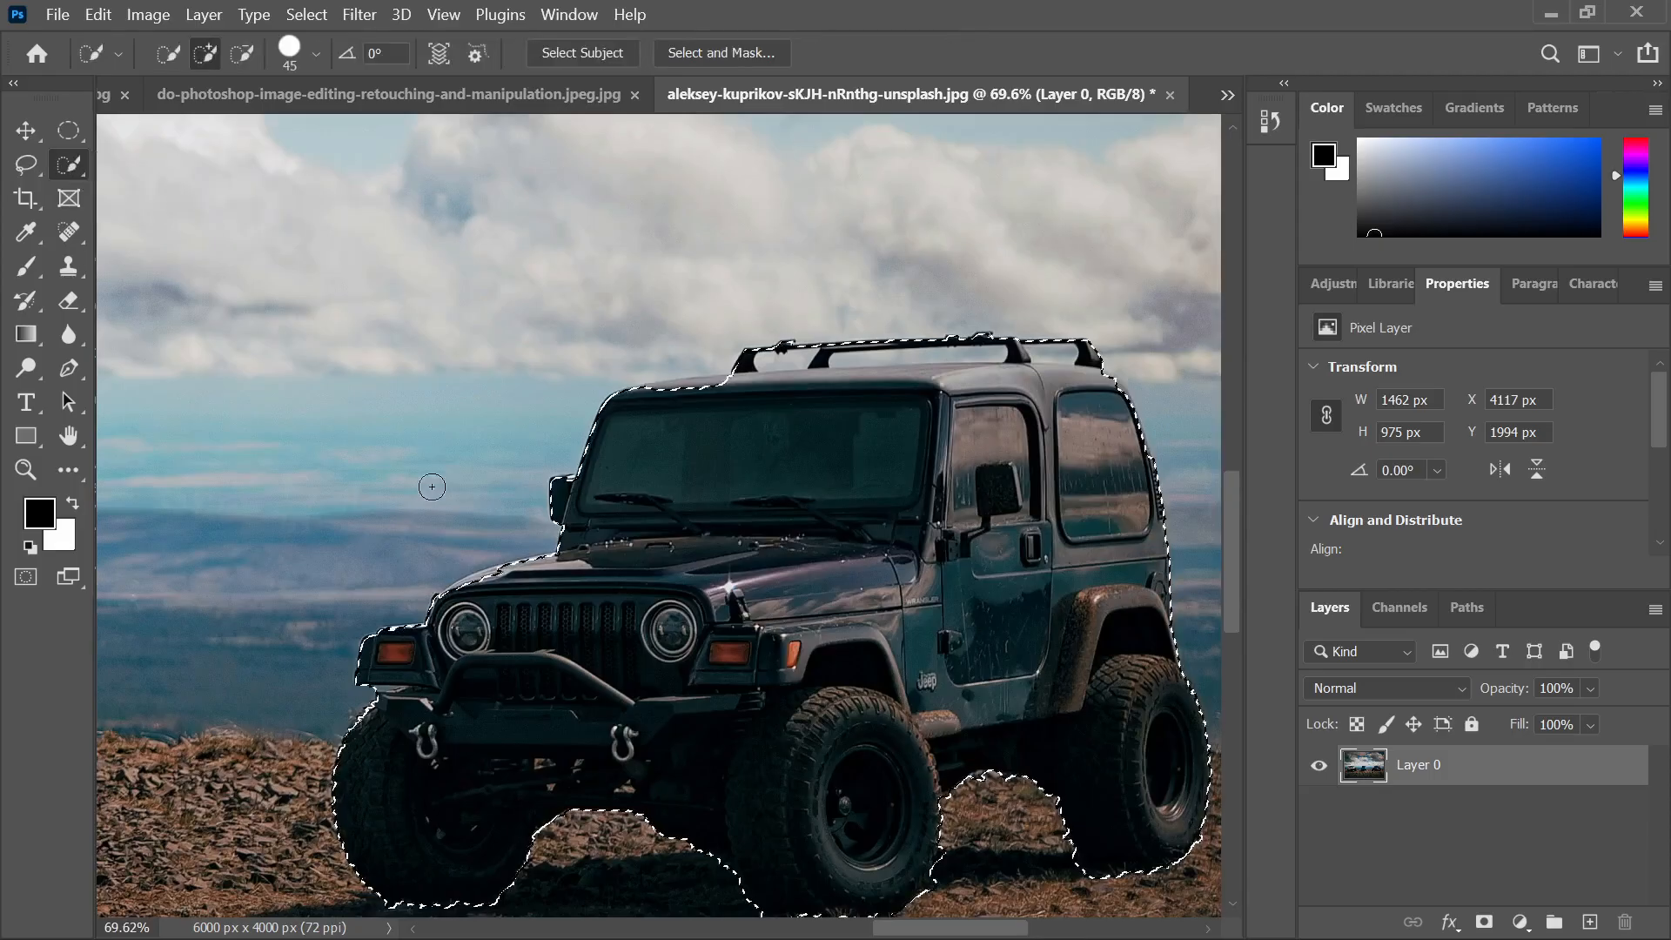
scroll(440, 610, "up", 9)
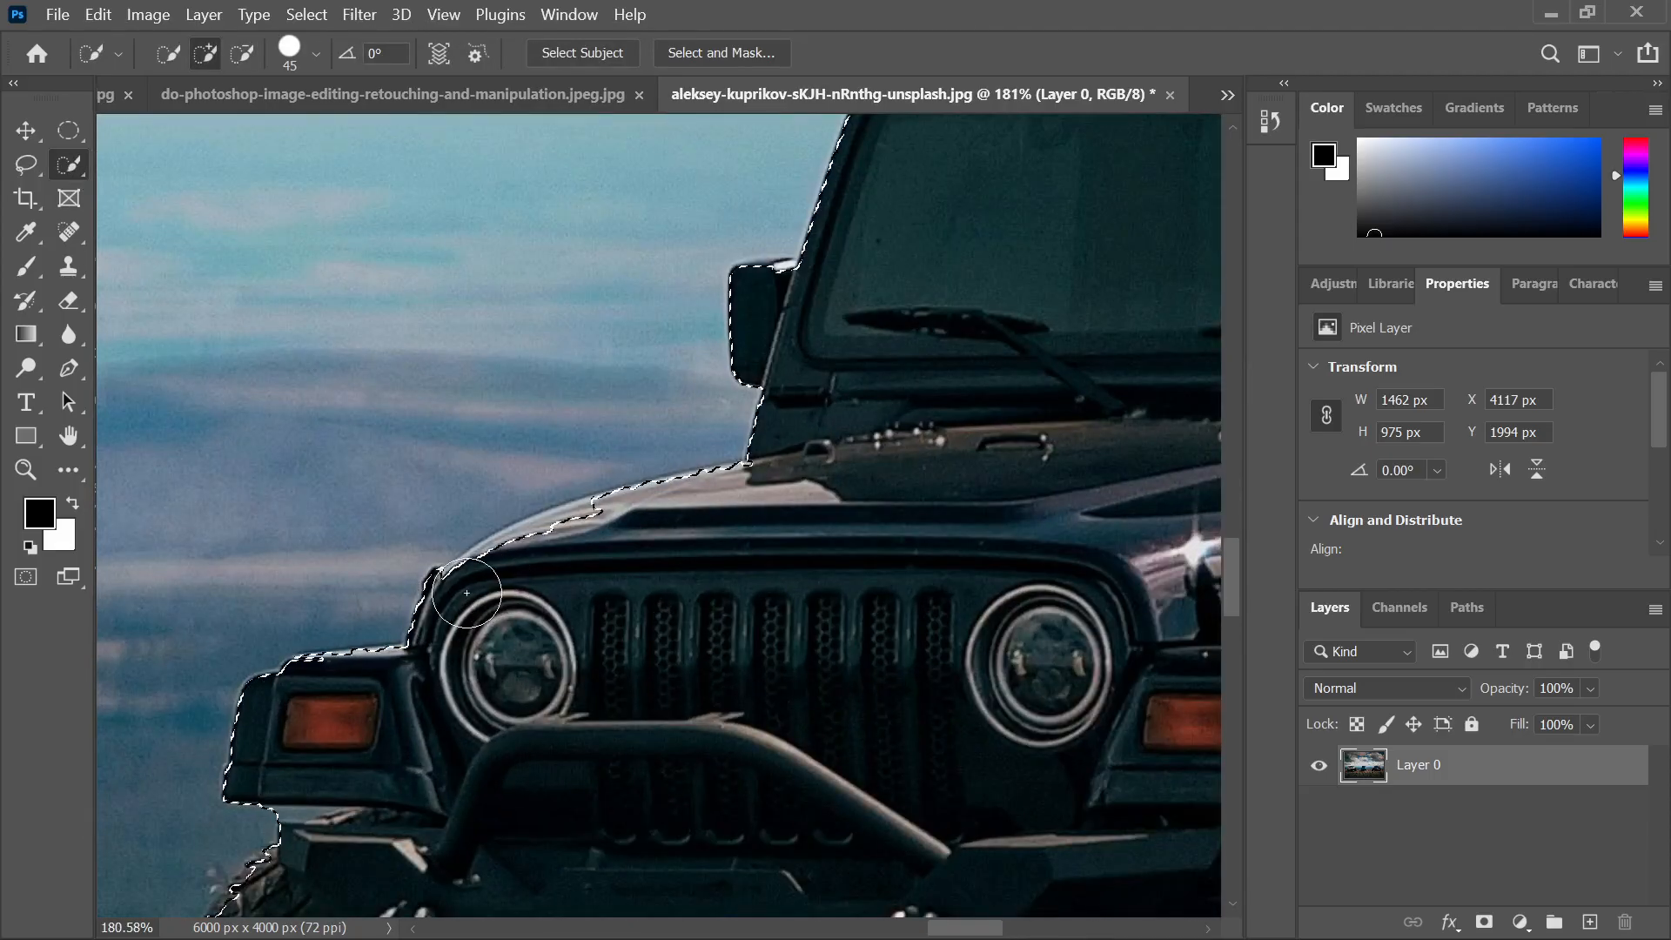
left_click_drag(480, 592, 645, 530)
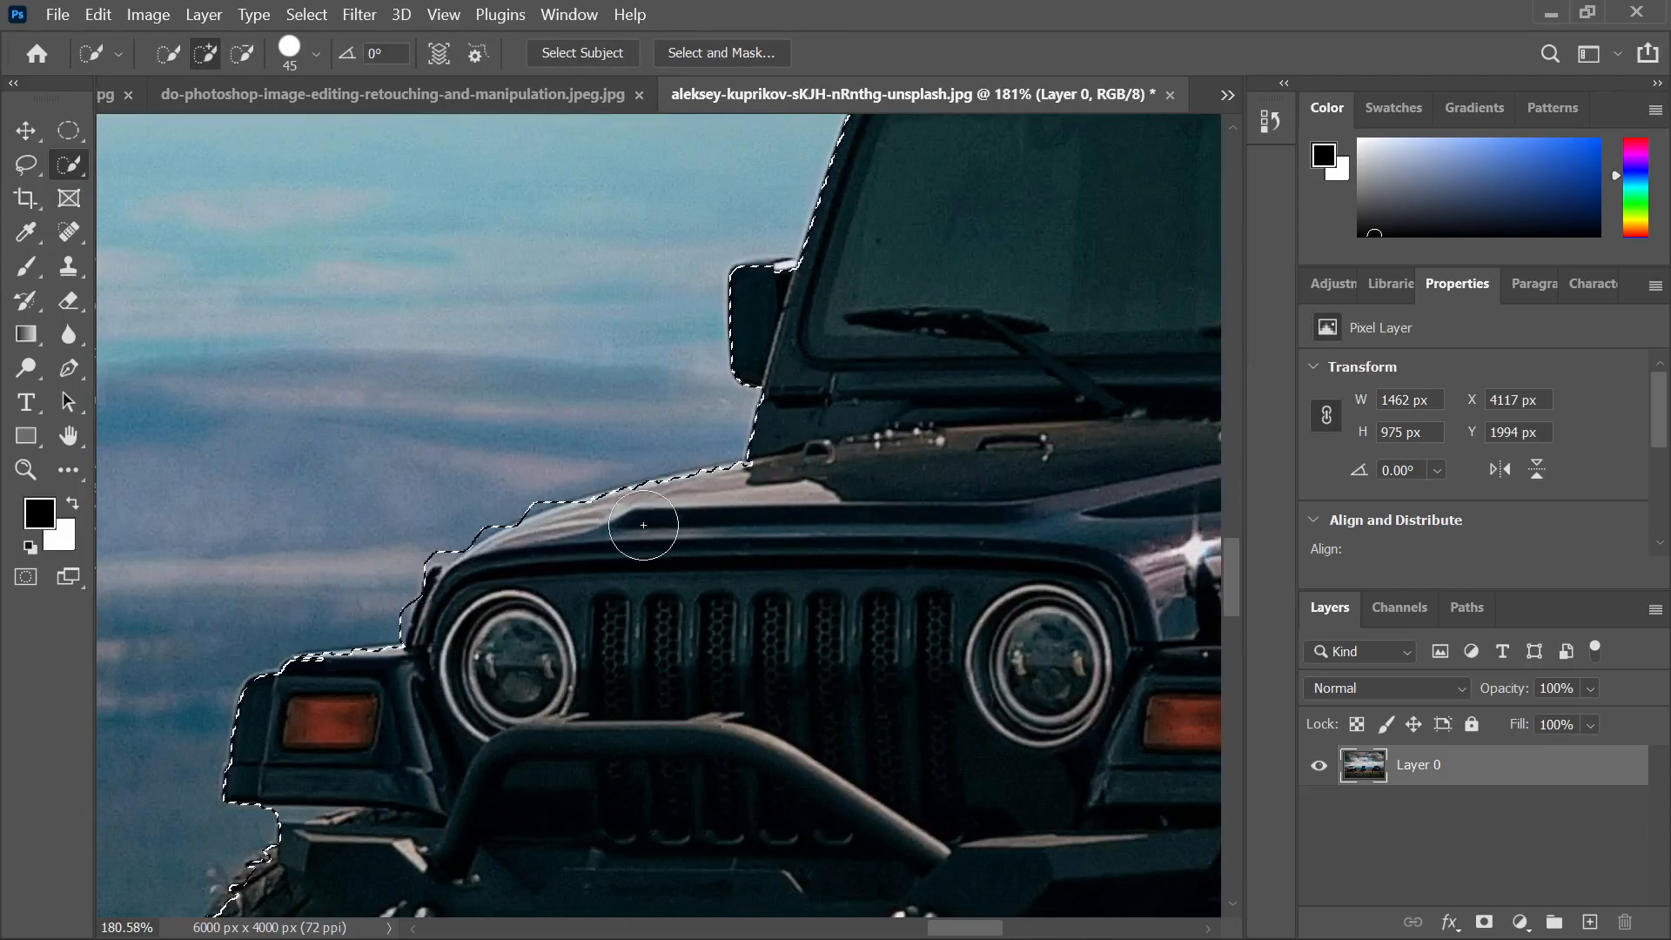
left_click_drag(772, 496, 757, 522)
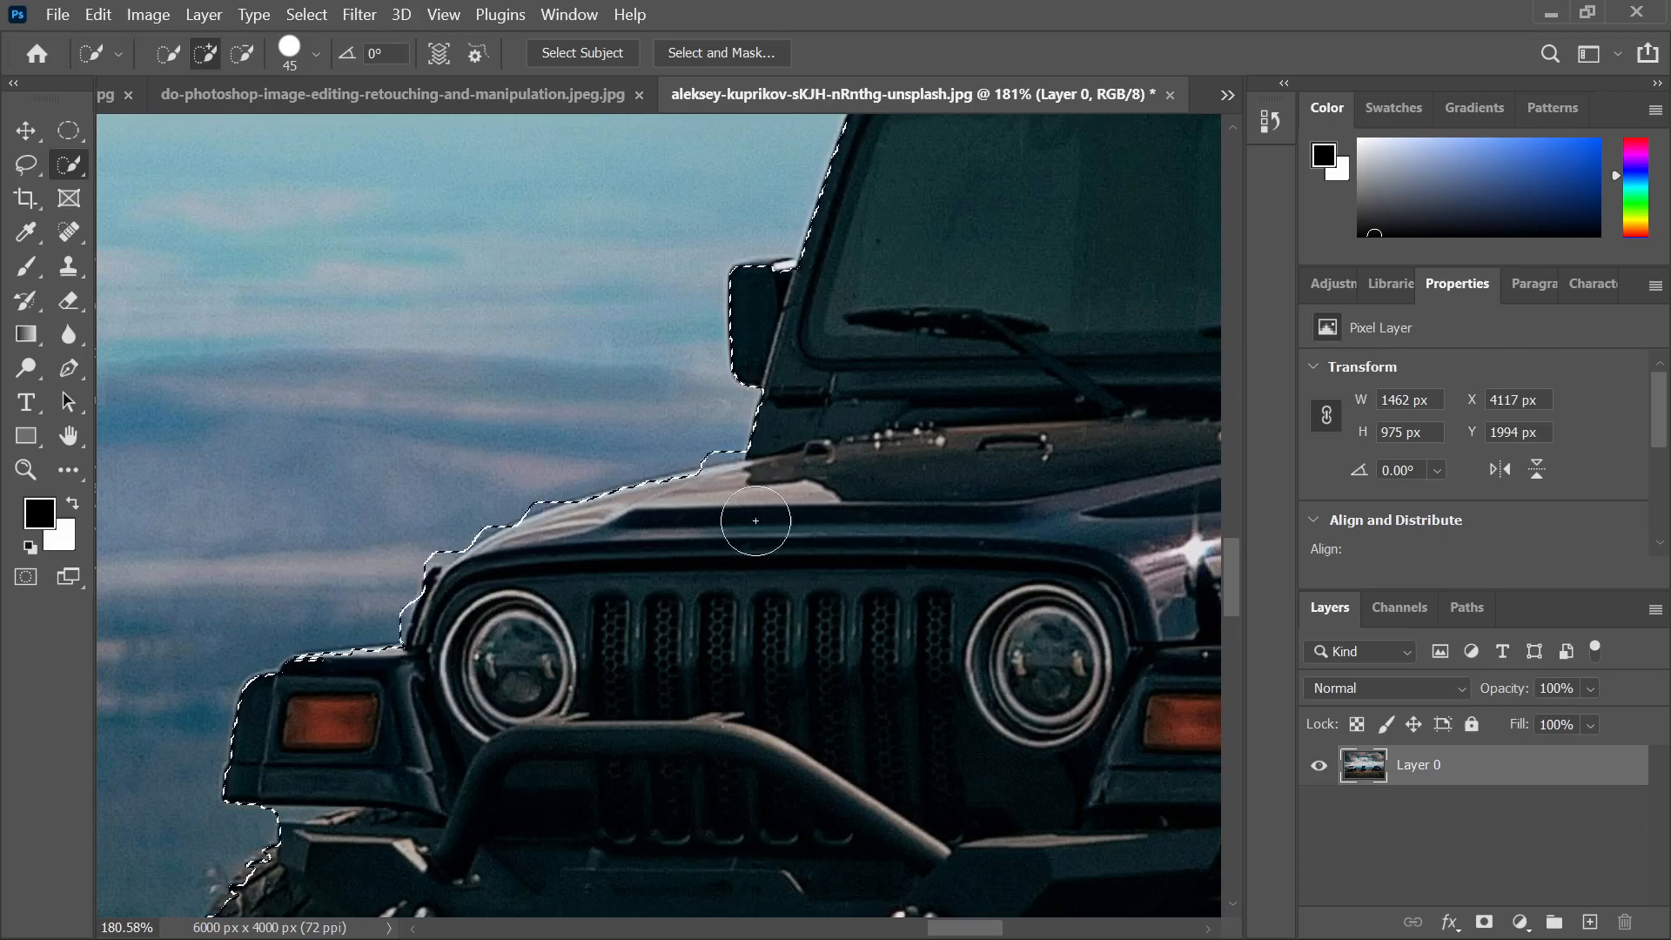
scroll(809, 313, "up", 4)
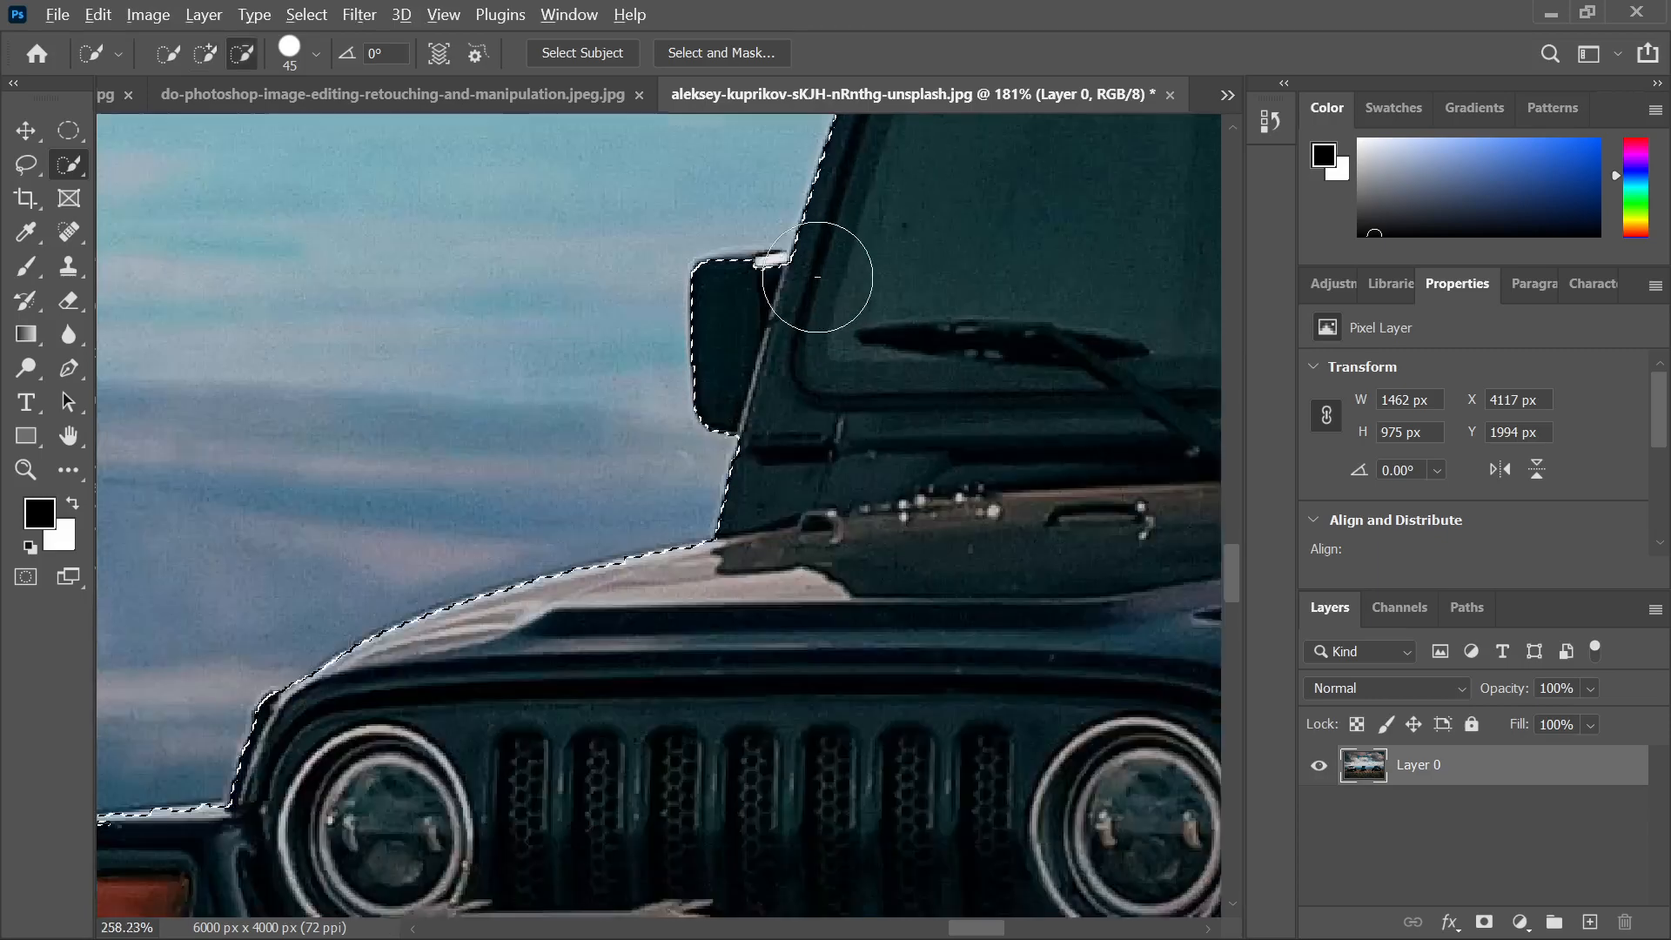
key("bracketleft")
key("bracketleft")
key("bracketleft")
key("bracketleft")
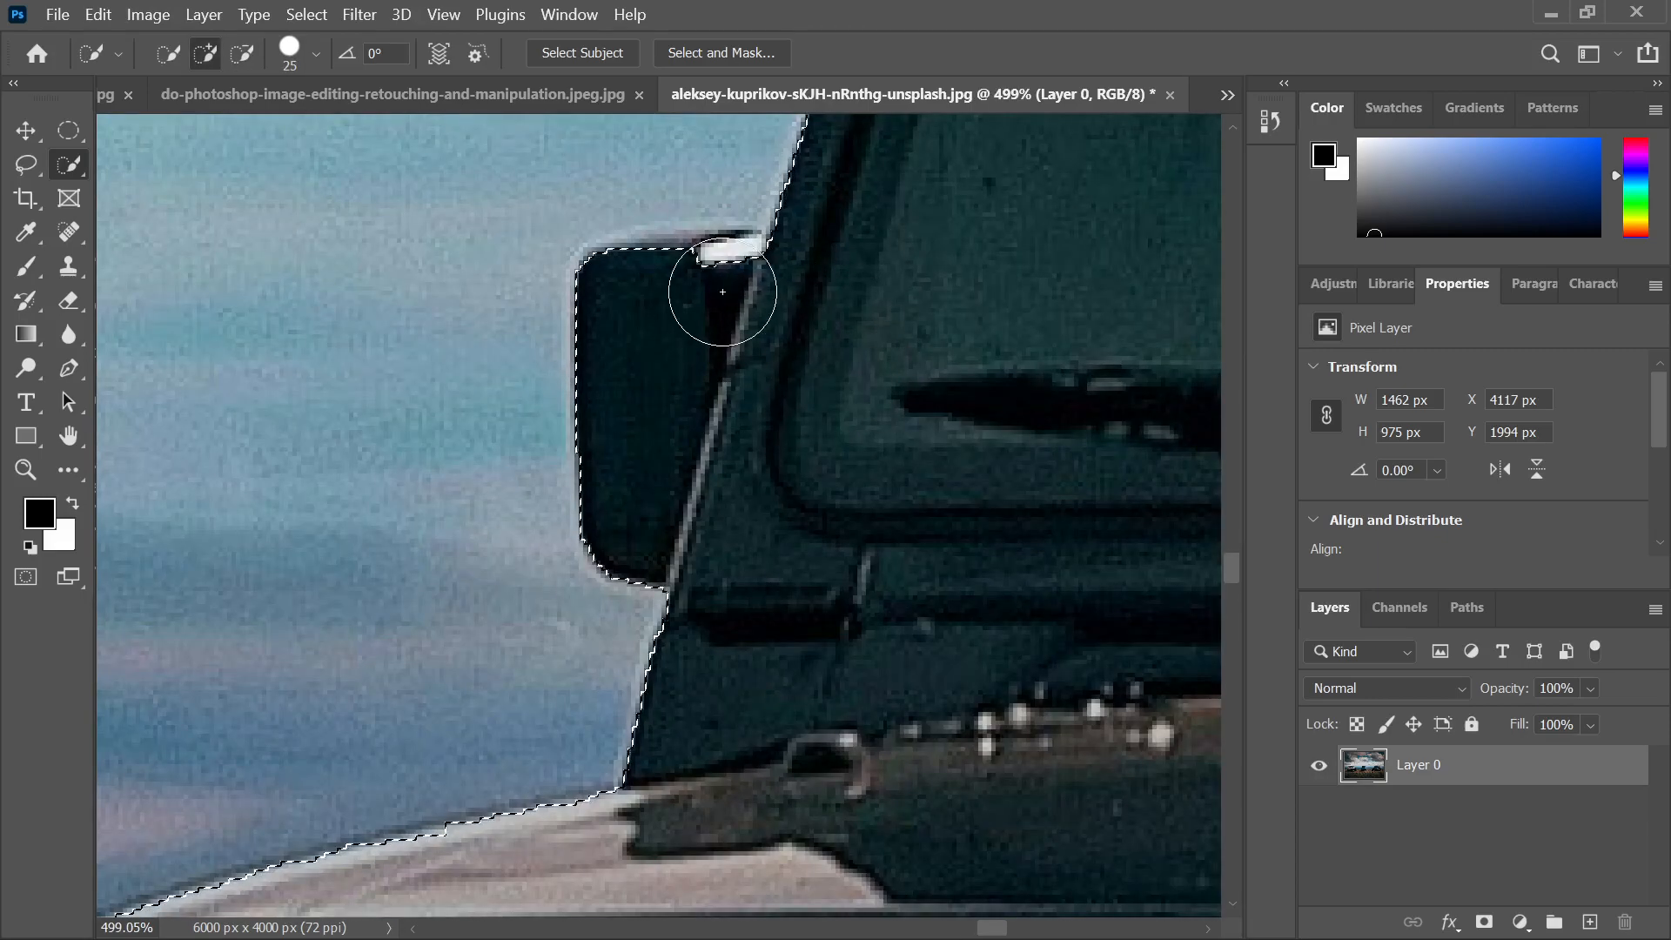
left_click_drag(722, 294, 697, 284)
Trim ground from the selection's bottom edge and add a small patch back
scroll(735, 314, "down", 6)
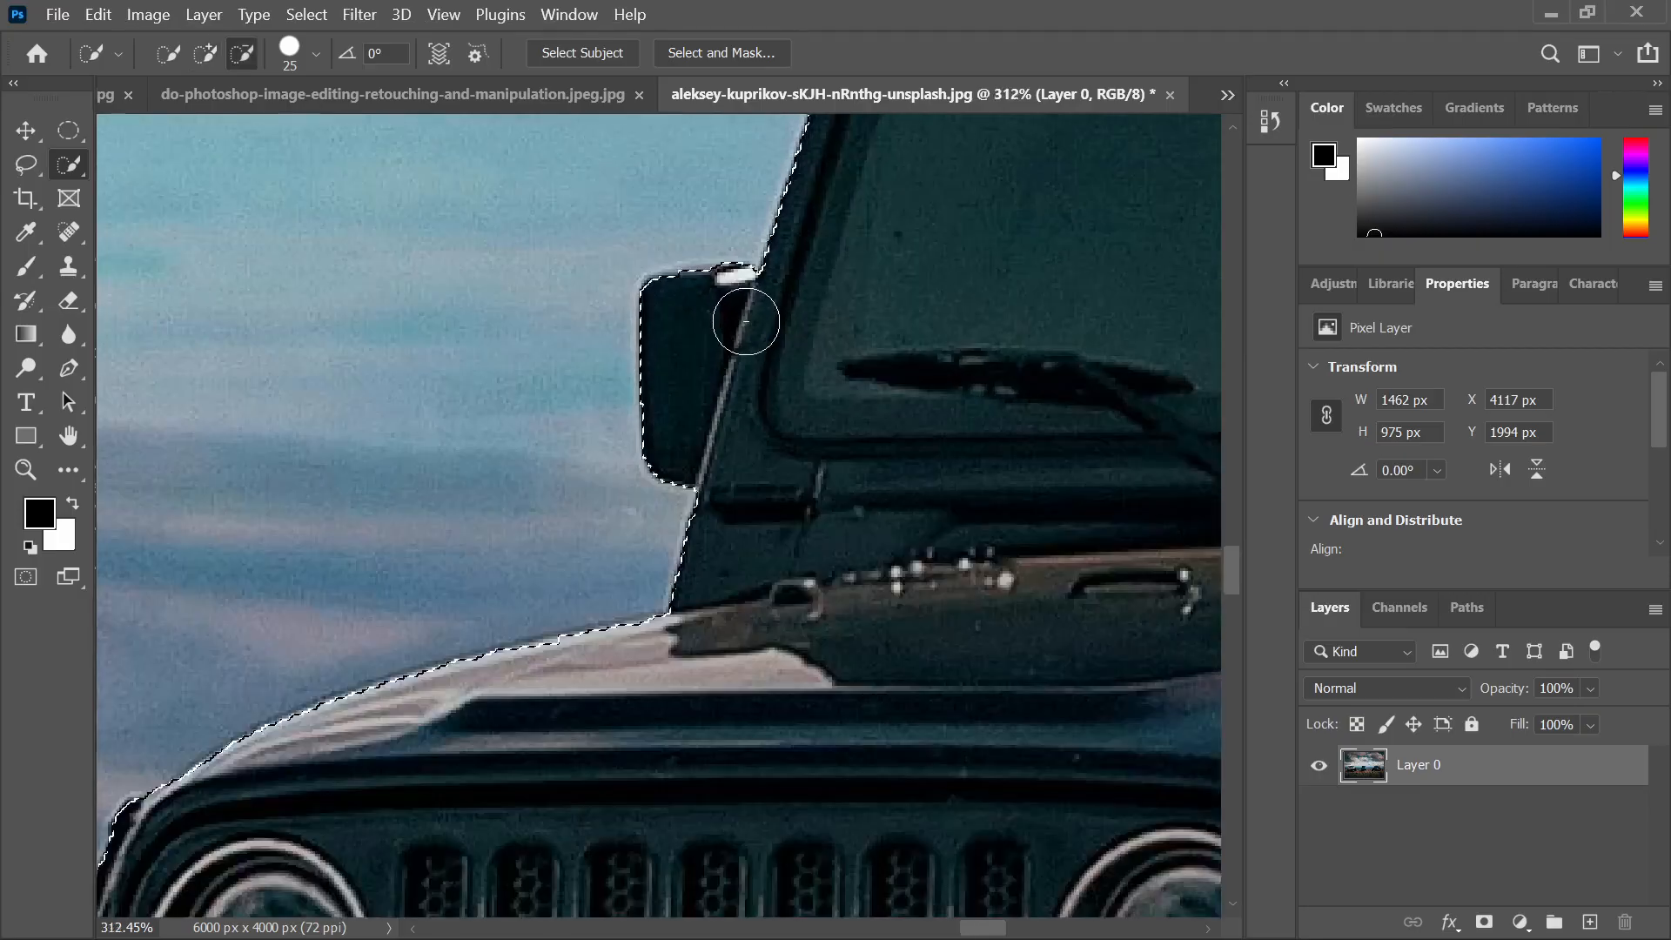
scroll(753, 405, "down", 3)
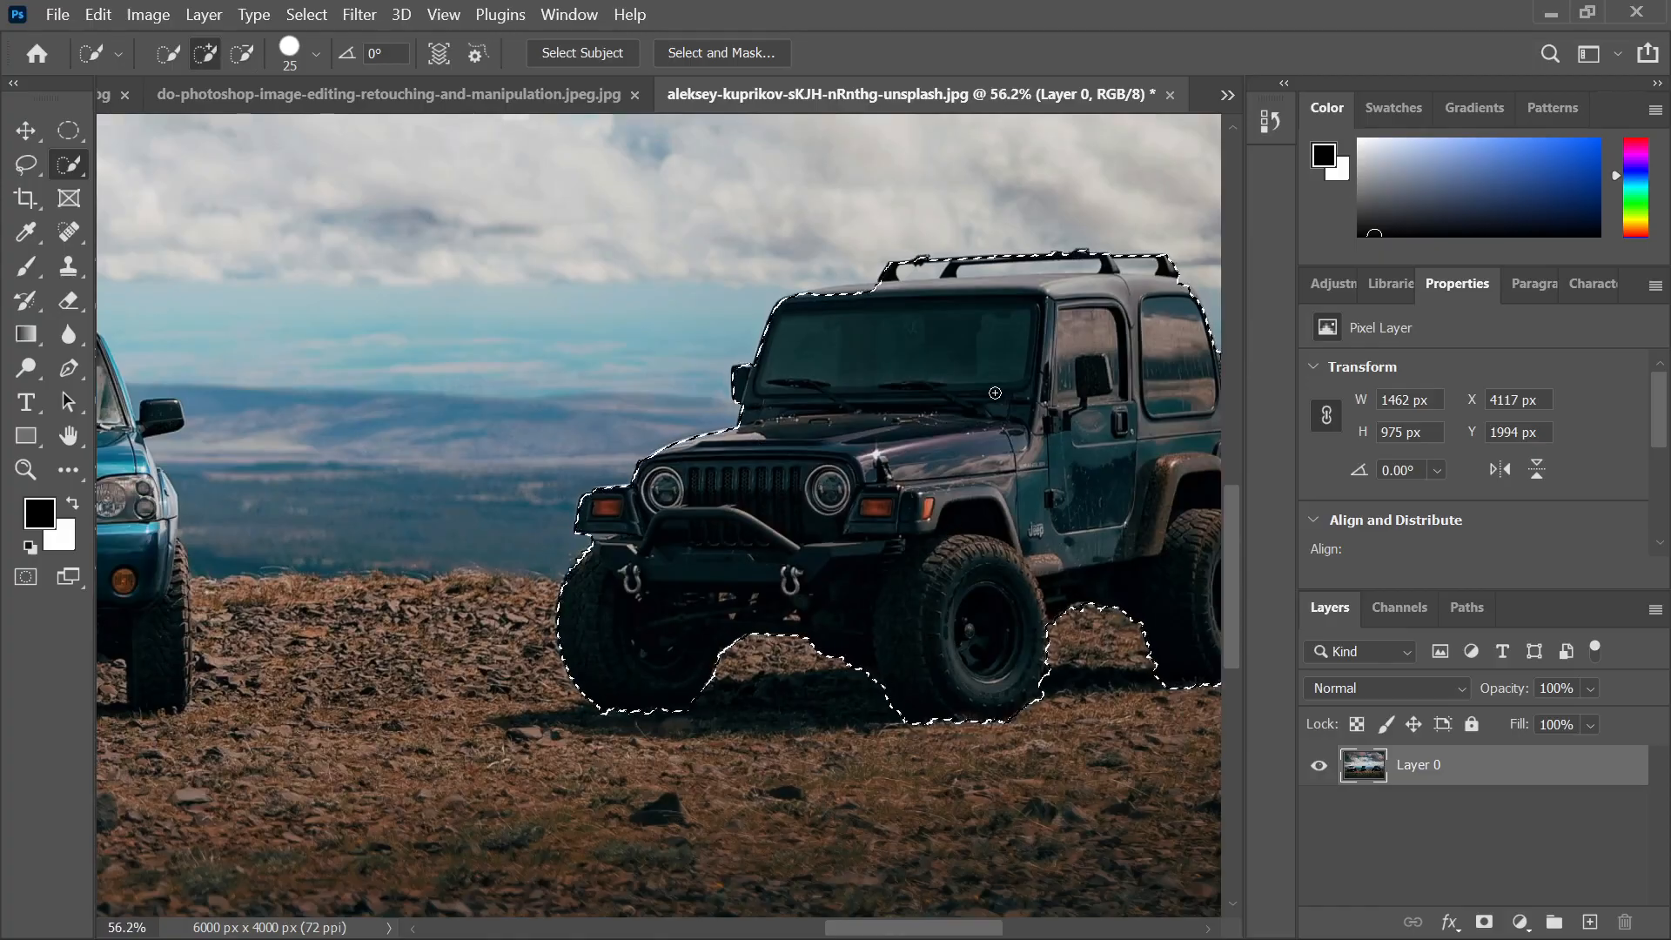
scroll(996, 405, "right", 2)
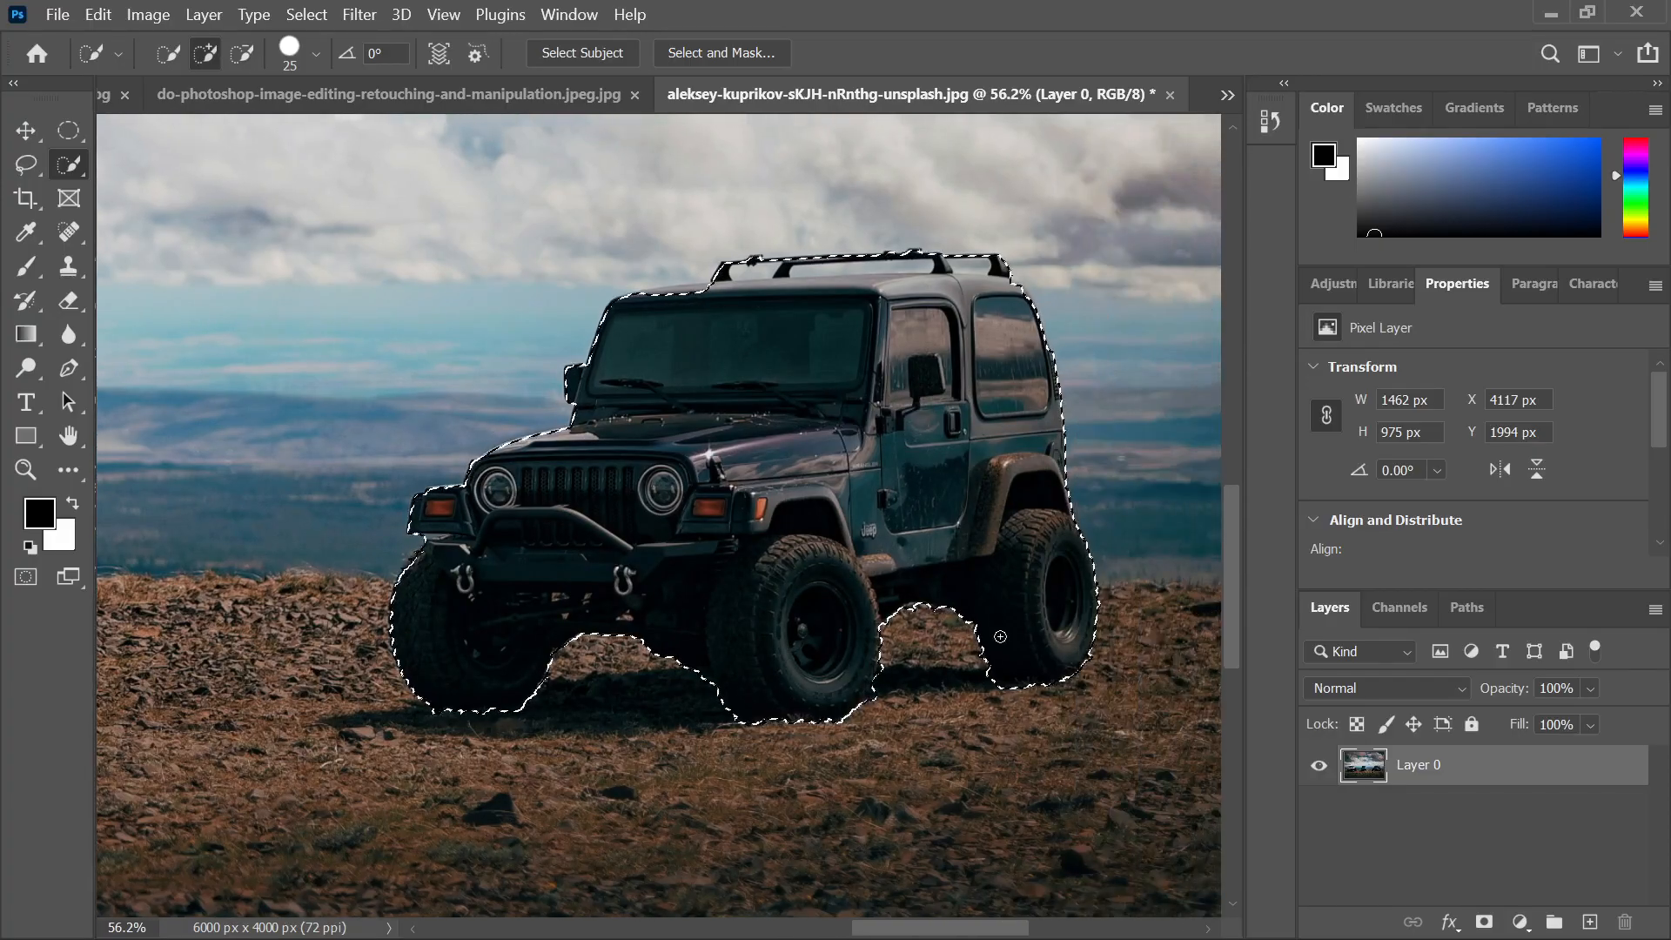
scroll(743, 743, "up", 6)
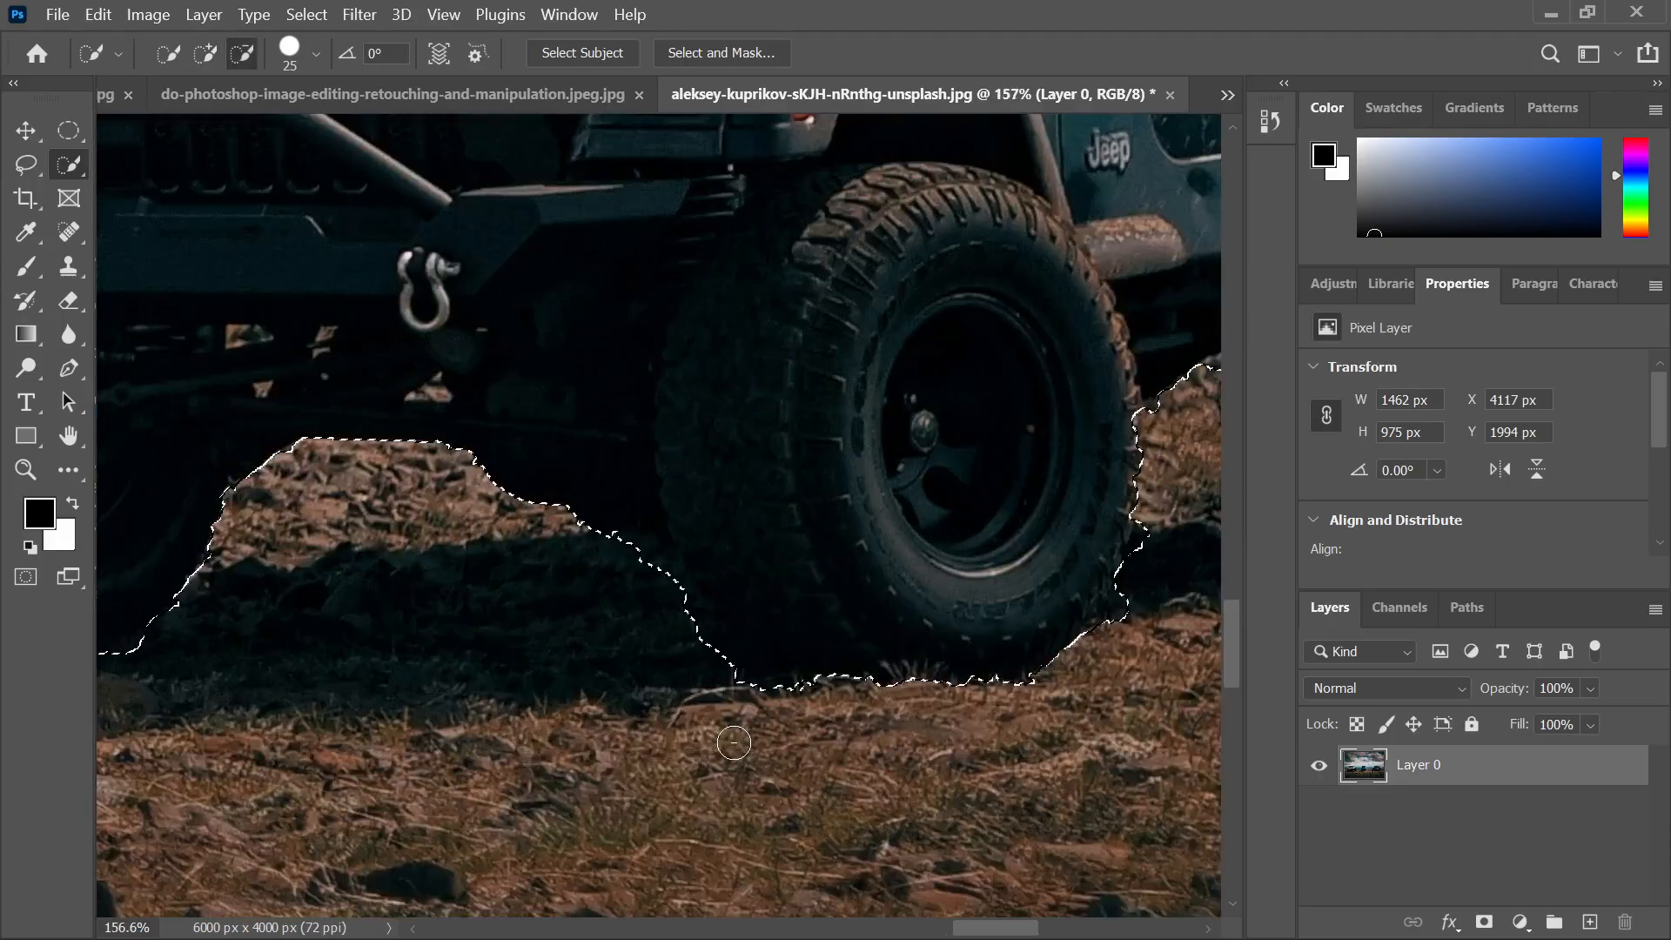
key("alt")
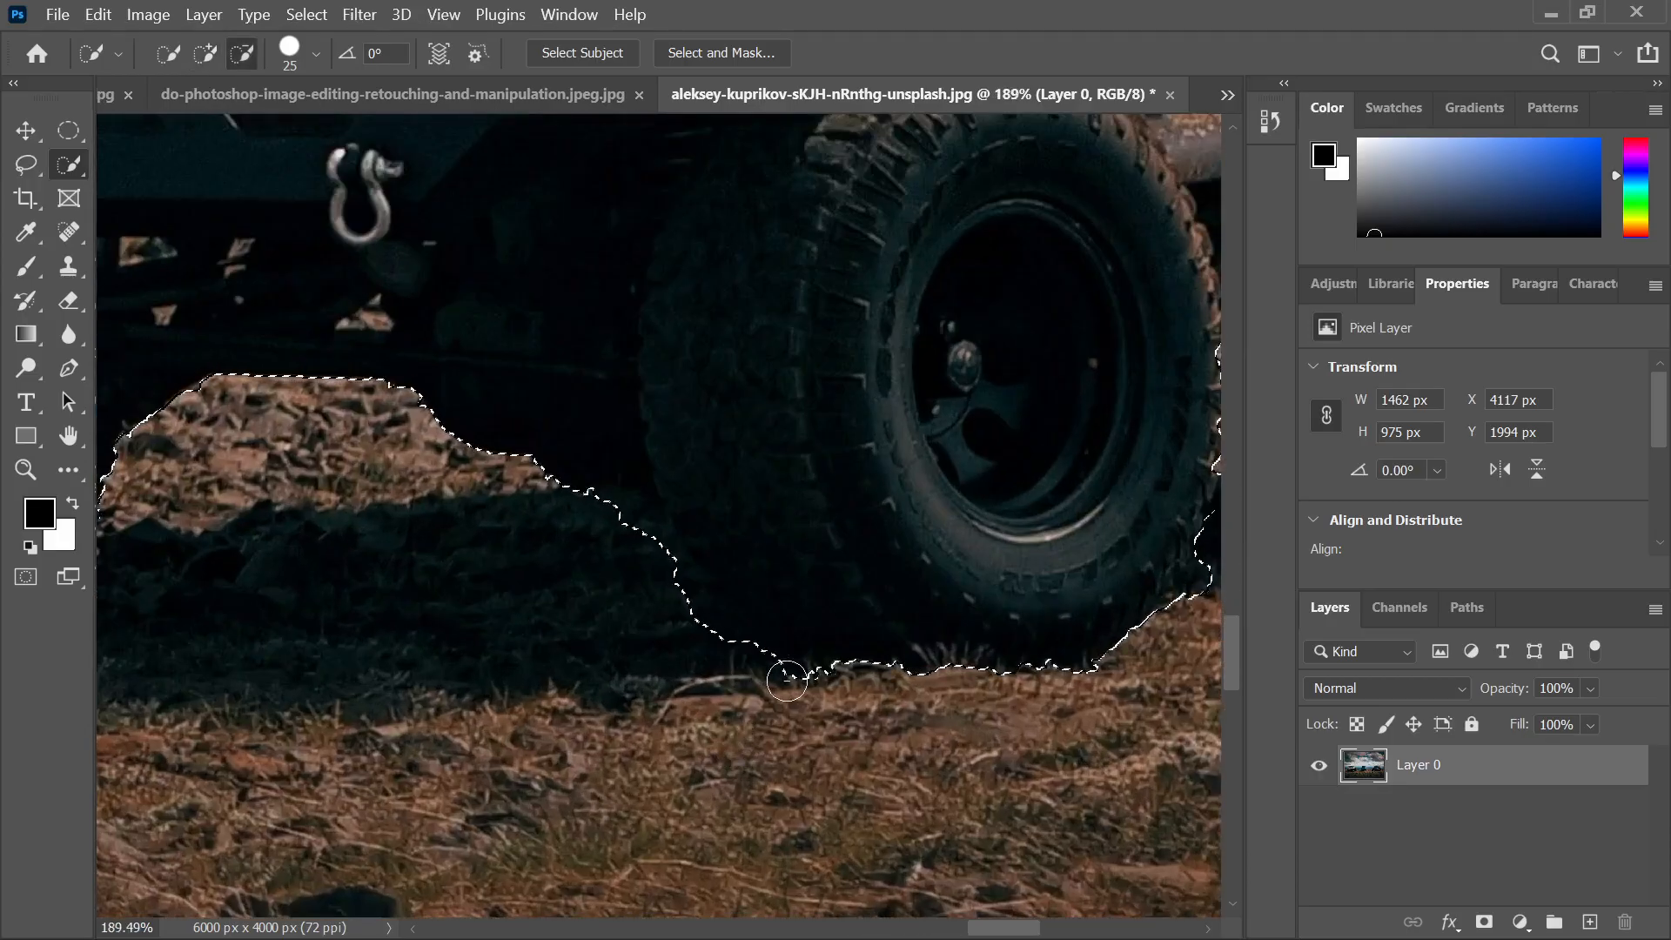
left_click_drag(904, 712, 902, 701)
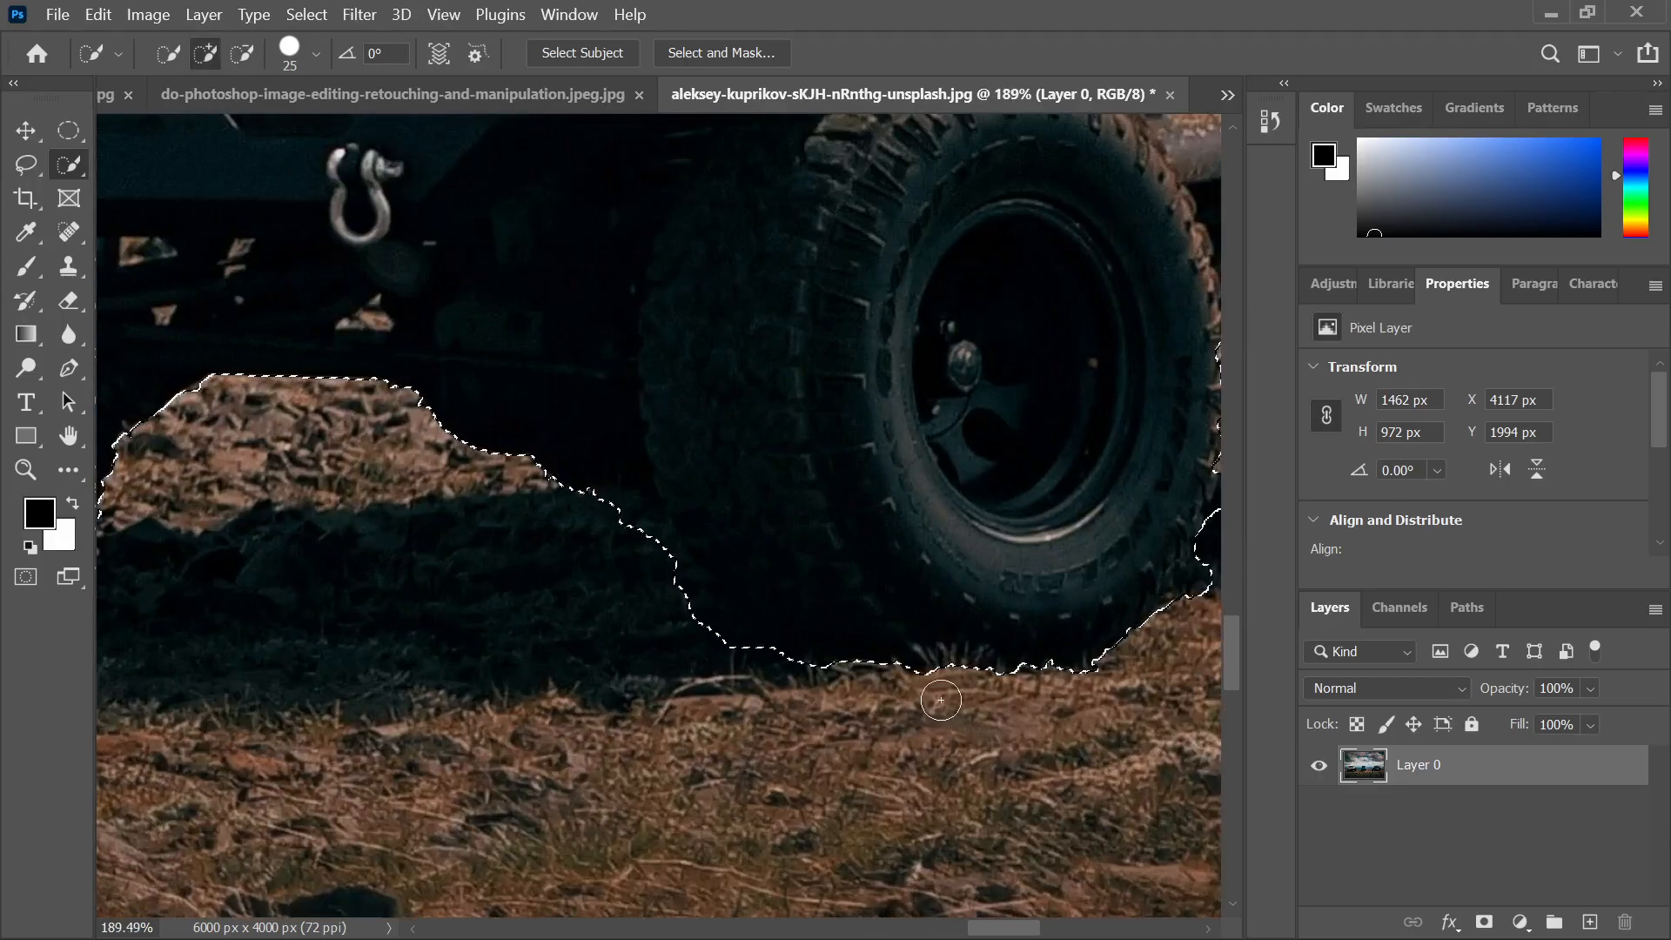
left_click(752, 629)
key("alt")
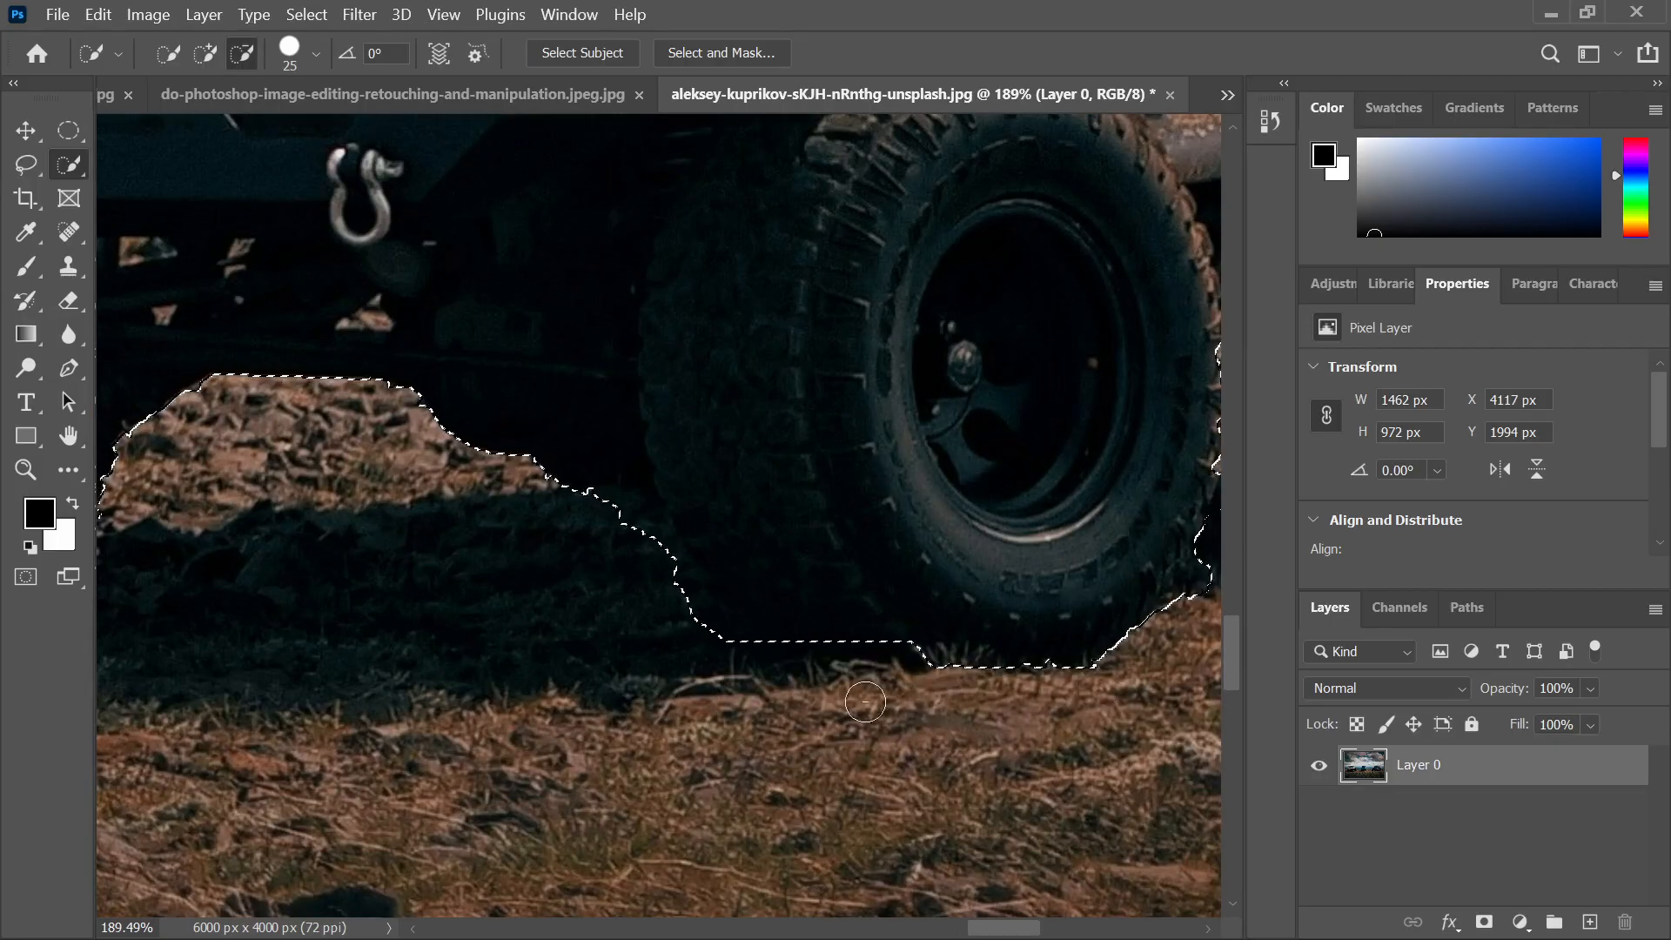
Try trimming ground beside the front and rear wheels, undoing each overshooting cut
scroll(1099, 699, "down", 3)
left_click(1068, 618, "alt")
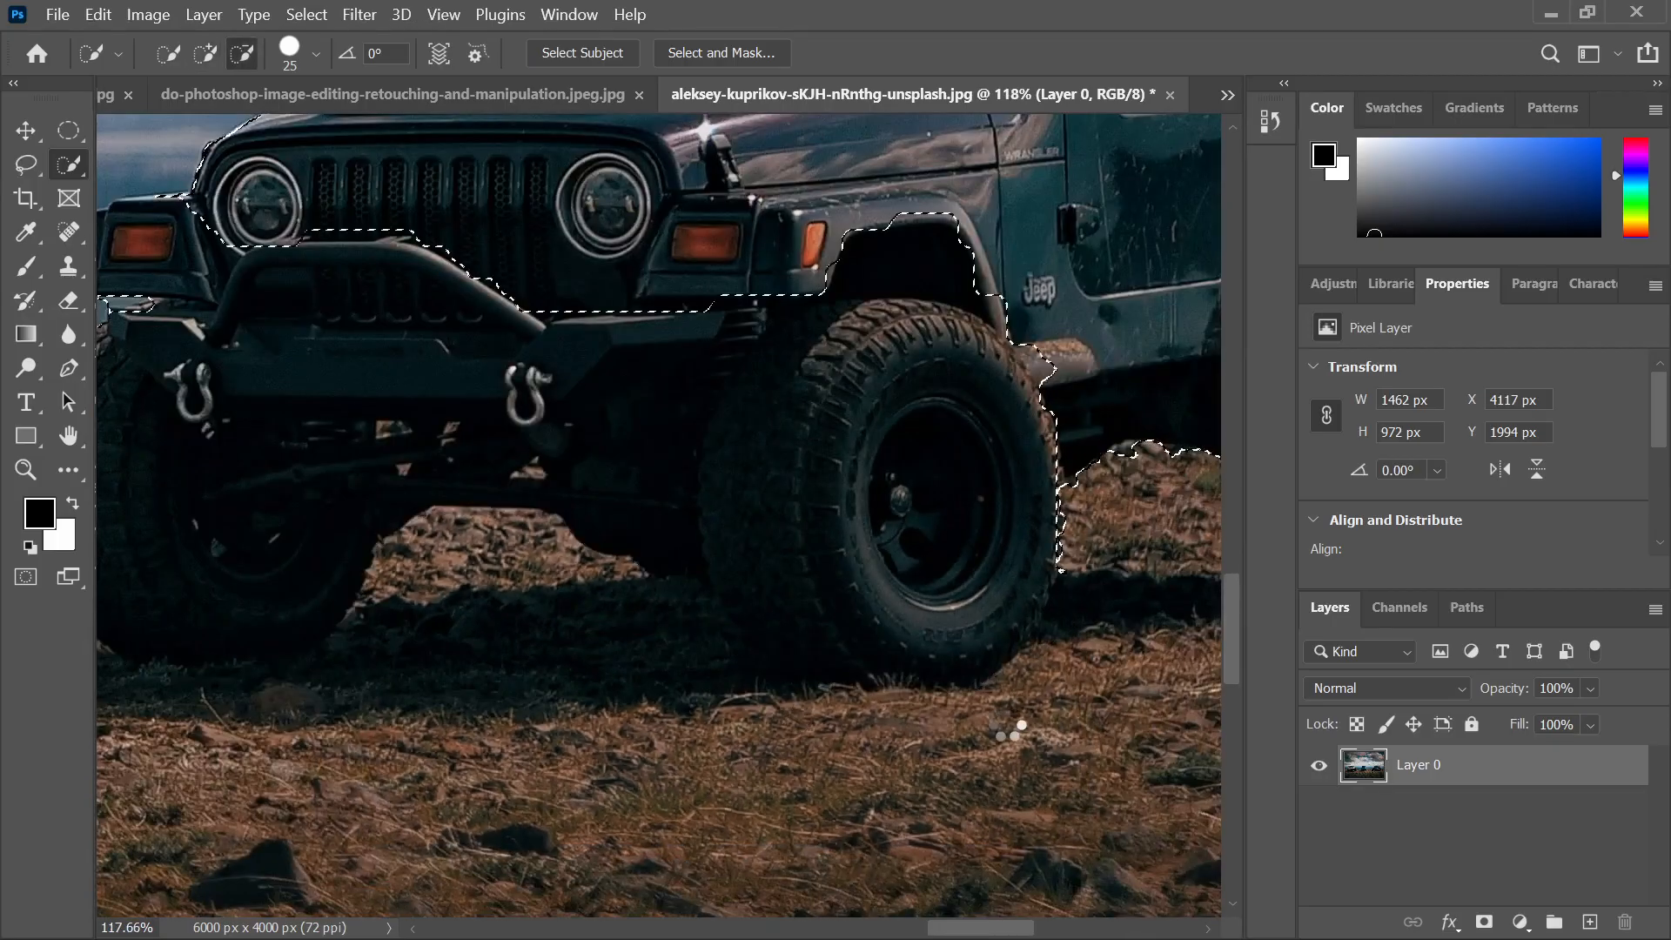
key("ctrl+z")
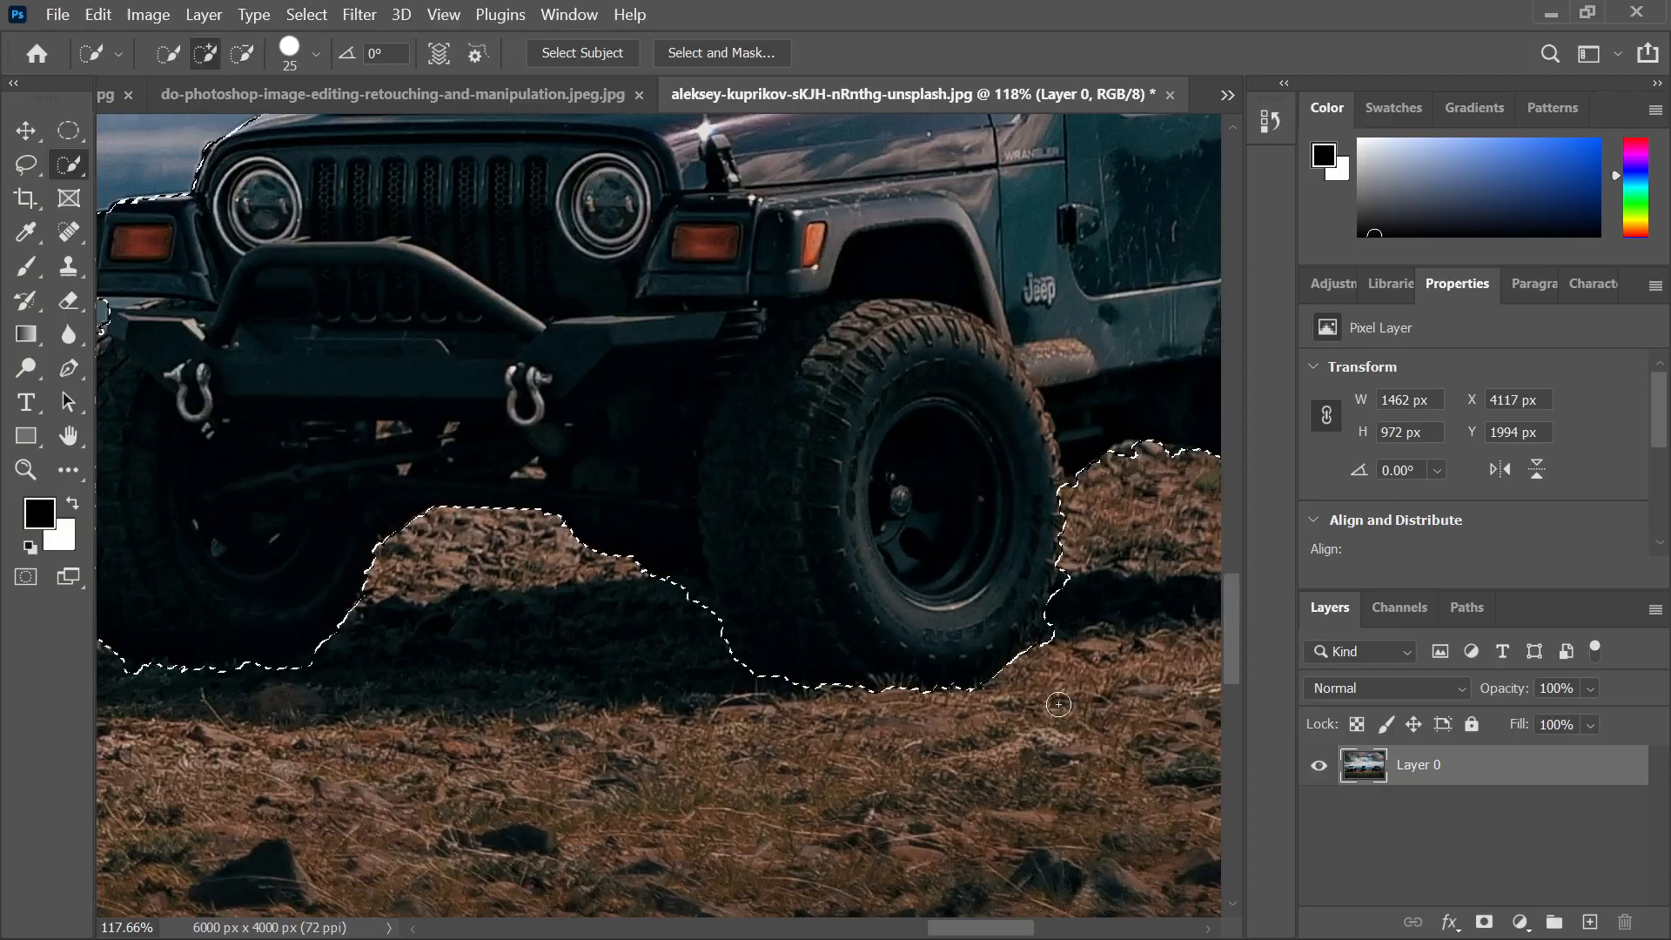
left_click(1052, 654, "alt")
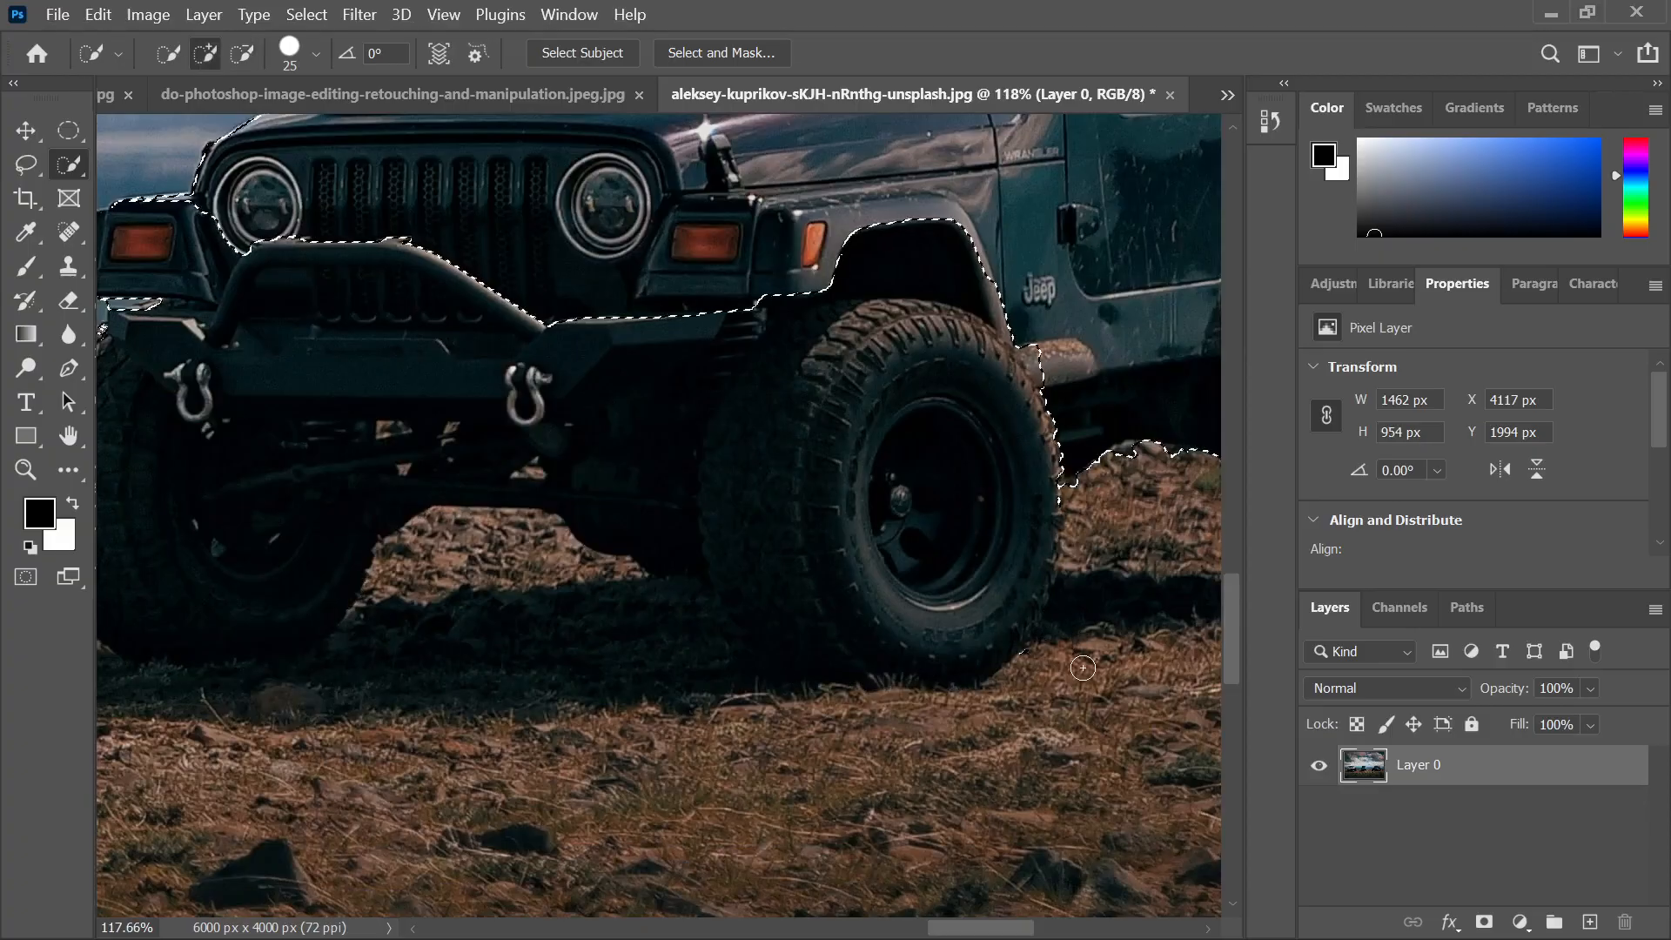
key("ctrl+z")
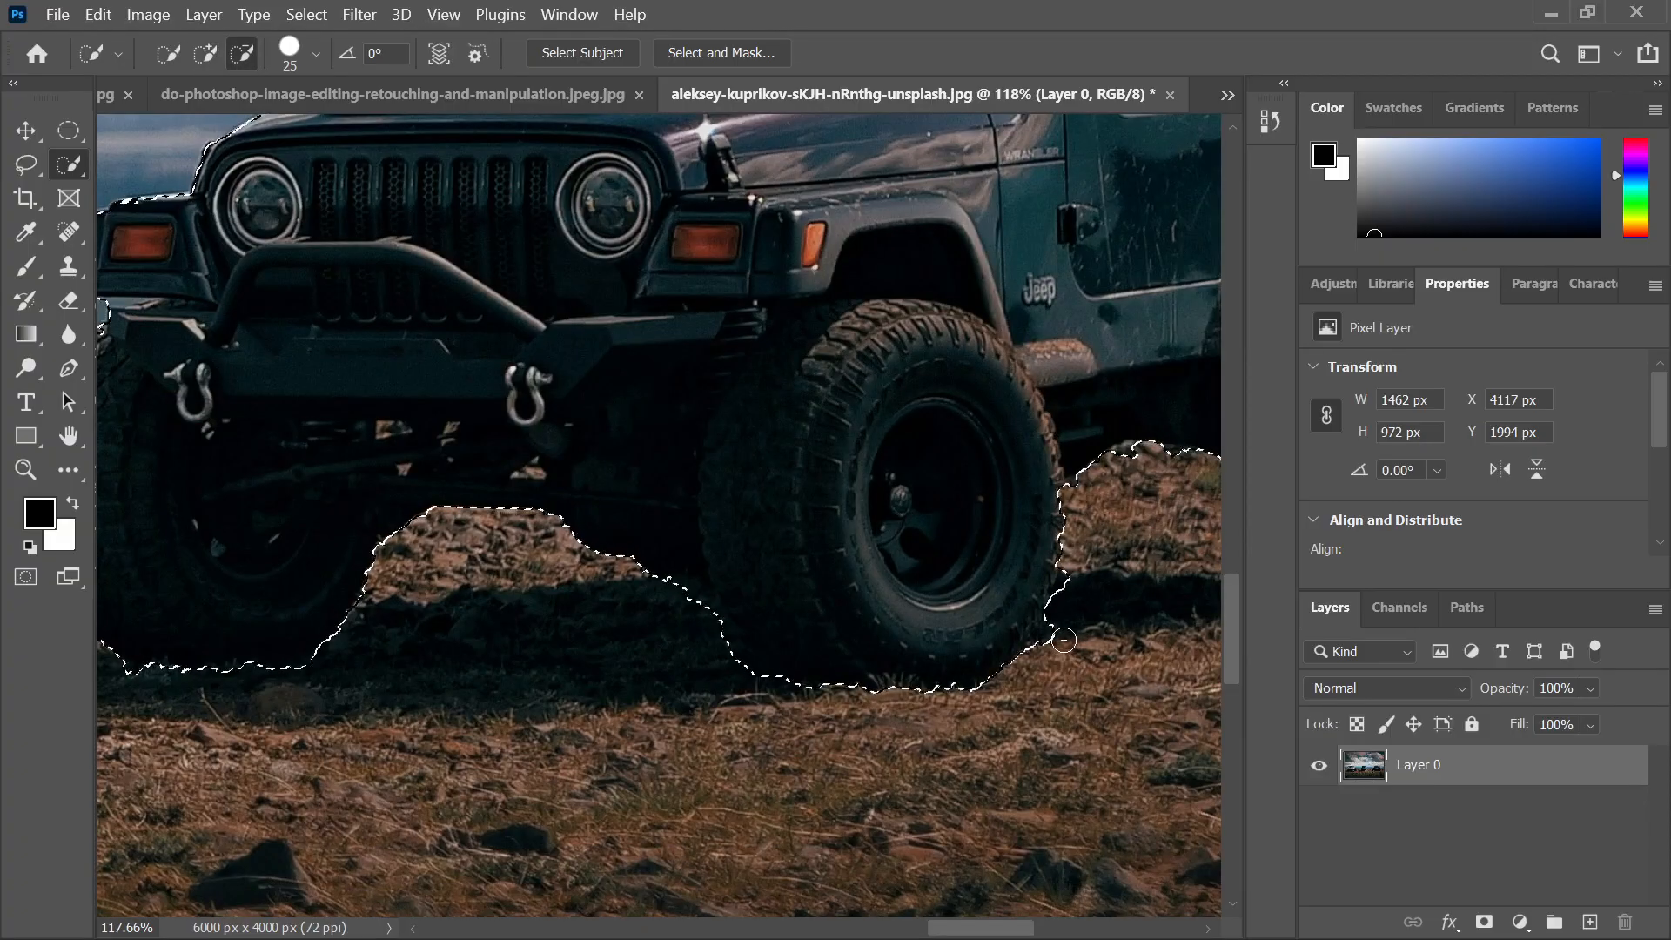
left_click(1065, 645, "alt")
key("ctrl+z")
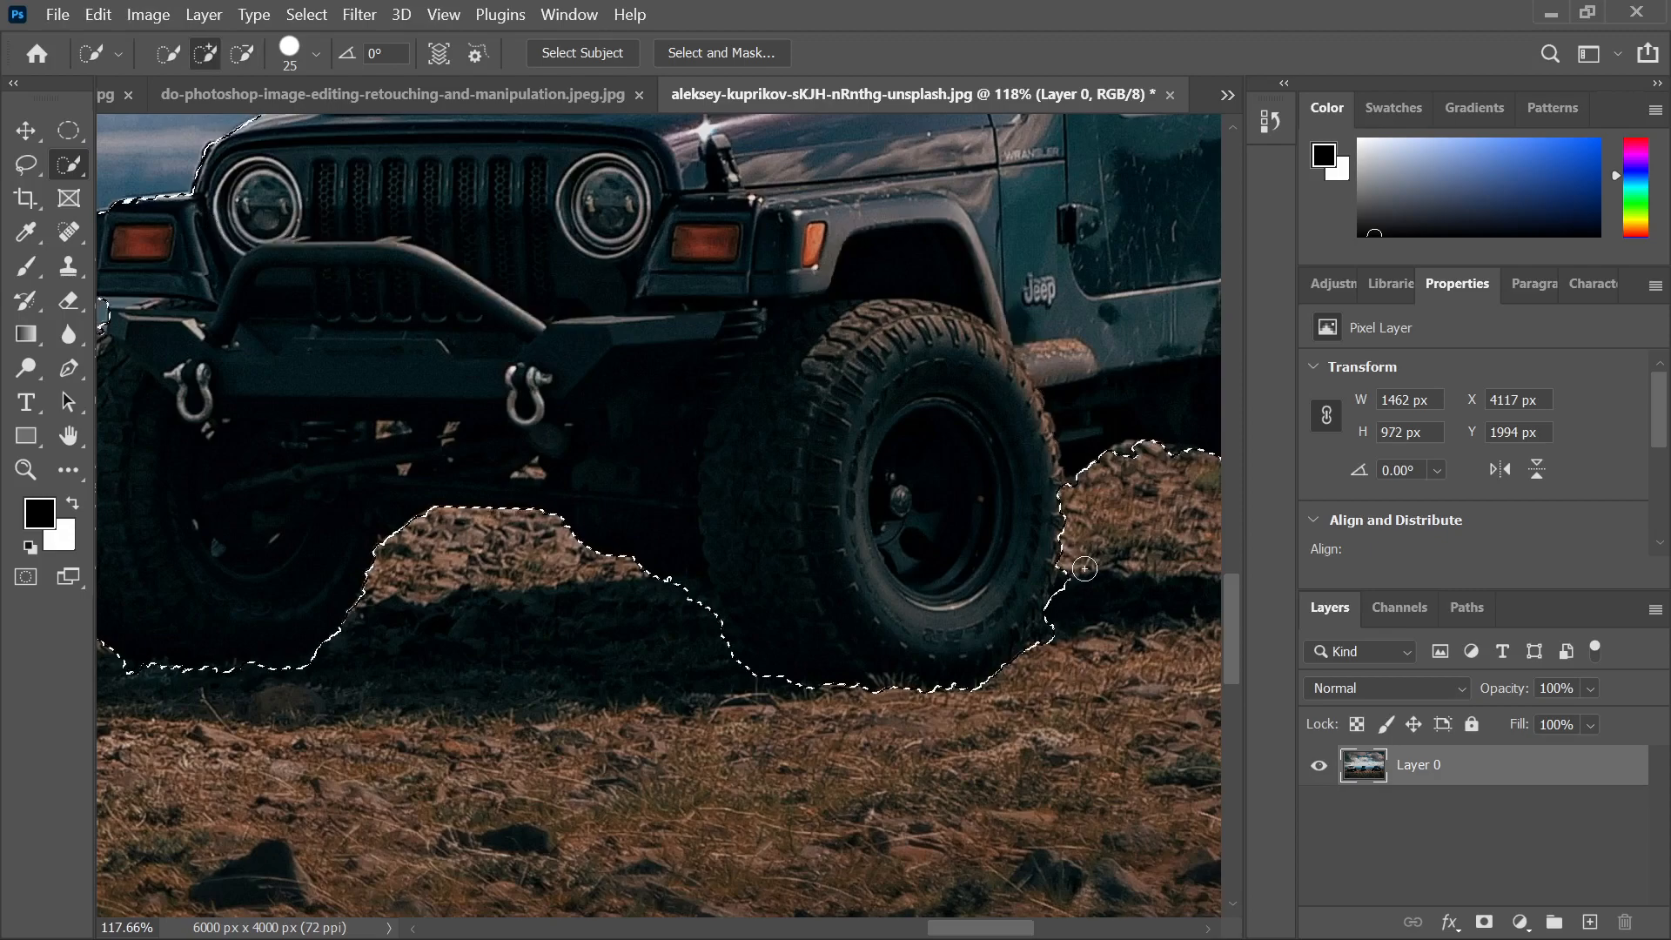
scroll(1000, 611, "down", 3)
scroll(1119, 513, "up", 5)
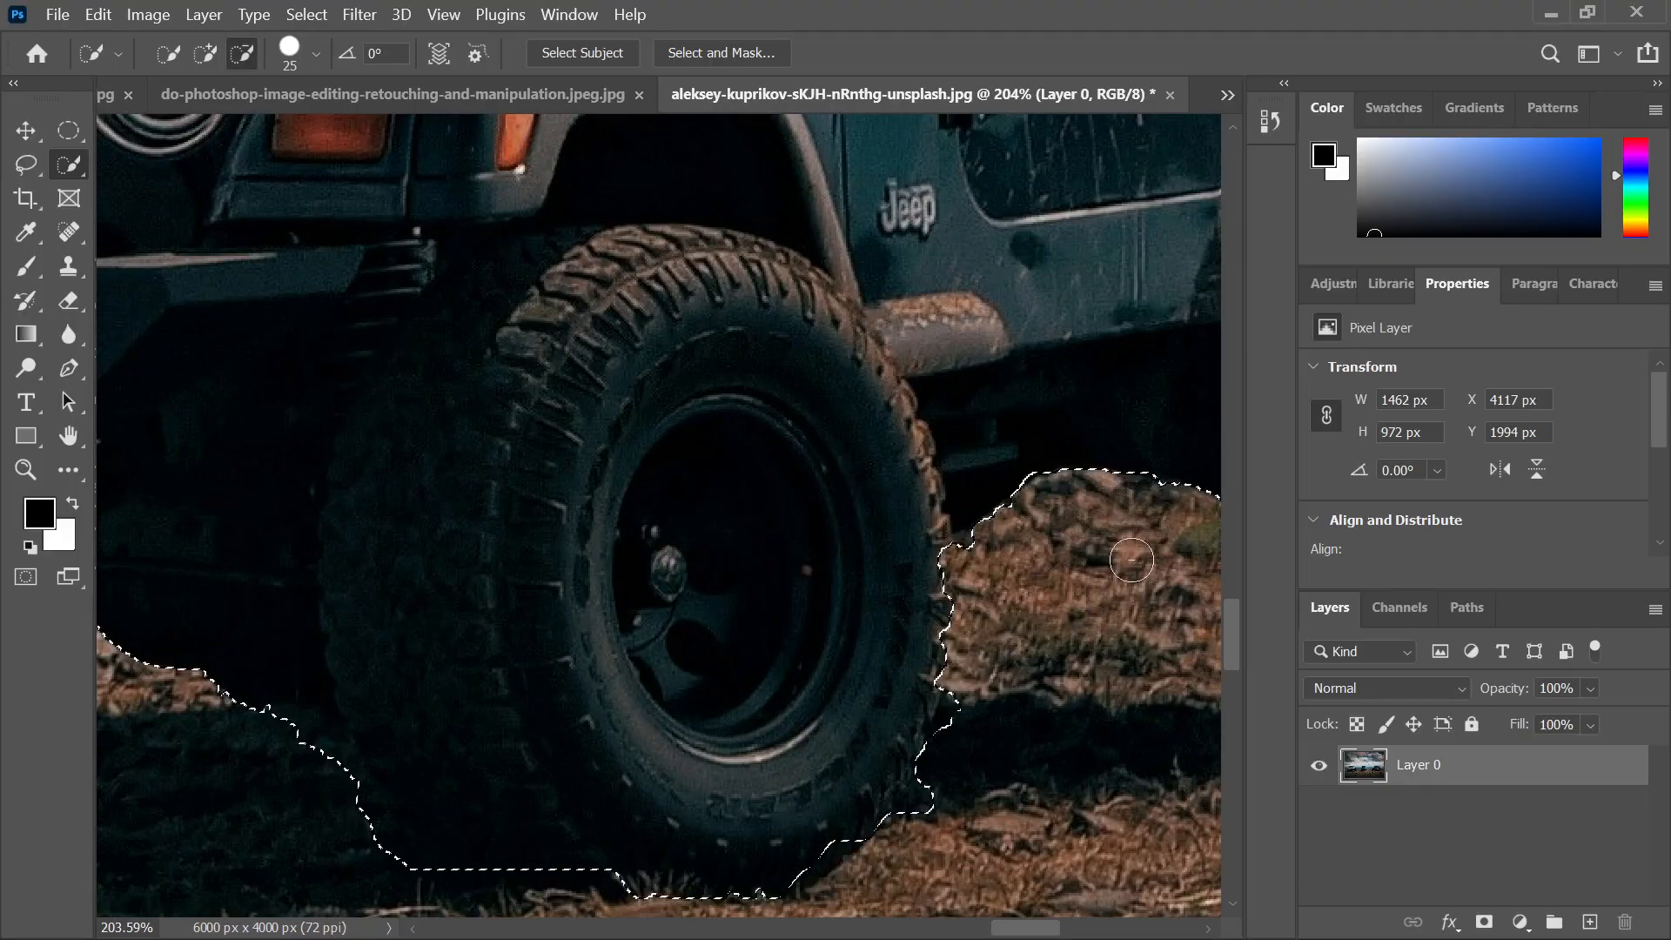
scroll(980, 609, "down", 6)
scroll(839, 343, "up", 6)
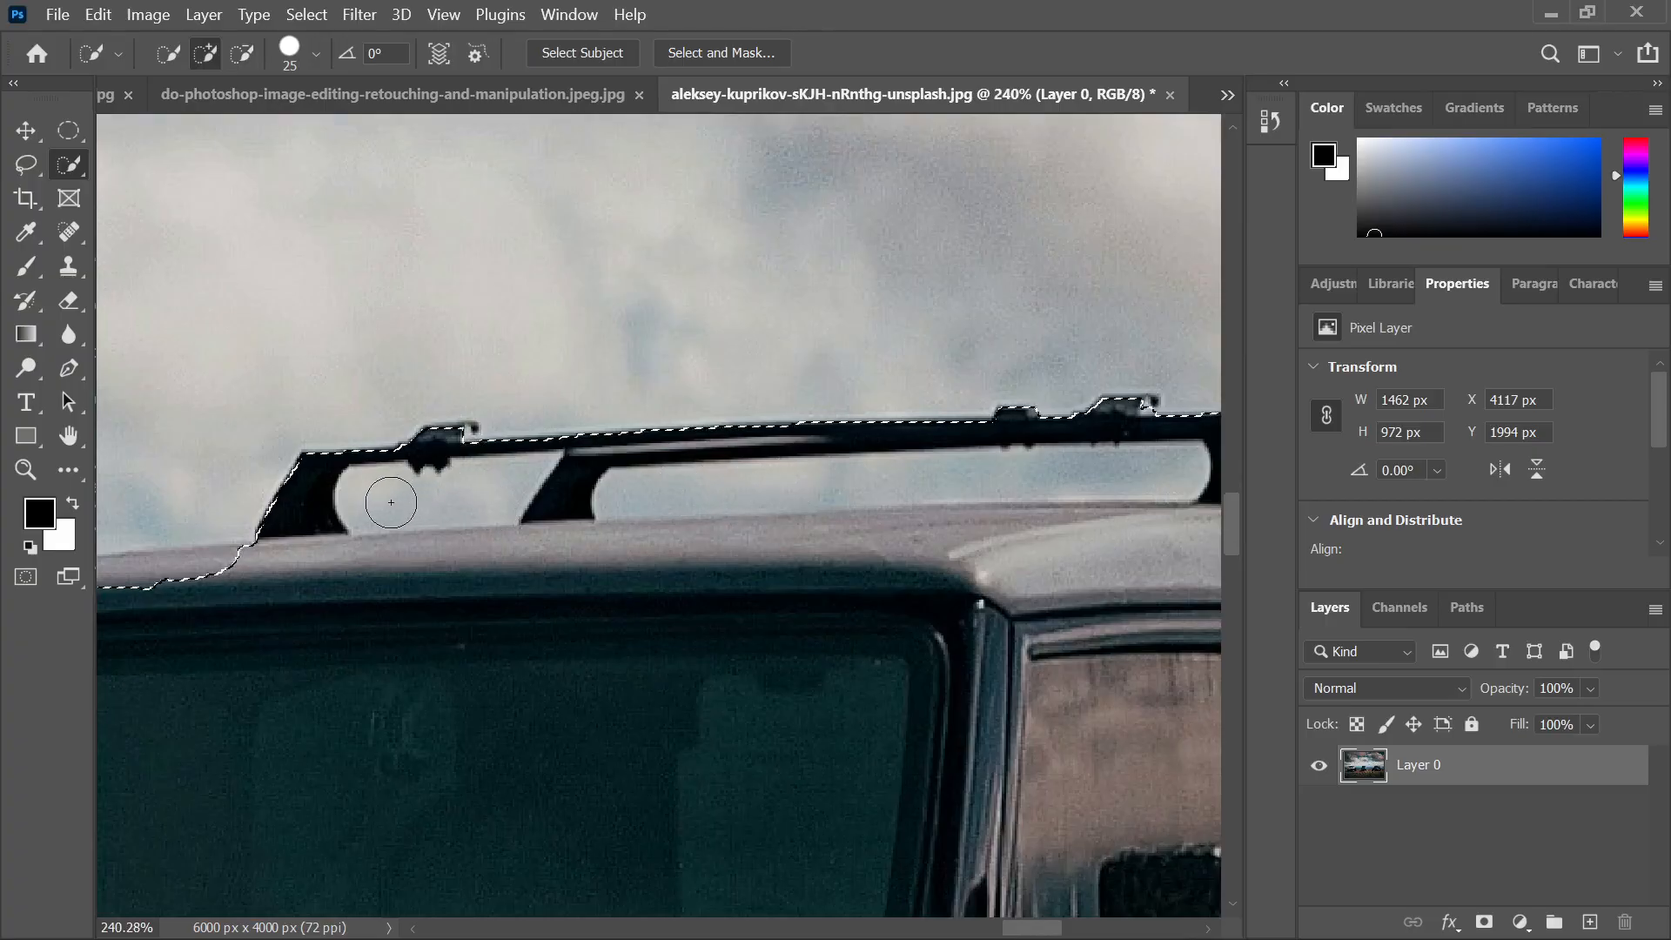
With a smaller brush, try removing the sky gap by the rack leg, then undo it
key("bracketleft")
key("bracketleft")
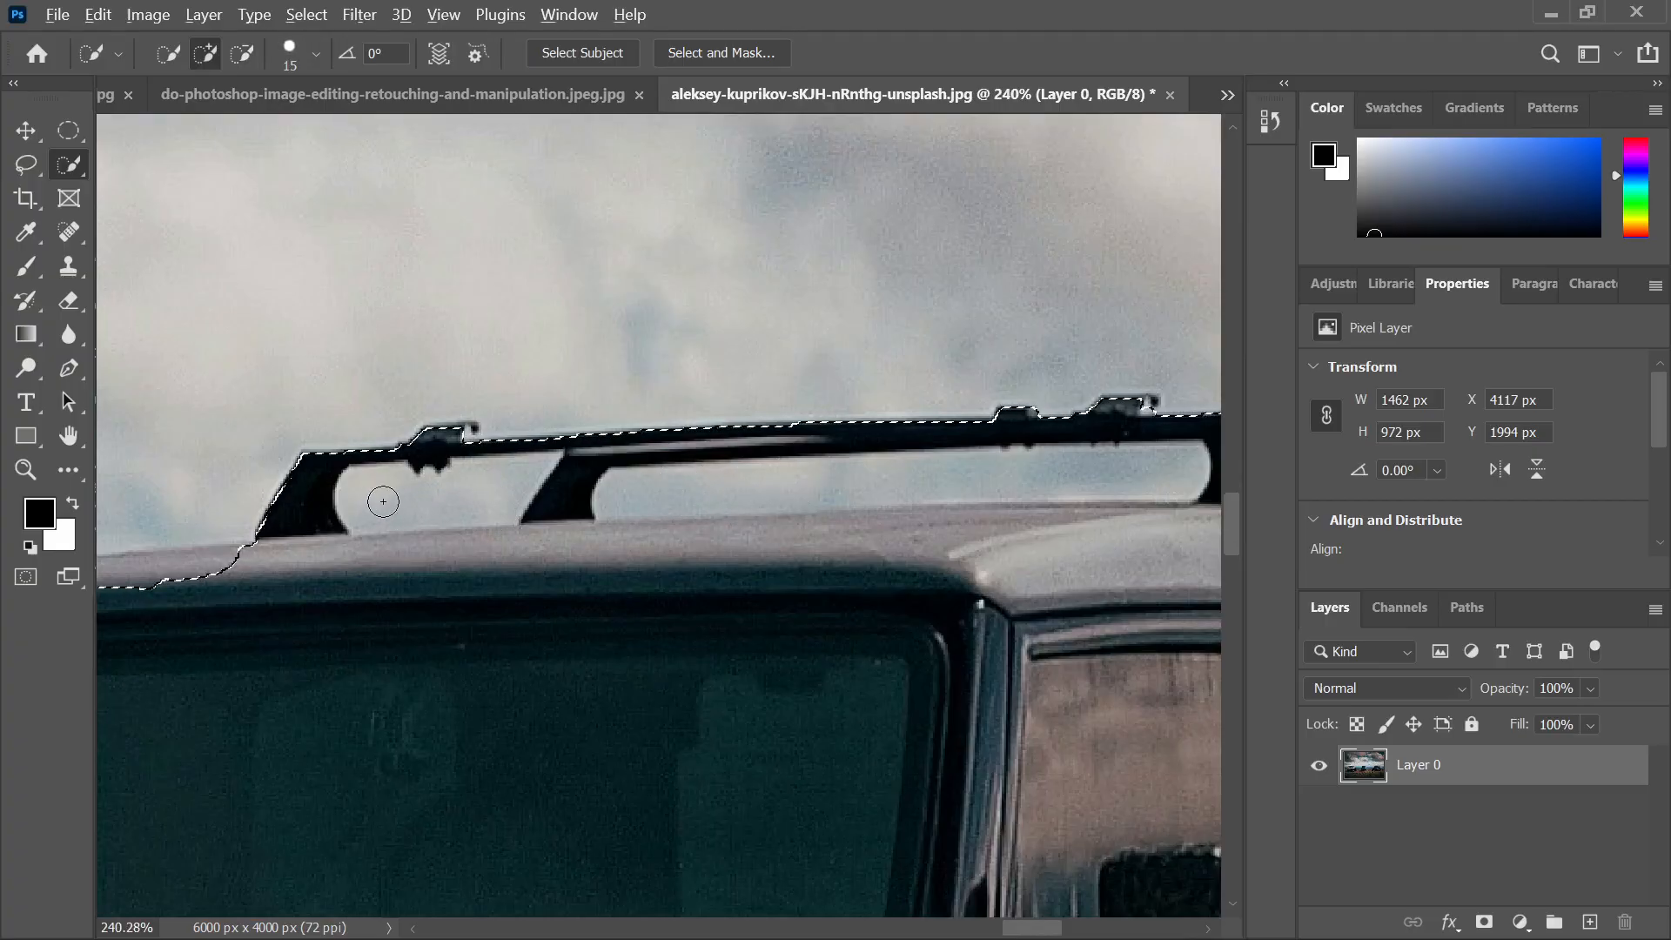
mouse_move(376, 496)
left_mouse_down()
mouse_move(481, 499)
mouse_move(533, 468)
left_mouse_up()
key("ctrl+z")
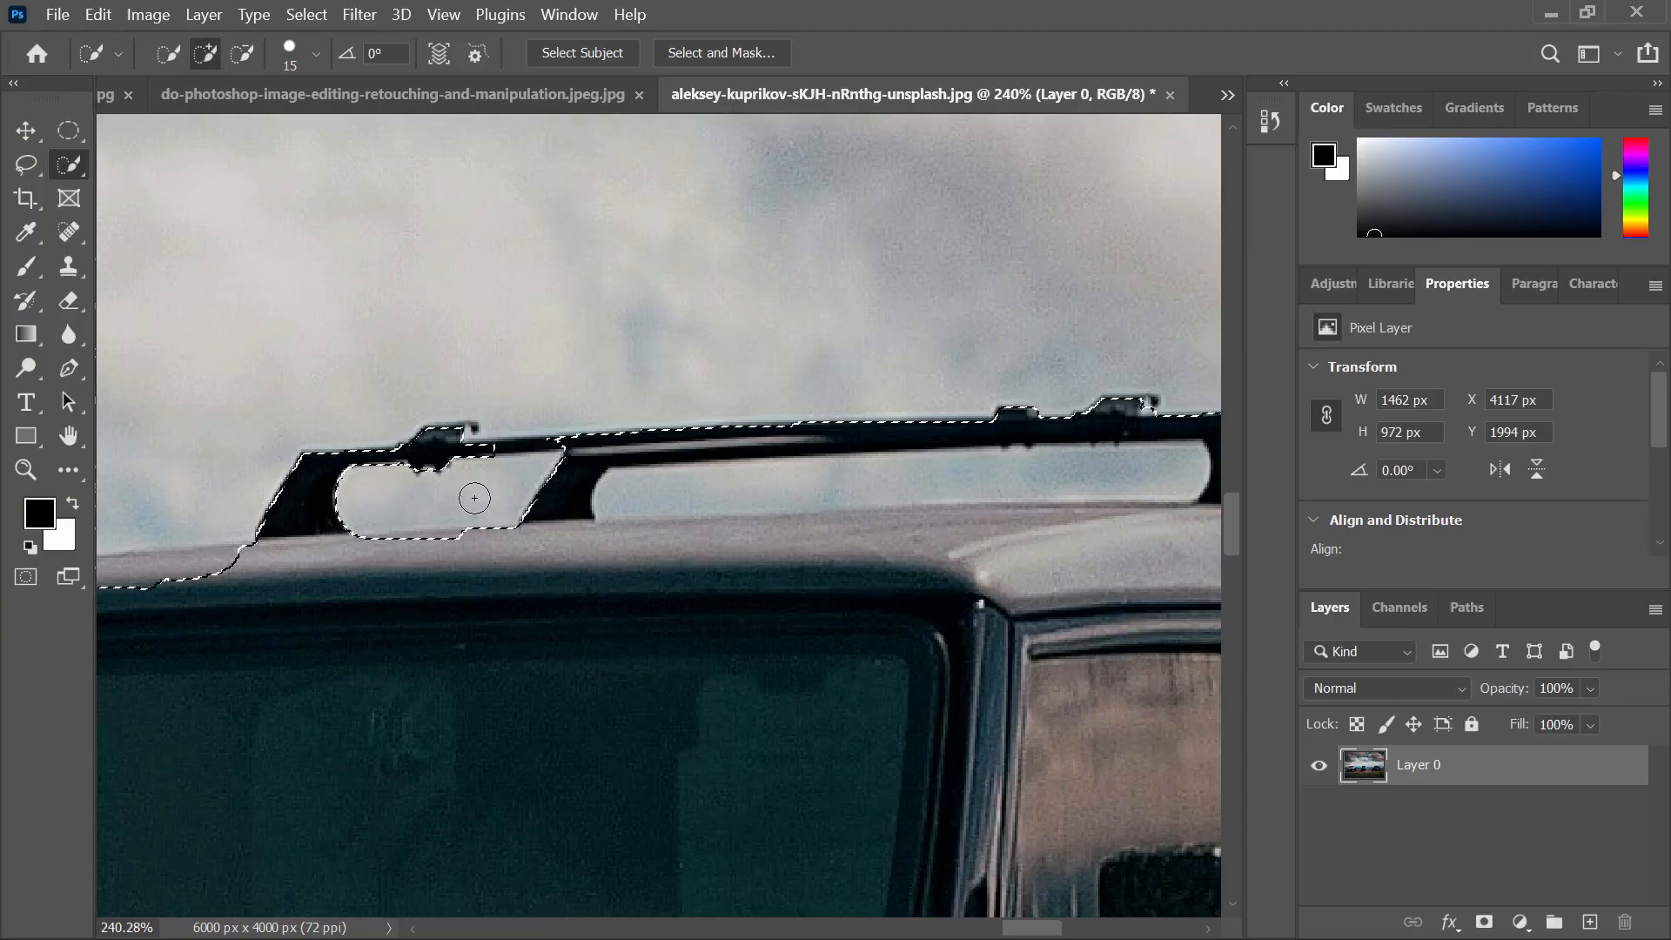
key("ctrl+z")
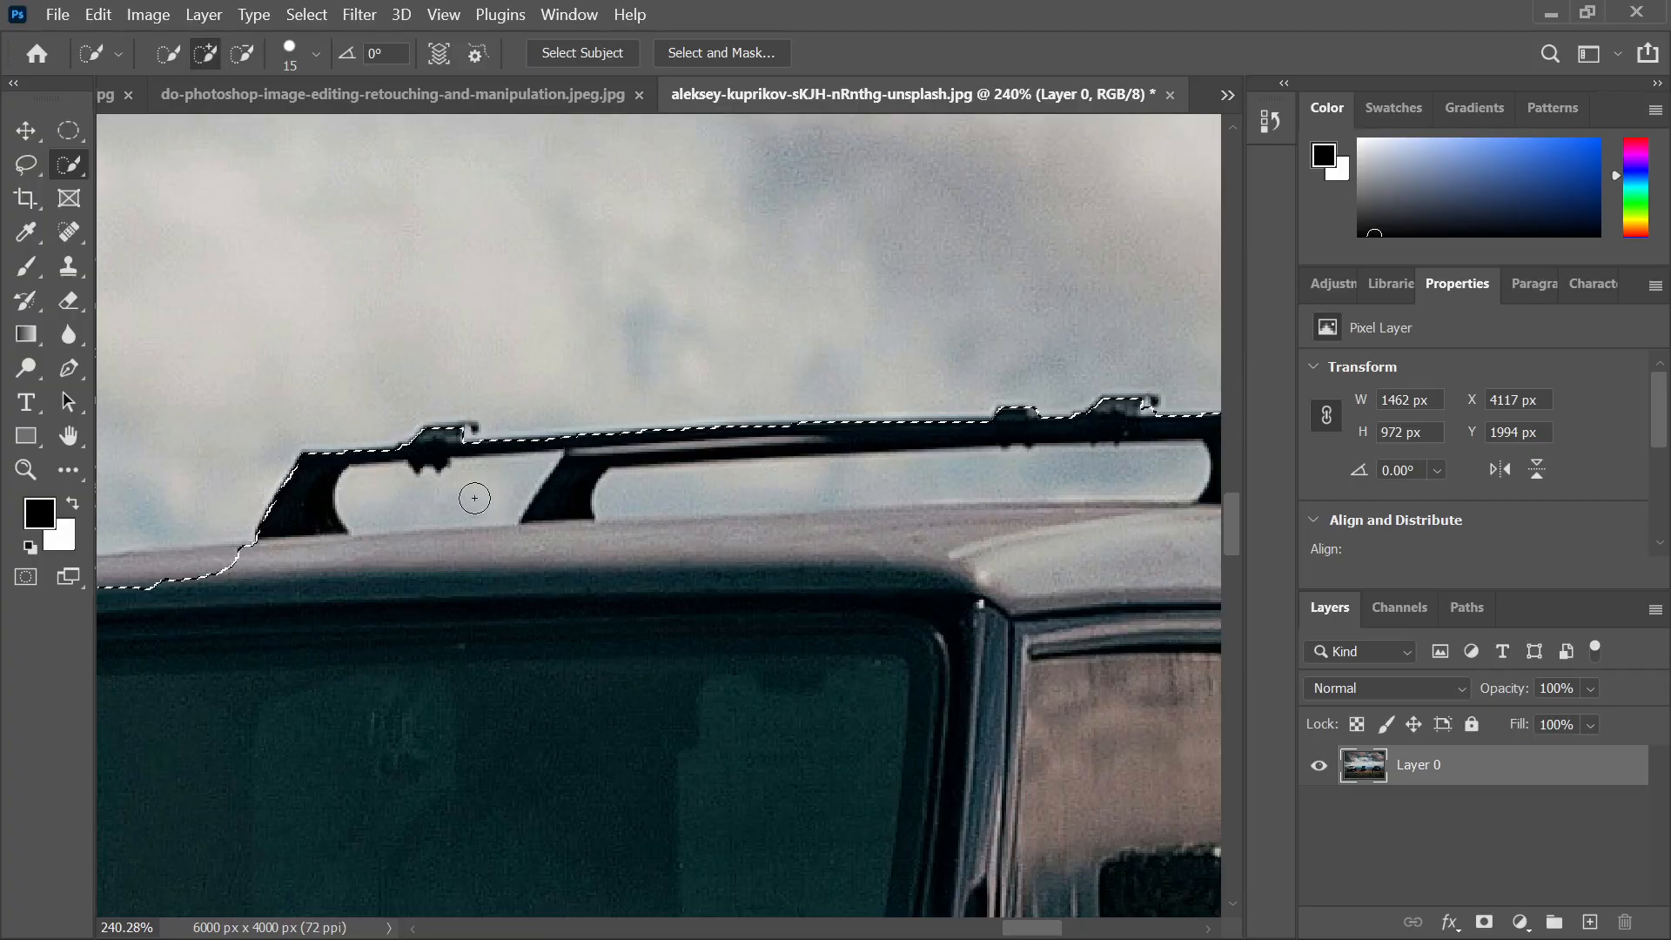
left_click(35, 166)
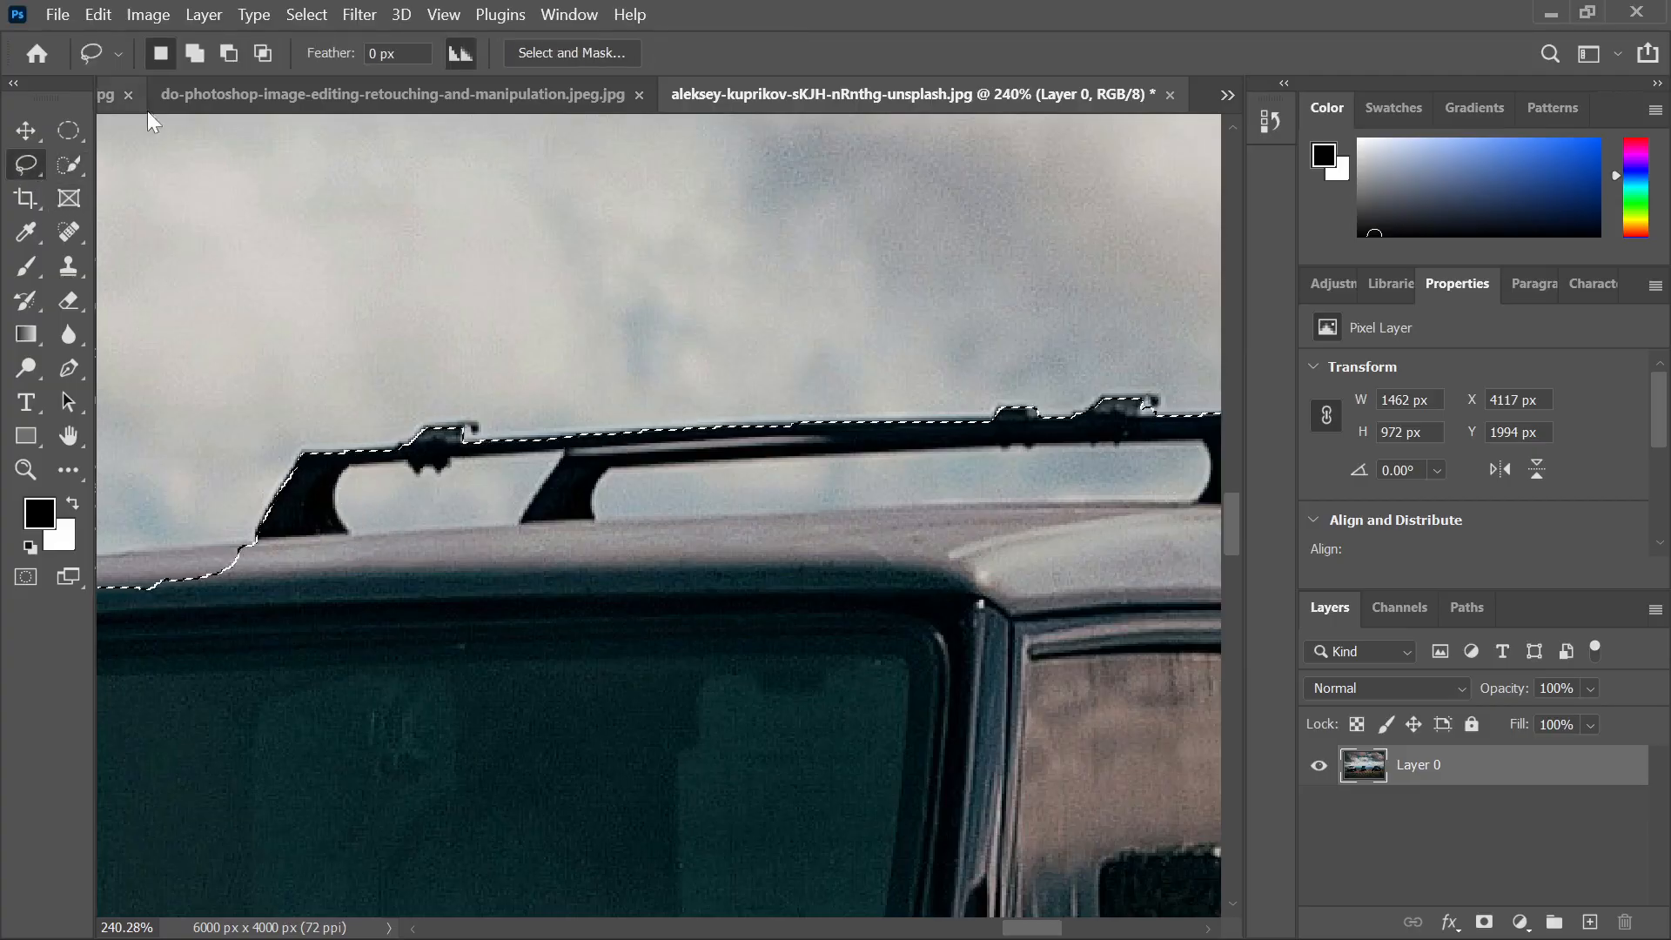
Lasso out the first sky gap beneath the roof rack from the jeep selection
left_click(194, 53)
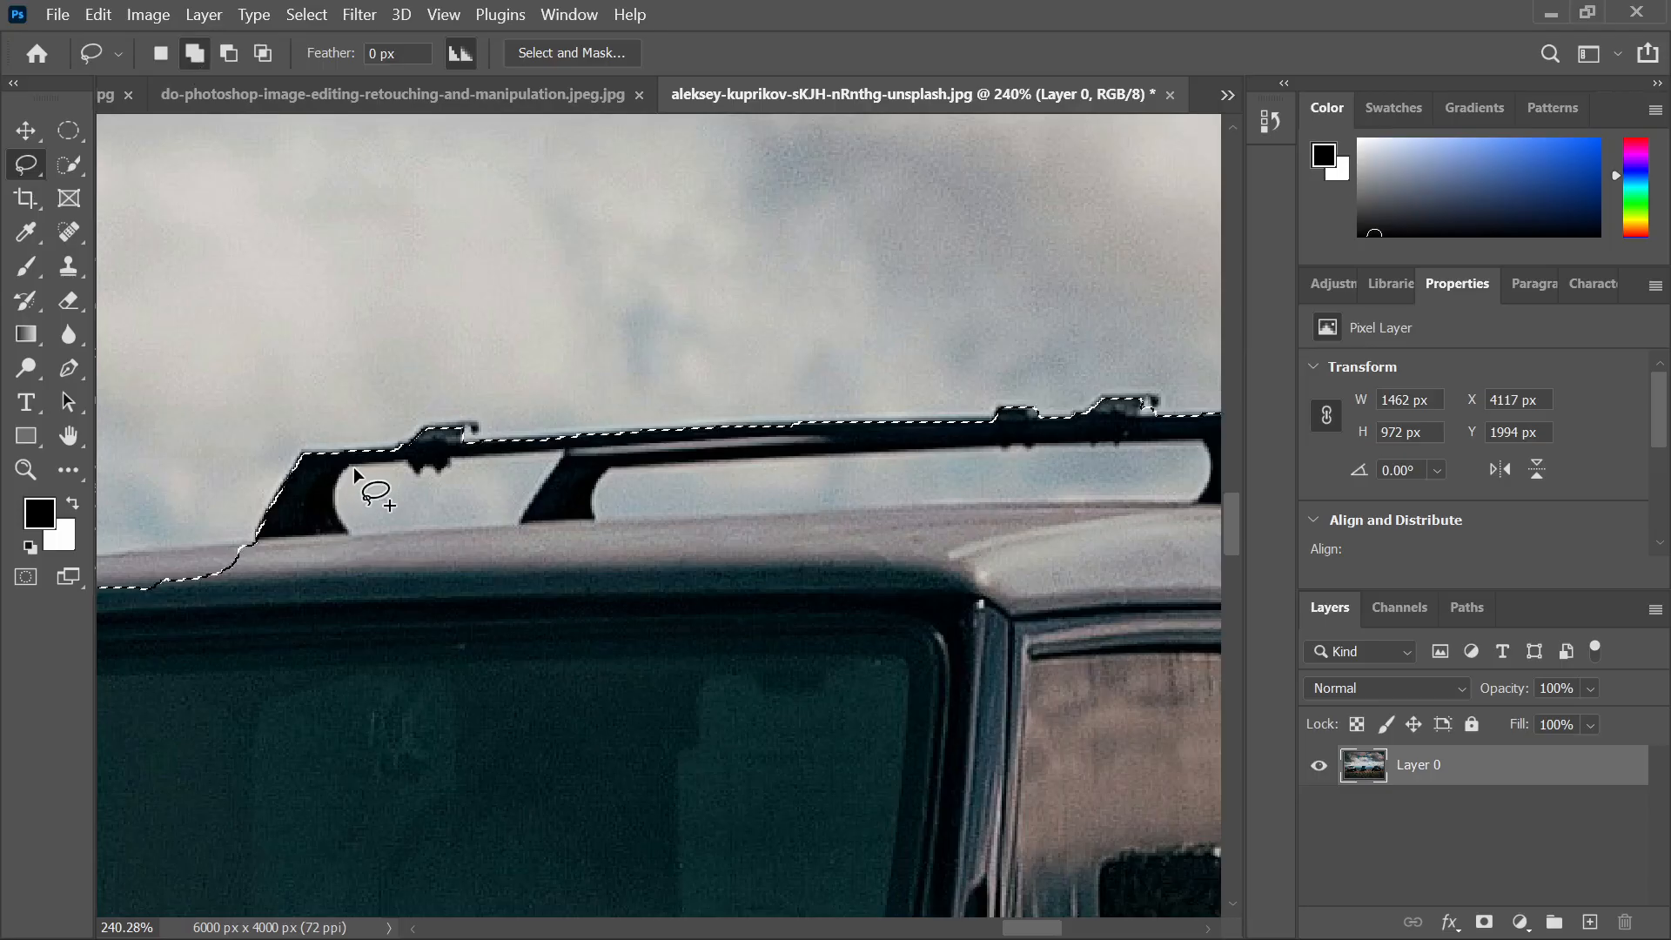
left_click_drag(353, 467, 336, 487)
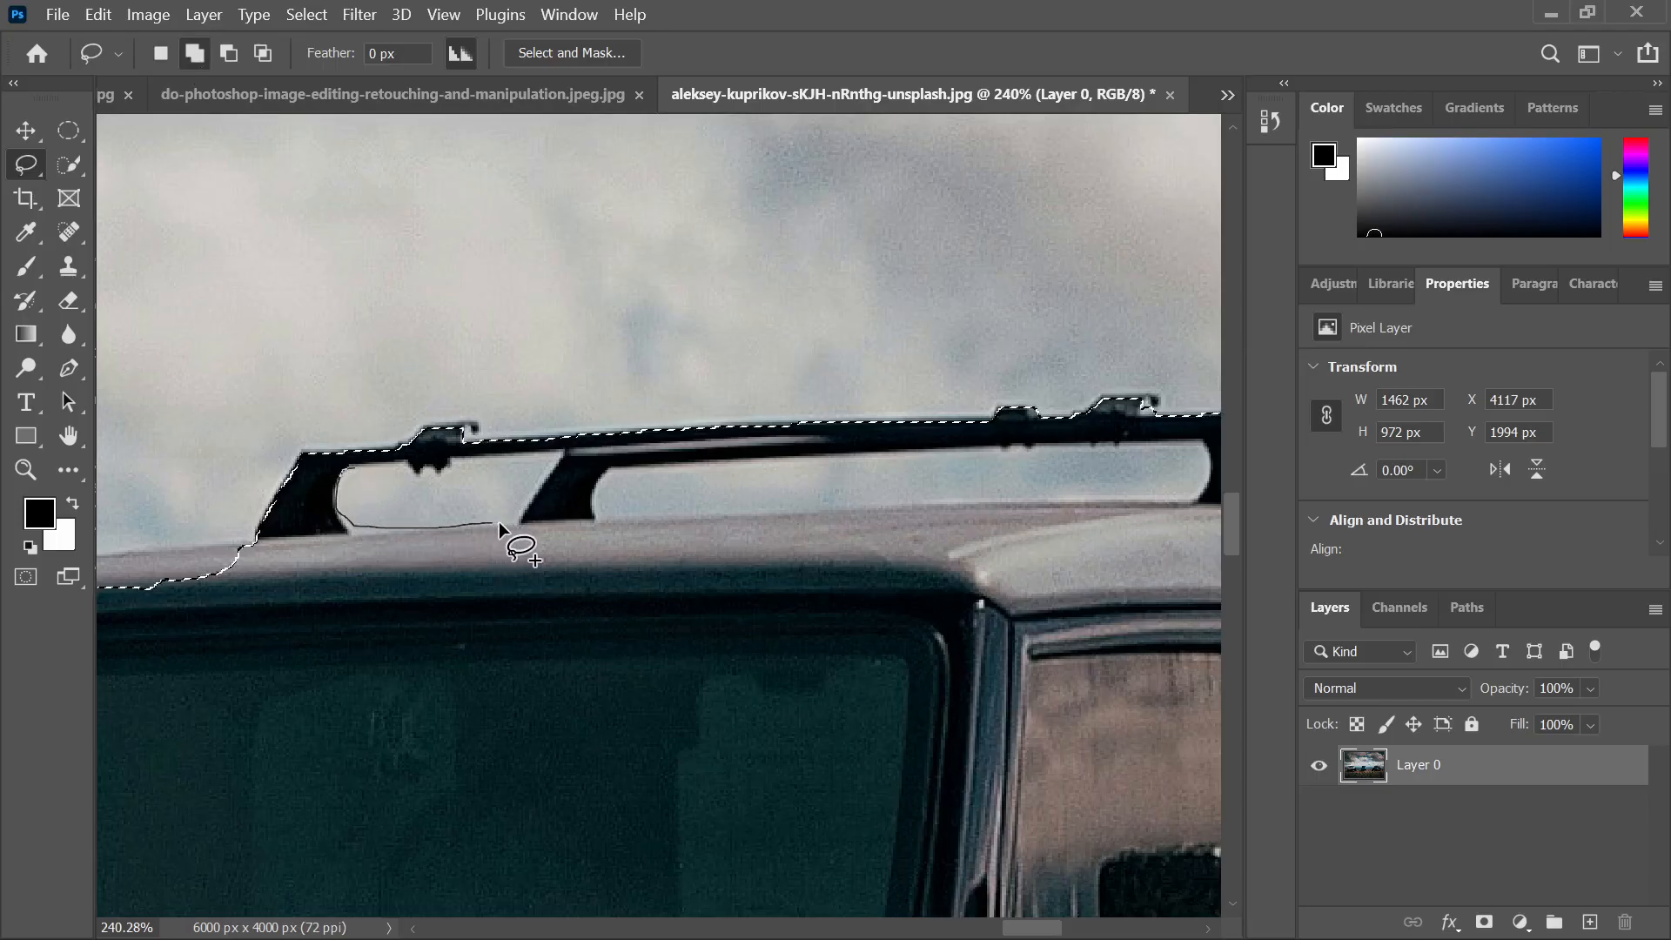
left_click_drag(517, 520, 558, 449)
mouse_move(449, 464)
left_mouse_down()
mouse_move(365, 458)
mouse_move(342, 484)
left_mouse_up()
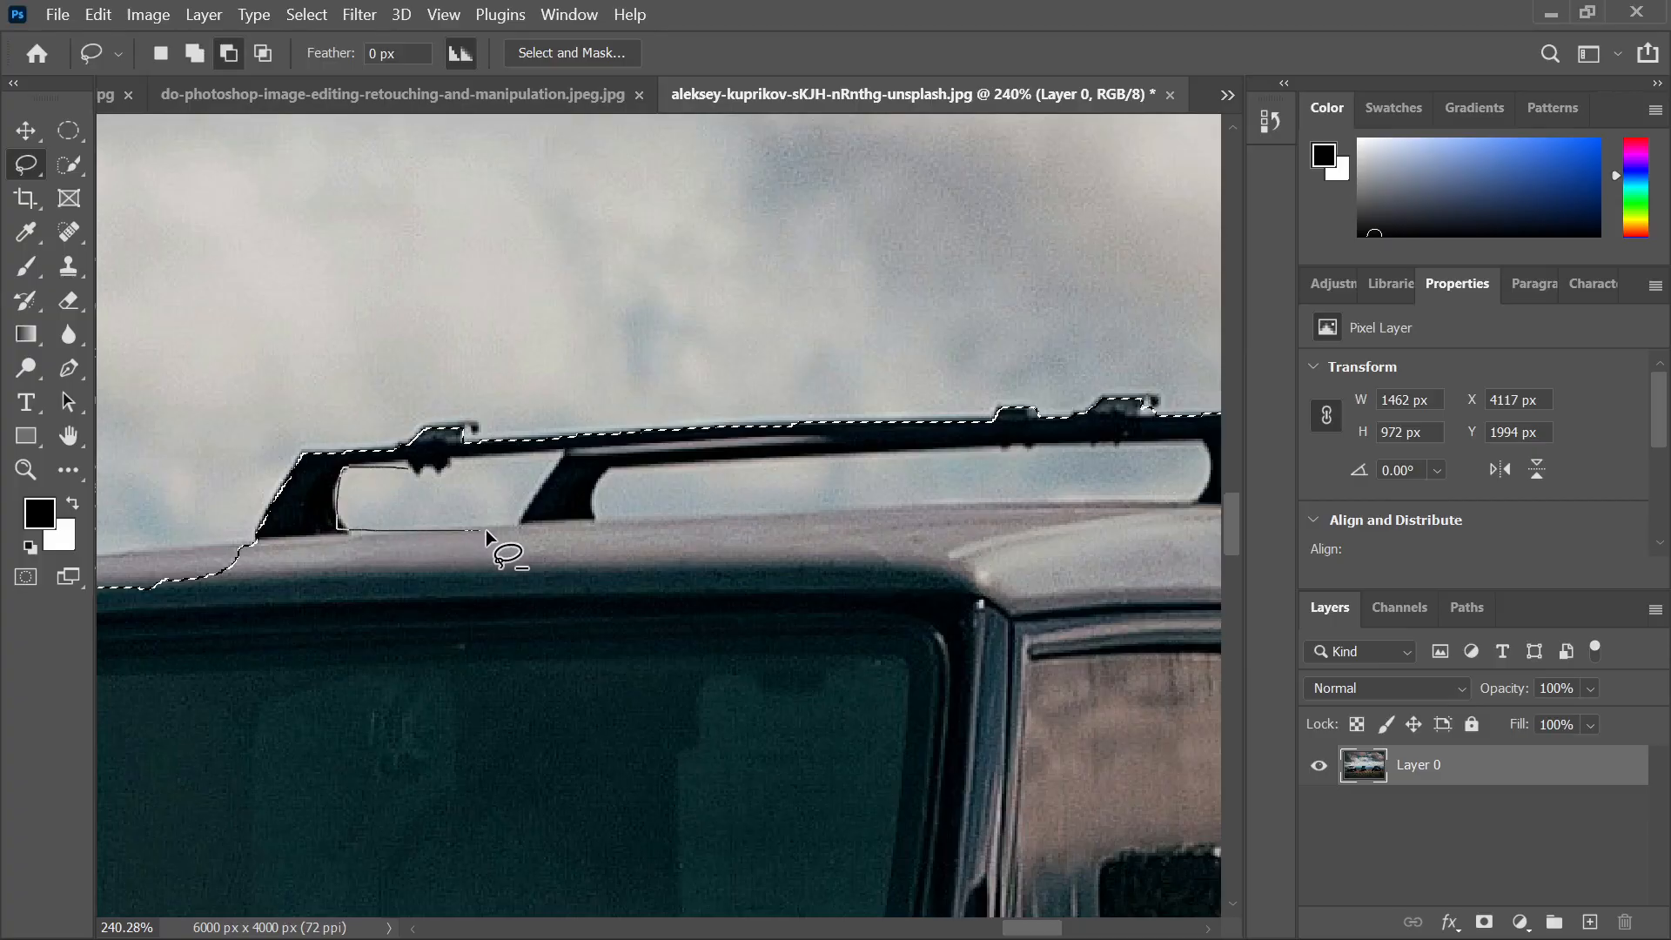
left_click_drag(510, 522, 557, 461)
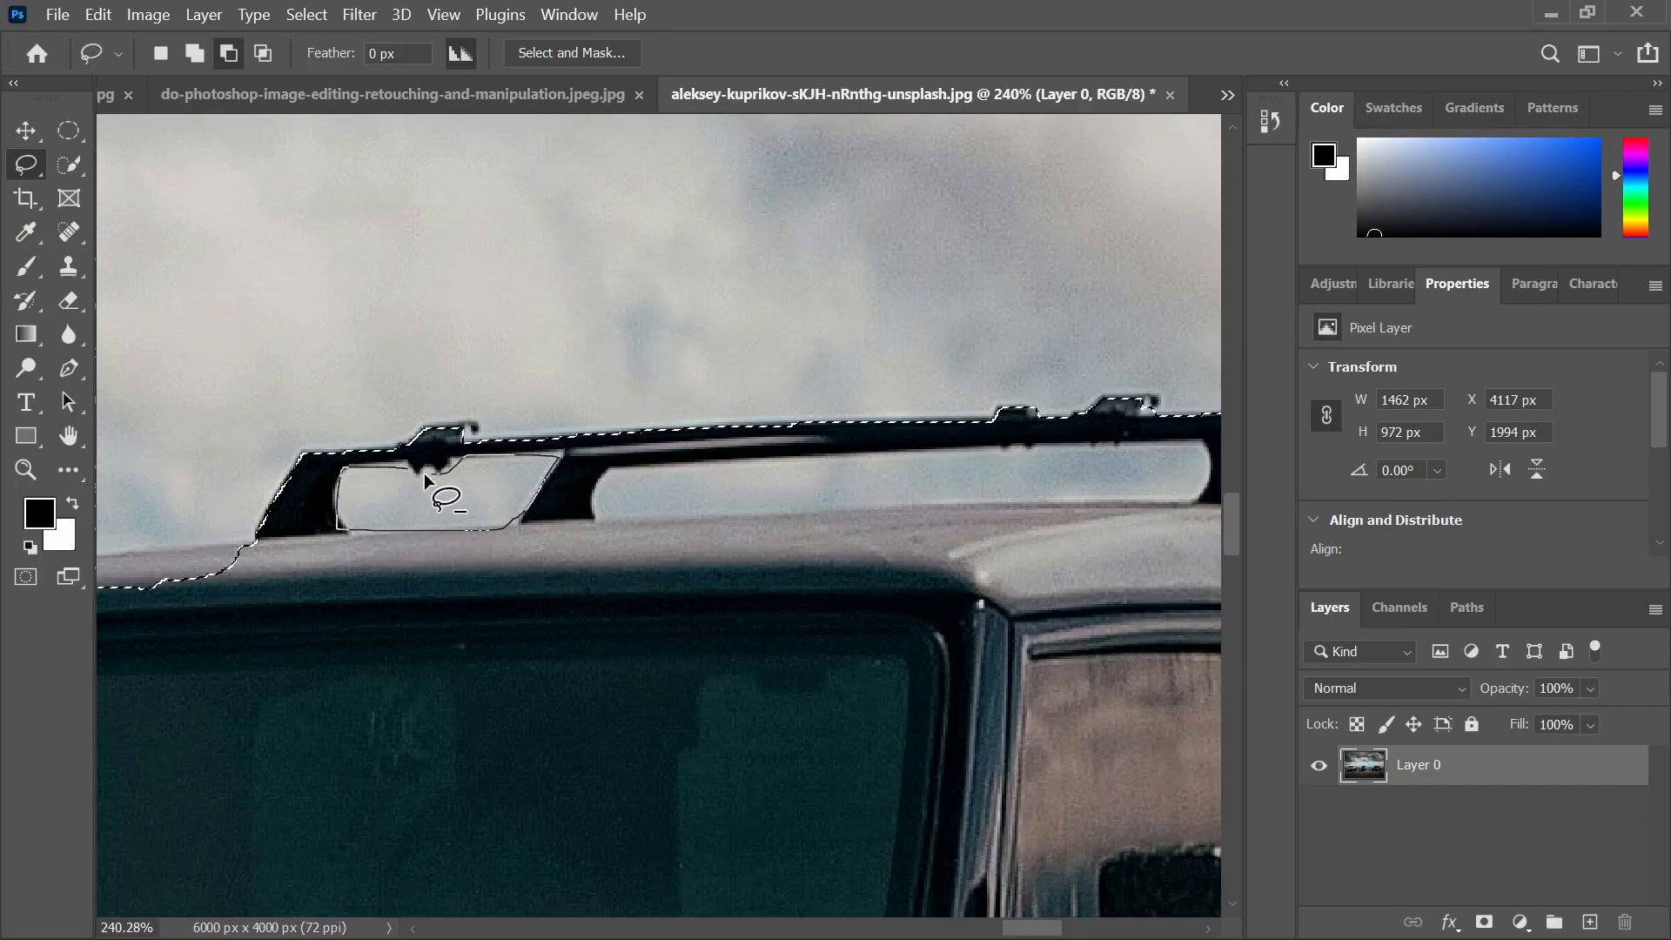
left_click_drag(407, 470, 398, 468)
Lasso out the next sky gap along the rack leg and bar
scroll(476, 483, "down", 3)
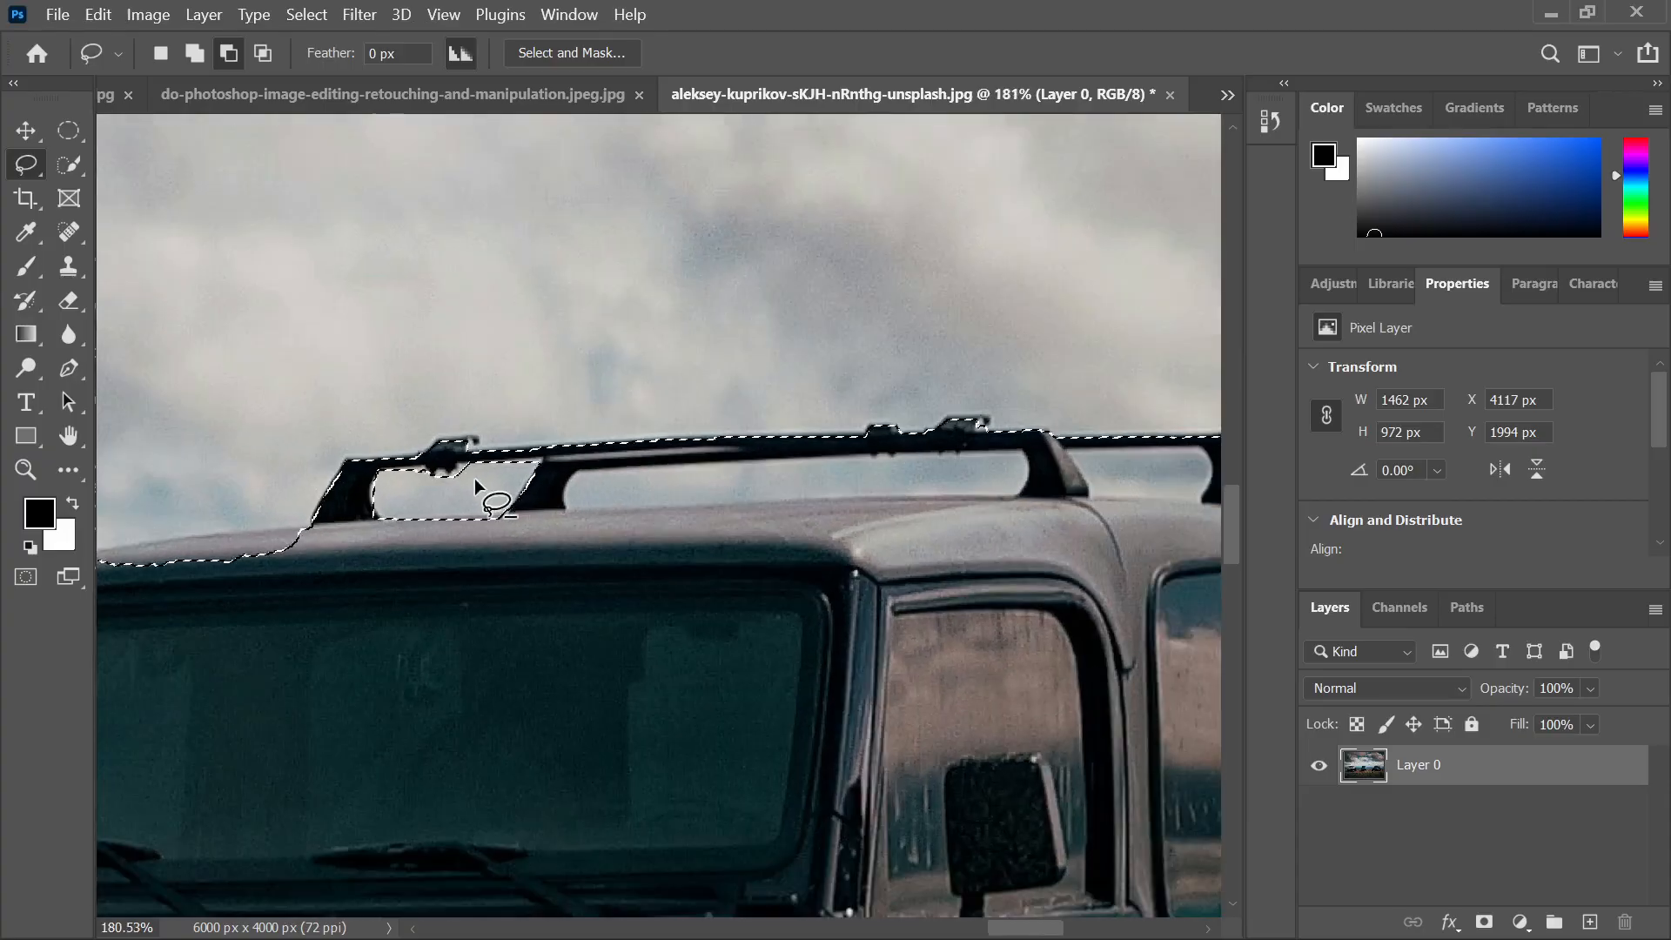
left_click_drag(674, 486, 540, 485)
scroll(421, 514, "up", 1)
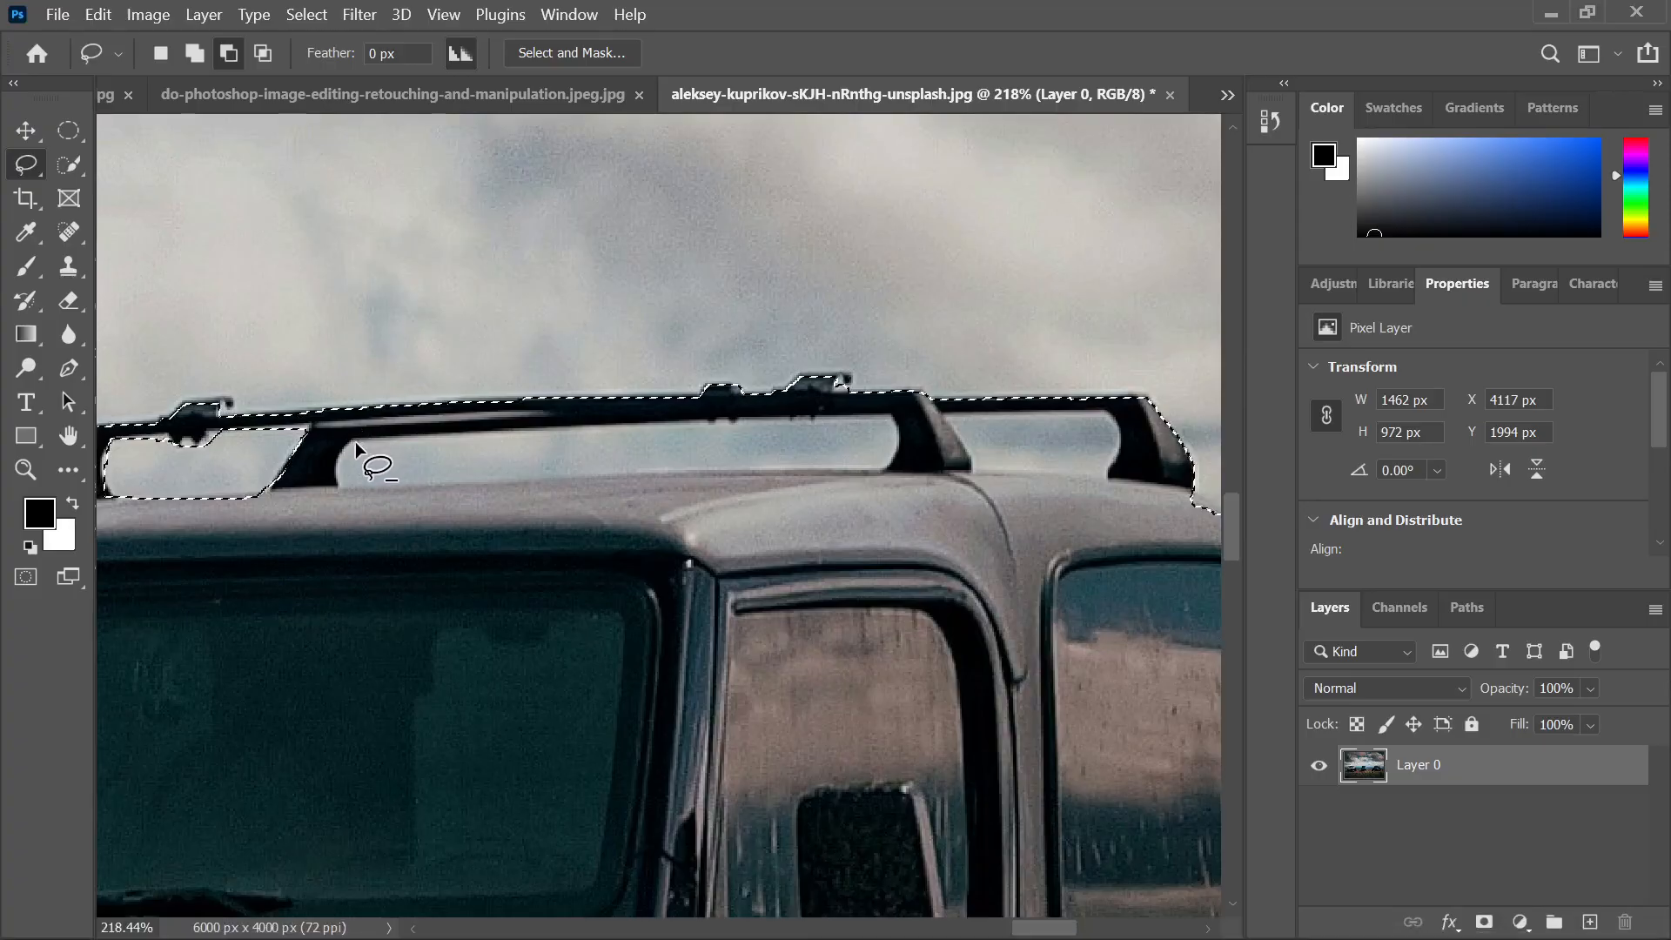
left_click_drag(353, 439, 334, 471)
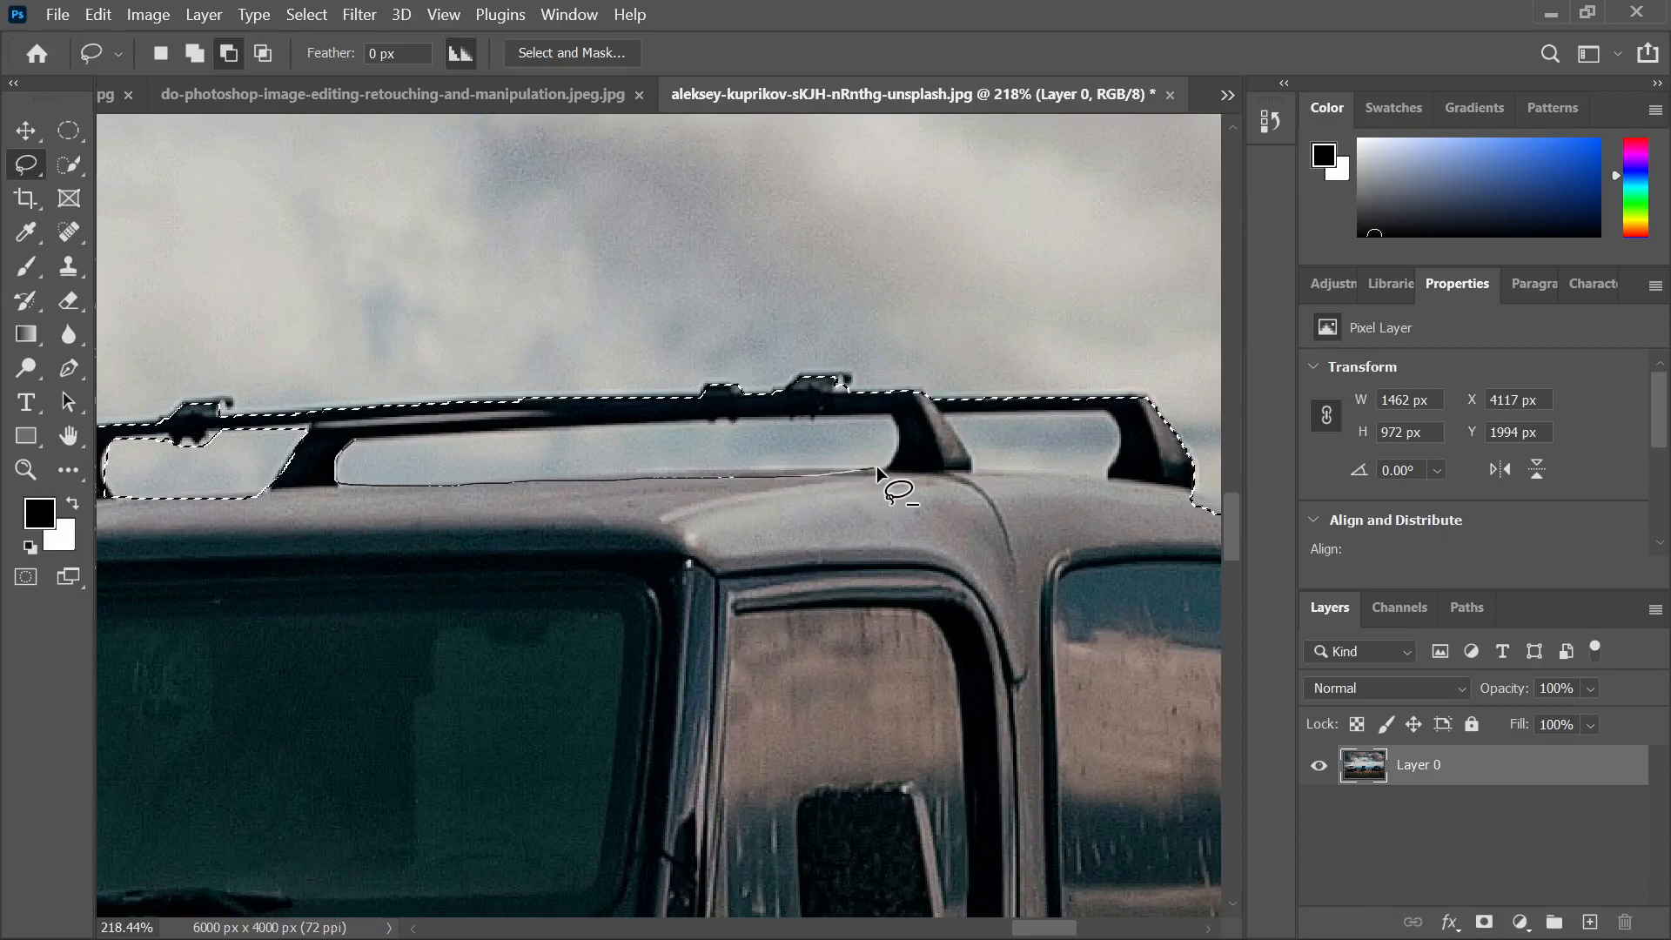
mouse_move(876, 466)
left_mouse_down()
mouse_move(892, 427)
mouse_move(750, 422)
left_mouse_up()
left_click_drag(352, 445, 349, 470)
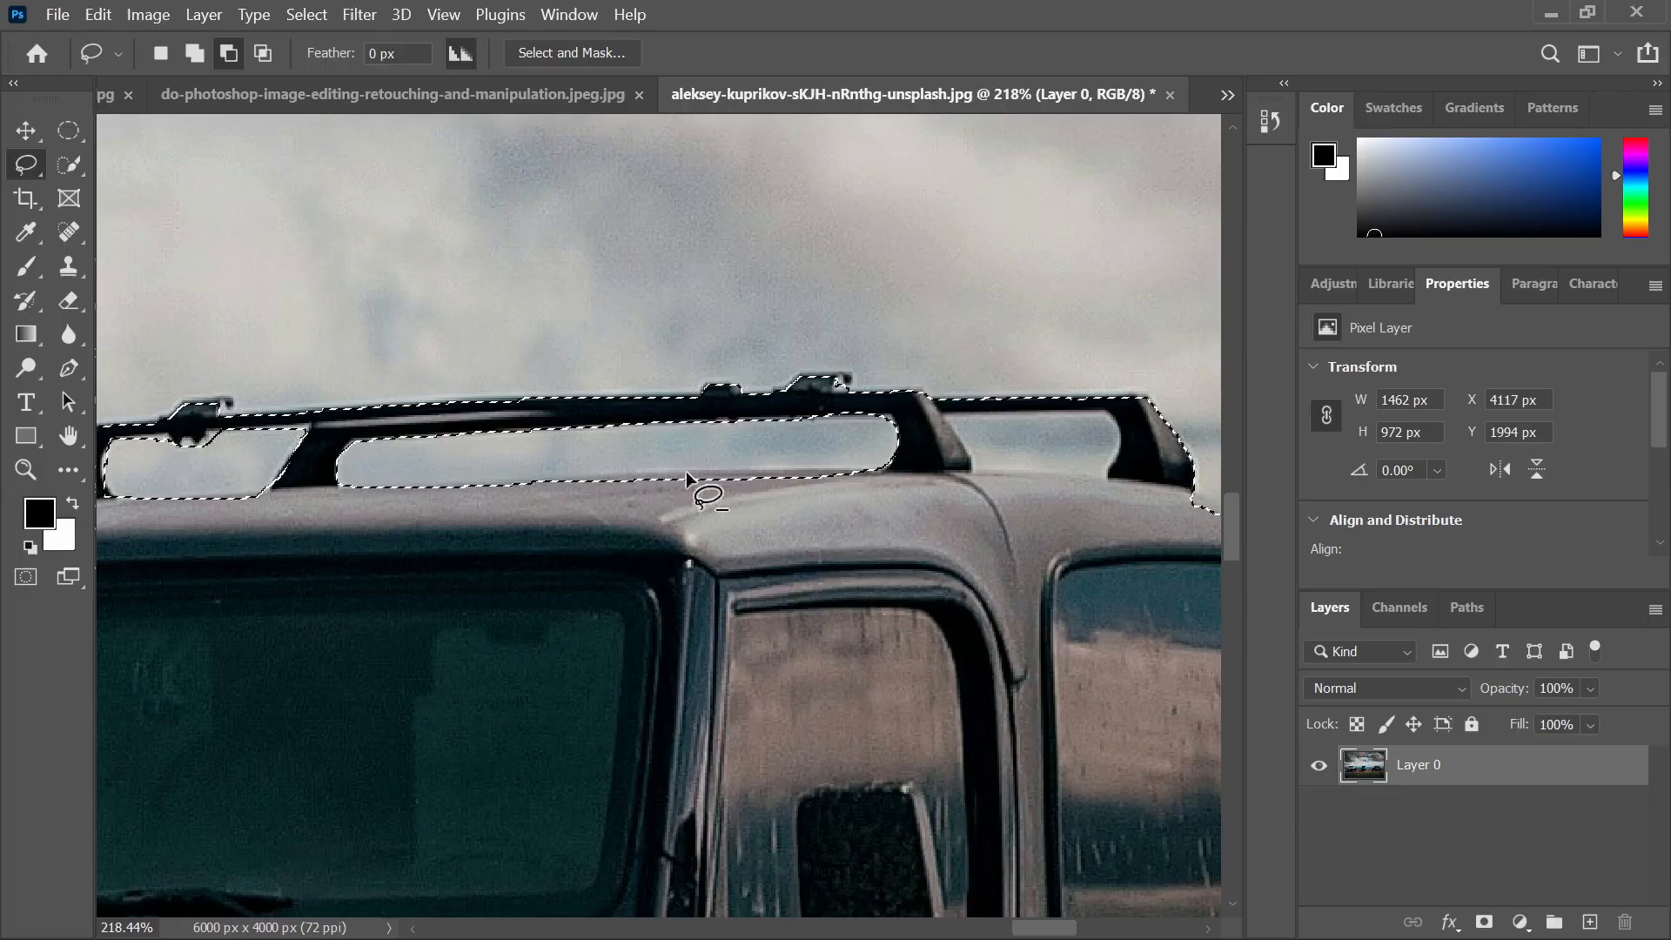
Lasso out the sky gap between the right-hand rack legs
scroll(1010, 447, "right", 2)
scroll(1010, 446, "right", 4)
scroll(902, 432, "up", 3)
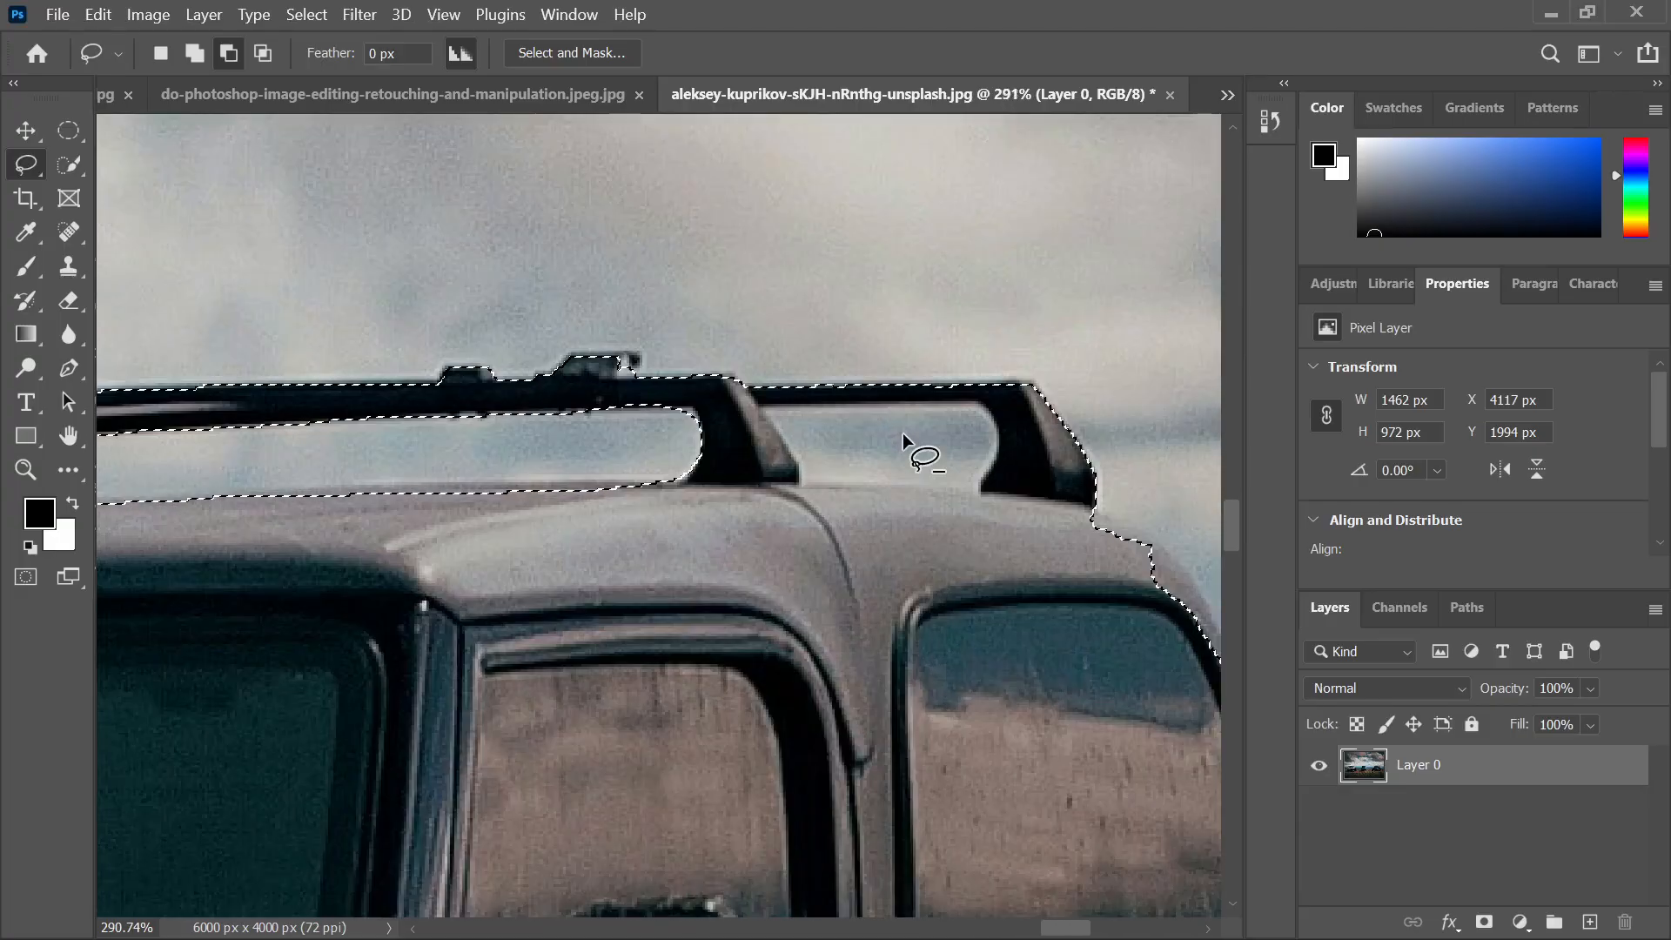
left_click_drag(749, 404, 823, 402)
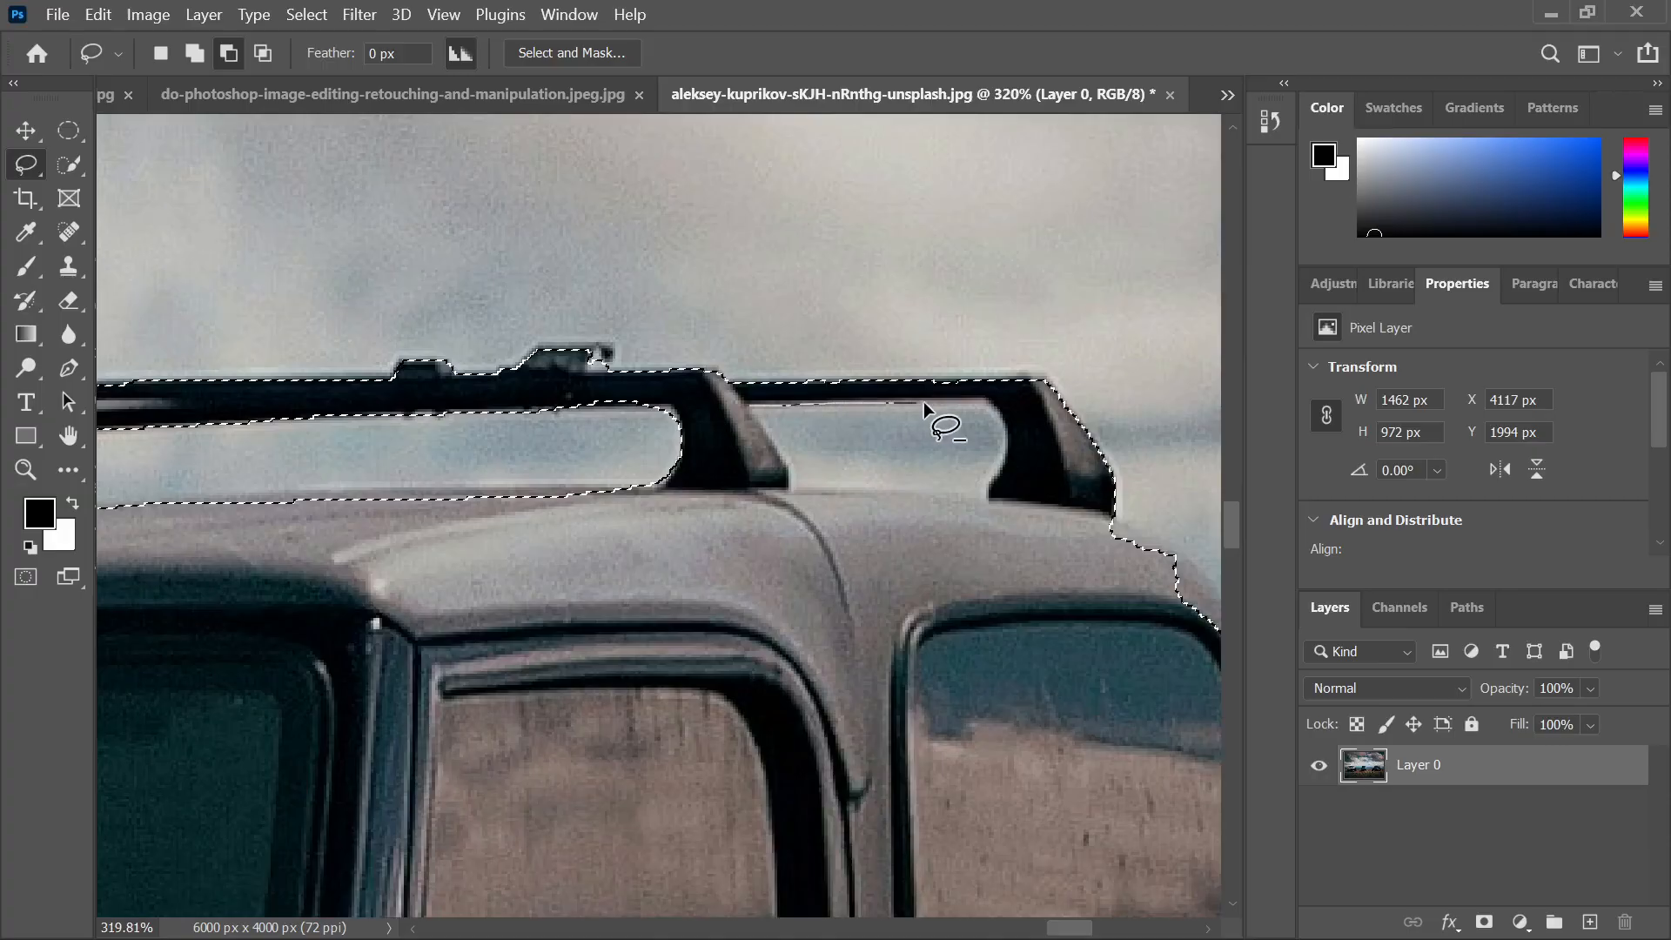
mouse_move(992, 403)
left_mouse_down()
mouse_move(1006, 437)
mouse_move(990, 483)
left_mouse_up()
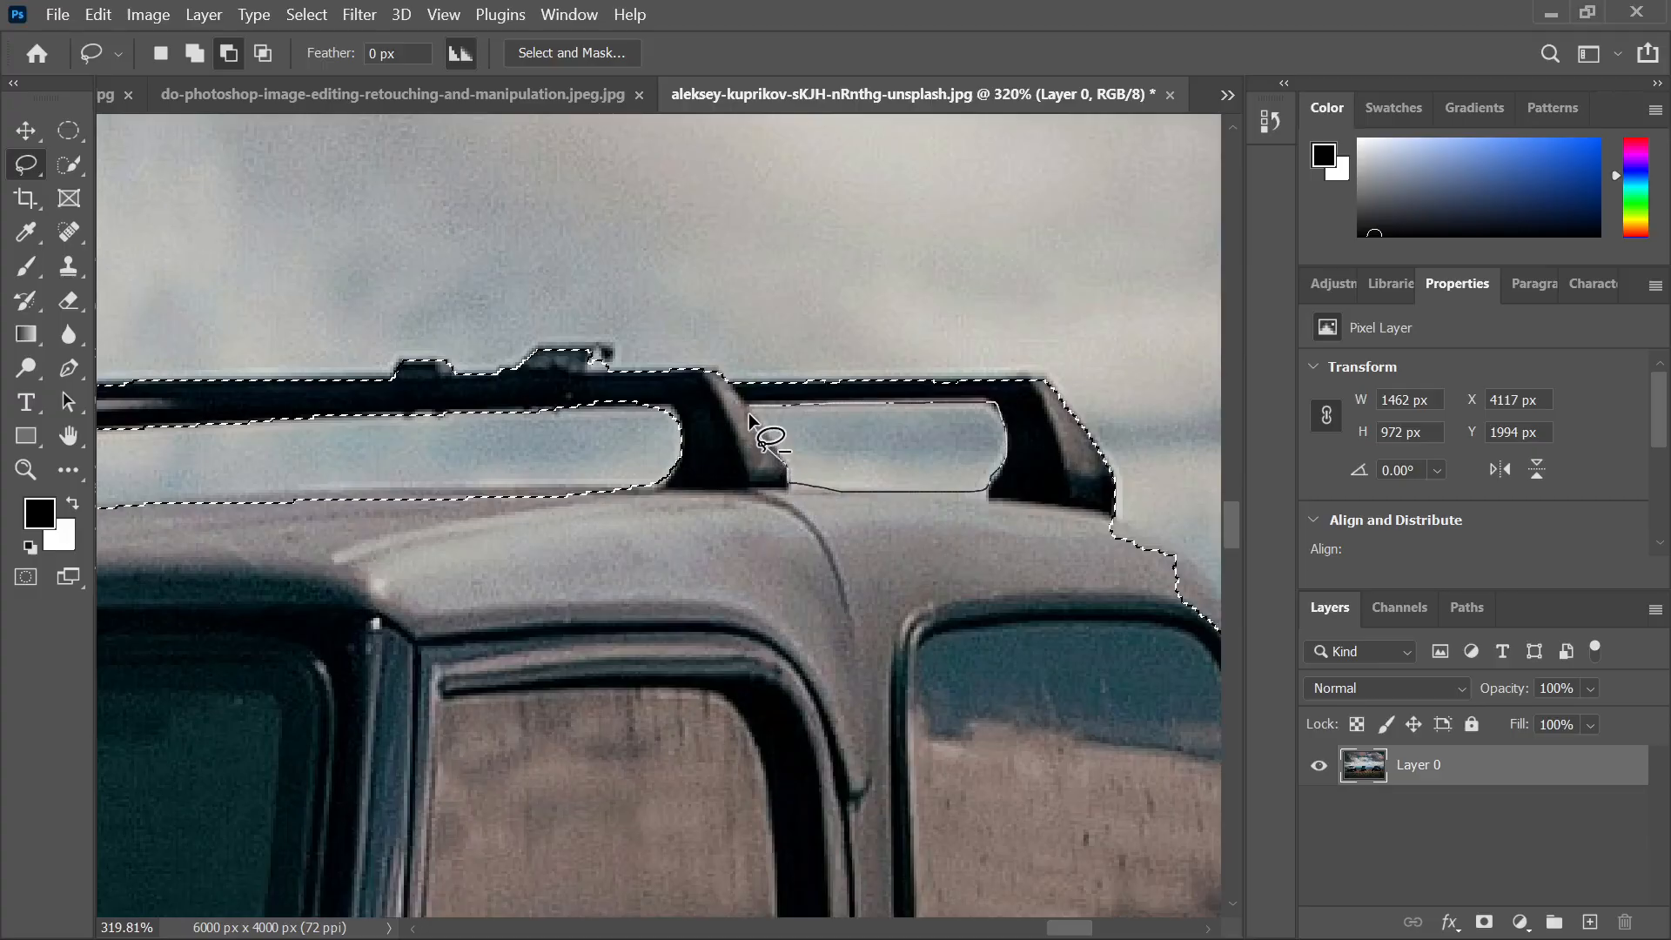
left_click_drag(748, 406, 748, 405)
scroll(821, 467, "down", 6)
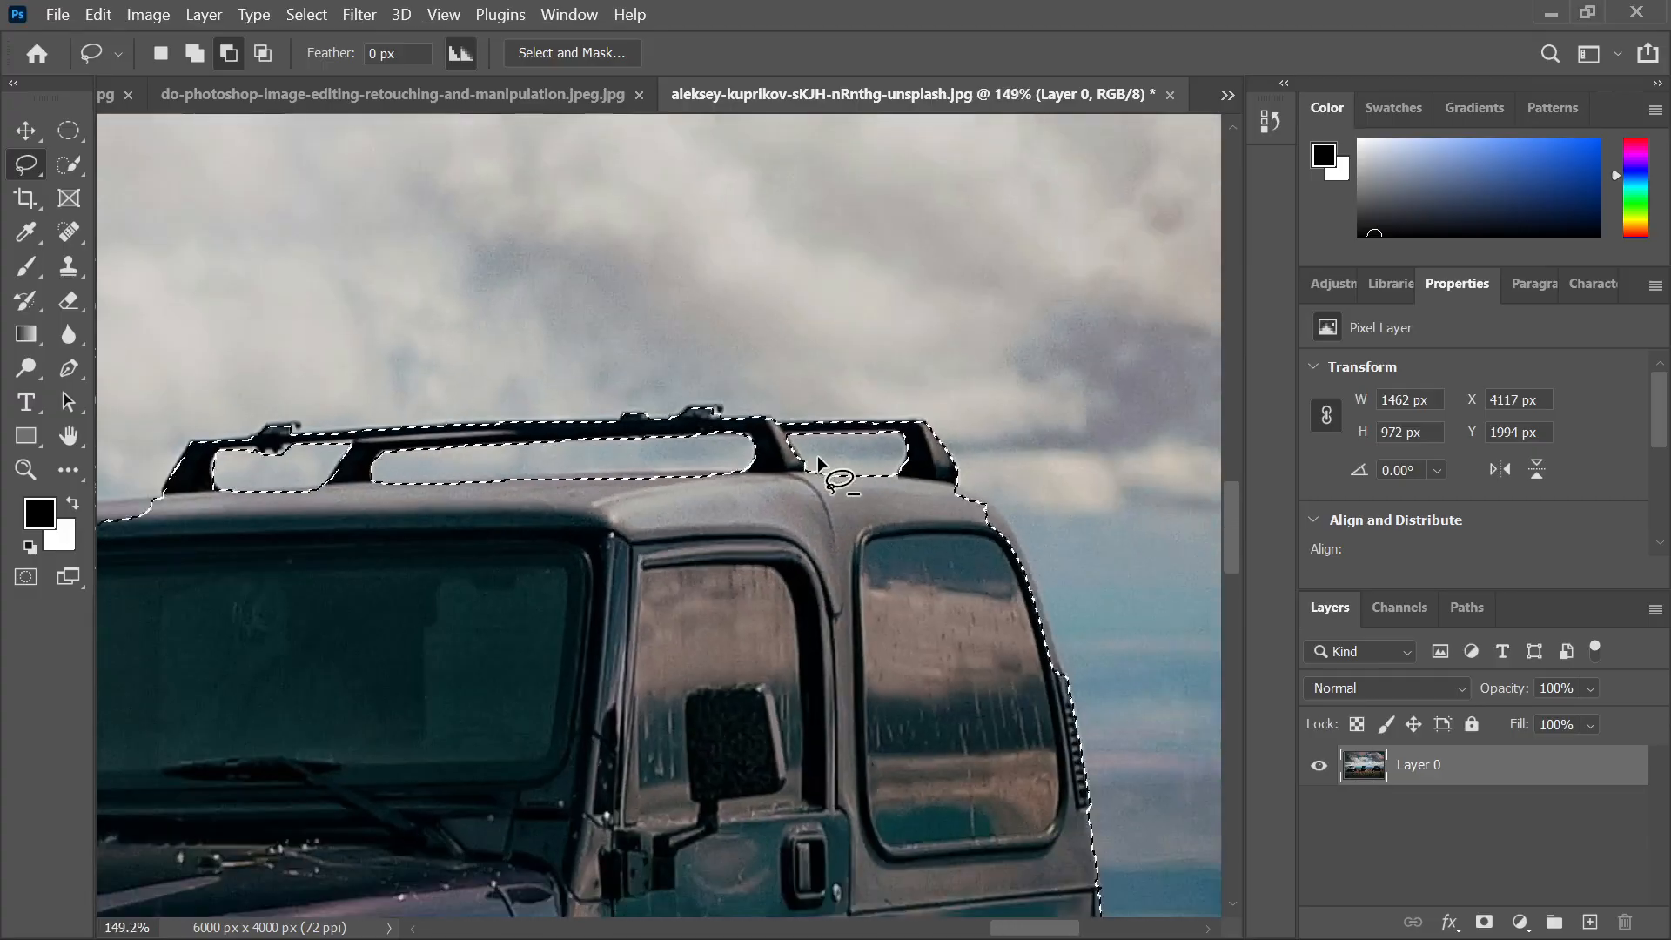
scroll(992, 539, "up", 5)
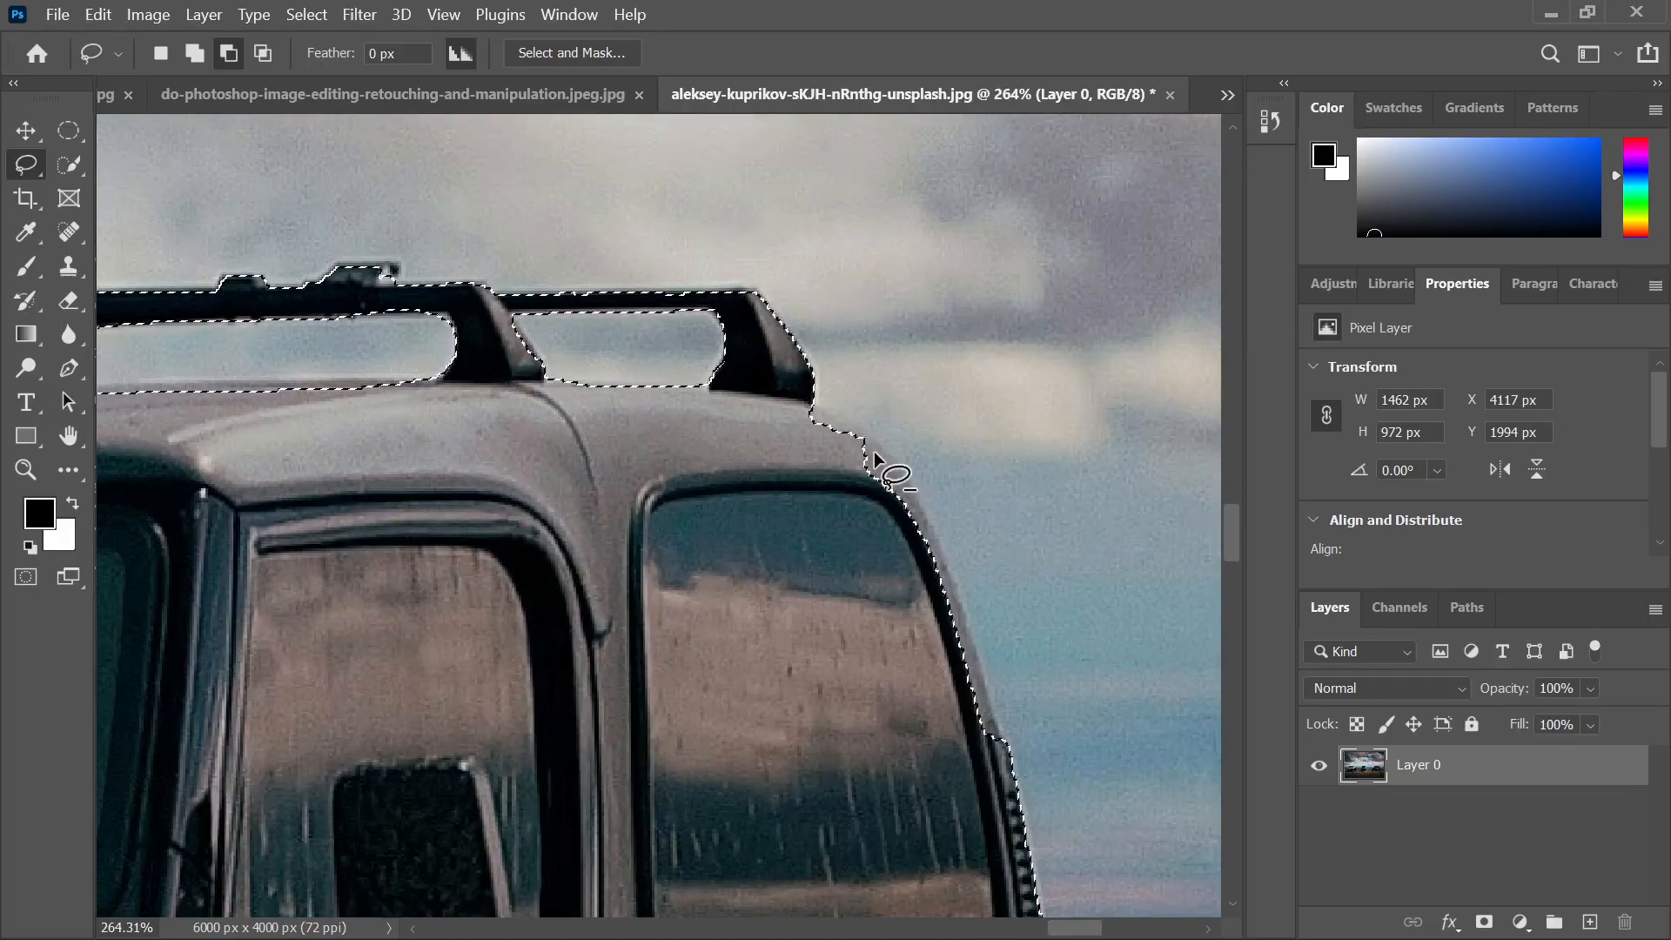
left_click(69, 164)
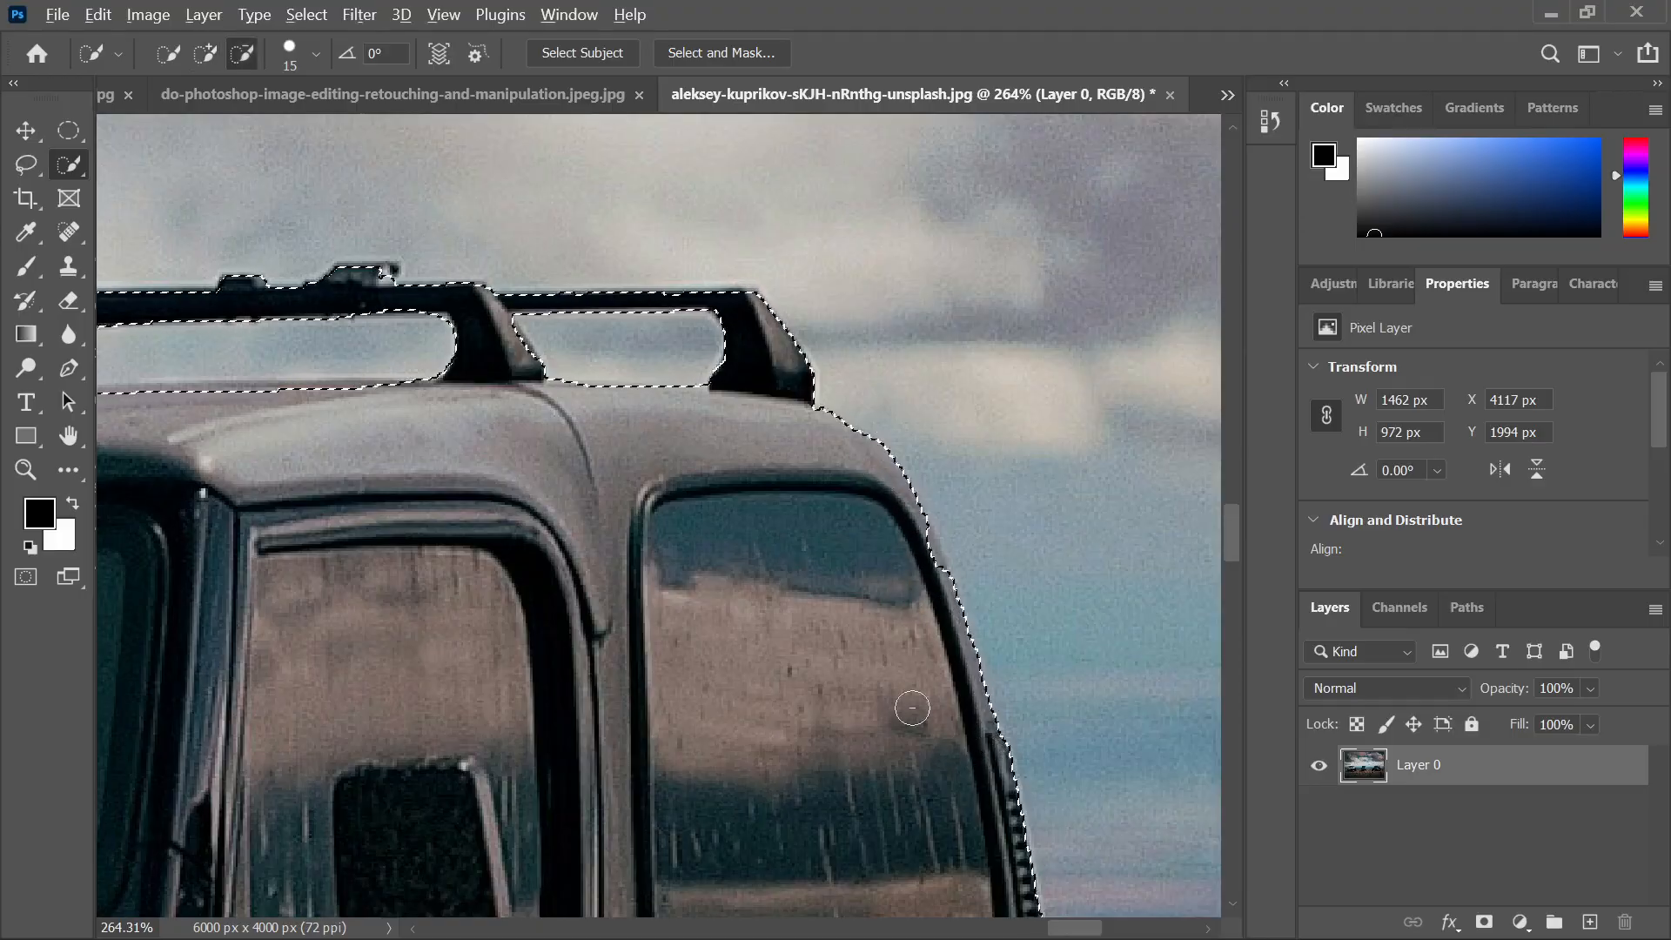
scroll(981, 758, "down", 6)
scroll(907, 702, "down", 6)
scroll(896, 698, "down", 5)
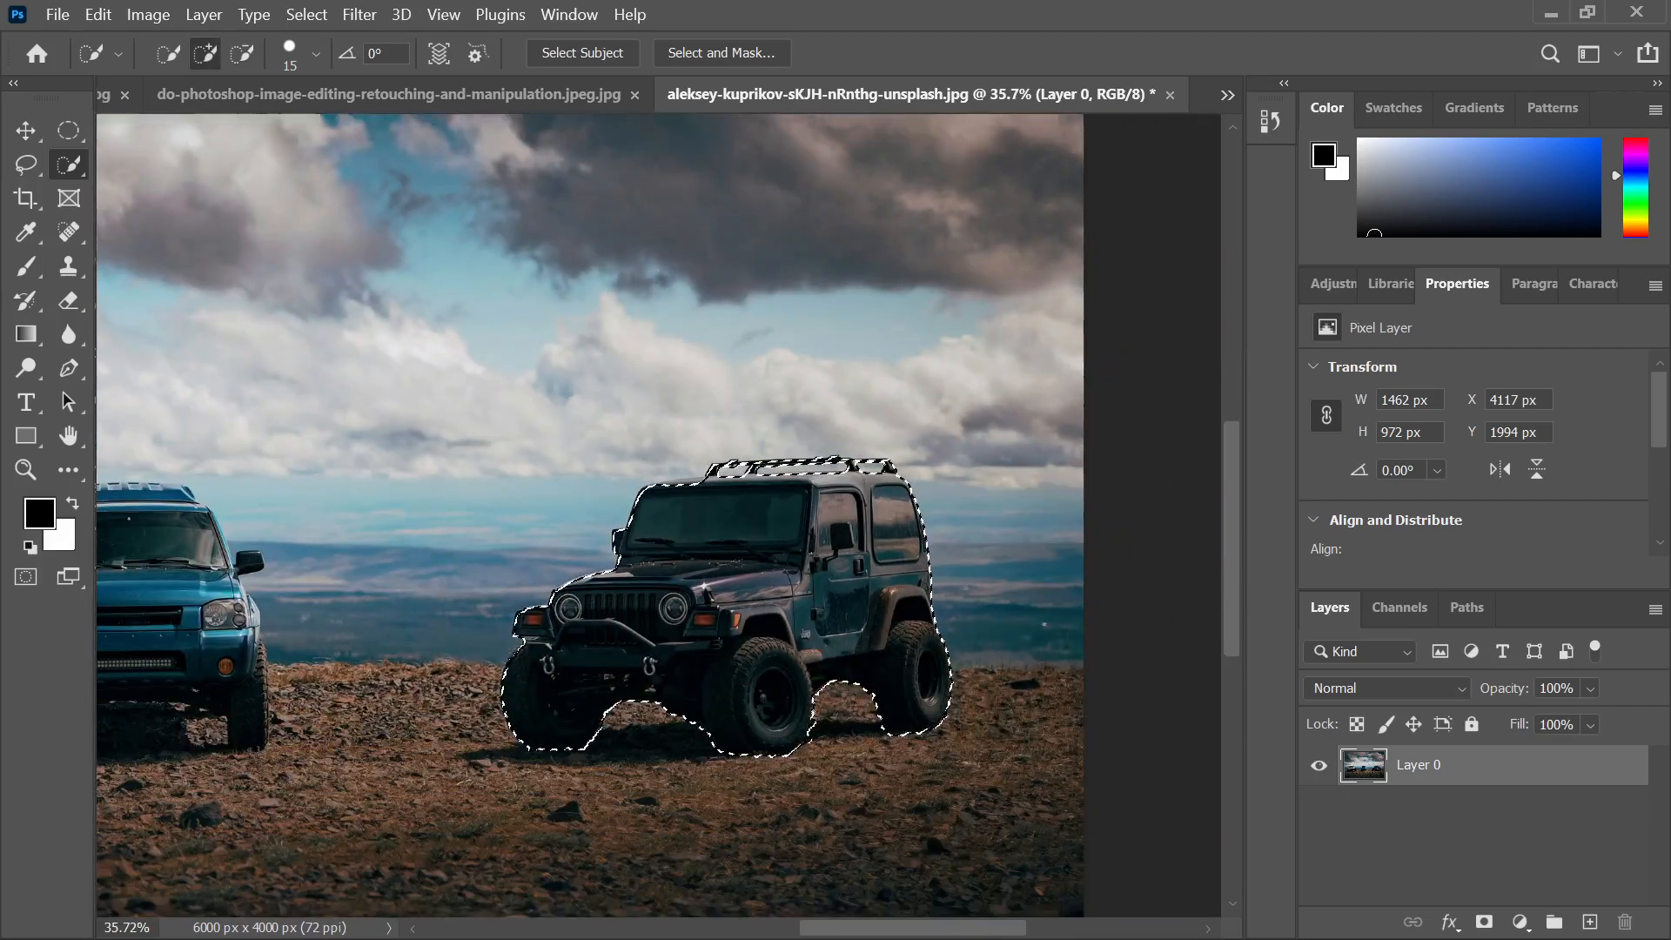
scroll(738, 661, "up", 4)
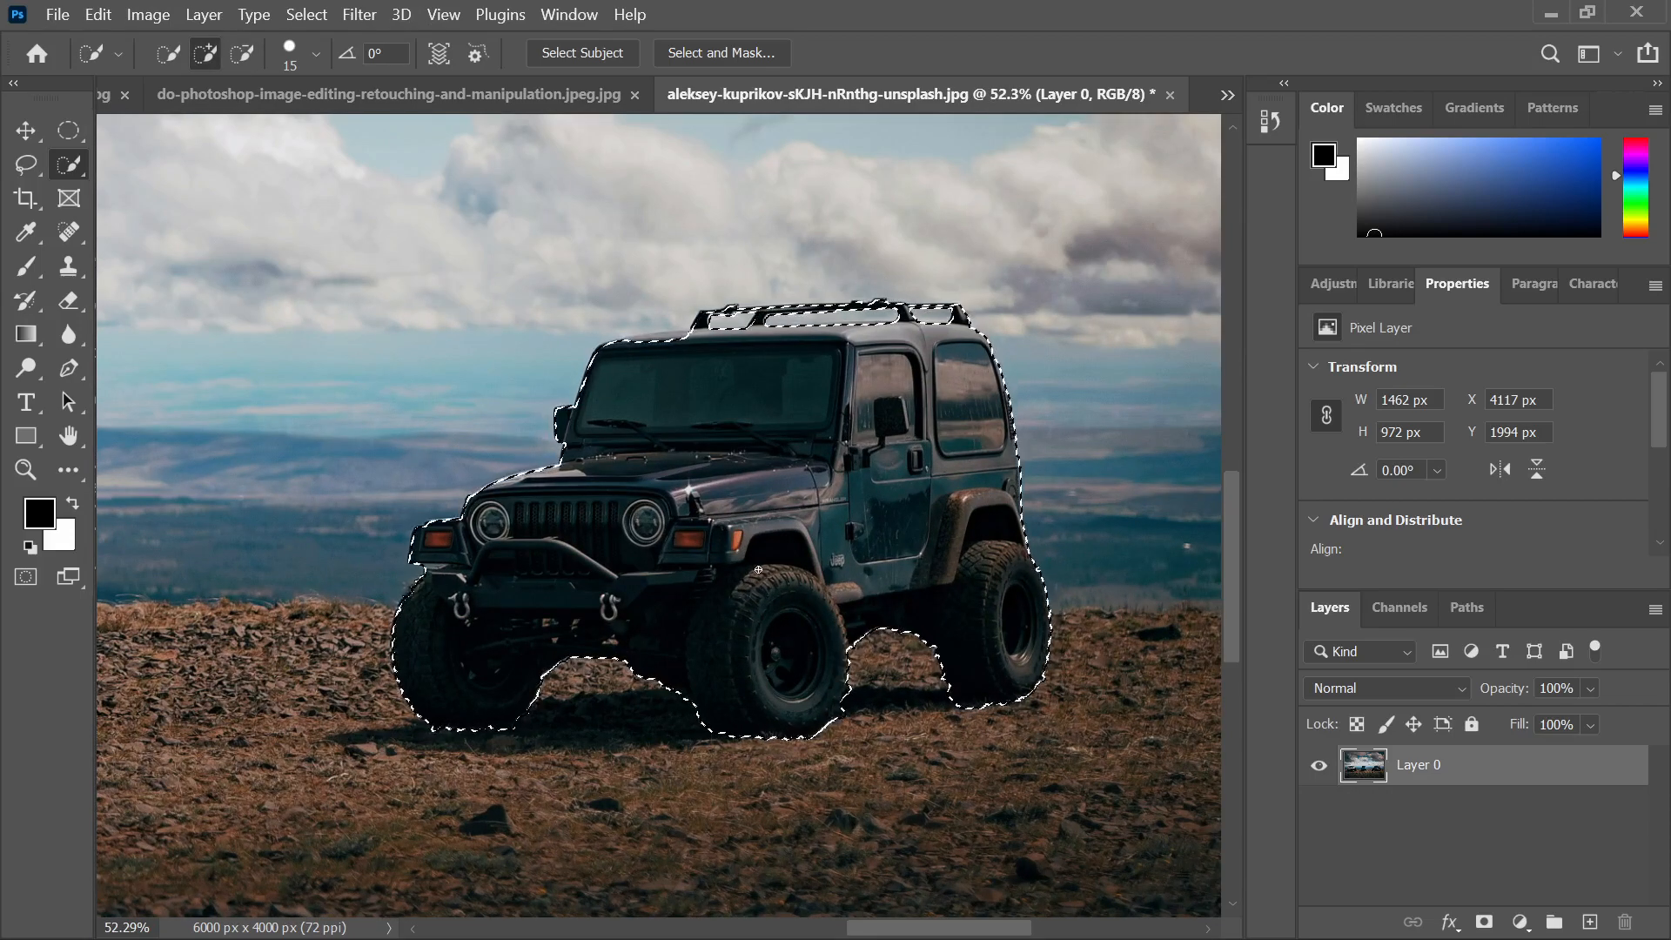
scroll(757, 570, "down", 2)
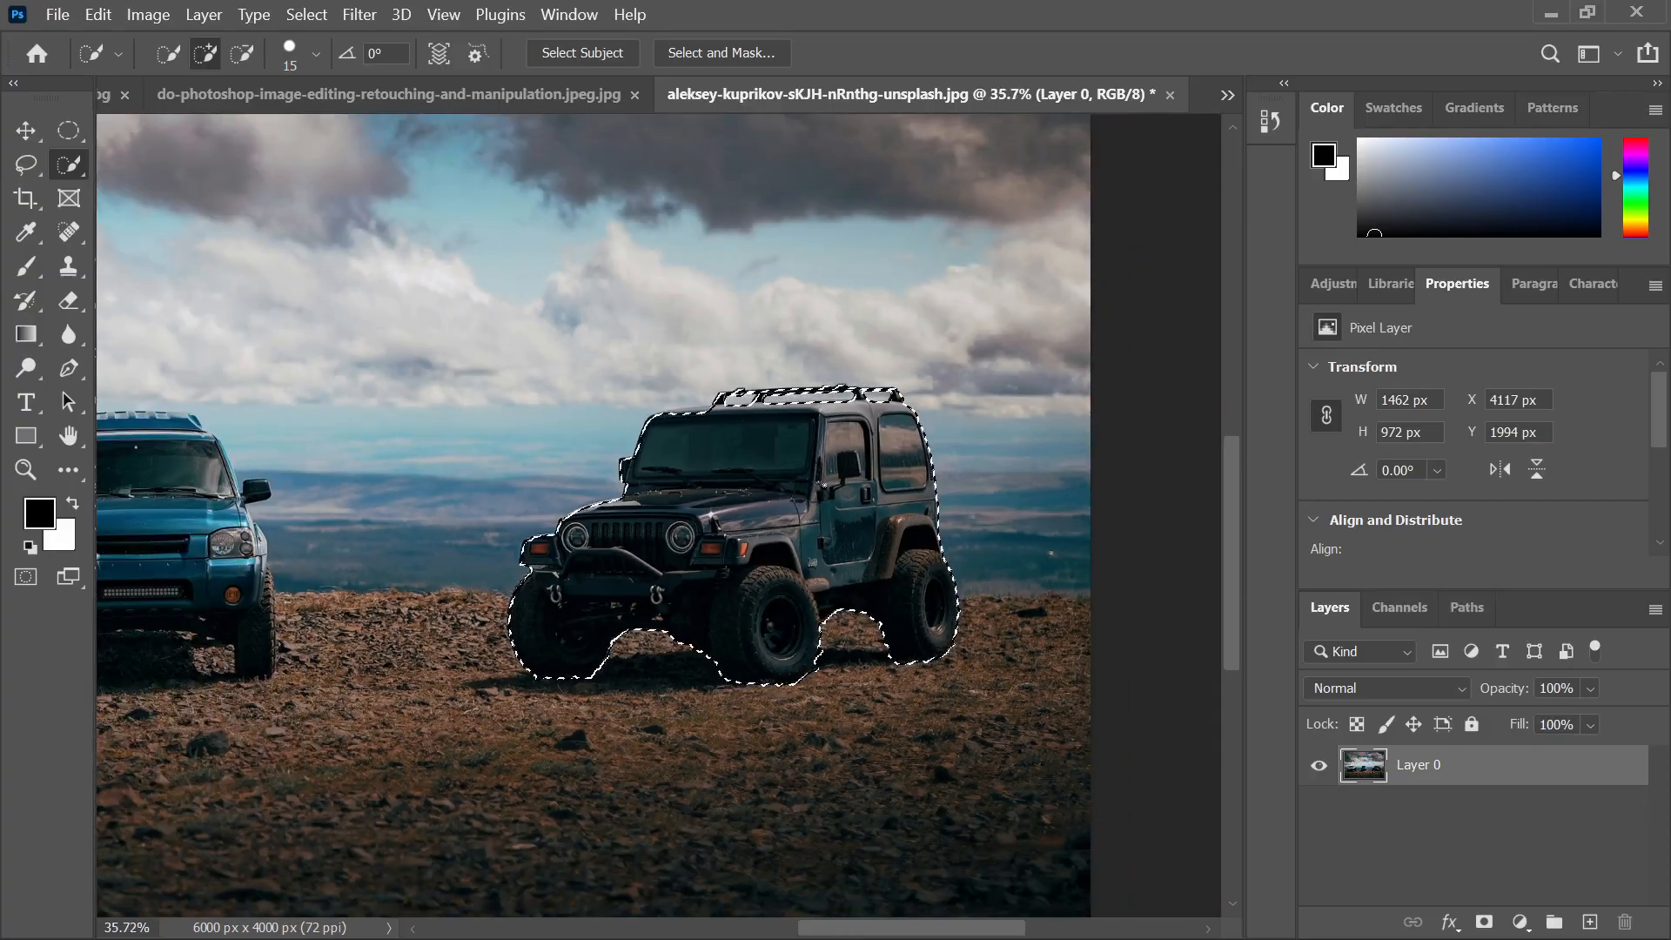
scroll(713, 457, "up", 2)
scroll(806, 495, "up", 1)
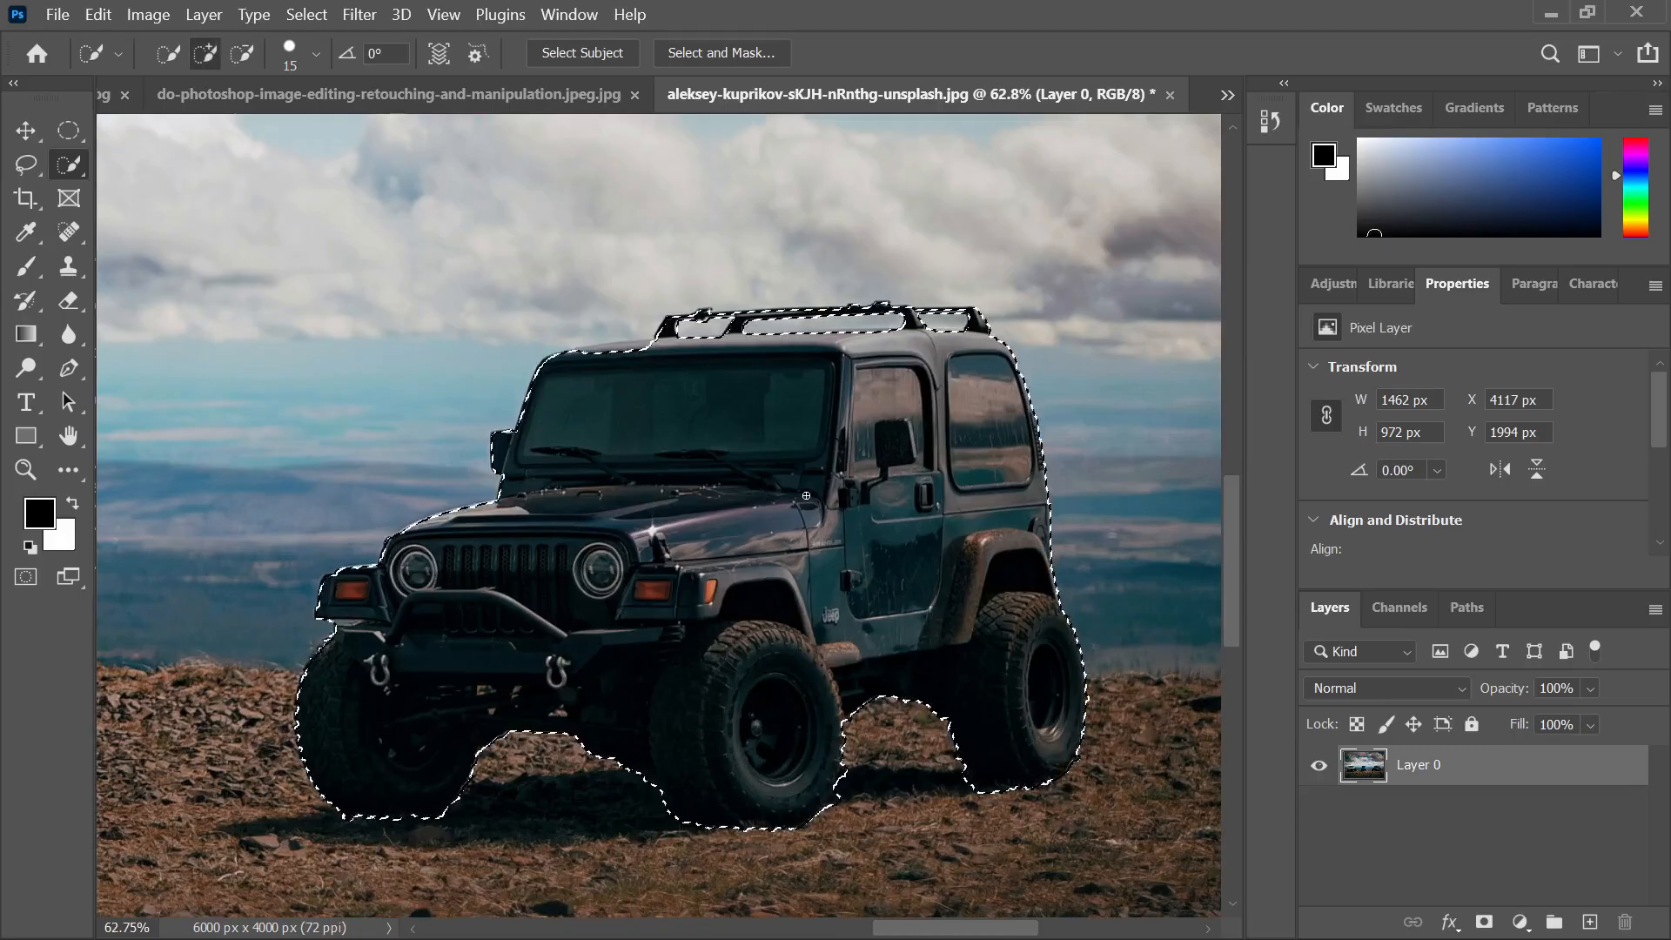
Convert the jeep selection into a work path and save it as Path 1
right_click(757, 471)
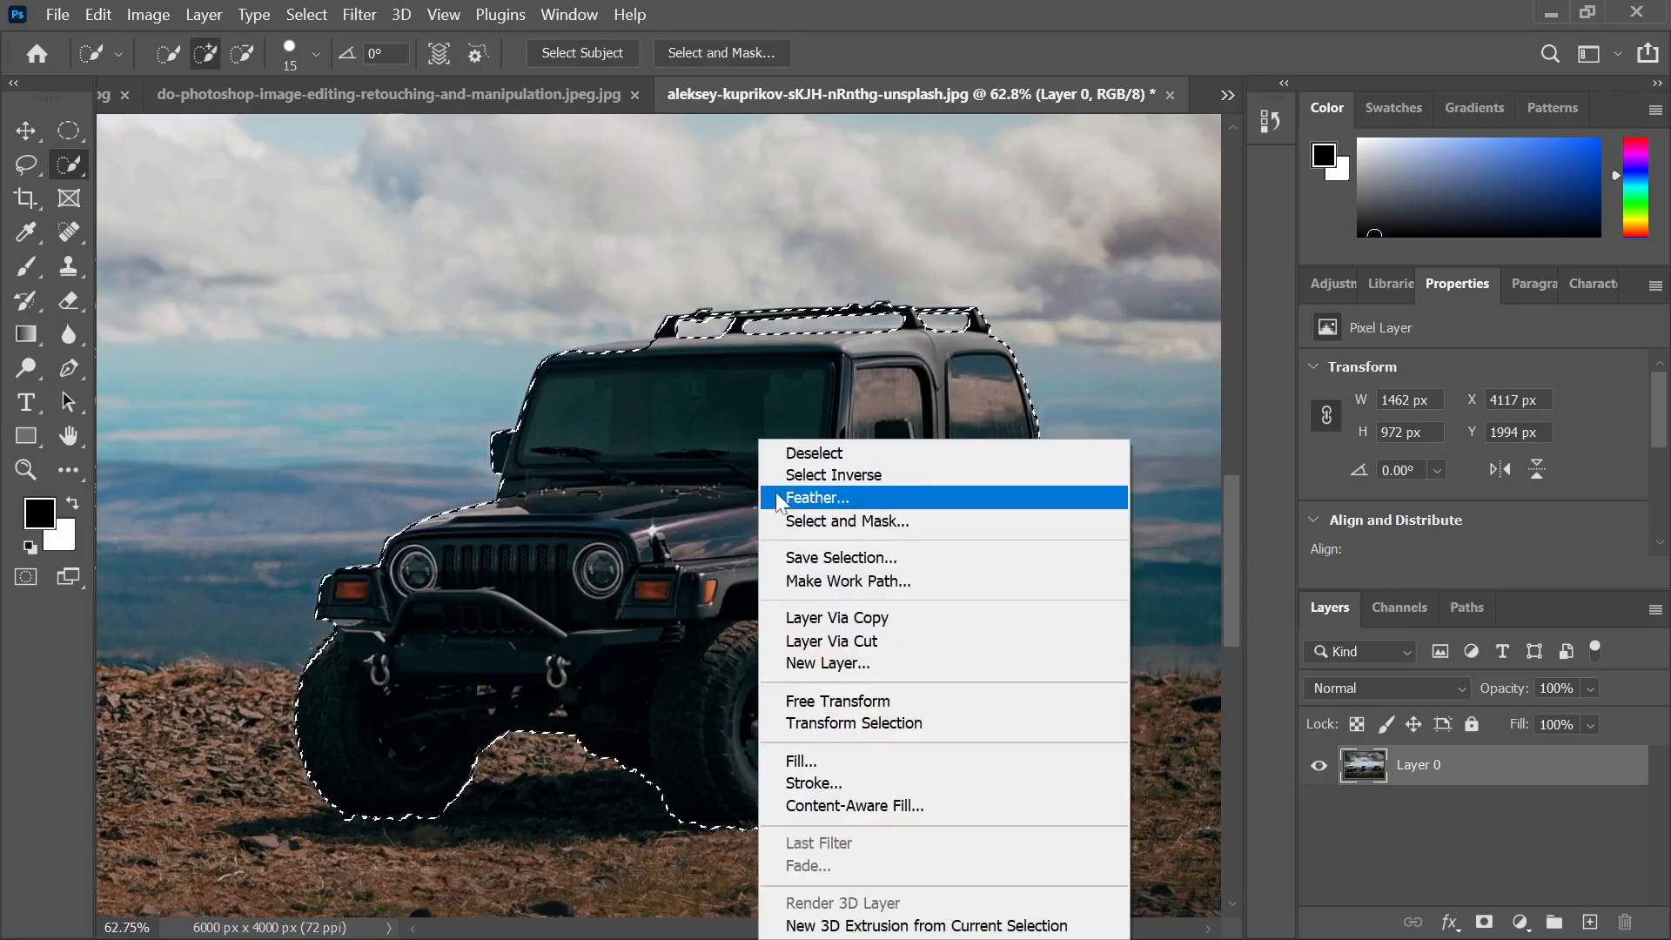
left_click(879, 588)
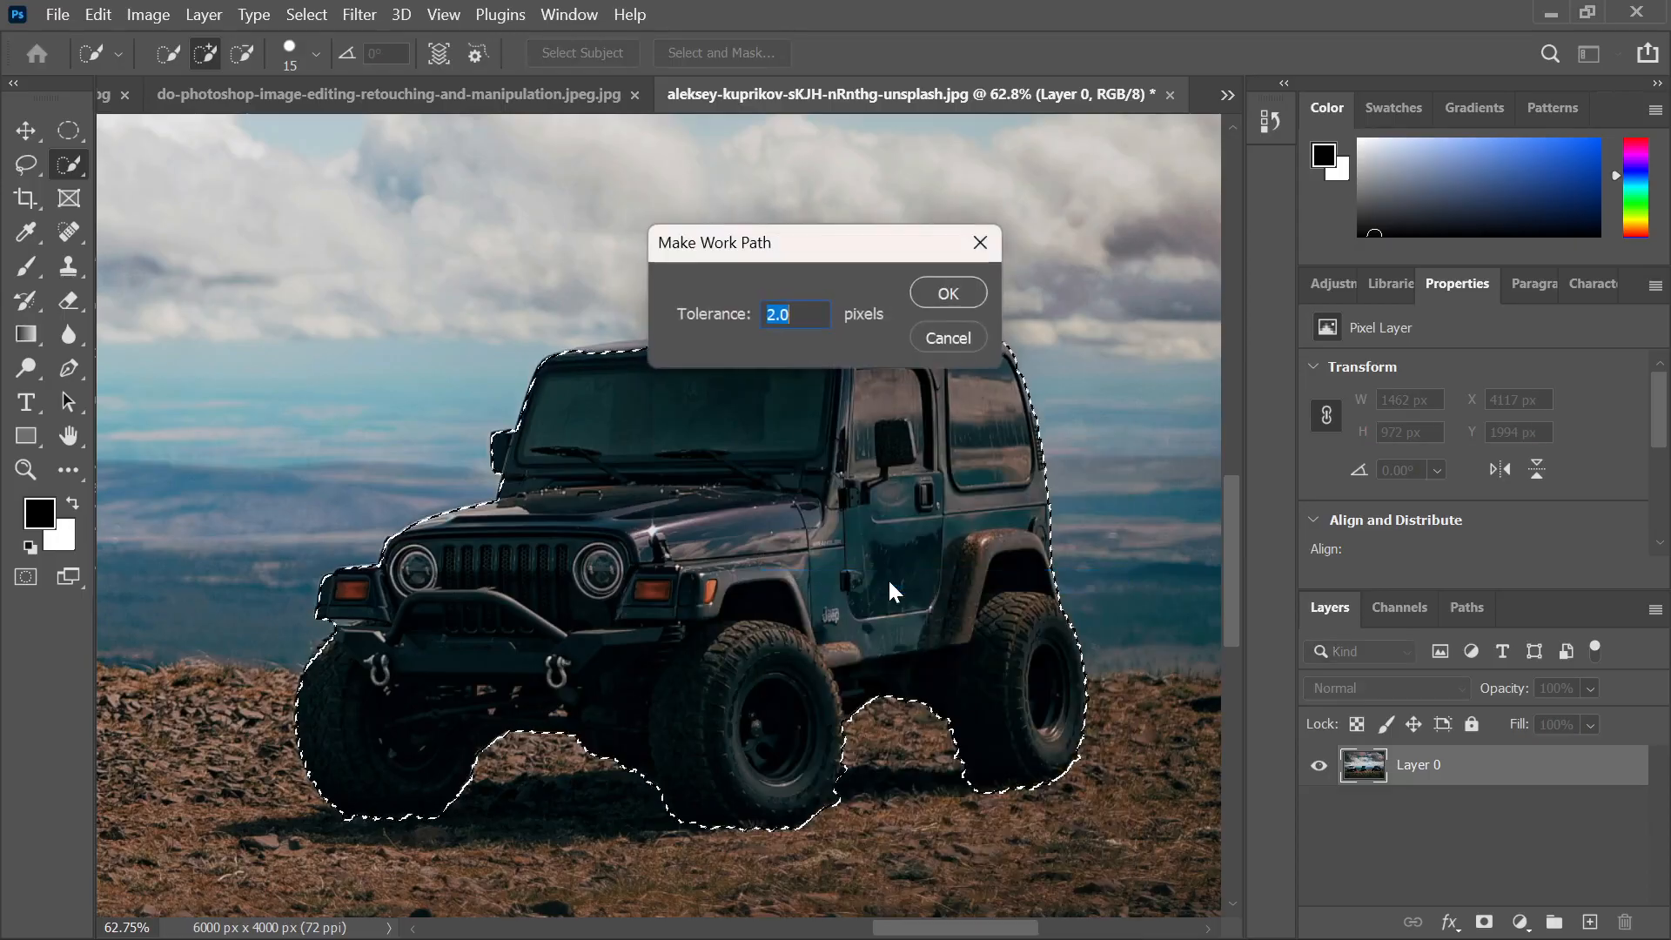
left_click(958, 298)
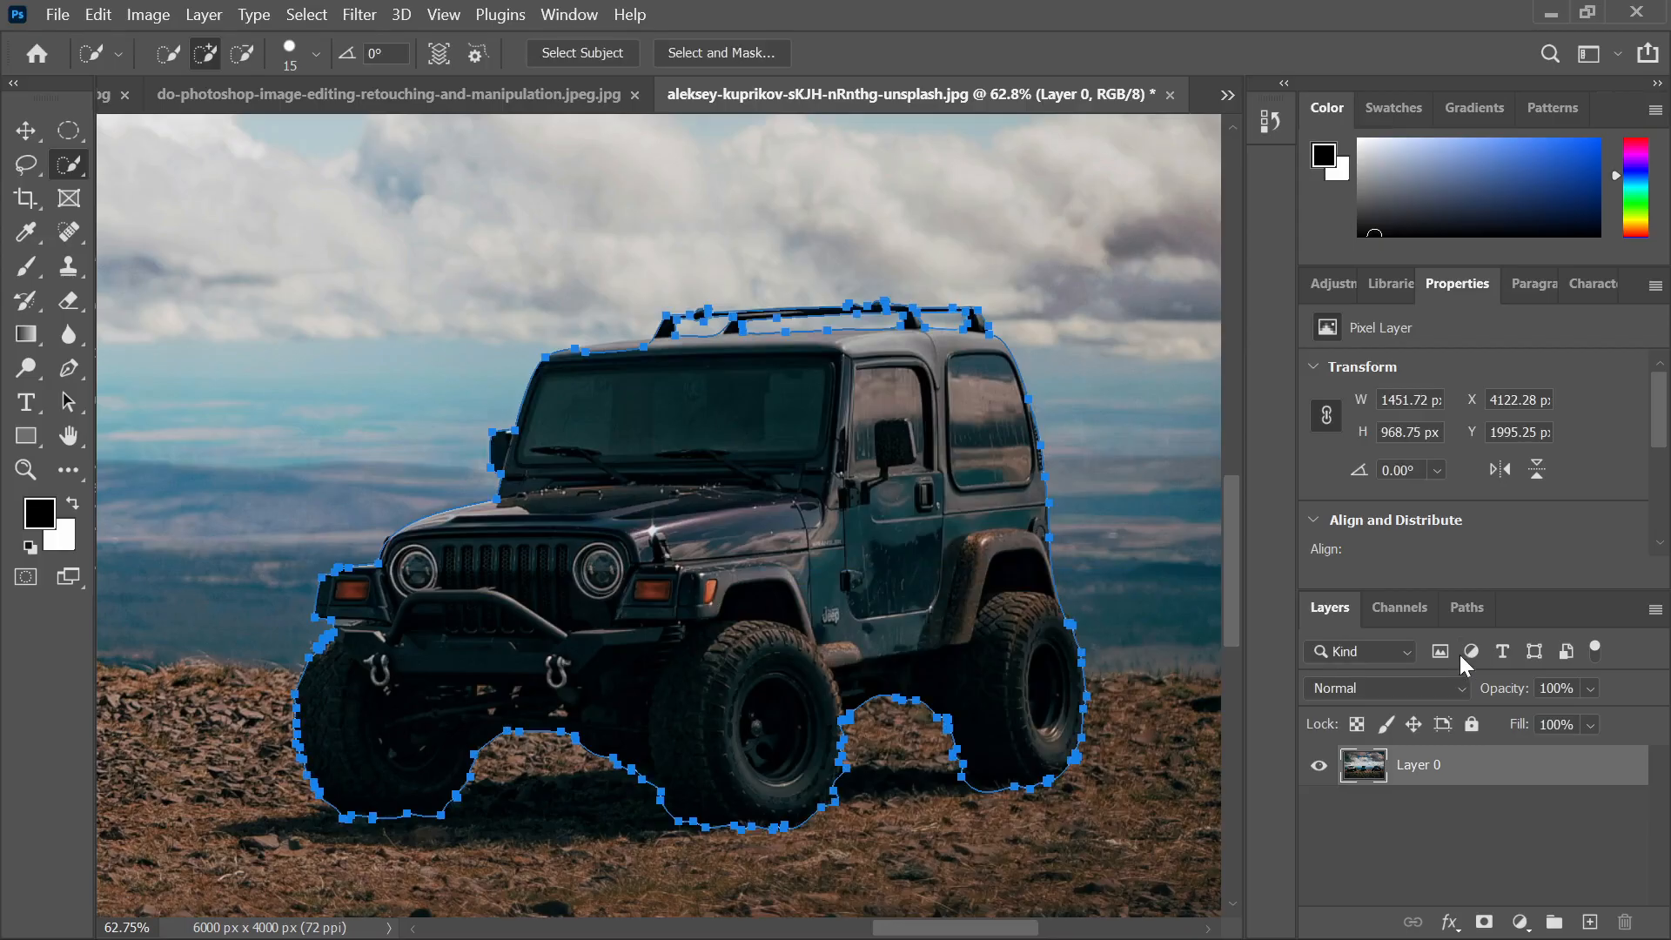
left_click(1466, 614)
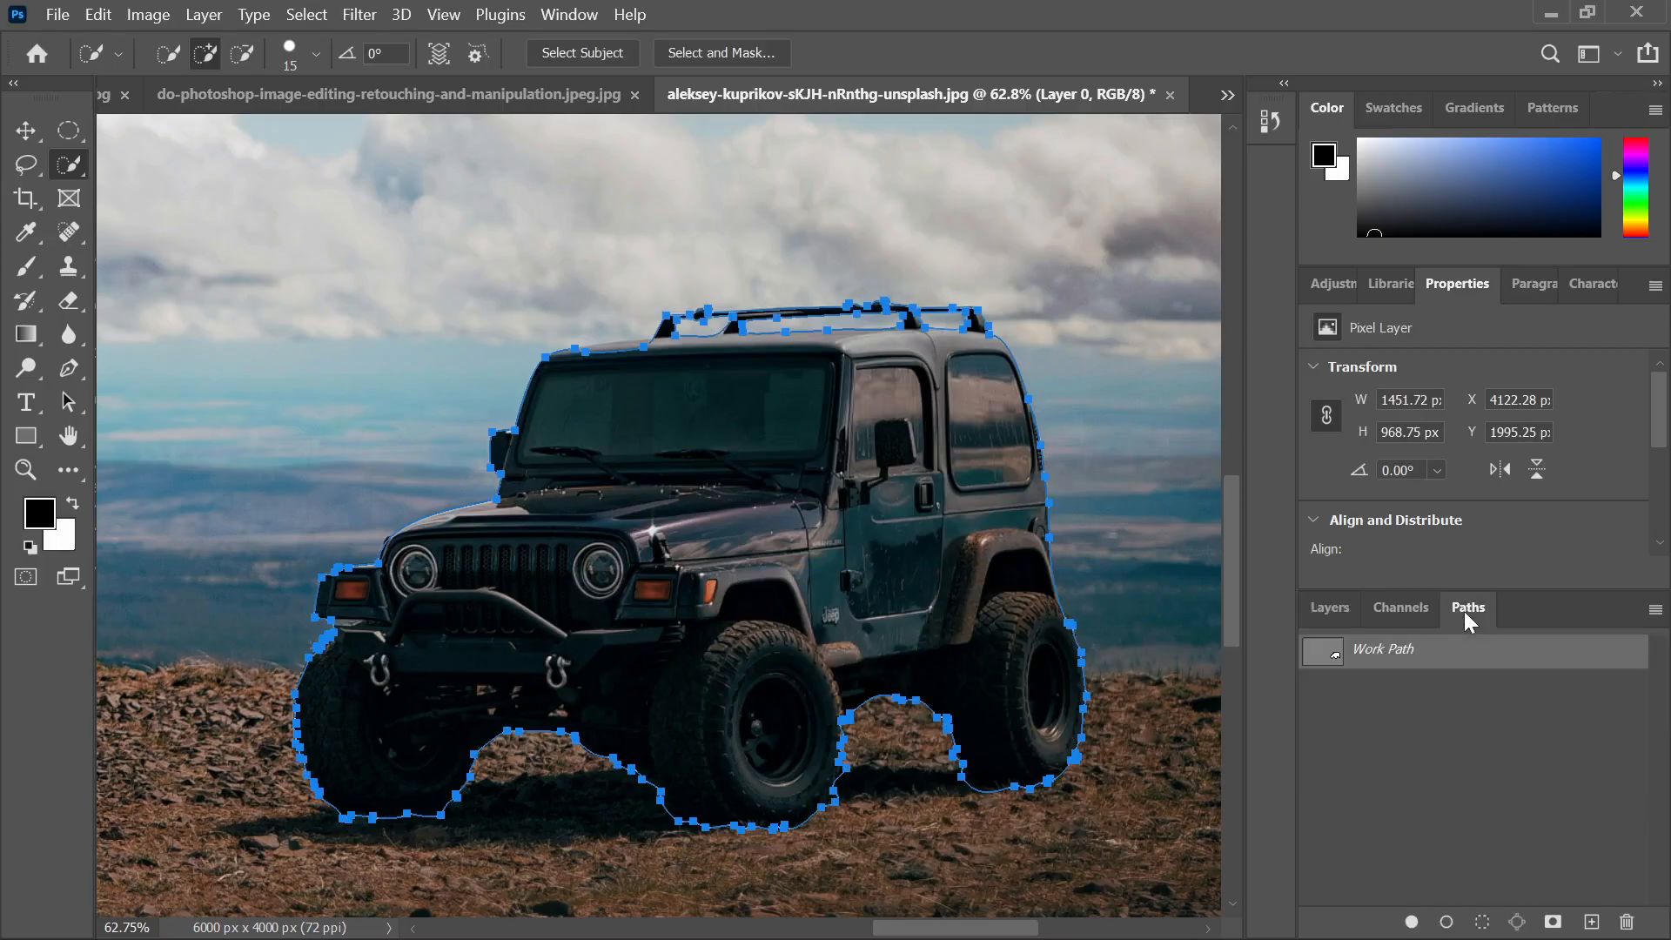
double_click(1383, 664)
left_click(979, 296)
Show Path 1's outline again and deselect the stray windshield-and-hood selection
left_click(1417, 738)
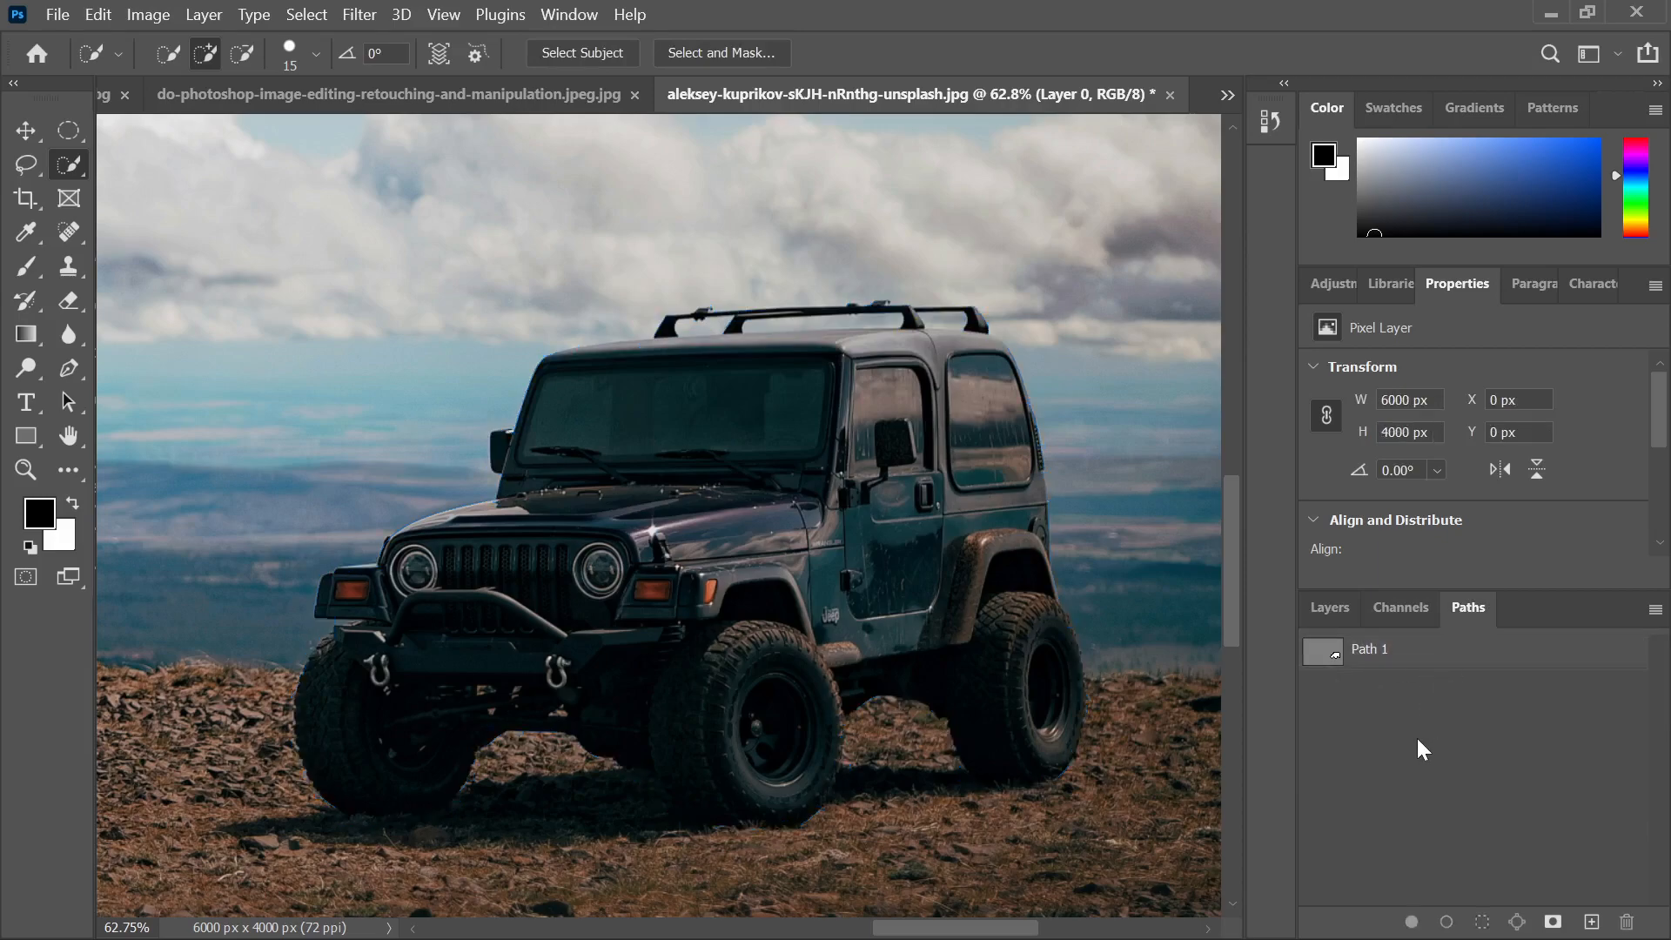
left_click(1388, 649)
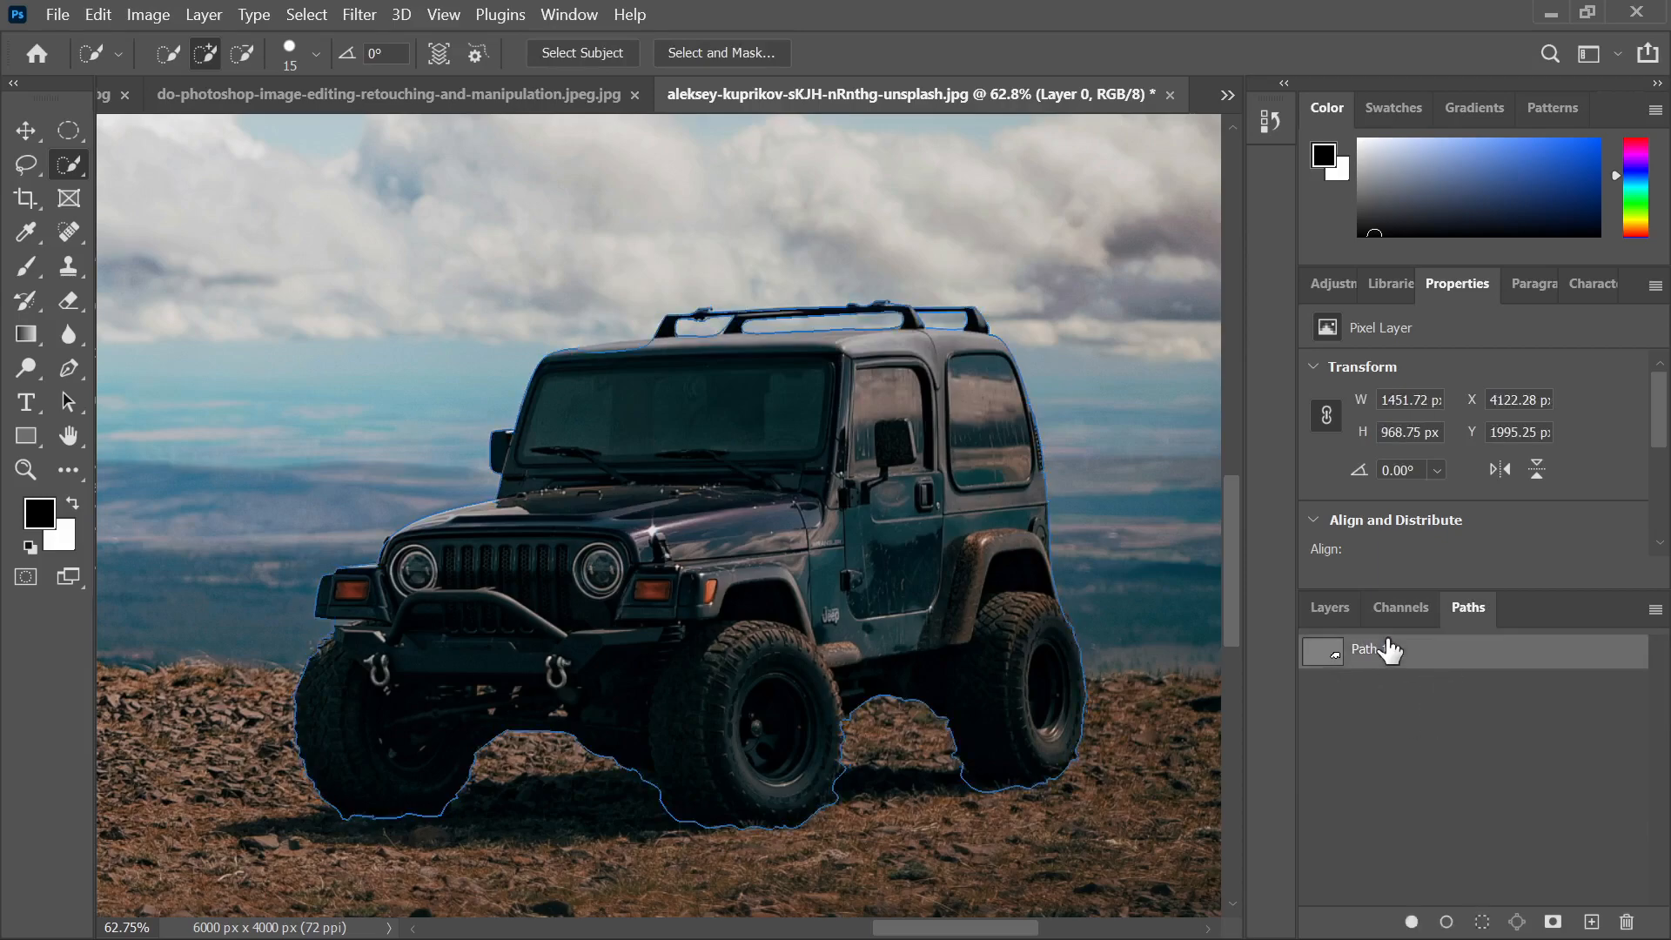
left_click(751, 386)
scroll(784, 405, "down", 3)
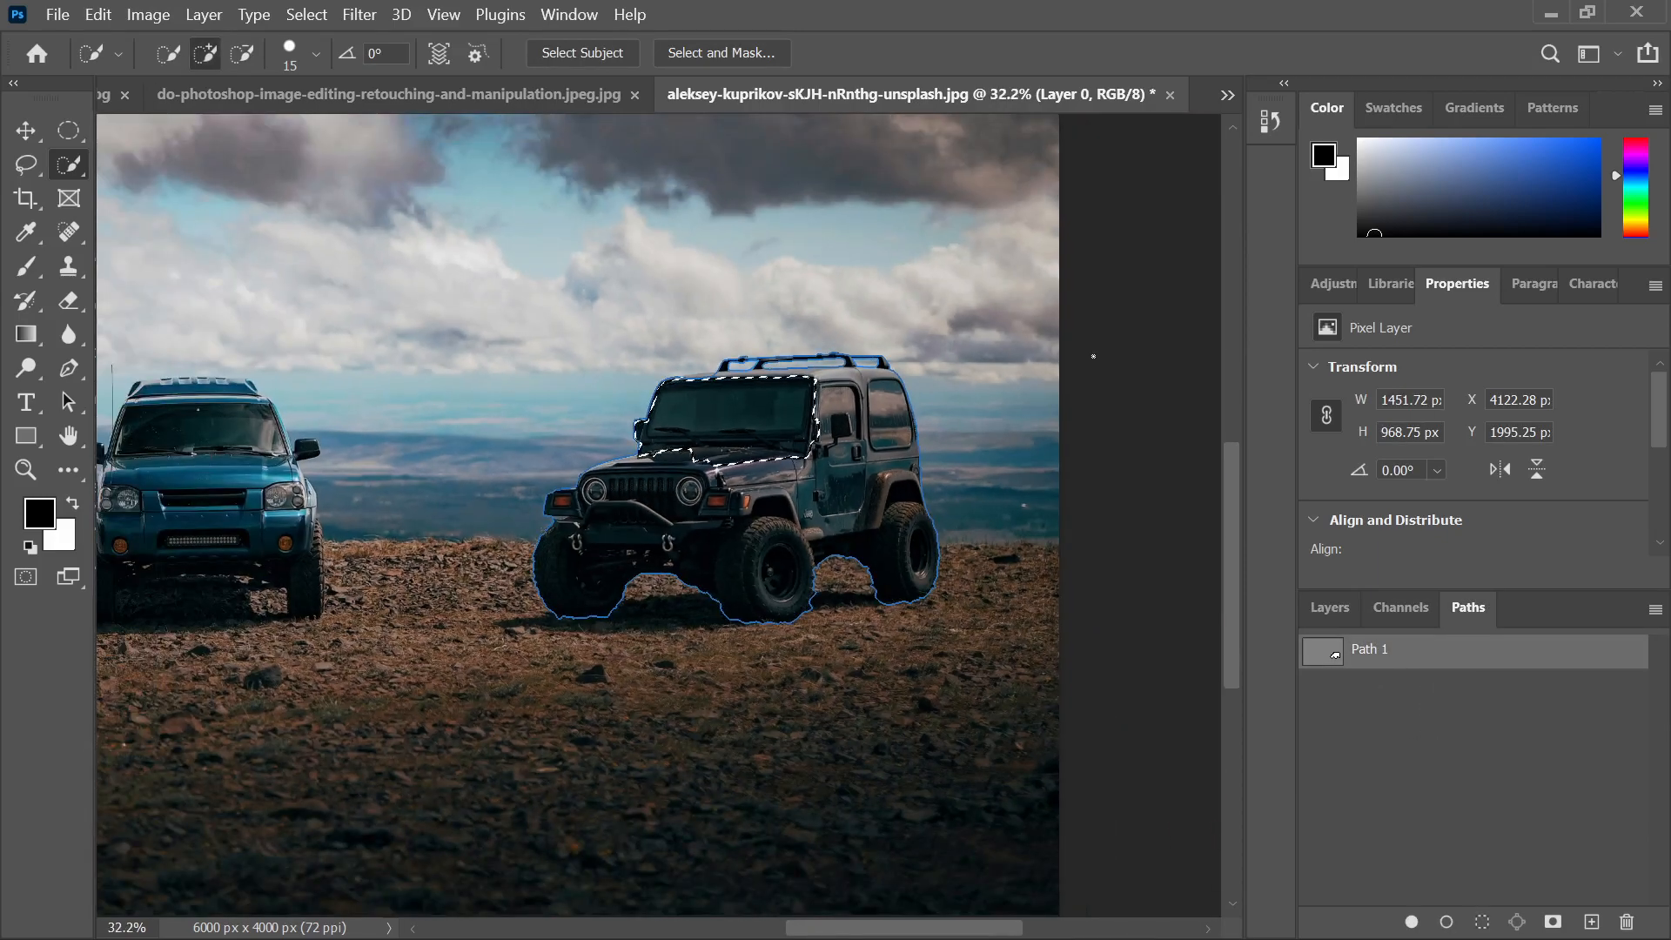
key("ctrl+d")
Save the document as Car Path.psd in Desktop > Photoshop Job, accepting the format options
left_click(57, 14)
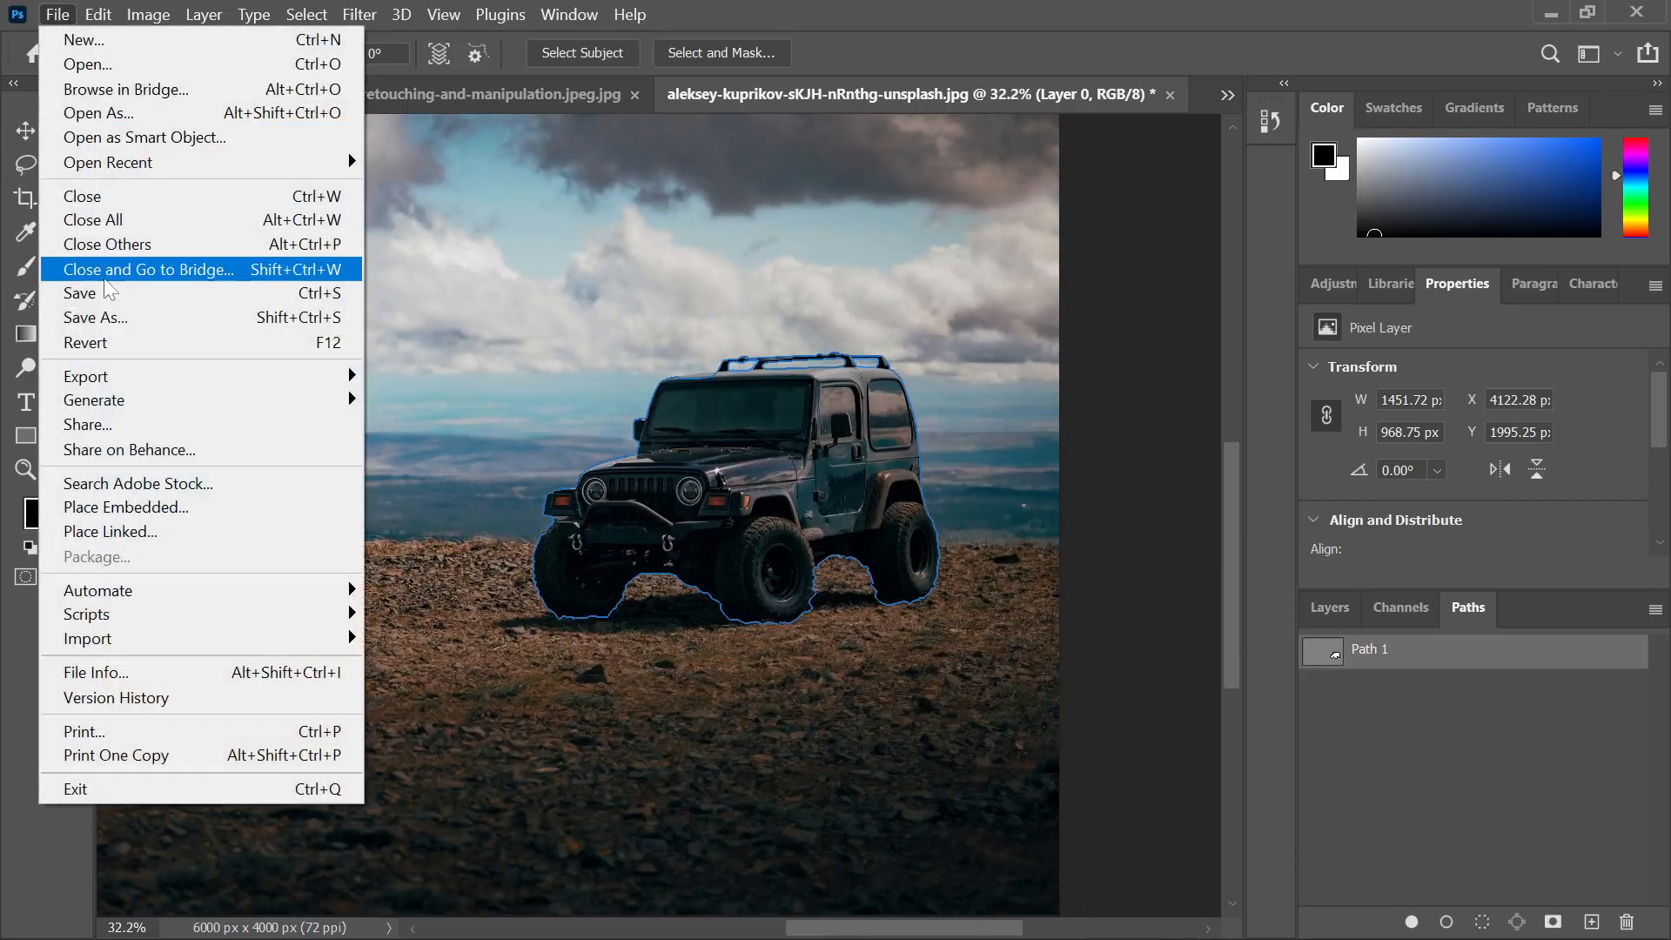
left_click(112, 316)
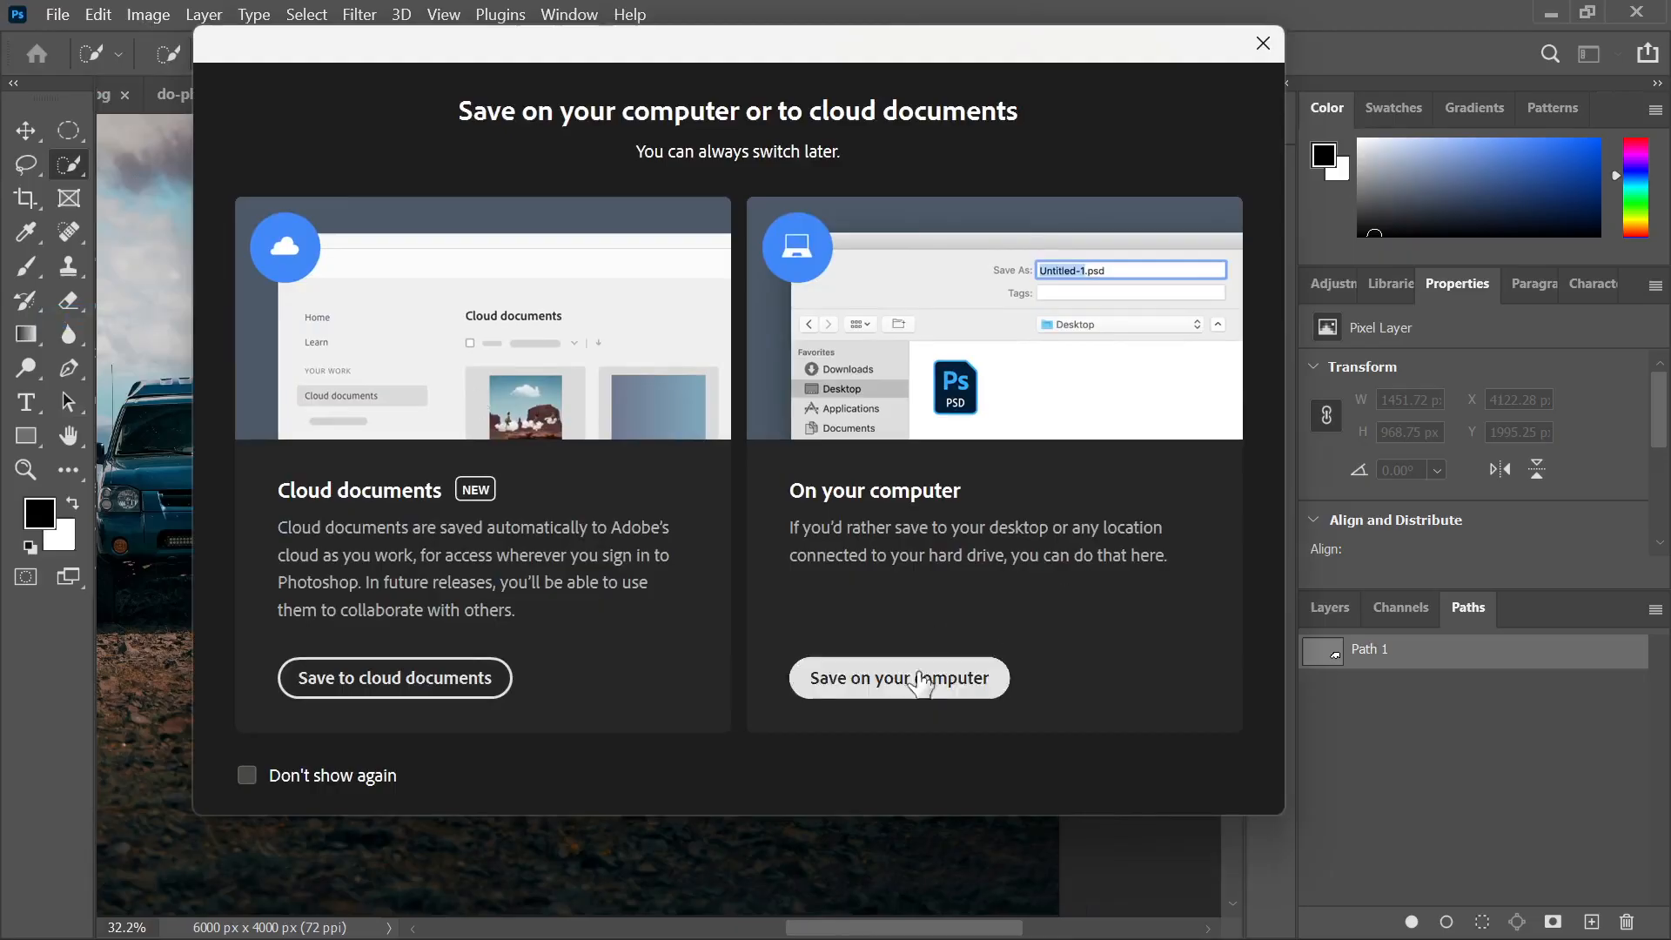
left_click(914, 675)
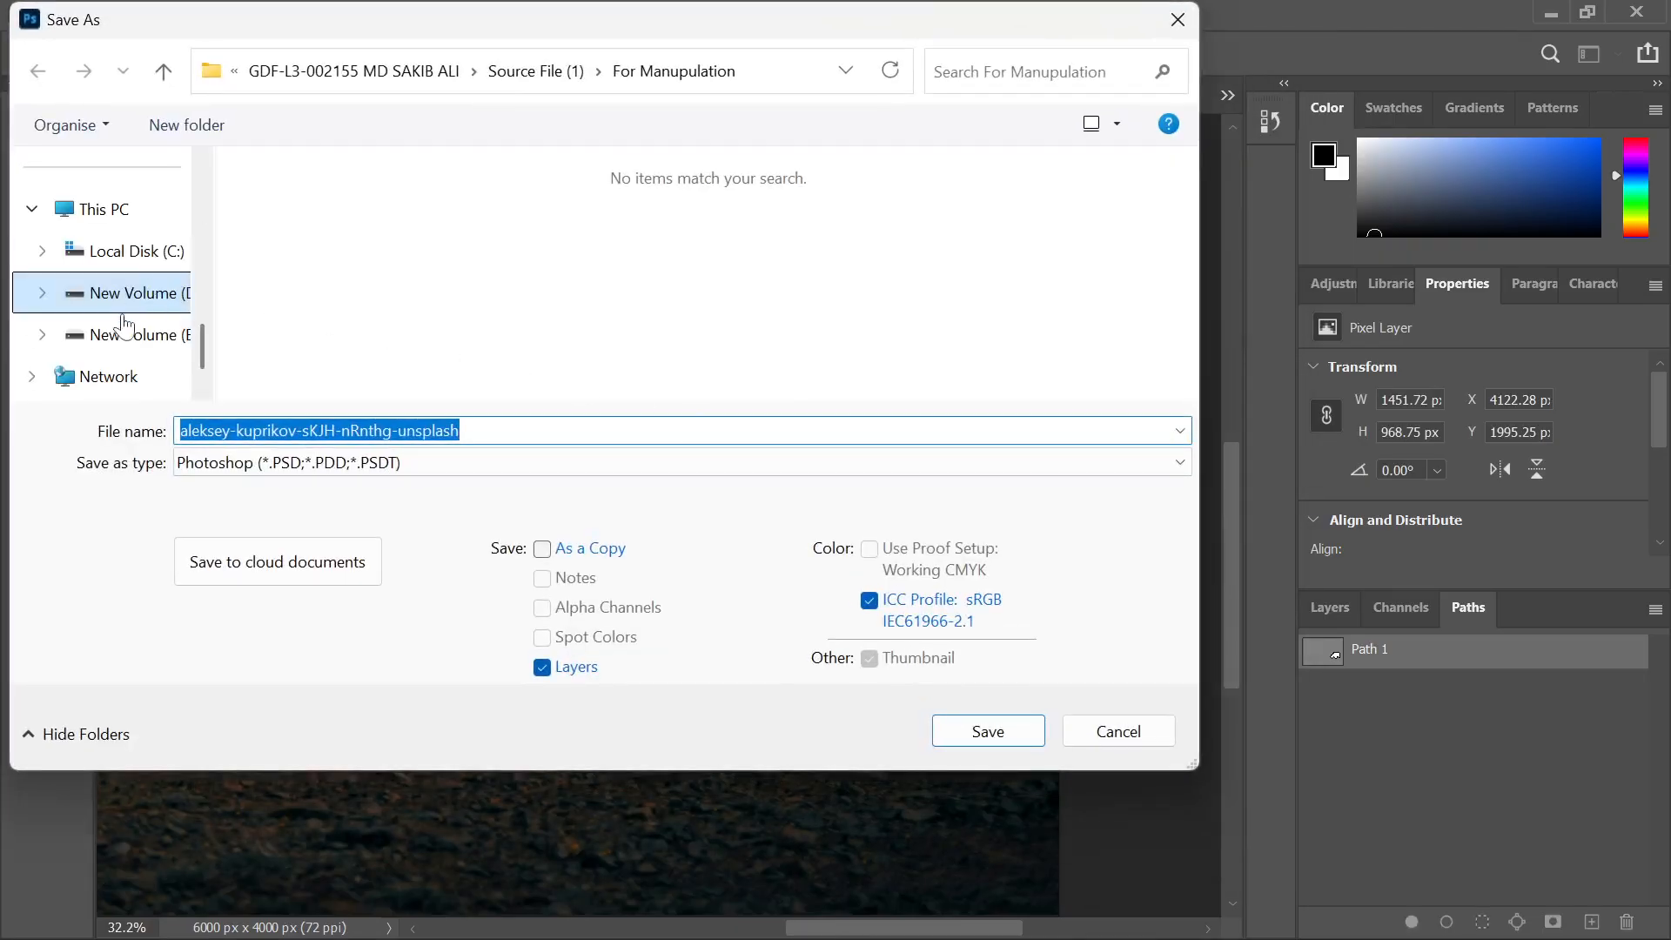
scroll(122, 313, "up", 10)
left_click(102, 261)
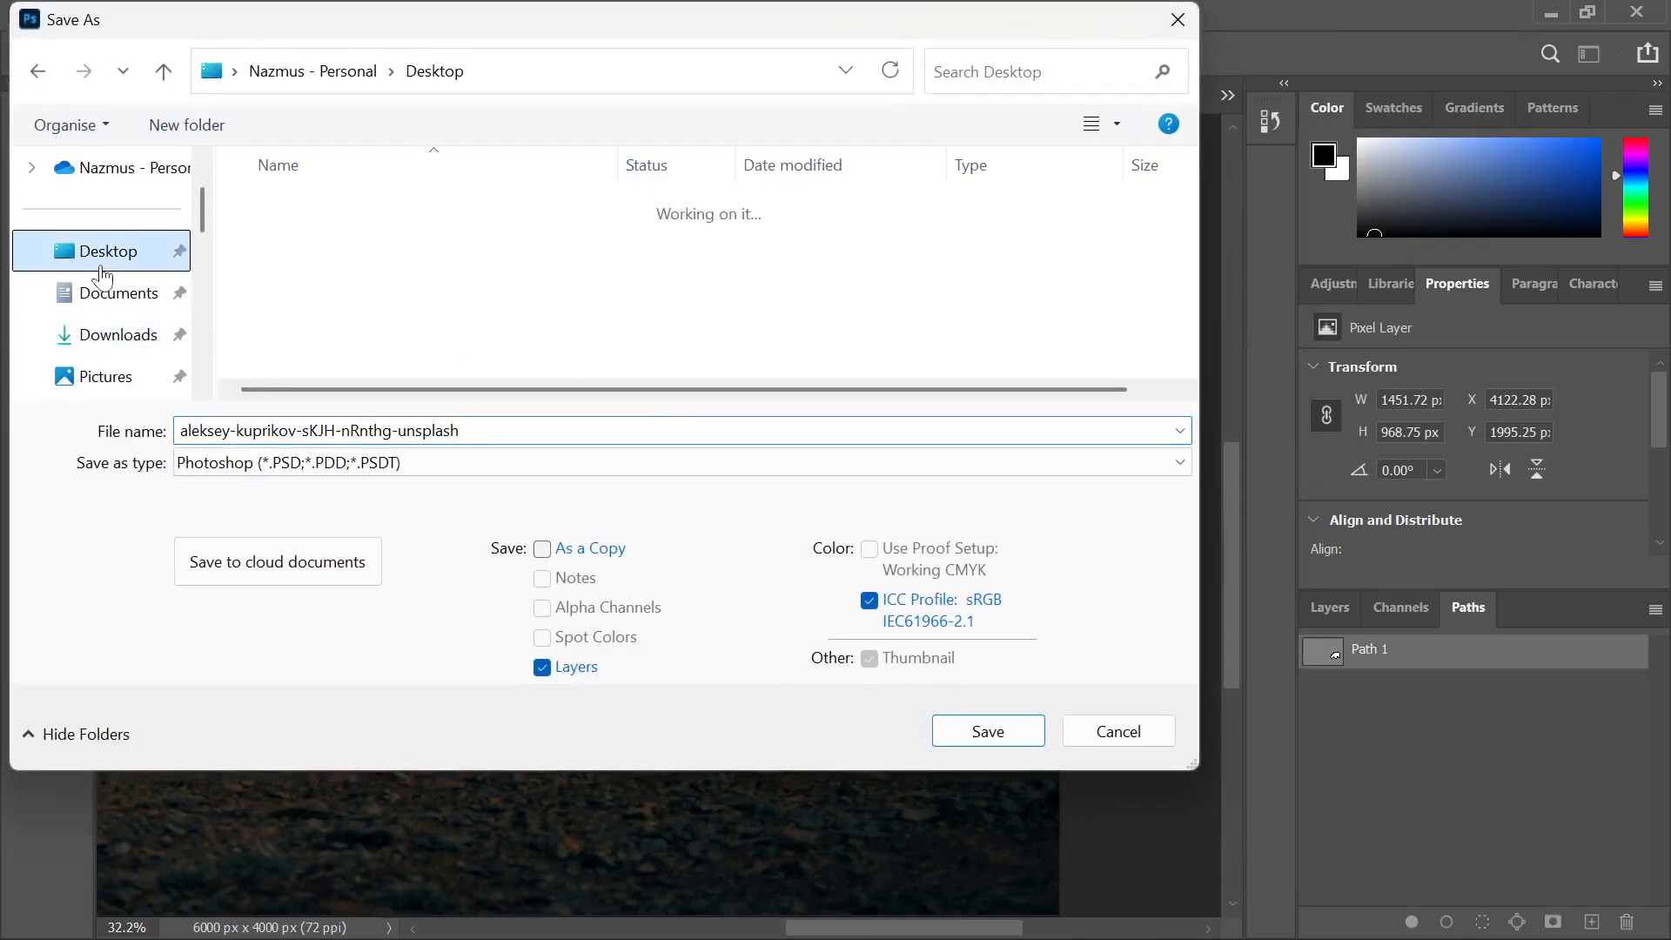
scroll(339, 305, "down", 2)
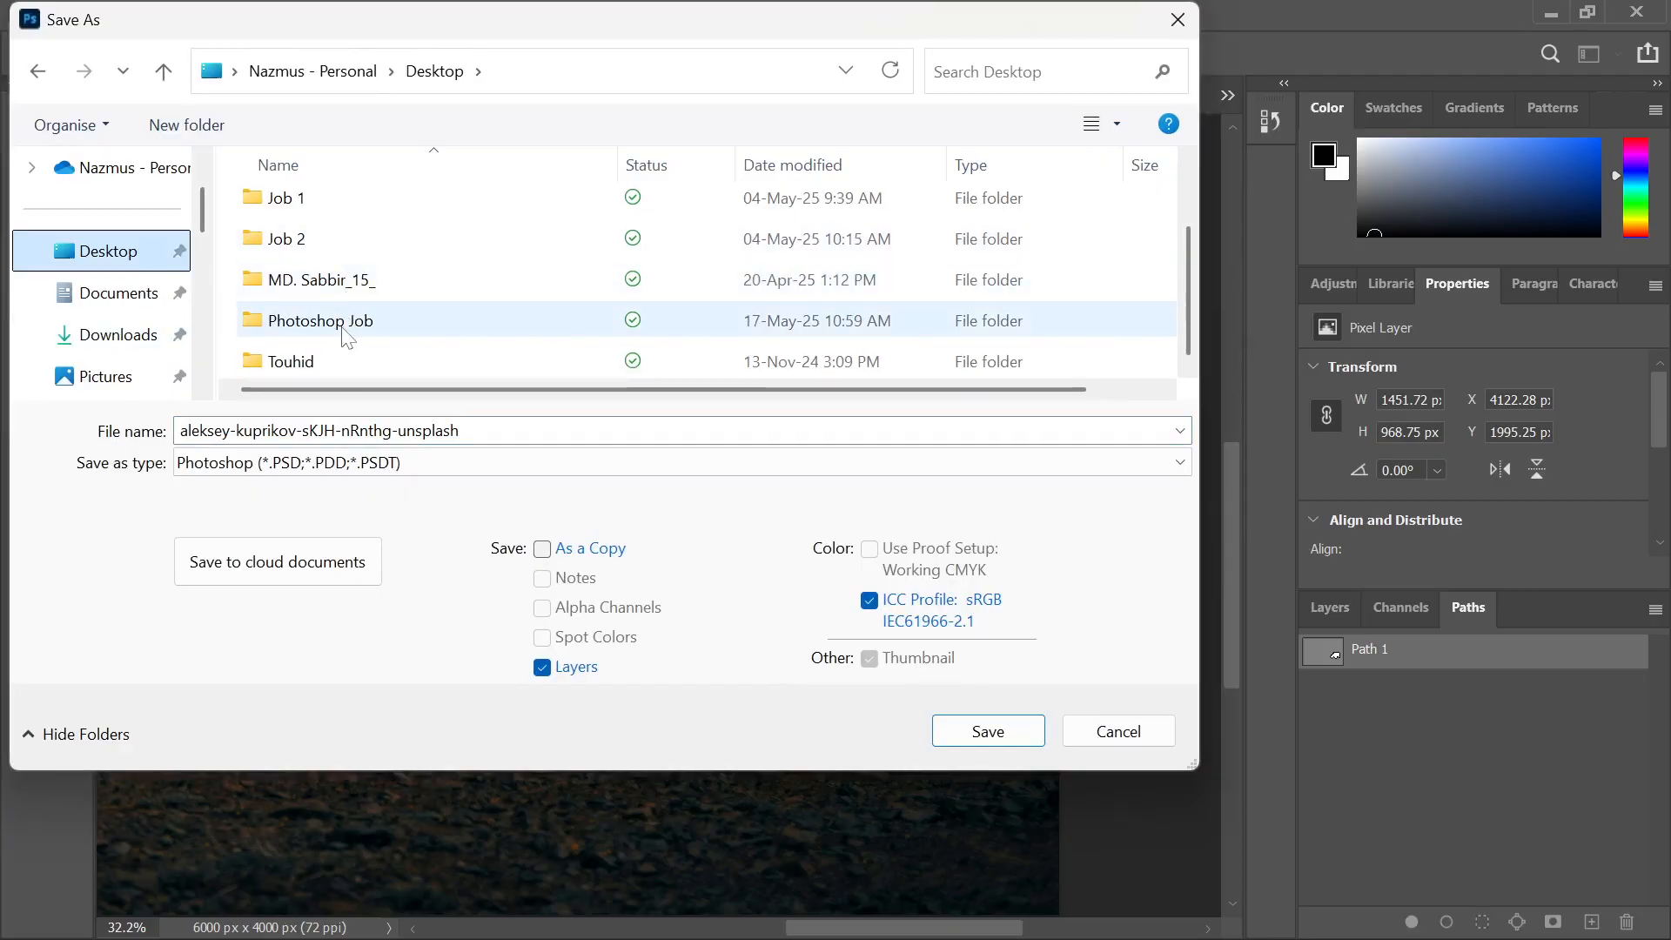
double_click(321, 320)
type("Car Path")
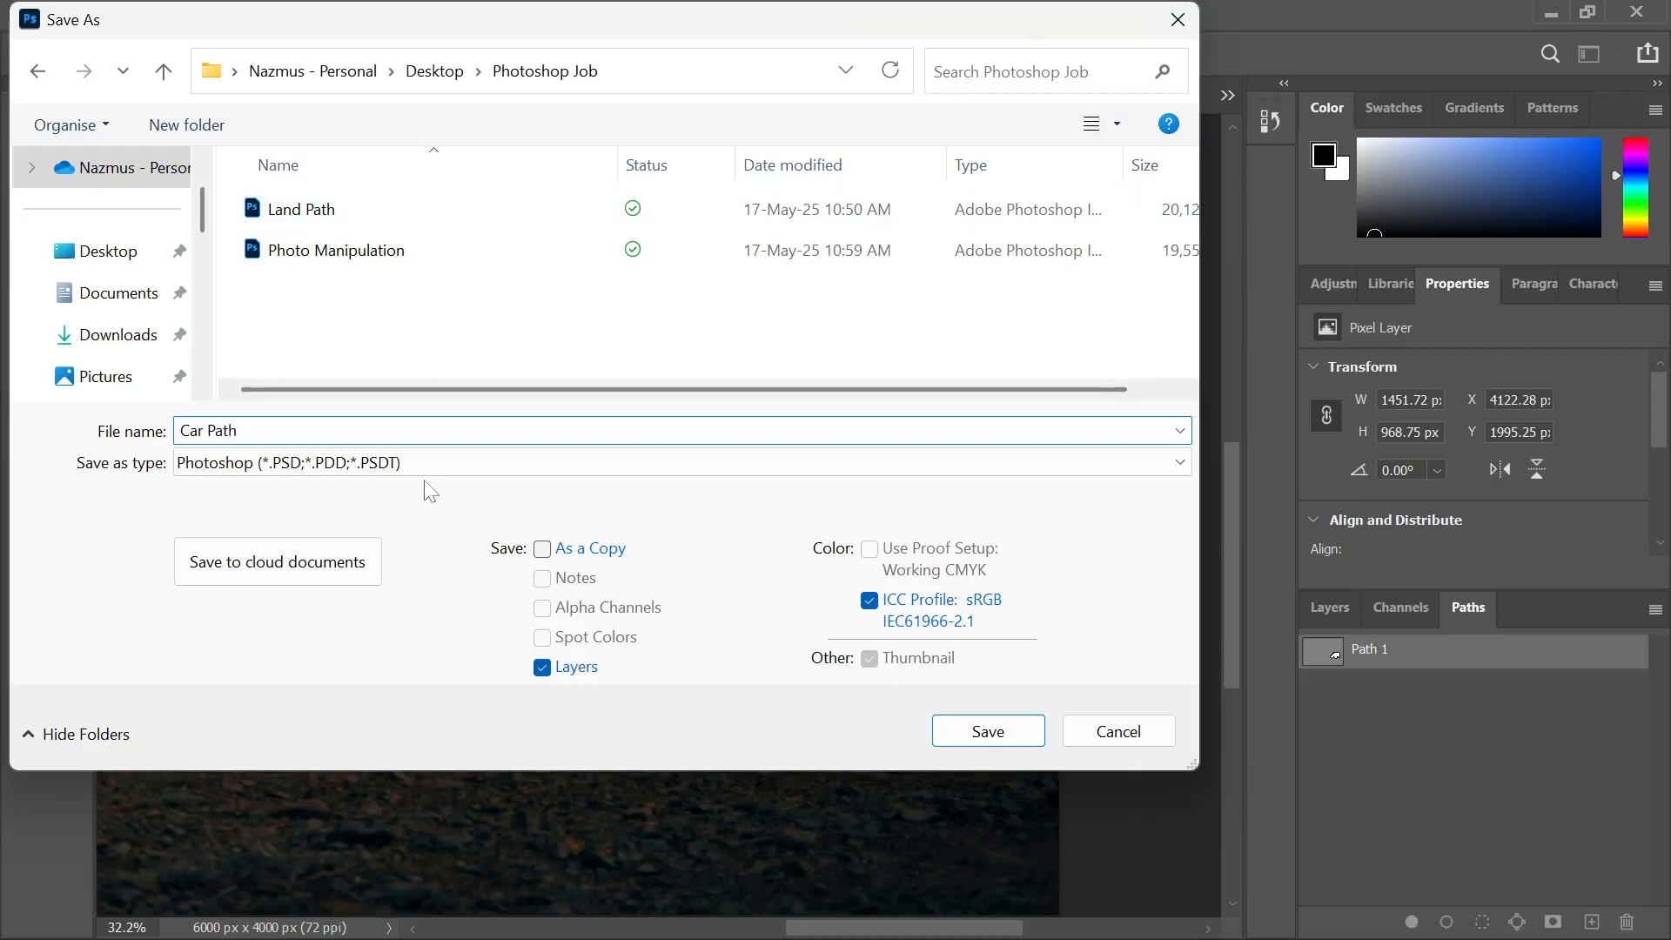
left_click(985, 730)
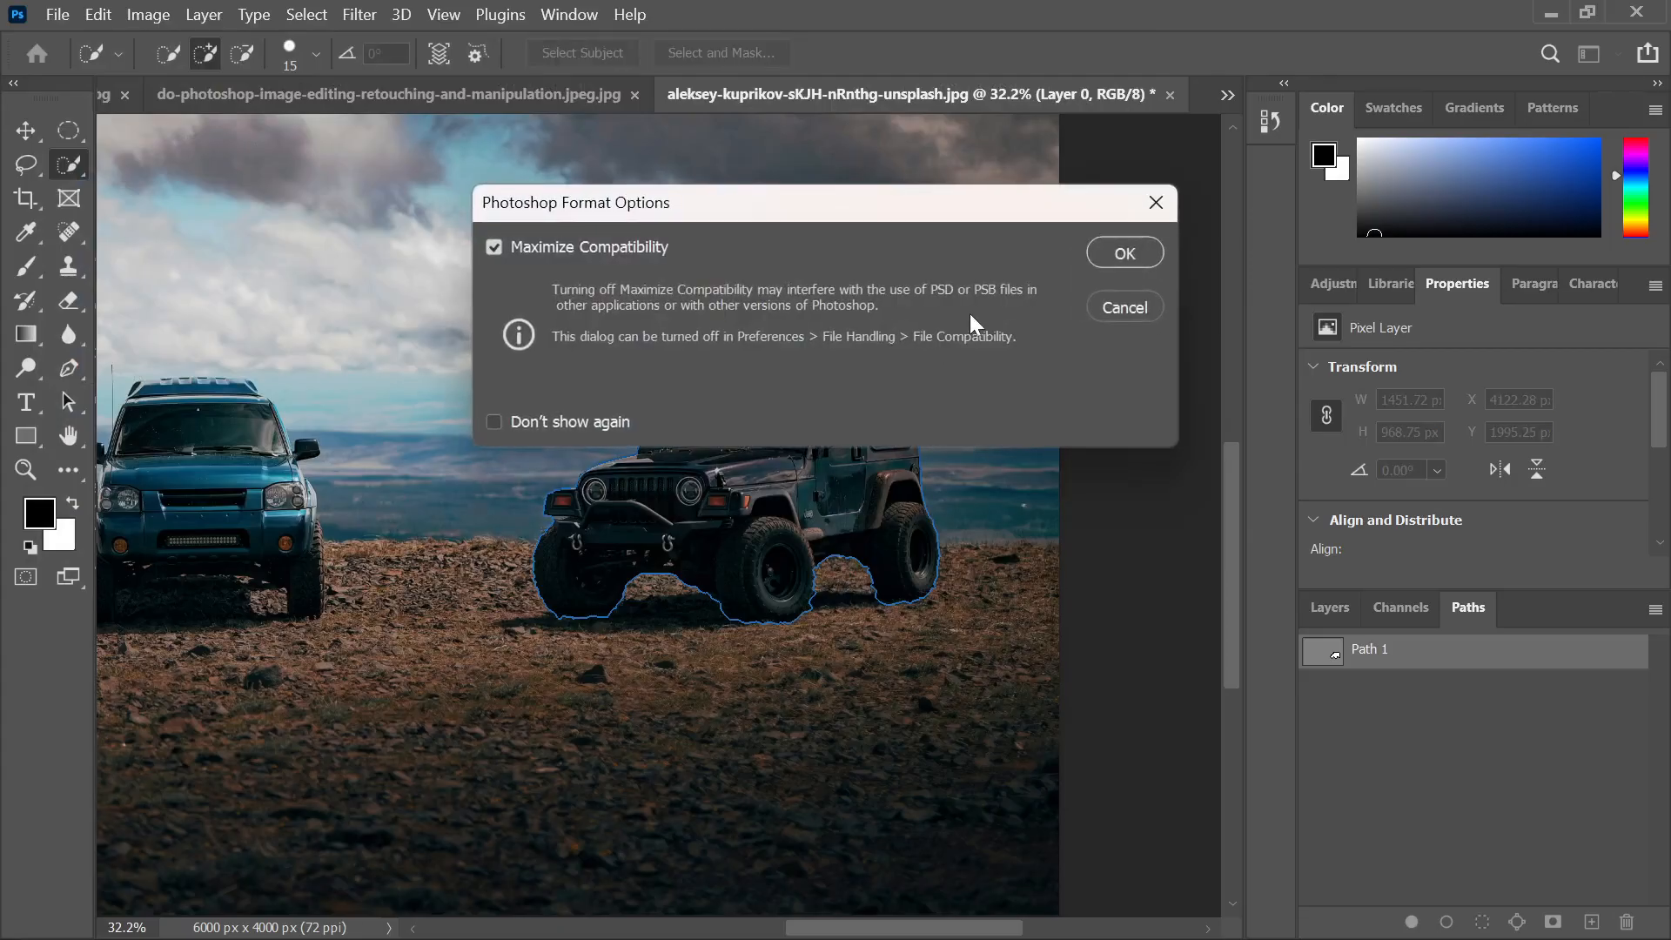
left_click(1125, 254)
scroll(1088, 273, "down", 3)
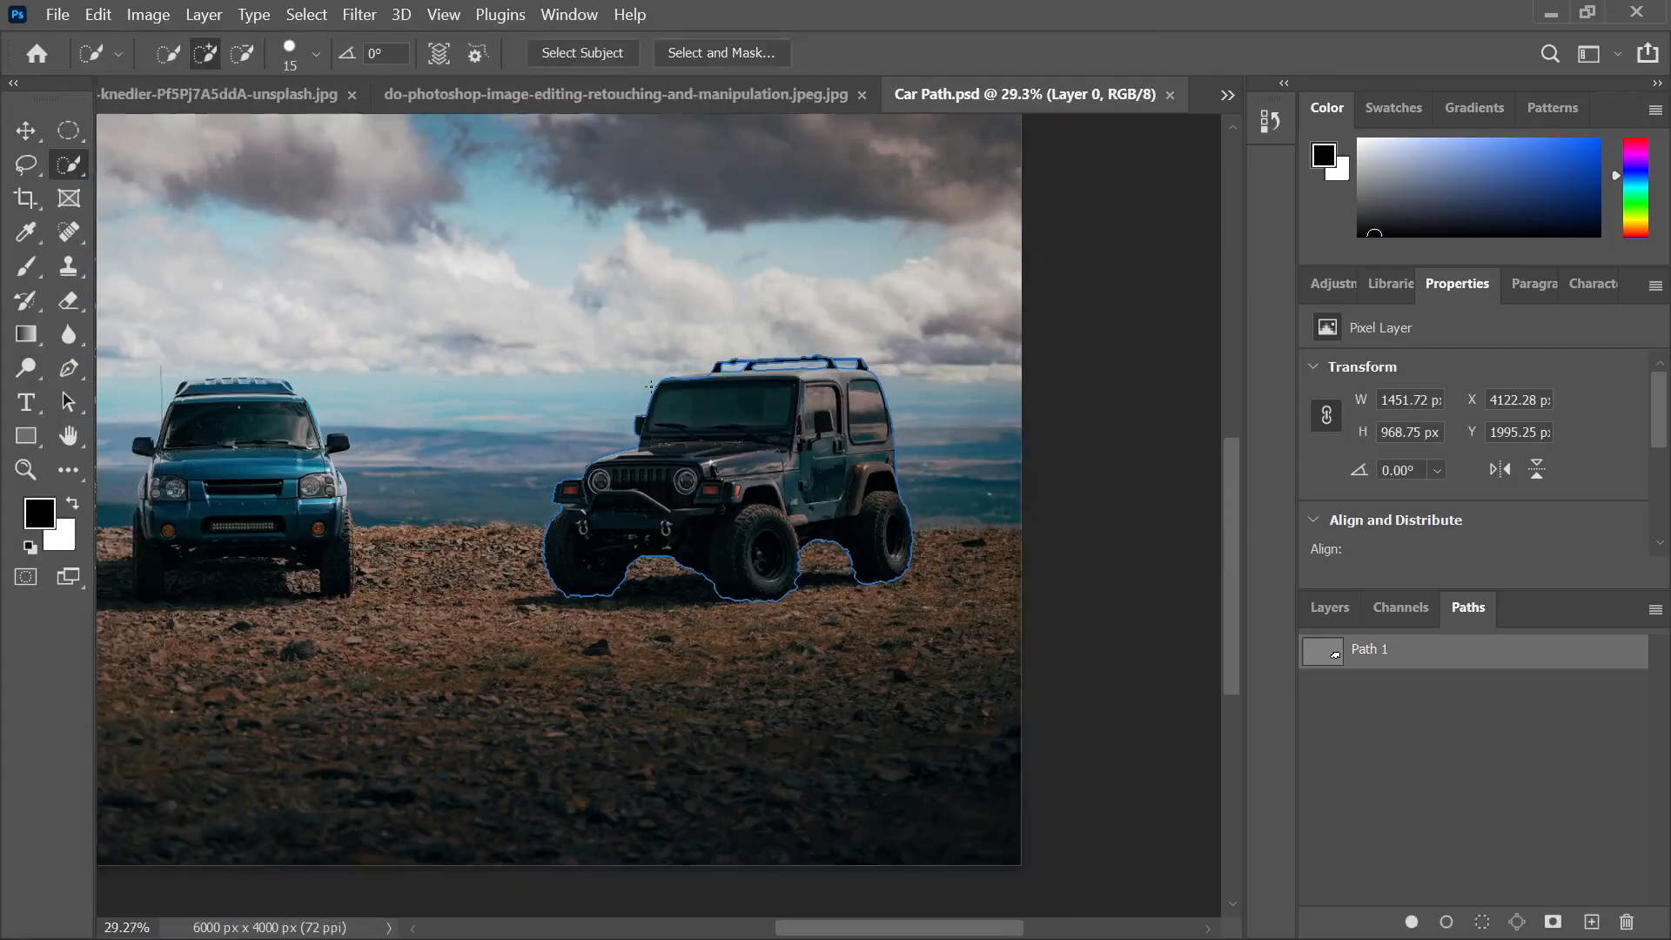
Close Car Path.psd and bring up the moon-and-jeep reference JPEG in Photos
scroll(773, 485, "down", 2)
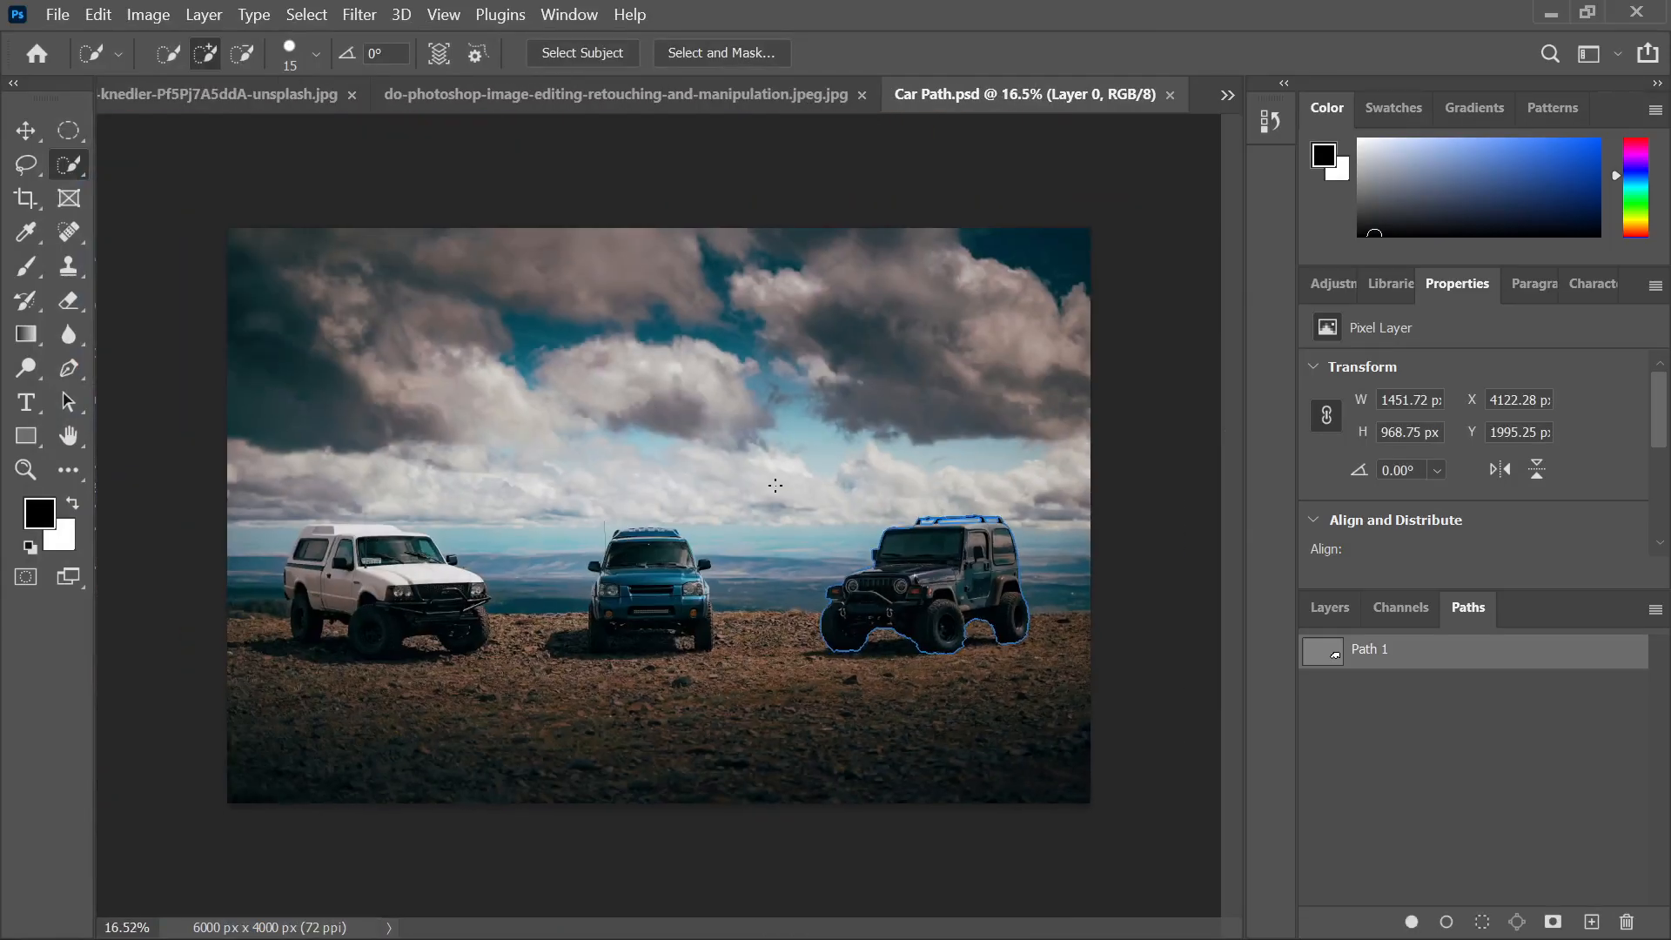
scroll(903, 476, "up", 1)
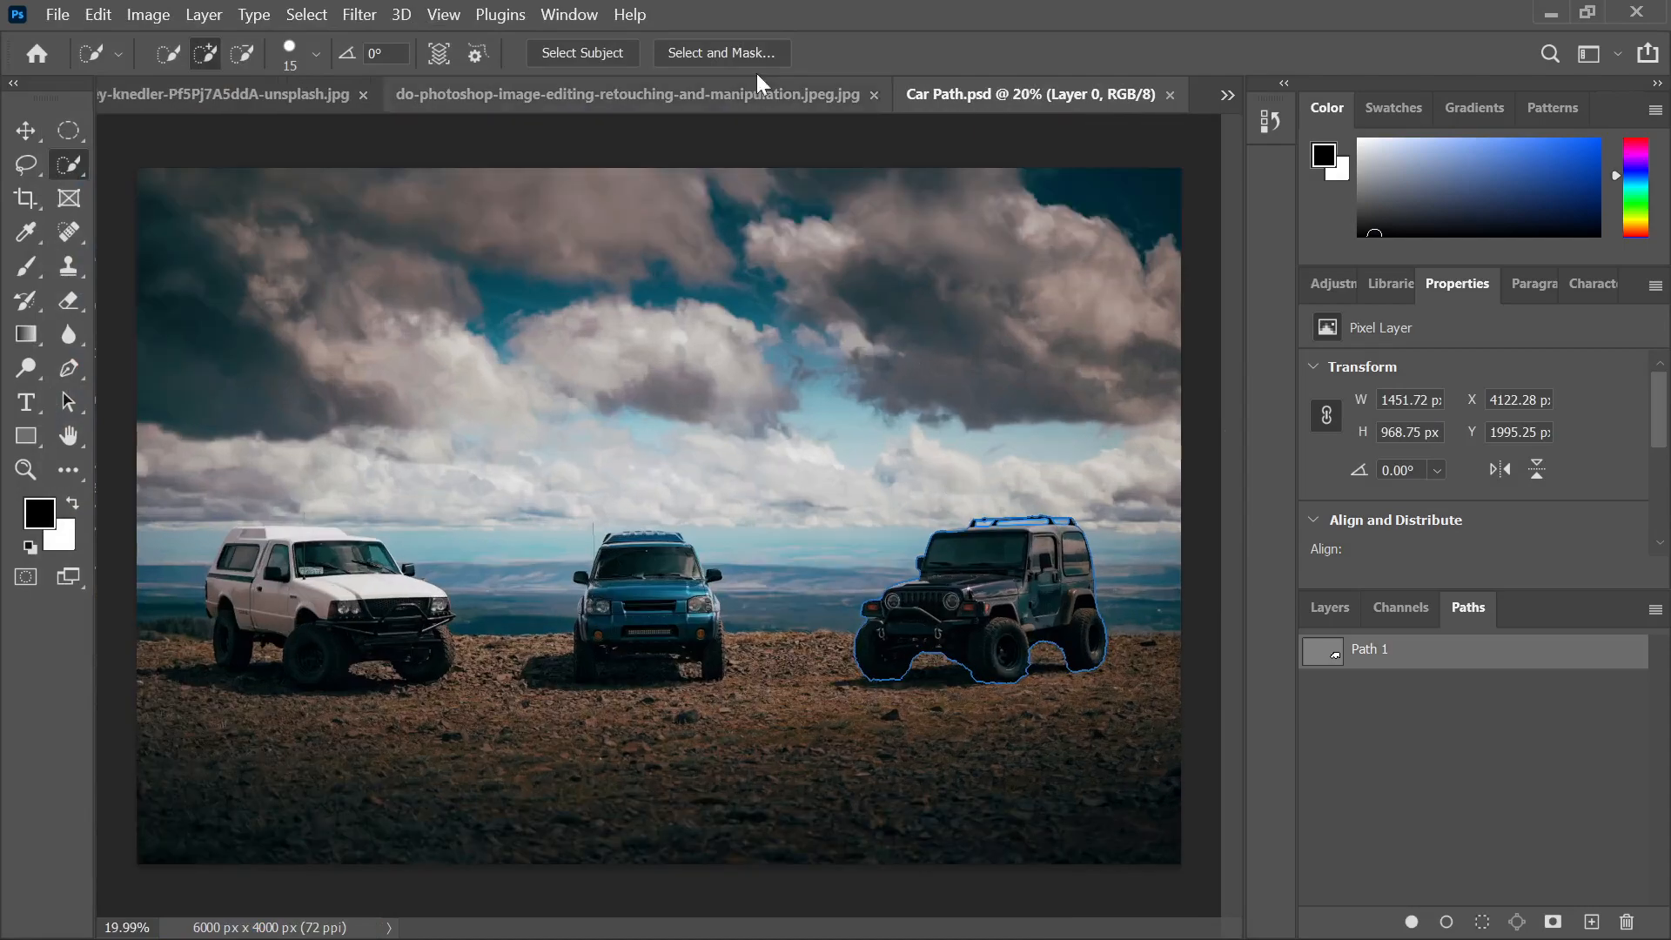
left_click(1164, 96)
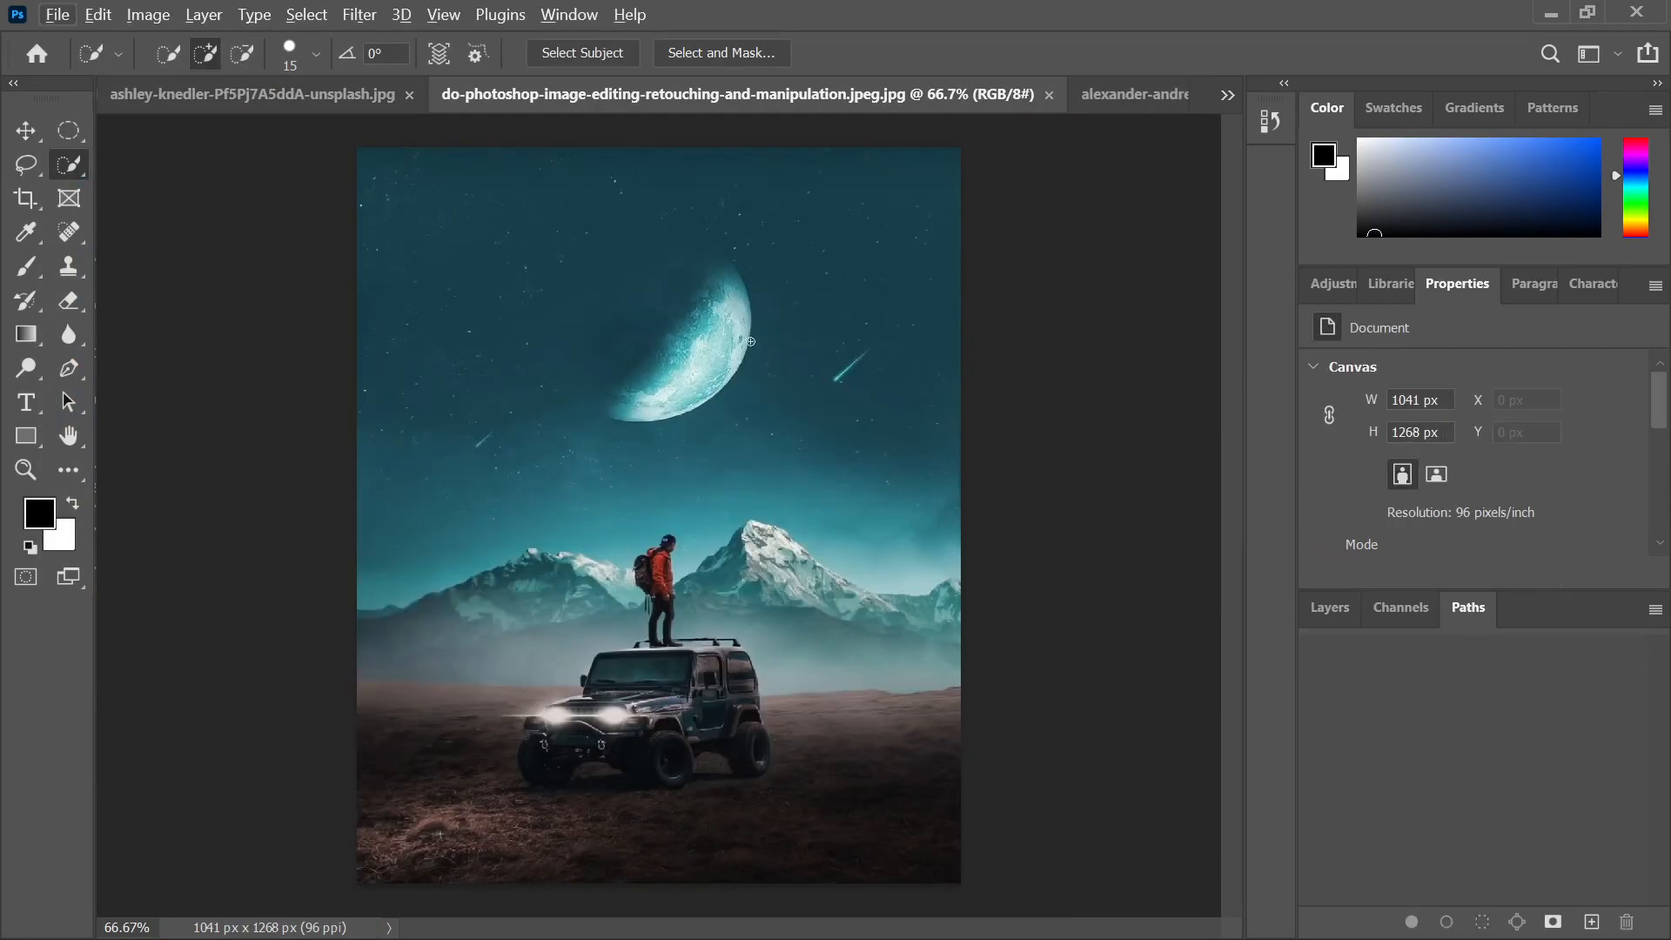
left_click(653, 909)
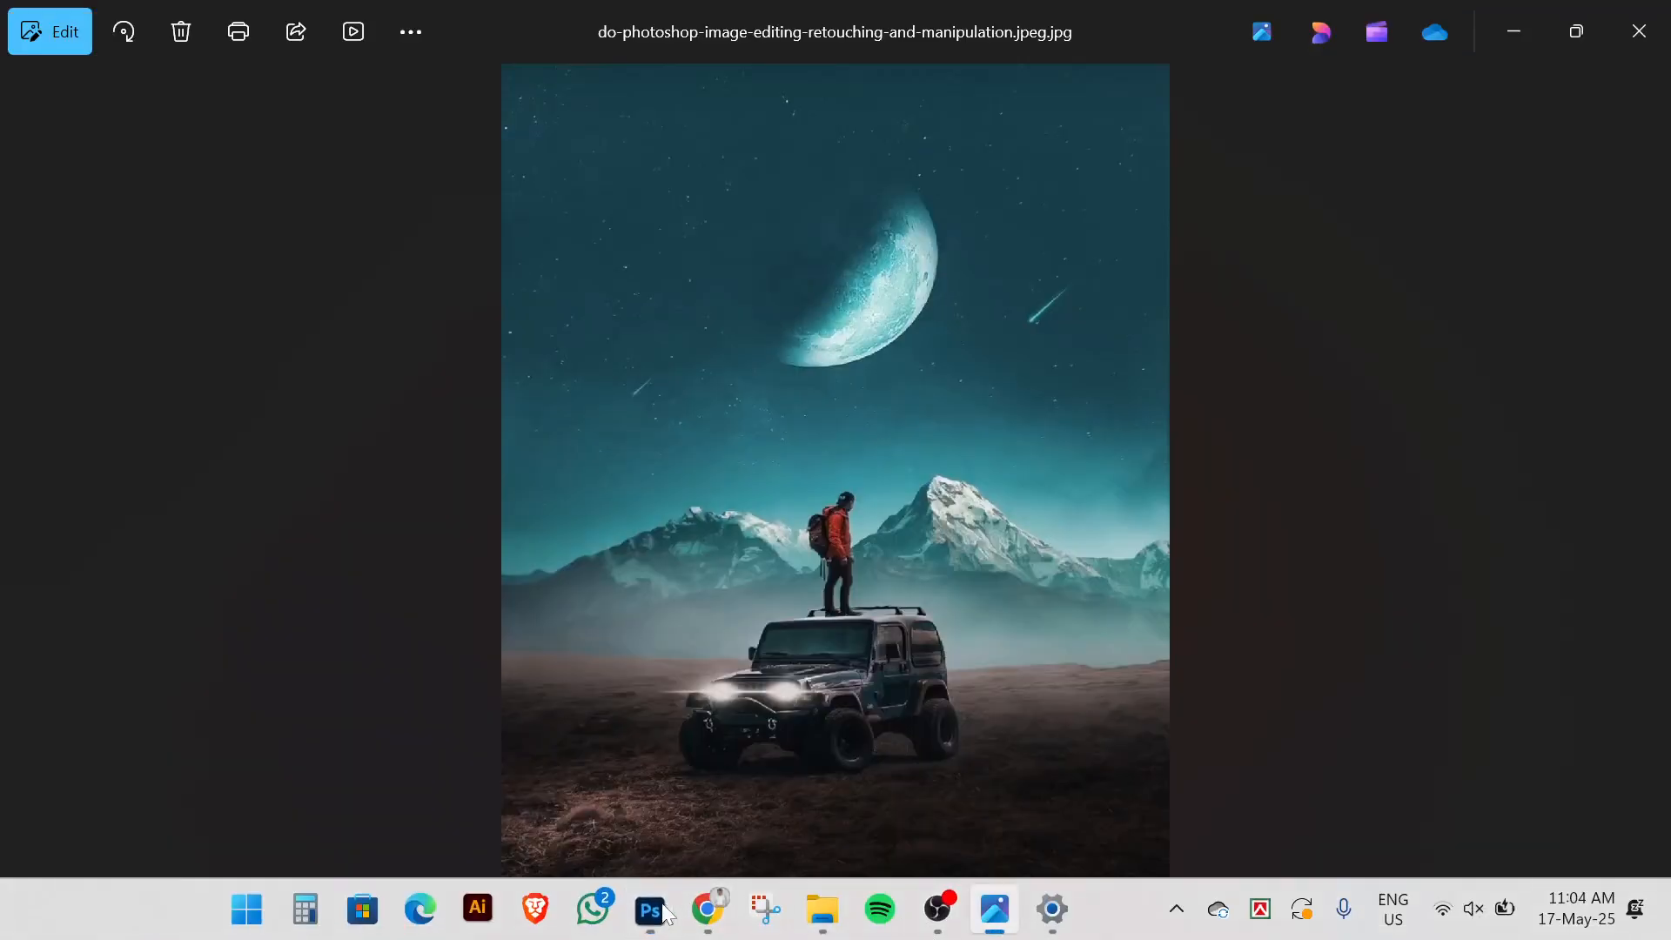
In File Explorer, browse to Desktop > Photoshop Job and open Car Path.psd
mouse_move(822, 909)
left_click(708, 786)
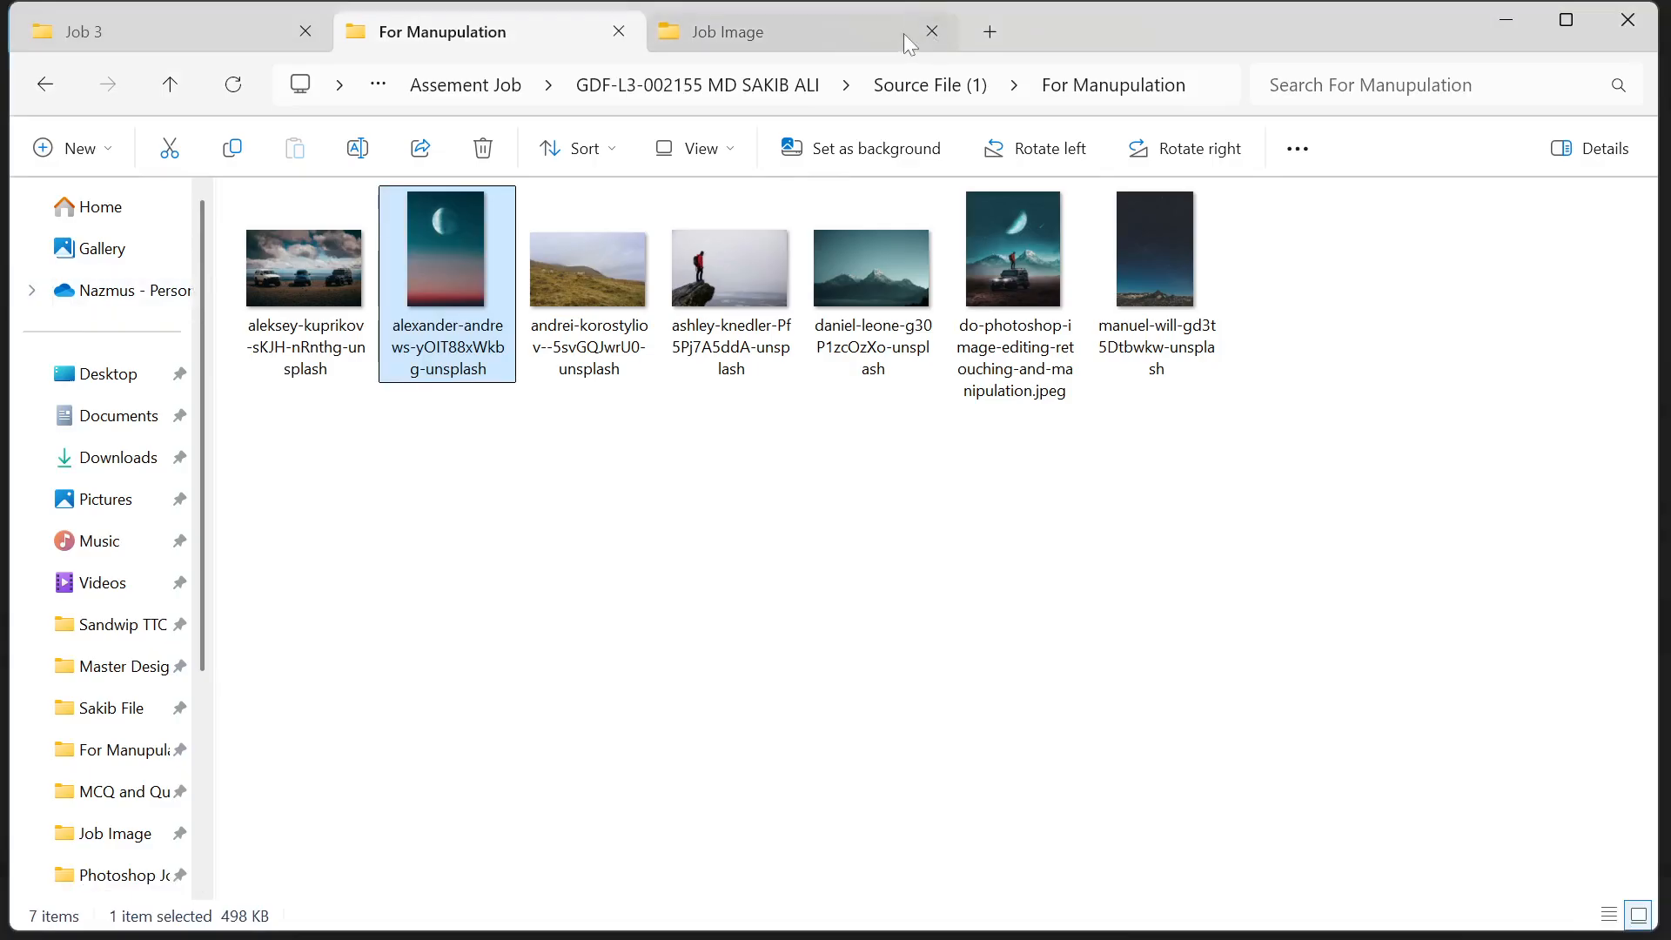
left_click(992, 31)
left_click(102, 282)
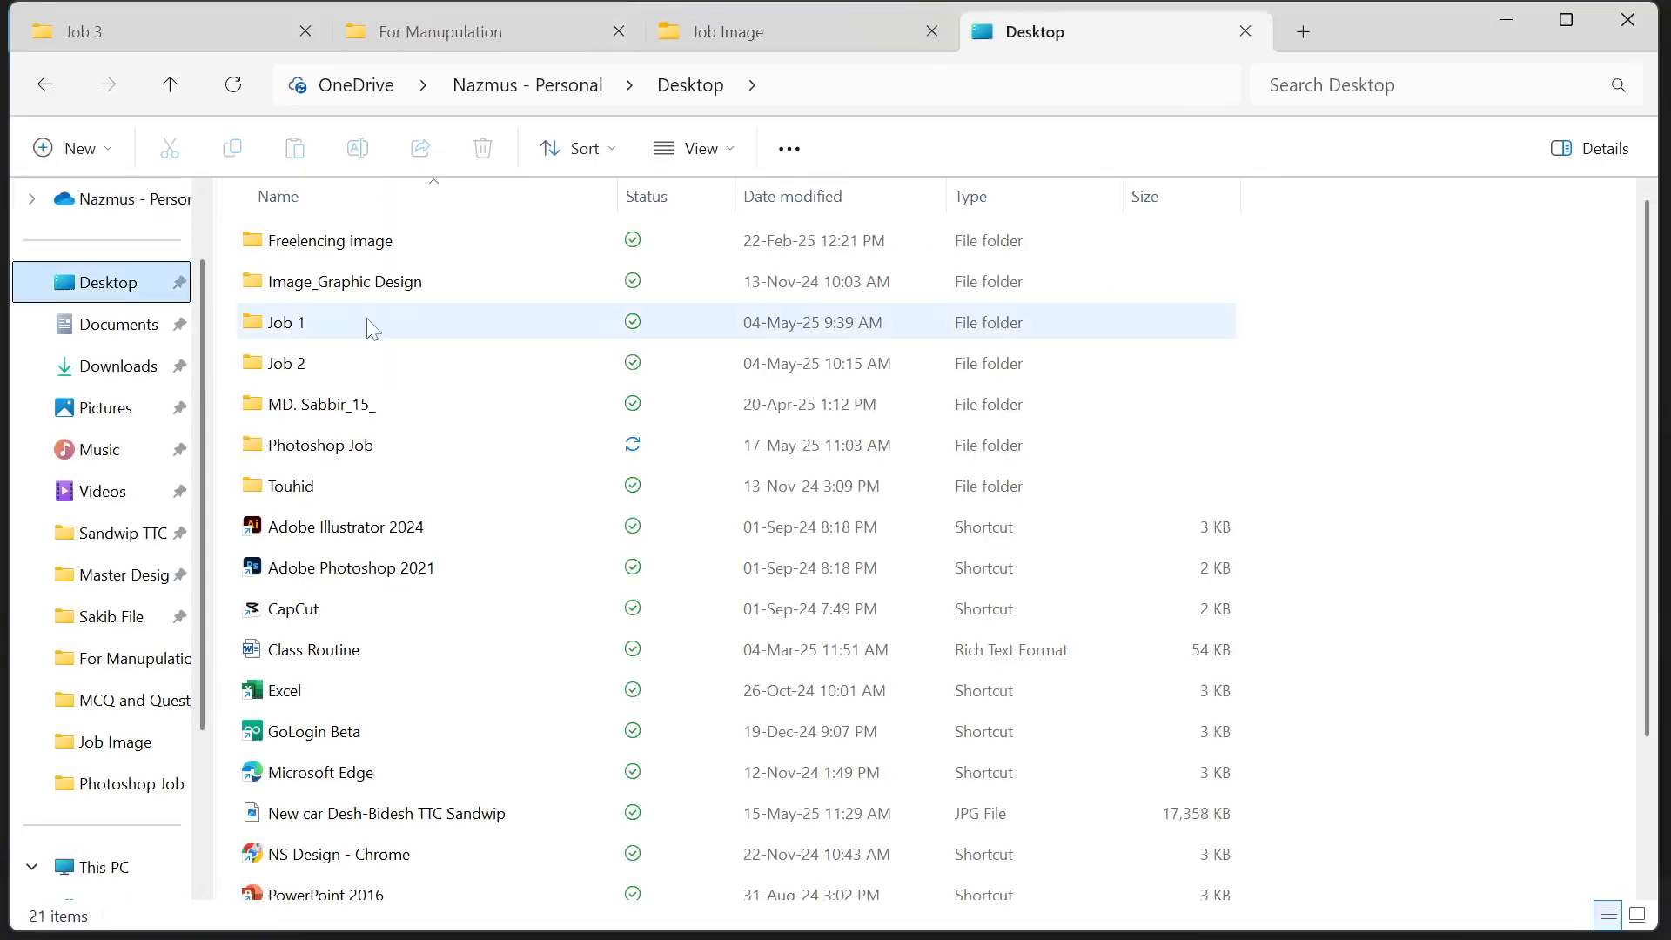
double_click(356, 448)
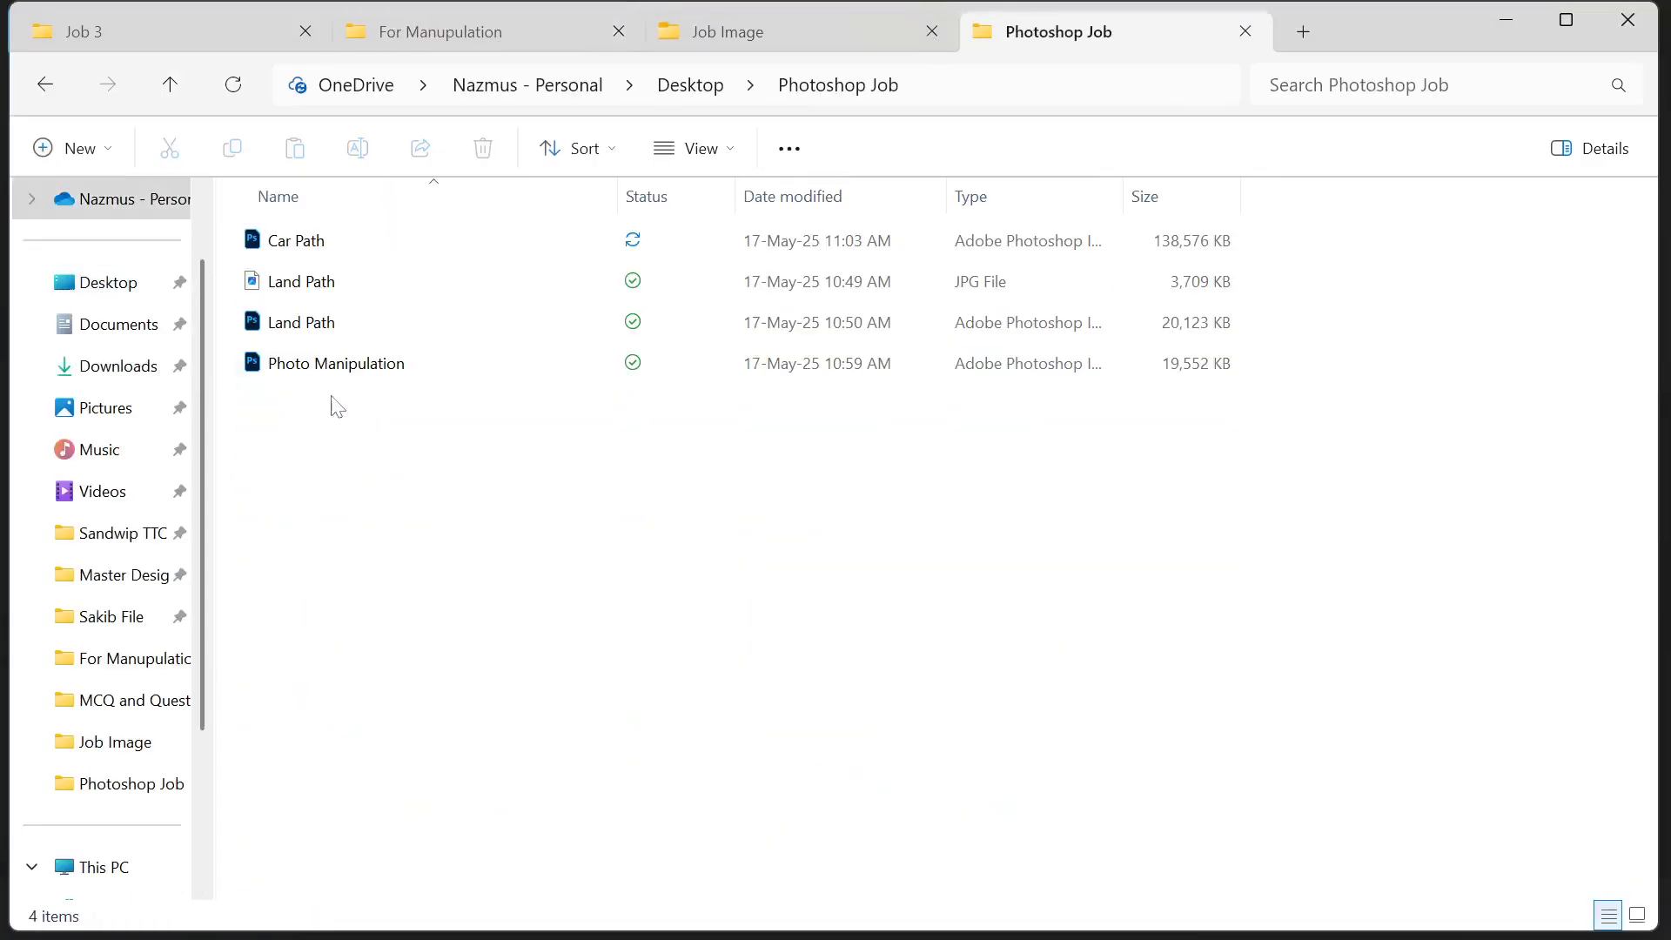
double_click(388, 251)
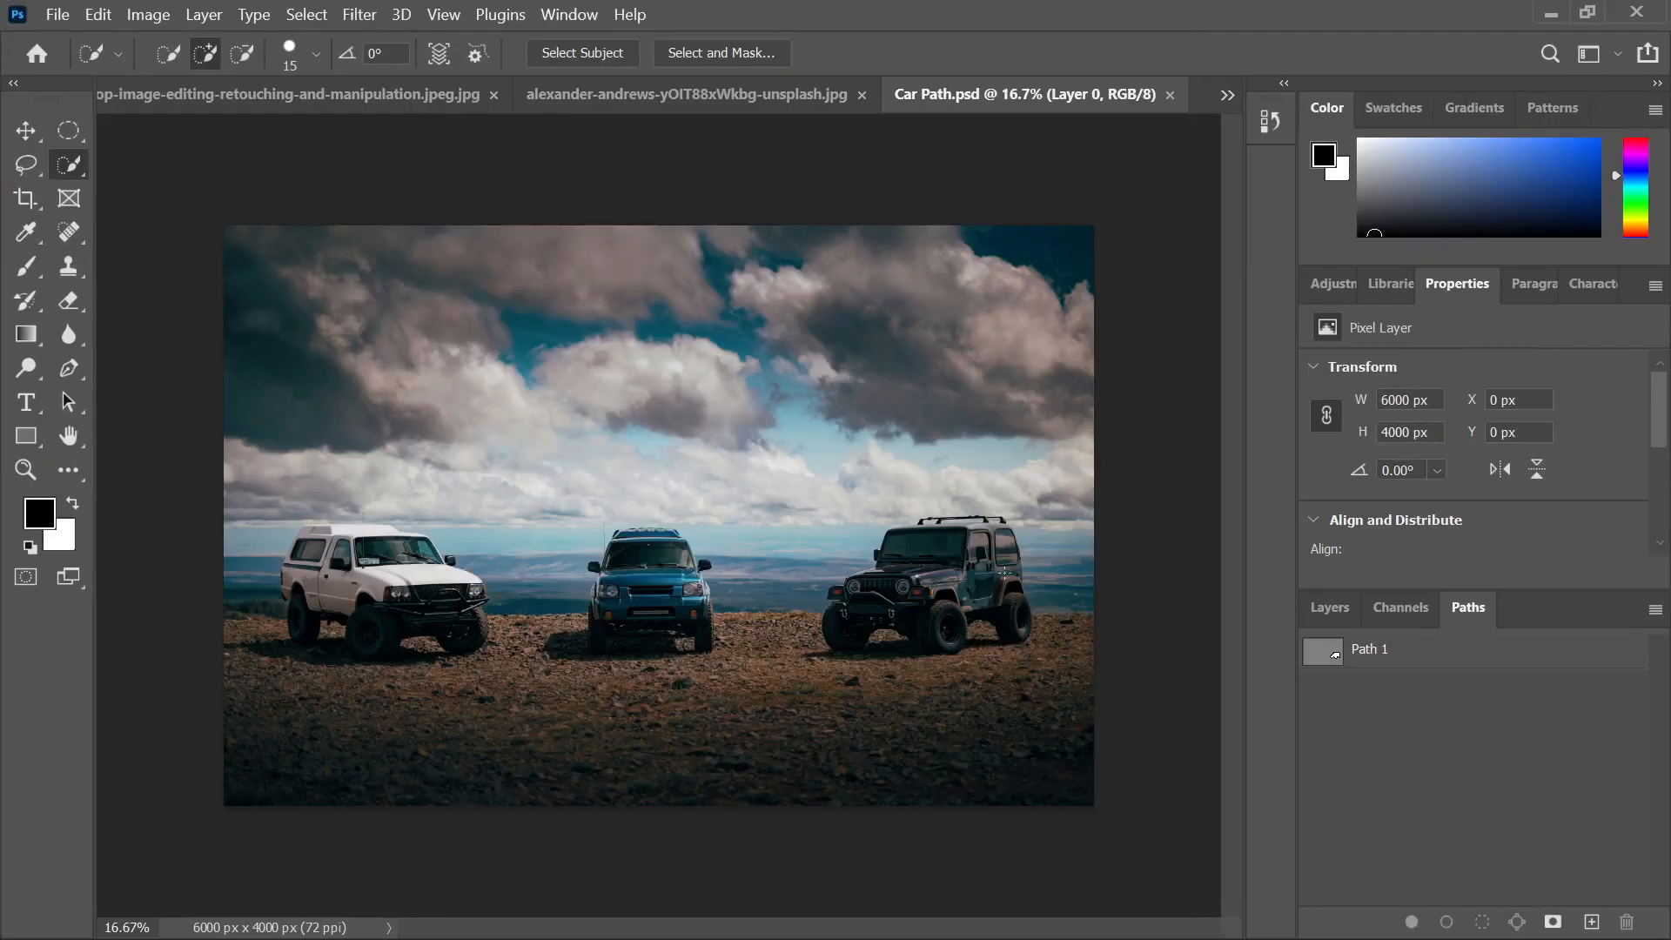
Zoom in and load Path 1 around the jeep as a selection
key("ctrl+plus")
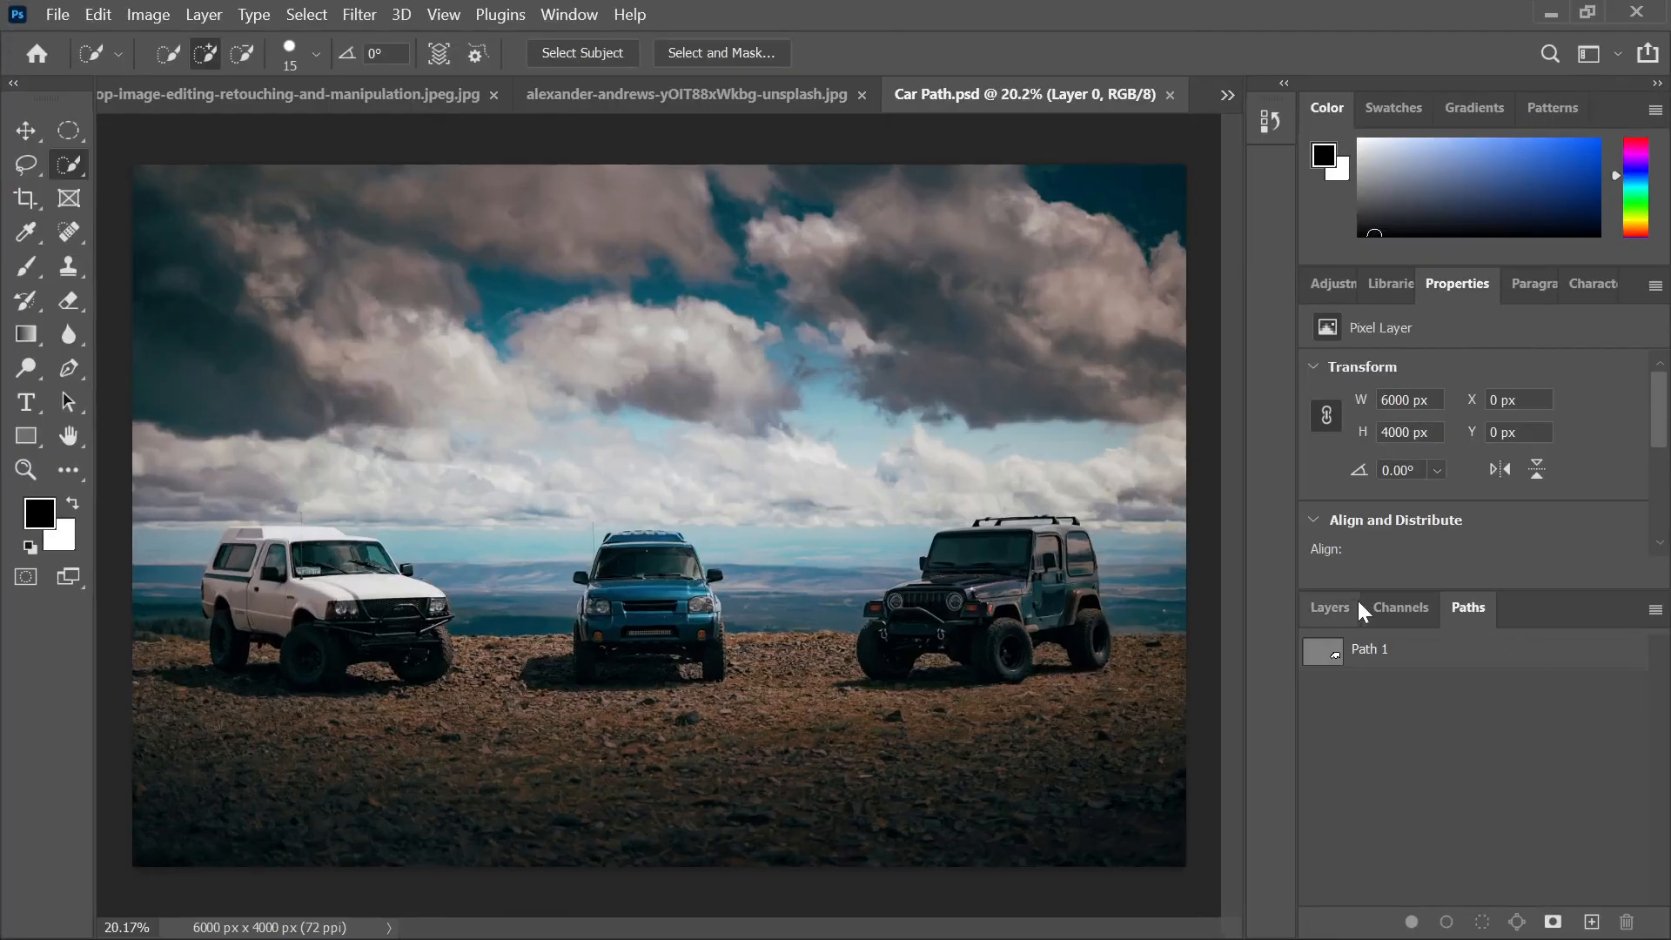
left_click(1396, 663)
scroll(1048, 620, "up", 5)
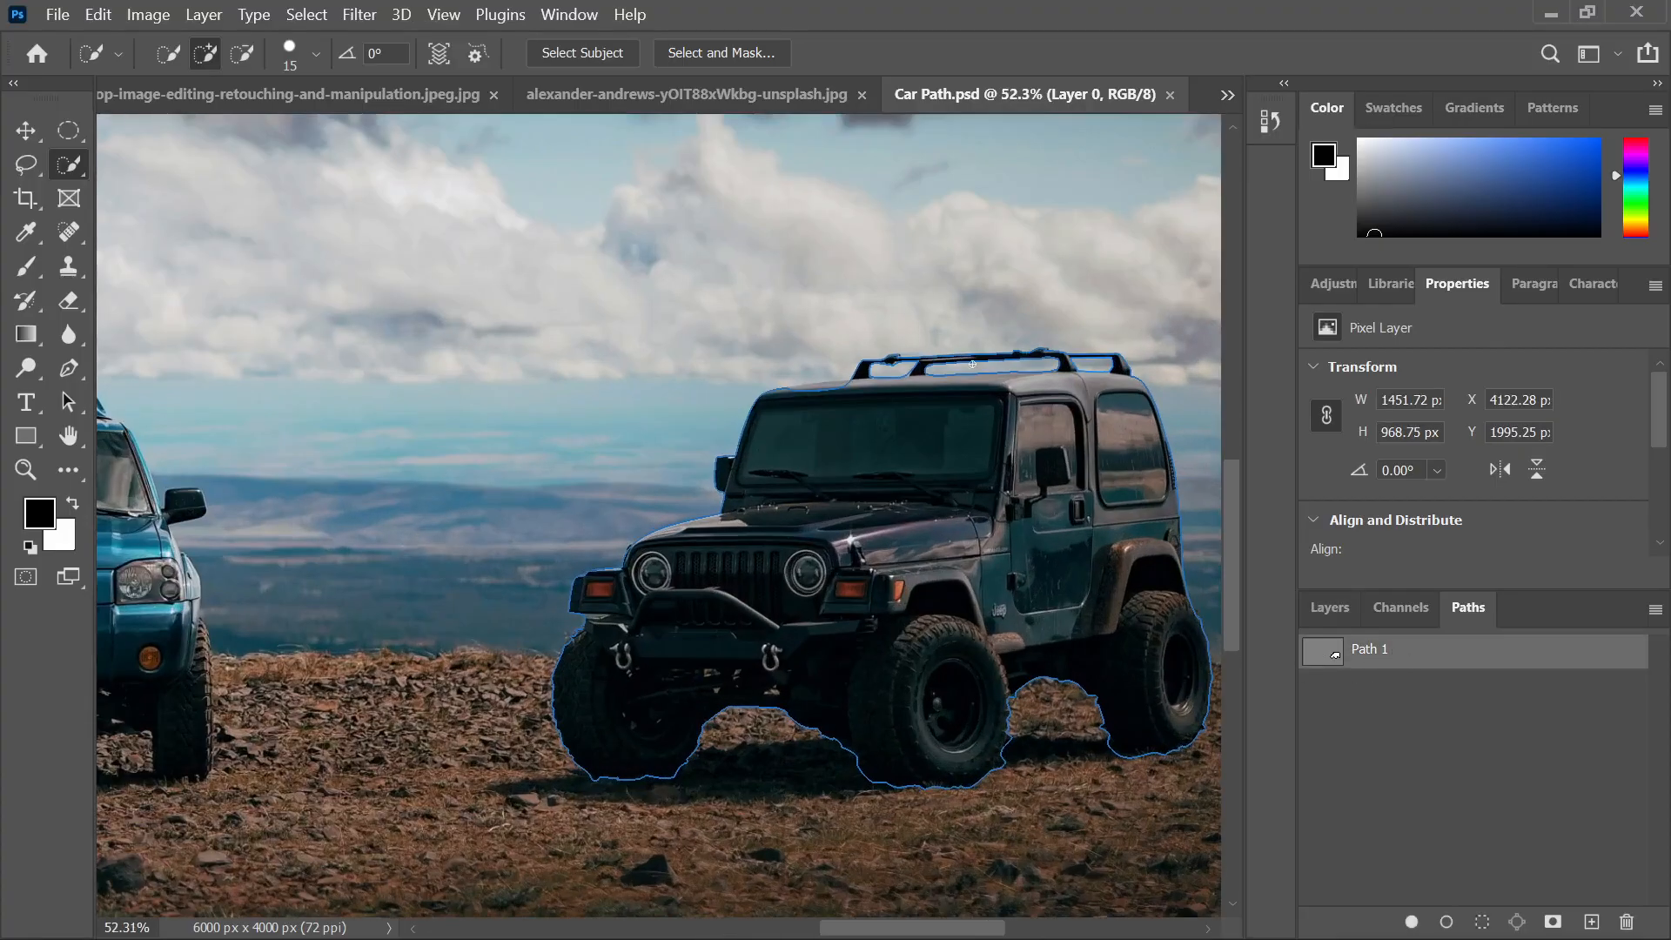
key("ctrl+Return")
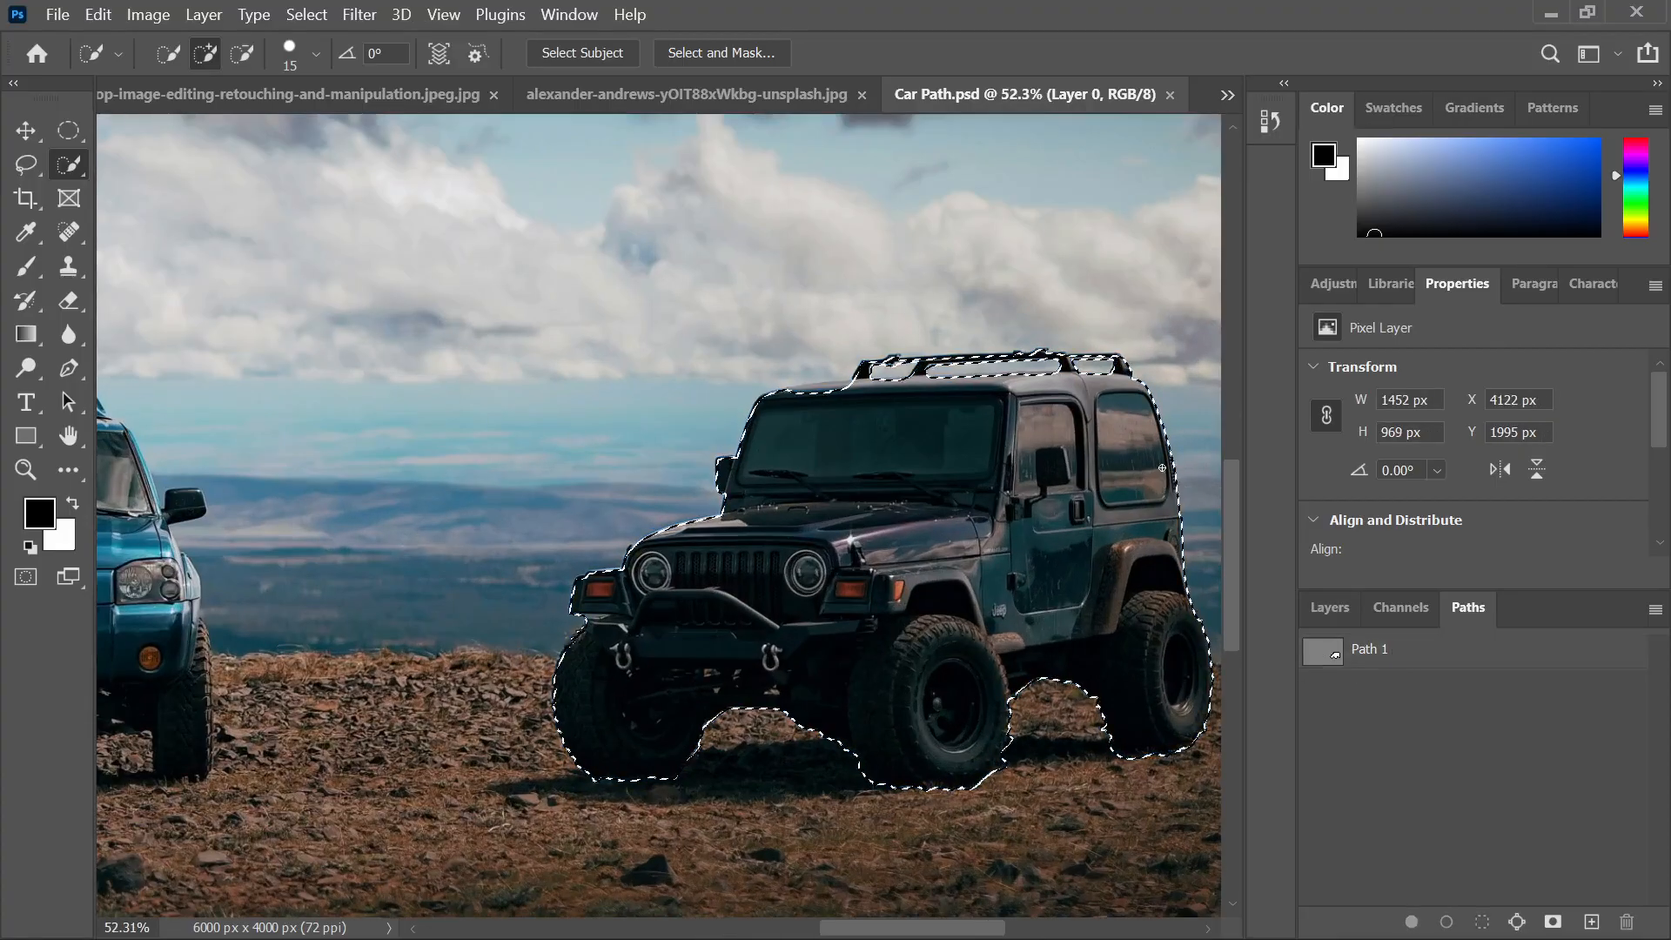
scroll(905, 446, "down", 2)
scroll(898, 450, "down", 2)
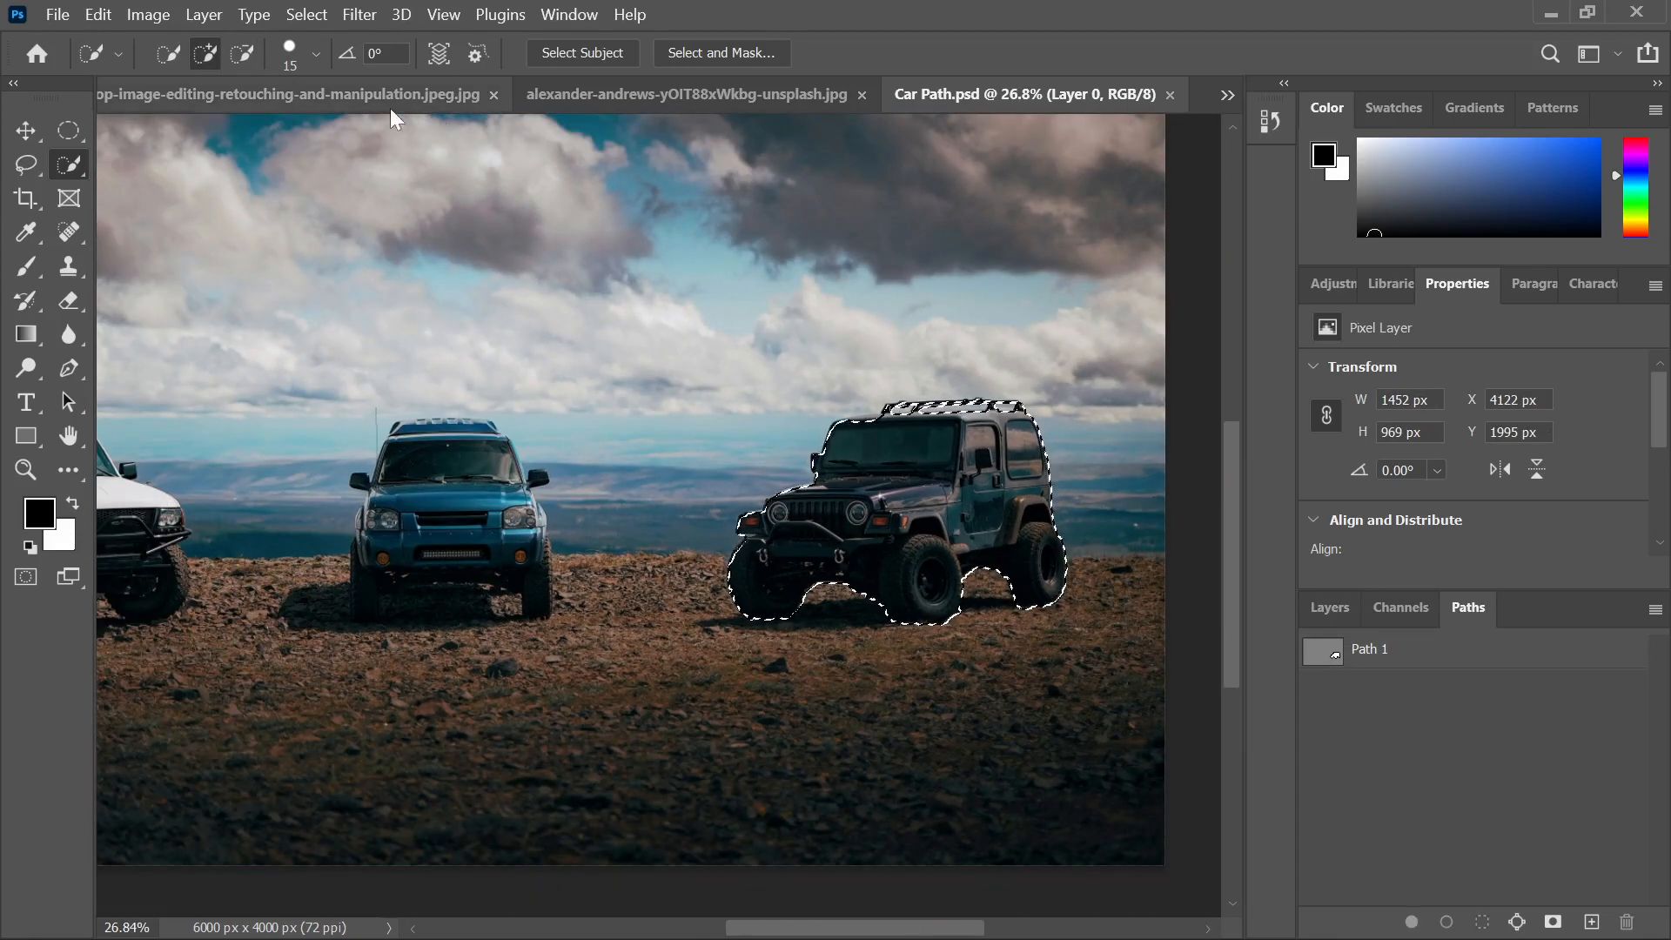
Close Car Path.psd, the moon photo and the reference composite, returning to Photo Manipulation.psd
left_click(1170, 94)
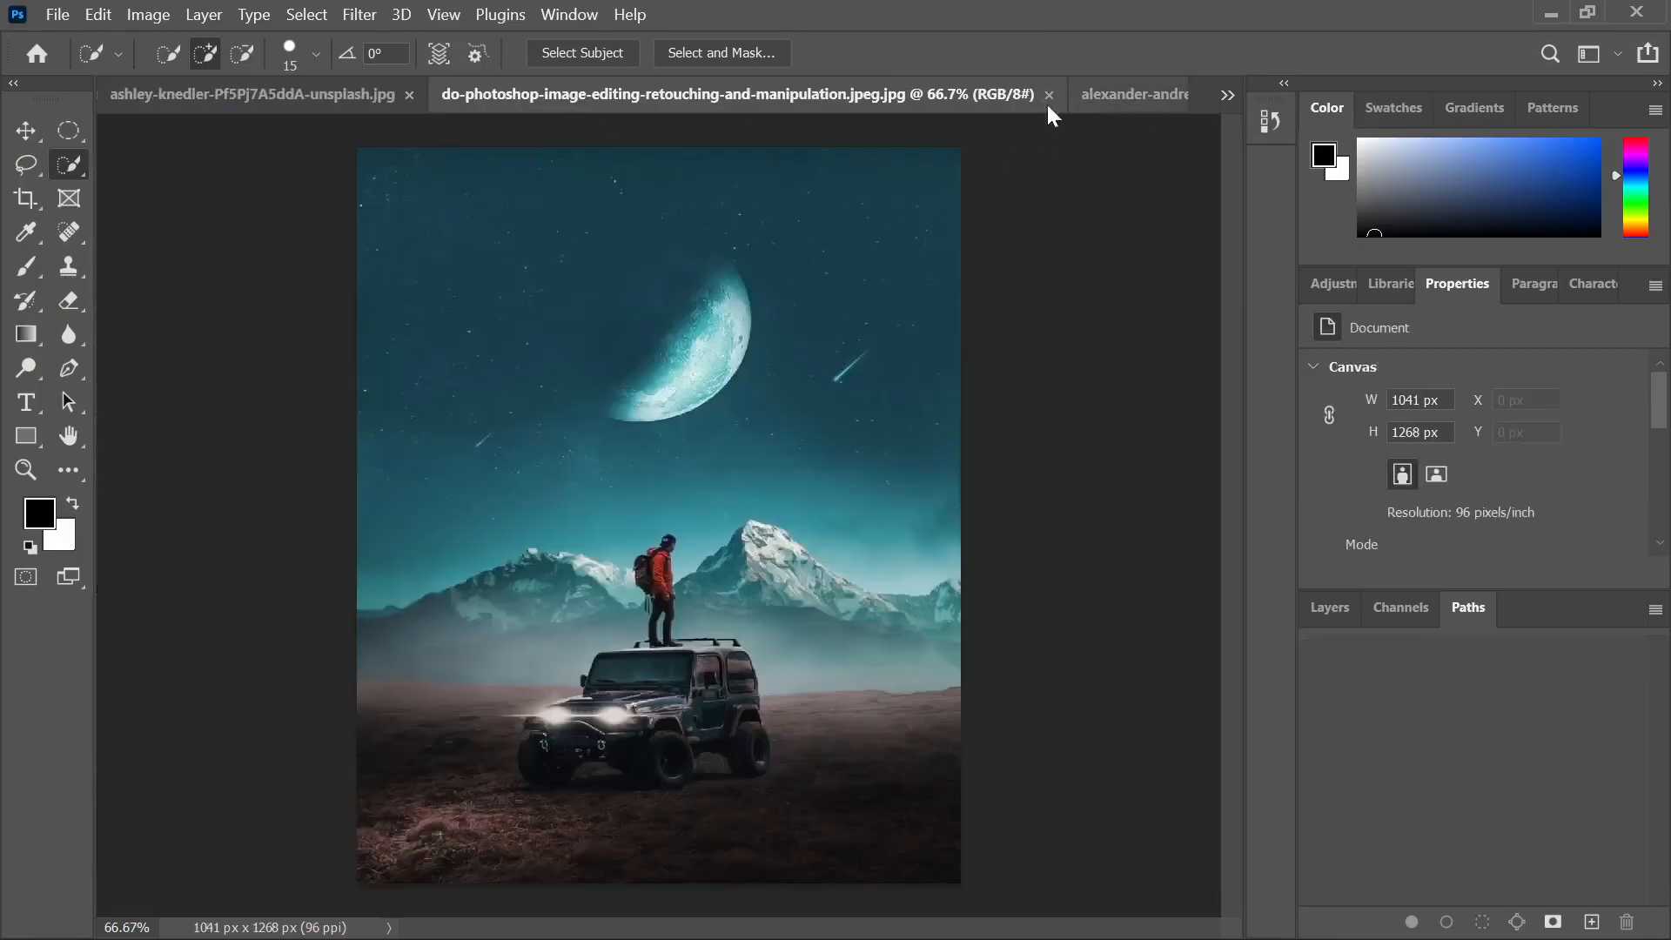
left_click(300, 102)
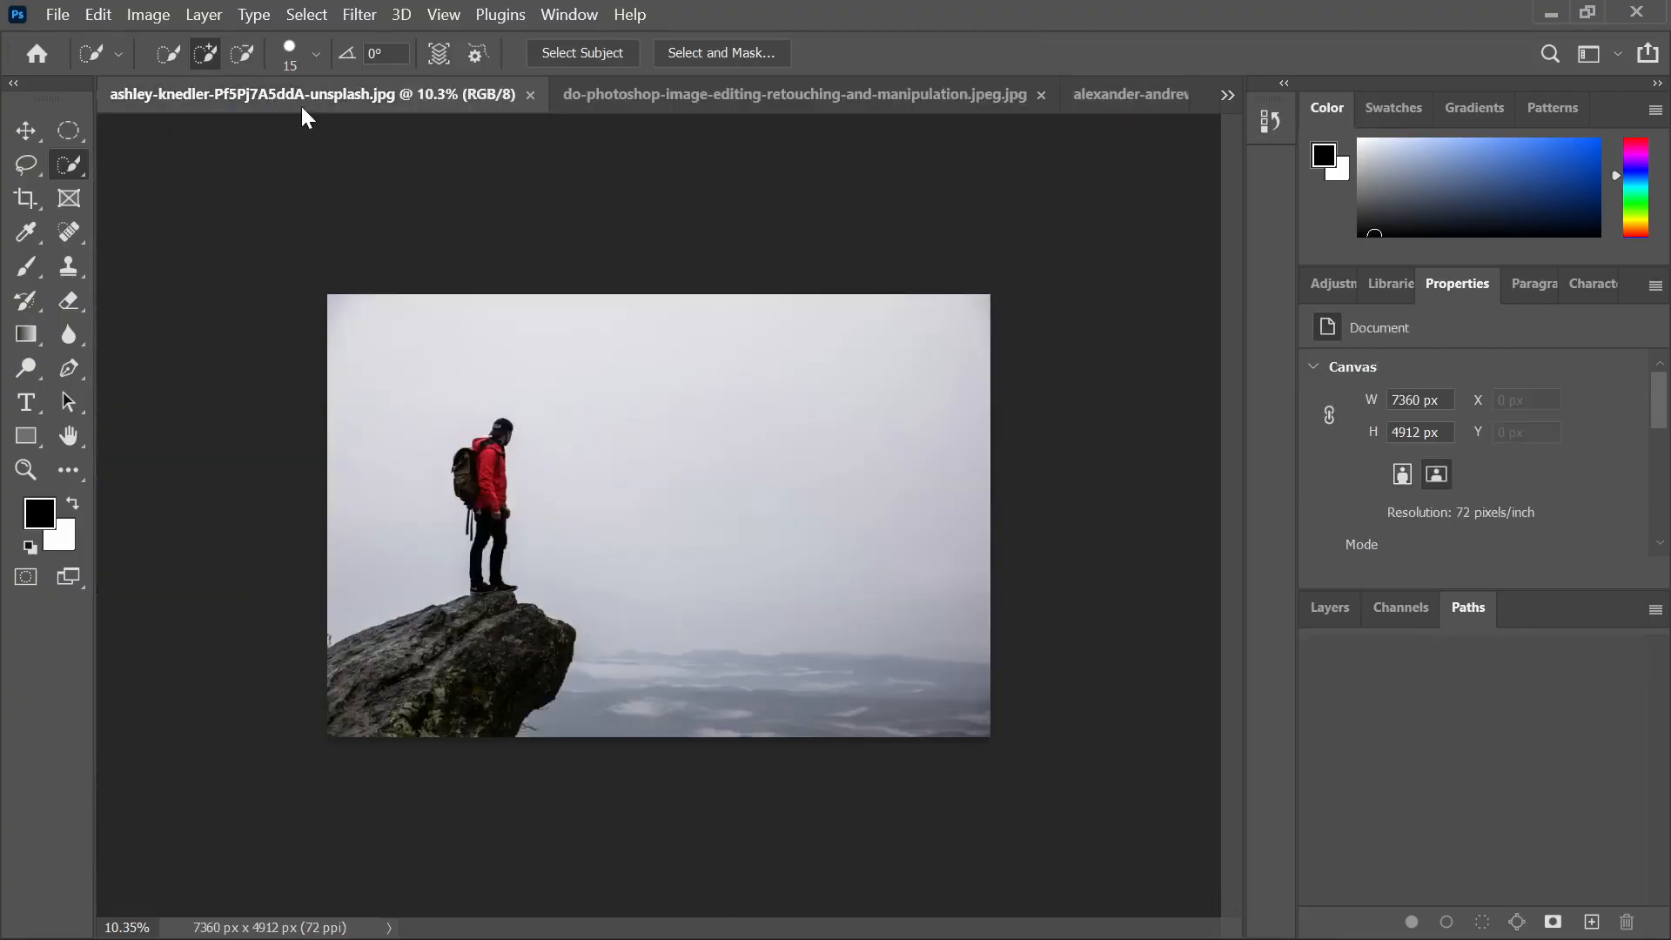
left_click(670, 100)
left_click(1088, 95)
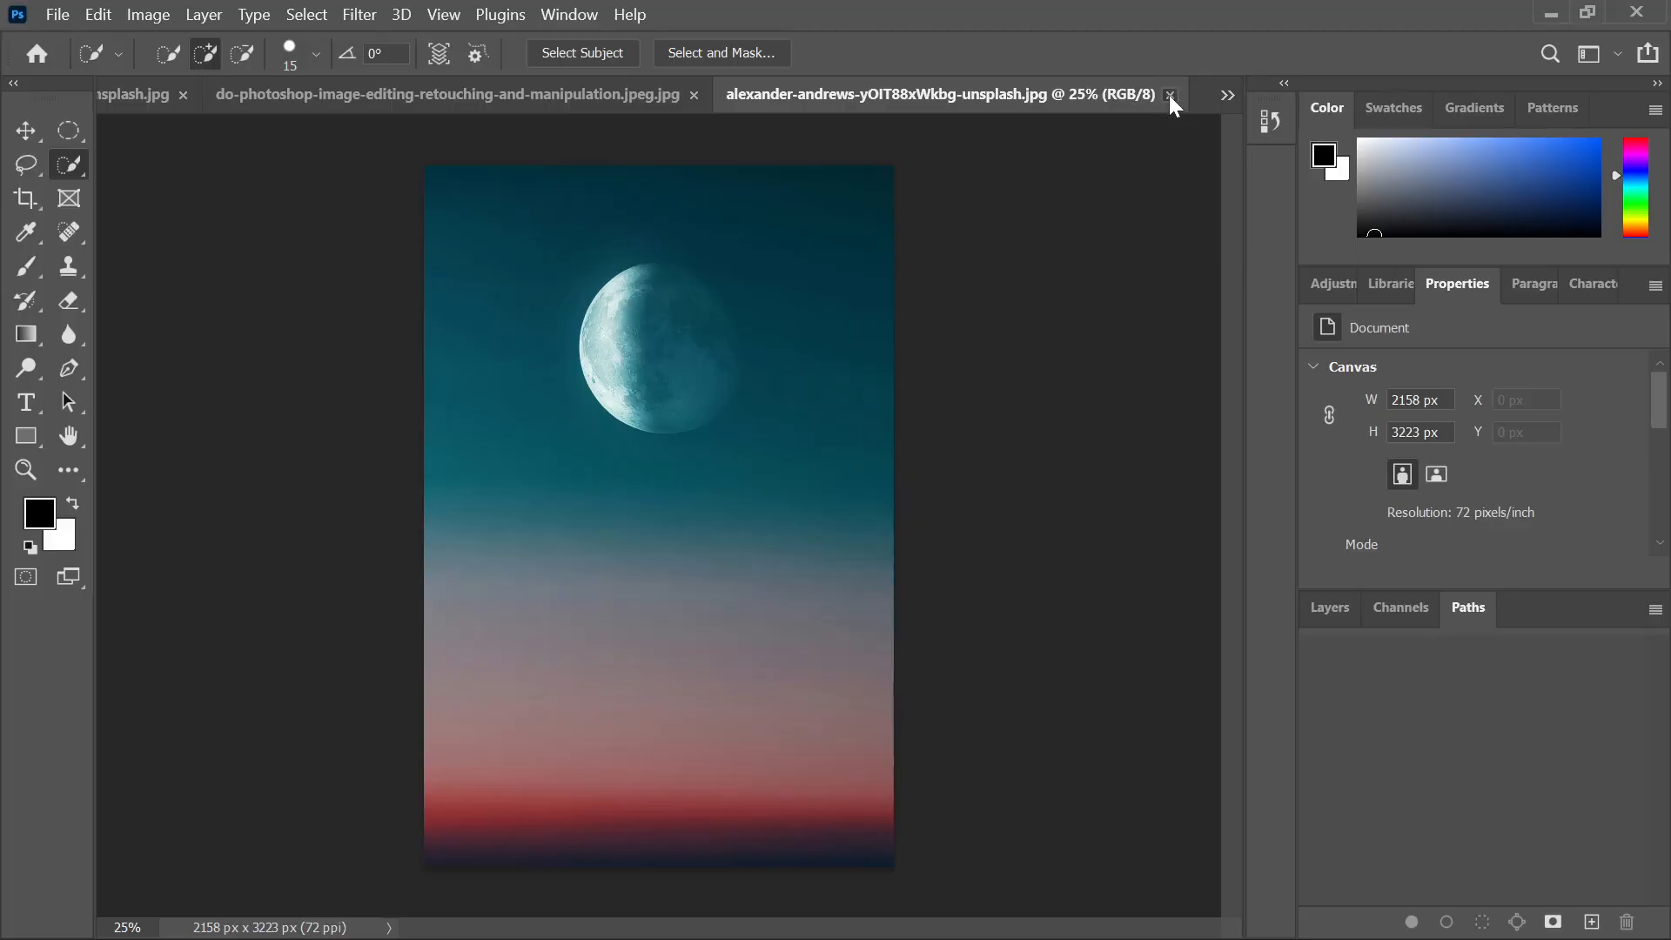
left_click(1169, 94)
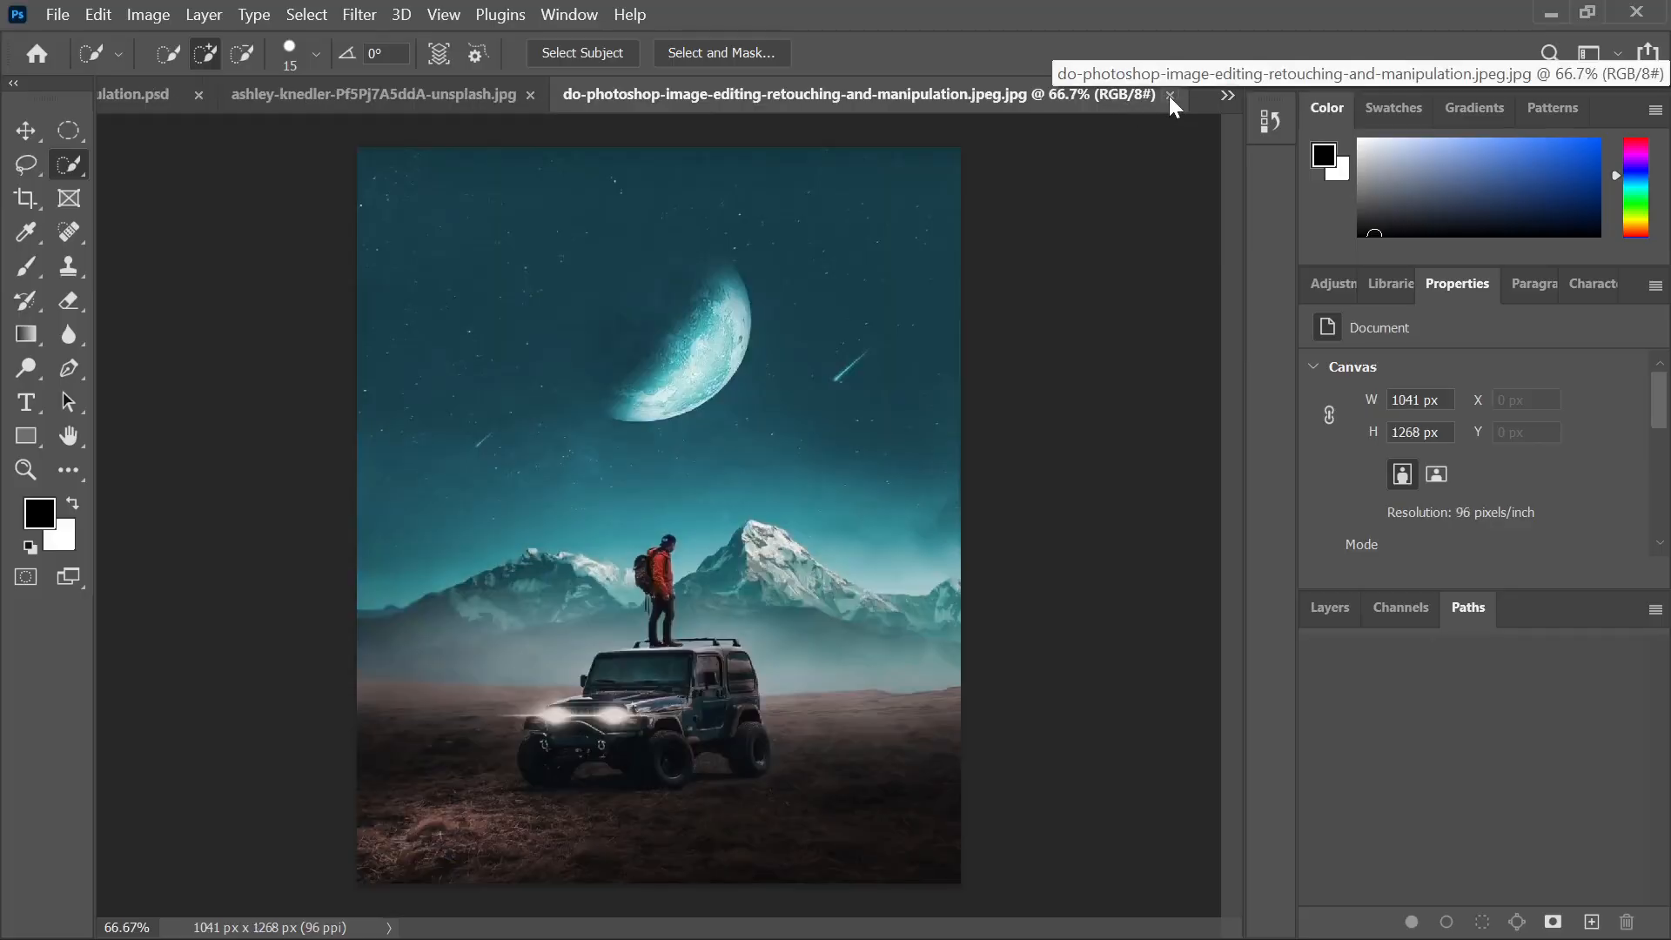
left_click(1172, 95)
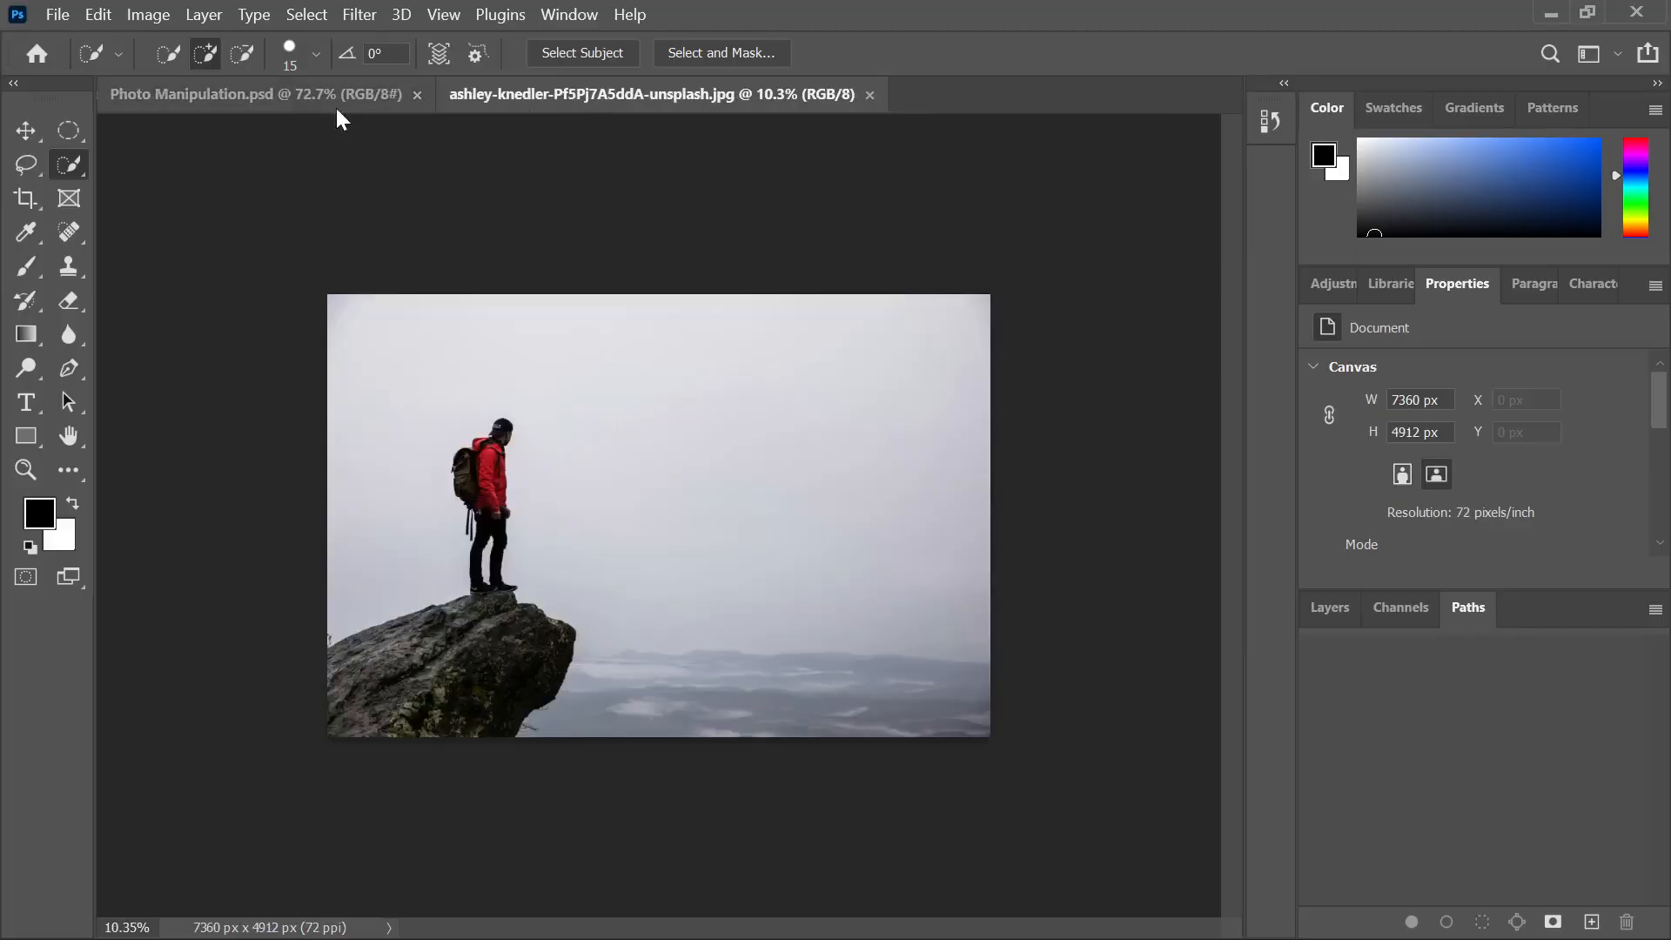
left_click(292, 114)
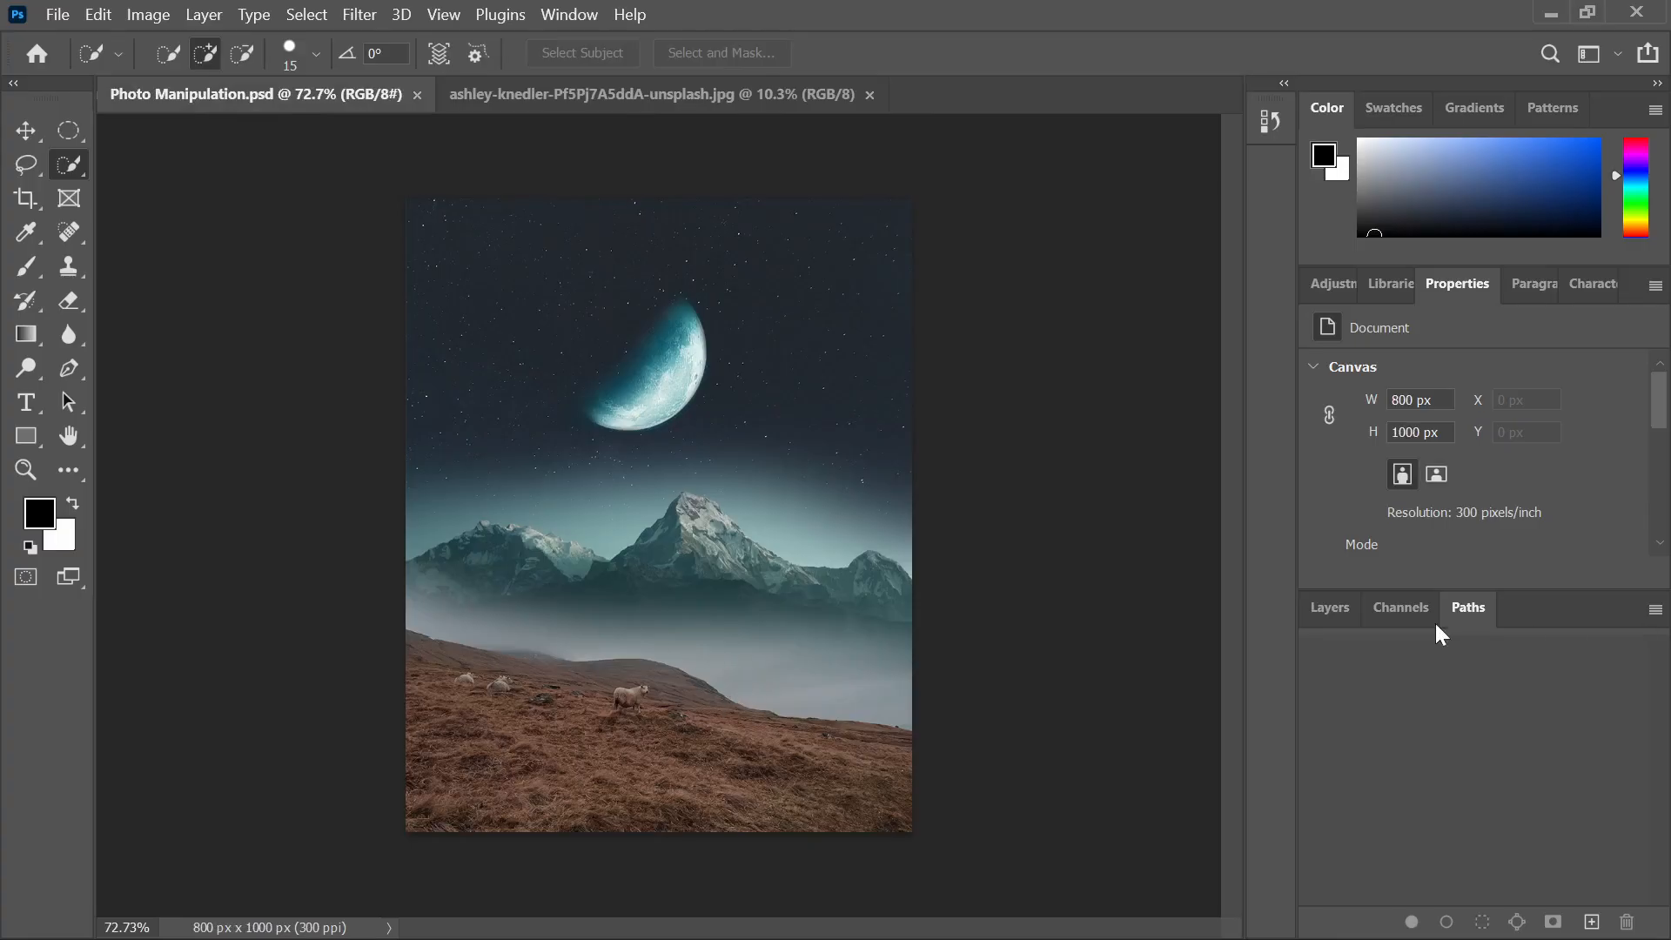
Paste the jeep cutout into Photo Manipulation.psd above the Earth layer
left_click(1331, 613)
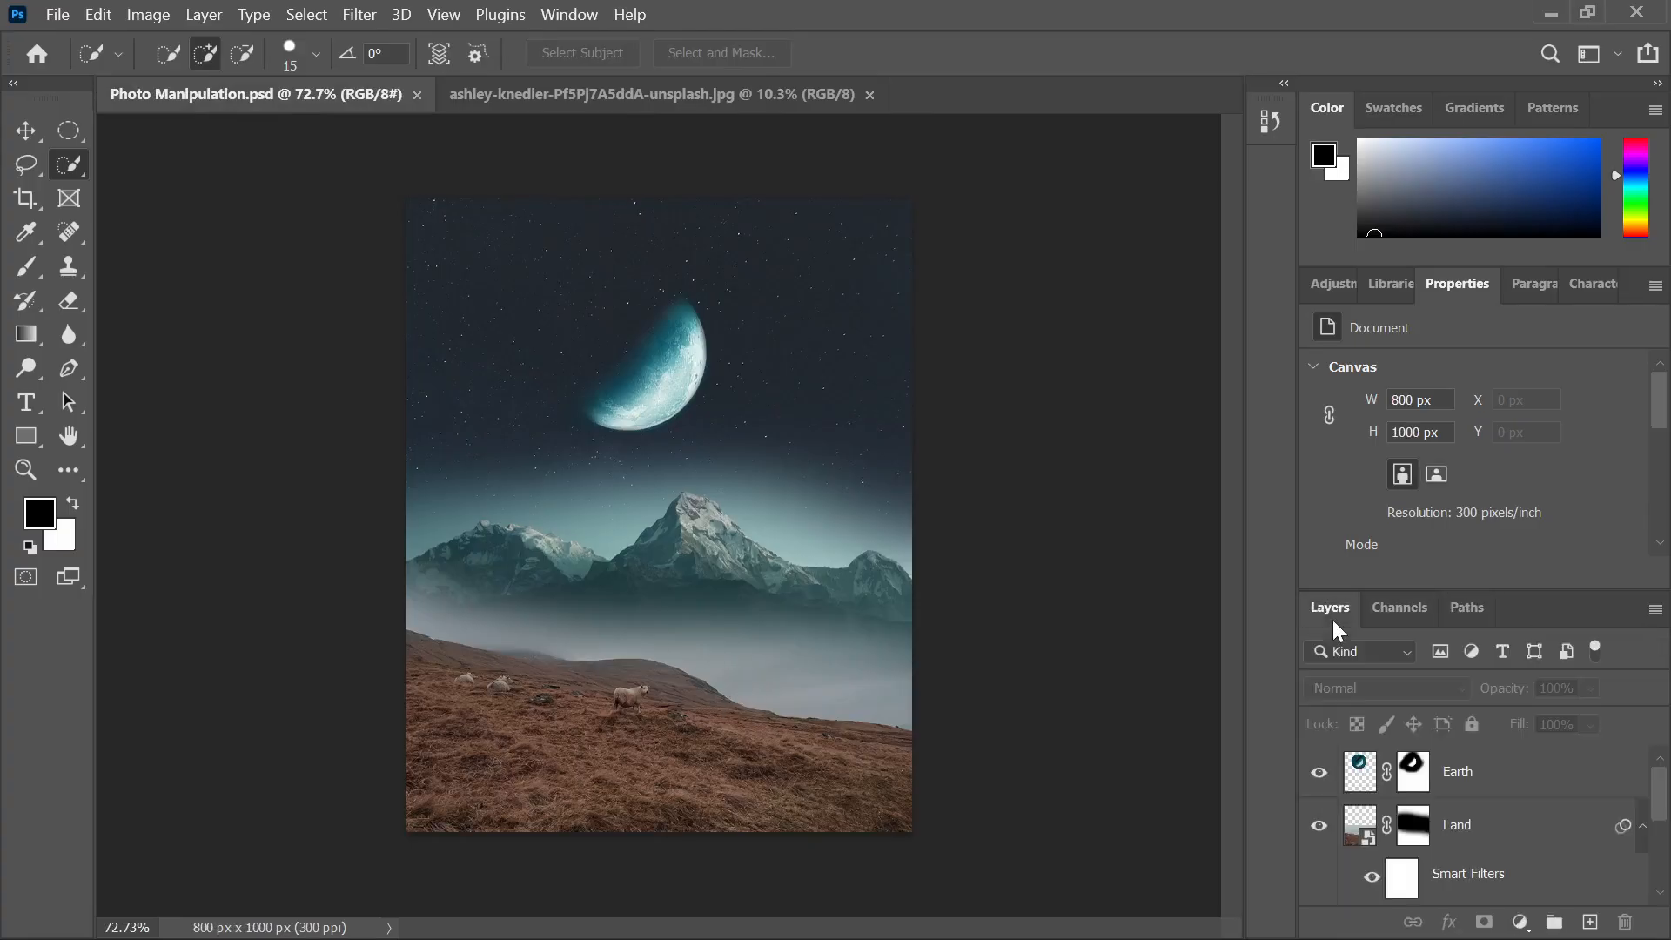
left_click(1487, 764)
key("ctrl+v")
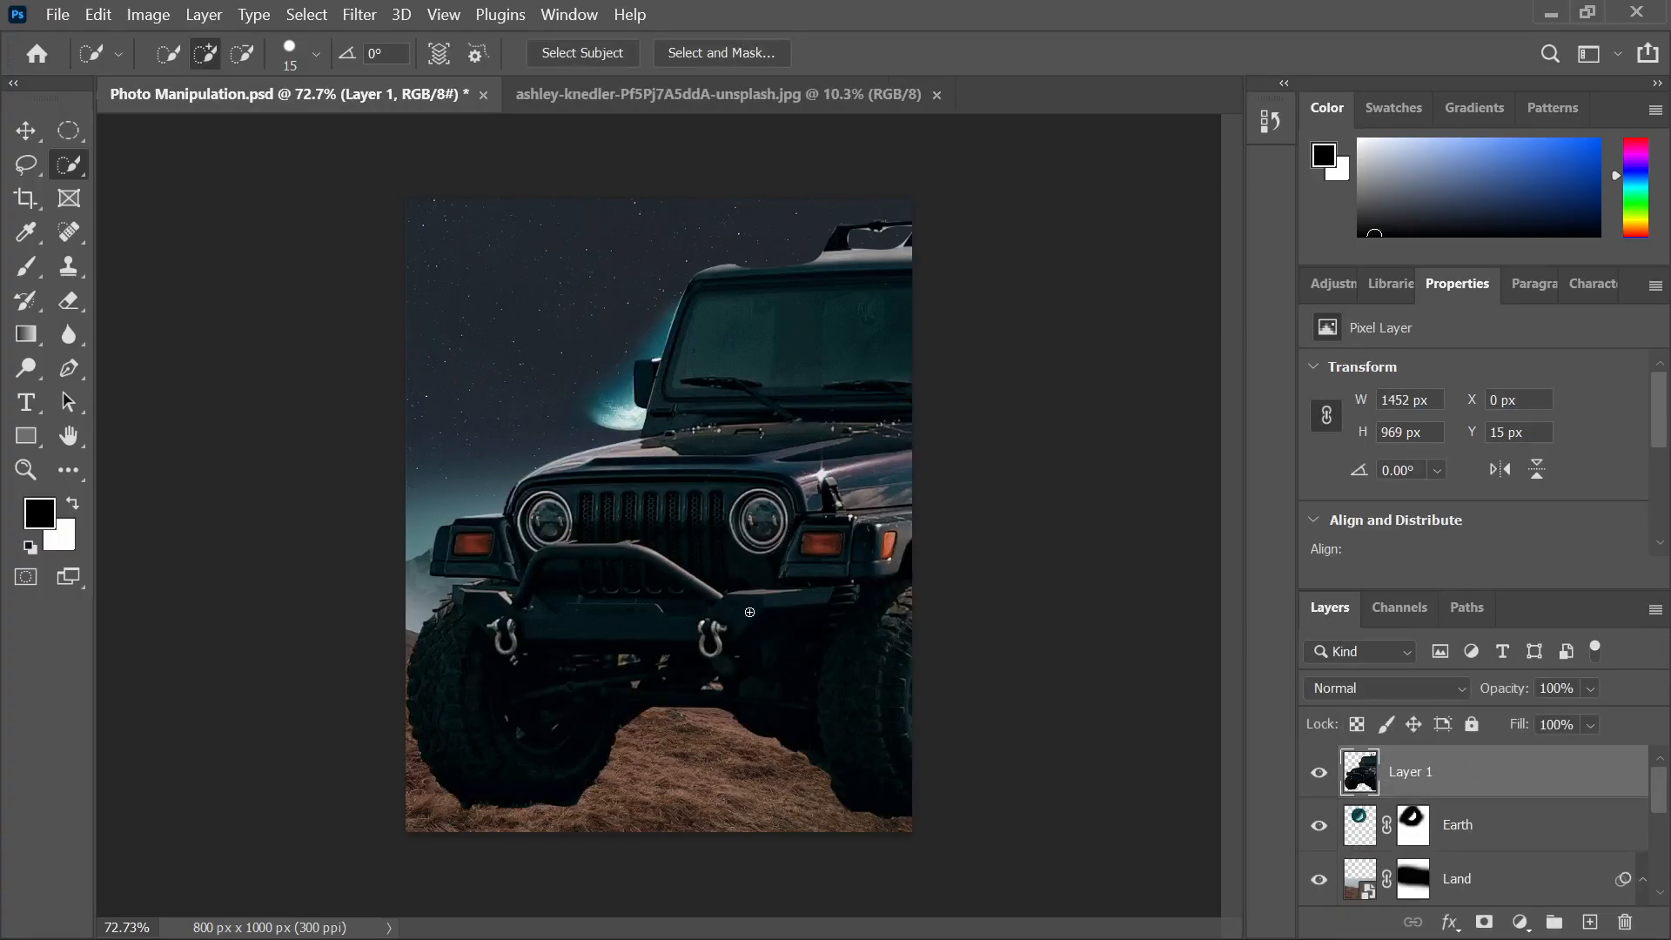
scroll(750, 613, "down", 8)
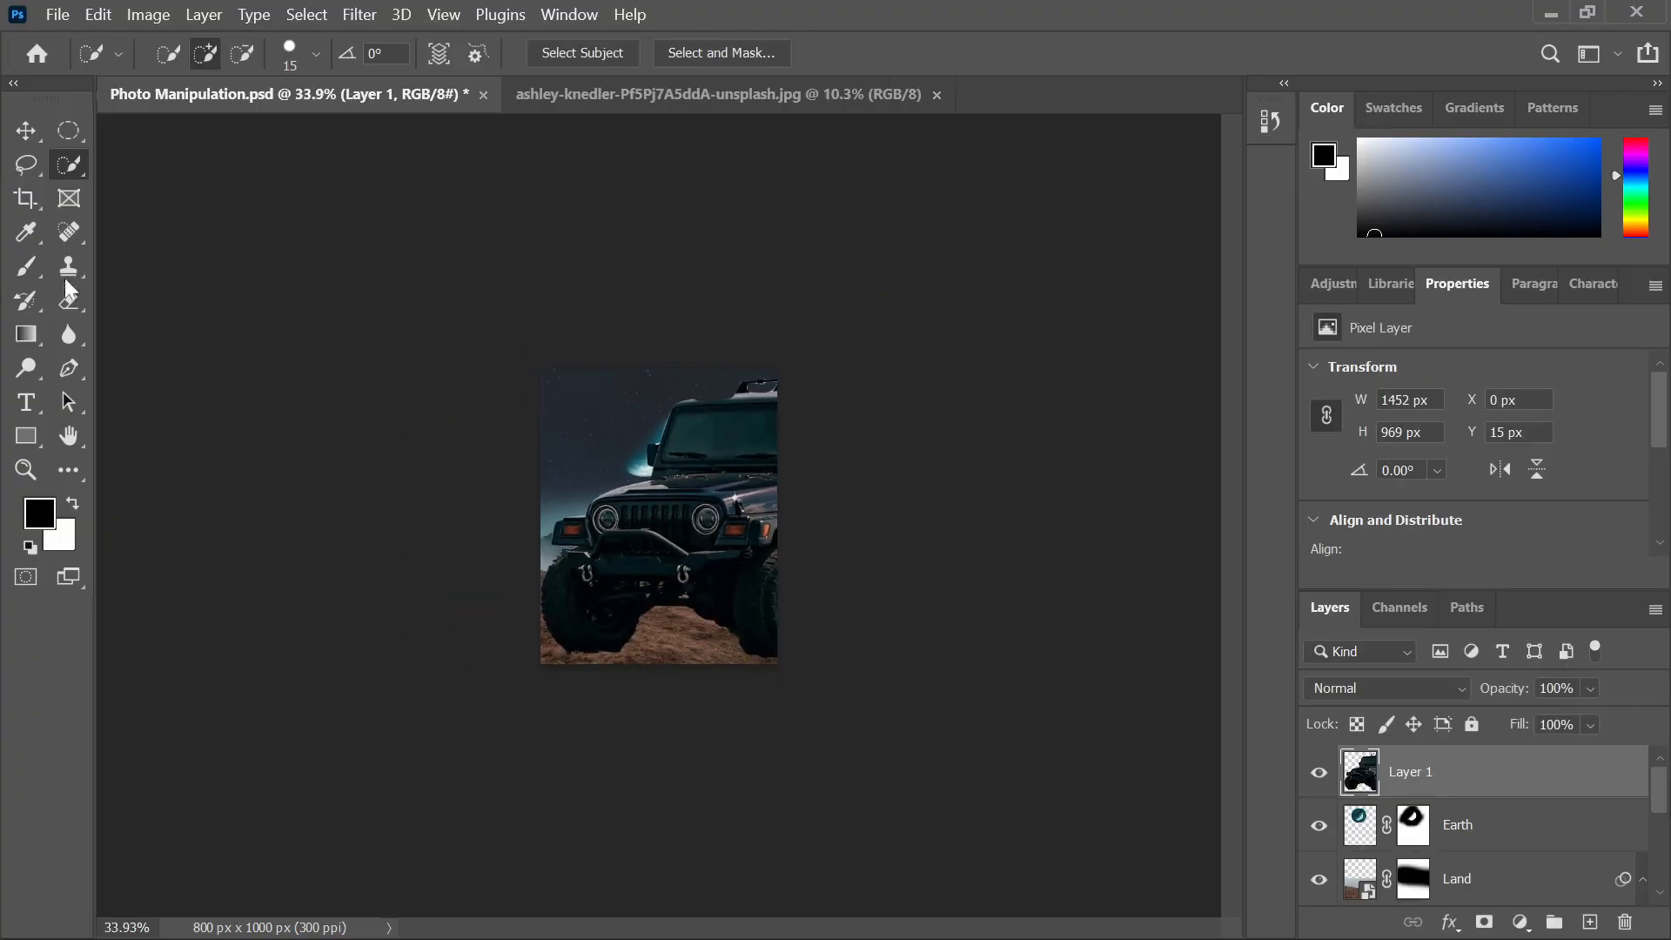
Scale the jeep down to 510 × 340 px and place it on the hillside
left_click(19, 132)
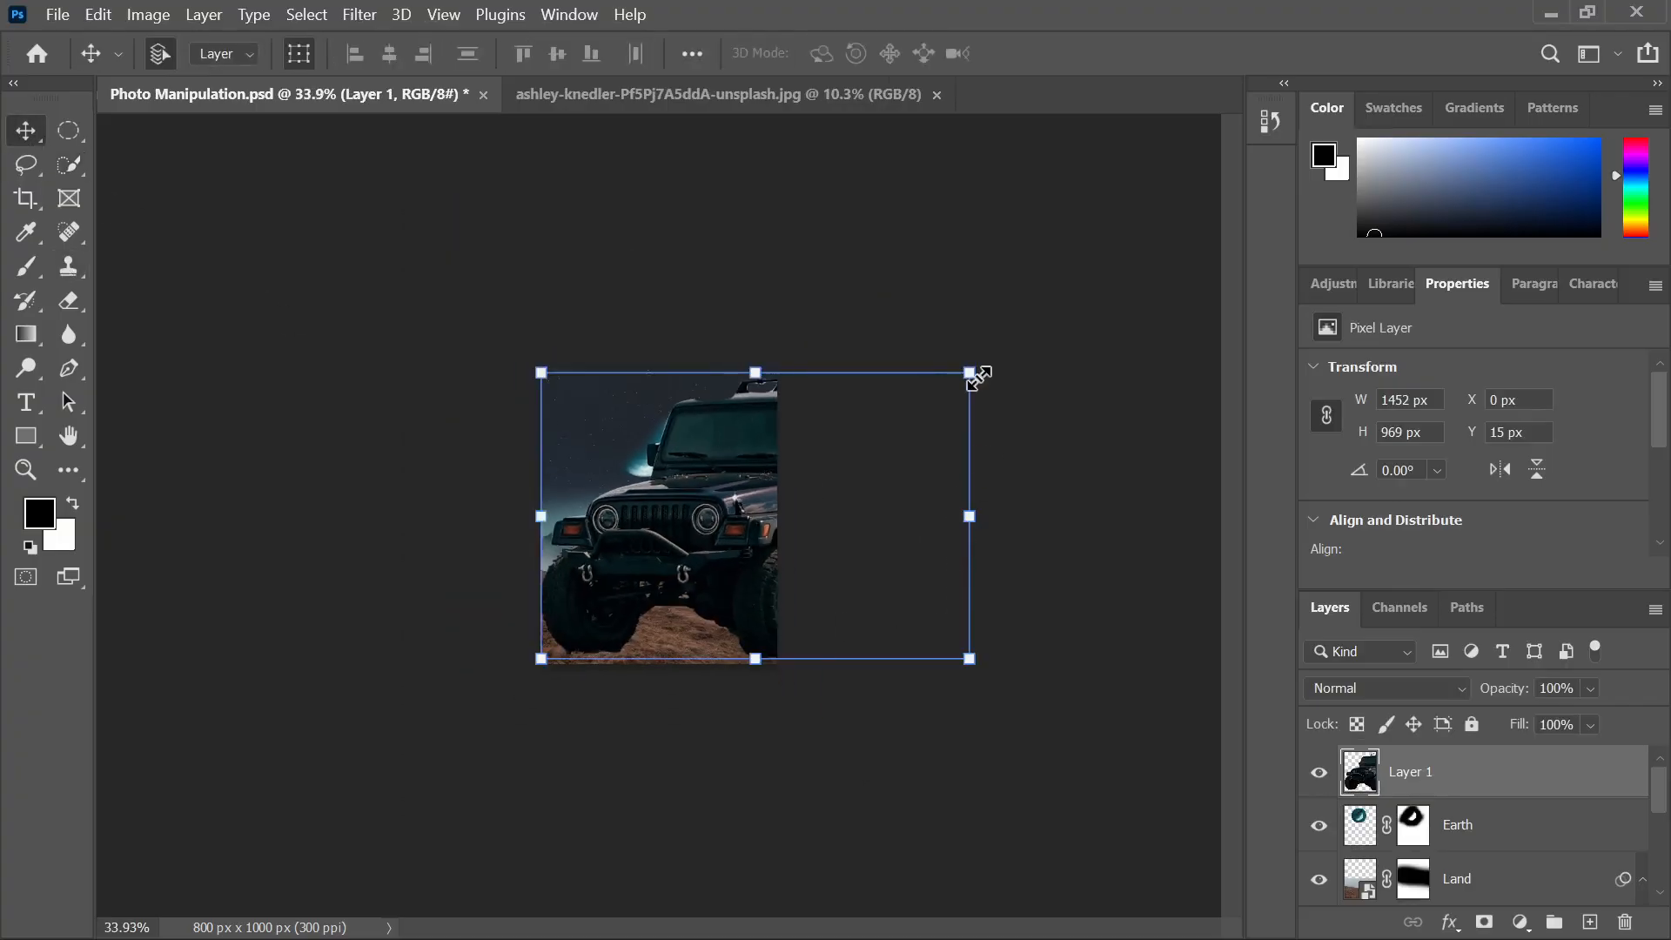
left_click_drag(969, 373, 750, 638)
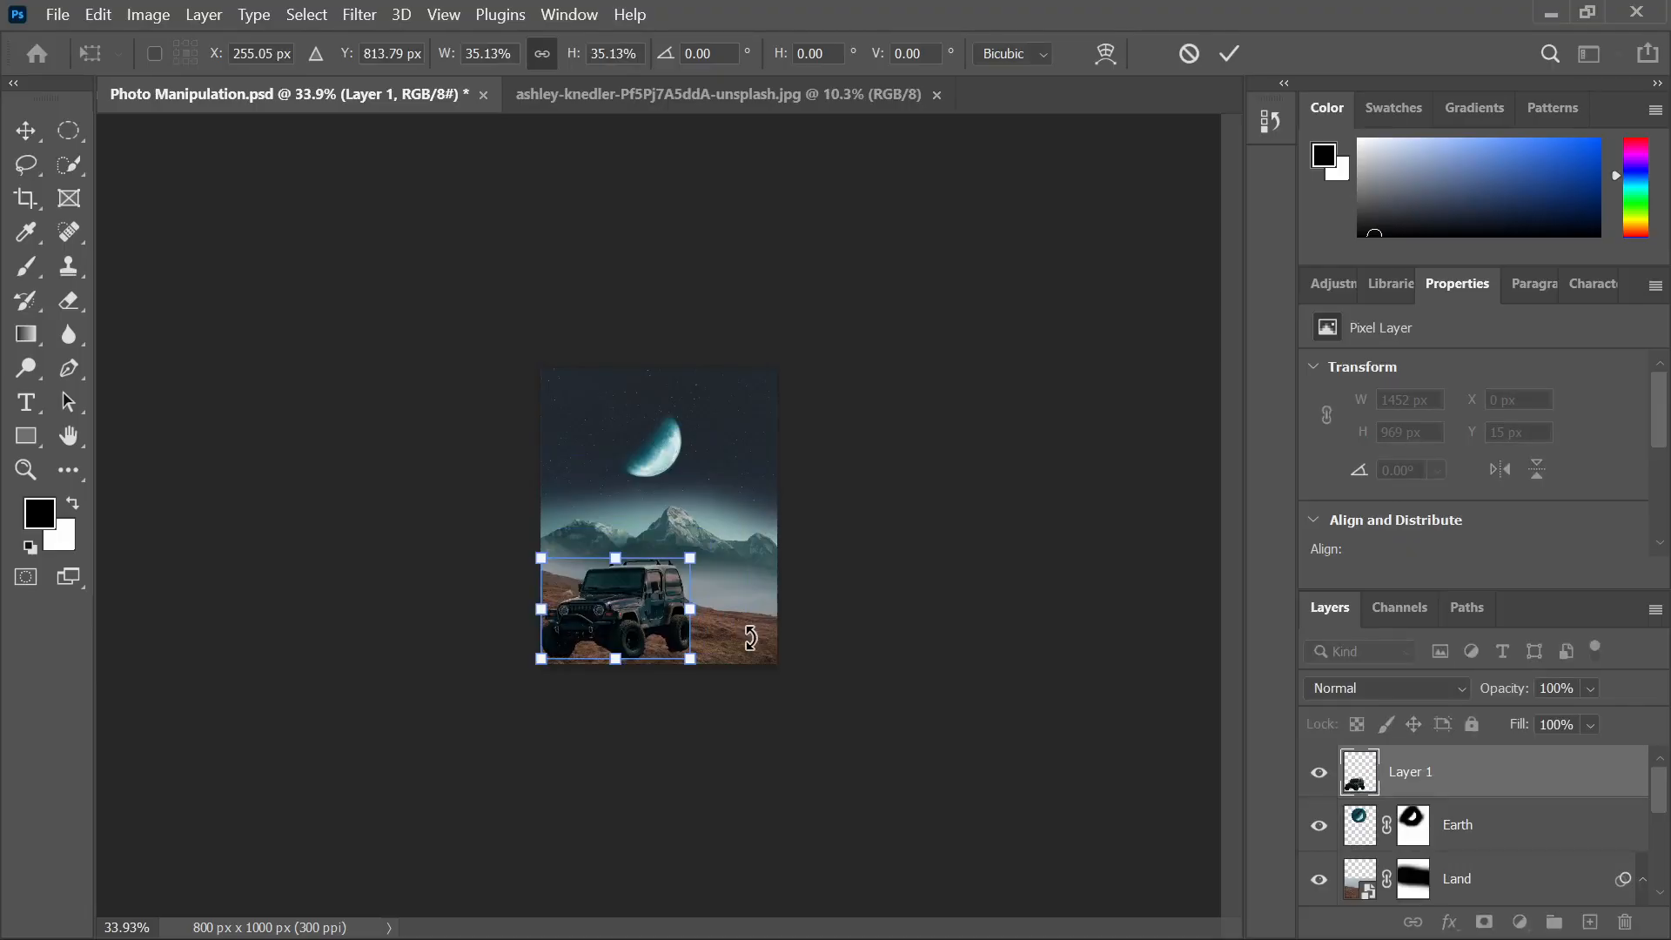
scroll(615, 605, "up", 10)
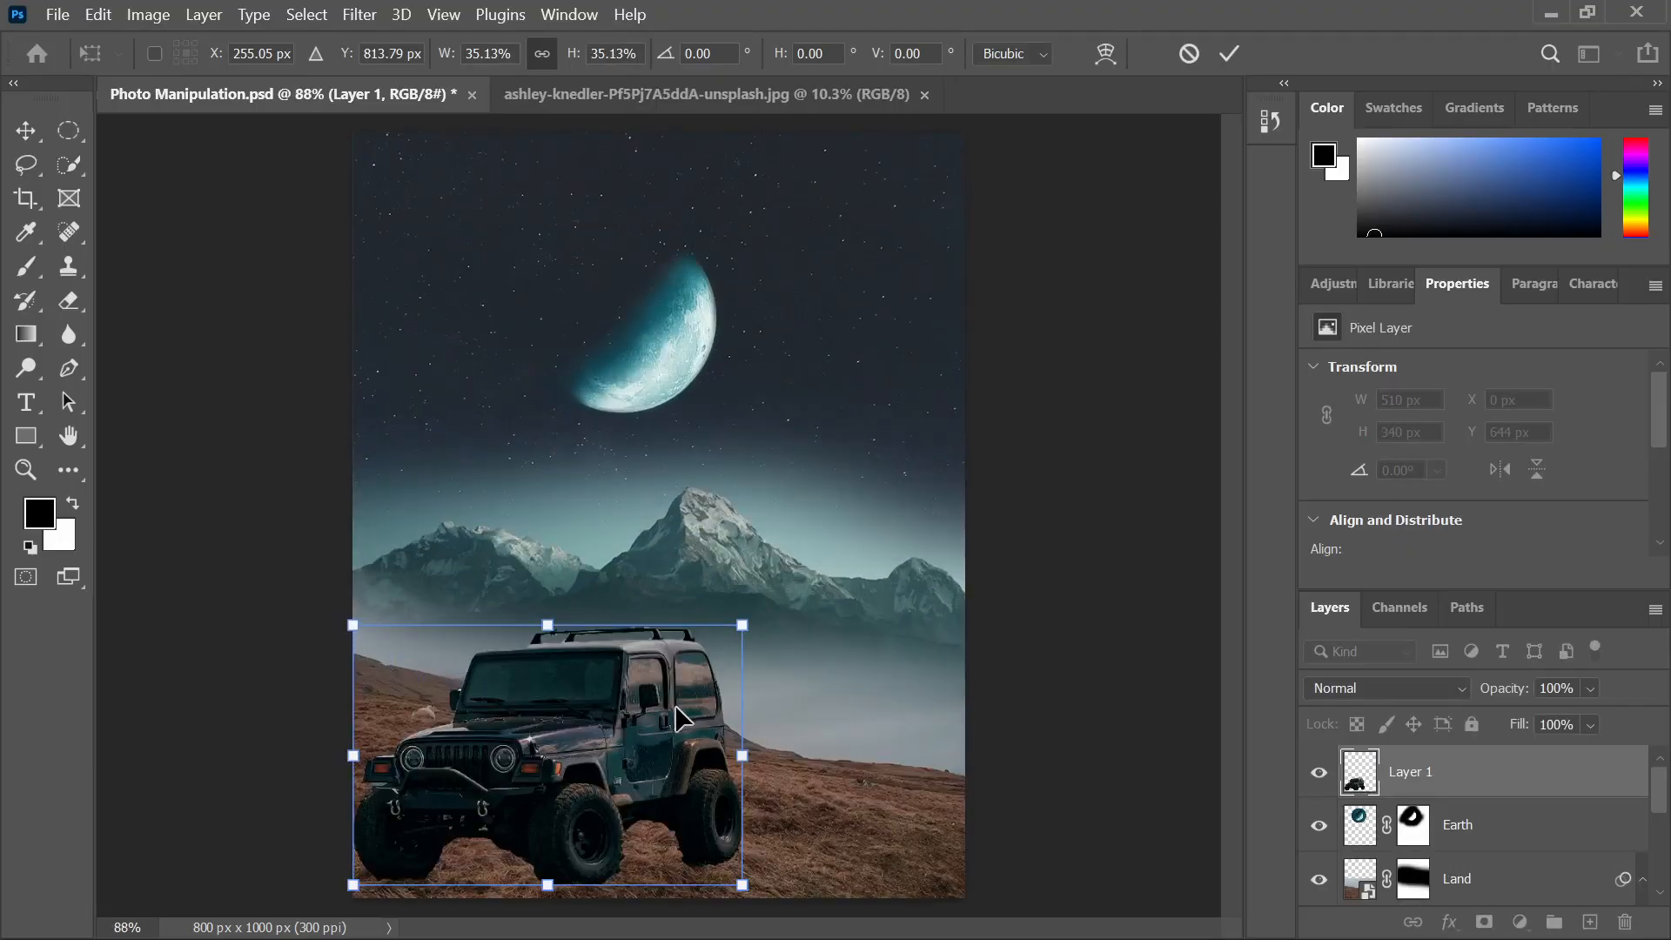
left_click_drag(595, 741, 670, 723)
scroll(658, 687, "down", 5)
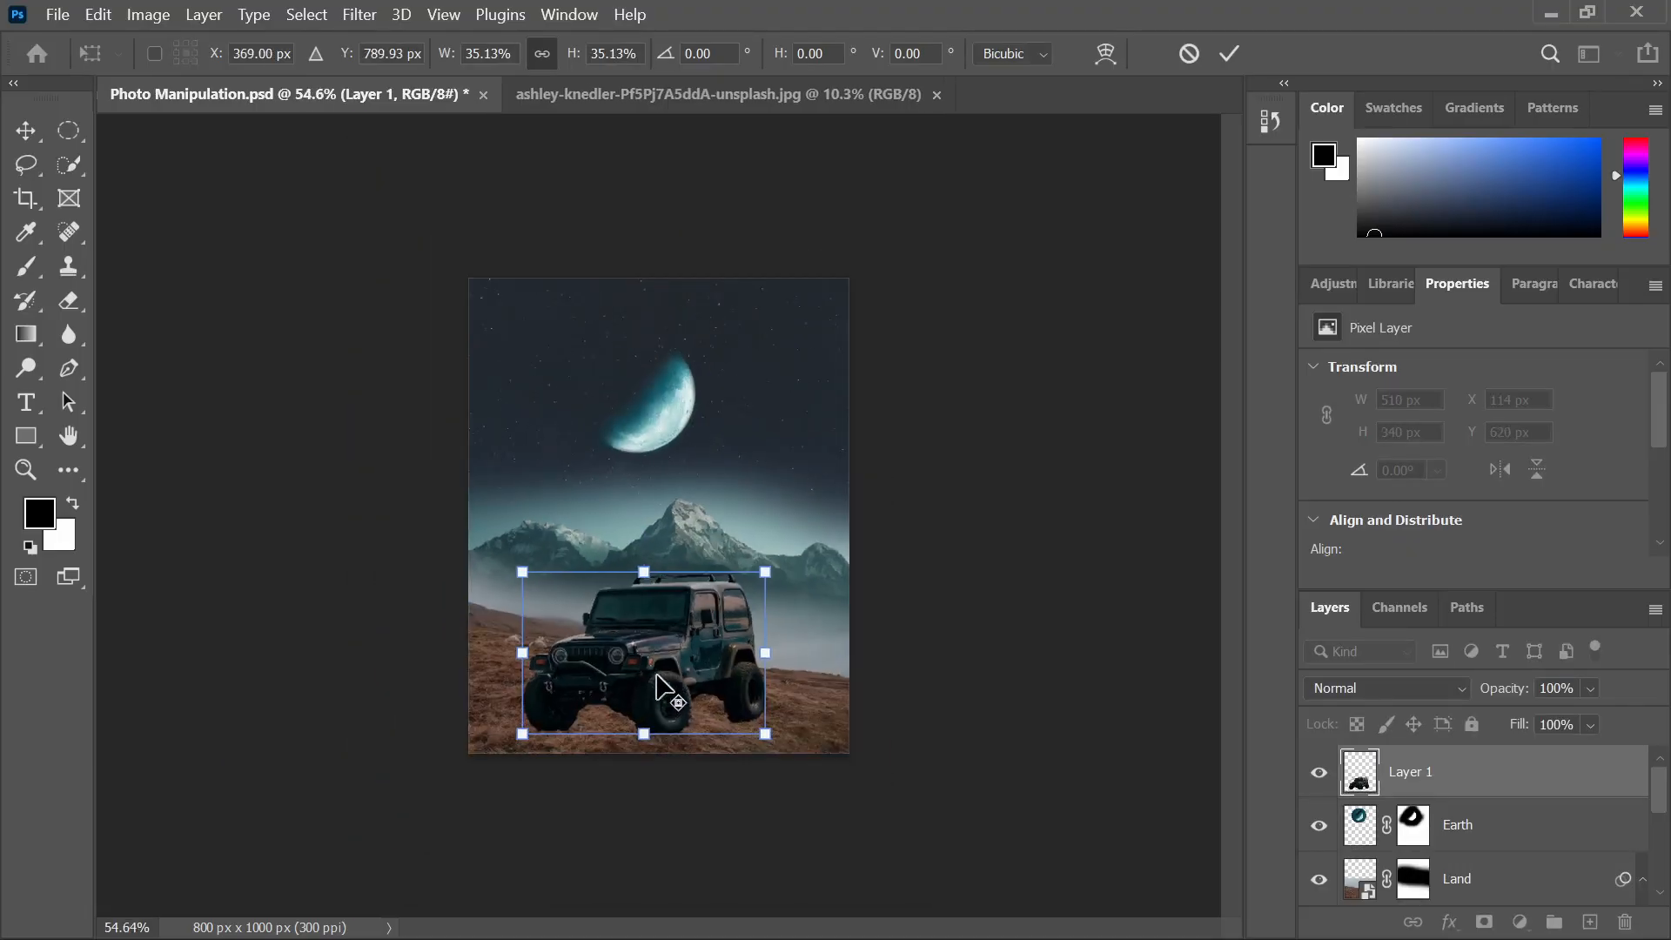
left_click(1234, 56)
scroll(570, 746, "up", 3)
Centre the jeep horizontally on the hillside and check where its wheels meet the ground
left_click_drag(701, 813, 678, 739)
scroll(640, 709, "down", 2)
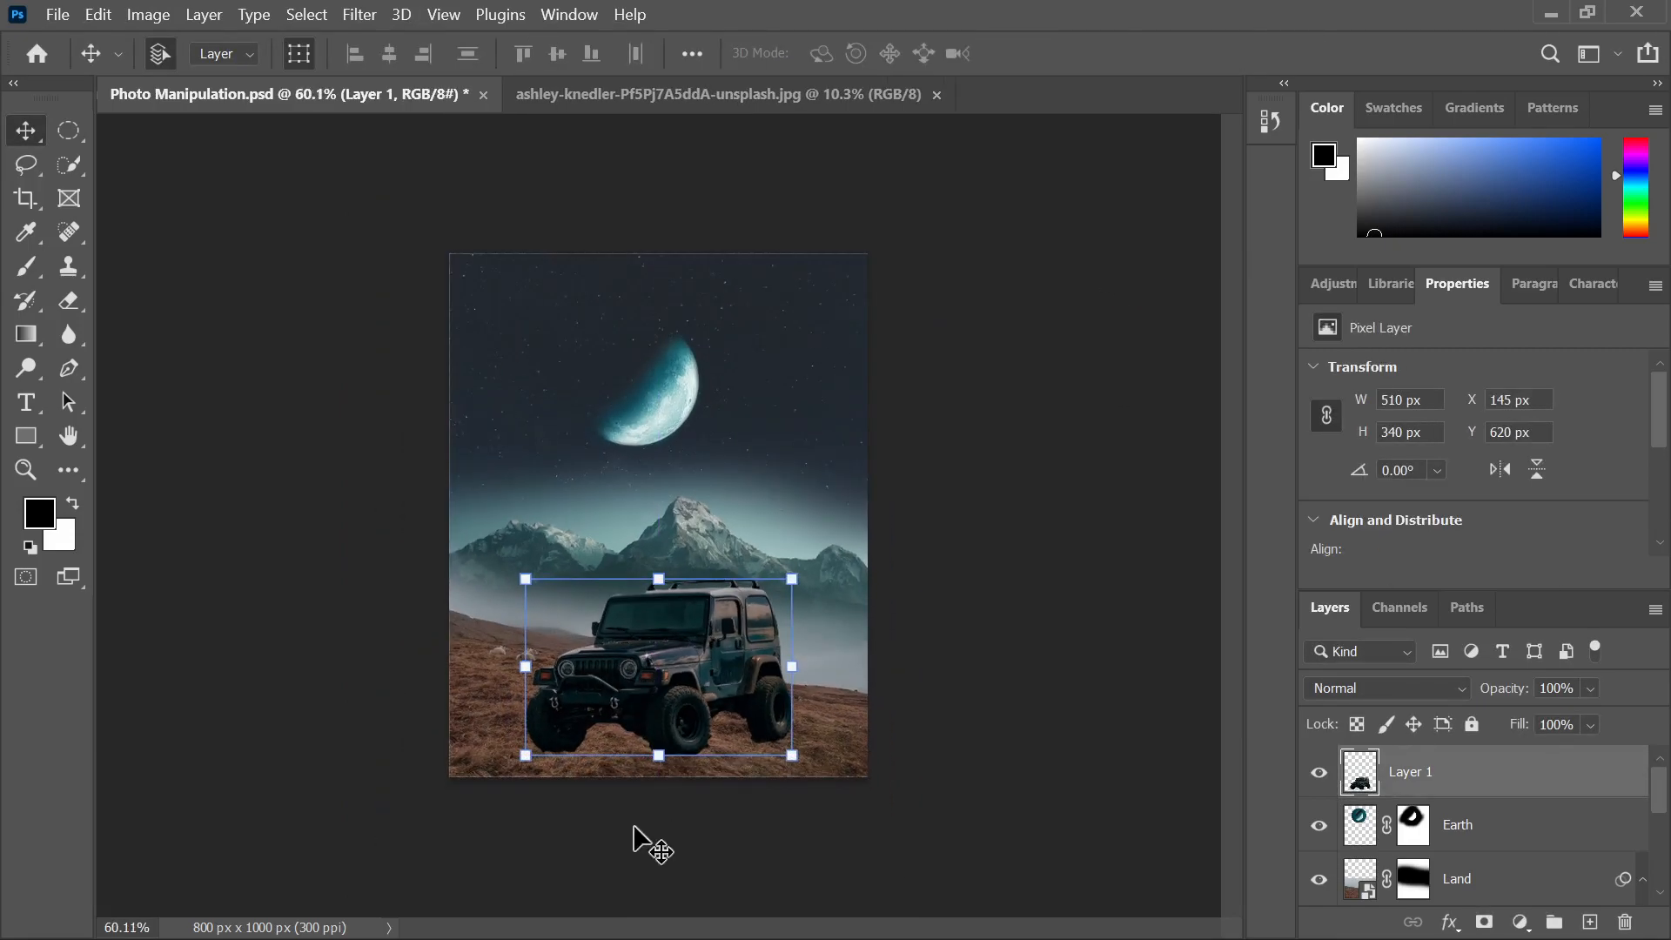
left_click(688, 857)
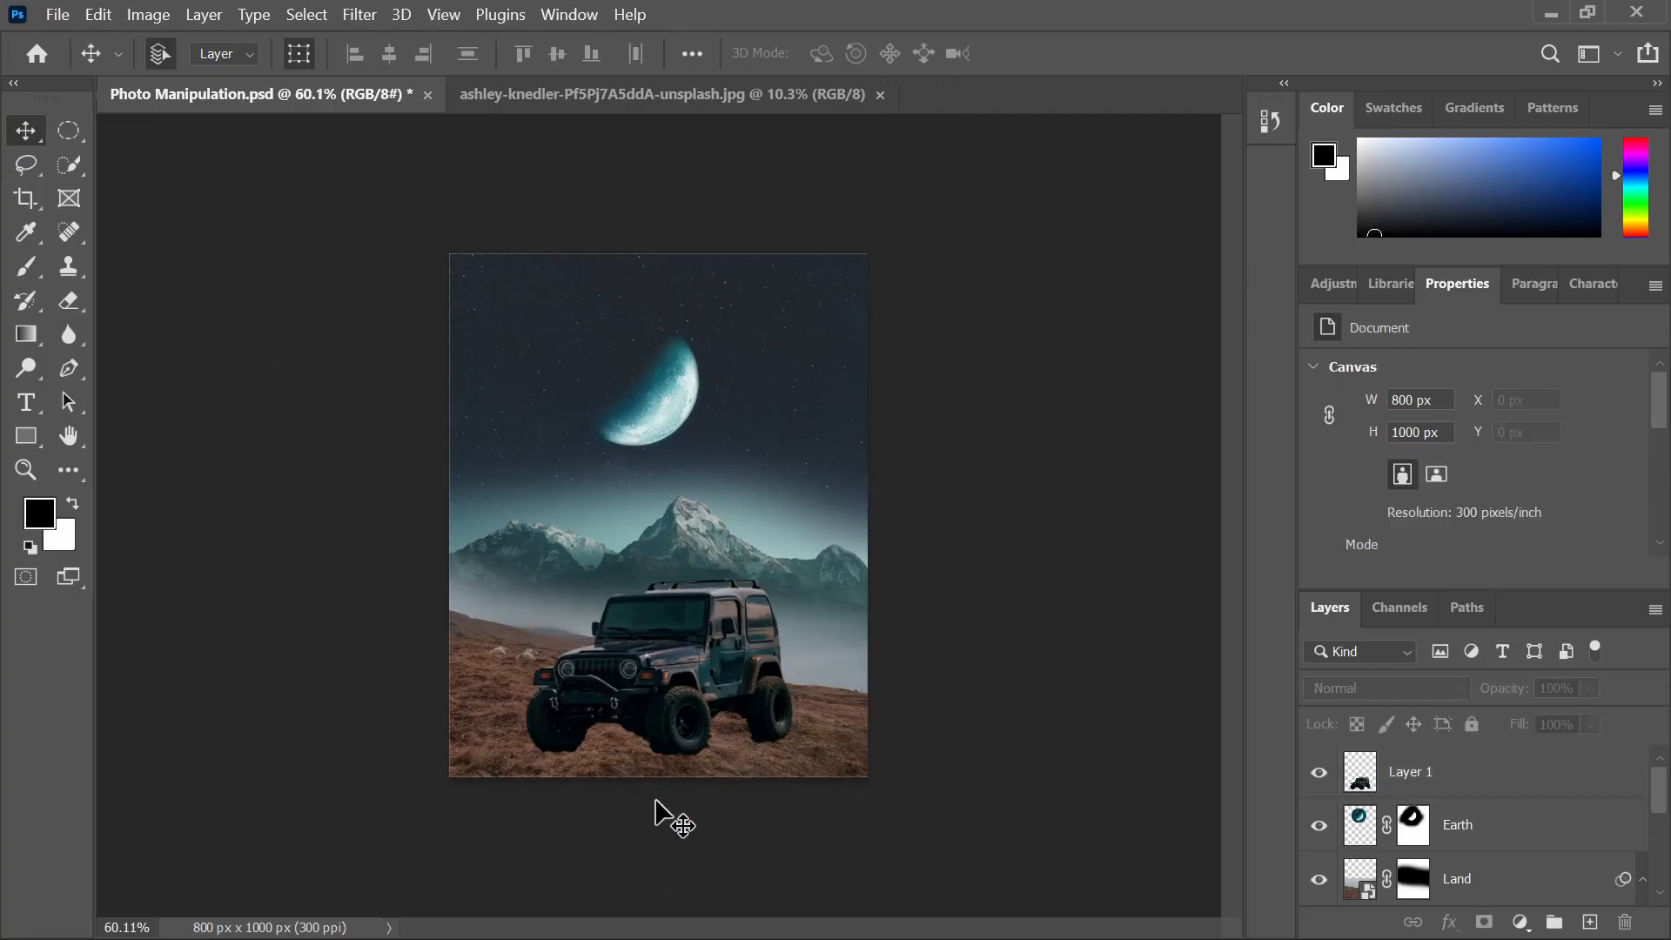
scroll(589, 769, "up", 3)
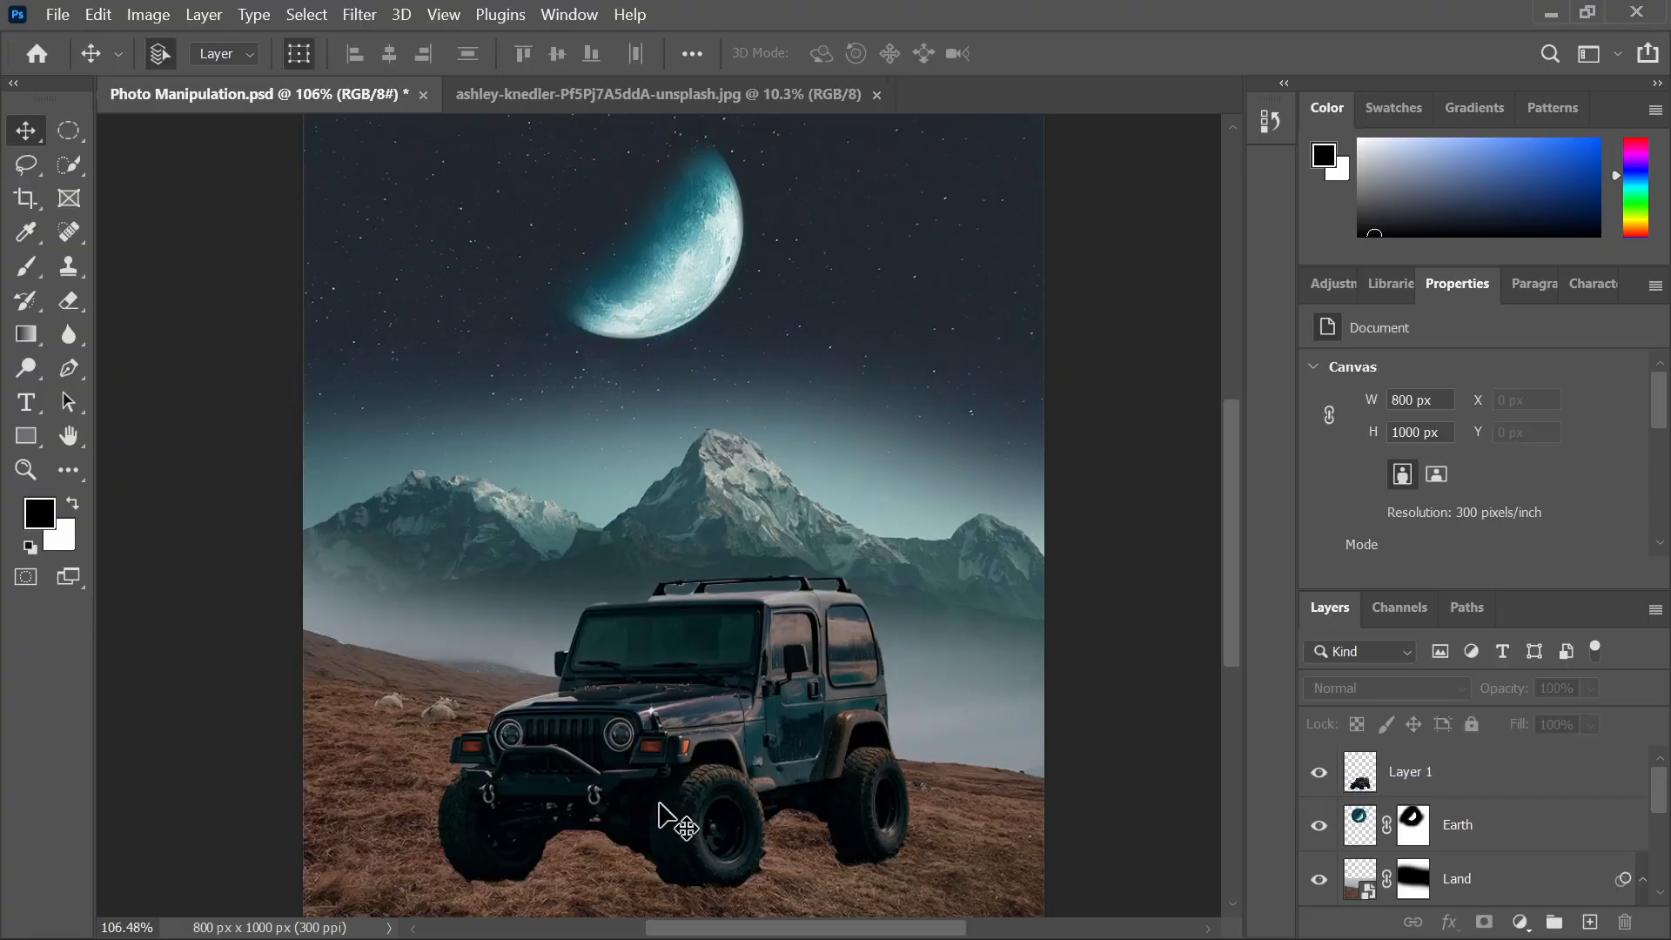
scroll(660, 805, "down", 1)
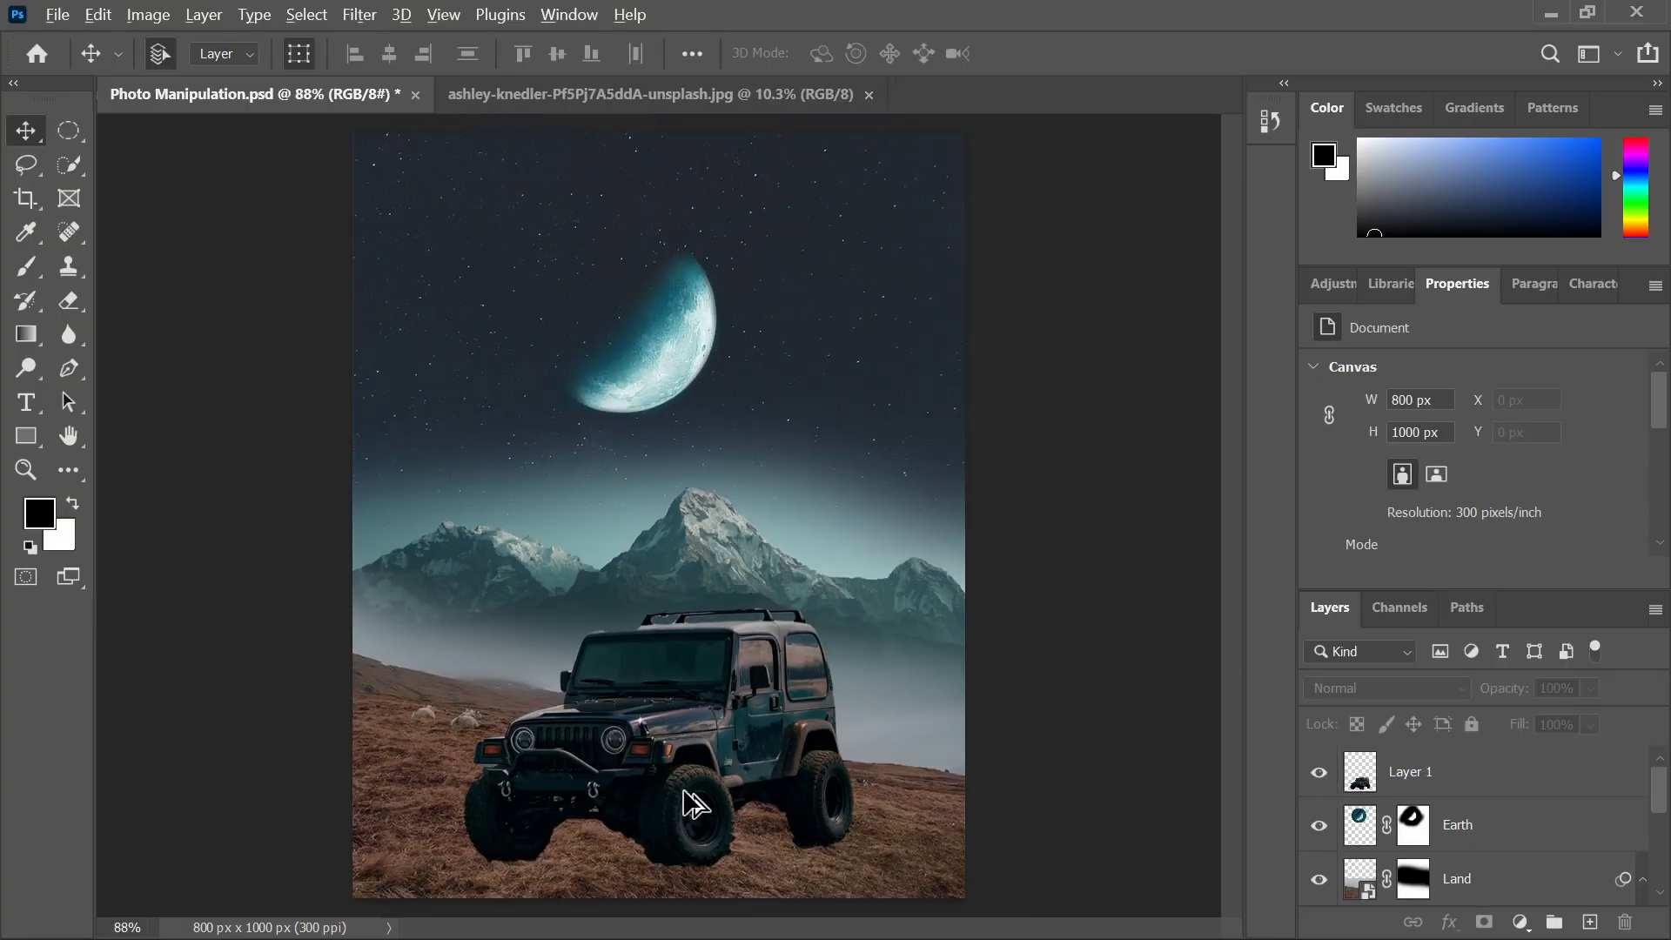
scroll(683, 825, "up", 5)
left_click_drag(759, 769, 712, 571)
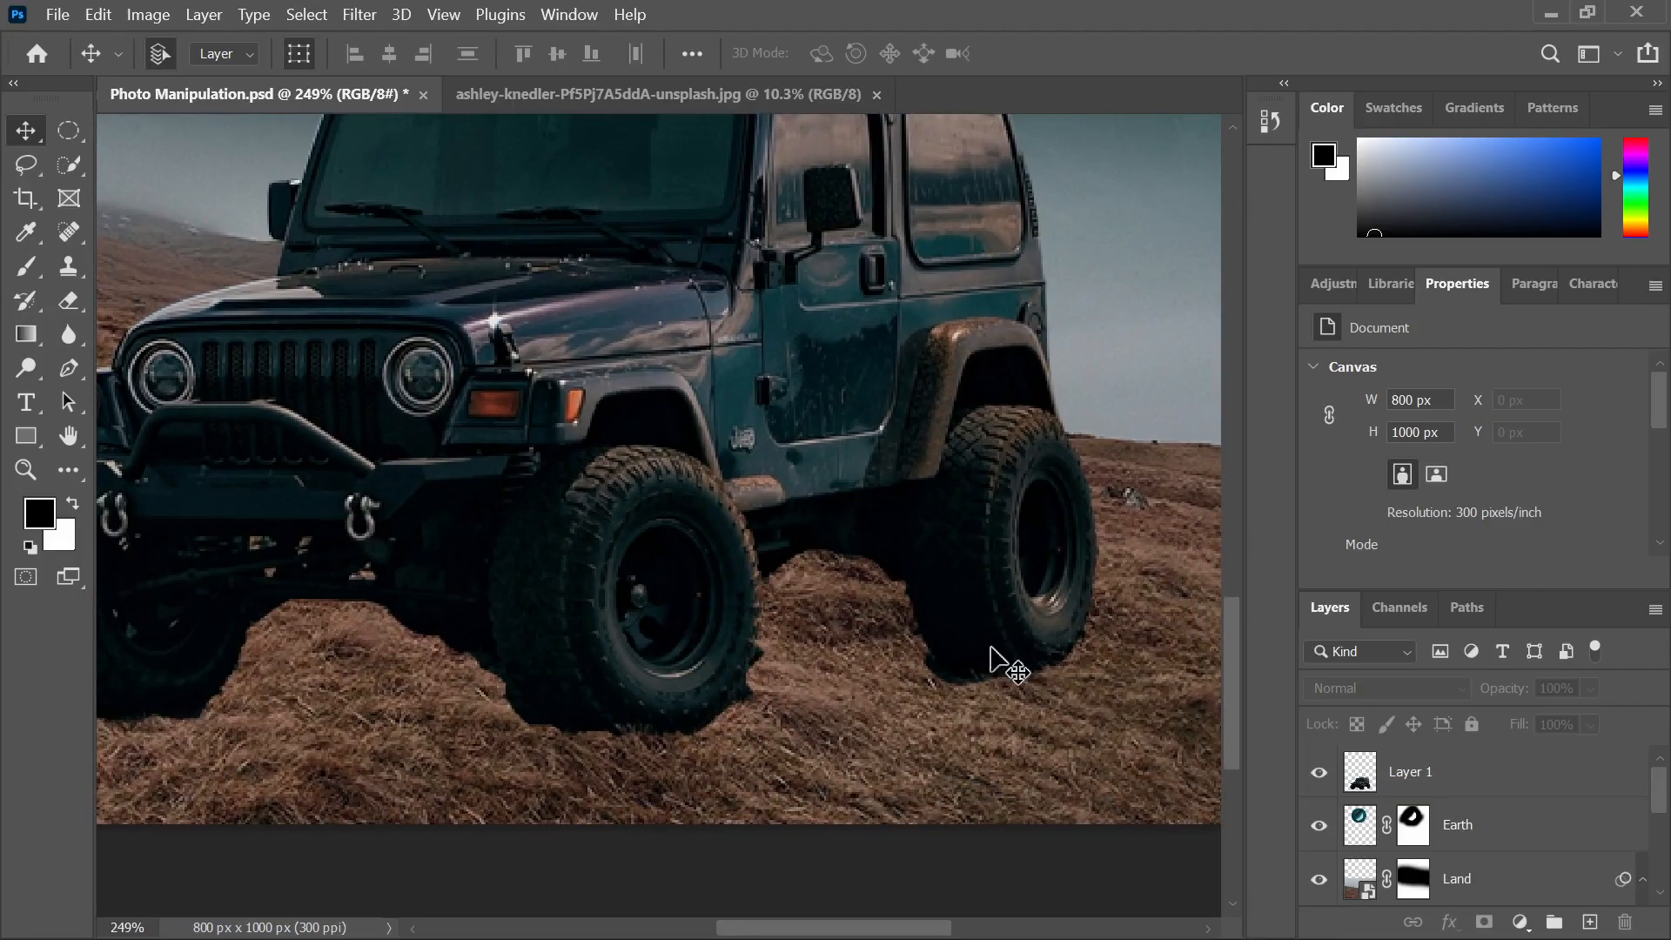
scroll(822, 629, "down", 5)
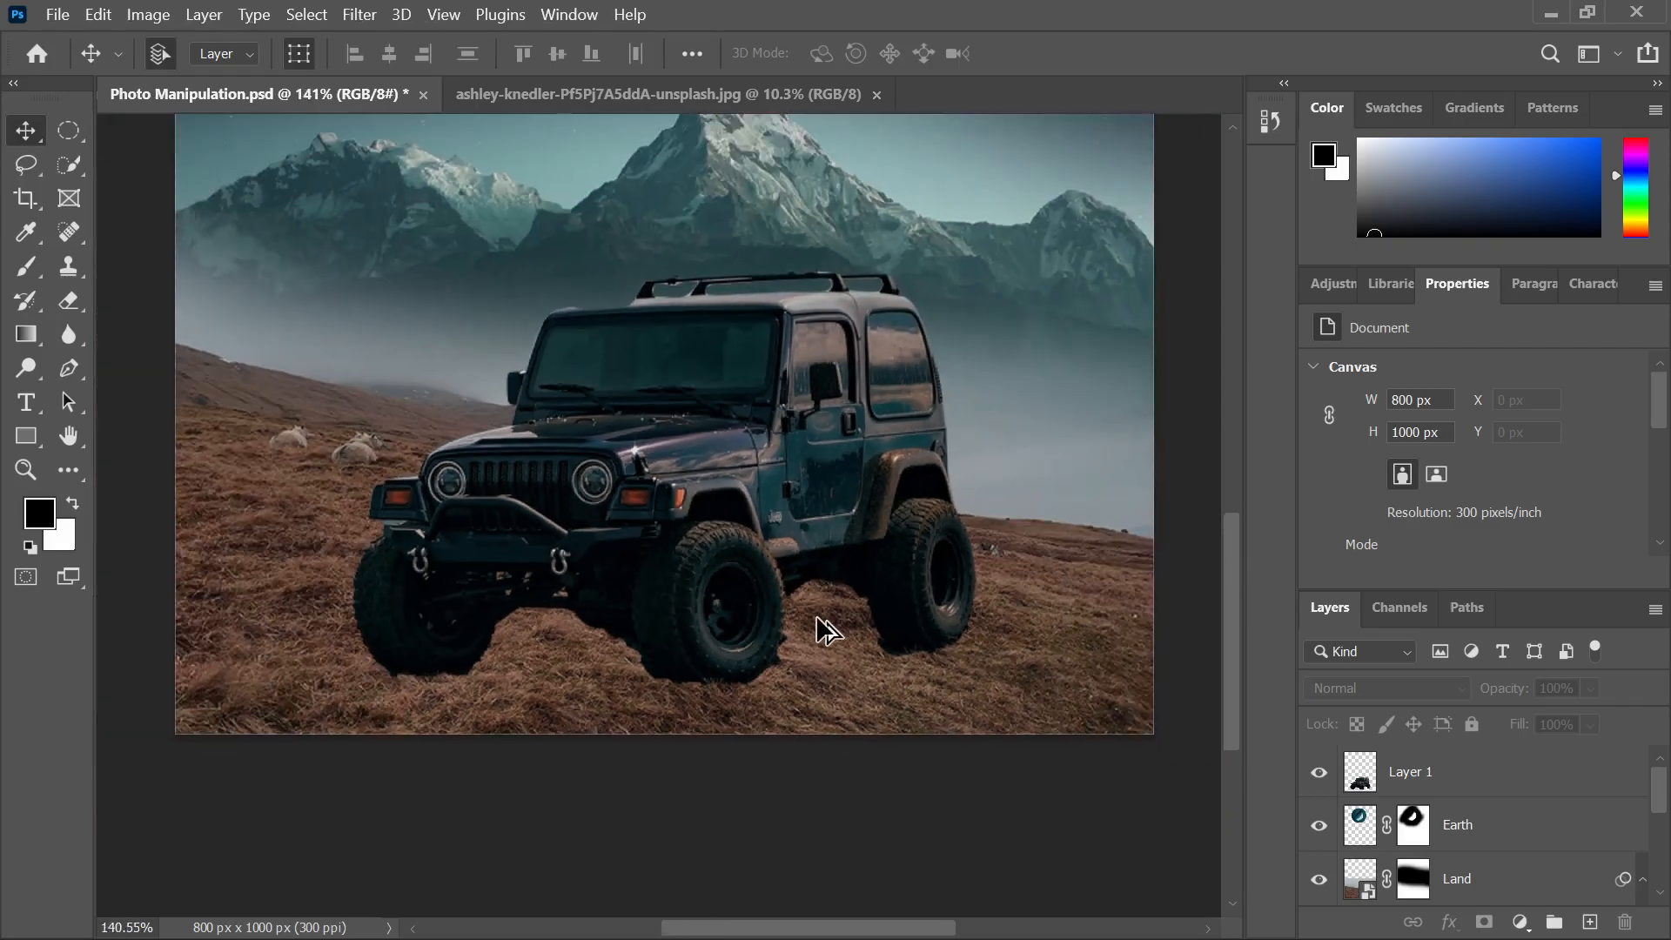
key("ctrl+0")
Rename the jeep's Layer 1 to Car
left_click(755, 722)
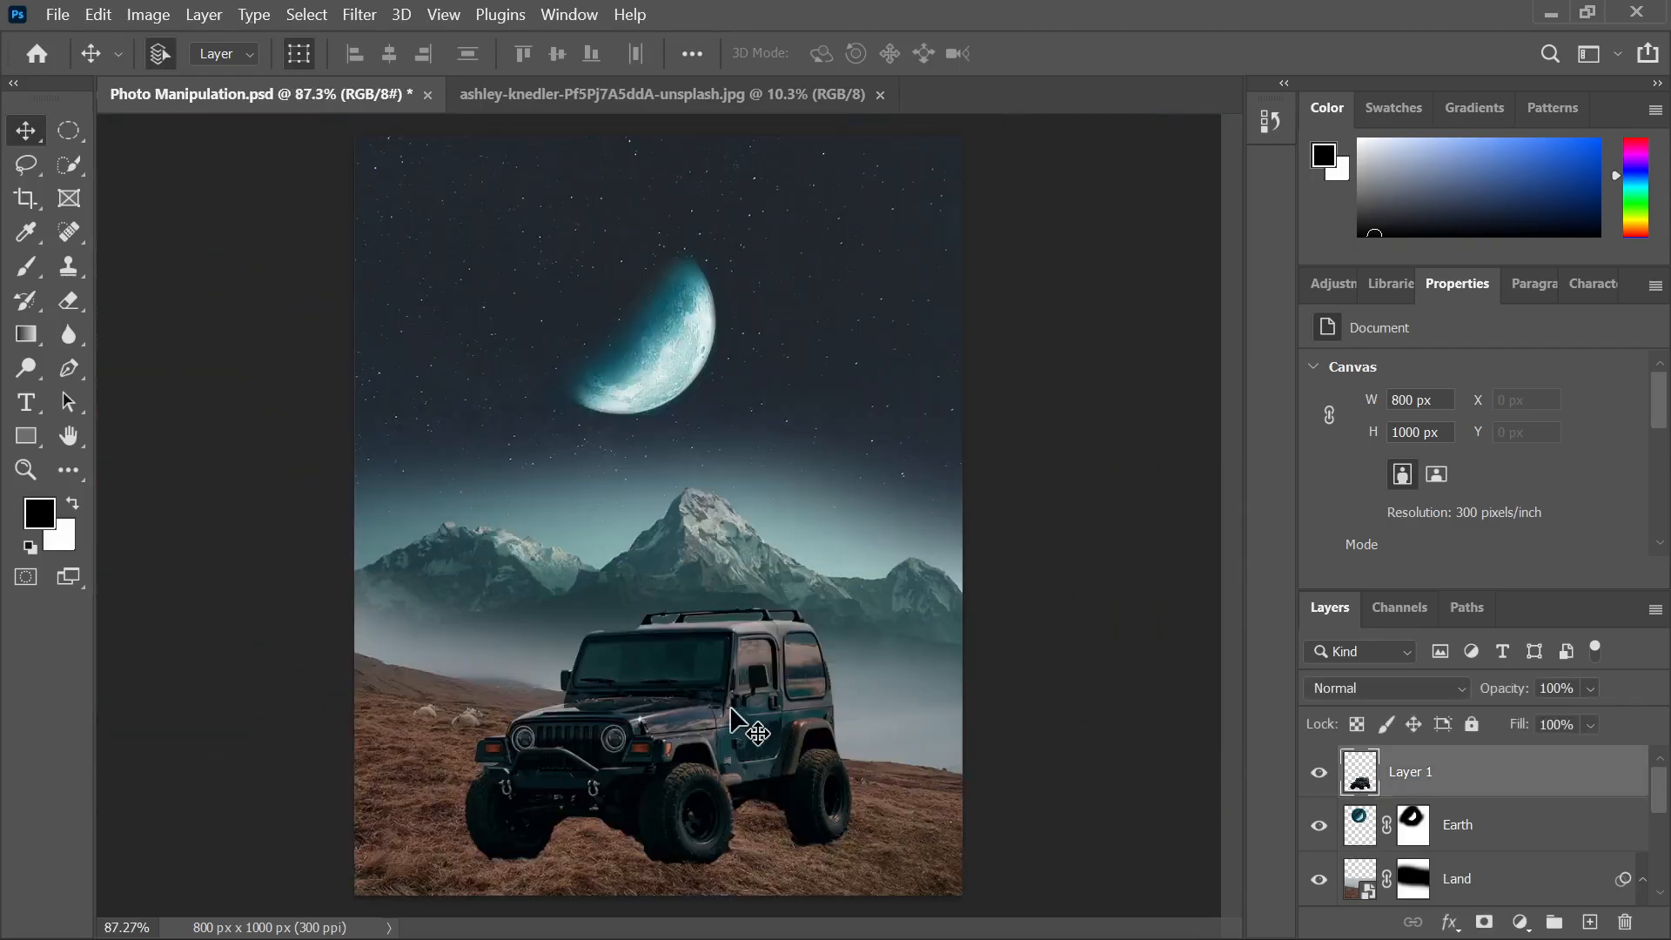
left_click(720, 740)
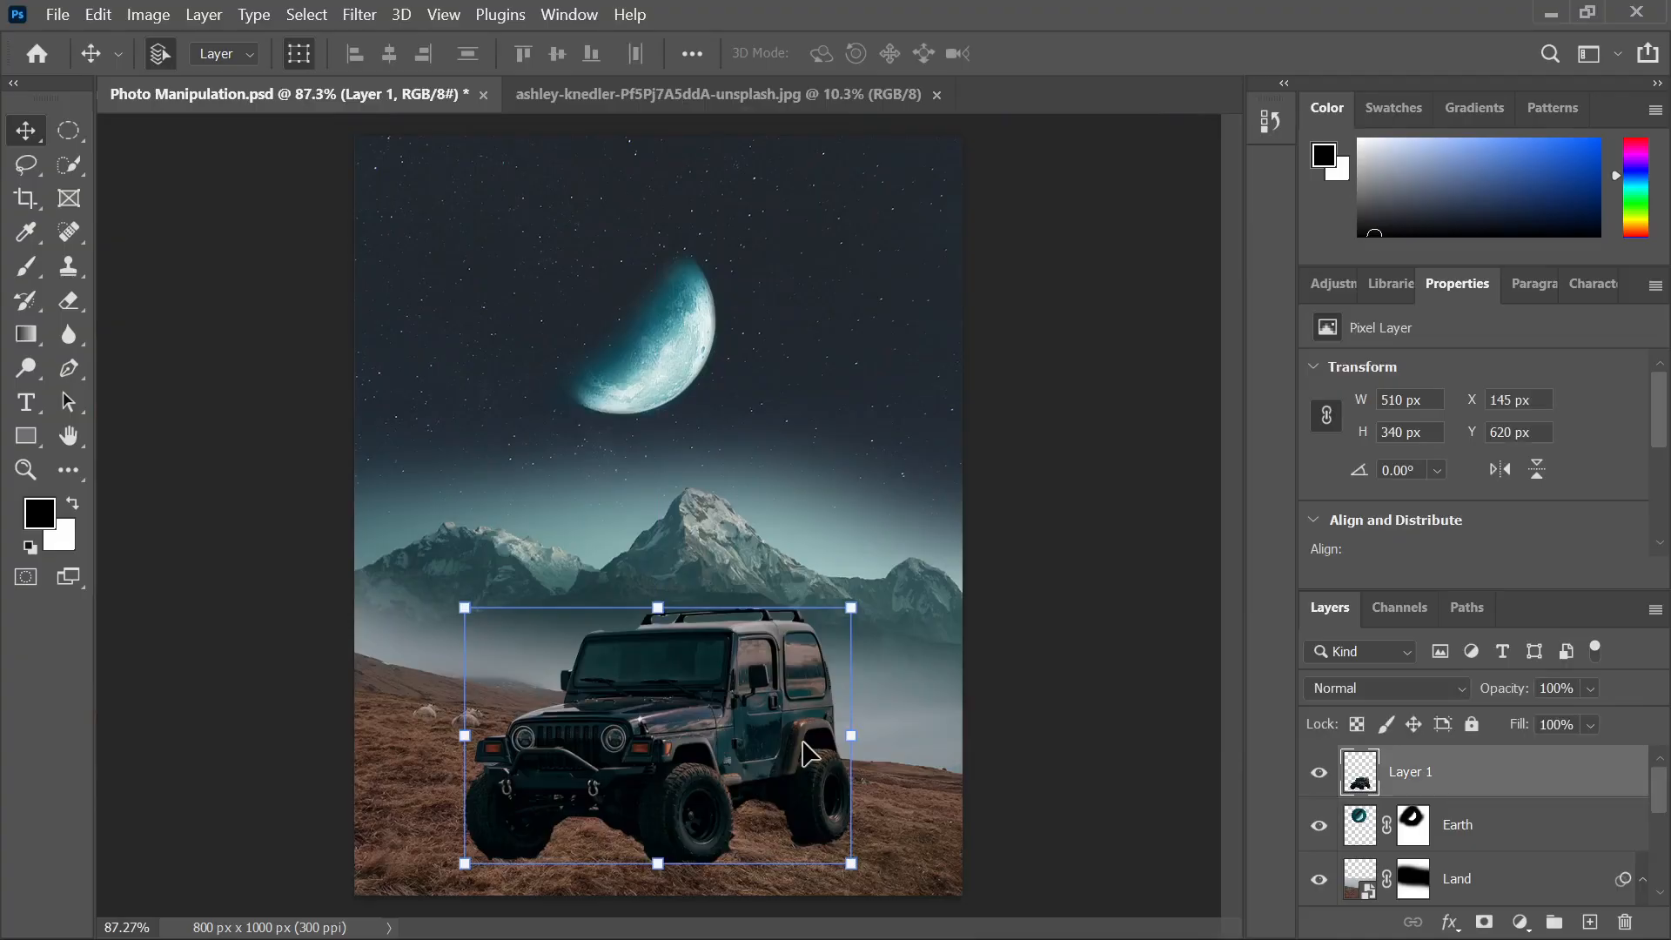
double_click(1419, 773)
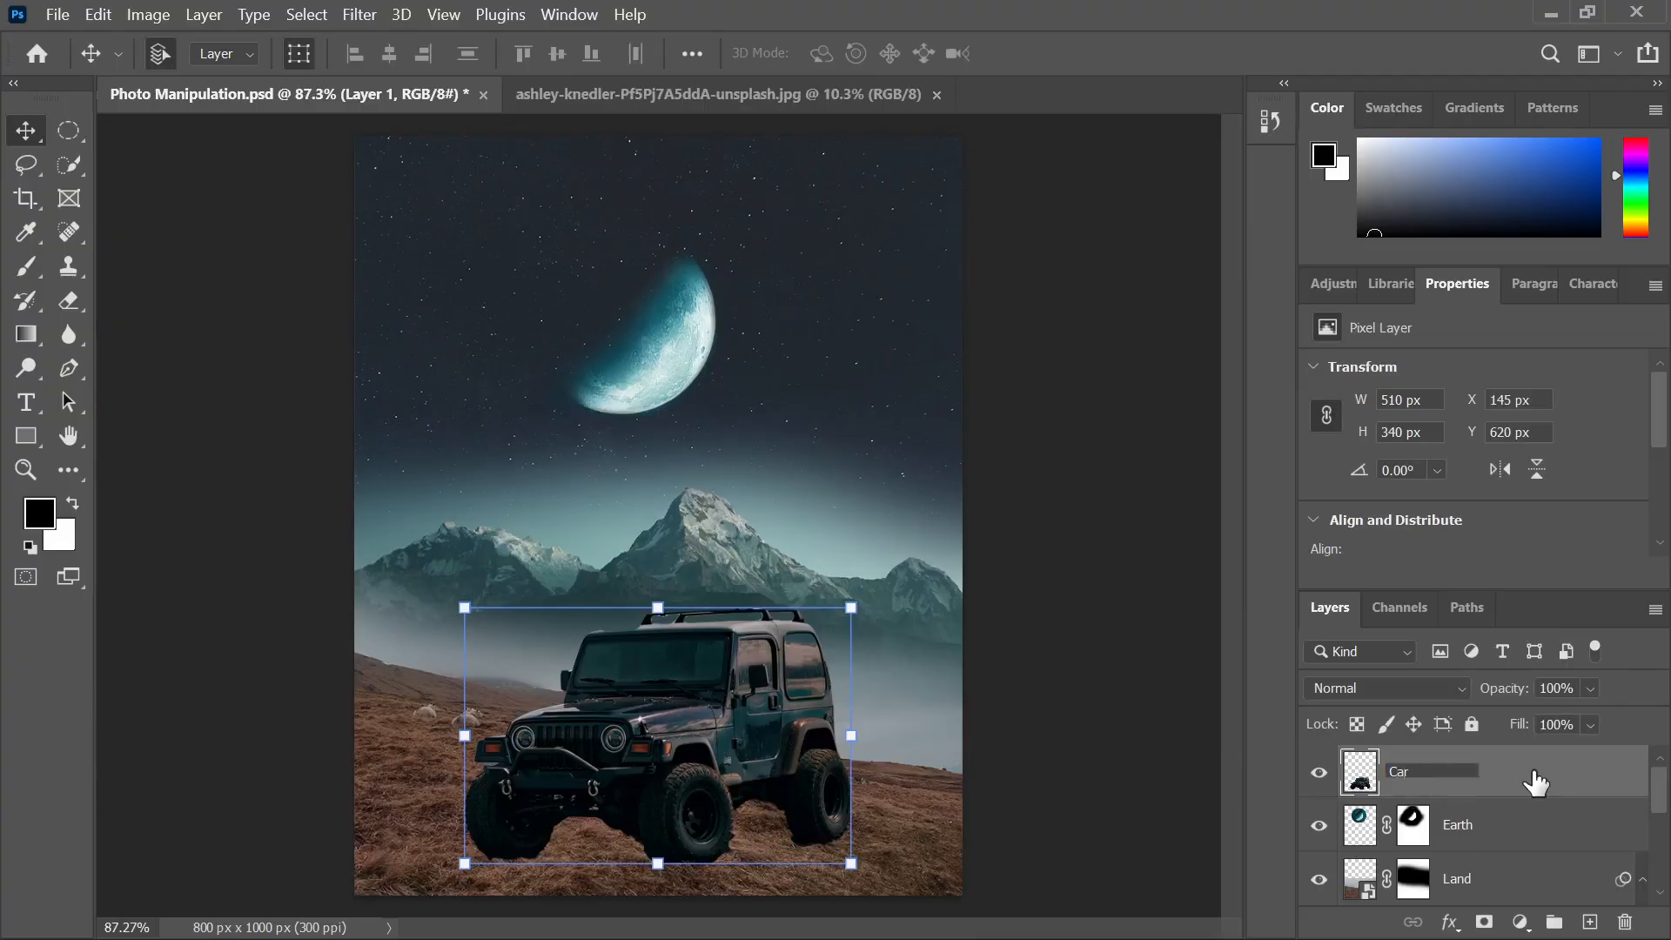
key("Return")
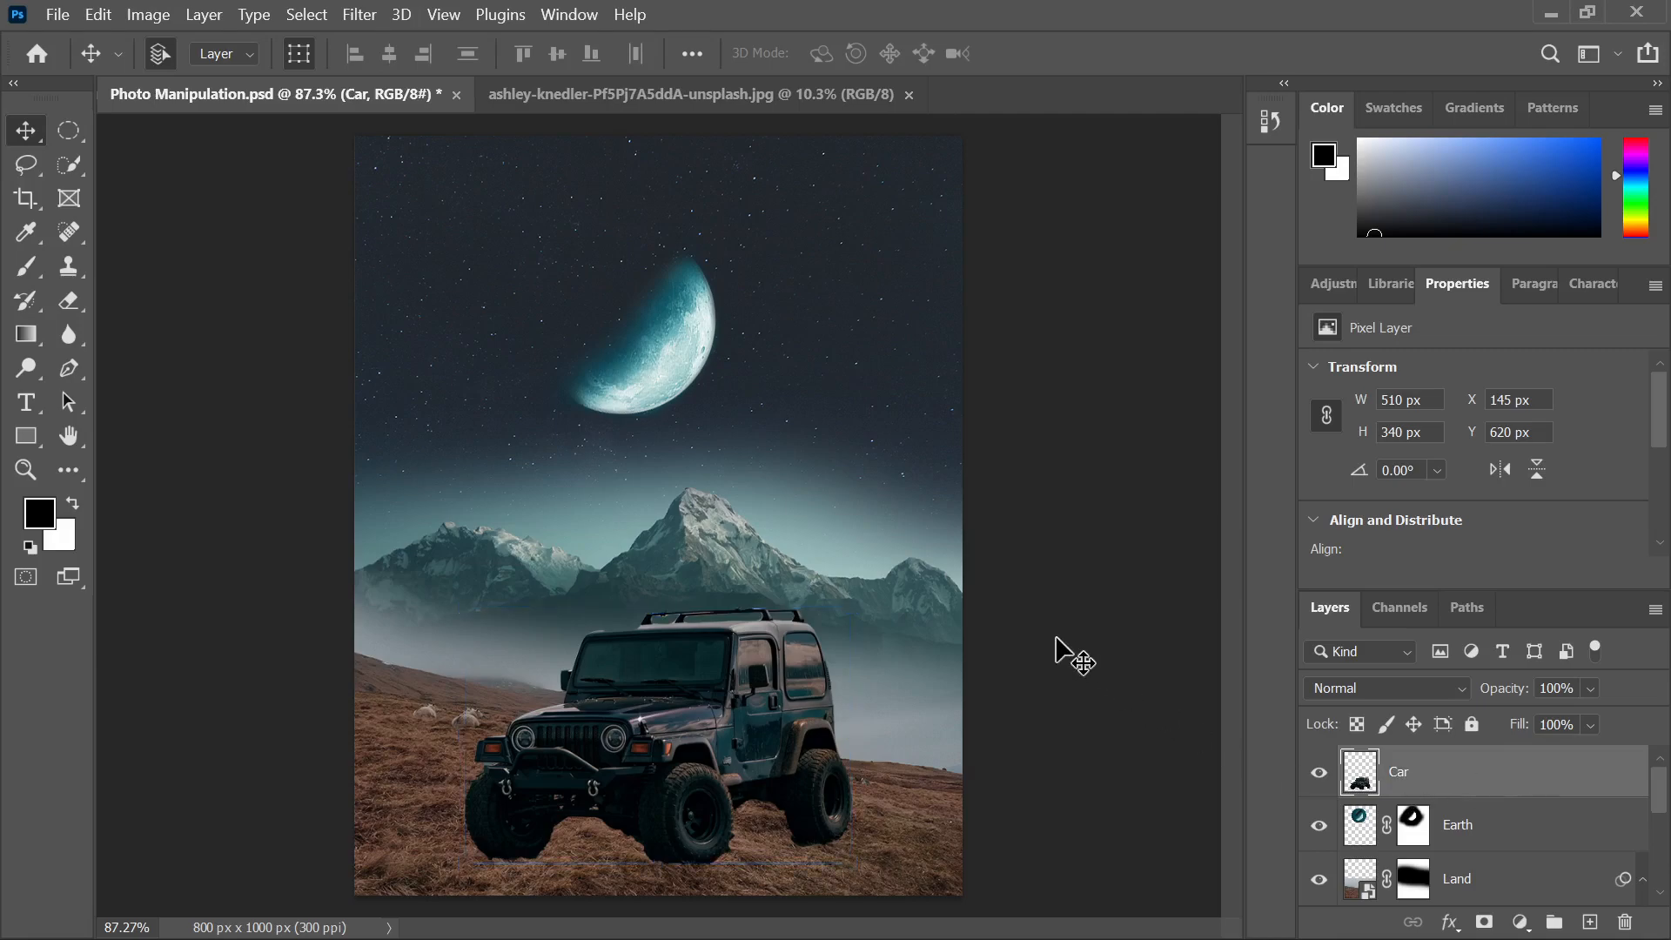
left_click(1076, 657)
key("ctrl+minus")
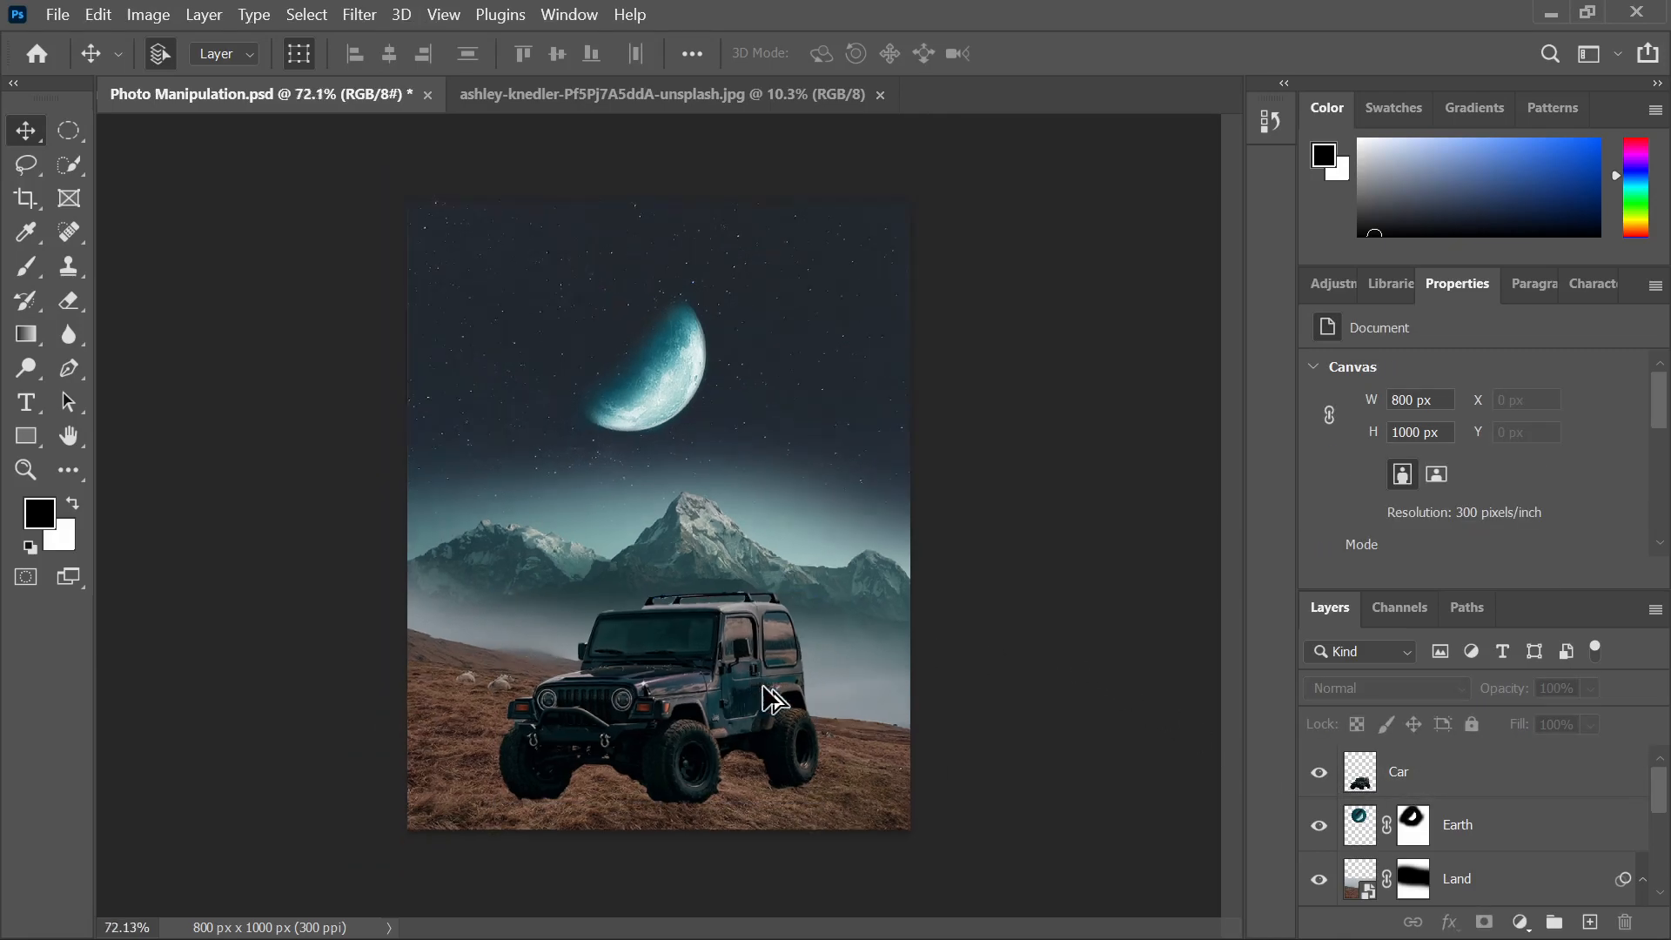
Scale the jeep down to about 73%, roughly 374 × 249 px, after checking the reference
left_click(989, 914)
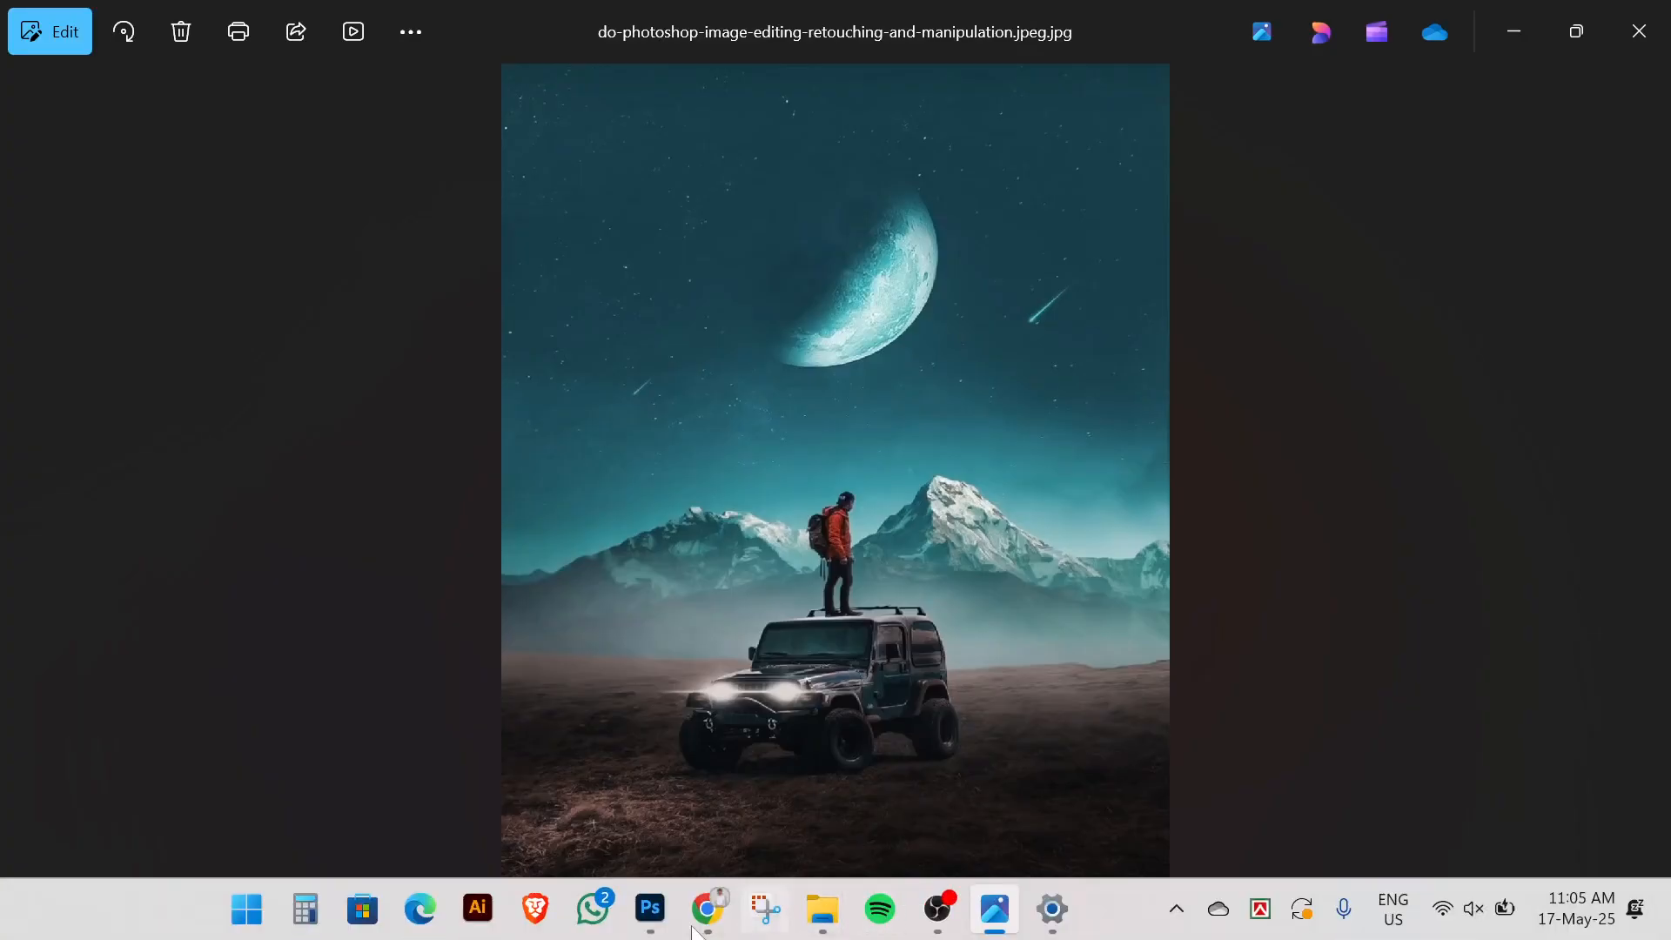
left_click(650, 908)
left_click(661, 722)
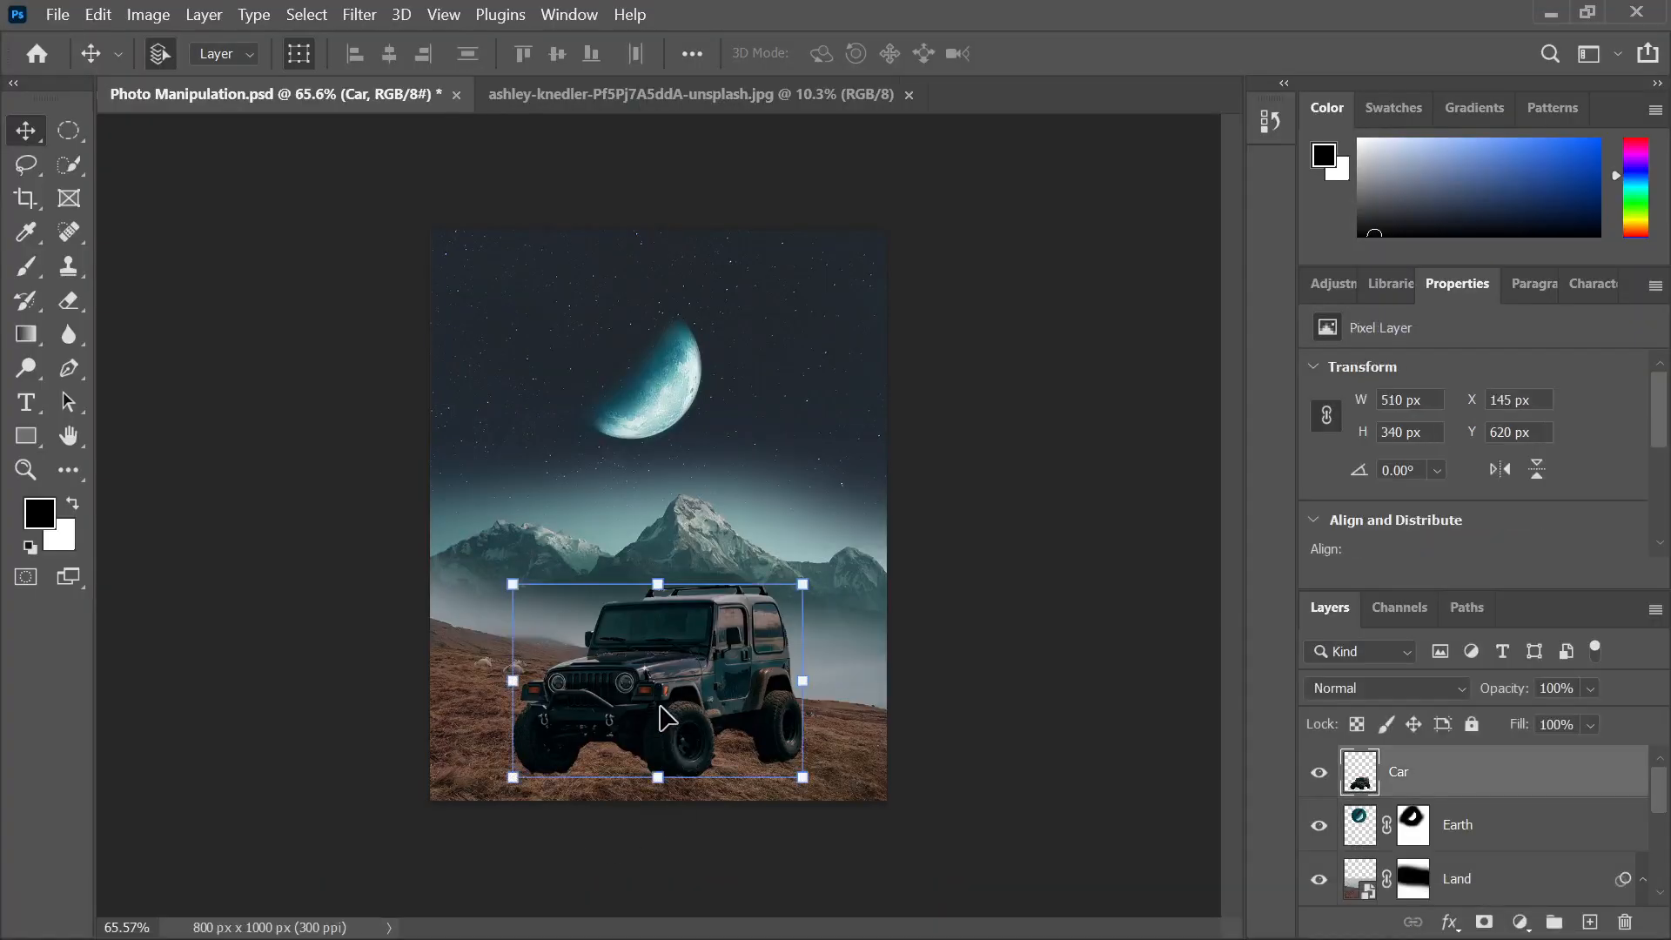
left_click_drag(672, 783, 688, 701)
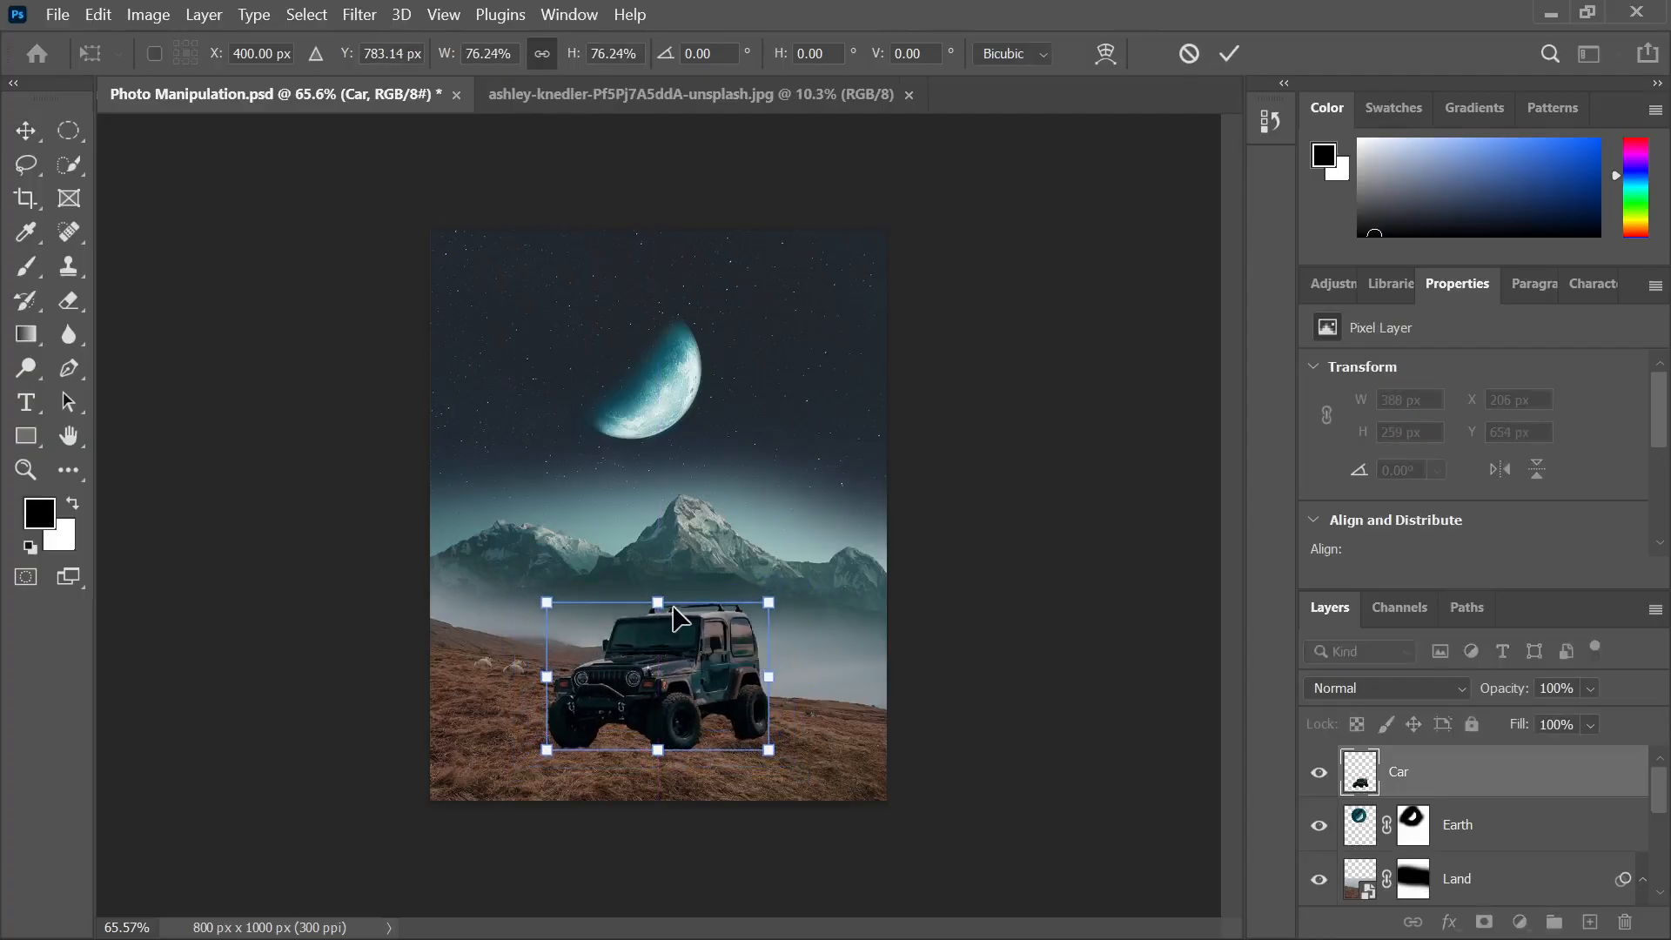
left_click_drag(665, 607, 659, 611)
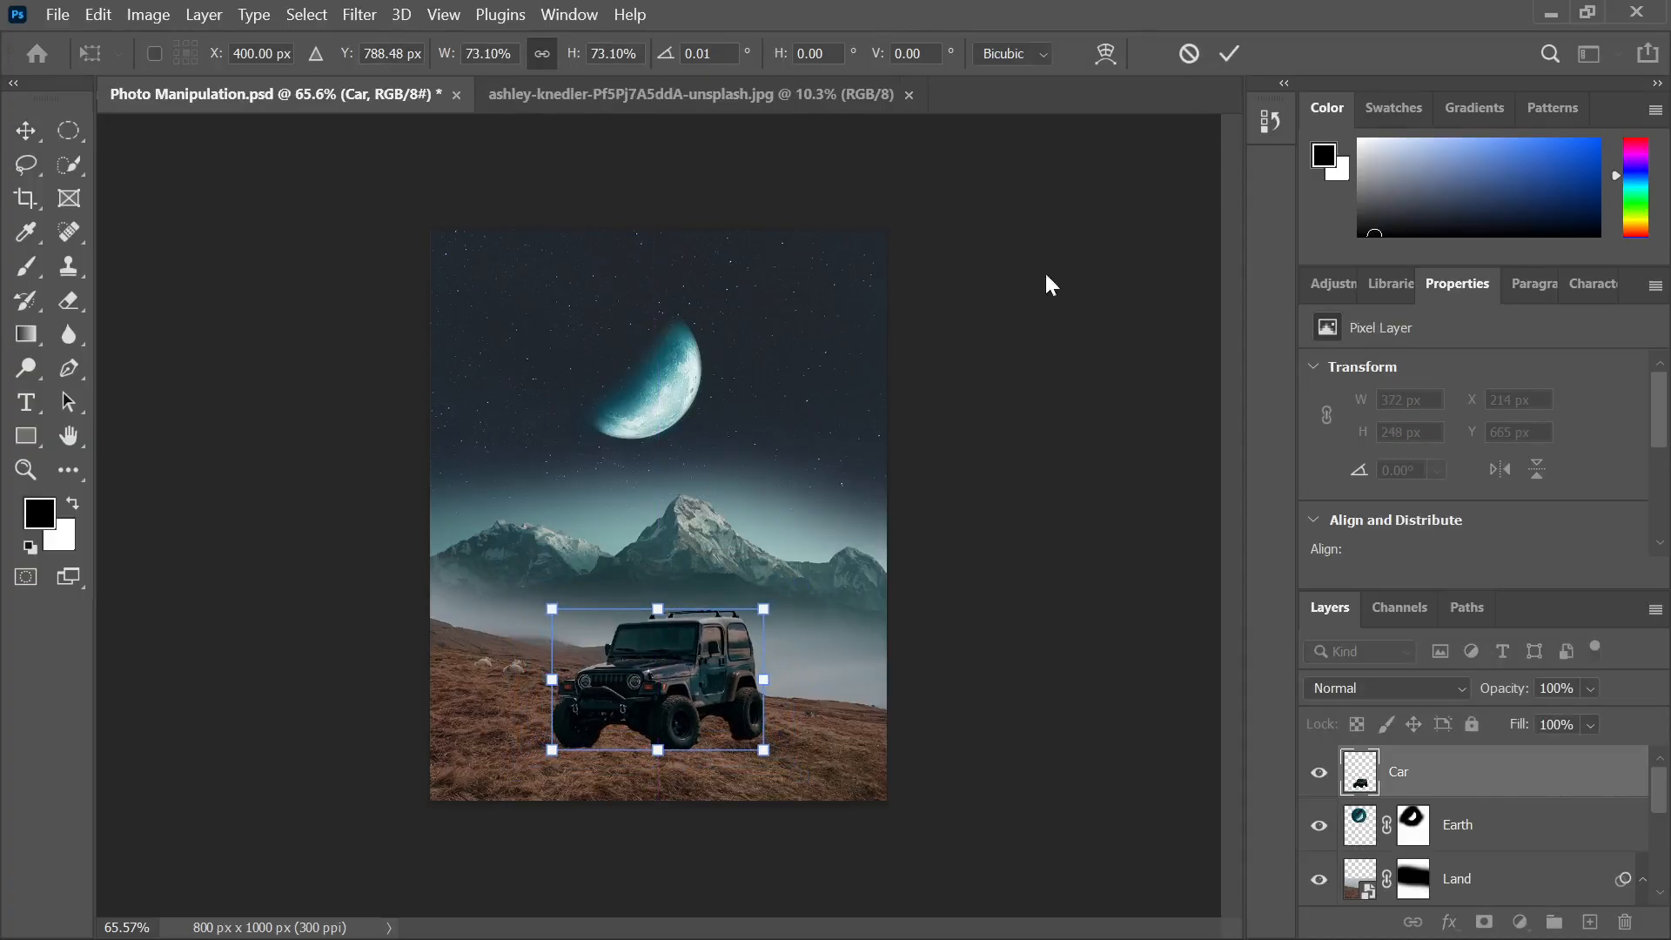
left_click(1228, 53)
left_click(895, 589)
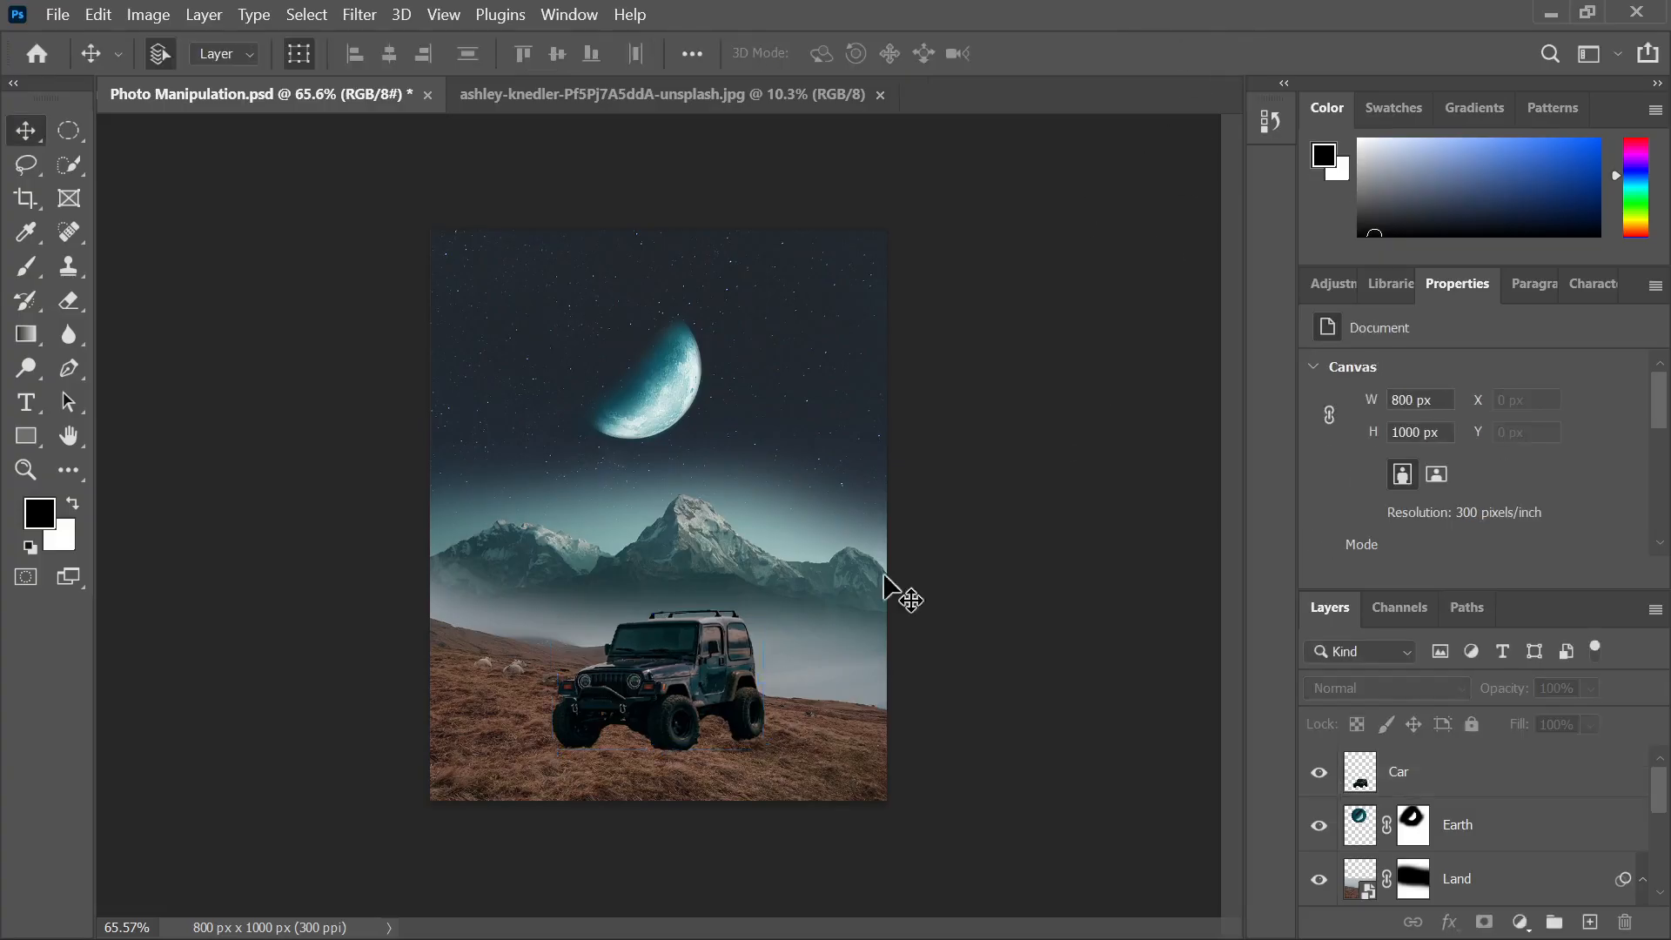
scroll(461, 765, "up", 2)
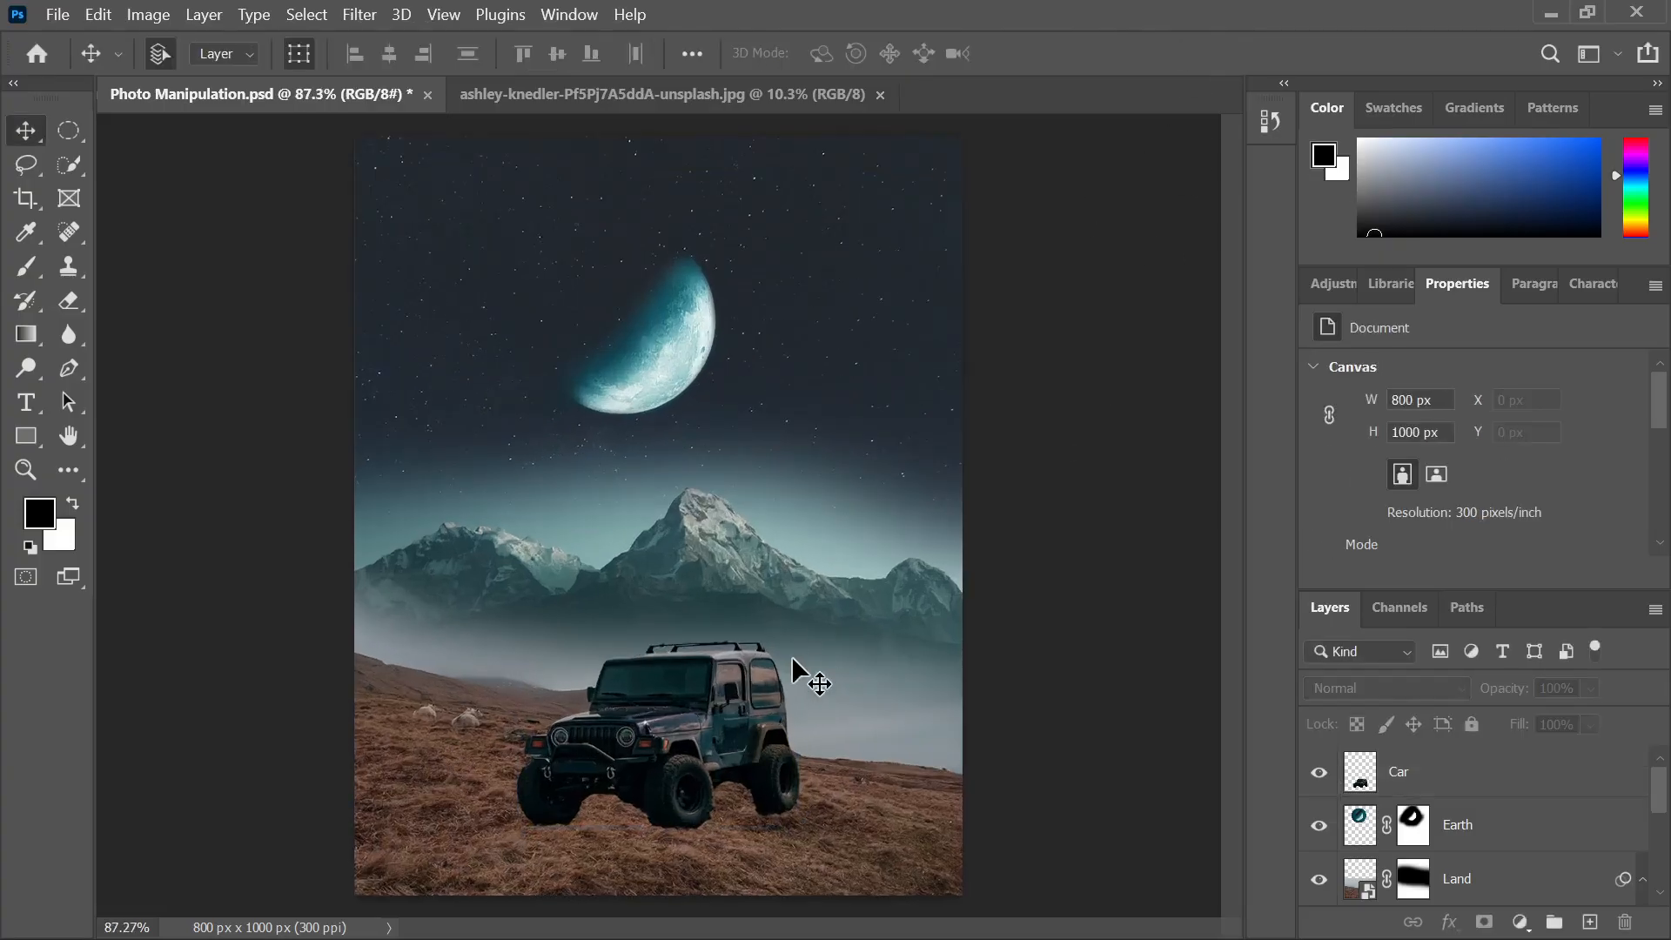
Rotate the jeep about 1.3° clockwise to follow the slope
left_click(788, 778)
key("ctrl+t")
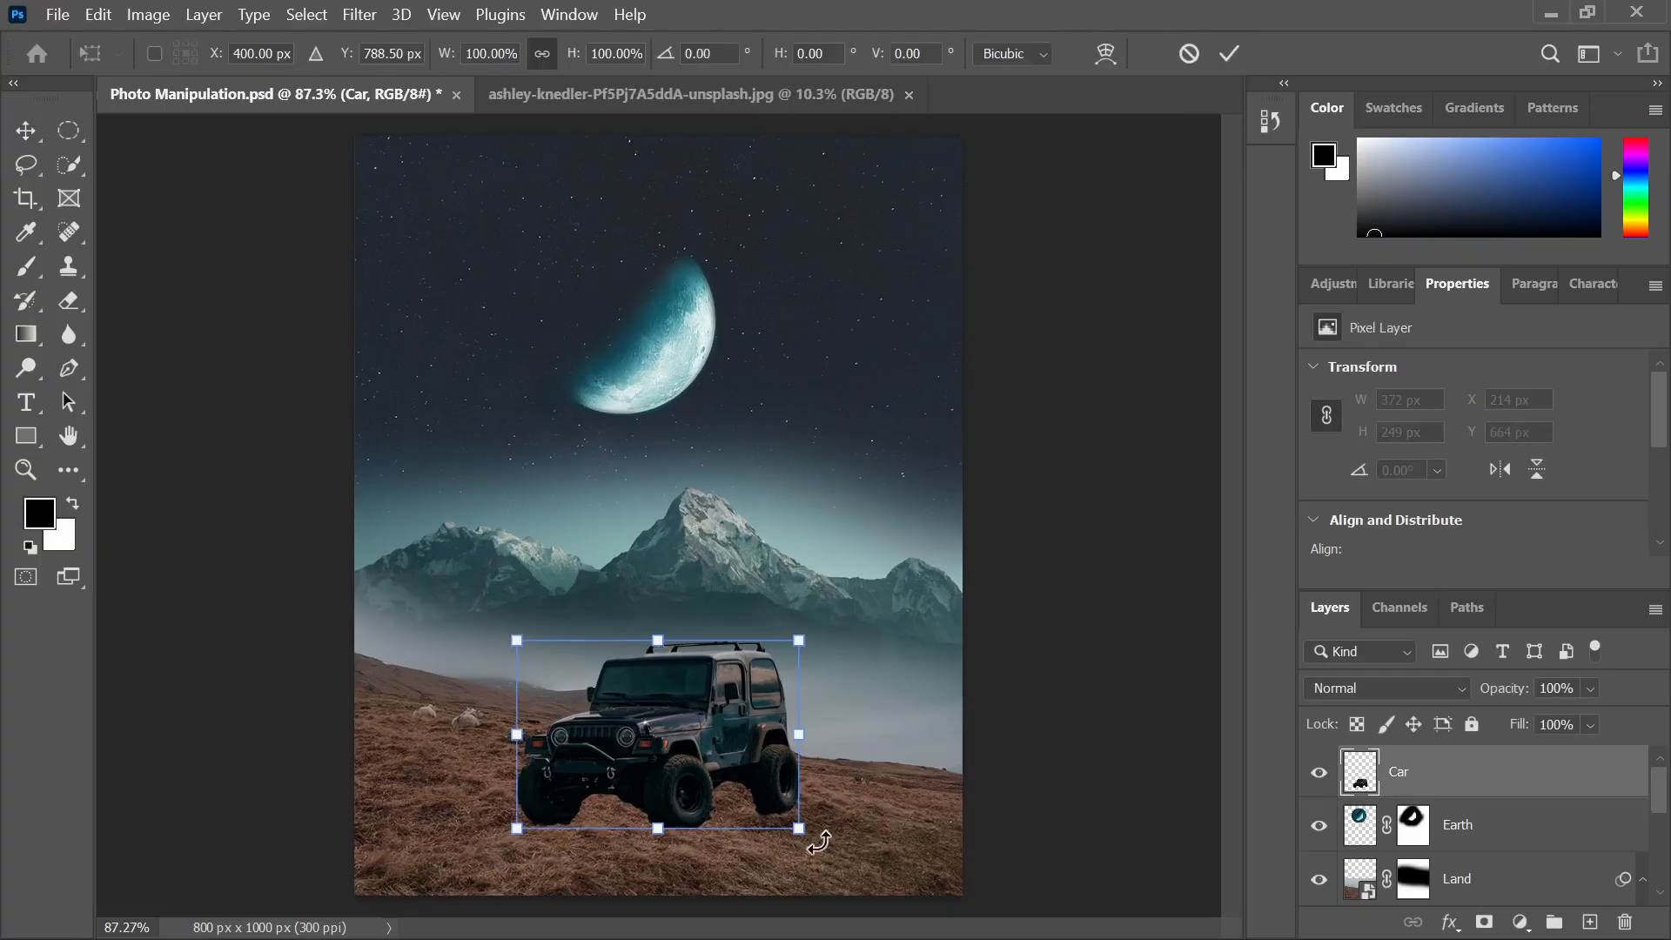
left_click_drag(818, 842, 815, 852)
left_click(1225, 57)
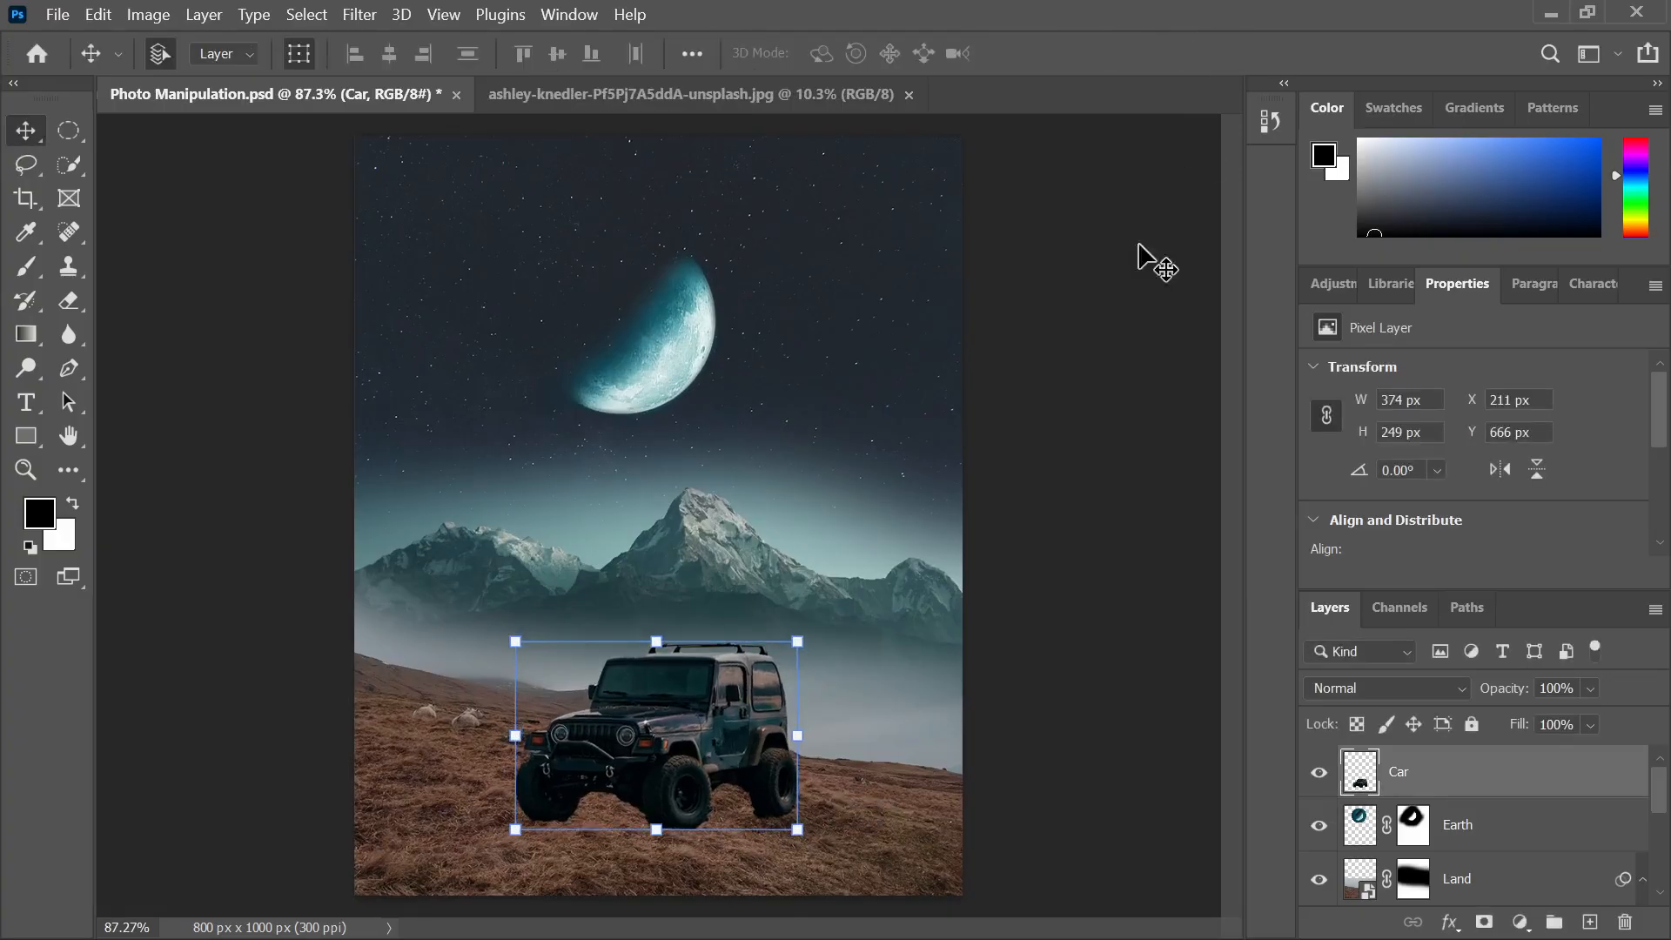
scroll(1119, 388, "down", 2)
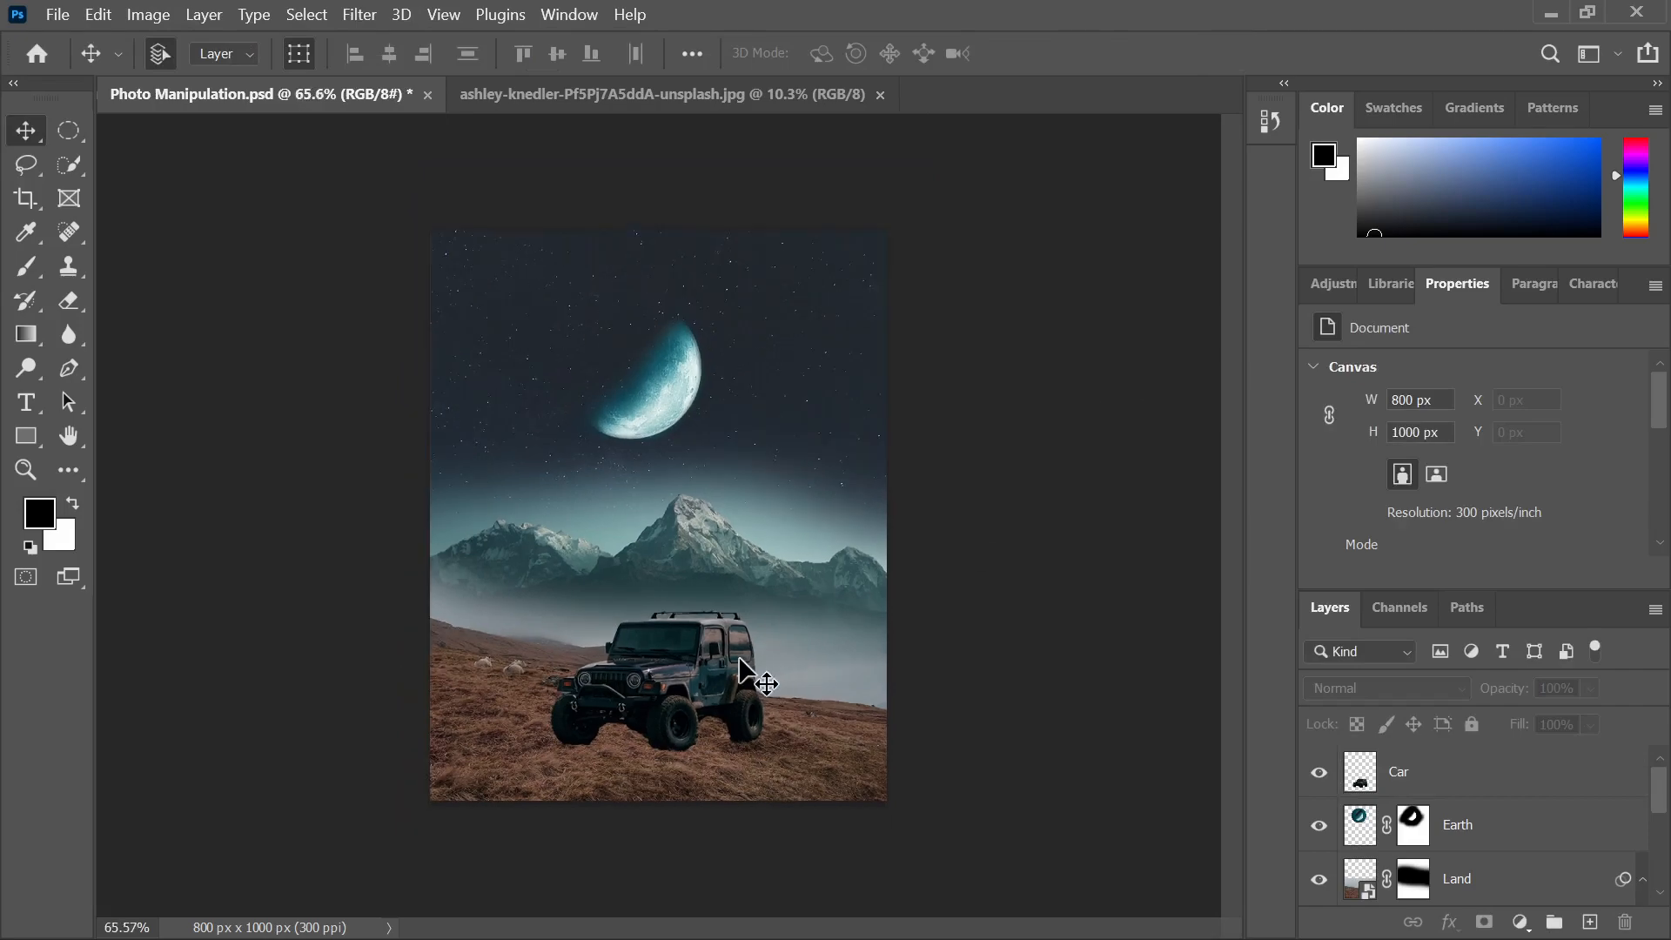
mouse_move(1044, 937)
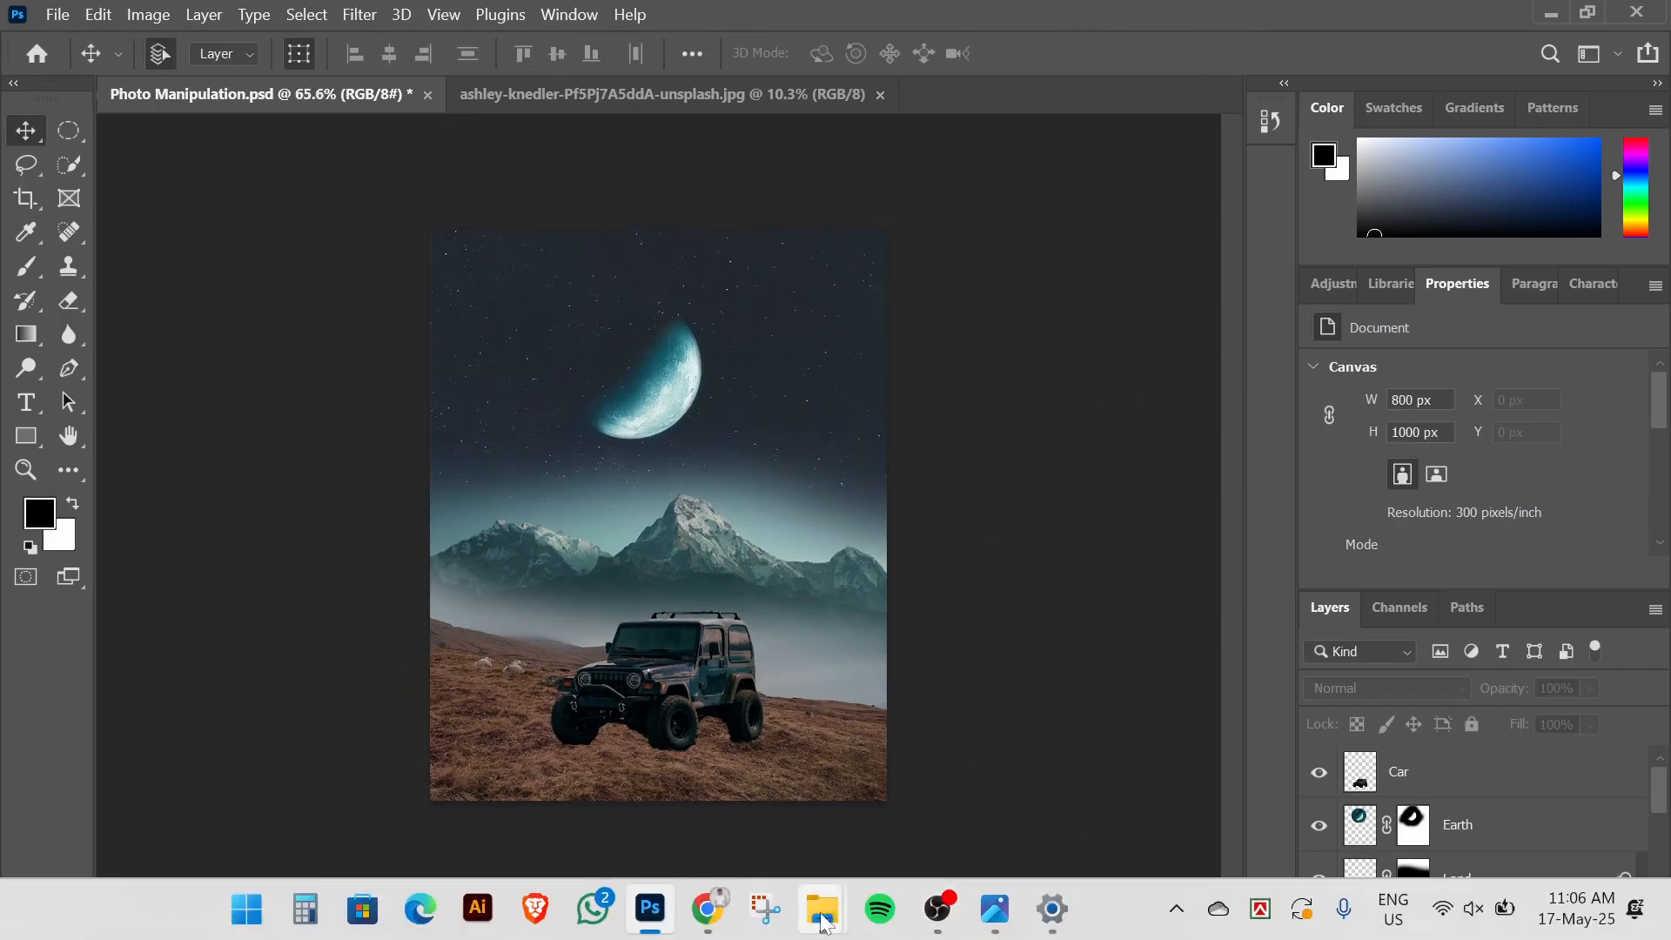
left_click(996, 914)
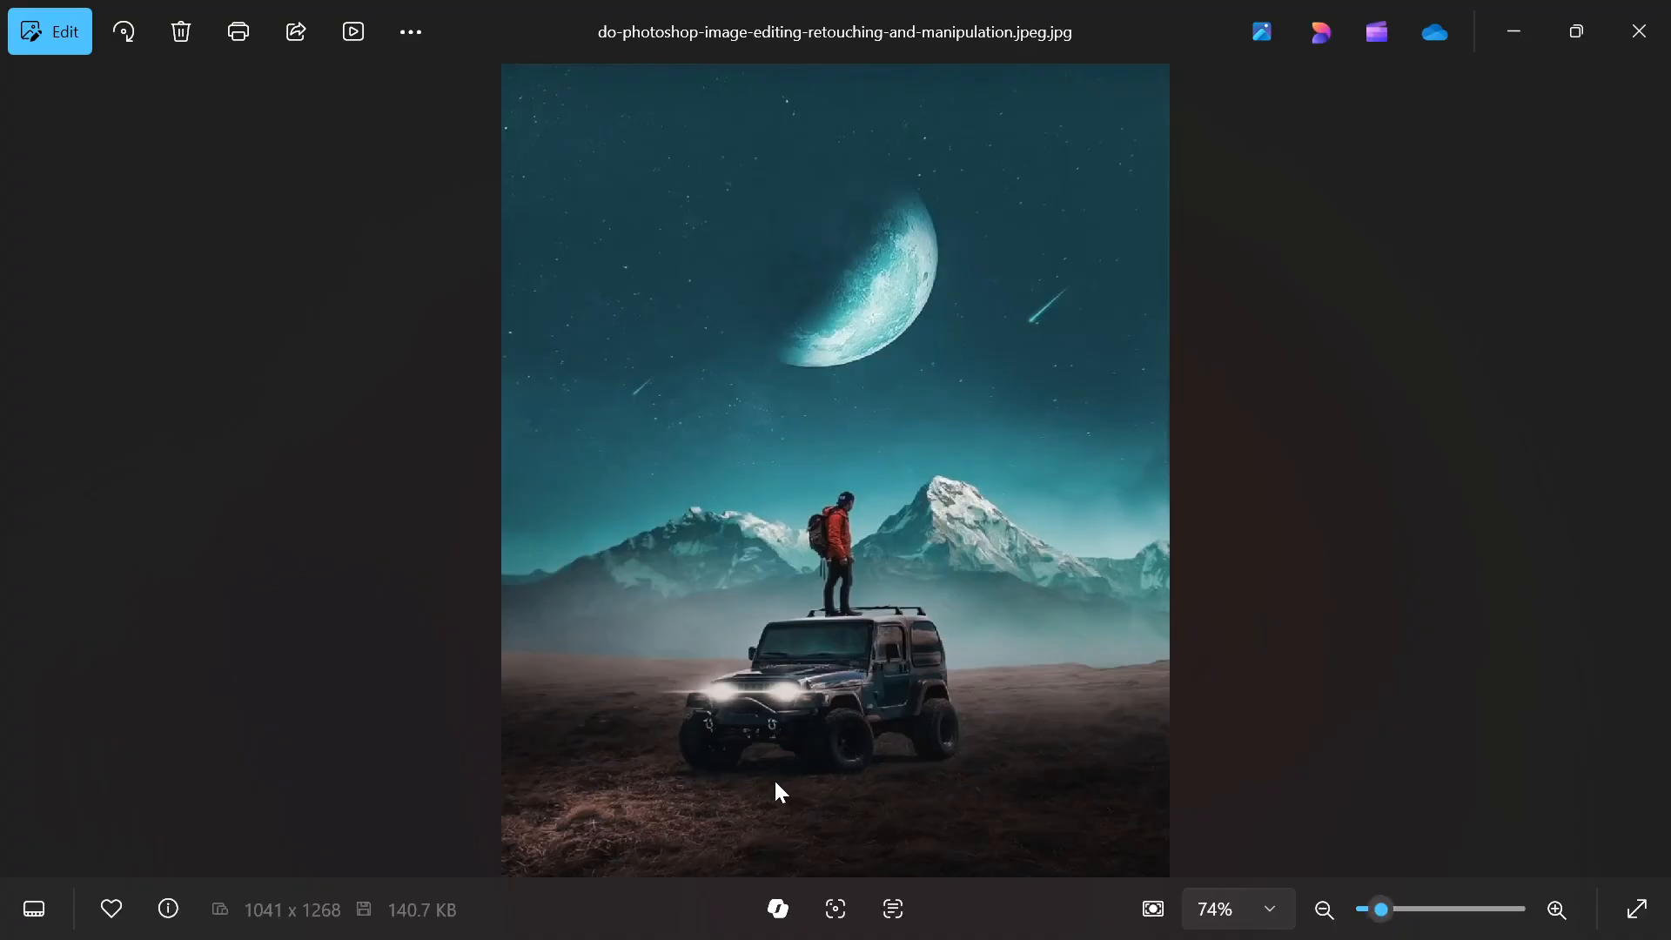
left_click(650, 921)
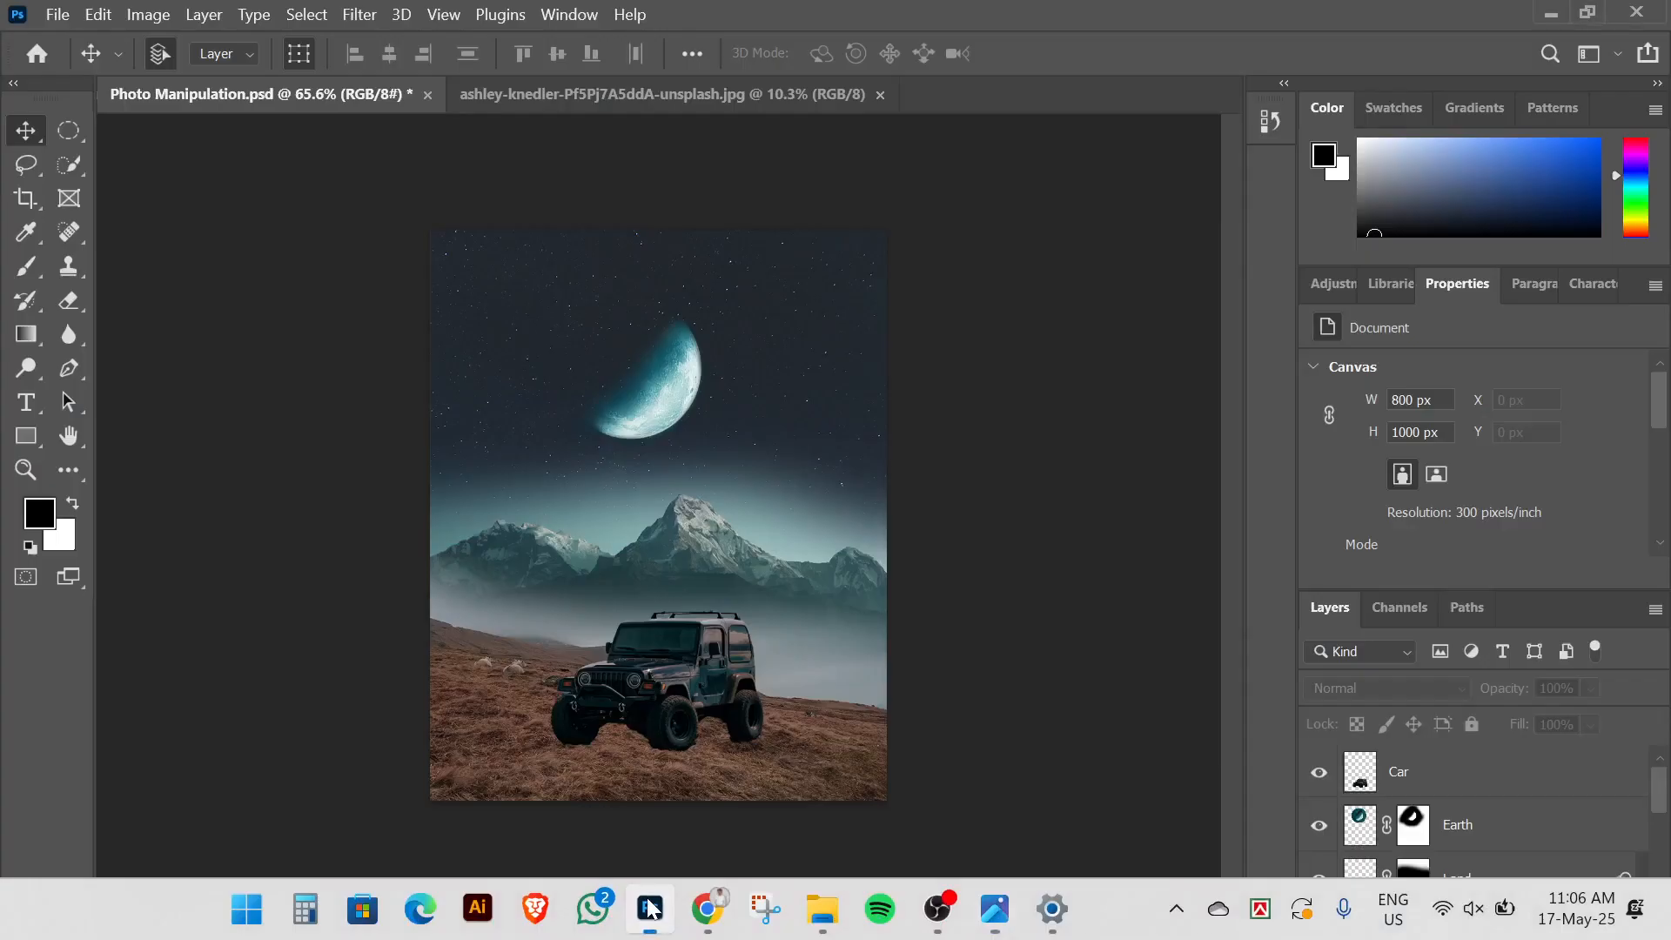
Add a new layer below Car and name it Shadow
key("ctrl+0")
left_click(1460, 786)
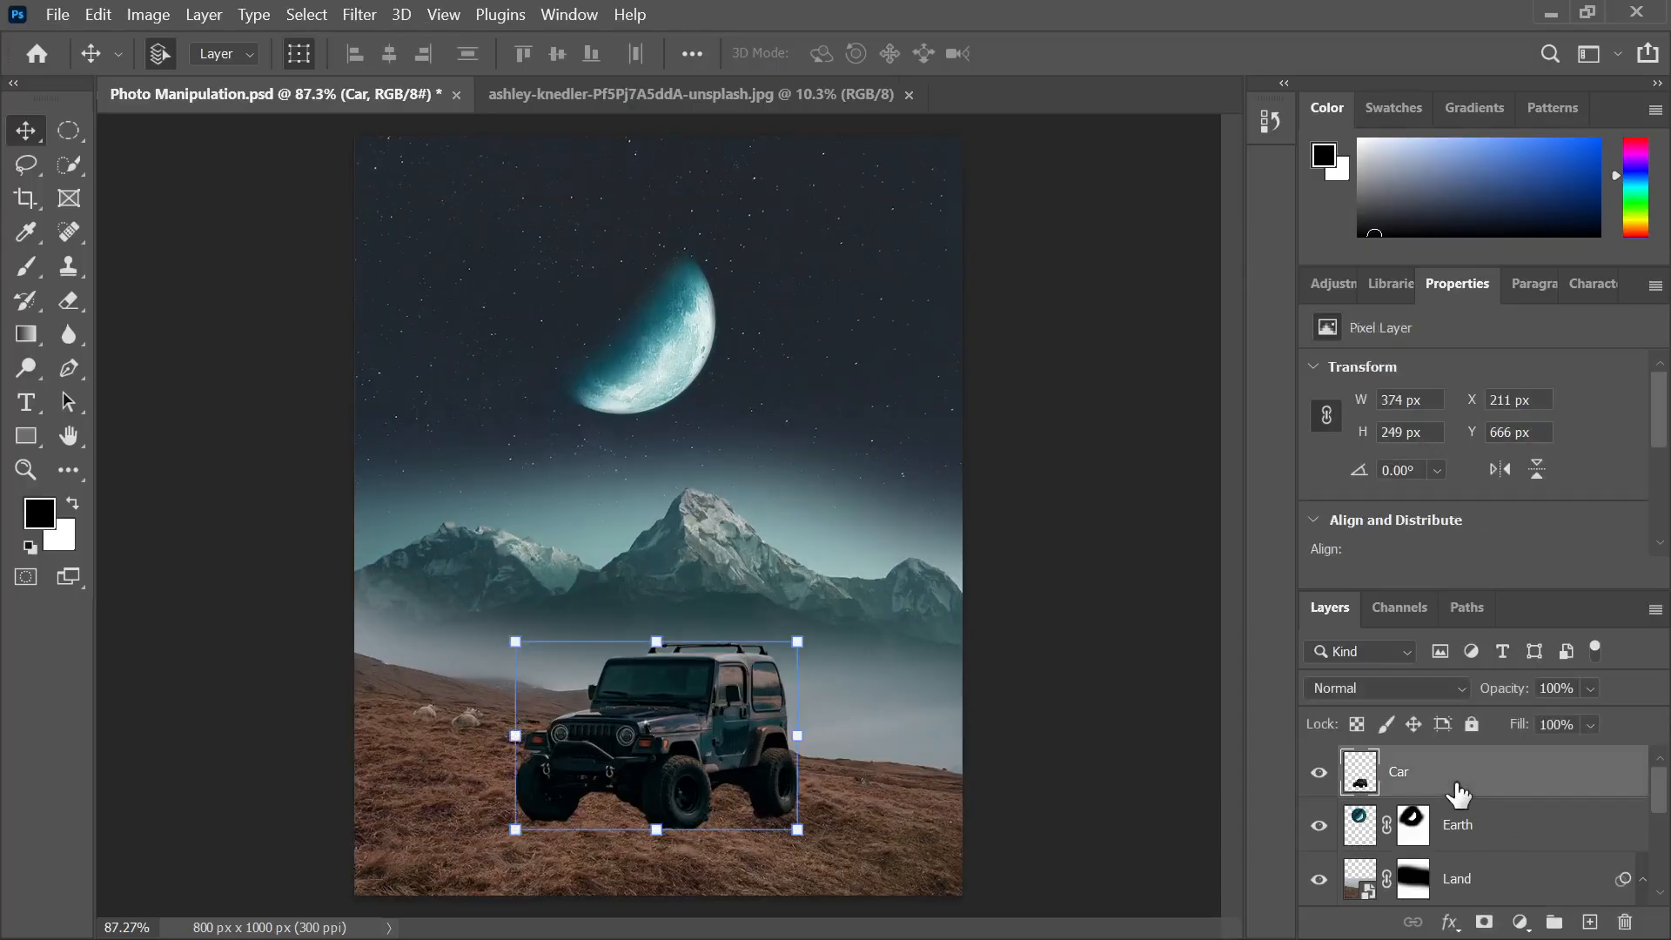
left_click(1588, 924, "ctrl")
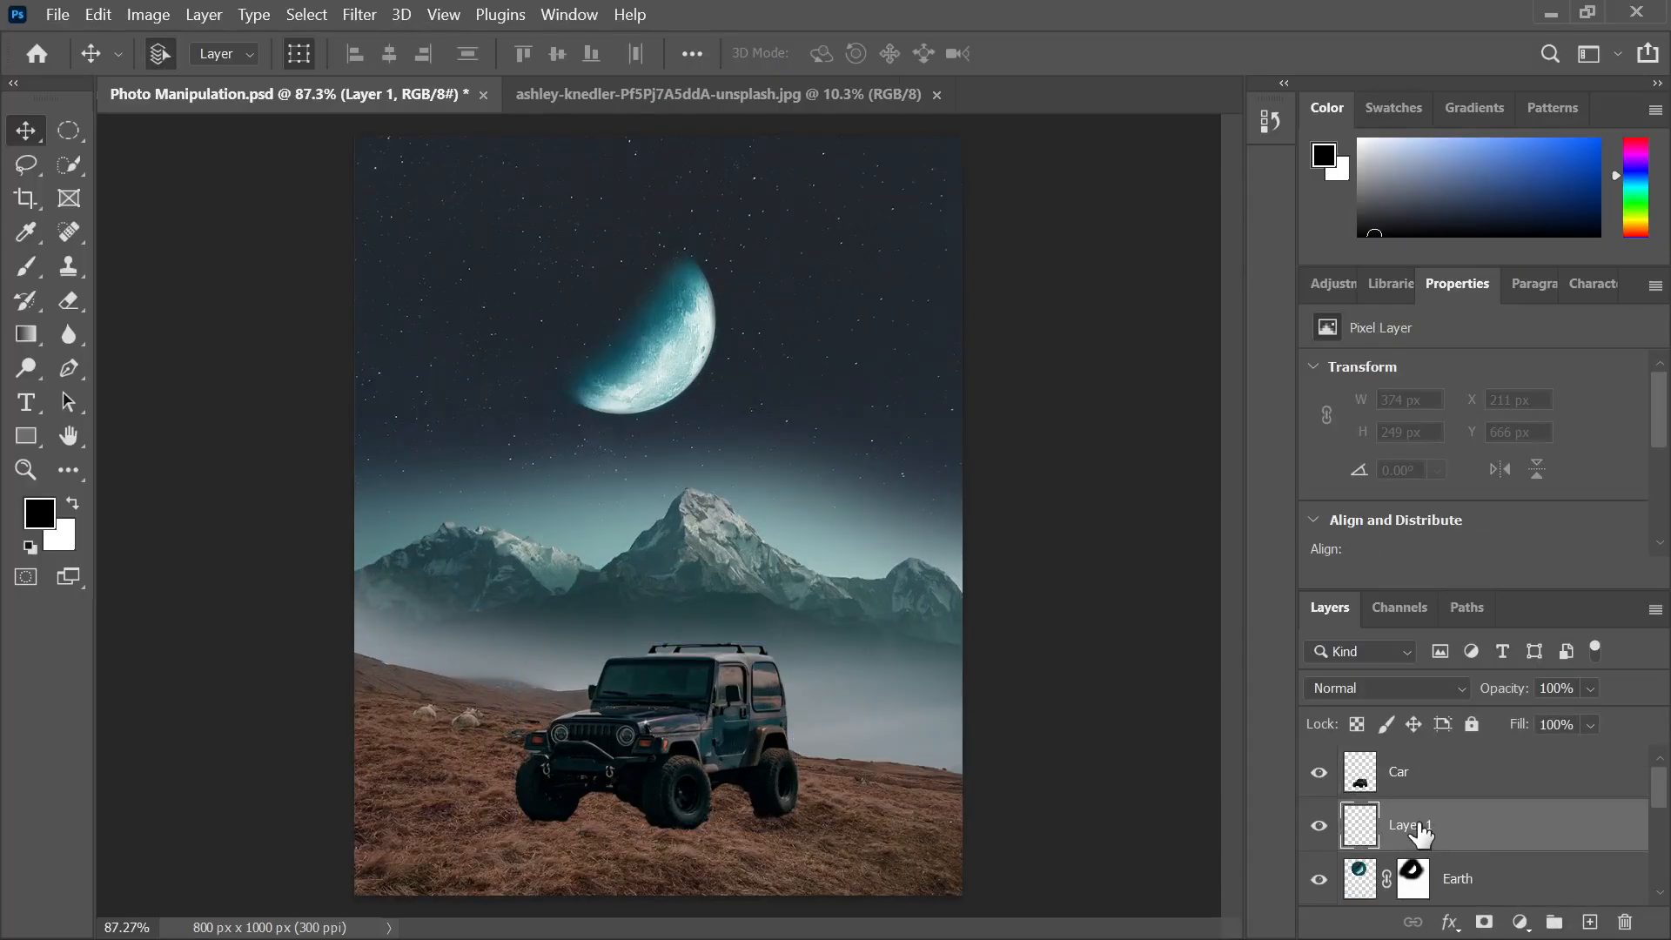
double_click(1417, 825)
type("Shadow")
key("Return")
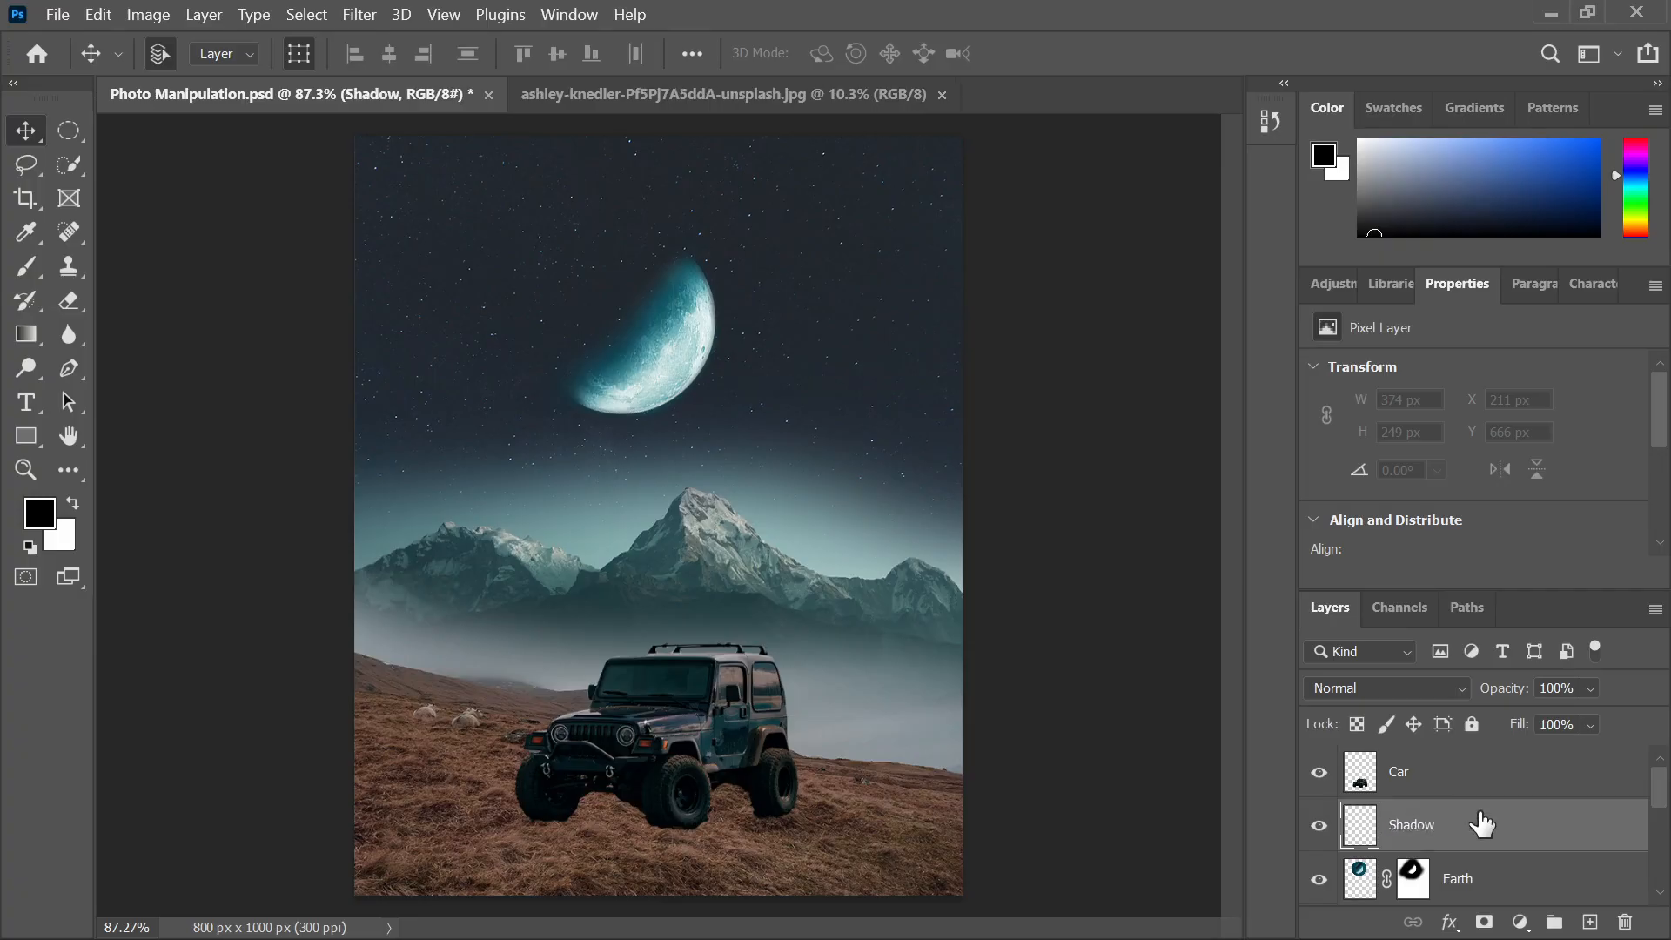
Switch to the Polygonal Lasso Tool and compare the shadow area with the reference image
left_click(40, 169)
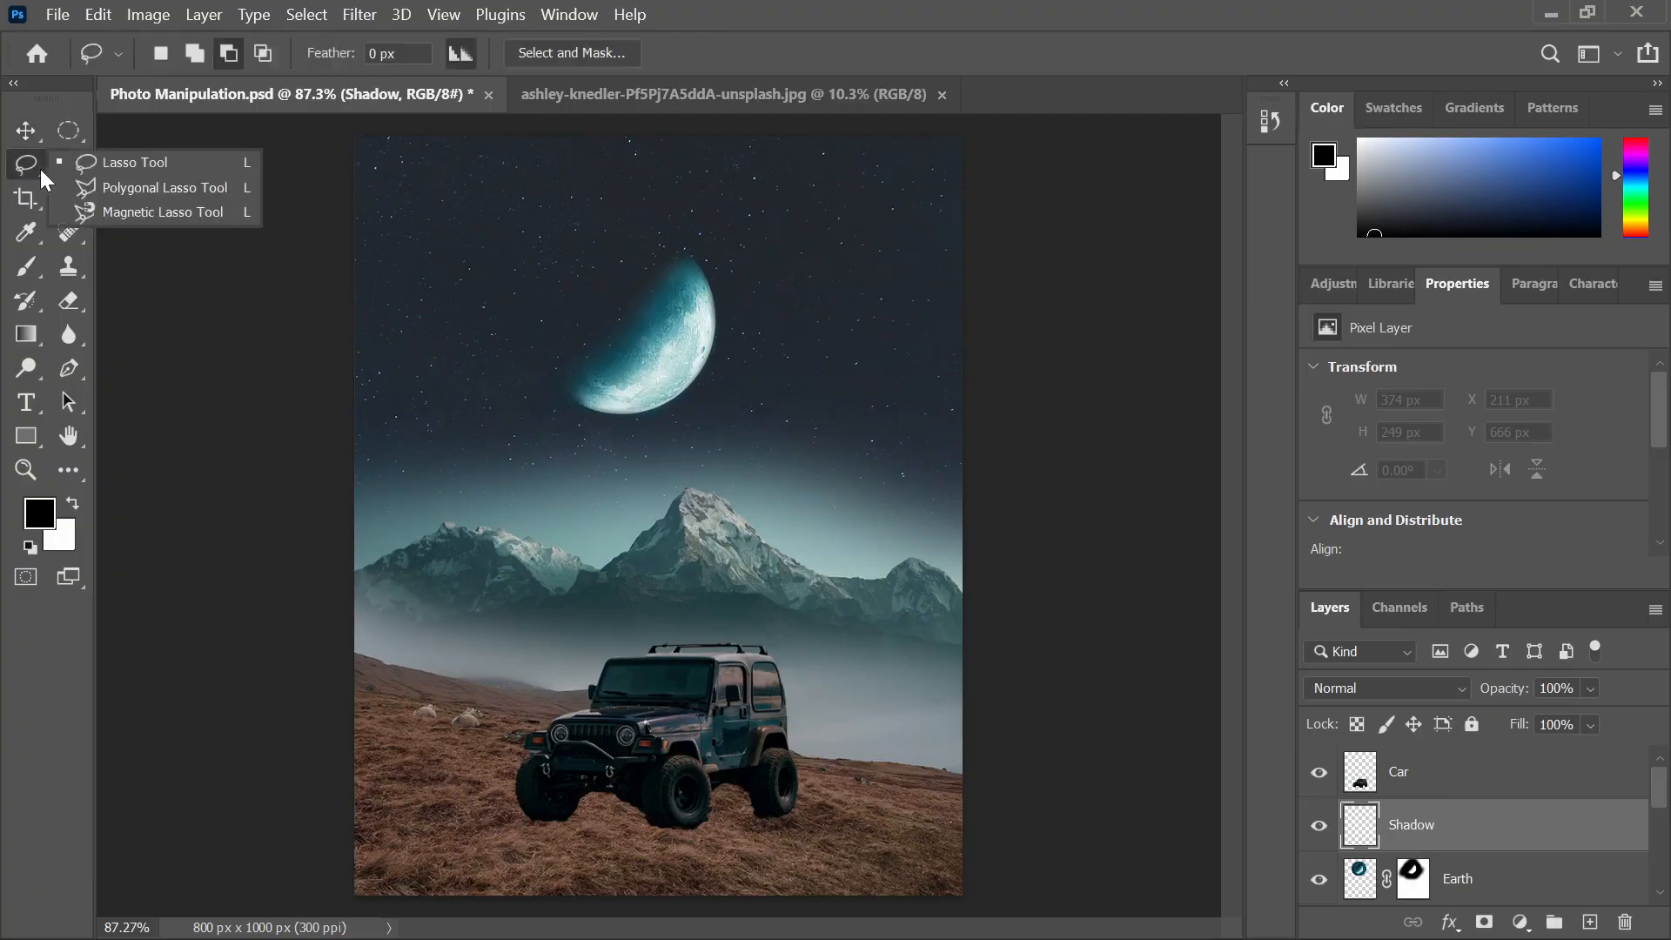
left_click(136, 189)
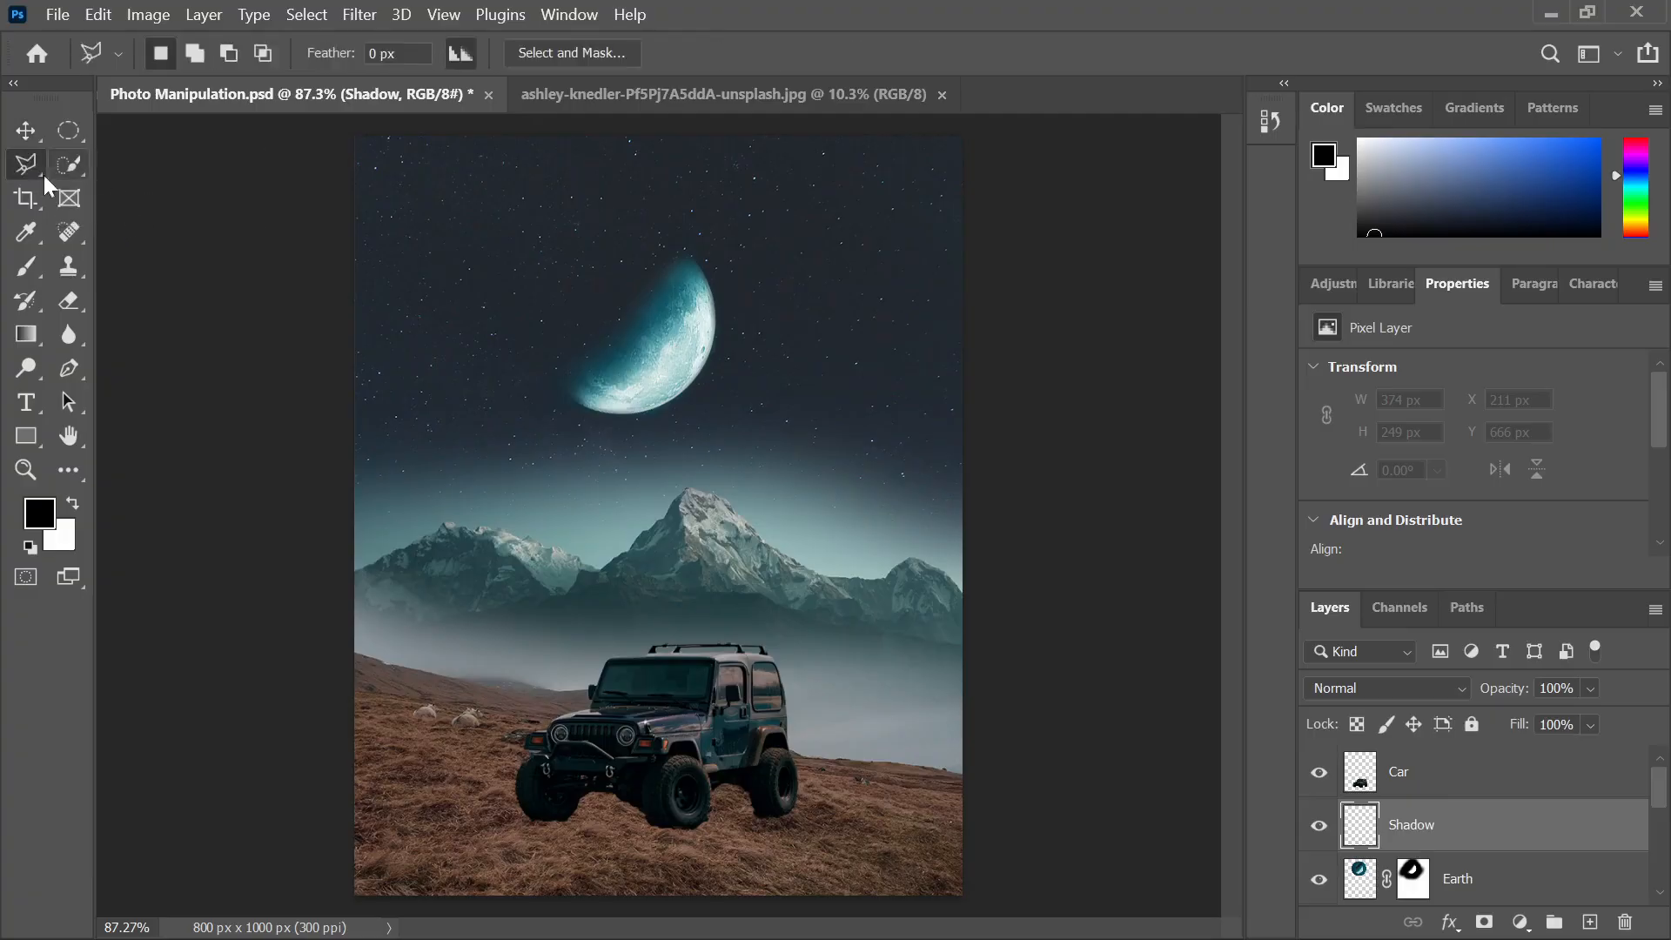
left_click(481, 813)
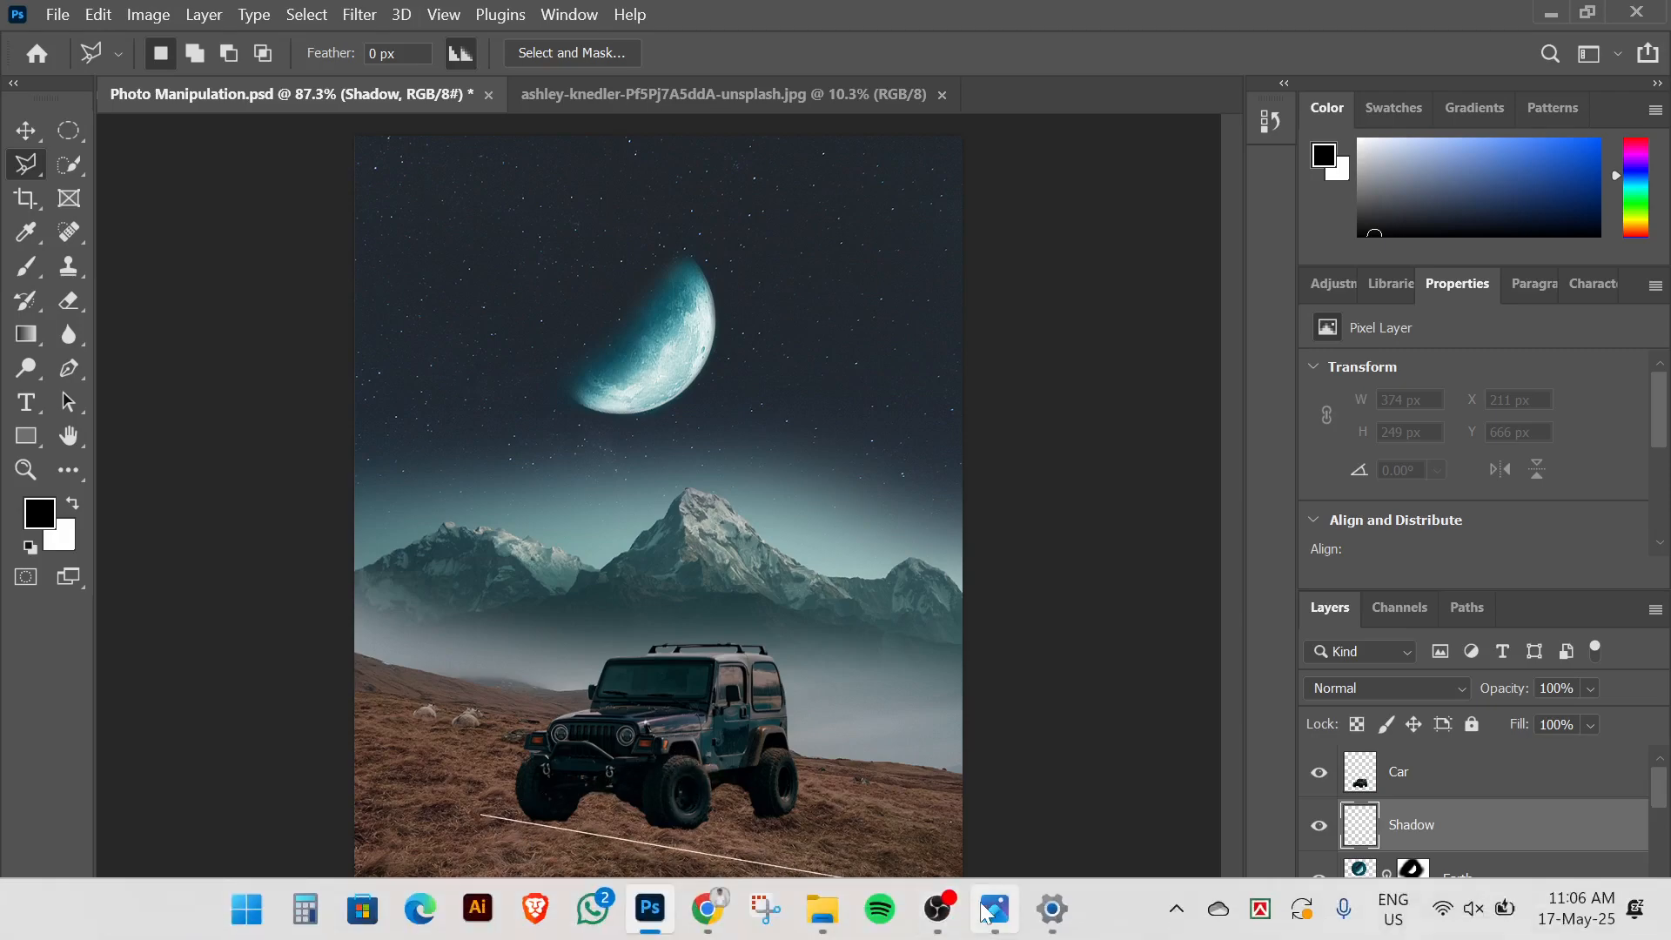
left_click(995, 909)
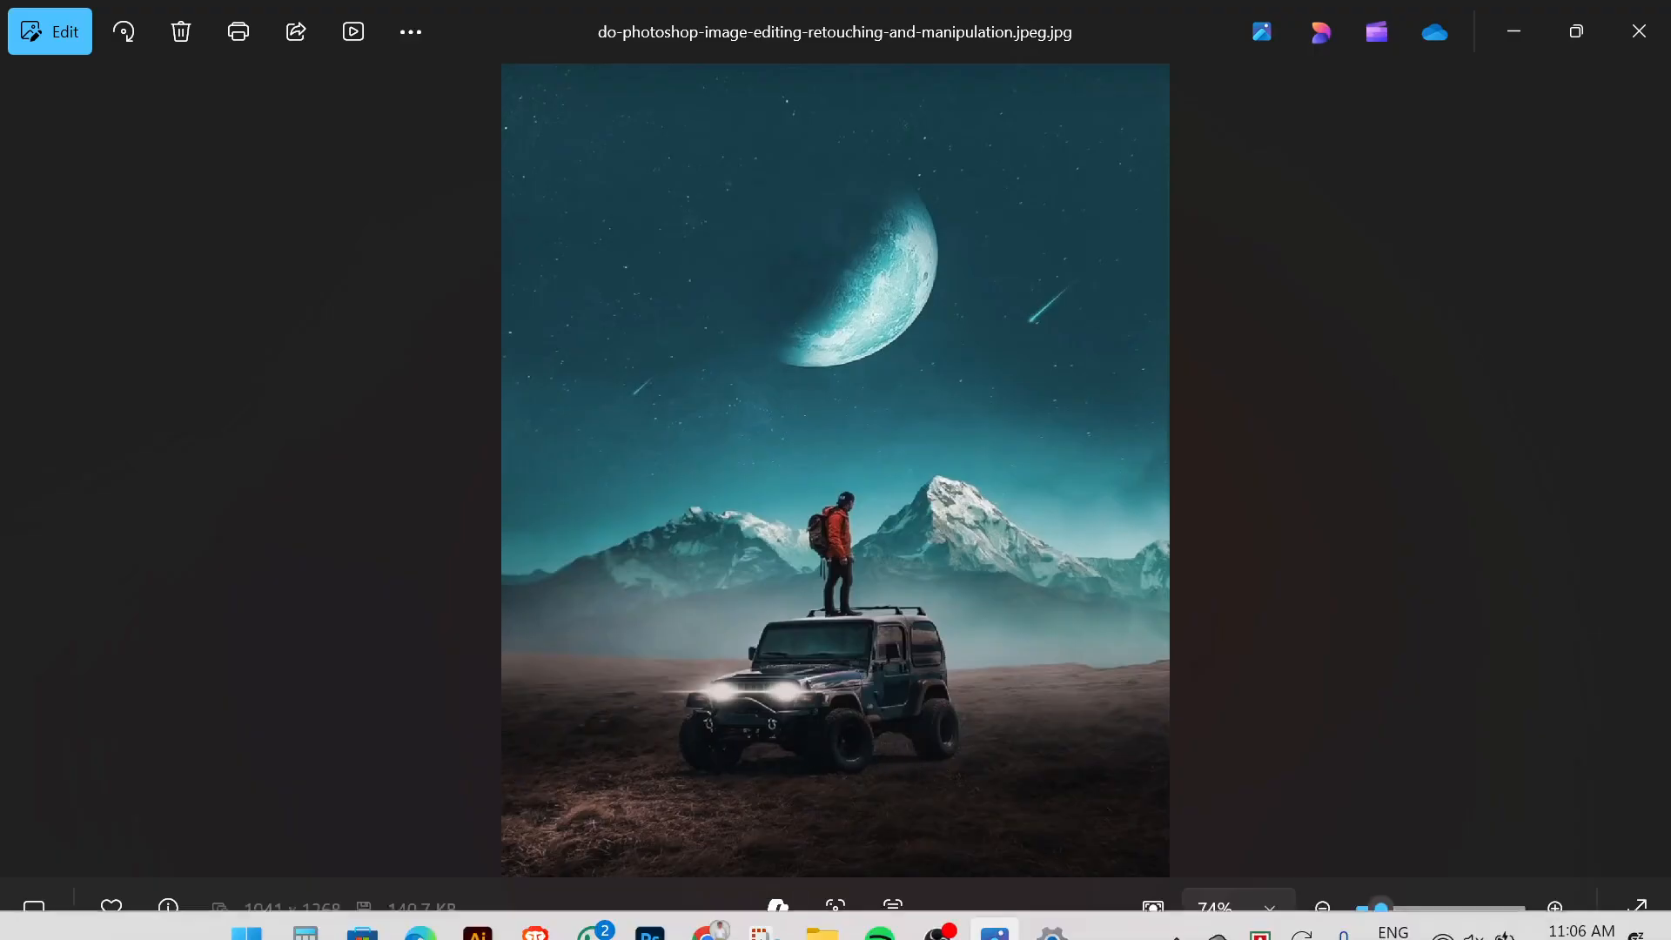
left_click(652, 915)
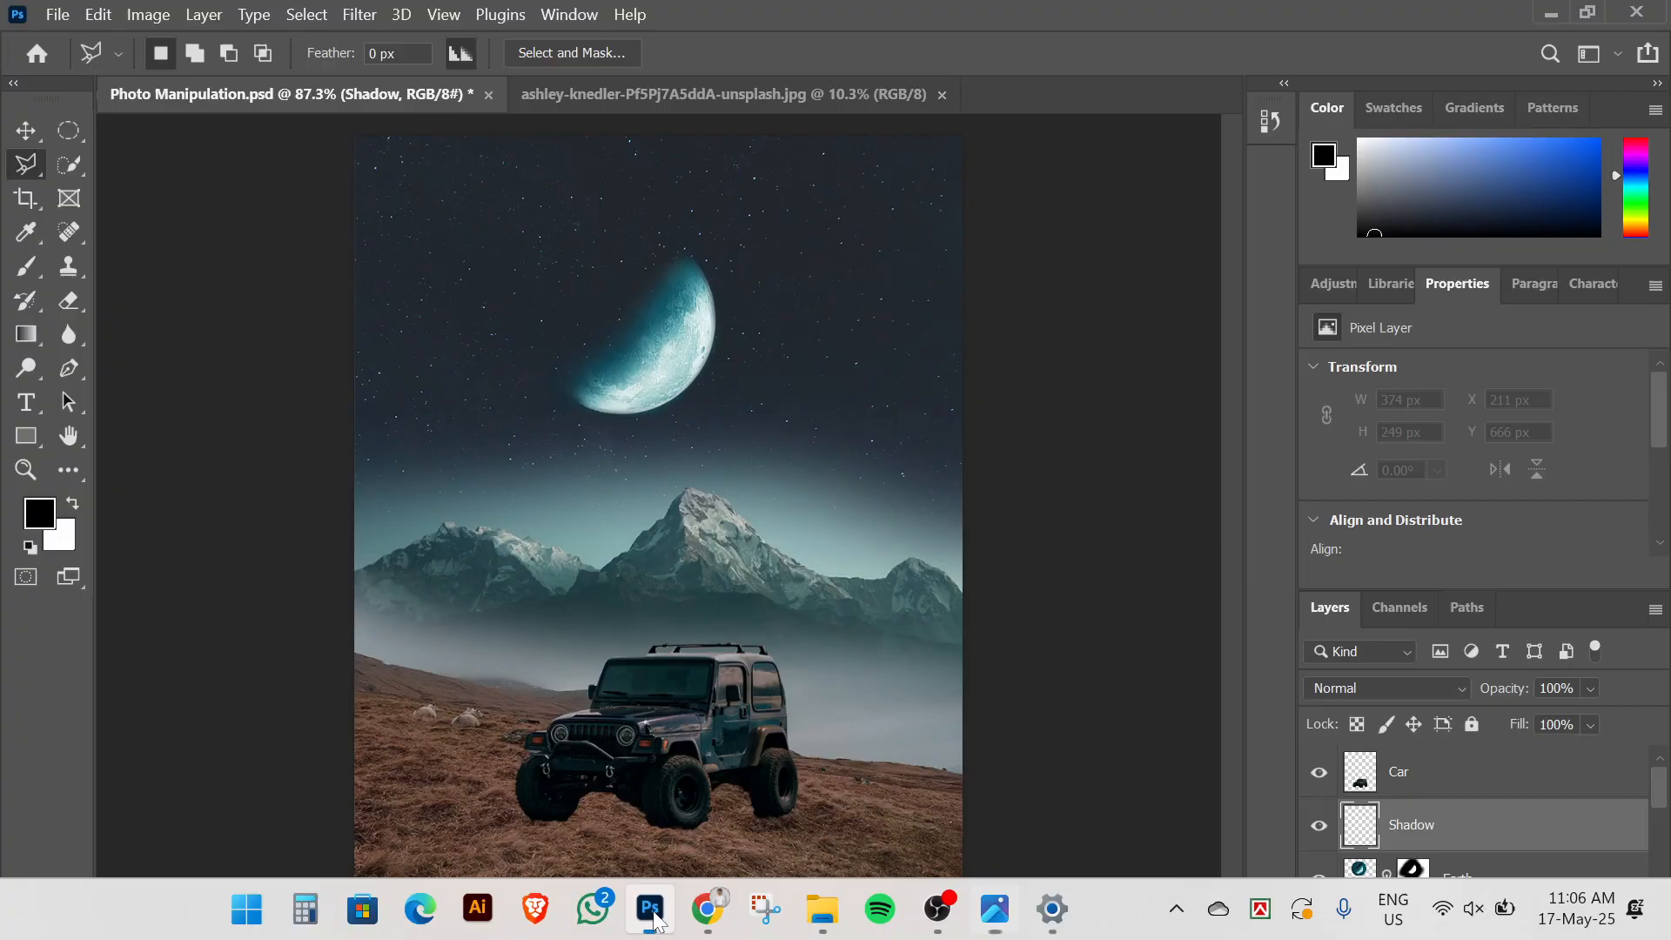
Outline a straight-edged wedge under the jeep's wheels and fill it with white
left_click(489, 818)
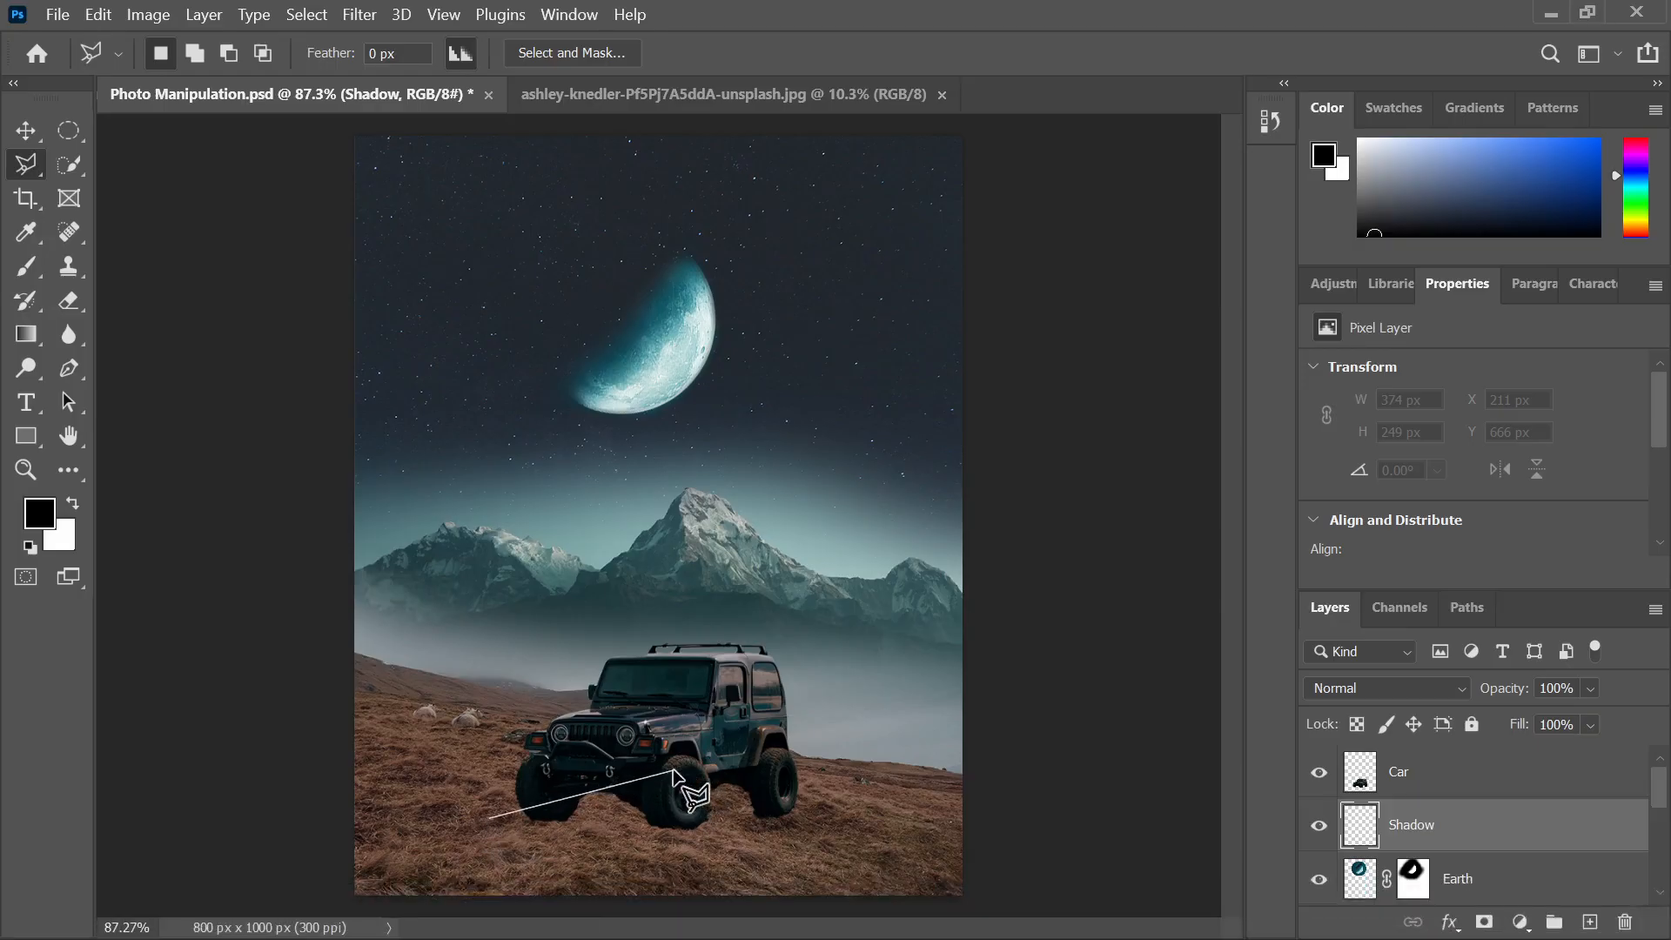
left_click(674, 770)
left_click(653, 830)
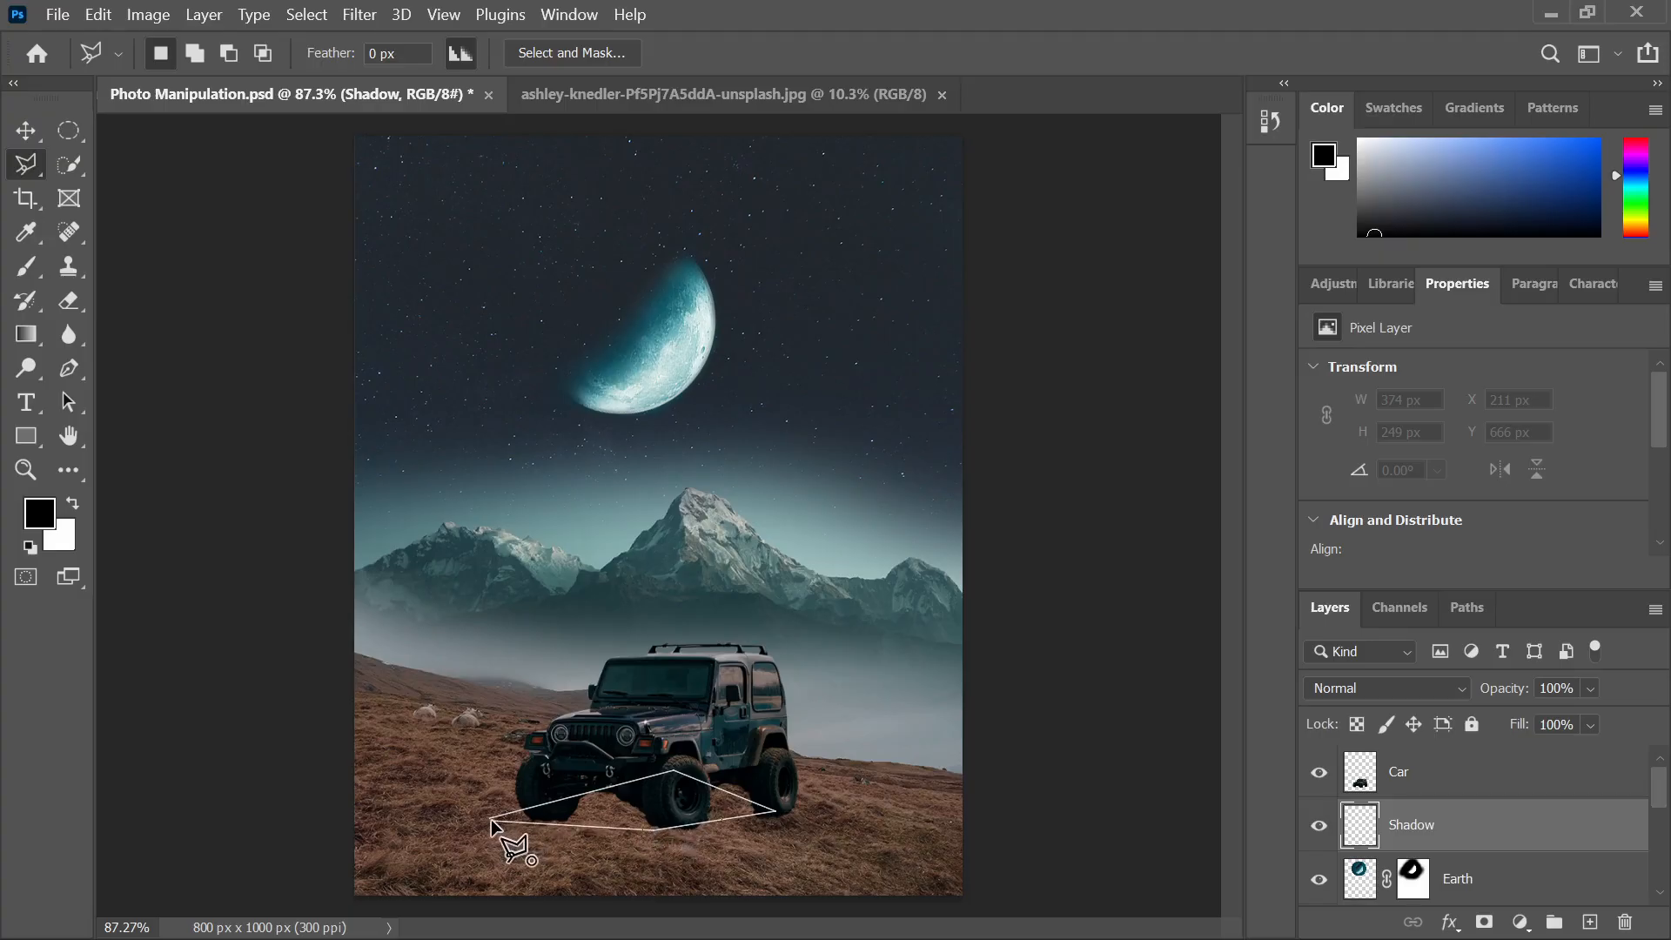
left_click(489, 818)
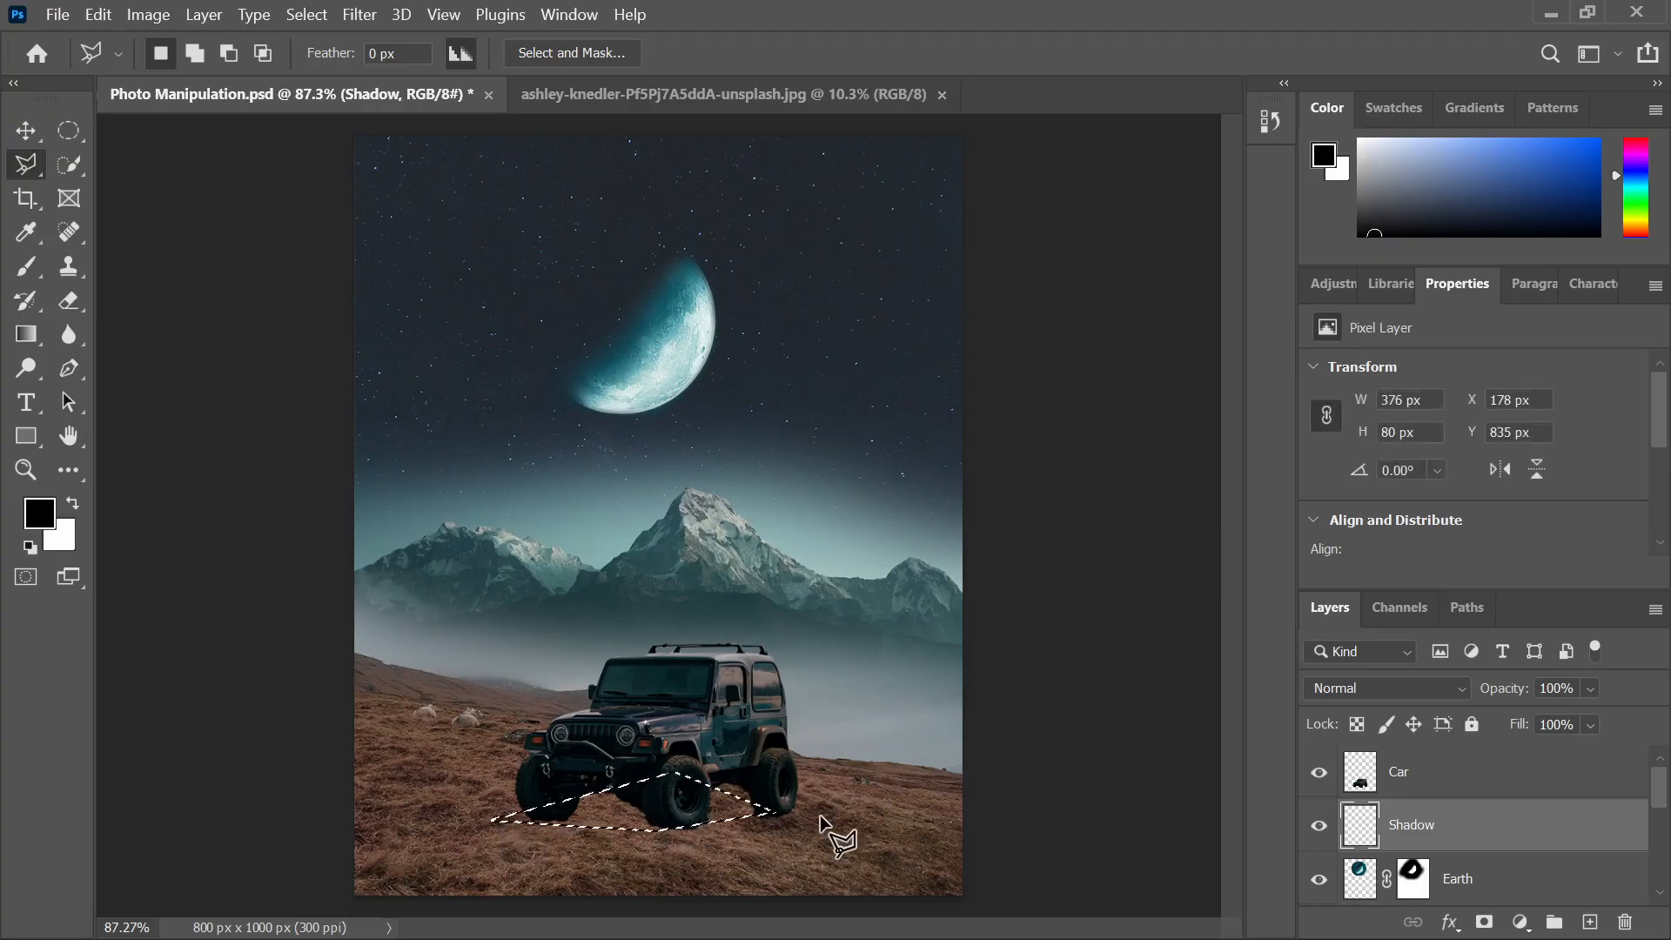
key("alt+BackSpace")
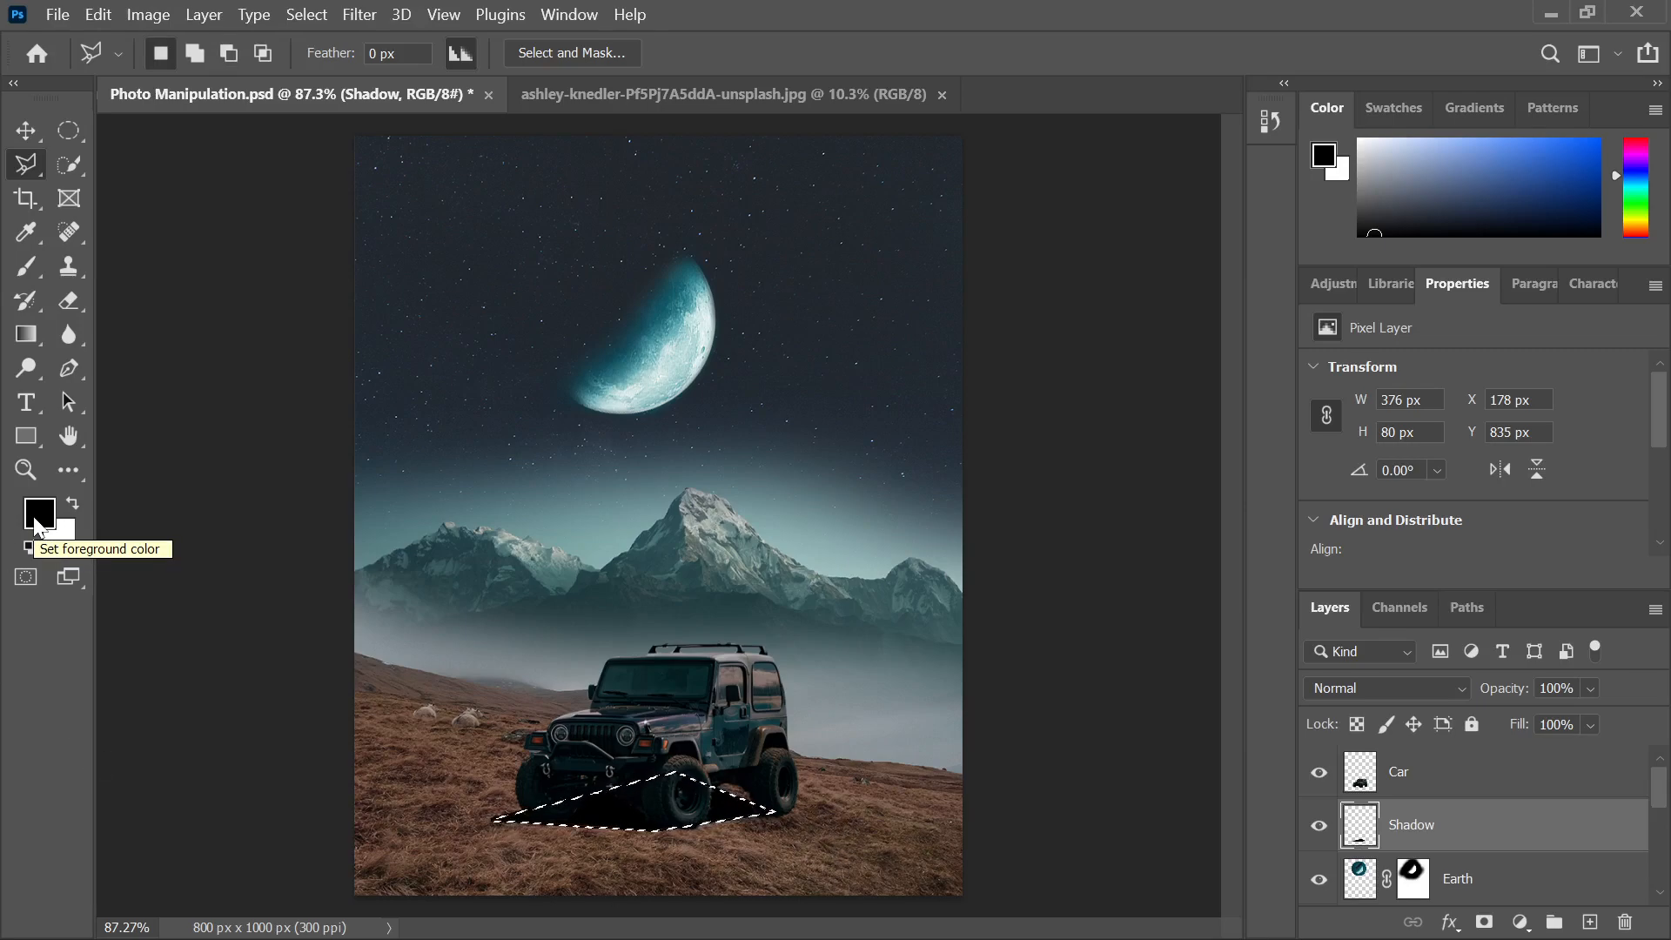
key("ctrl+BackSpace")
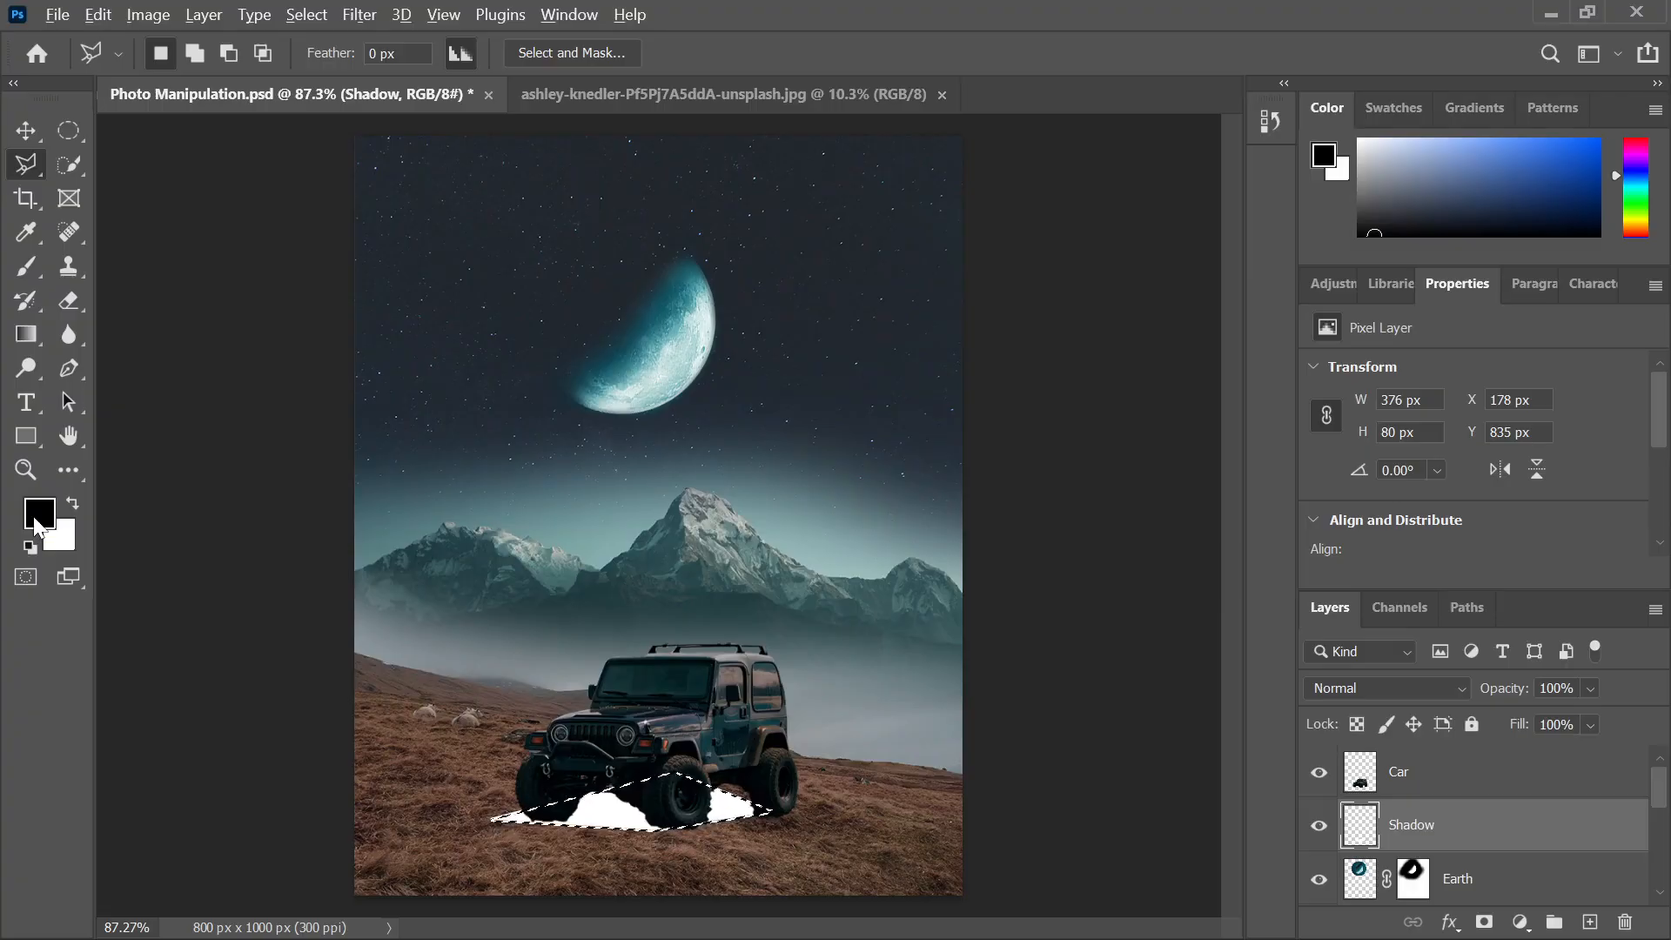
Fill the wedge black, drop the selection, set Shadow opacity to 65% and flatten the shape
key("alt+BackSpace")
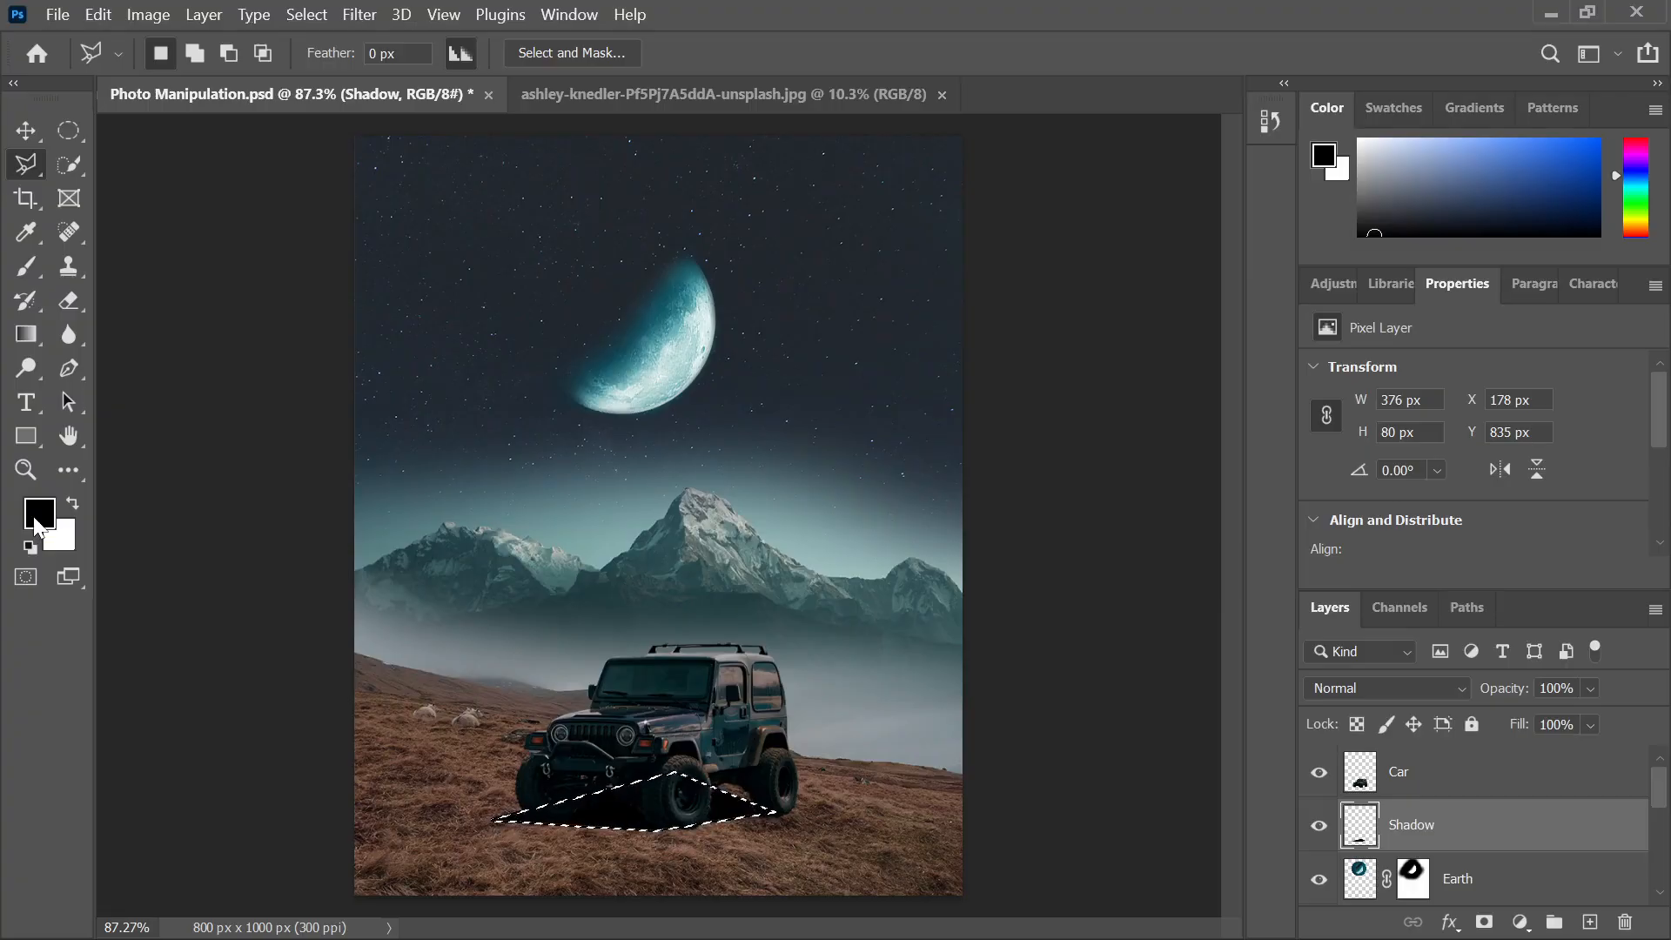
key("ctrl+d")
left_click(27, 130)
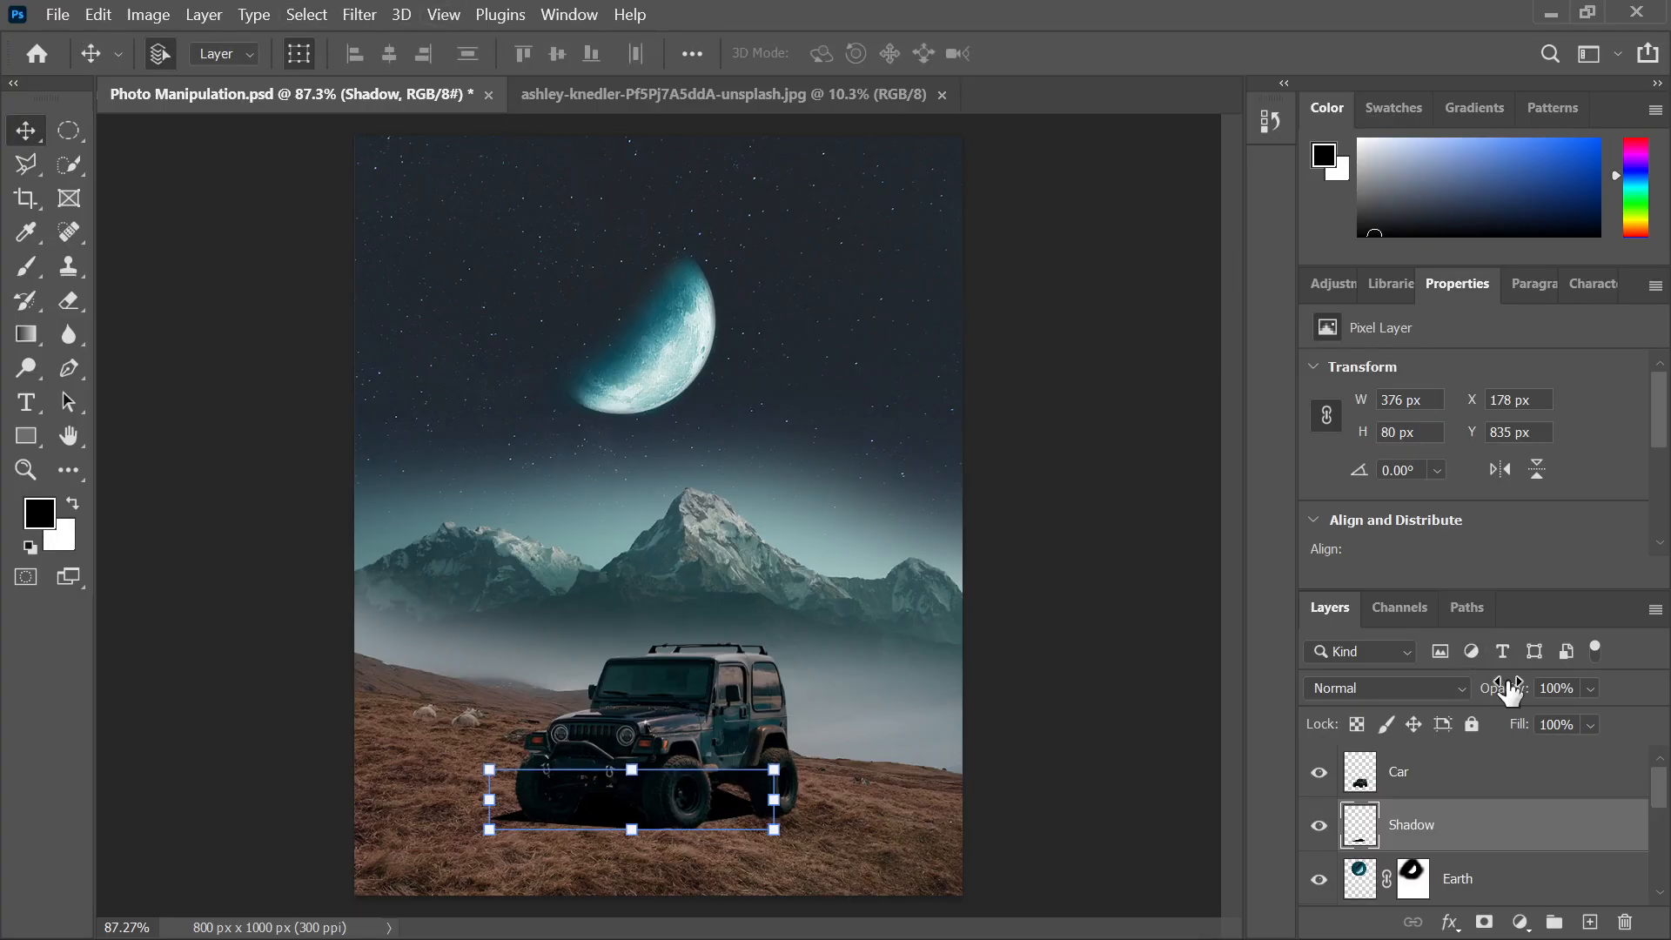
left_click_drag(1509, 691, 1485, 693)
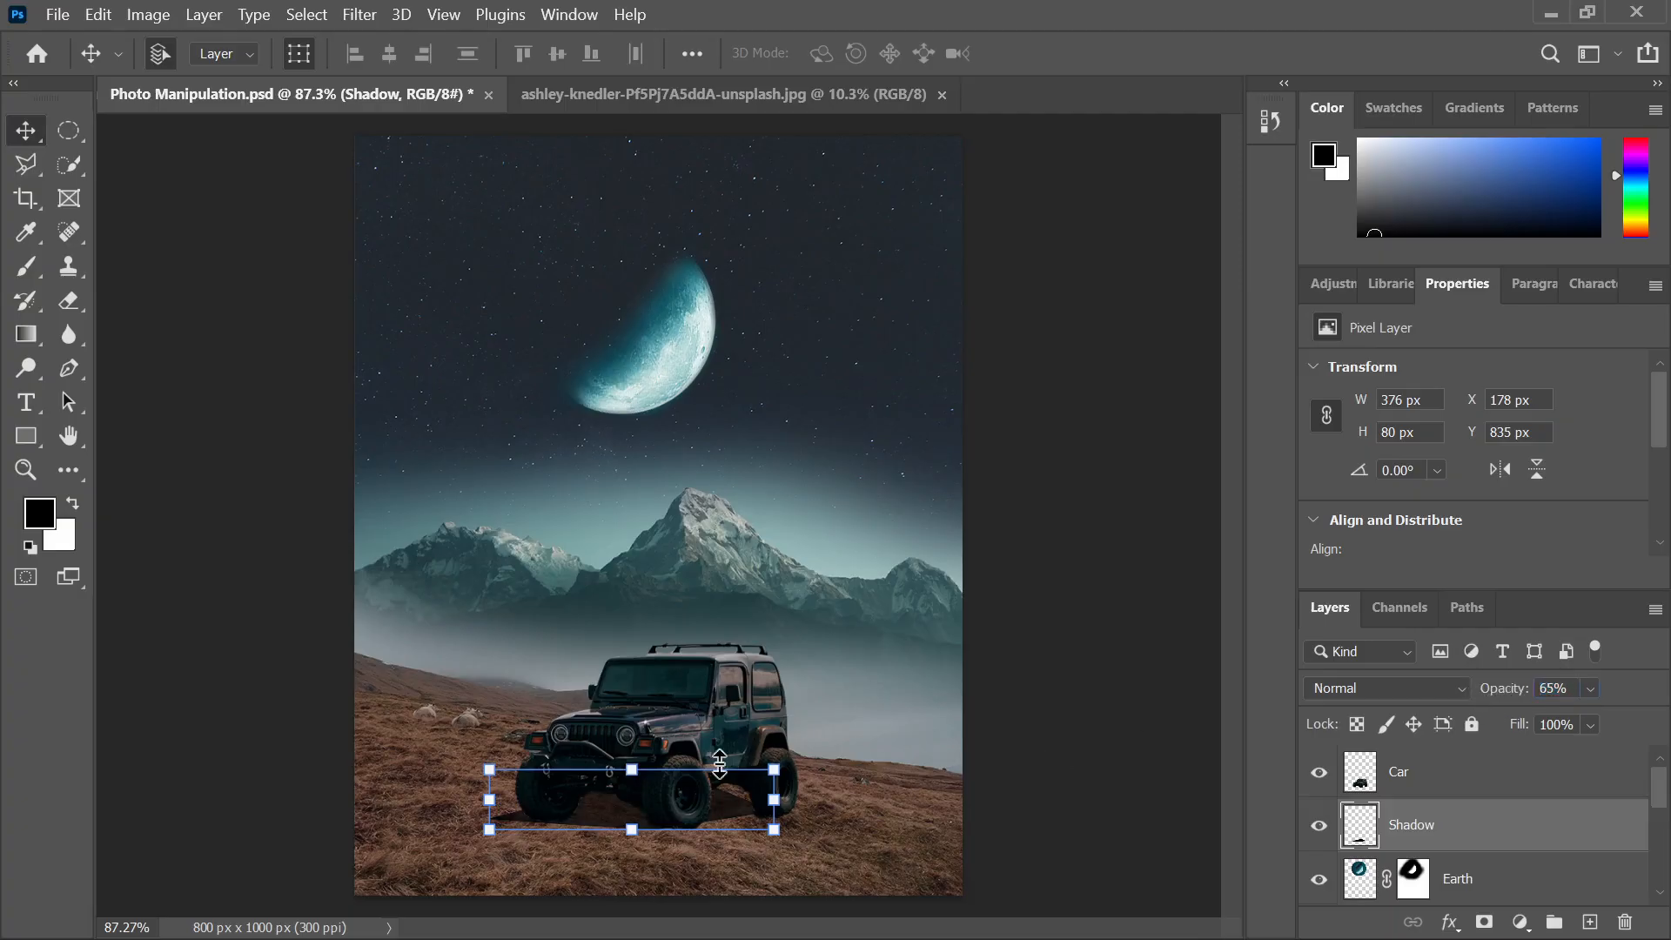
left_click_drag(633, 771, 640, 781)
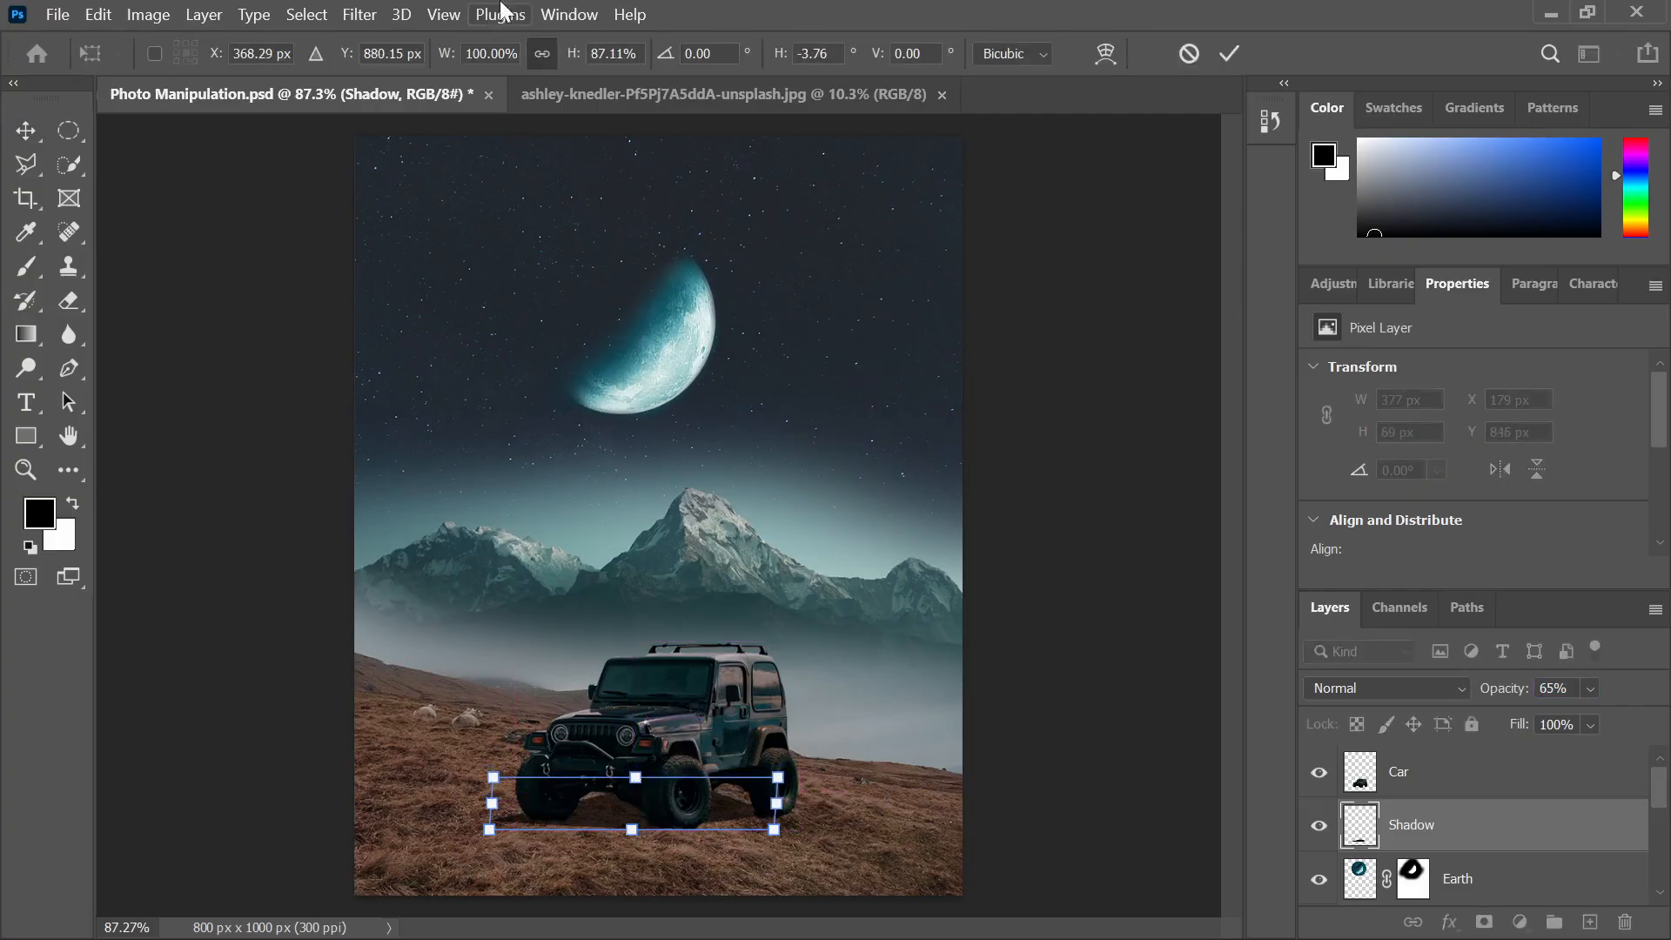
left_click(362, 14)
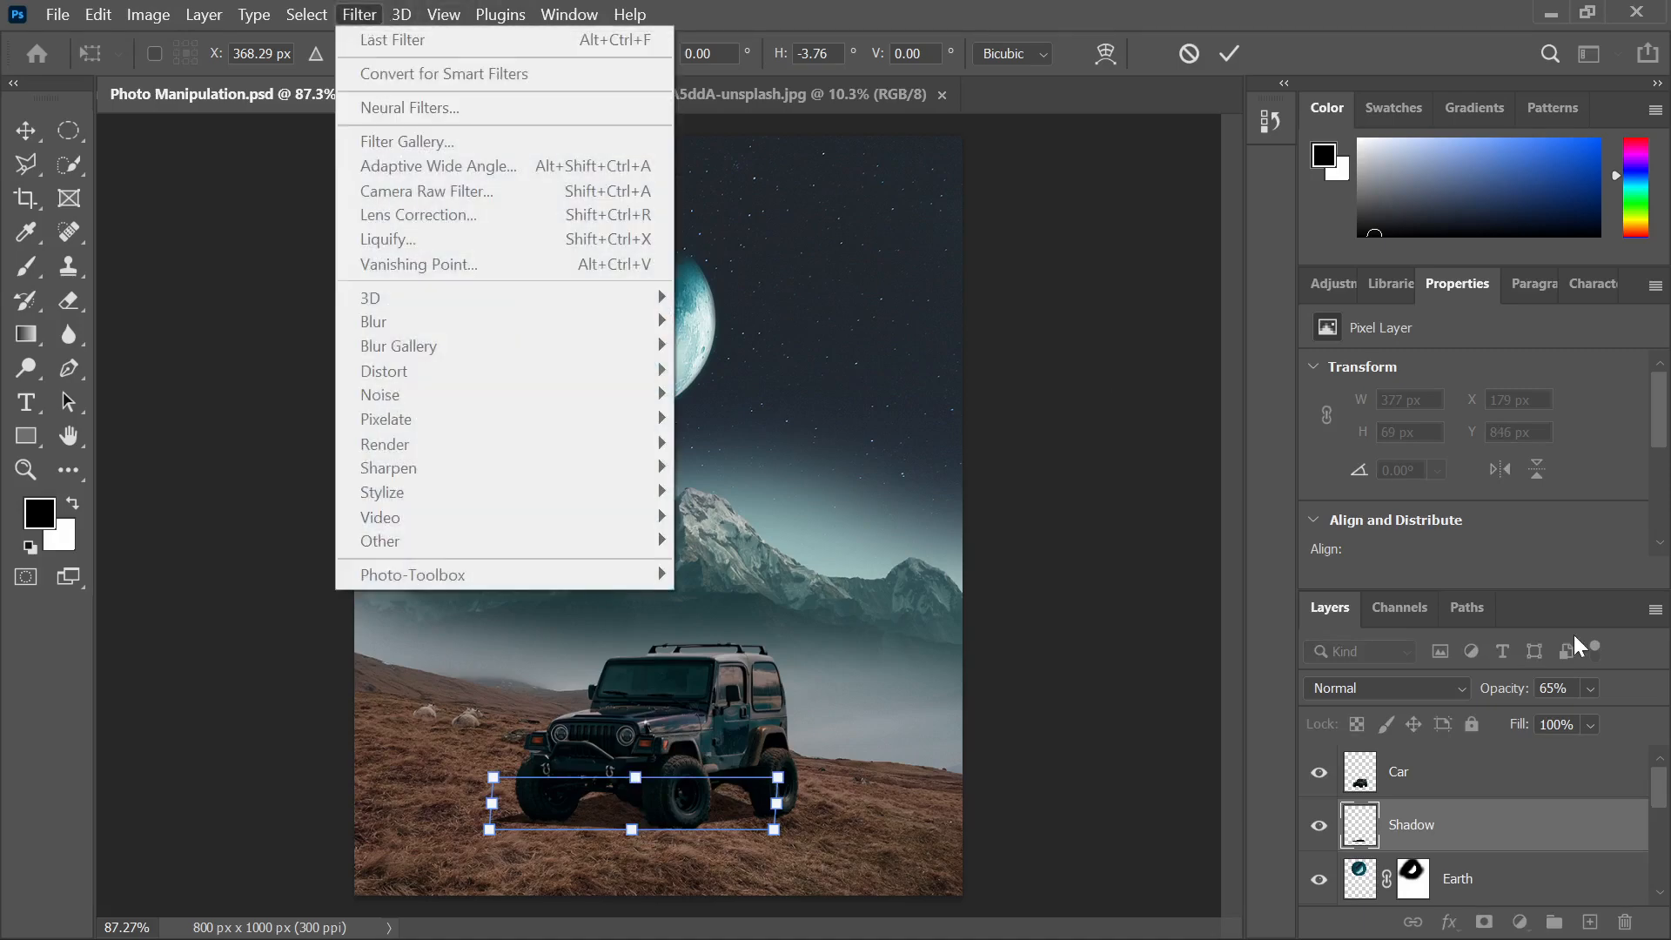
left_click(1234, 60)
left_click(1234, 60)
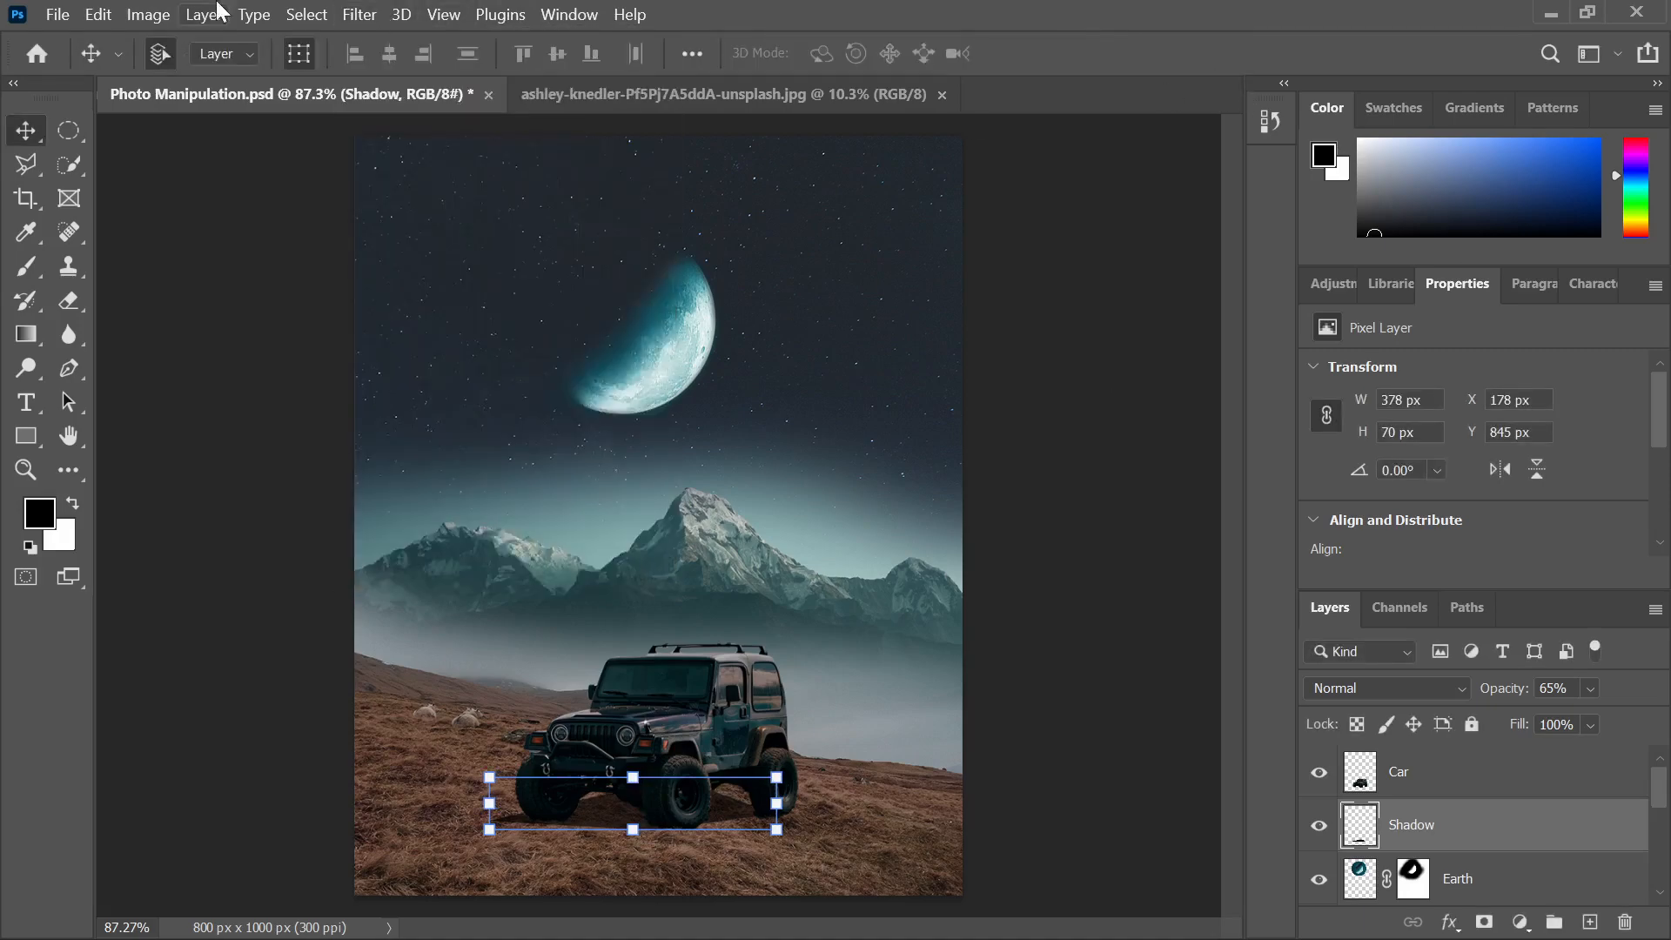
Soften the shadow with a 3-pixel Gaussian Blur
left_click(351, 18)
mouse_move(389, 334)
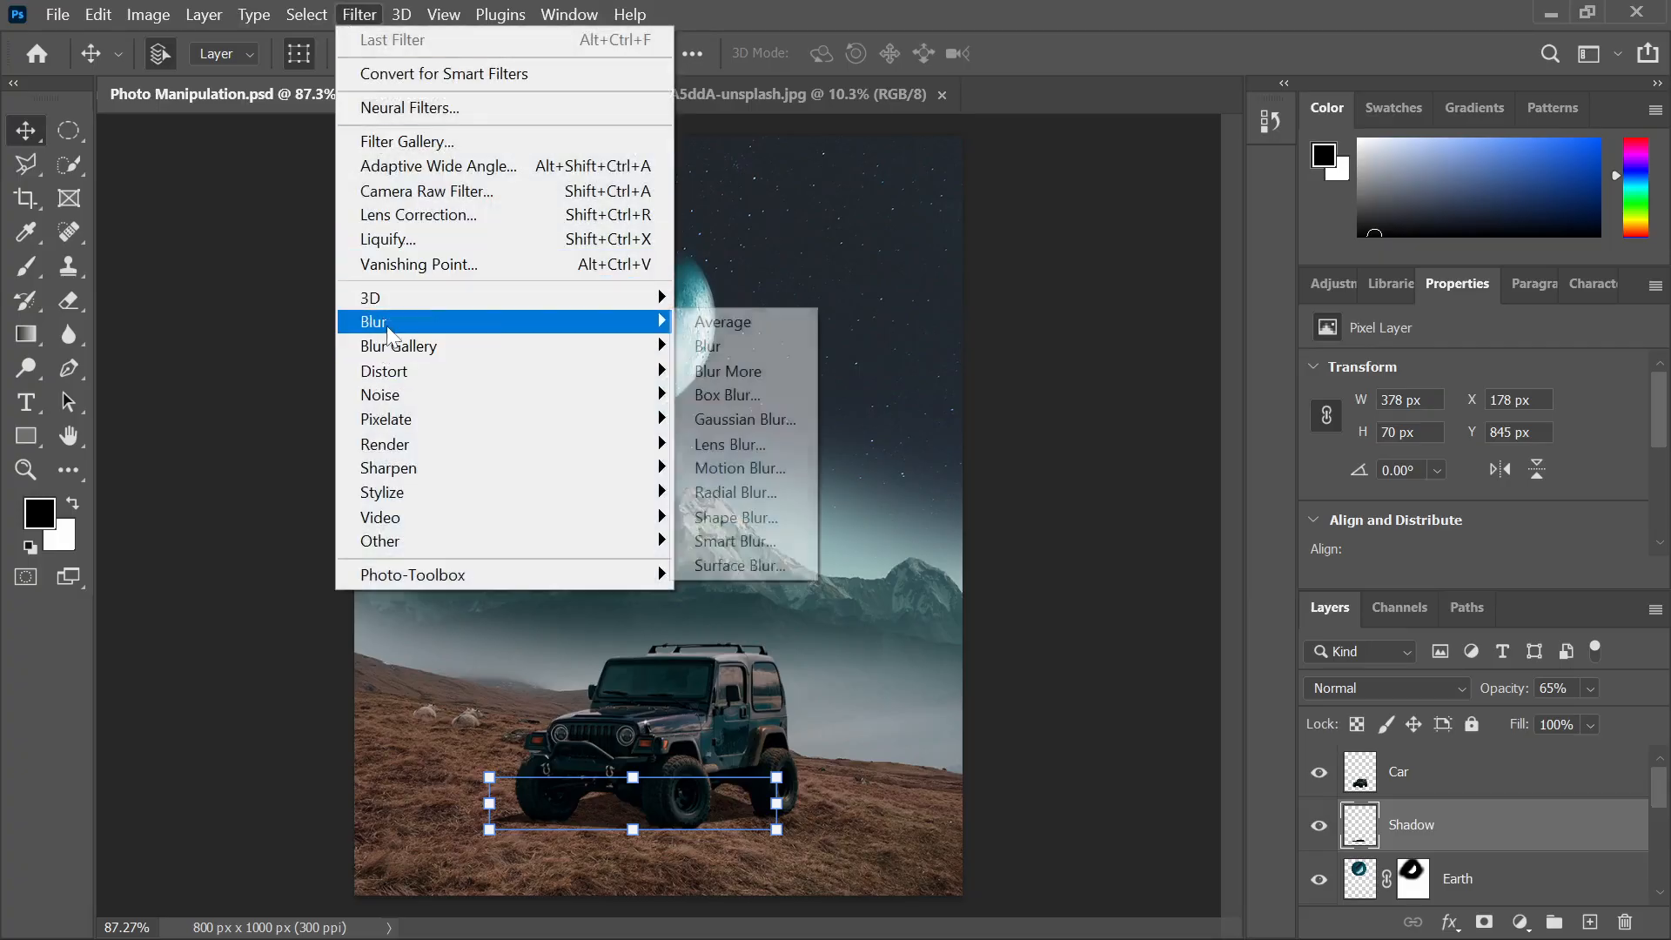
left_click(772, 419)
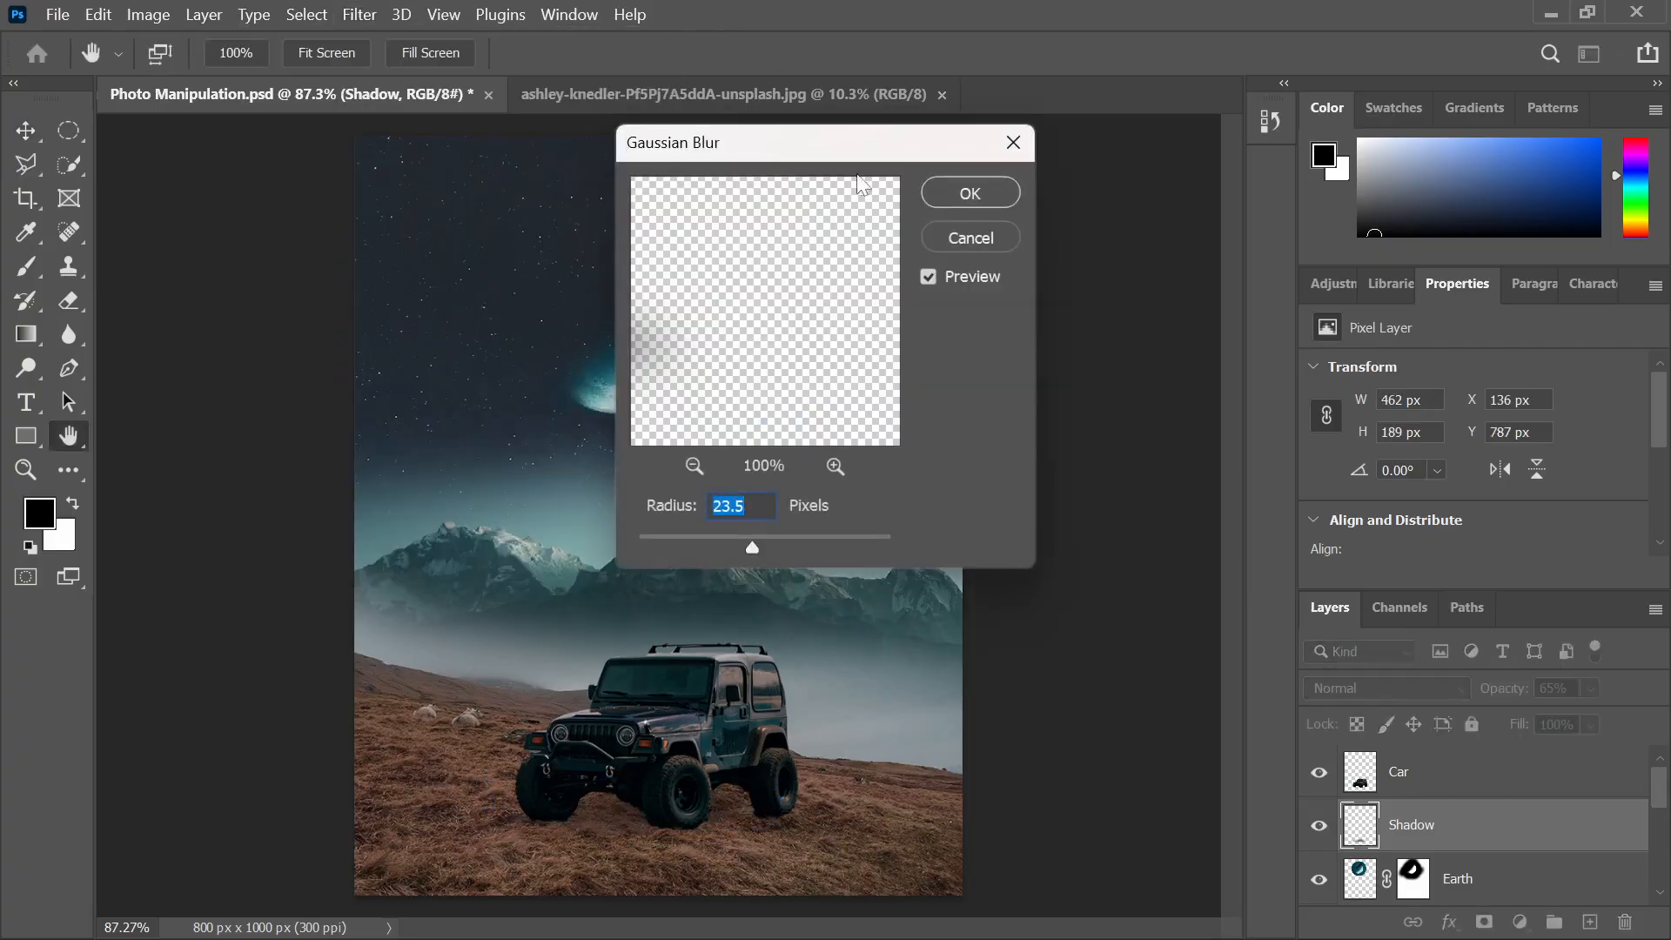
left_click_drag(705, 529, 678, 537)
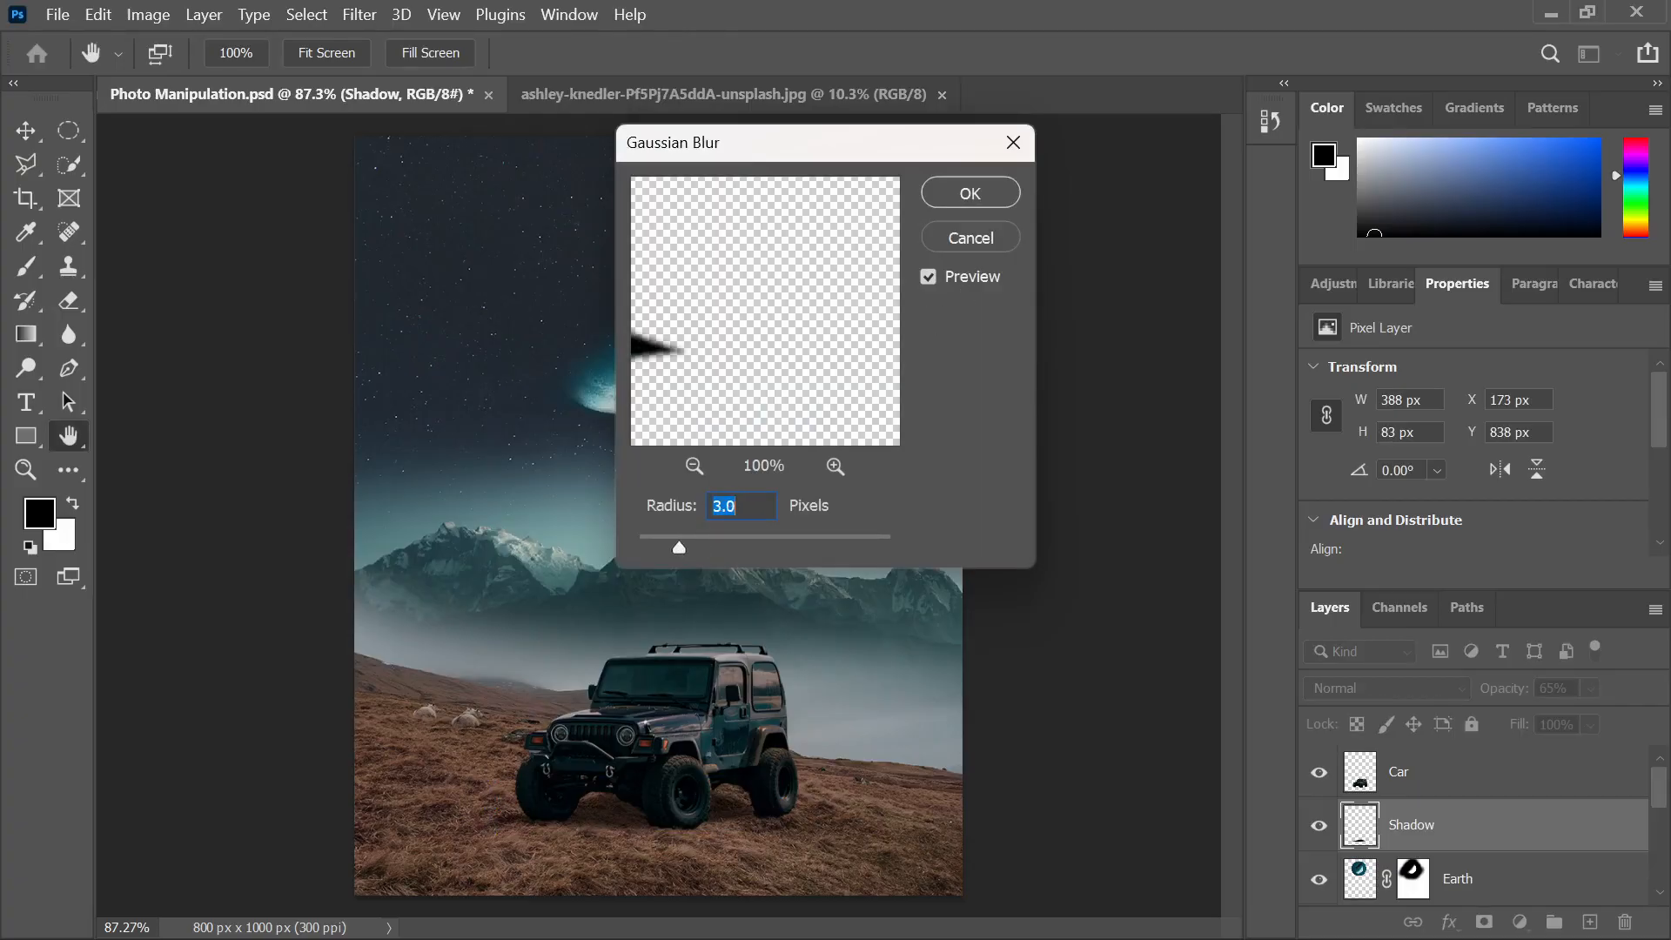
left_click(971, 193)
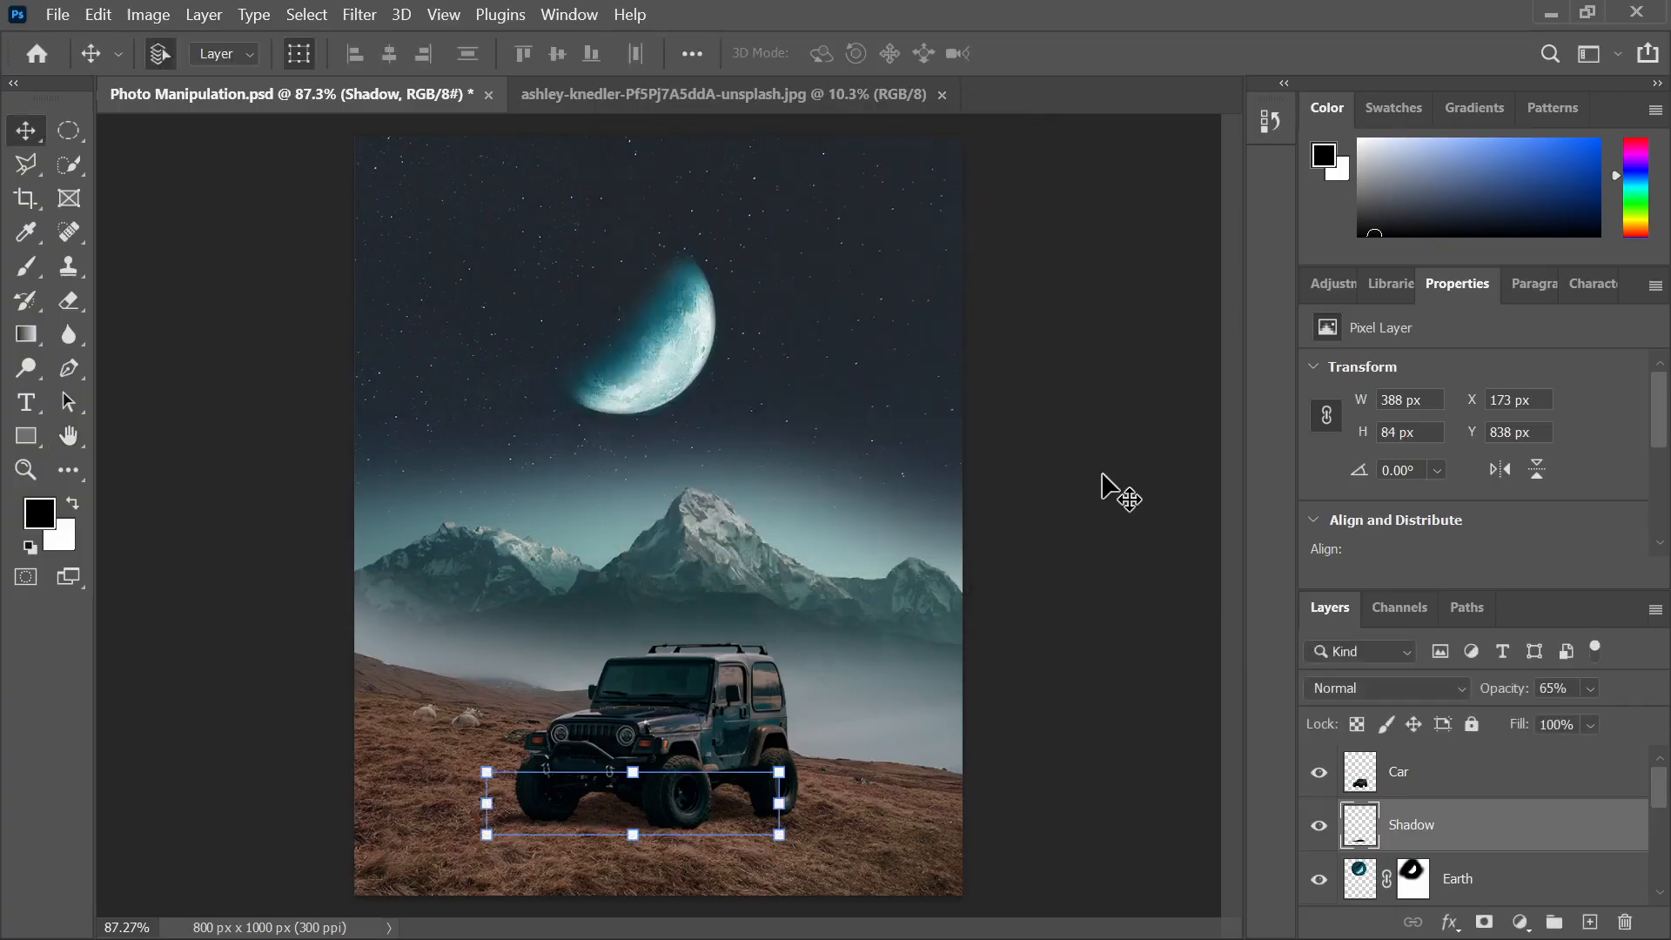
left_click(1093, 487)
scroll(1087, 489, "down", 2)
scroll(566, 750, "up", 1)
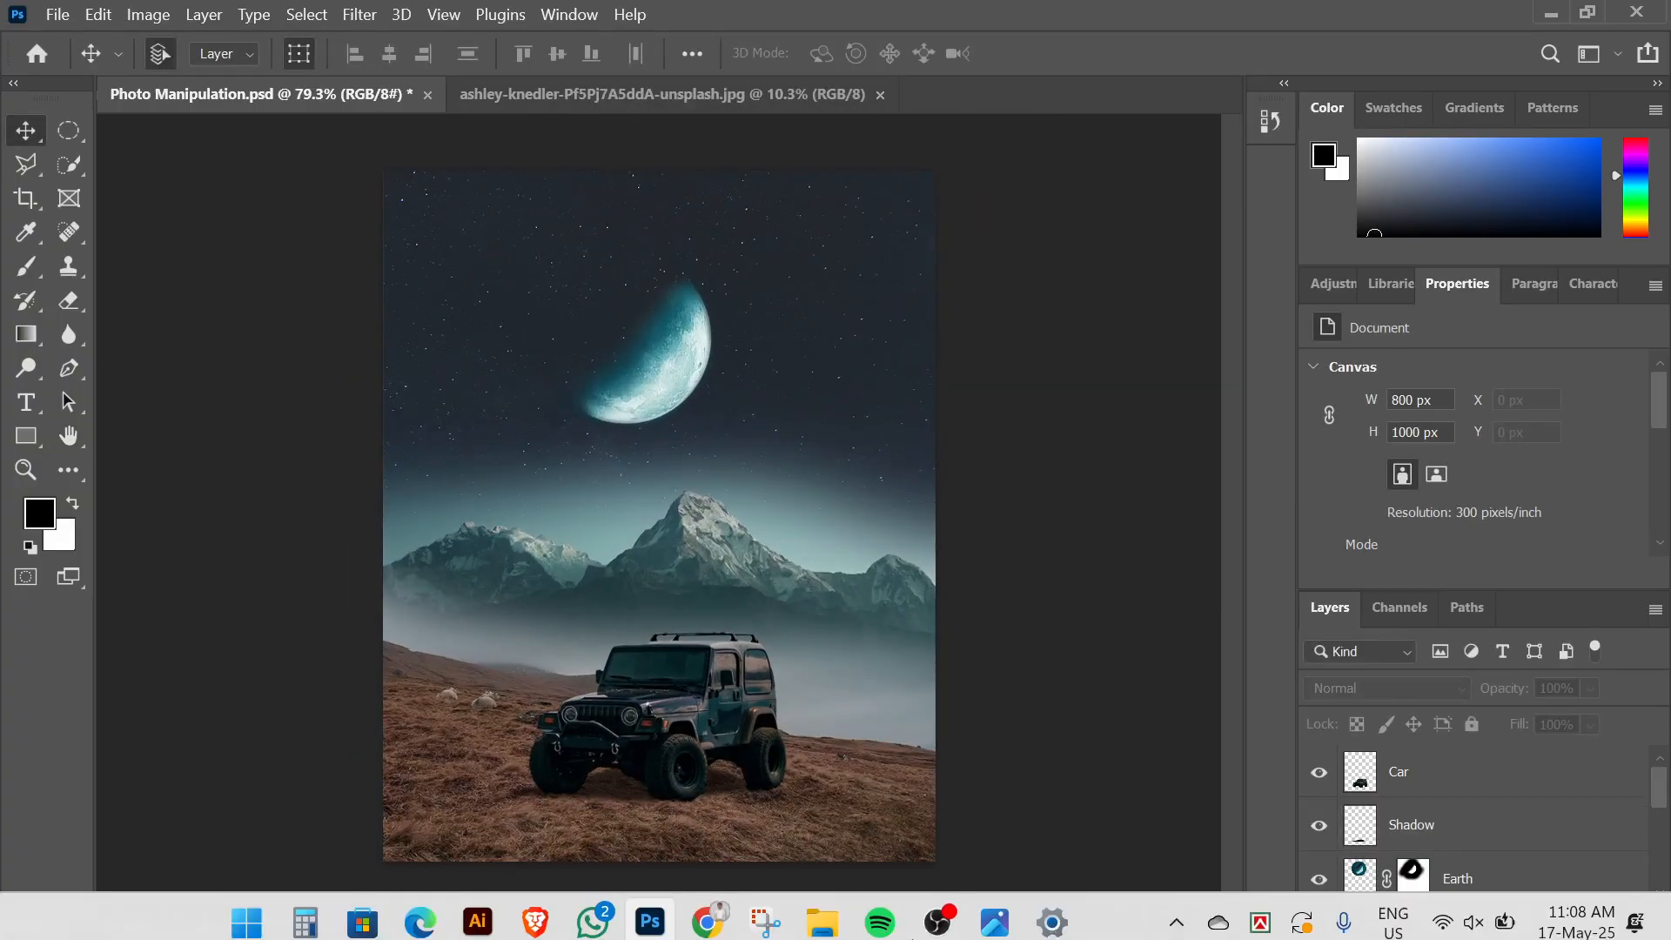
left_click(983, 908)
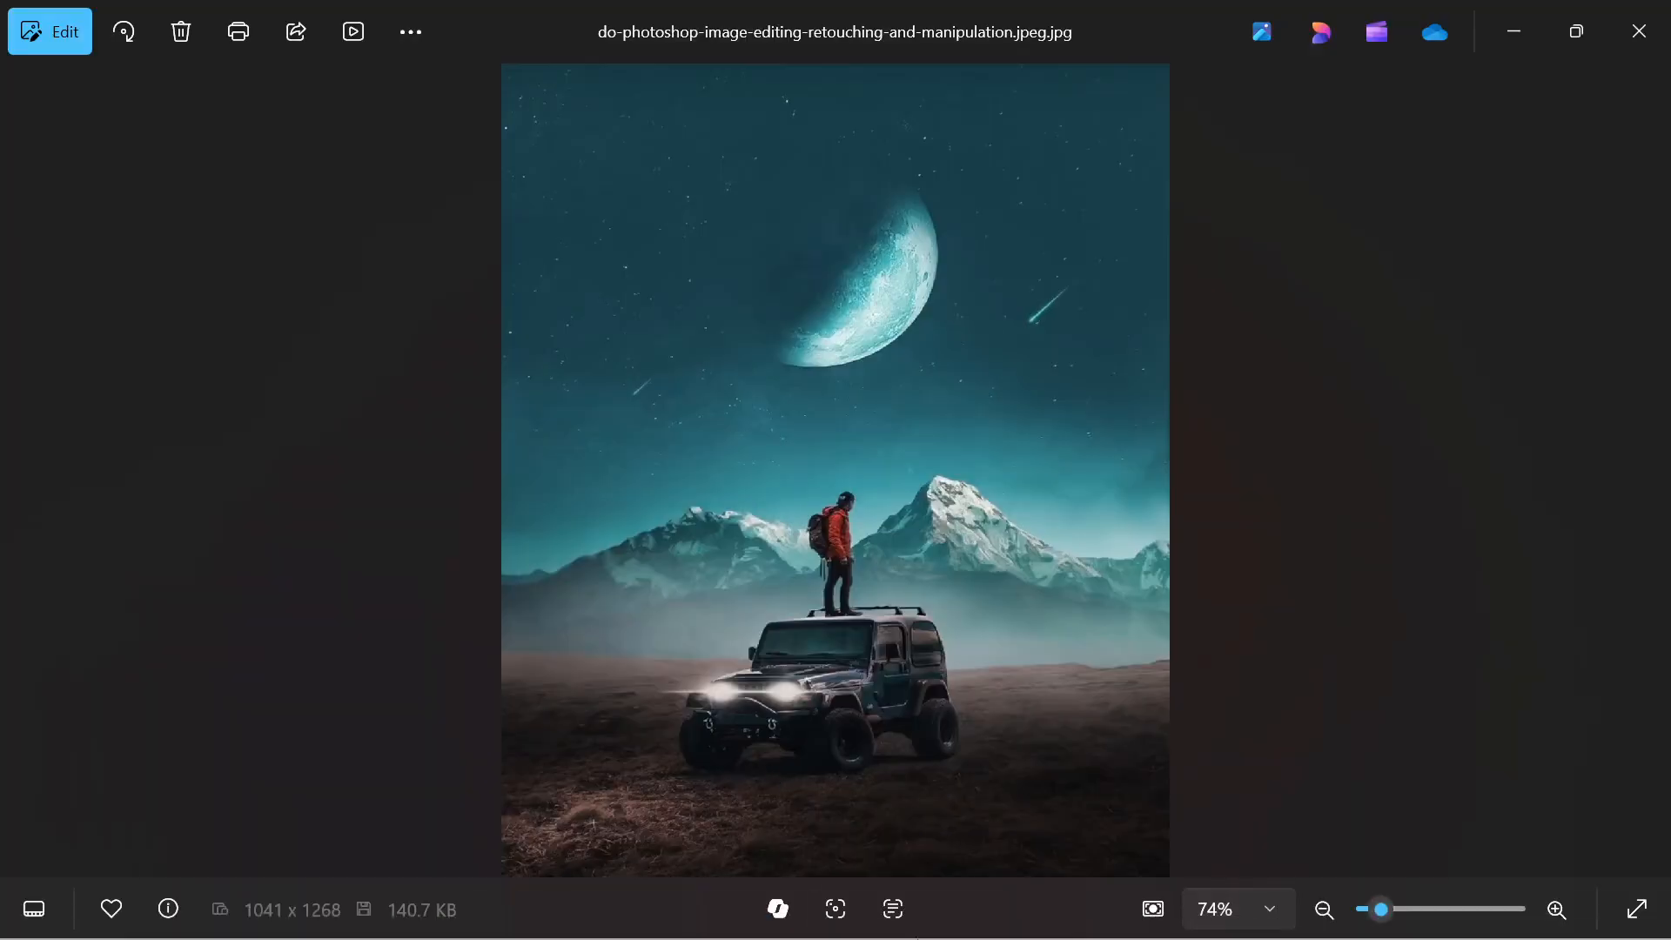
left_click(648, 910)
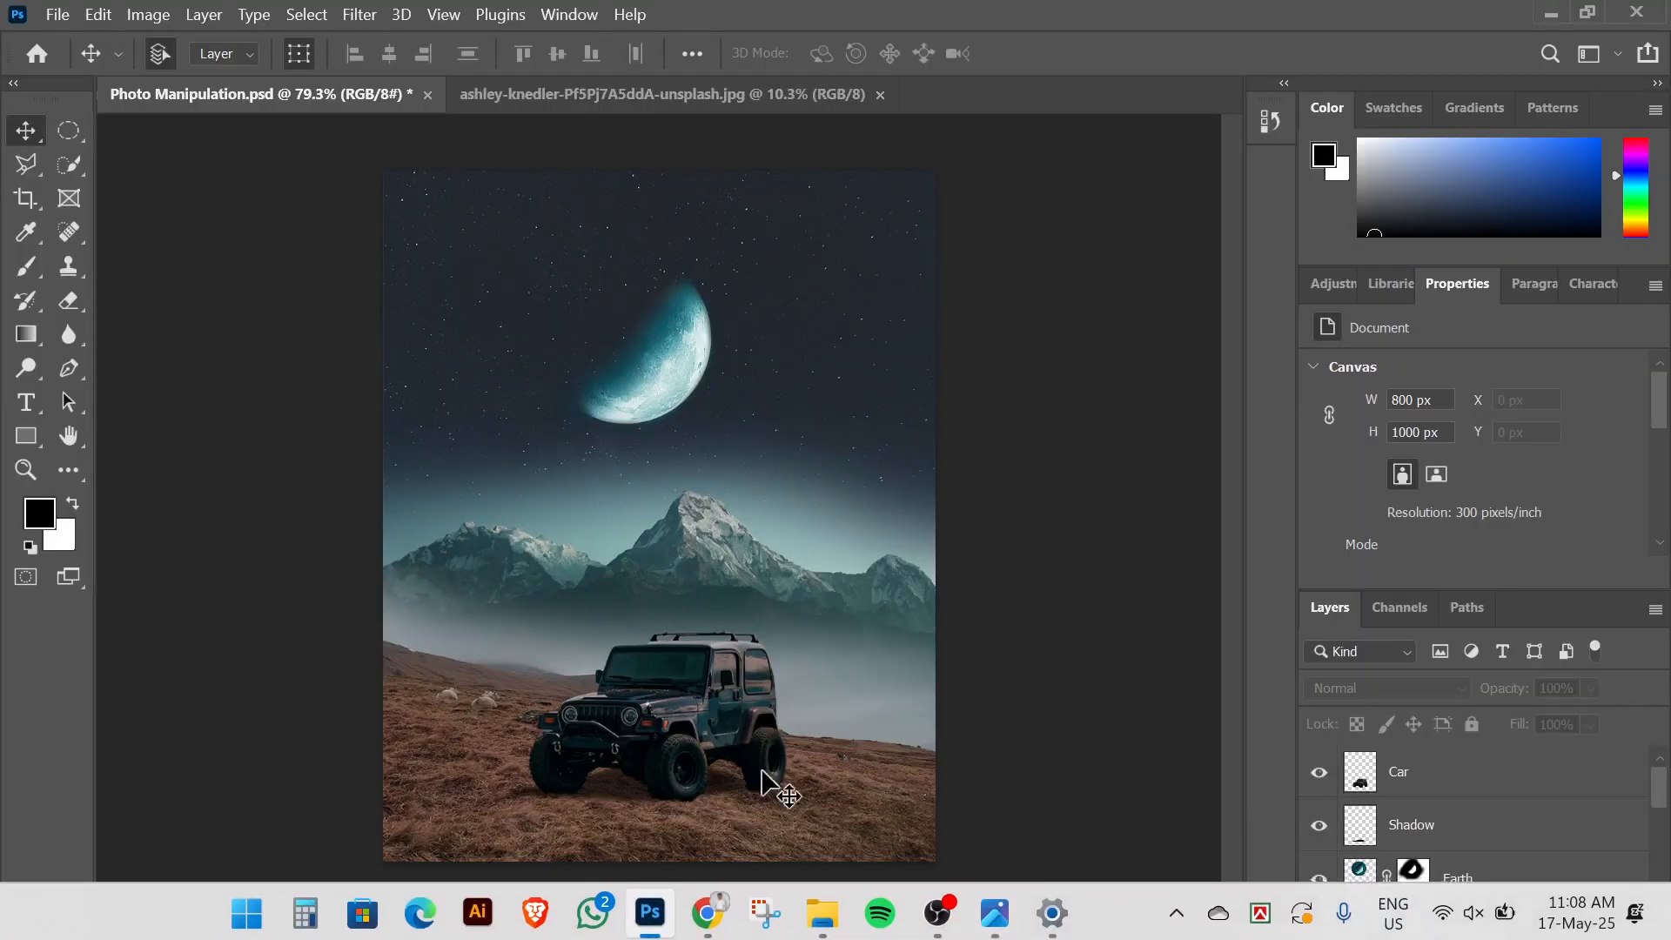
left_click(627, 795)
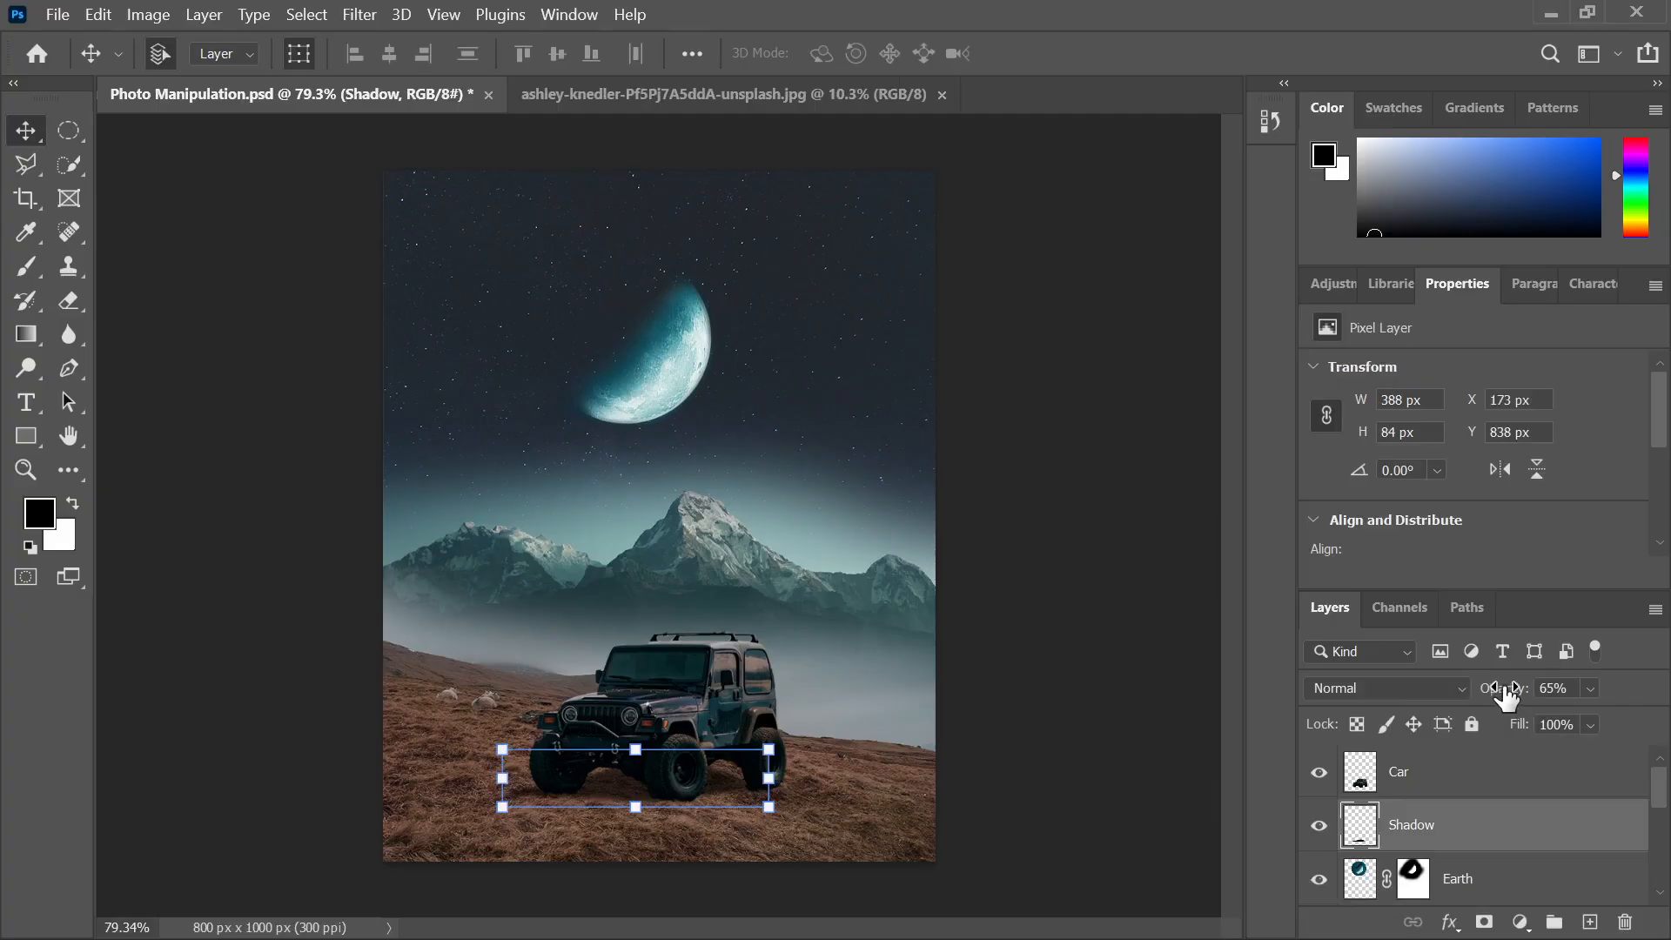
left_click_drag(1494, 694, 1518, 693)
left_click(1026, 557)
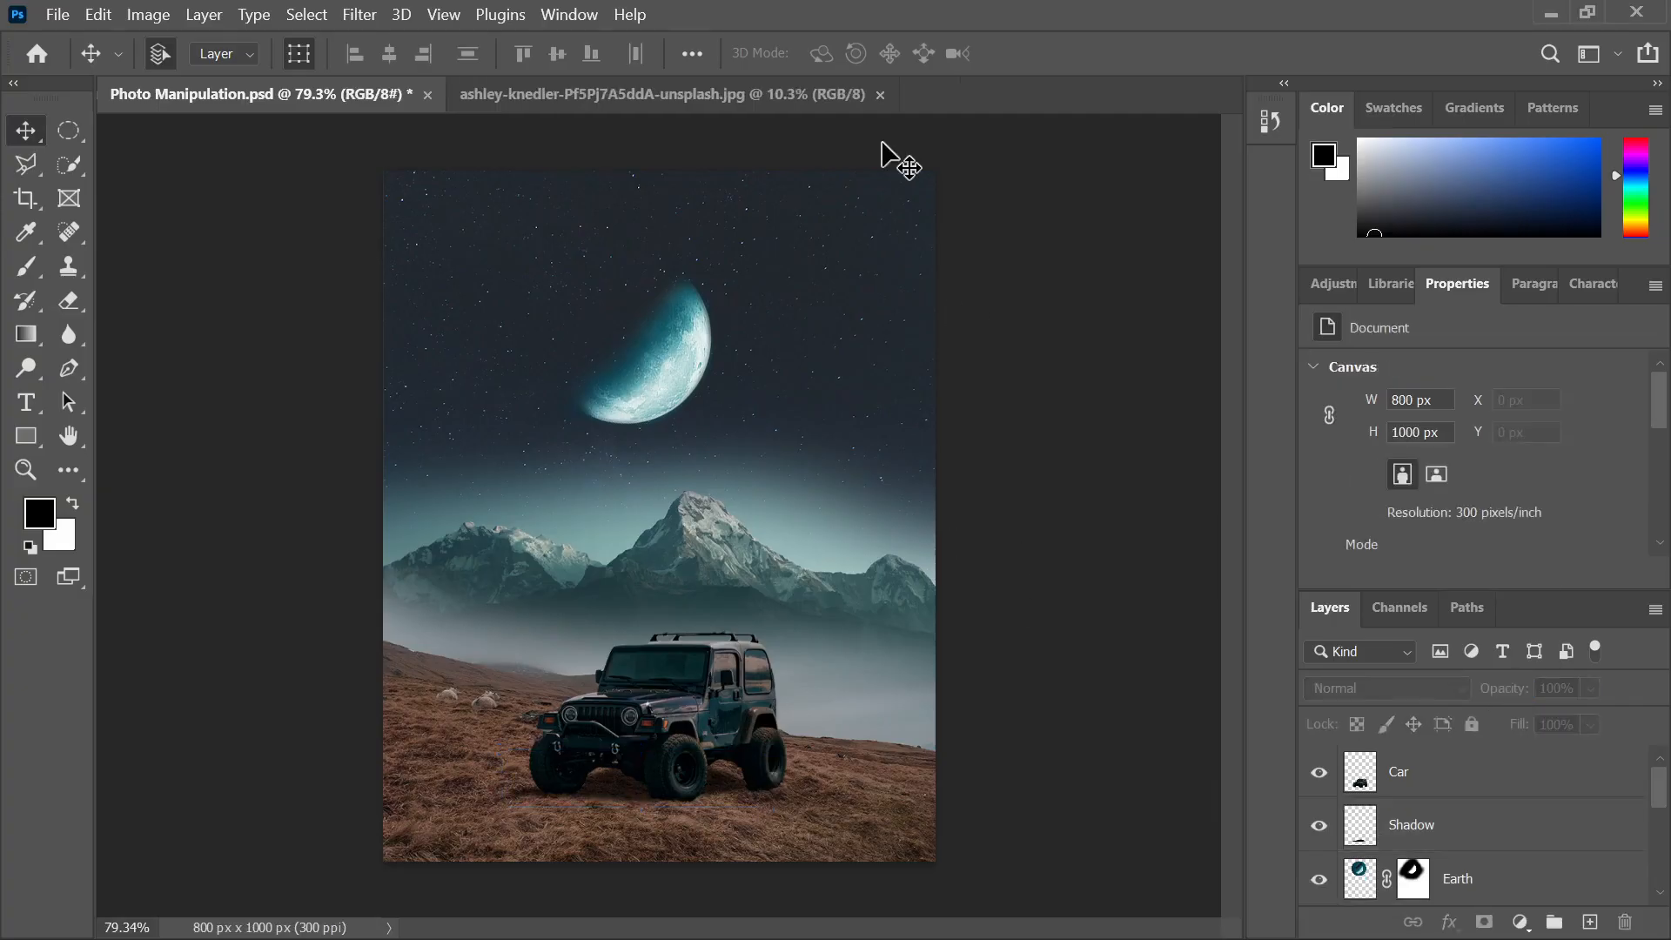
scroll(1055, 418, "down", 2)
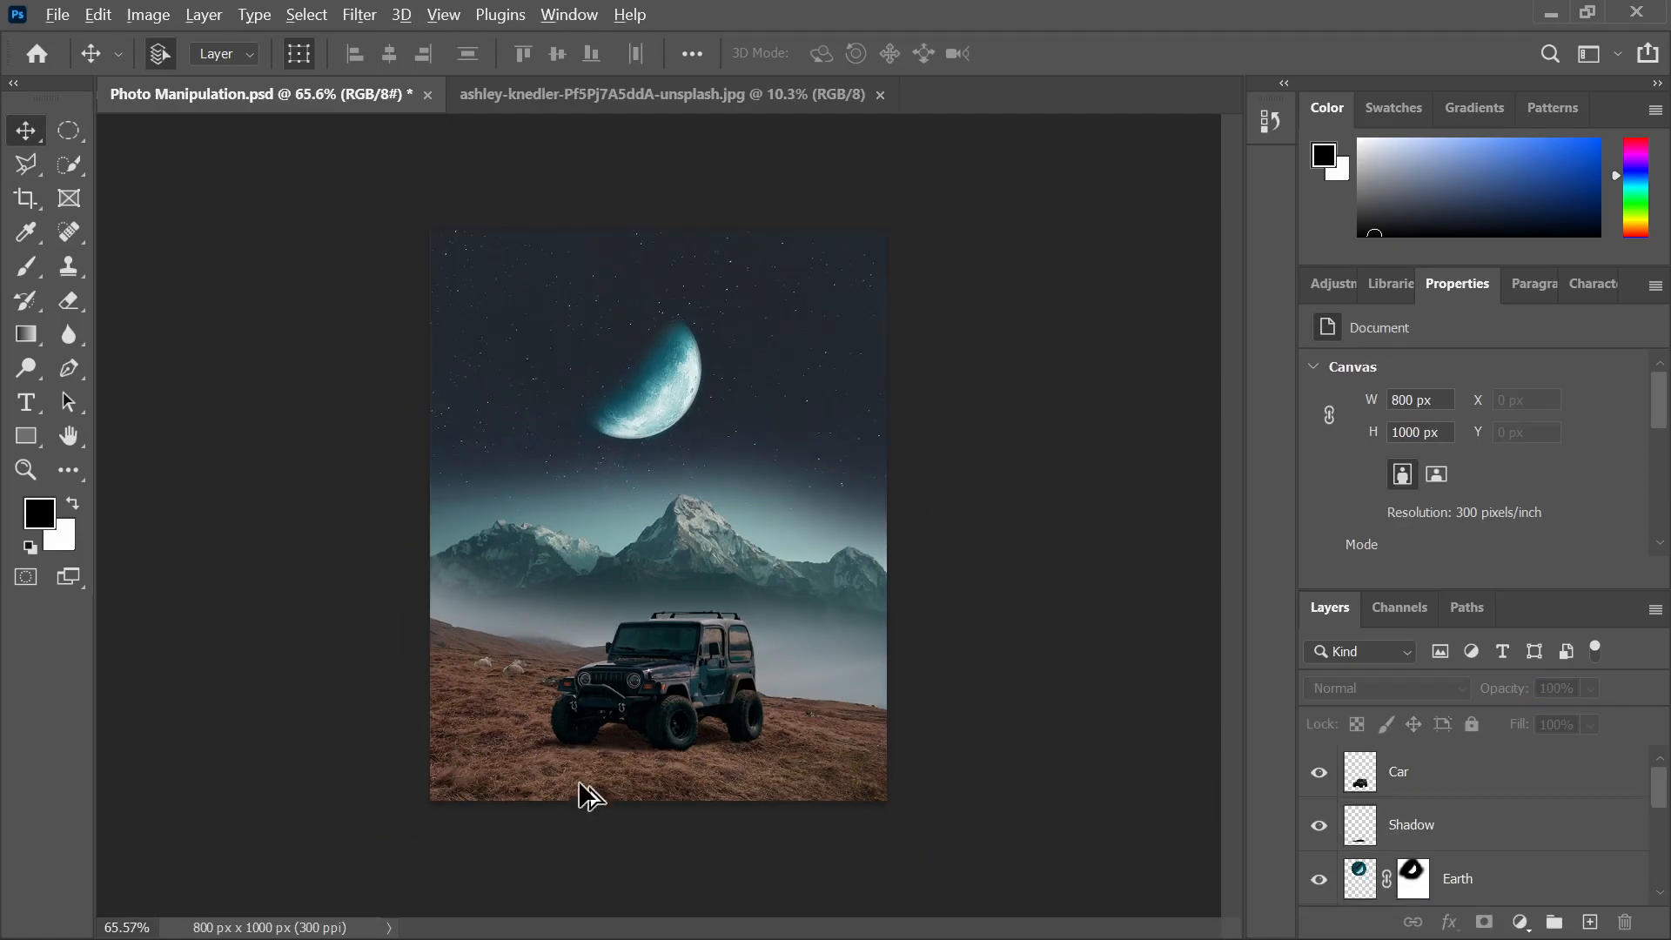
scroll(609, 761, "up", 1)
scroll(696, 643, "up", 2)
scroll(718, 696, "down", 2)
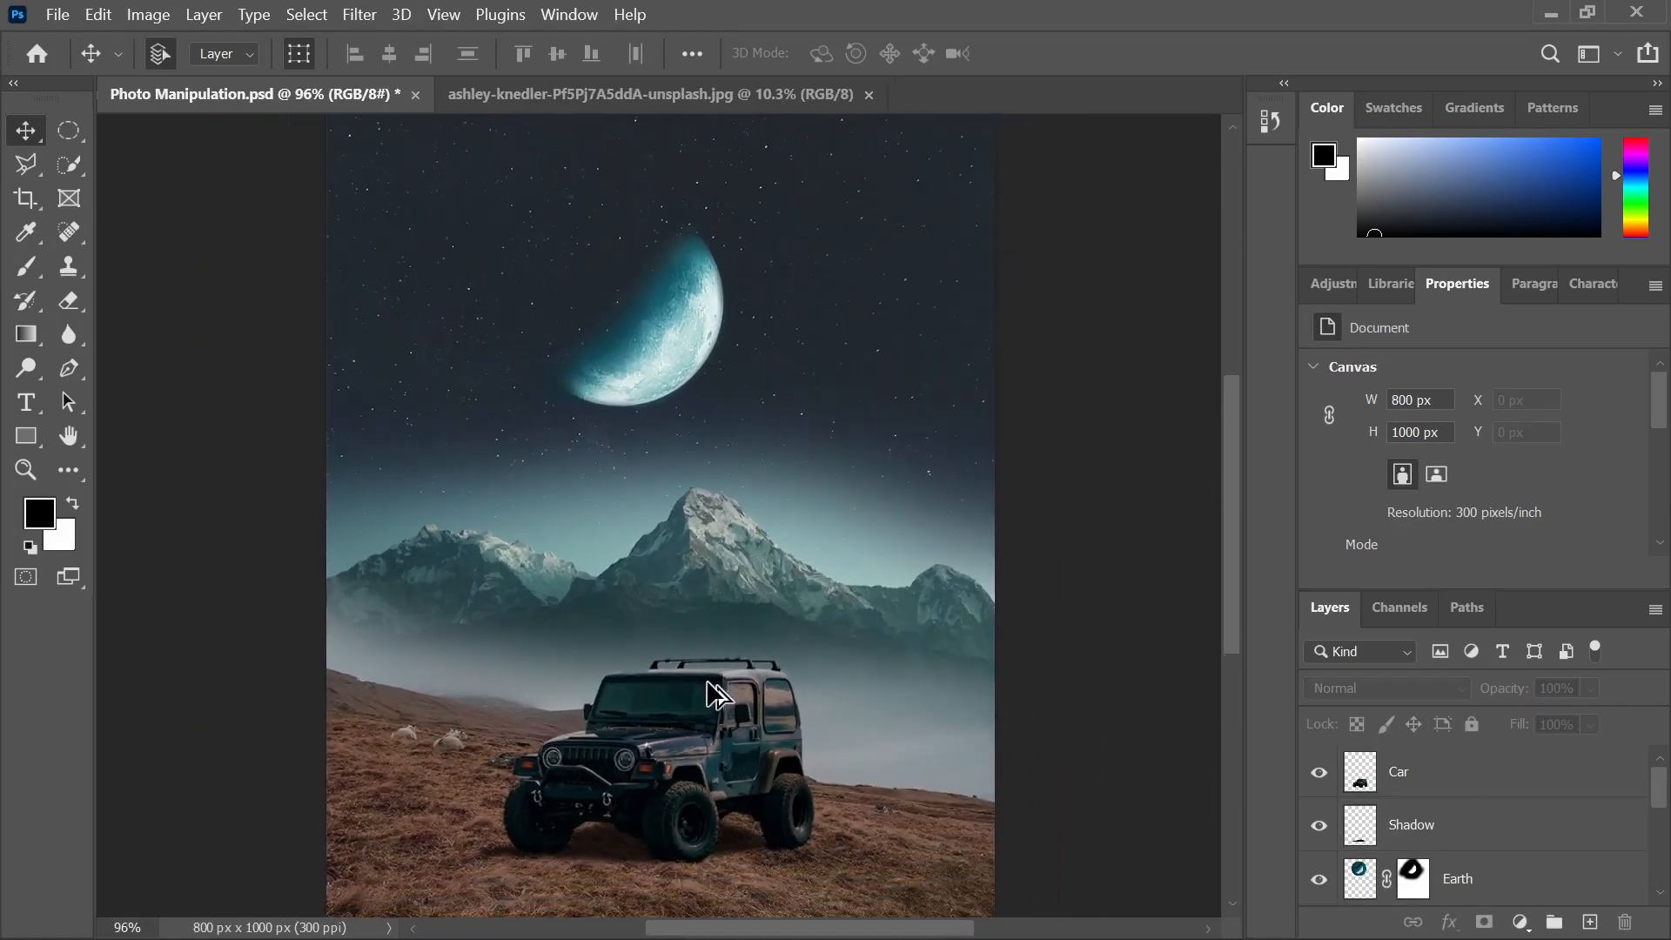
left_click(644, 97)
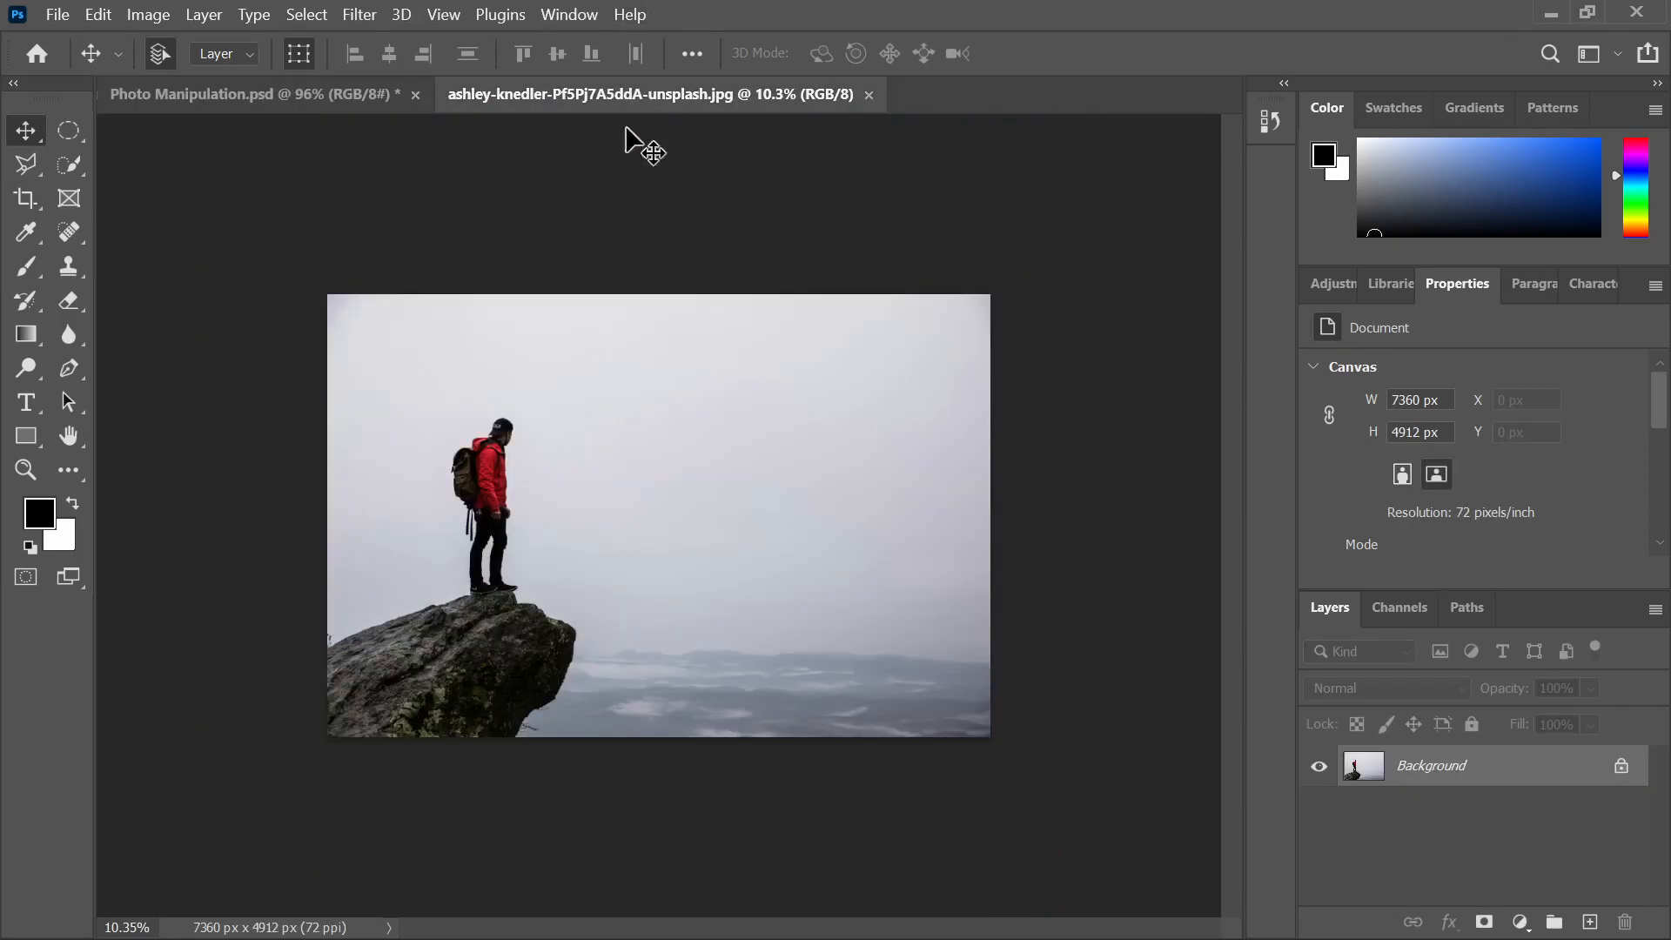
scroll(417, 466, "up", 2)
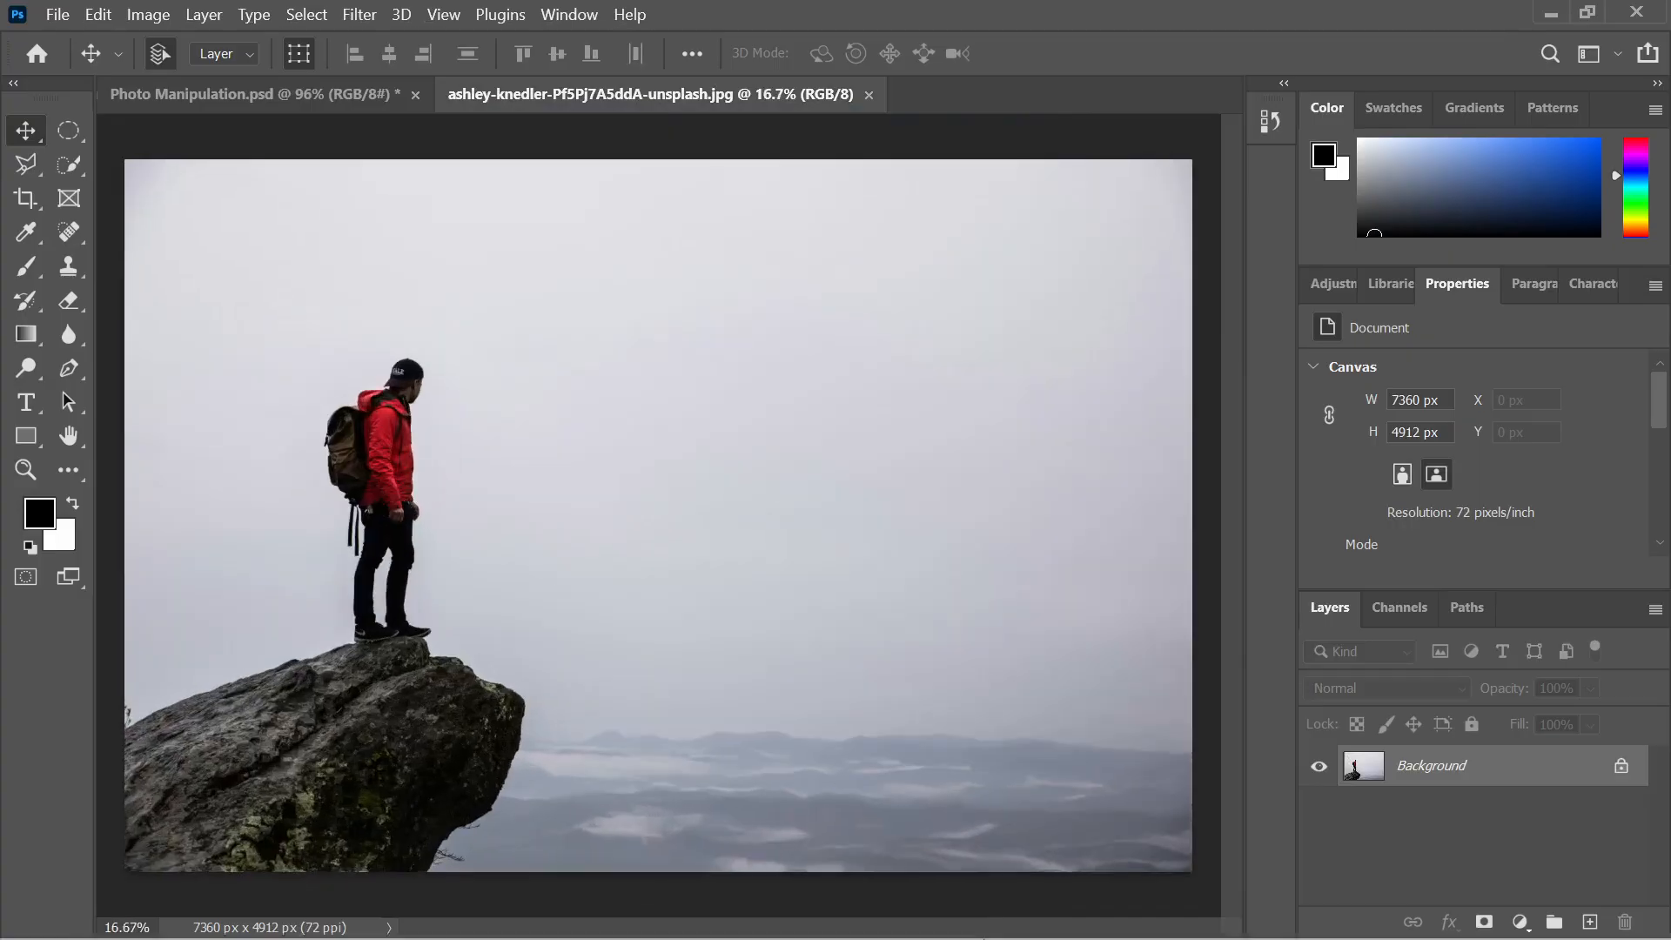
left_click(1000, 909)
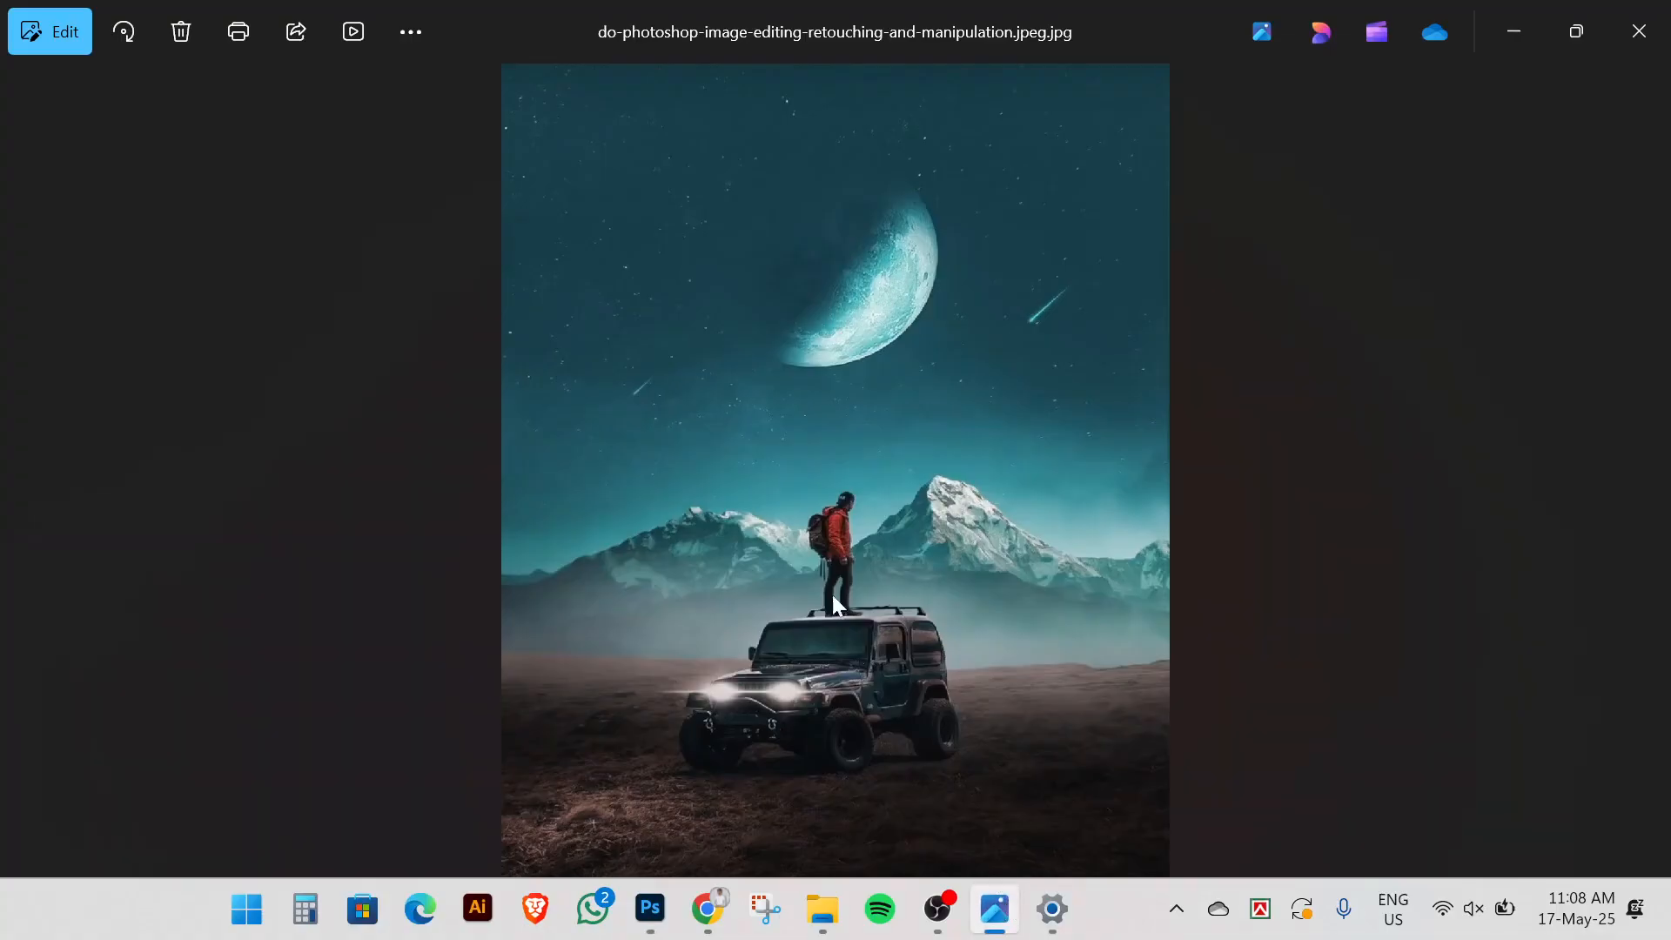
left_click(644, 912)
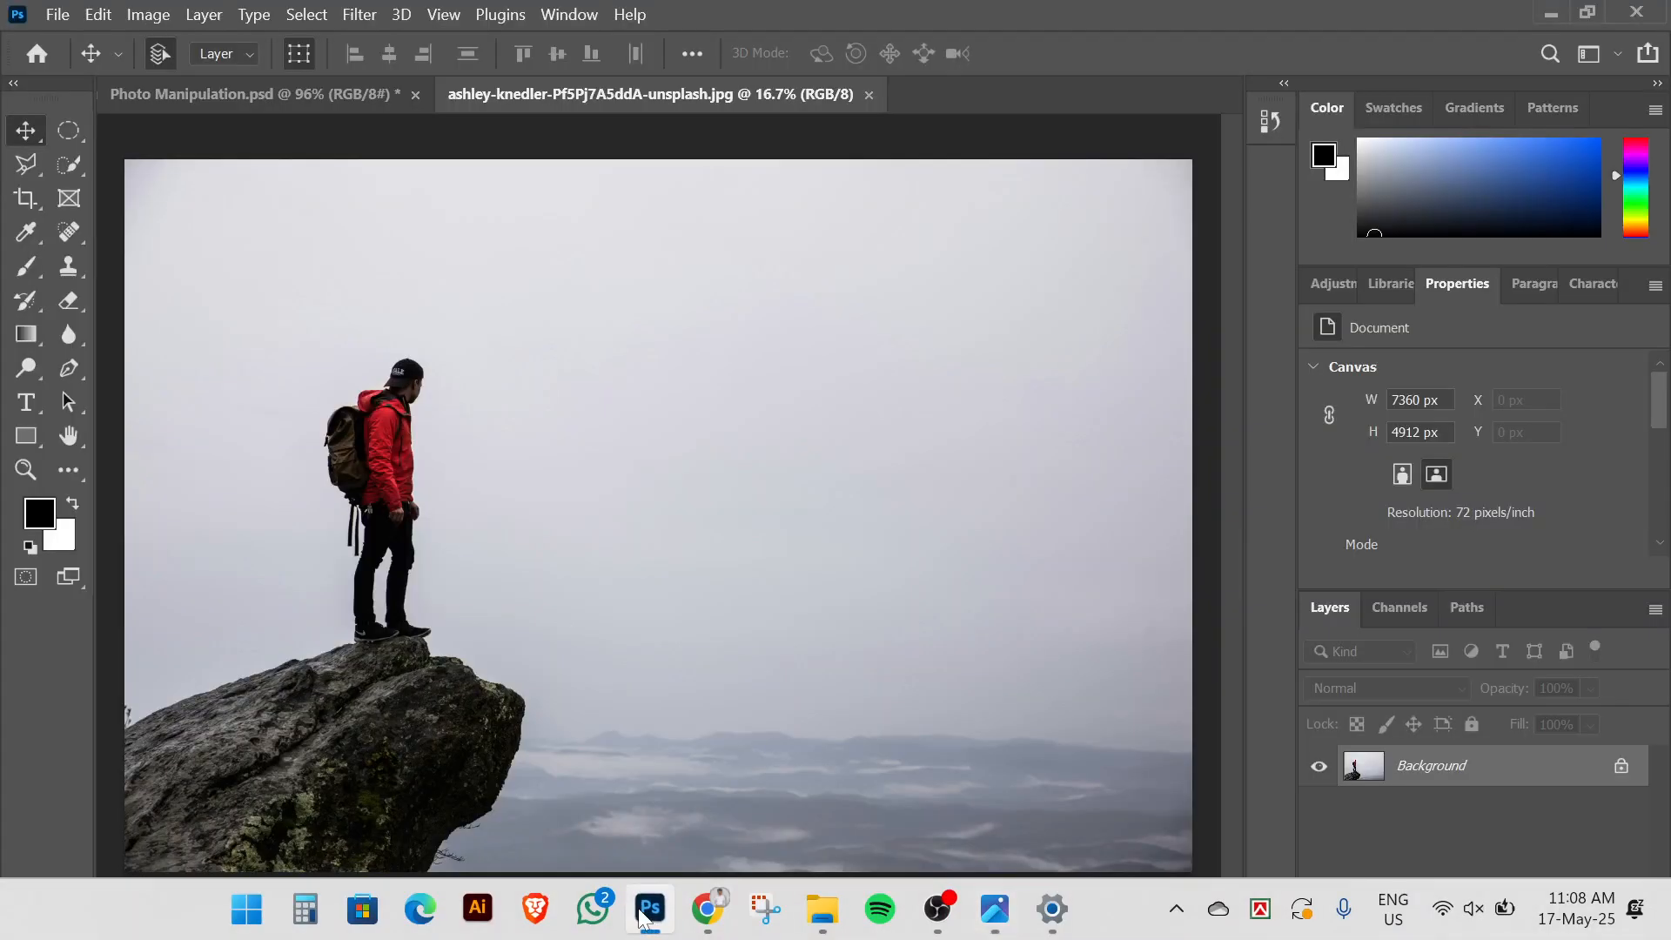
Select the hiker with the Object Selection Tool and convert the selection to a work path
scroll(274, 489, "up", 1)
left_click(56, 169)
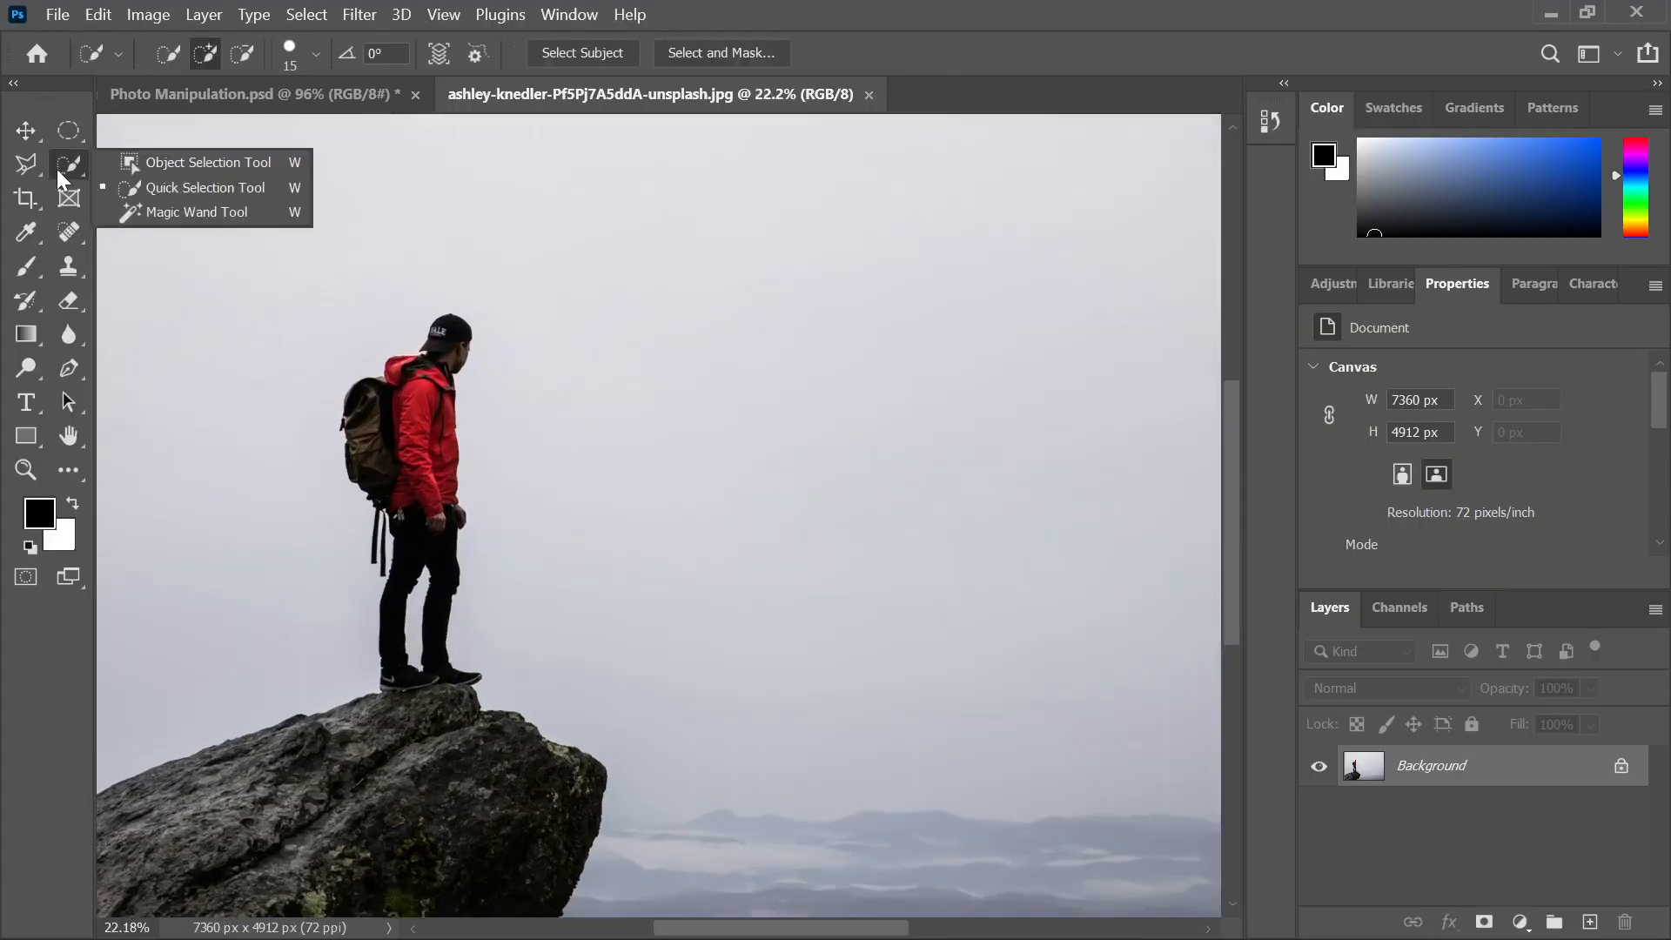
left_click(200, 161)
left_click_drag(307, 284, 500, 689)
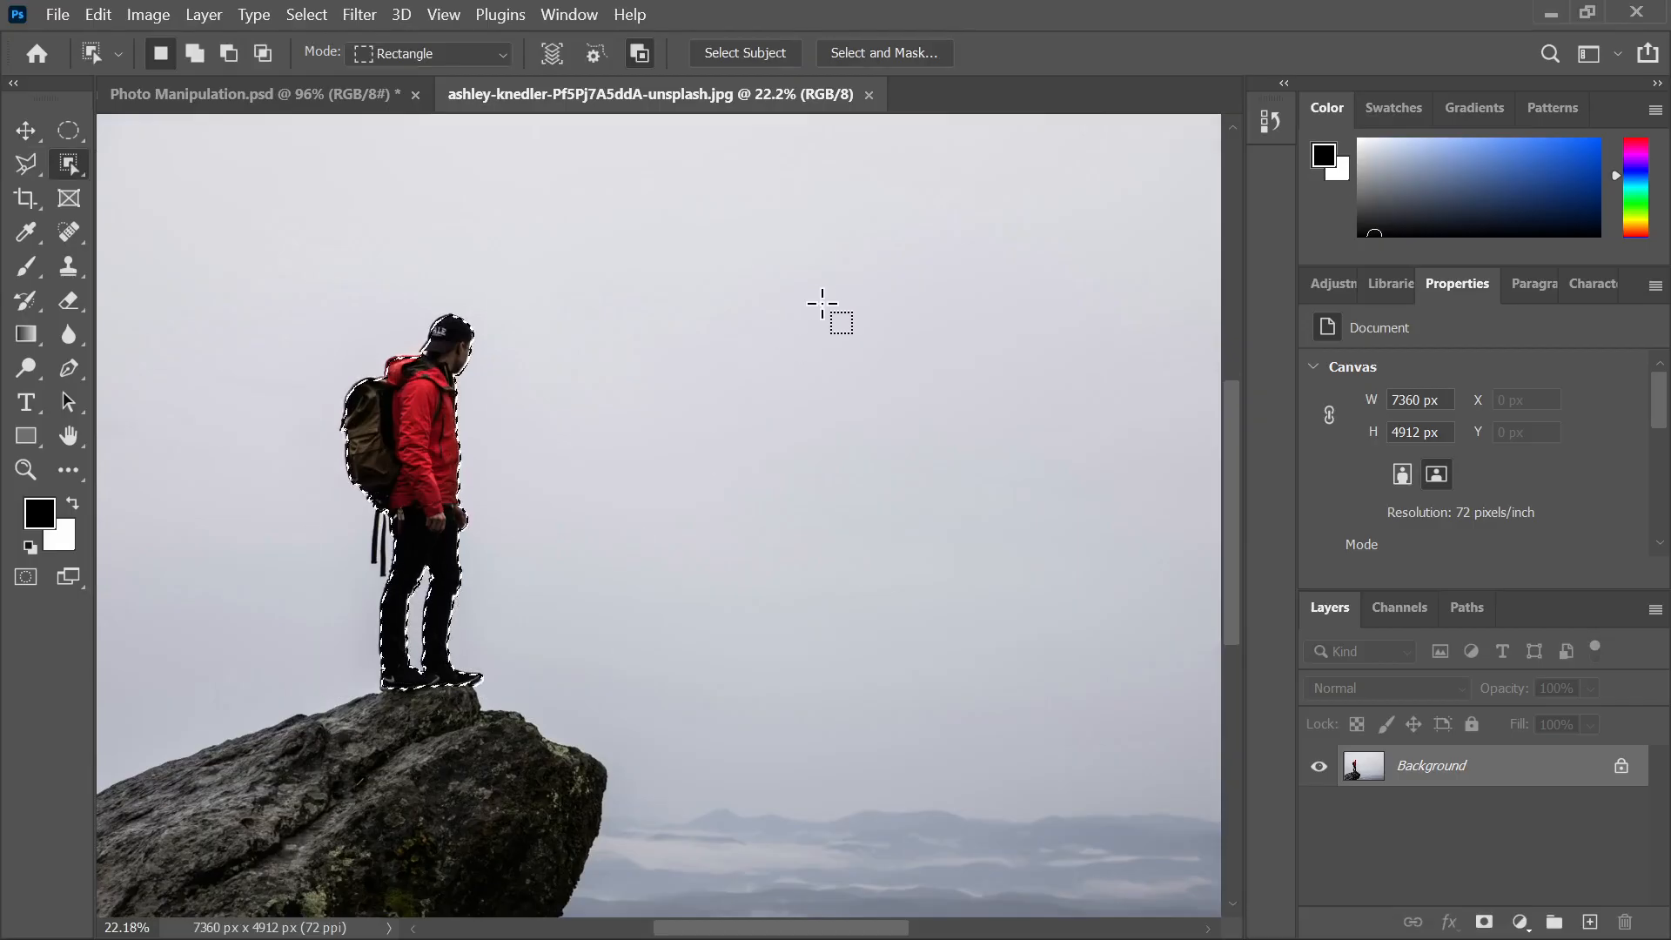
right_click(418, 421)
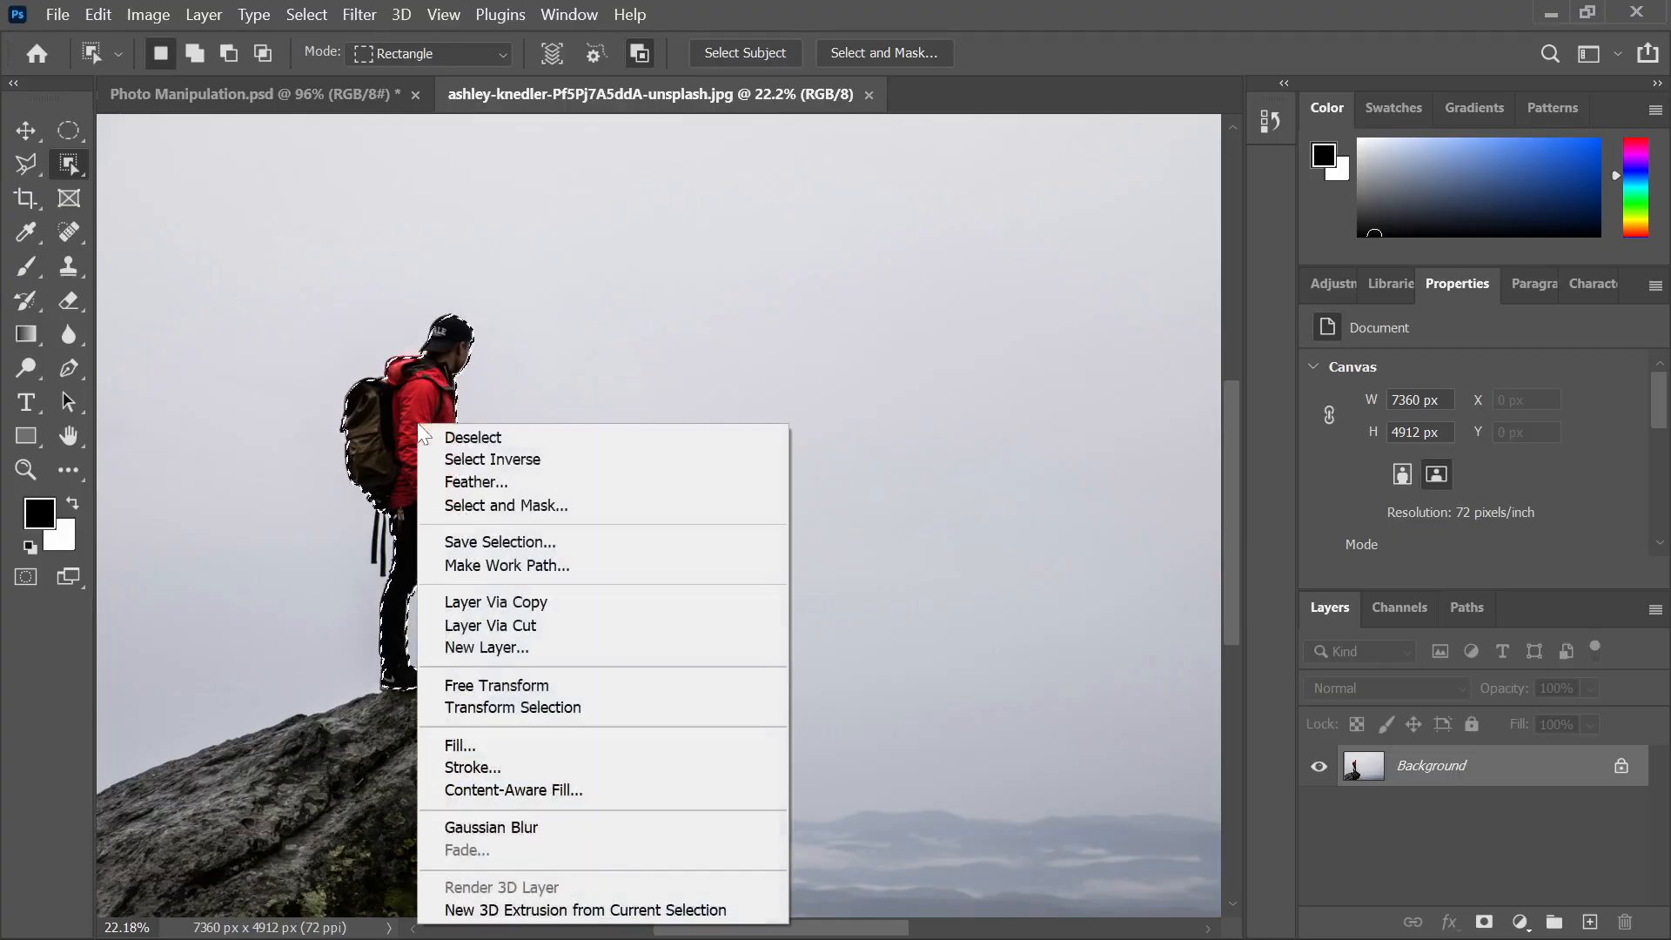
left_click(479, 566)
left_click(943, 300)
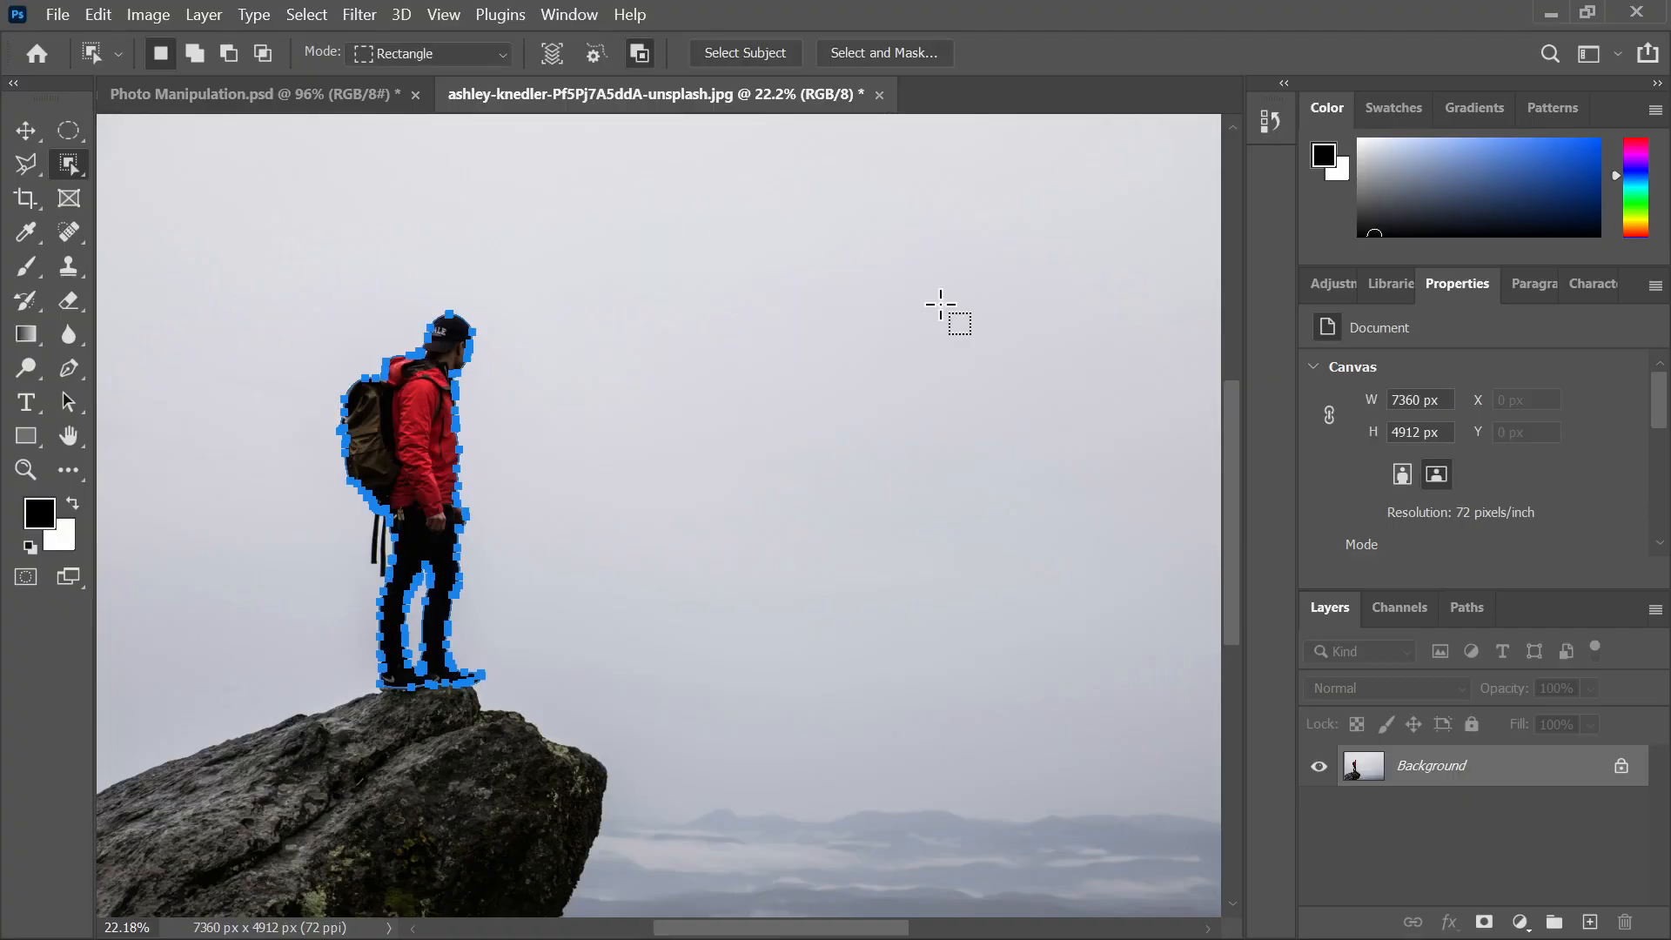
Save the work path as Path 1 in the Paths panel
left_click(1469, 614)
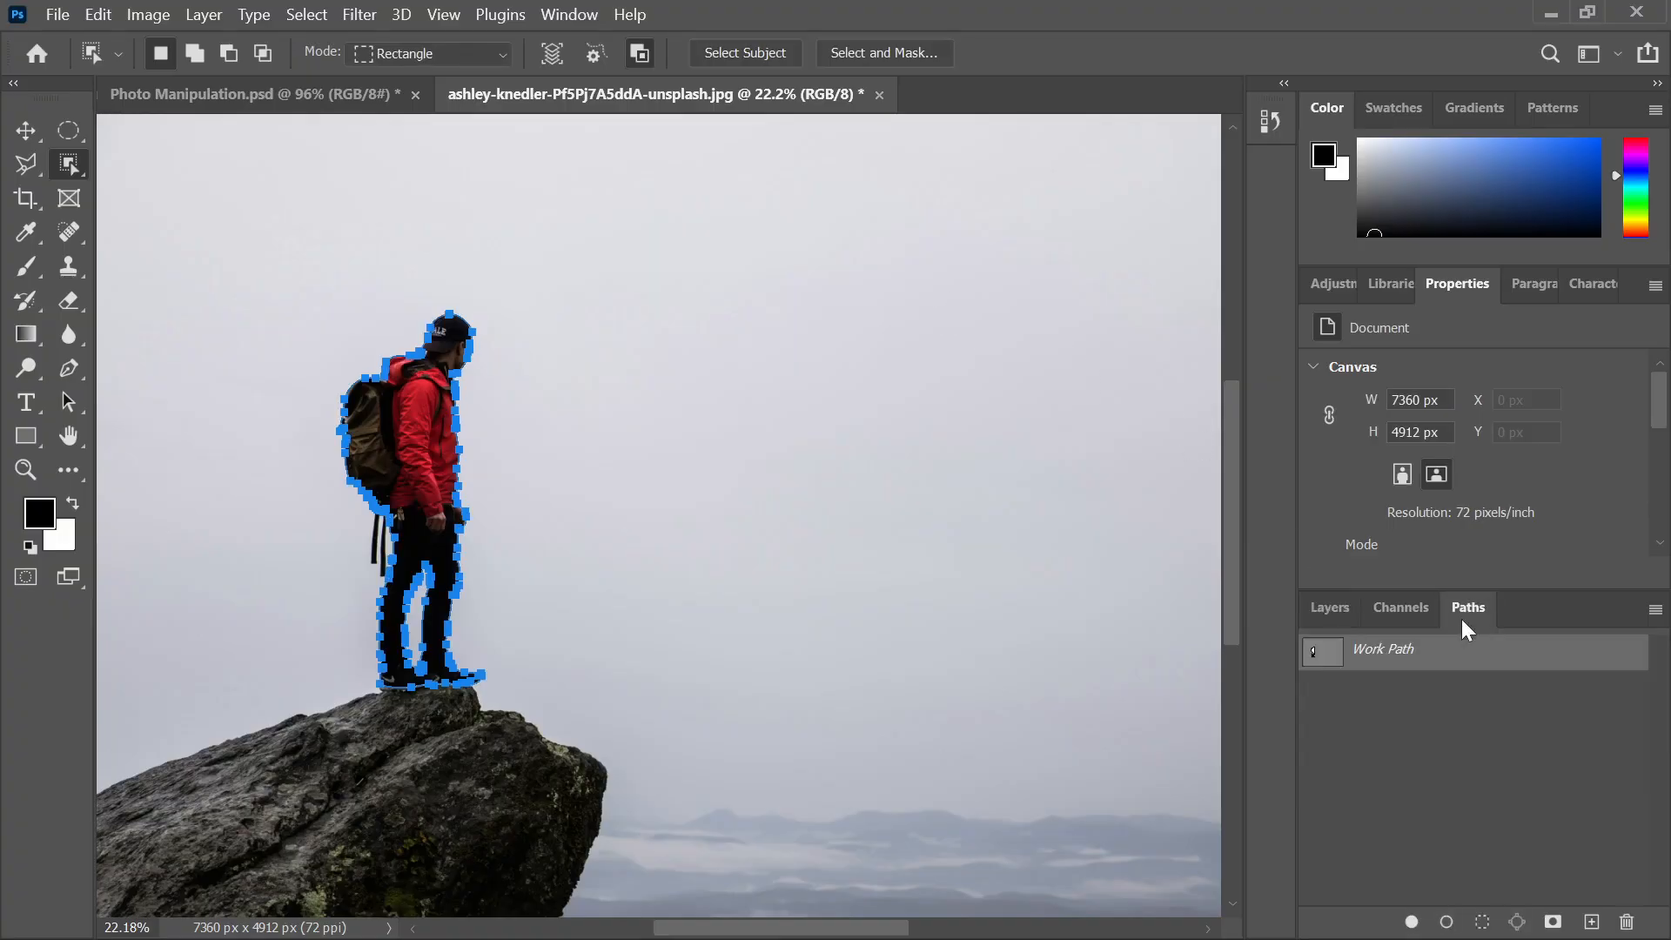
double_click(1401, 651)
left_click(968, 298)
left_click(1318, 606)
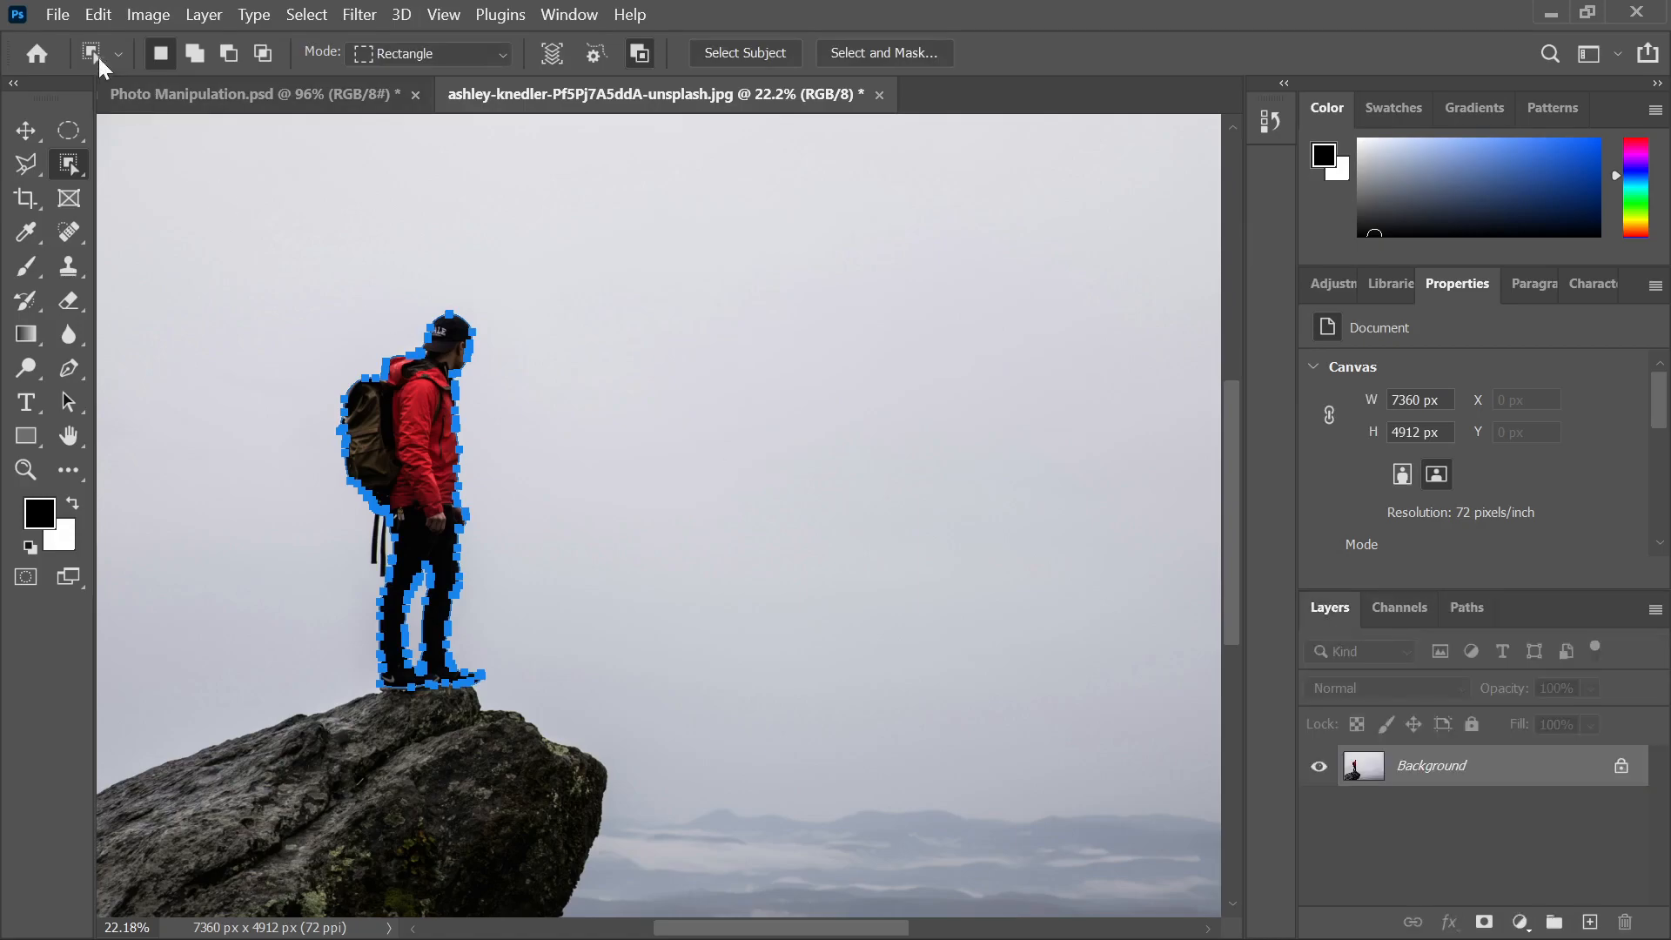
Save the hiker photo as 'Man Path' (Photoshop PSD) in Desktop > Photoshop Job
left_click(58, 15)
left_click(92, 317)
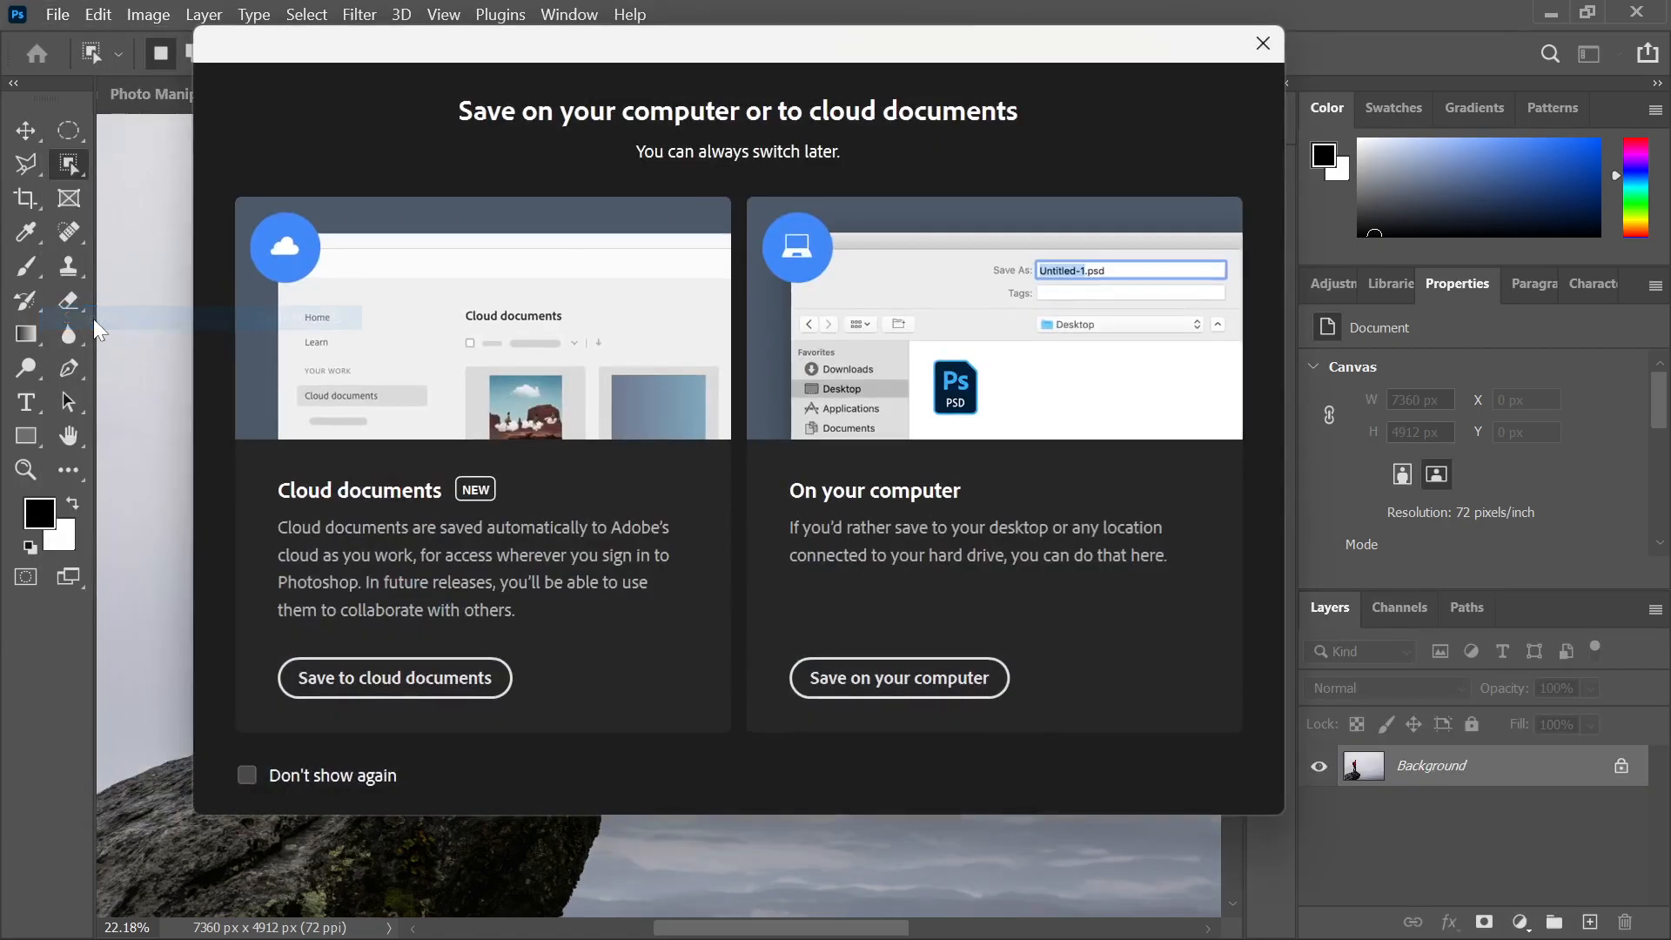
left_click(941, 686)
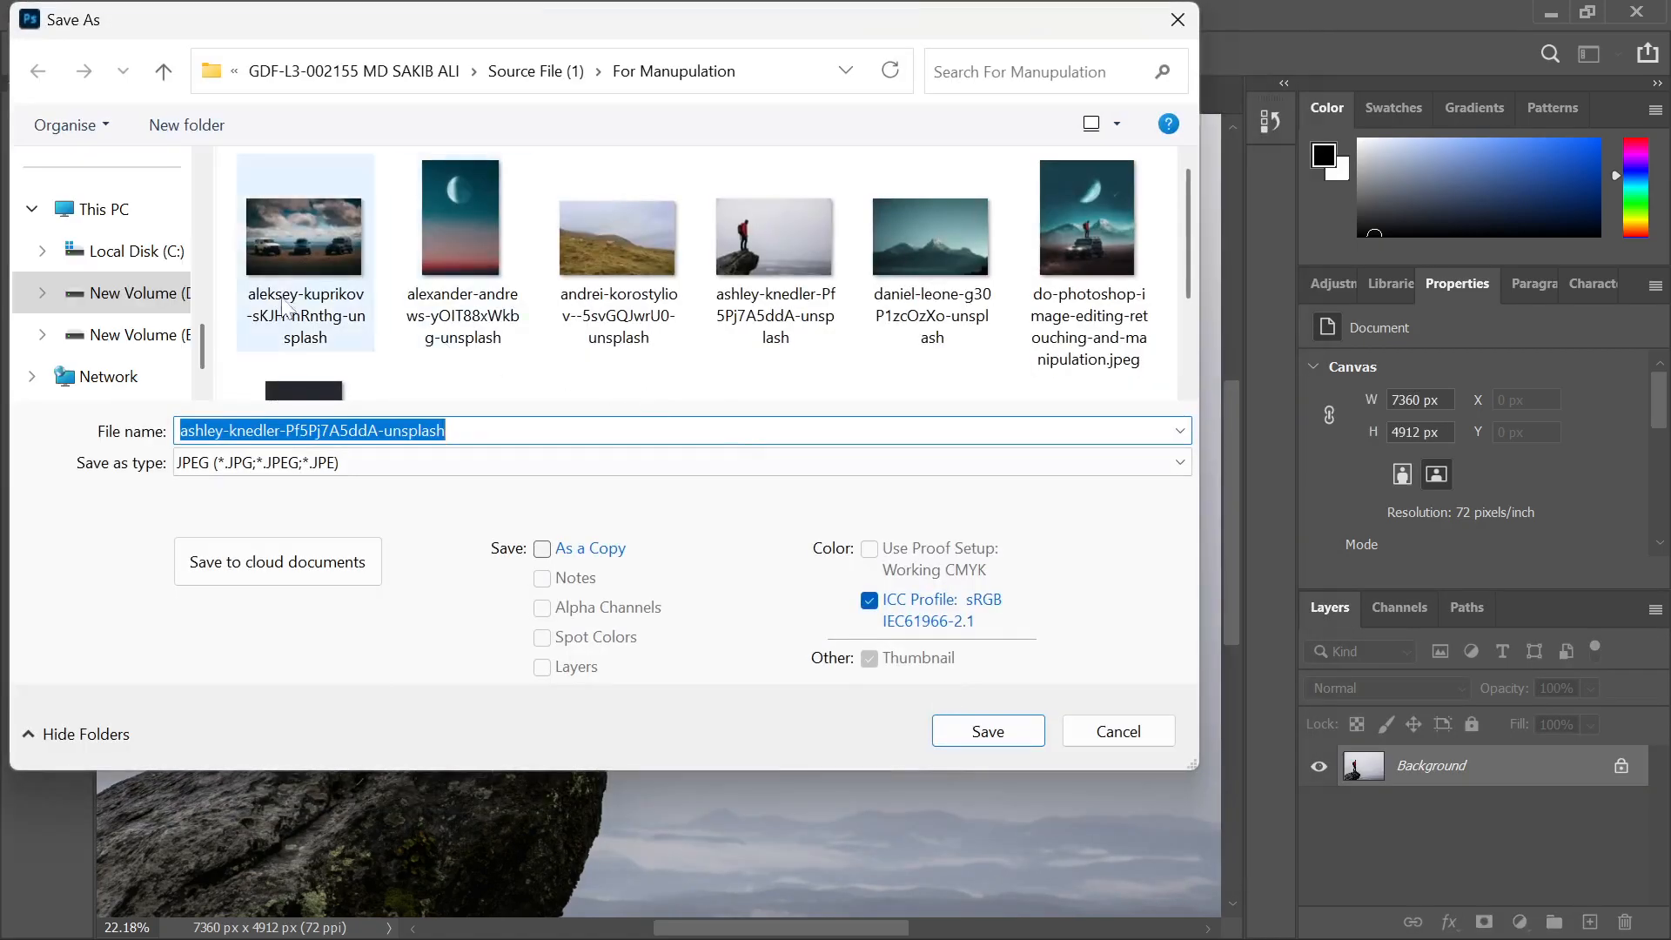
scroll(113, 266, "up", 5)
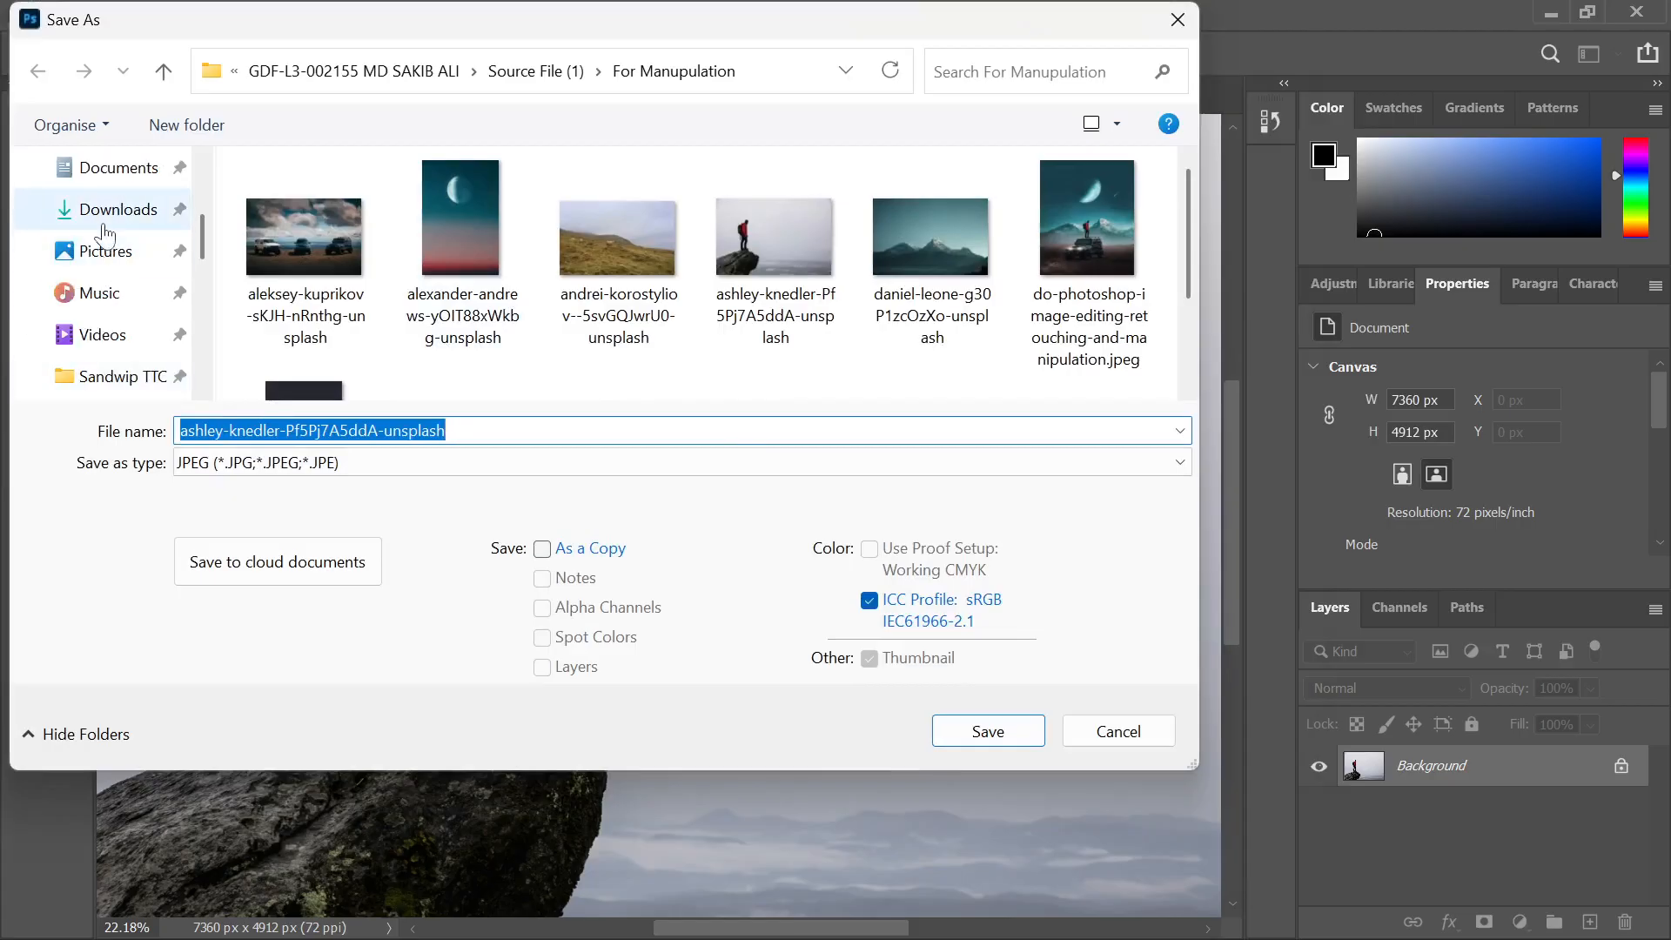
left_click(103, 261)
scroll(375, 322, "down", 1)
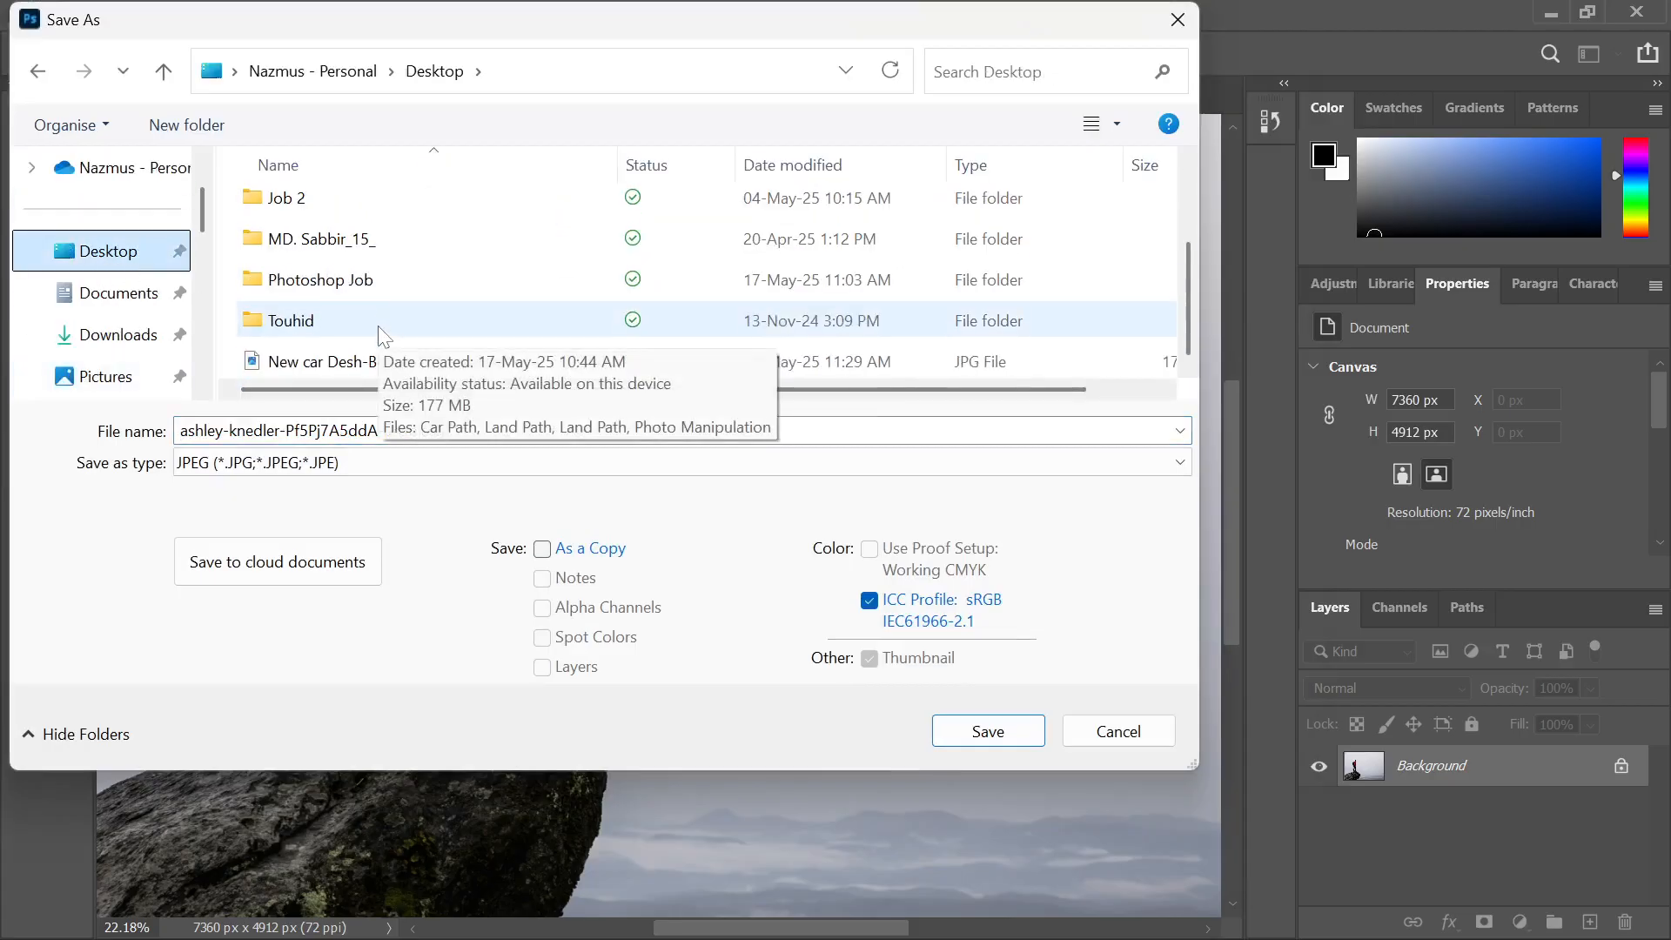
double_click(361, 283)
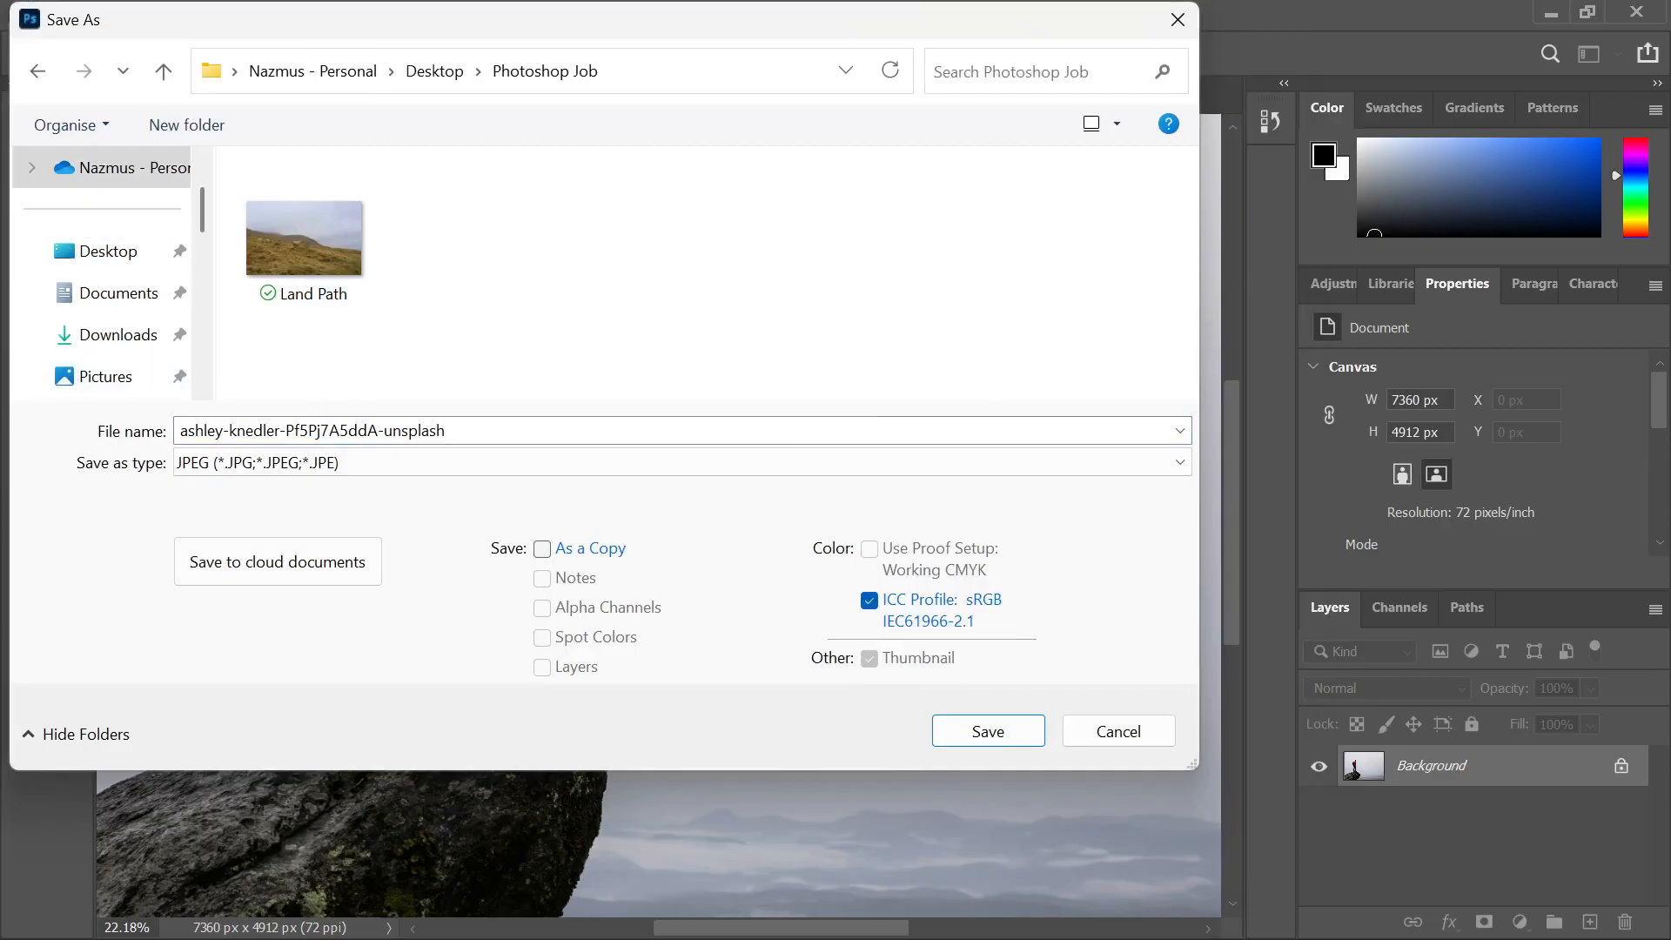
key("ctrl+a")
type("M")
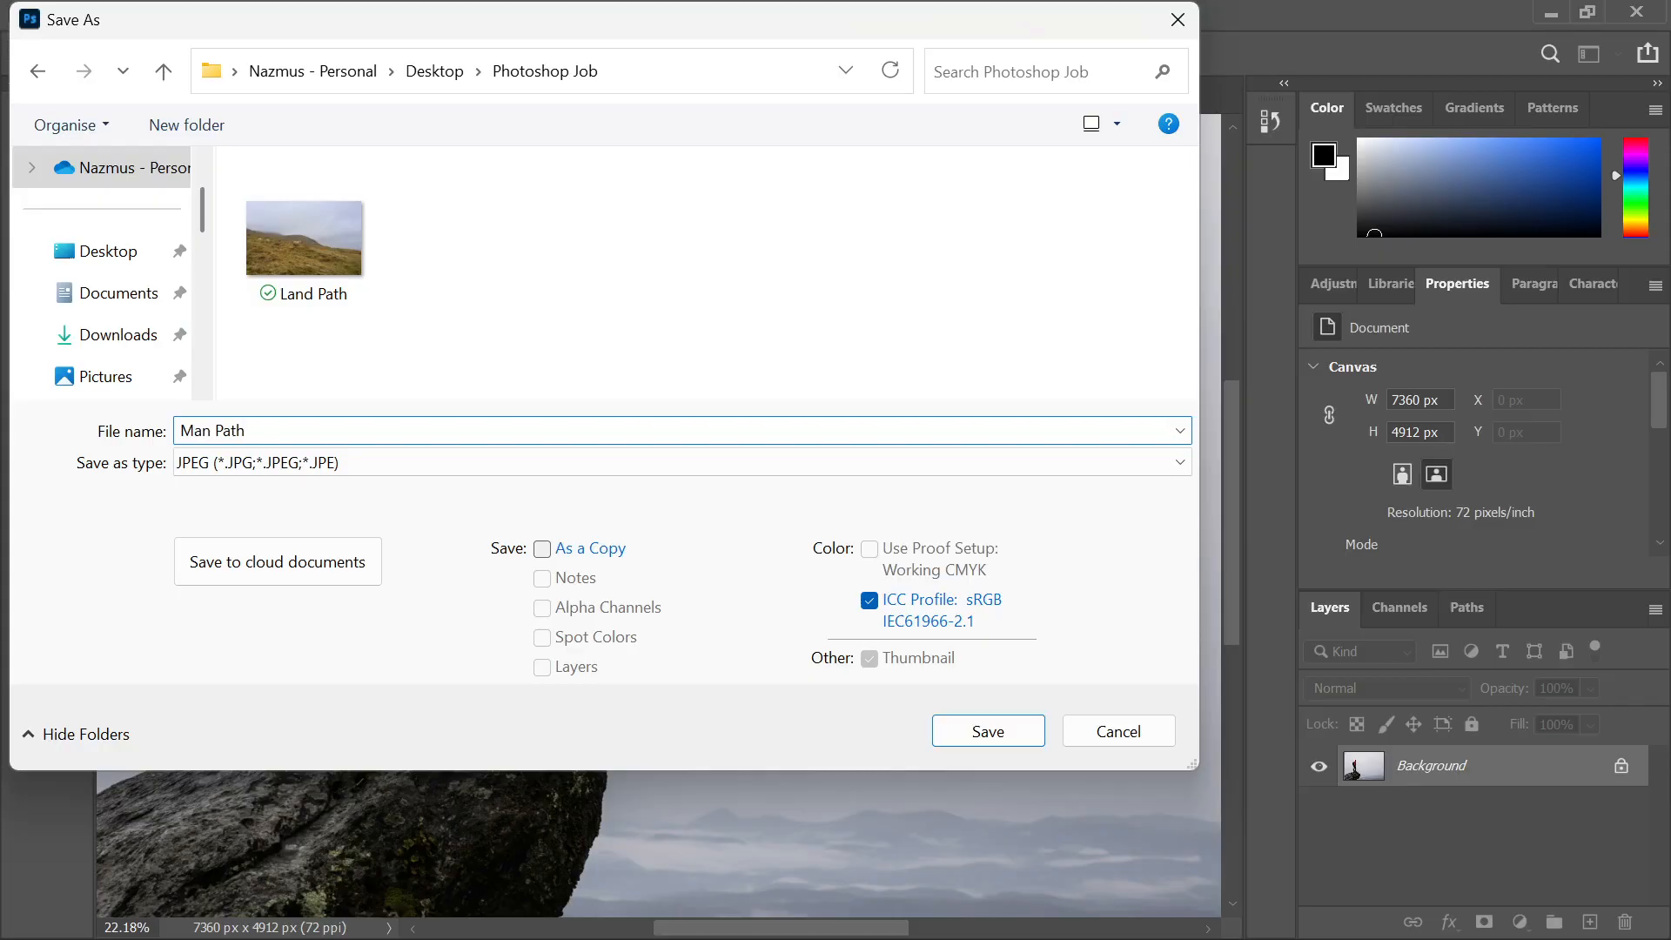
left_click(415, 461)
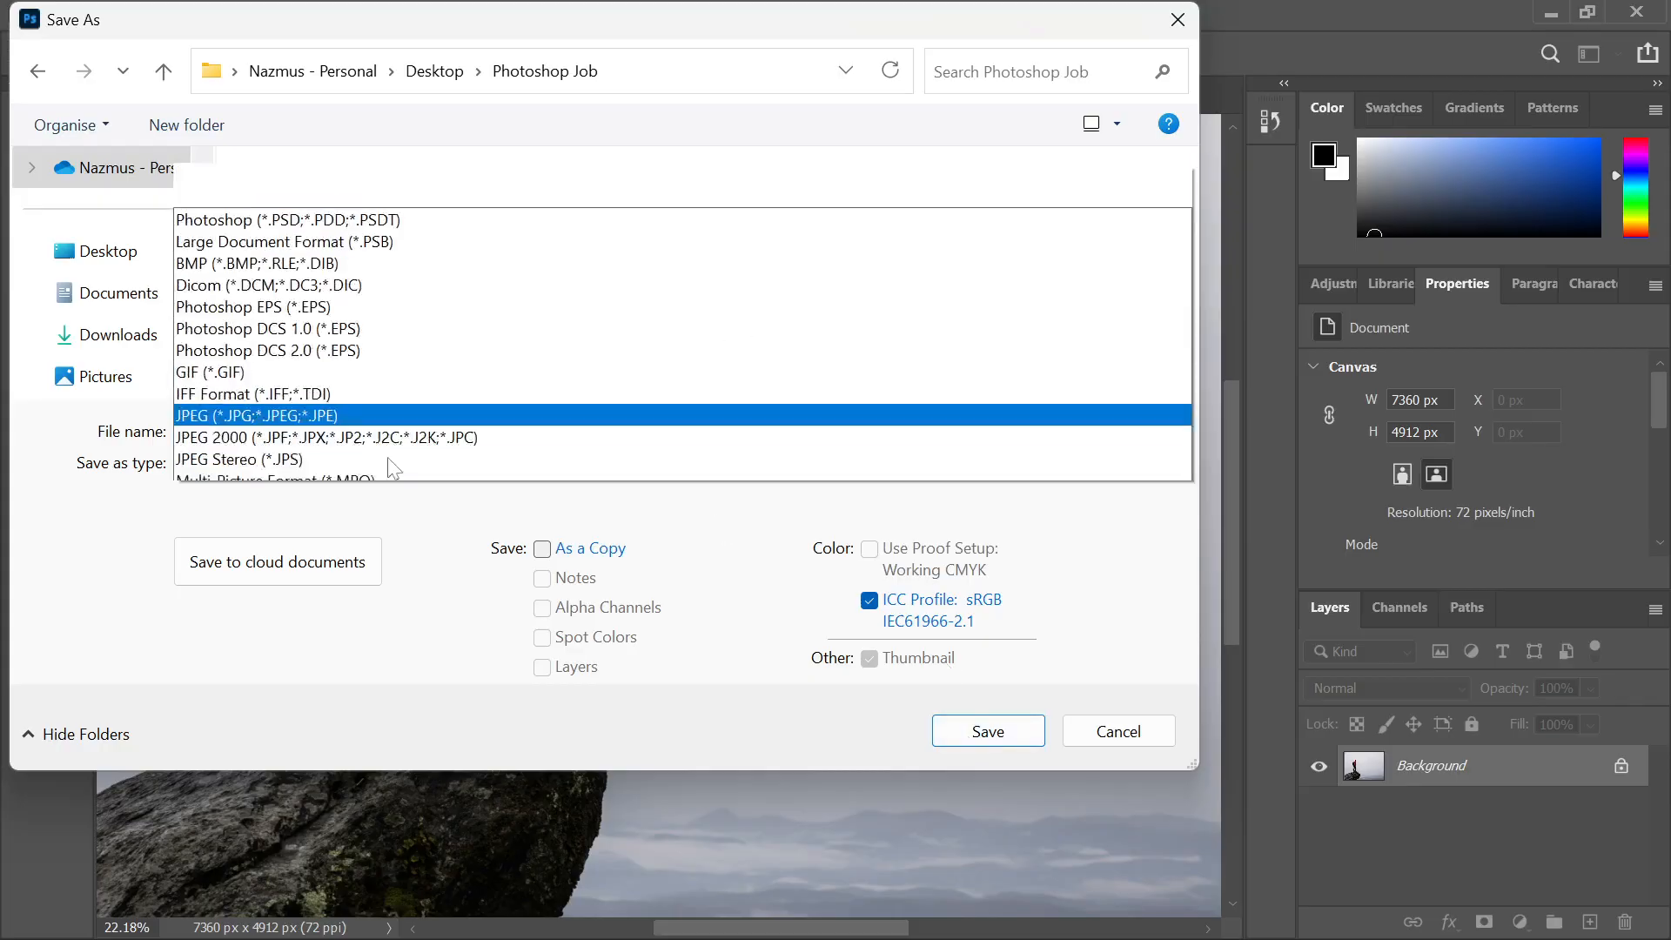
left_click(245, 14)
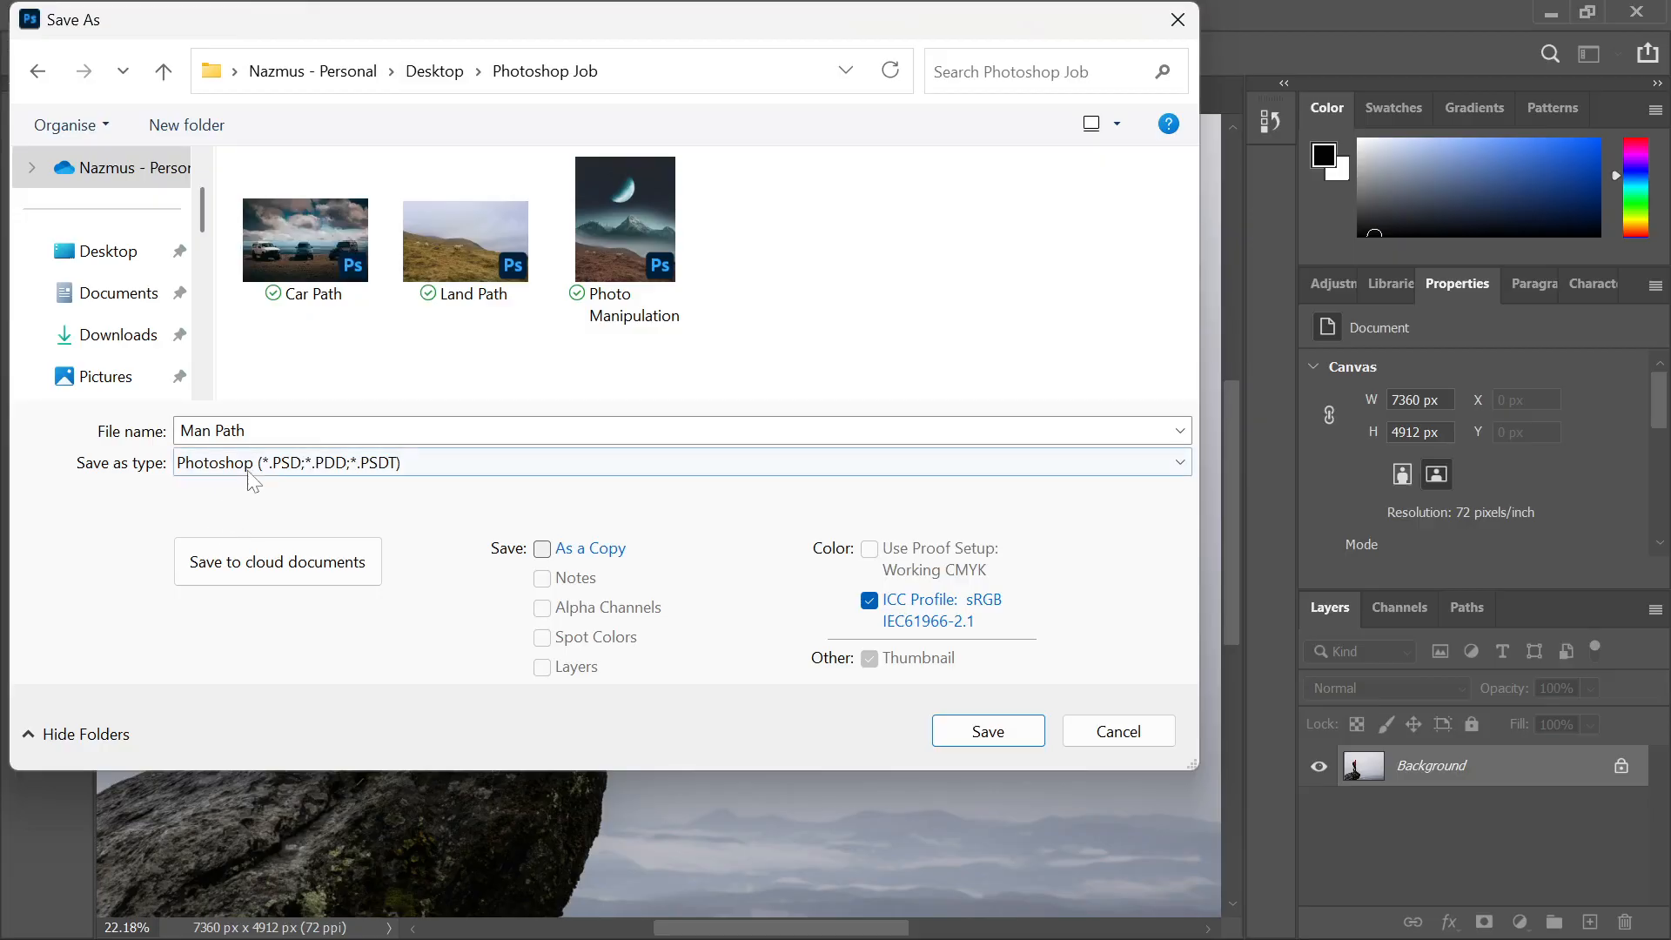
left_click(949, 730)
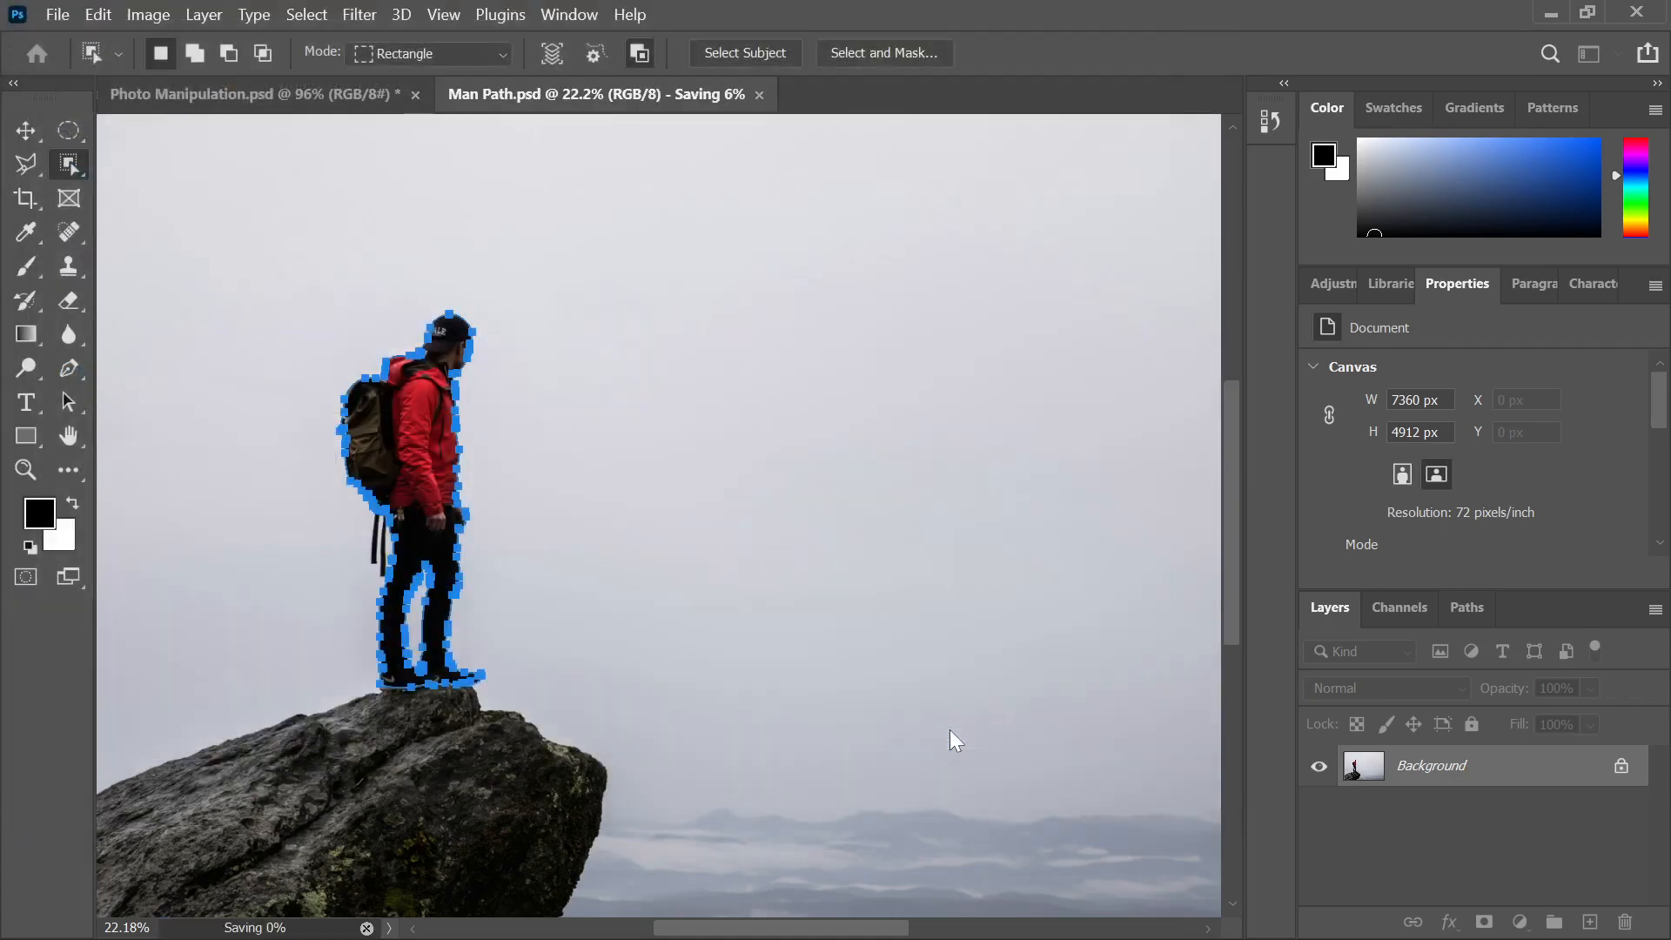
Load the hiker path as a selection and add the hanging backpack strap to it
scroll(655, 433, "down", 3)
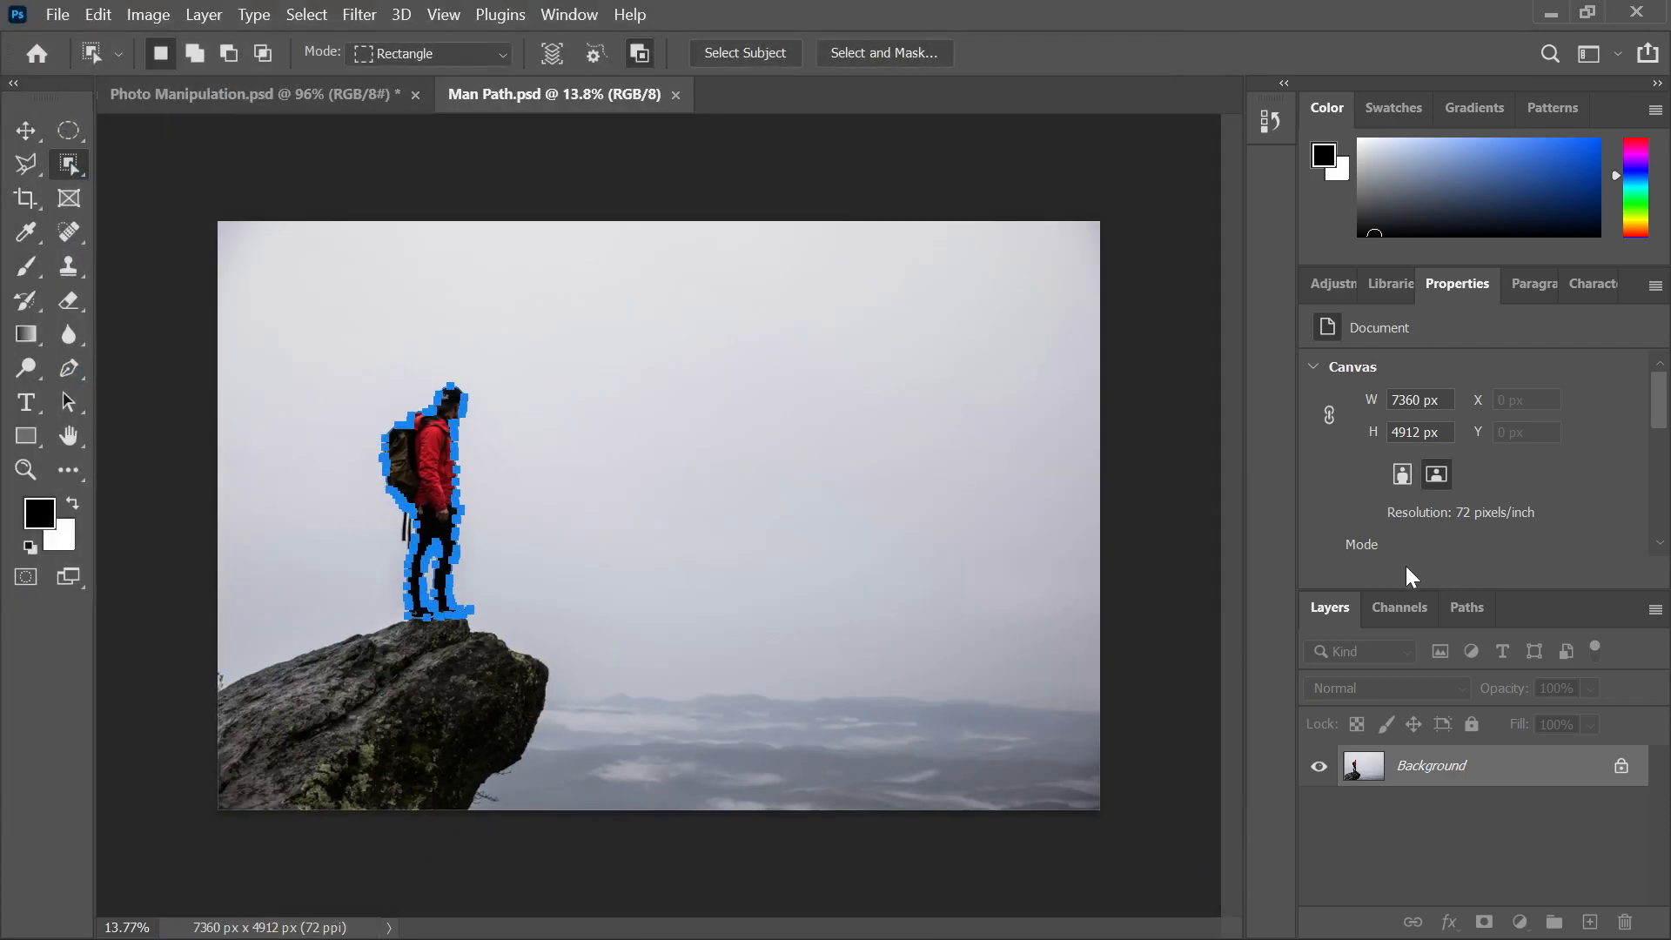
key("ctrl+Return")
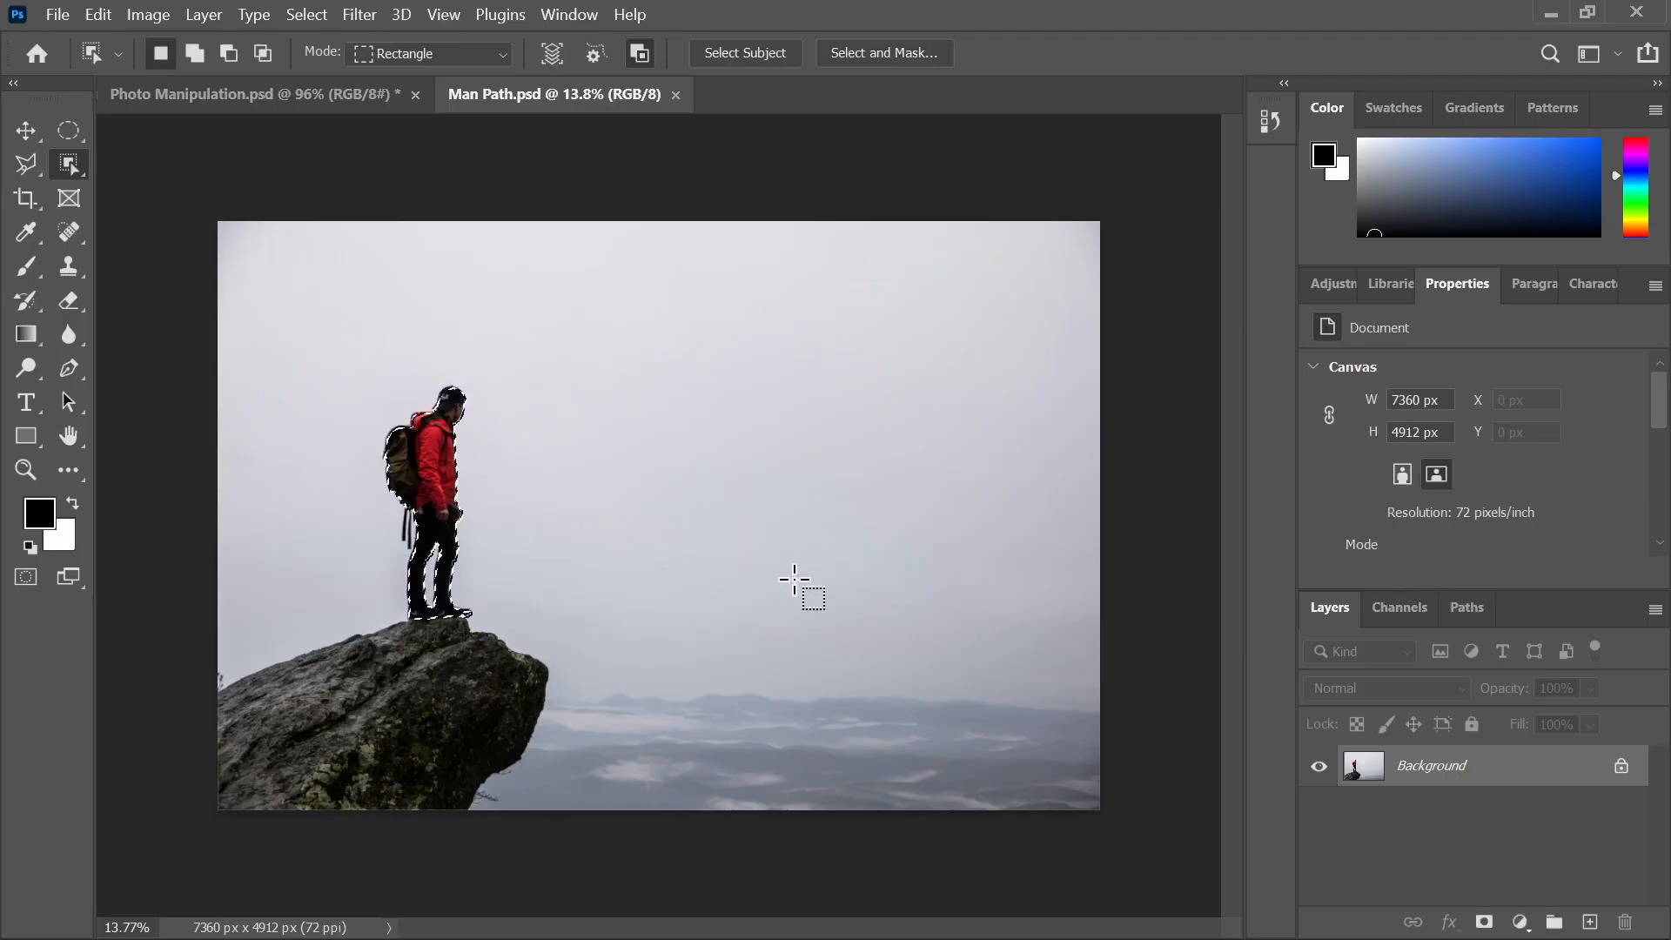
scroll(283, 549, "up", 8)
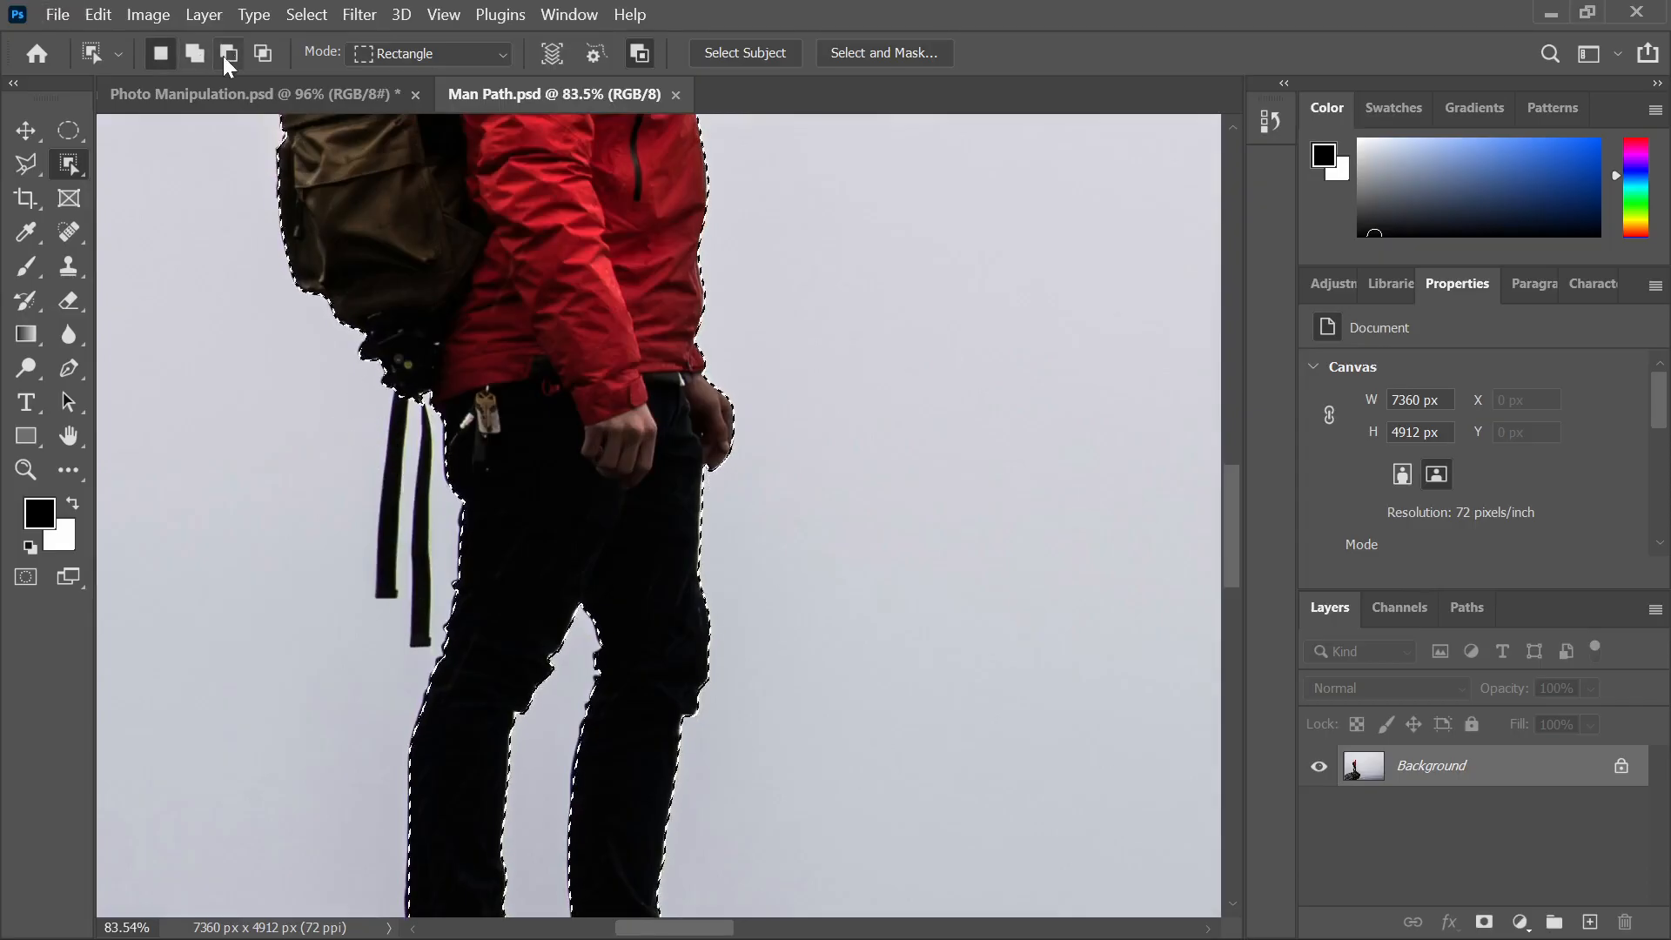
left_click(194, 53)
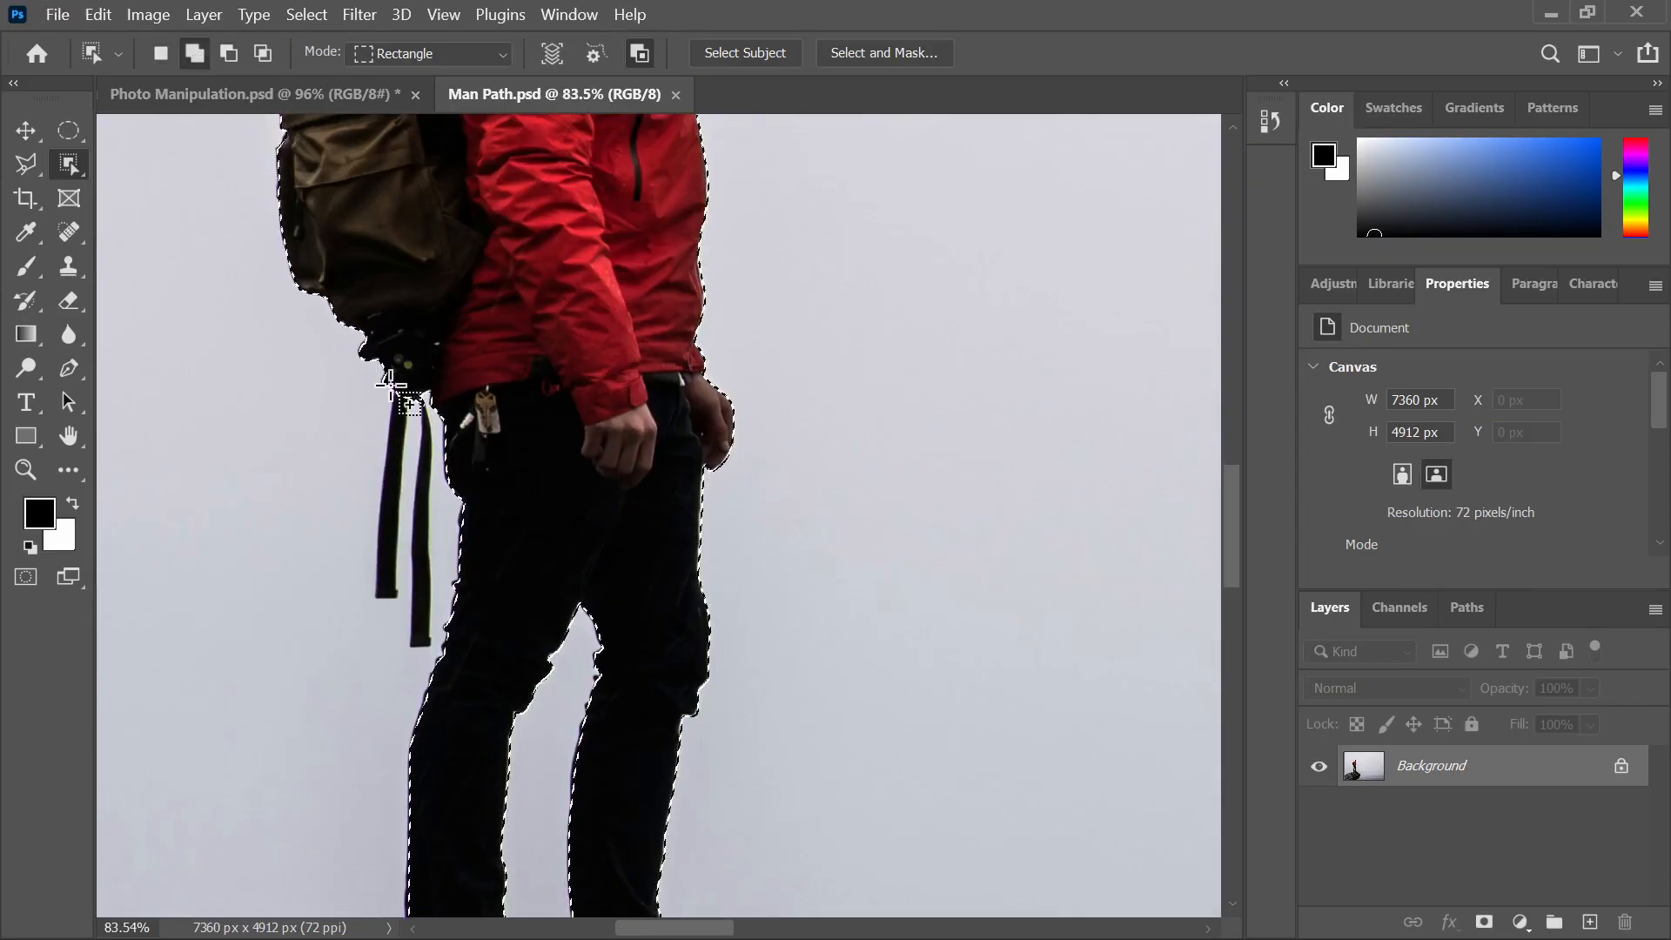
scroll(359, 370, "up", 2)
left_click_drag(293, 349, 369, 682)
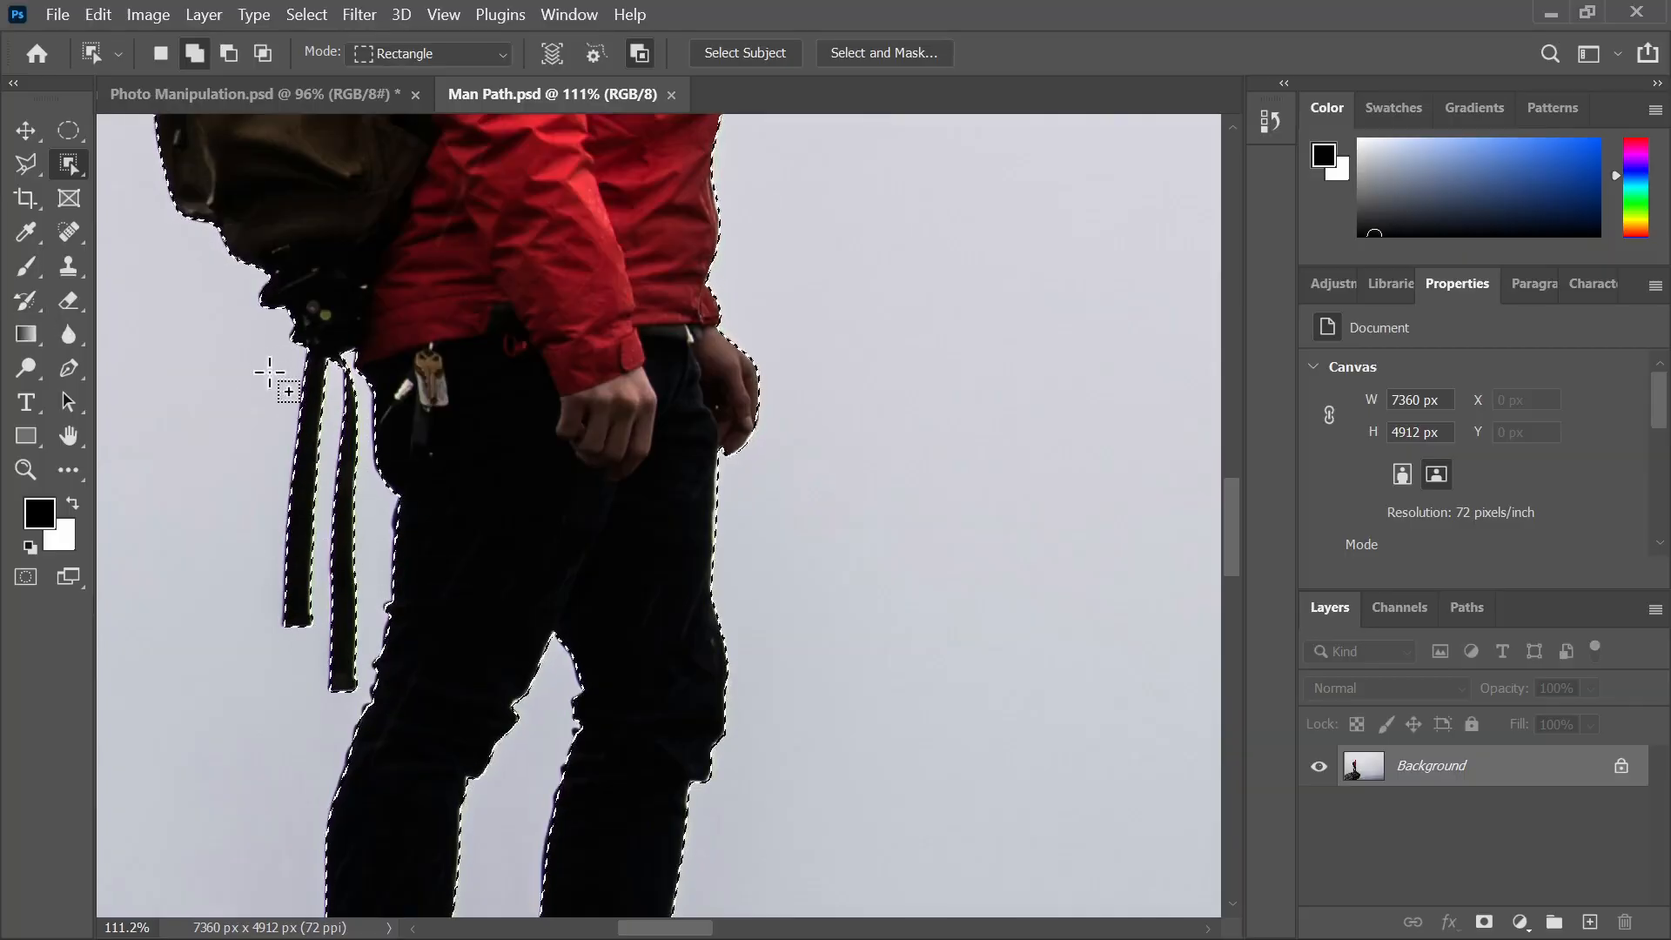
scroll(440, 537, "down", 2)
scroll(440, 538, "down", 4)
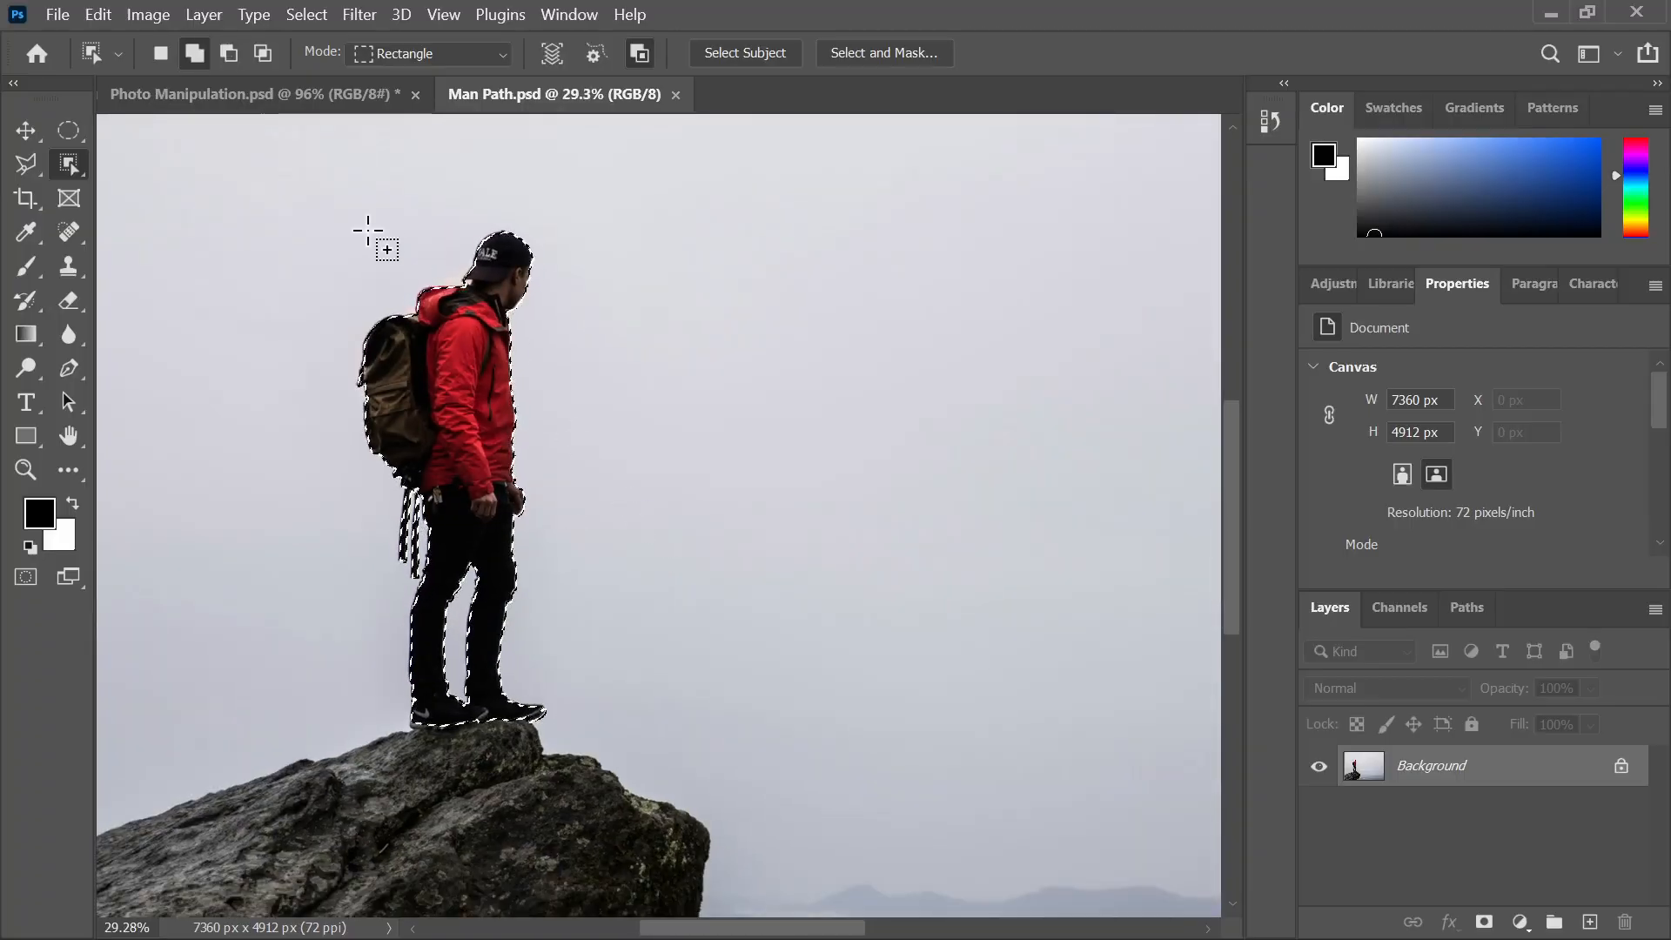
Paste the hiker into the Photo Manipulation composite above the Car layer
left_click(252, 94)
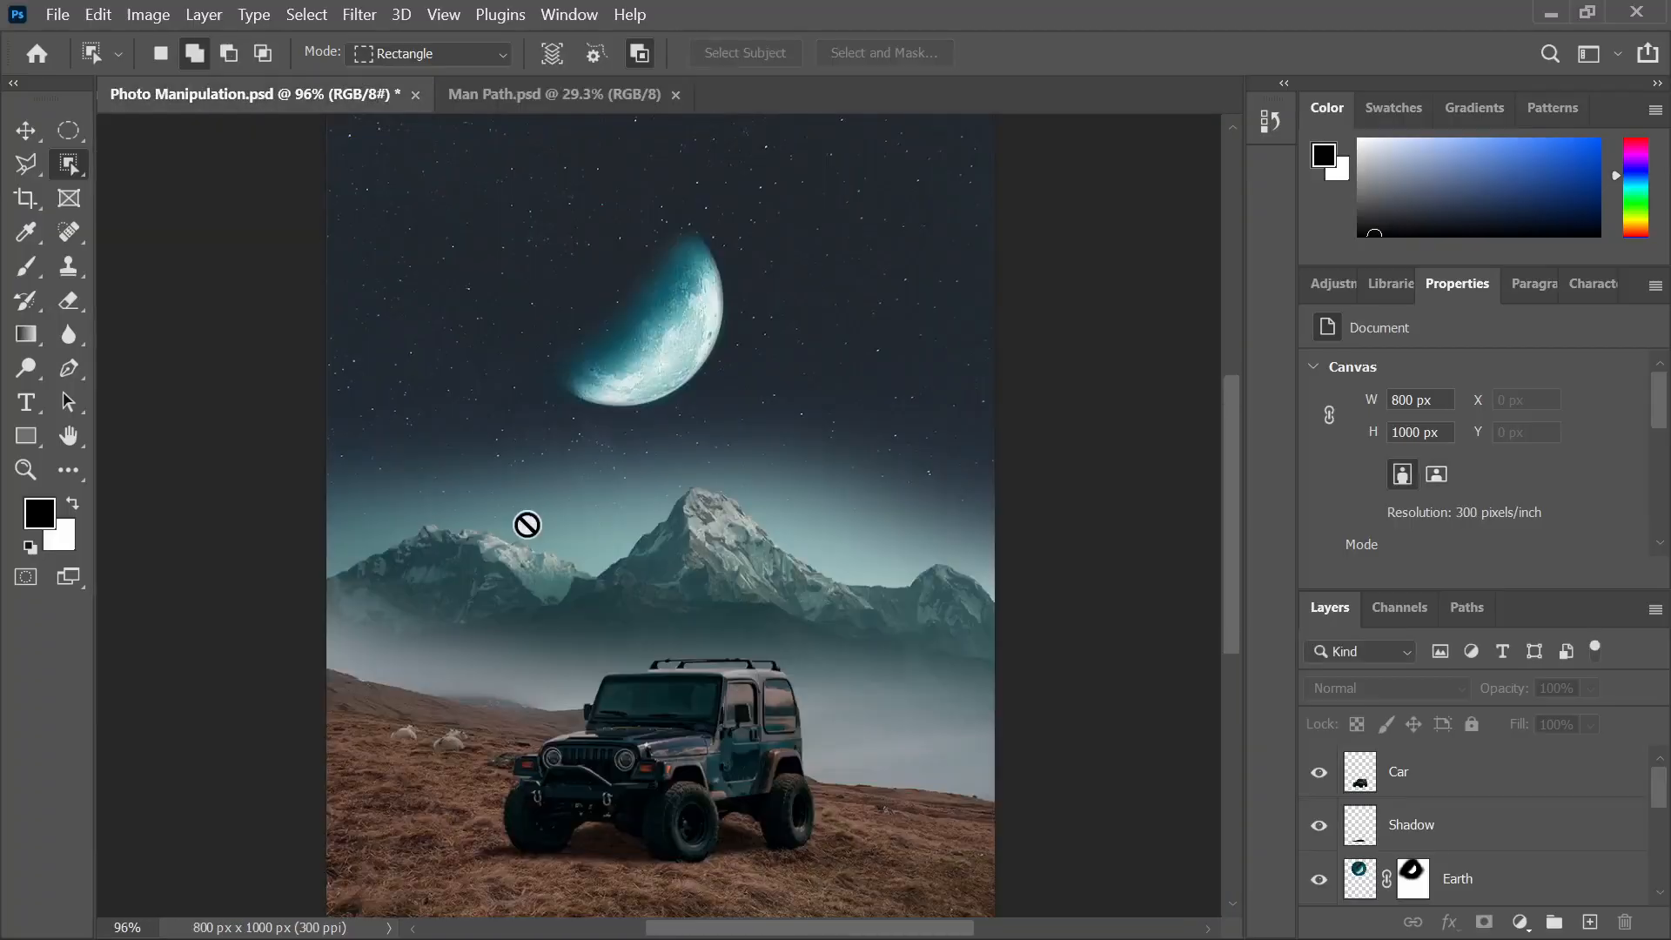
left_click(1486, 771)
key("ctrl+v")
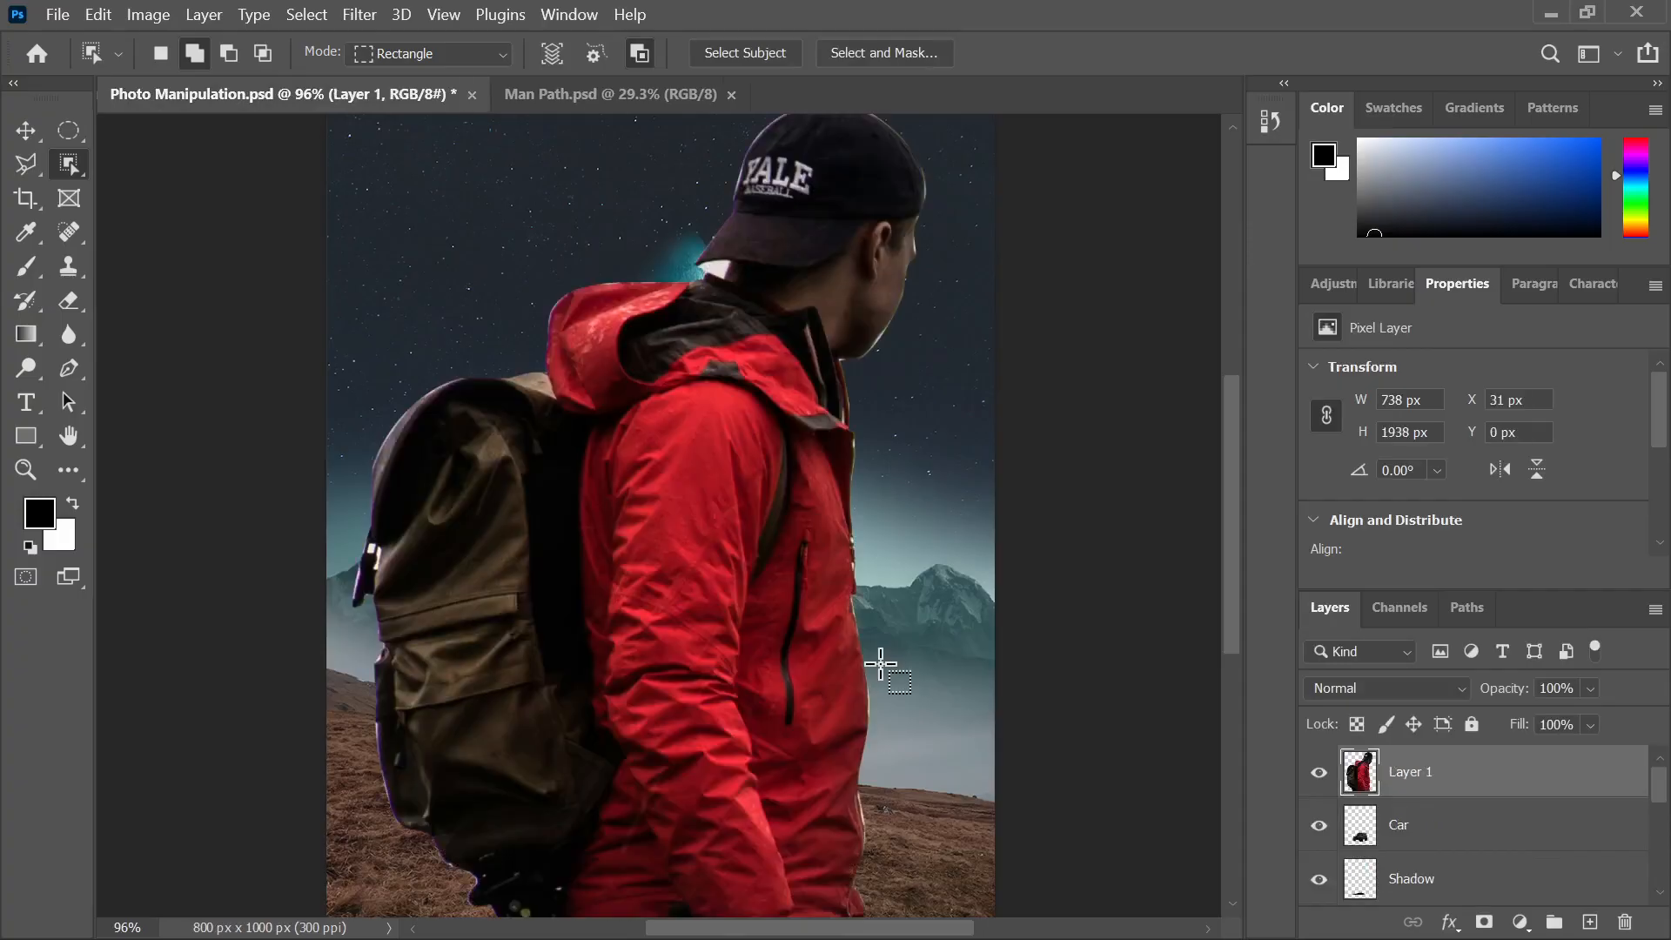
scroll(684, 542, "down", 2)
Shrink the hiker to about 74 × 192 px and stand him on the jeep's roof
left_click(17, 133)
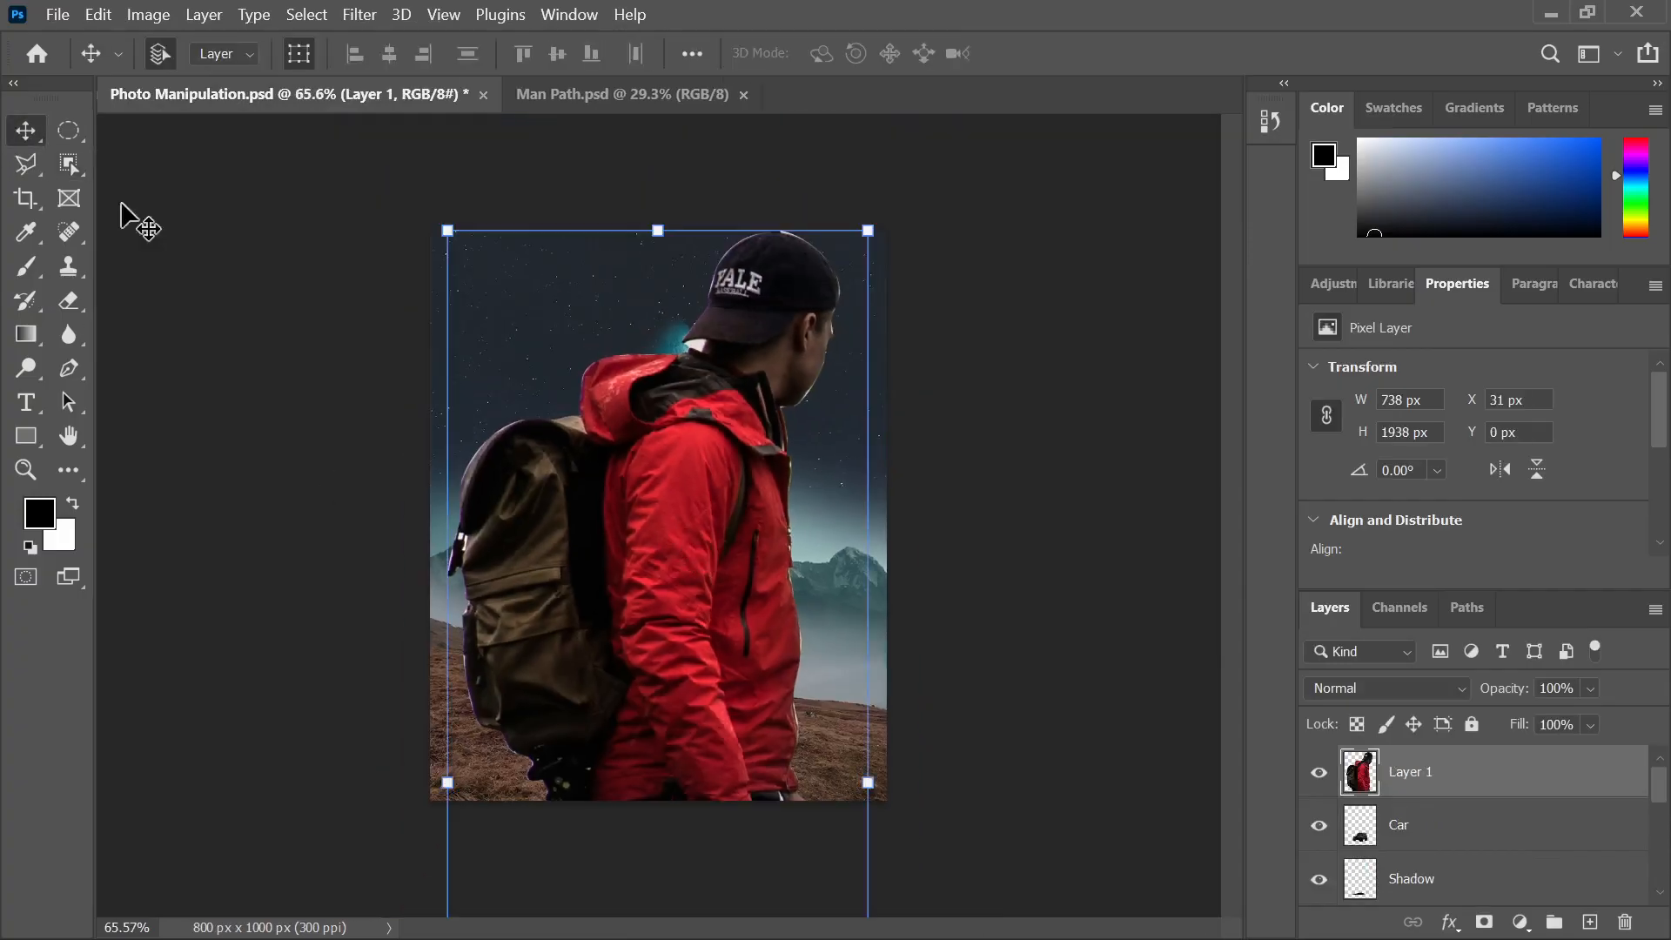
scroll(728, 632, "down", 4)
left_click_drag(673, 814, 659, 599)
scroll(653, 529, "up", 1)
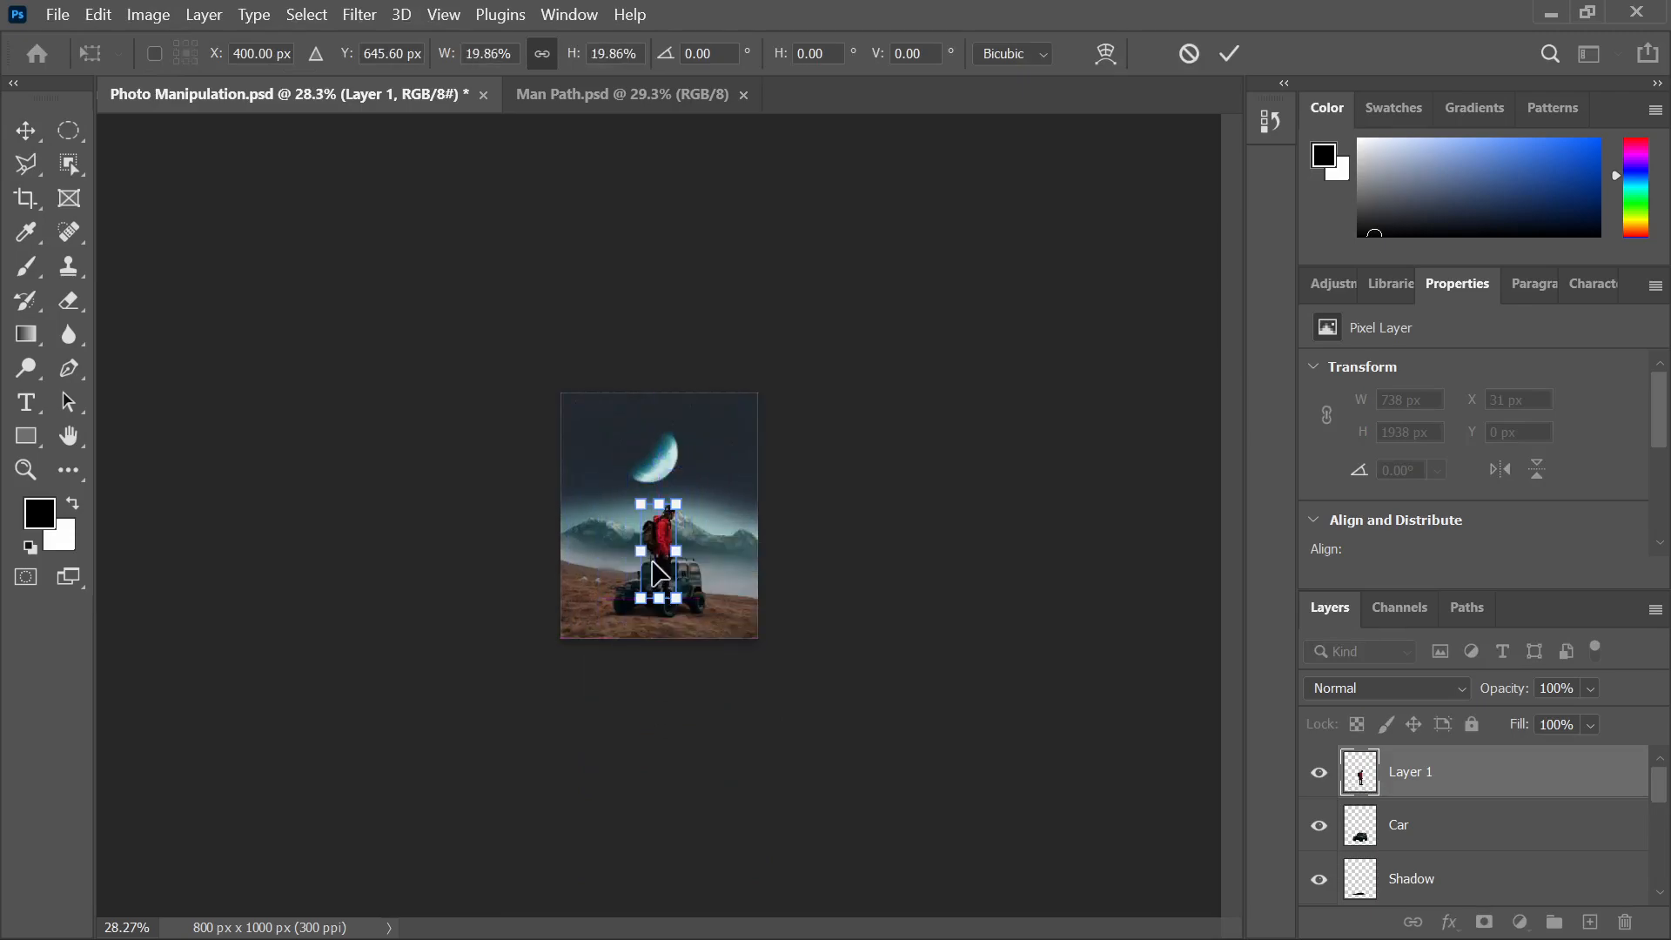
scroll(659, 574, "up", 5)
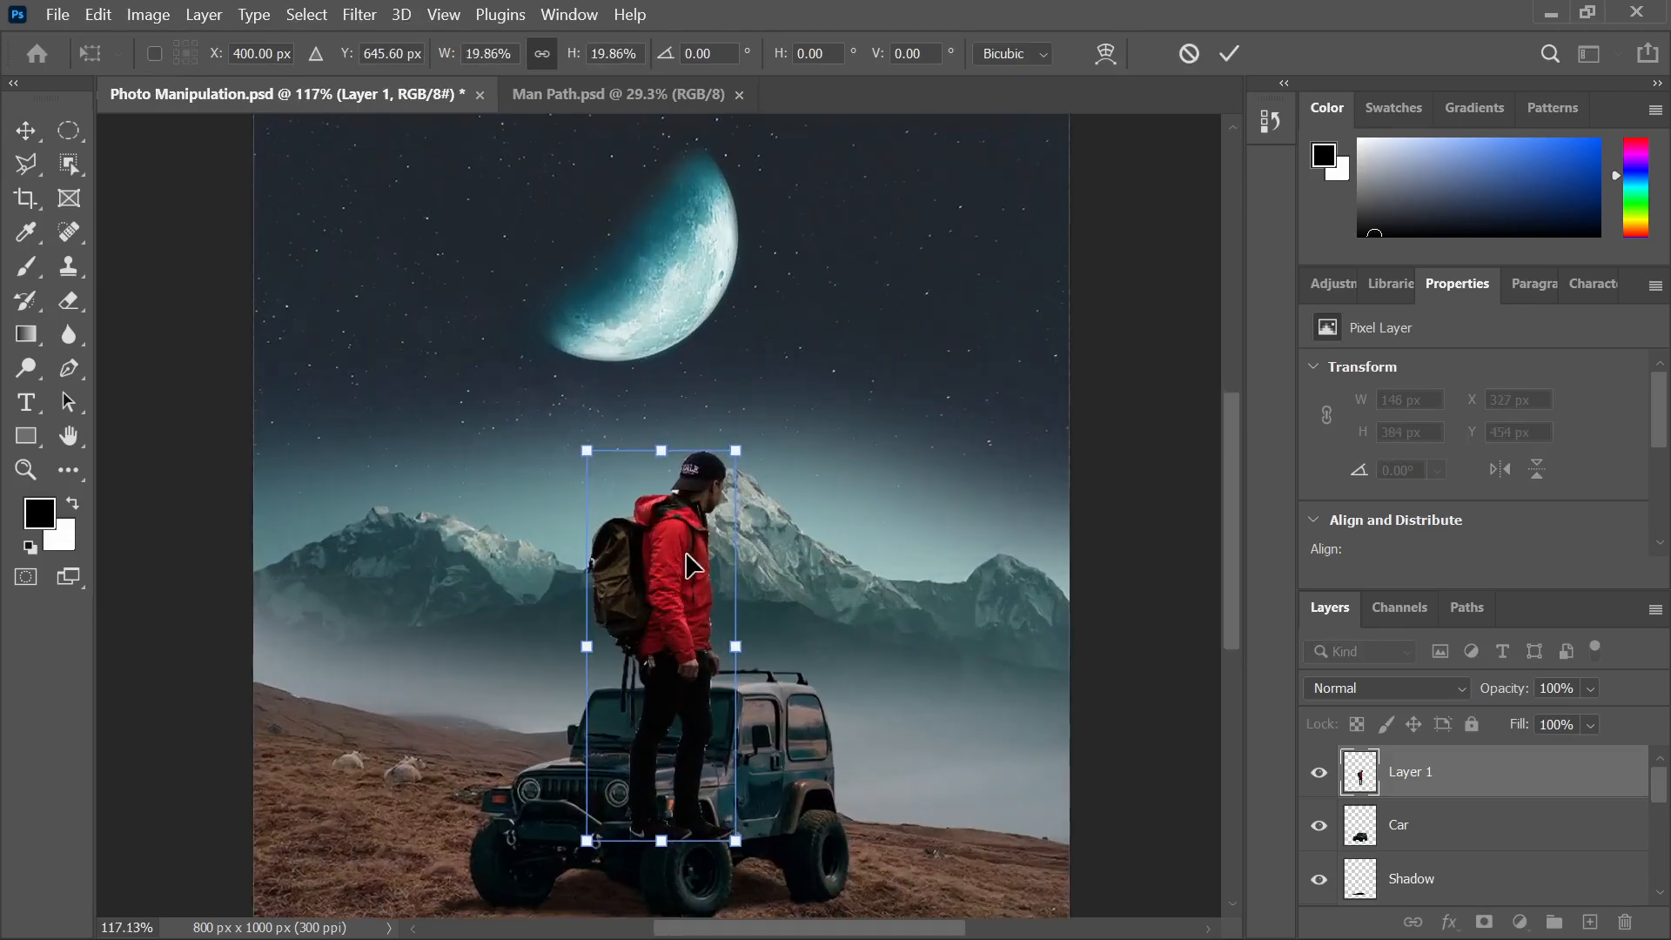
left_click_drag(683, 614, 699, 452)
left_click_drag(683, 296, 684, 487)
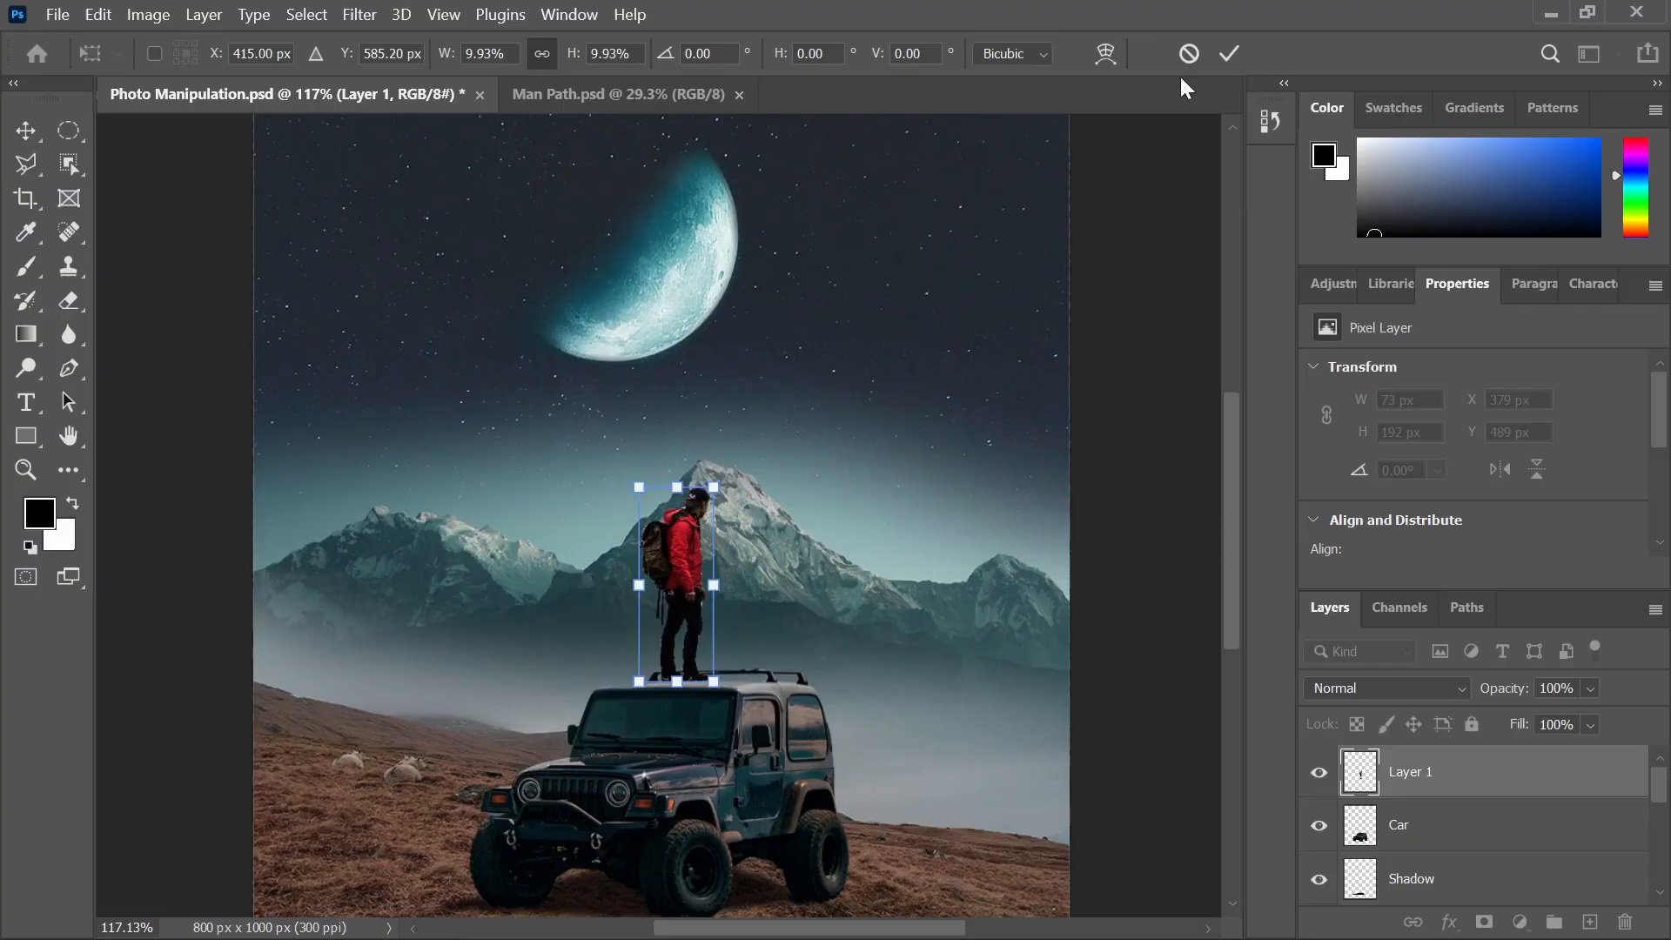
left_click(1228, 54)
left_click(440, 577)
Select the hiker on the jeep to check his placement, then deselect
scroll(540, 634, "up", 4)
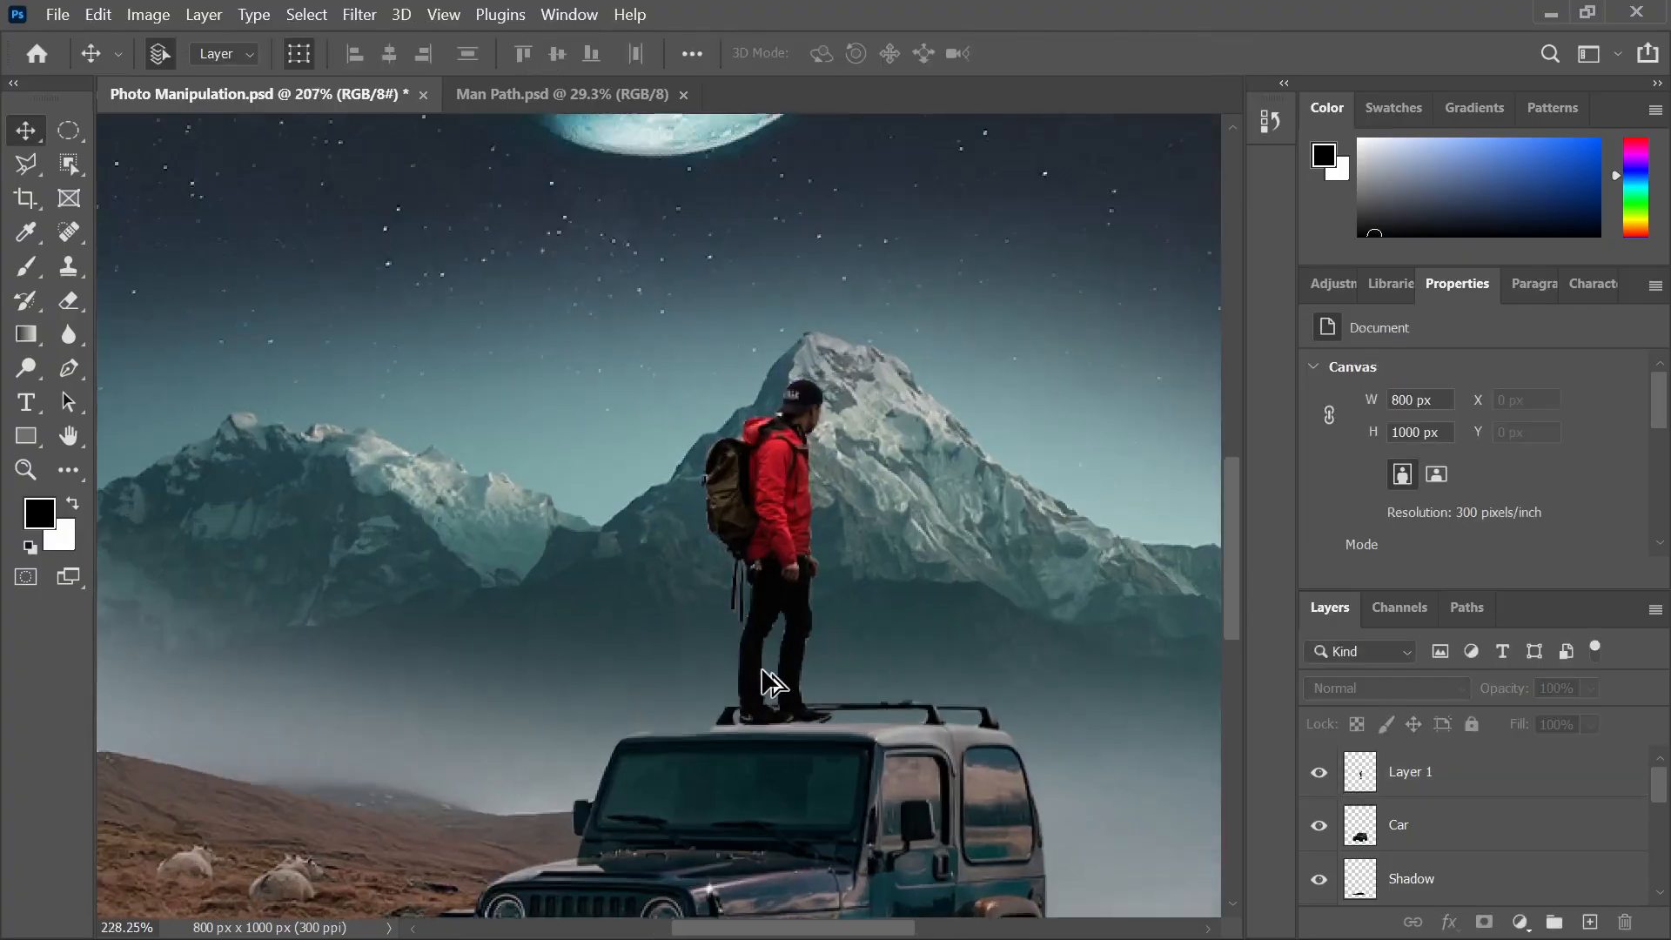
scroll(770, 683, "up", 2)
left_click(816, 623)
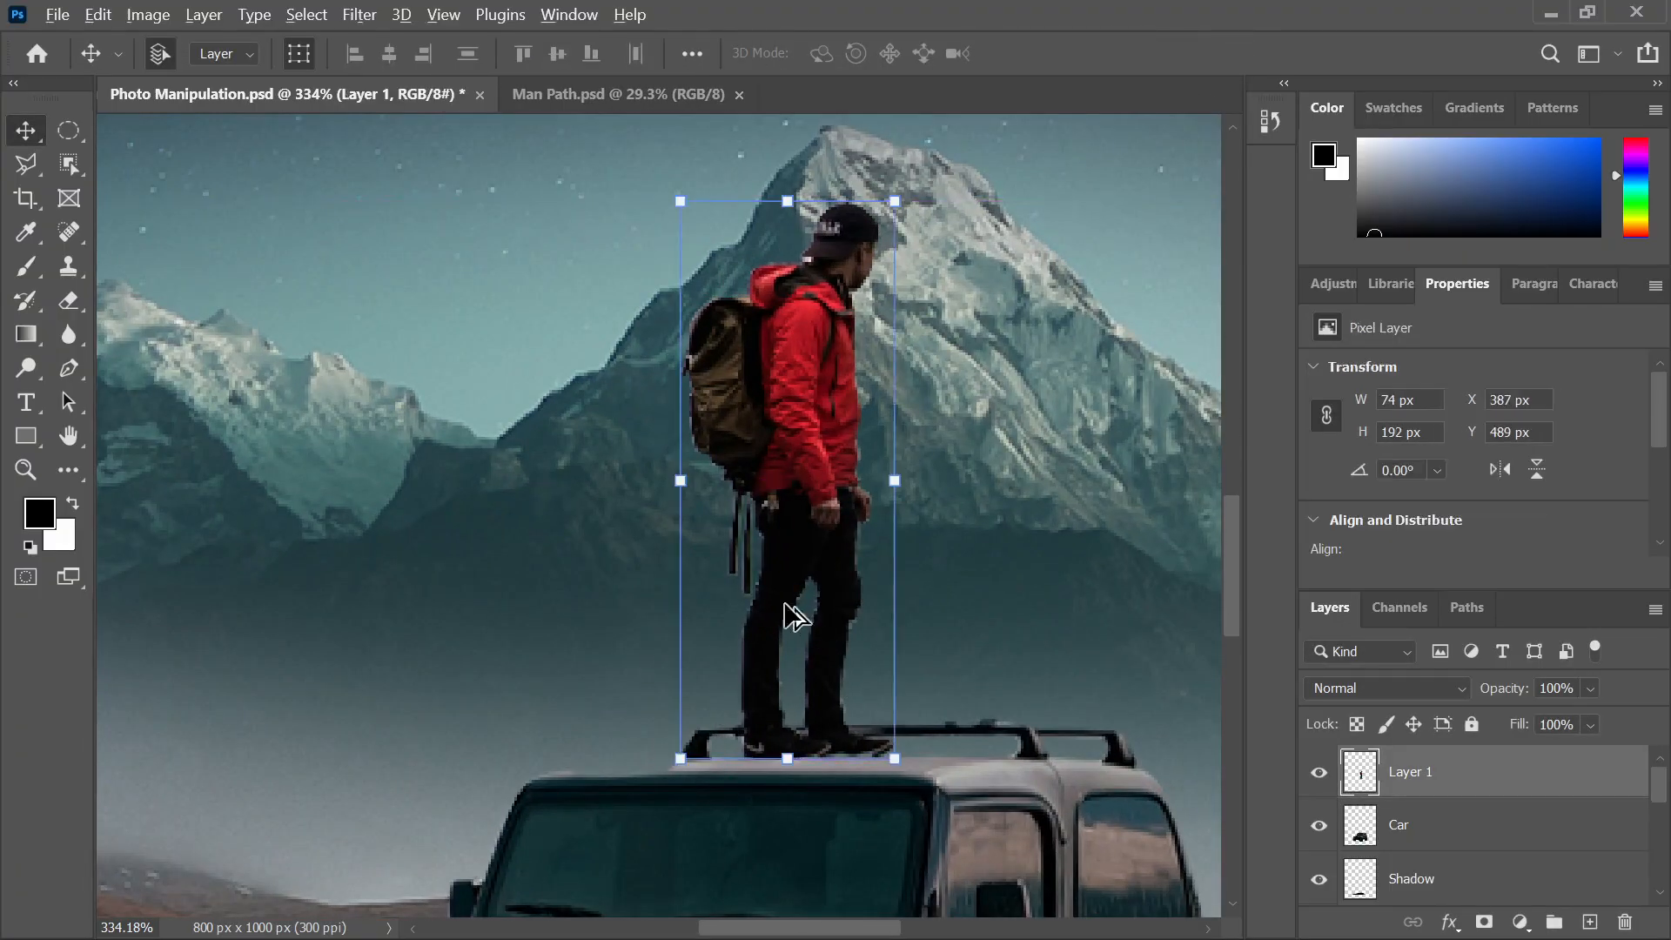
scroll(792, 618, "down", 7)
left_click(1085, 608)
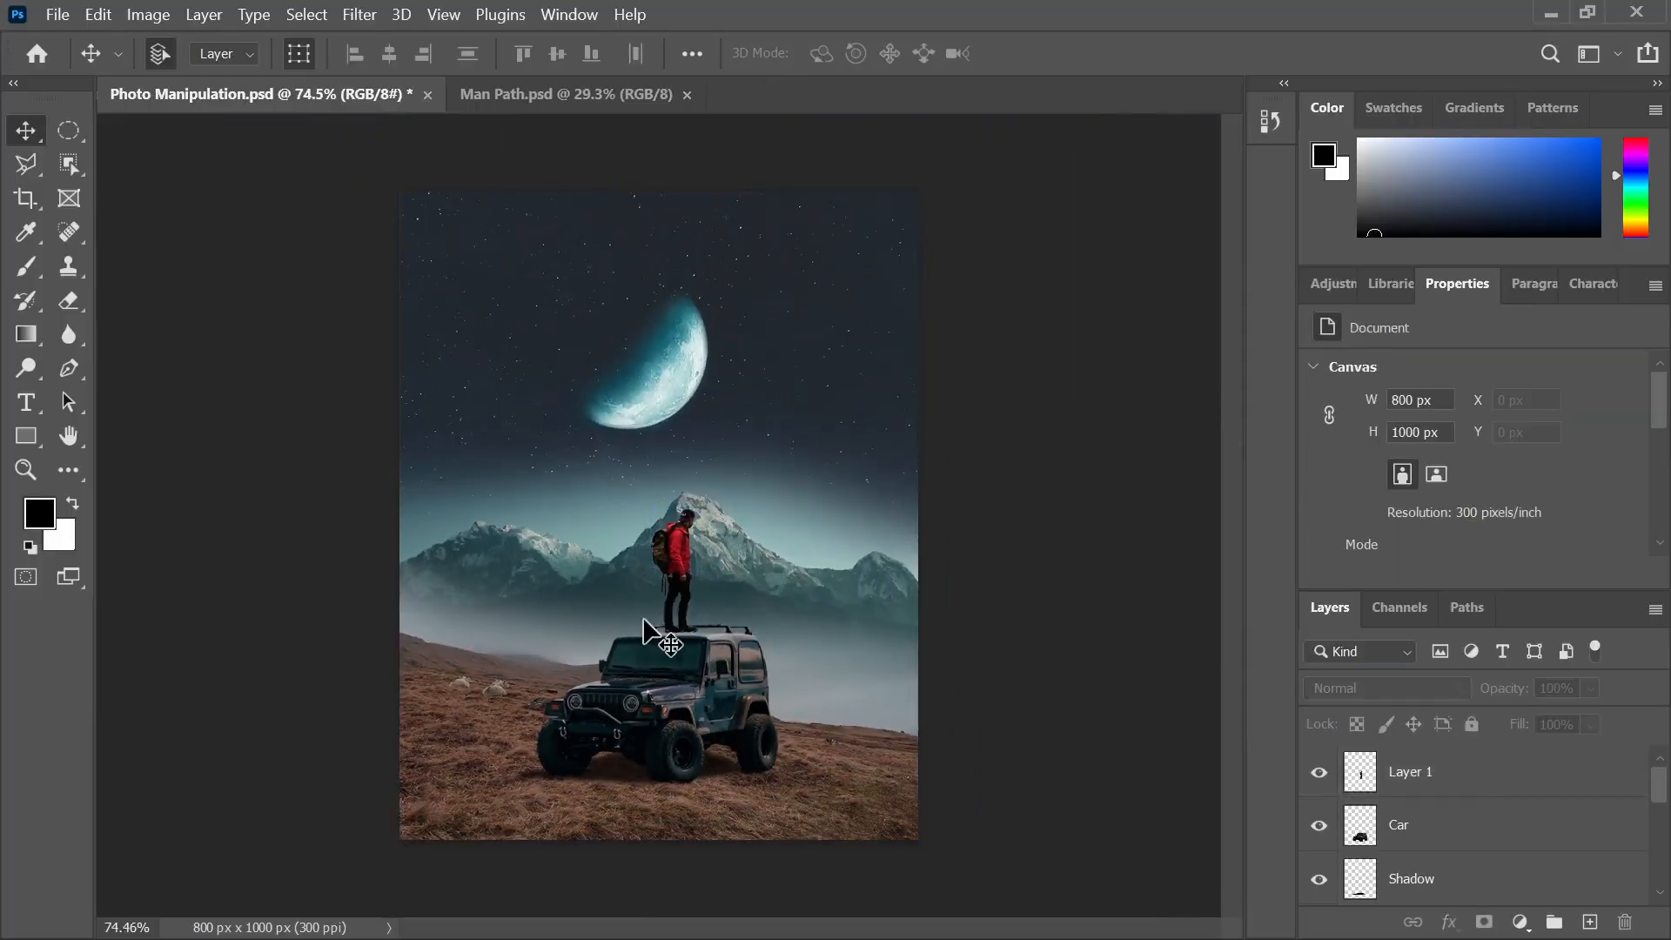
scroll(649, 631, "up", 1)
left_click(994, 908)
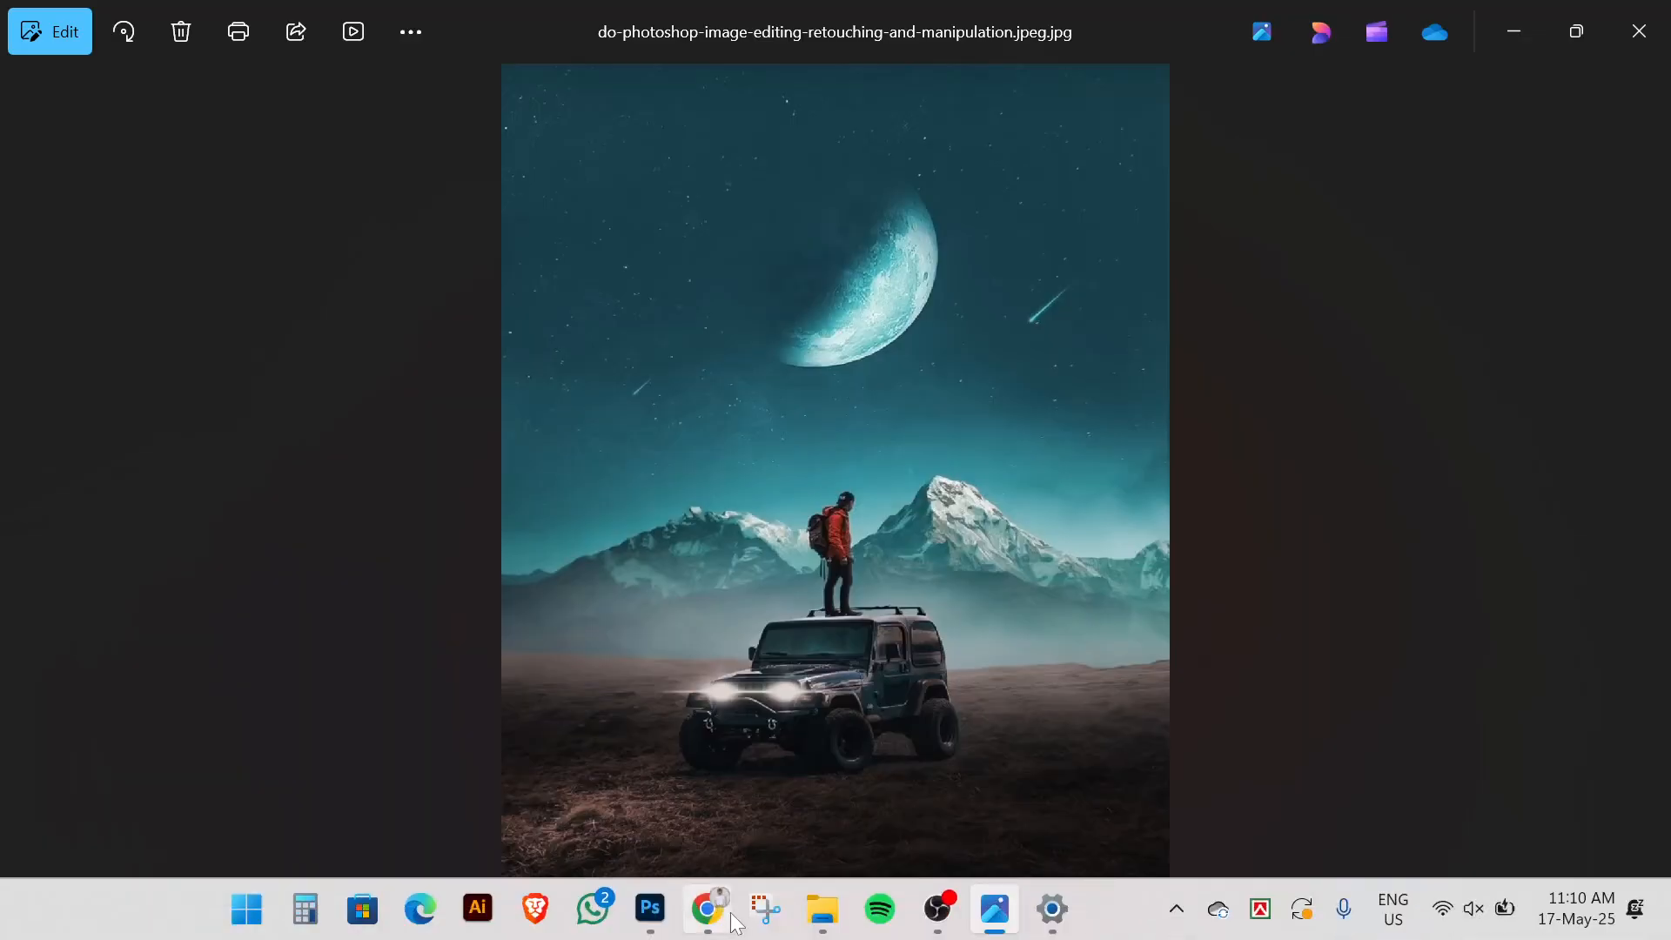
left_click(655, 905)
scroll(735, 600, "up", 4)
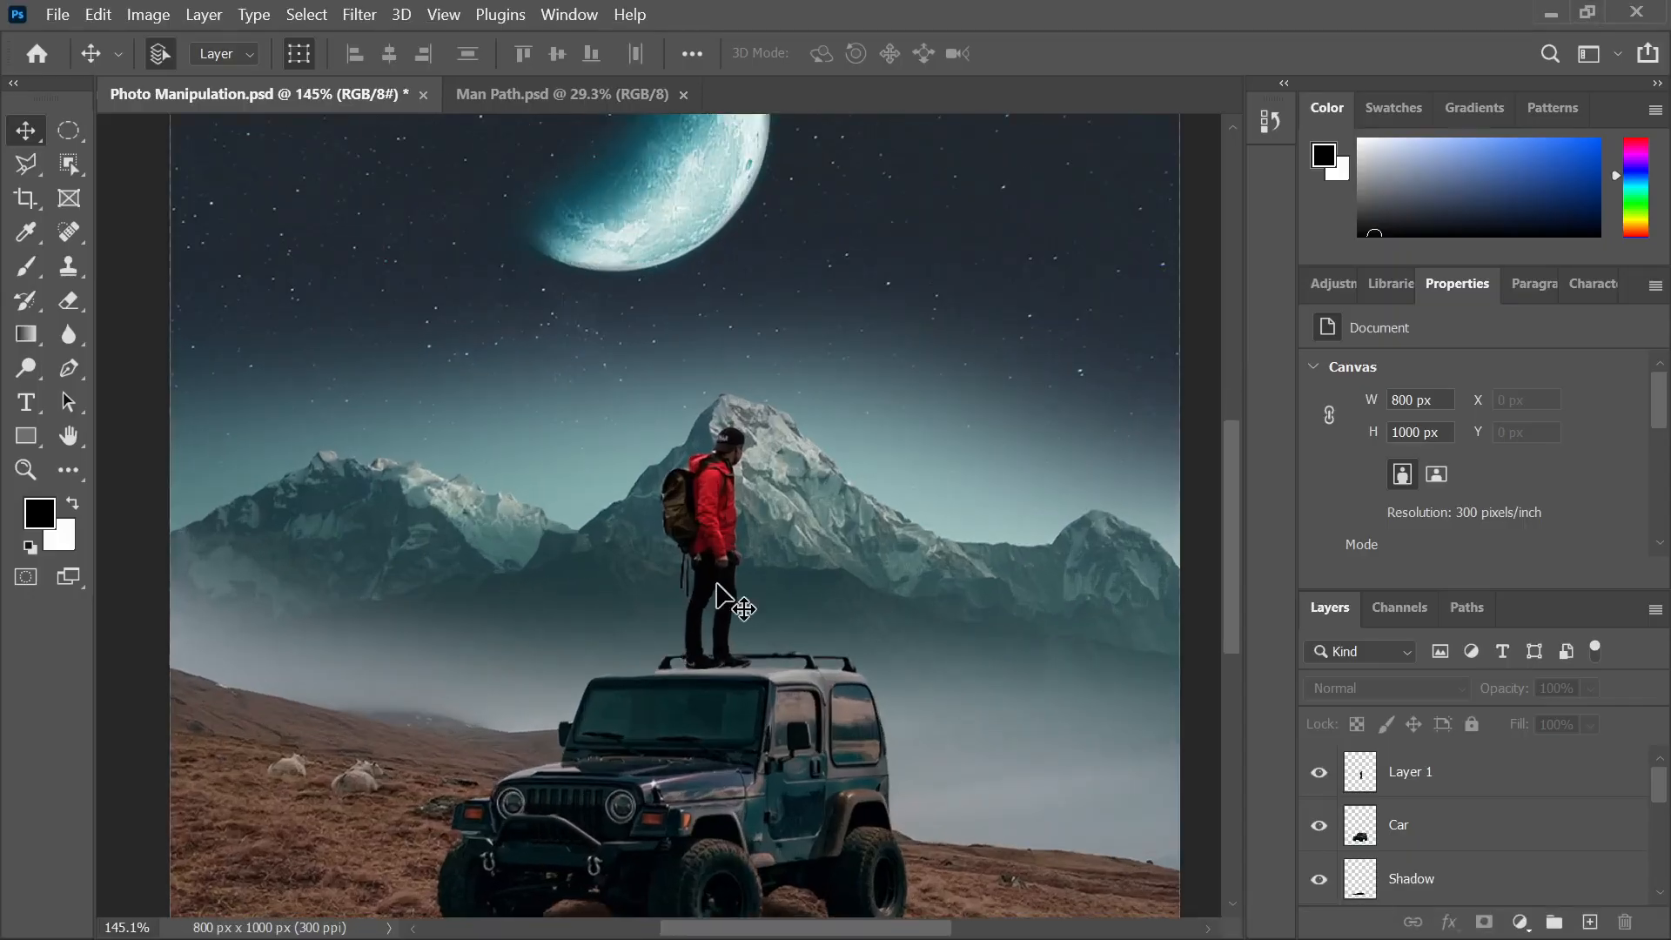
Move the hiker slightly left and shift the mountains right with arrow-key nudges
left_click_drag(734, 601, 707, 586)
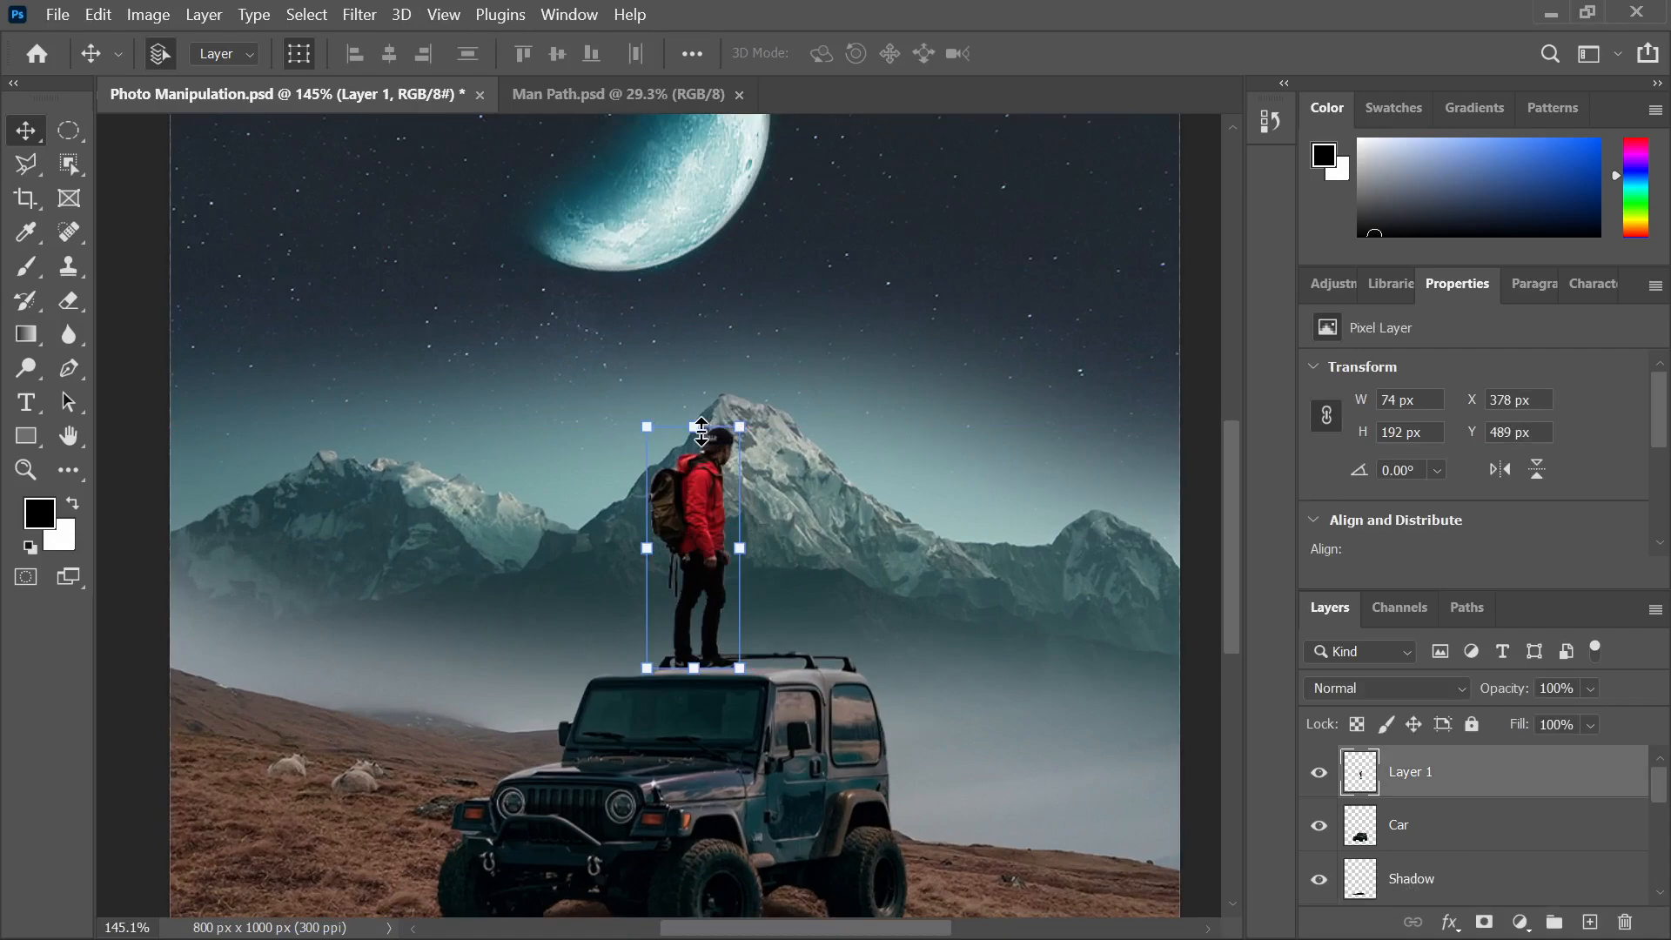
scroll(818, 608, "down", 4)
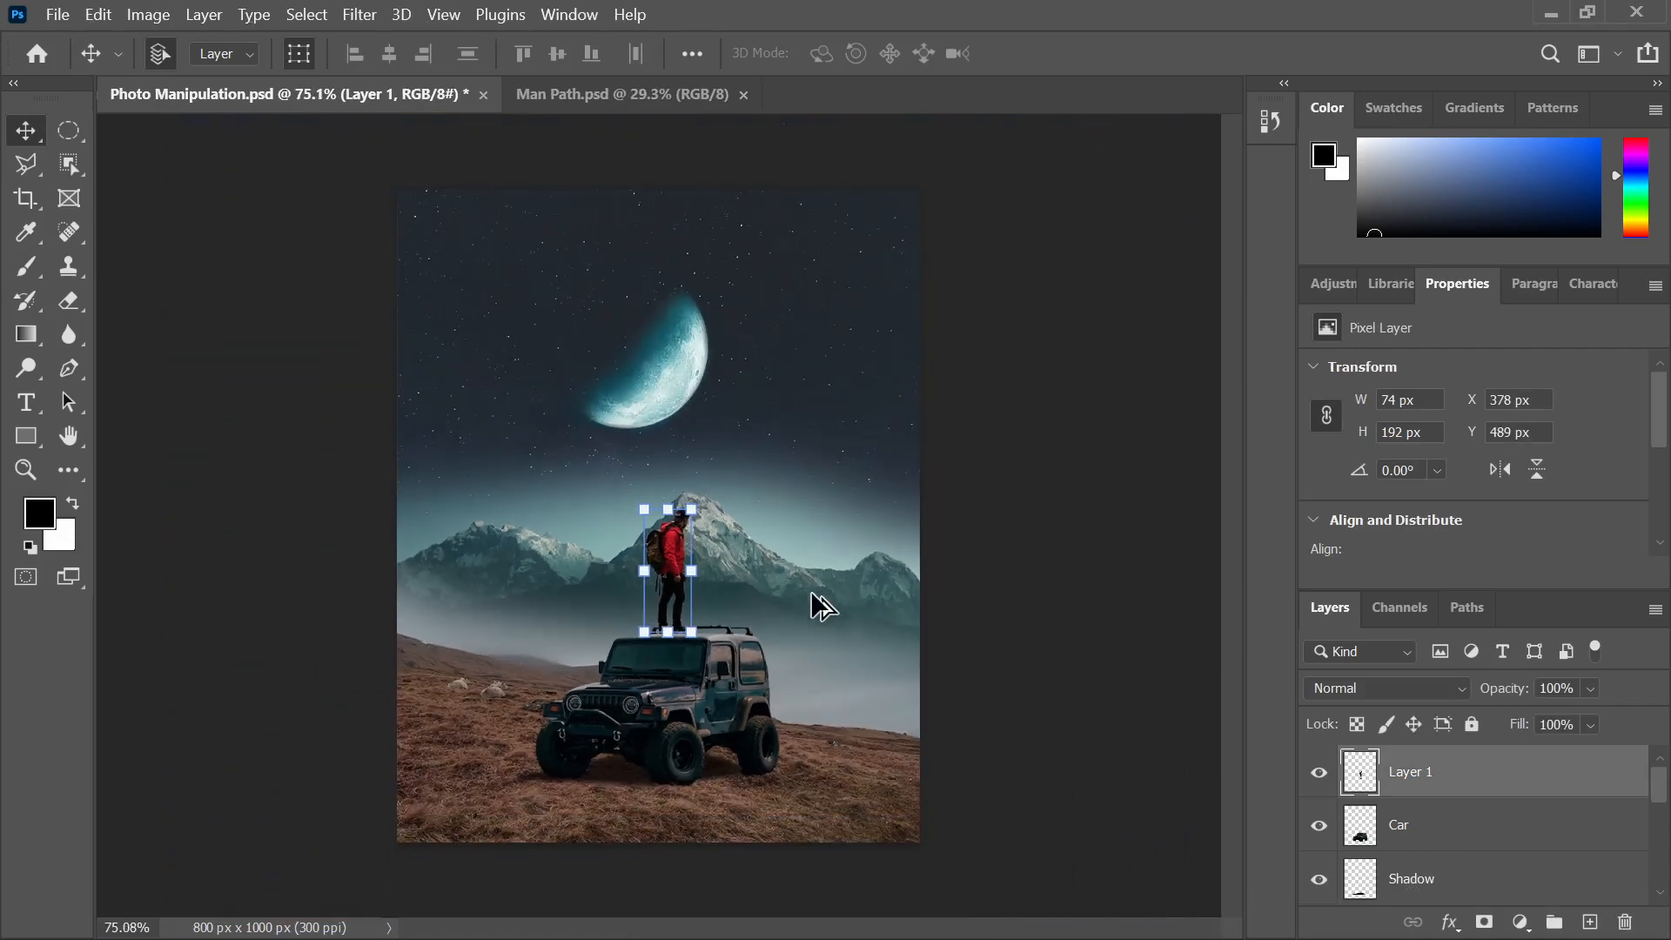
left_click(872, 582)
left_click_drag(839, 587, 874, 599)
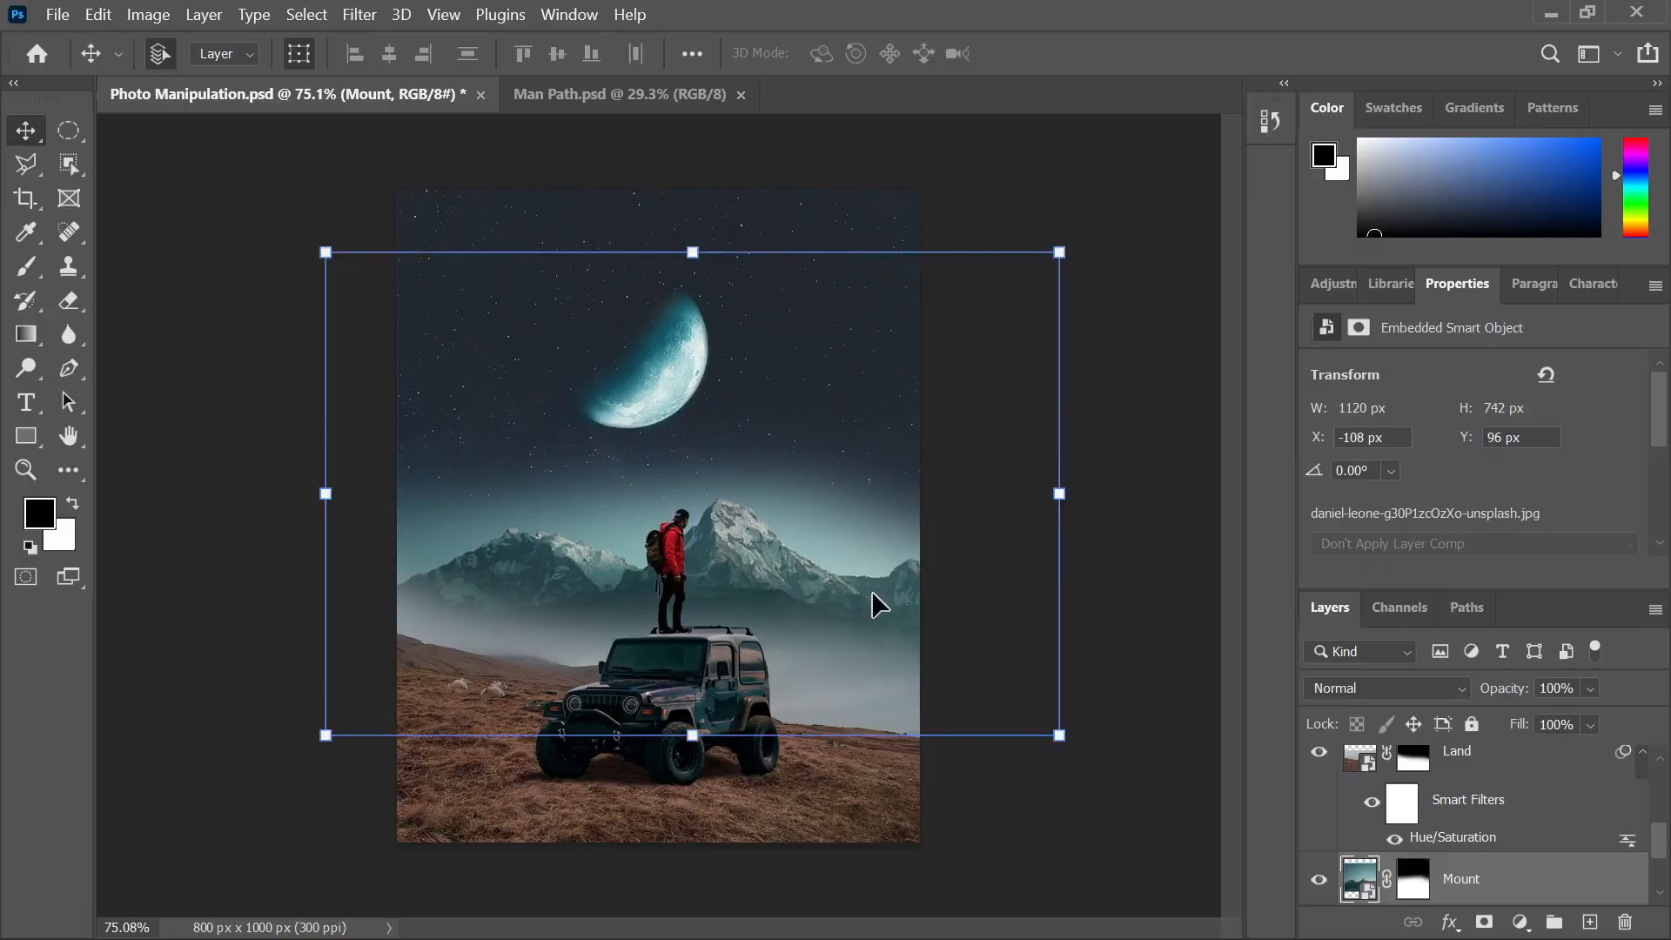
key("Right")
key("Right")
key("Right")
key("Right")
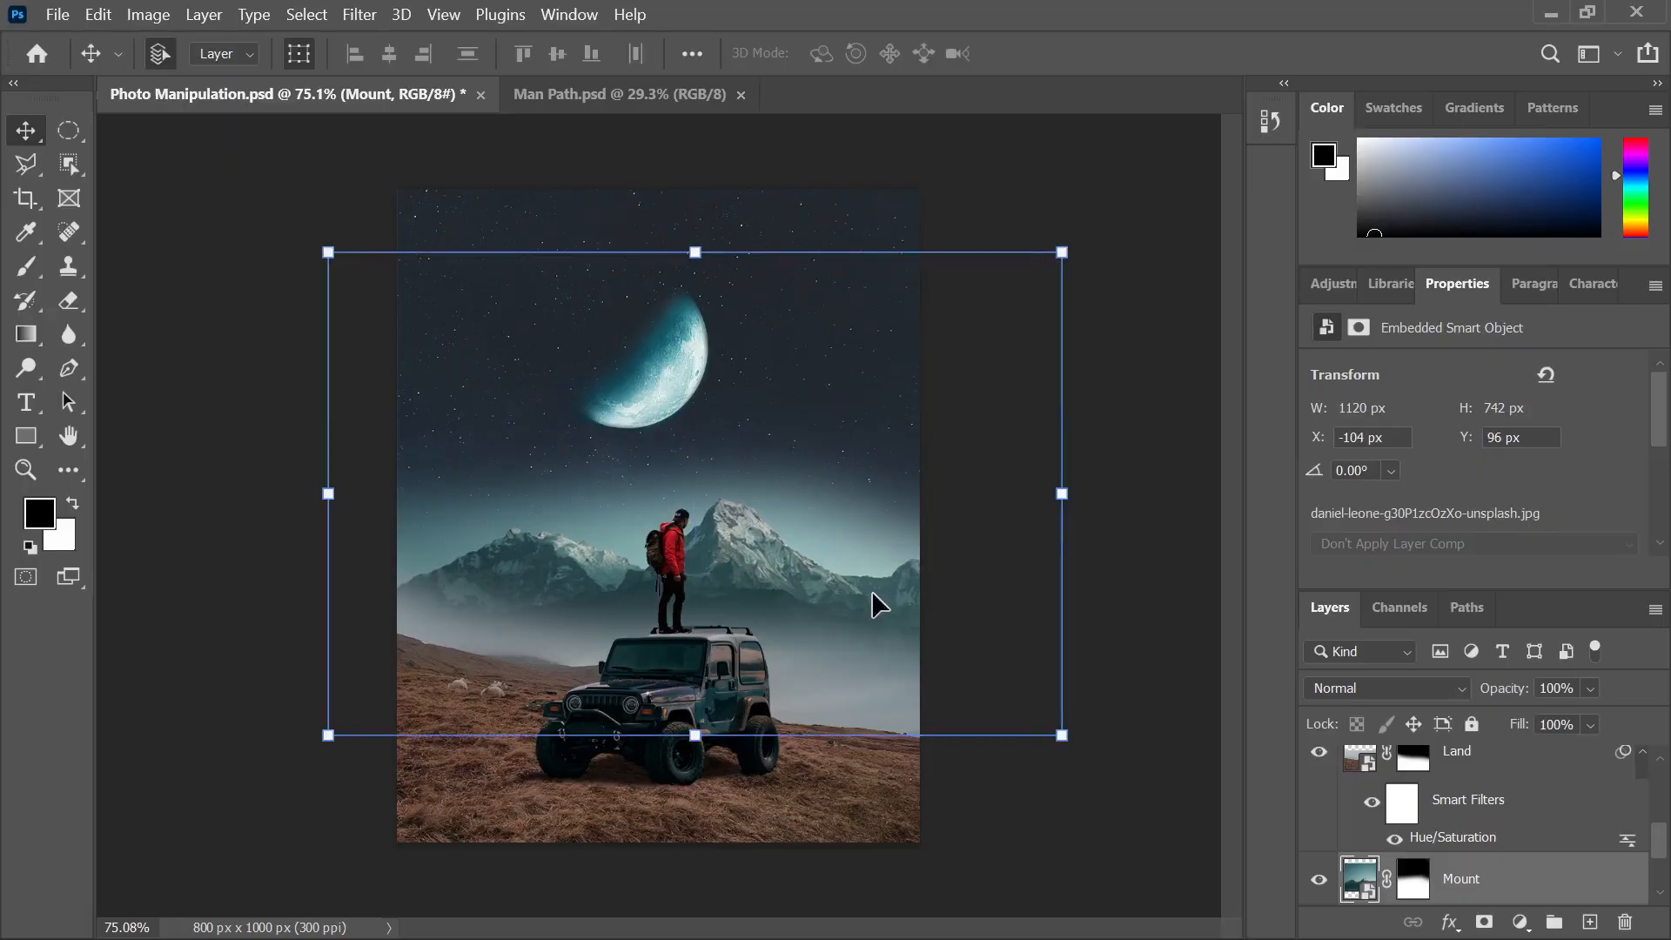
key("Up")
key("Up")
key("Up")
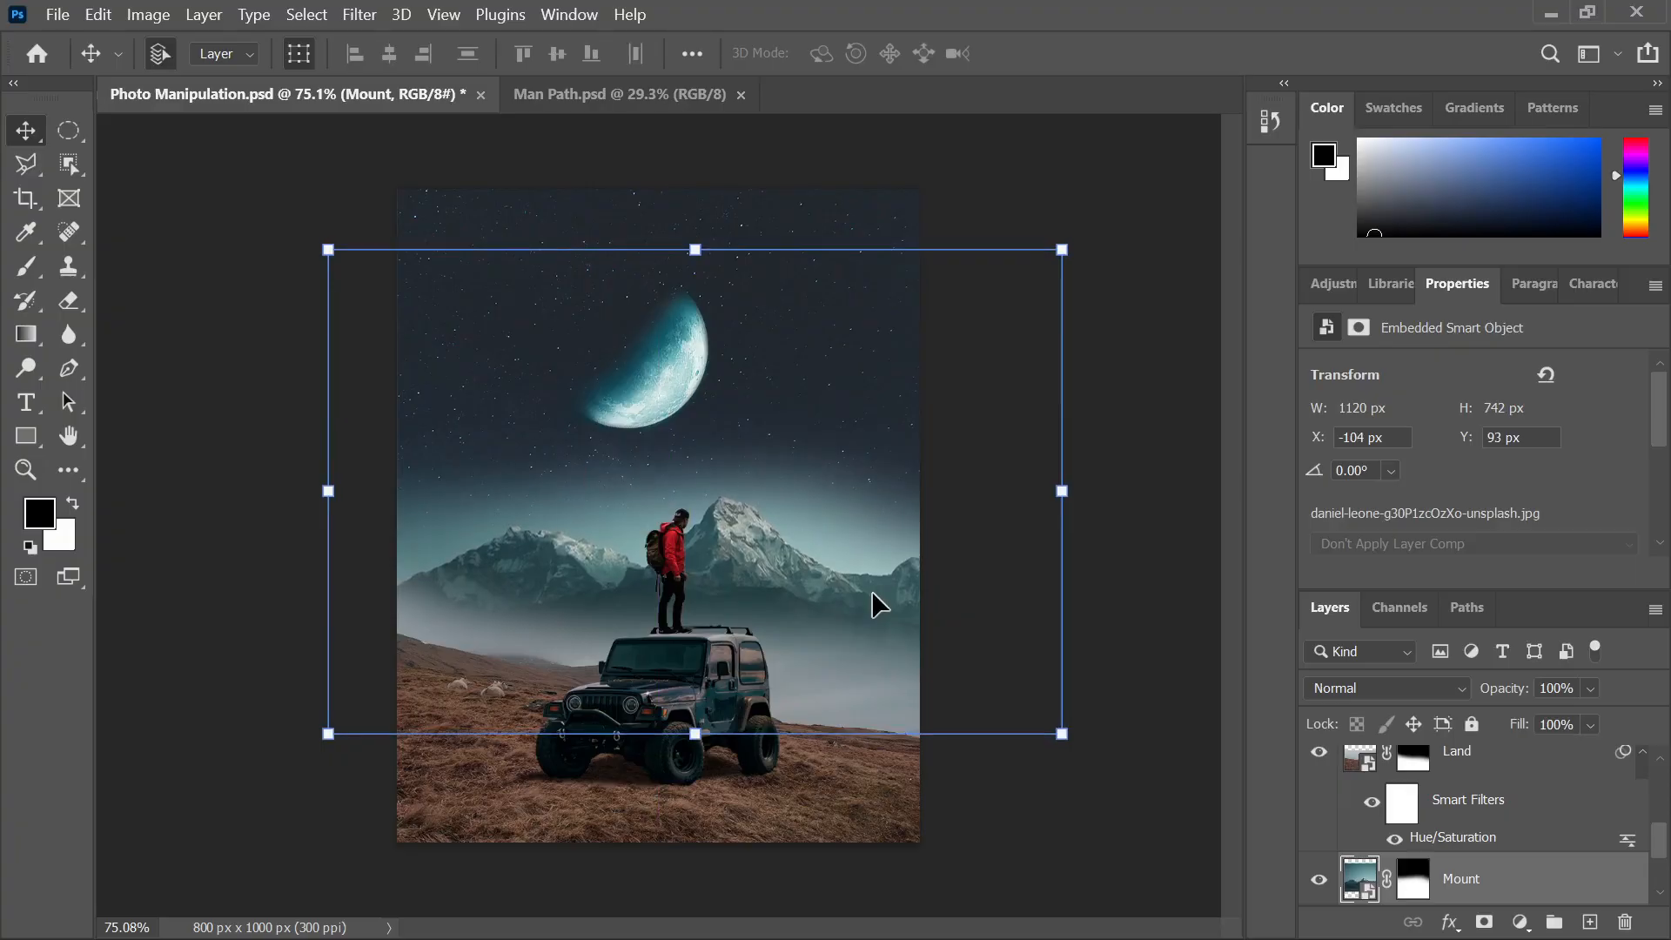
key("Right")
key("Right")
key("Right")
key("Right")
key("Right")
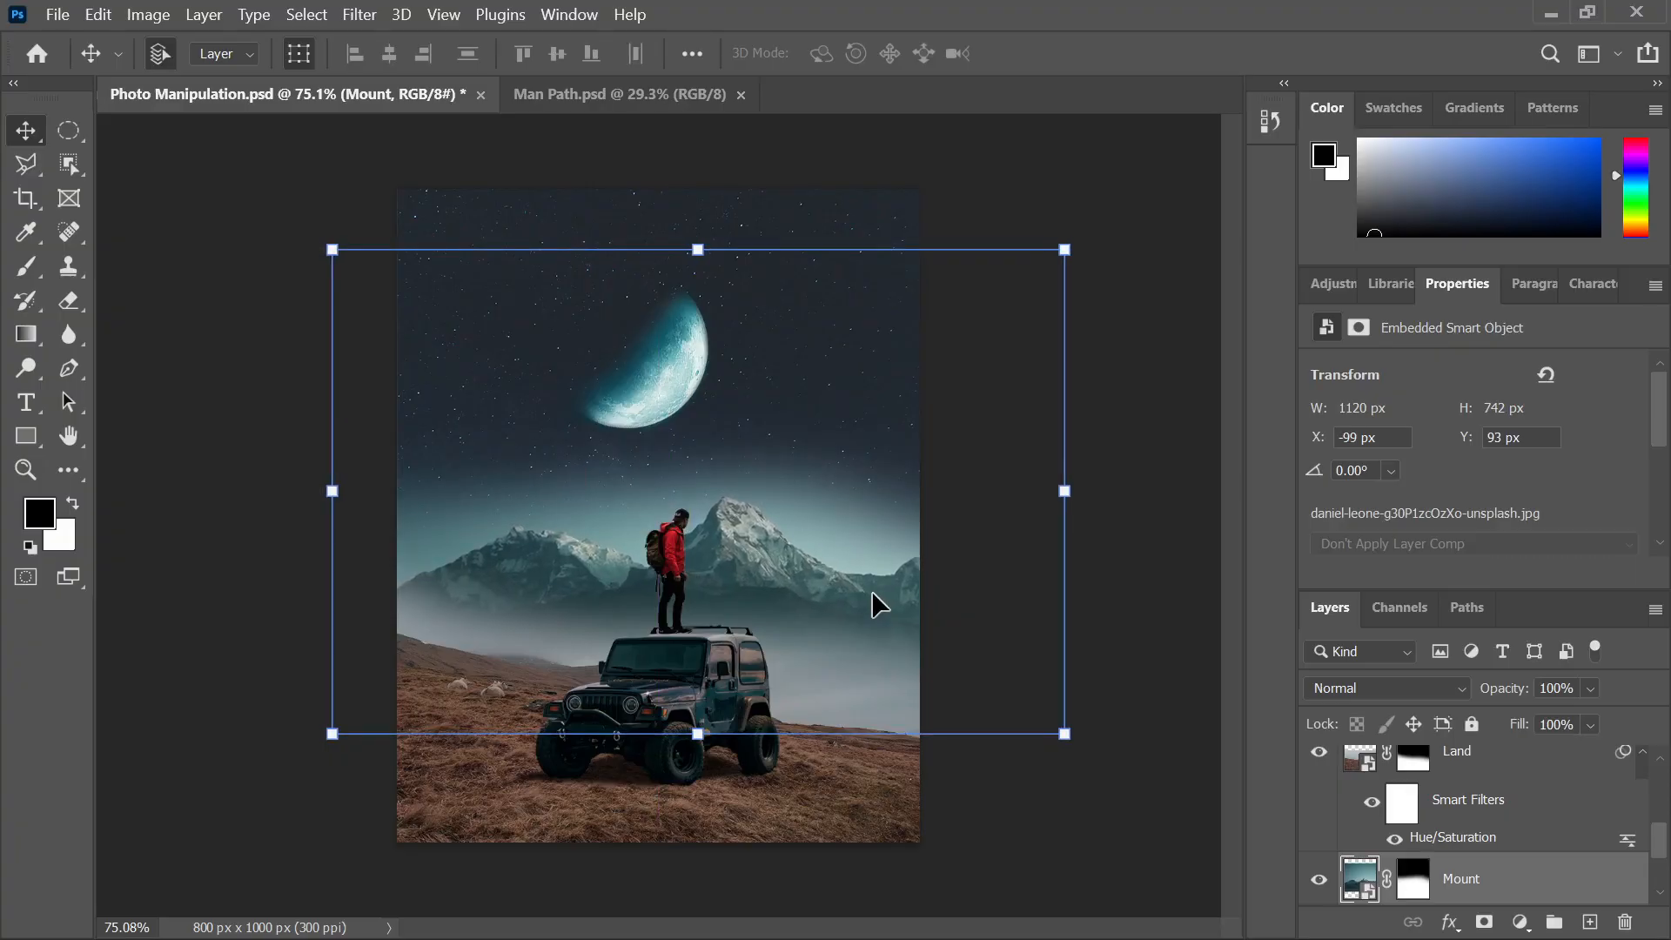
key("Left")
key("Left")
key("Left")
key("Left")
left_click(1130, 549)
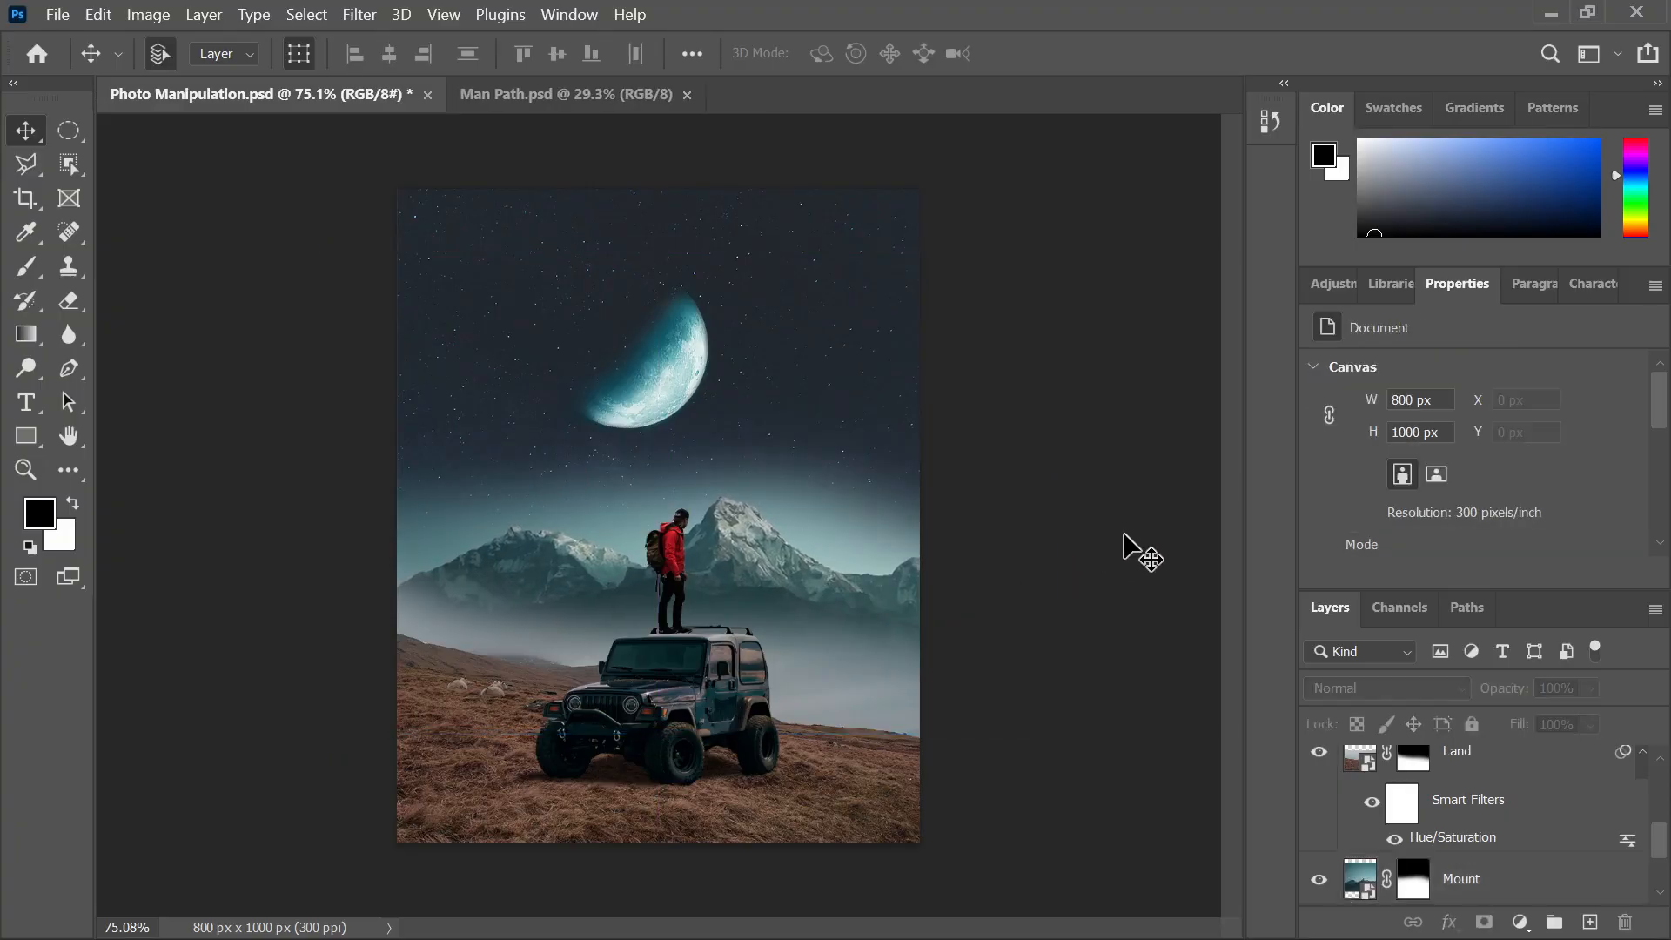
Fine-tune the hiker so he sits 2 px lower on the jeep roof
scroll(636, 639, "up", 10)
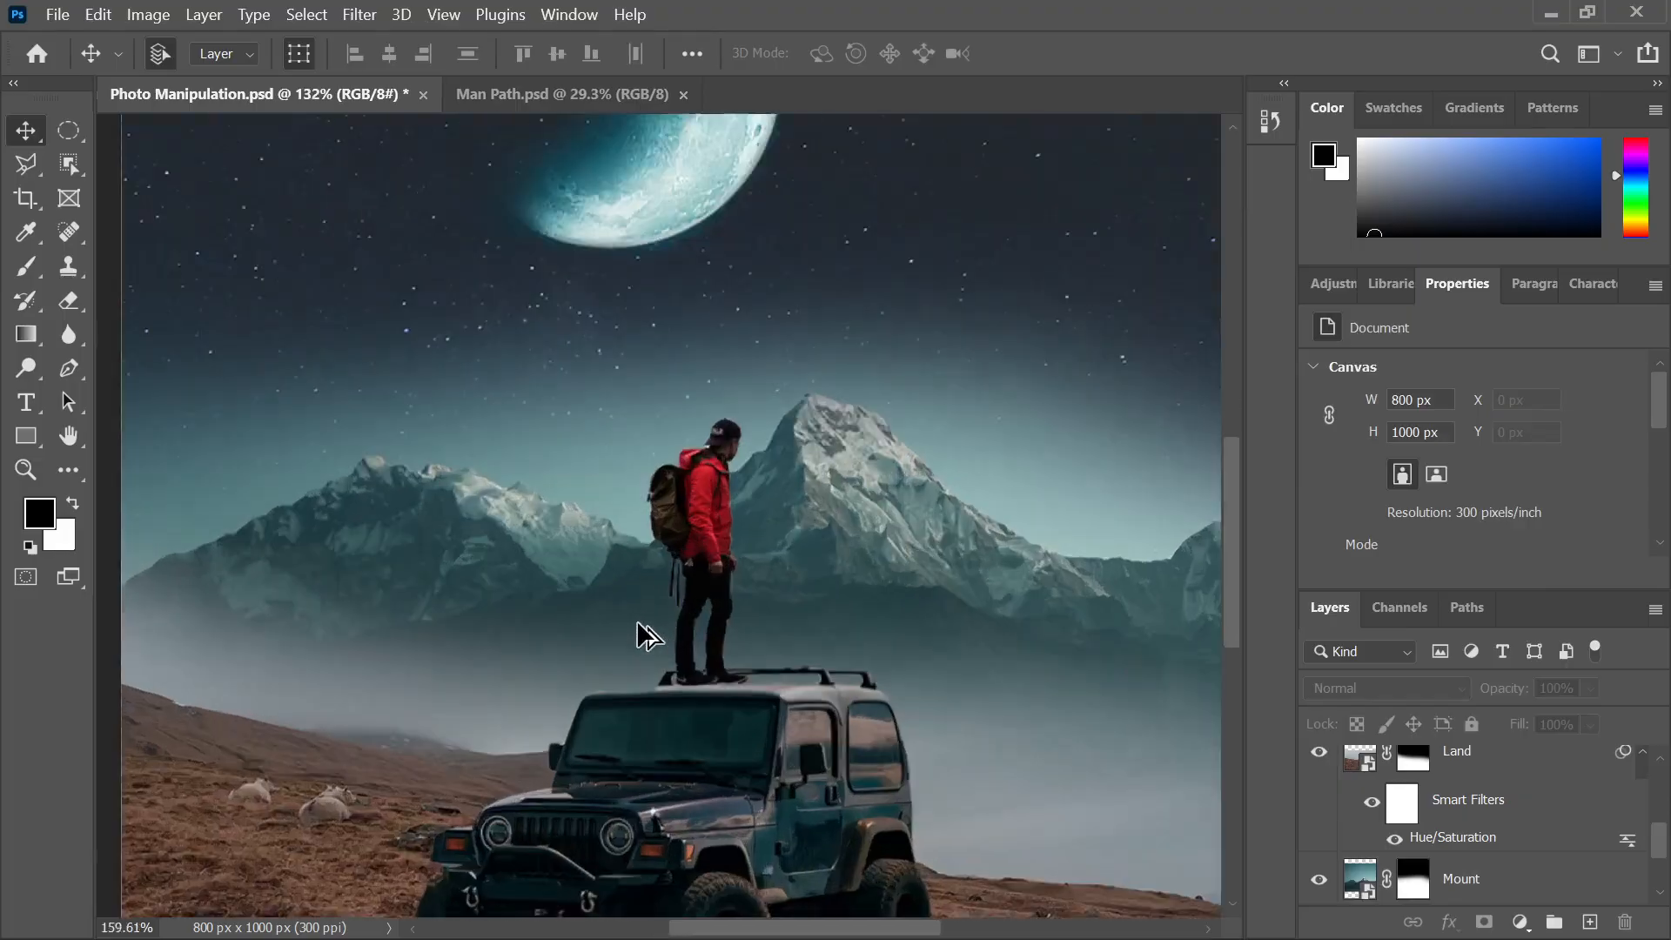
left_click(780, 656)
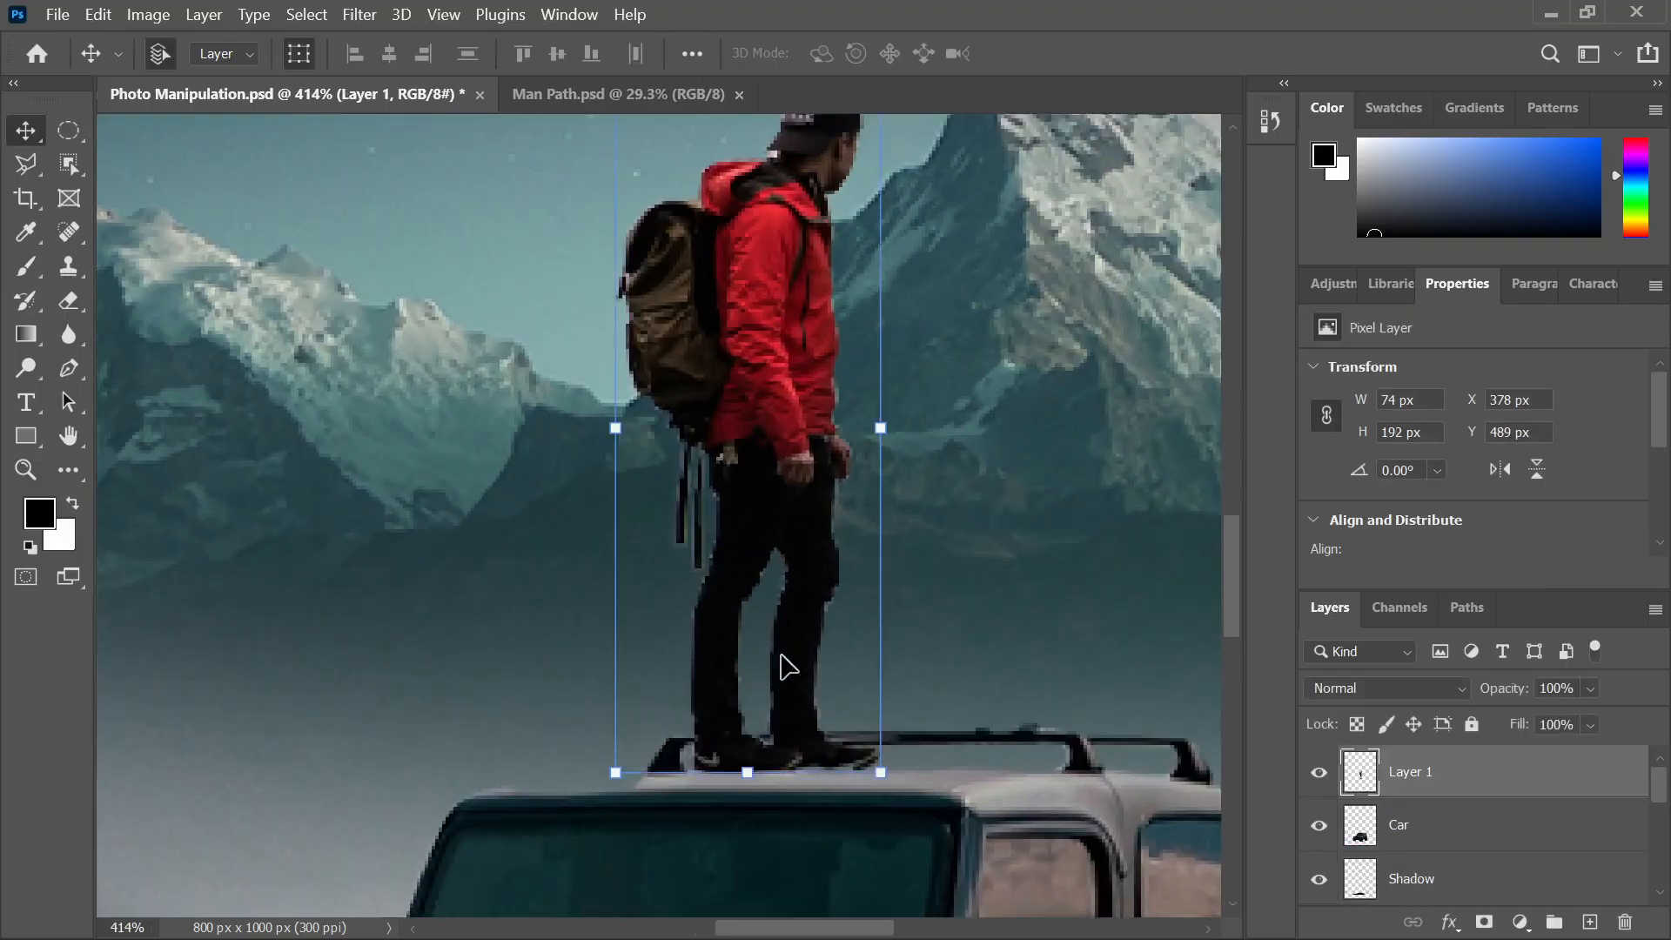
key("Left")
key("Right")
key("Right")
key("Up")
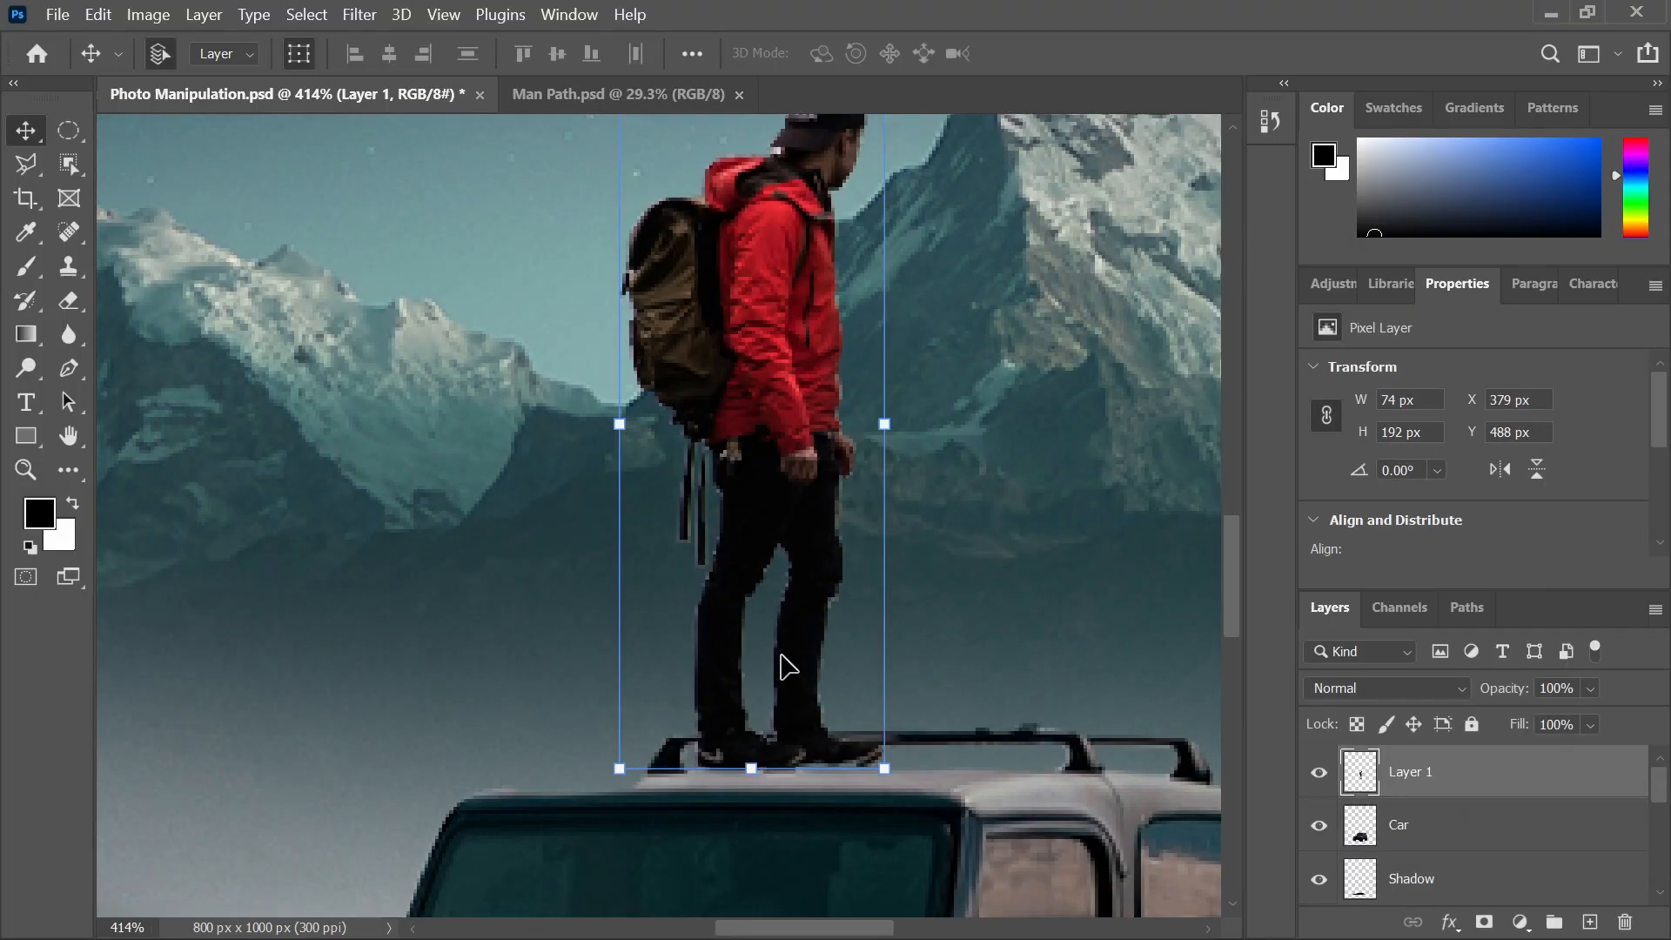
key("Down")
key("Down")
scroll(680, 642, "down", 10)
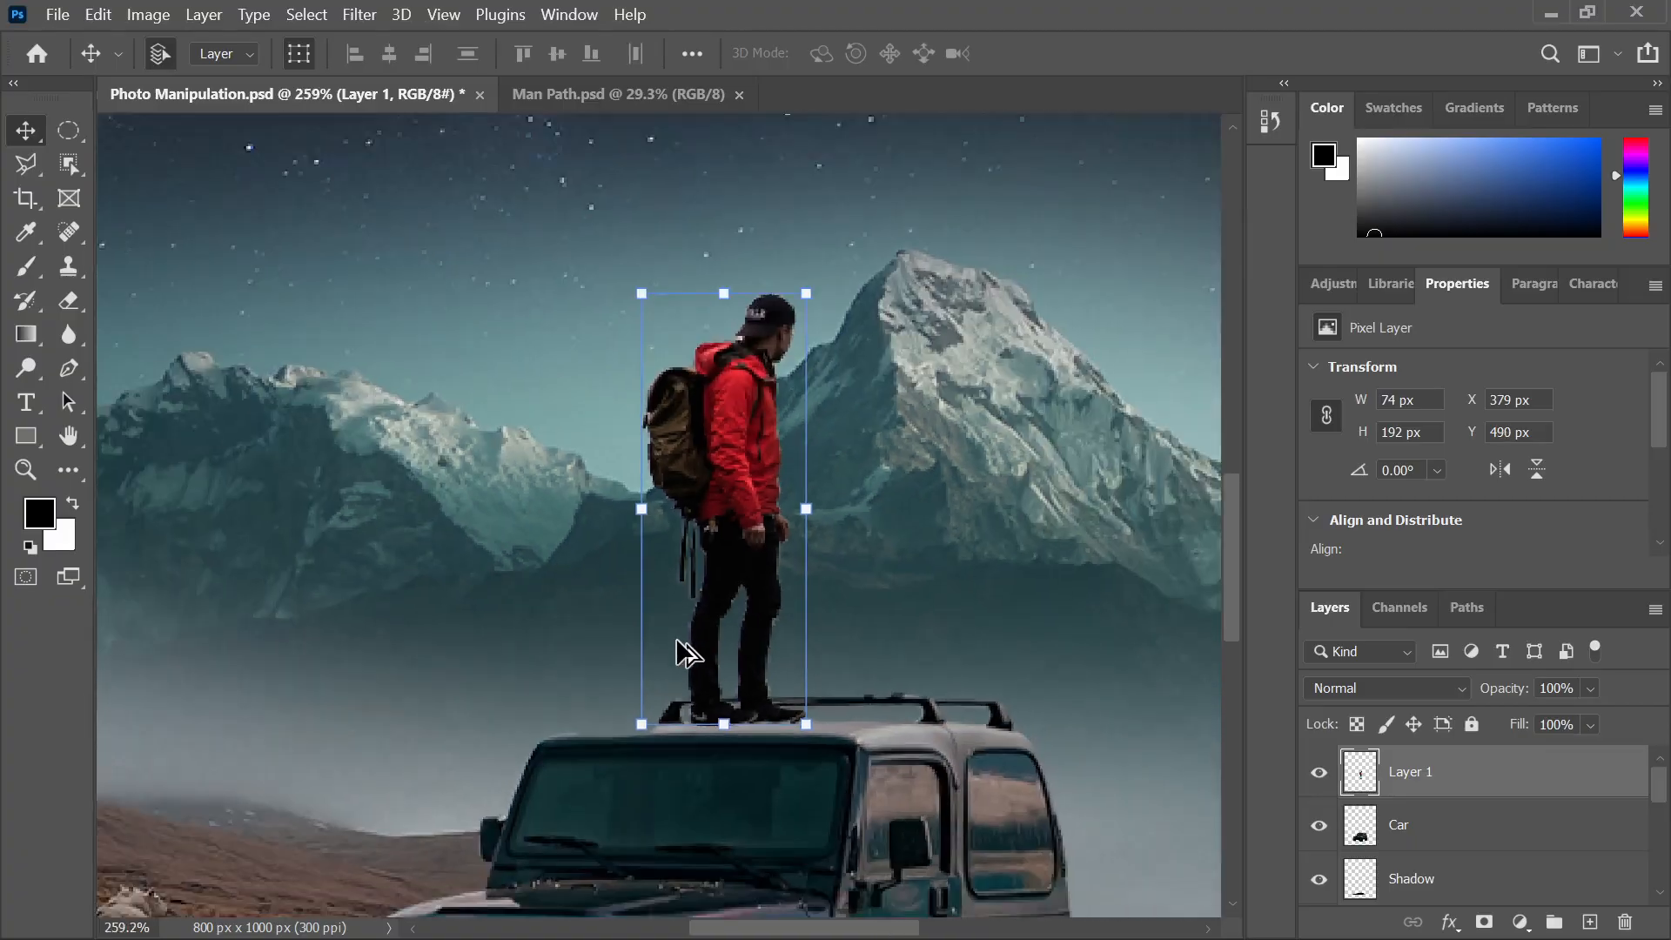
left_click(982, 608)
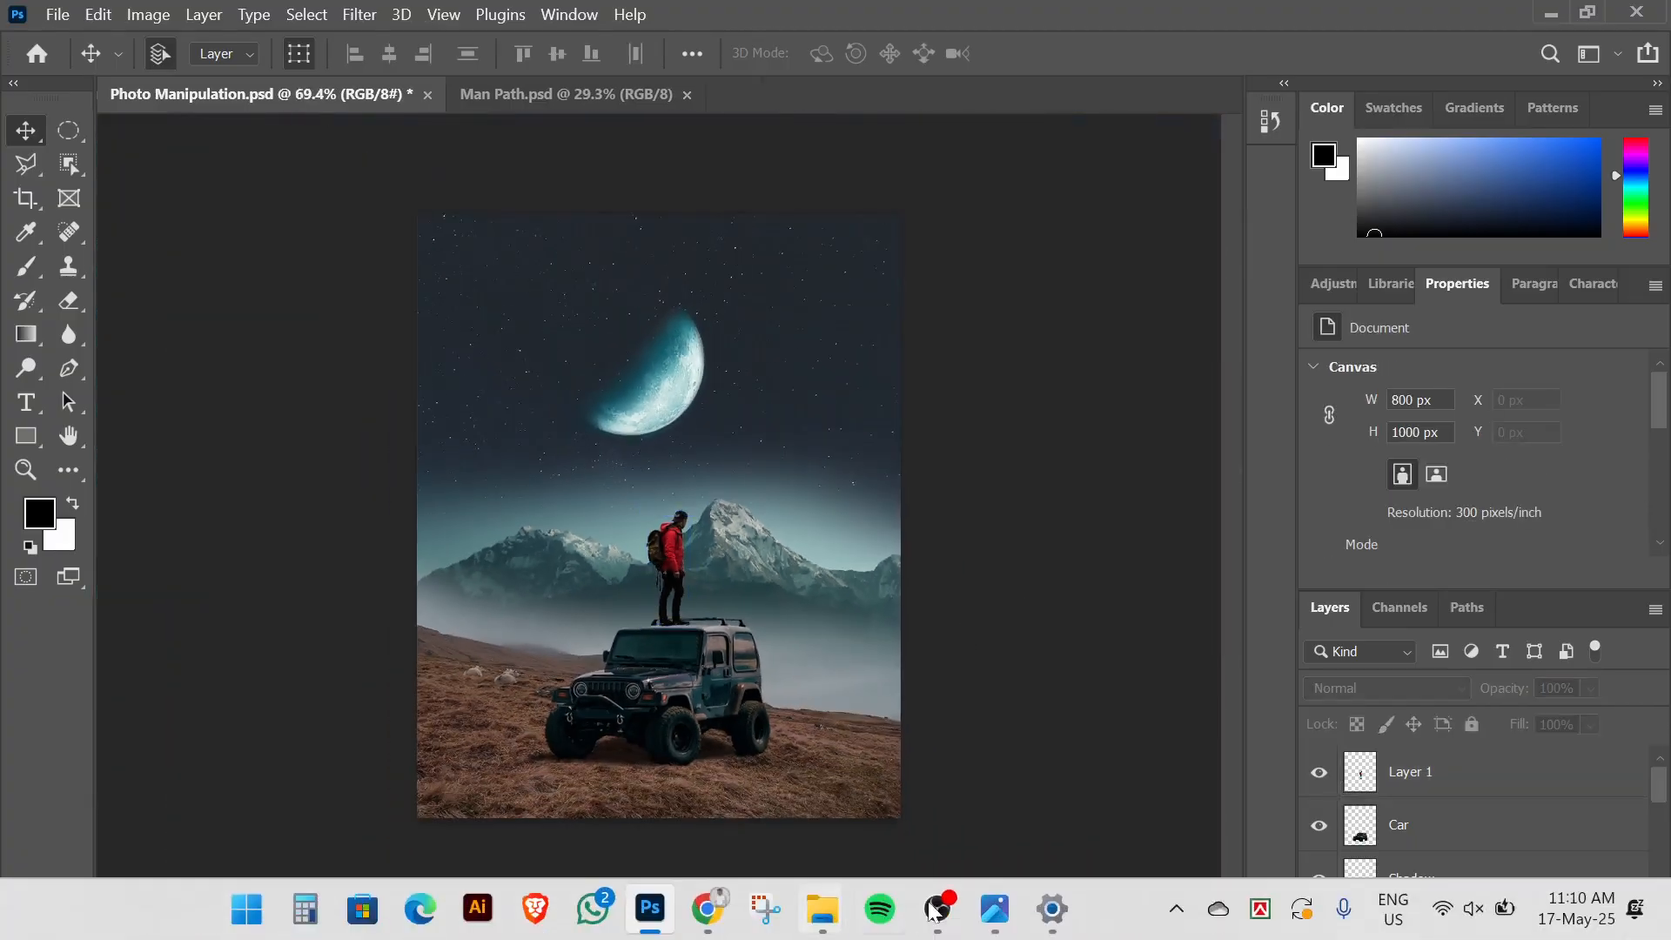
Compare with the reference and nudge the mountains further right to X −81 px
left_click(992, 913)
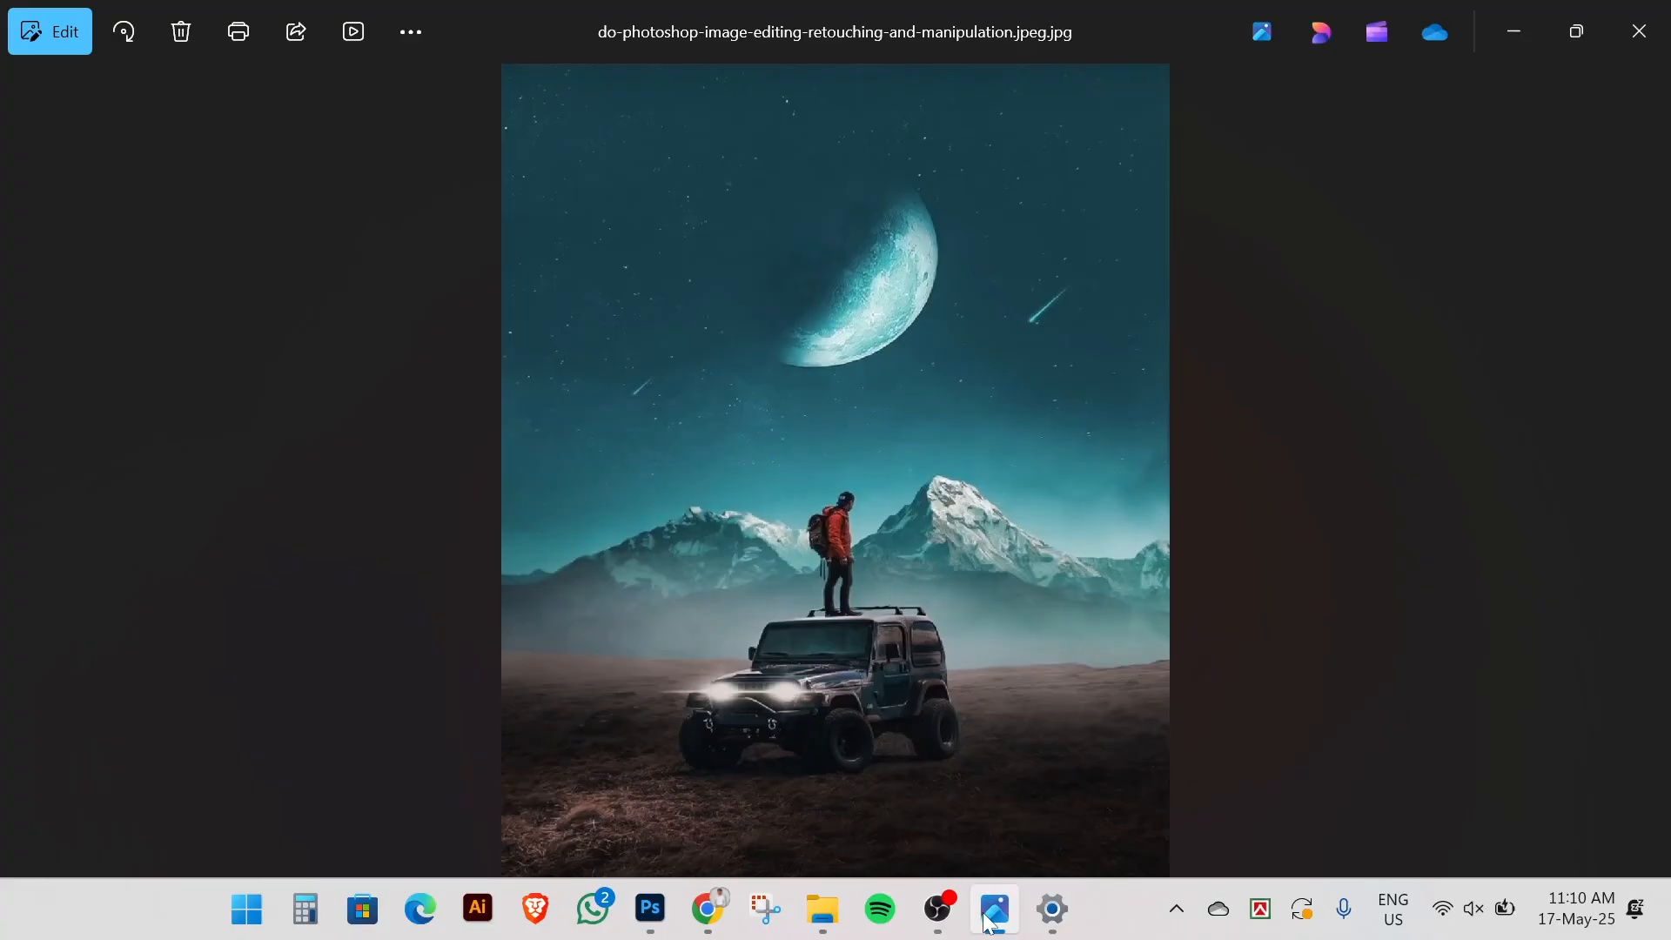
left_click(989, 918)
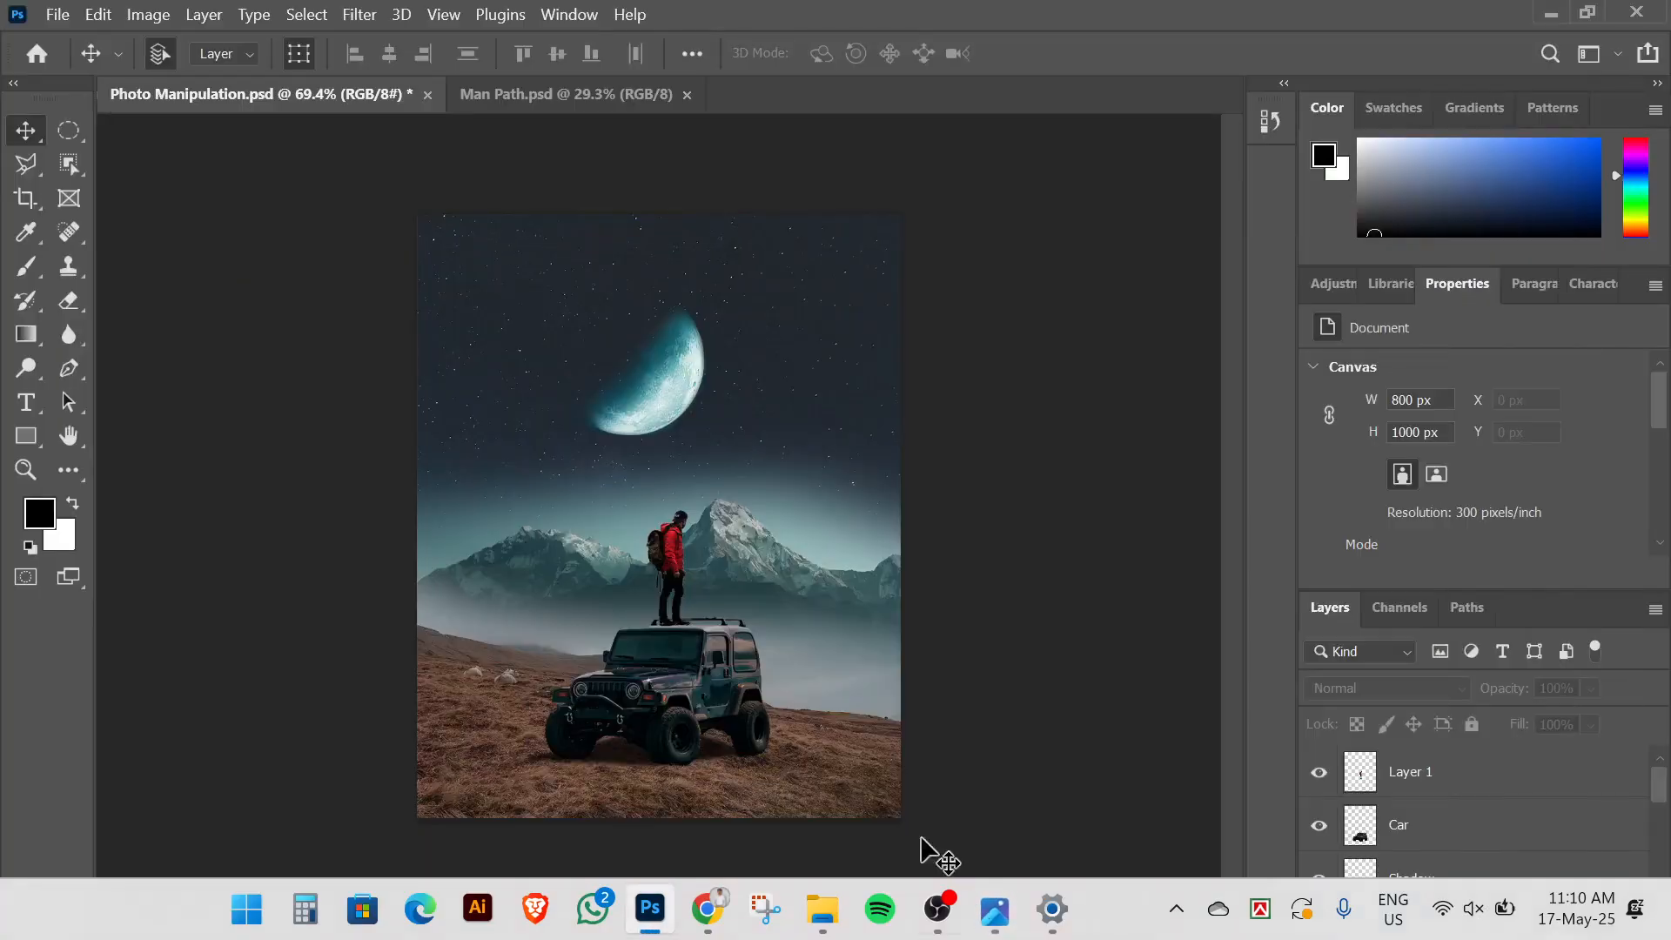
left_click(748, 592)
key("Right")
key("Right")
key("Right")
key("Right")
key("Right")
key("Right")
key("Right")
key("Right")
key("Right")
key("Right")
key("Right")
key("Right")
key("Right")
key("Right")
key("Right")
key("Right")
key("Right")
key("Right")
key("Right")
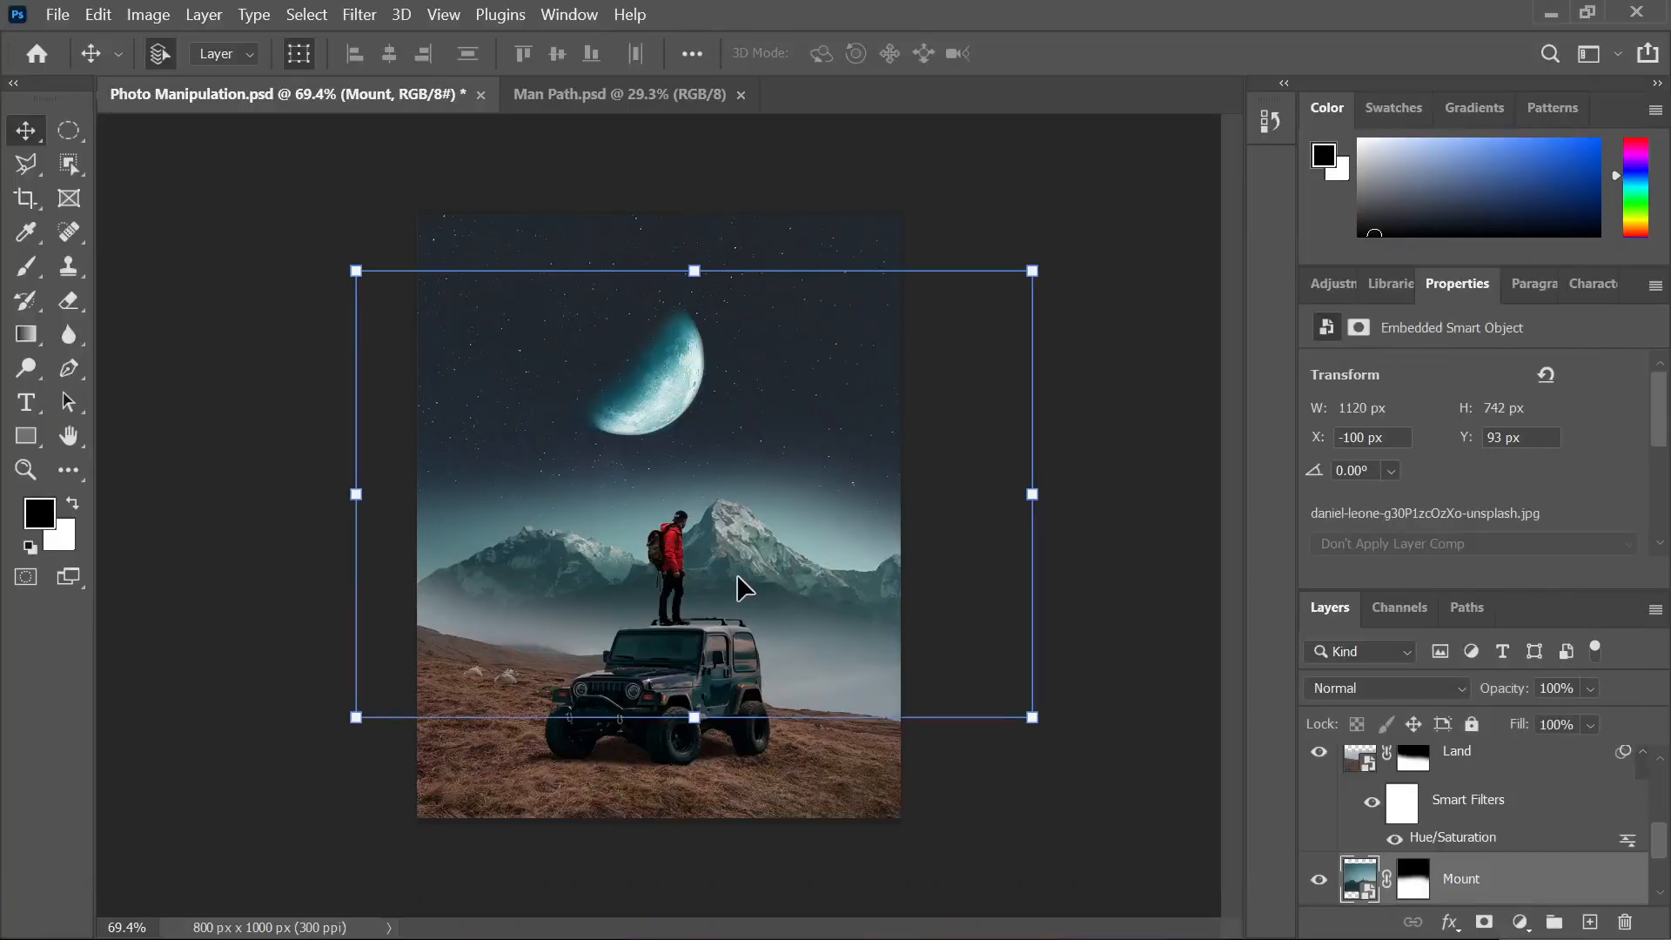
key("Right")
key("Right")
key("Right")
key("Right")
key("Right")
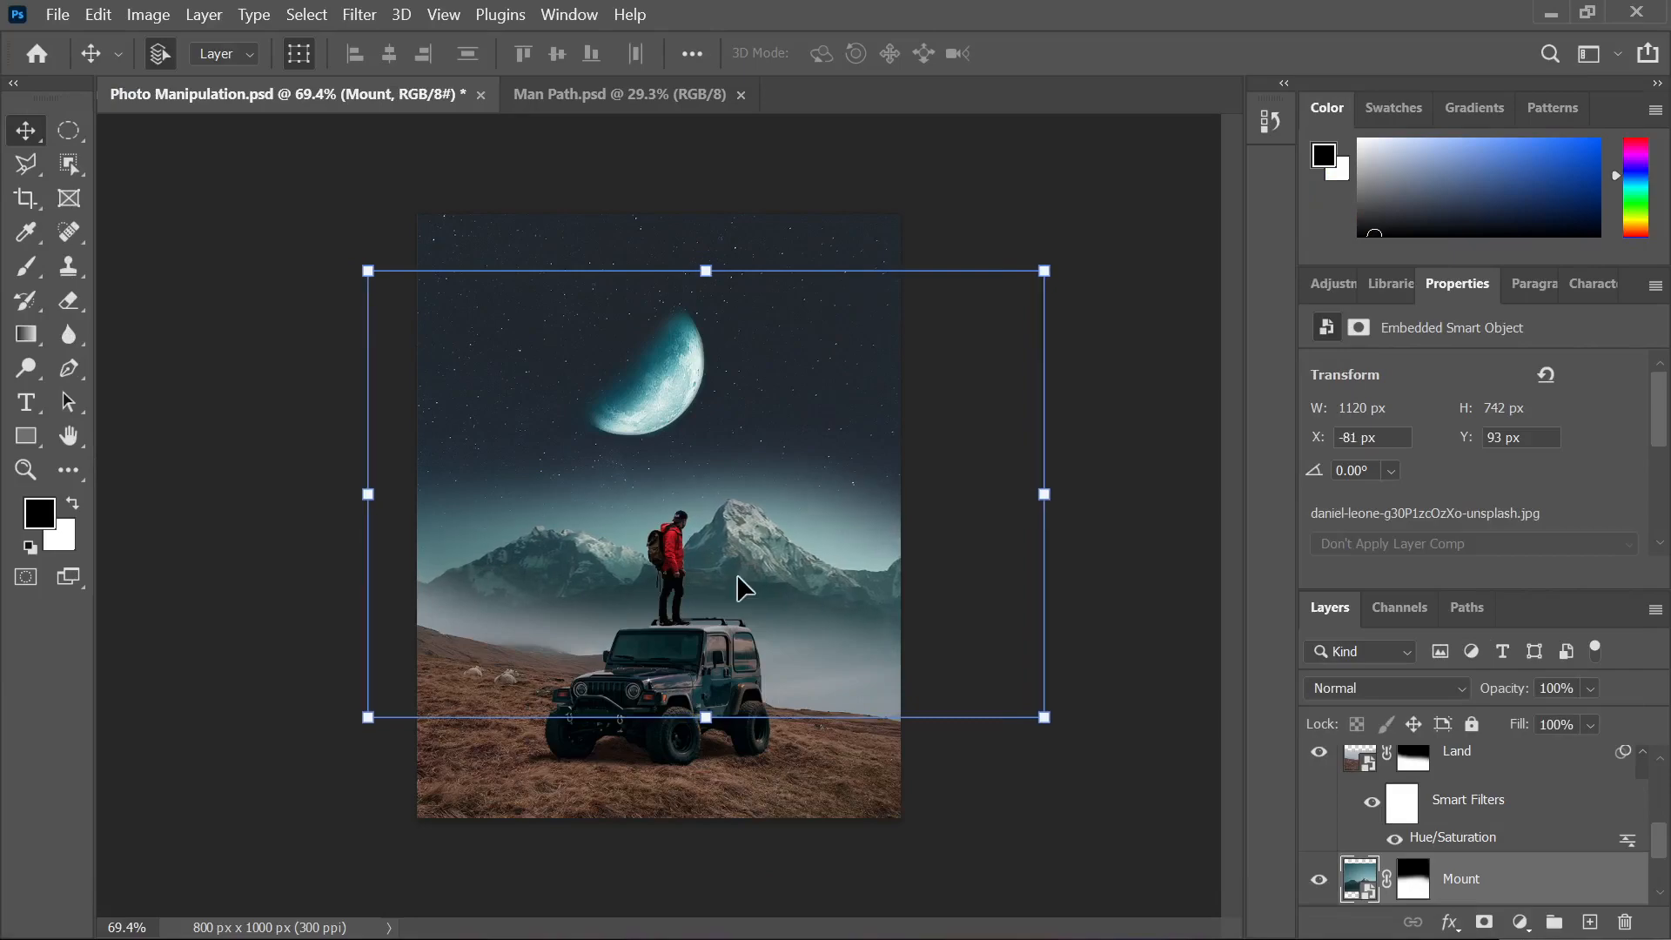
left_click(1163, 645)
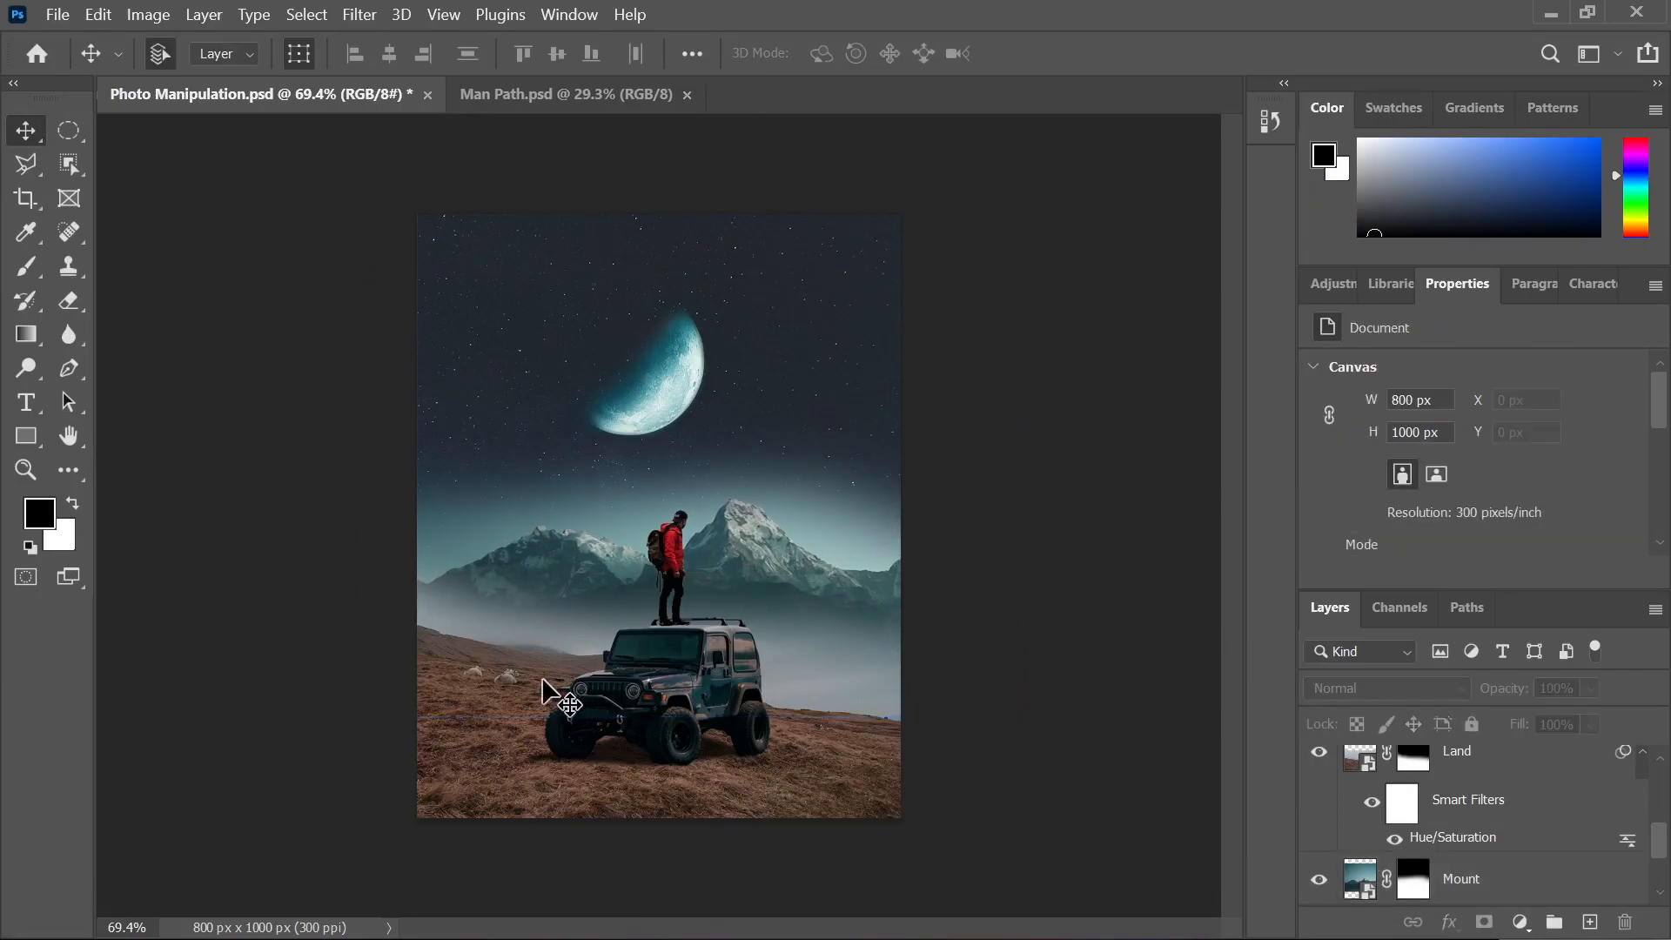
scroll(526, 693, "up", 3)
Nudge the jeep and hiker layers together a little to the left
left_click(716, 740)
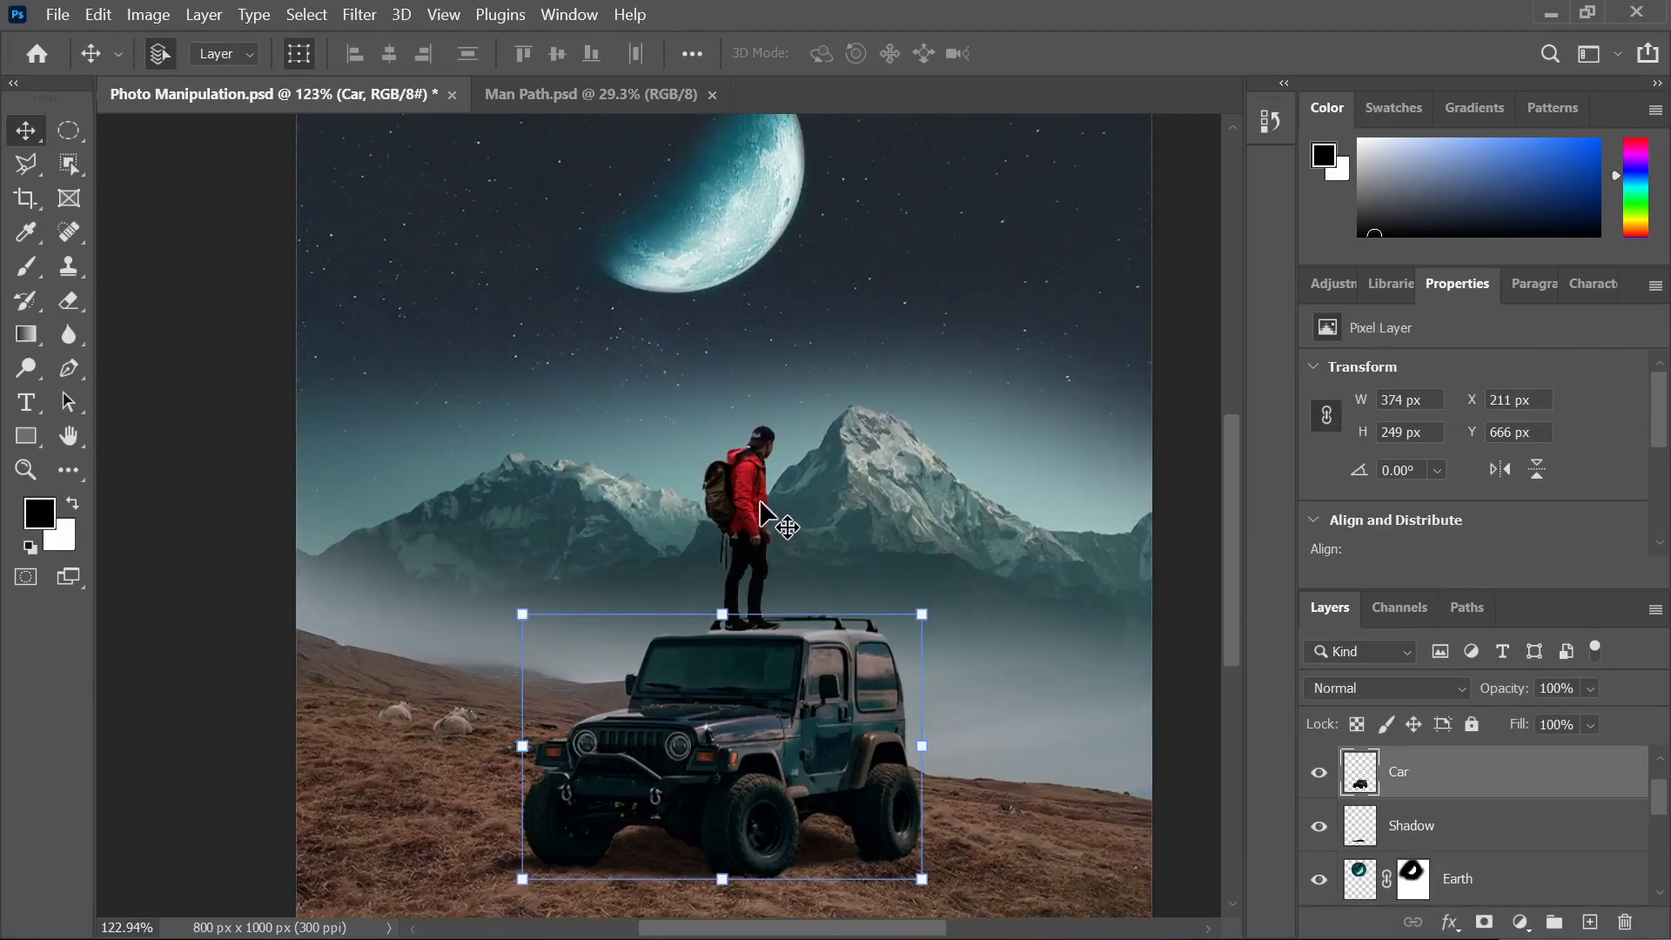
left_click(752, 501, "shift")
key("Left")
key("Left")
key("Left")
key("Left")
key("Left")
key("Left")
key("Left")
key("Left")
key("Left")
key("Left")
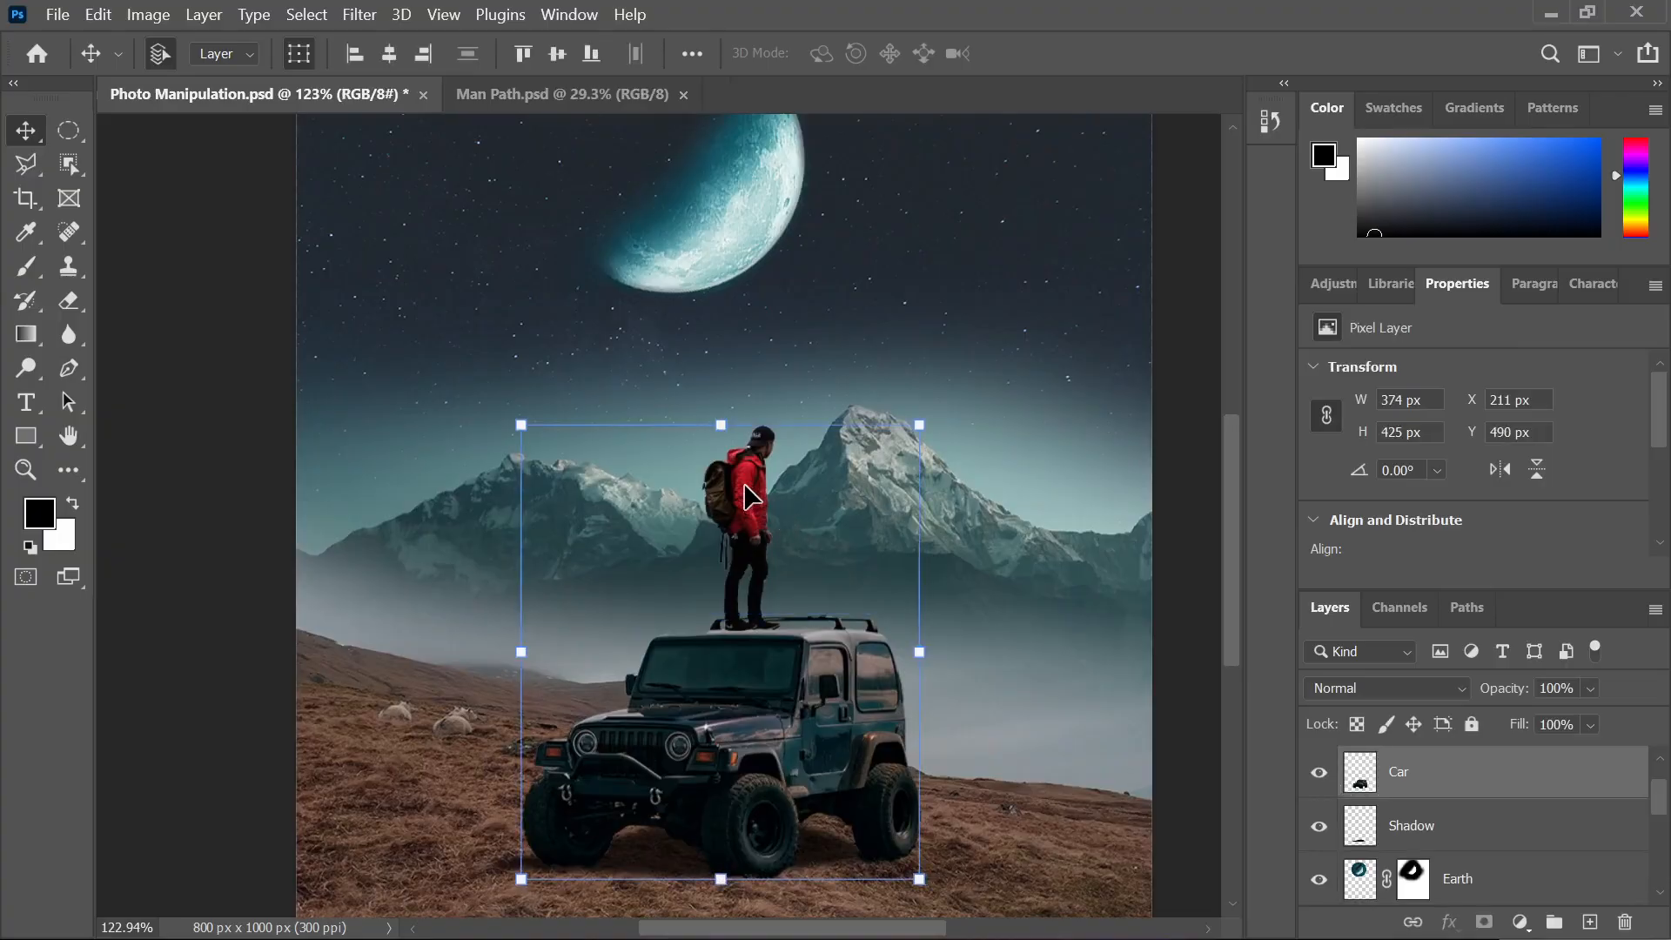
key("Left")
key("Left")
key("Left")
key("Left")
key("Left")
key("Left")
key("Left")
key("Left")
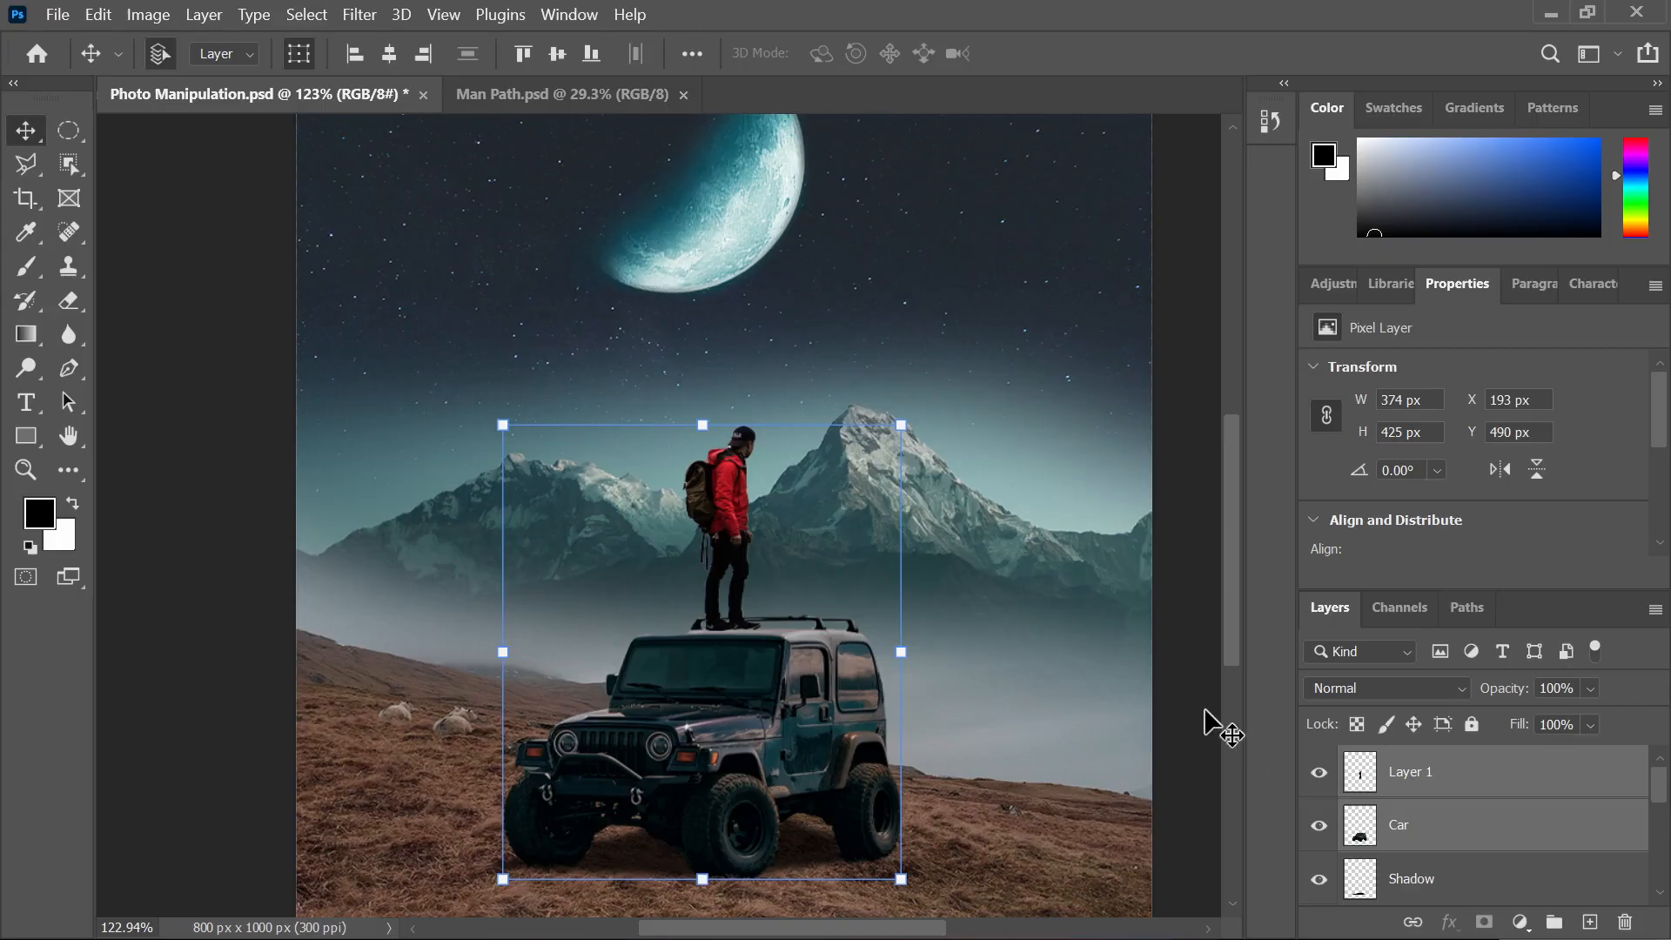
Nudge the jeep's shadow left to X 159 px to match
left_click(660, 870)
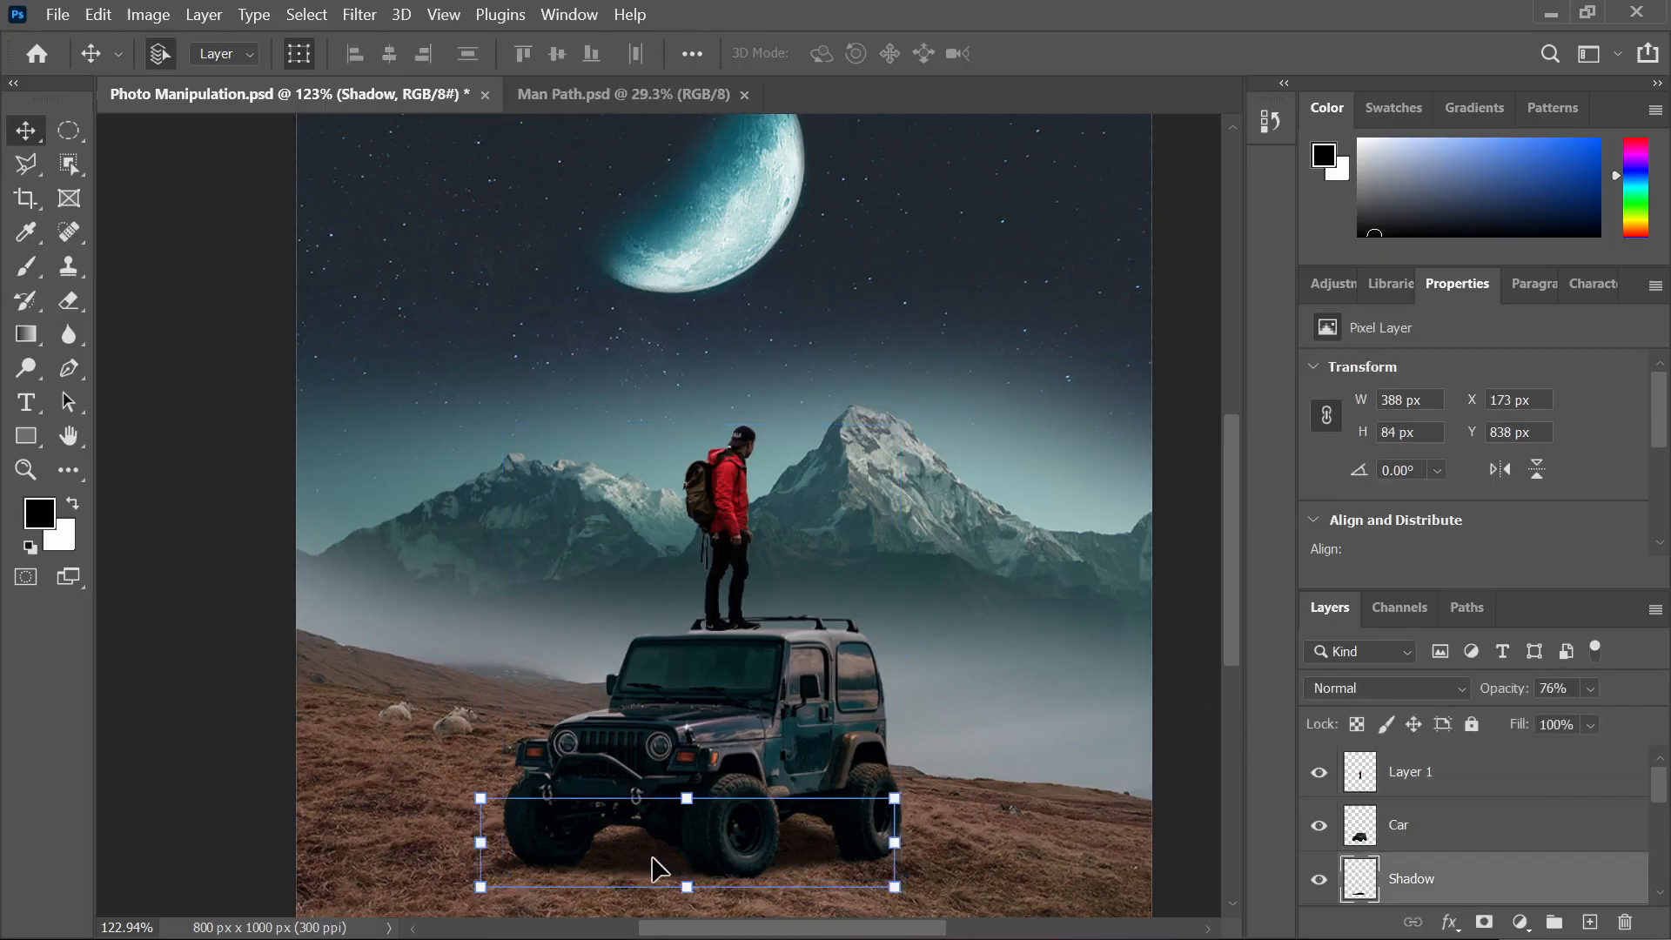
key("Left")
key("Left")
key("Left")
key("Left")
key("Left")
key("Left")
key("Left")
key("Left")
key("Left")
key("Left")
key("Left")
key("Left")
key("Left")
key("Left")
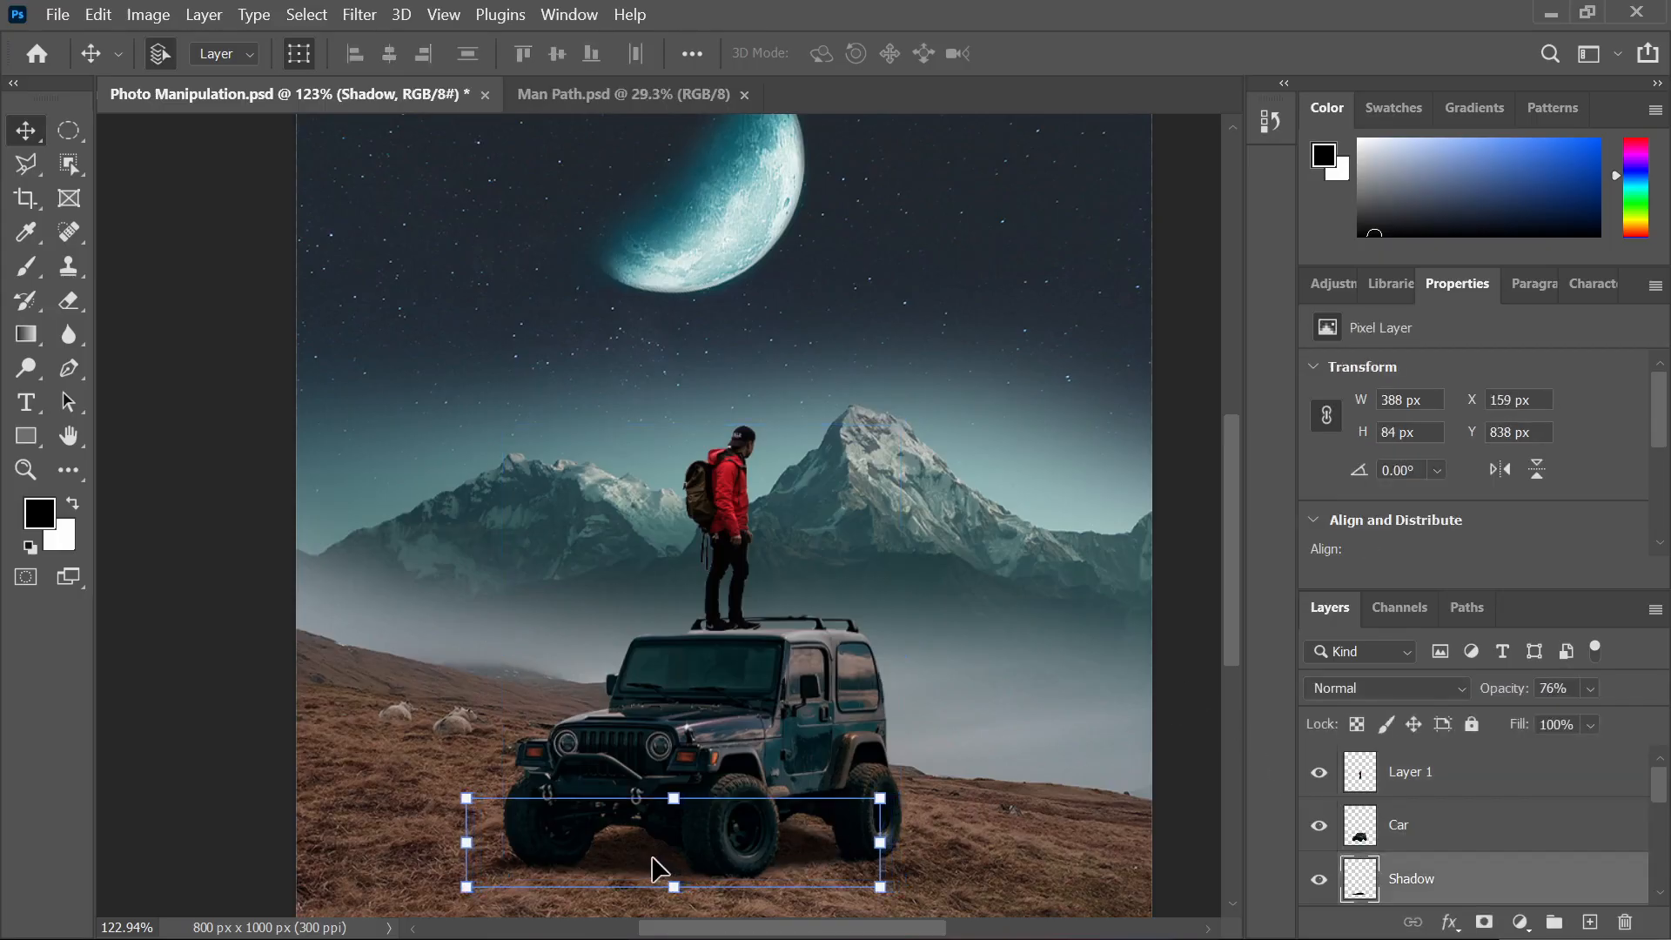
key("Left")
key("Left")
Deselect the layers and bring up the finished reference composite in Photos
scroll(581, 825, "down", 5)
left_click(958, 752)
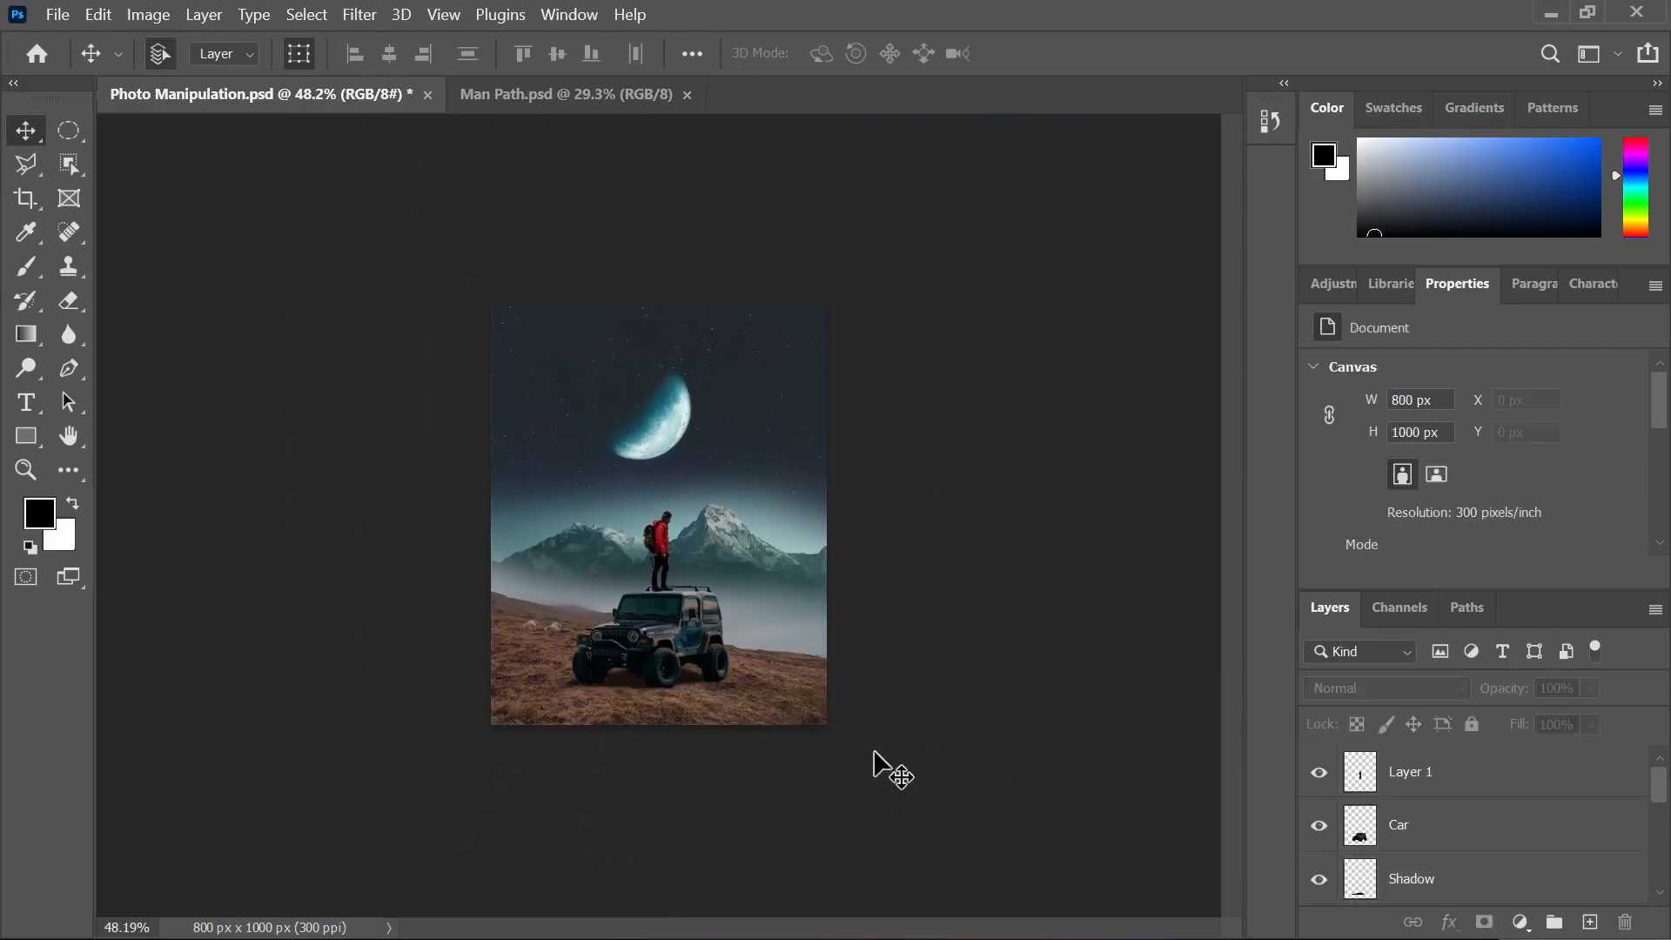
scroll(581, 613, "up", 4)
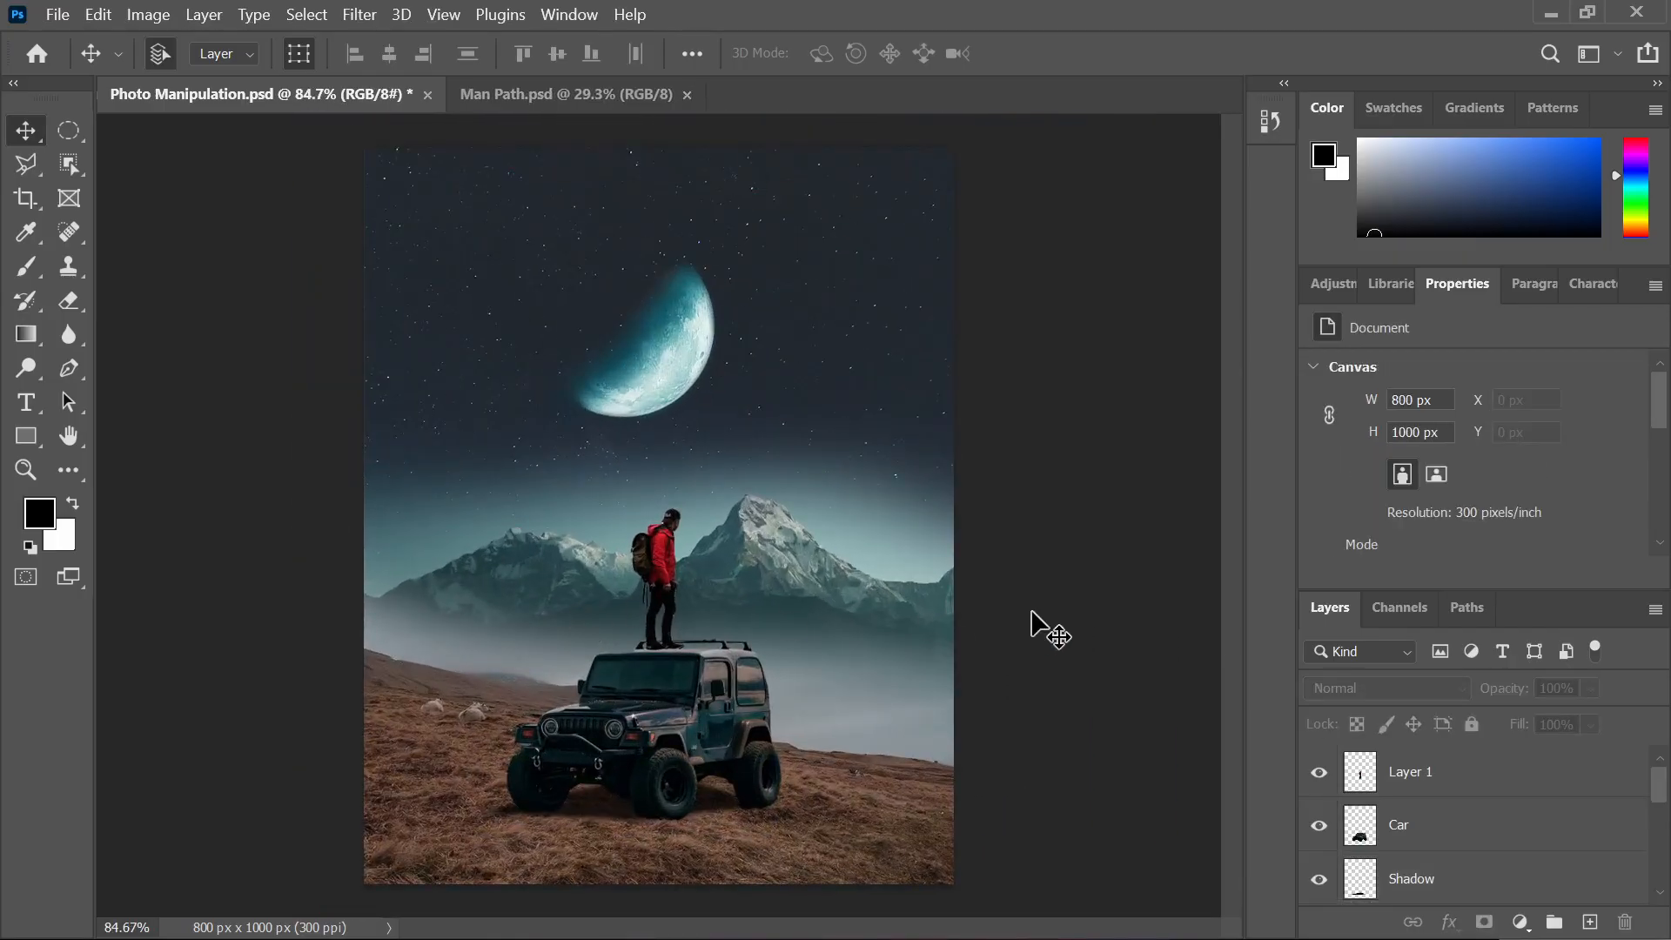
left_click(1012, 913)
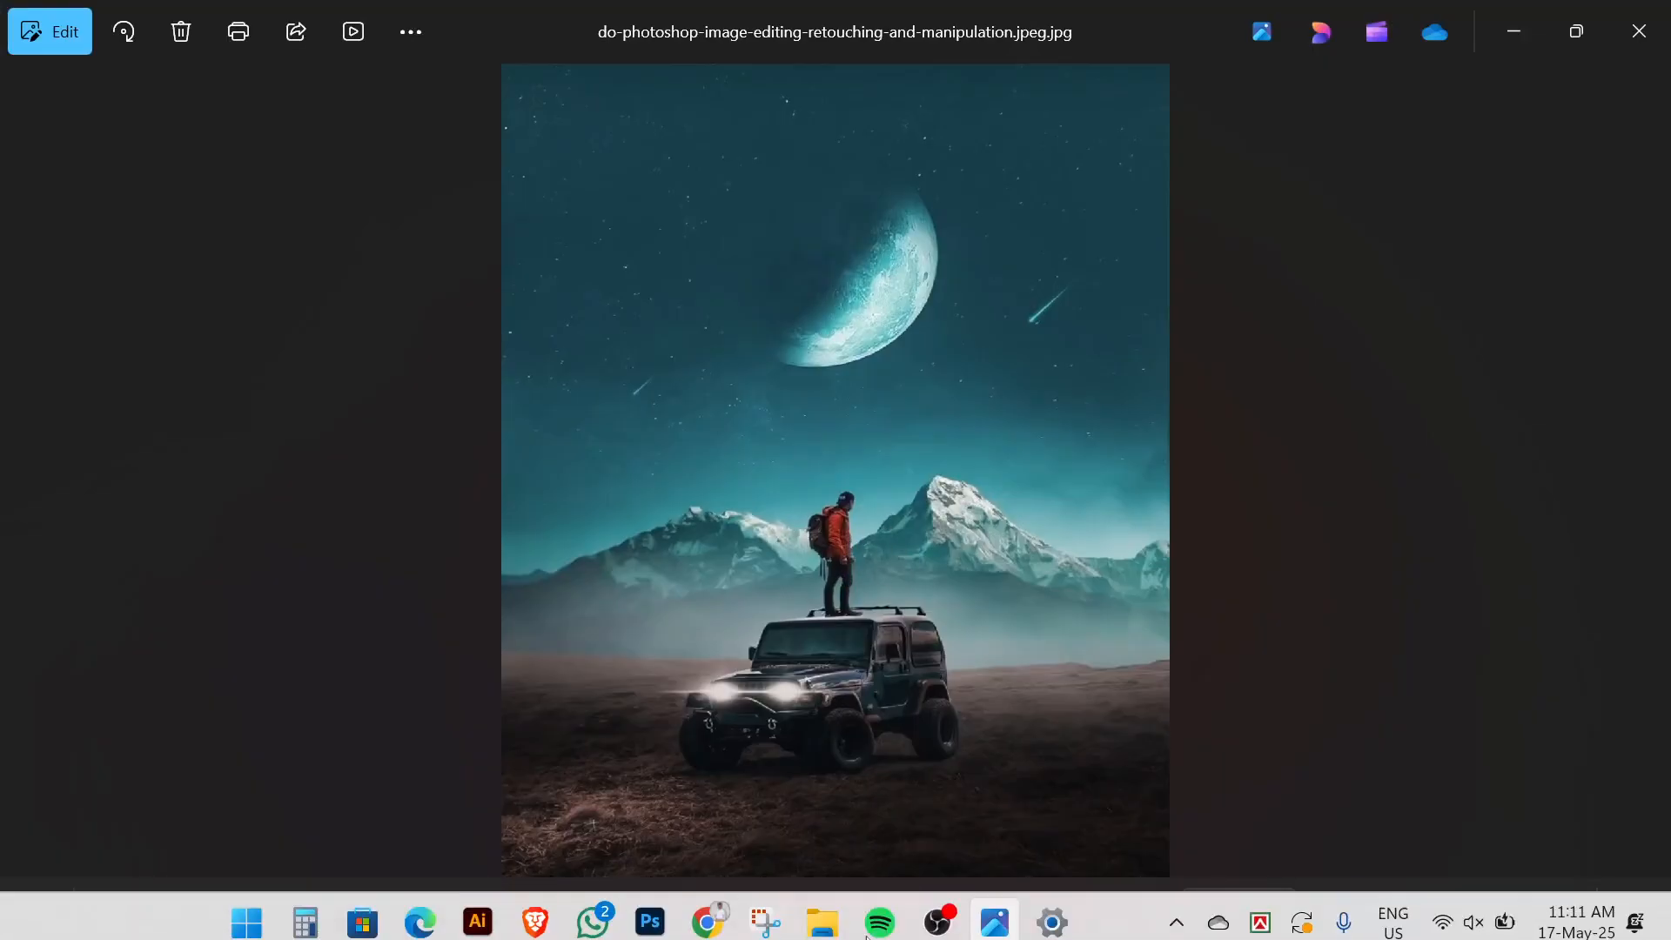
Desaturate the hiker on Layer 1 to -29 with Hue/Saturation, then view the reference again
left_click(663, 914)
left_click(672, 578)
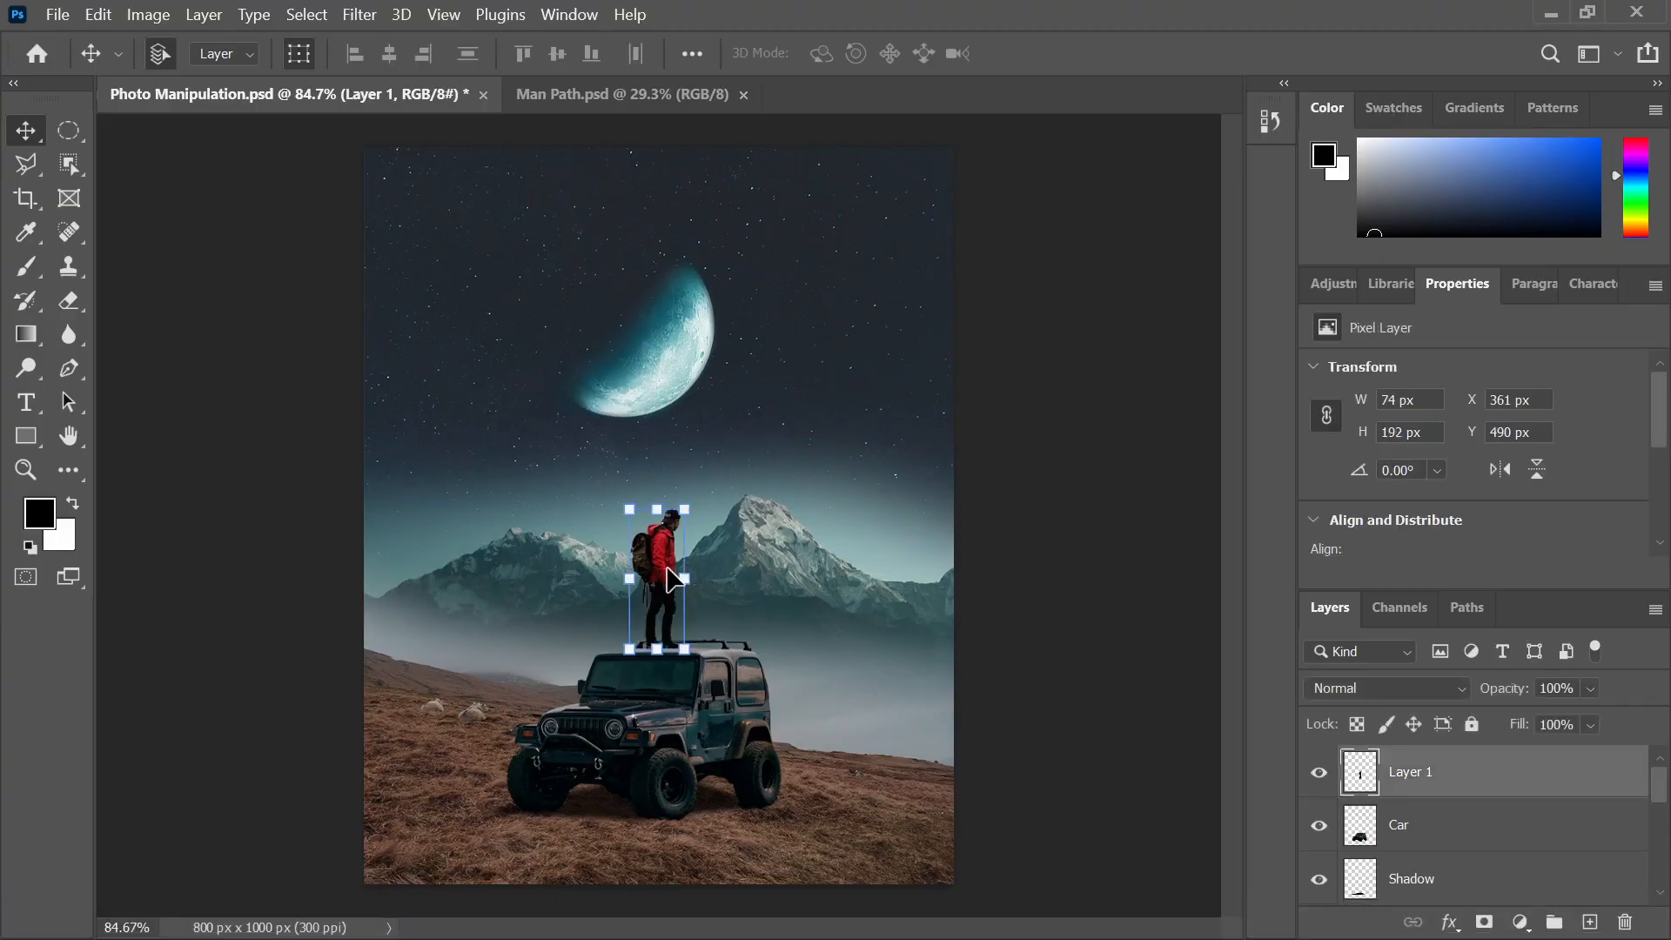
key("ctrl+u")
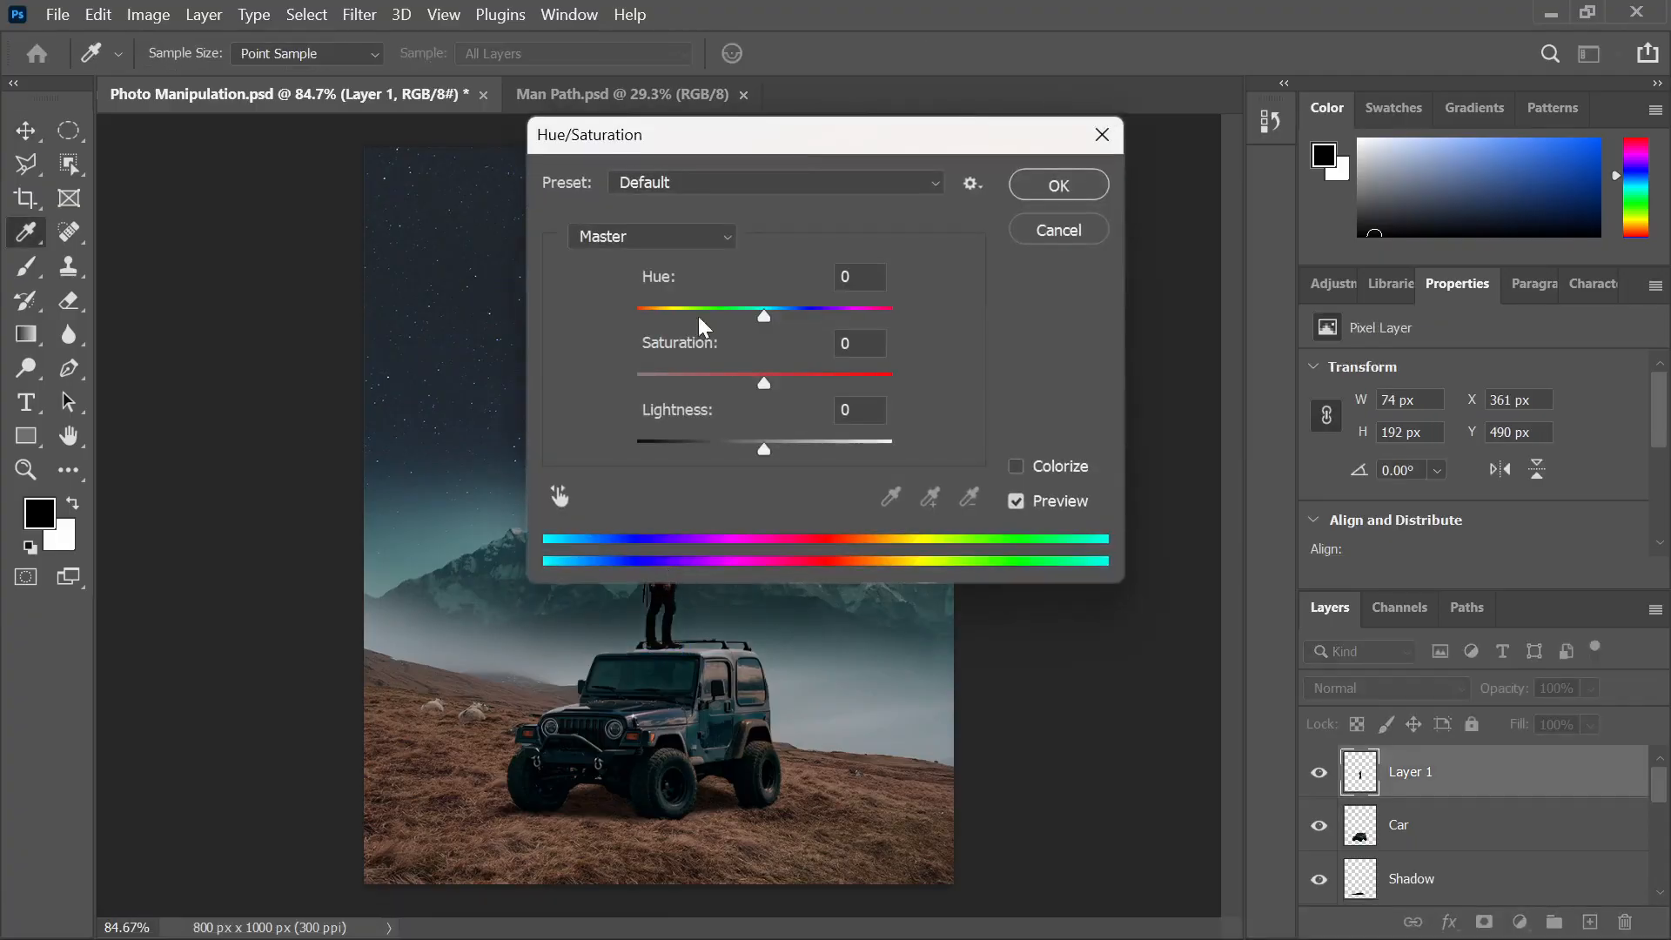
left_click_drag(633, 130, 978, 144)
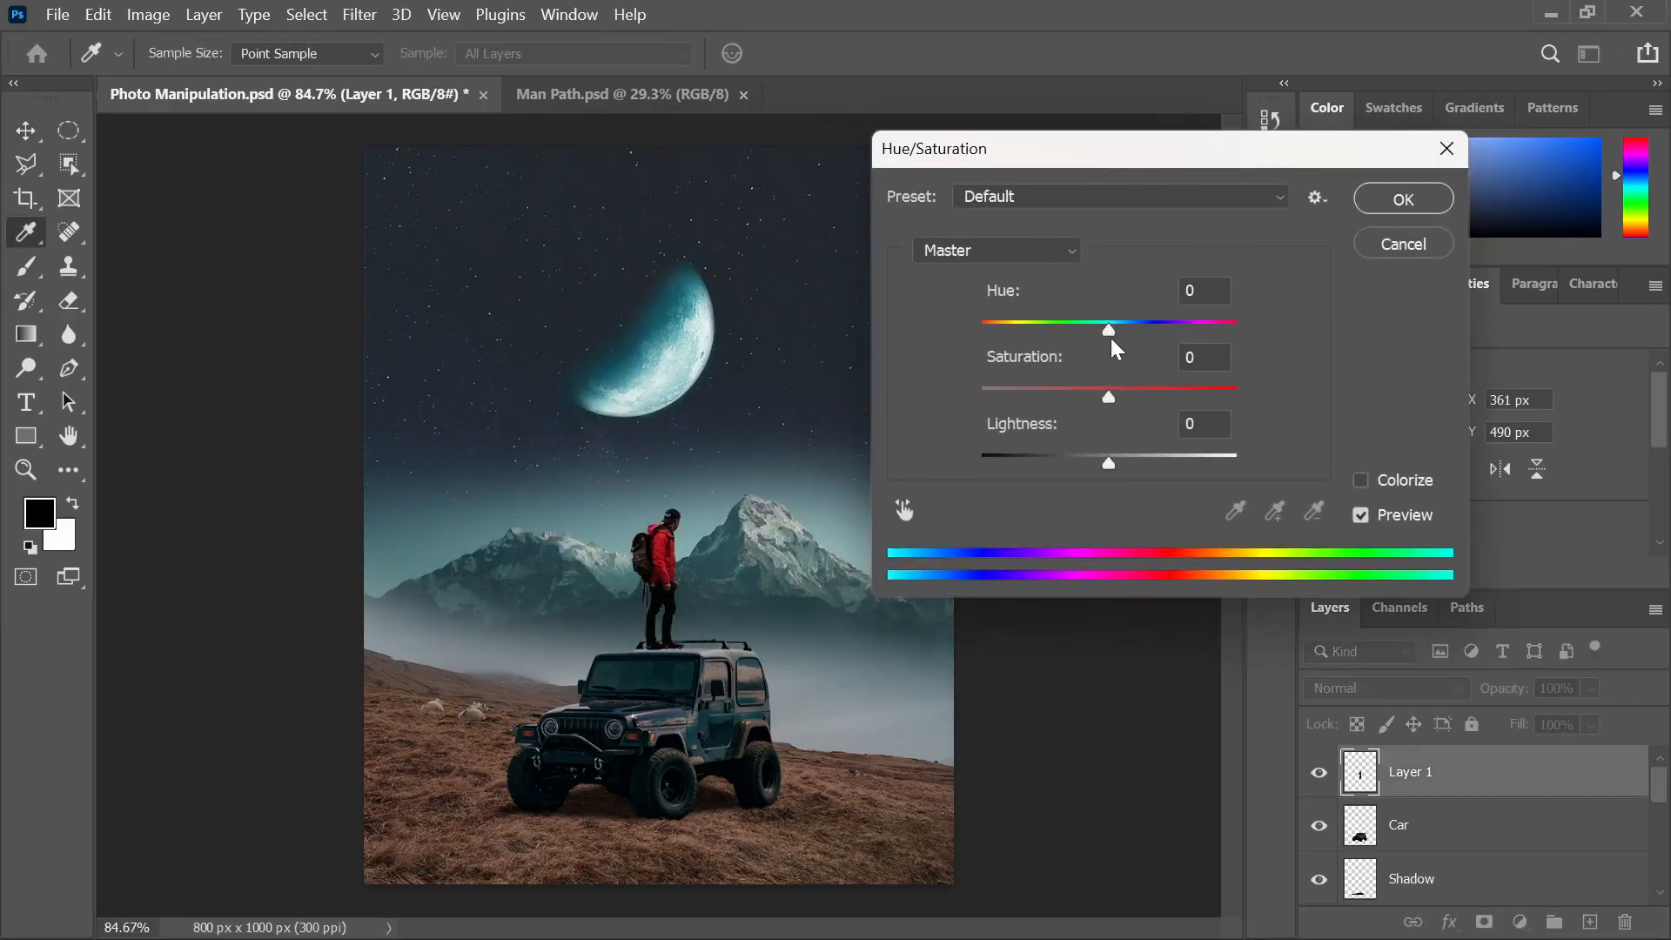
left_click_drag(1114, 395, 1072, 395)
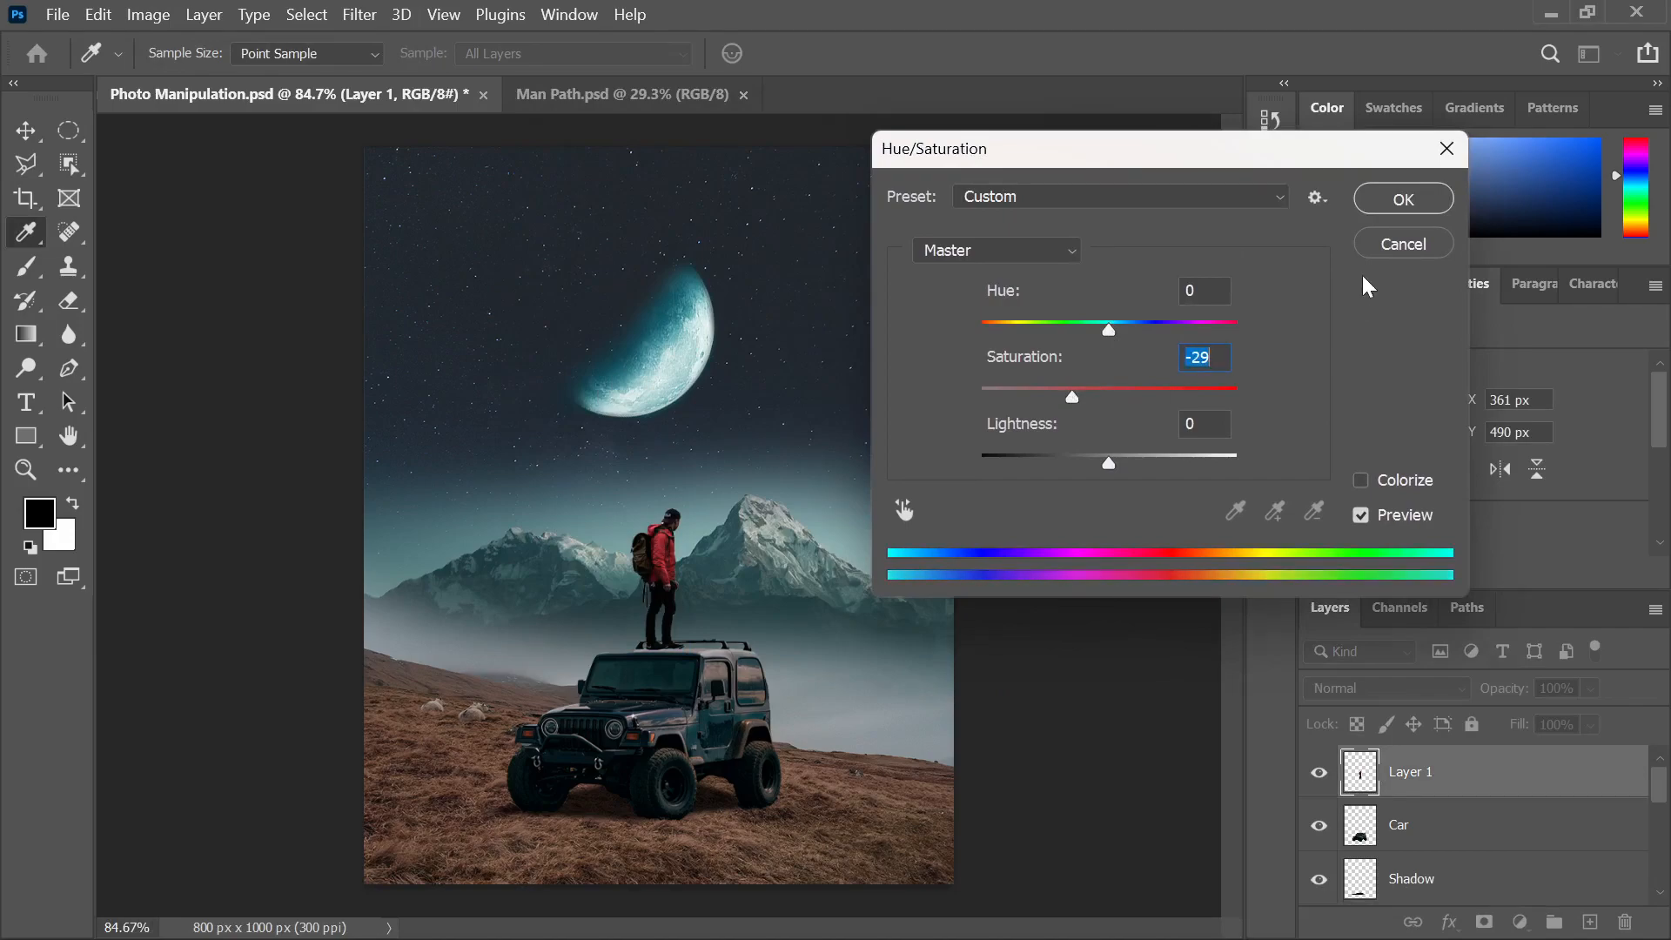
left_click(1383, 200)
key("v")
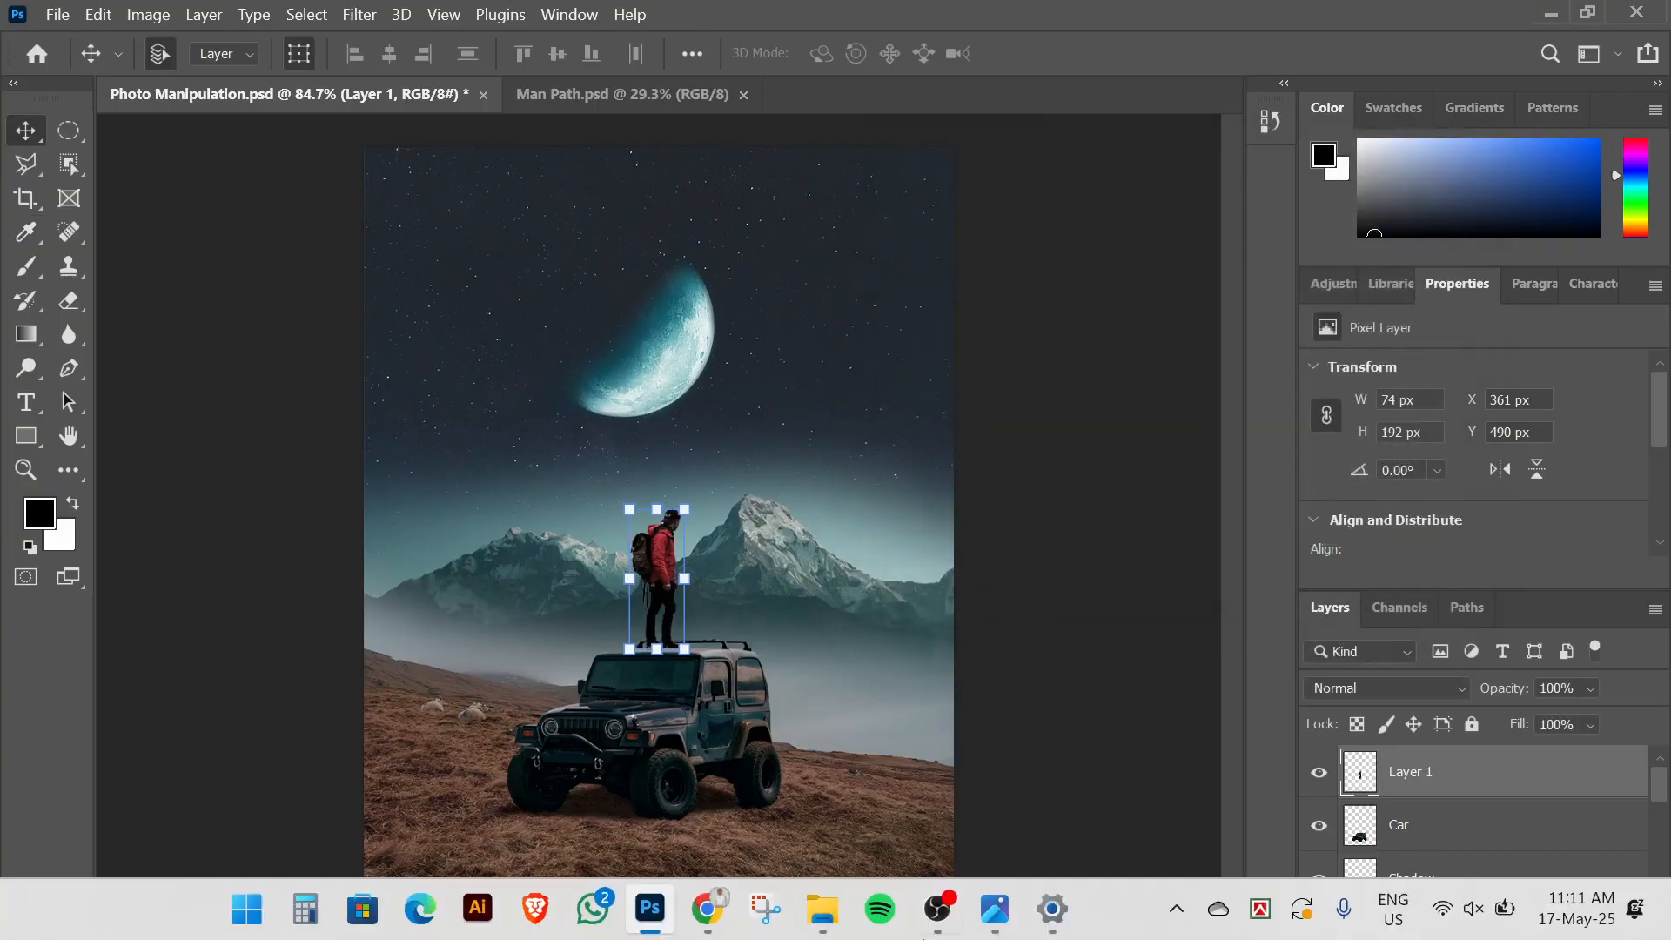
left_click(995, 908)
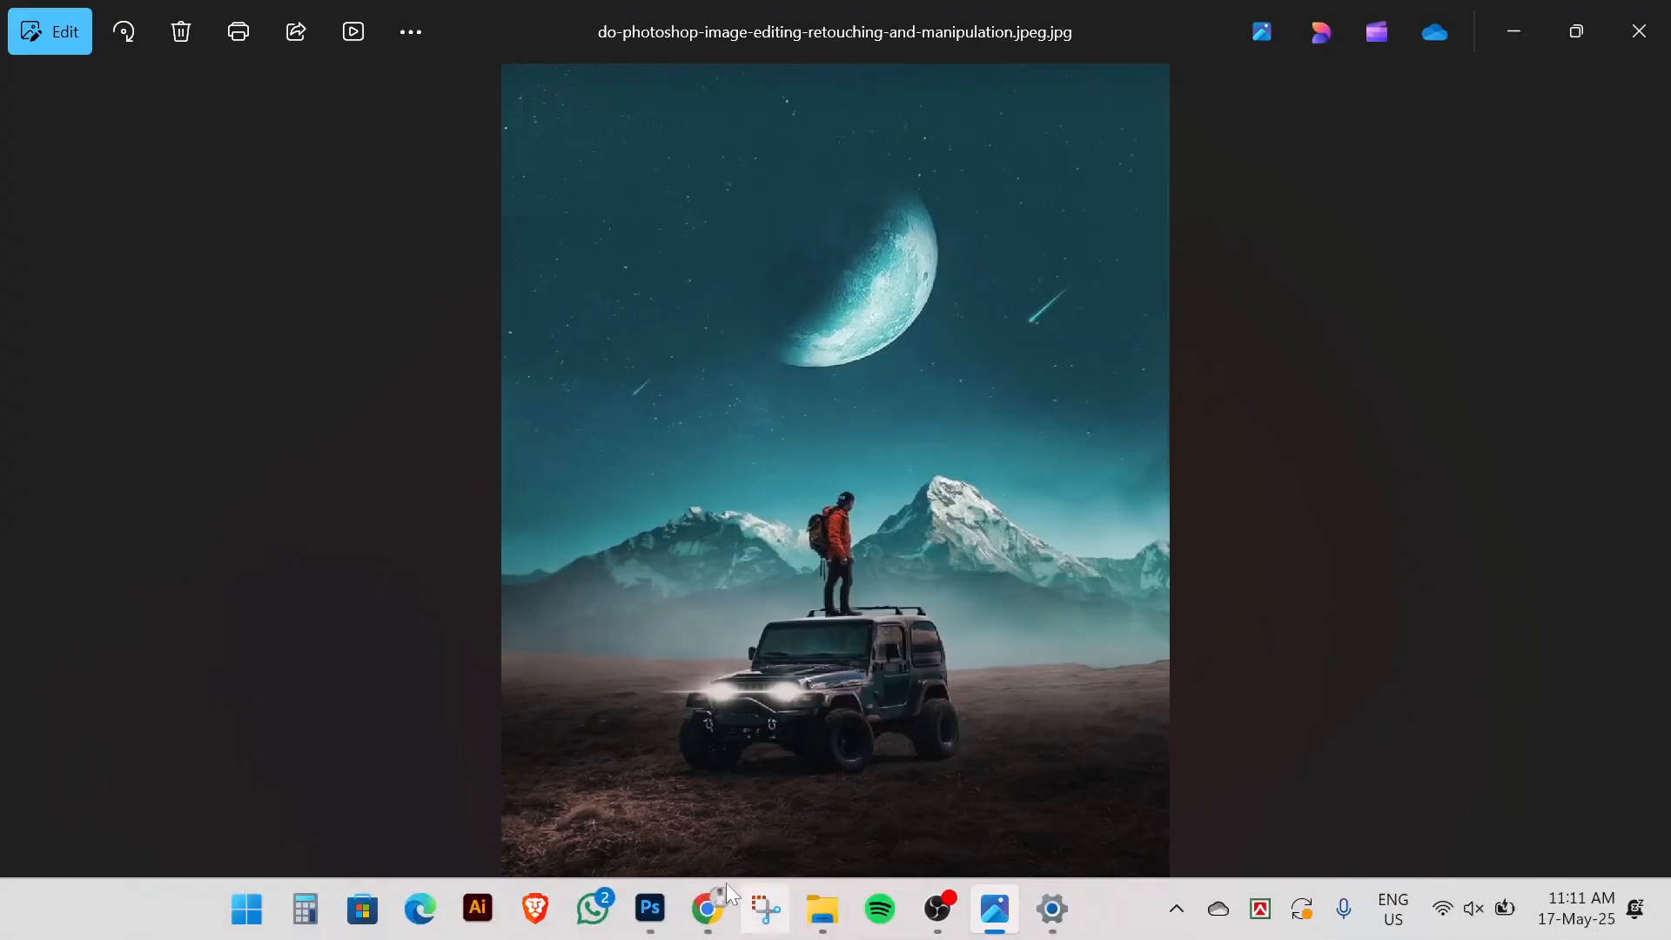
Switch between the composite and the reference JPG, zooming in to study its shooting-star streaks
left_click(652, 909)
left_click(1020, 552)
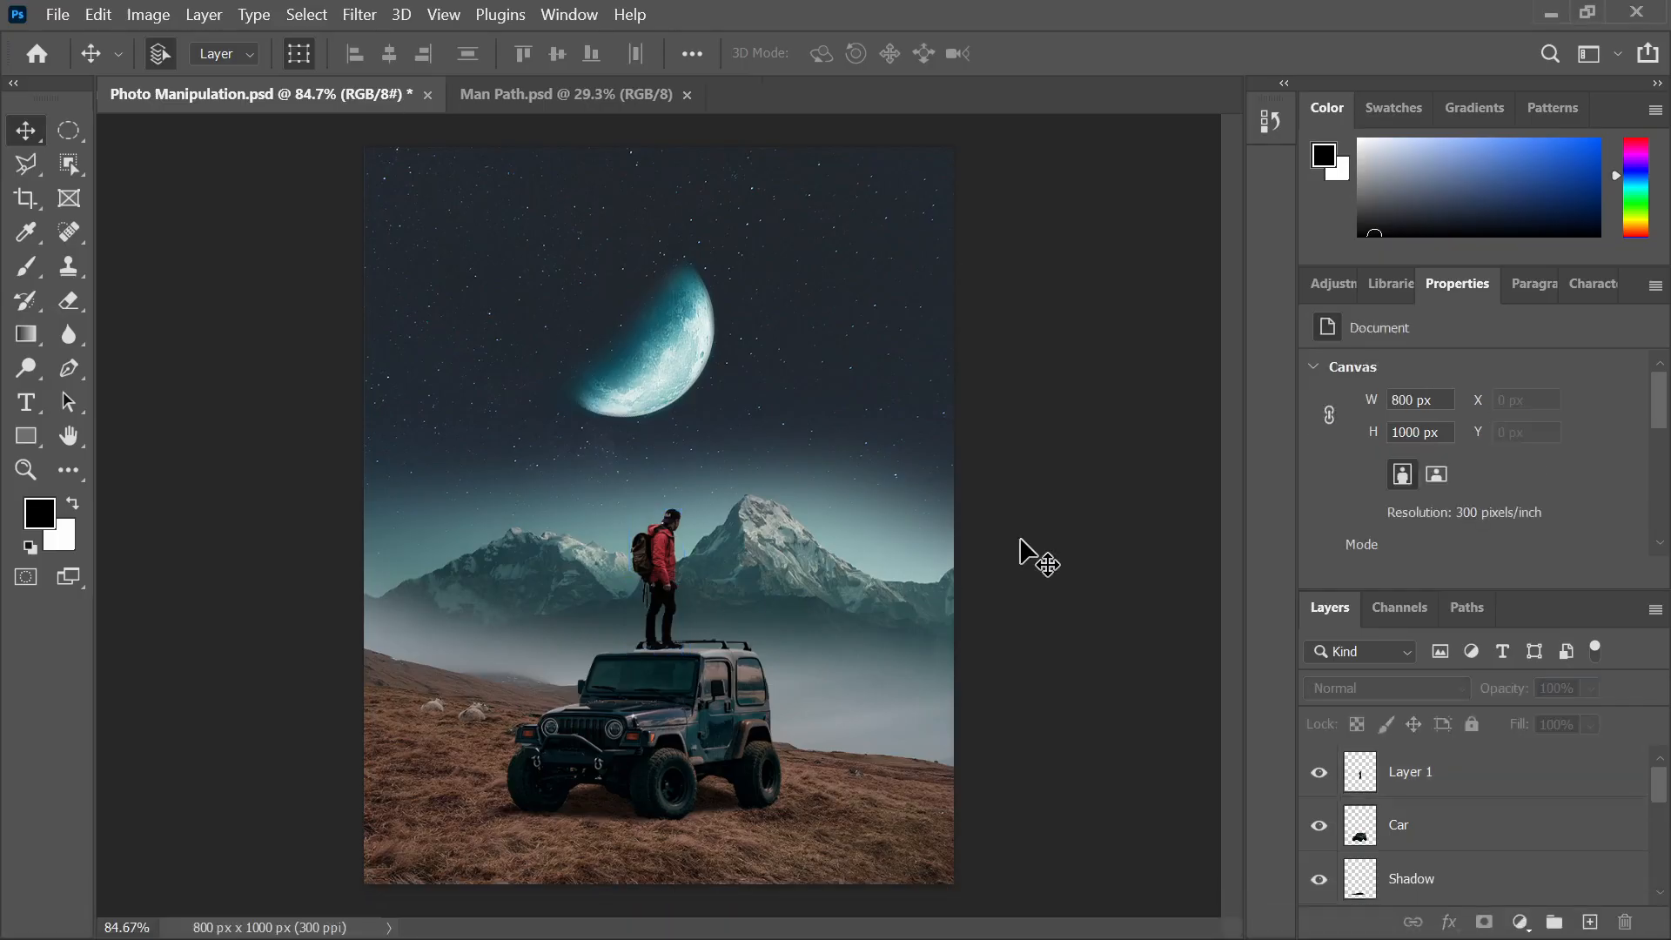
scroll(1020, 553, "down", 2)
scroll(347, 589, "up", 1)
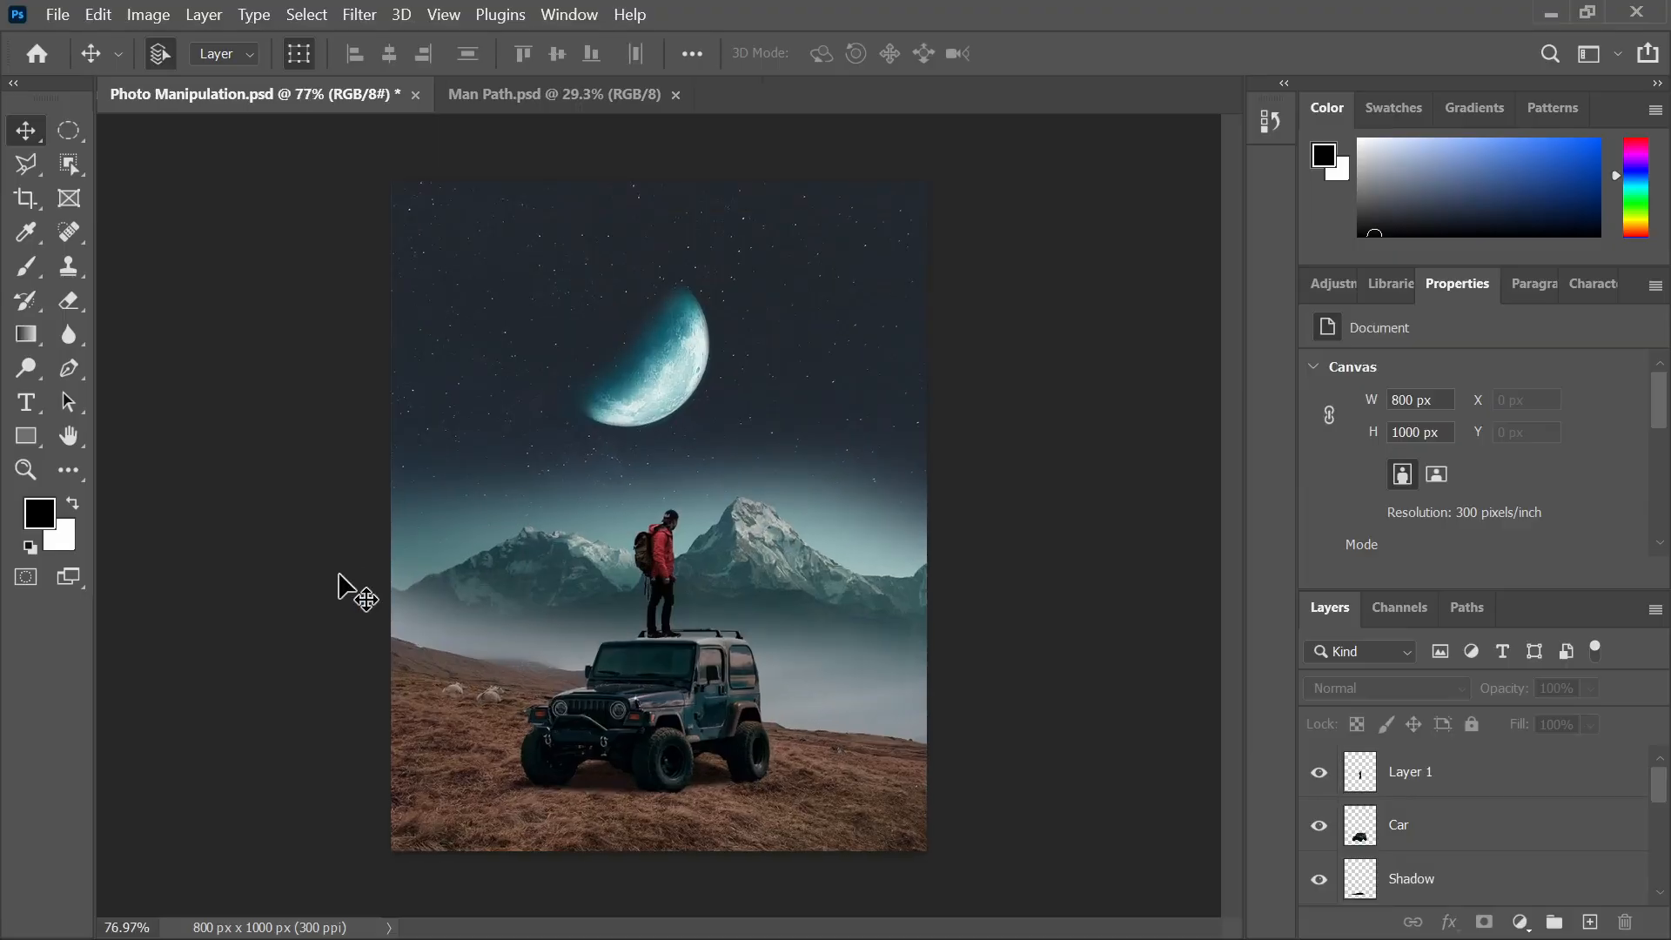
left_click(991, 914)
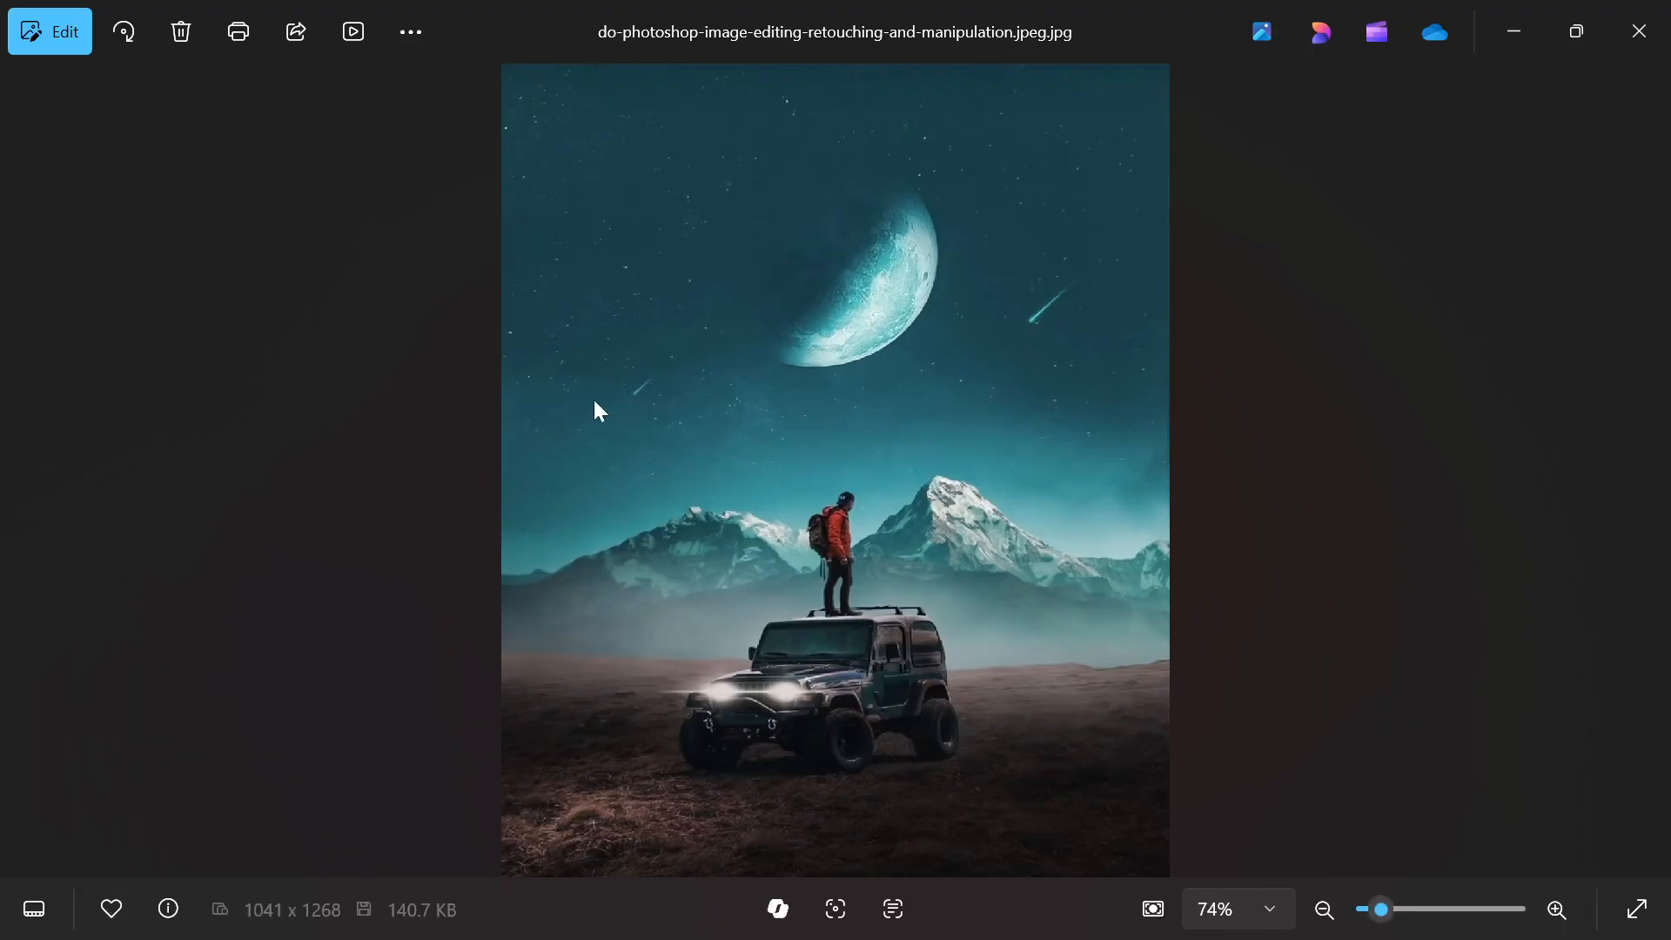
scroll(597, 396, "up", 5)
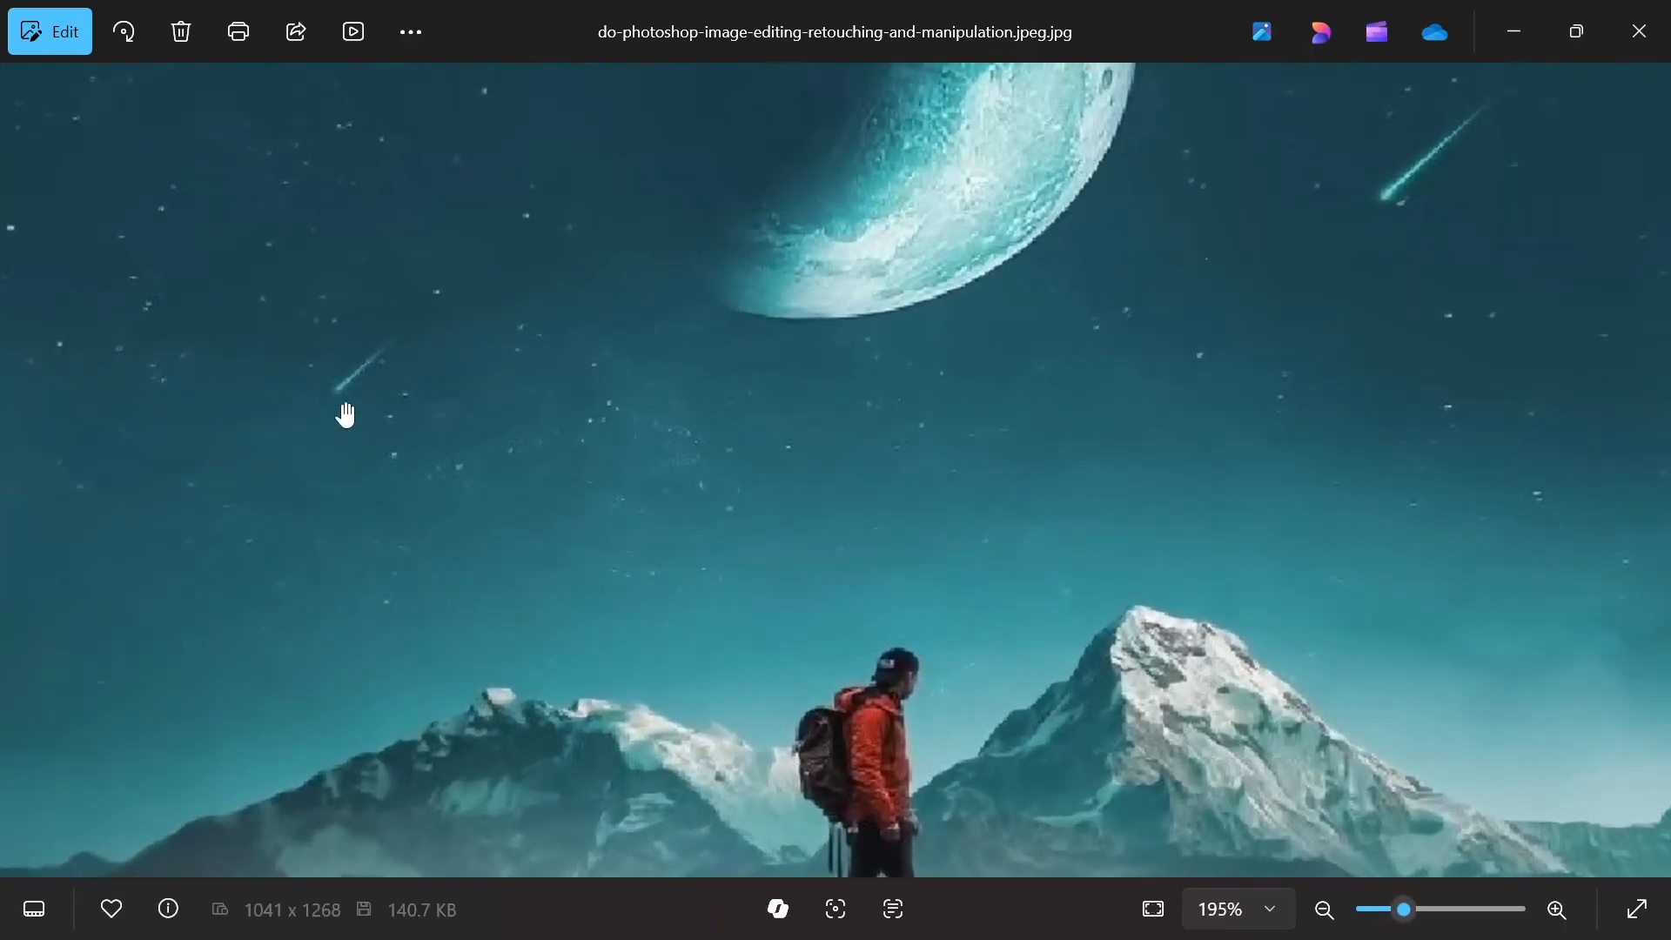
scroll(1271, 435, "down", 5)
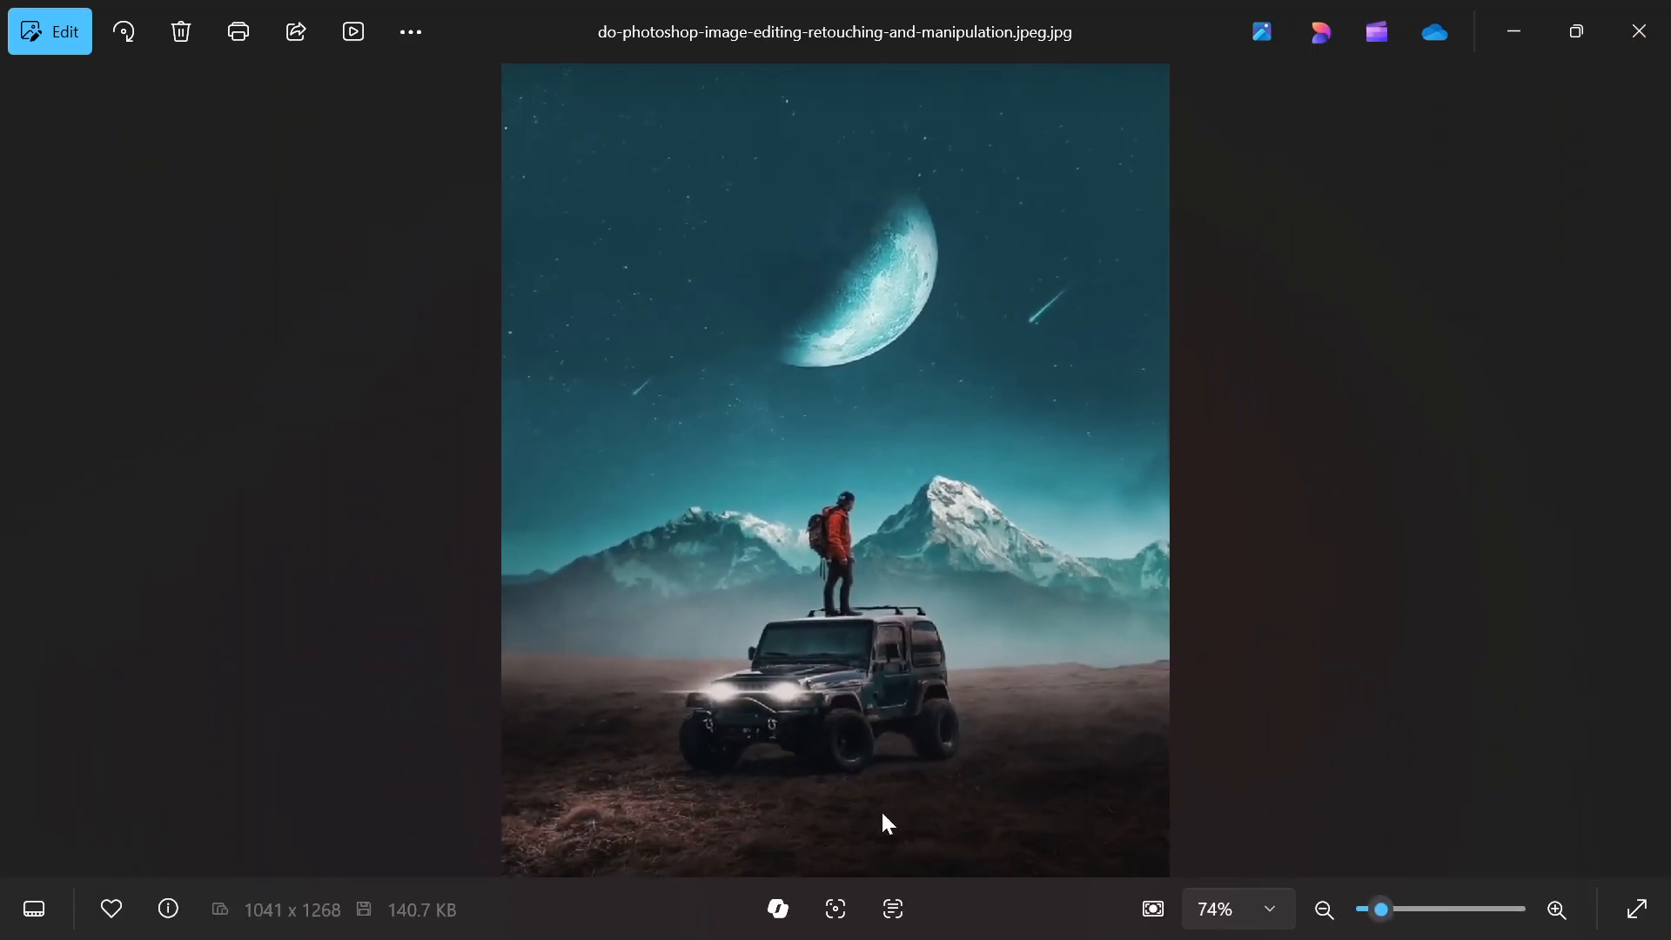
left_click(650, 909)
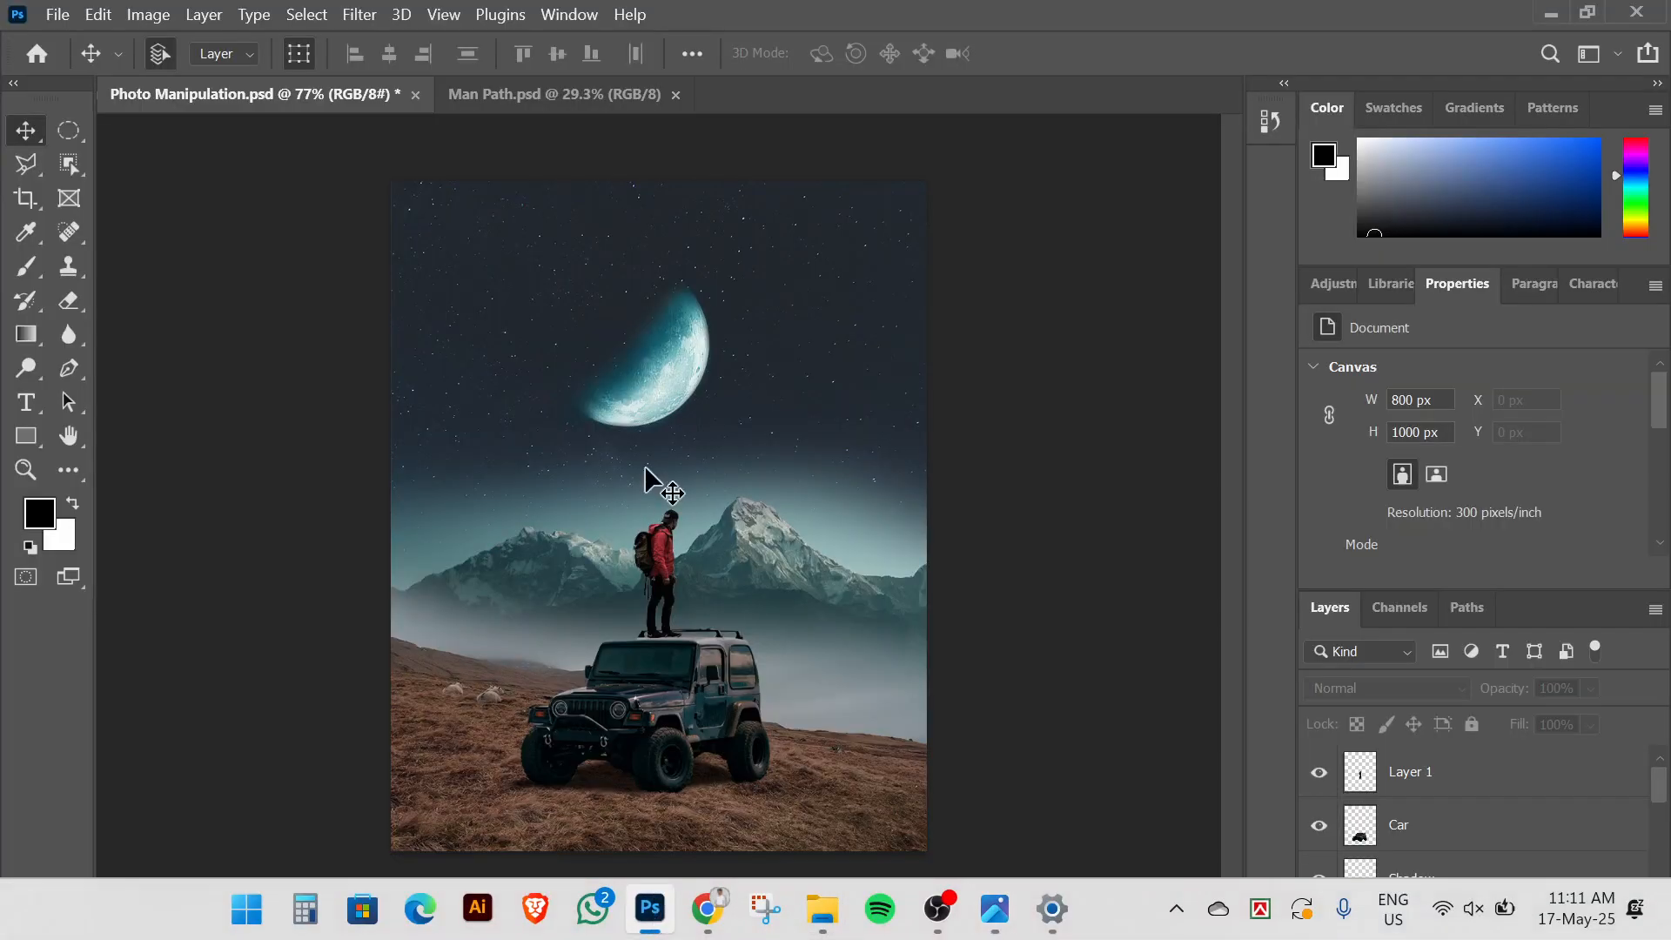
Add a new empty layer above Layer 1 and name it Light
key("ctrl+0")
left_click(1462, 787)
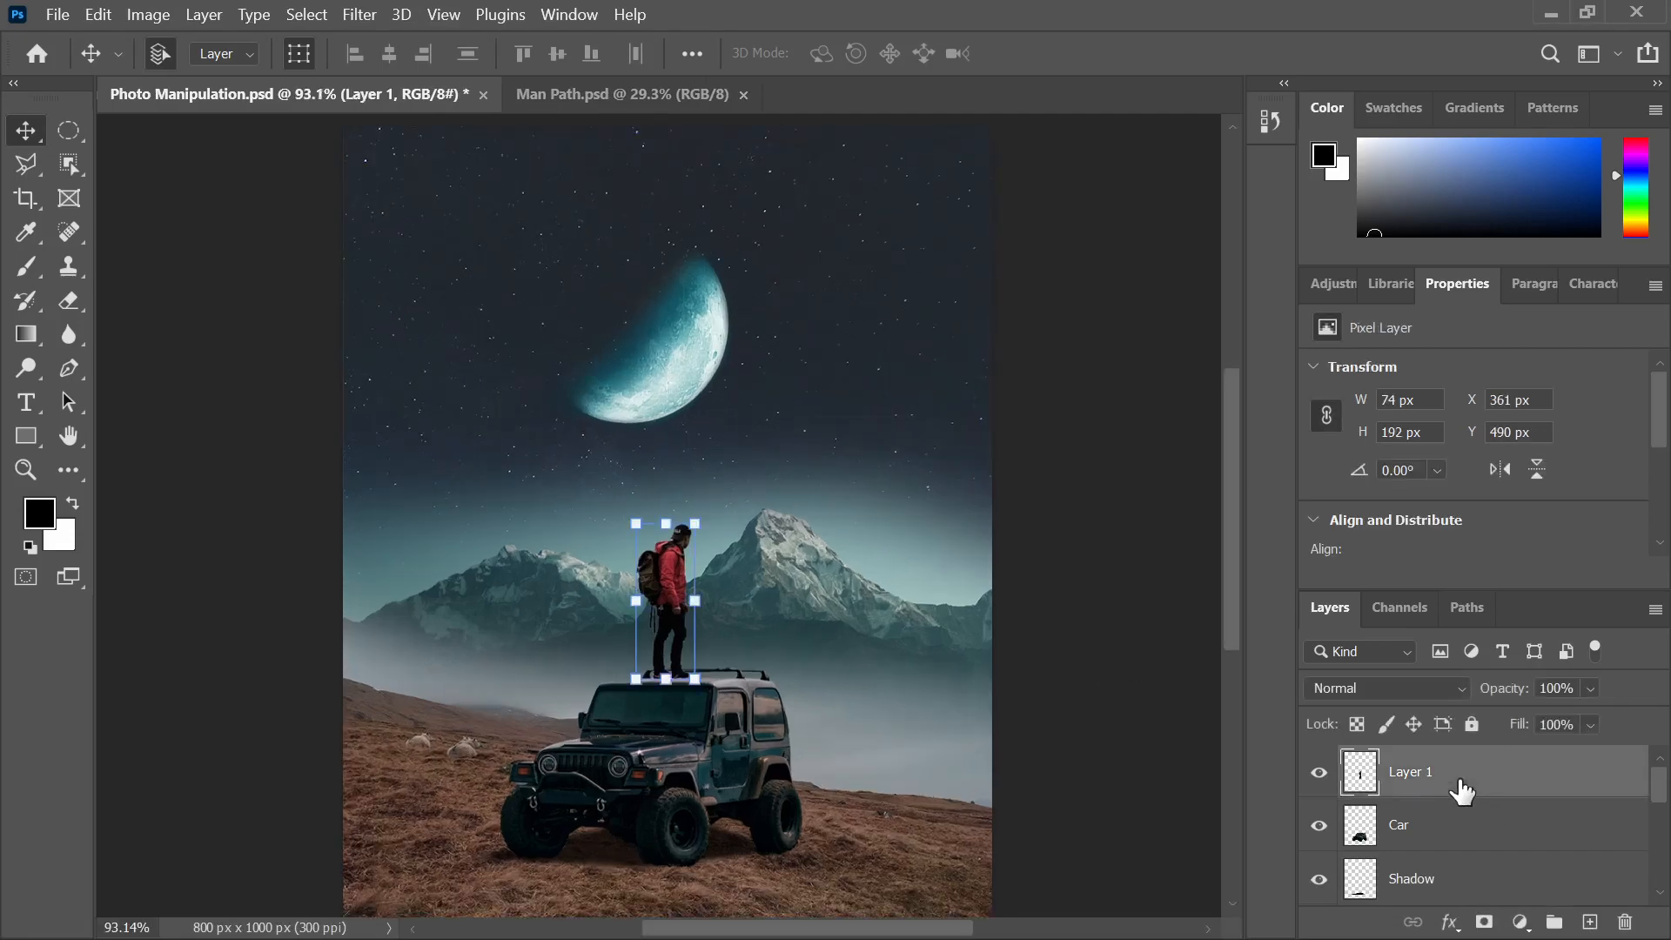
left_click(1589, 922)
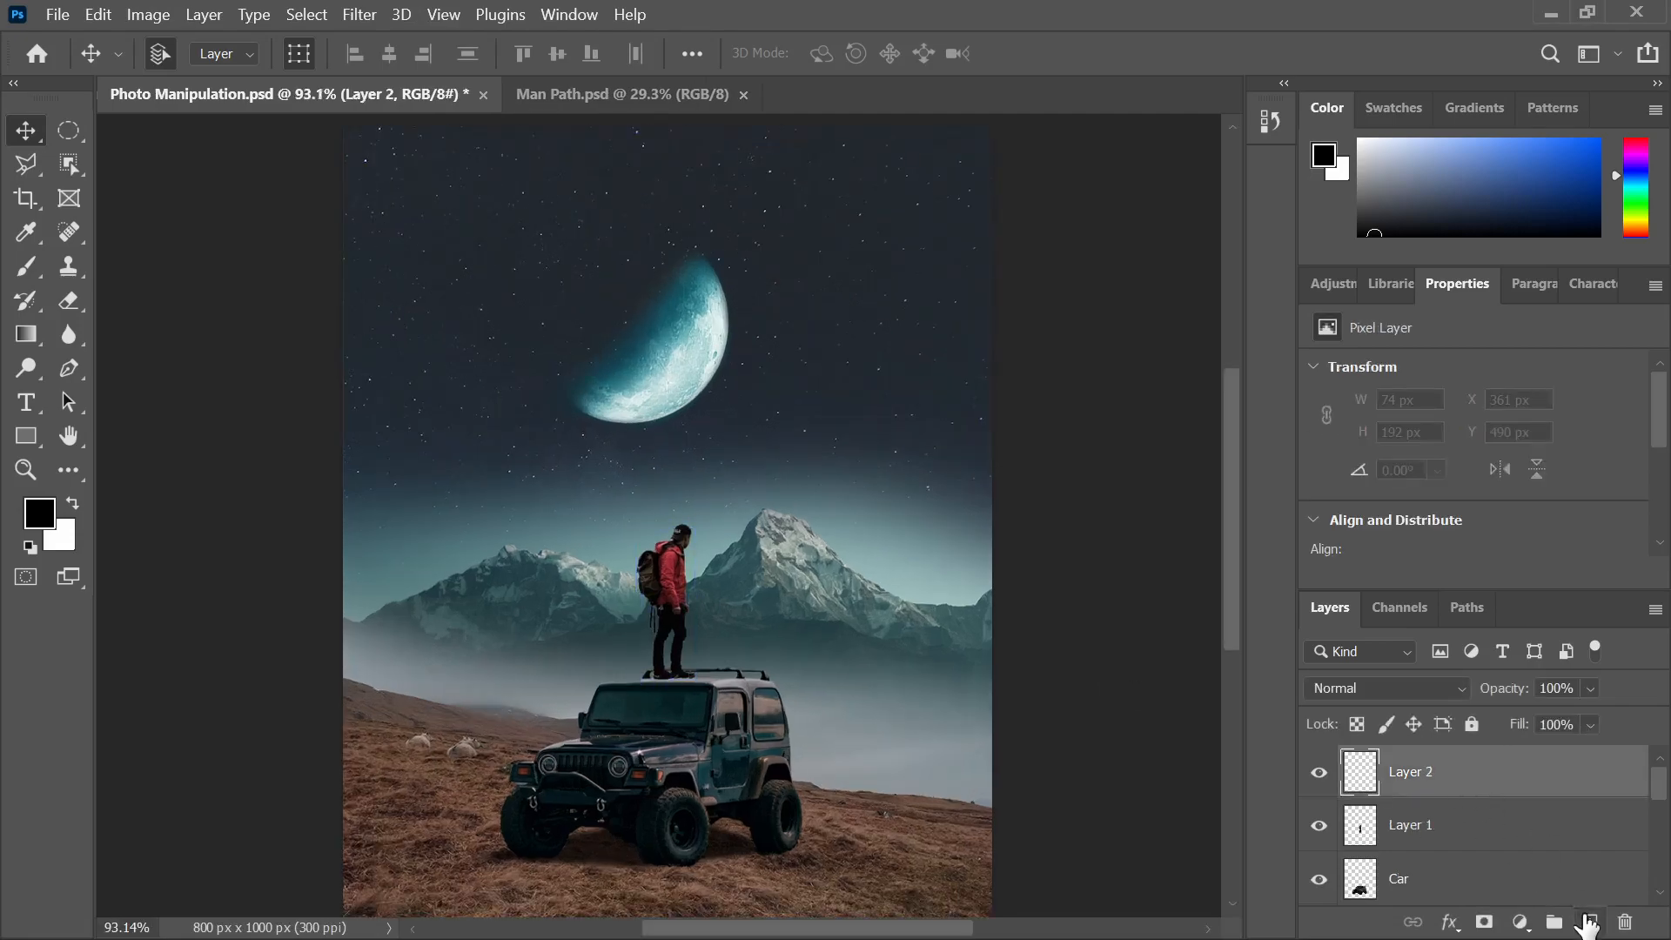
double_click(1427, 772)
type("Light")
key("Return")
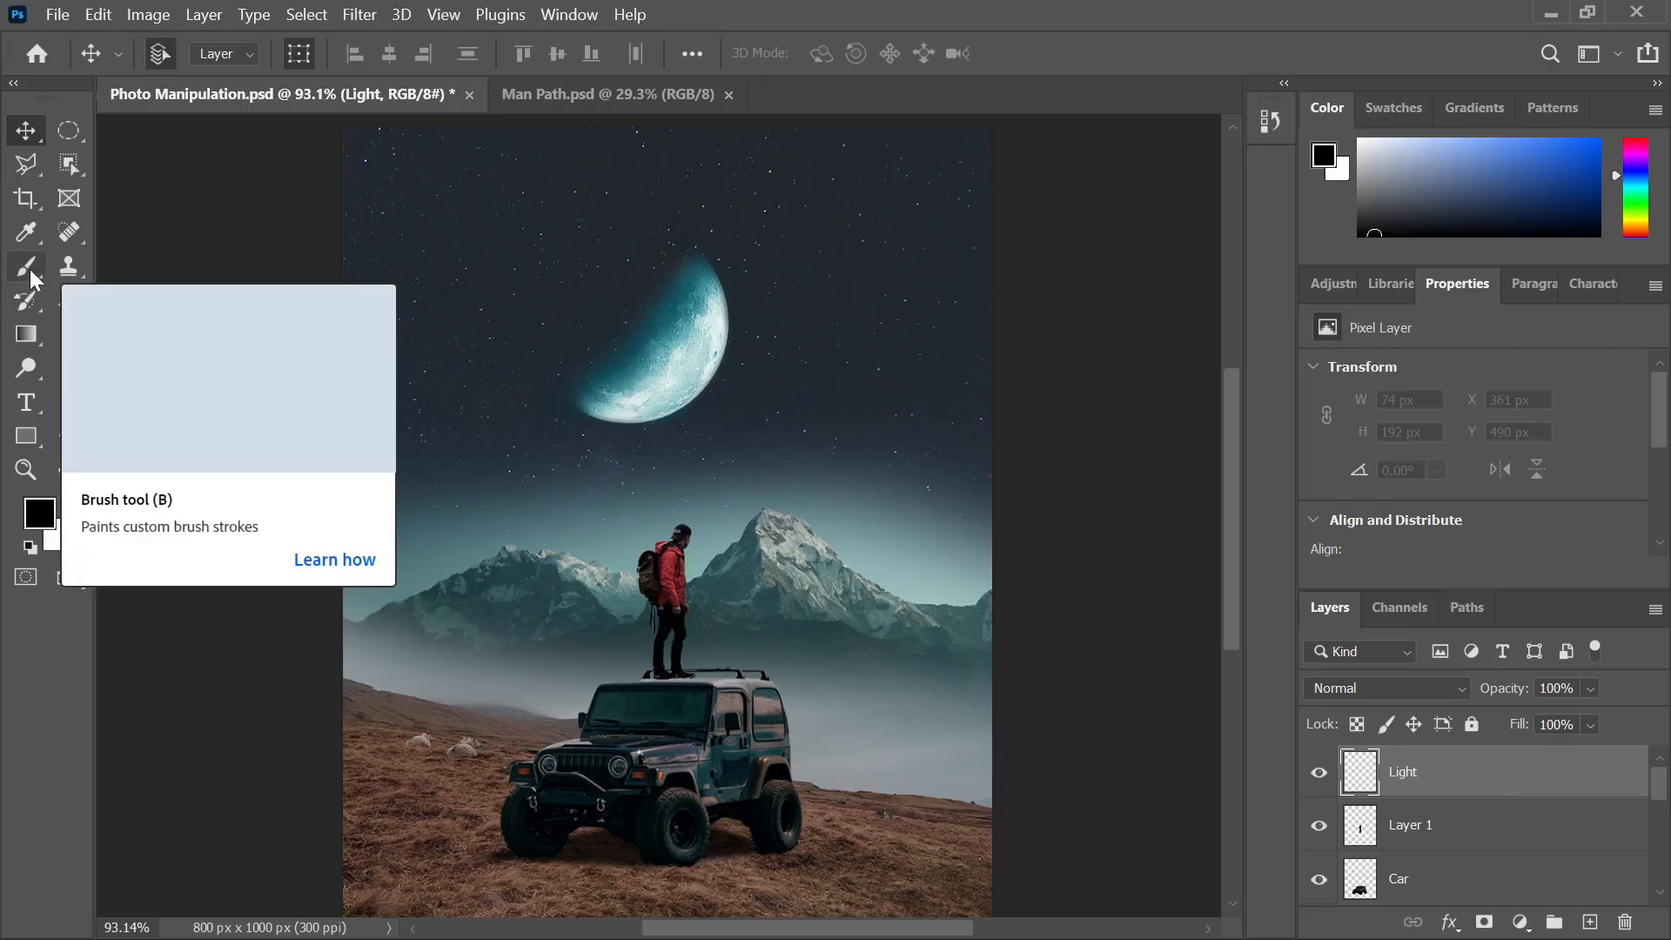
With a white brush at 100% flow, paint a vertical streak right of the moon
left_click_drag(26, 267, 111, 272)
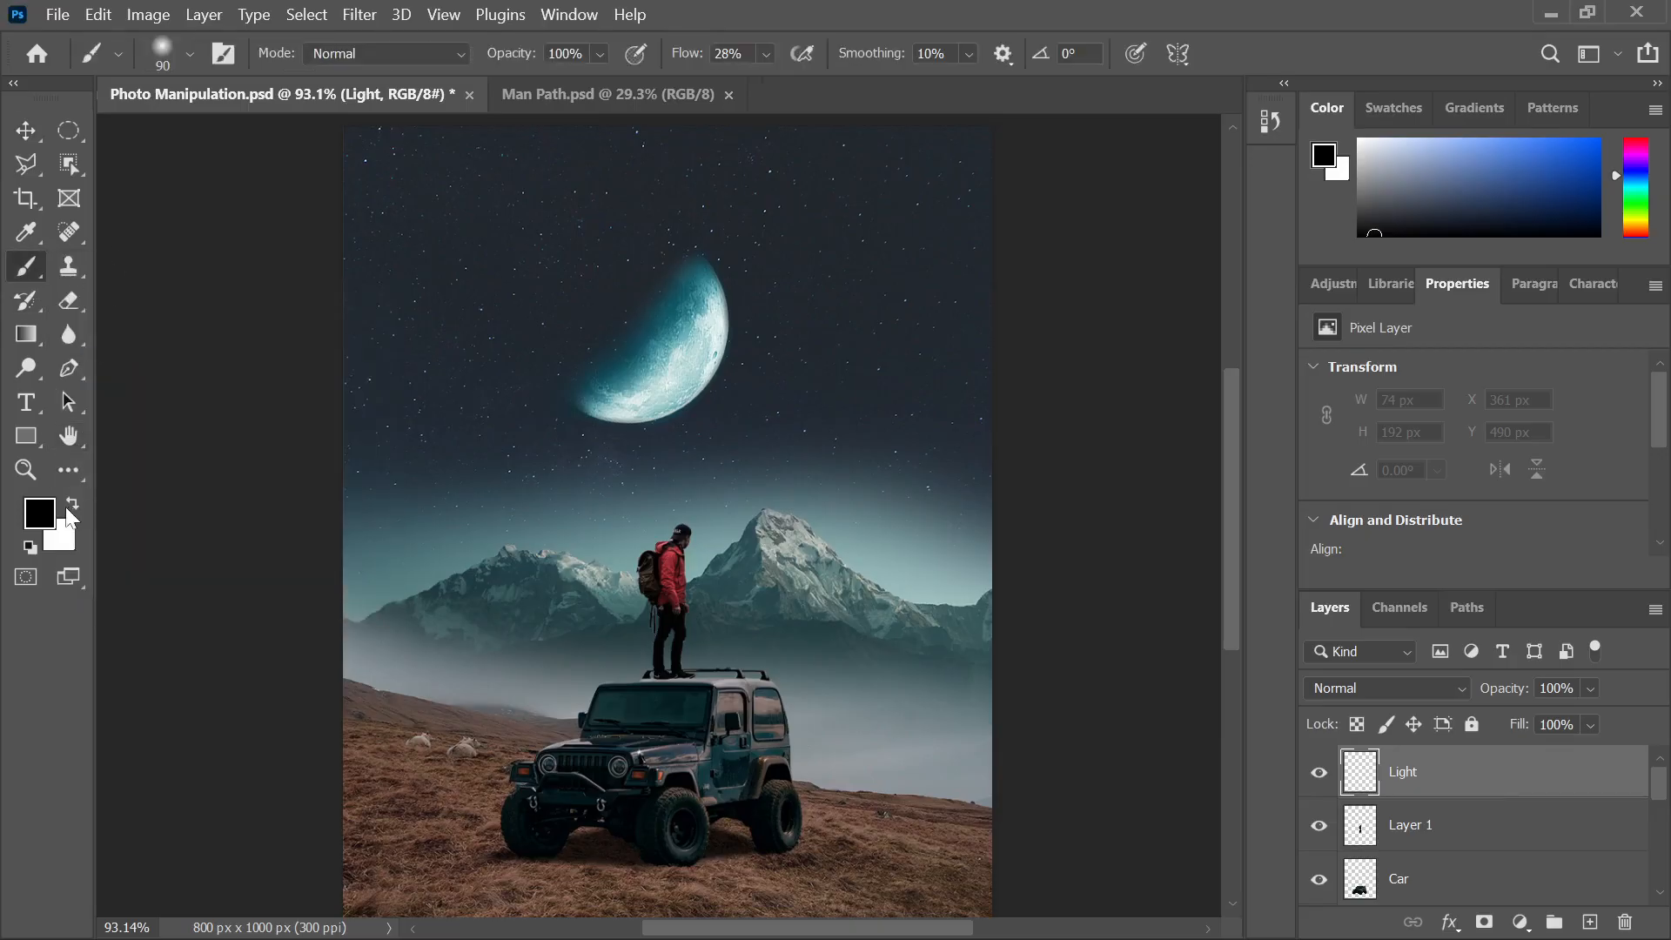
left_click(72, 504)
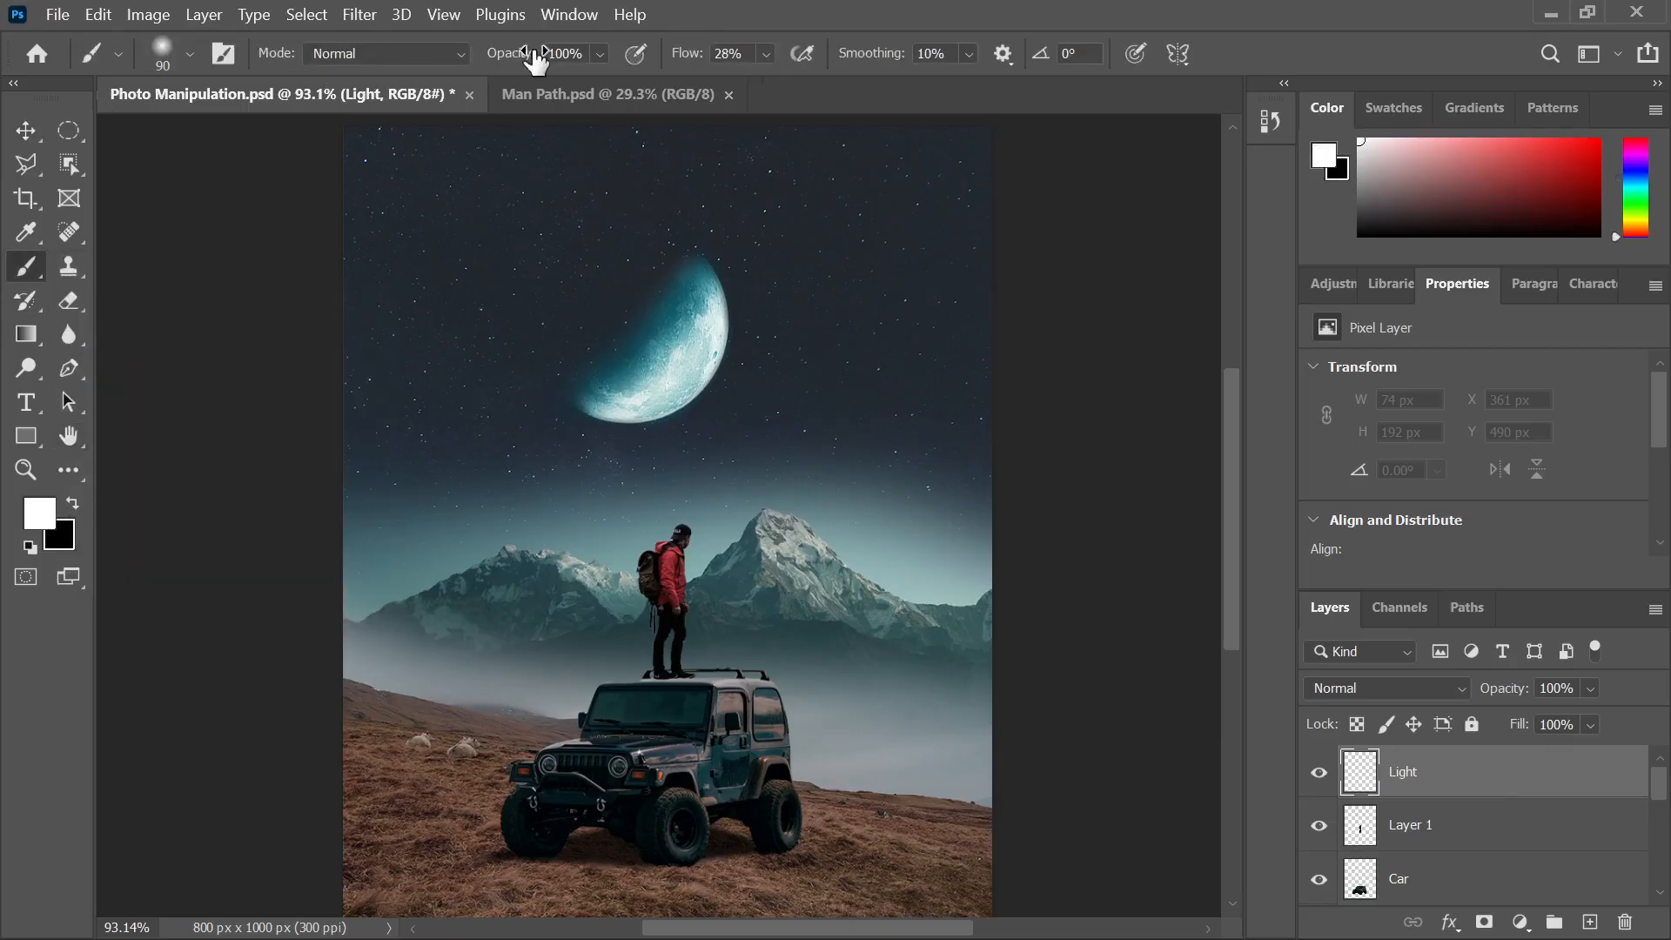
left_click_drag(675, 60, 909, 65)
left_click_drag(862, 307, 834, 367)
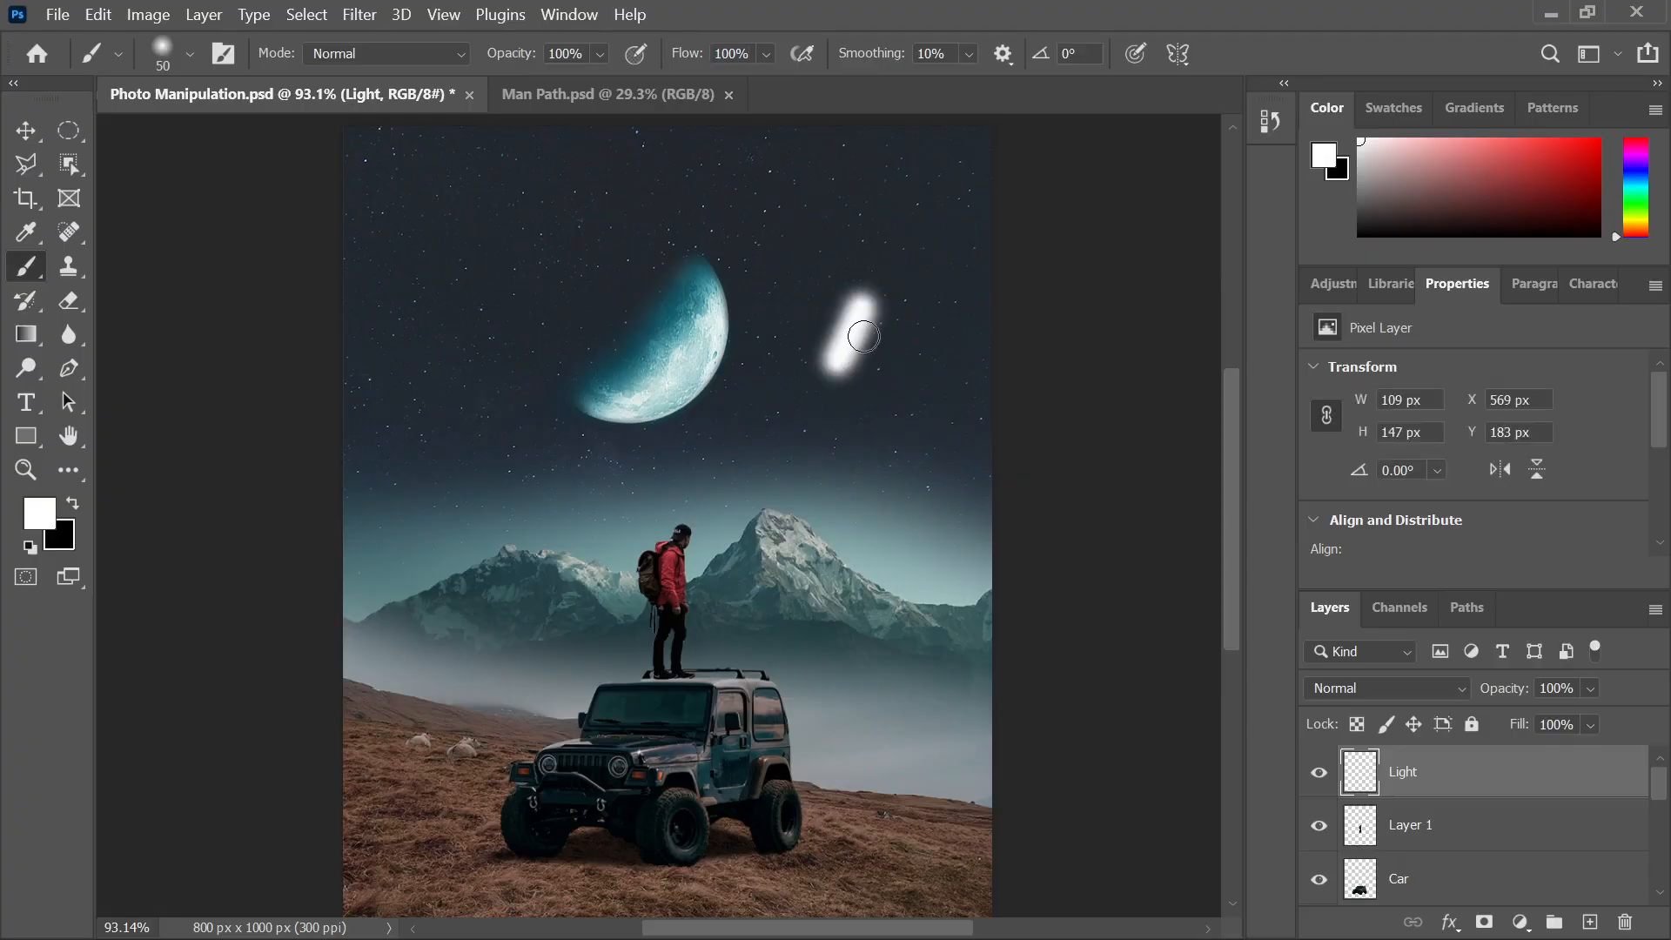
key("ctrl+z")
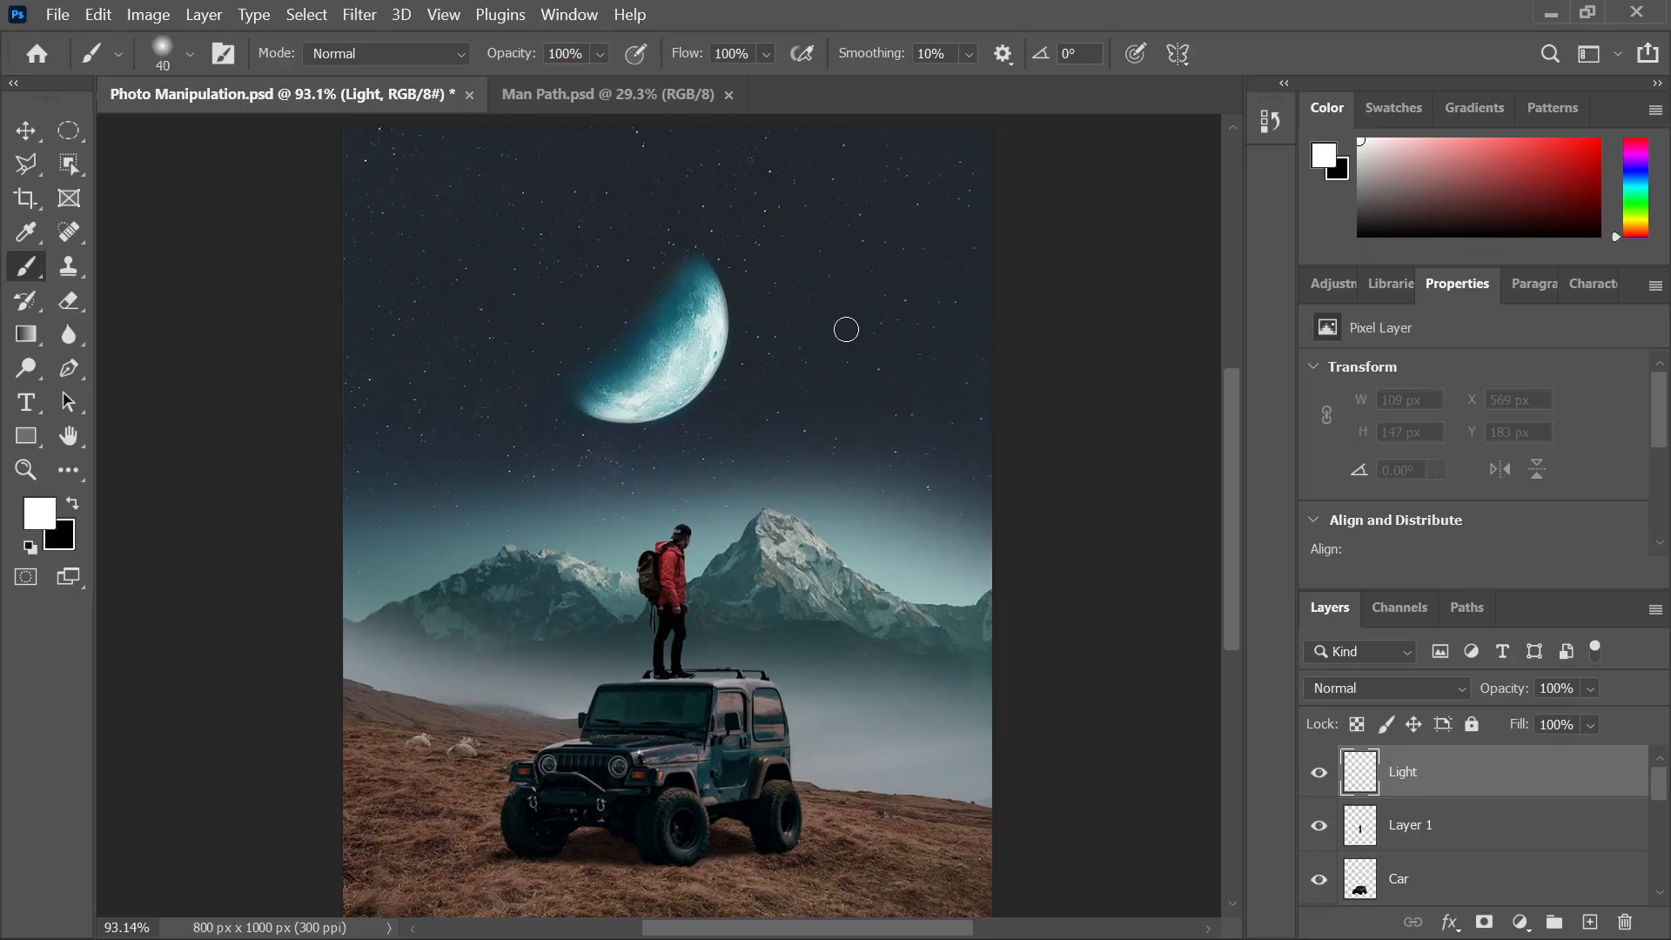
left_click_drag(846, 323, 847, 391)
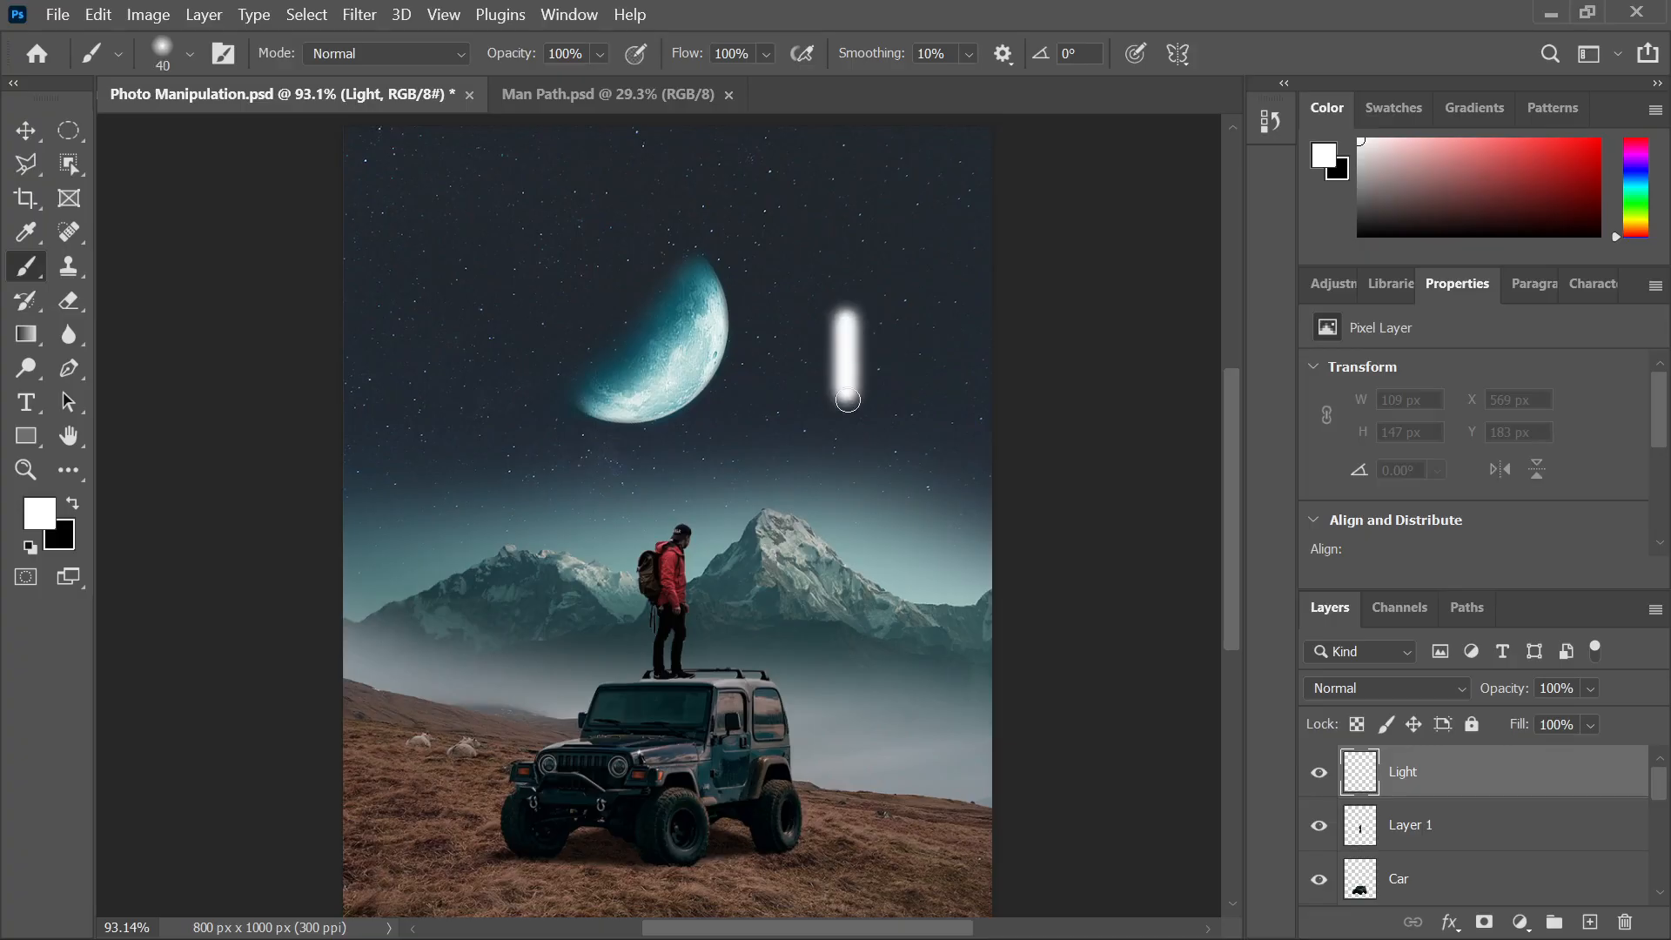
scroll(870, 331, "up", 3)
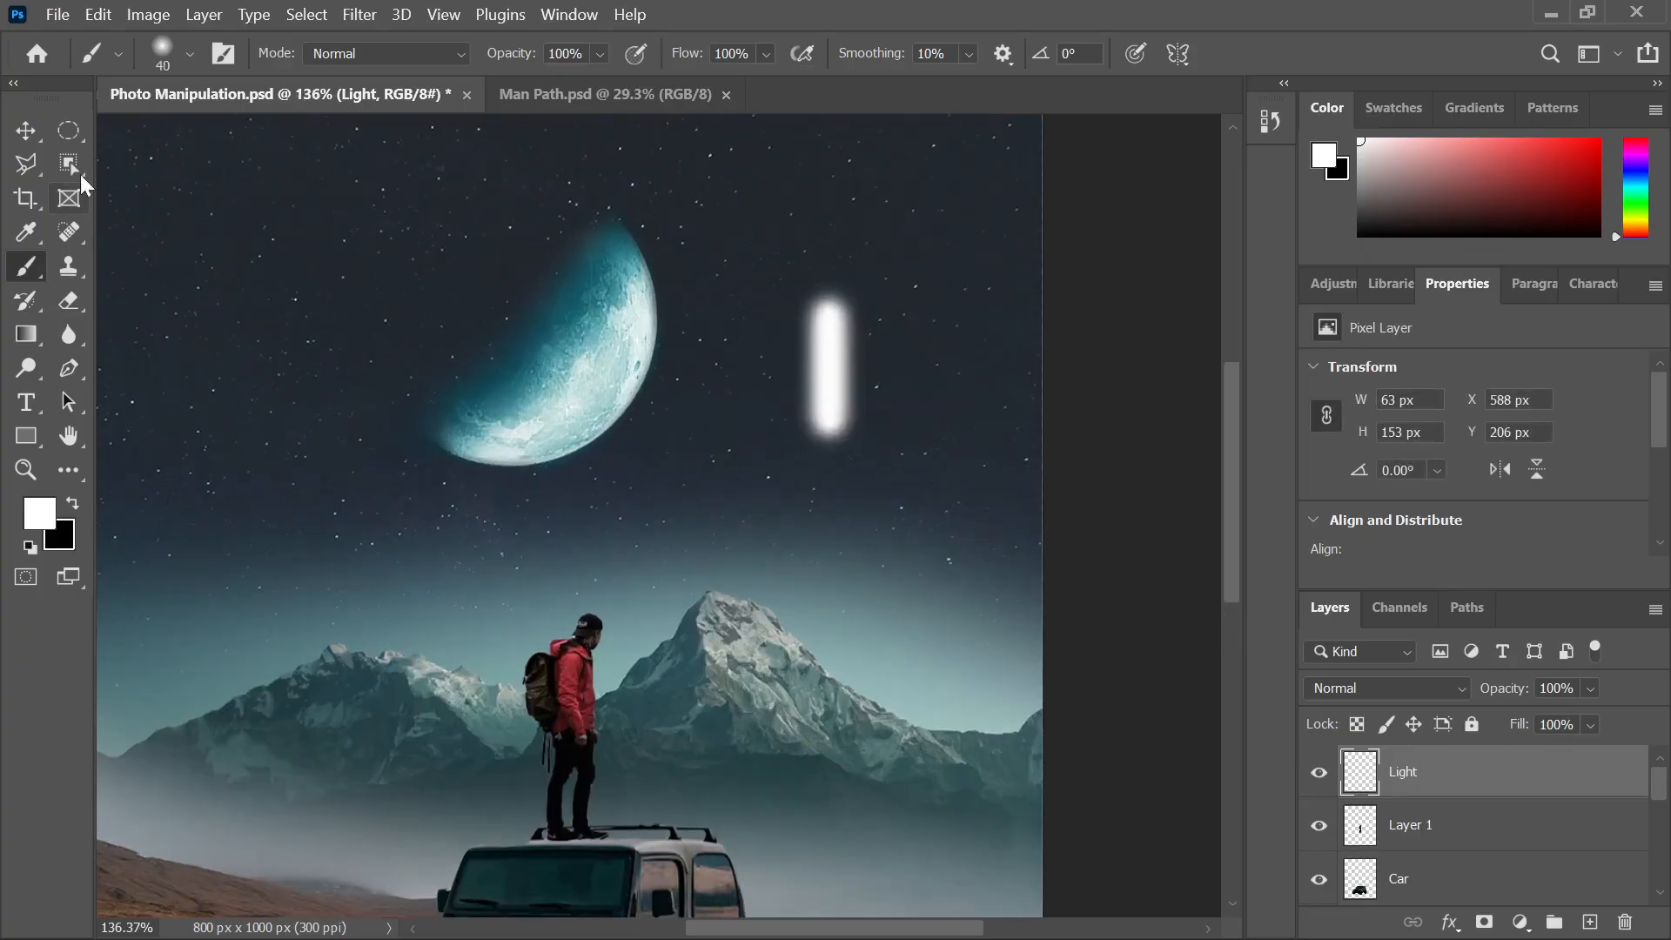
Taper the white streak with a Perspective transform, narrowing its top and bottom
left_click(25, 131)
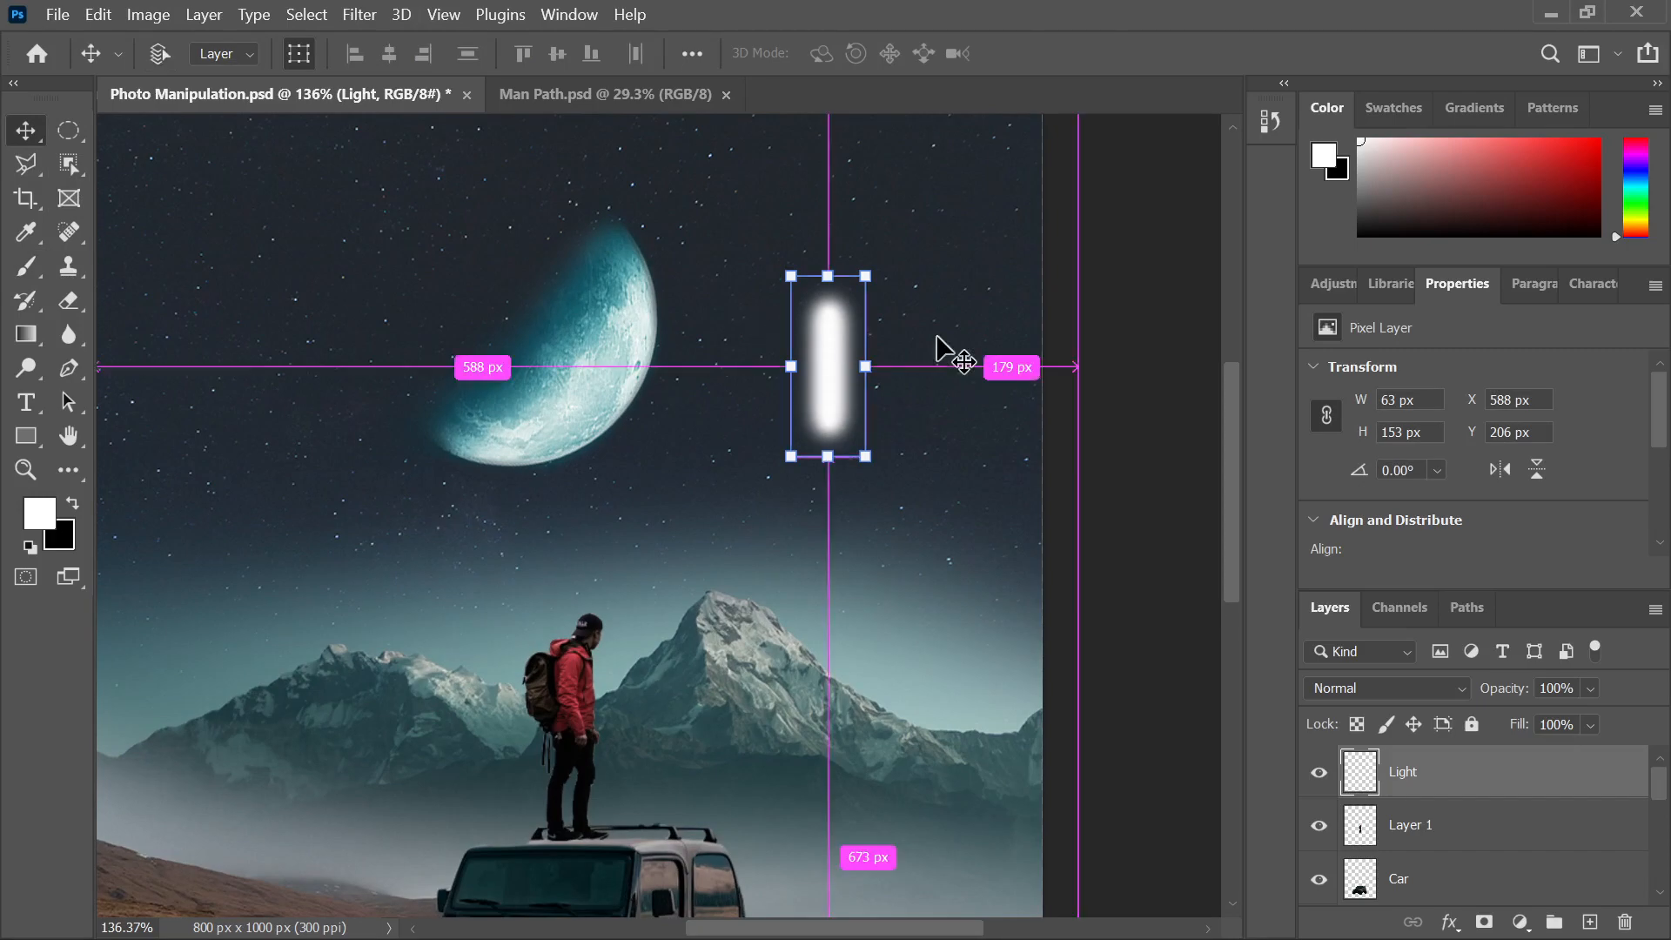
key("ctrl+t")
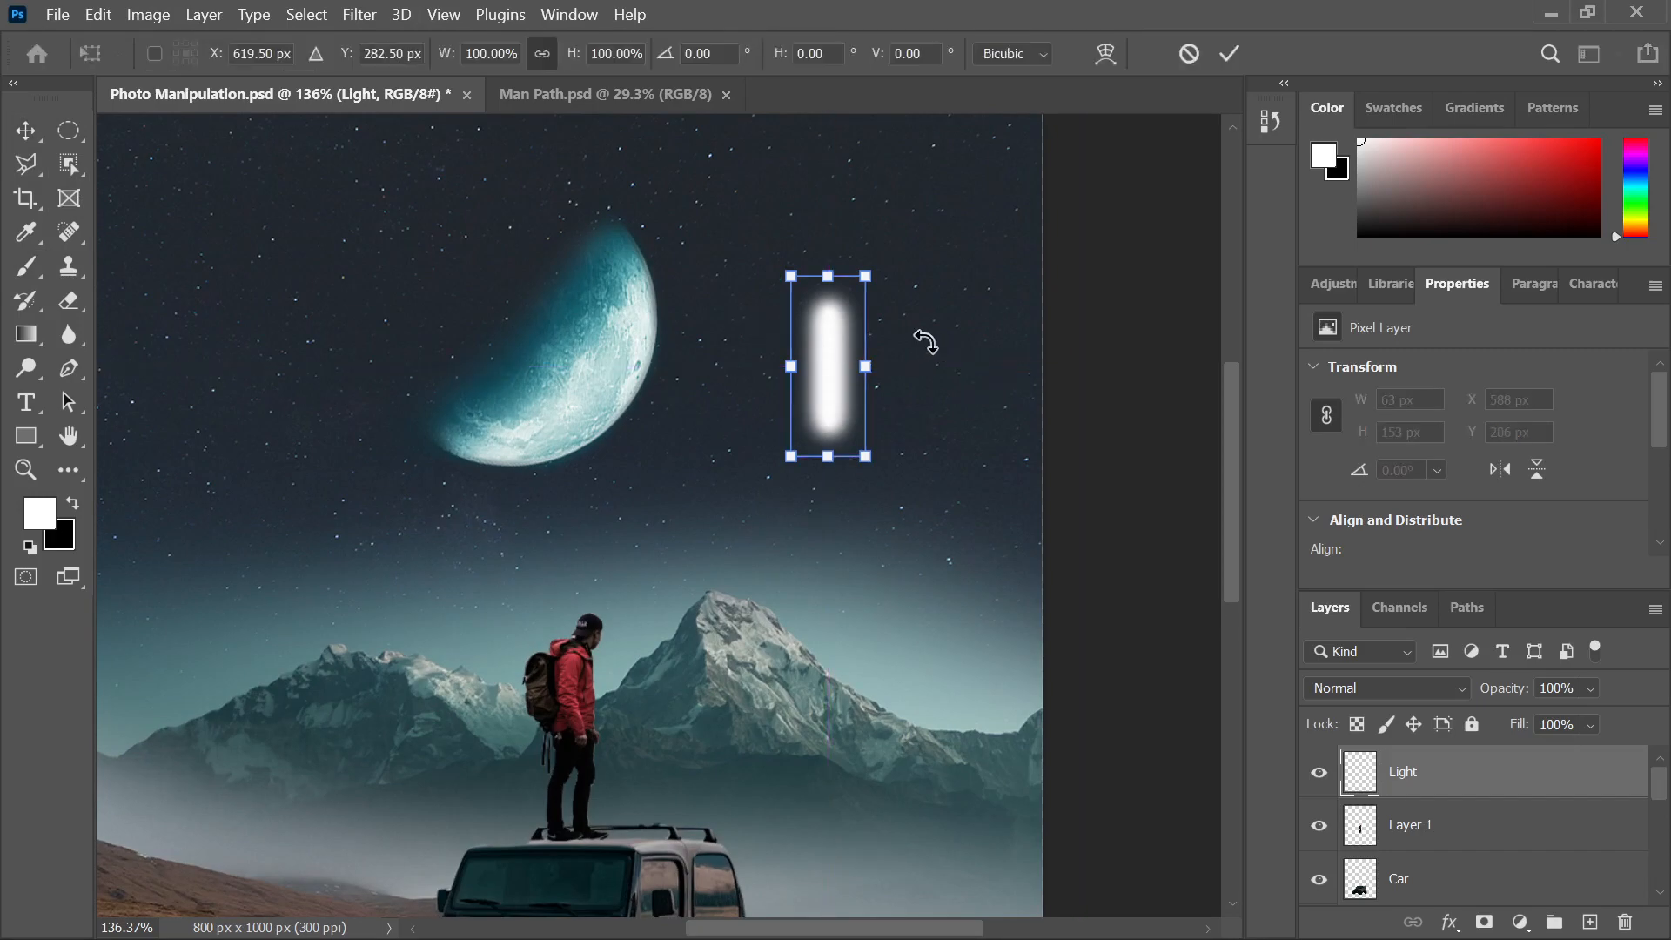
right_click(832, 333)
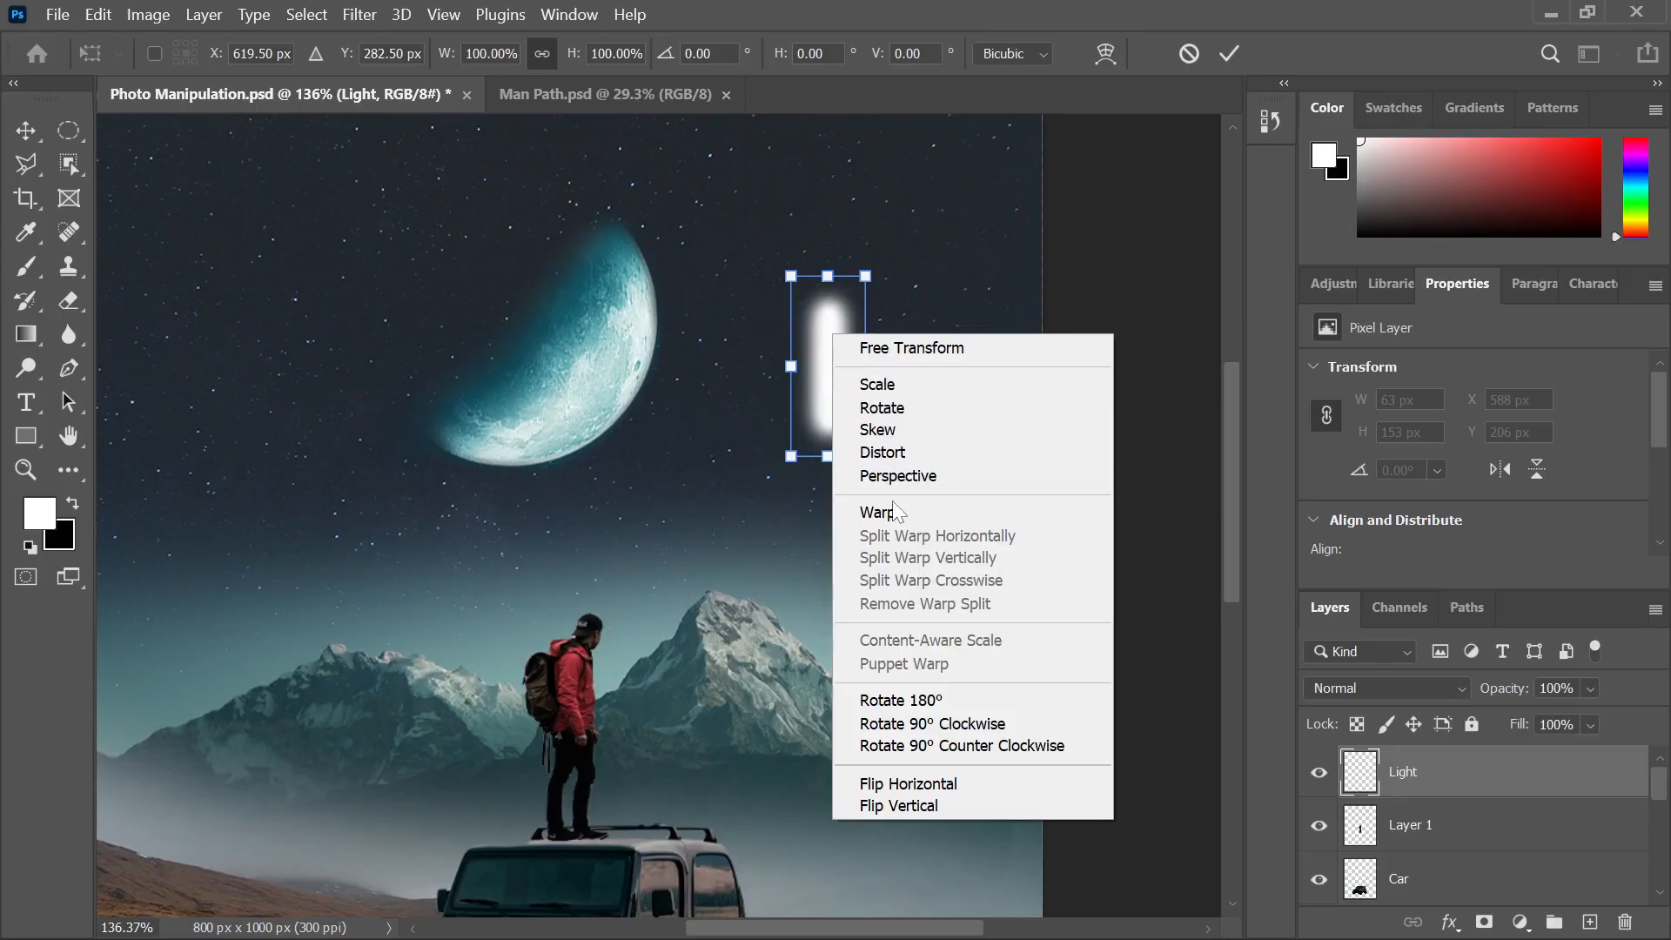
left_click(907, 479)
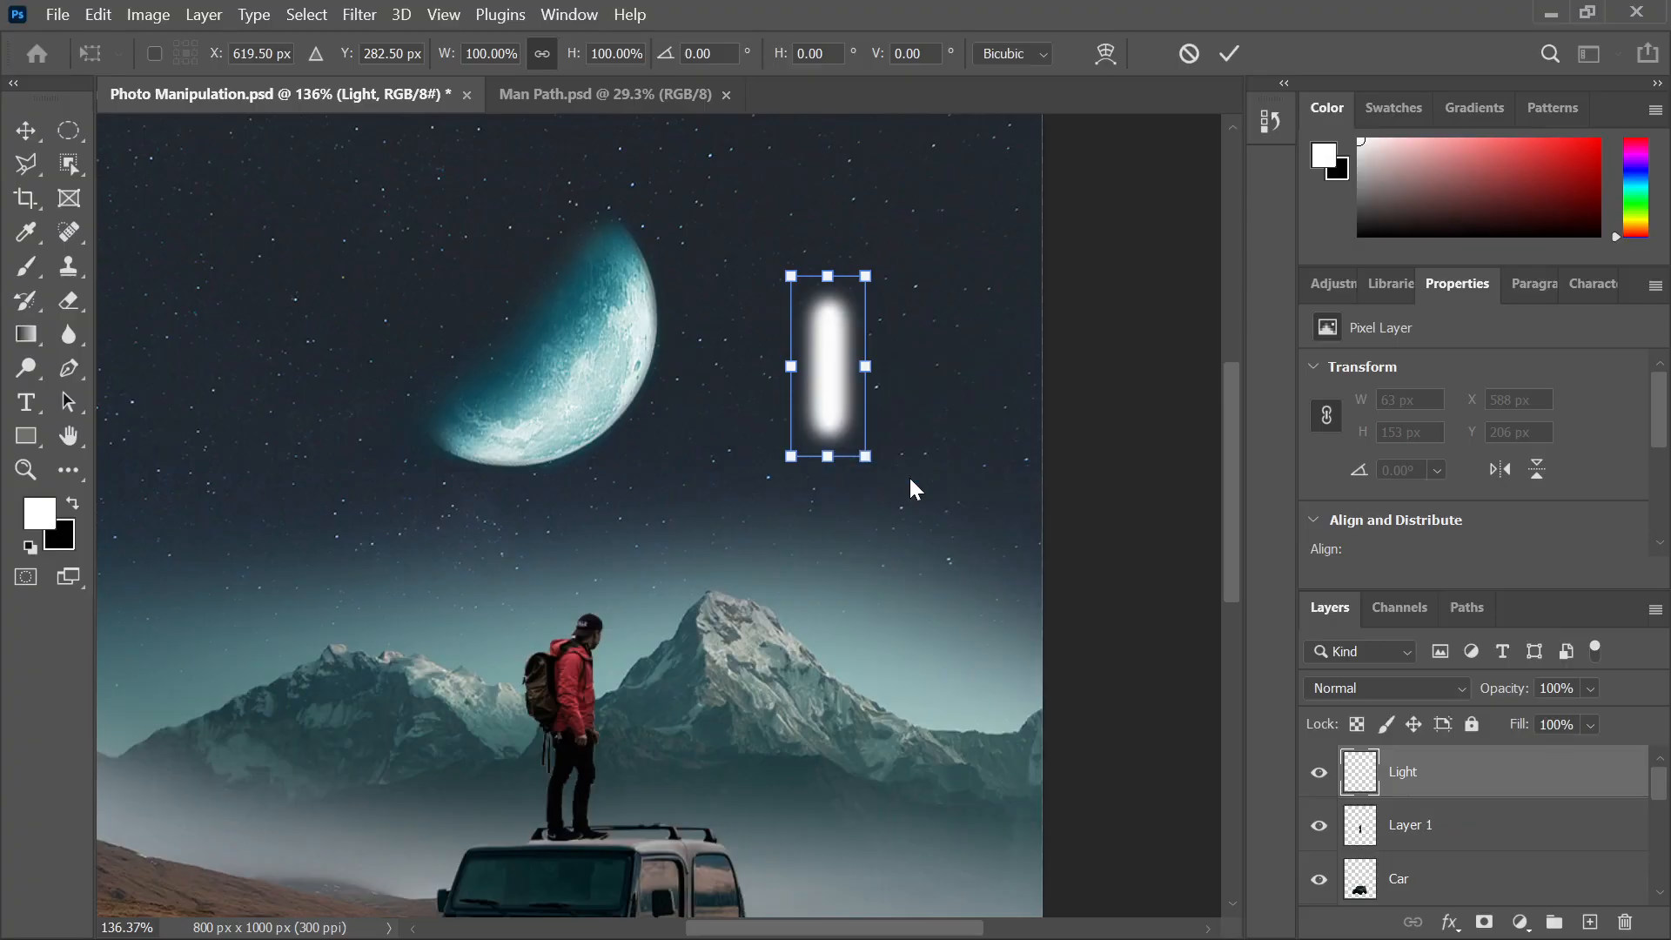
left_click_drag(855, 280, 824, 270)
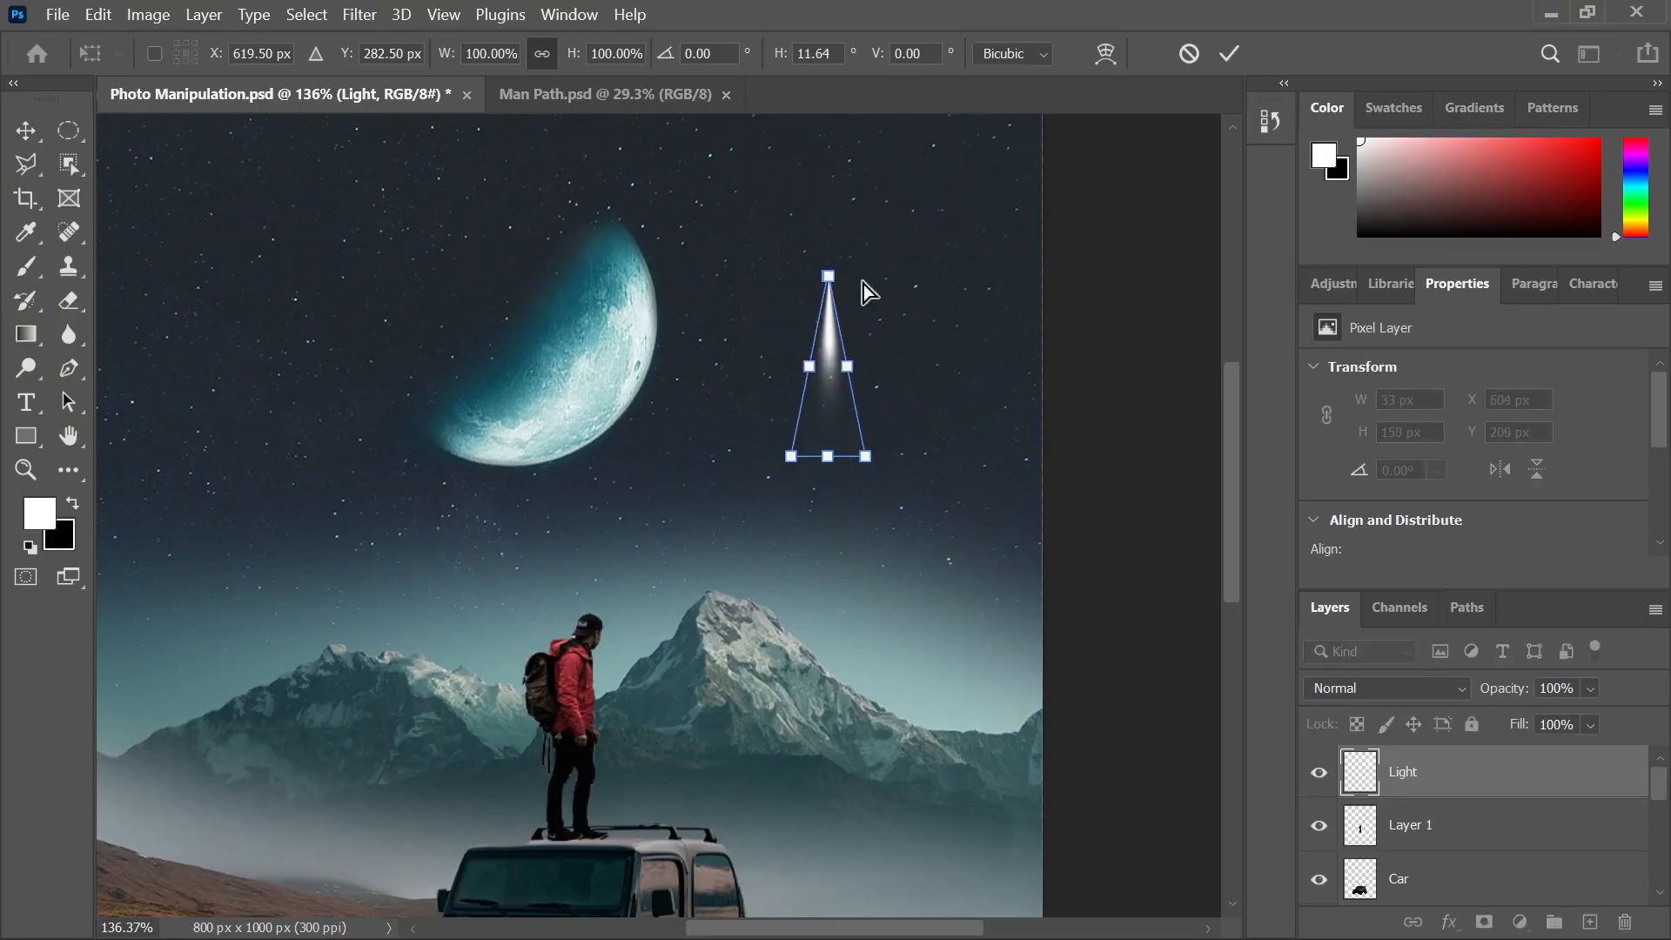
left_click_drag(865, 456, 853, 457)
left_click(1227, 54)
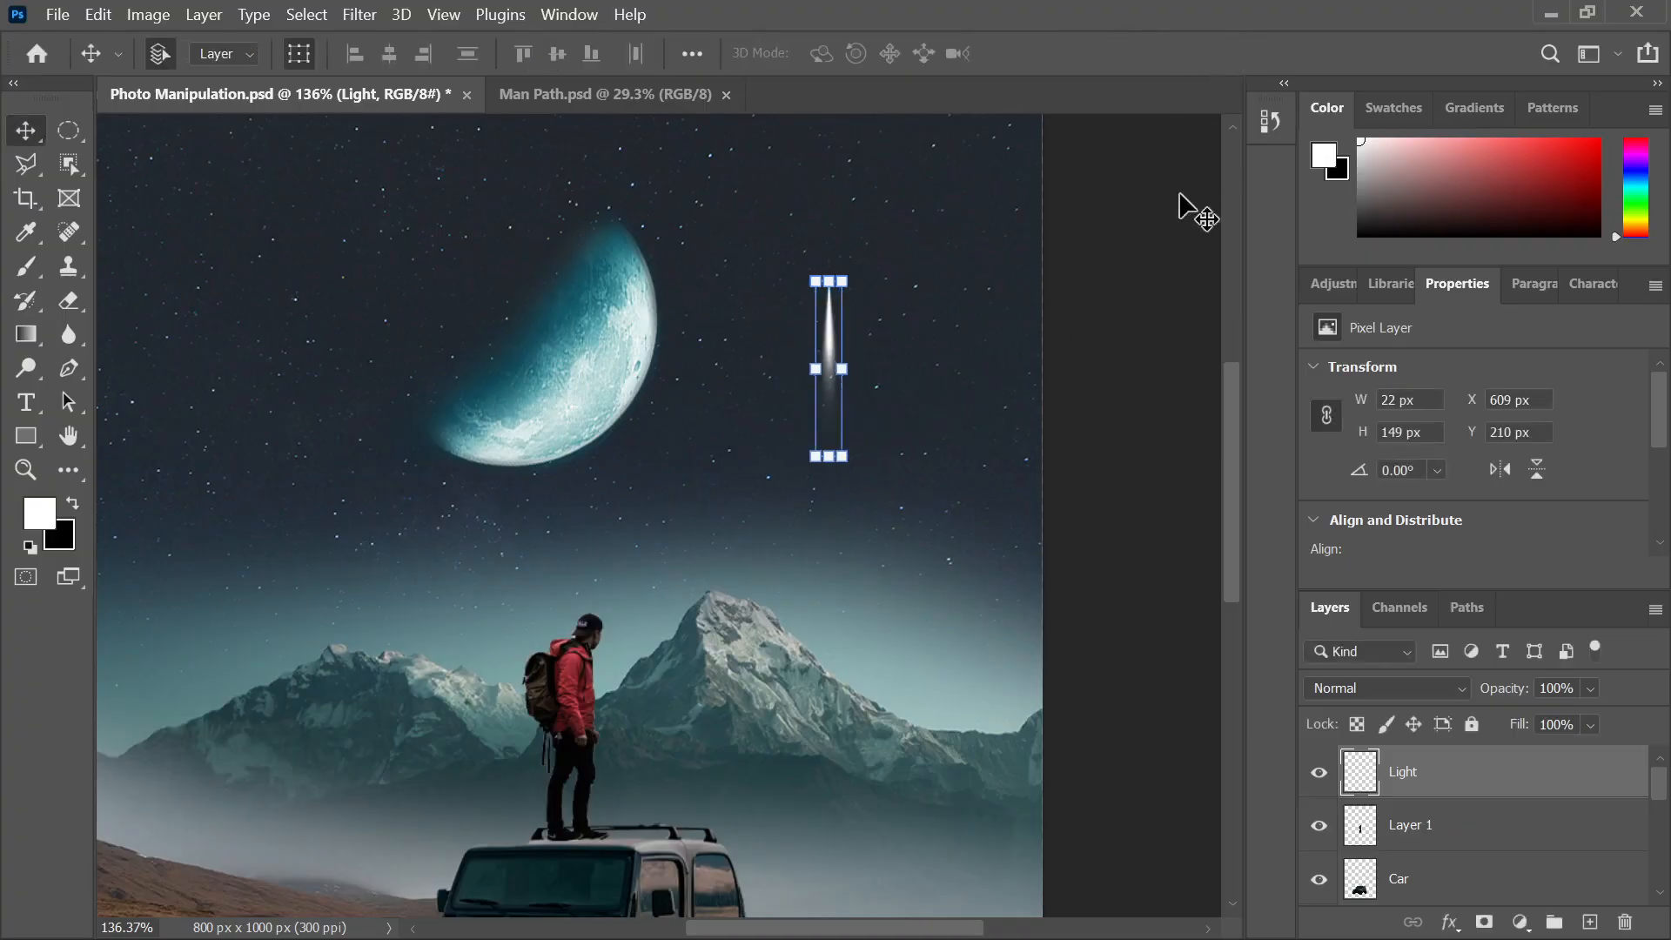
Tilt the streak about 6 degrees and commit the rotation
left_click(1138, 279)
left_click(831, 376)
left_click(1059, 393)
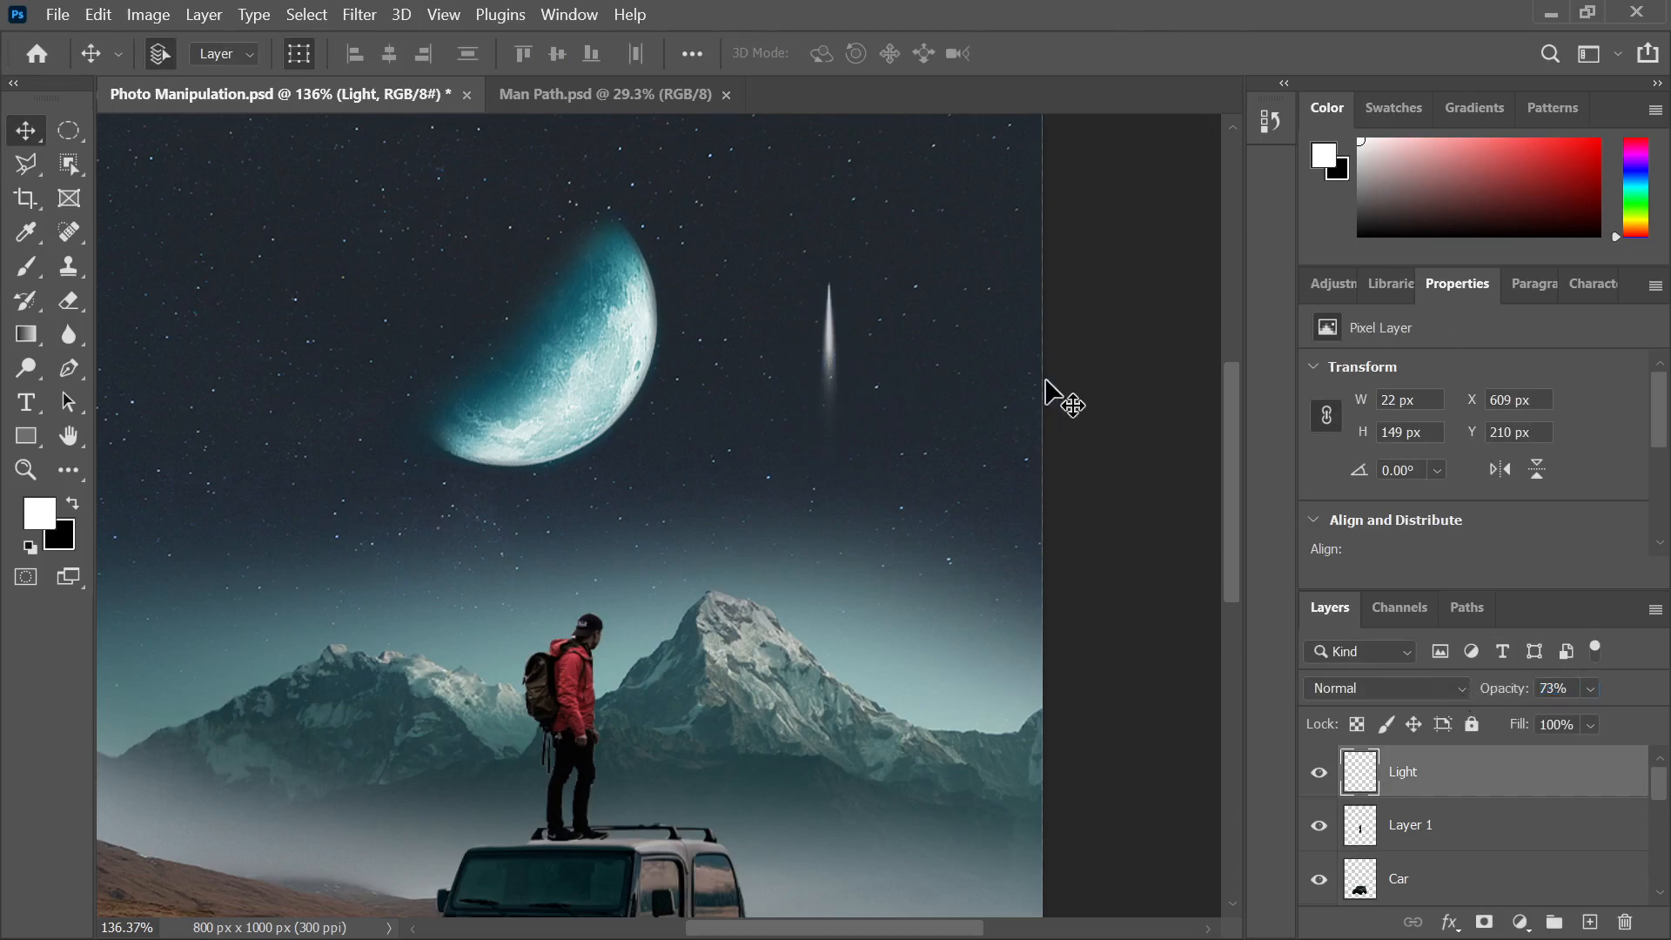
left_click(828, 370)
left_click_drag(848, 486, 787, 489)
left_click(1229, 54)
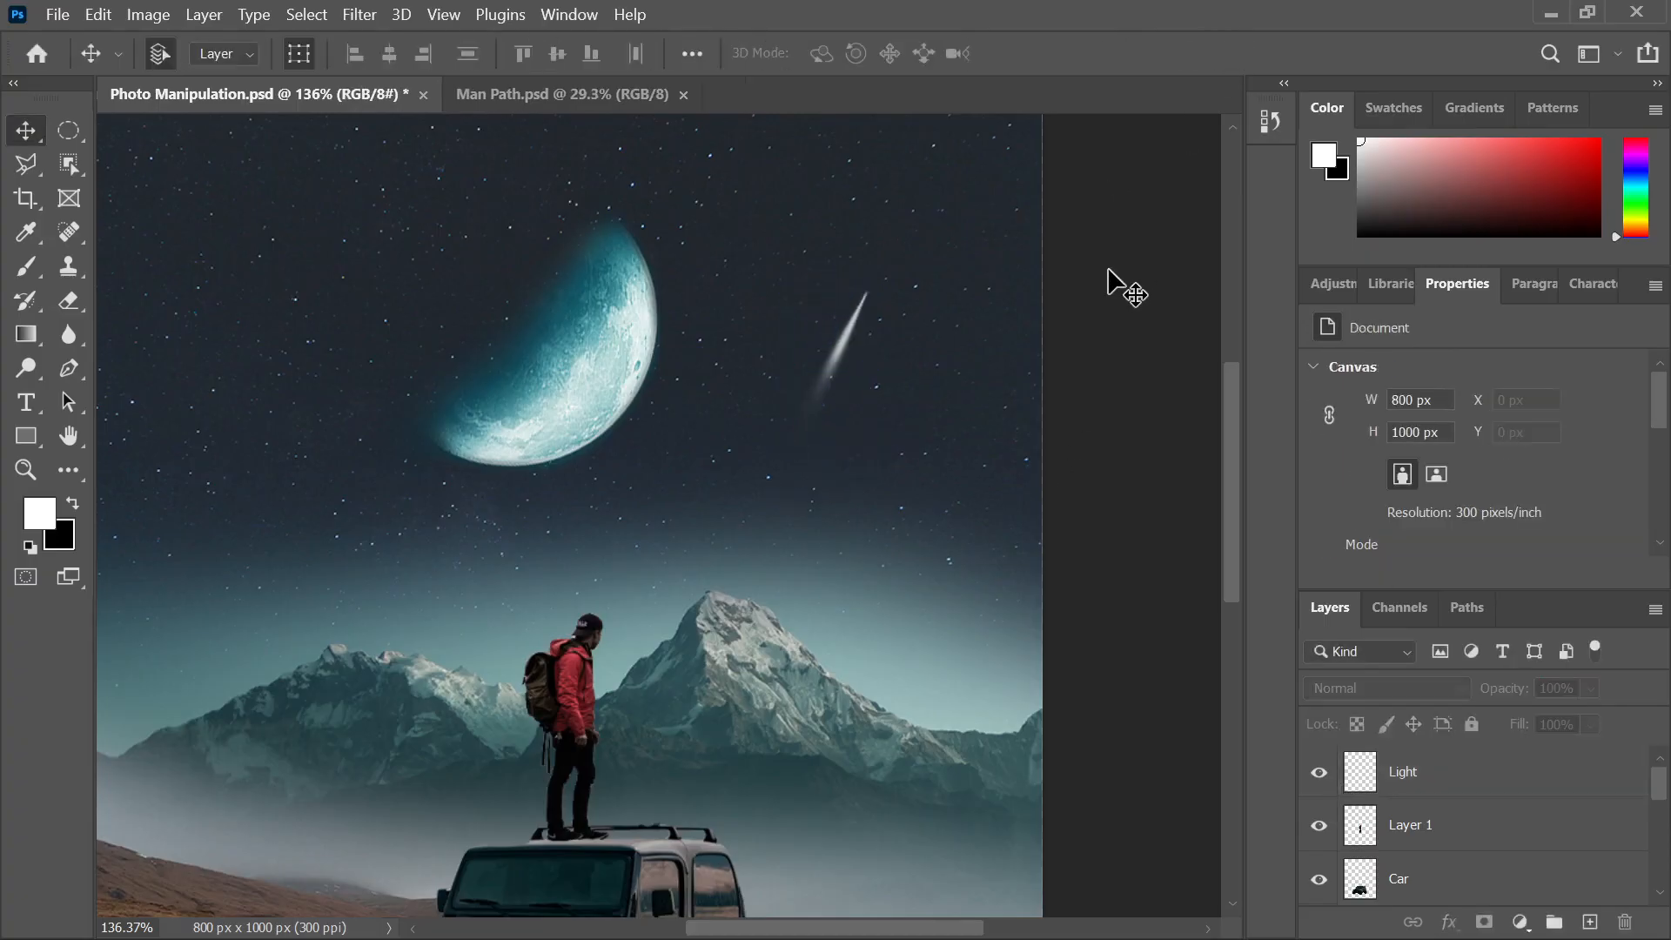
Compare the streak with the finished reference image, then return to the composite
scroll(1119, 287, "down", 5)
scroll(656, 425, "up", 1)
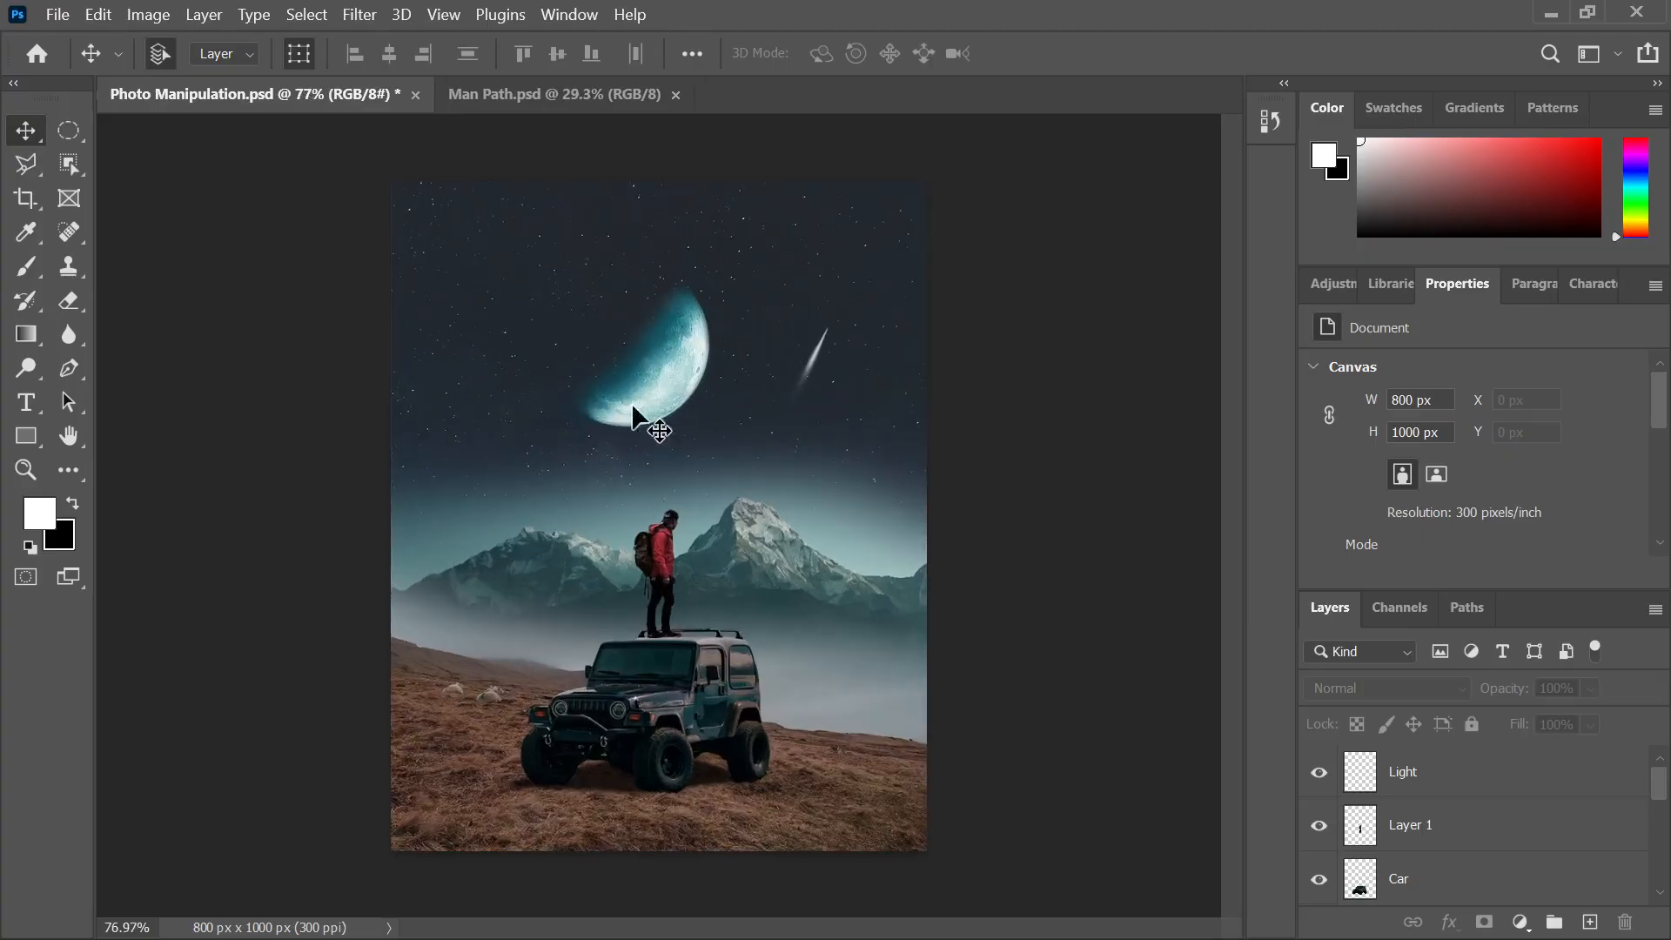
mouse_move(884, 929)
left_click(992, 912)
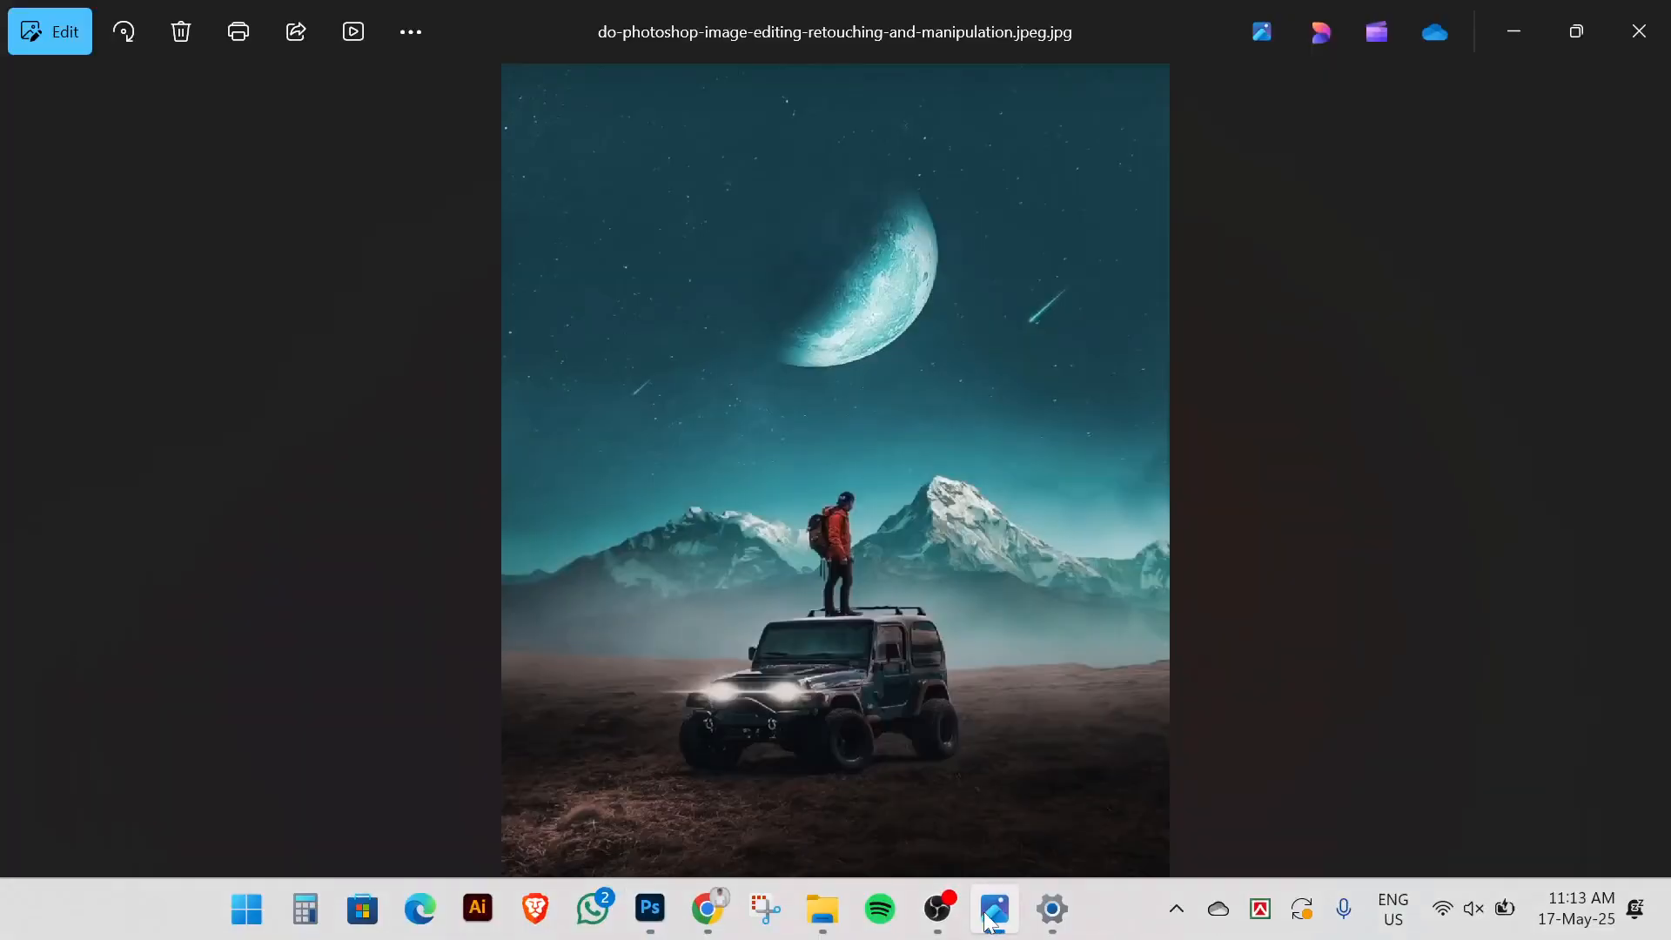
left_click(992, 913)
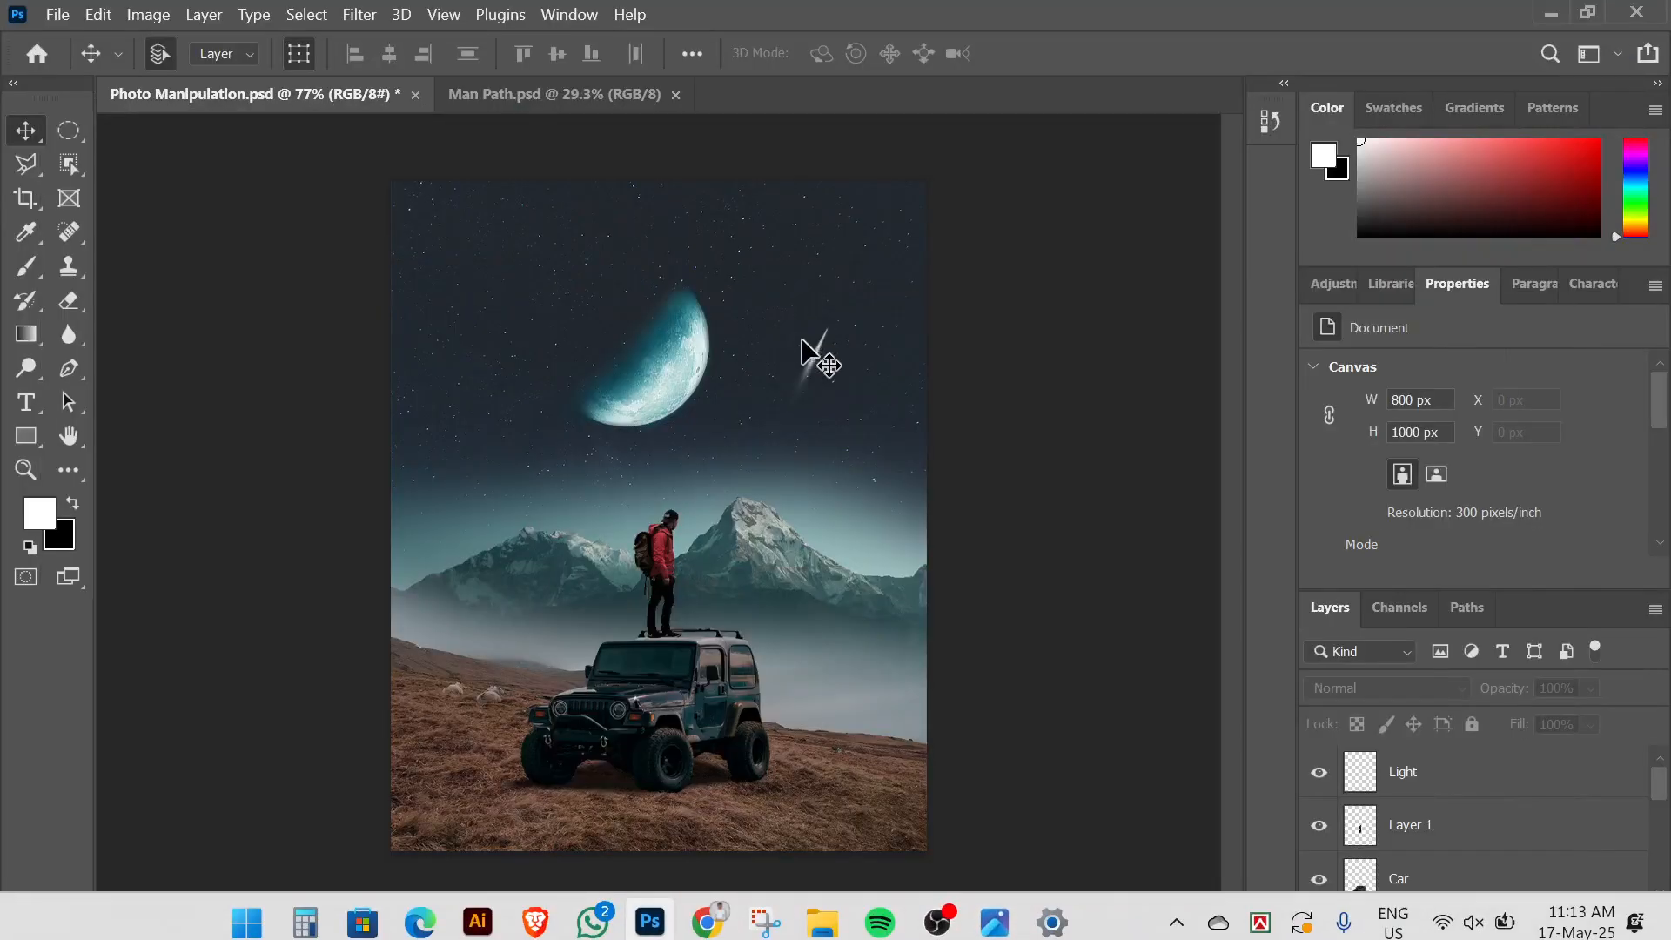
Rotate the streak about 8.5 degrees, shifting it down-left and shrinking it slightly
left_click(818, 388)
left_click_drag(835, 437, 809, 410)
left_click_drag(828, 345, 819, 362)
left_click(1229, 53)
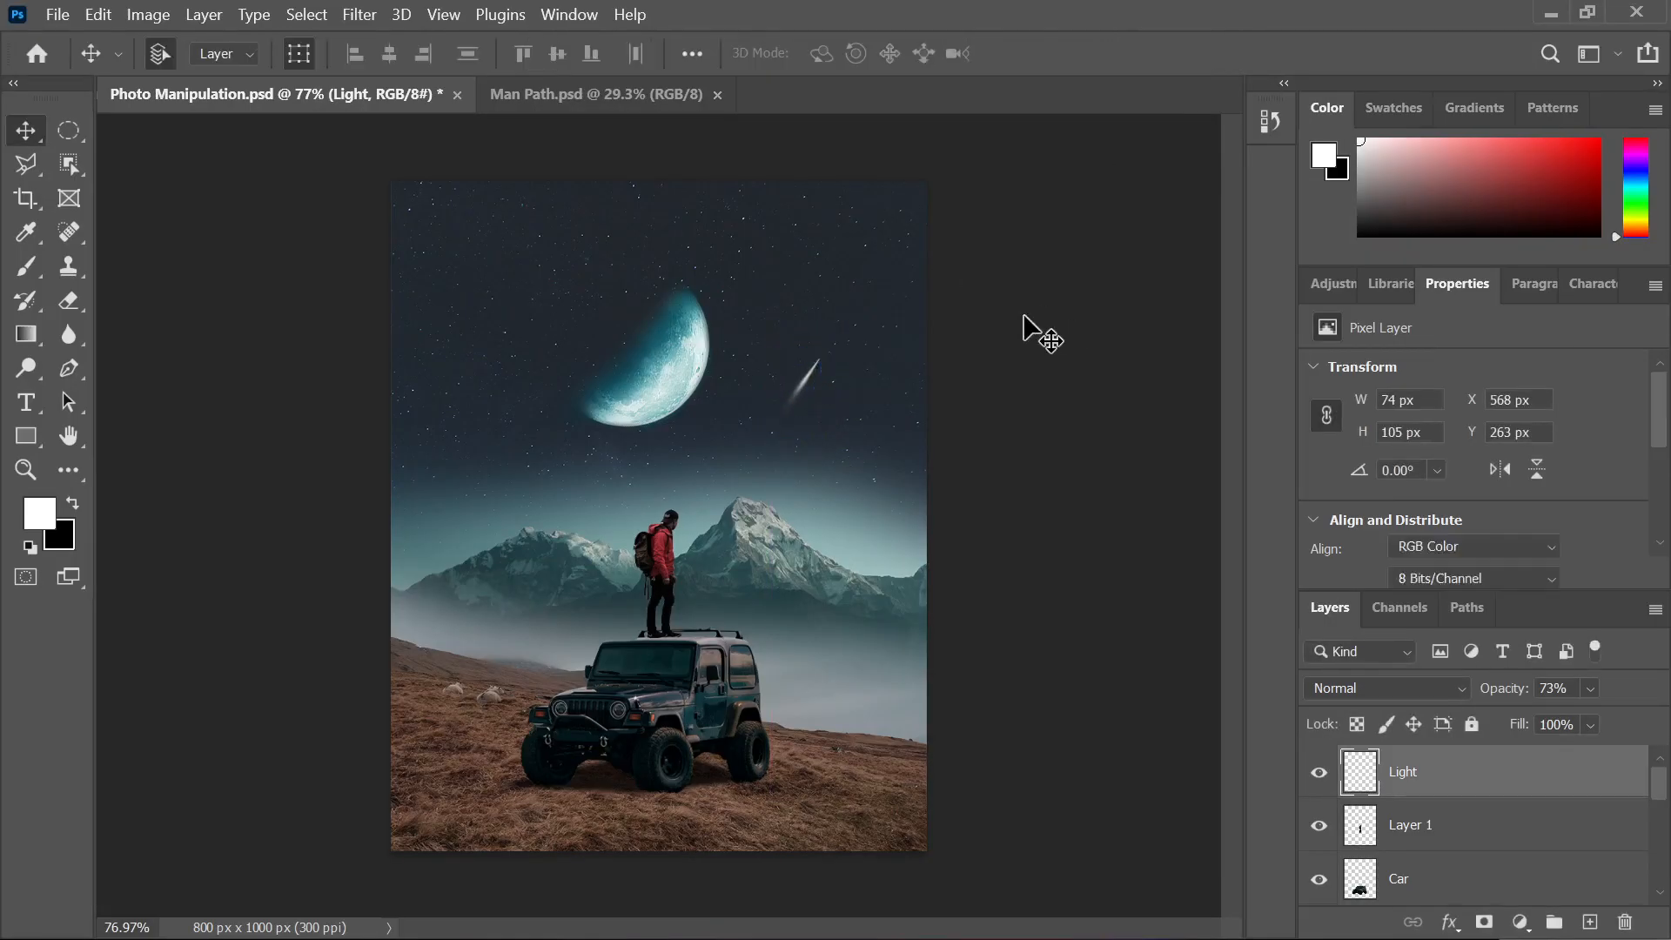
left_click(1036, 328)
Undo the accidental shift of the starry sky layer
scroll(783, 409, "up", 2)
left_click(808, 374)
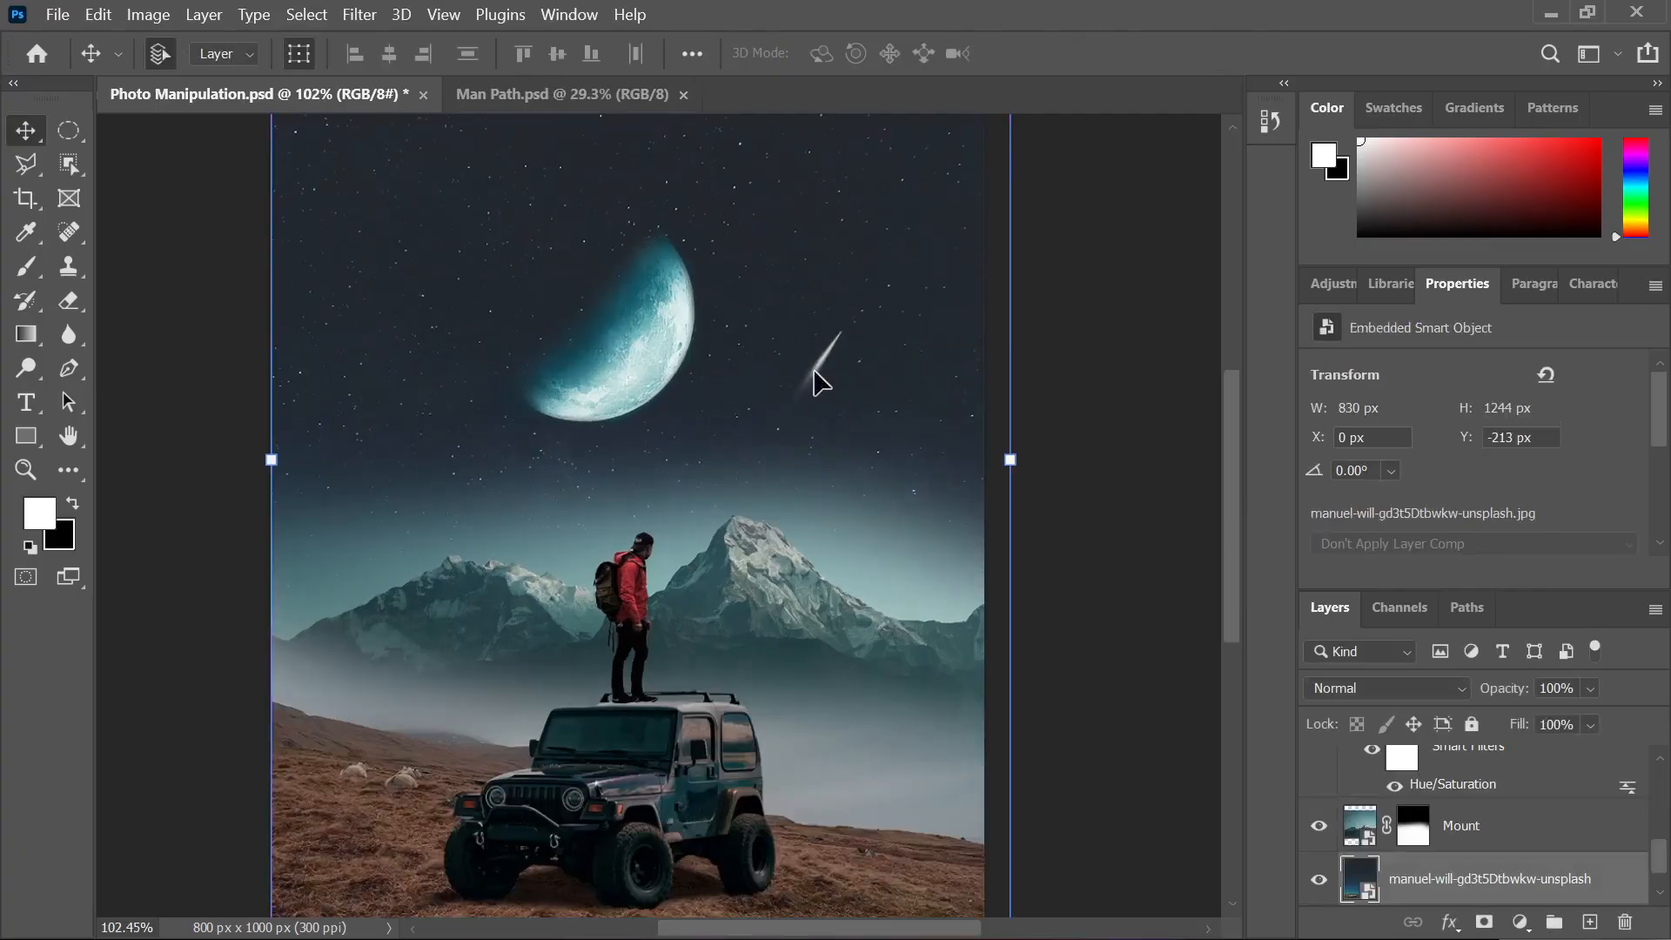
left_click(1084, 348)
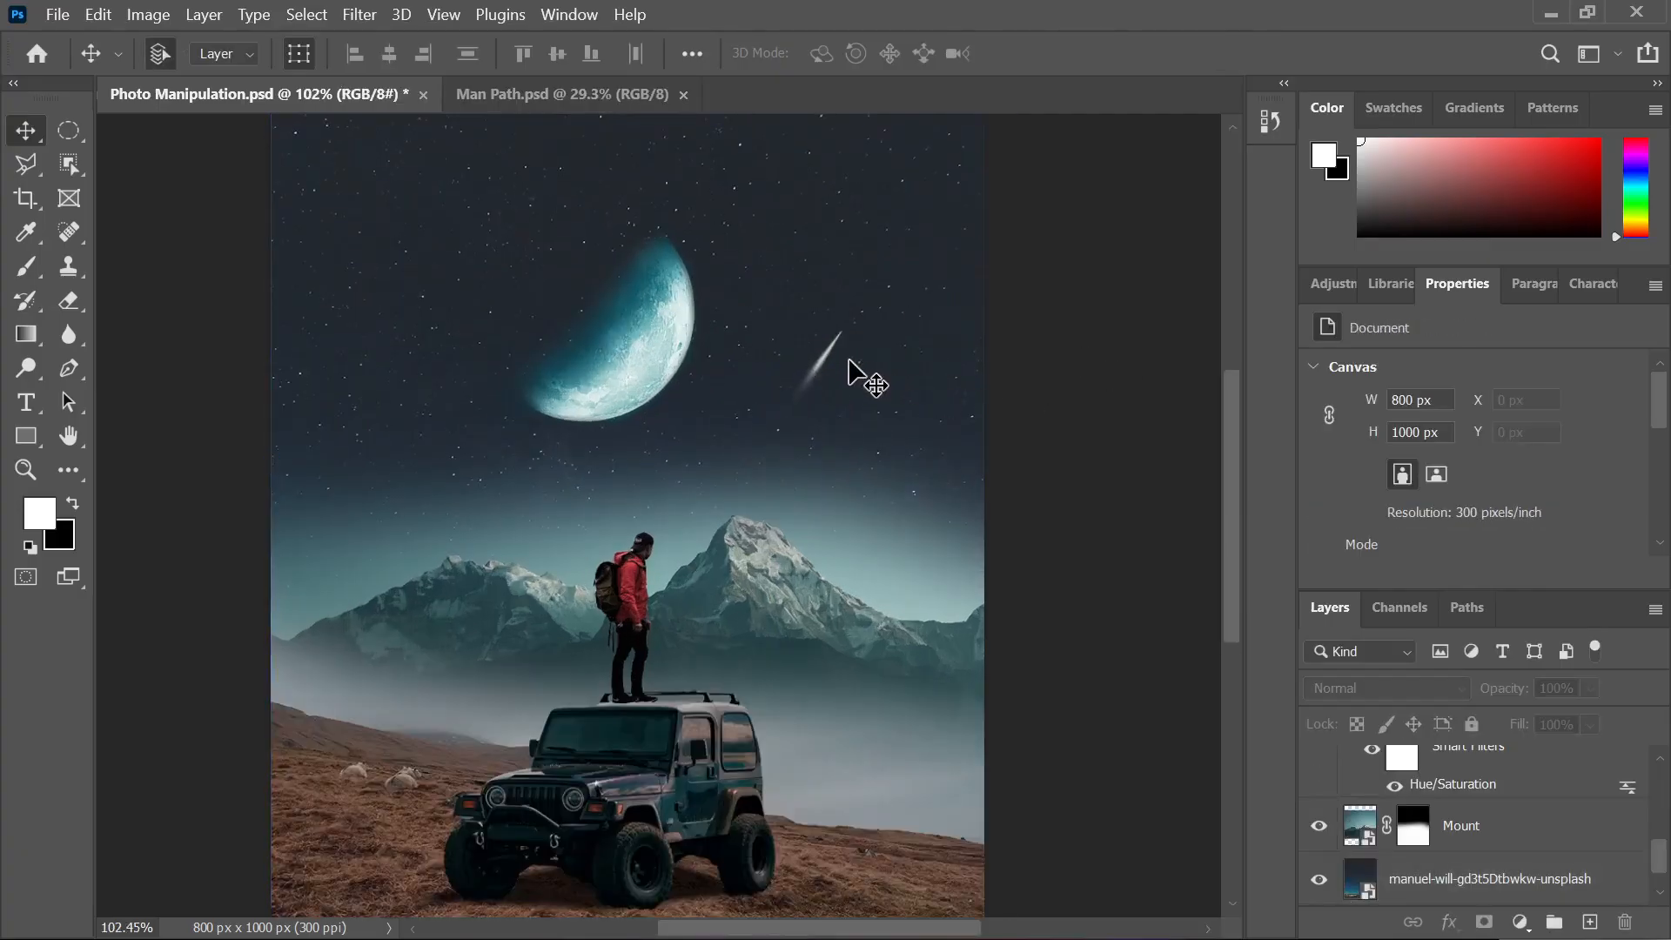
left_click(827, 361)
left_click(831, 364)
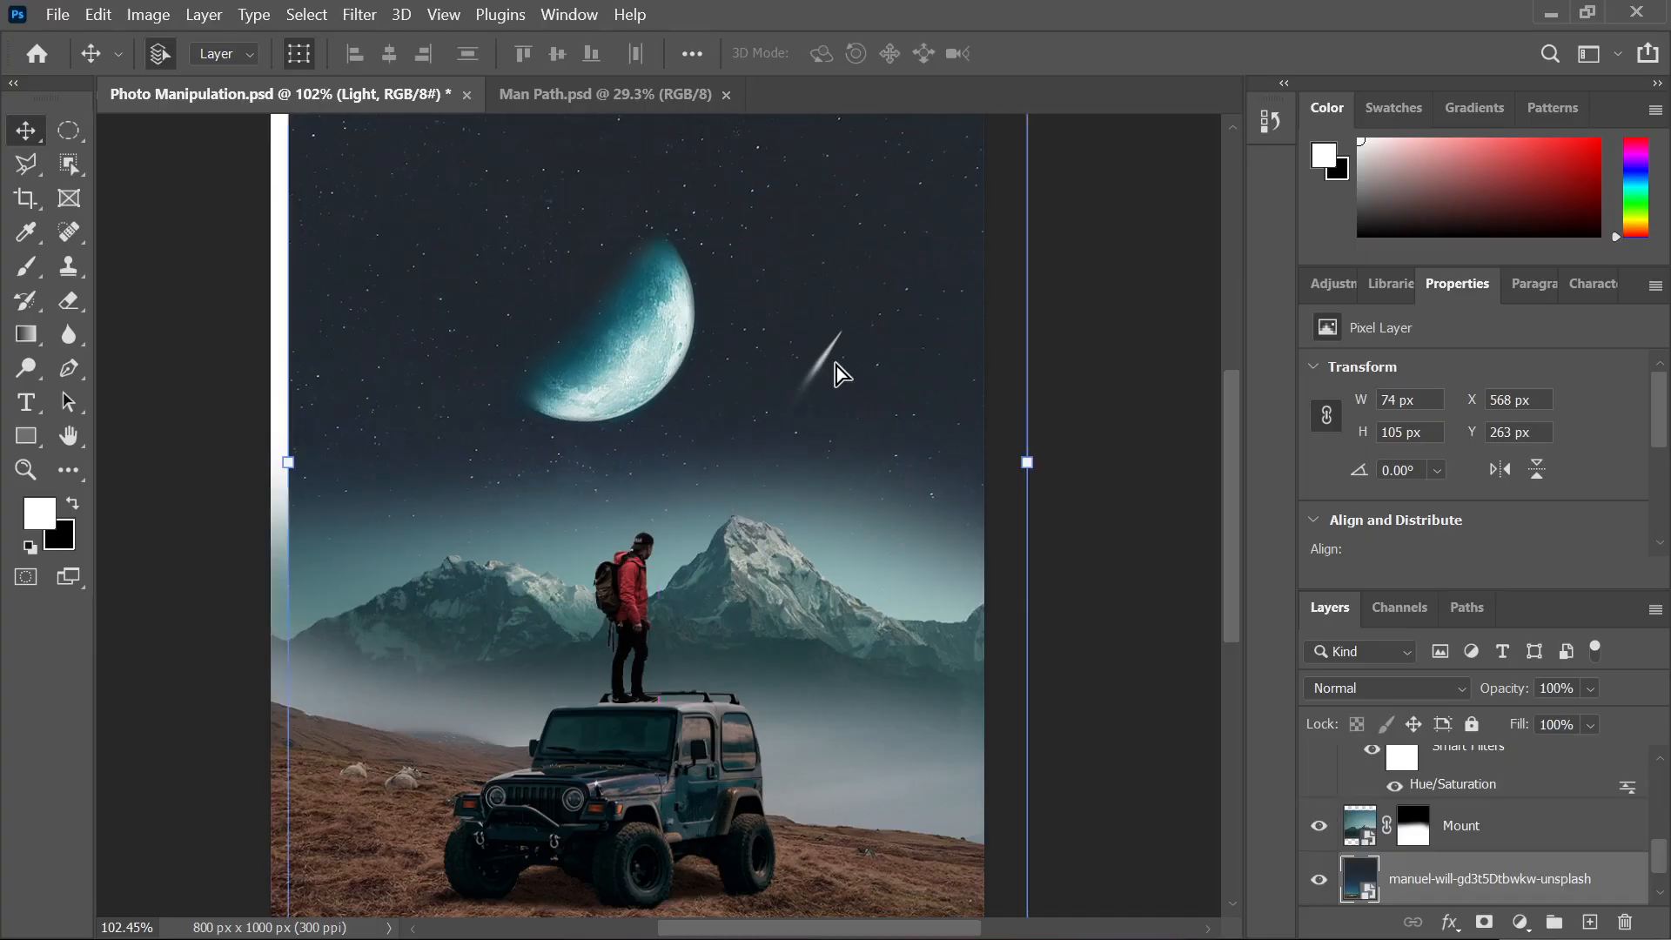
key("ctrl+z")
key("ctrl+z")
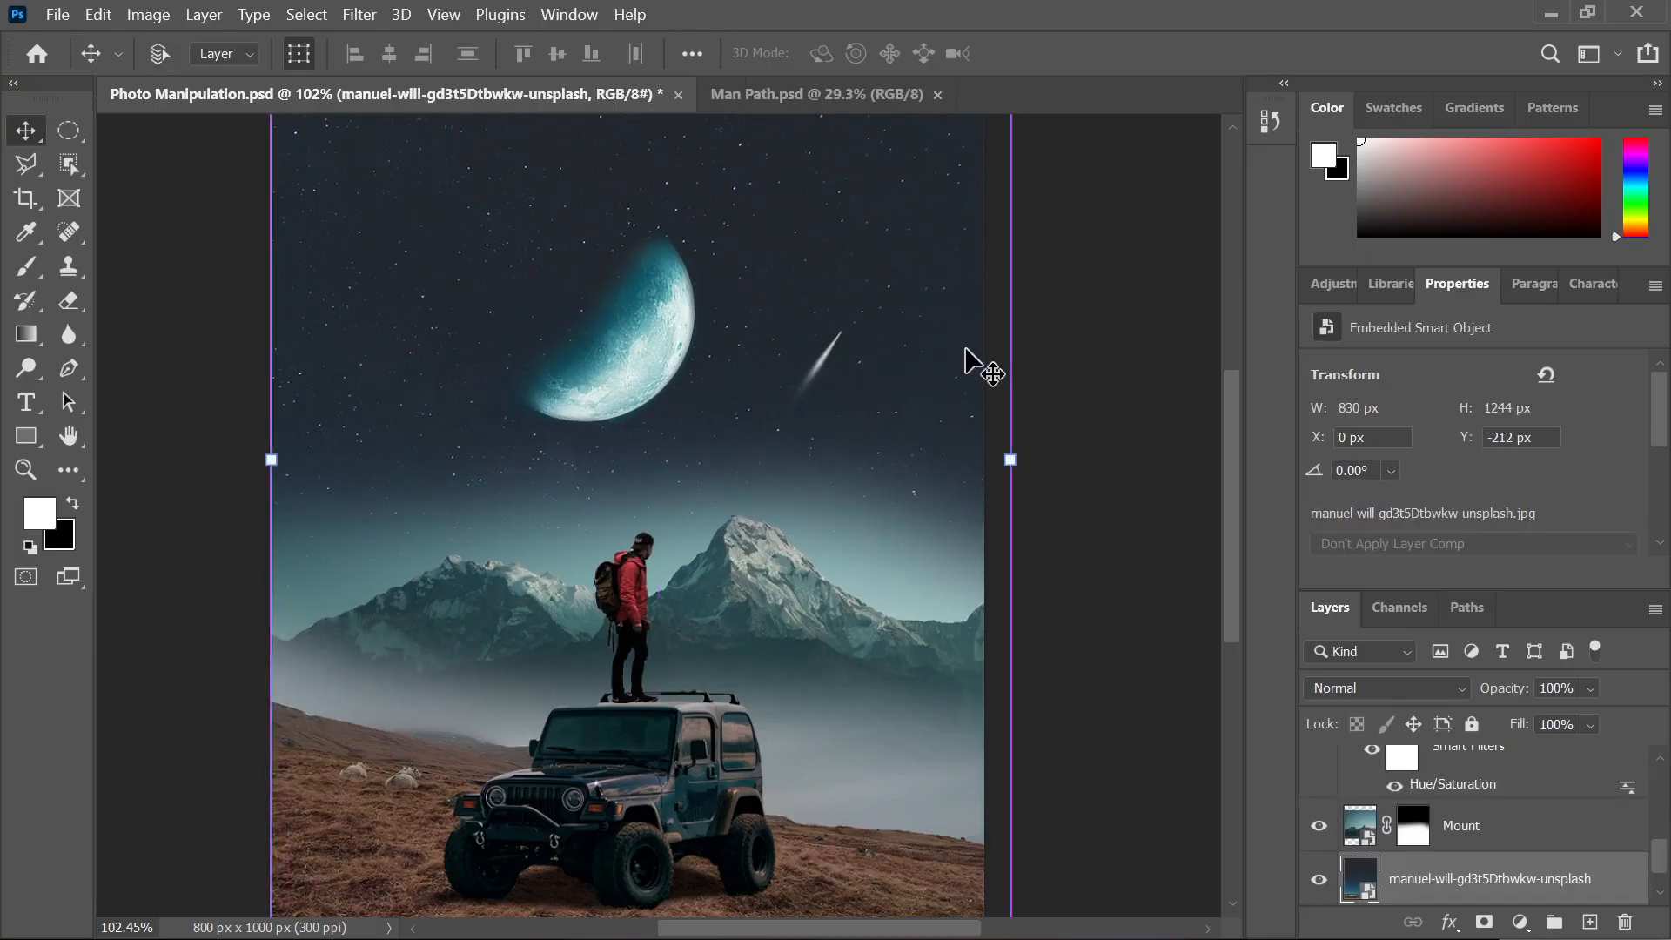
left_click(1077, 319)
left_click(955, 431)
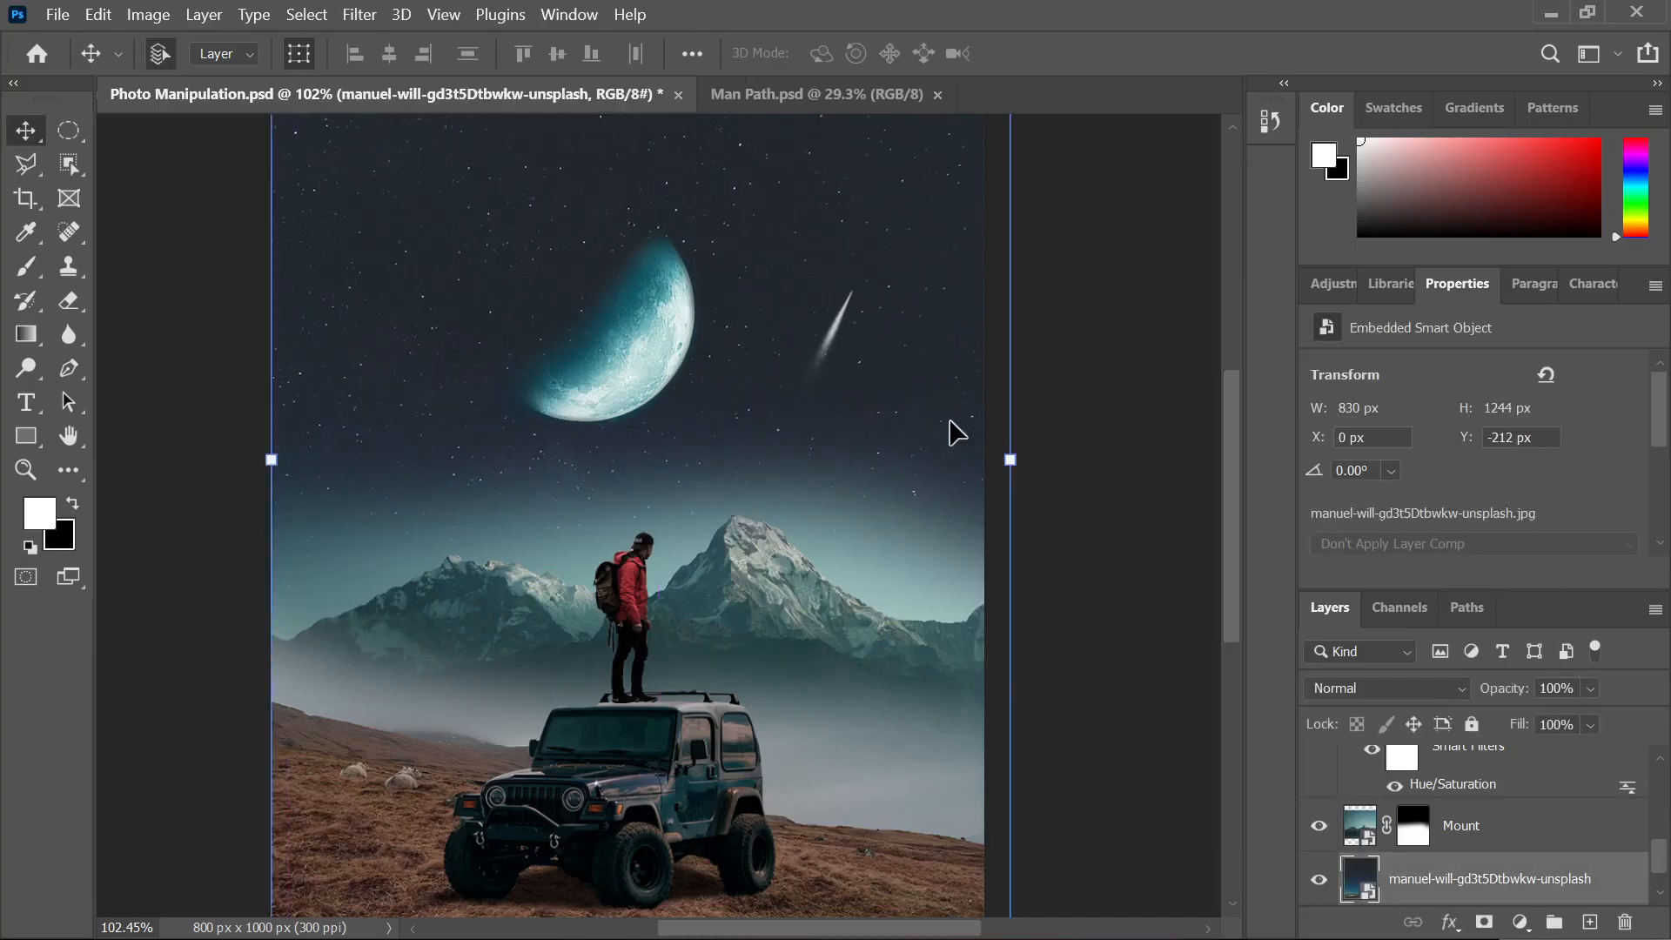
left_click(1092, 350)
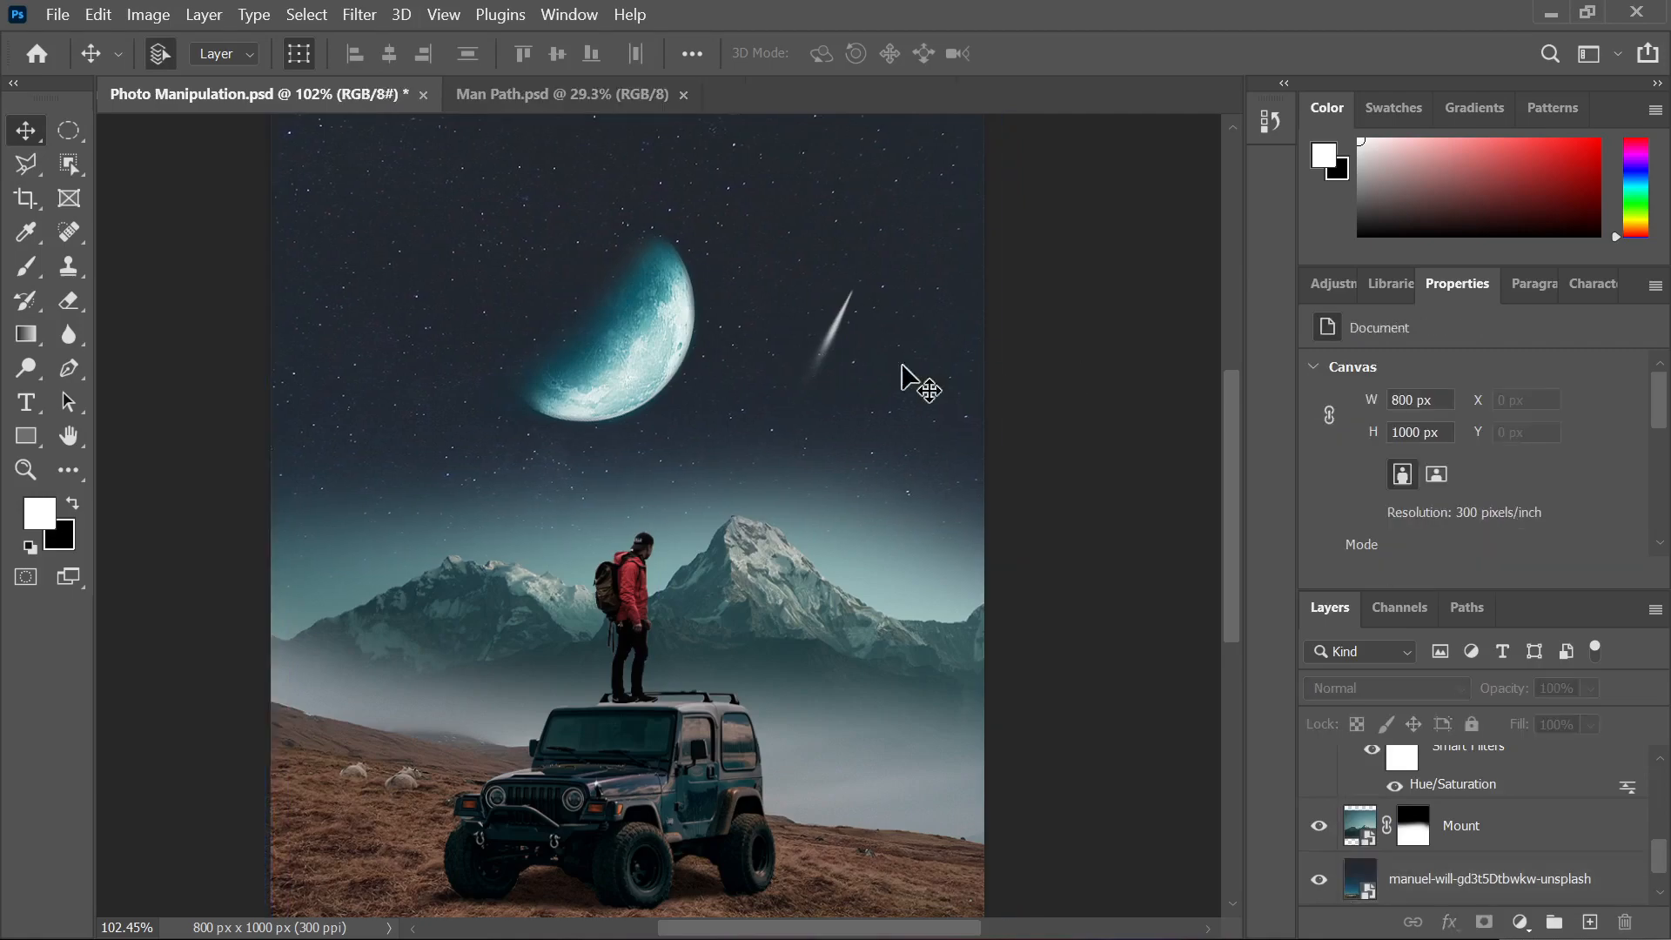
Rotate the streak a further 6 degrees and fit the image in the window
left_click(837, 340)
scroll(826, 335, "up", 3)
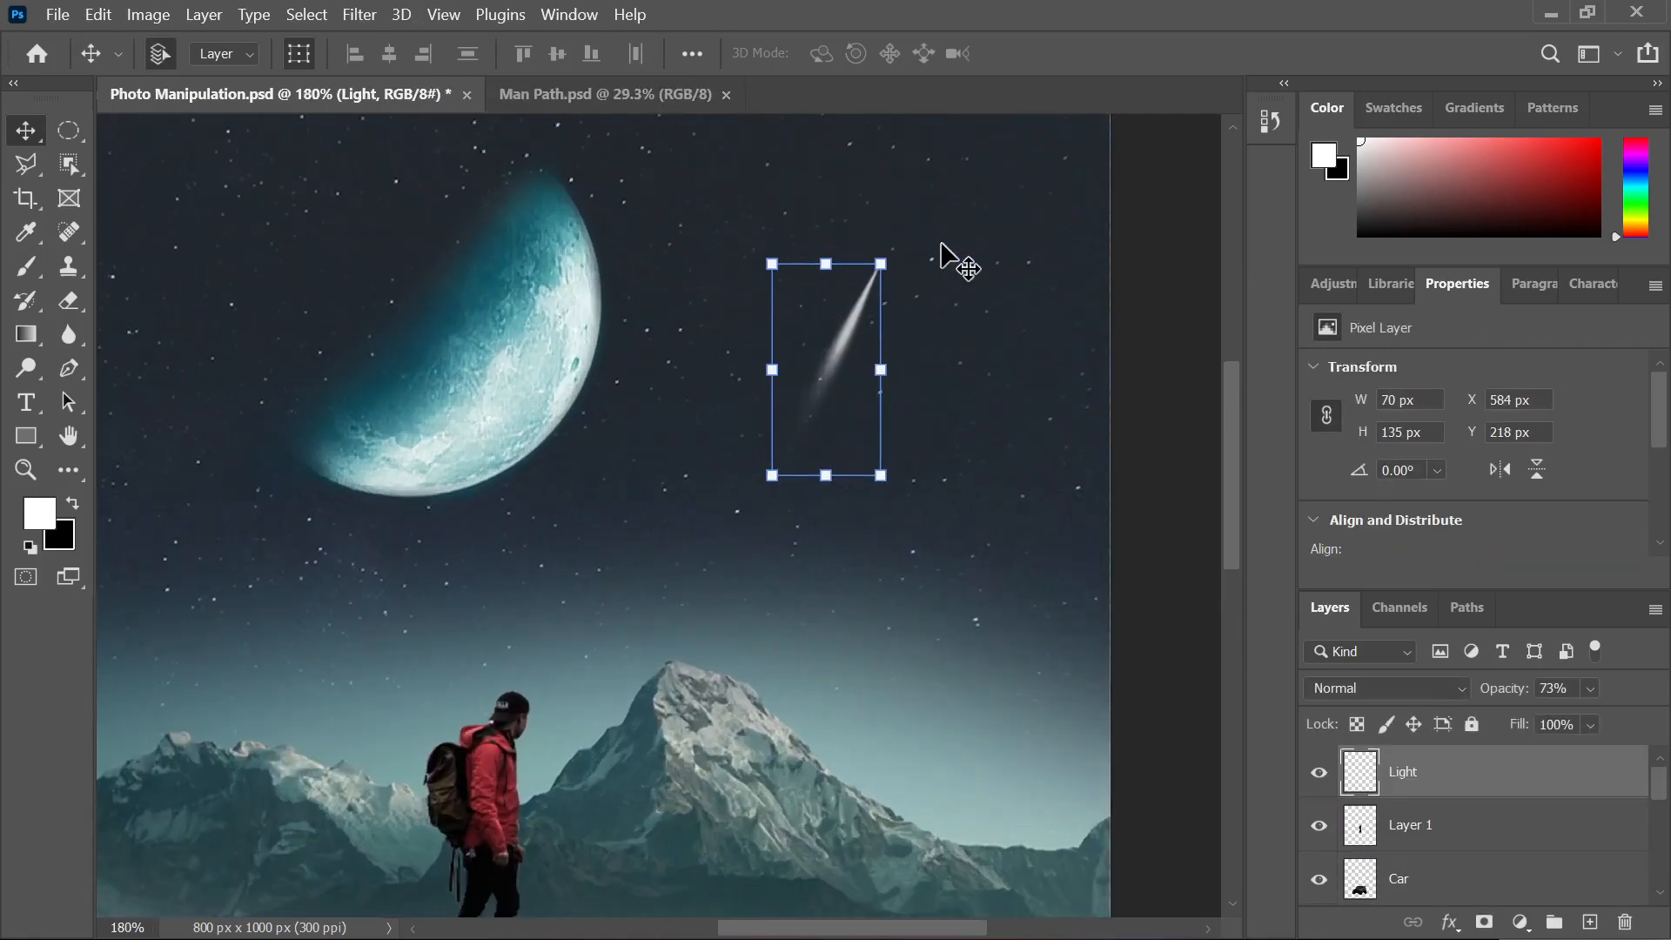
left_click_drag(896, 254, 913, 261)
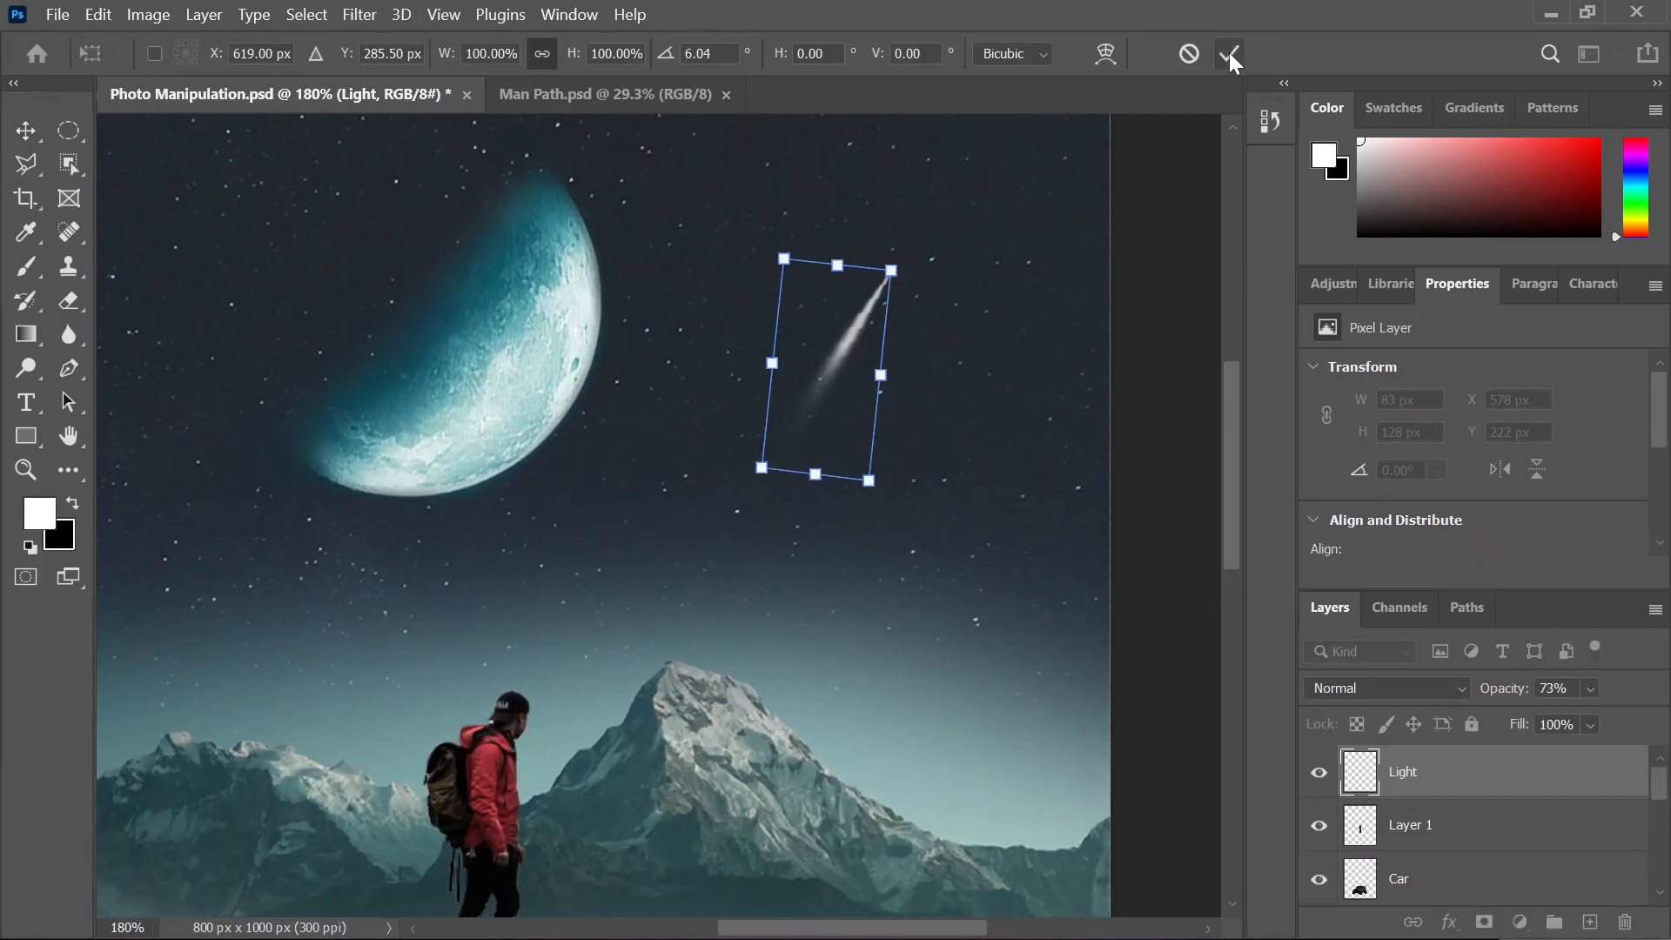
left_click(1228, 55)
key("ctrl+0")
left_click(1070, 301)
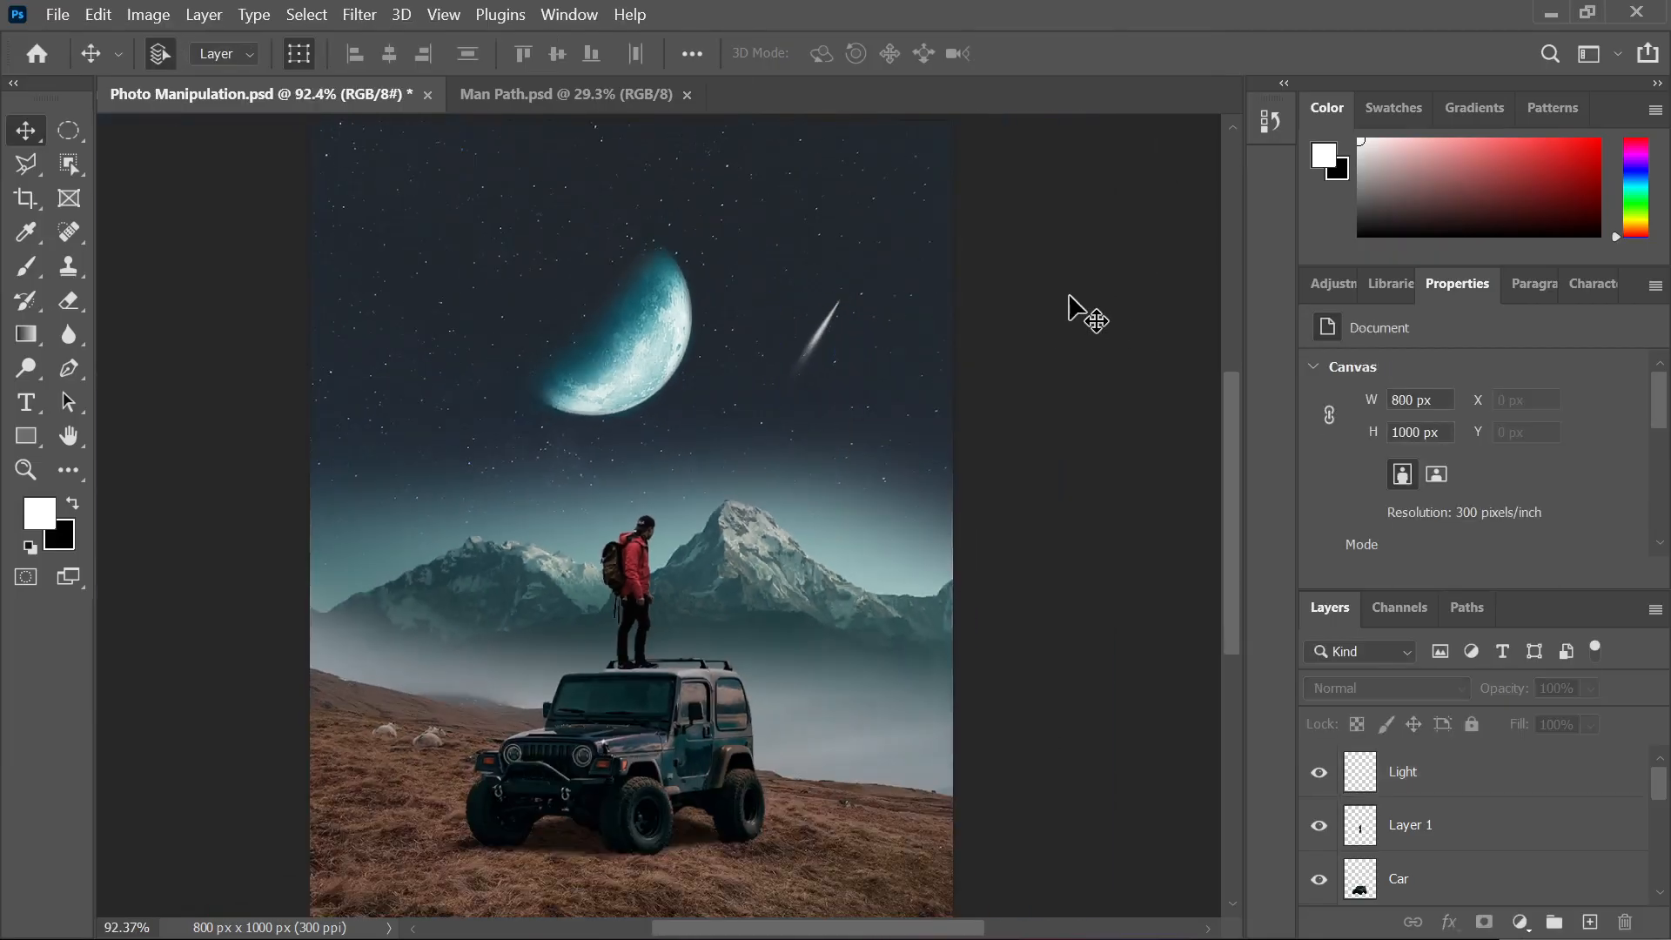
Check the streak's angle against the reference image, then return to the composite
scroll(1066, 306, "down", 3)
scroll(545, 422, "up", 2)
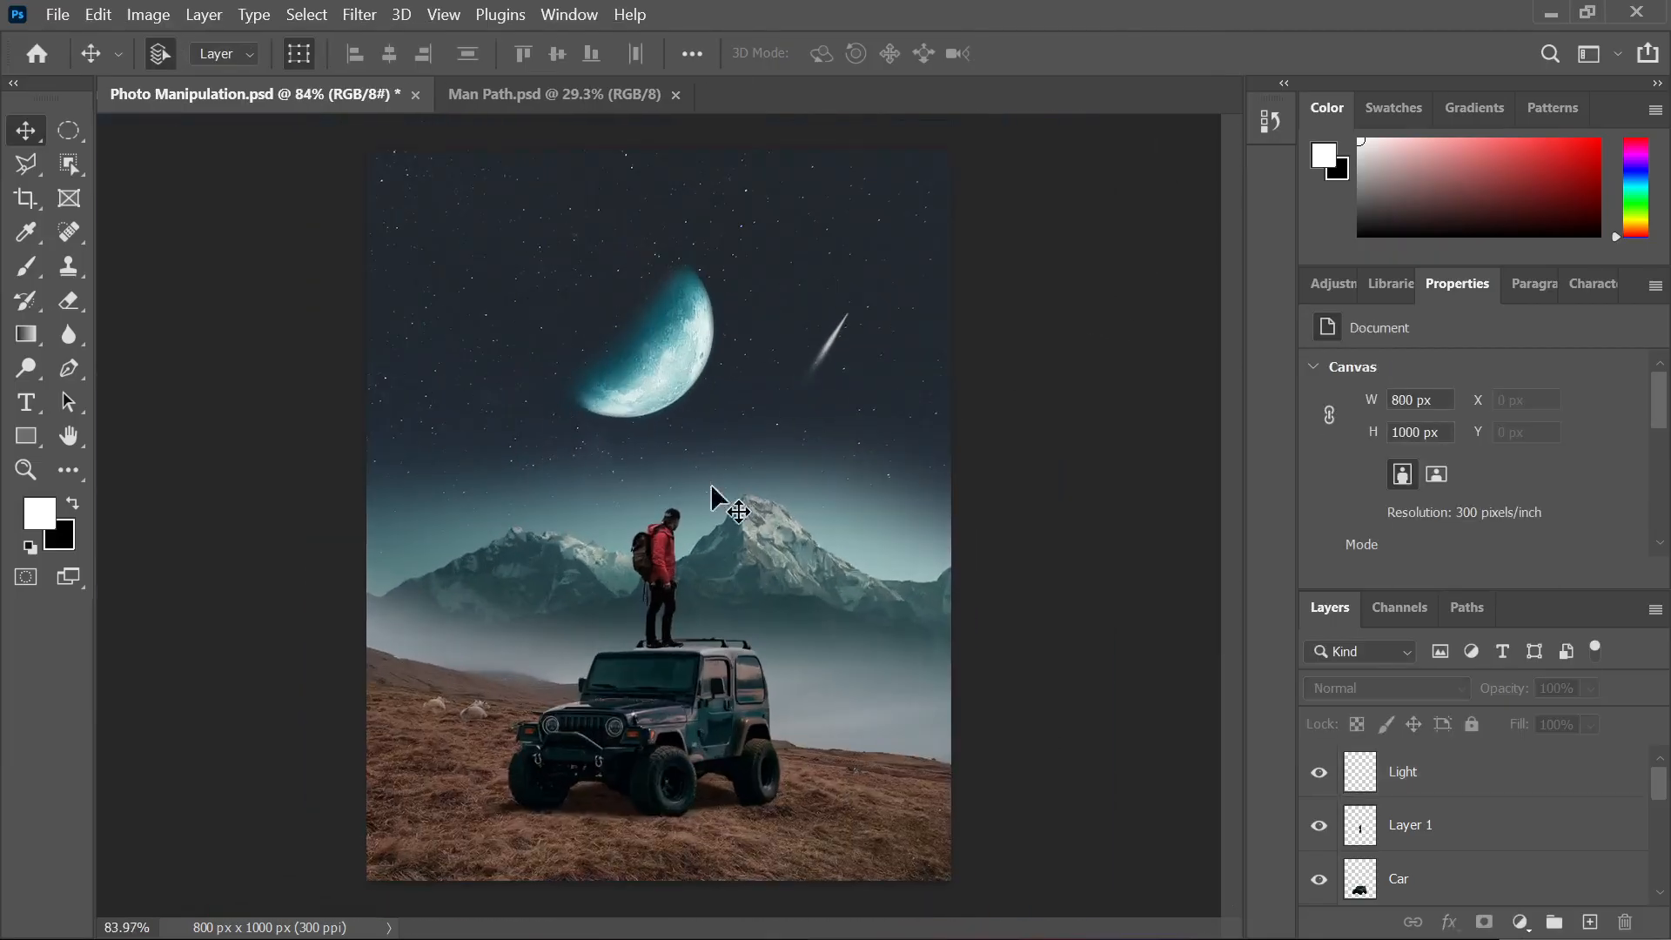
left_click(993, 931)
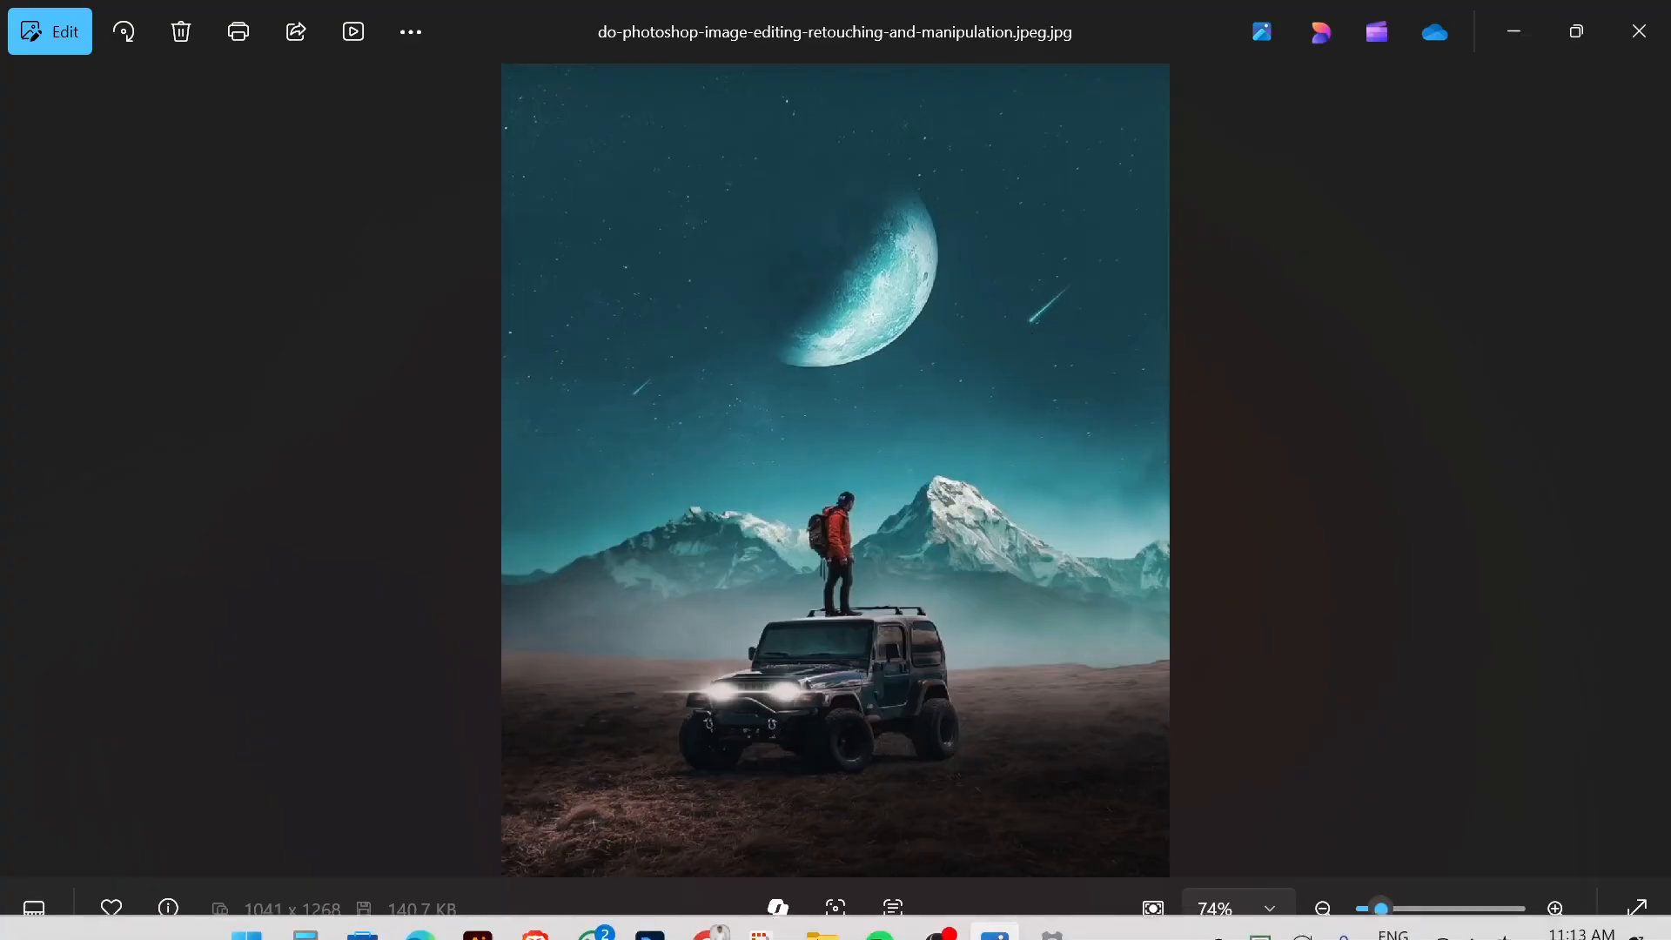
left_click(650, 921)
scroll(792, 348, "up", 3)
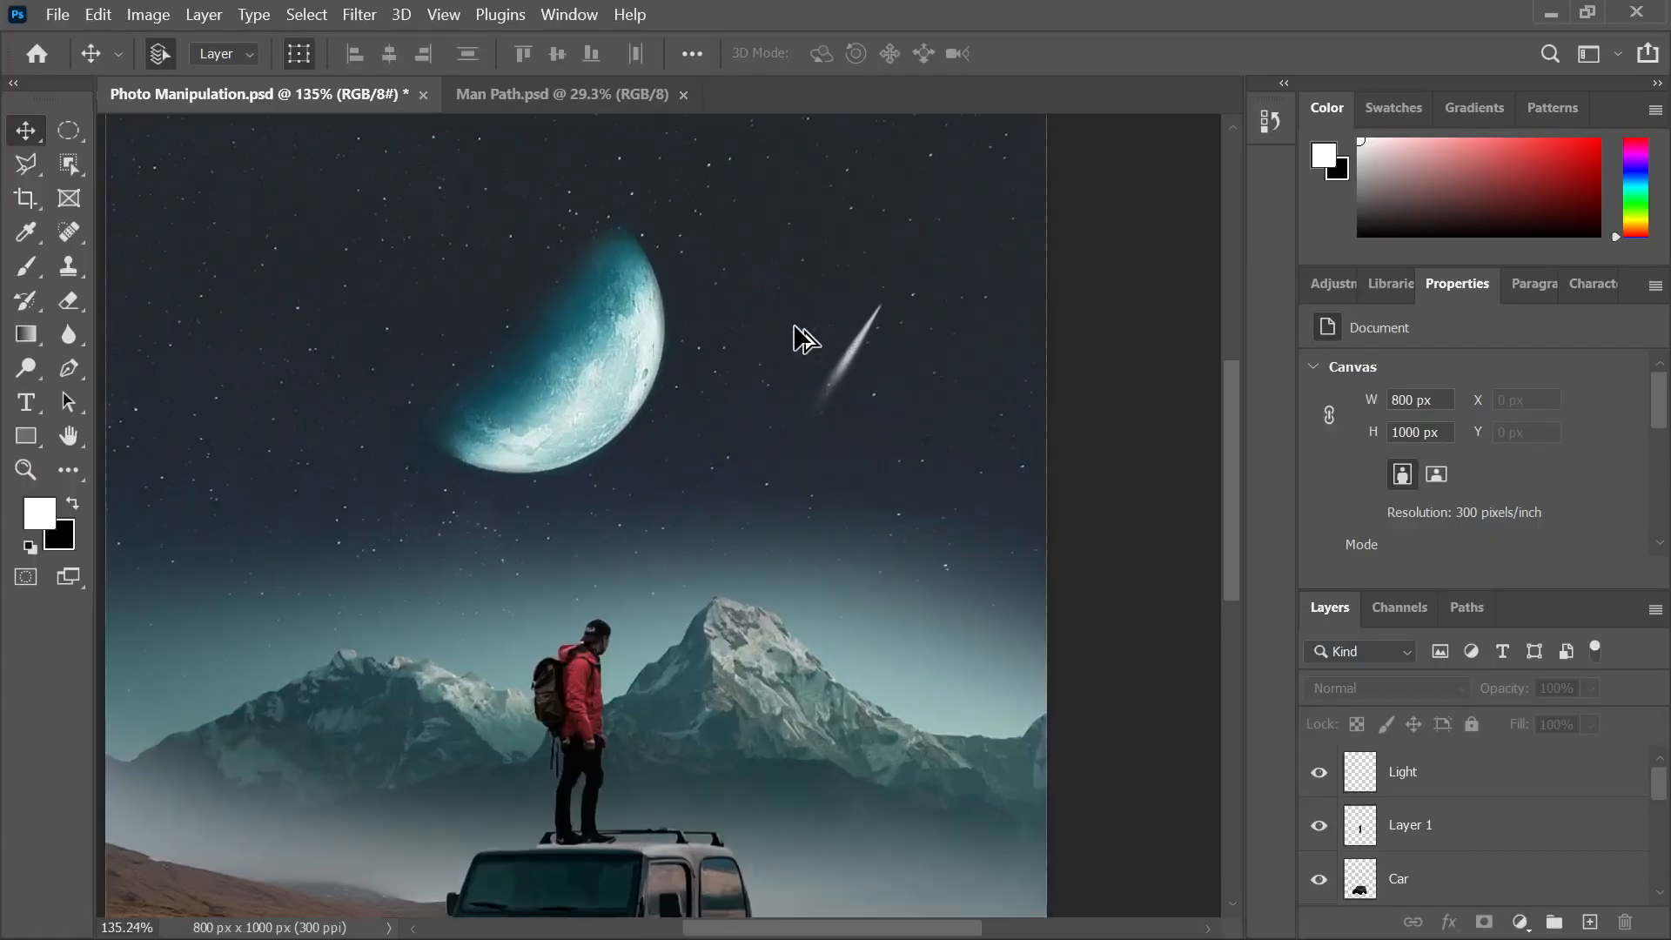
Rotate the shooting-star streak 180 degrees
left_click(862, 370)
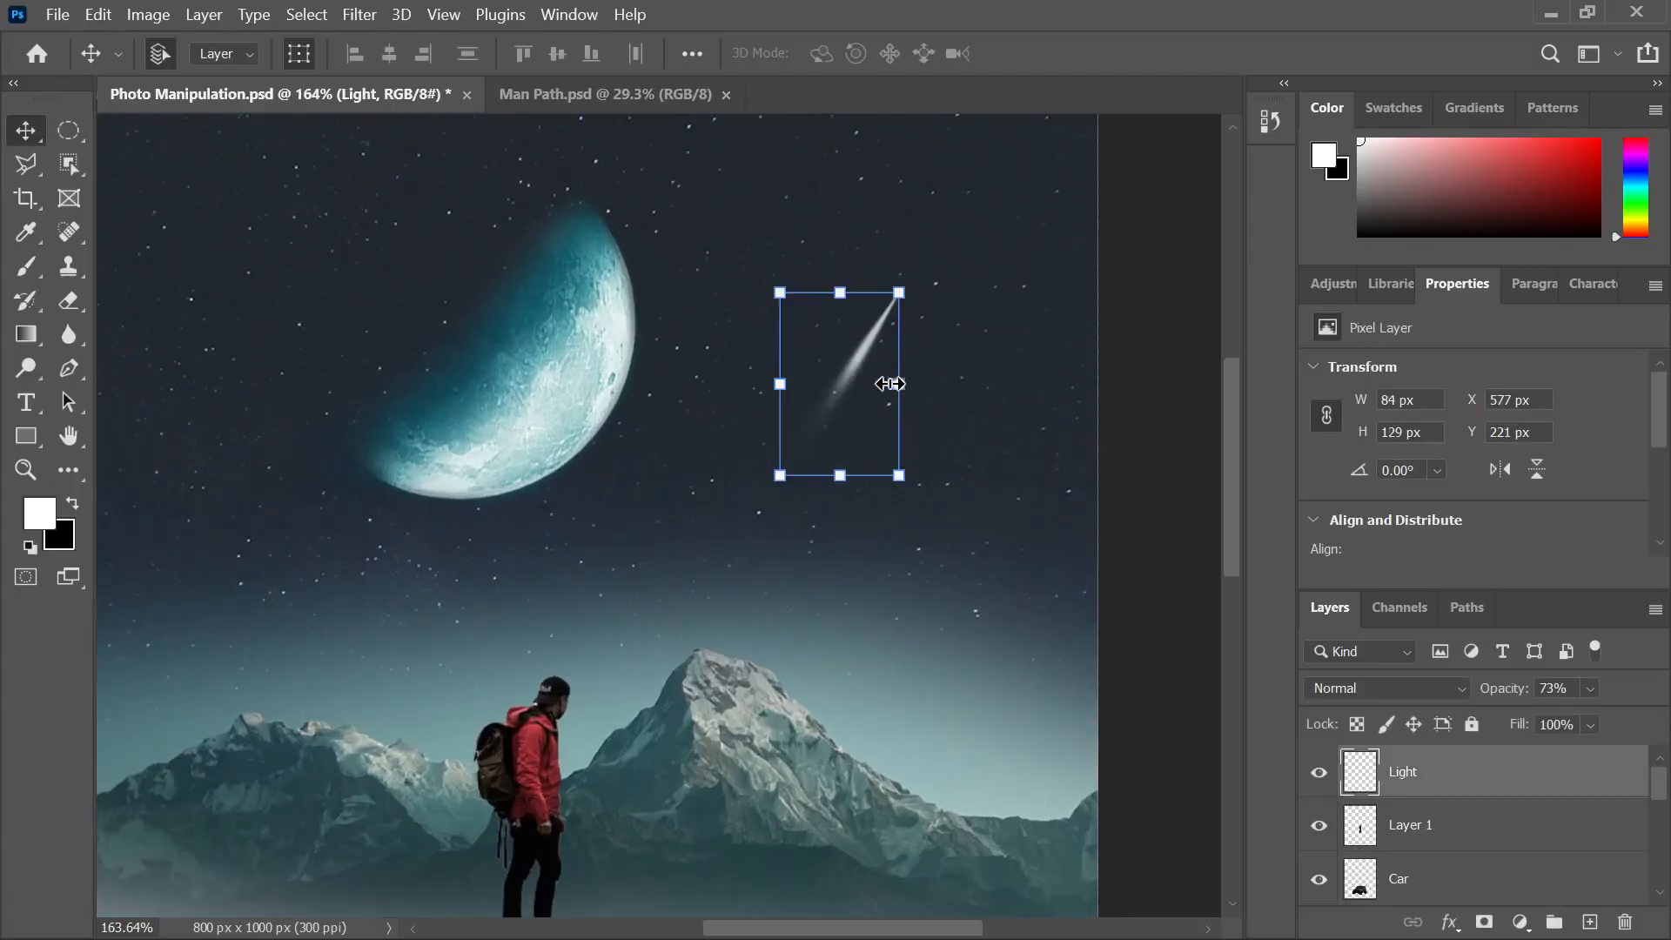
left_click_drag(922, 283, 672, 541)
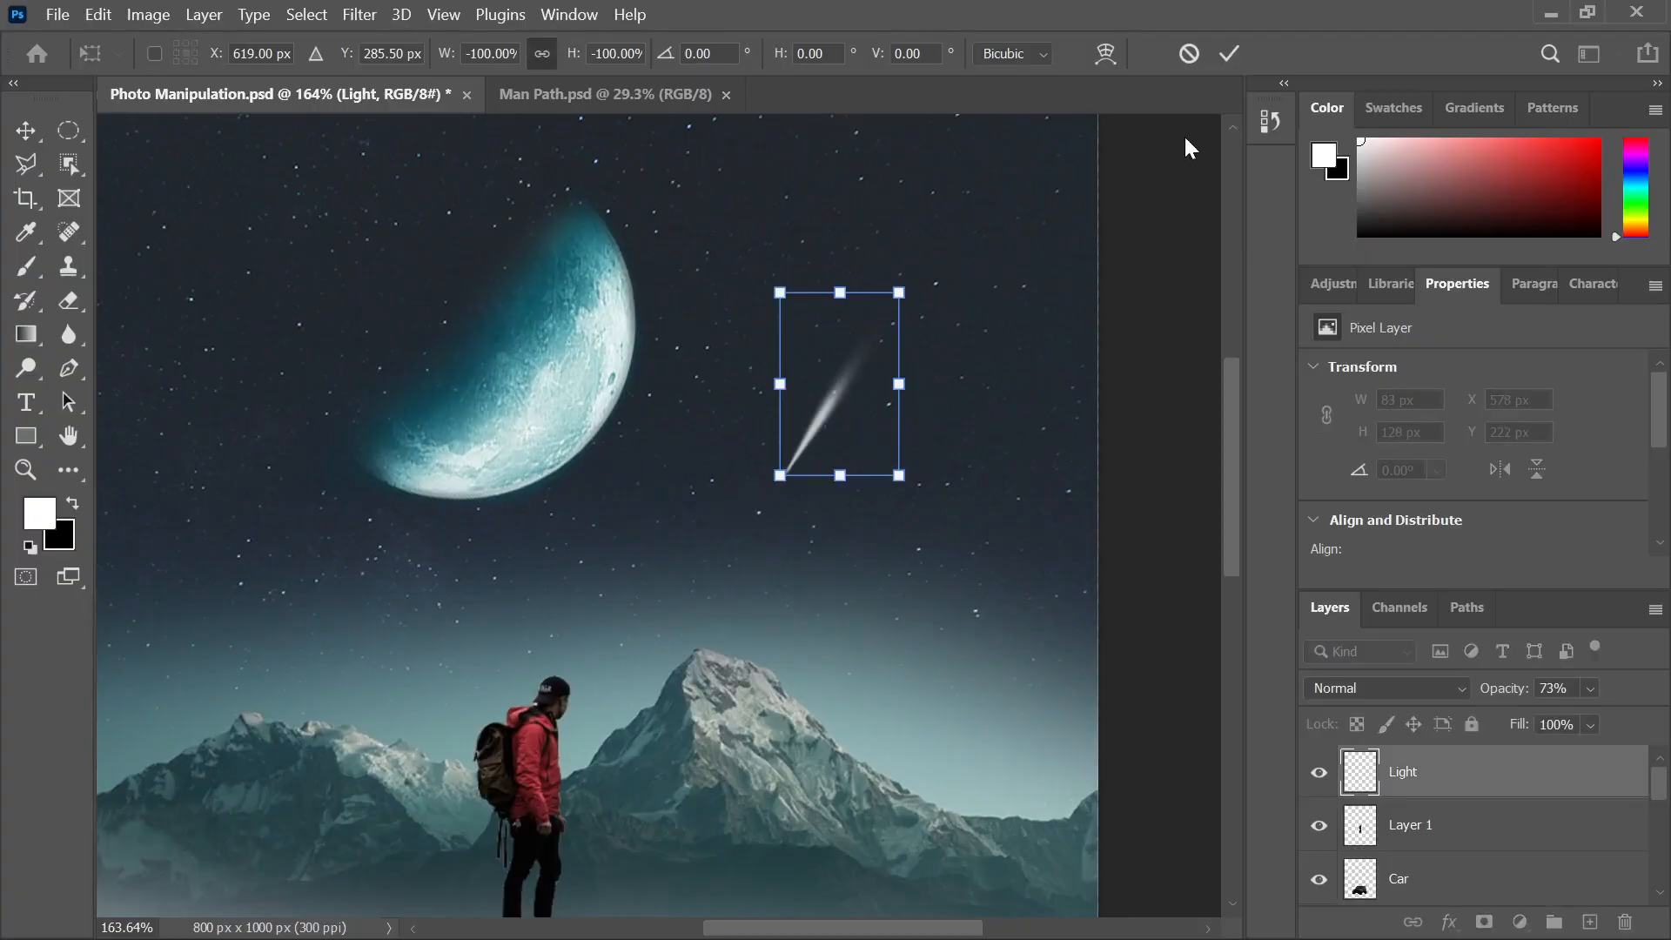
left_click(1227, 56)
left_click(1094, 317)
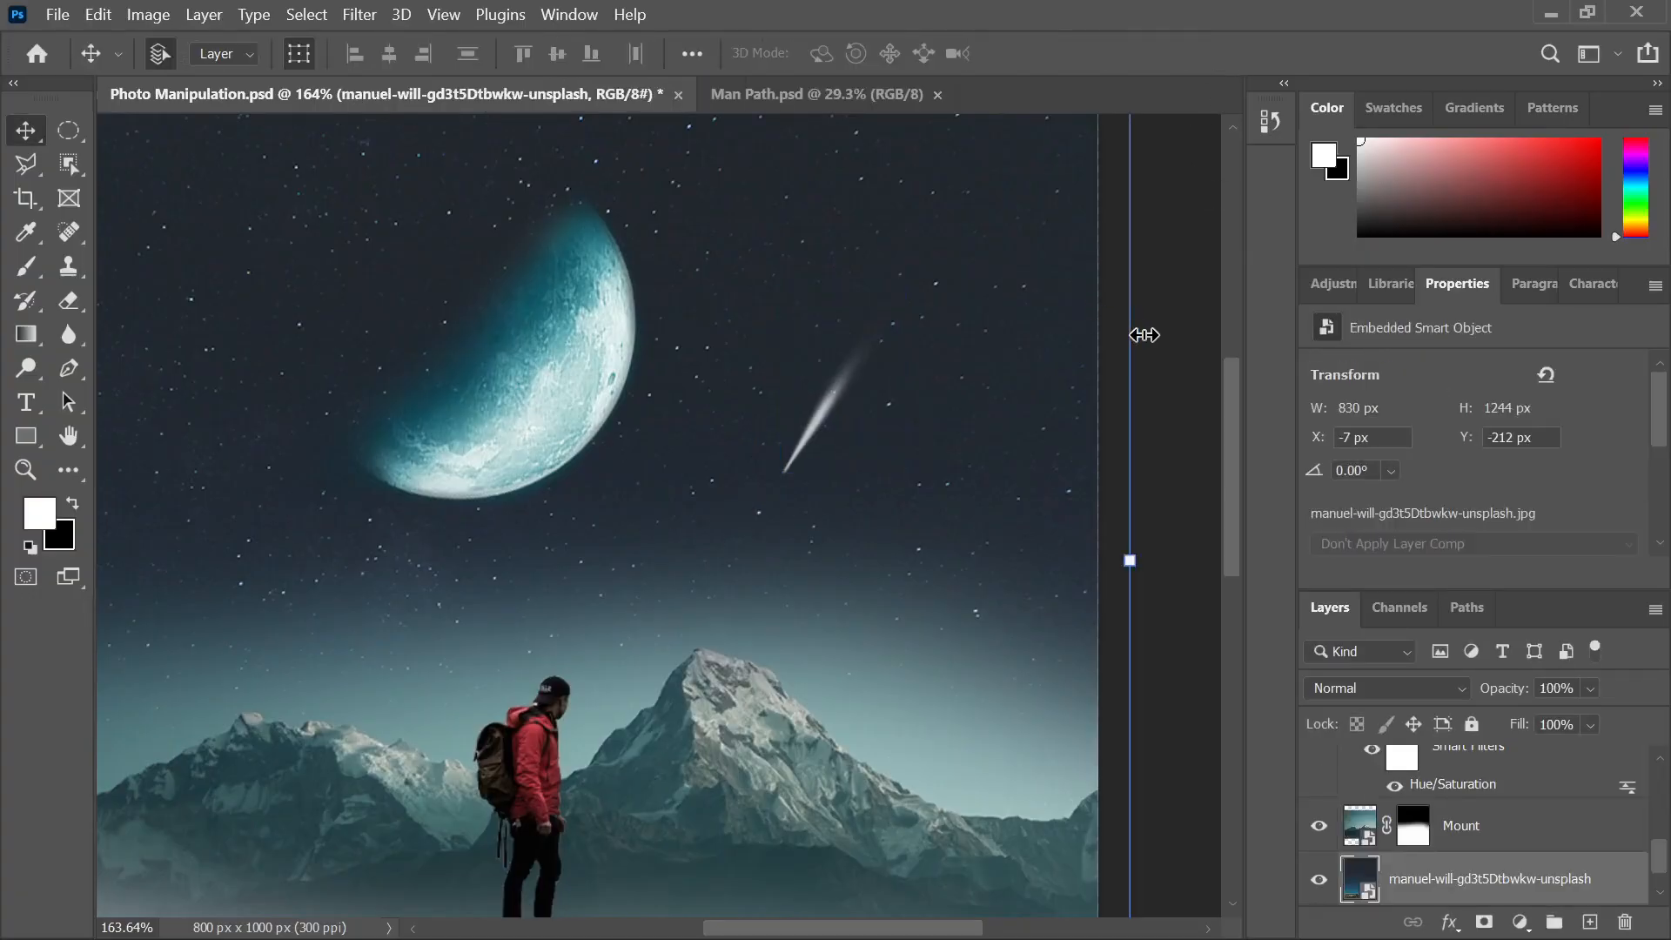
left_click(1201, 362)
Place a copy of the streak left of the moon, scaled to about 78%
scroll(1179, 362, "down", 3)
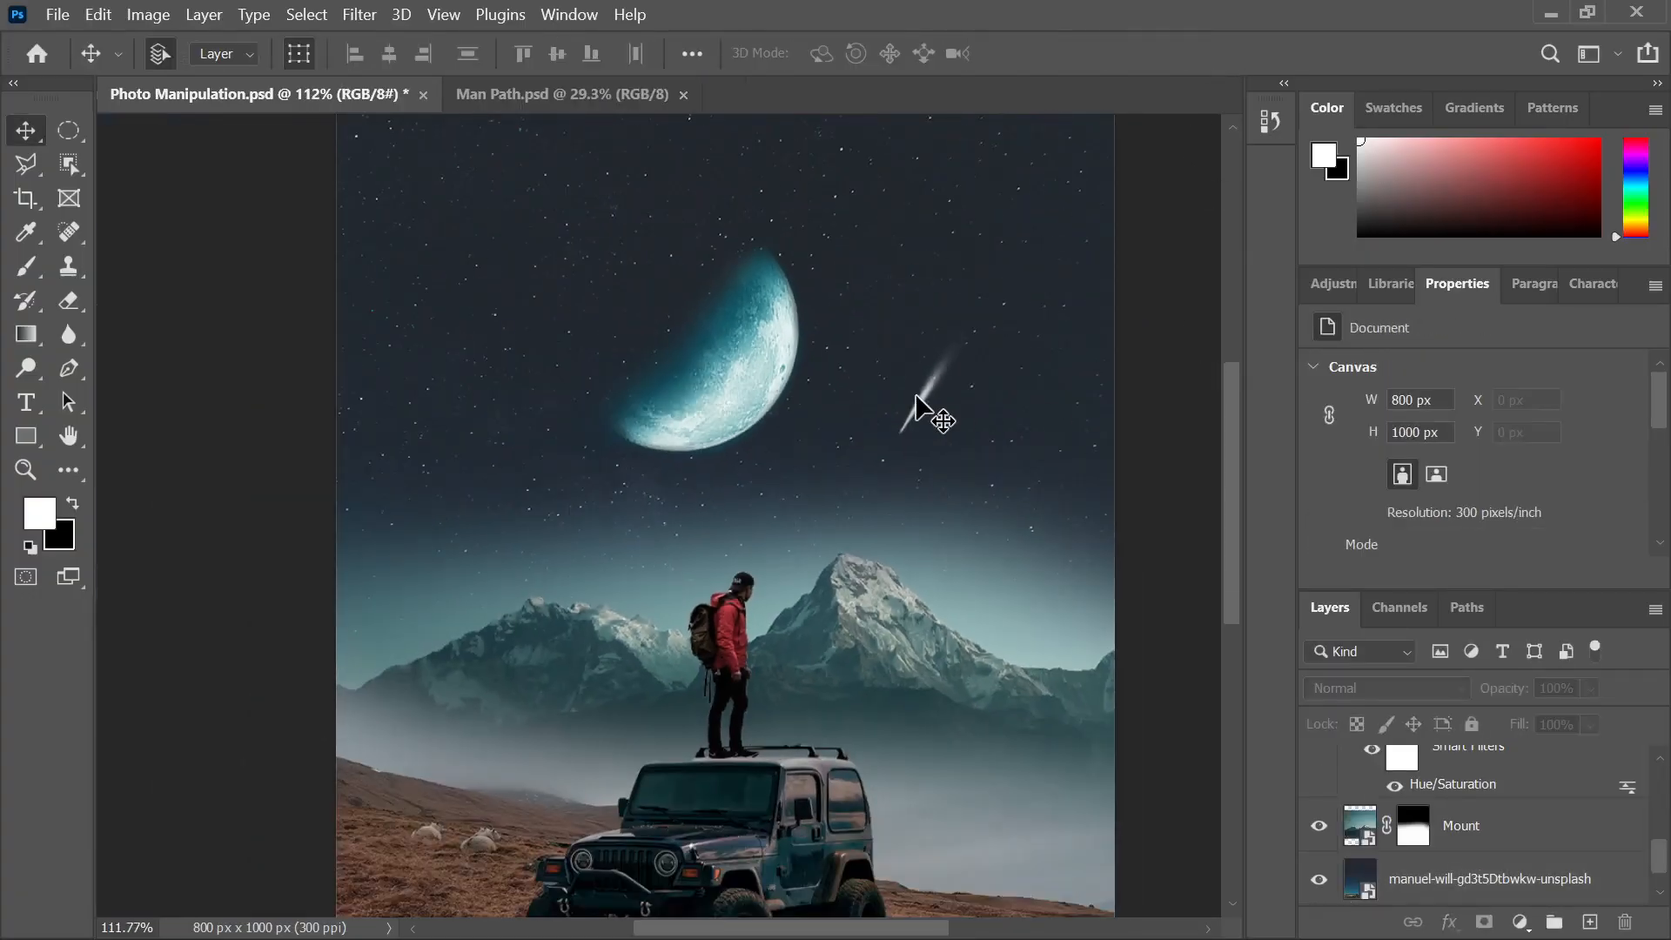
left_click(918, 406)
mouse_move(918, 405)
left_mouse_down()
mouse_move(496, 464)
mouse_move(469, 467)
mouse_move(468, 446)
left_mouse_up()
left_click_drag(533, 359, 517, 386)
scroll(861, 409, "down", 2)
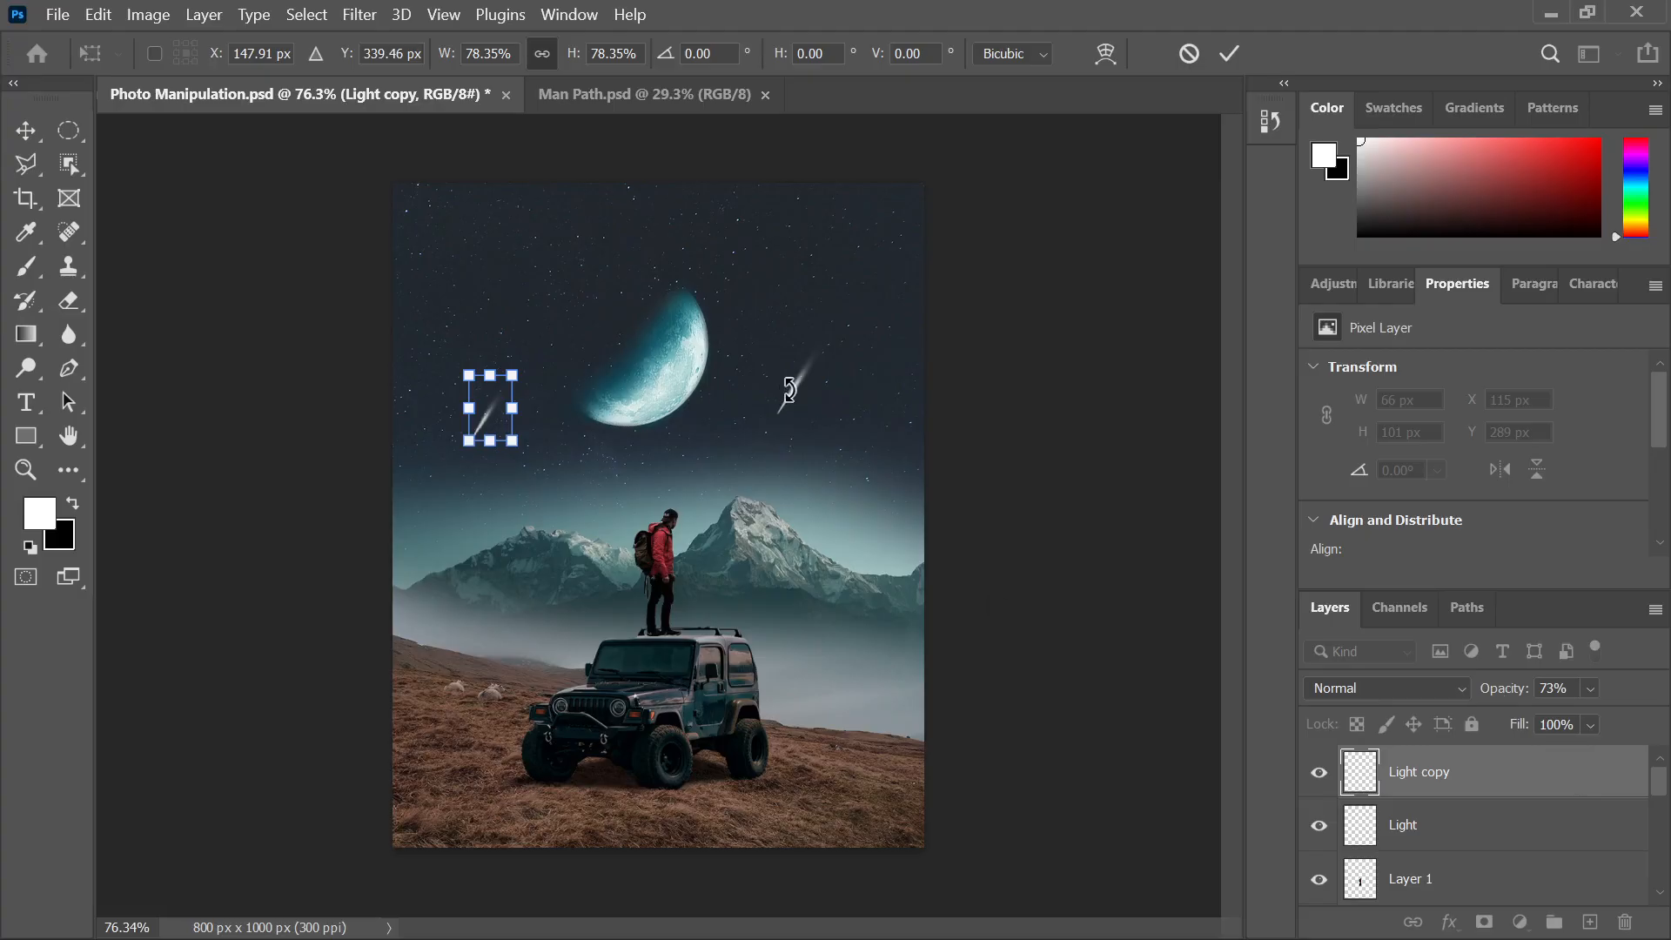
left_click(1228, 54)
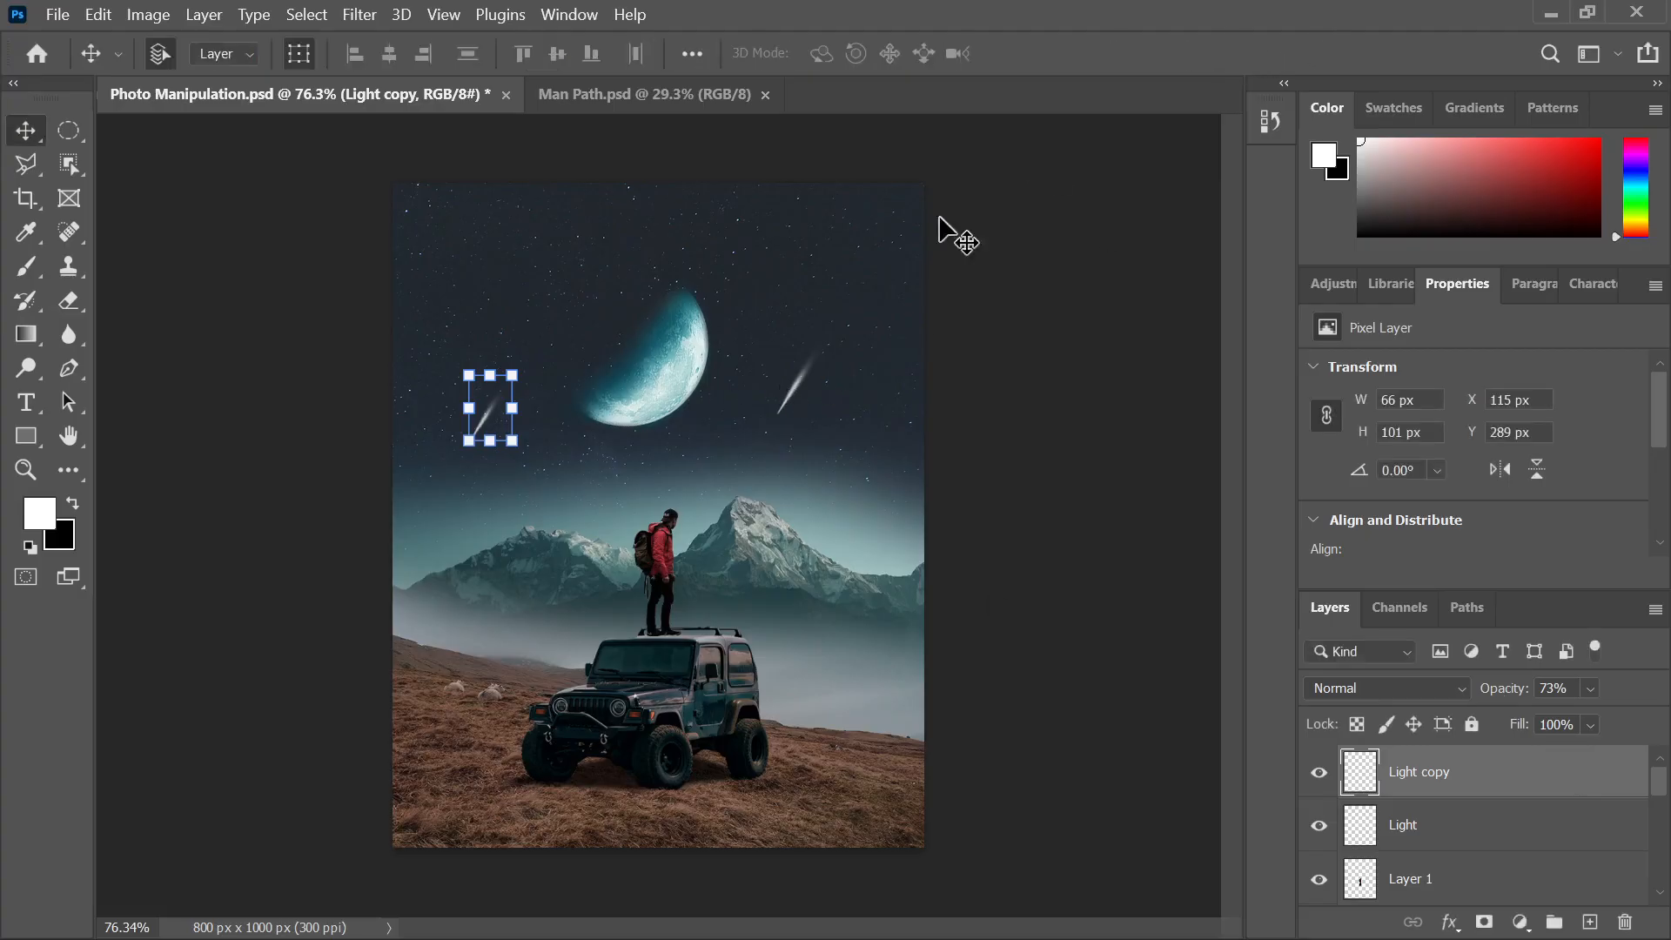
Select both streaks and lower their opacity to 59%
left_click(799, 391, "shift")
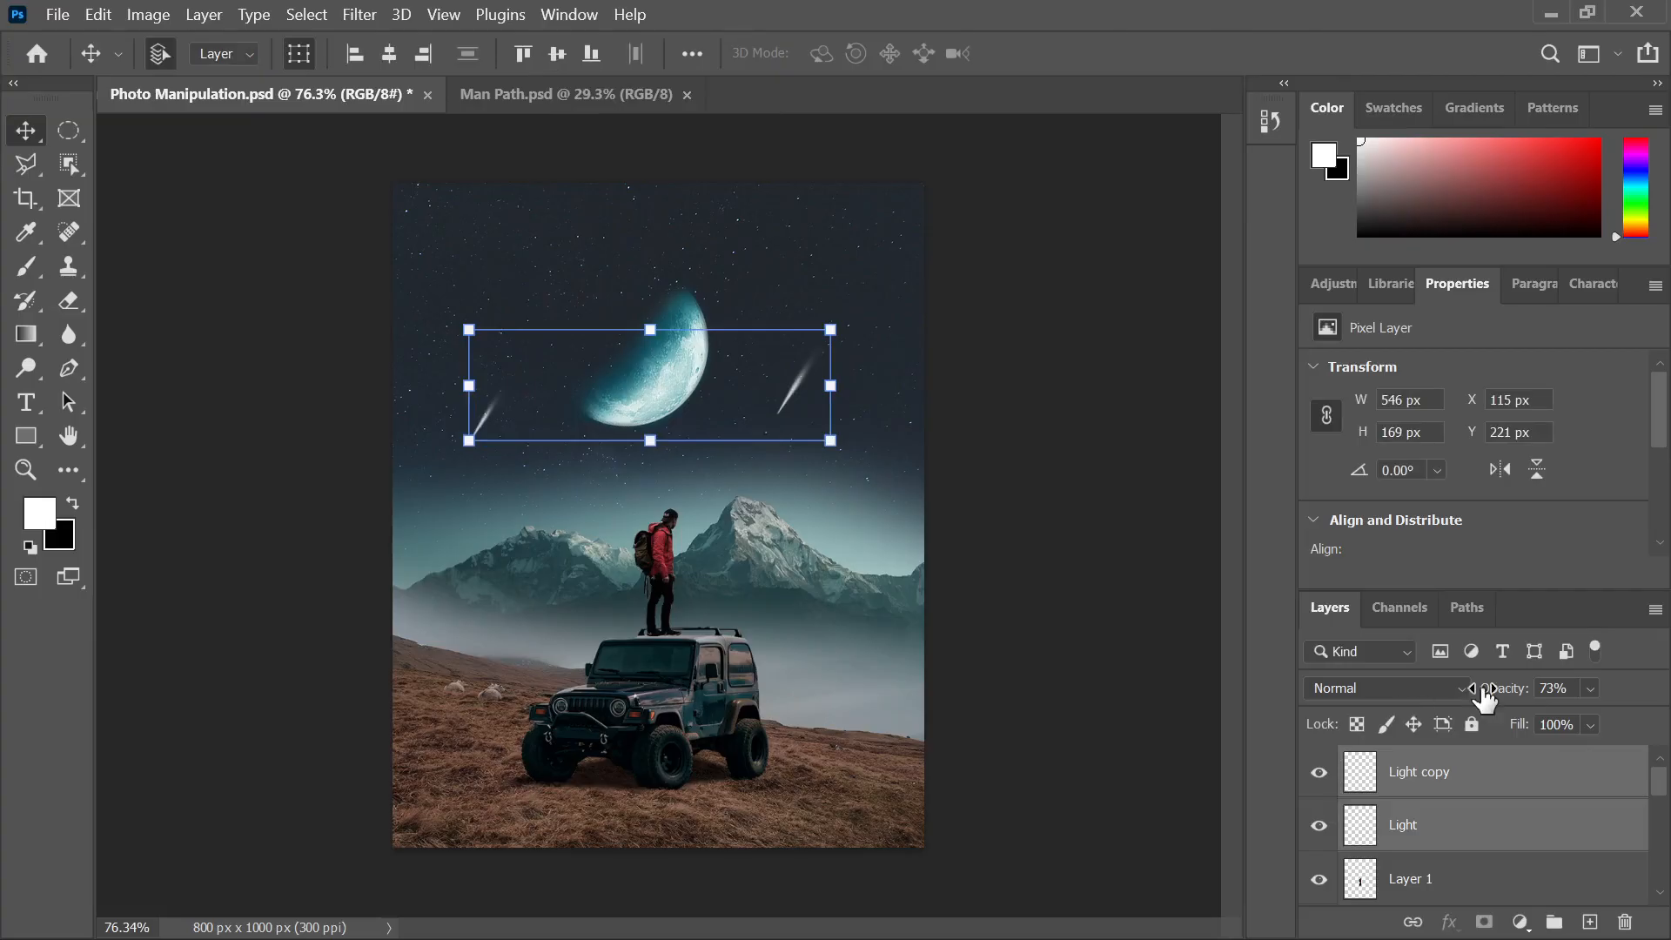
left_click_drag(1489, 696, 1479, 700)
left_click(1376, 689)
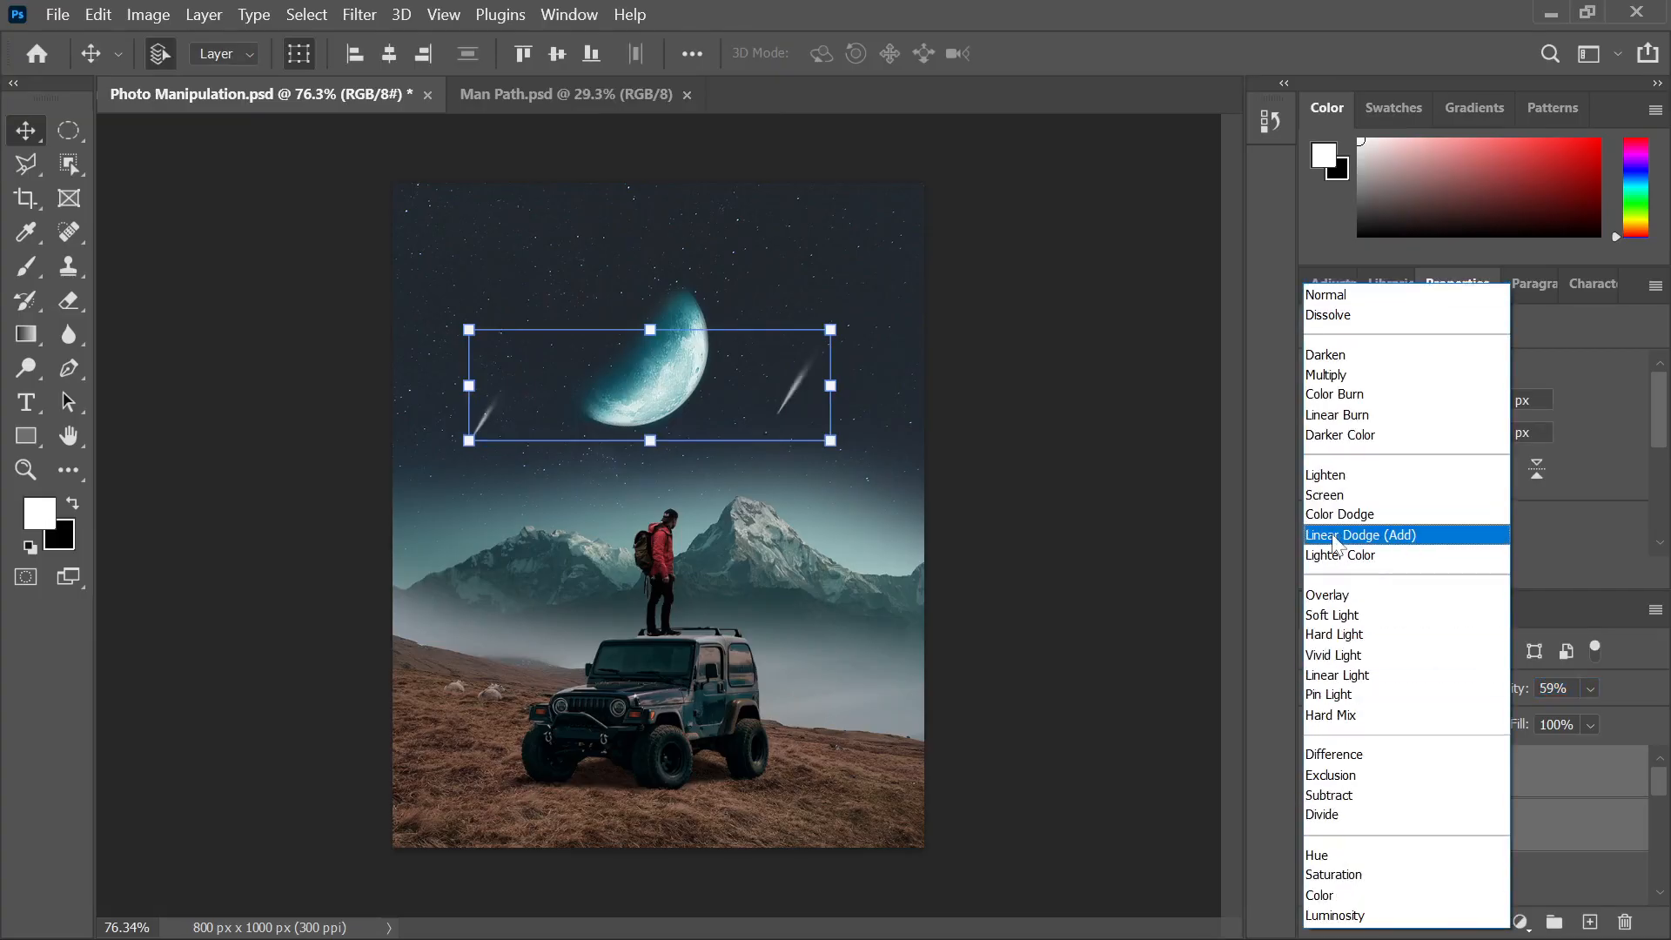
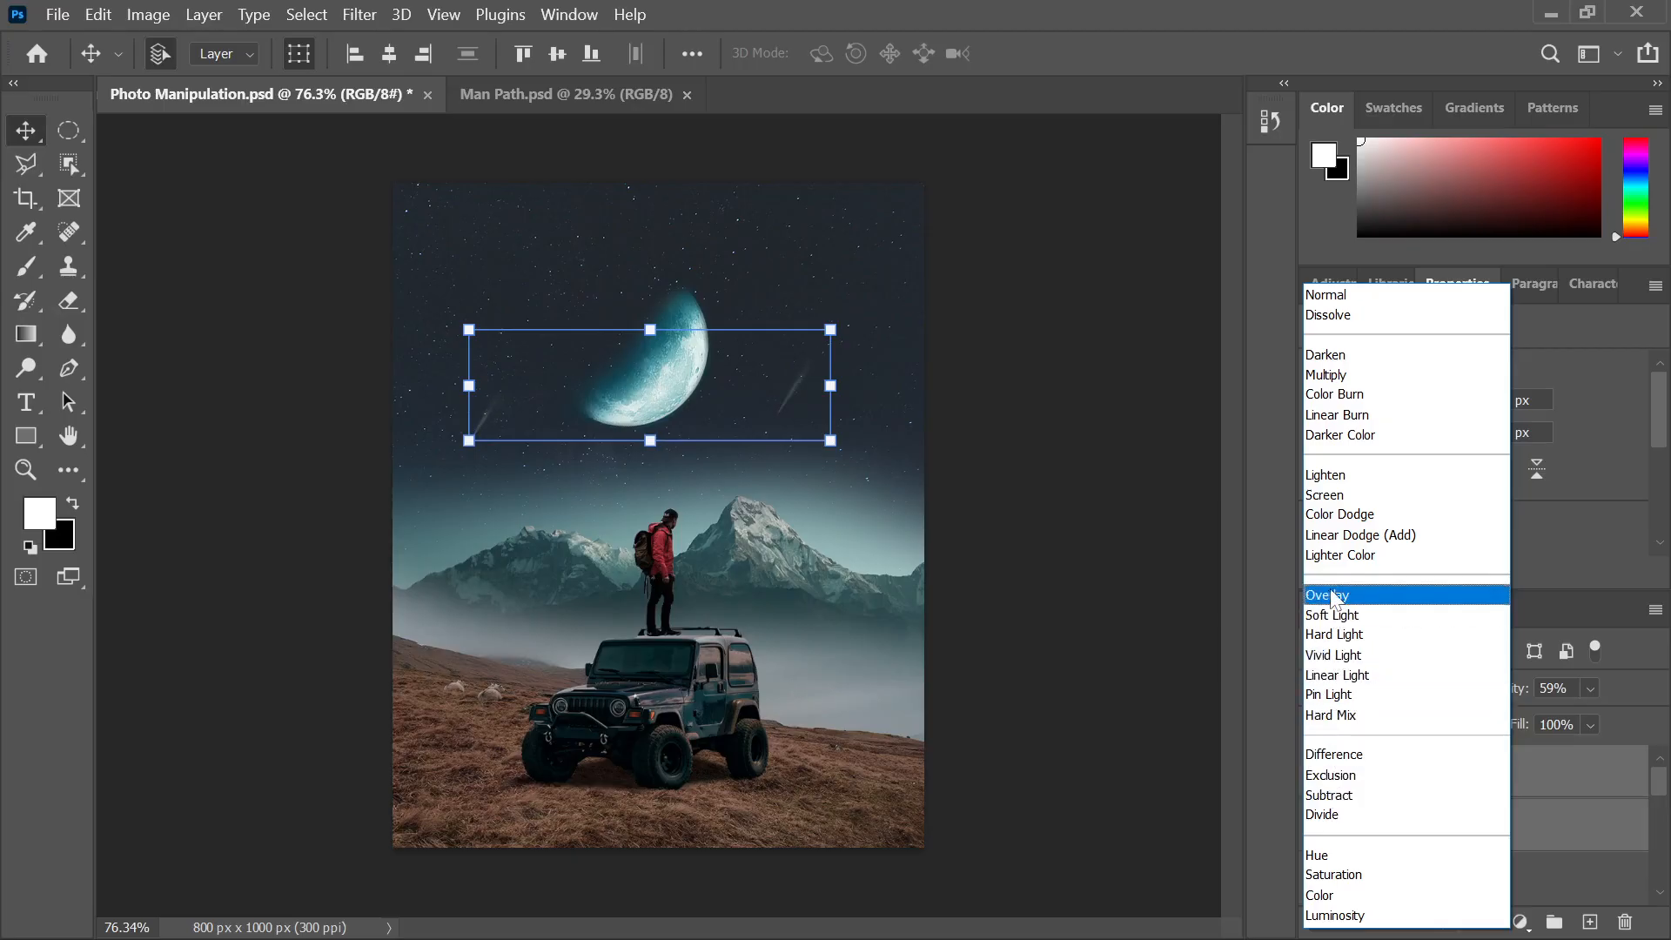
Set the shooting-star streaks to Hard Light, check the reference image, then select the Mount layer
left_click(1341, 644)
left_click(1015, 328)
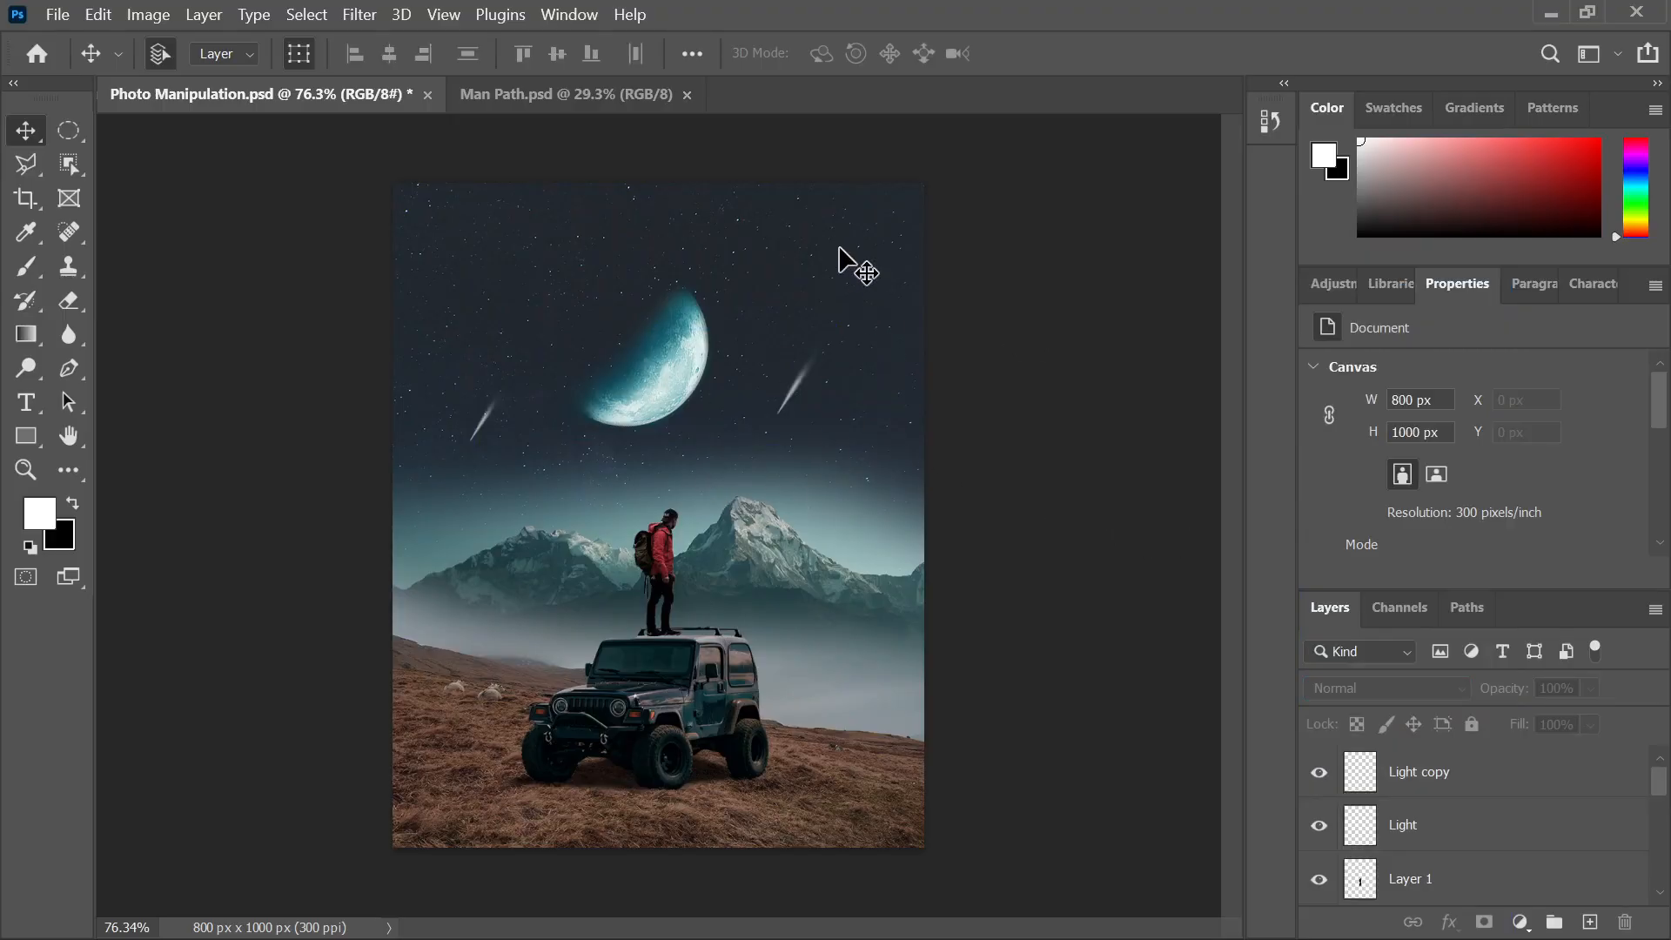
left_click(992, 907)
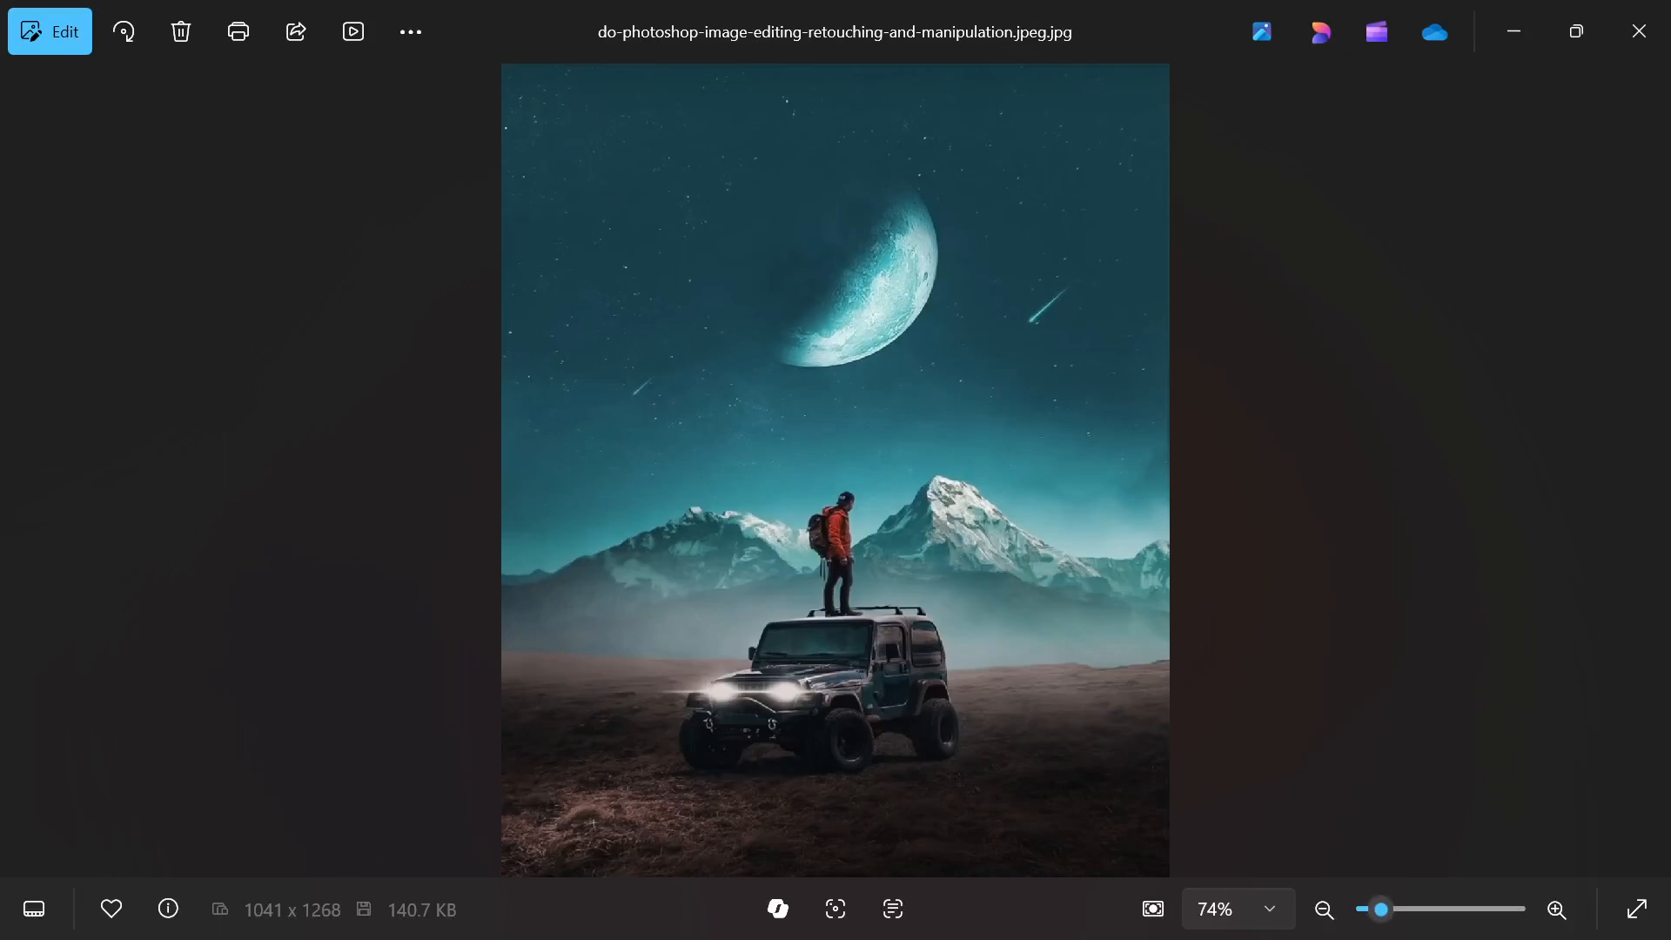
left_click(650, 921)
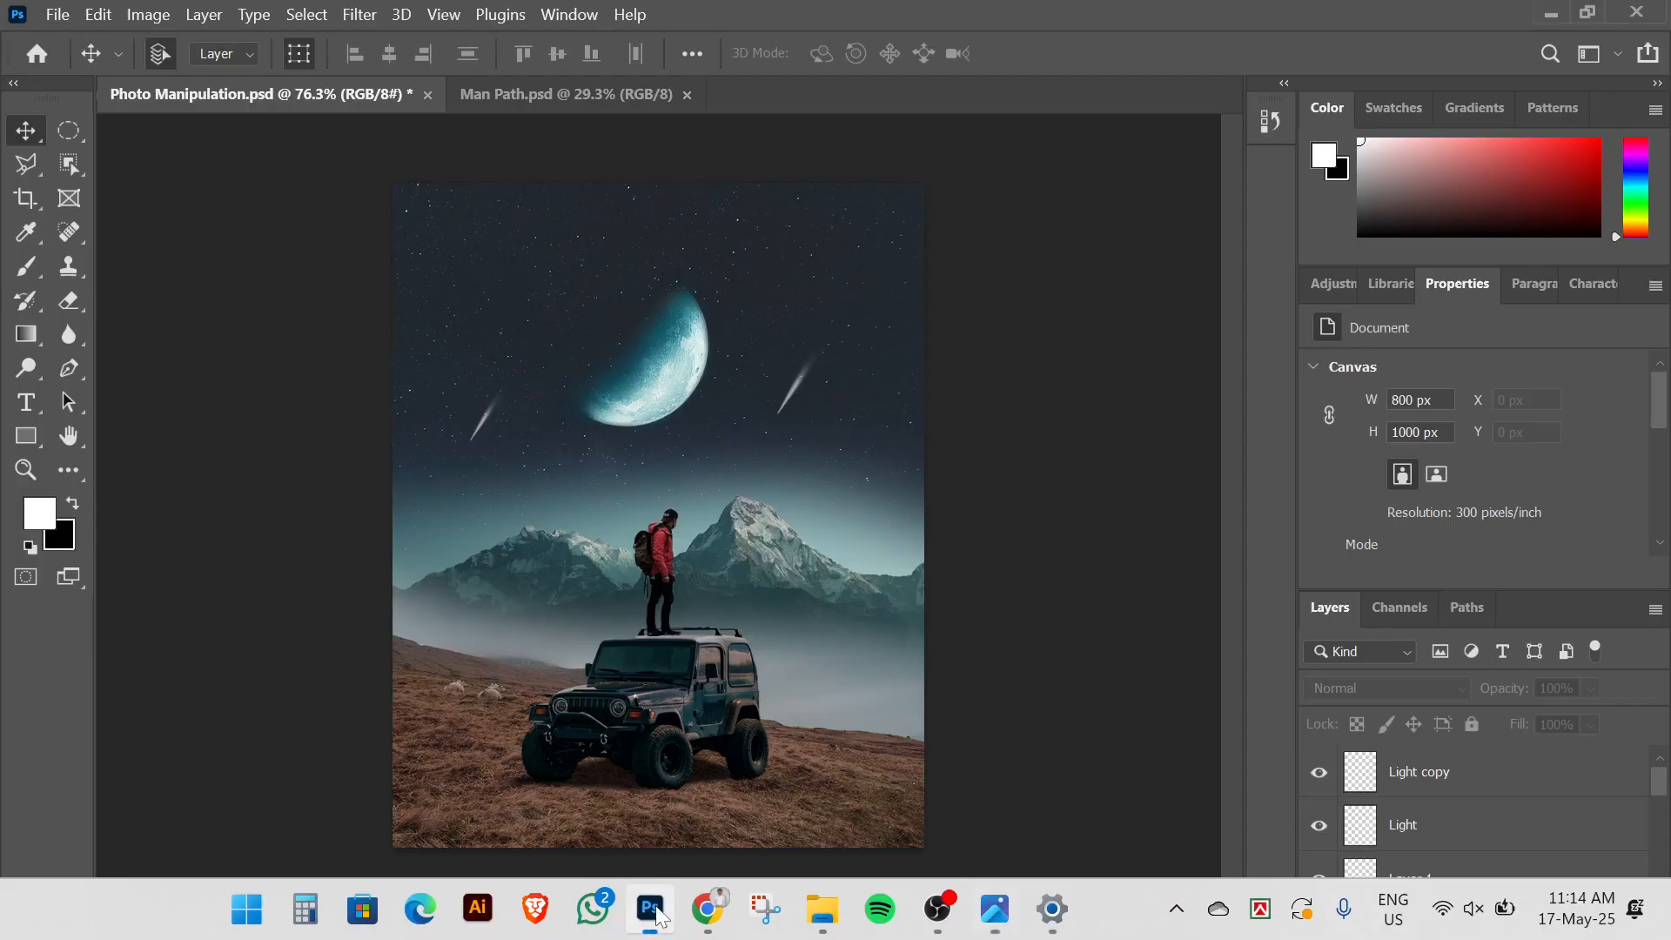
left_click(840, 525)
Shift the Mount layer's hue to about -10 with Hue/Saturation (Ctrl+U)
key("ctrl+u")
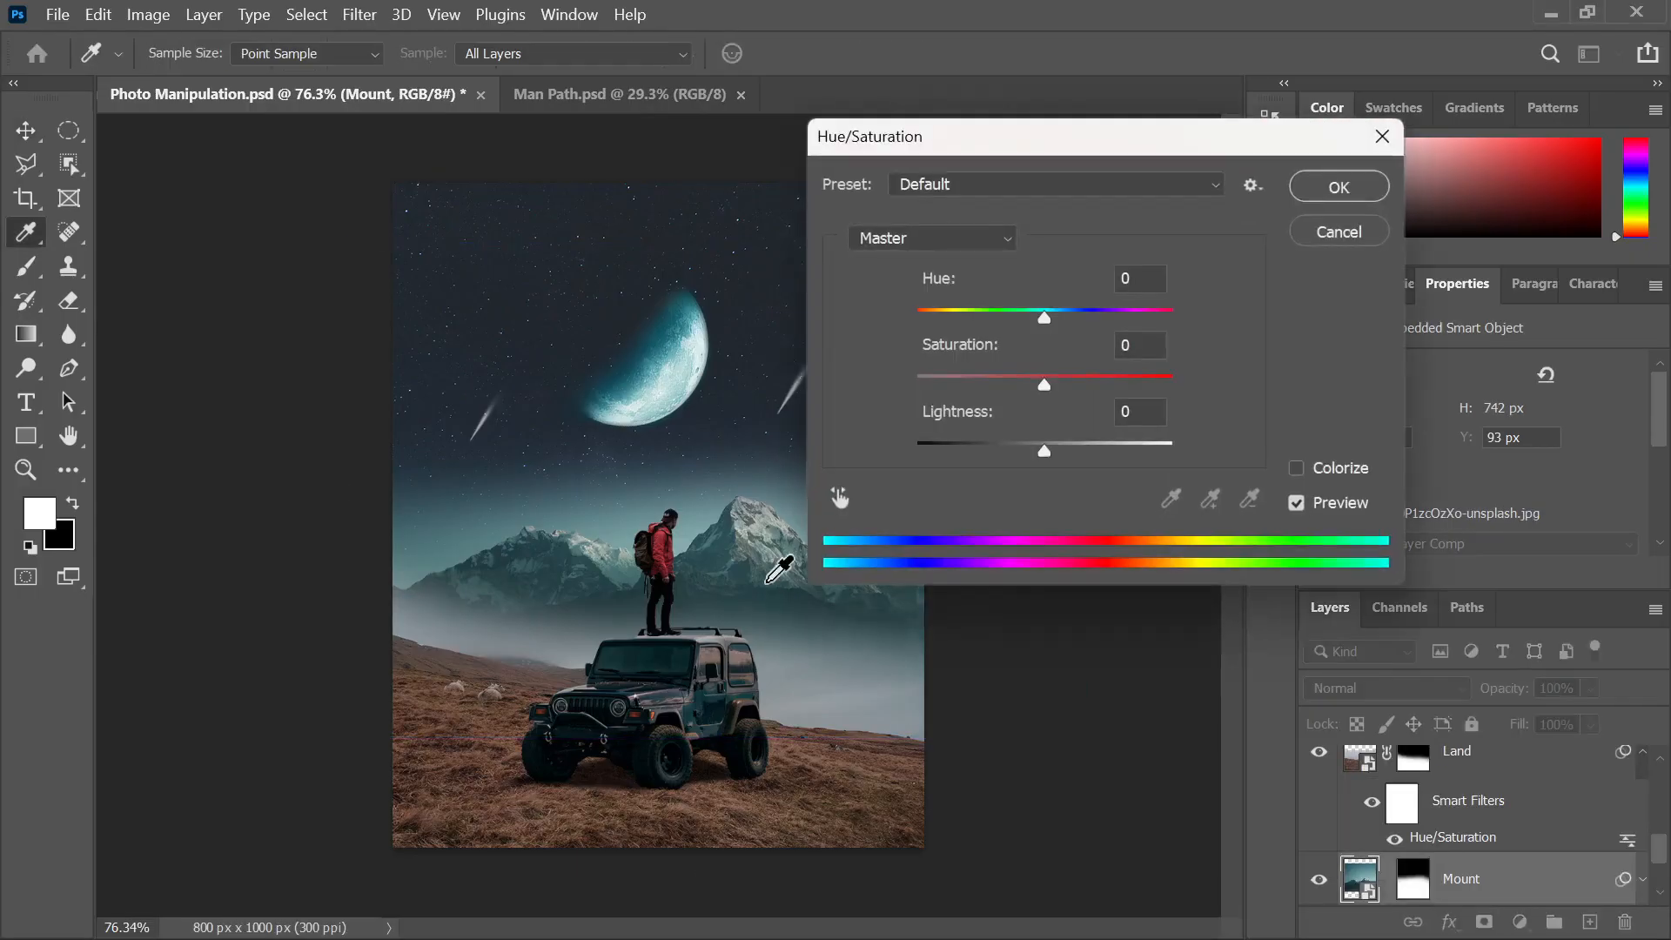
mouse_move(1042, 315)
left_mouse_down()
mouse_move(1019, 311)
mouse_move(1036, 312)
left_mouse_up()
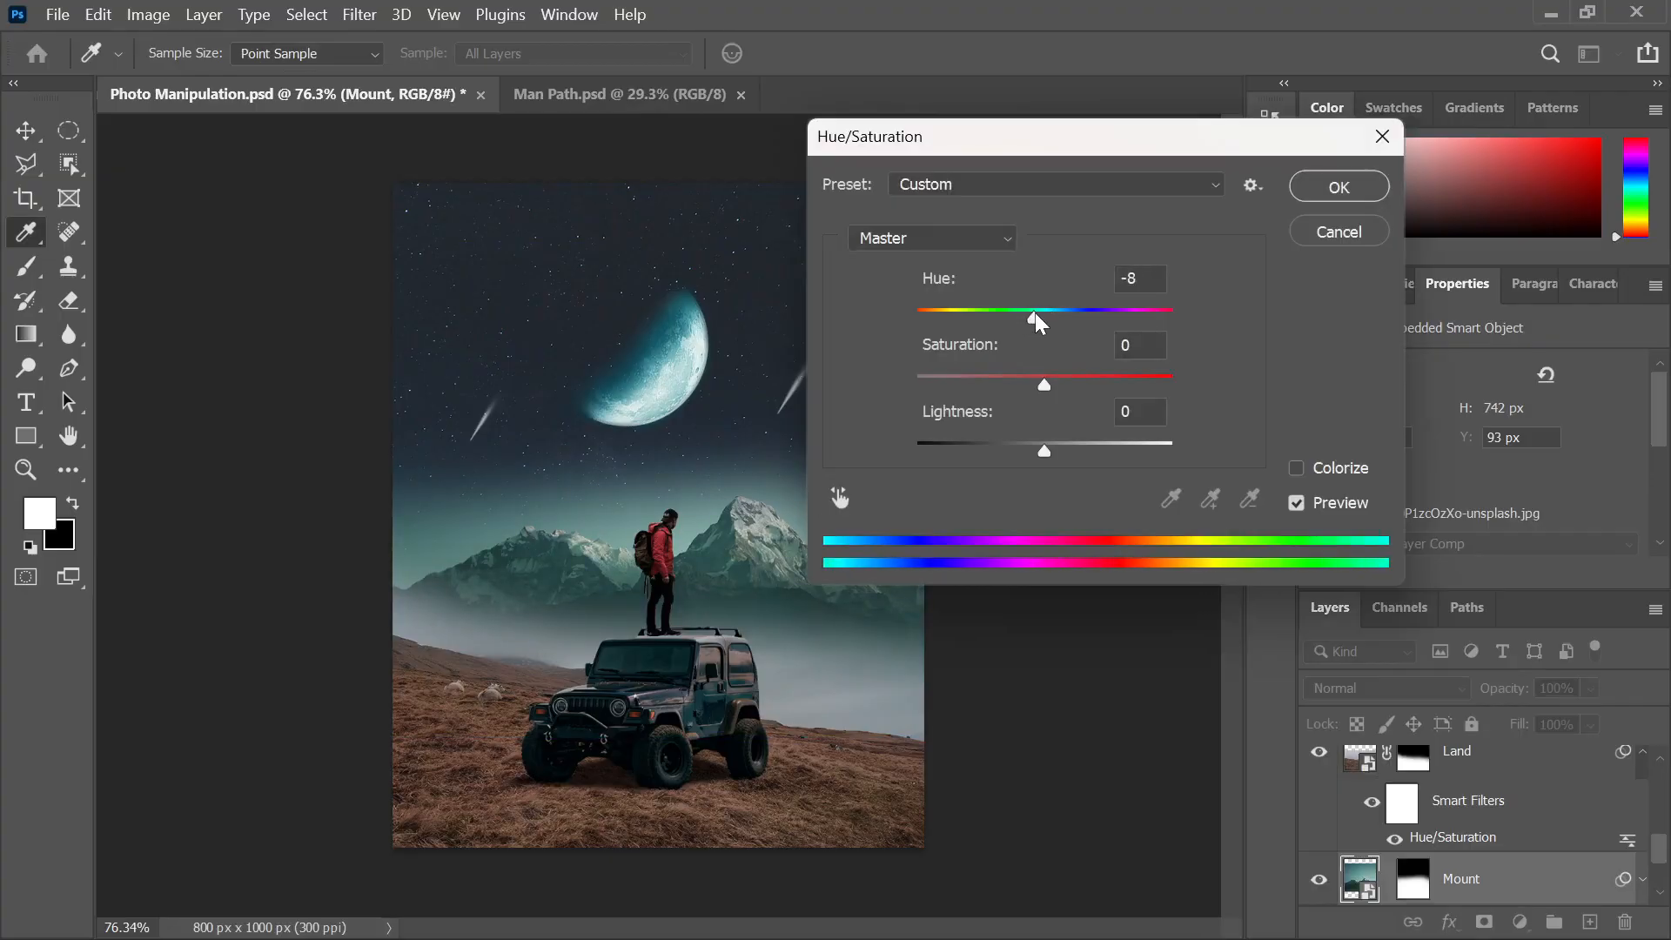
left_click_drag(1042, 385, 1047, 385)
left_click_drag(1038, 313, 1042, 313)
left_click(1336, 186)
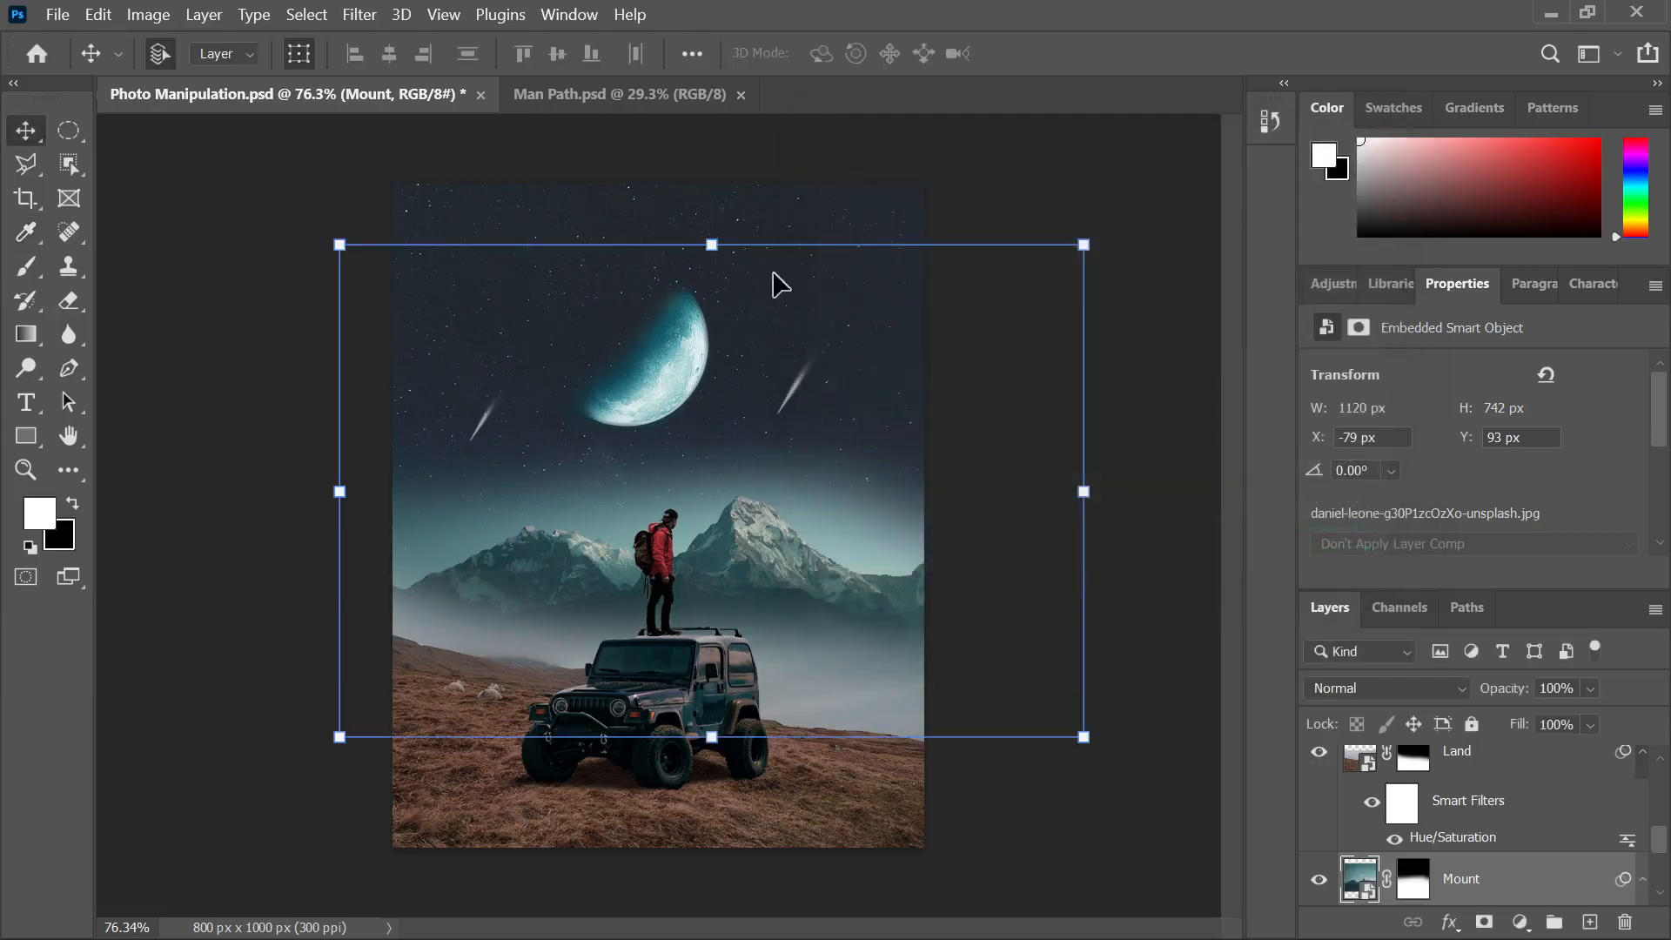
Give the starry sky layer Hue 0 and Saturation -14
left_click(830, 211)
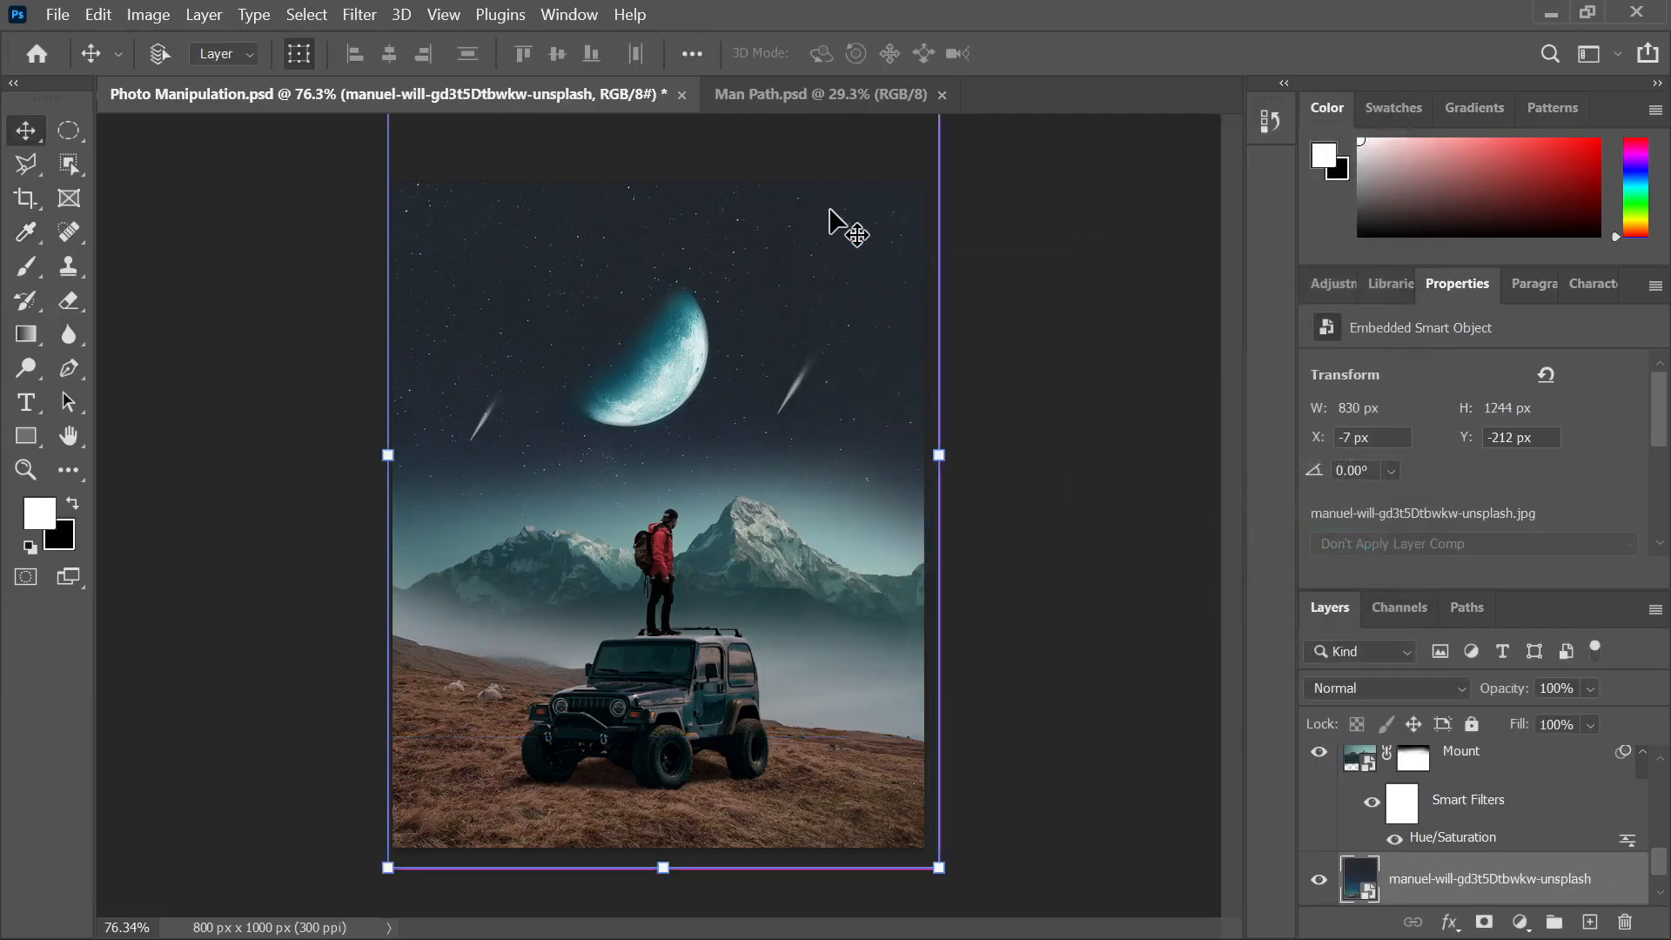
key("ctrl+u")
left_click_drag(1051, 317, 1073, 321)
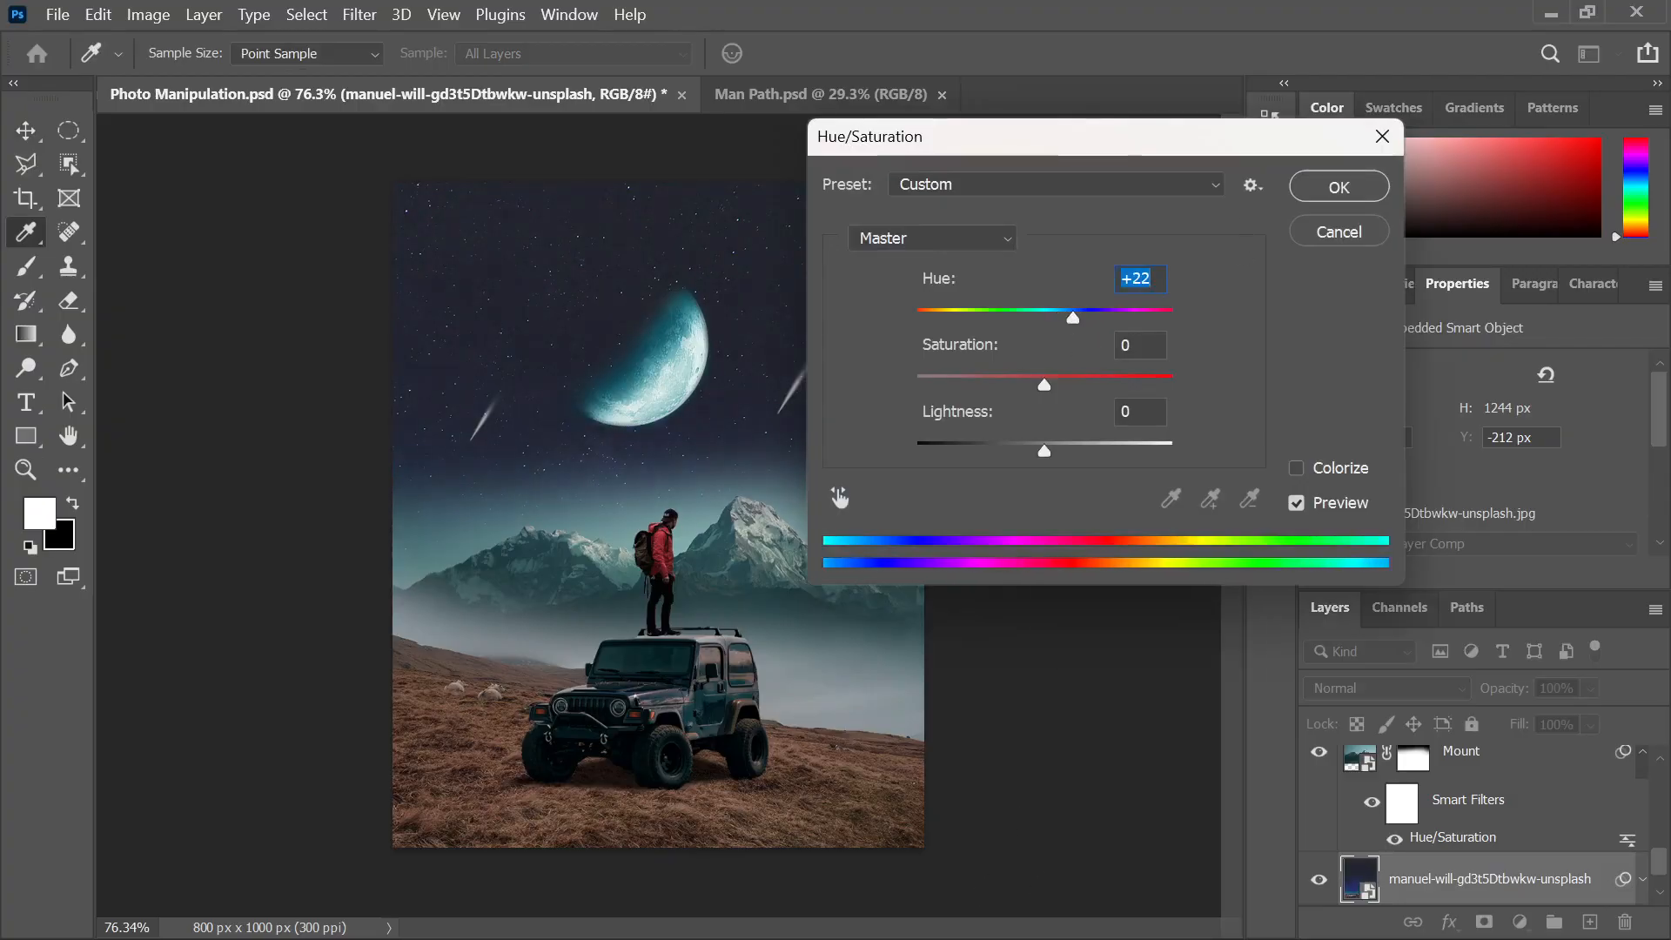
left_click(985, 914)
left_click(987, 918)
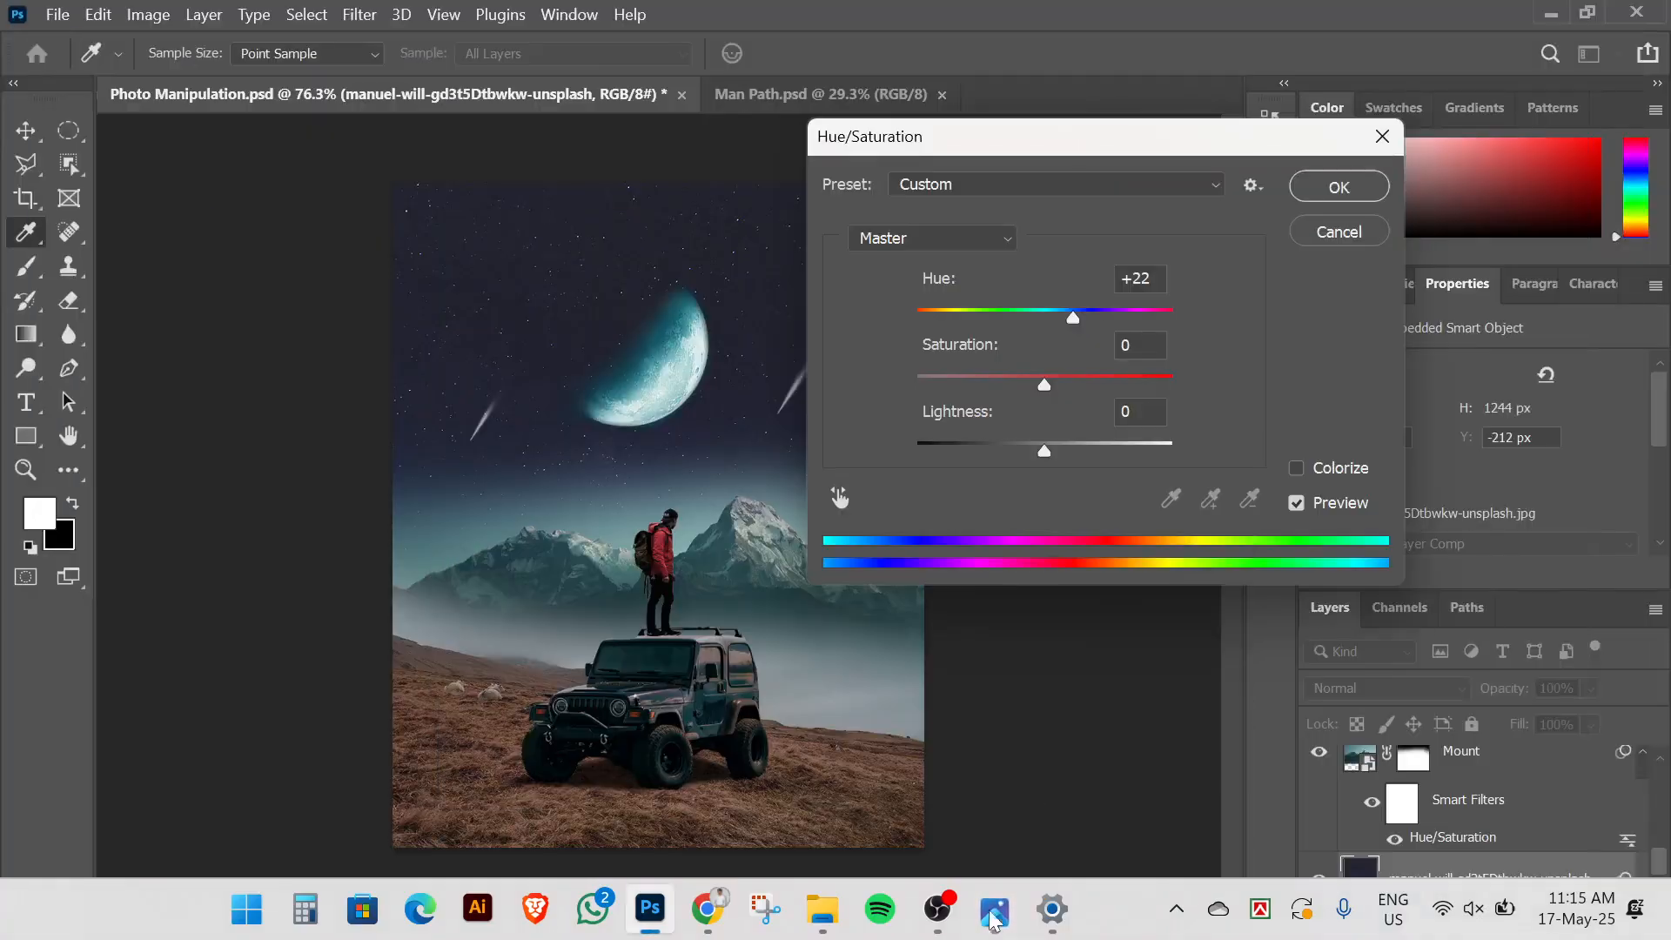
left_click_drag(1072, 318, 1036, 313)
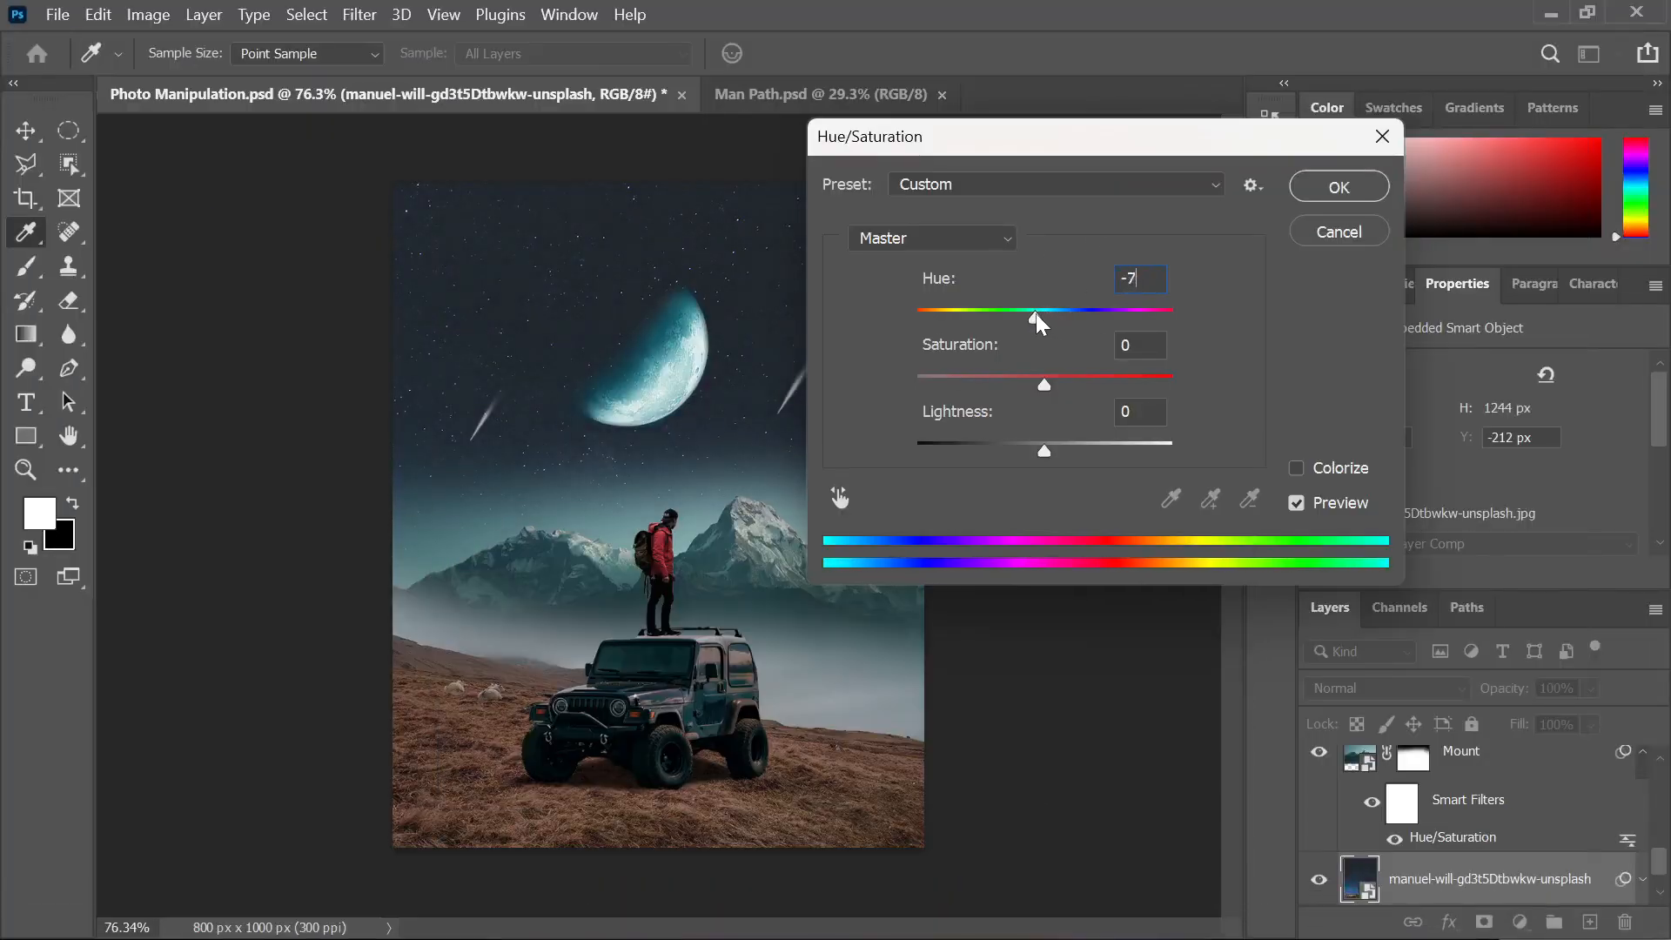
left_click_drag(1041, 386, 1016, 385)
left_click(1338, 187)
Deselect the sky and compare the composite with the finished reference image
key("v")
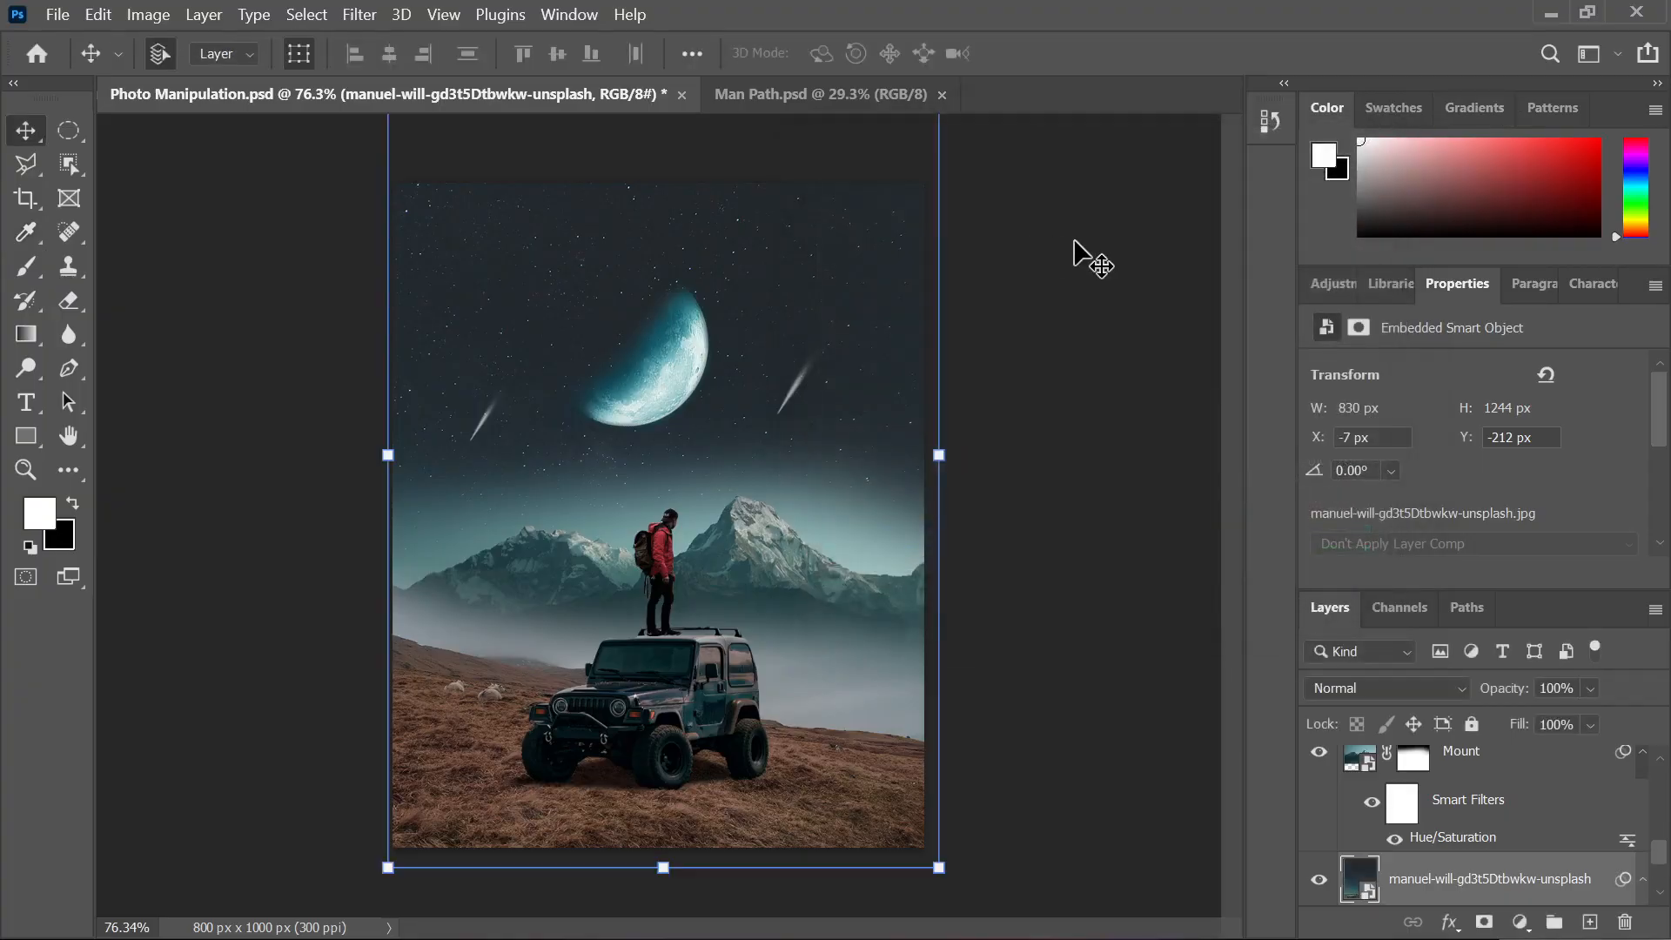
left_click(1085, 254)
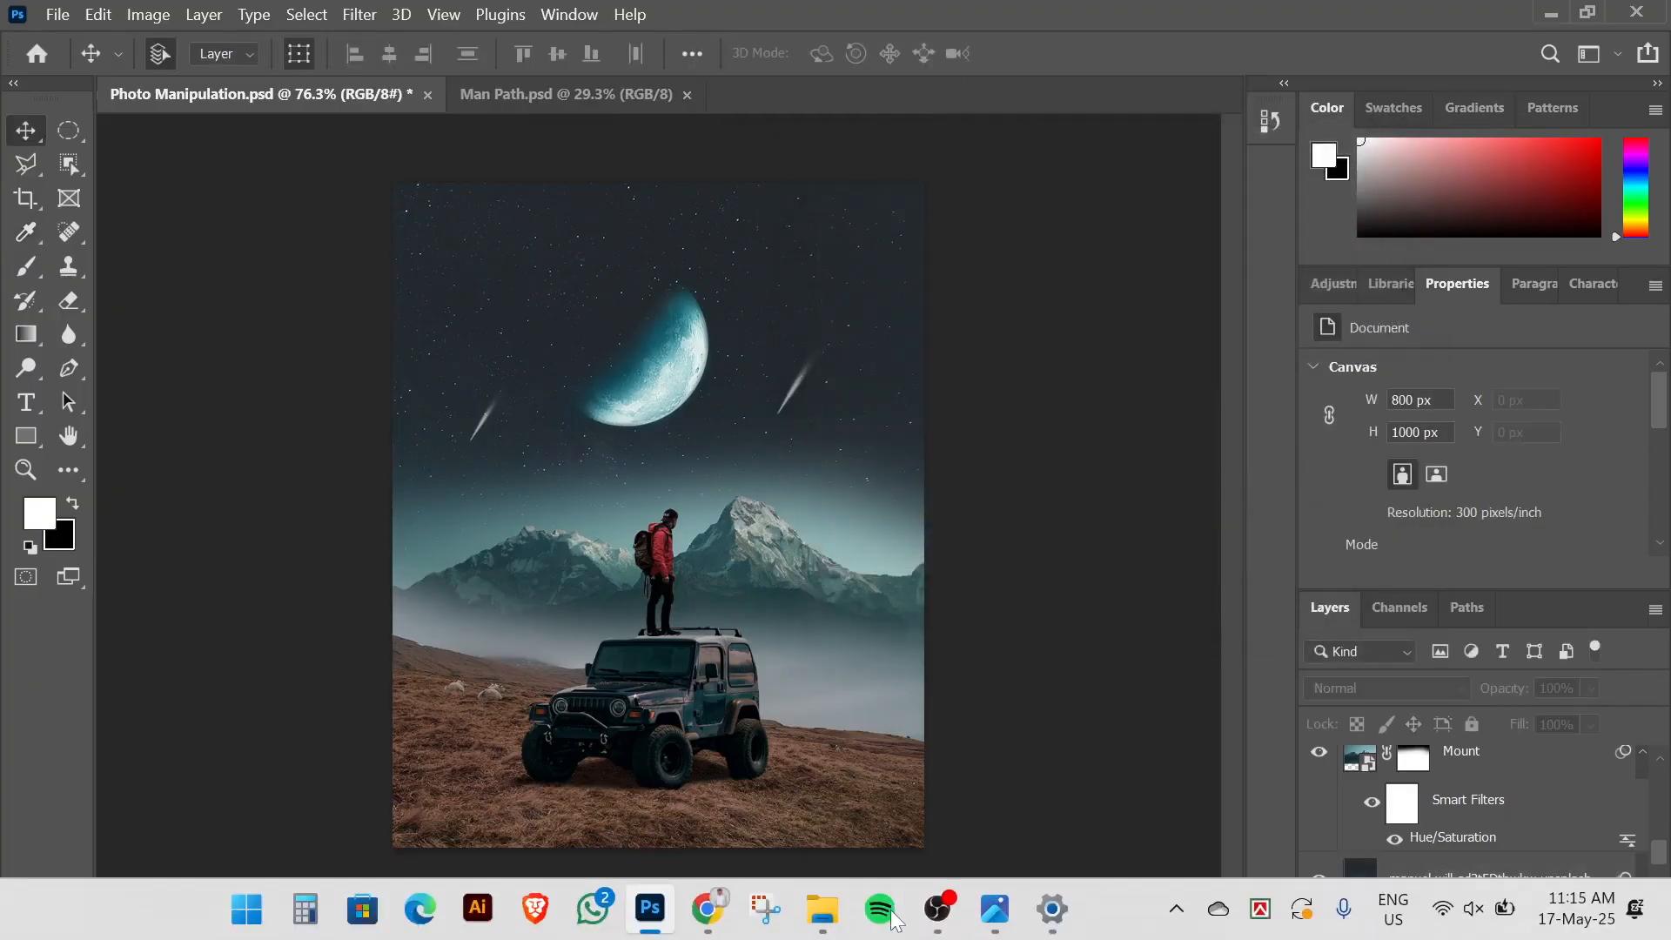
left_click(994, 907)
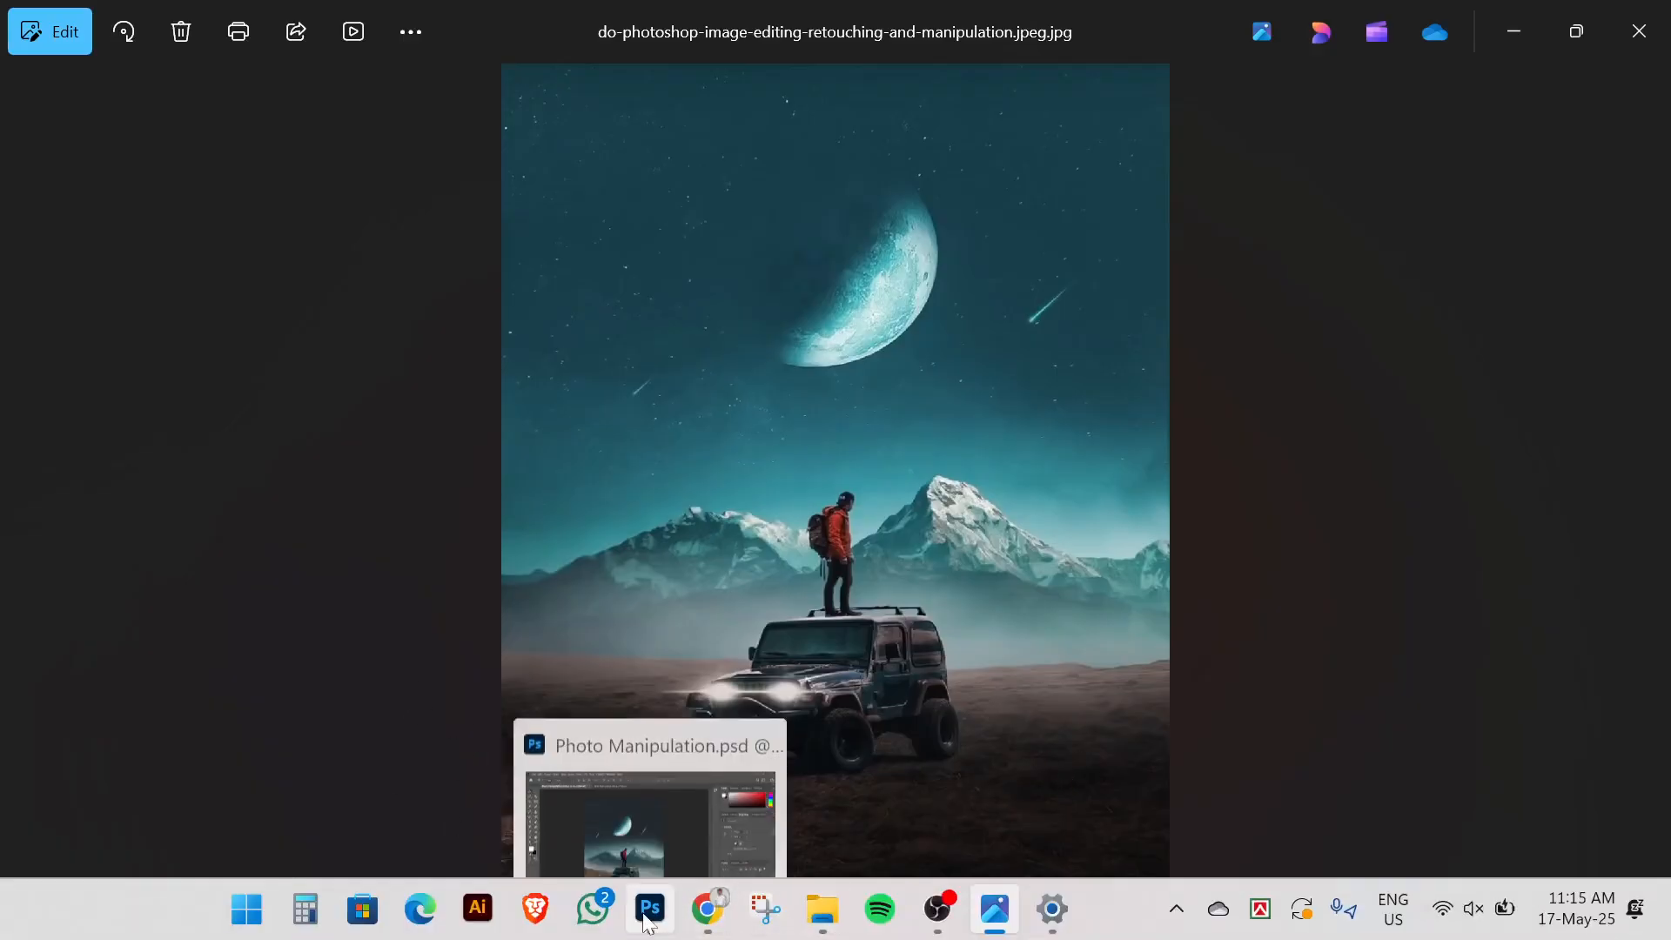
left_click(647, 913)
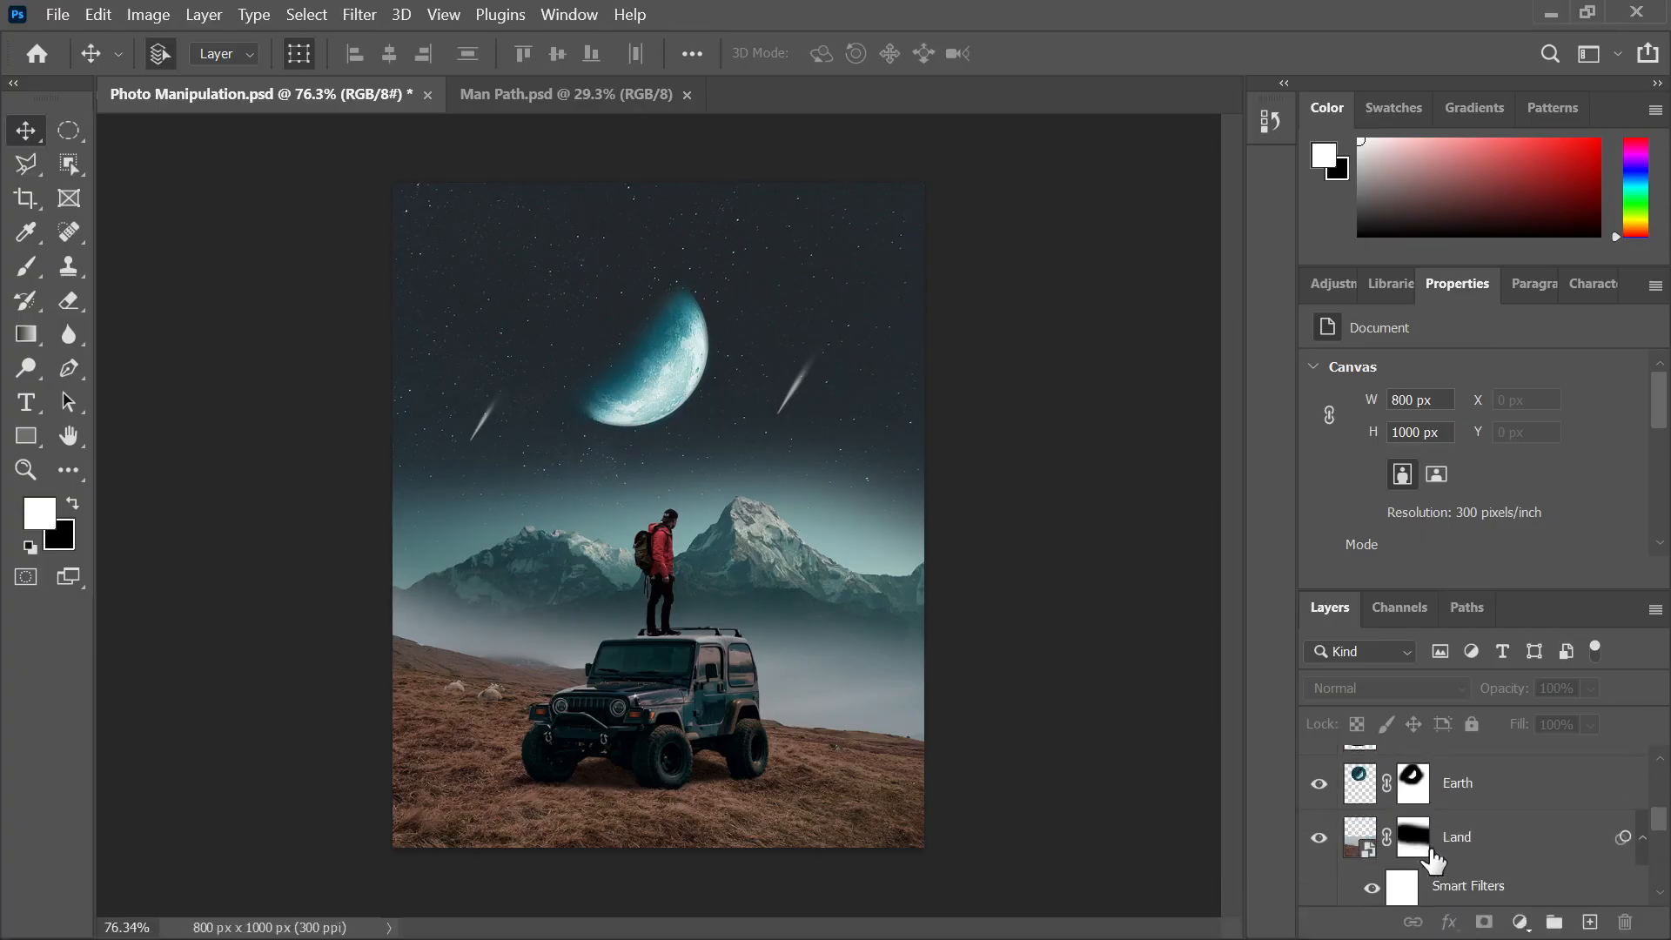
Add a new empty layer under Land and name it Shadow
scroll(1432, 857, "up", 4)
scroll(1432, 857, "down", 3)
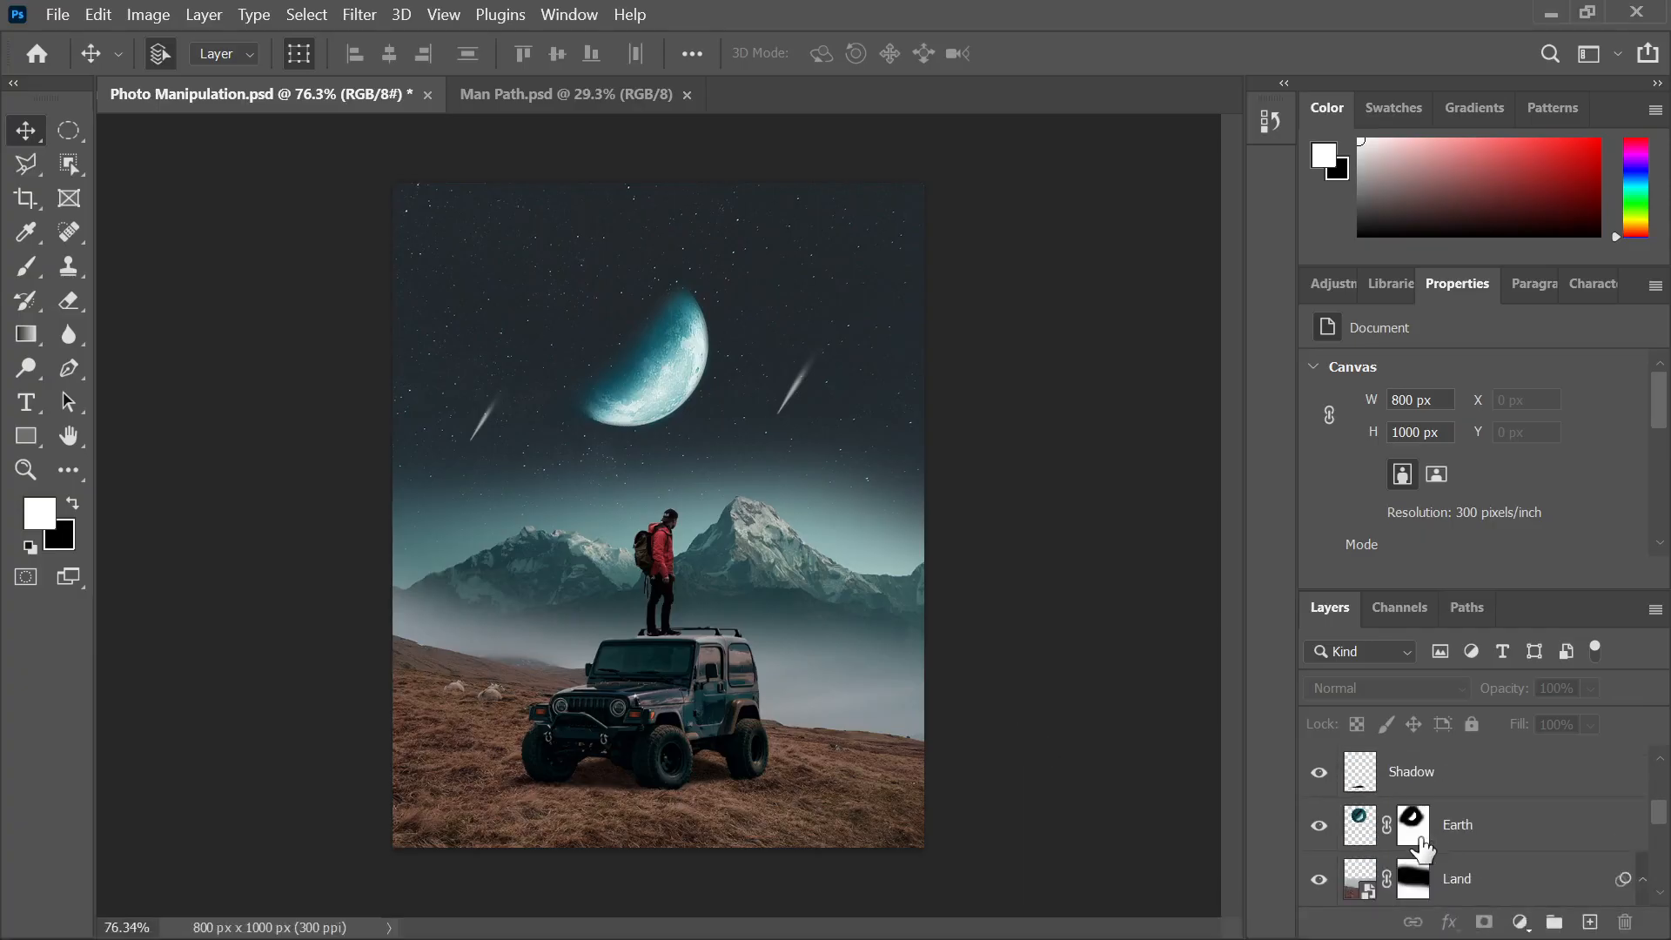
left_click(882, 809)
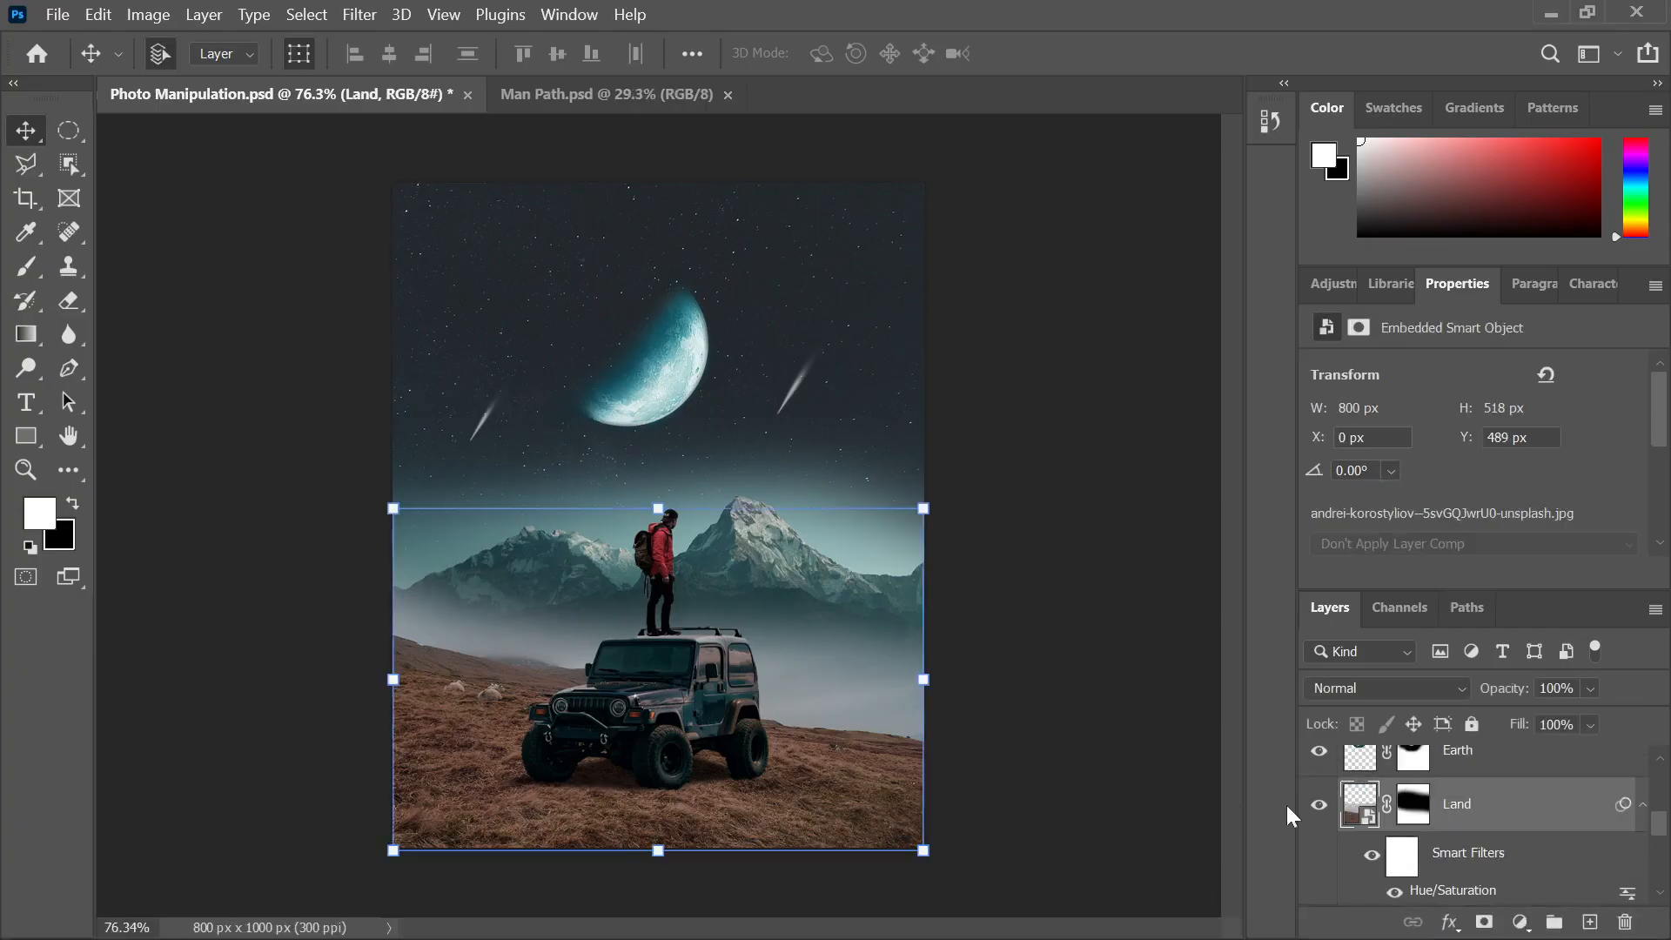
left_click(1585, 922)
double_click(1403, 879)
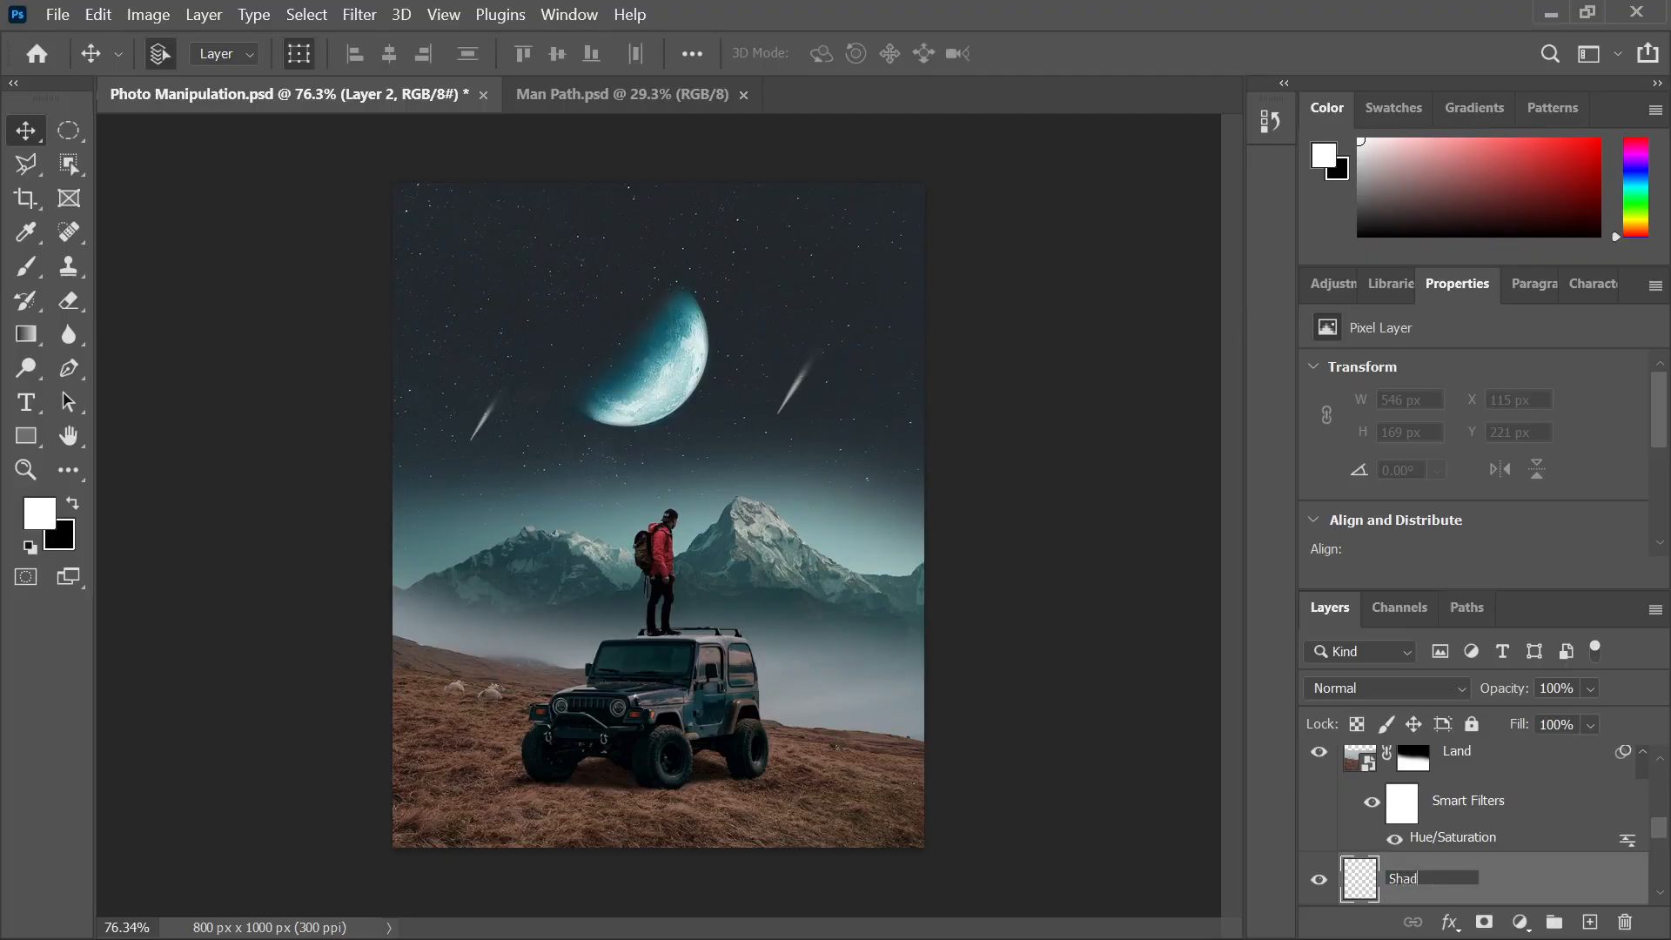
key("Return")
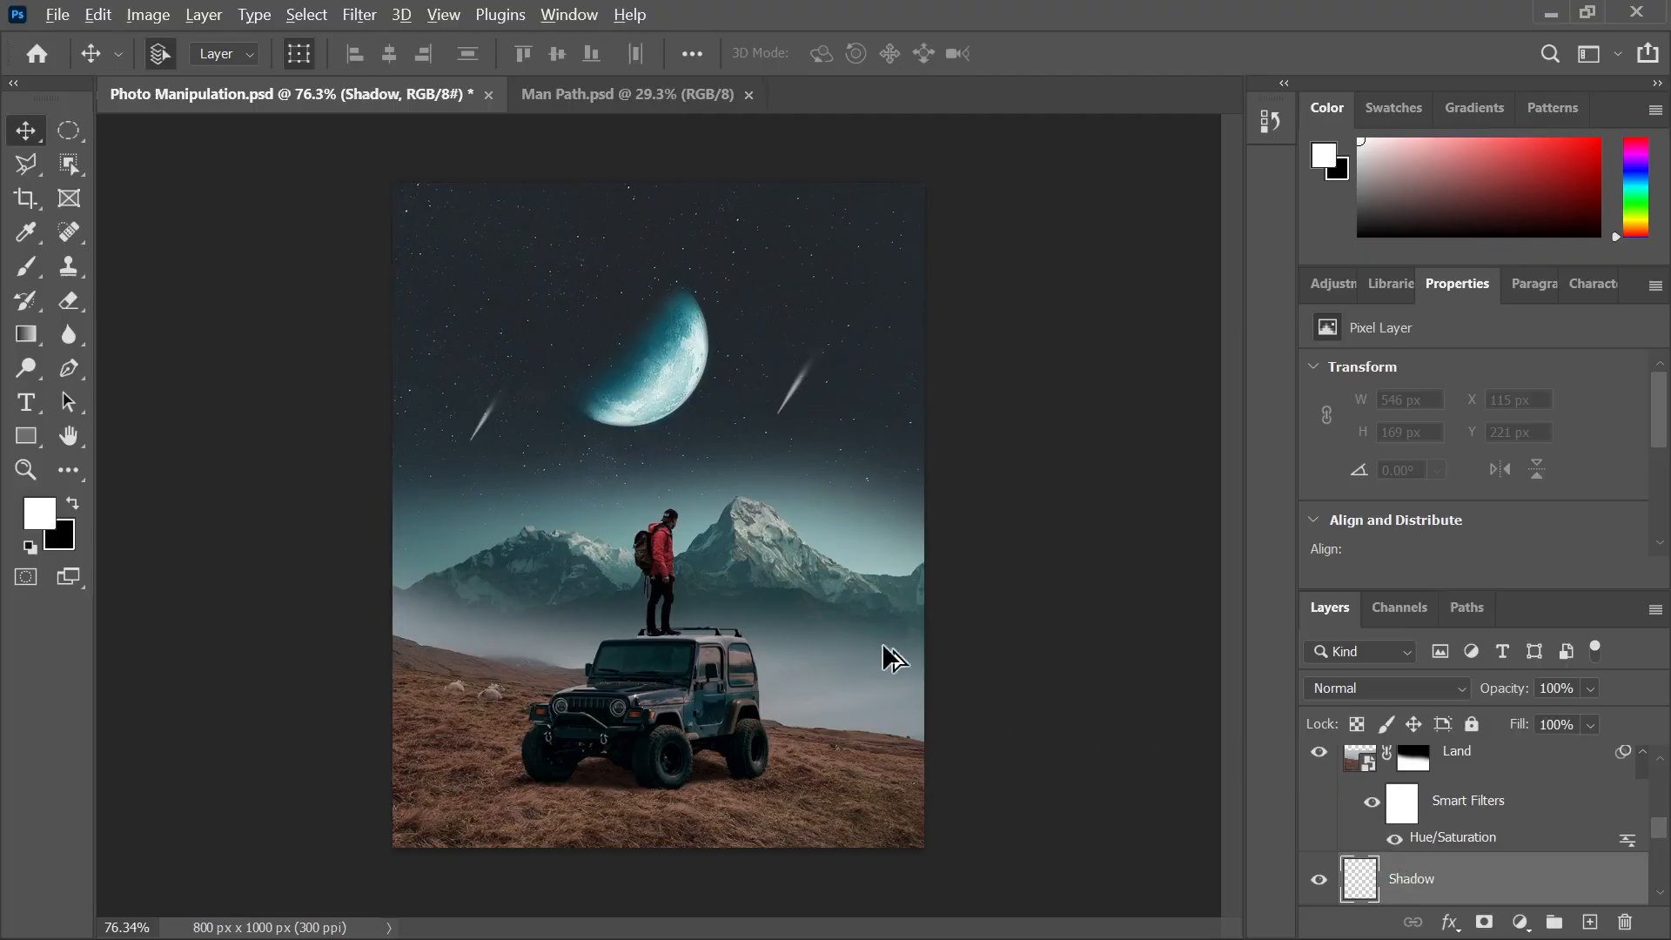
scroll(884, 661, "down", 2)
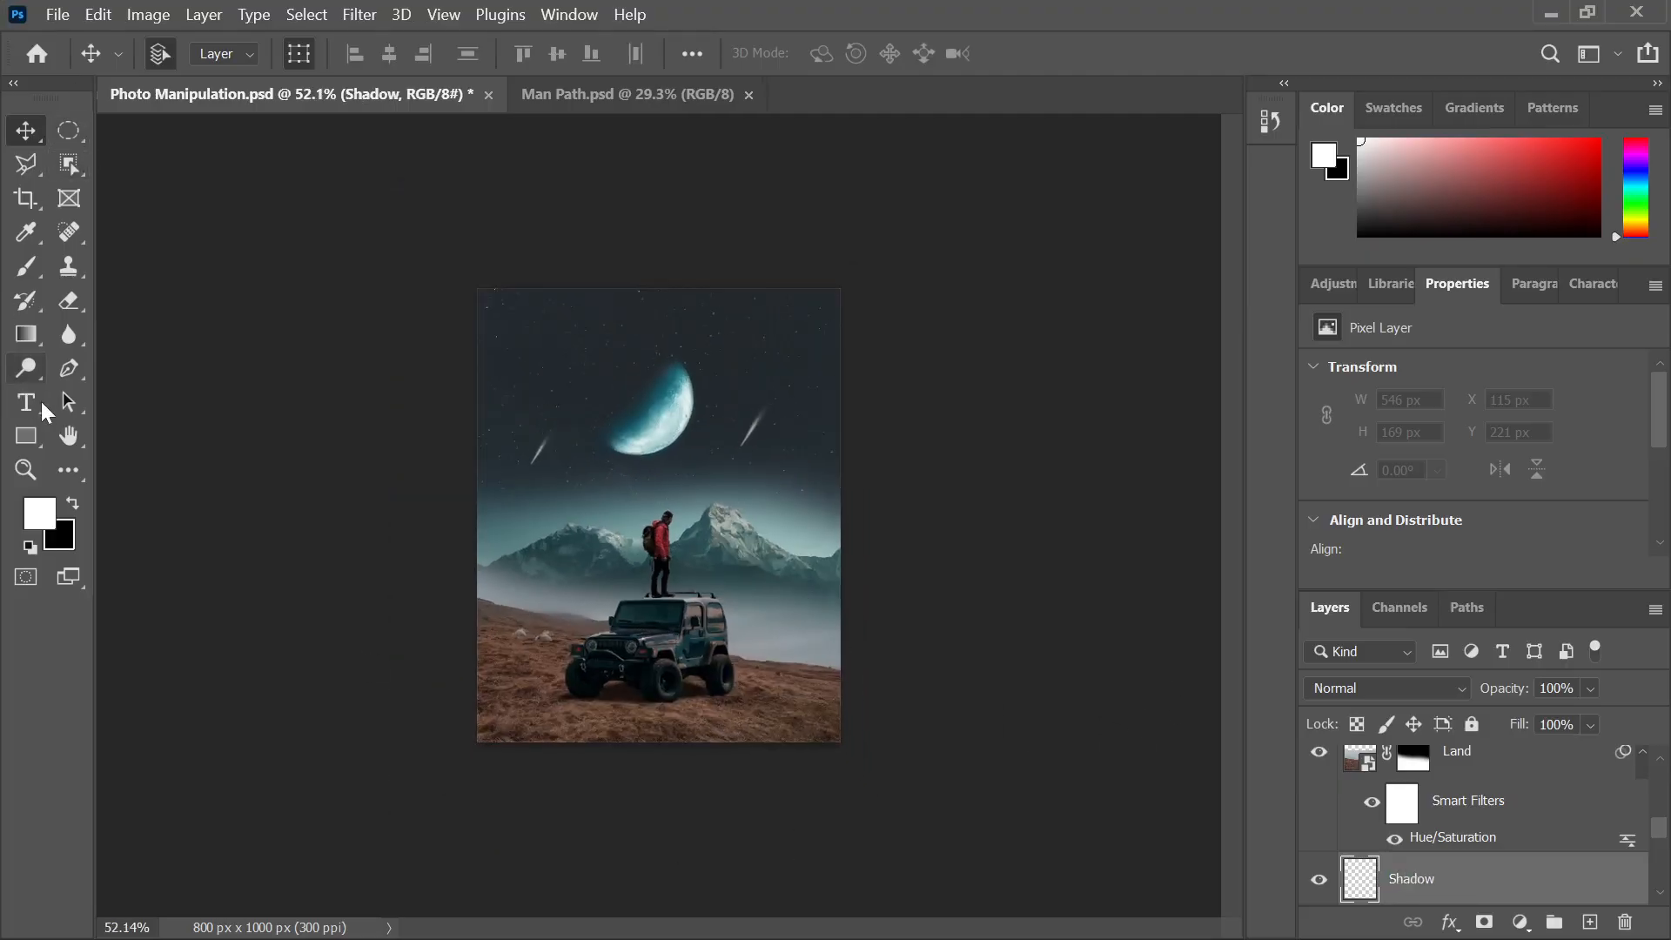
Set up a black brush with 35% flow and 400 px size
left_click(71, 503)
left_click(26, 265)
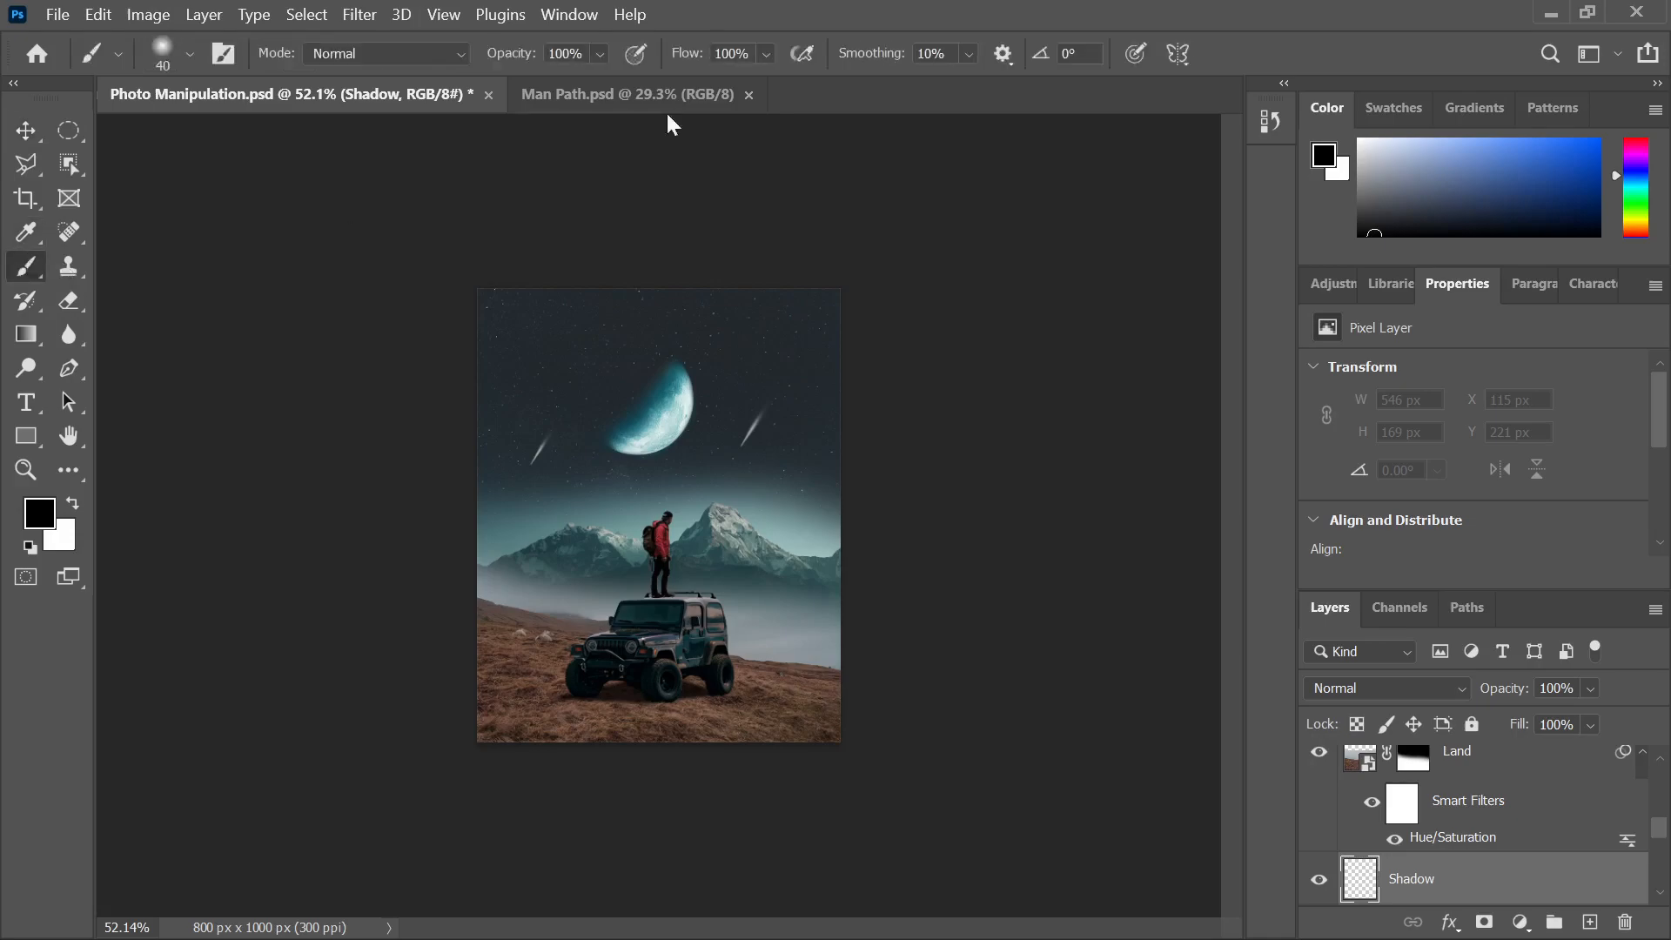
left_click_drag(700, 54, 494, 57)
scroll(547, 757, "up", 3)
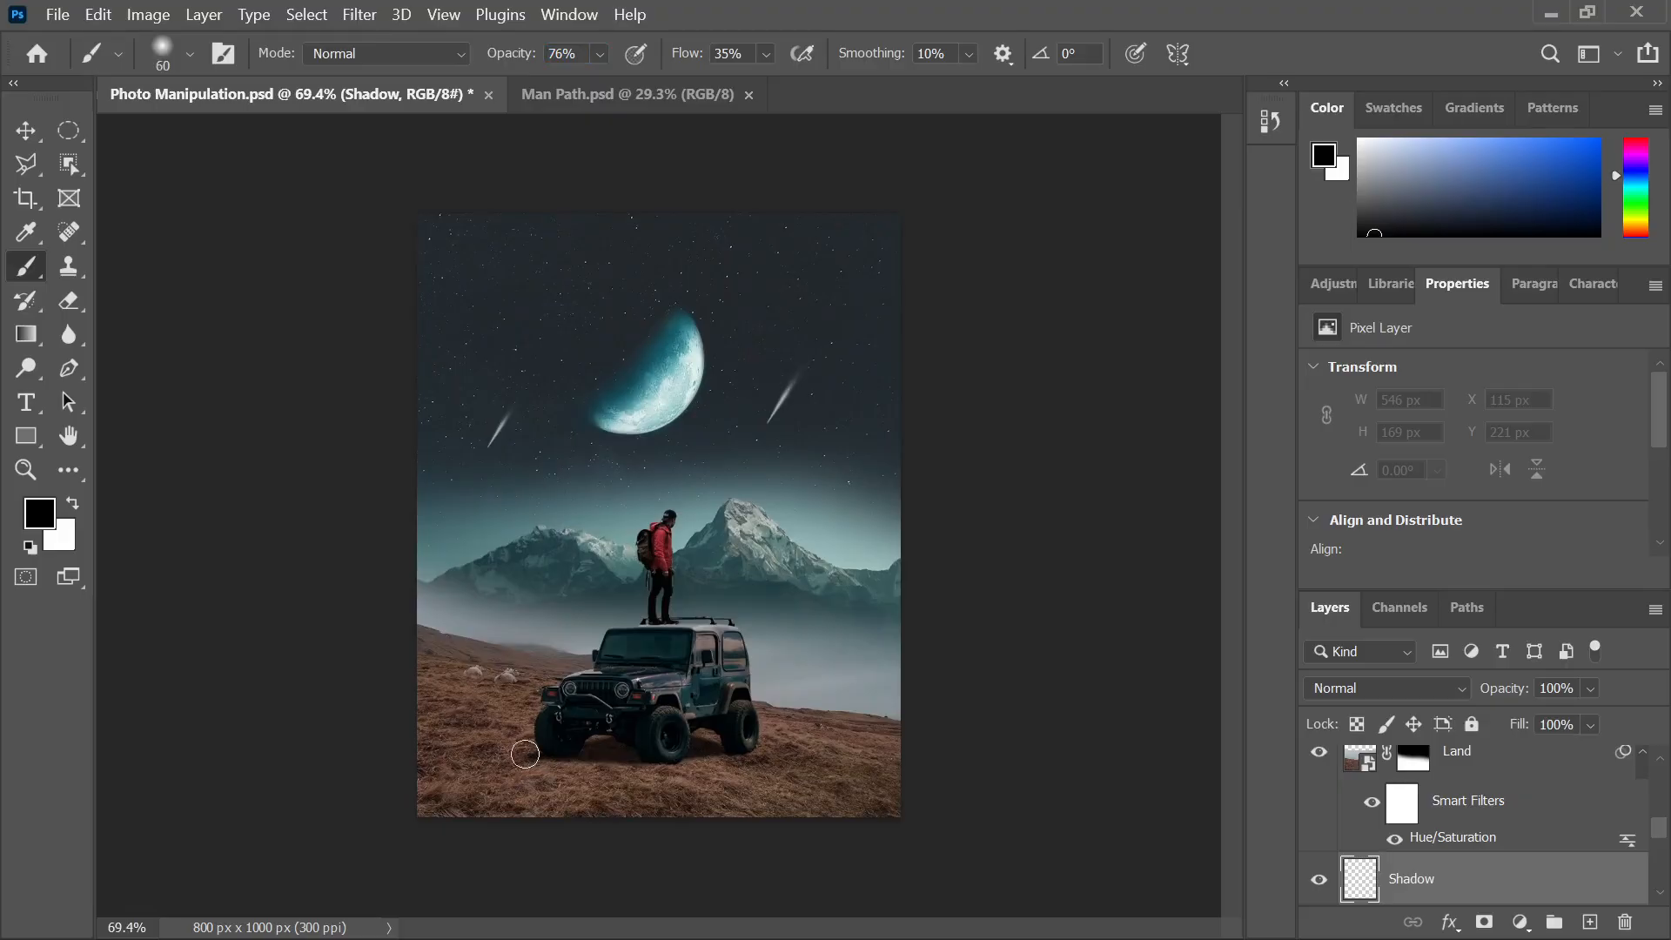
key("bracketright")
key("bracketright")
key("bracketright")
key("bracketright")
key("bracketright")
key("bracketright")
key("bracketright")
key("bracketright")
Paint soft black shading along the bottom and left ground, then move Shadow to the top
left_click_drag(943, 750, 600, 905)
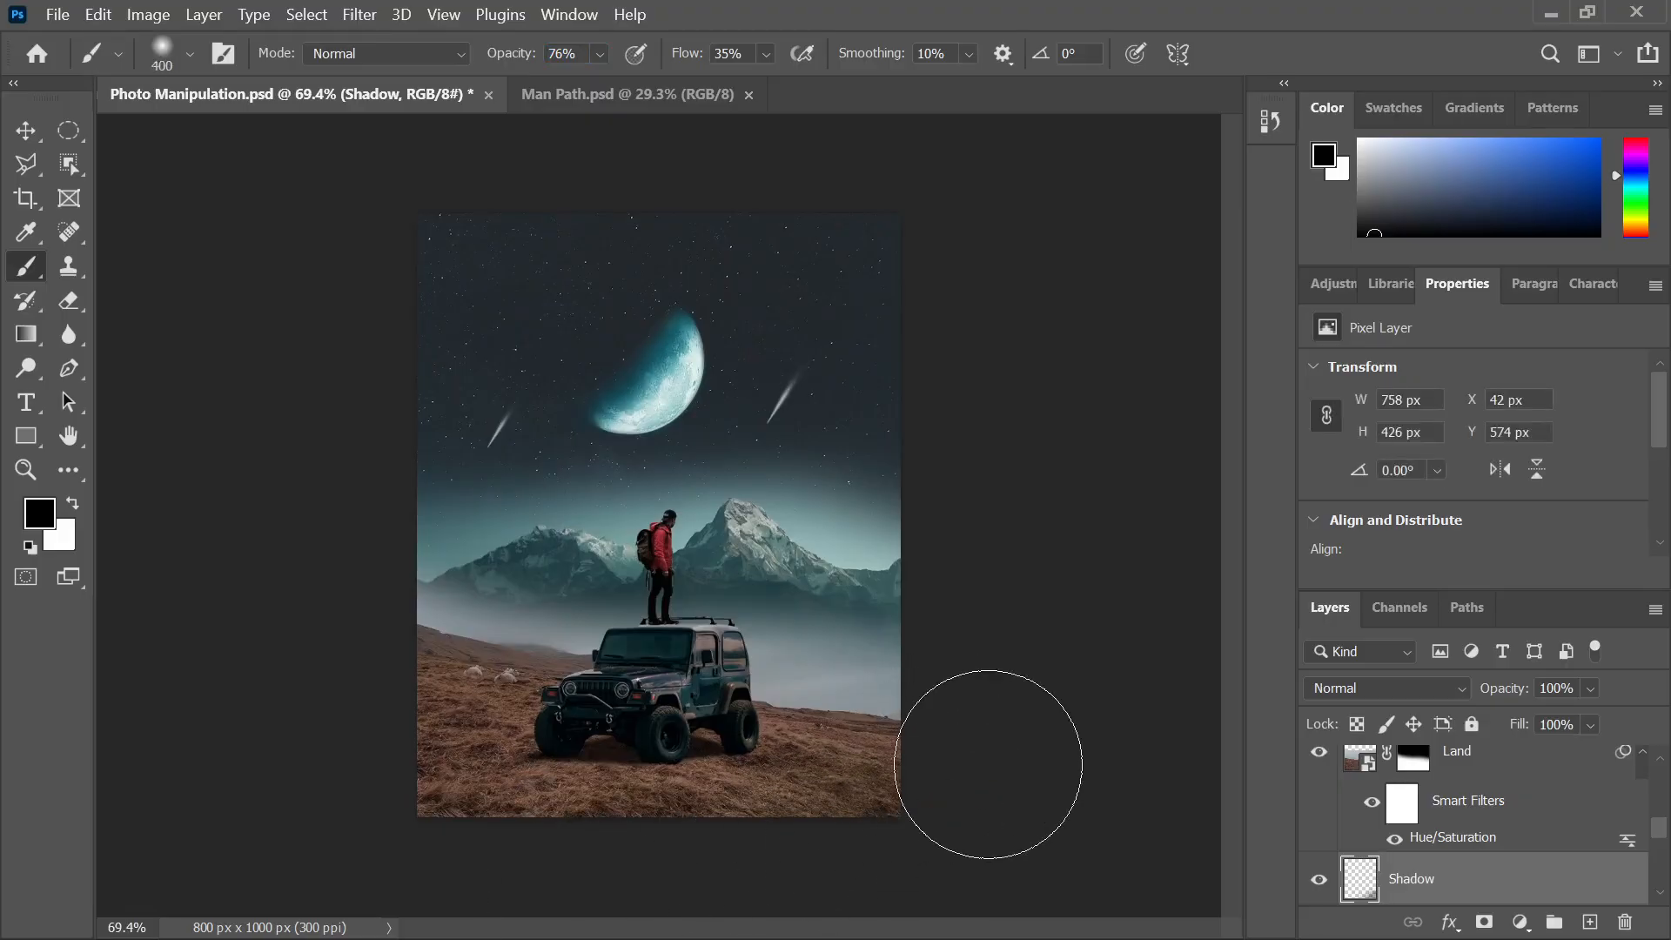
scroll(956, 748, "down", 1)
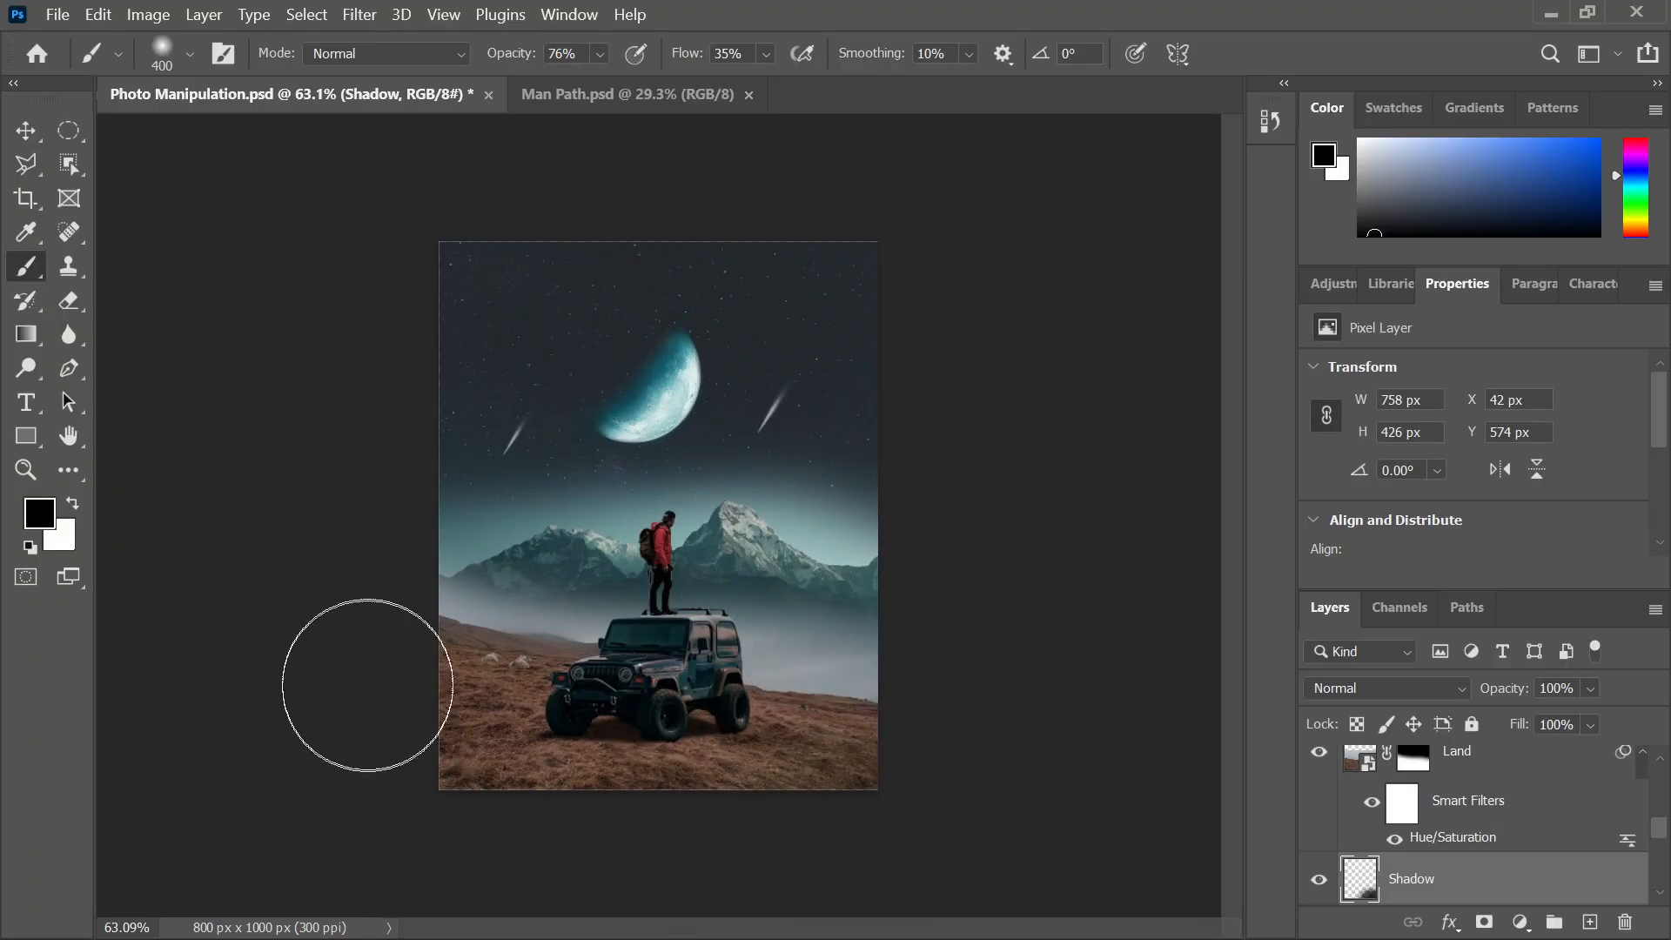
mouse_move(488, 811)
left_mouse_down()
mouse_move(320, 641)
mouse_move(485, 701)
left_mouse_up()
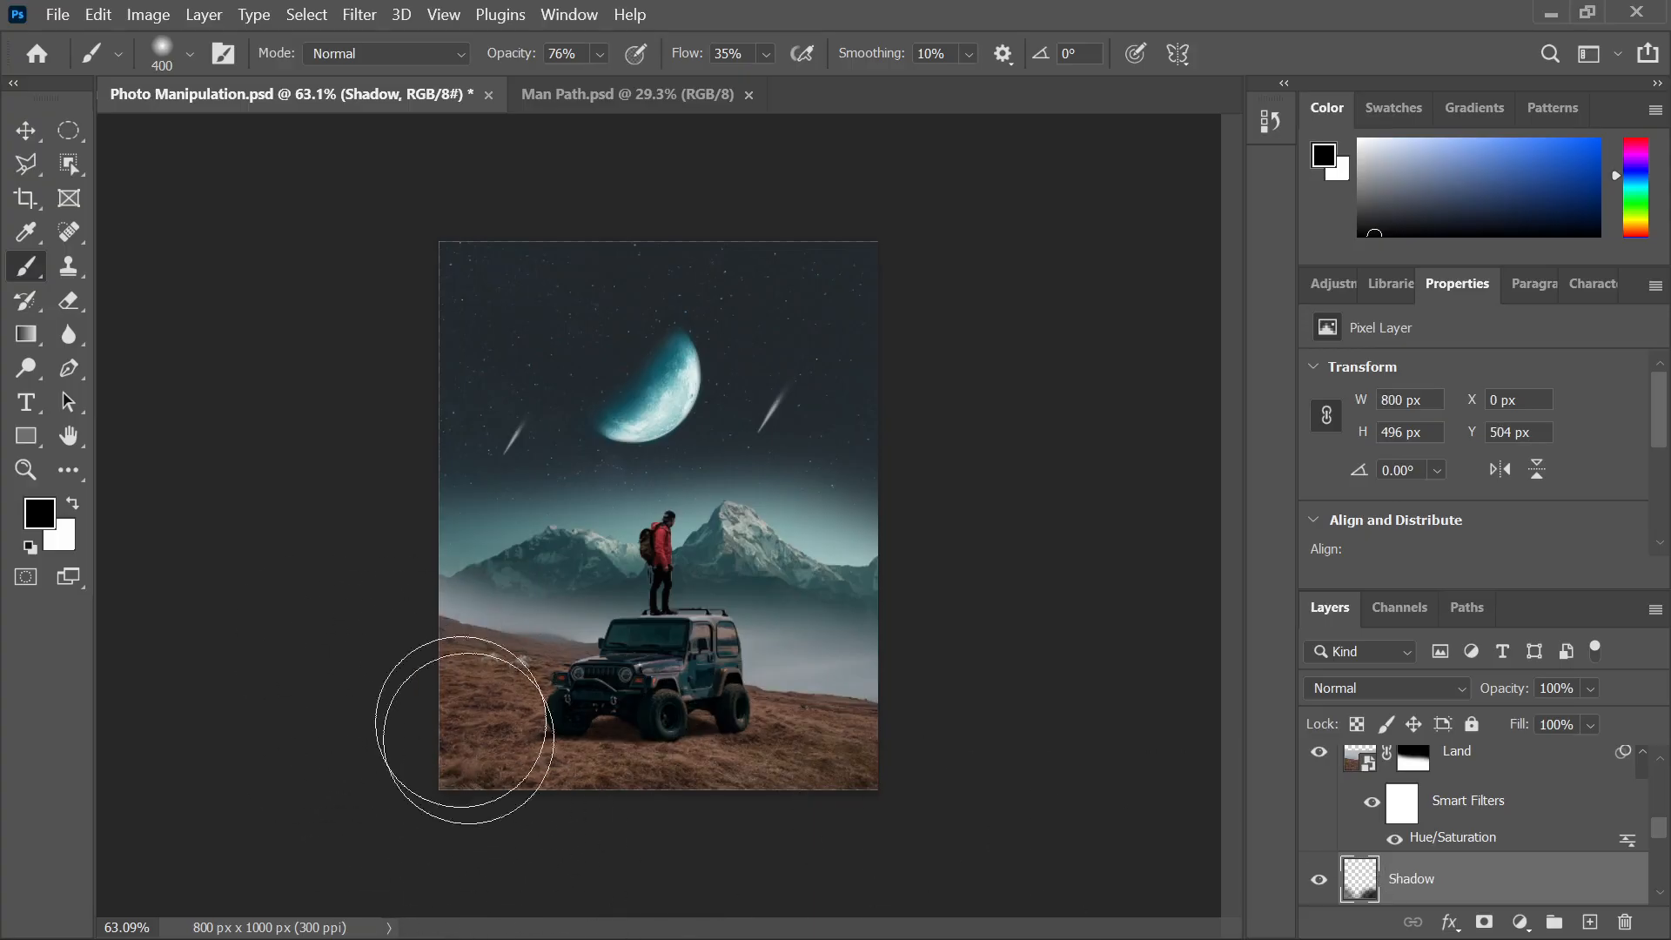
left_click_drag(483, 800, 431, 670)
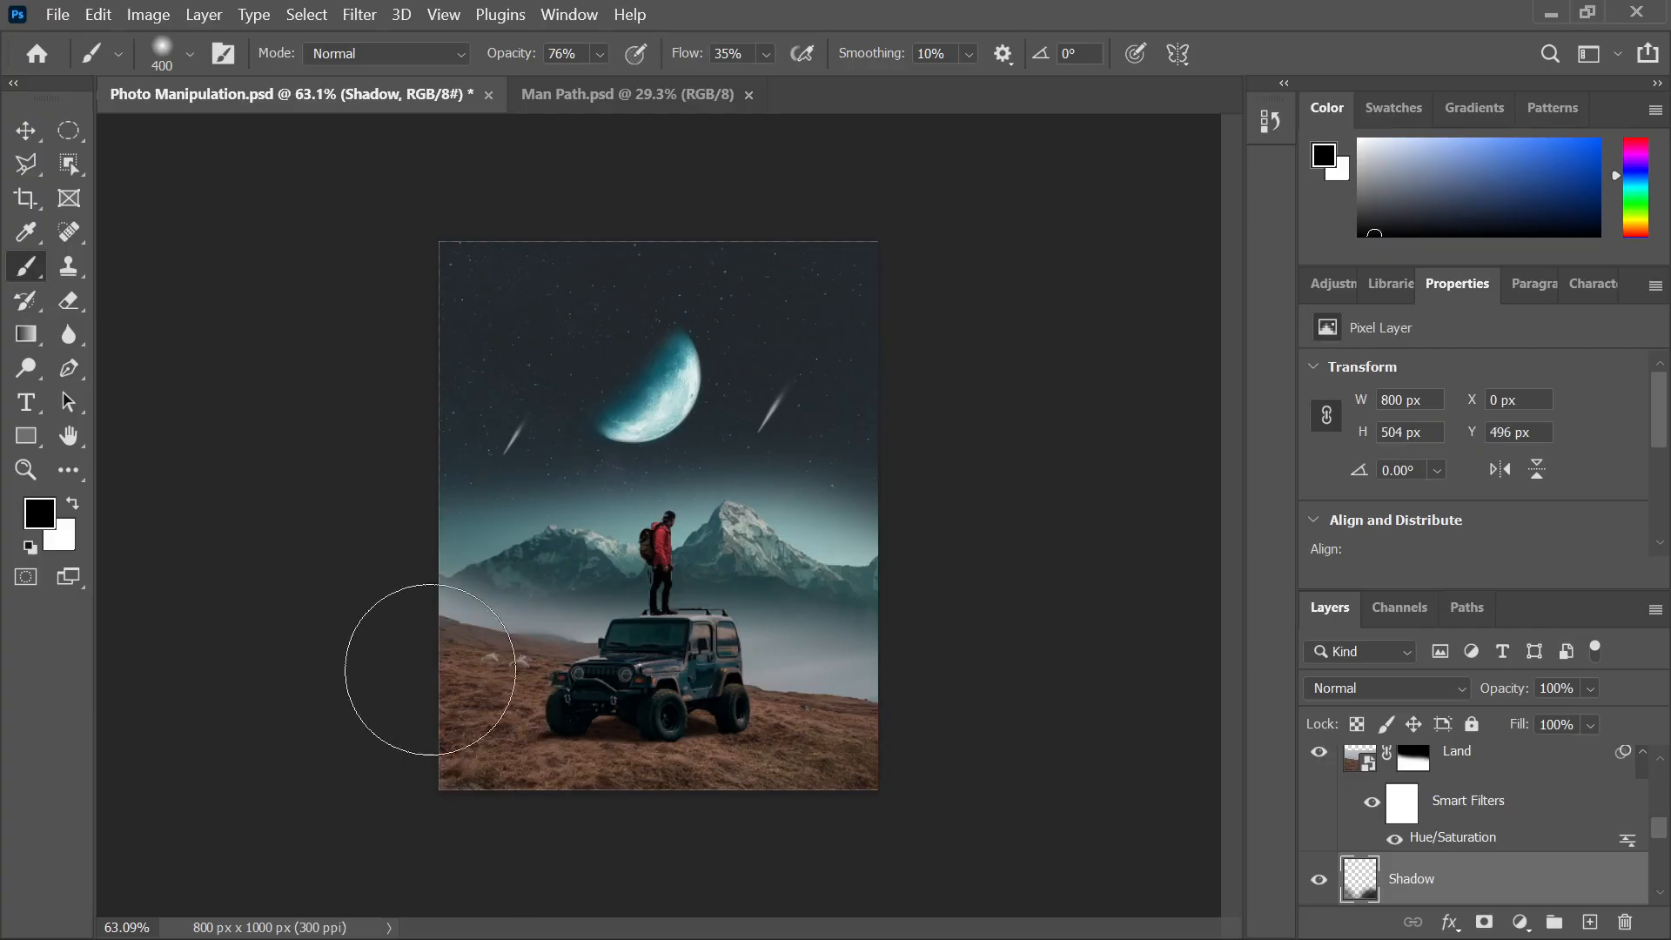
mouse_move(1482, 897)
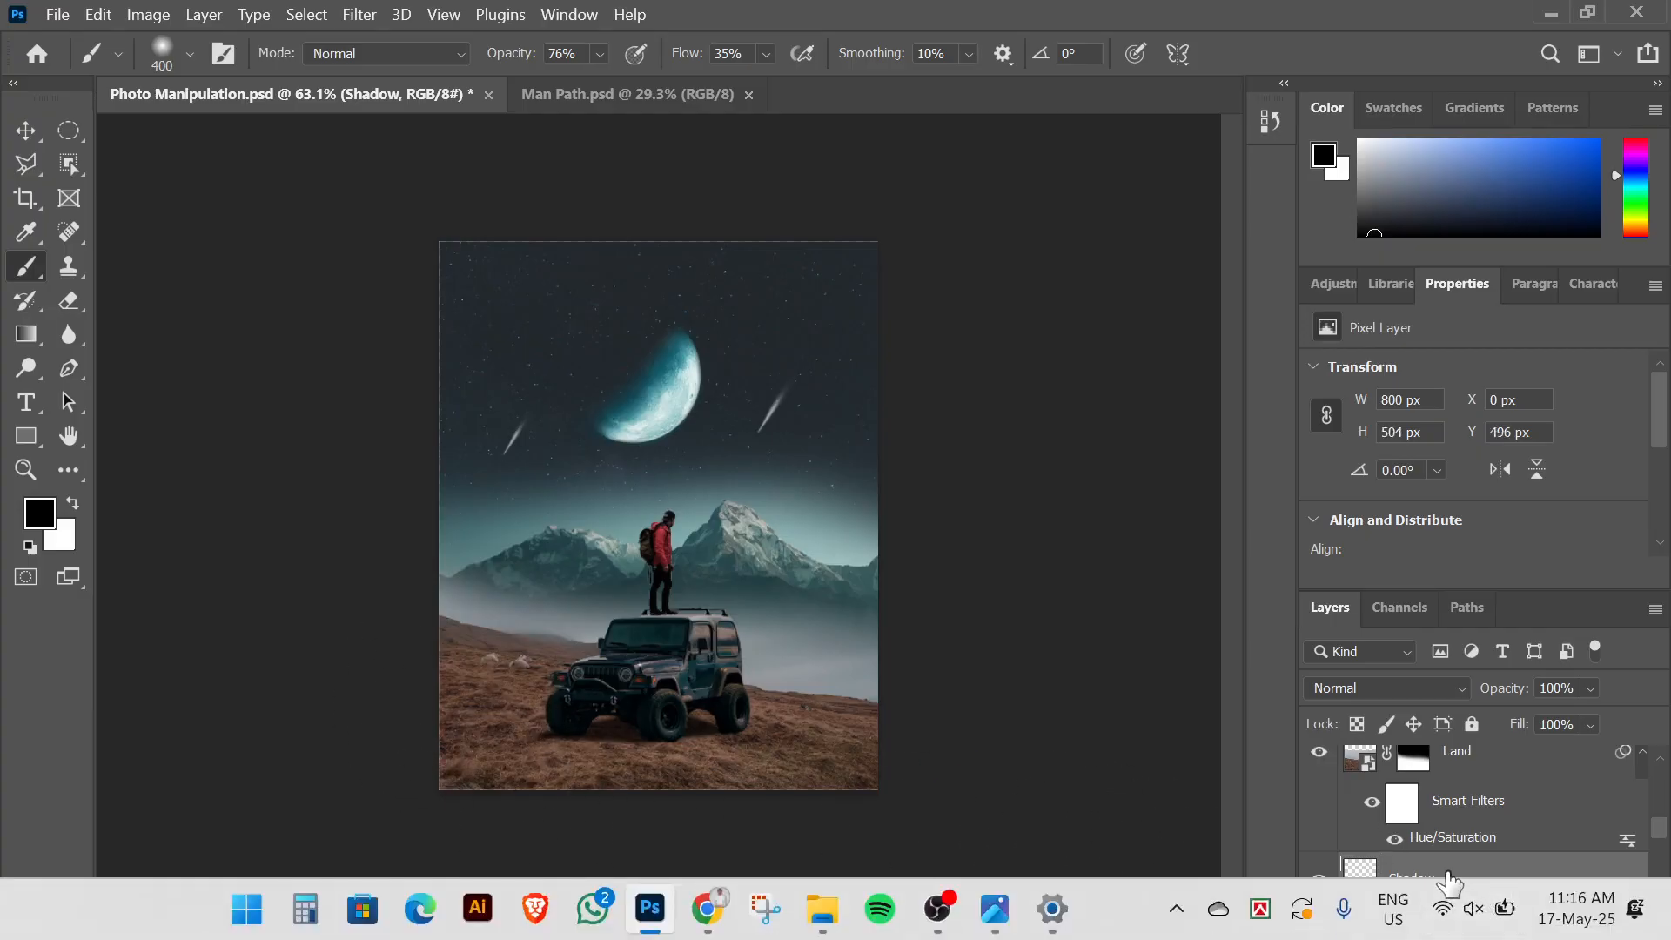
left_click_drag(1469, 878, 1460, 771)
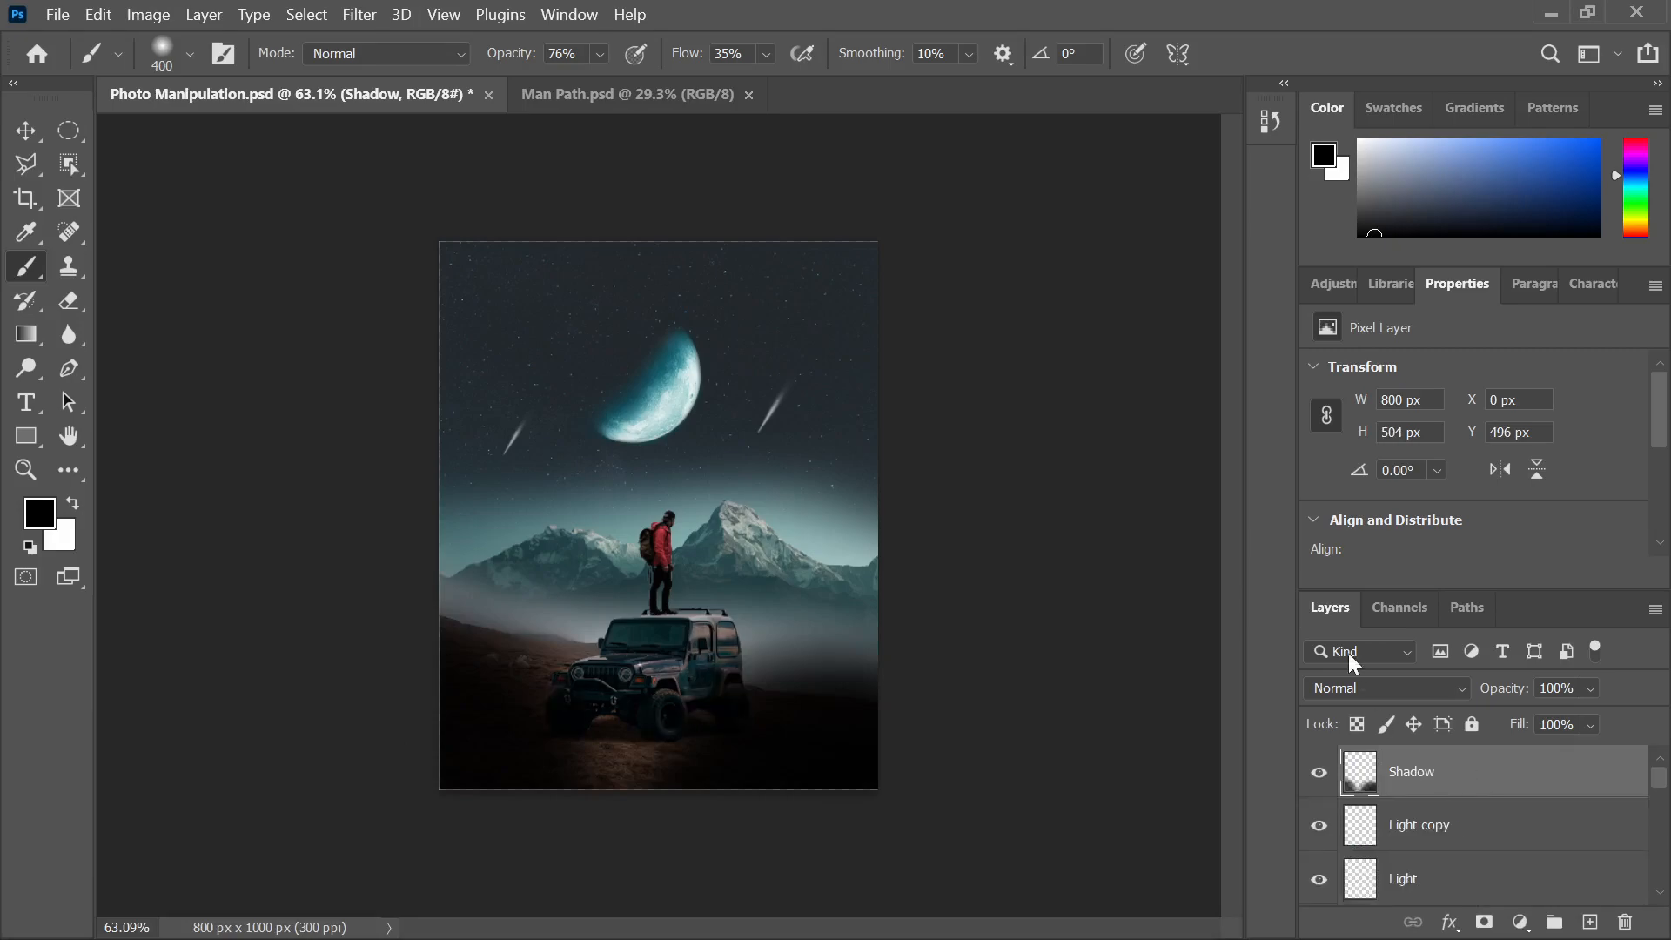
Set the Shadow layer to Soft Light blending at 89% opacity
left_click(1360, 694)
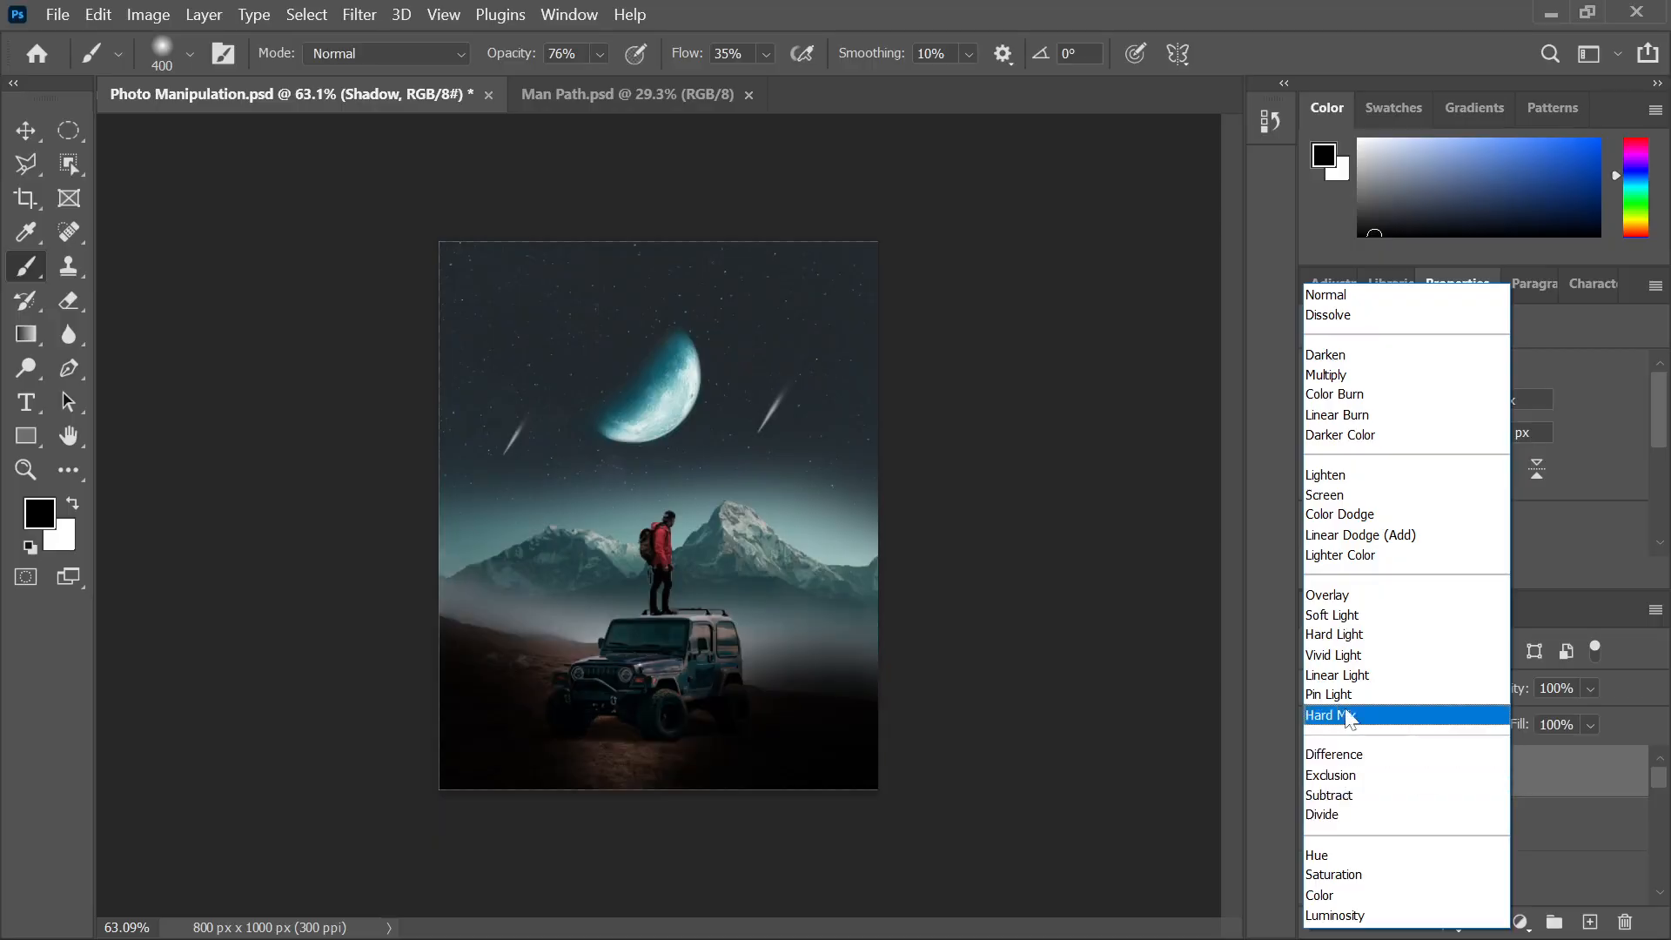
left_click(1341, 614)
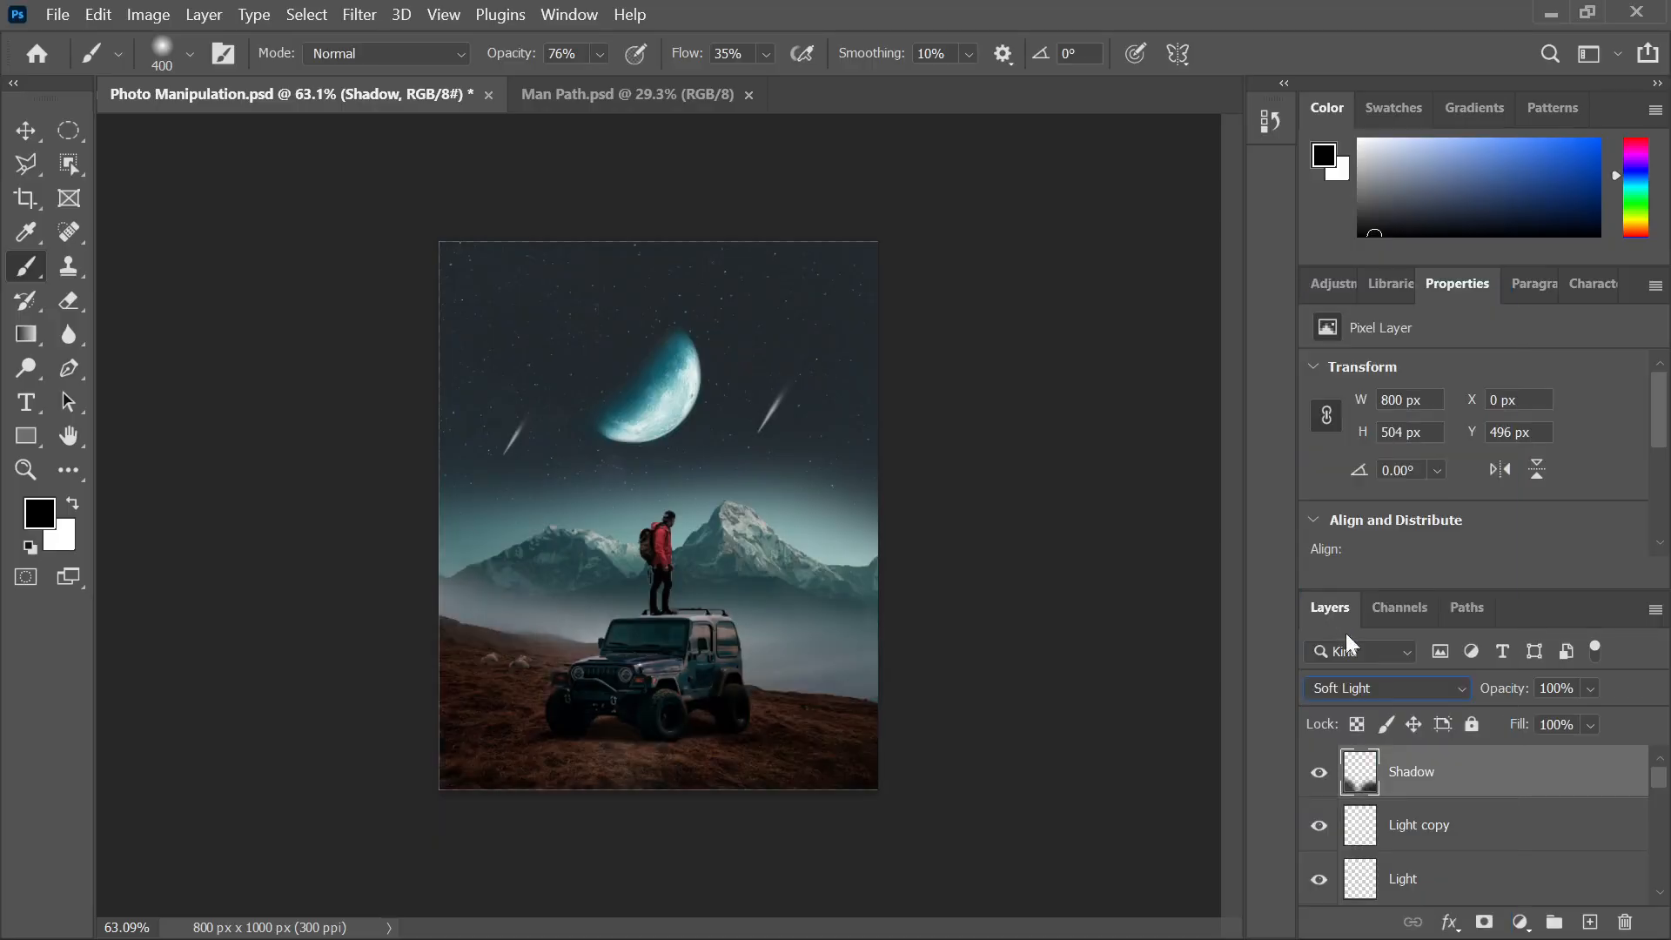
left_click_drag(1511, 703, 1491, 697)
Move the Shadow layer down the stack beneath the Car layer
left_click(26, 131)
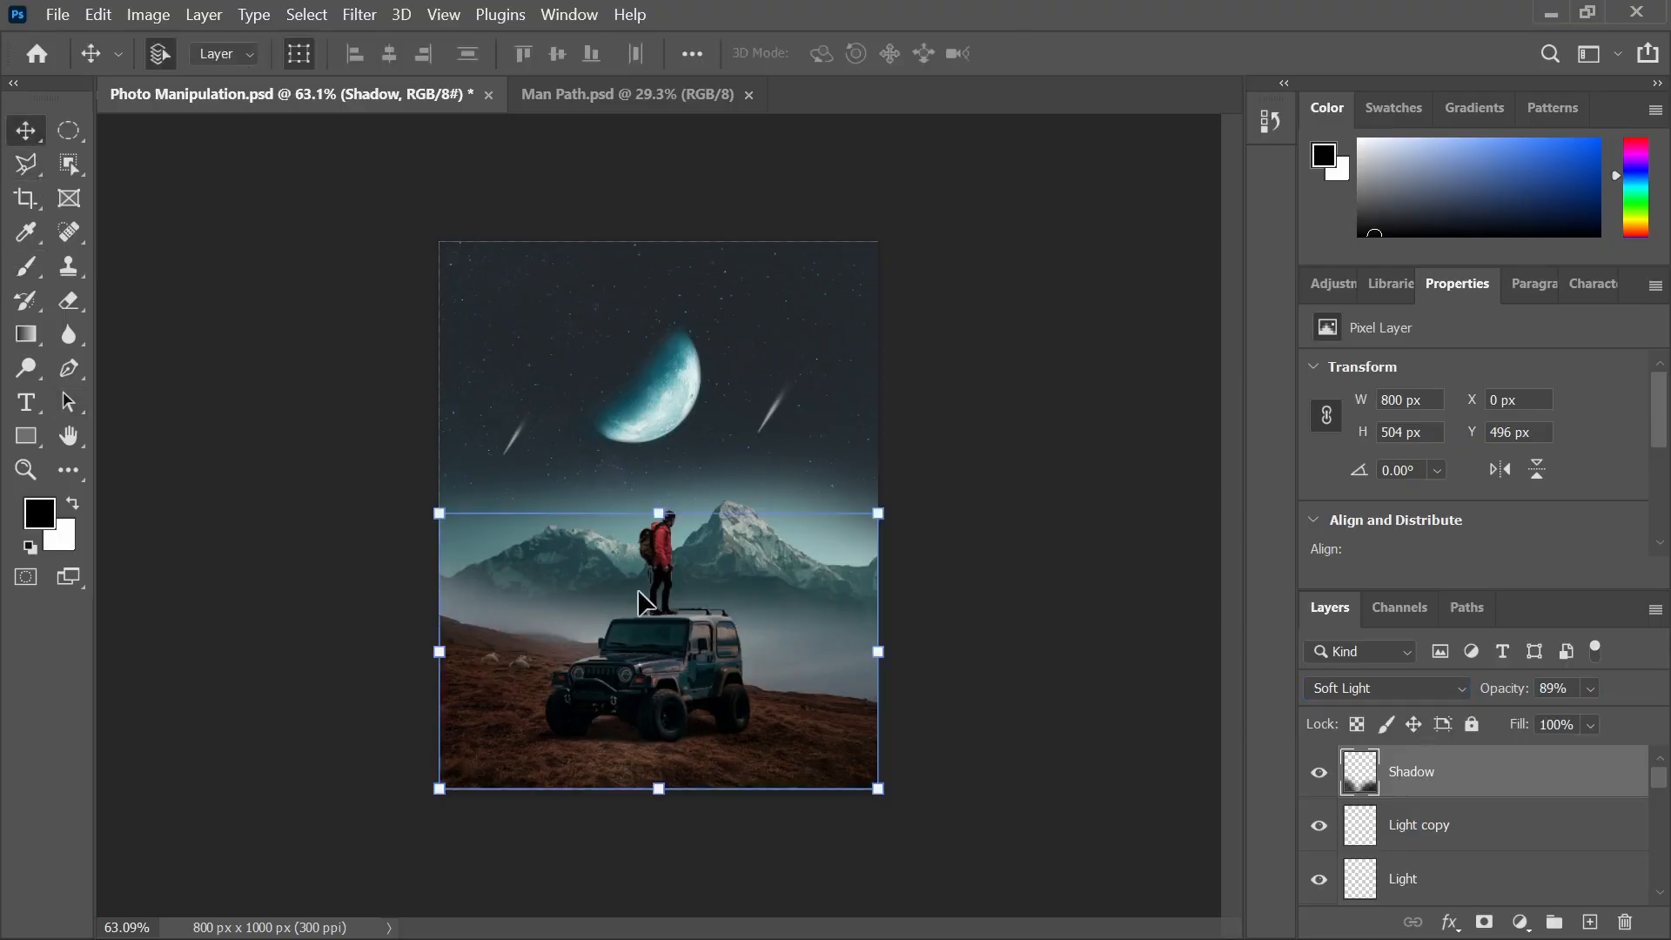
left_click(1089, 654)
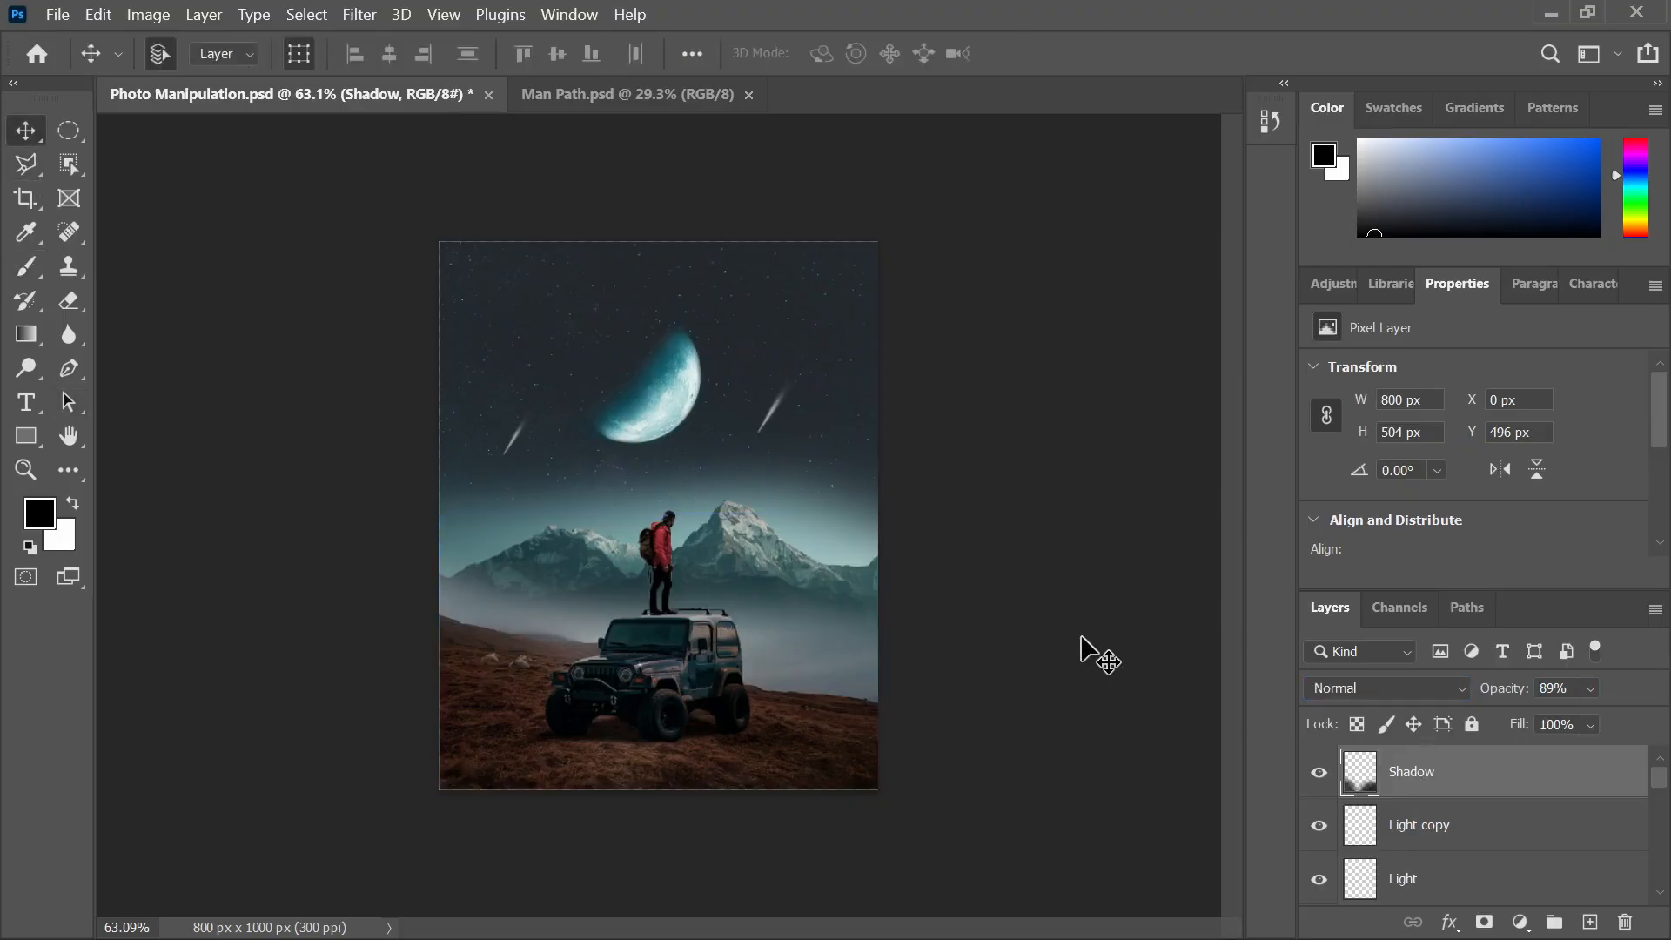
left_click(1451, 777)
left_click_drag(1451, 780, 1451, 843)
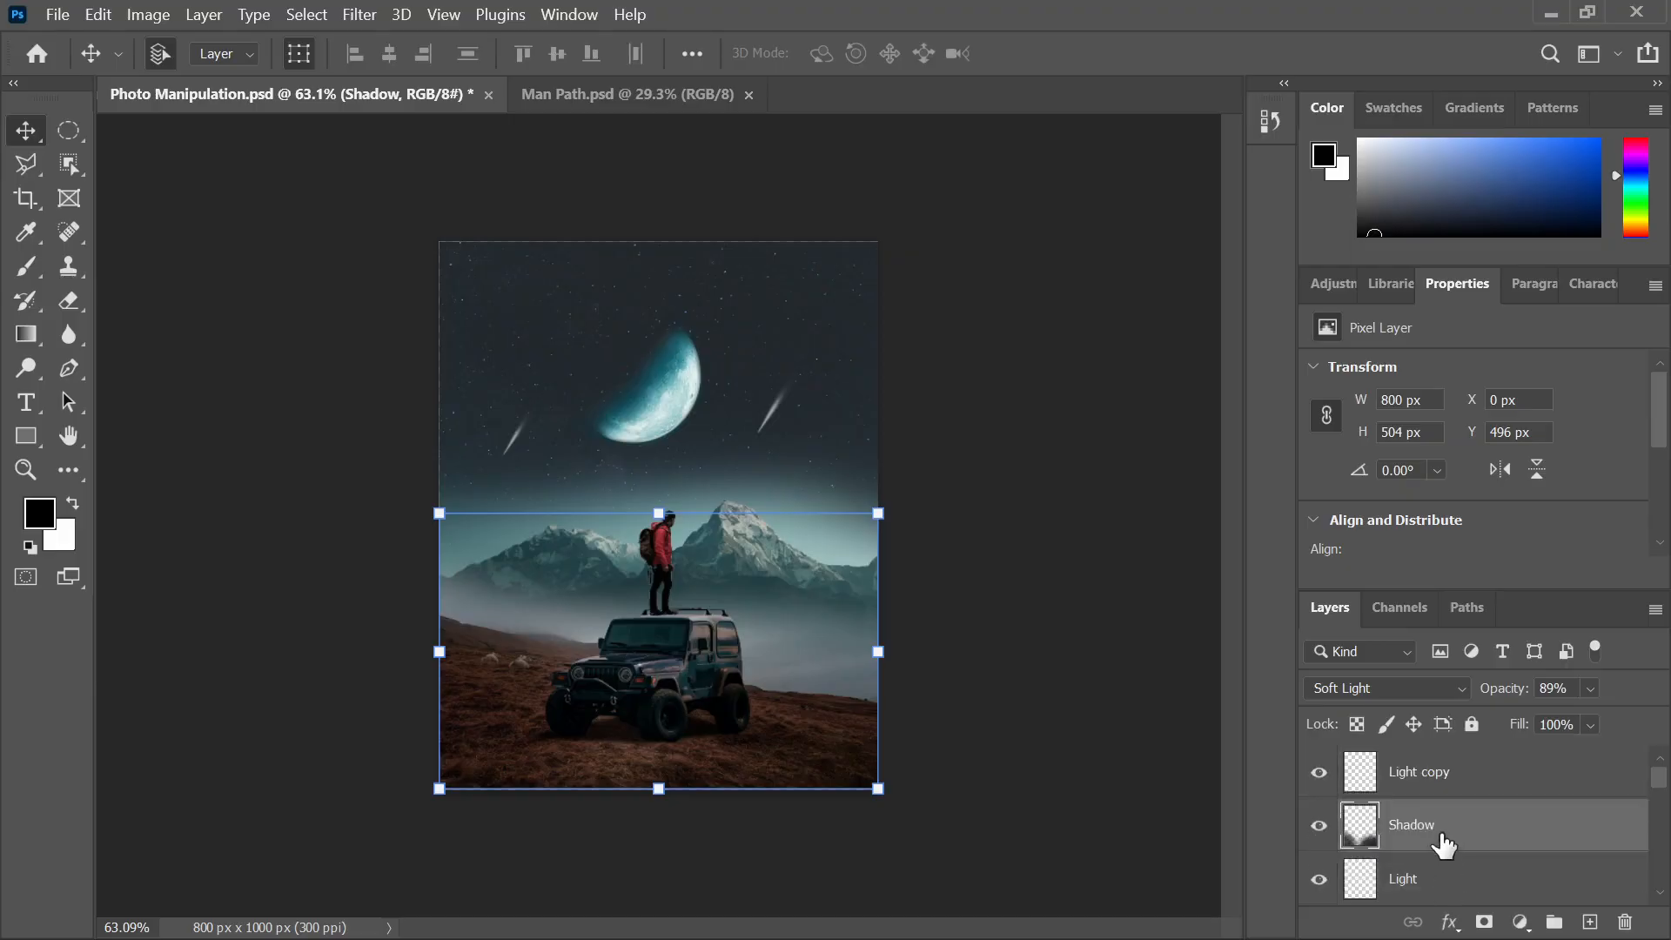
key("ctrl+bracketleft")
key("ctrl+bracketleft")
key("ctrl+bracketleft")
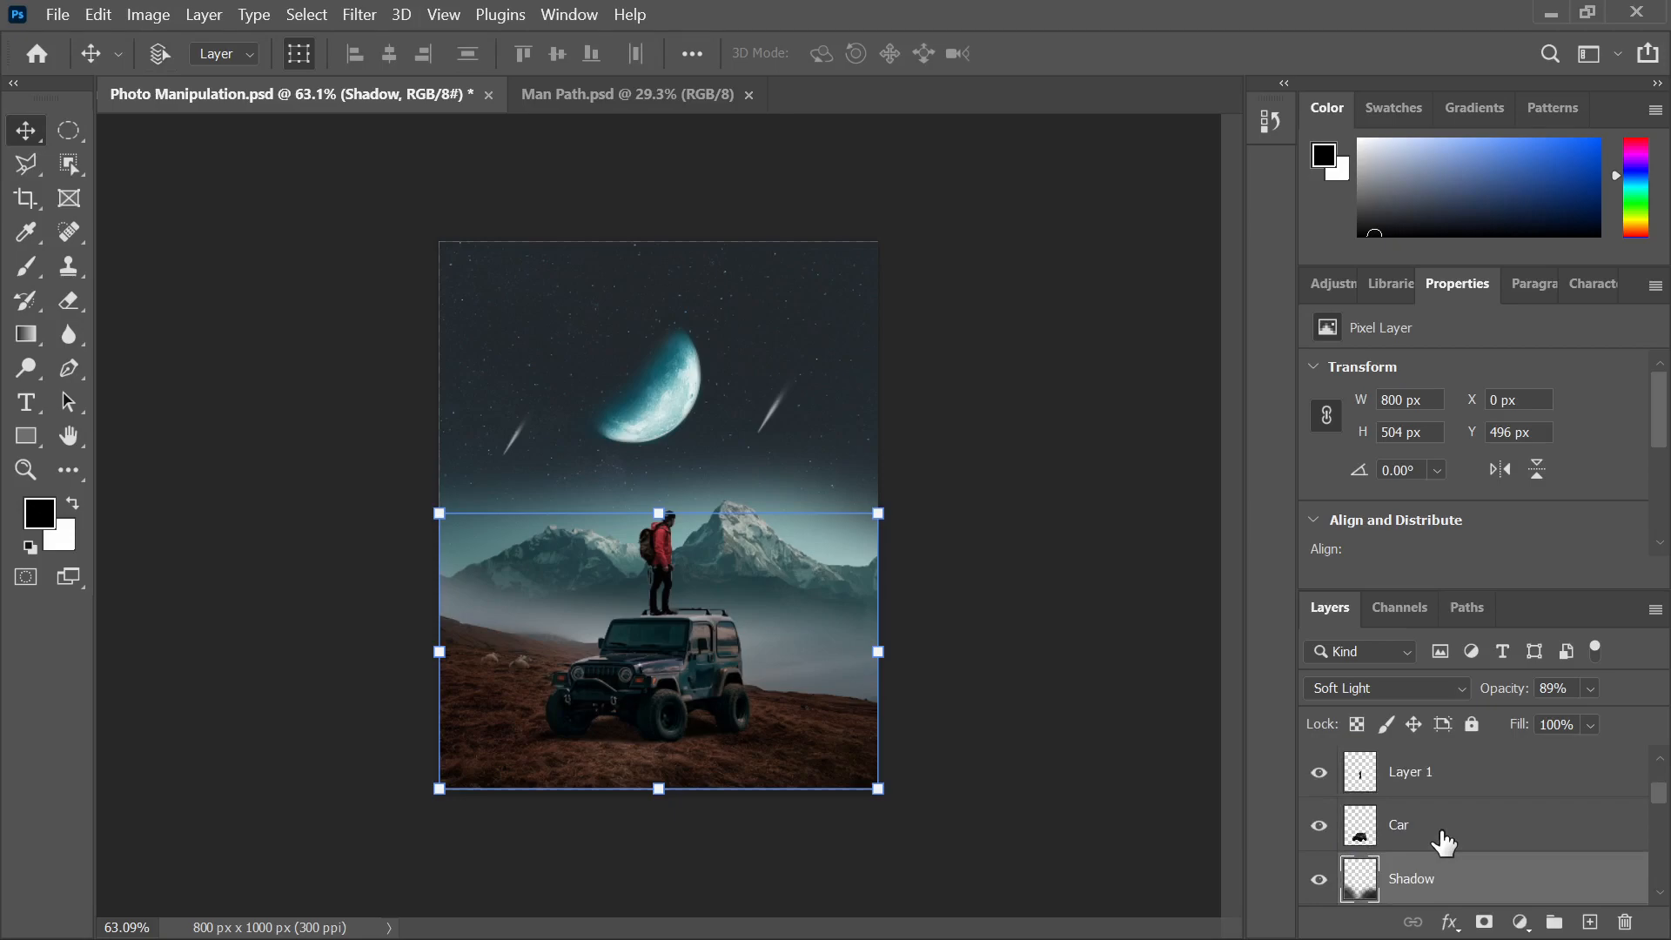
key("ctrl+bracketleft")
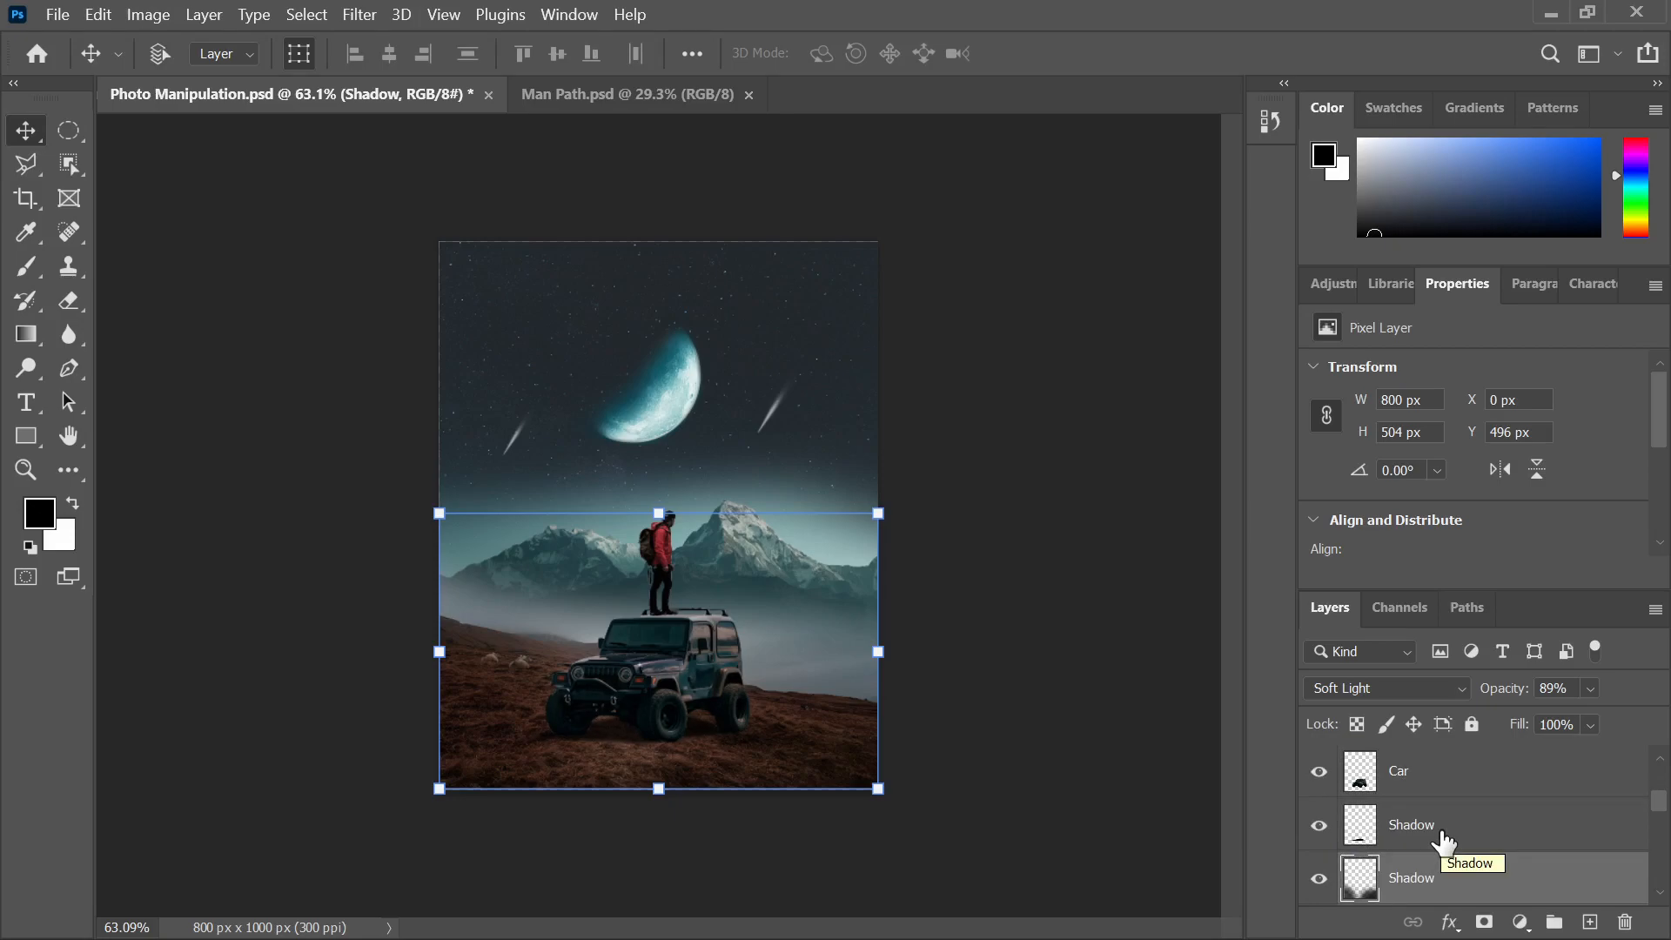
scroll(1443, 843, "down", 3)
scroll(1442, 842, "up", 1)
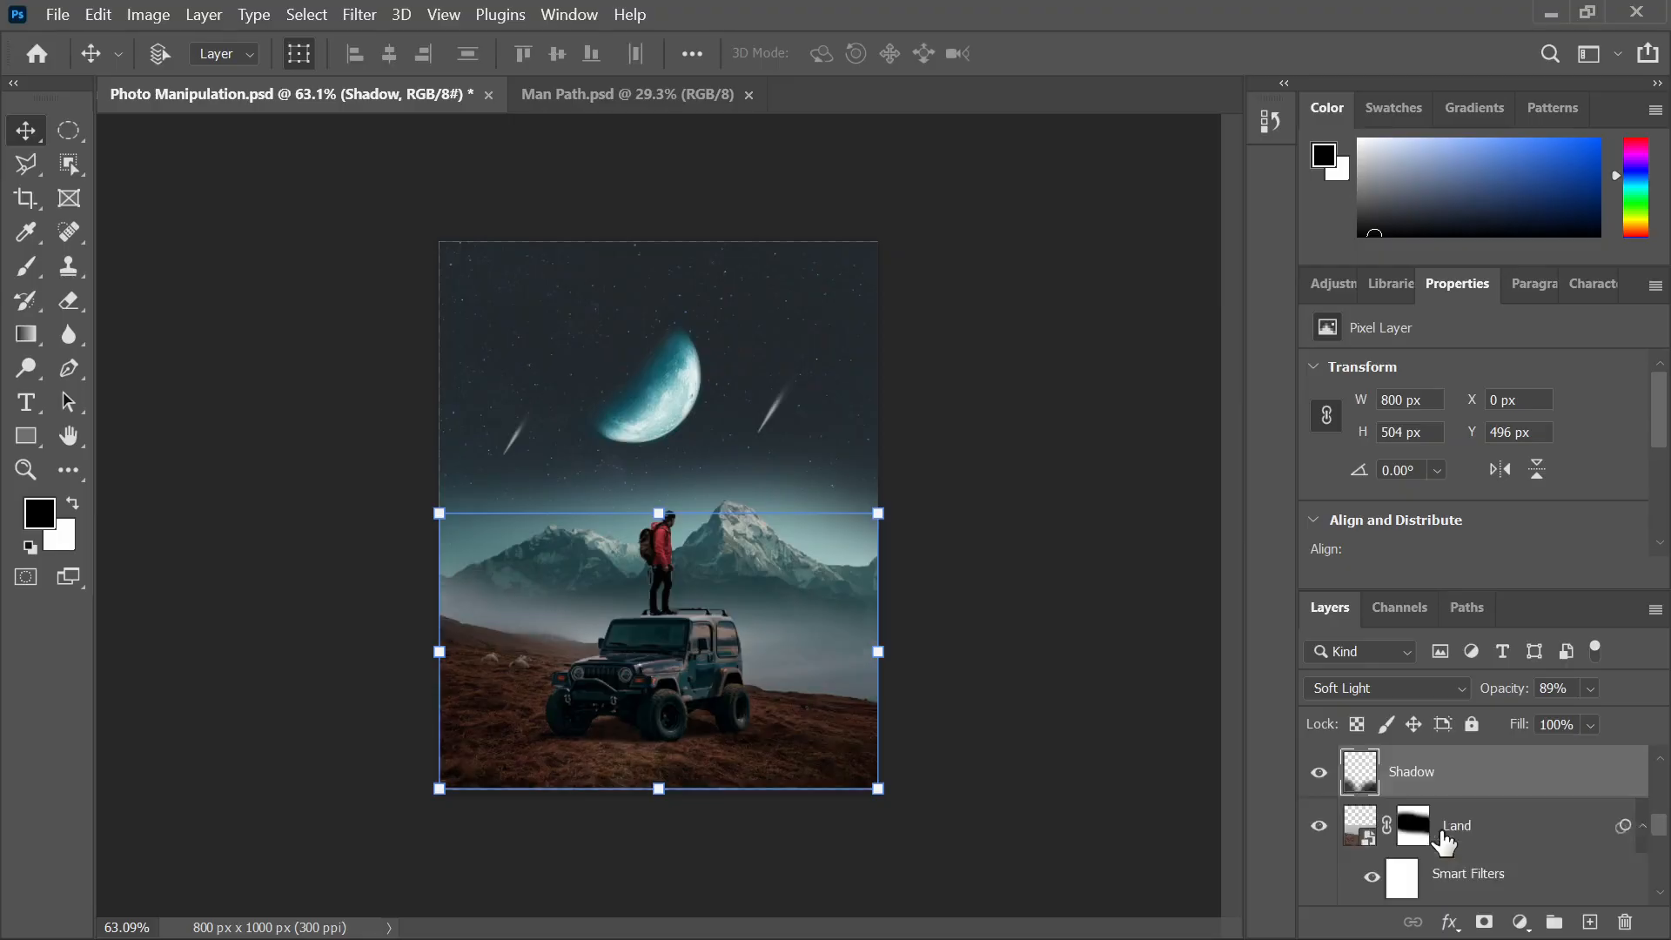
Deselect all layers and compare the composite with the finished reference image
left_click(363, 693)
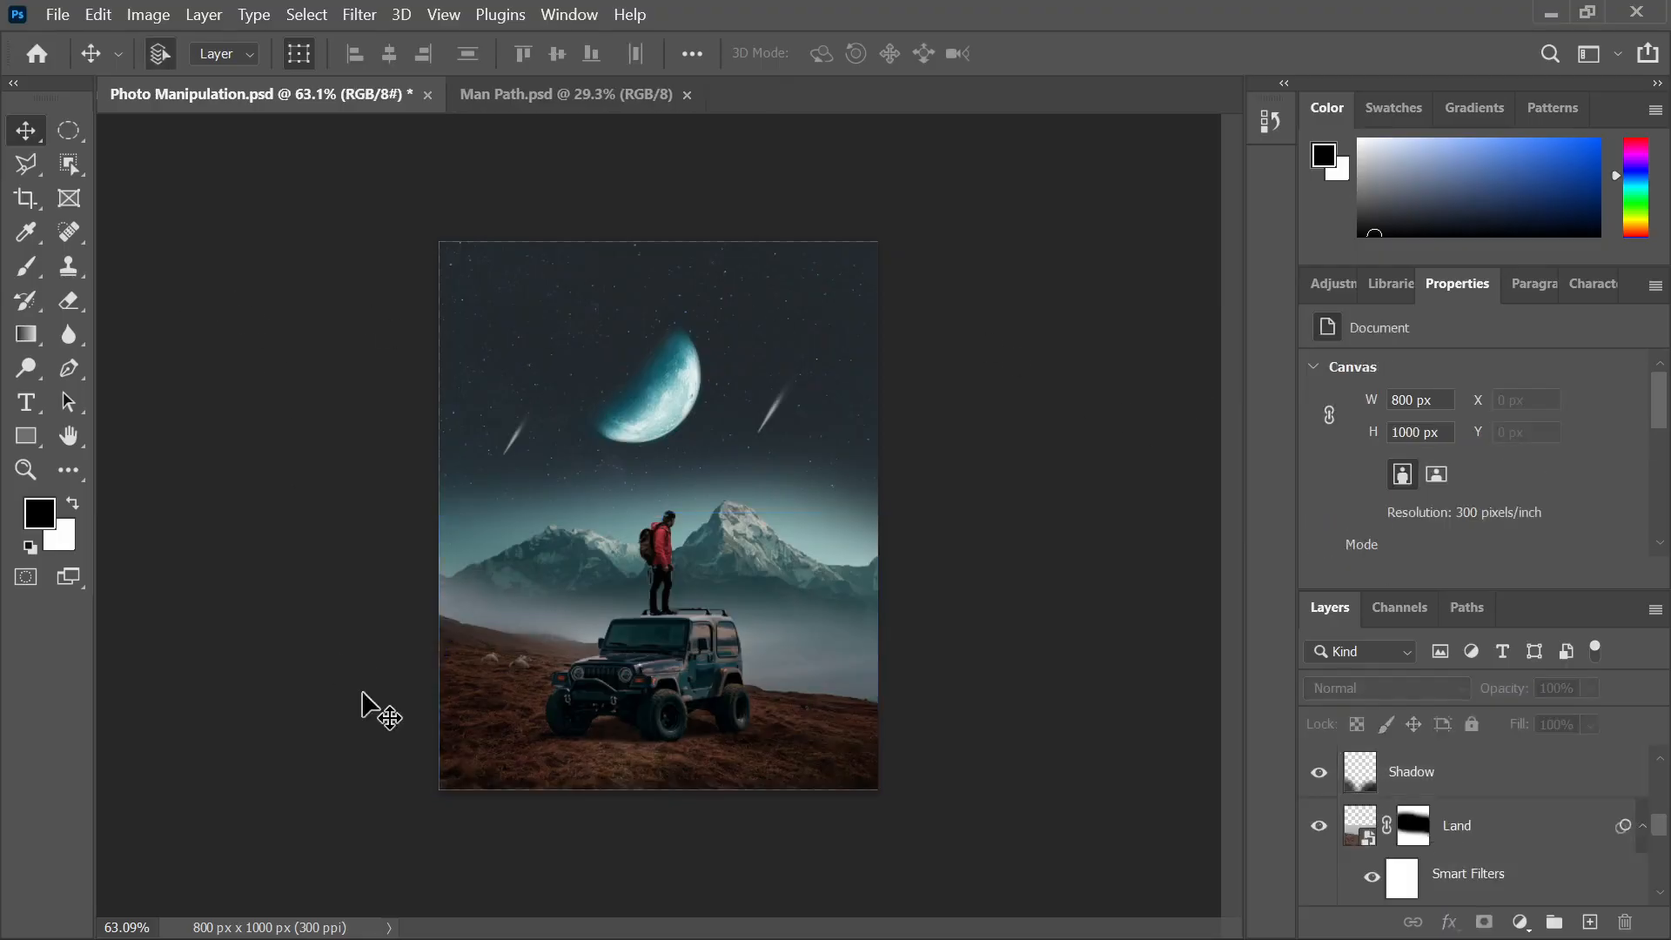
scroll(563, 796, "up", 3)
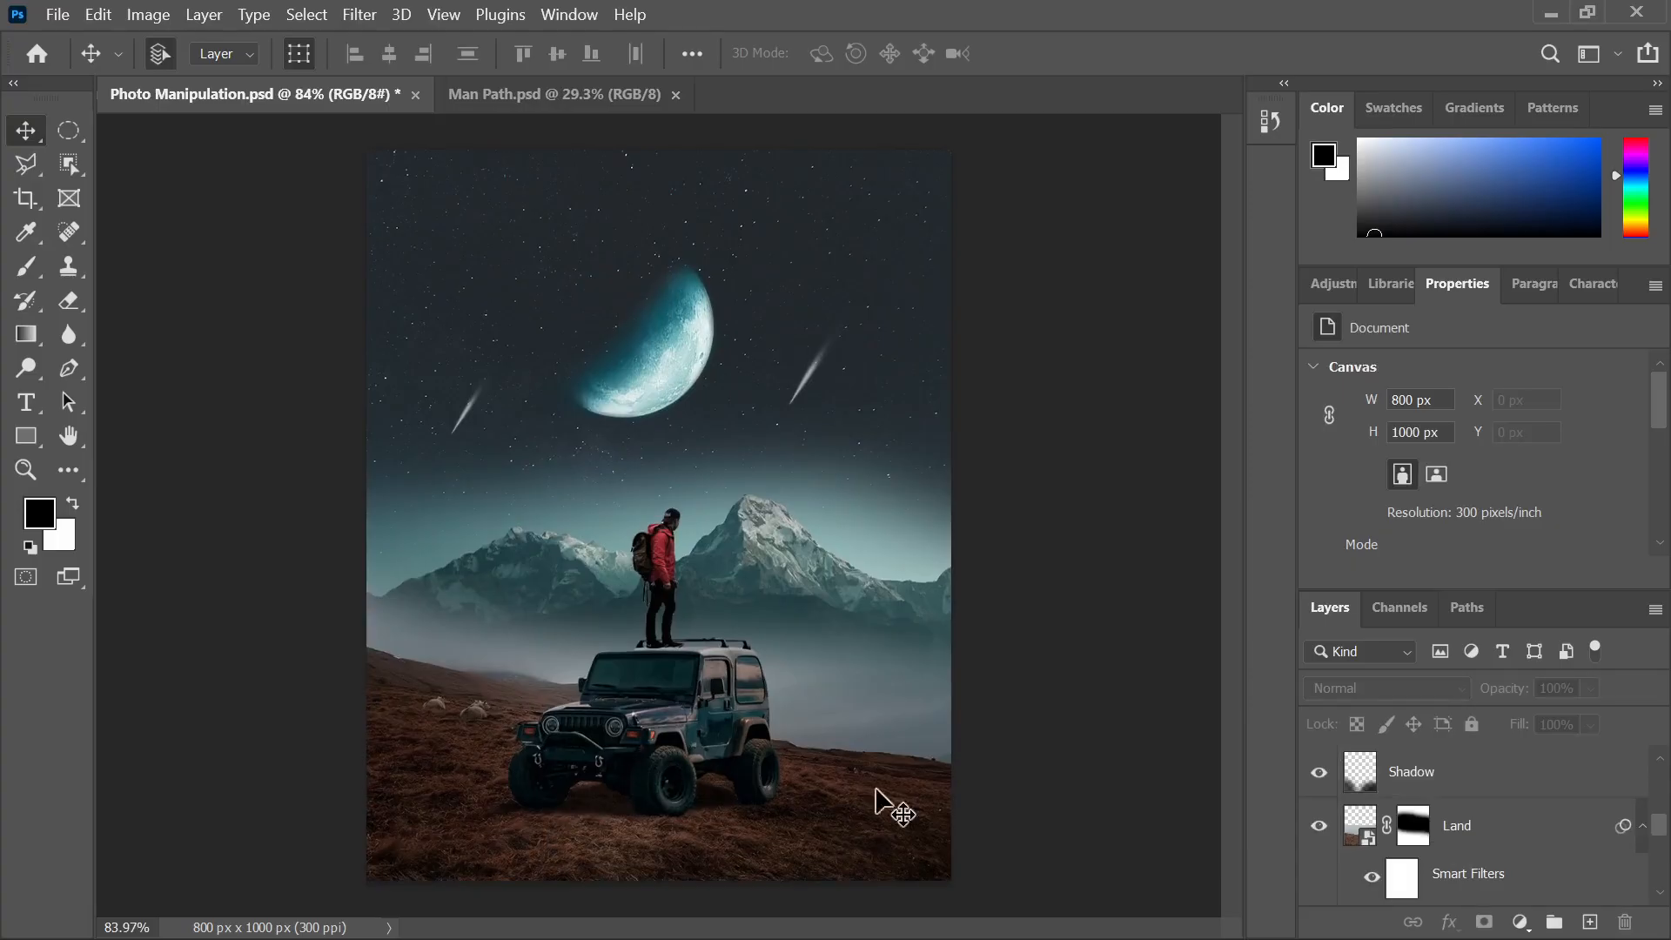
scroll(648, 636, "down", 3)
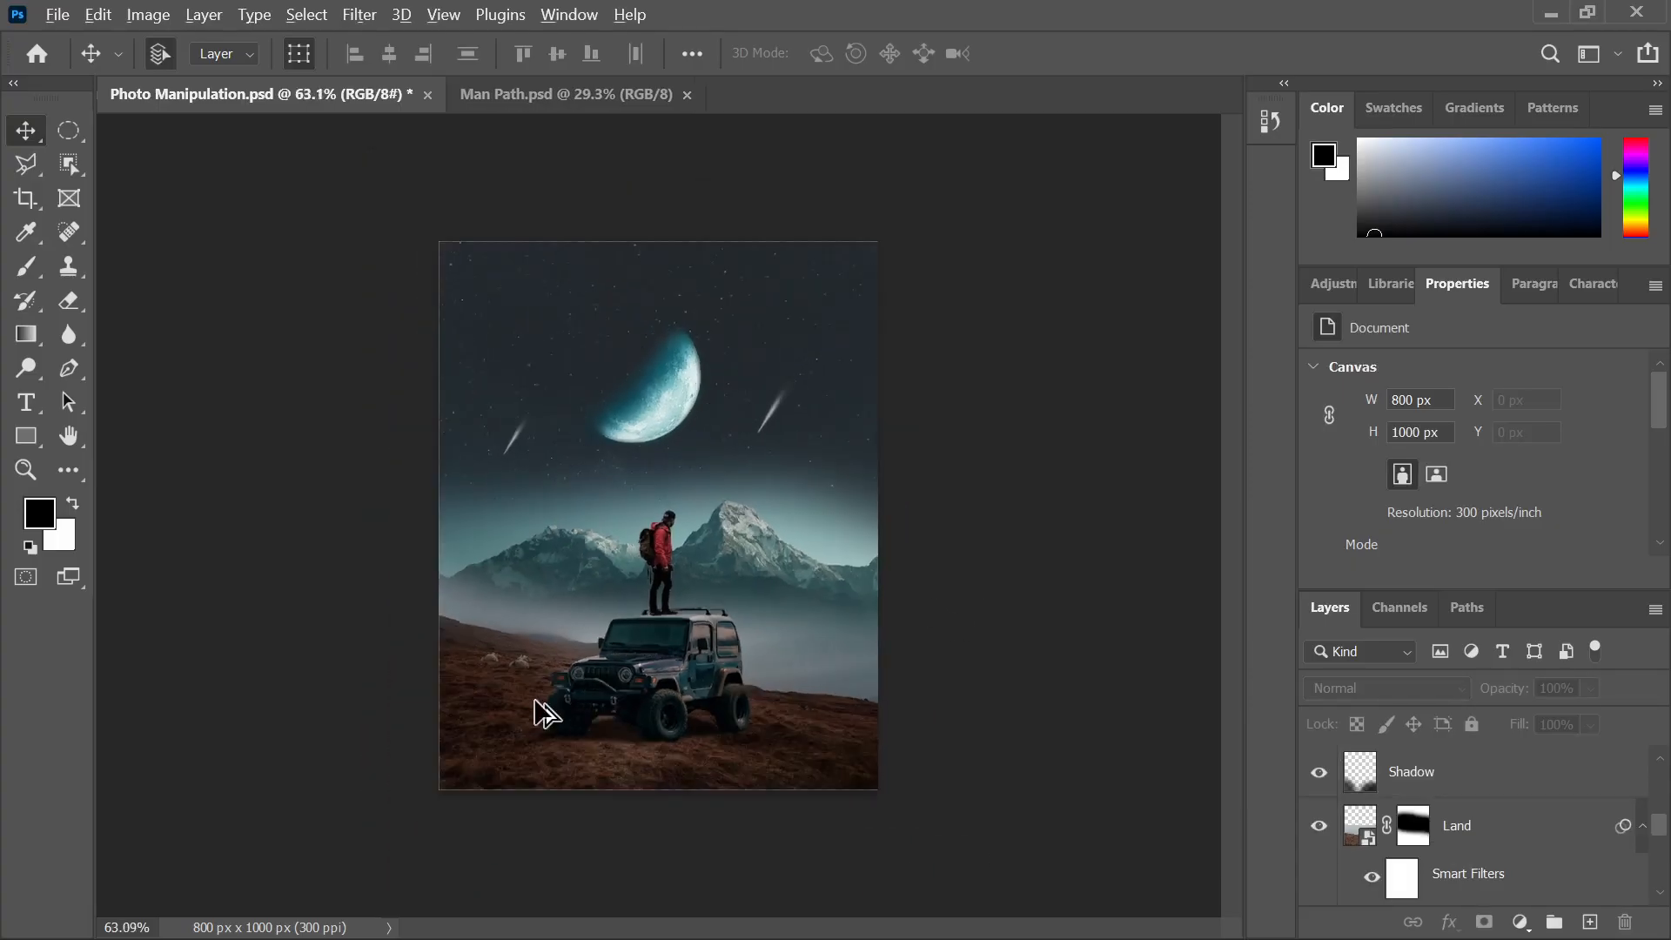
scroll(544, 714, "up", 2)
left_click(988, 907)
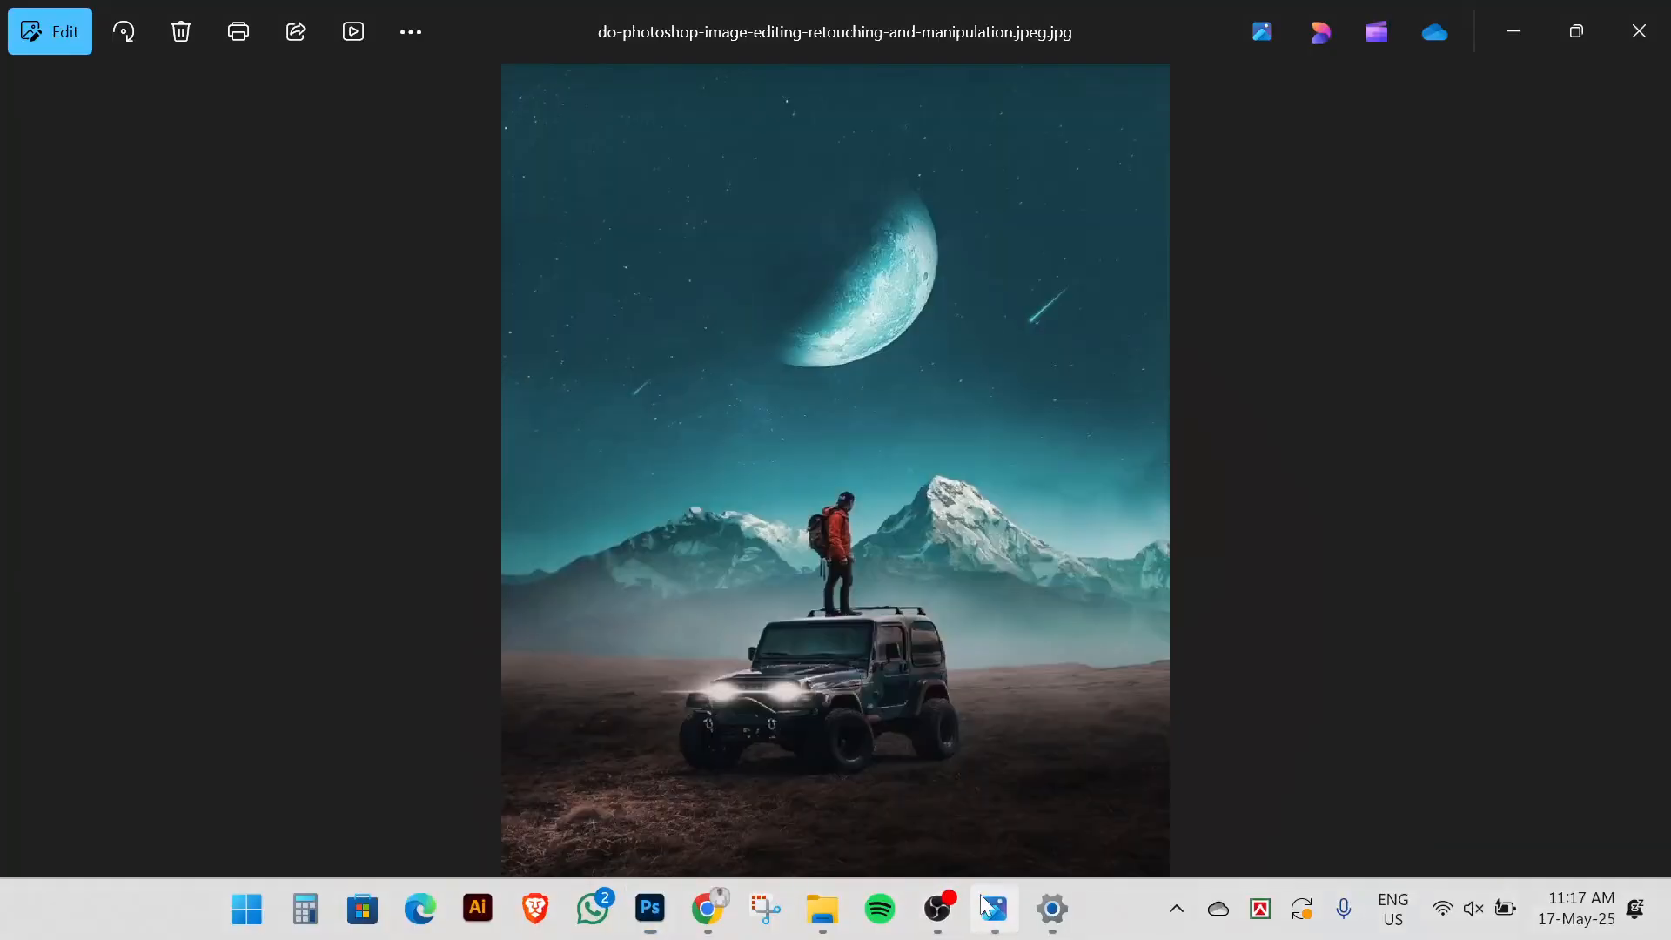
scroll(778, 714, "up", 5)
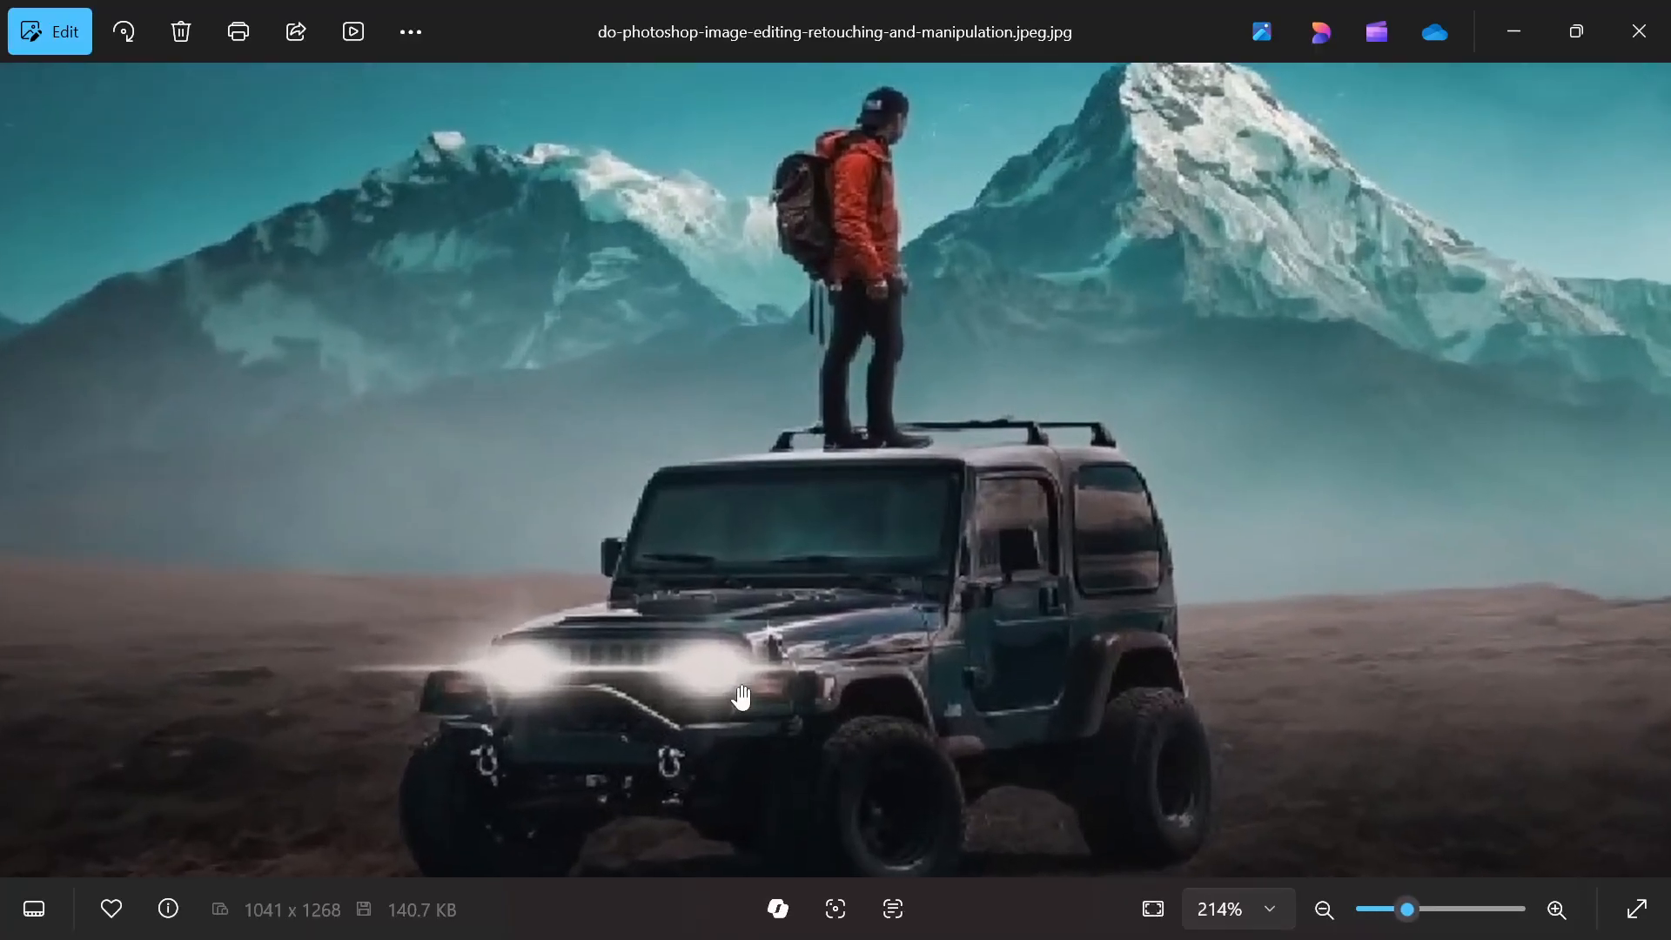
scroll(741, 696, "down", 5)
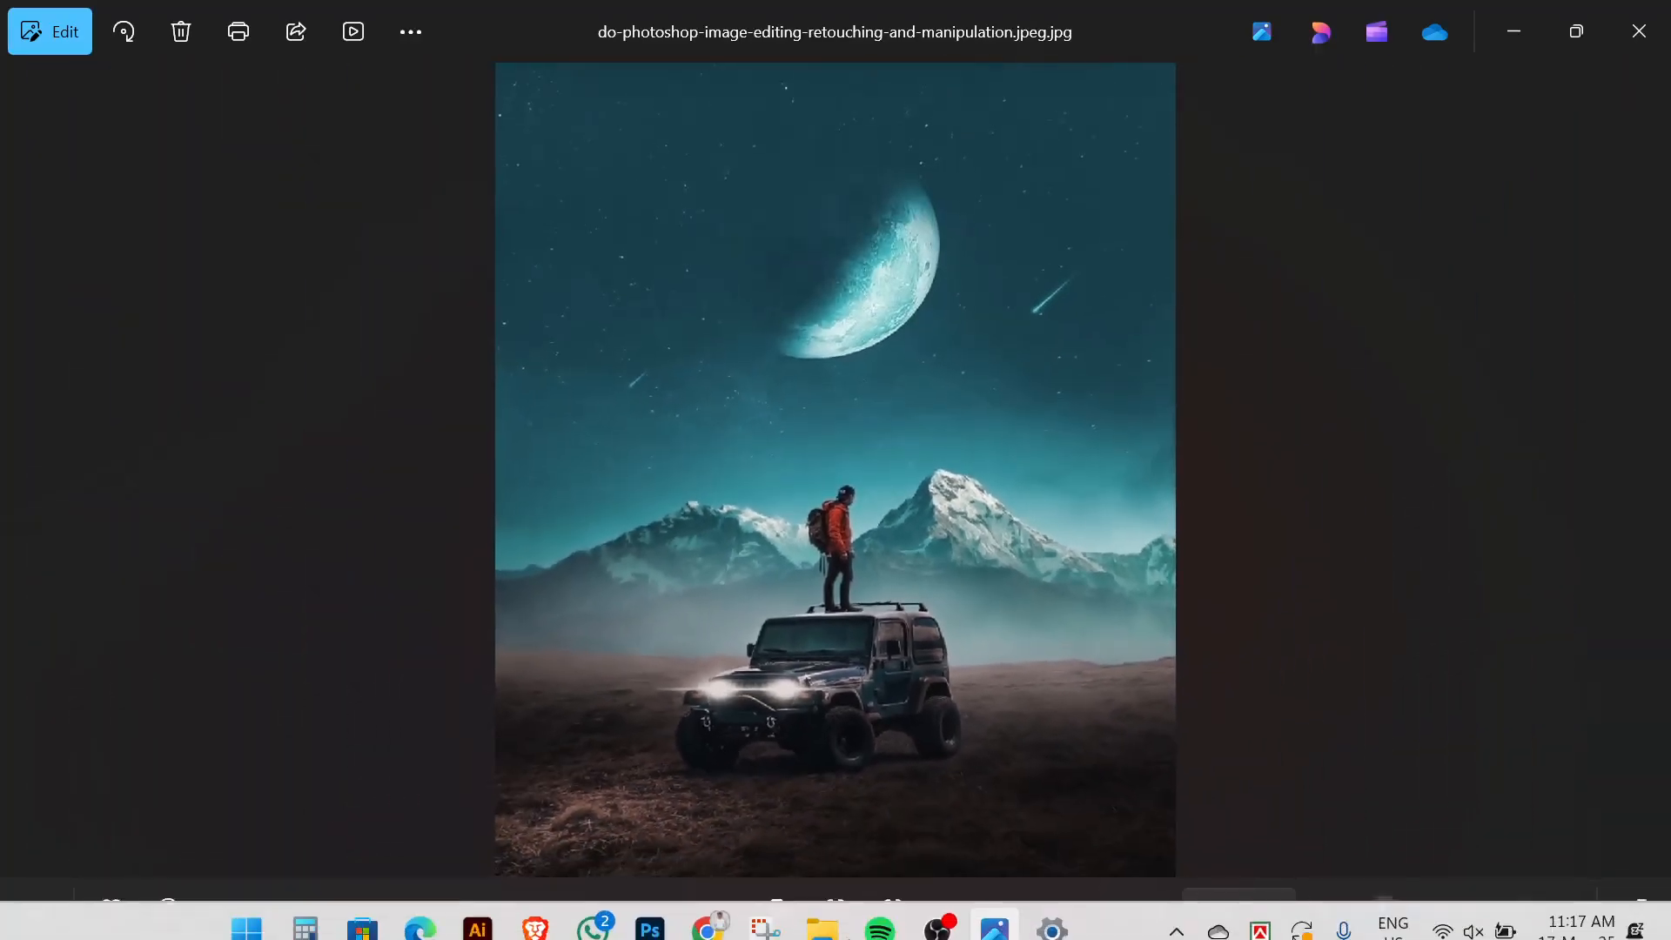
left_click(650, 928)
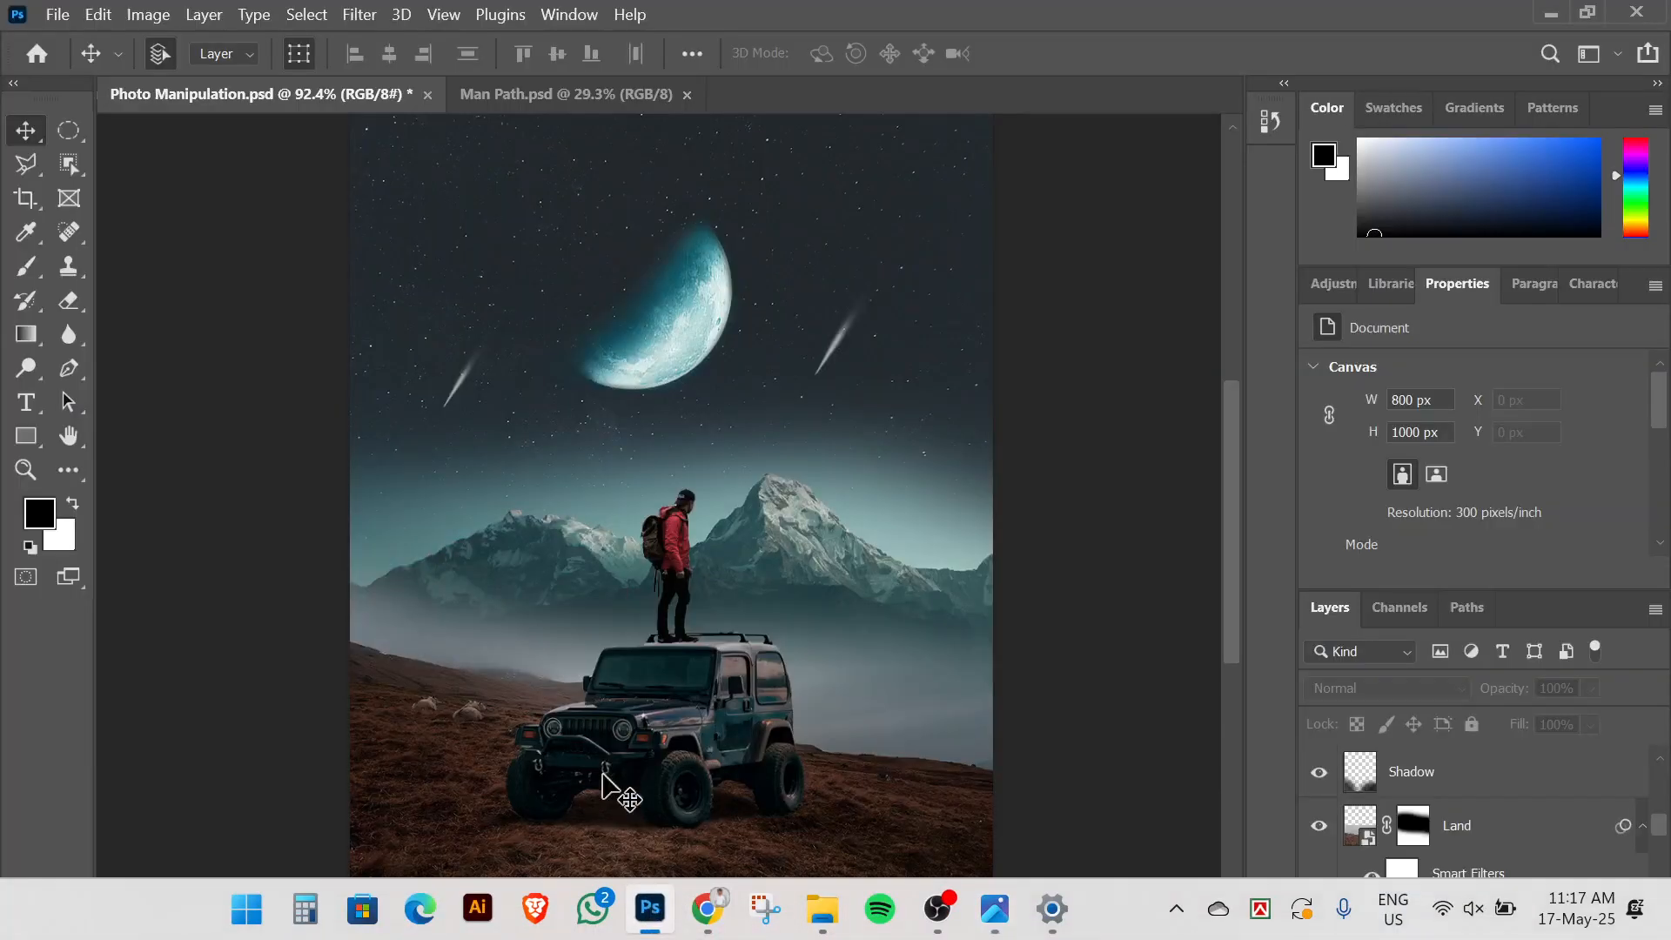
Create a new empty layer above Car and rename it Light
left_click(1505, 777)
scroll(1433, 779, "up", 3)
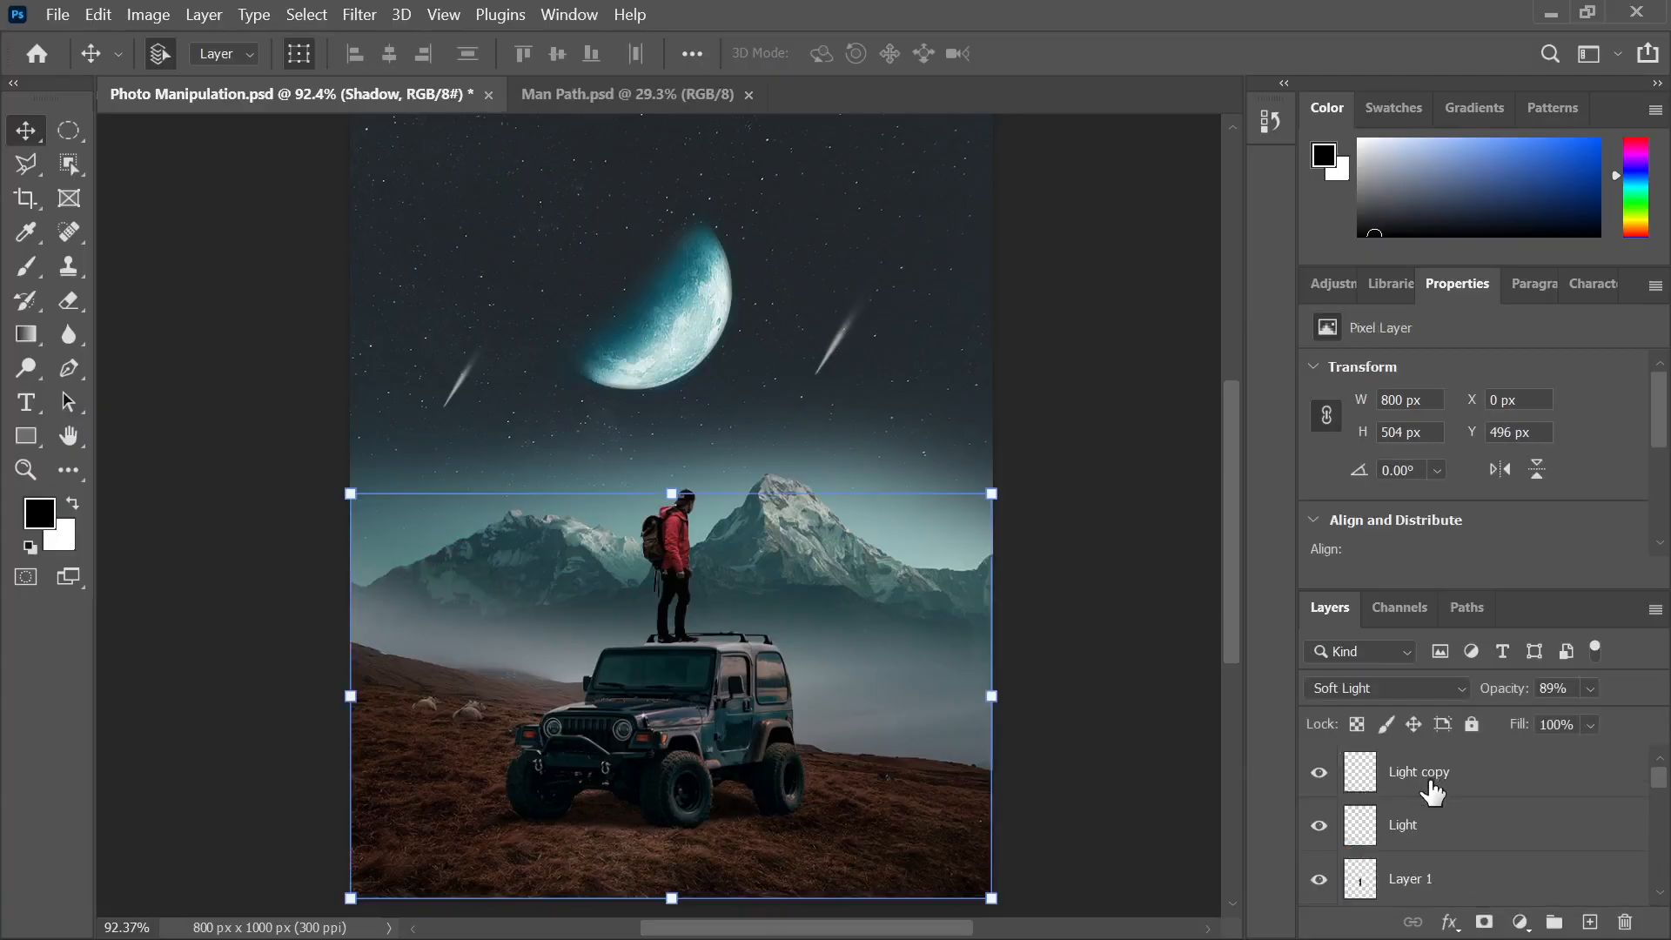
scroll(1436, 809, "down", 3)
left_click(1410, 831)
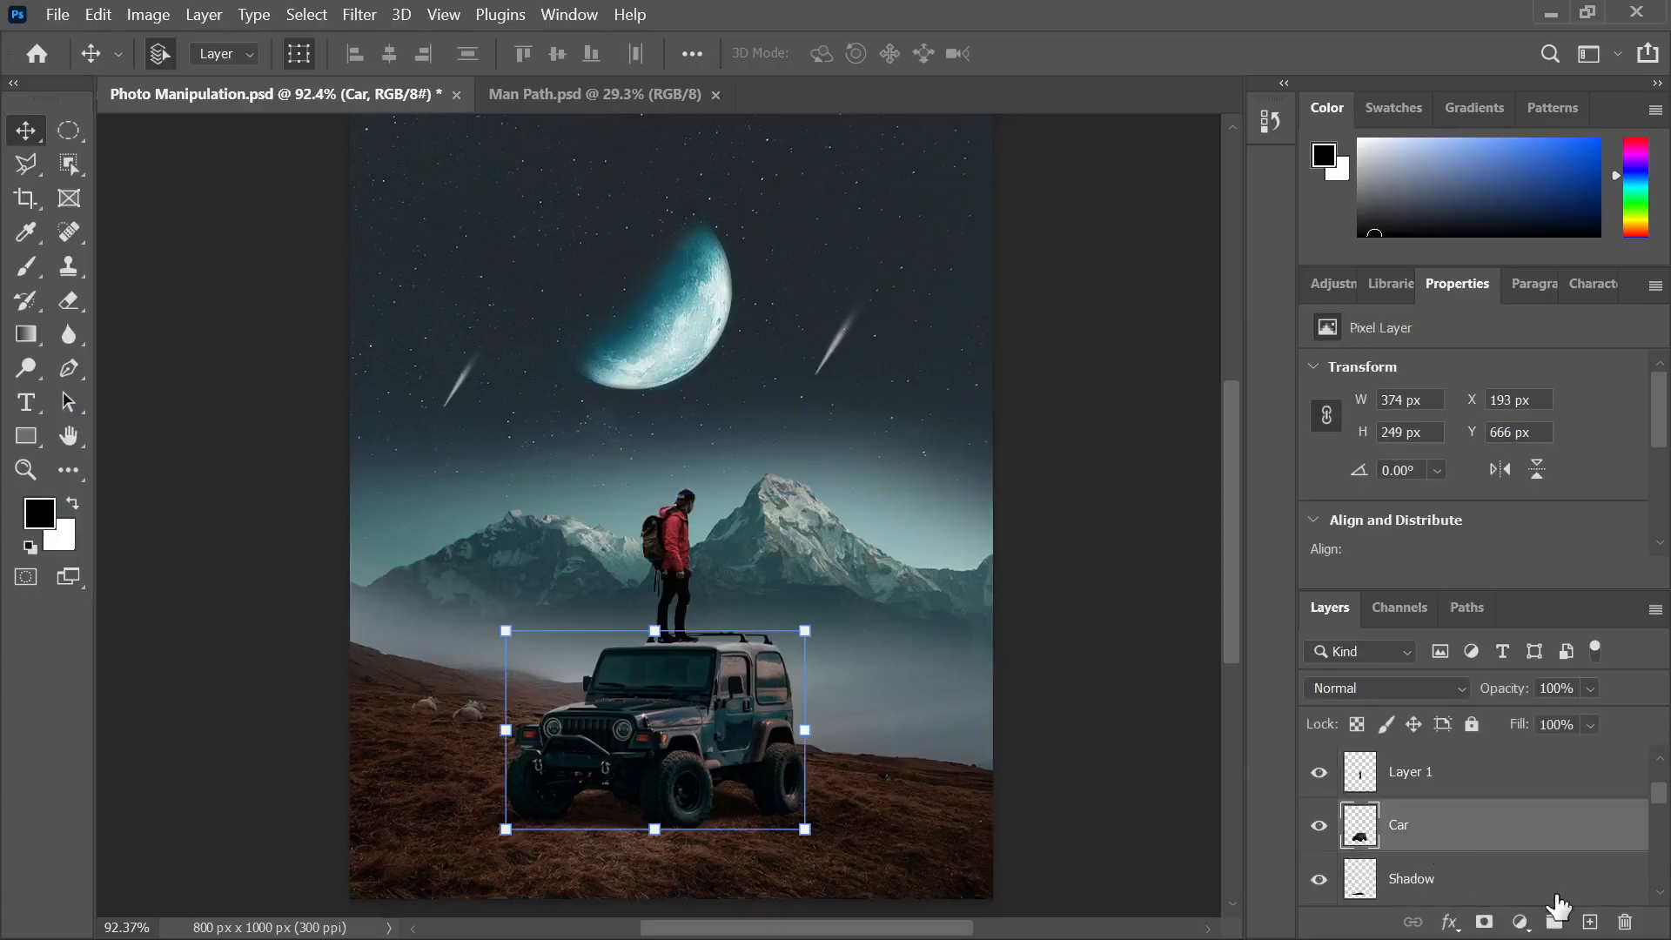
left_click(1589, 921)
double_click(1410, 825)
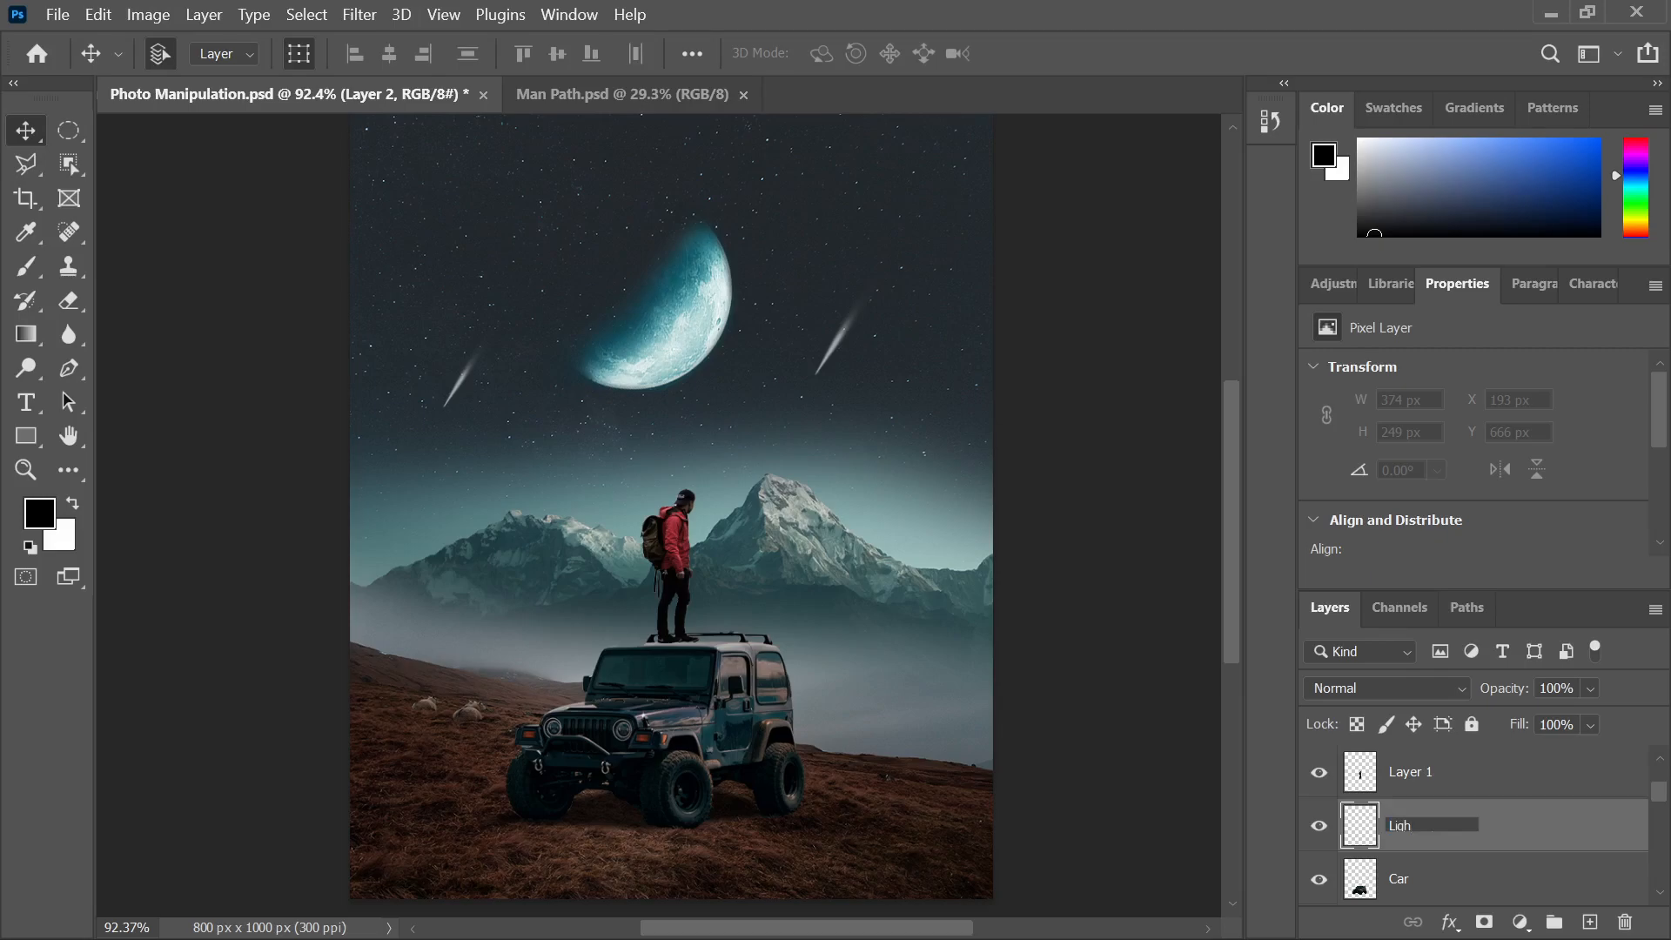
key("Return")
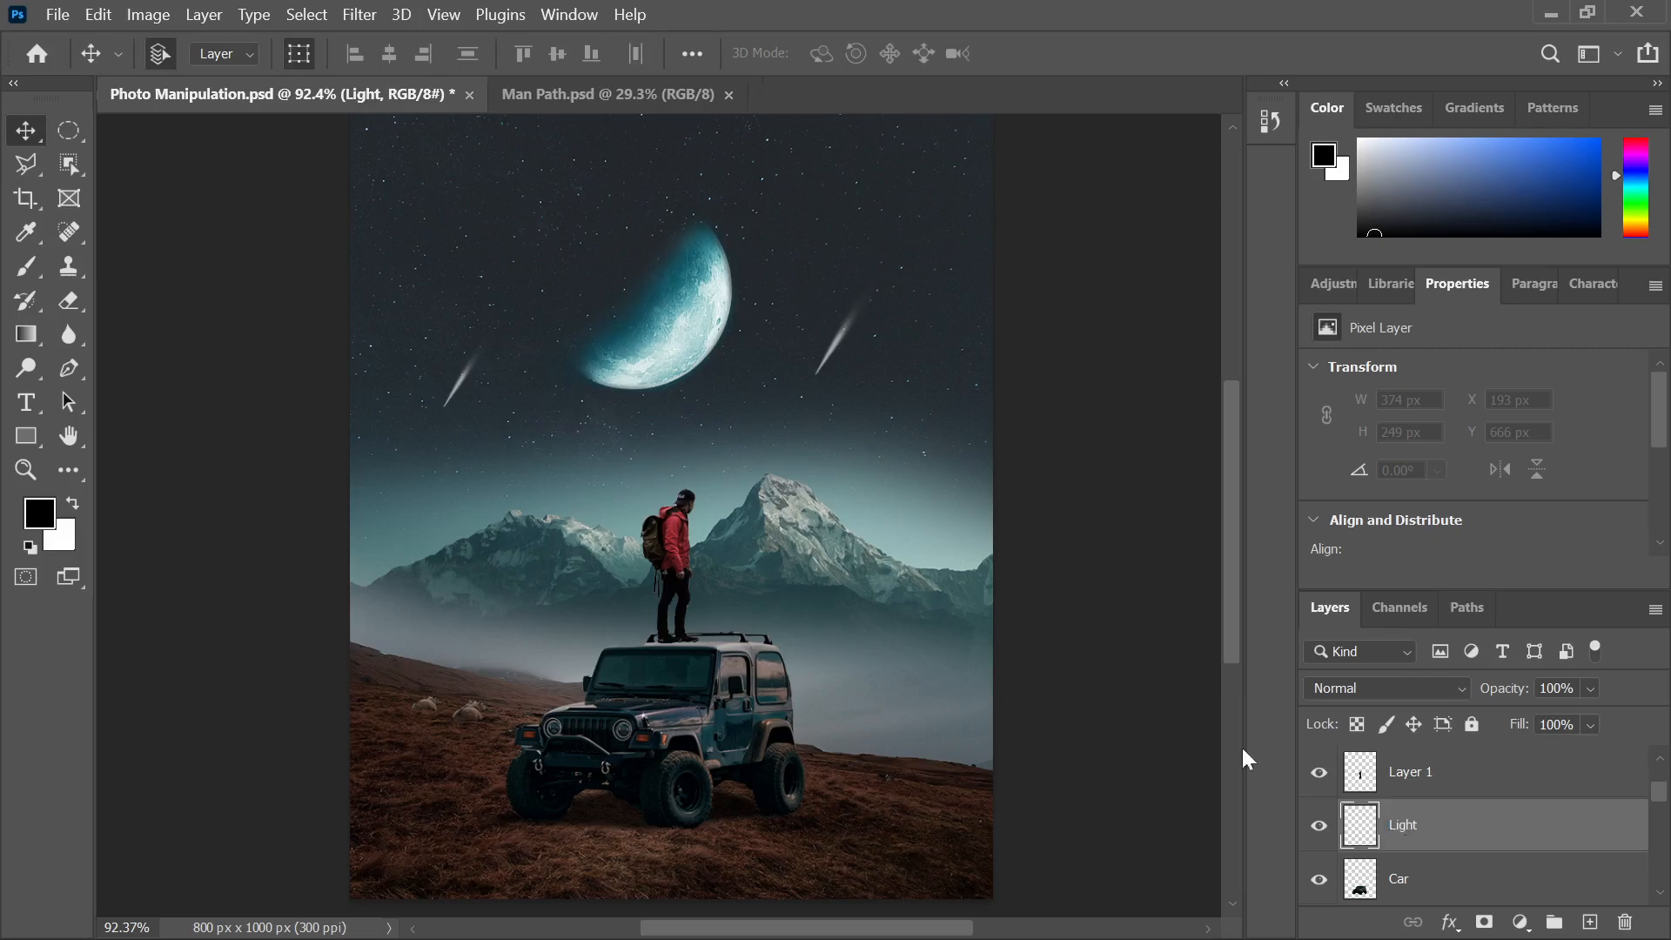
Set up a white 25 px brush at 100% opacity and 89% flow
scroll(566, 766, "up", 5)
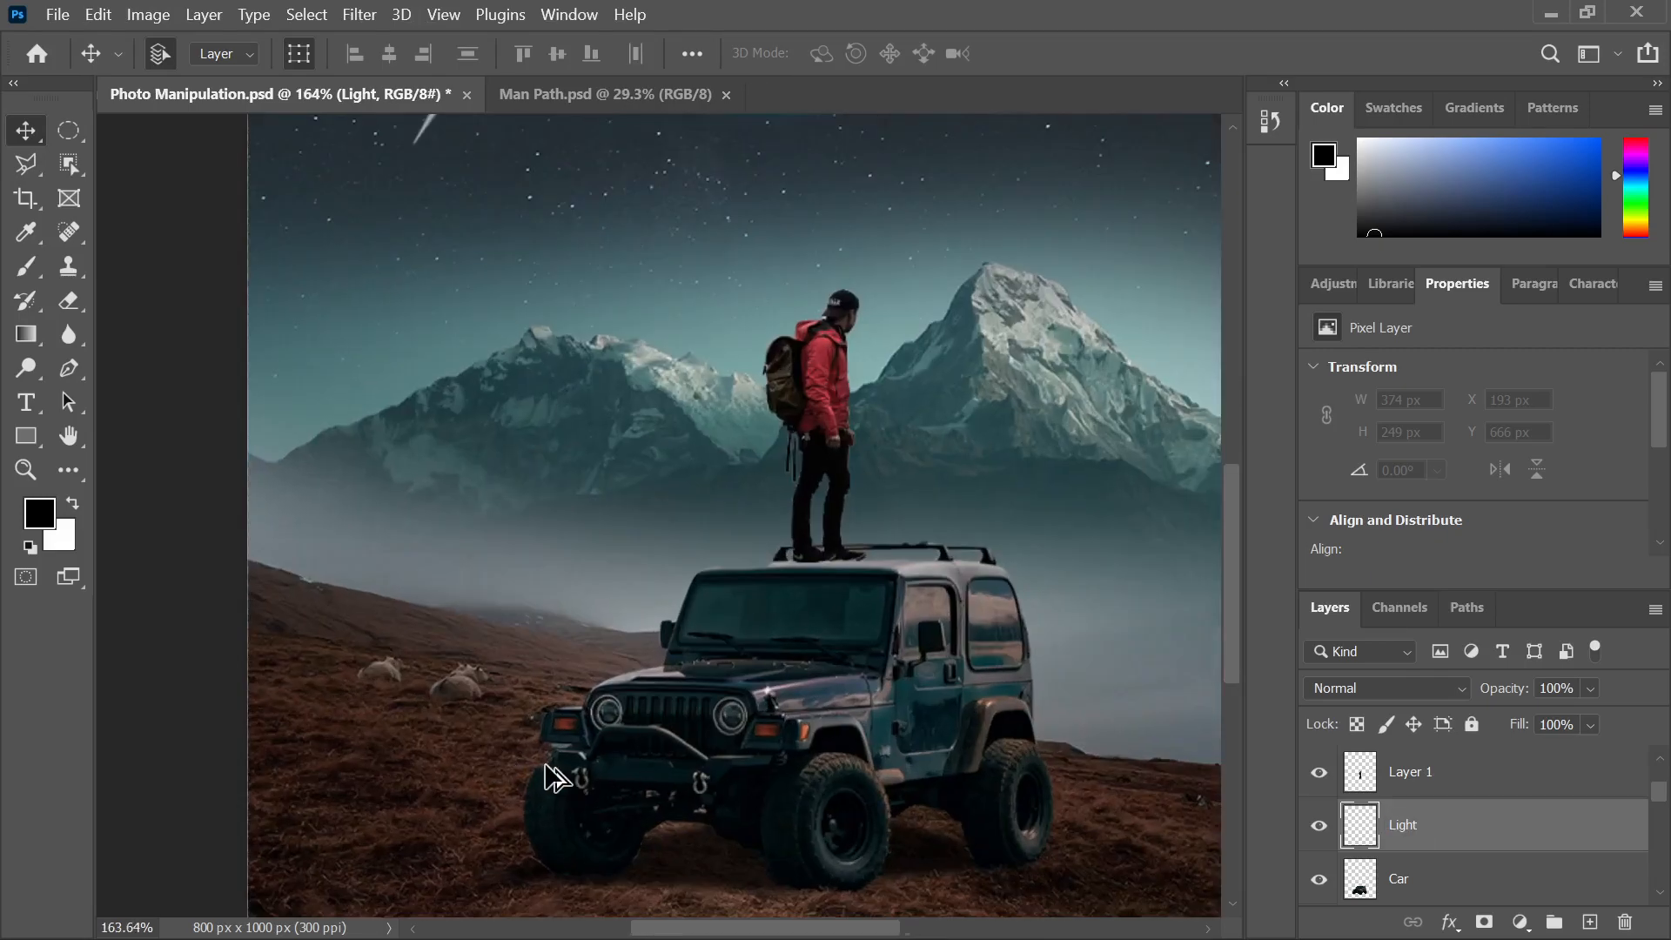
left_click(73, 504)
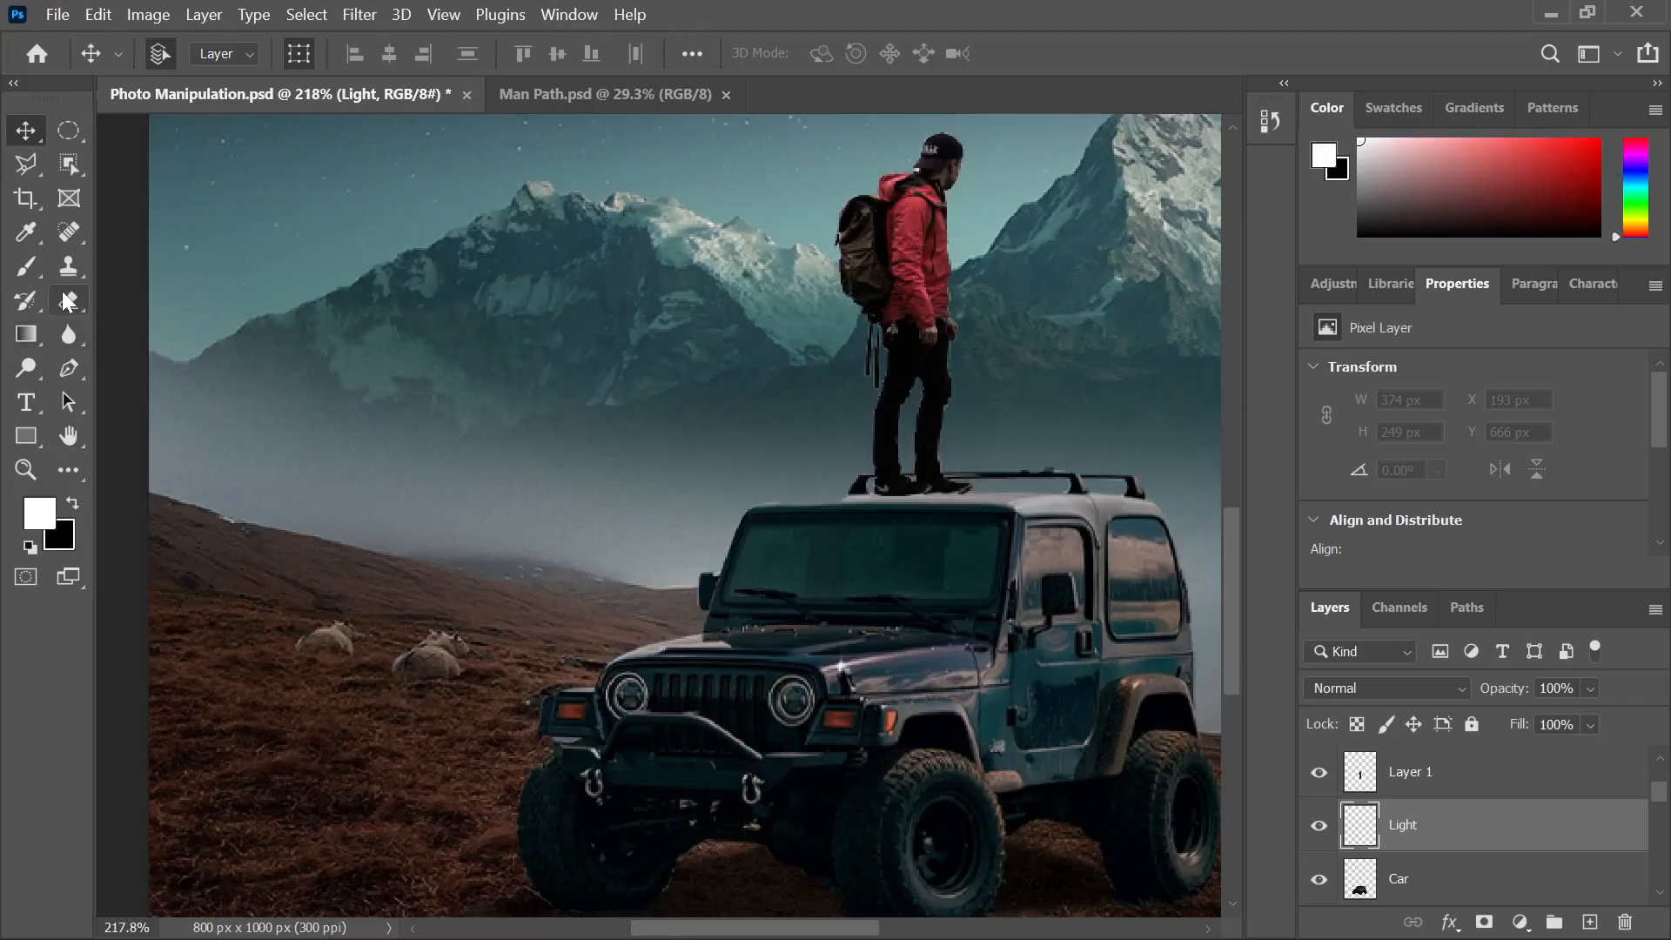
left_click(26, 266)
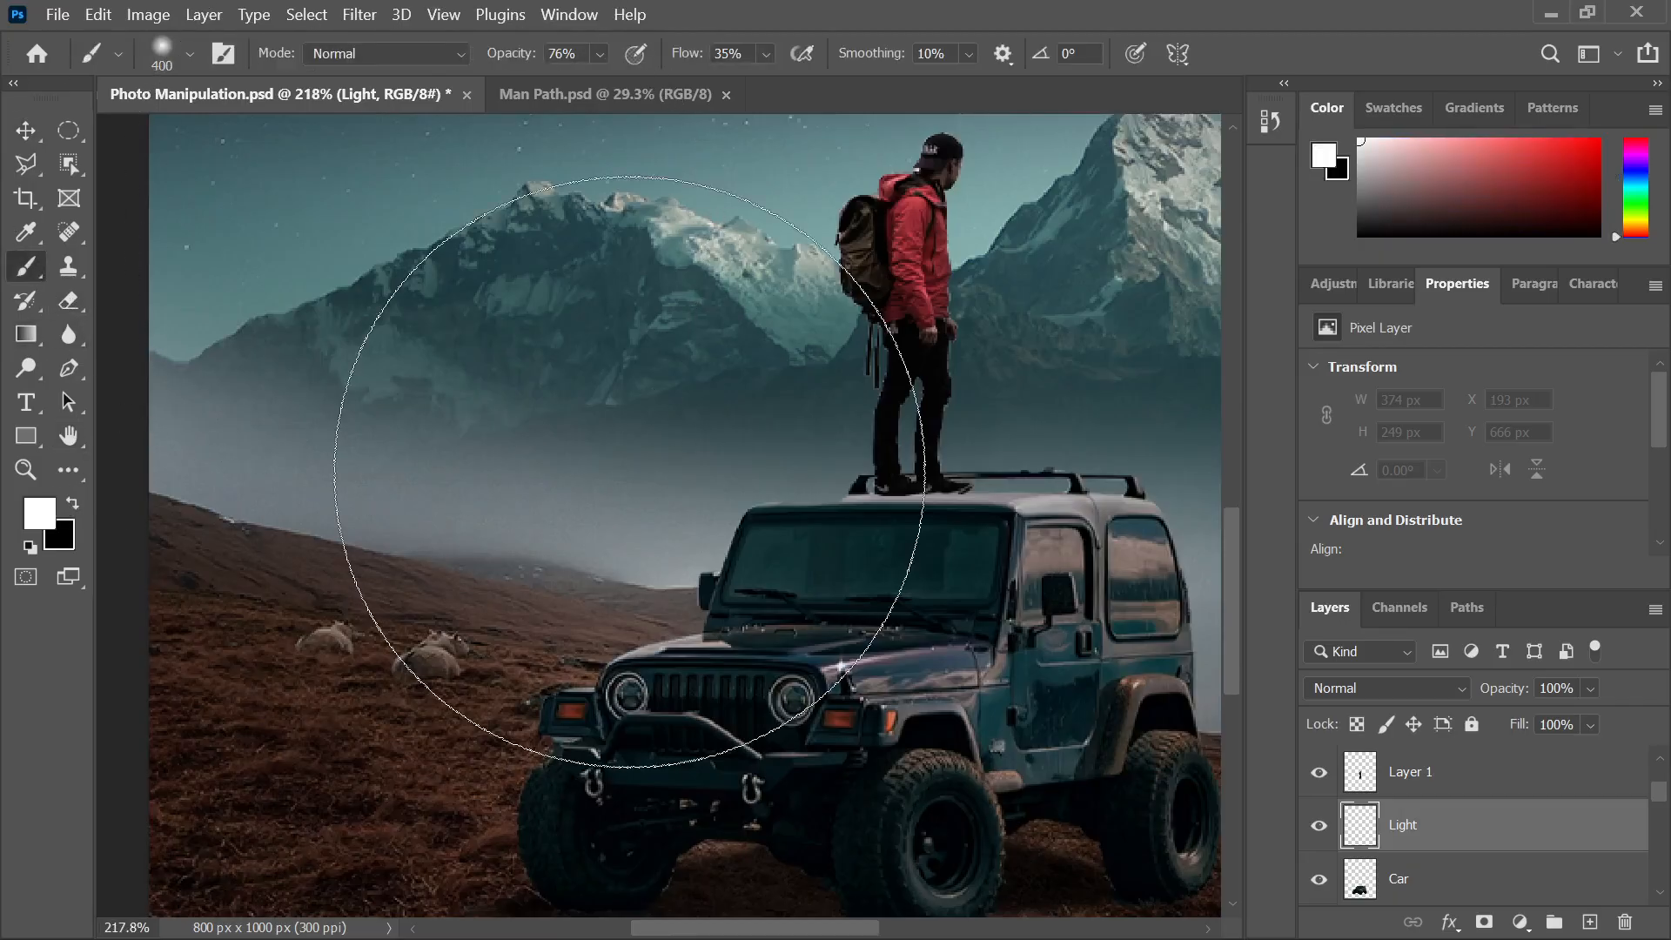
key("bracketleft")
key("bracketleft")
key("bracketleft")
key("bracketleft")
key("bracketleft")
key("bracketleft")
key("bracketleft")
key("bracketleft")
key("bracketleft")
key("bracketleft")
key("bracketleft")
key("bracketleft")
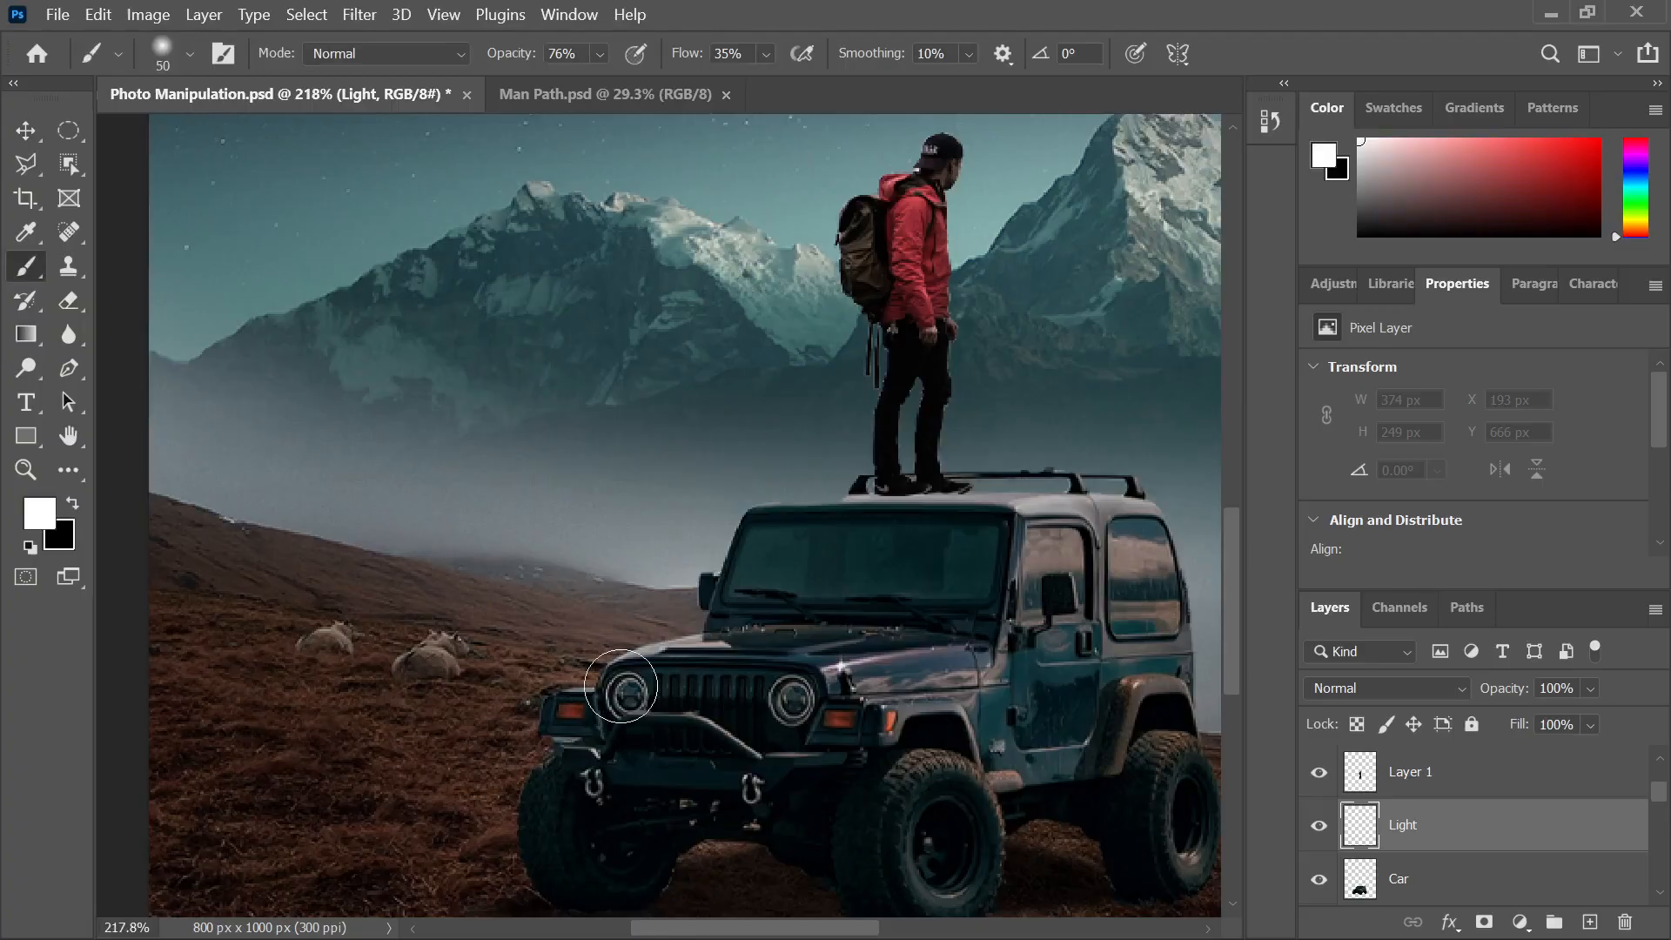
key("bracketleft")
key("bracketleft")
key("bracketleft")
key("bracketleft")
key("bracketleft")
key("bracketleft")
key("bracketright")
left_click_drag(686, 54, 771, 96)
left_click_drag(504, 55, 570, 65)
left_click_drag(674, 54, 655, 54)
Dab a bright white glow onto the left headlight and compare with the reference
left_click(628, 695)
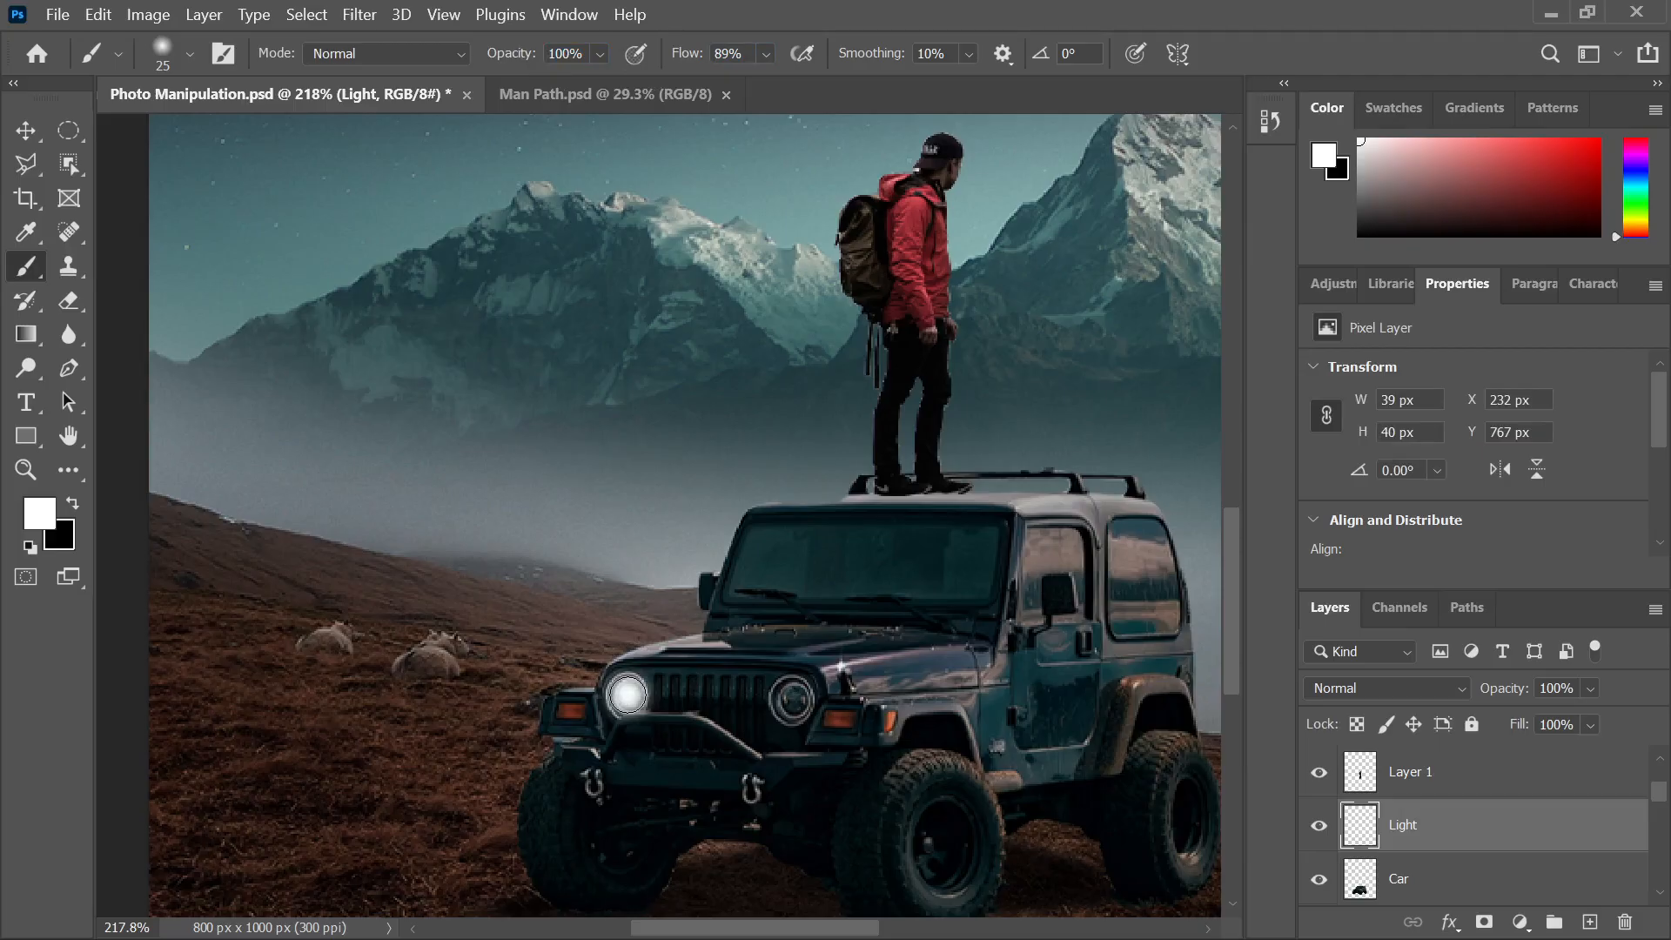
left_click(627, 694)
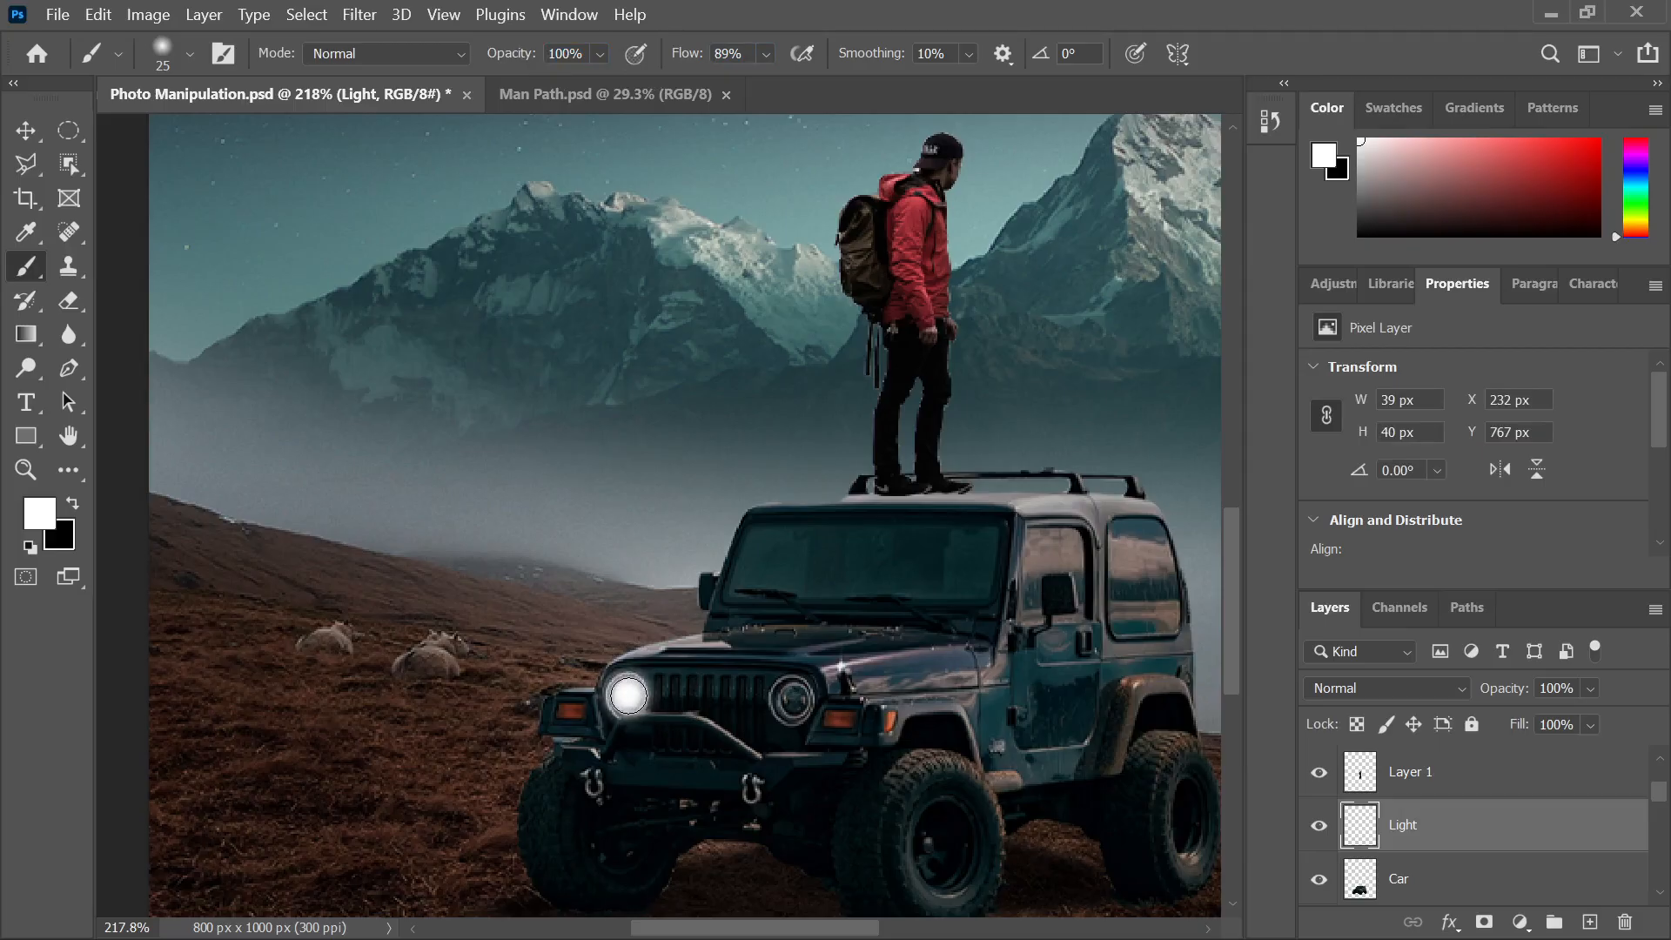
left_click(628, 695)
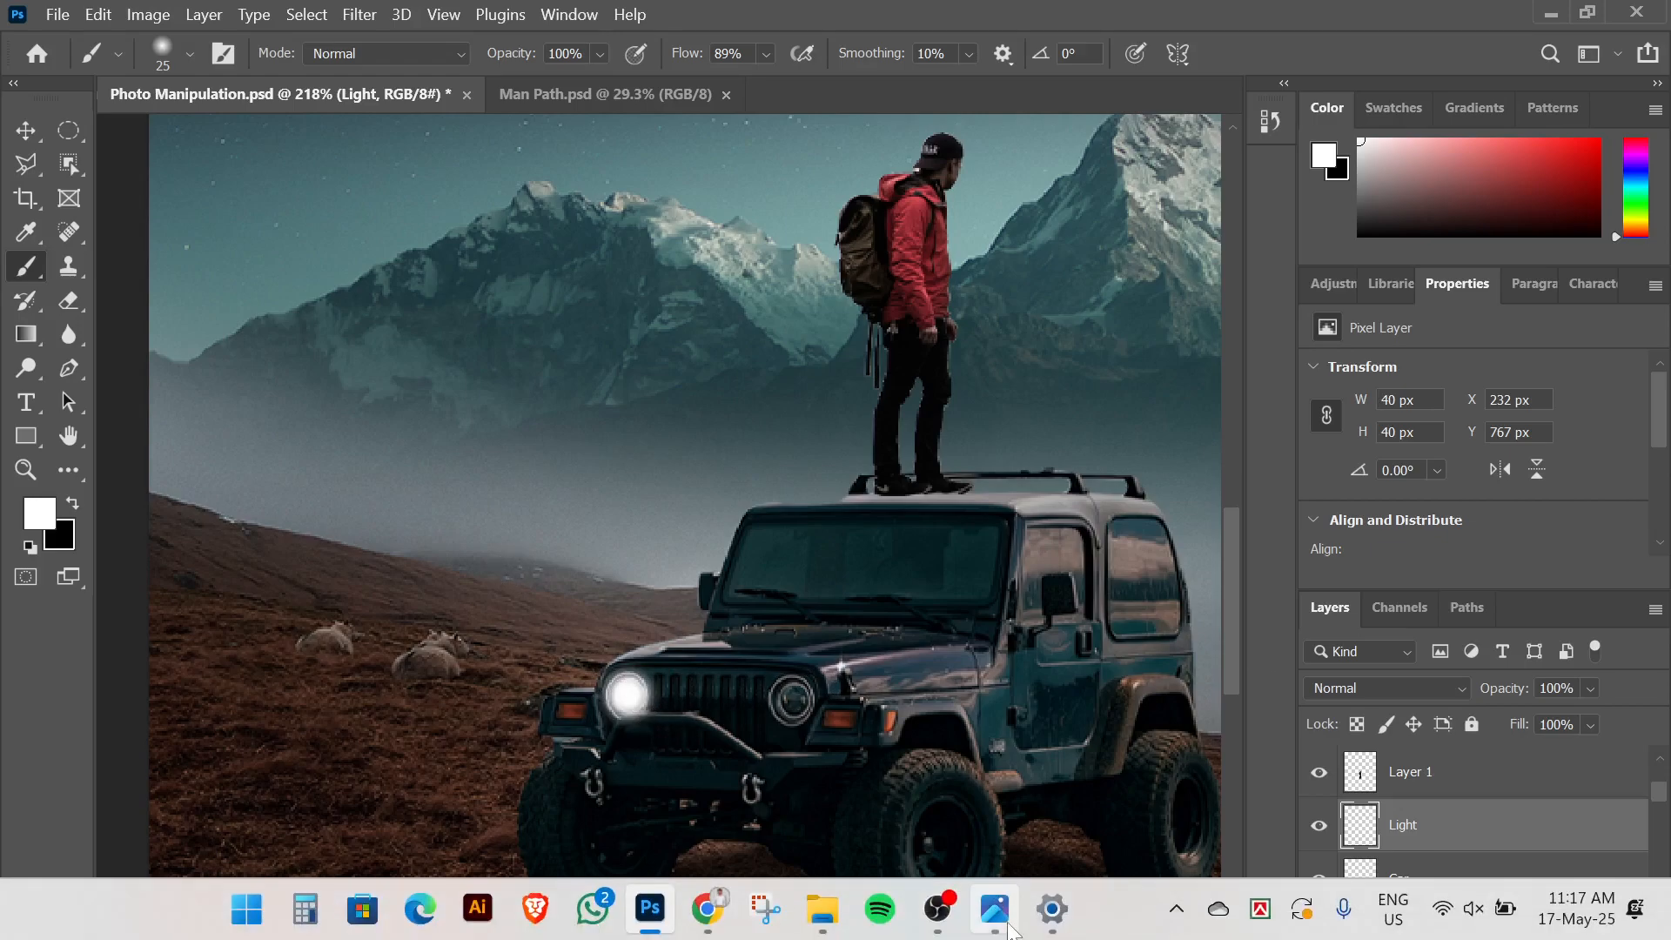
left_click(998, 912)
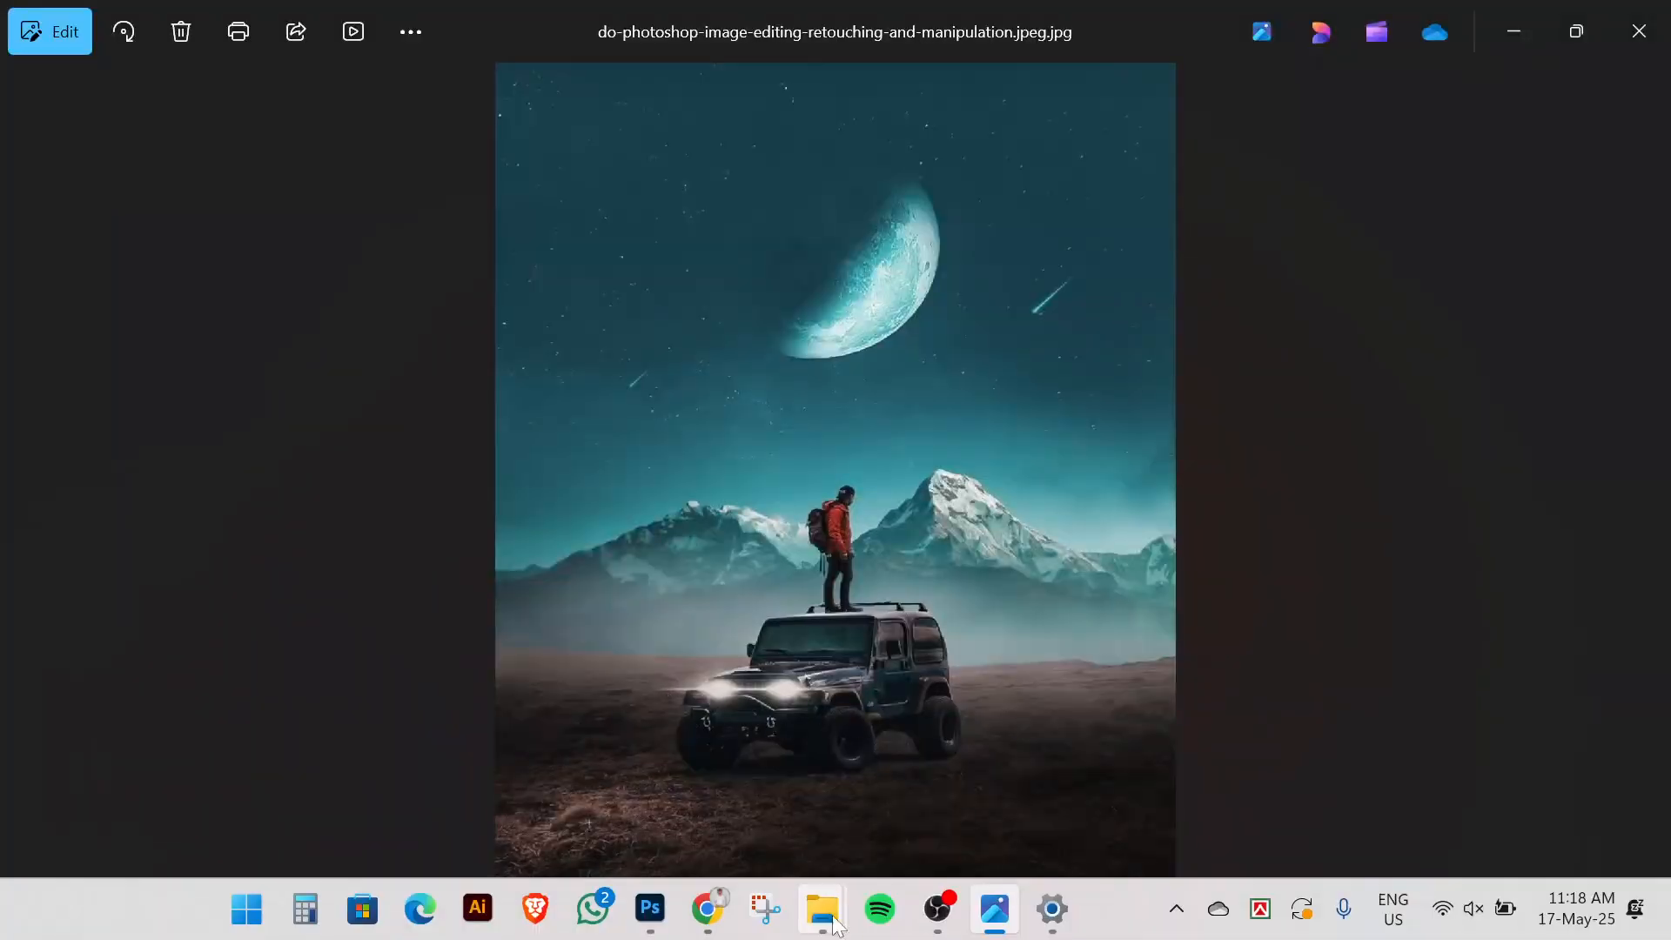
left_click(650, 907)
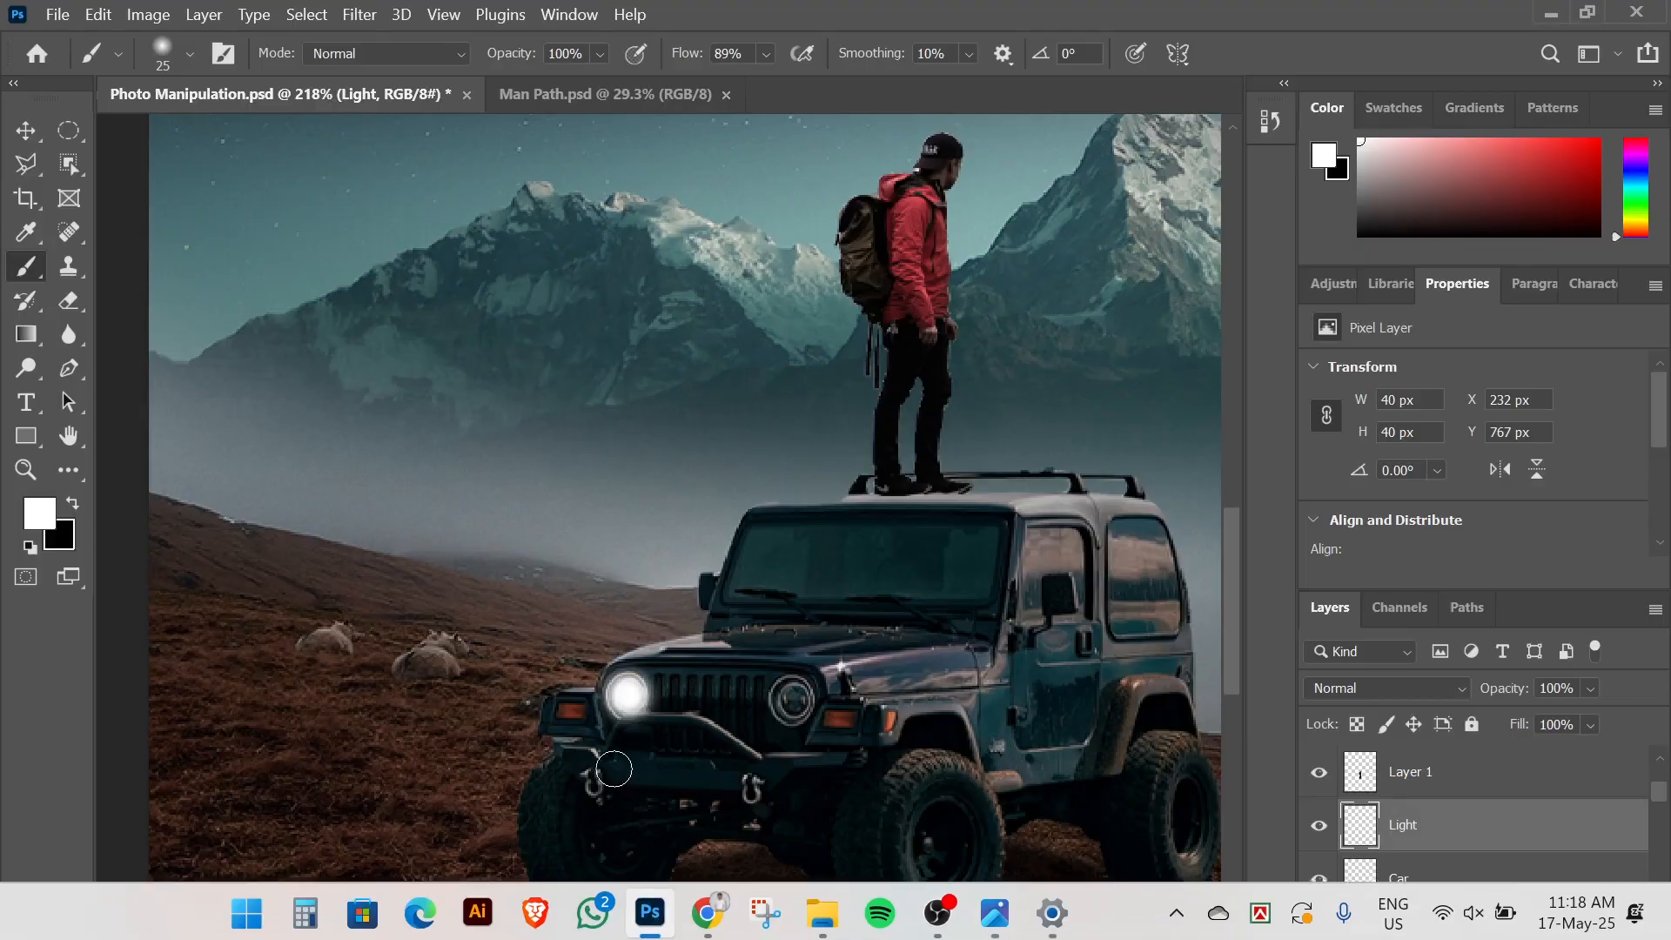
Add another white dab to the left headlight glow with the 25 px brush
scroll(628, 796, "up", 4)
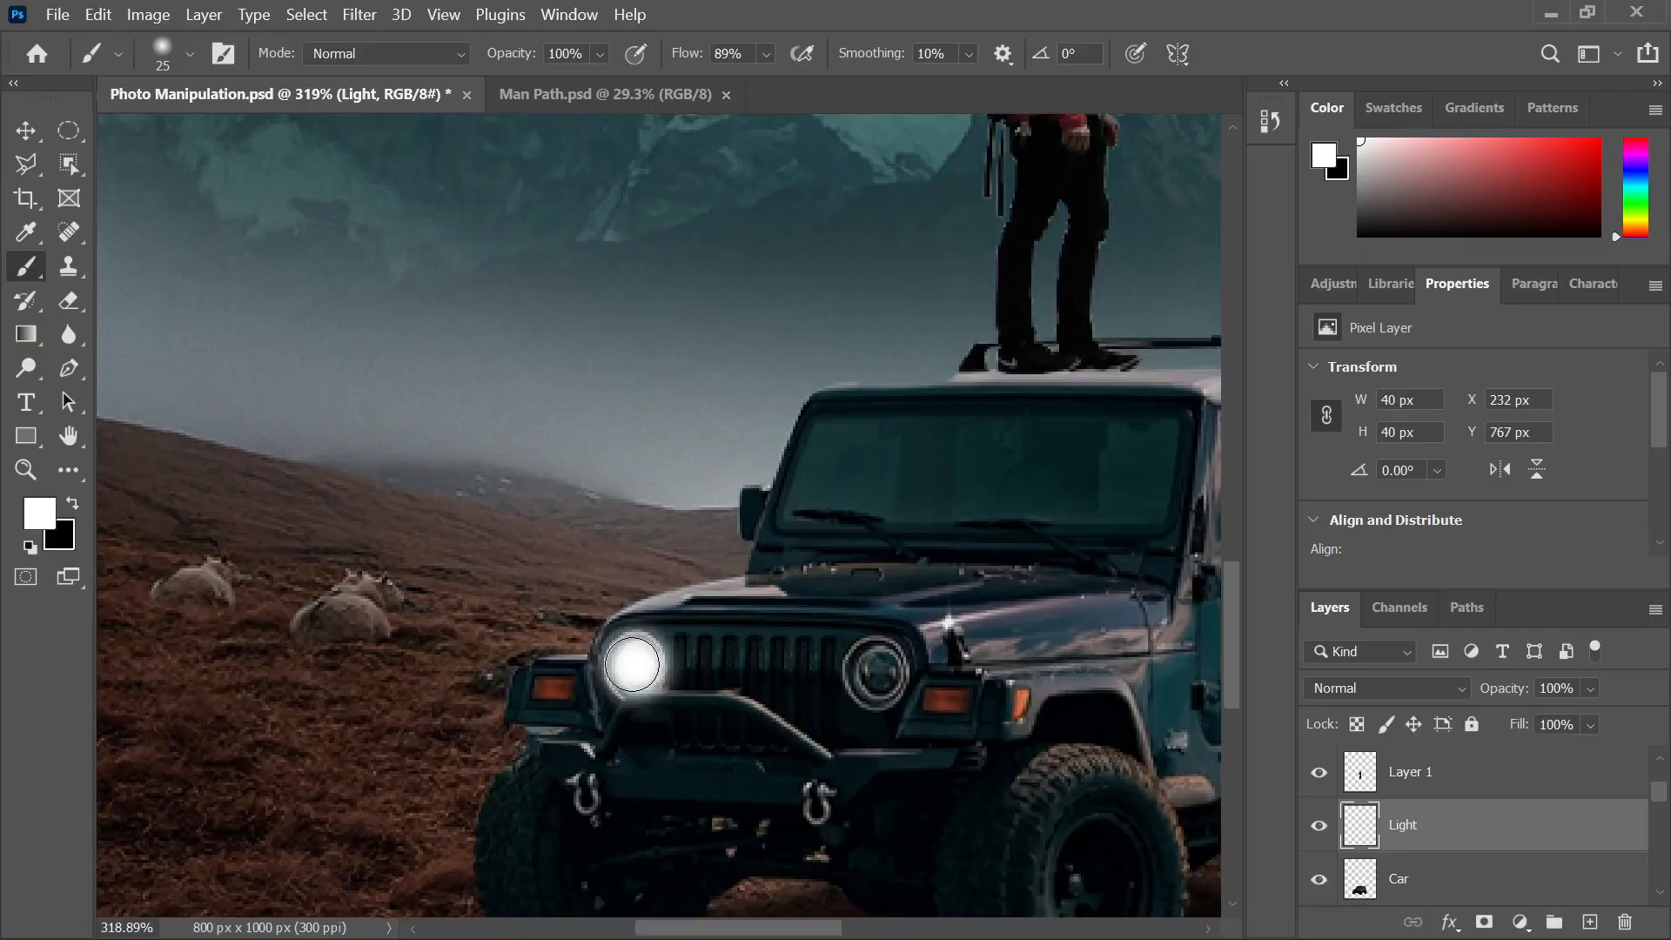
key("bracketright")
key("bracketleft")
left_click(636, 664)
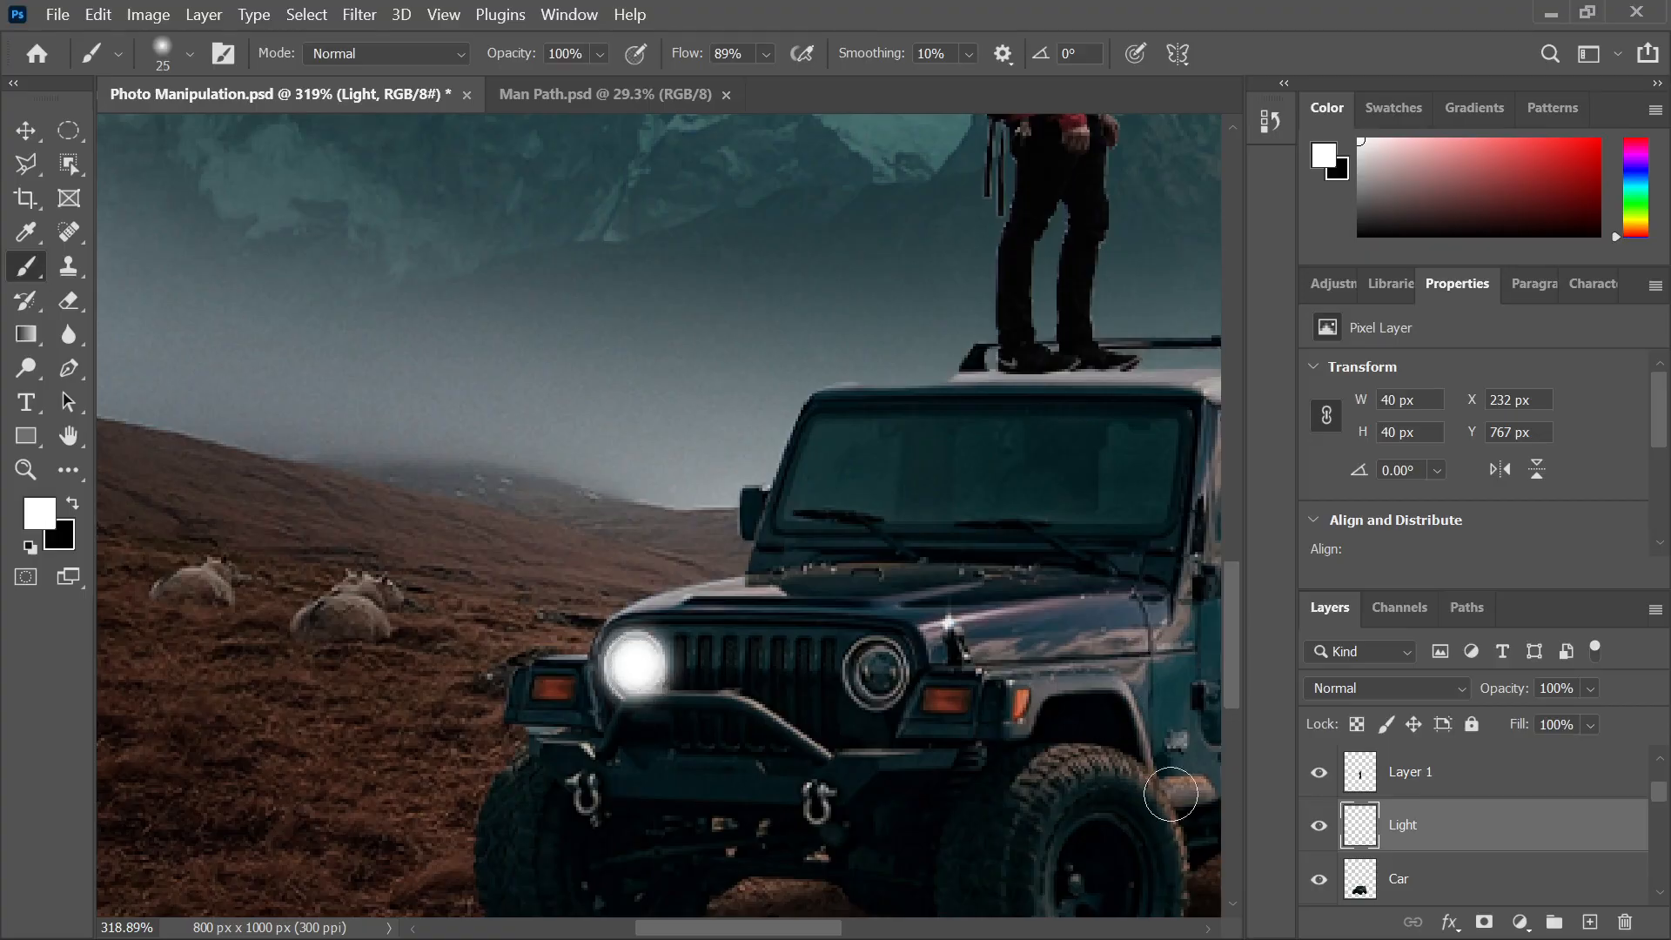
On a new layer, paint a larger soft white glow above the jeep
left_click(1589, 922)
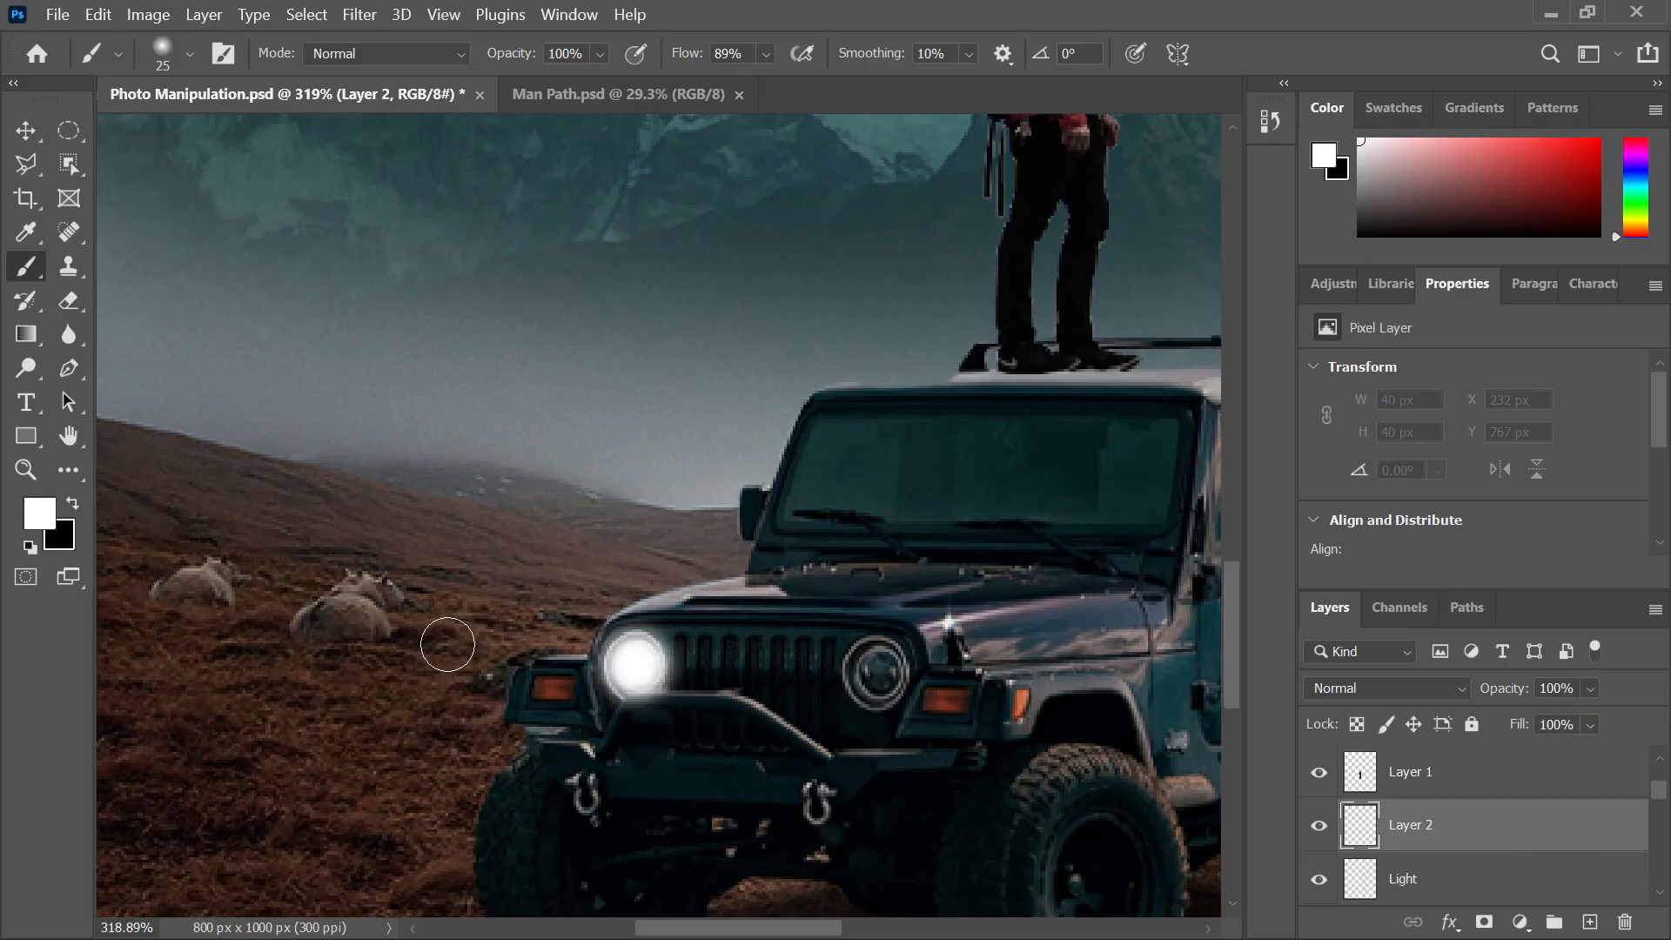
key("bracketright")
key("bracketright")
left_click(541, 550)
key("bracketright")
left_click(544, 552)
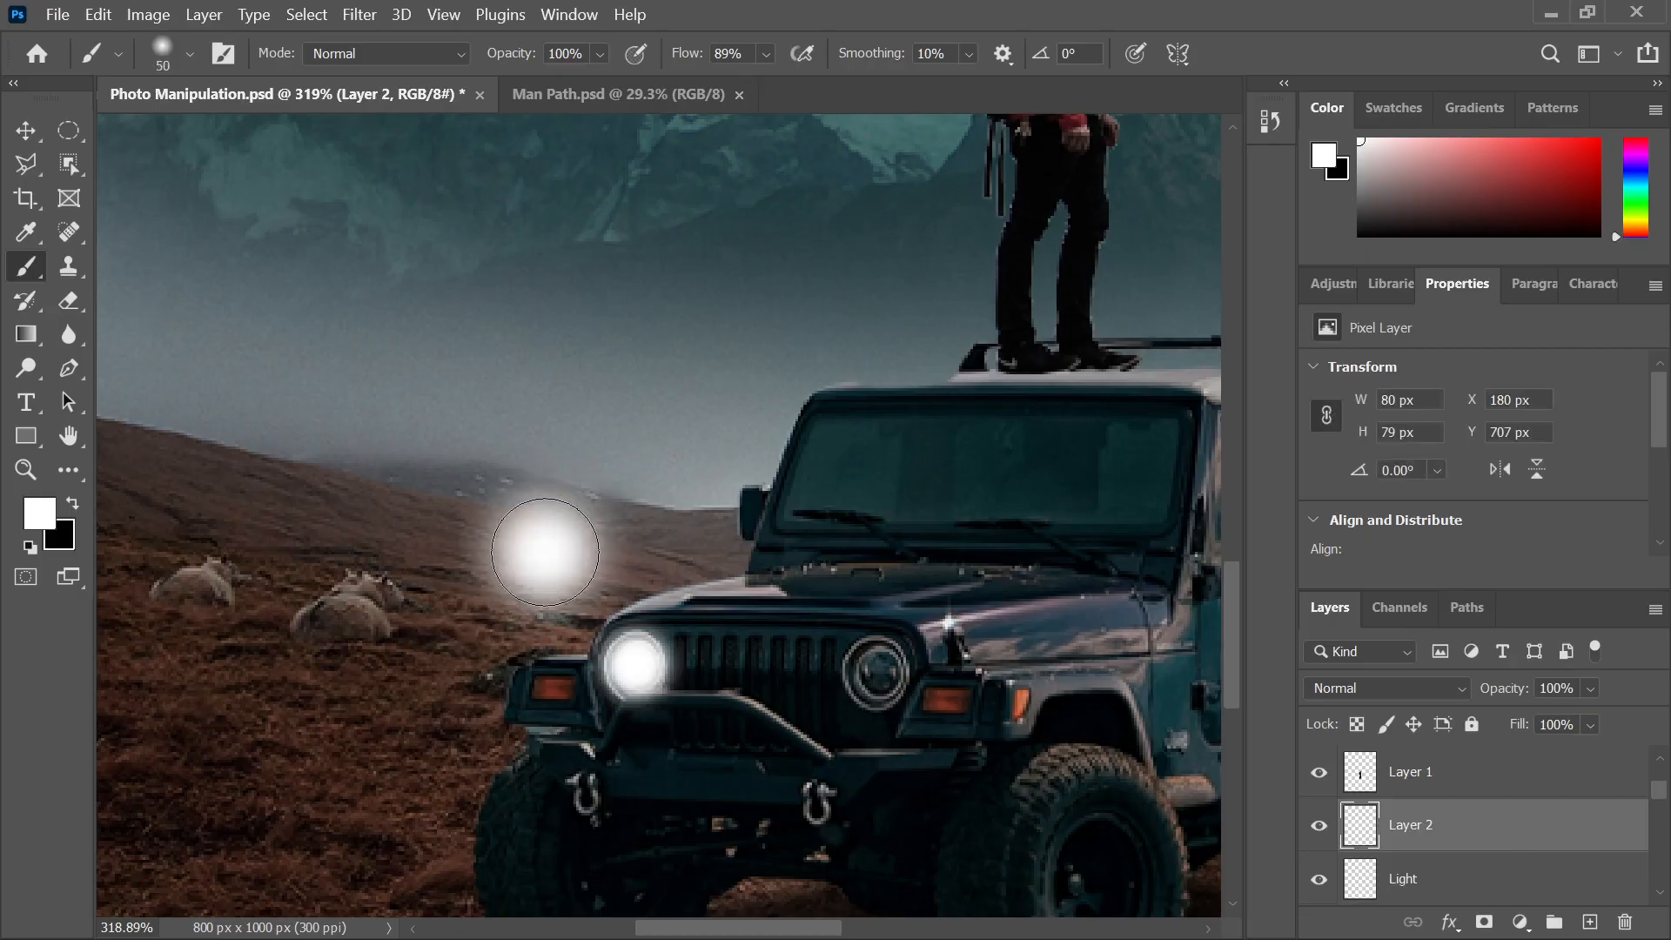
Squash the glow into a thin horizontal flare and place it over the left headlight
left_click(39, 130)
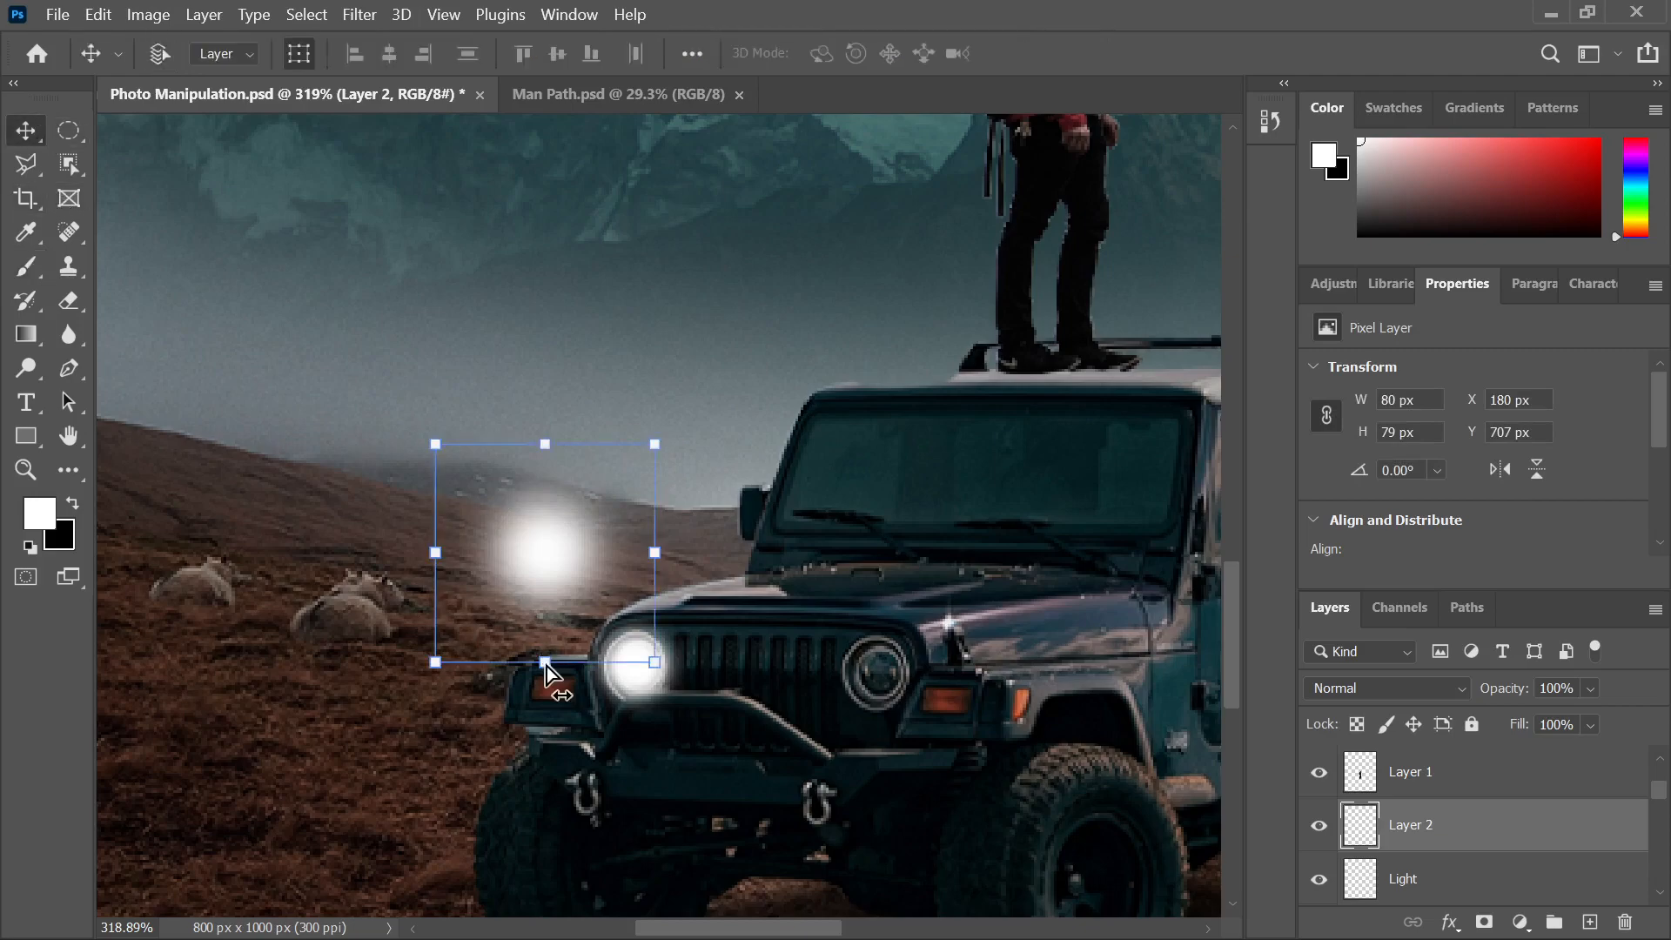
mouse_move(547, 663)
left_mouse_down()
mouse_move(546, 471)
mouse_move(625, 551)
mouse_move(679, 670)
mouse_move(519, 438)
left_mouse_up()
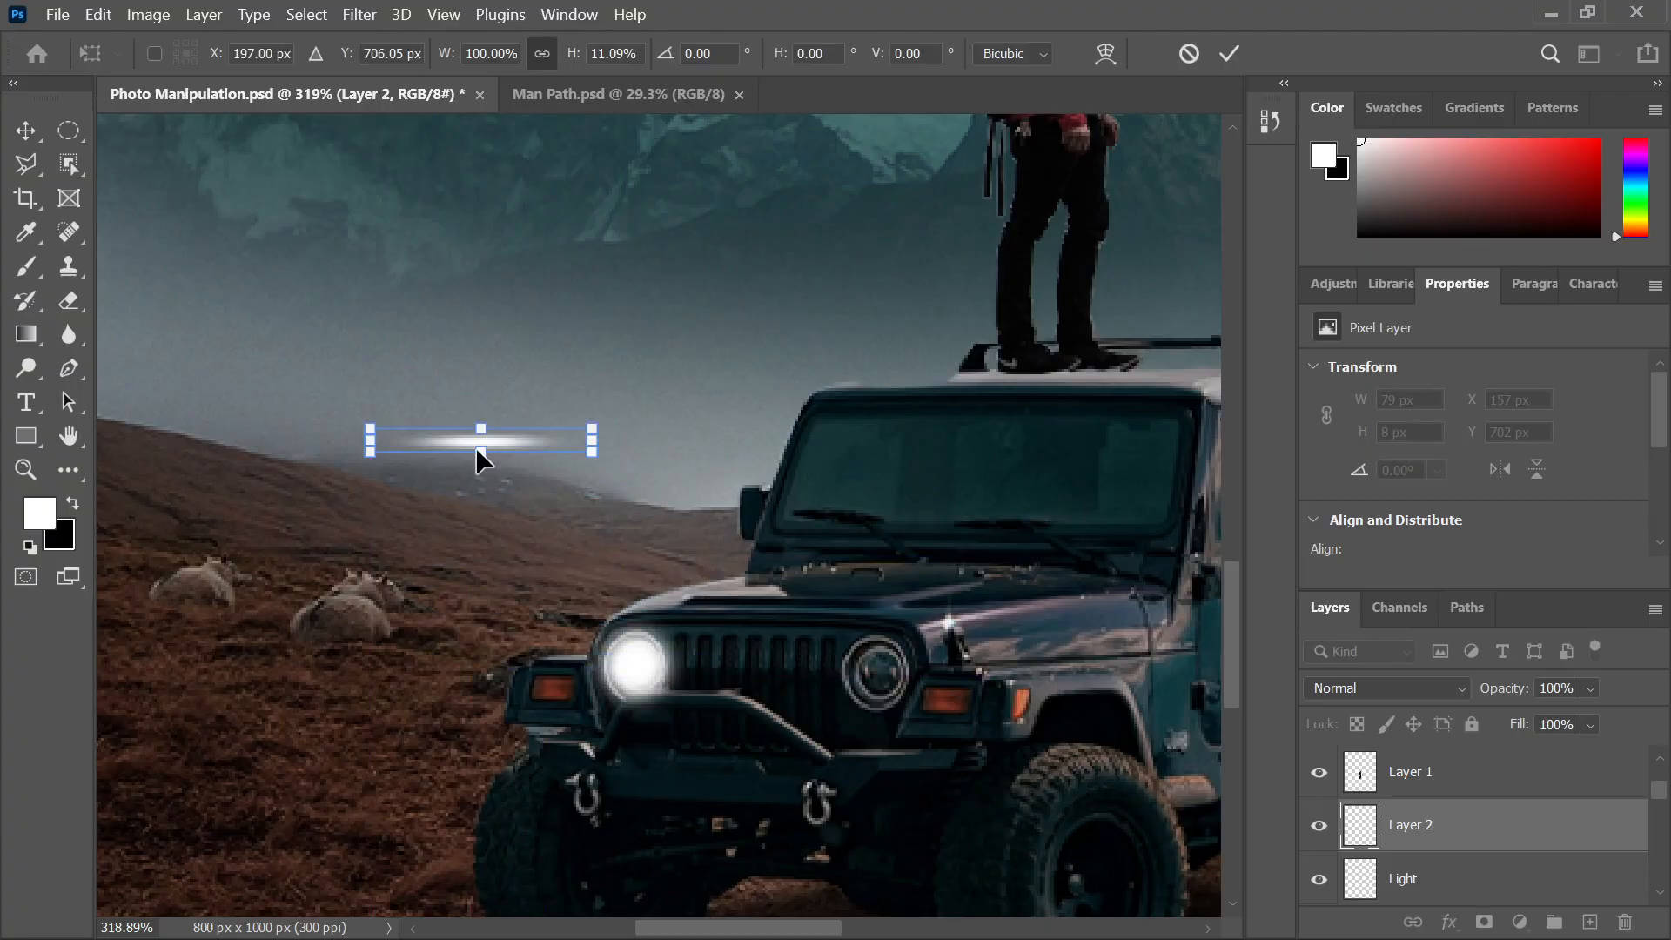
mouse_move(476, 448)
left_mouse_down()
mouse_move(488, 660)
mouse_move(485, 500)
mouse_move(548, 510)
mouse_move(649, 665)
left_mouse_up()
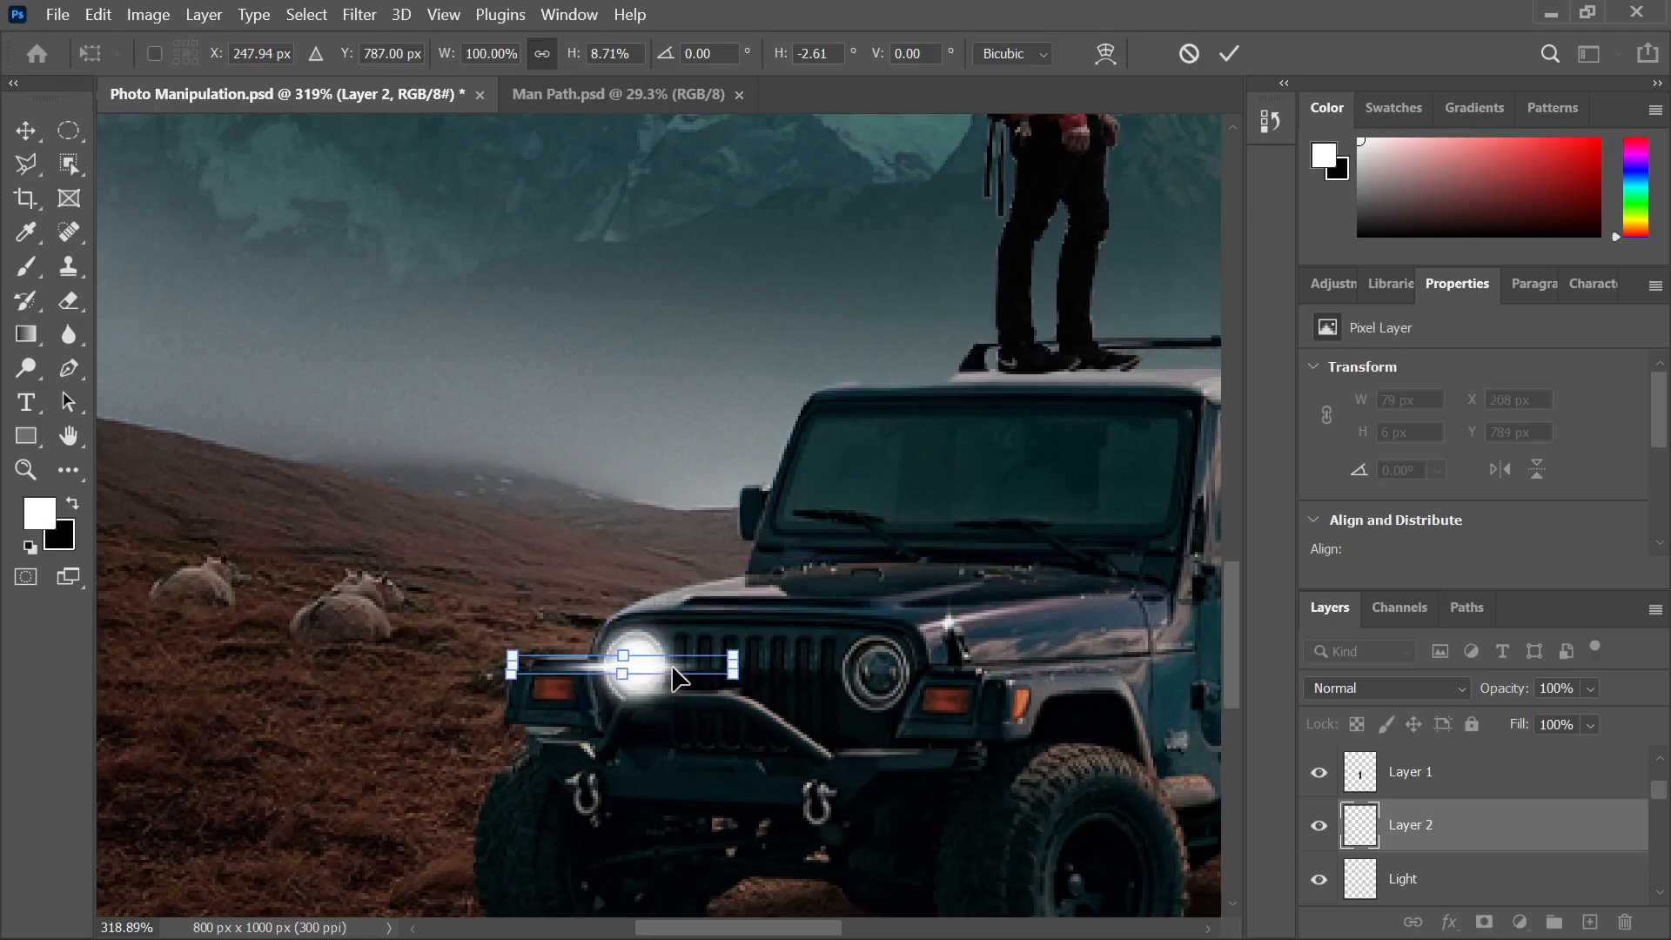
left_click(1228, 53)
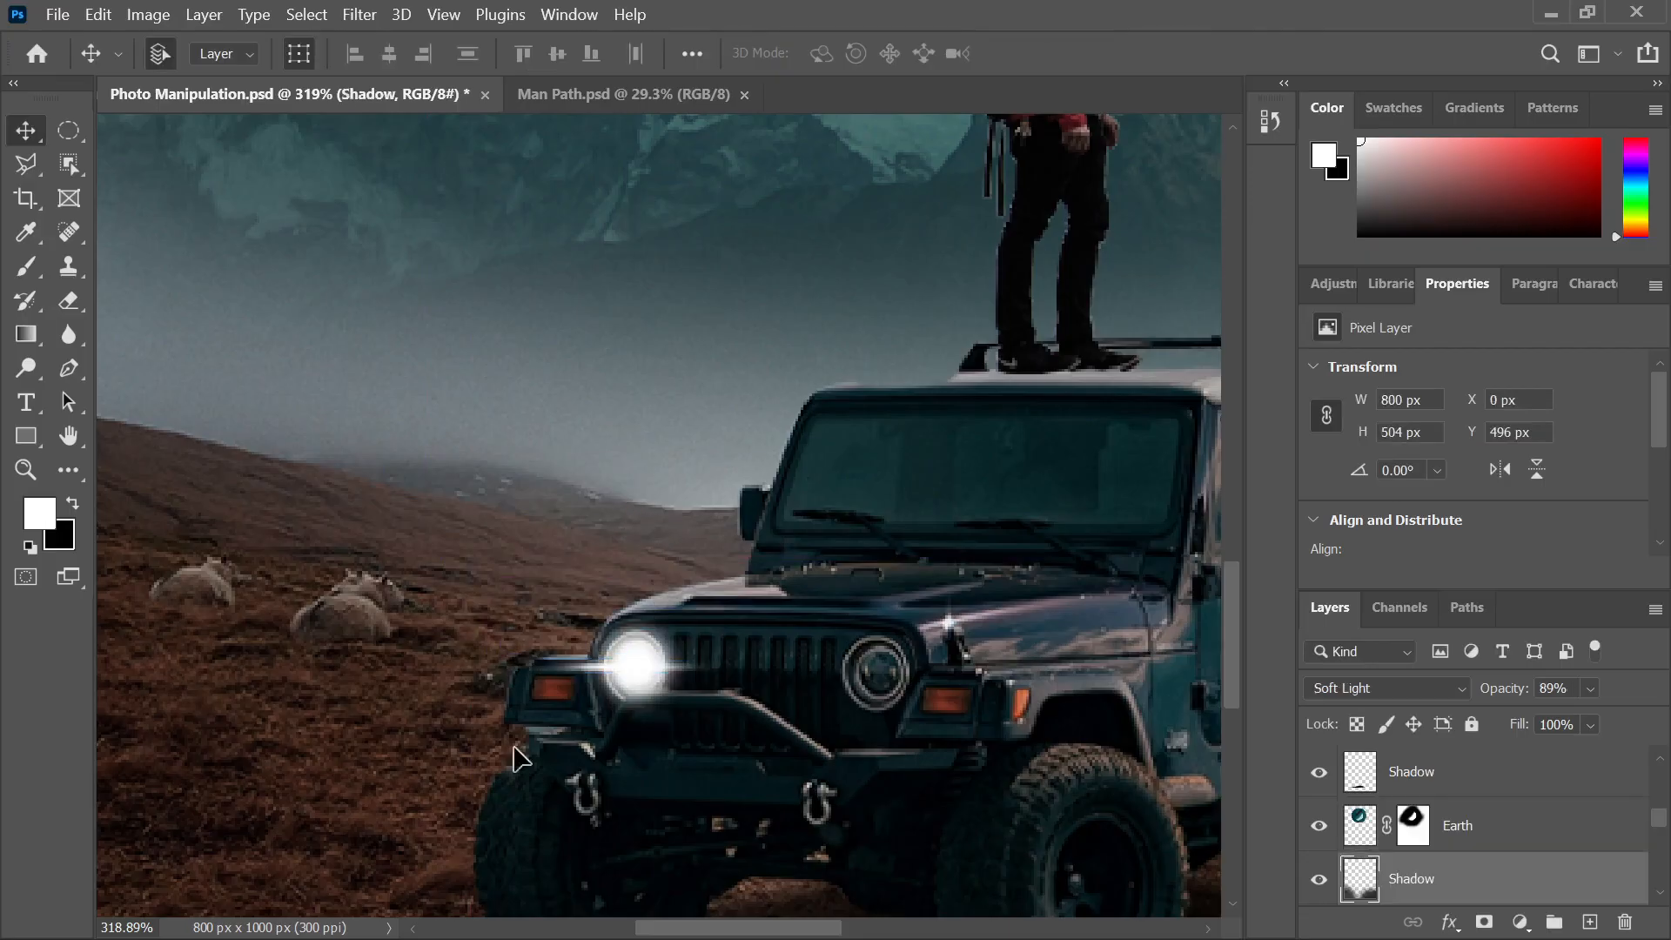
Stretch the flare to about 128.8% width and nudge it right over the headlight
scroll(618, 770, "up", 2)
scroll(609, 759, "up", 1)
left_click(590, 580)
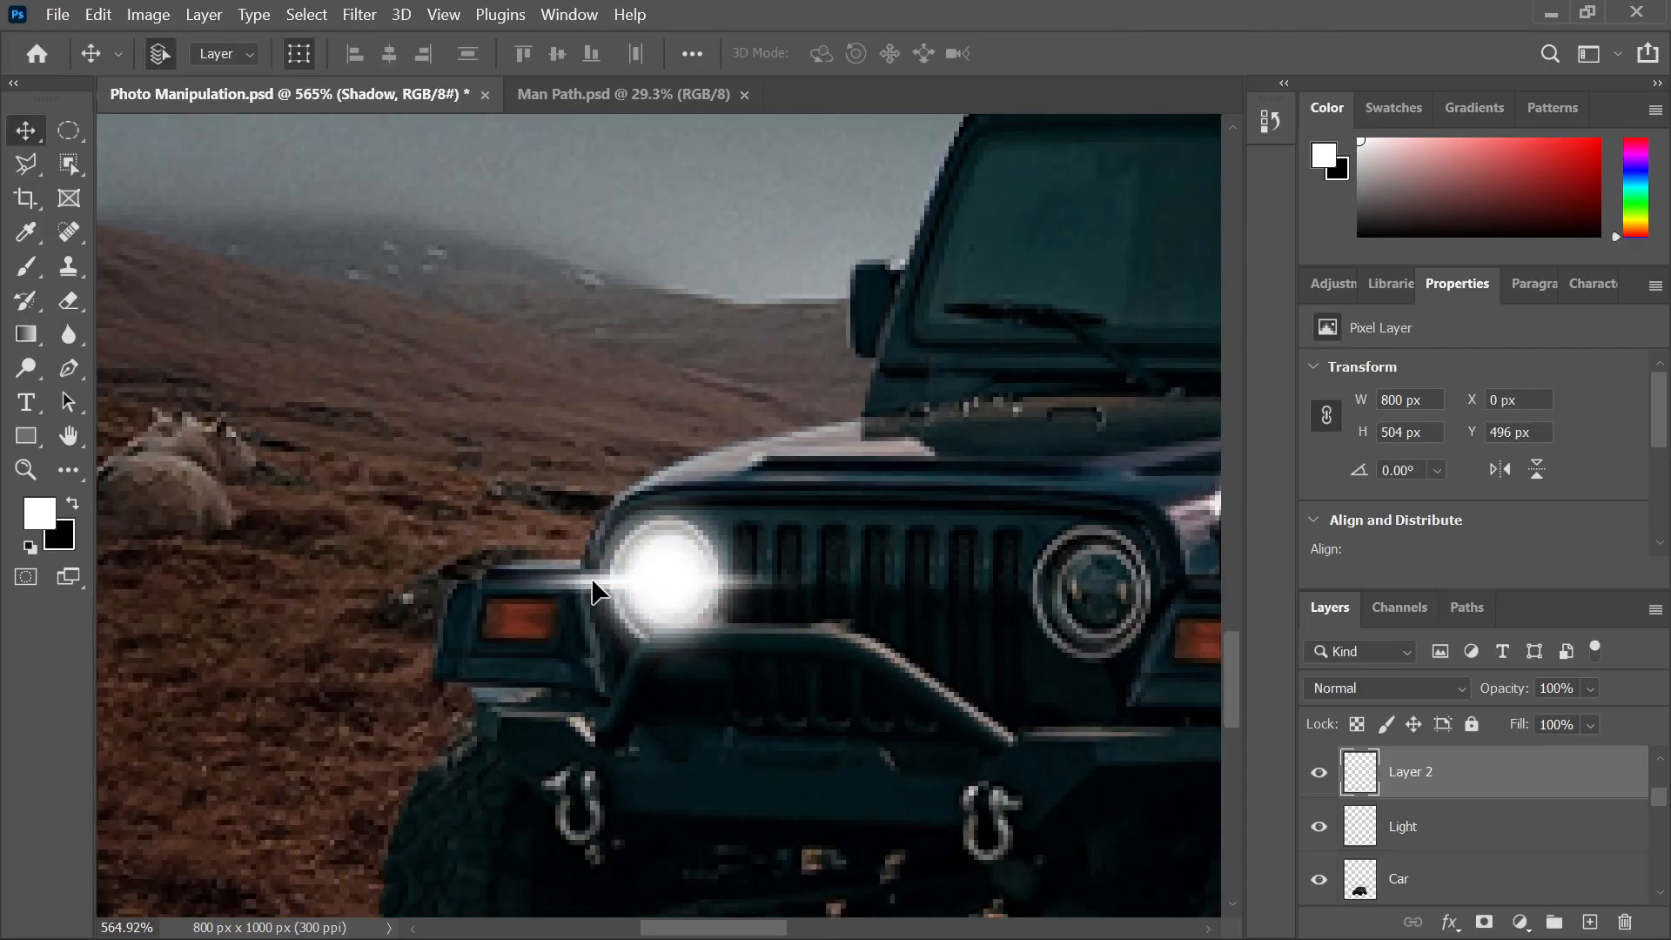
left_click_drag(837, 580, 889, 577)
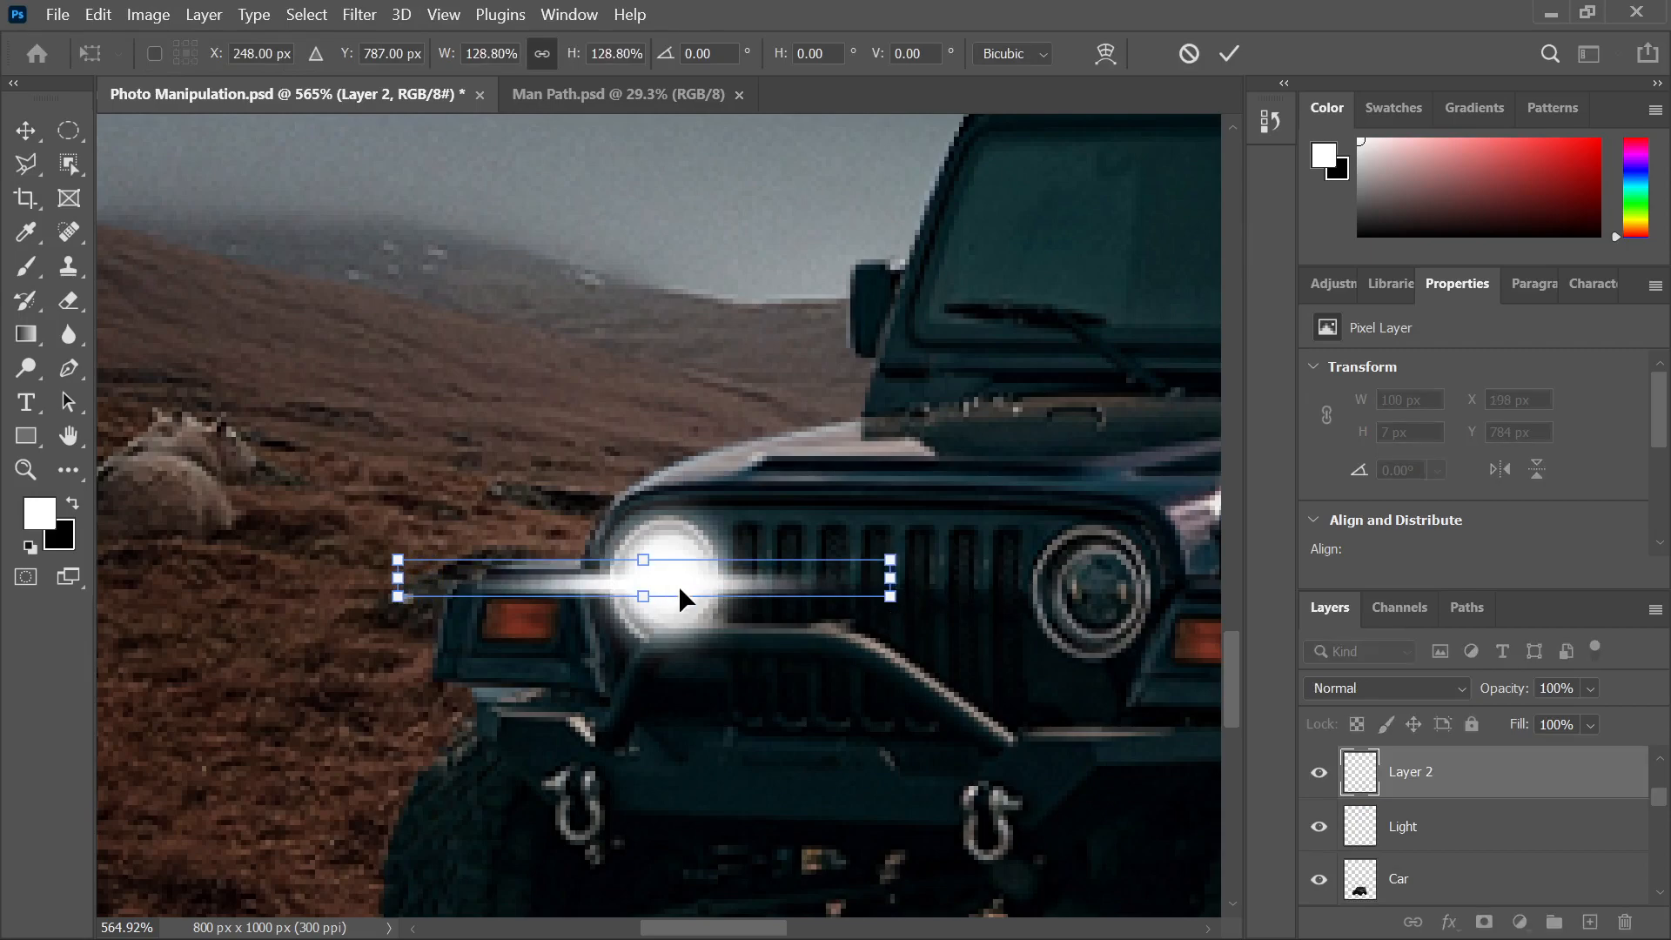
left_click_drag(678, 586, 692, 584)
scroll(602, 570, "down", 3)
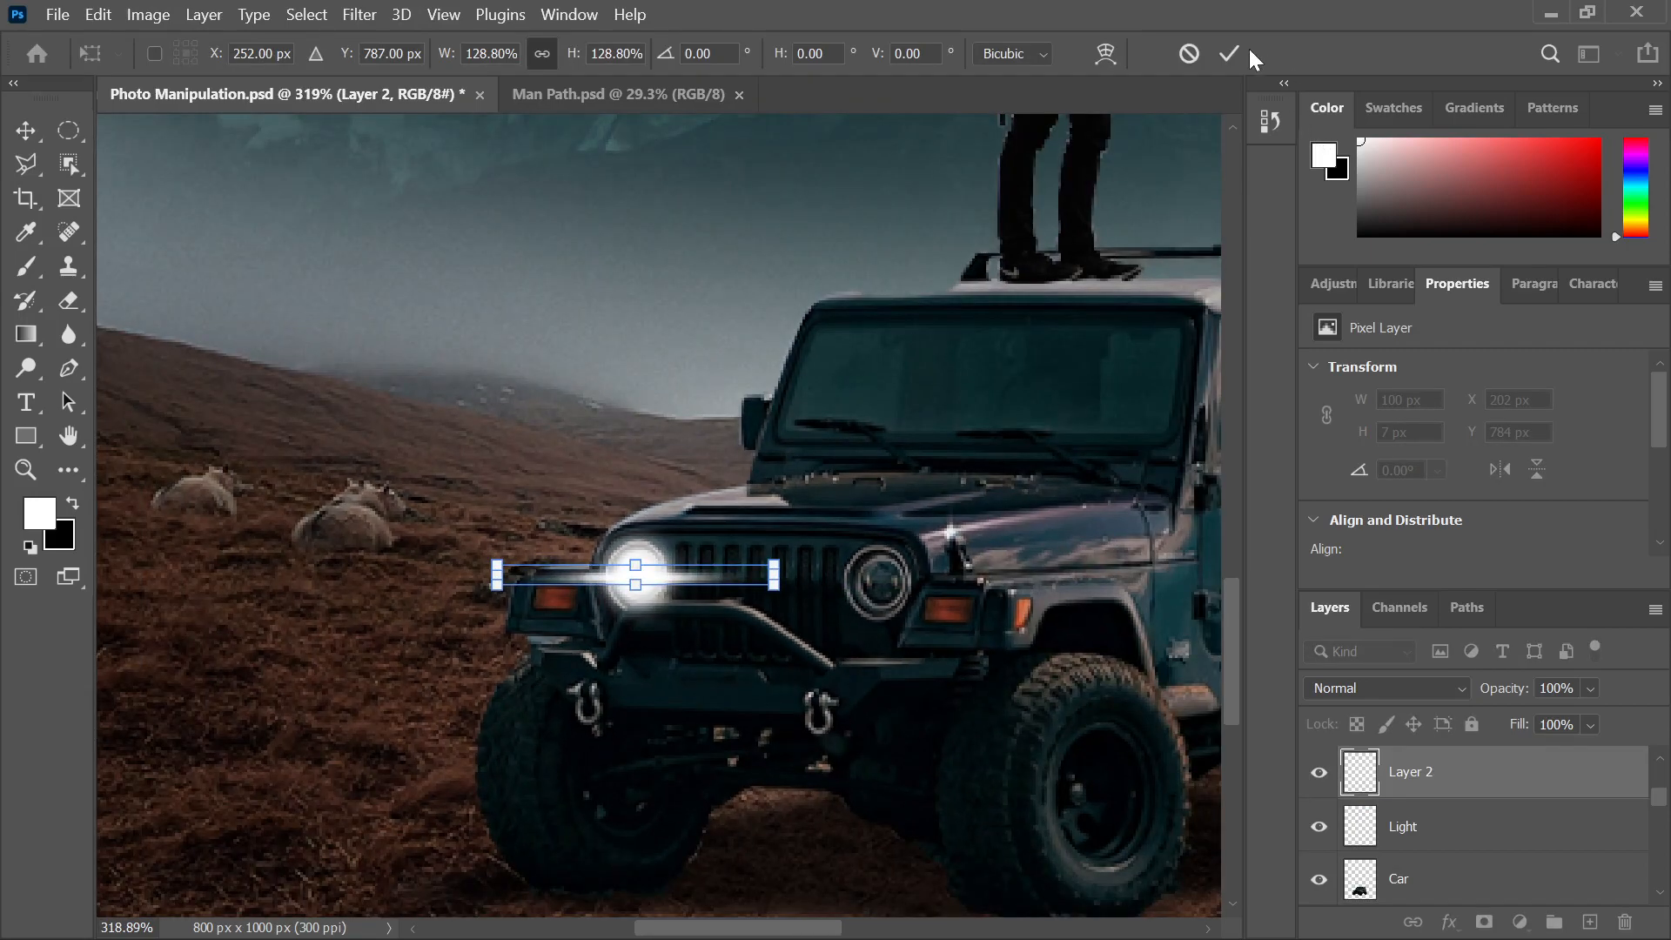
left_click(1228, 53)
Select the Light glow layer and Layer 2 flare together
left_click(925, 373)
scroll(504, 452, "down", 2)
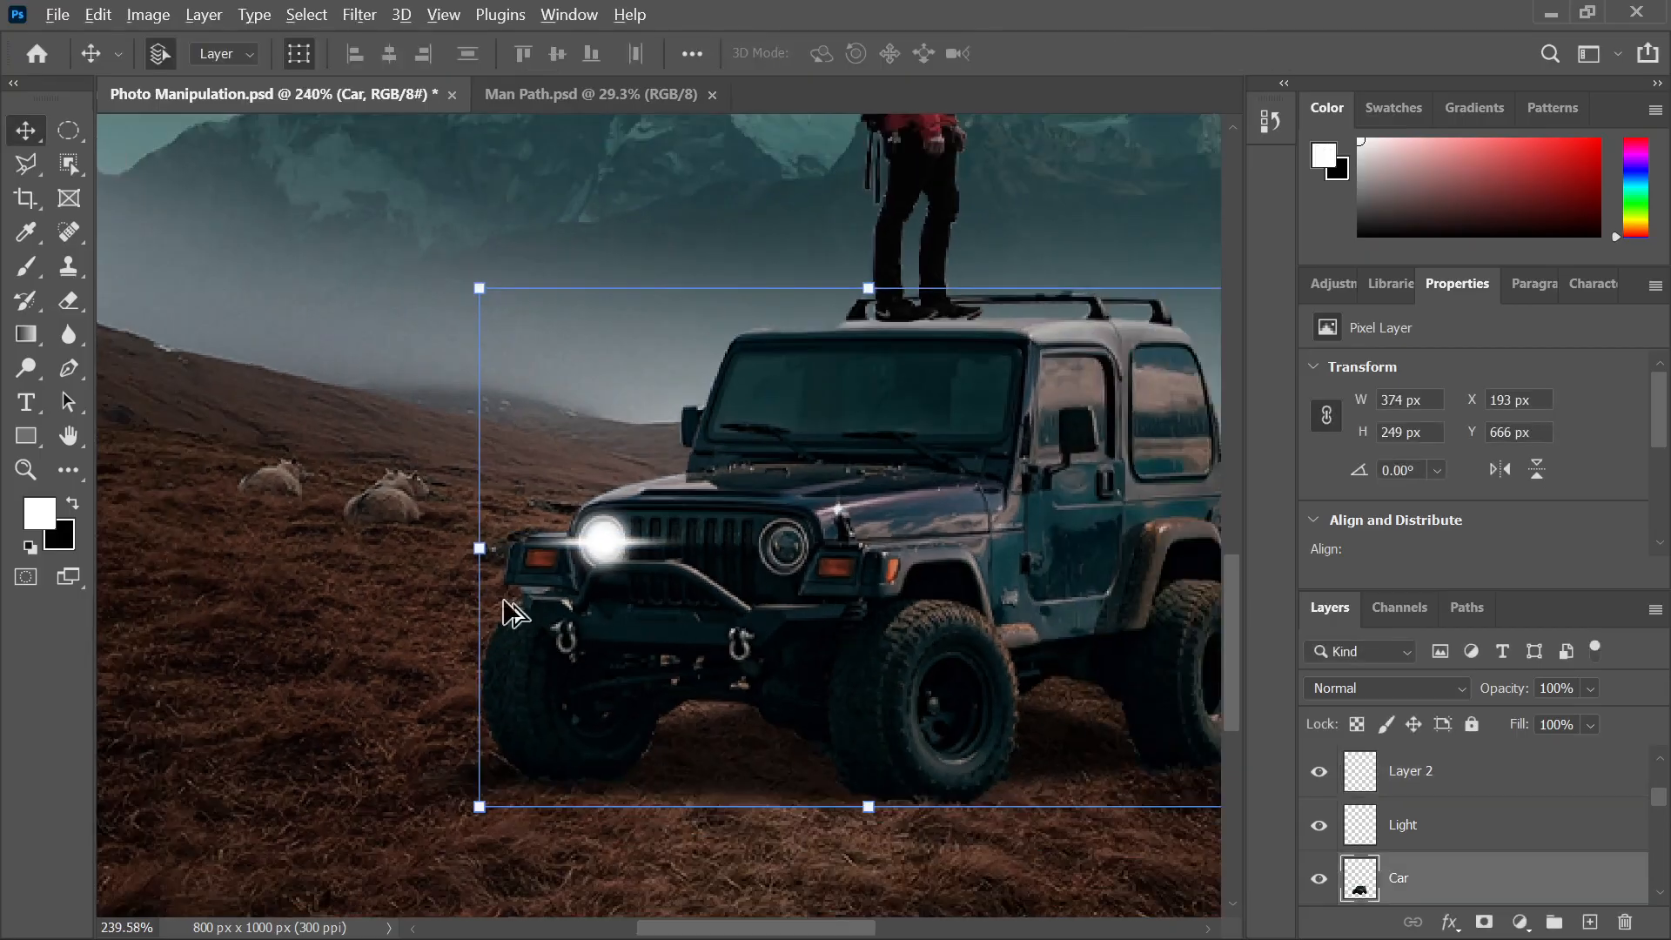
scroll(571, 560, "up", 3)
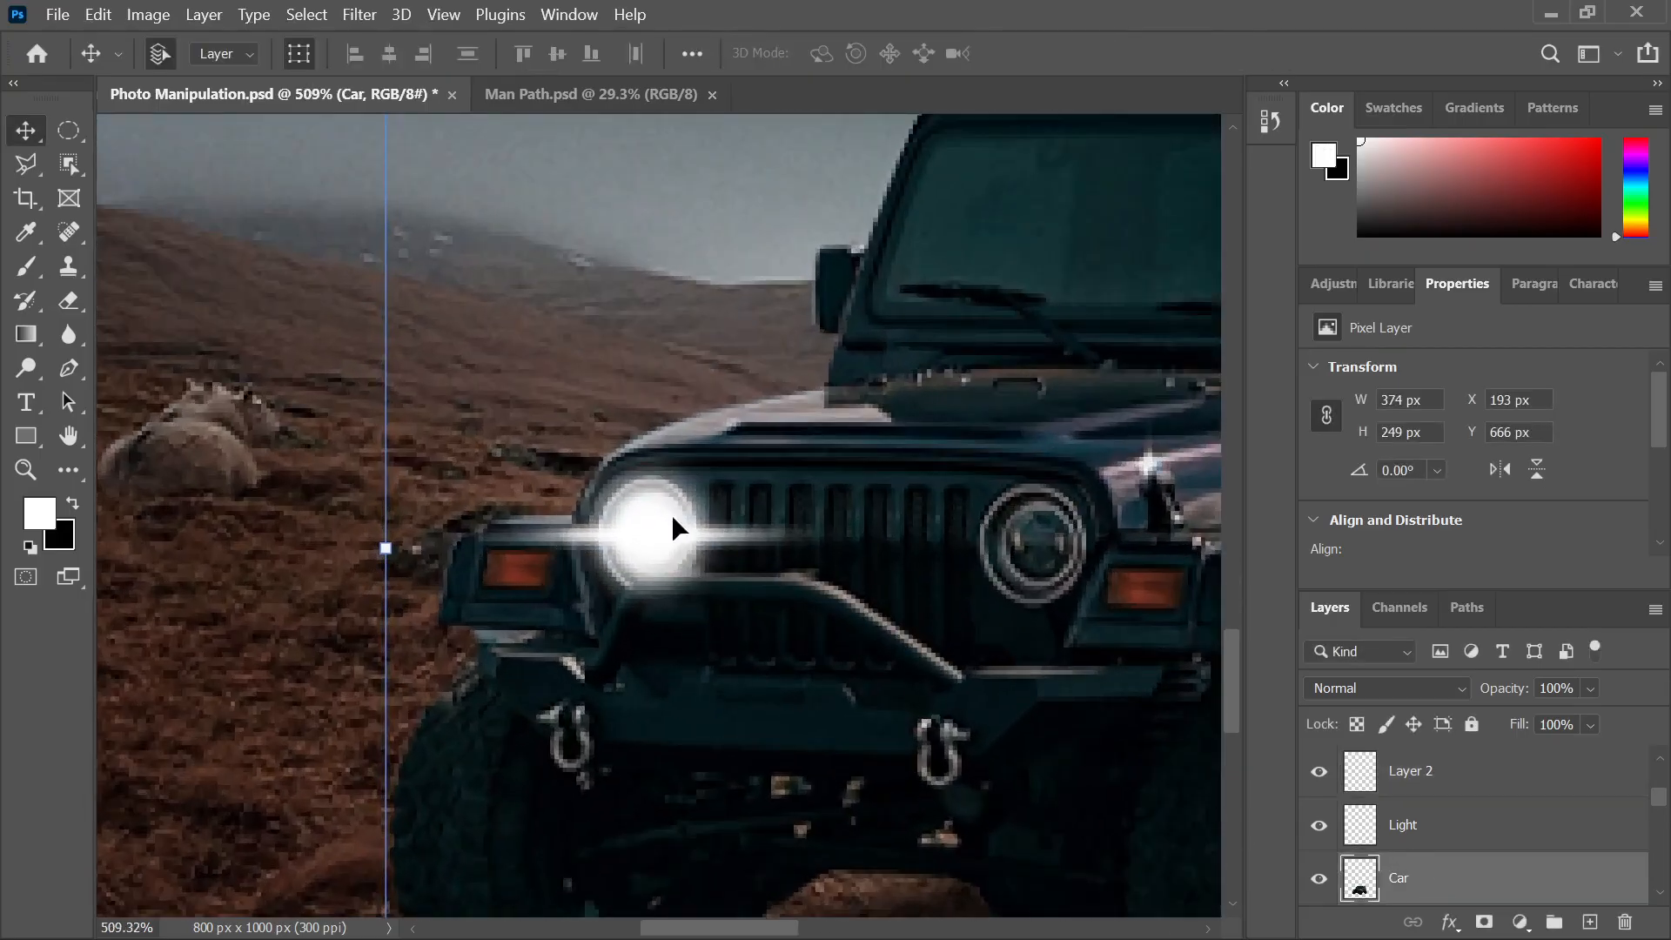
left_click(650, 497)
left_click(629, 536, "shift")
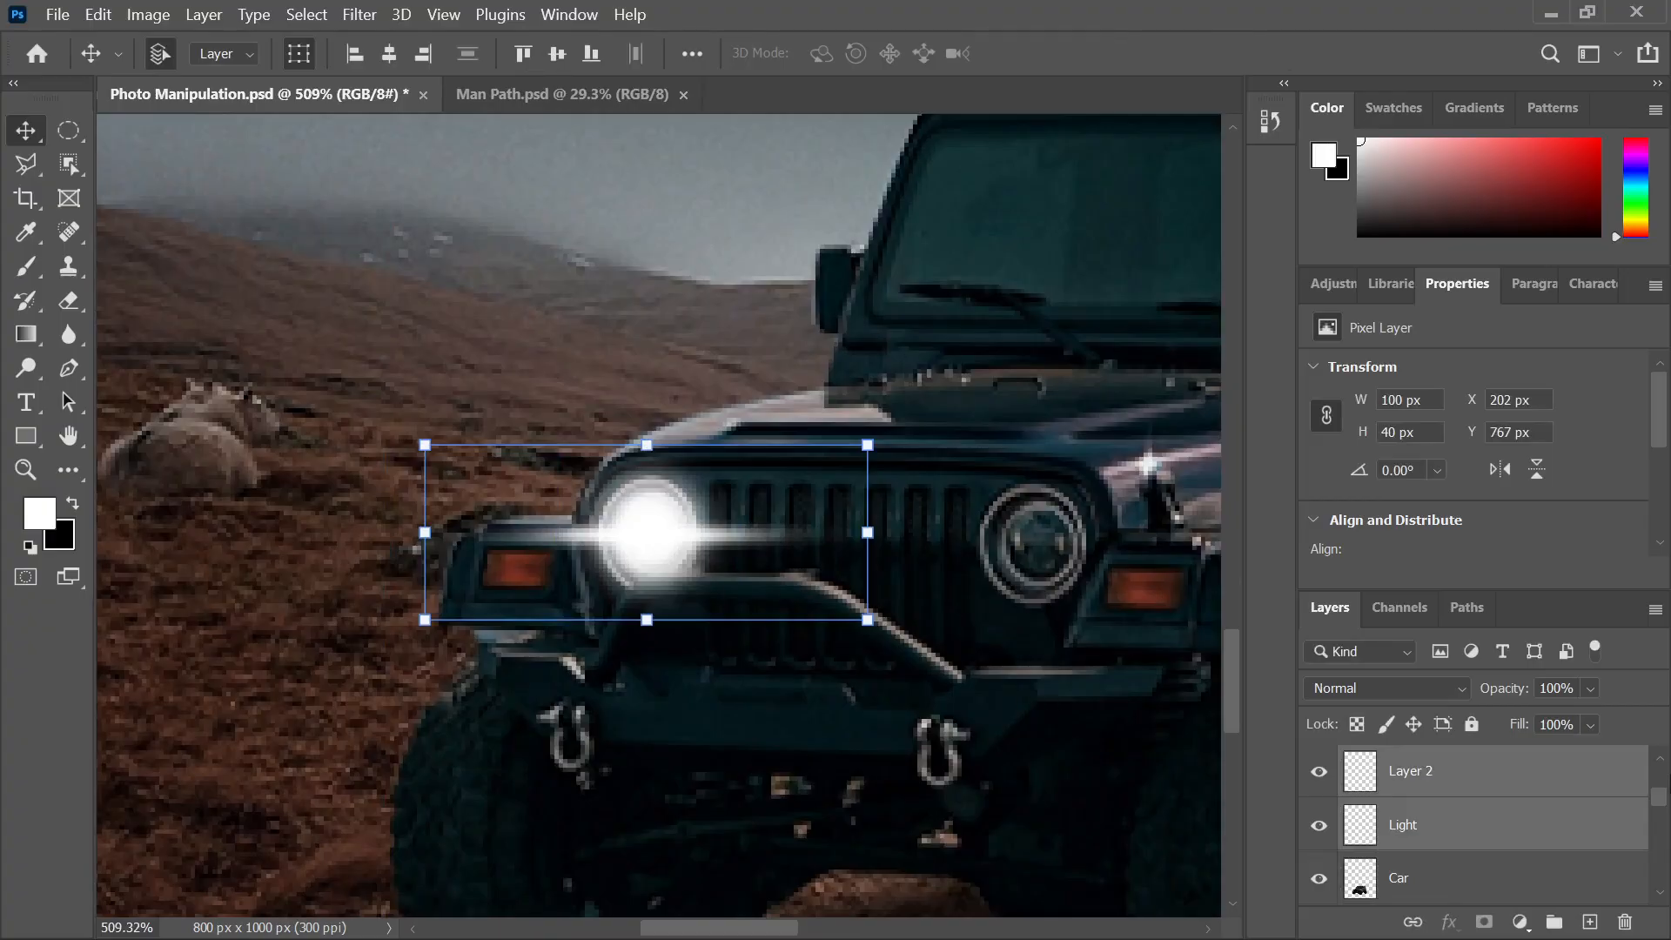
scroll(657, 609, "down", 3)
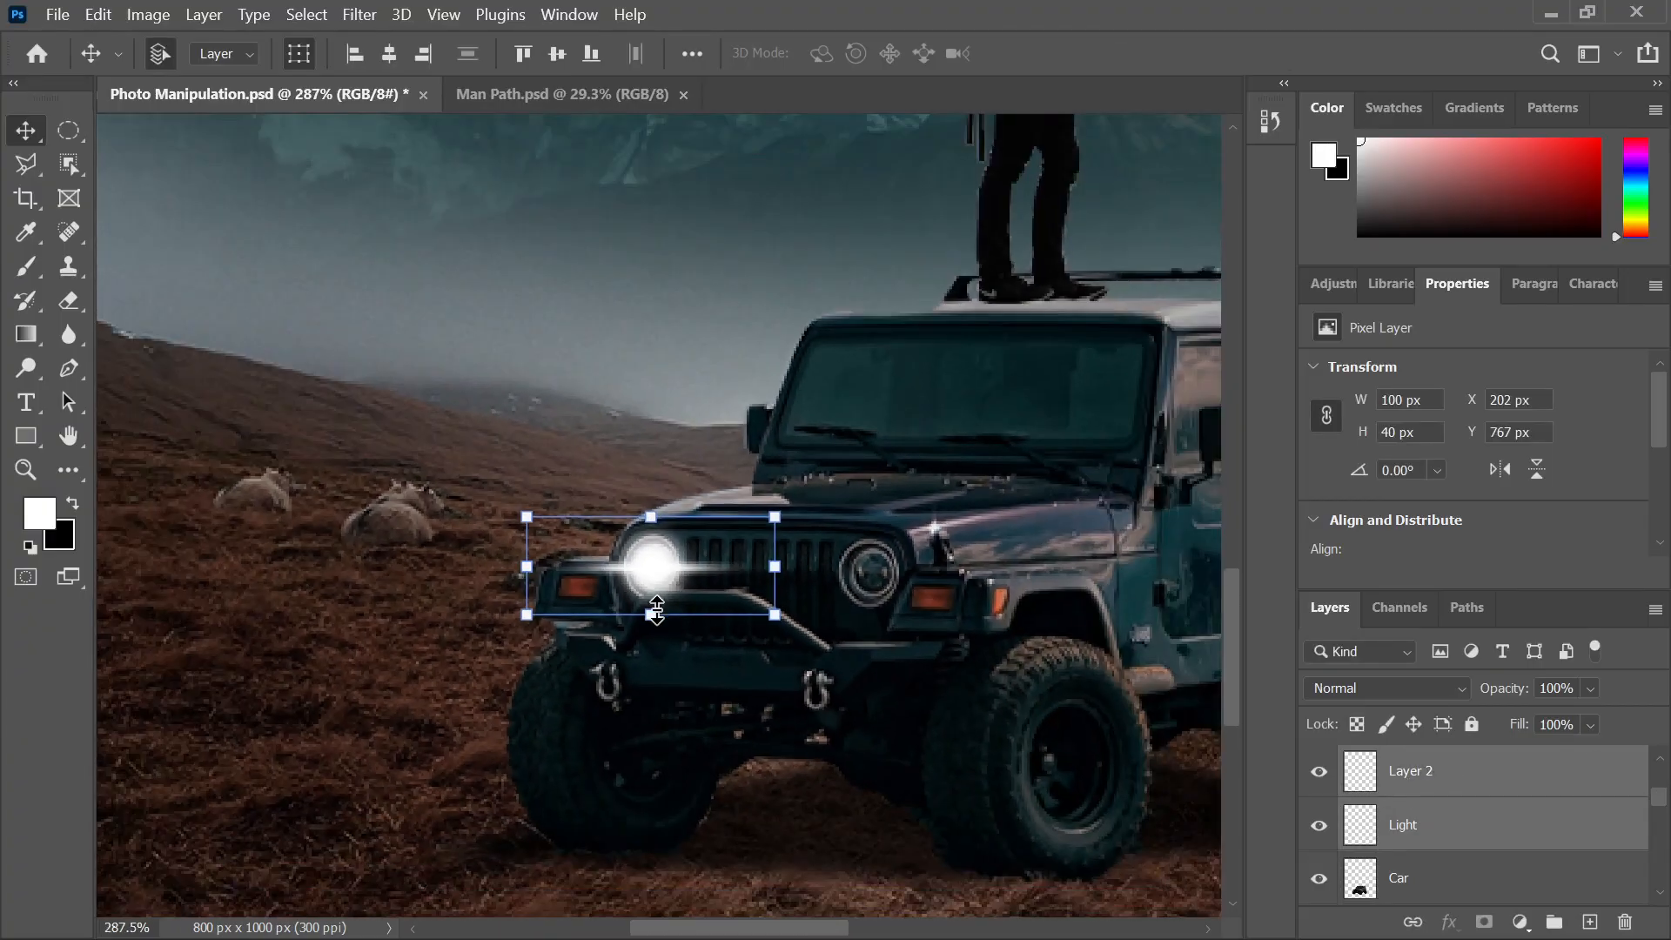
scroll(1454, 809, "up", 1)
scroll(1454, 809, "down", 1)
key("e")
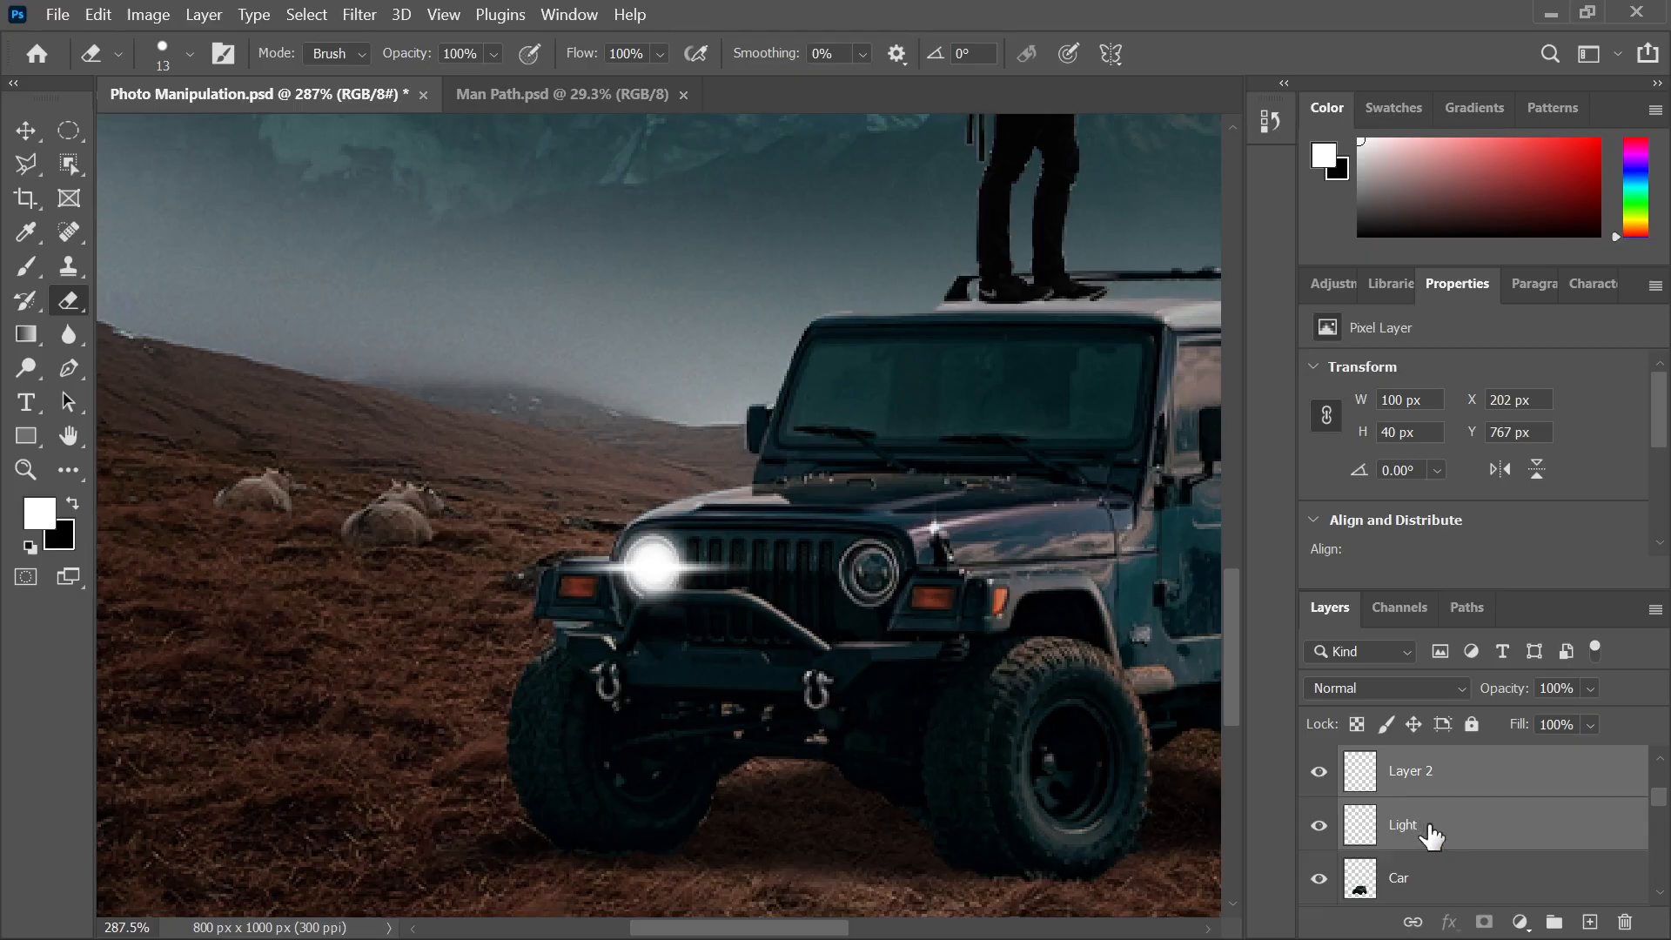
Merge the glow and flare into one layer named Light
key("Delete")
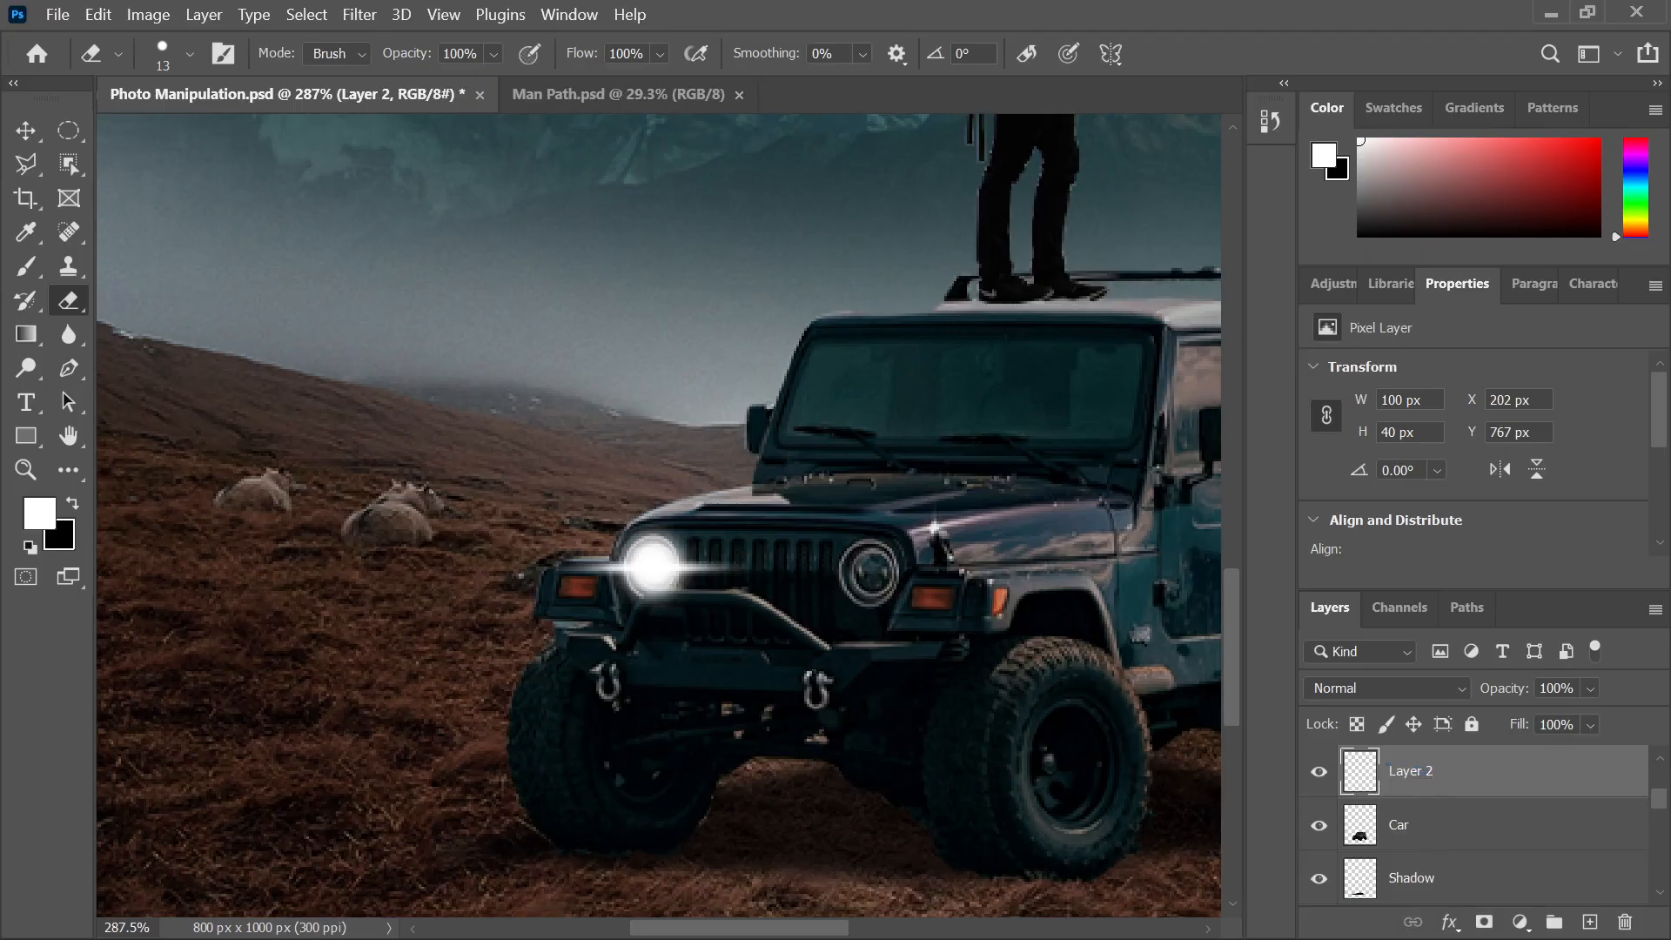
double_click(1410, 771)
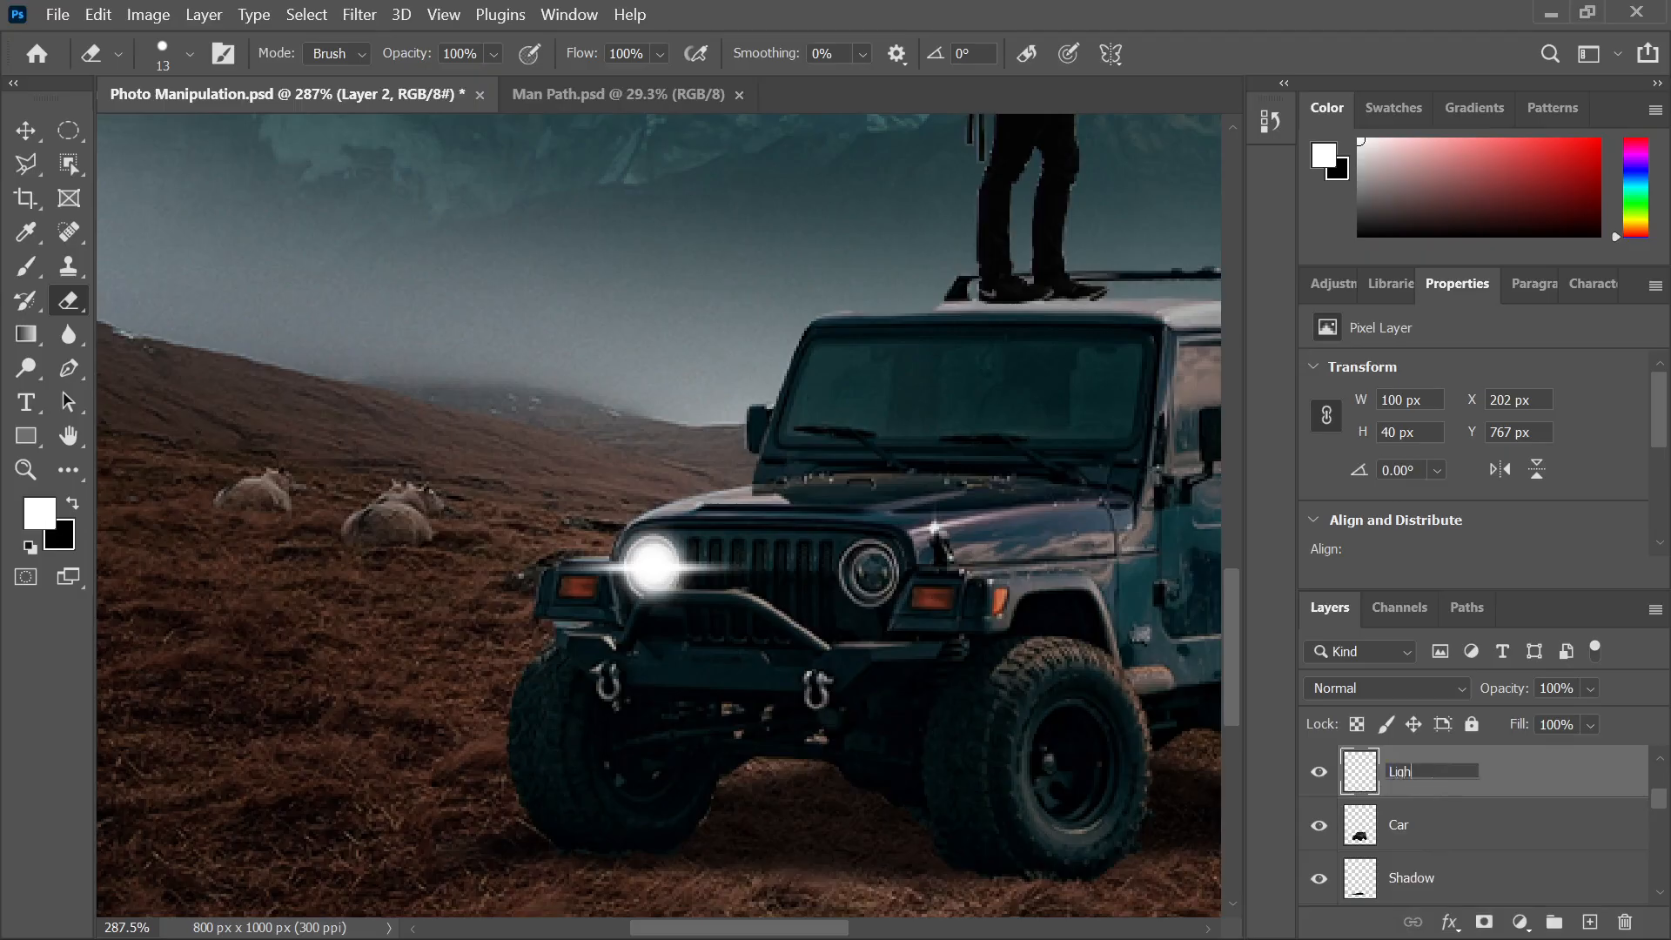
key("Return")
Duplicate the headlight glow onto the jeep's right headlight
scroll(570, 540, "down", 3)
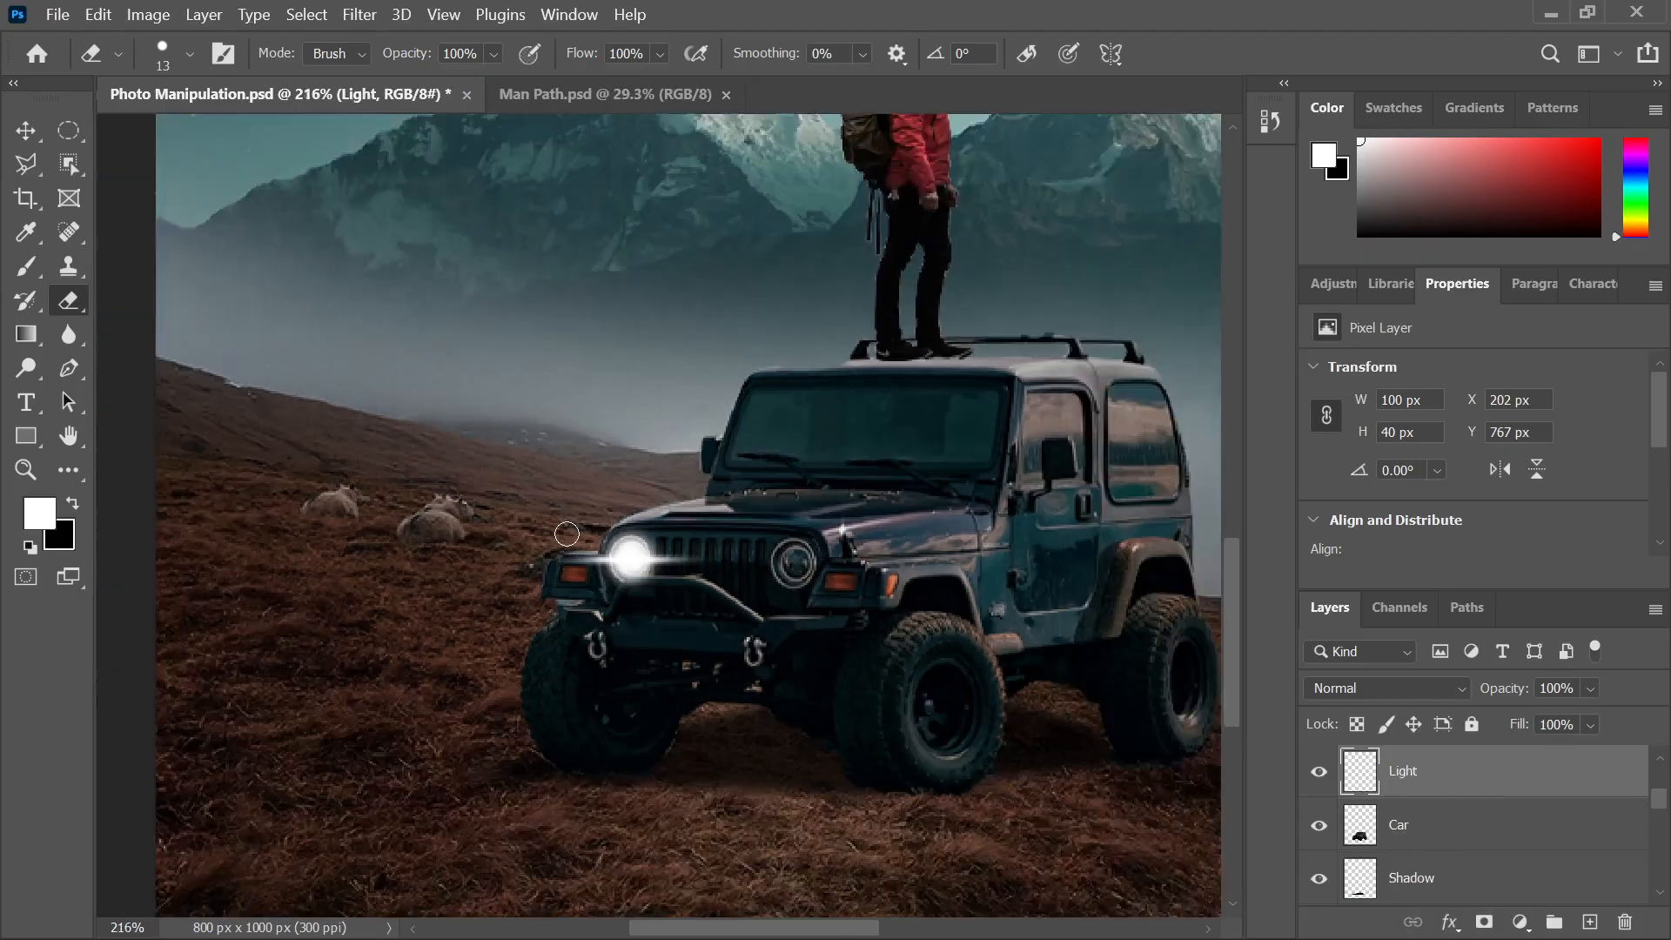
key("v")
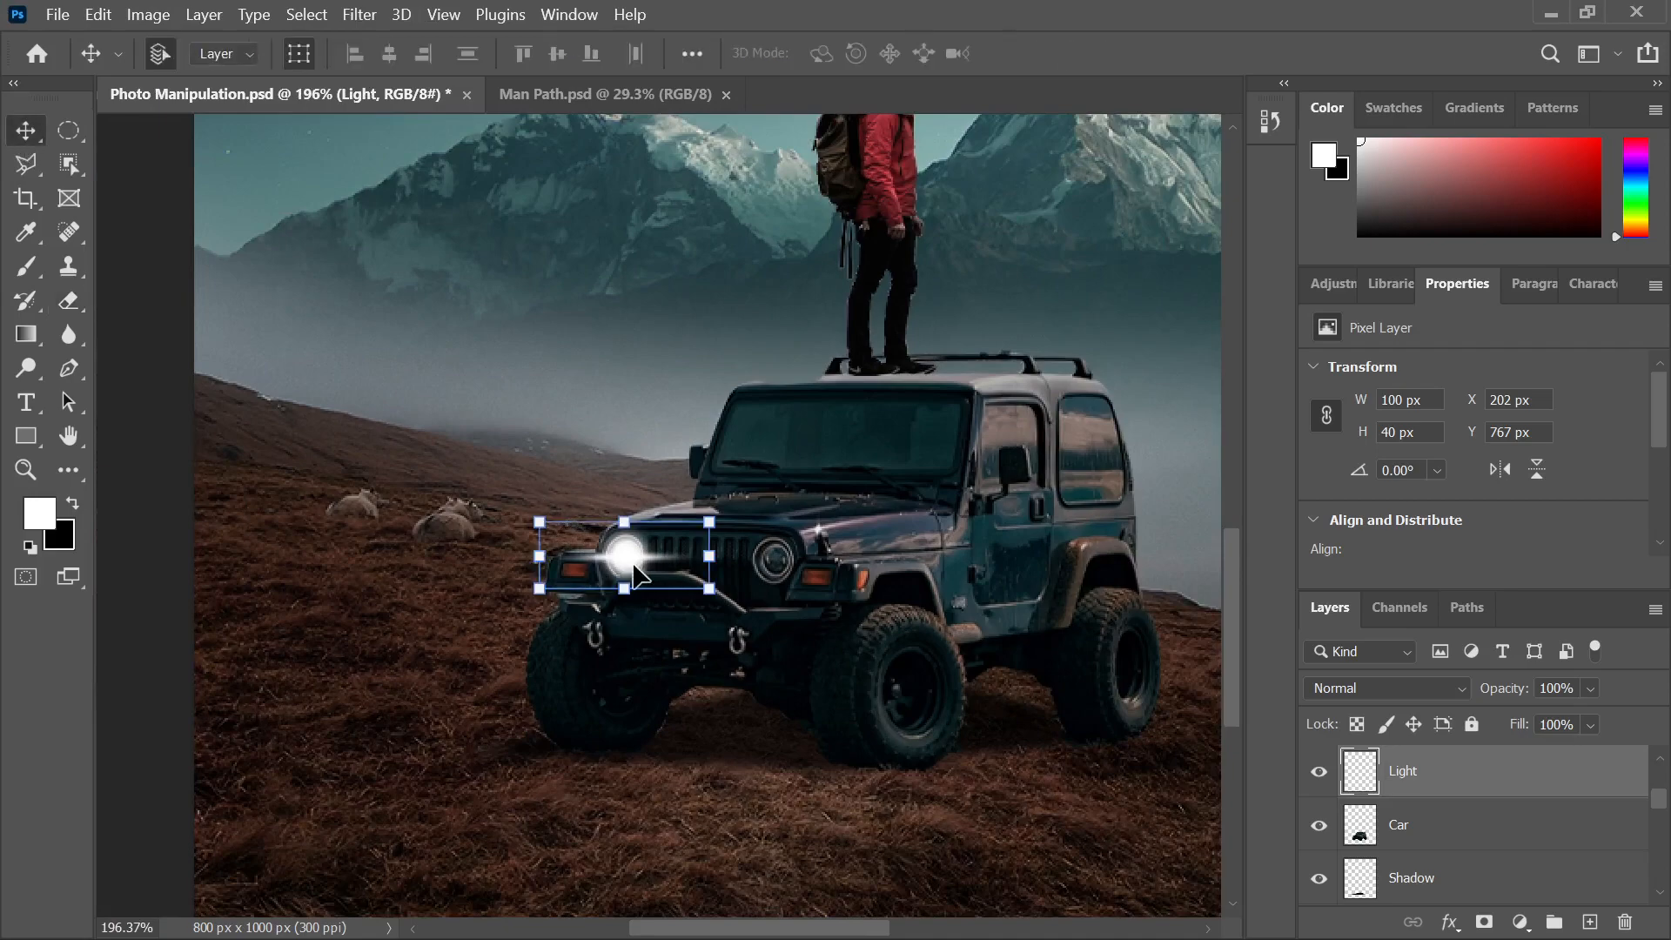
left_click_drag(632, 574, 659, 574)
left_click_drag(771, 577, 779, 578)
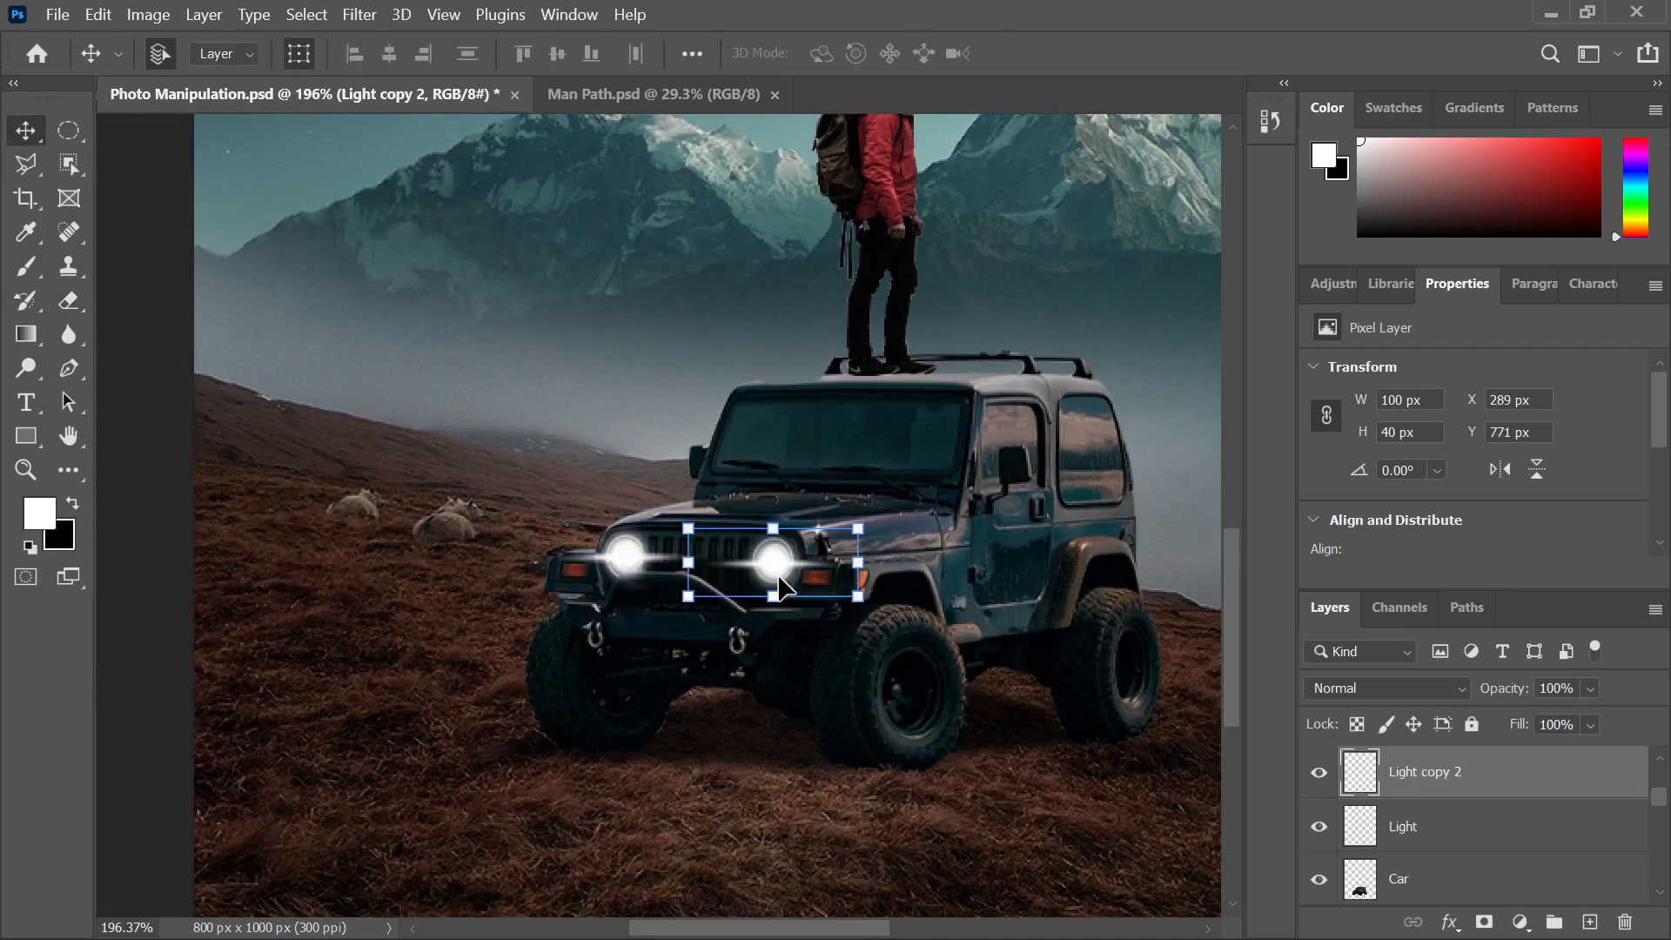
scroll(670, 427, "down", 5)
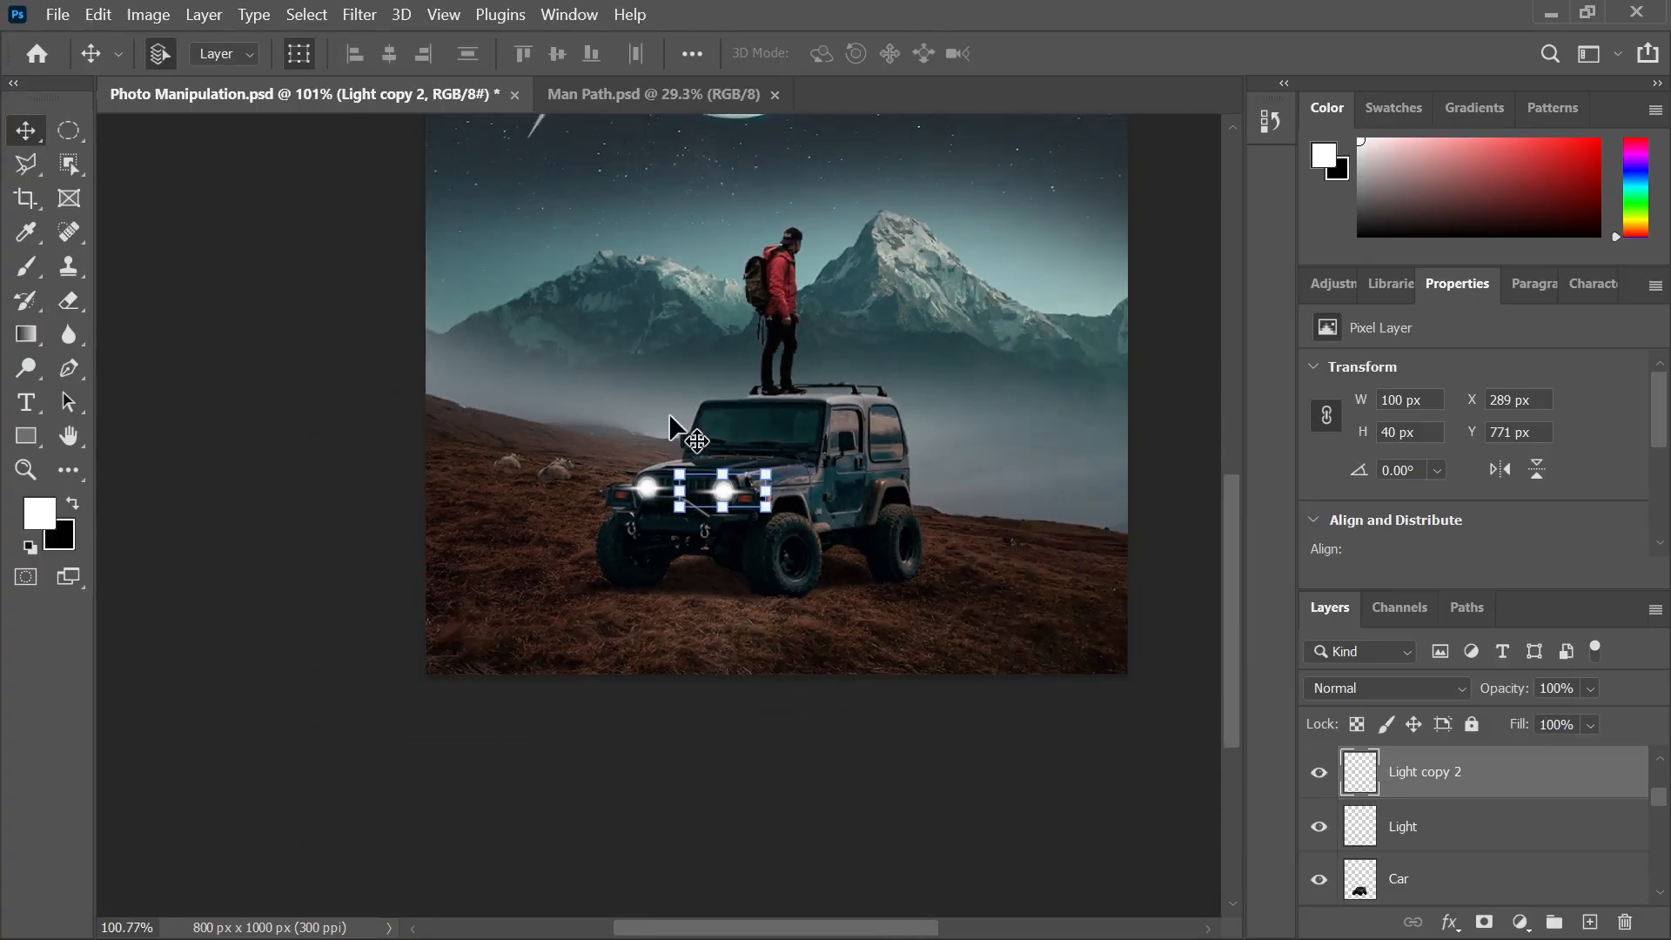
left_click(1157, 461)
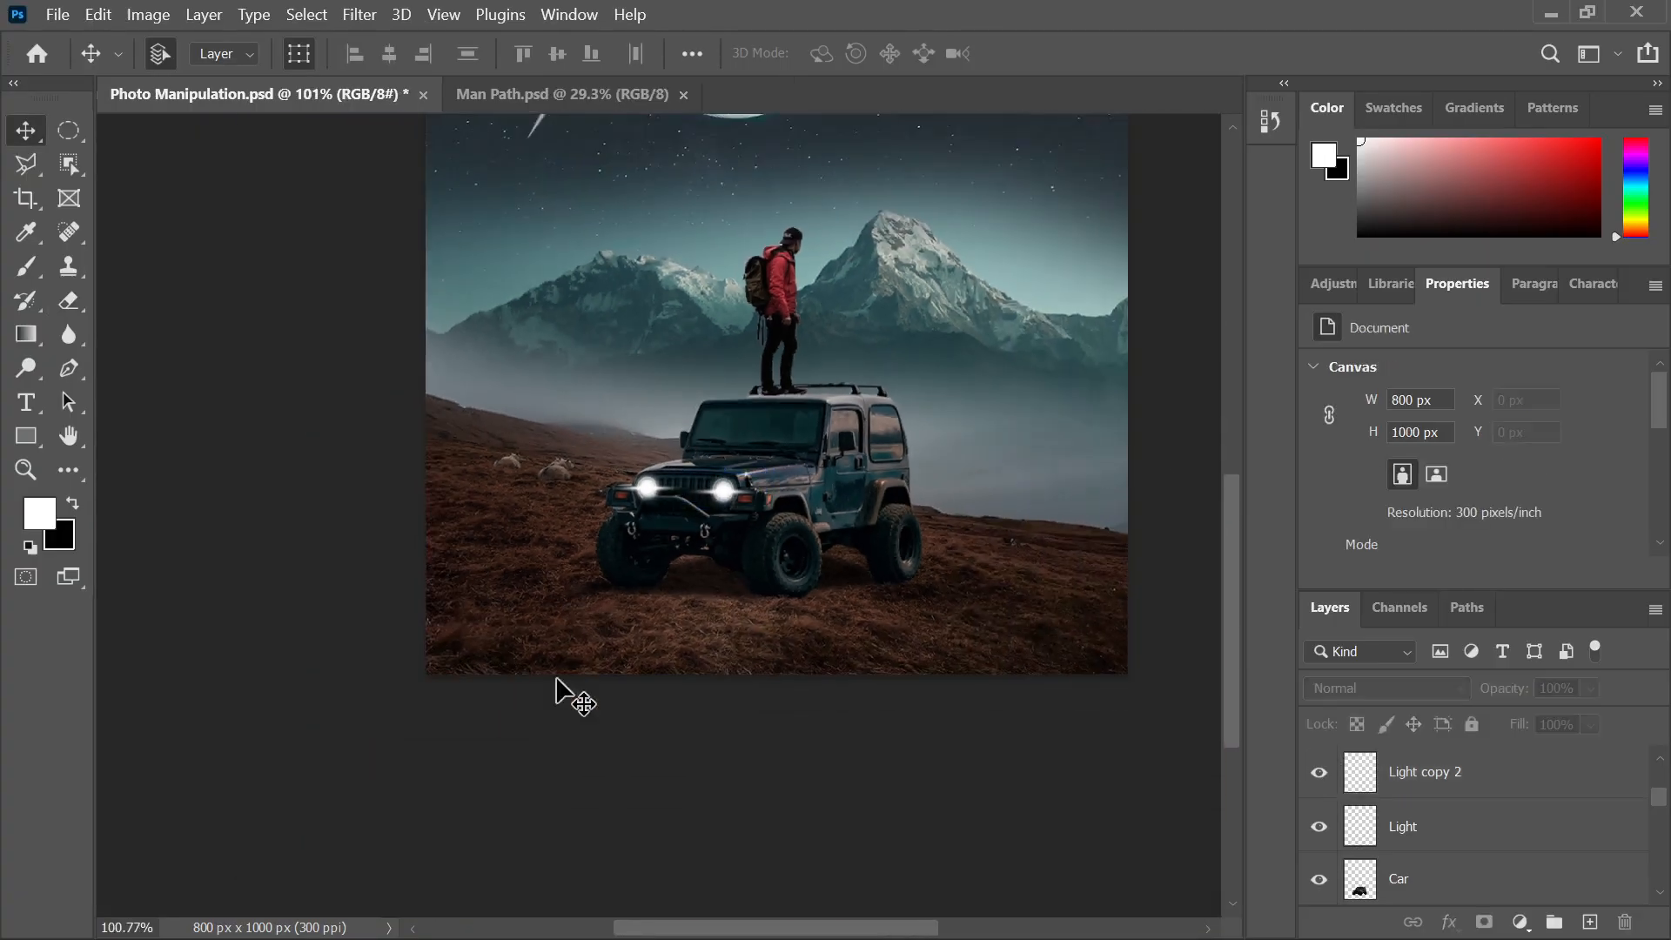
Compare both glowing headlights with the finished reference image
scroll(566, 696, "down", 4)
scroll(396, 626, "up", 1)
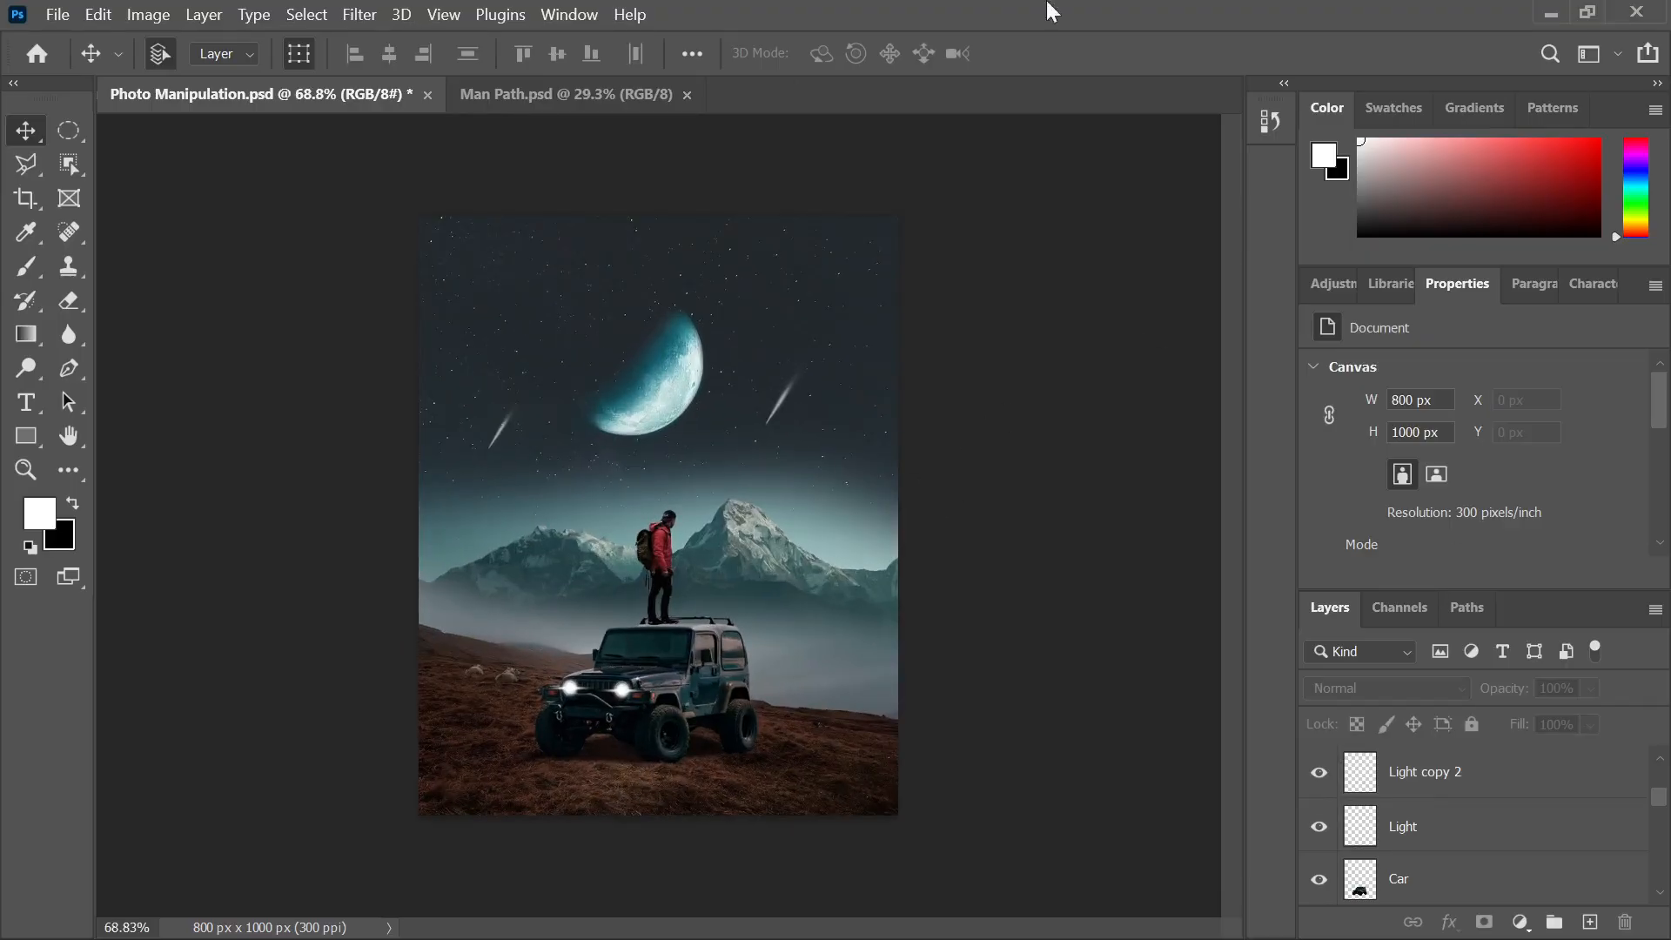
mouse_move(944, 921)
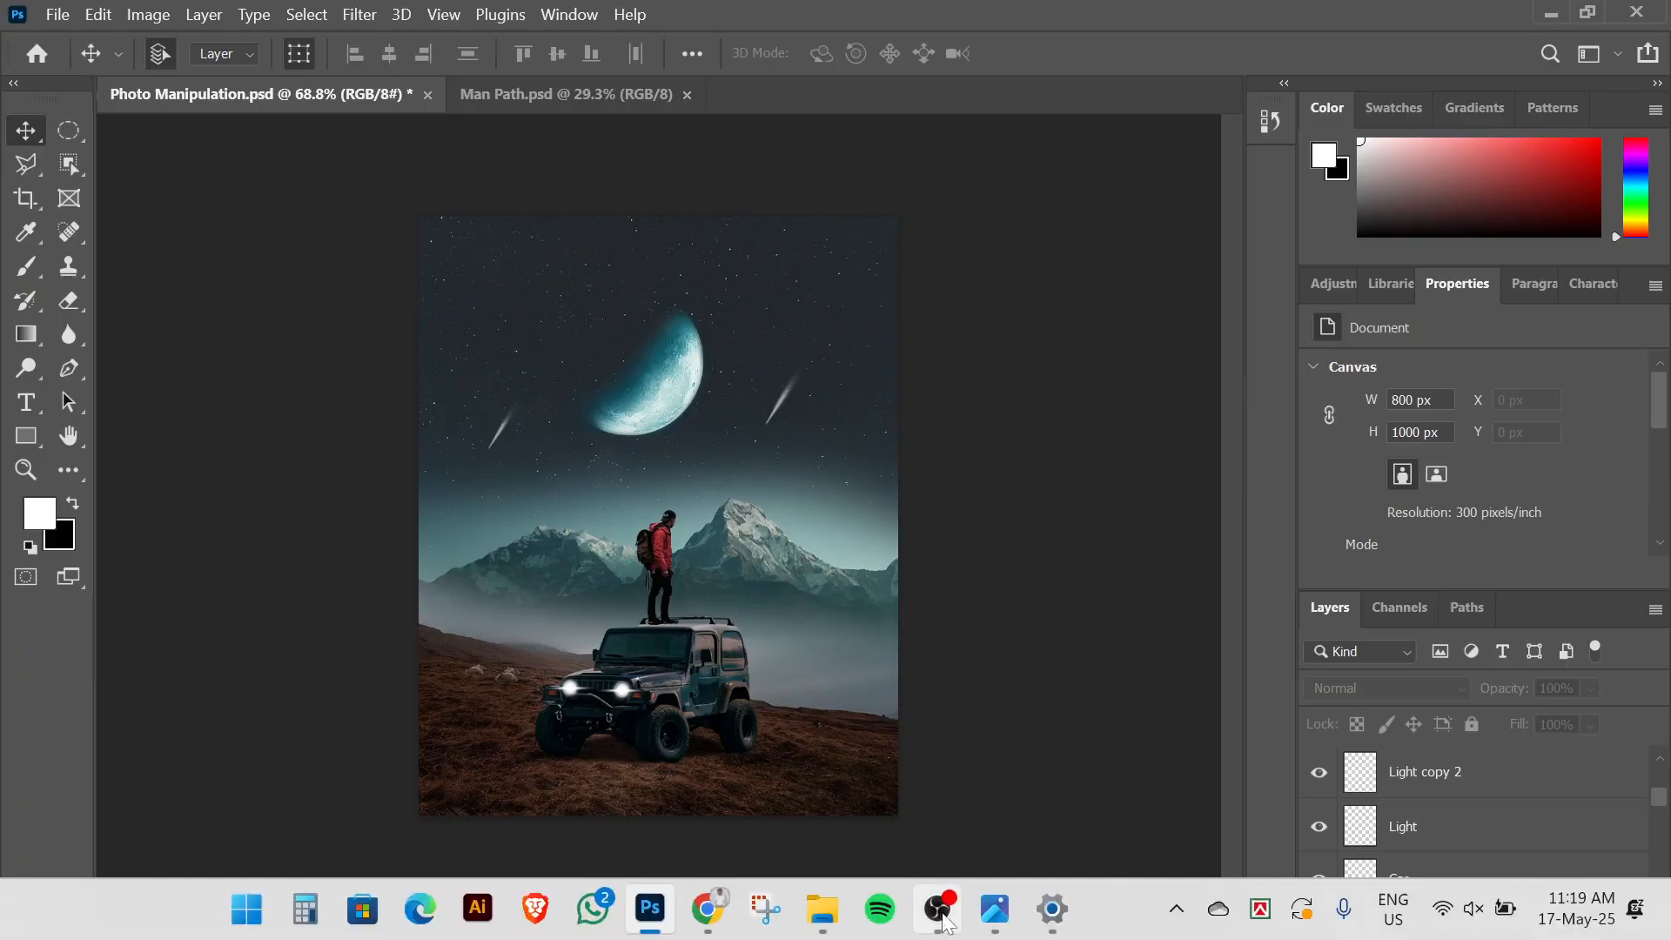
left_click(995, 914)
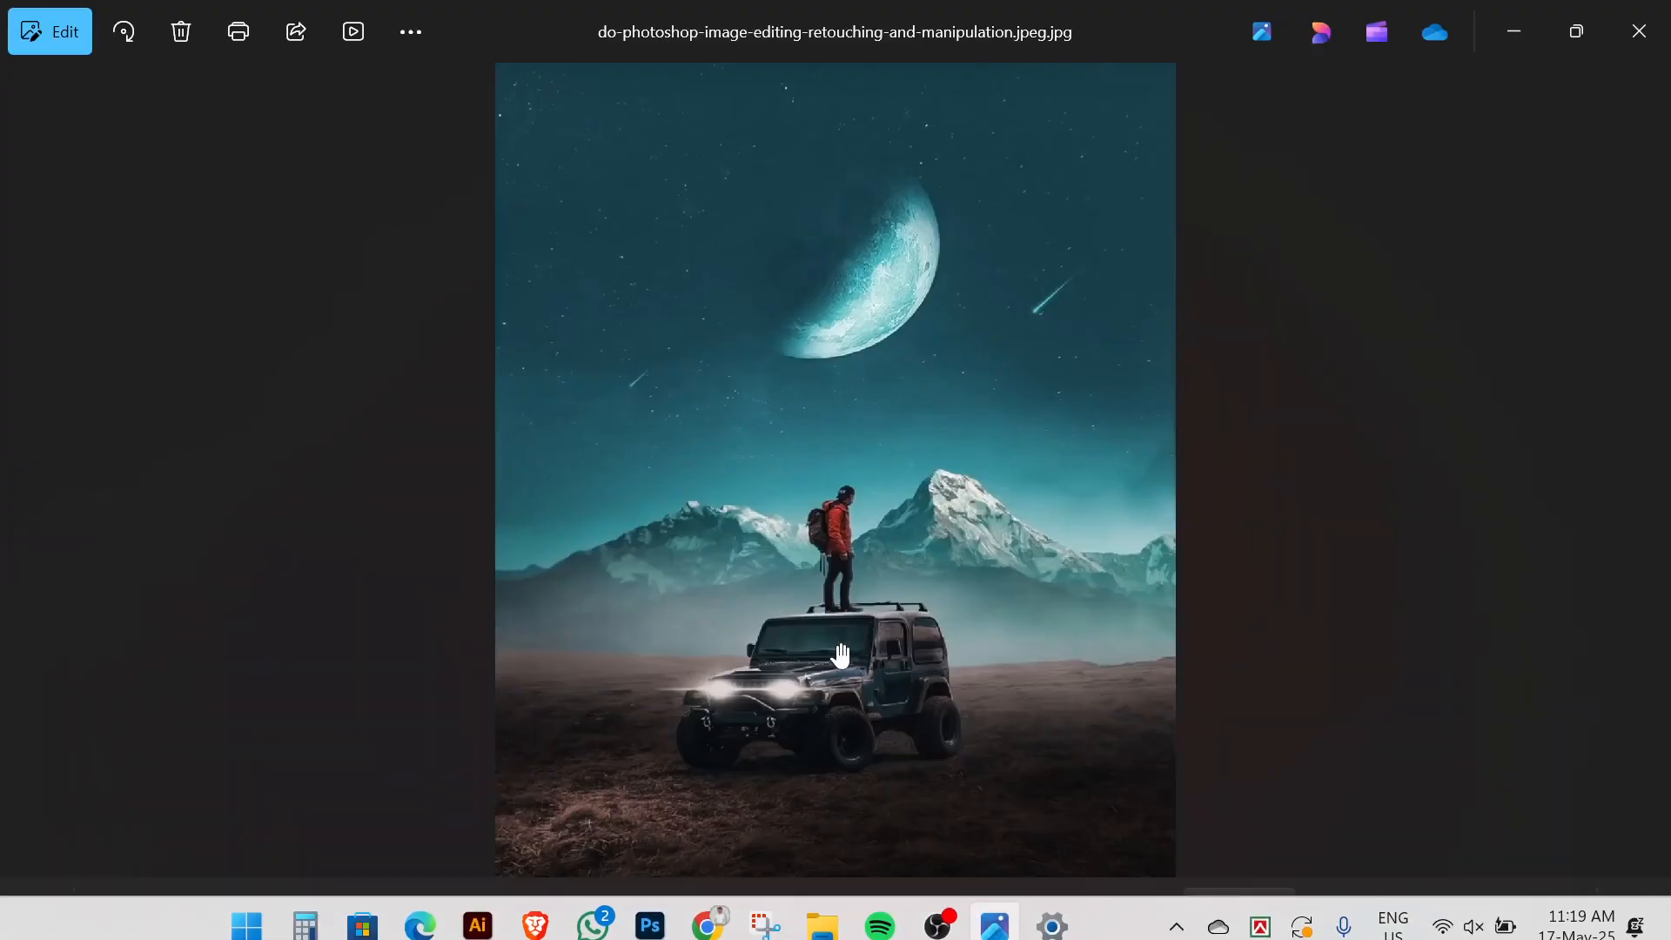
mouse_move(940, 926)
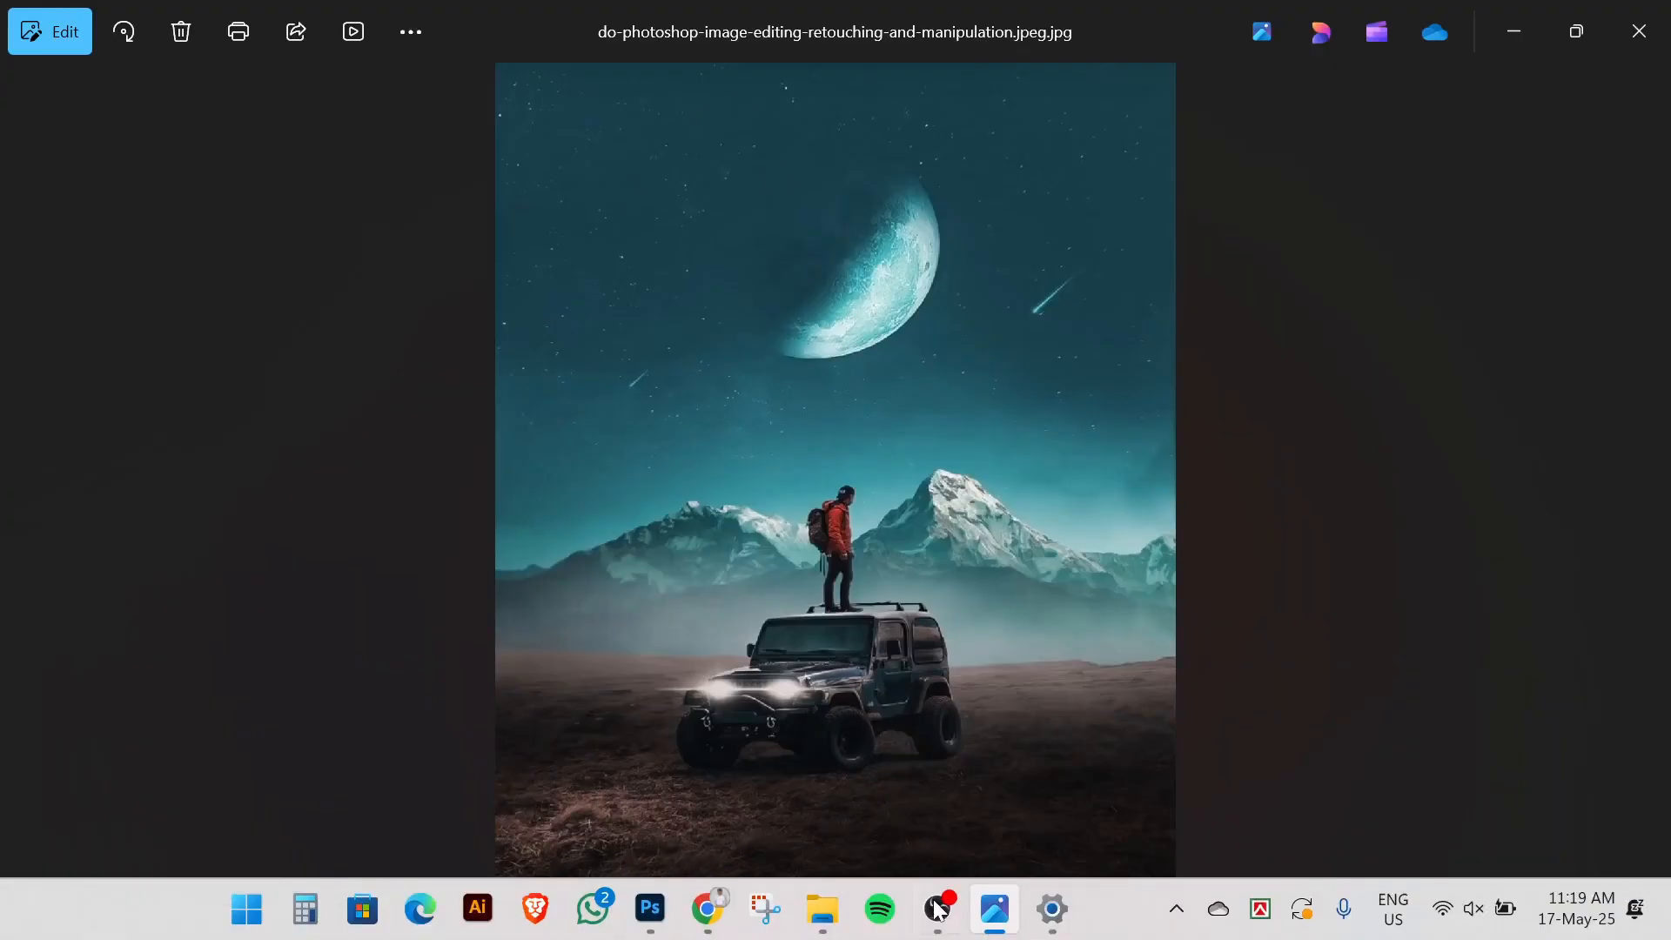
left_click(644, 912)
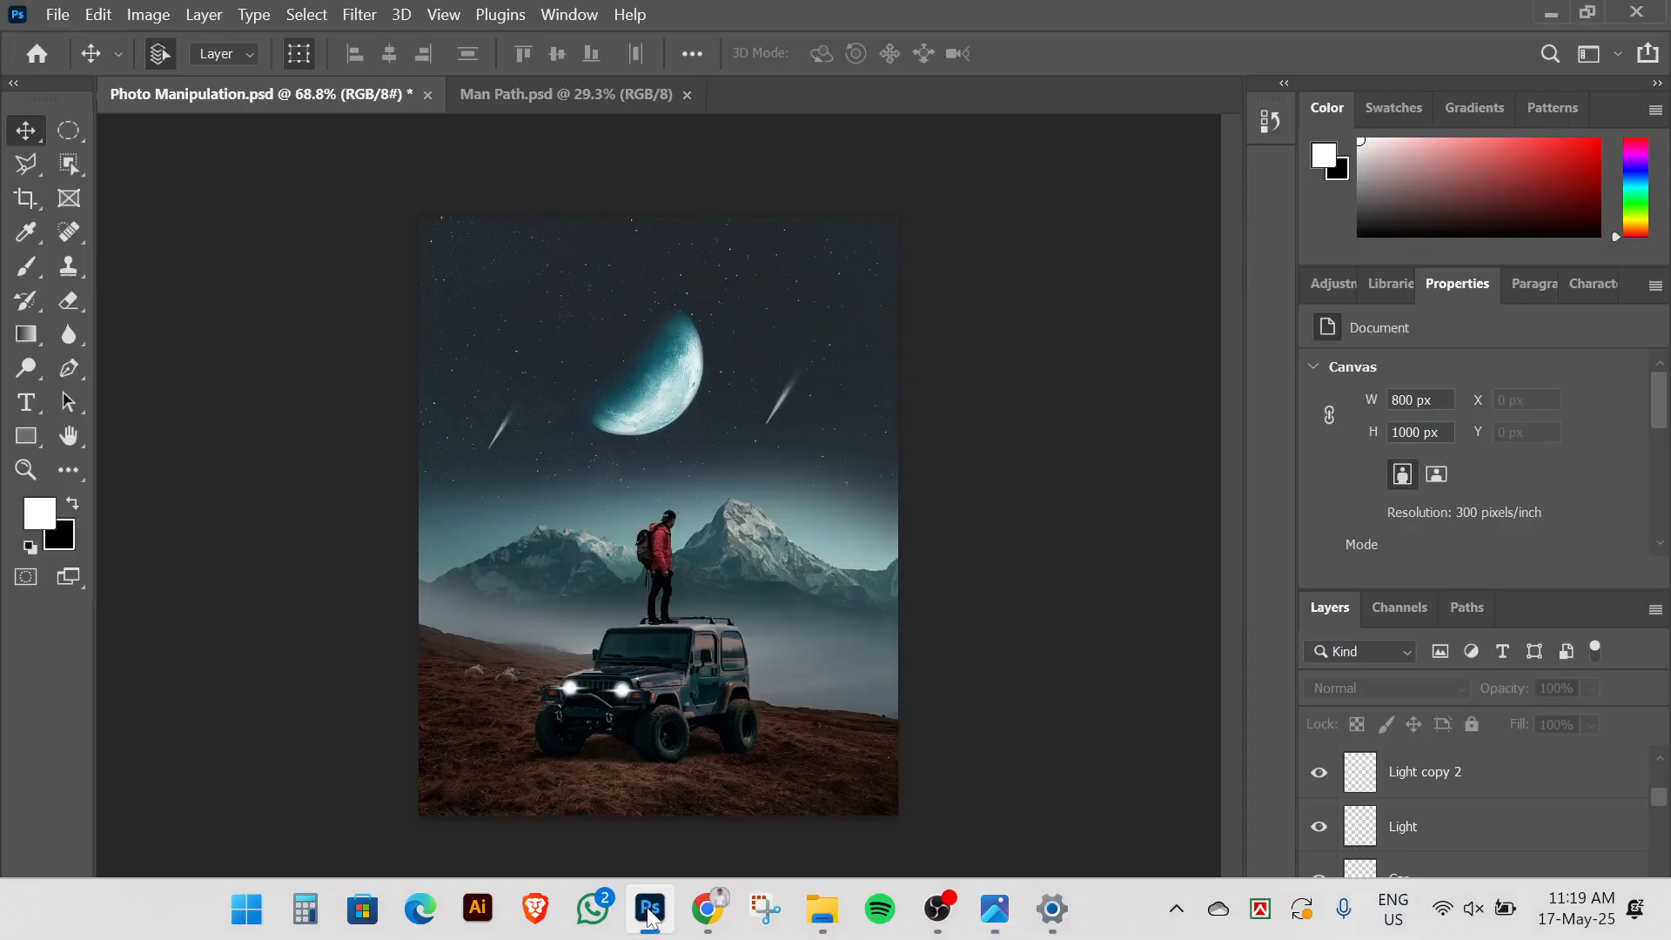
Save the composite, then in Man Path.psd deselect the man and show his saved Path 1
scroll(568, 796, "up", 1)
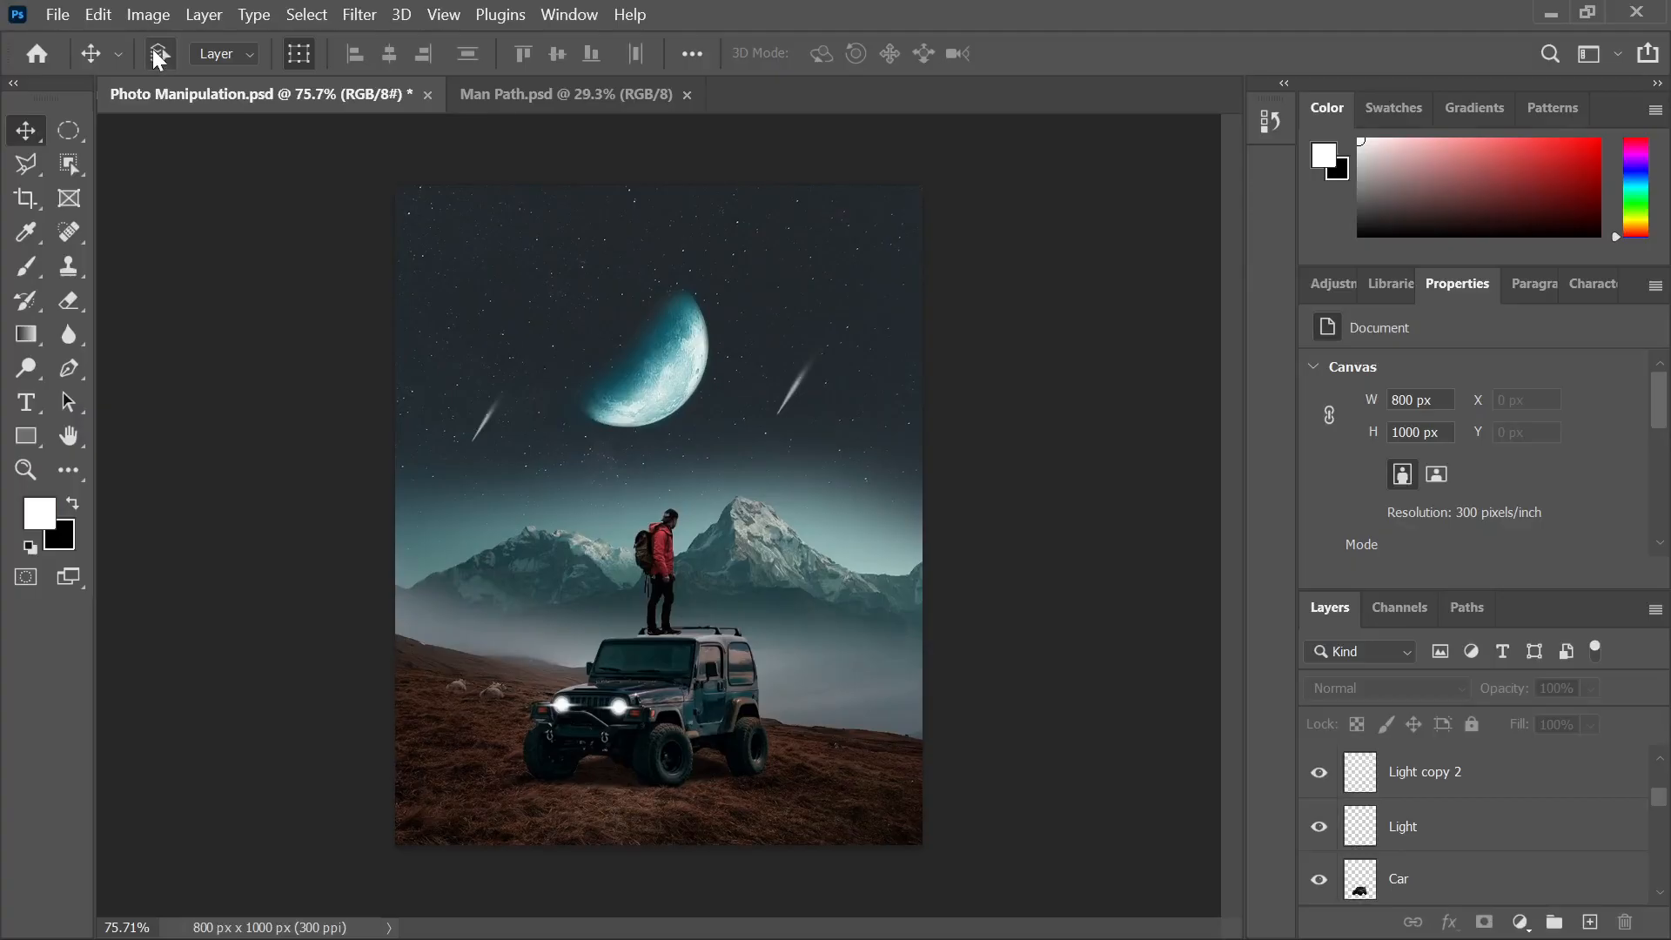
key("ctrl+s")
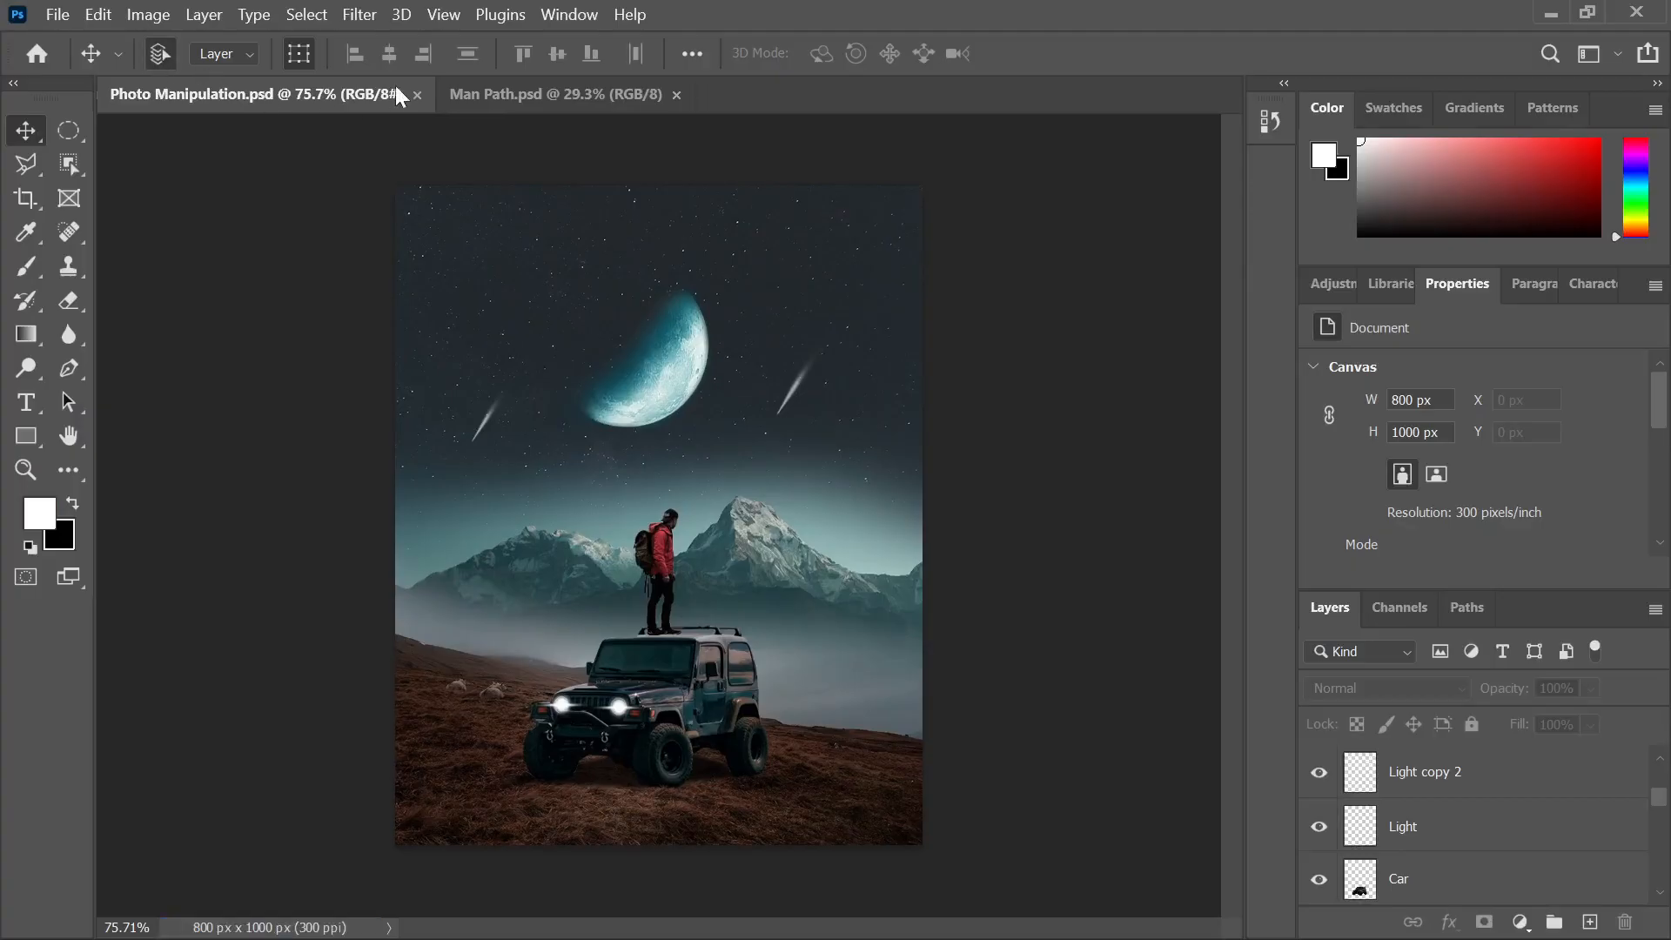
left_click(464, 98)
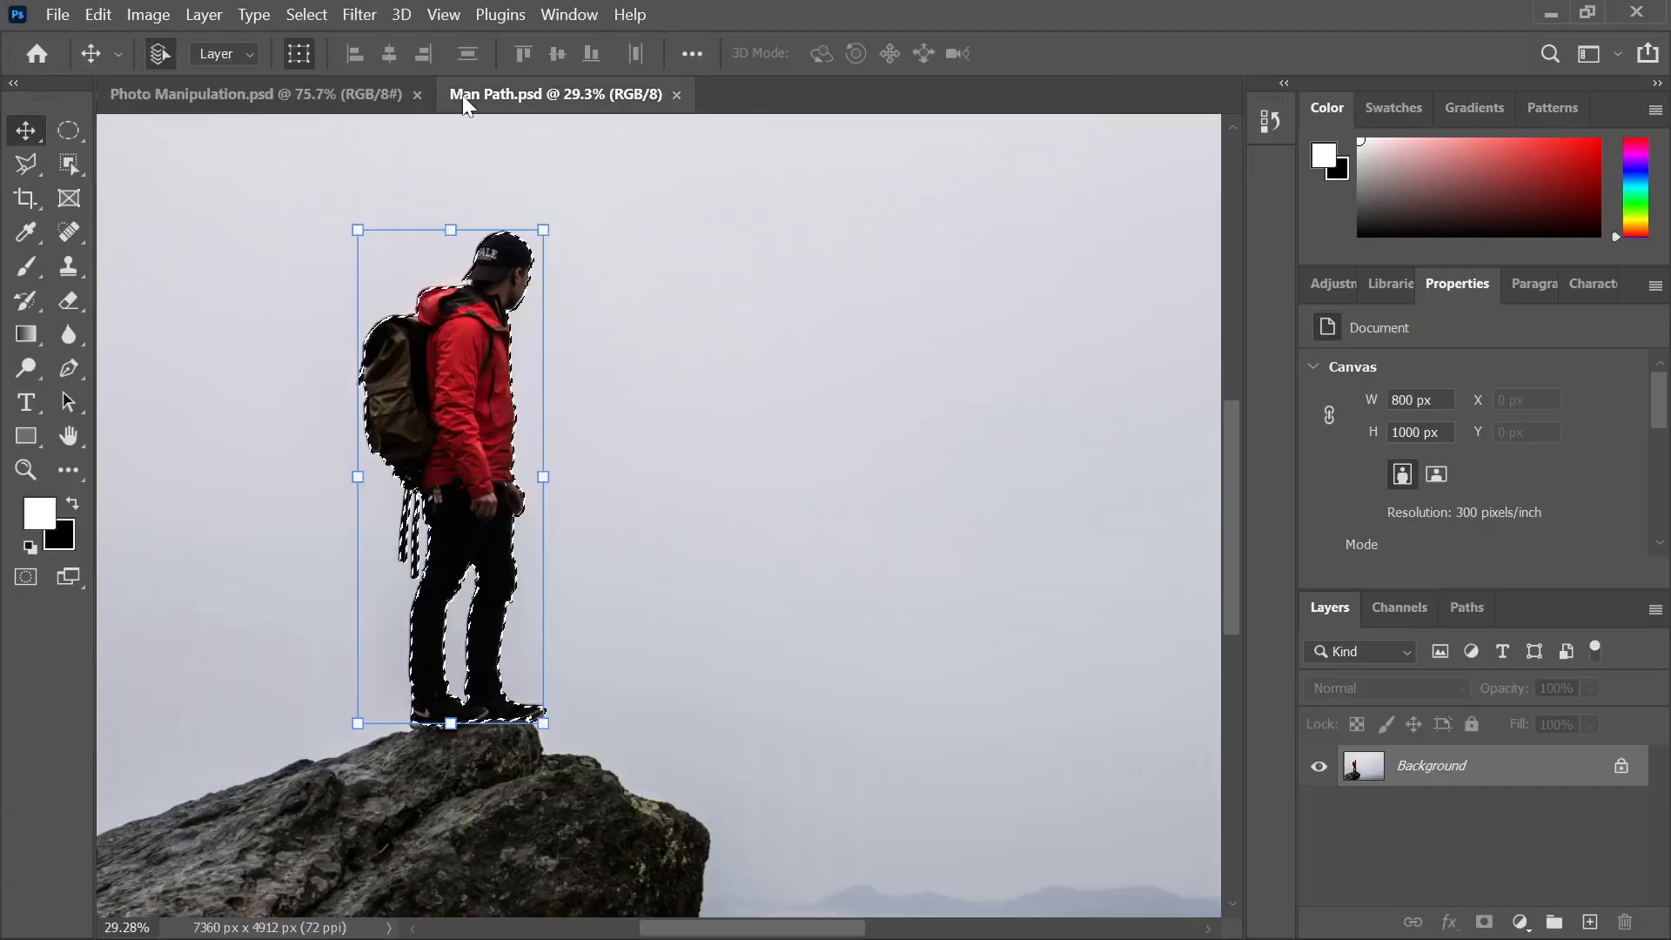
scroll(681, 360, "down", 10)
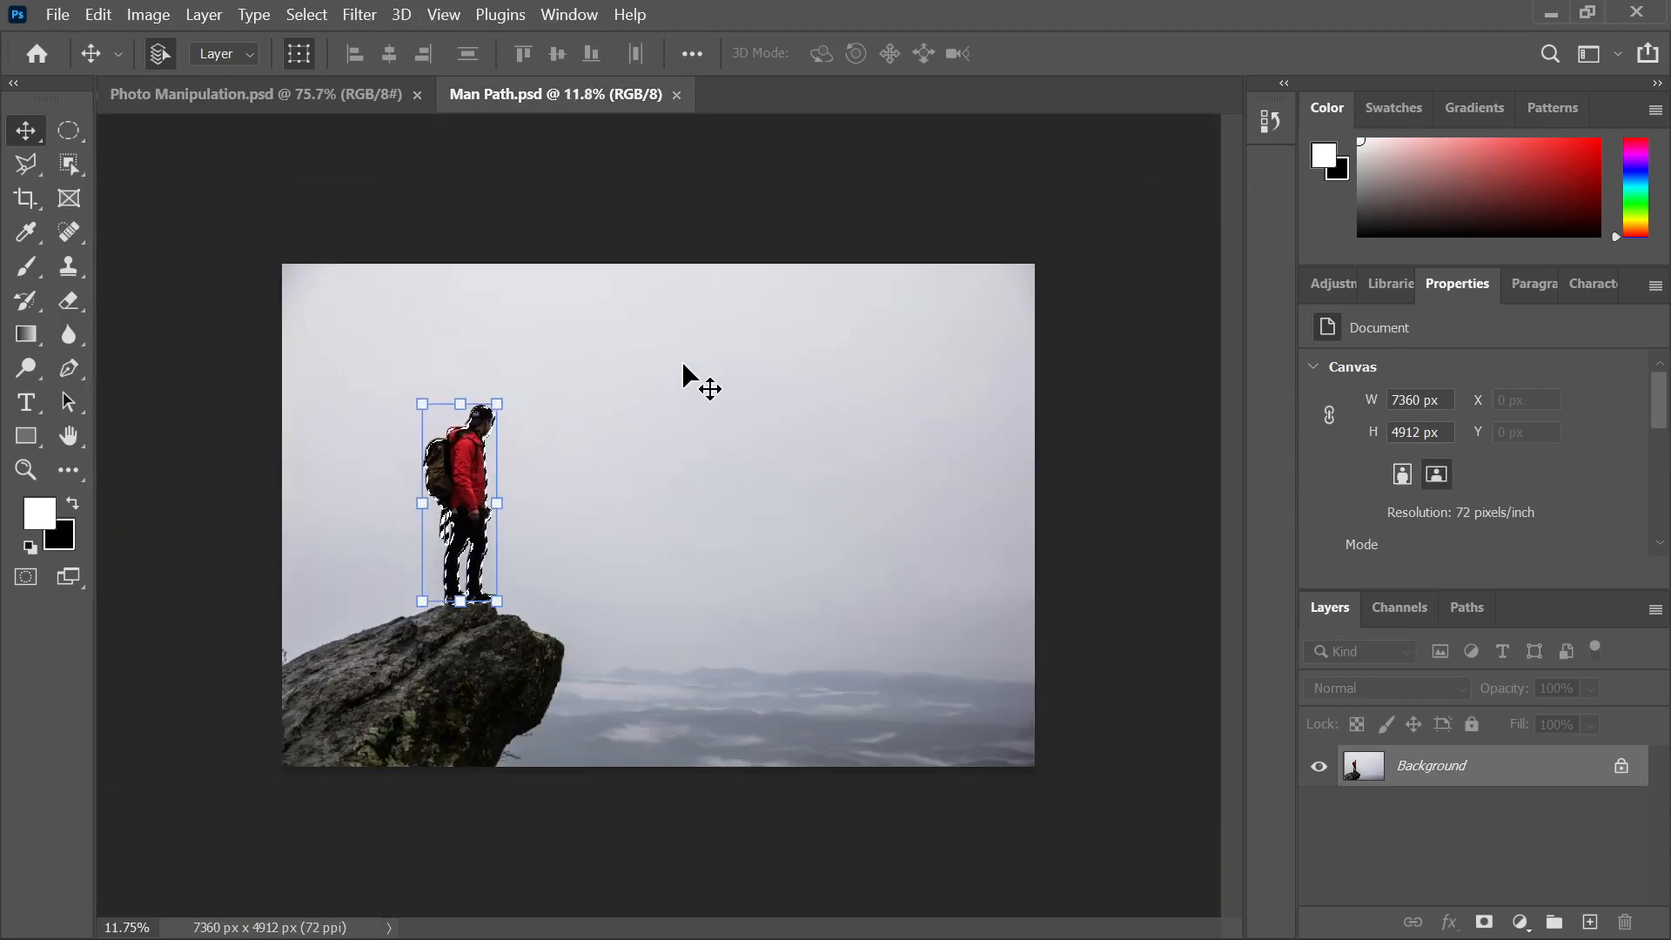
key("ctrl+d")
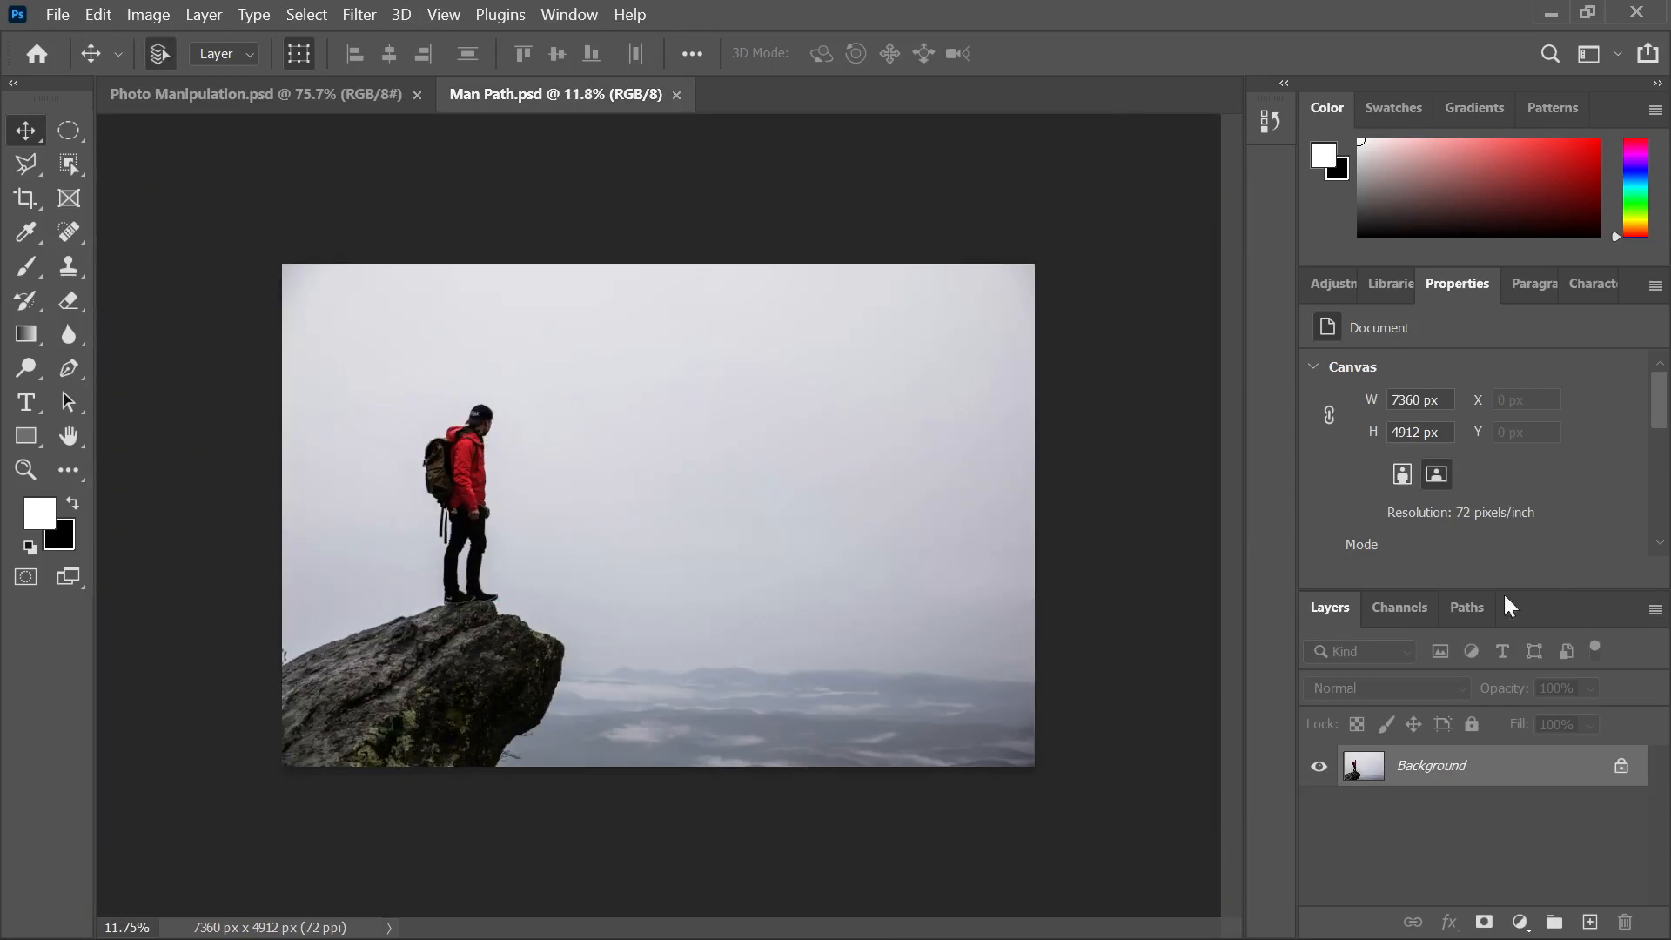
left_click(1469, 609)
left_click(1366, 655)
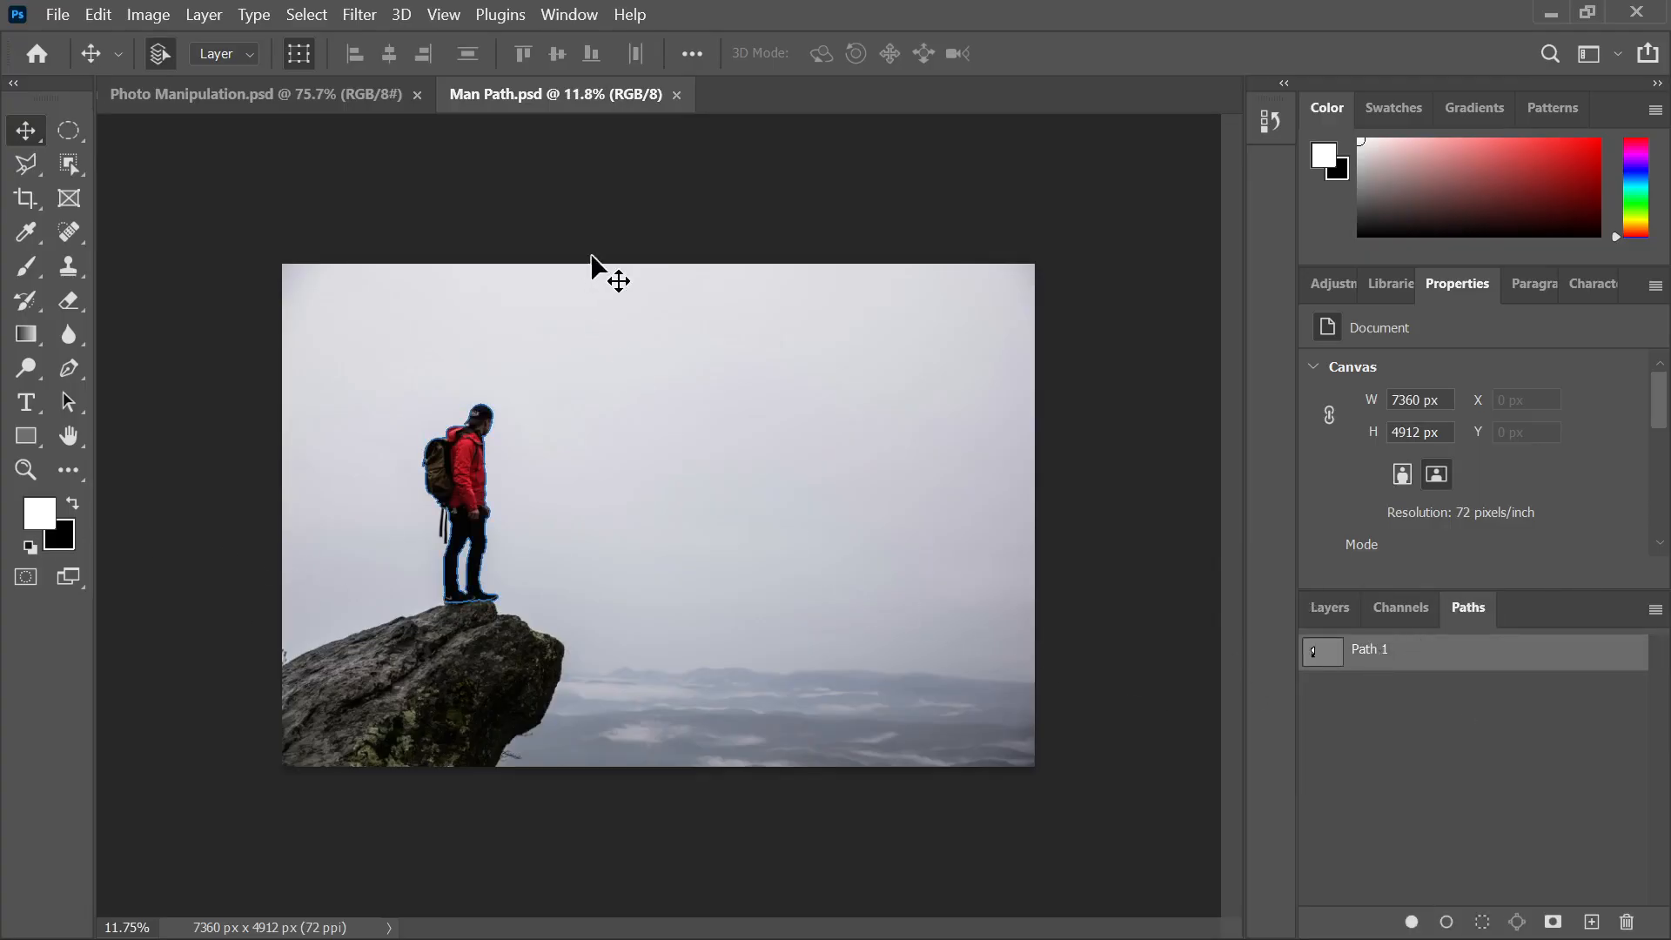
Open Land Path.psd from the Photoshop Job folder
mouse_move(823, 910)
left_click(650, 753)
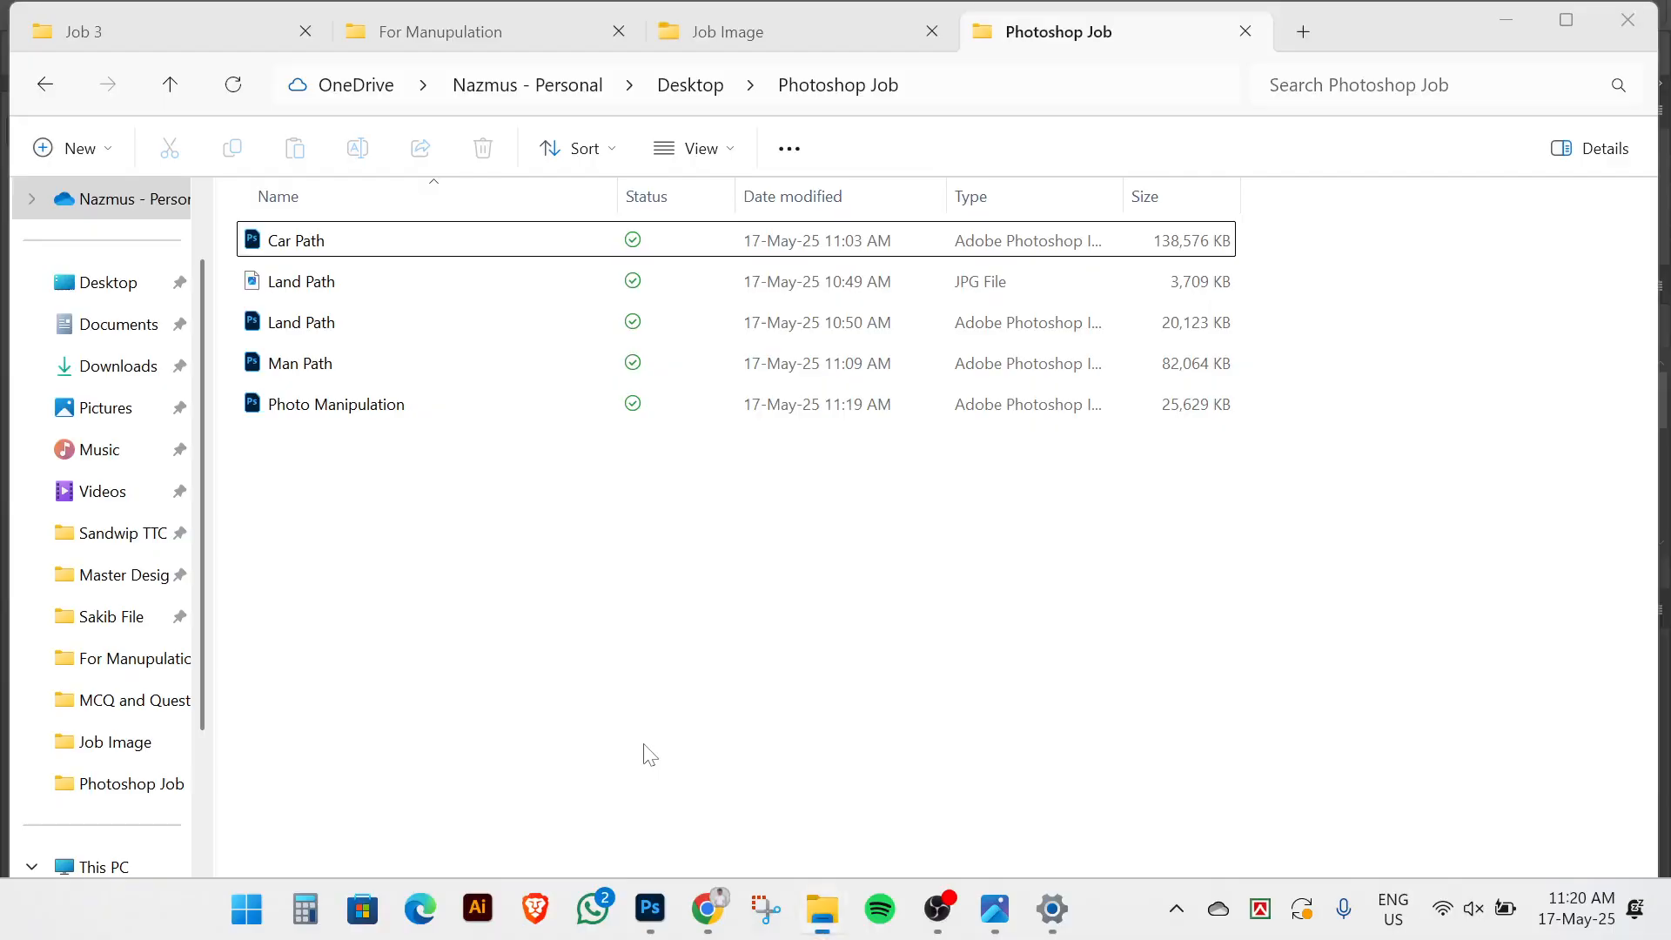
double_click(328, 322)
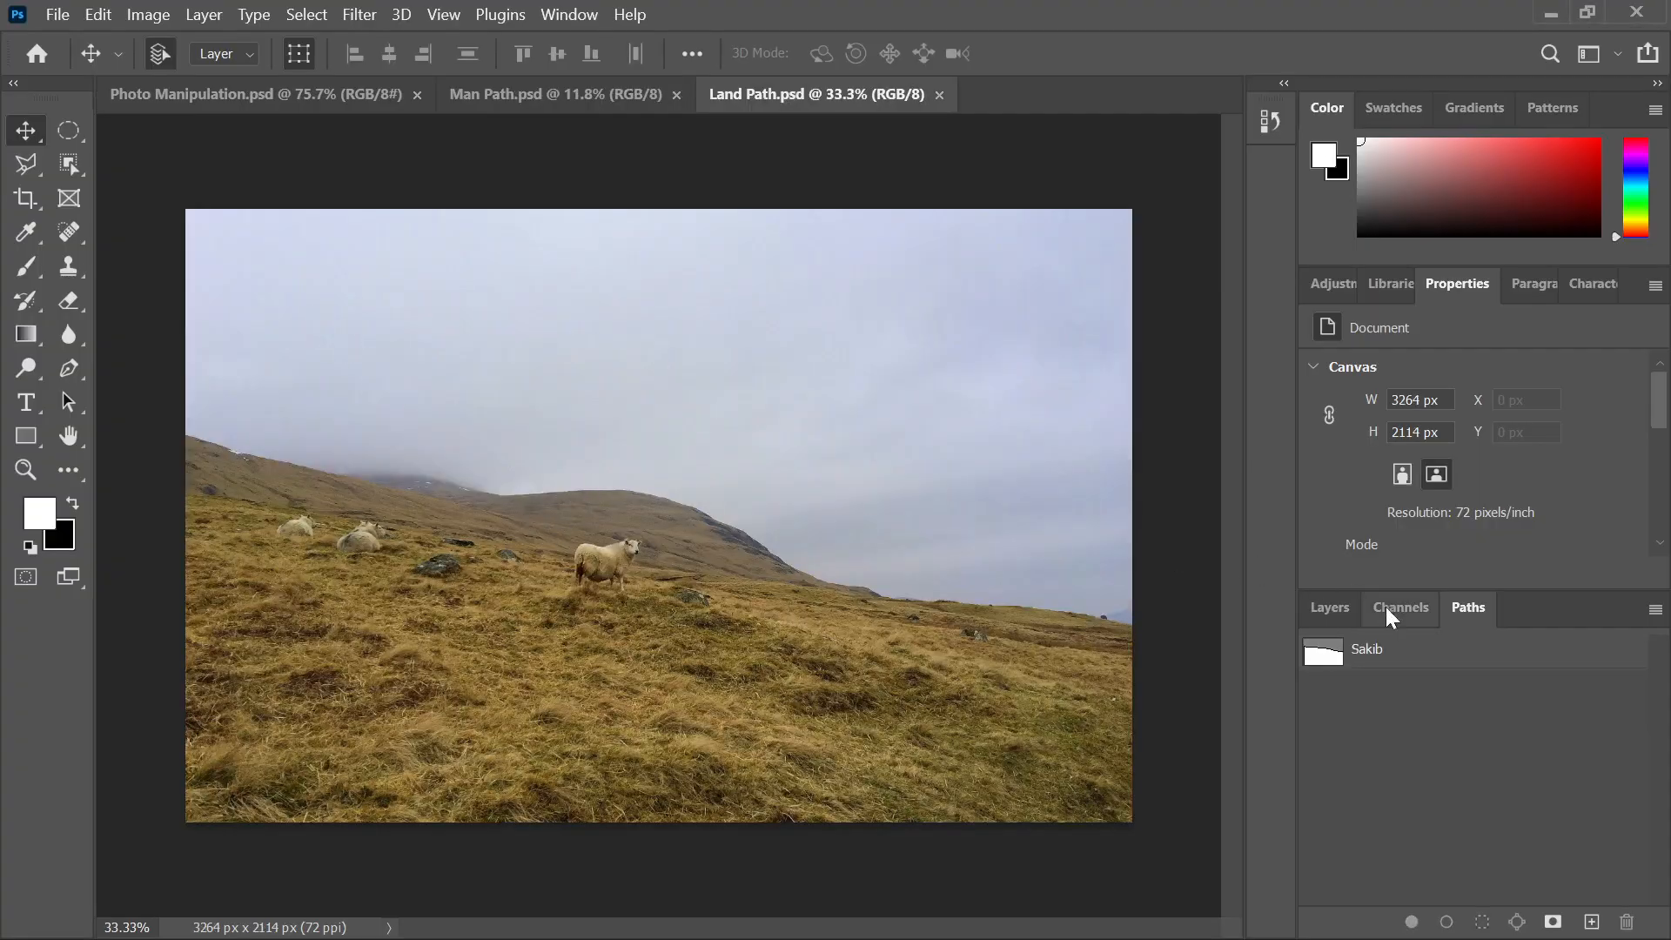
Load the Sakib path in Land Path.psd as a selection, then bring the Photoshop Job folder back
left_click(1382, 654)
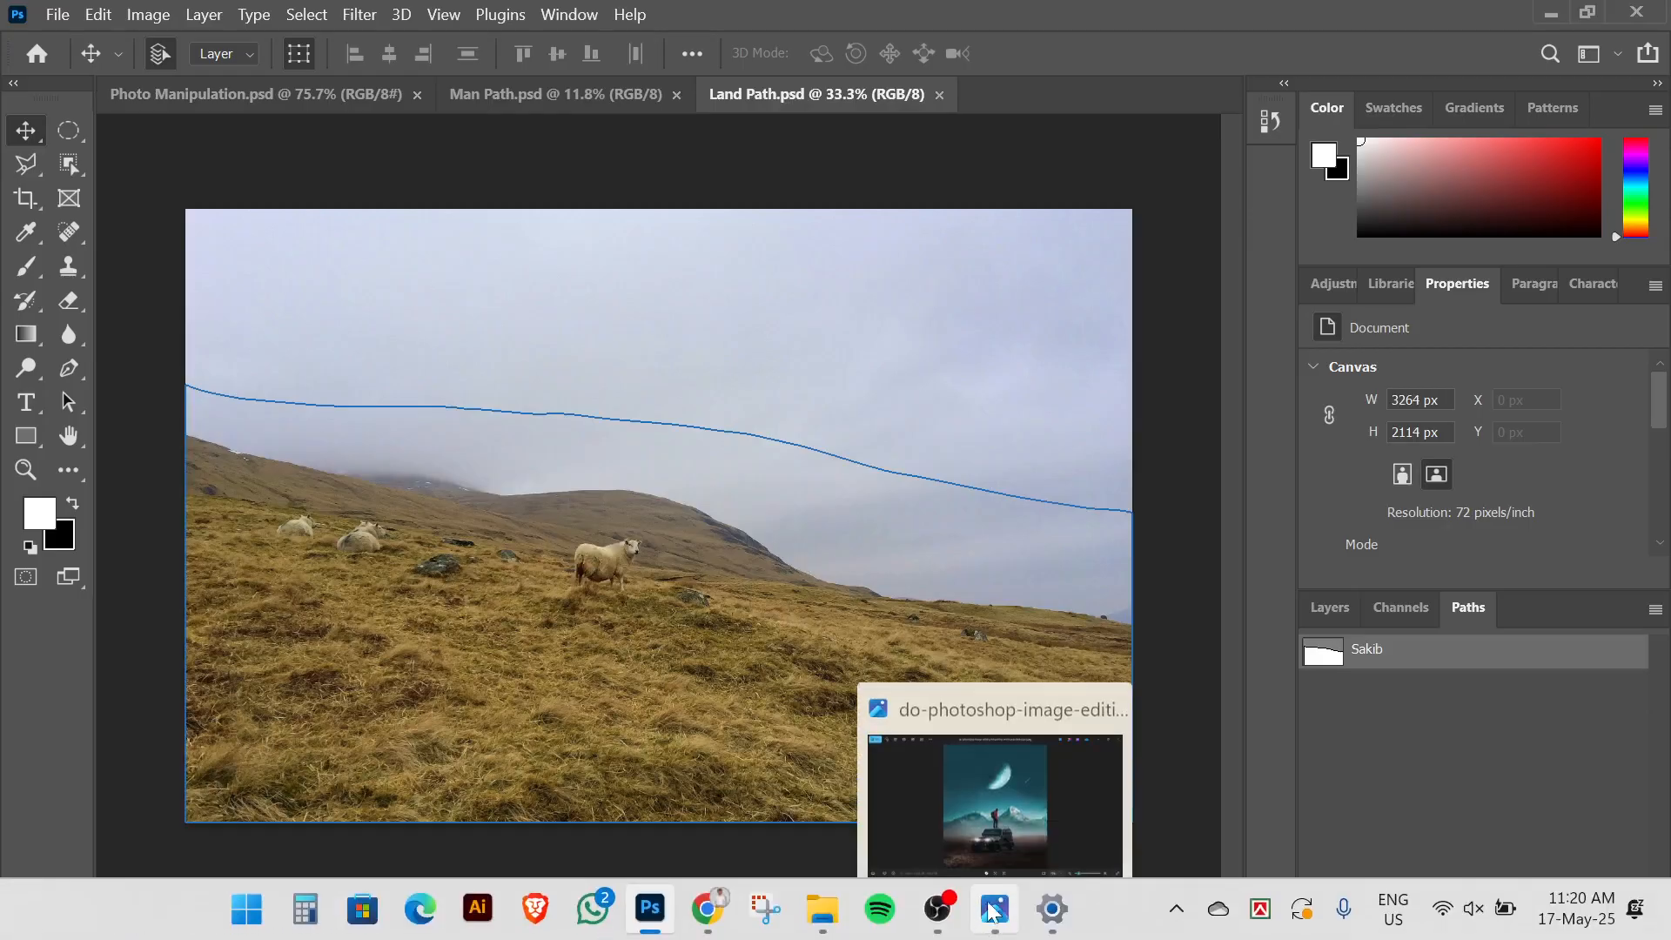
mouse_move(1032, 881)
key("ctrl+Return")
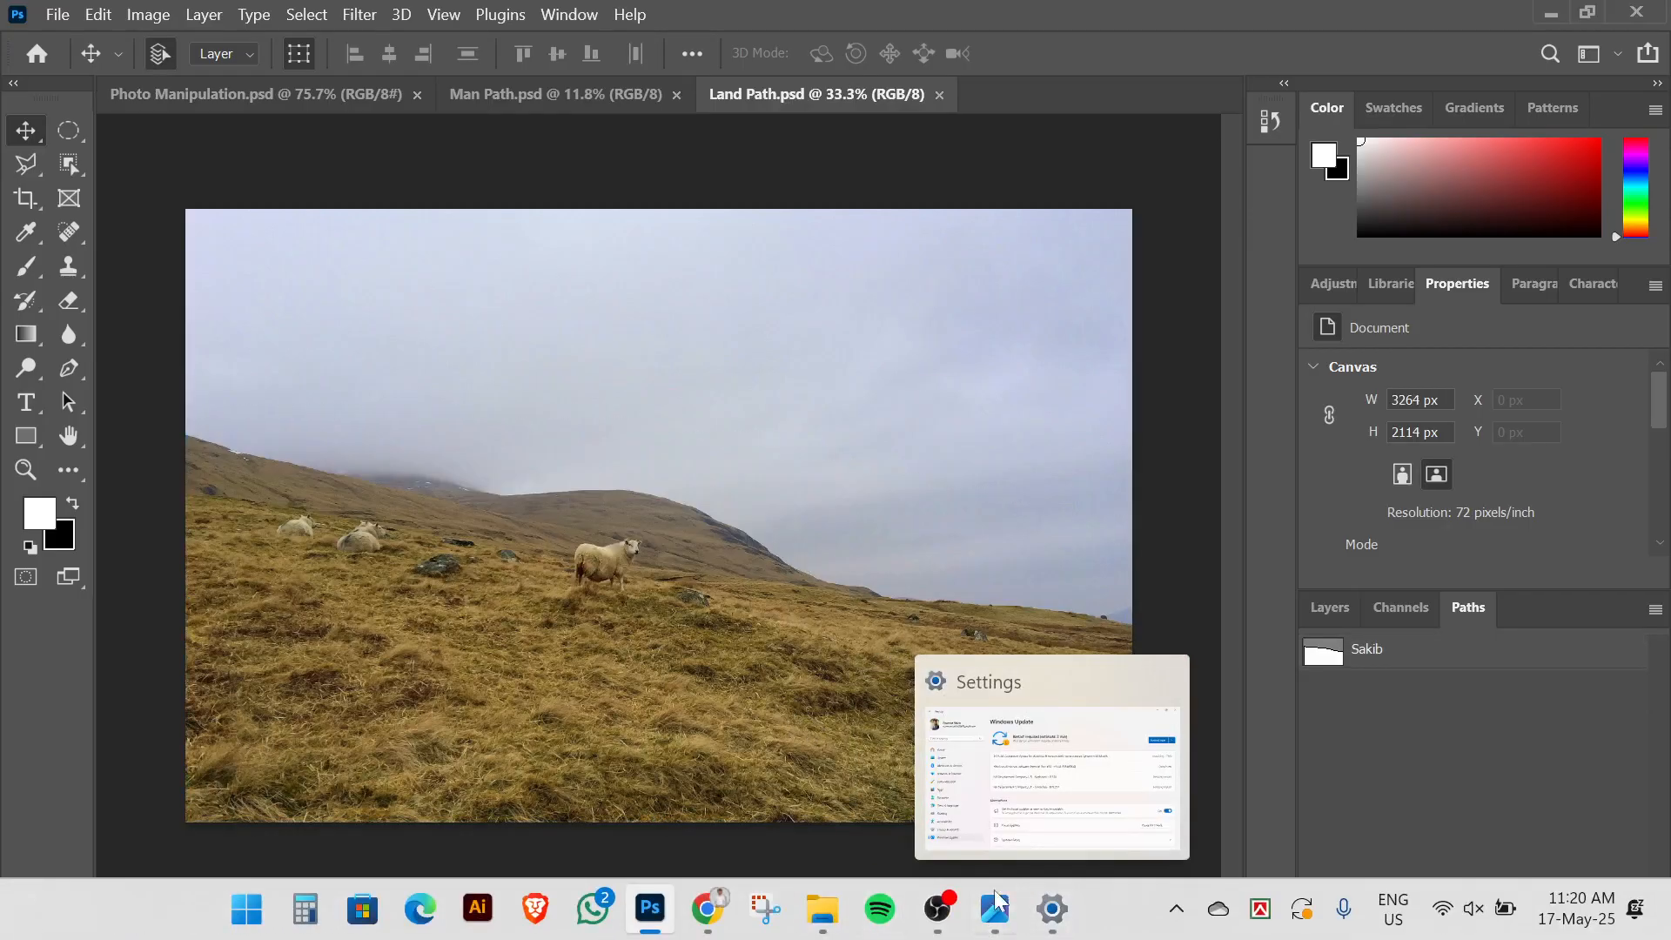
left_click(822, 908)
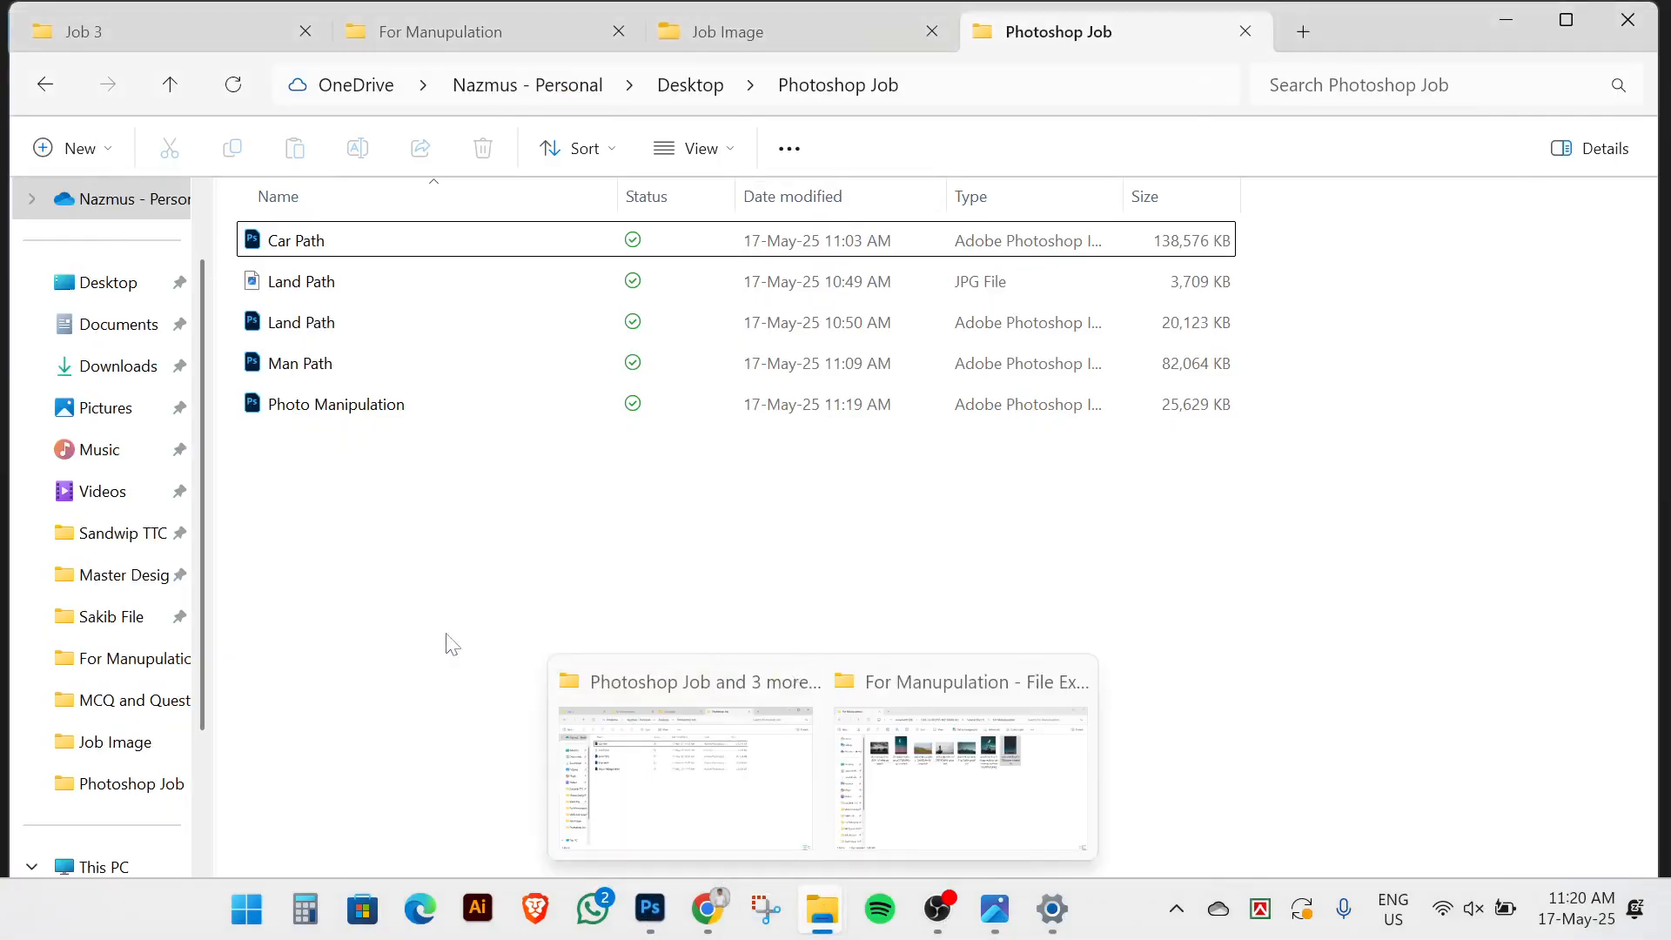
Open Car Path.psd, load and clear the jeep's Path 1 selection, then return to Photo Manipulation.psd
left_click(338, 243)
double_click(337, 244)
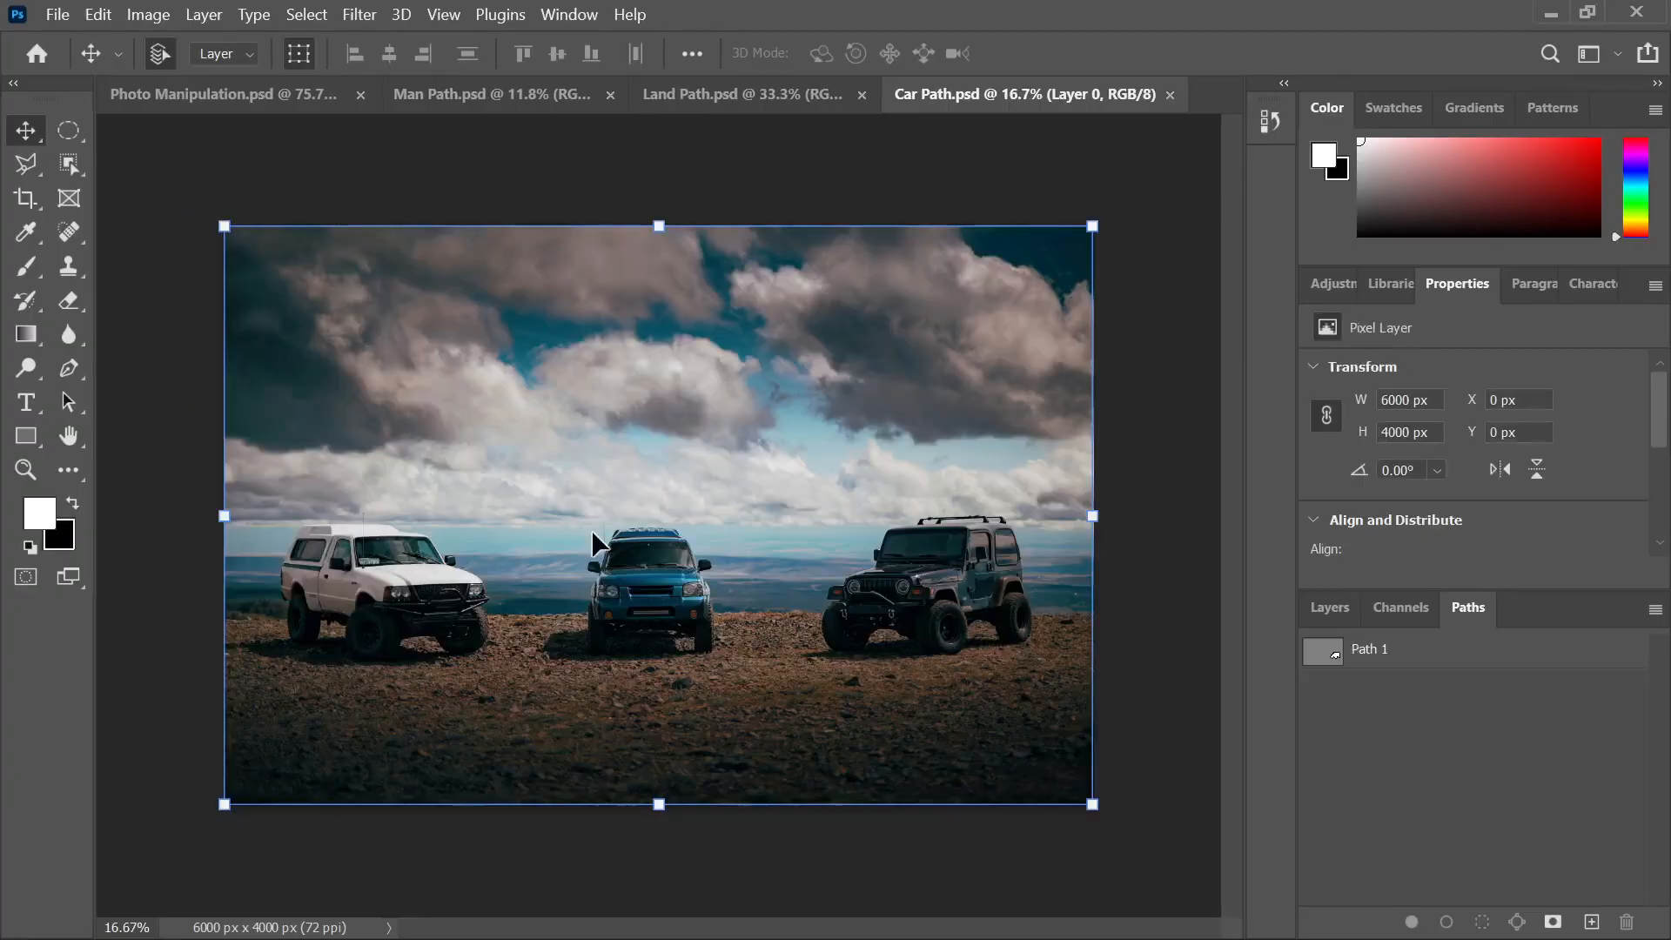
left_click(1416, 666)
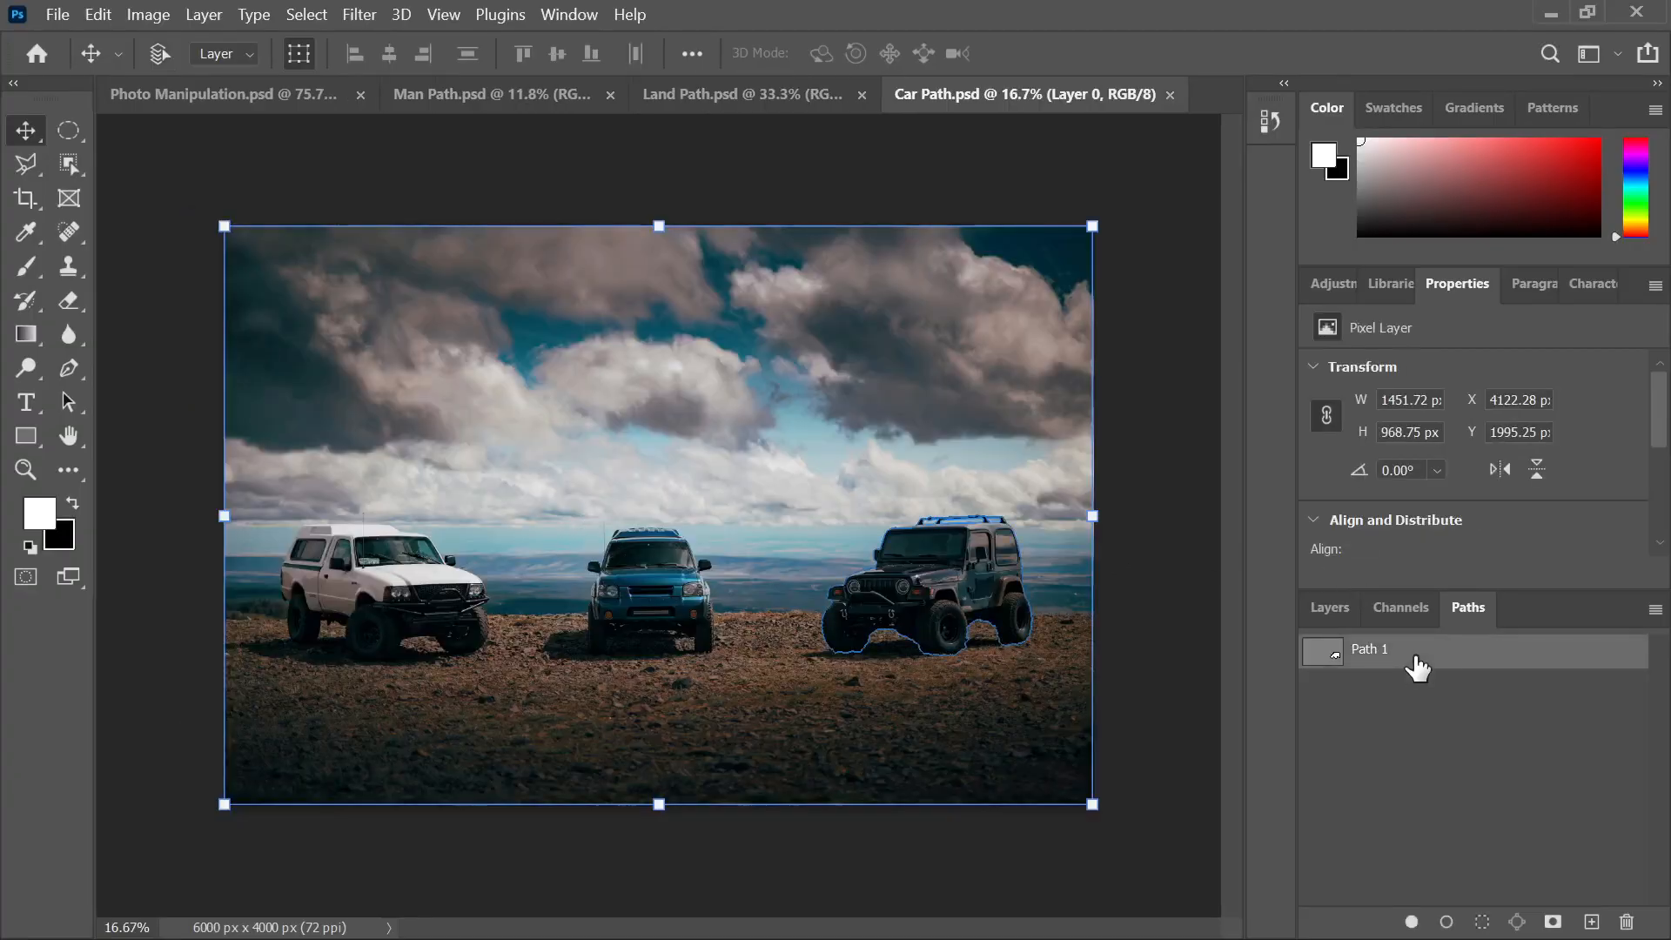
left_click(1417, 666, "ctrl")
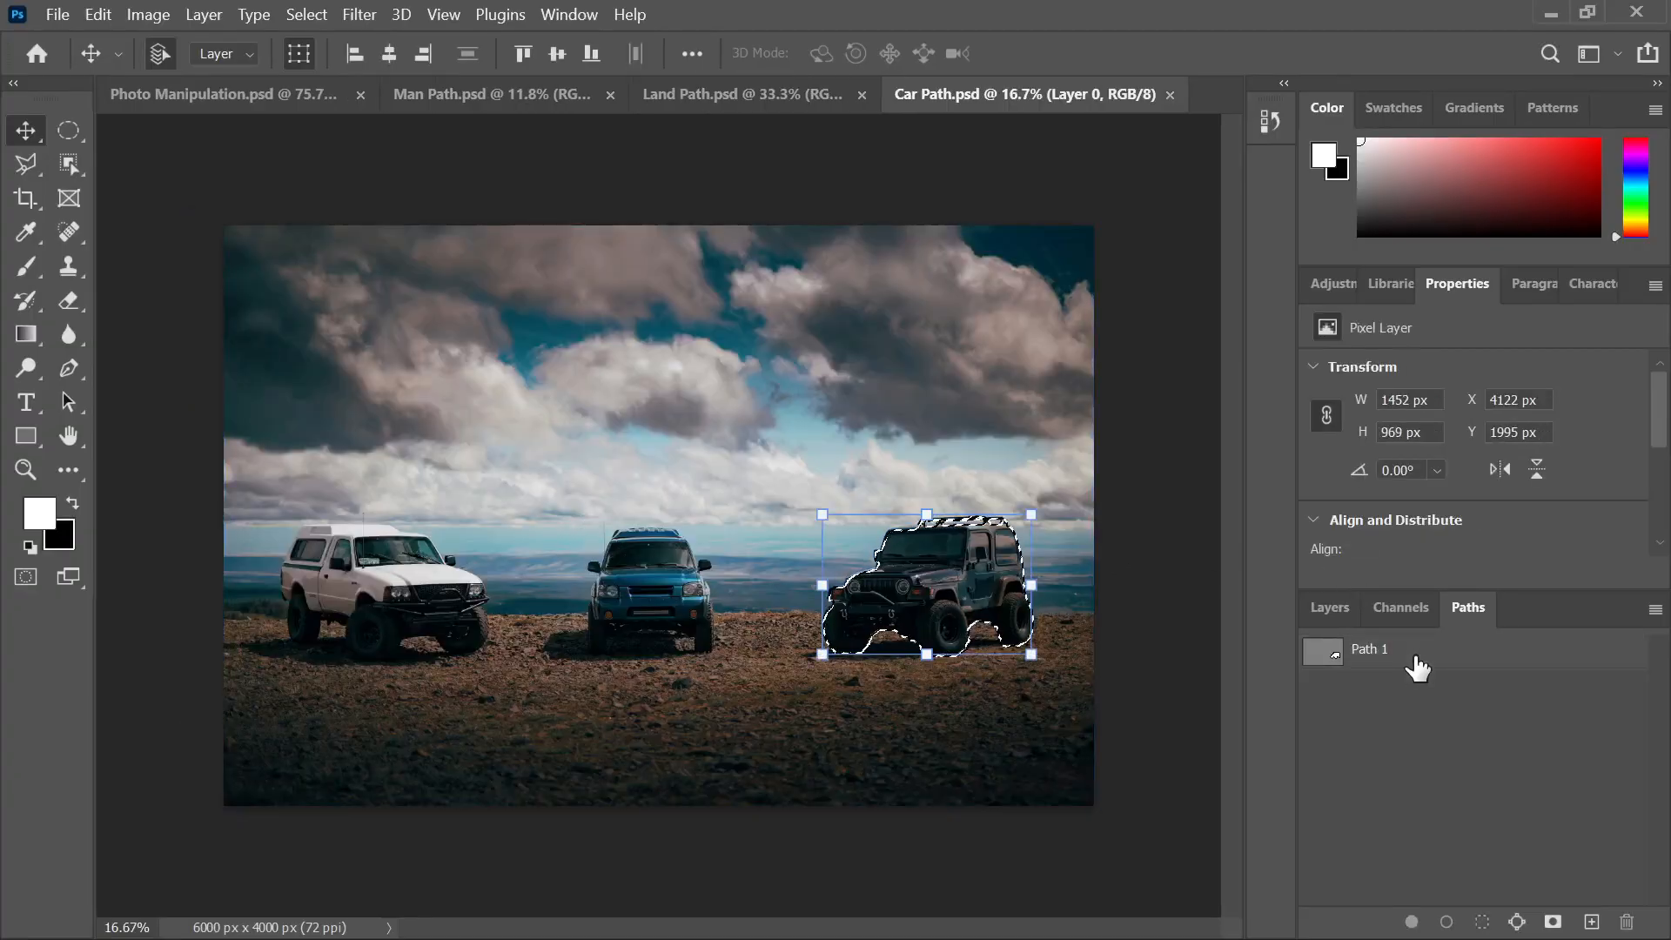
key("ctrl+d")
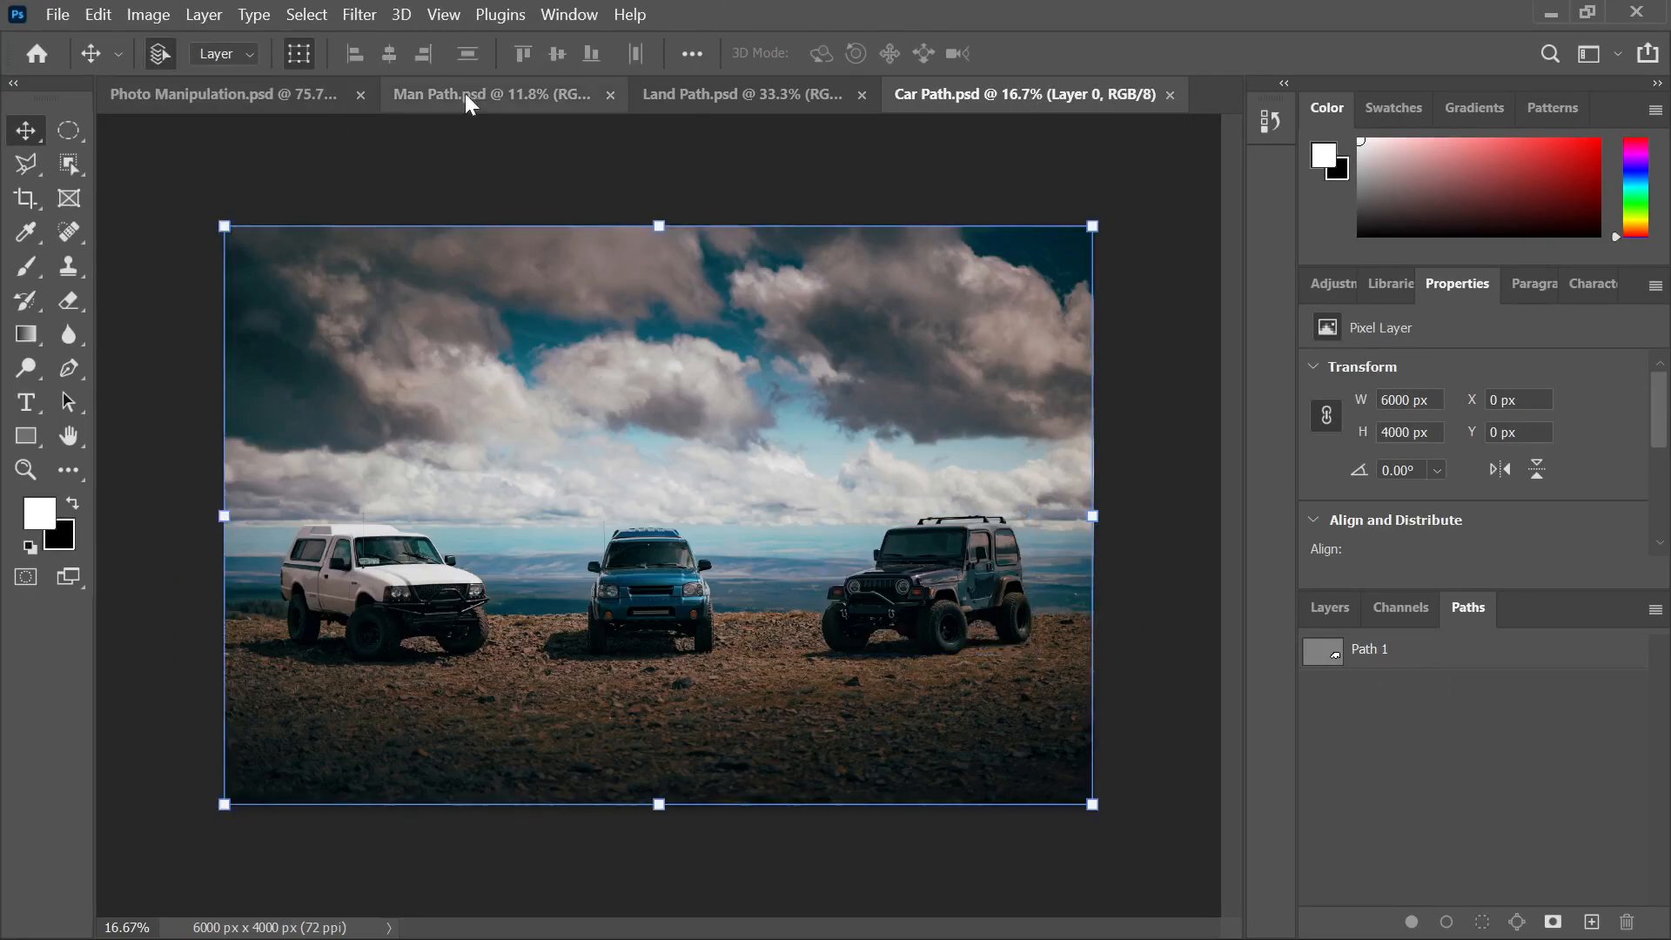
left_click(237, 101)
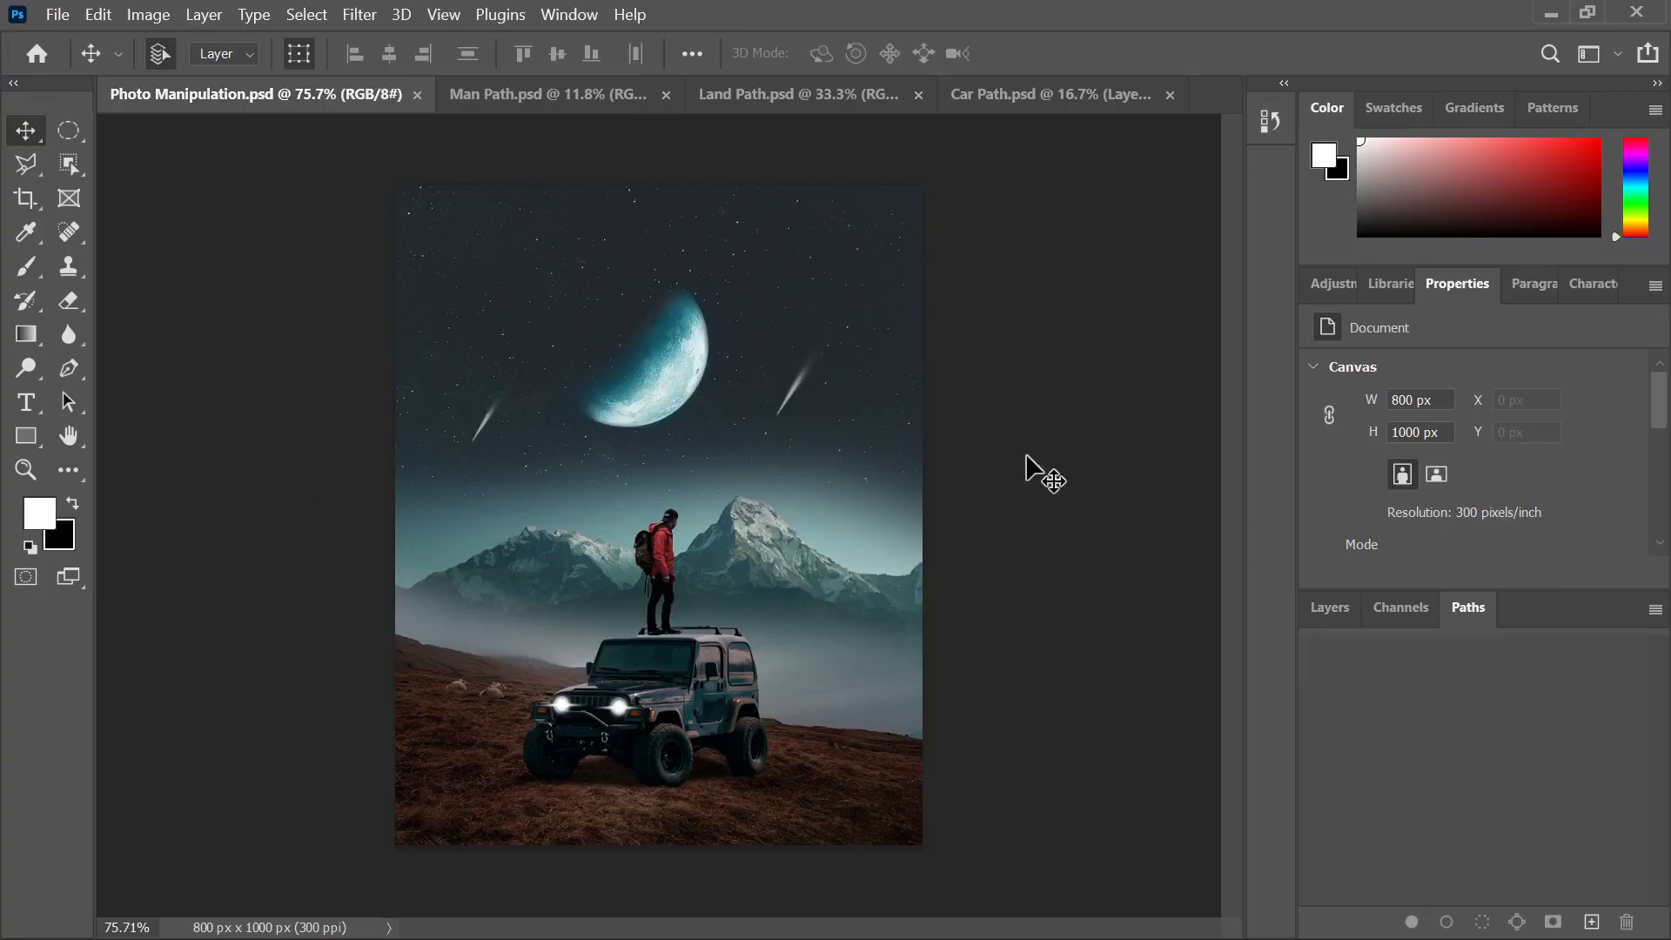
Try a flatten and undo it, then stamp visible layers into a new Layer 2 with Ctrl+Alt+Shift+E
left_click(1328, 611)
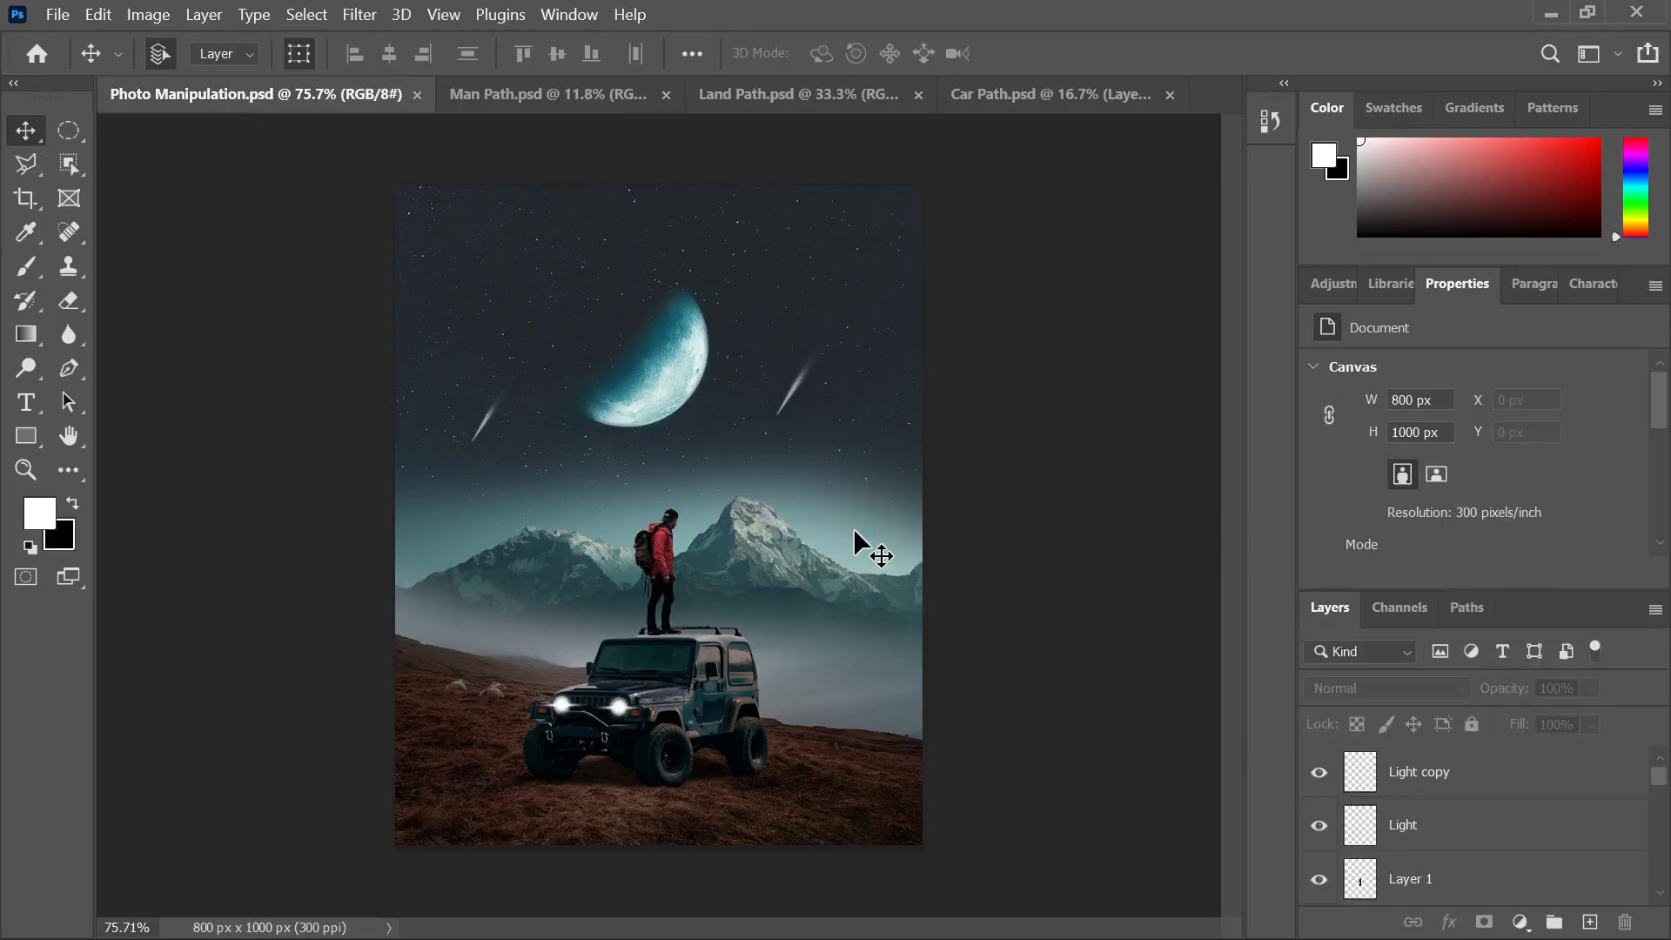
scroll(865, 524, "down", 3)
scroll(684, 623, "up", 1)
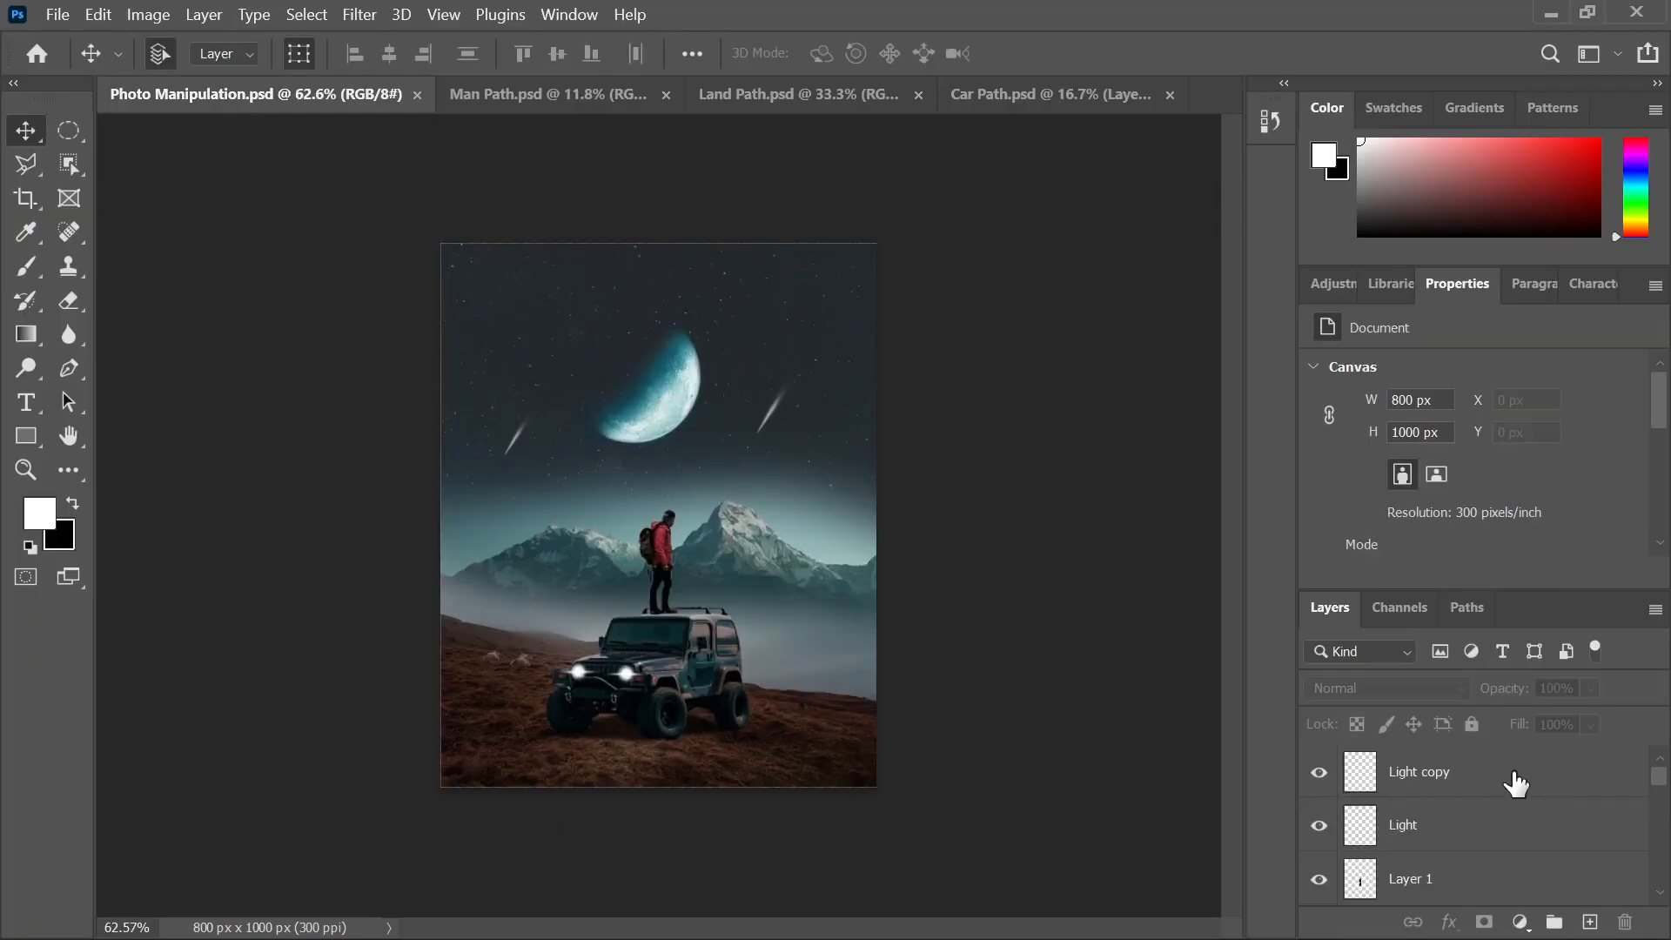
scroll(1515, 783, "down", 5)
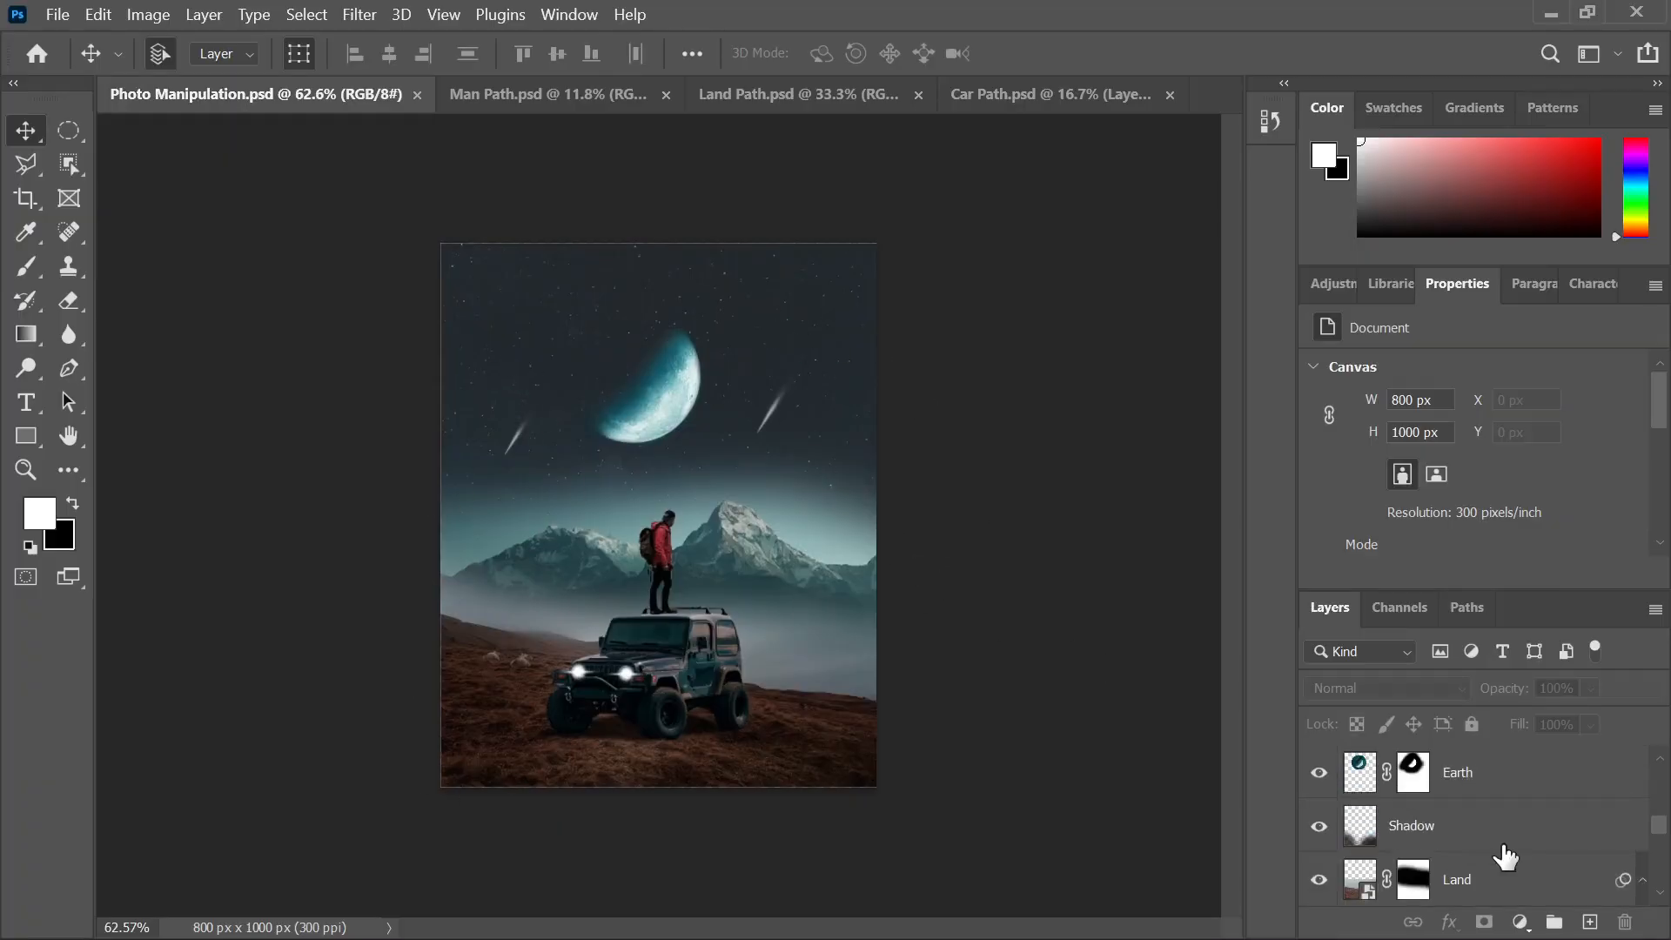
scroll(1506, 857, "up", 5)
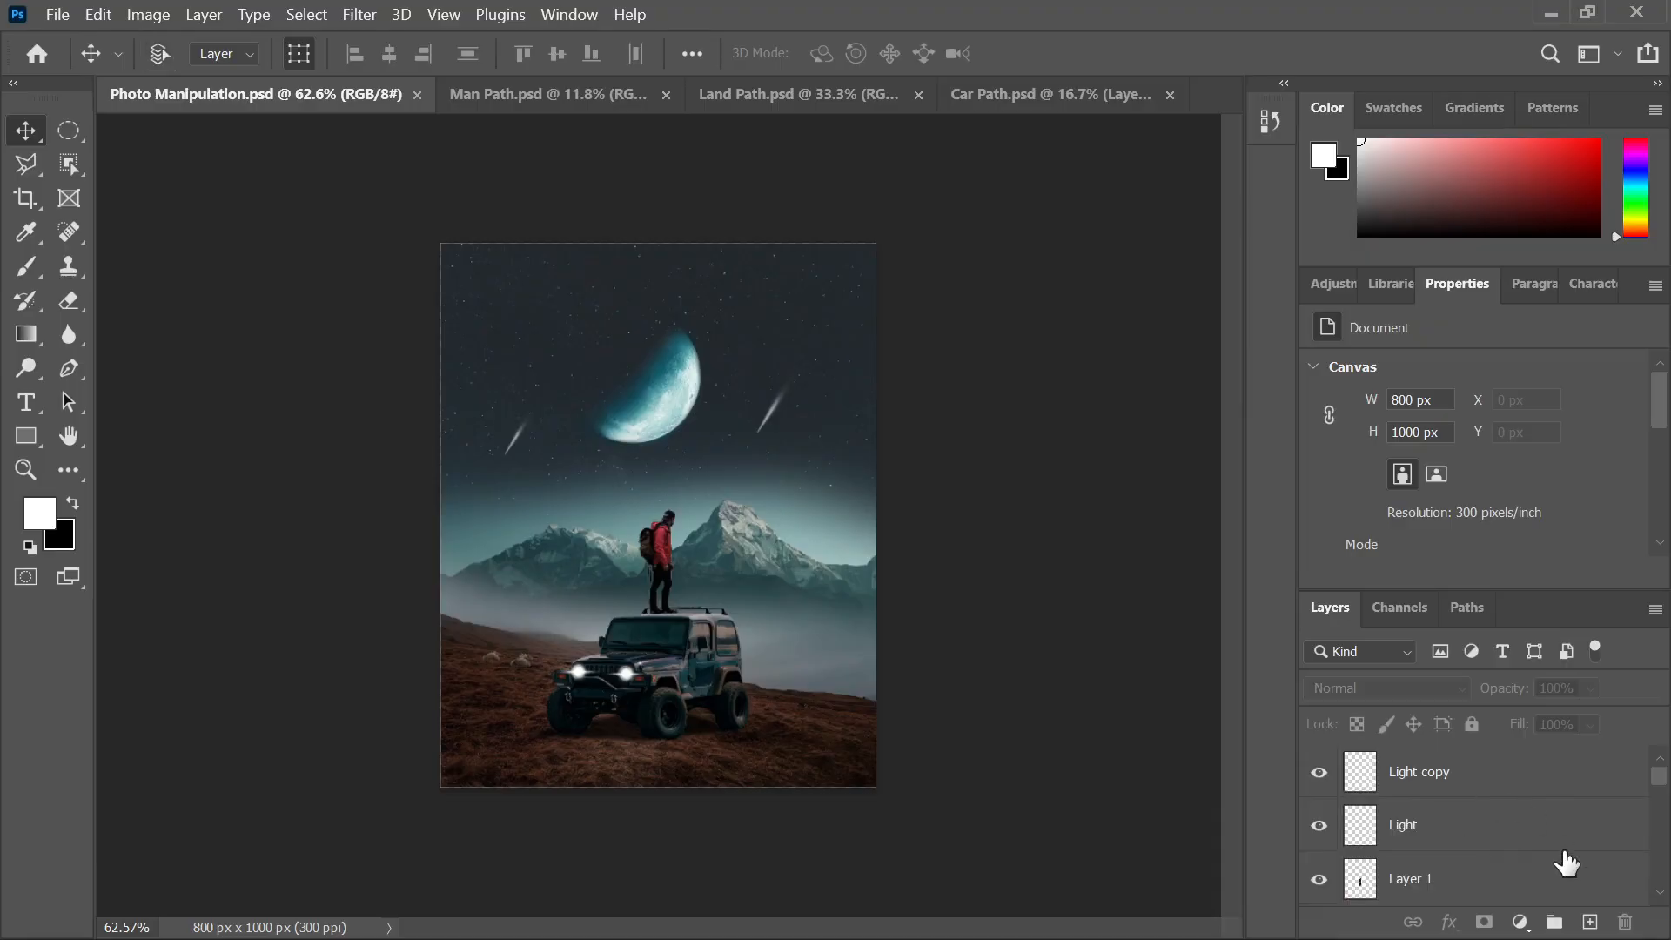
key("ctrl+shift+e")
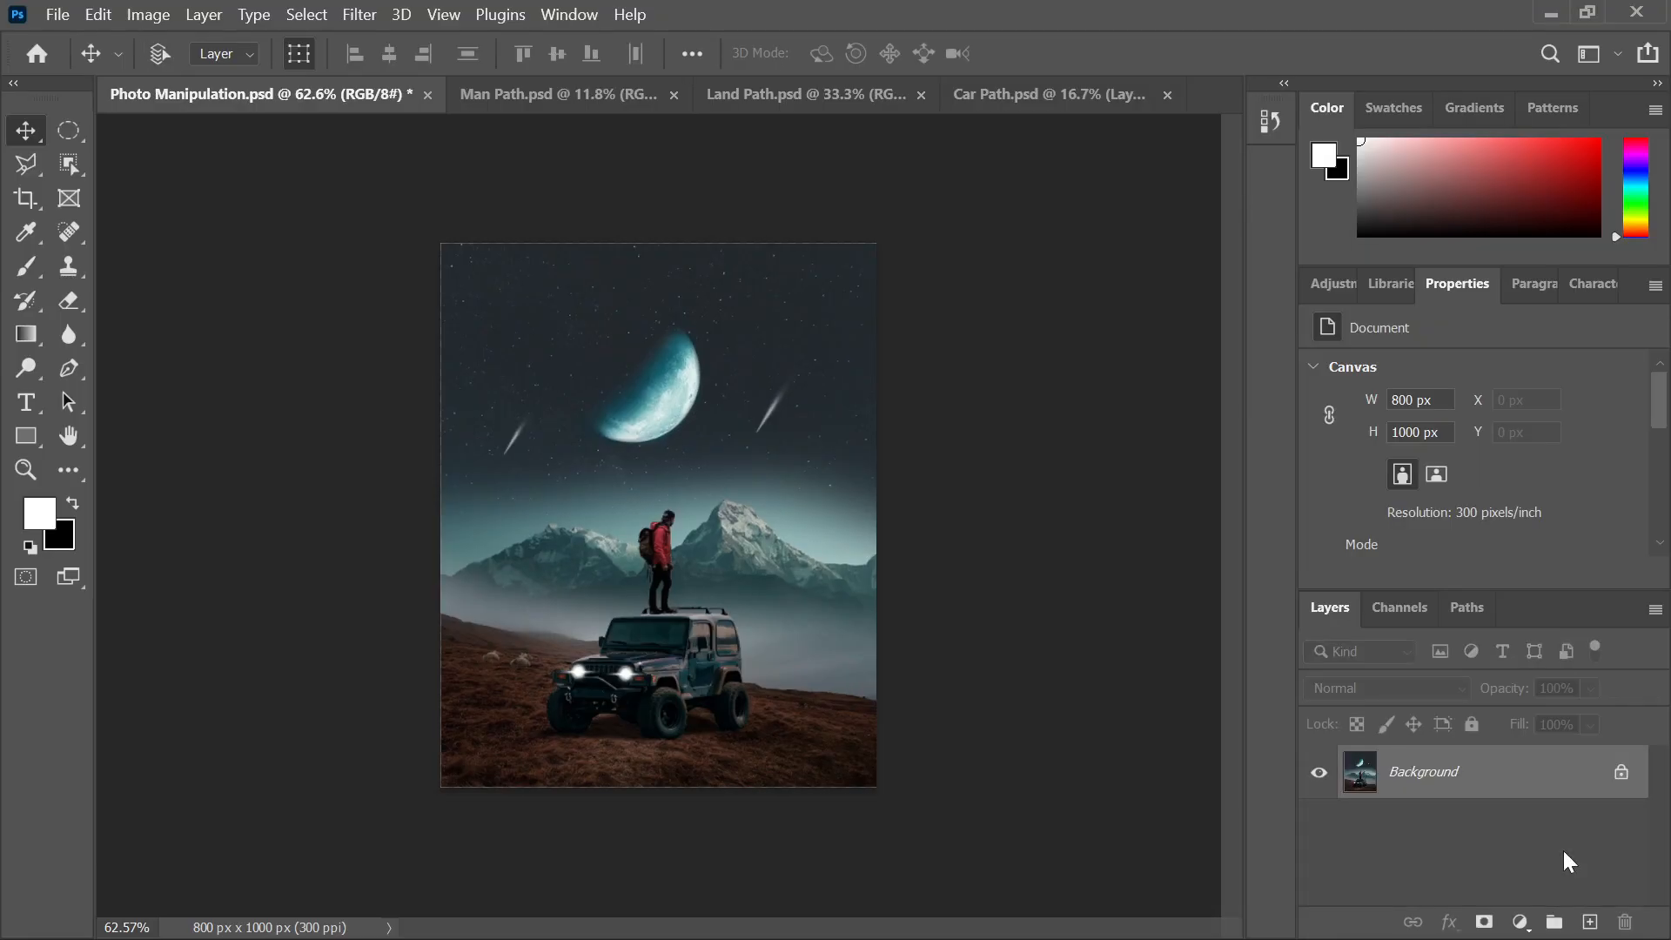
key("ctrl+z")
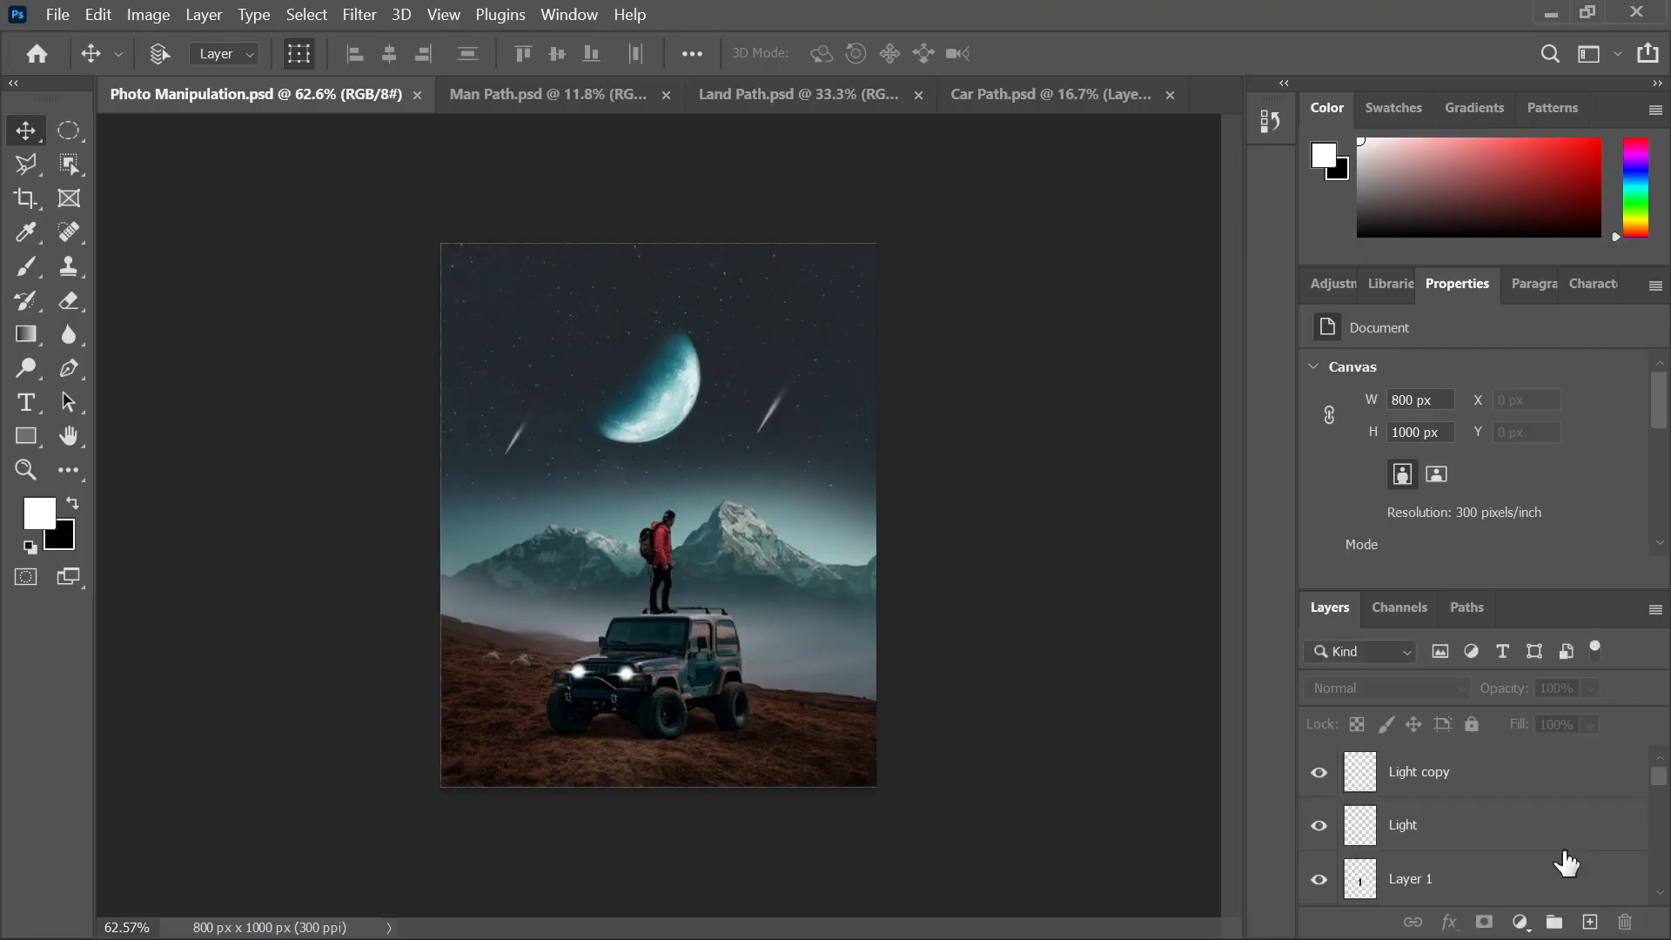
left_click_drag(1566, 865, 1566, 843)
key("ctrl+alt+shift+e")
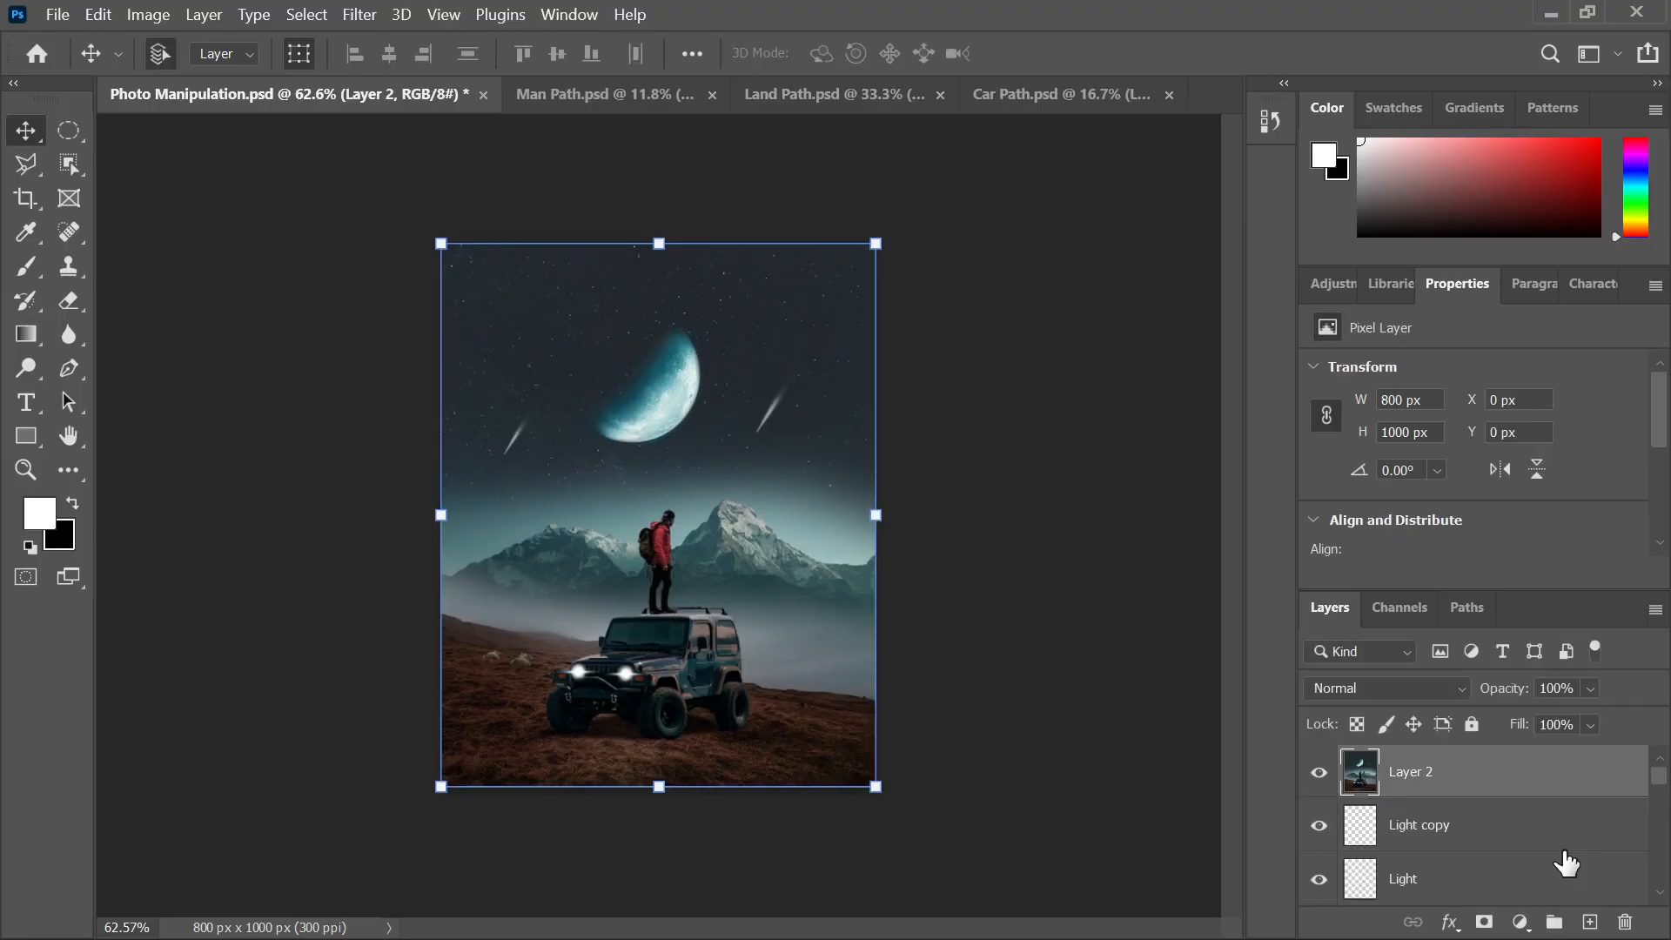
Rename Layer 2 to 'Image' and shift its hue by +6 with Hue/Saturation
double_click(1411, 773)
key("Return")
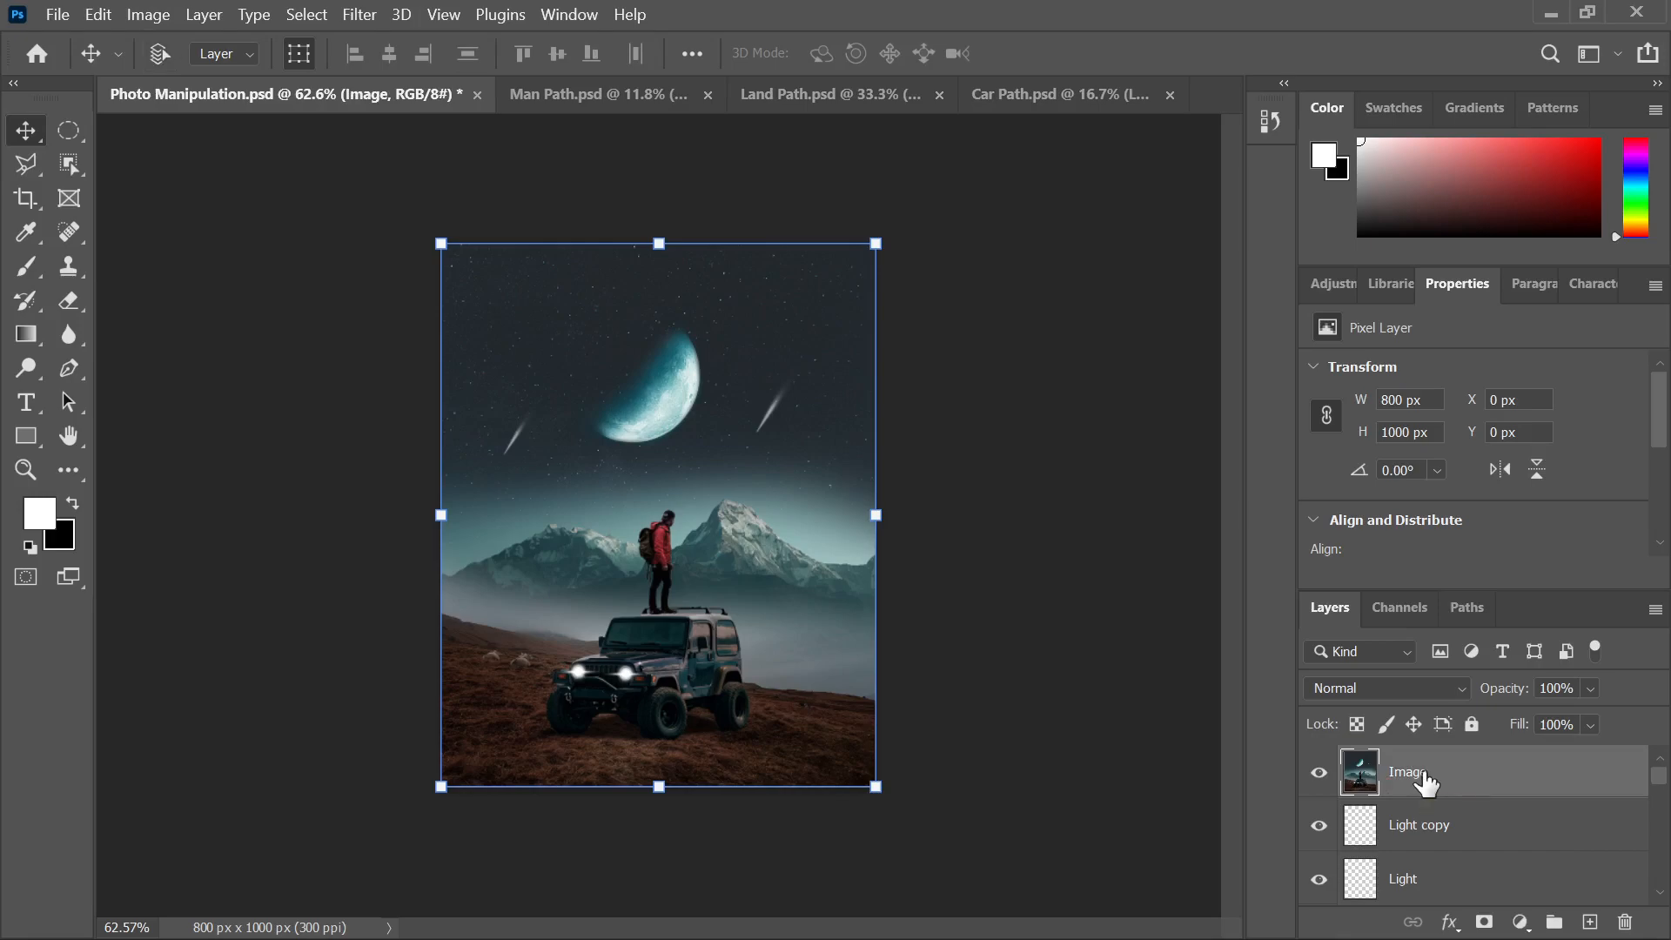
key("ctrl+u")
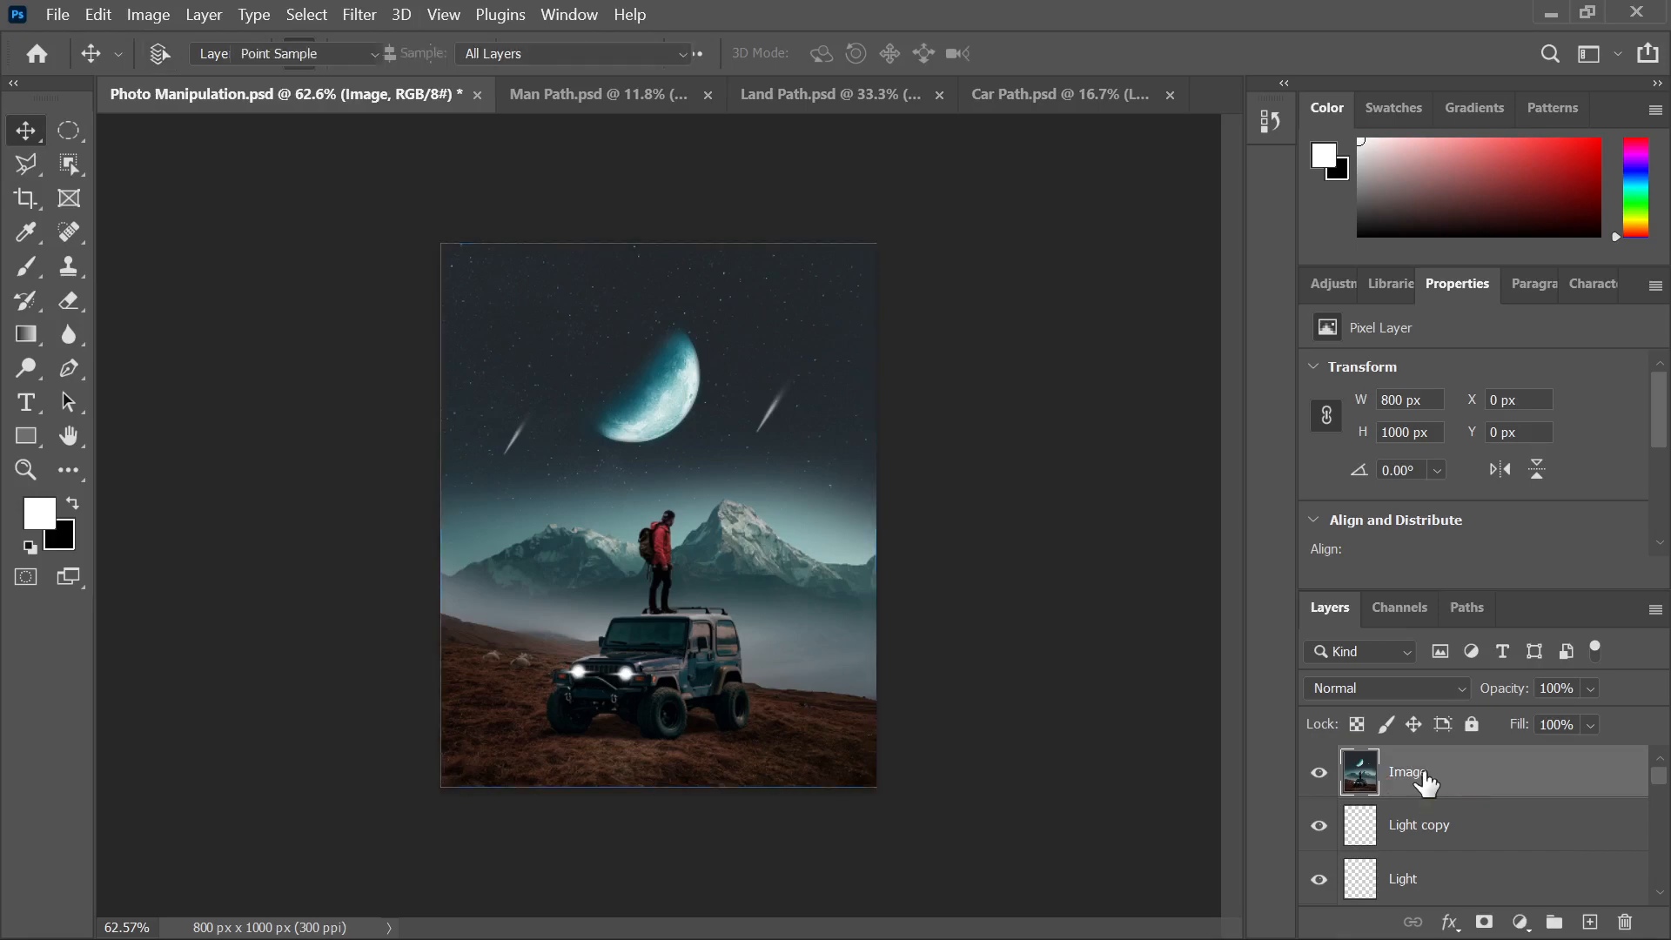
left_click_drag(924, 138, 1028, 144)
left_click_drag(1214, 337, 1230, 404)
left_click(1533, 215)
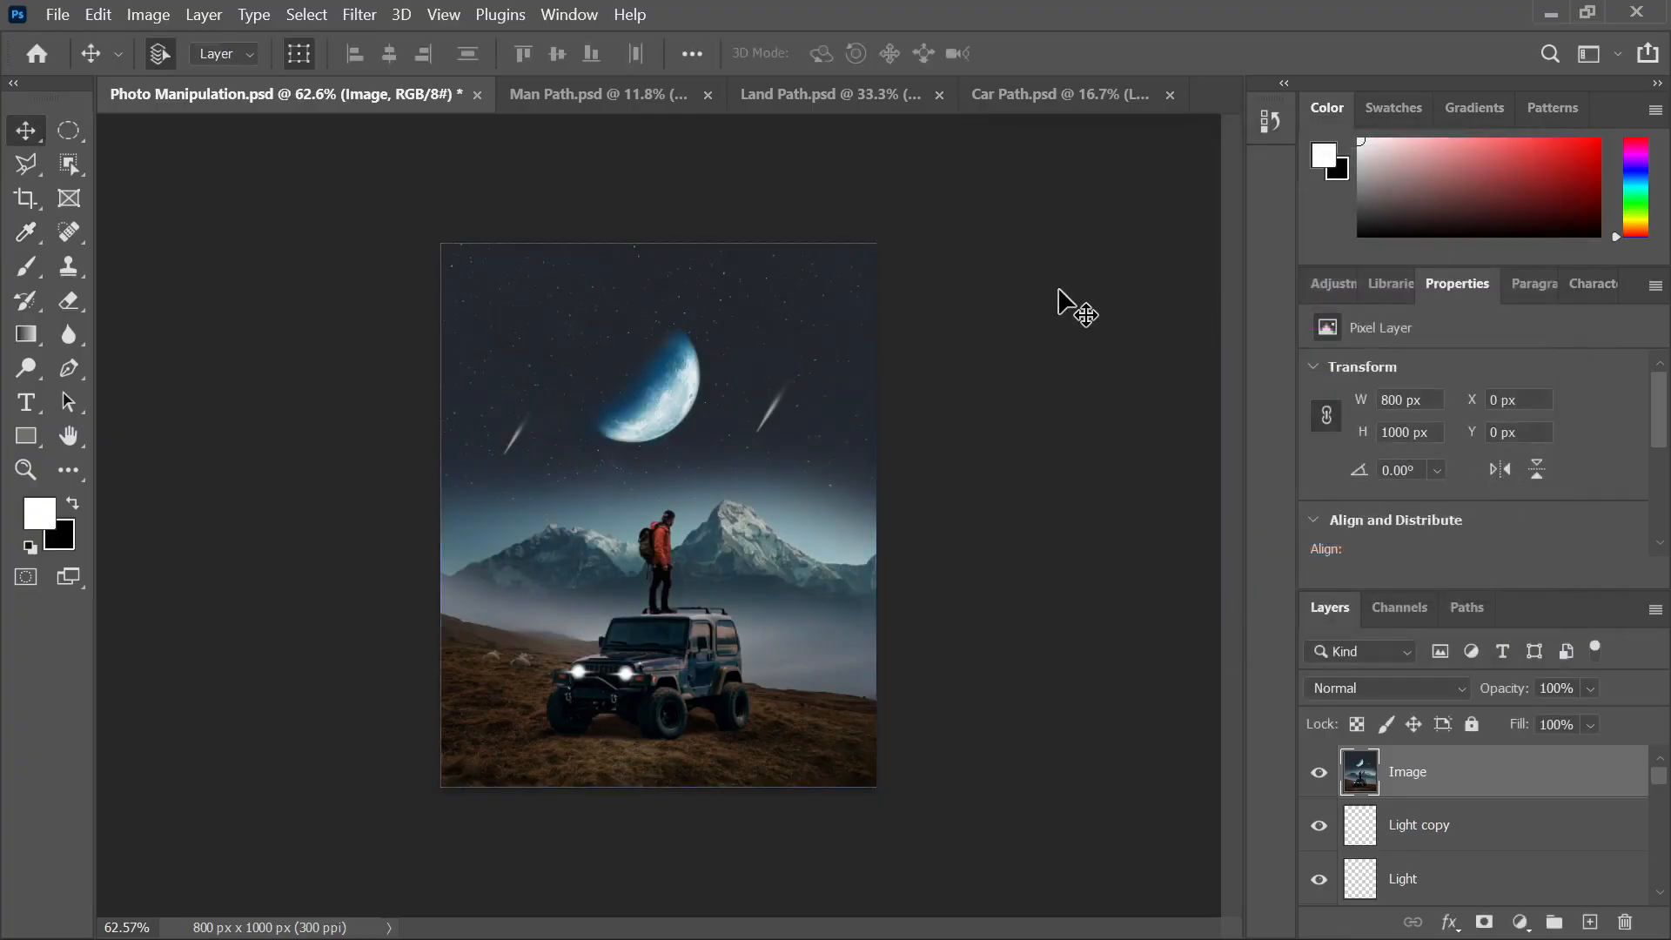
Lock the Image layer completely and save the composite
left_click(1417, 773)
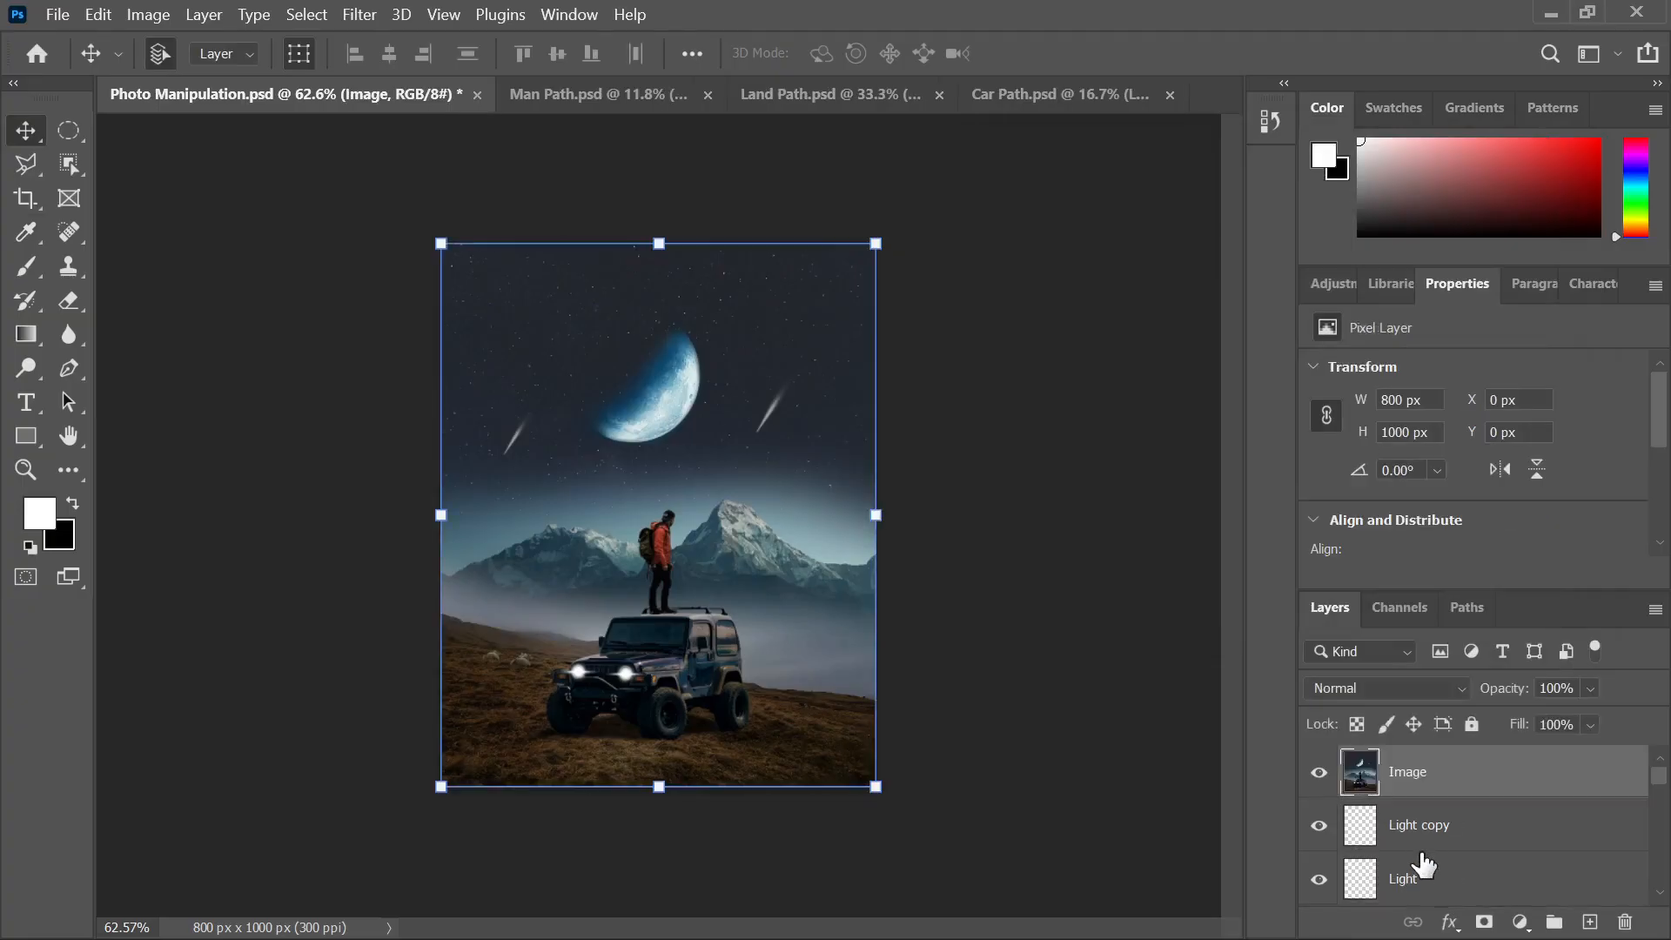
left_click(1471, 724)
scroll(1392, 857, "down", 5)
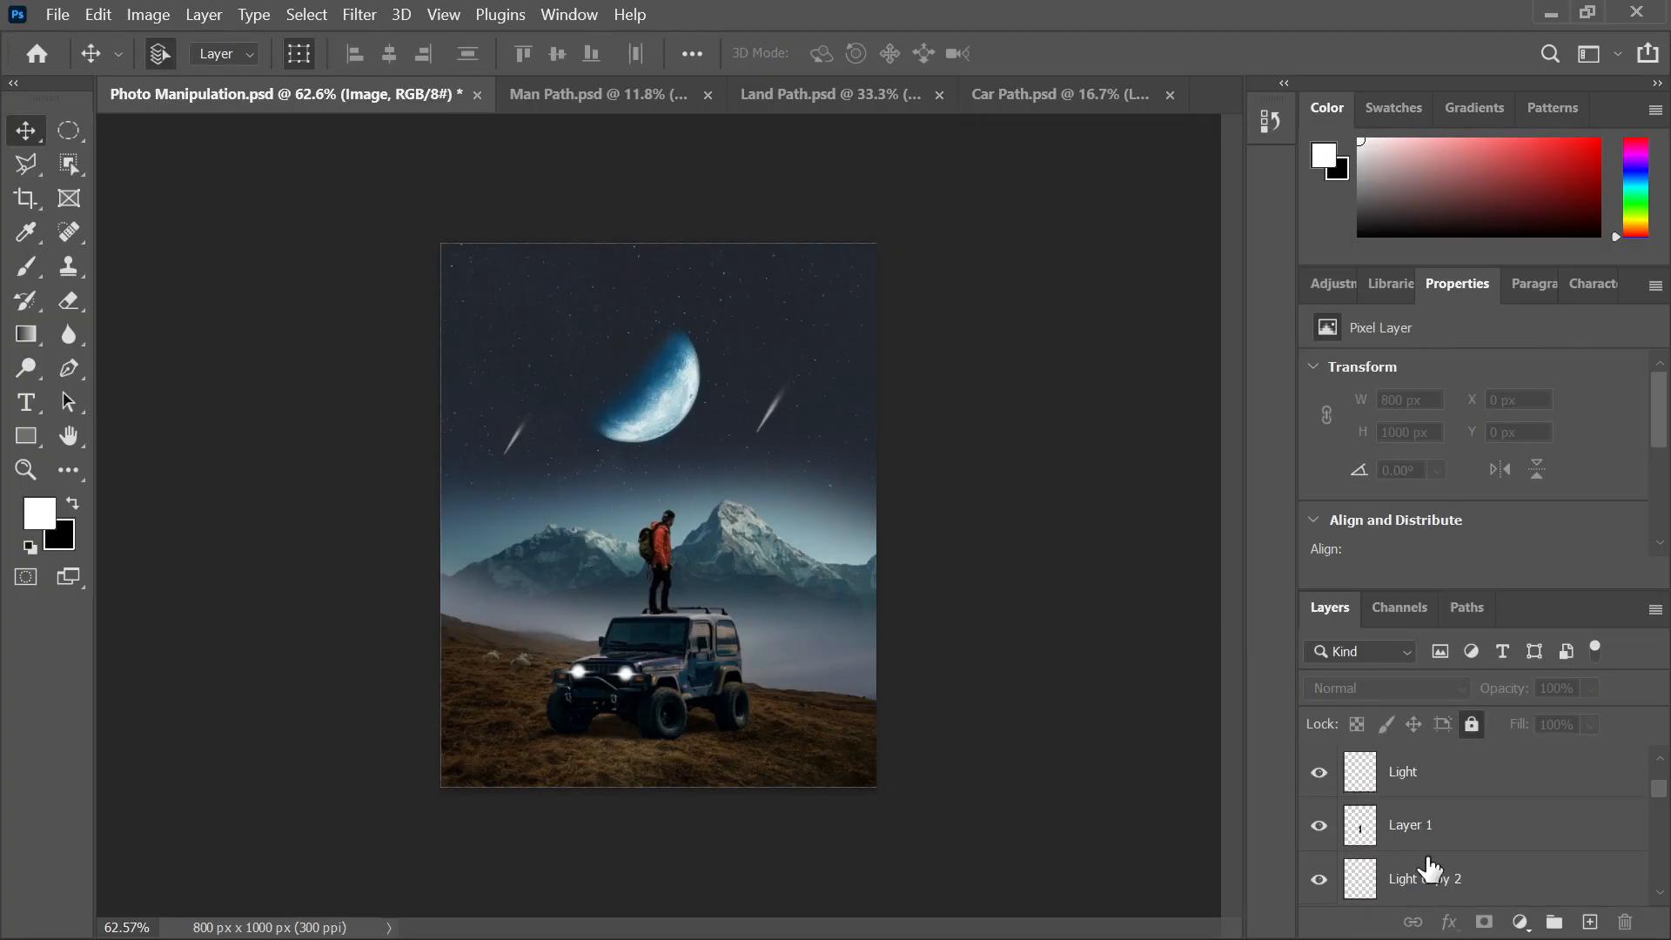
scroll(1430, 867, "up", 10)
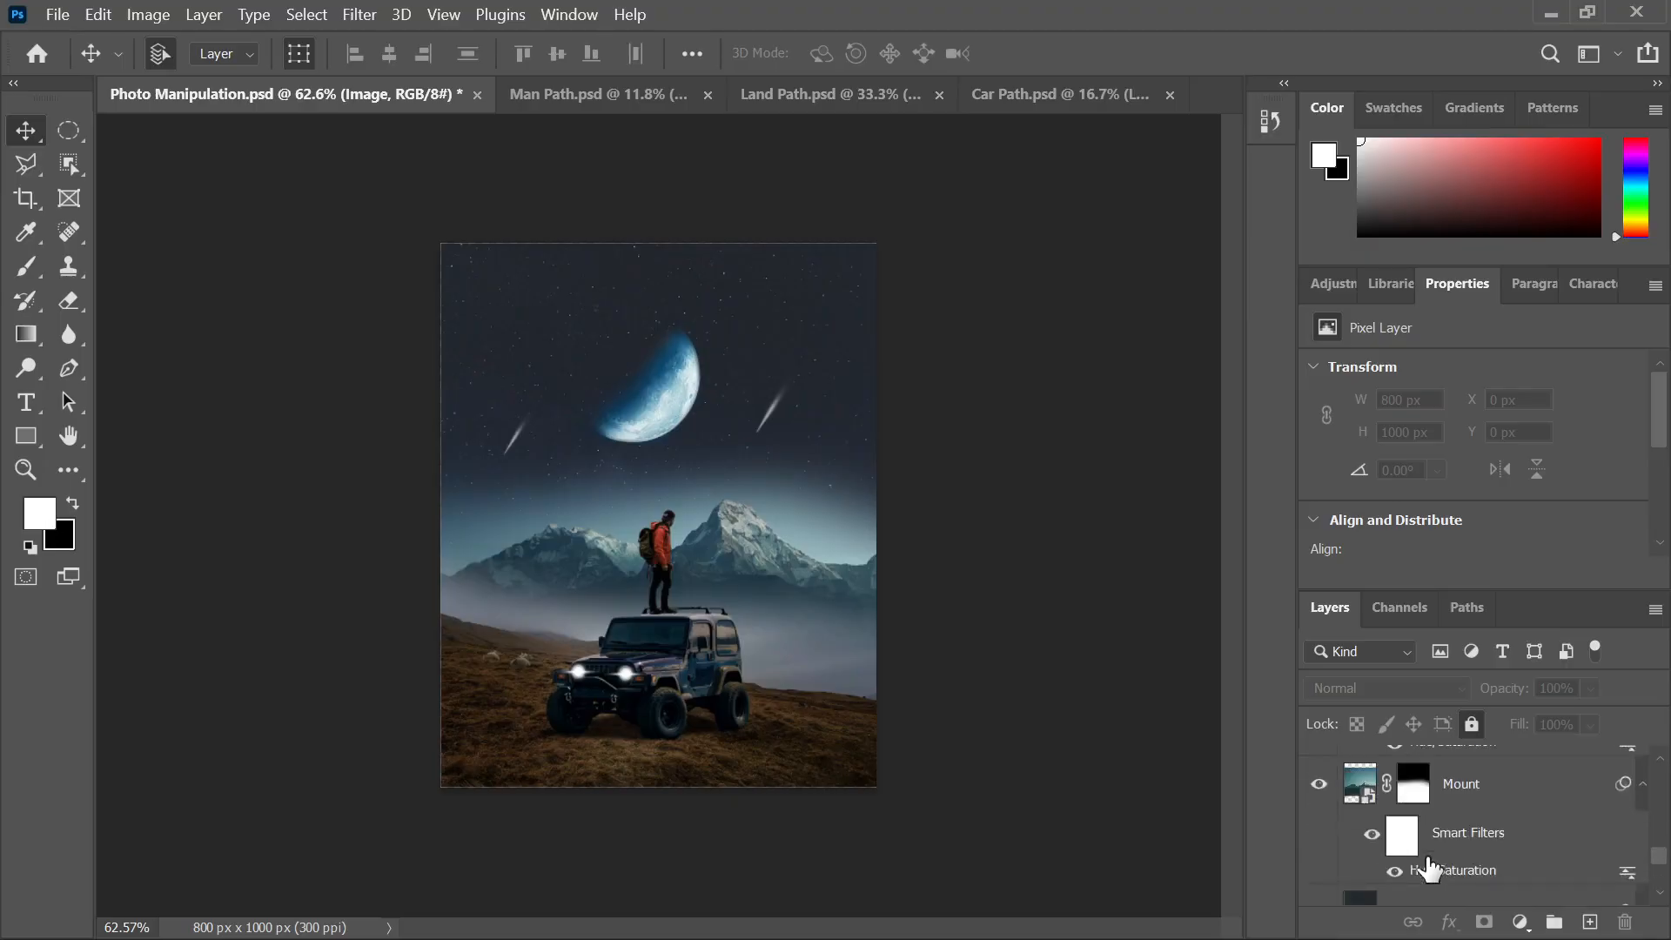
scroll(1429, 868, "up", 1)
left_click(1077, 600)
key("ctrl+s")
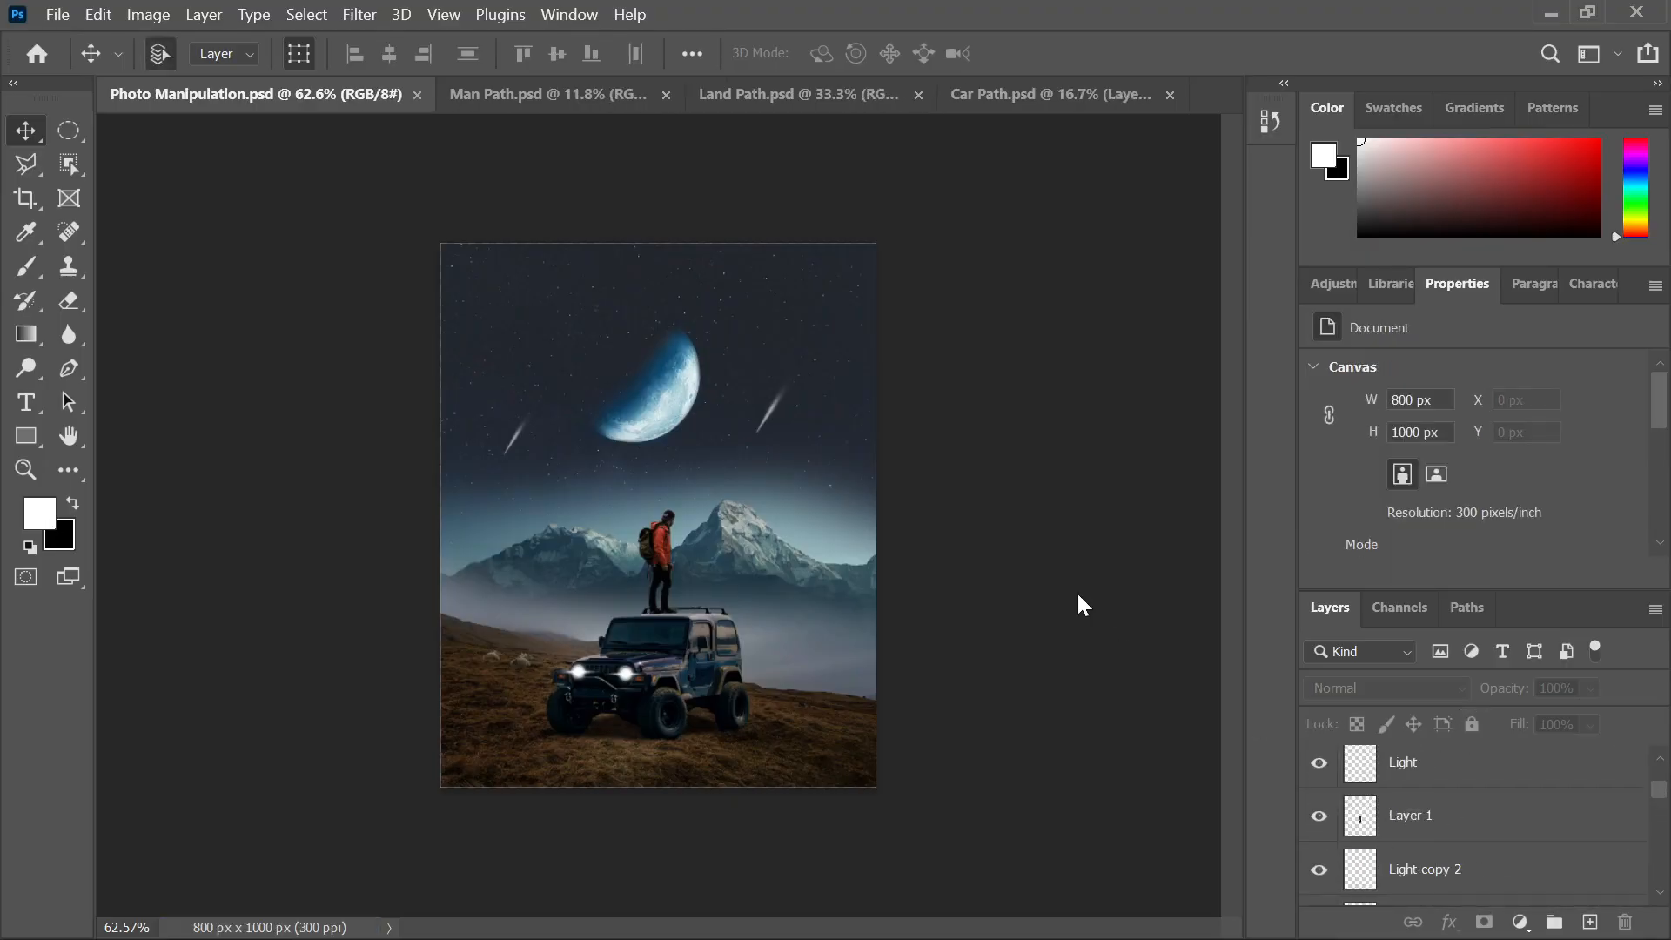
Export the composite through Export As with JPG as the format
left_click(54, 17)
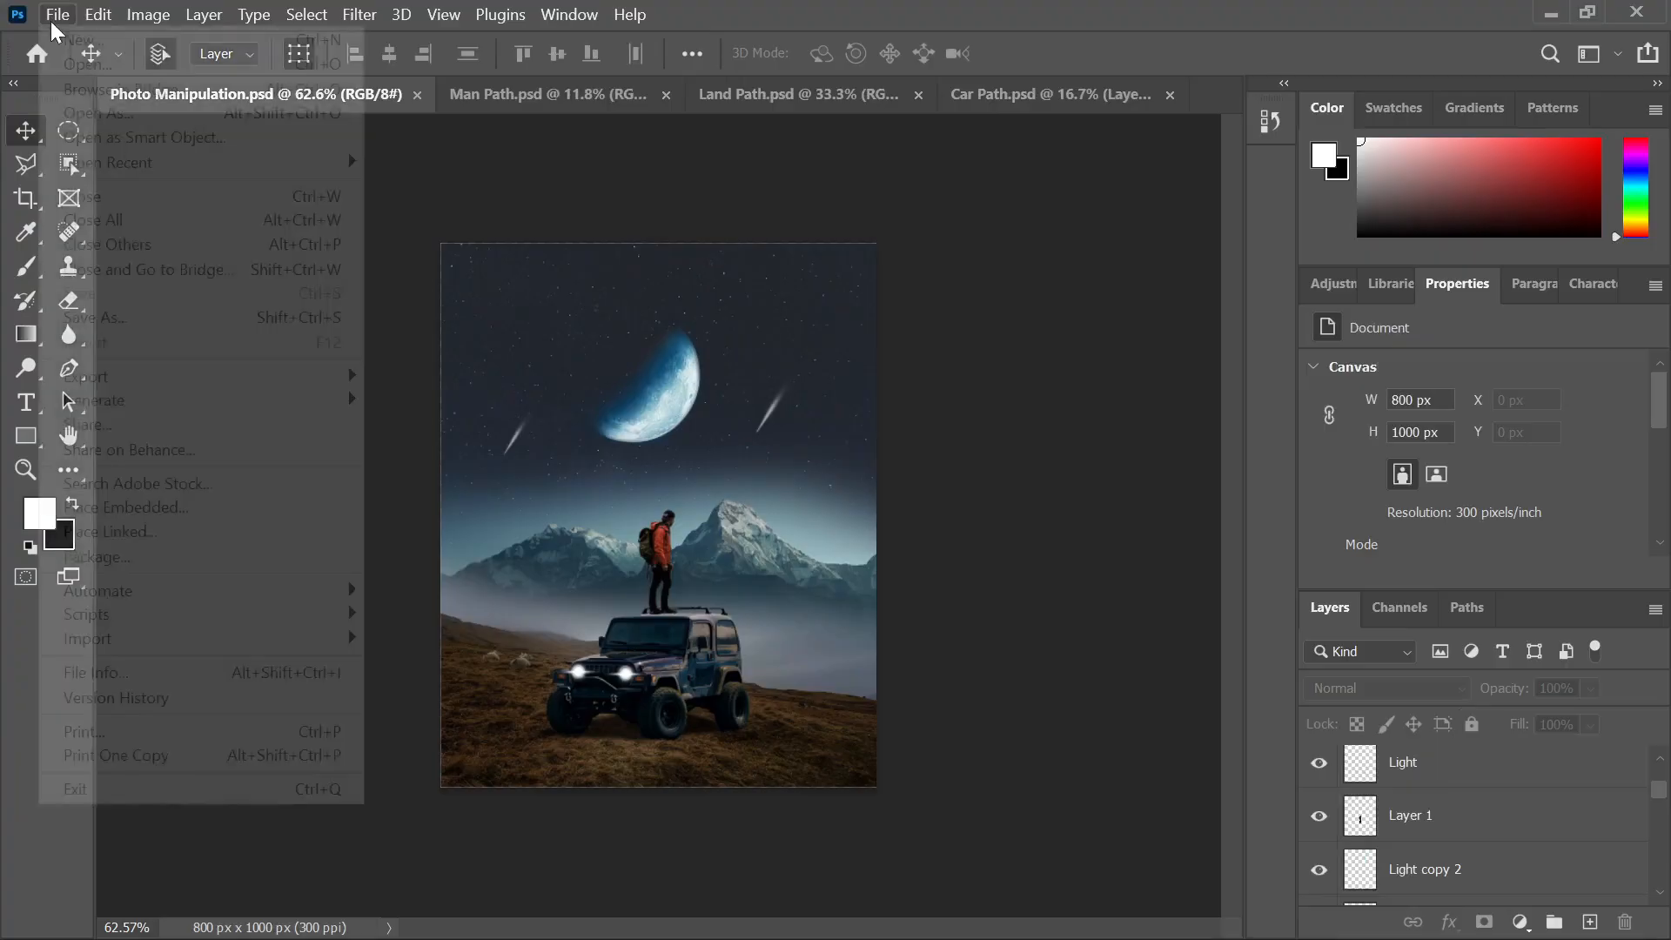
mouse_move(144, 375)
left_click(454, 402)
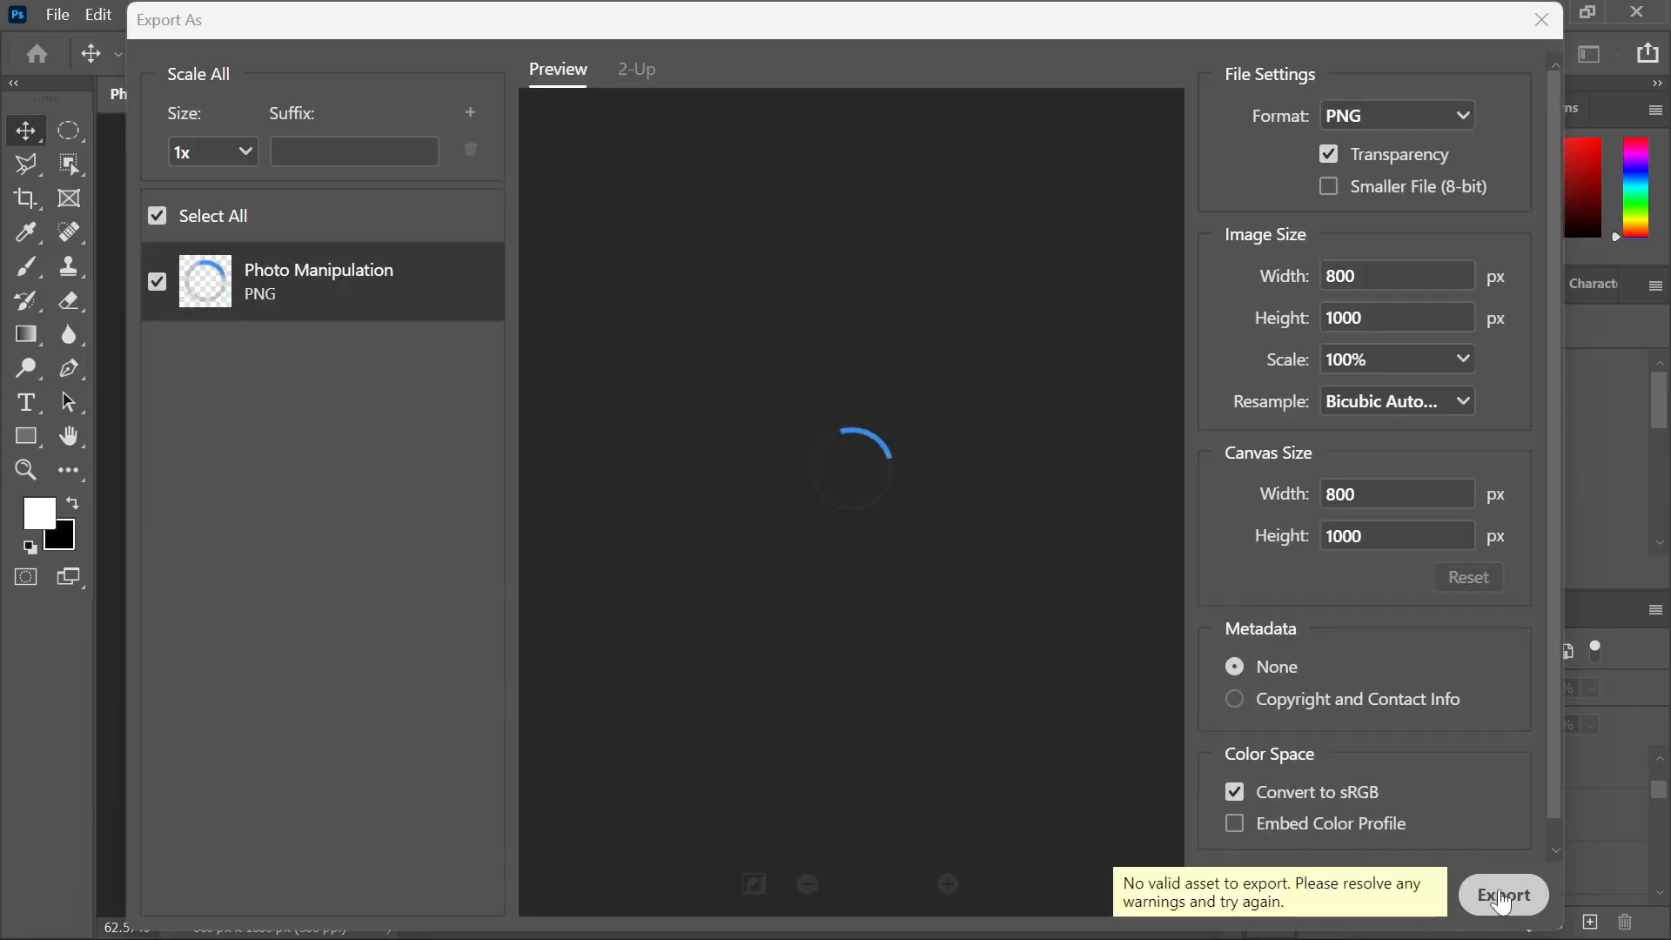
left_click(1371, 117)
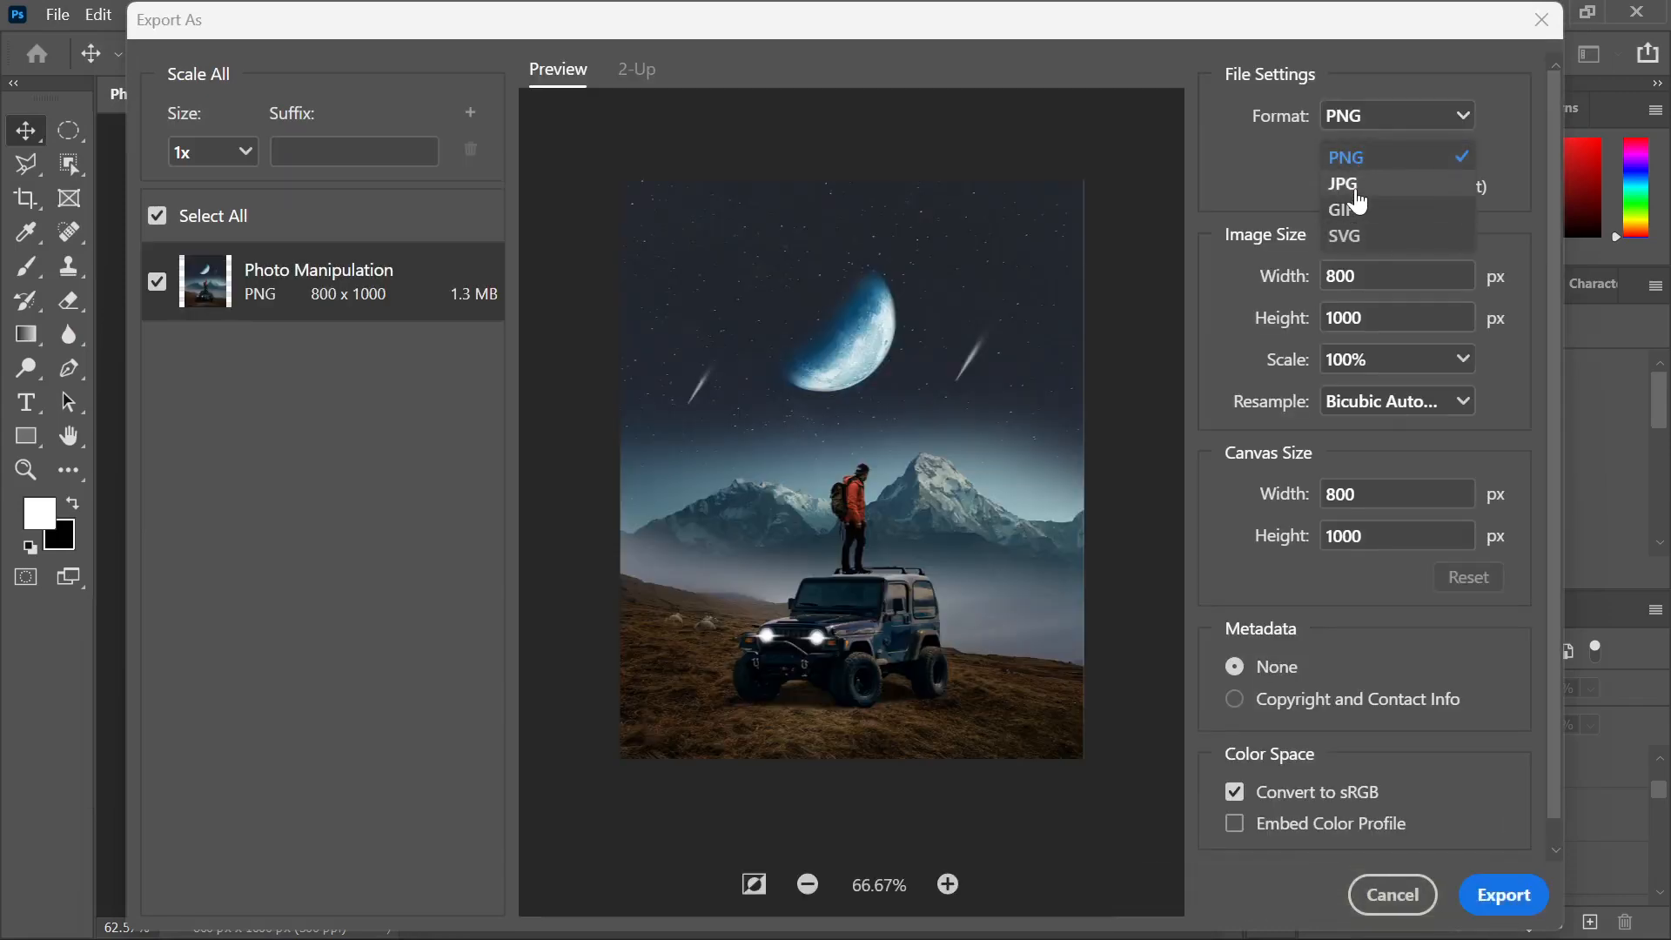
left_click(1355, 183)
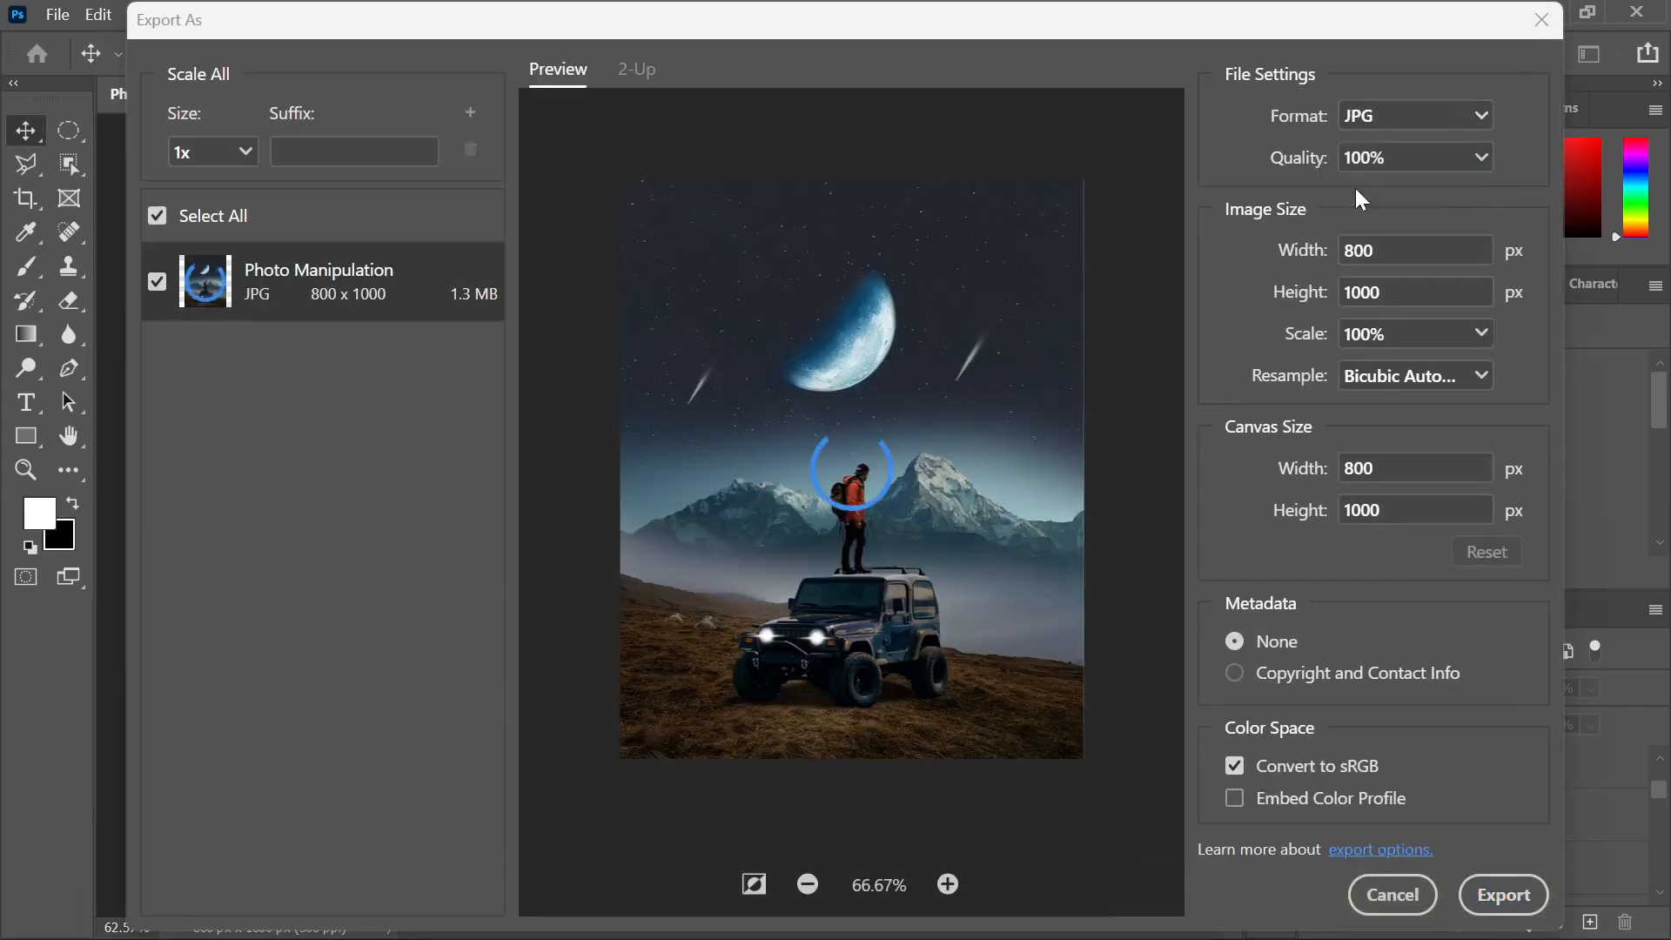
left_click(1506, 895)
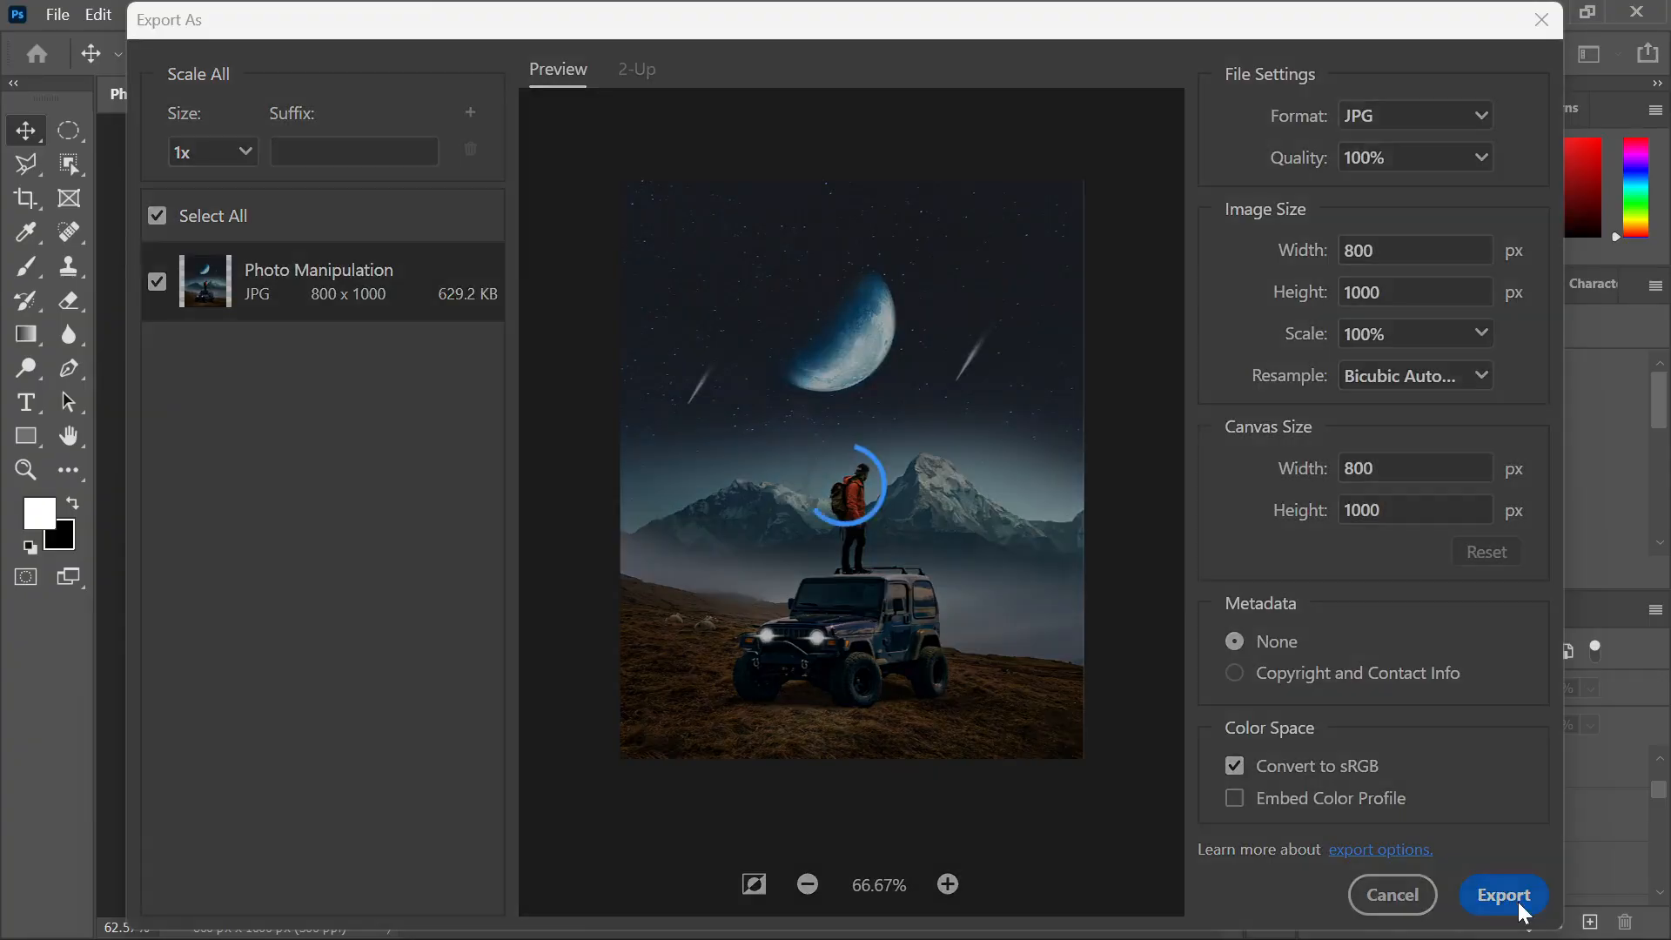
Save the JPG as Photo Manipulation in the Desktop's Photoshop Job folder
left_click(122, 254)
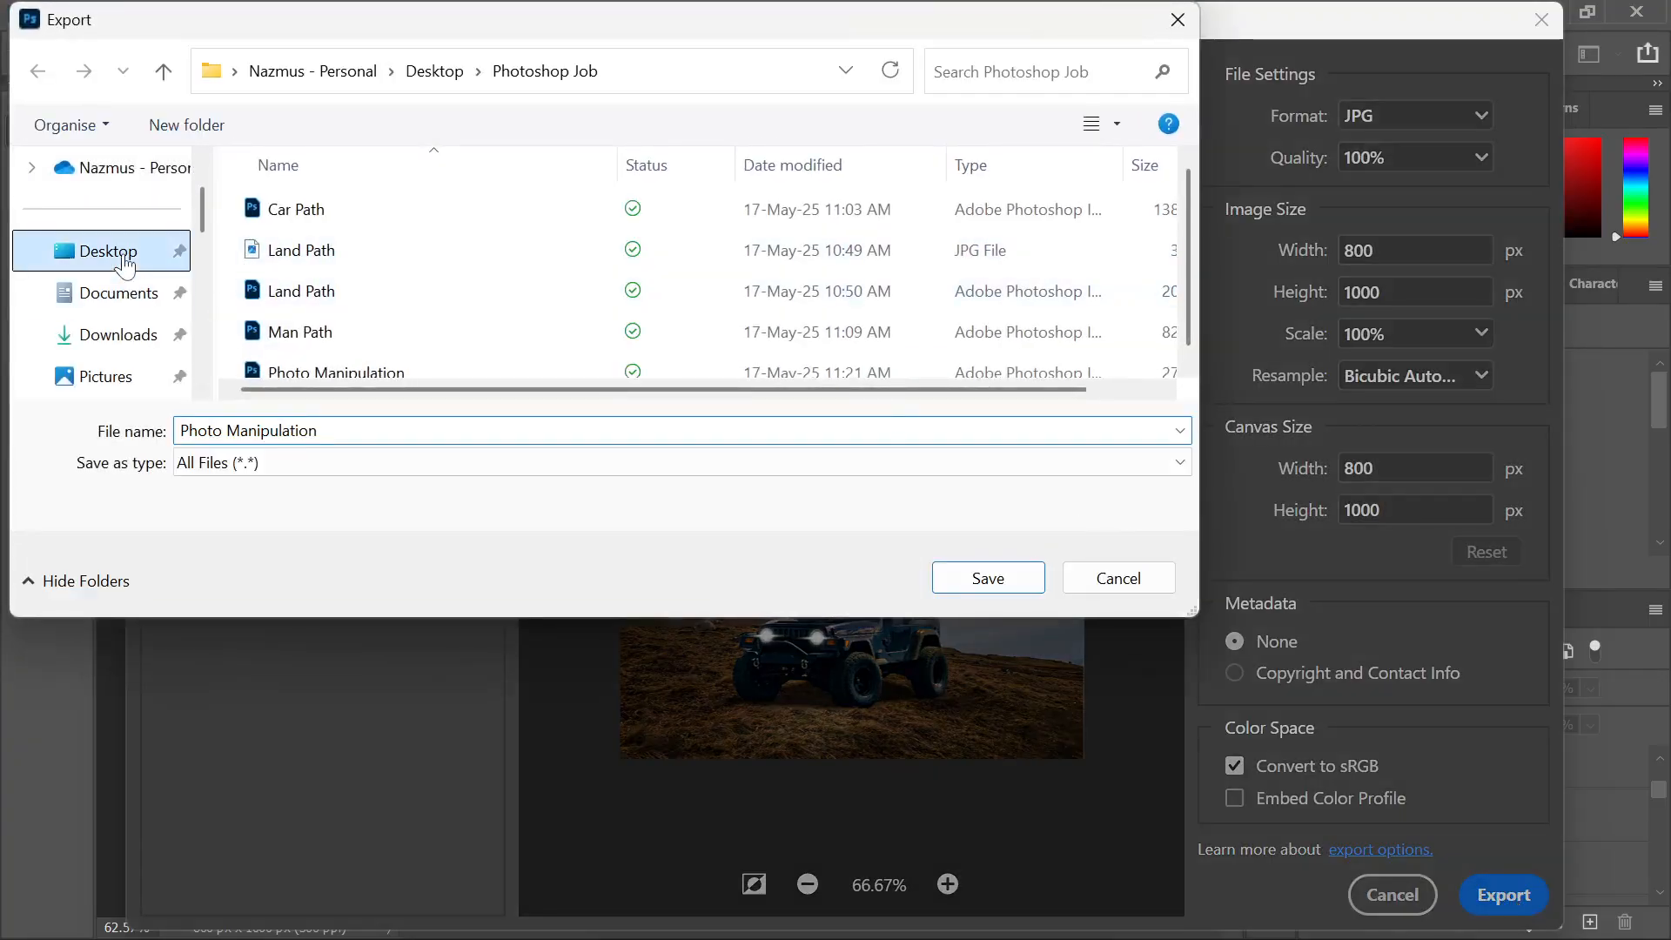
scroll(322, 278, "down", 5)
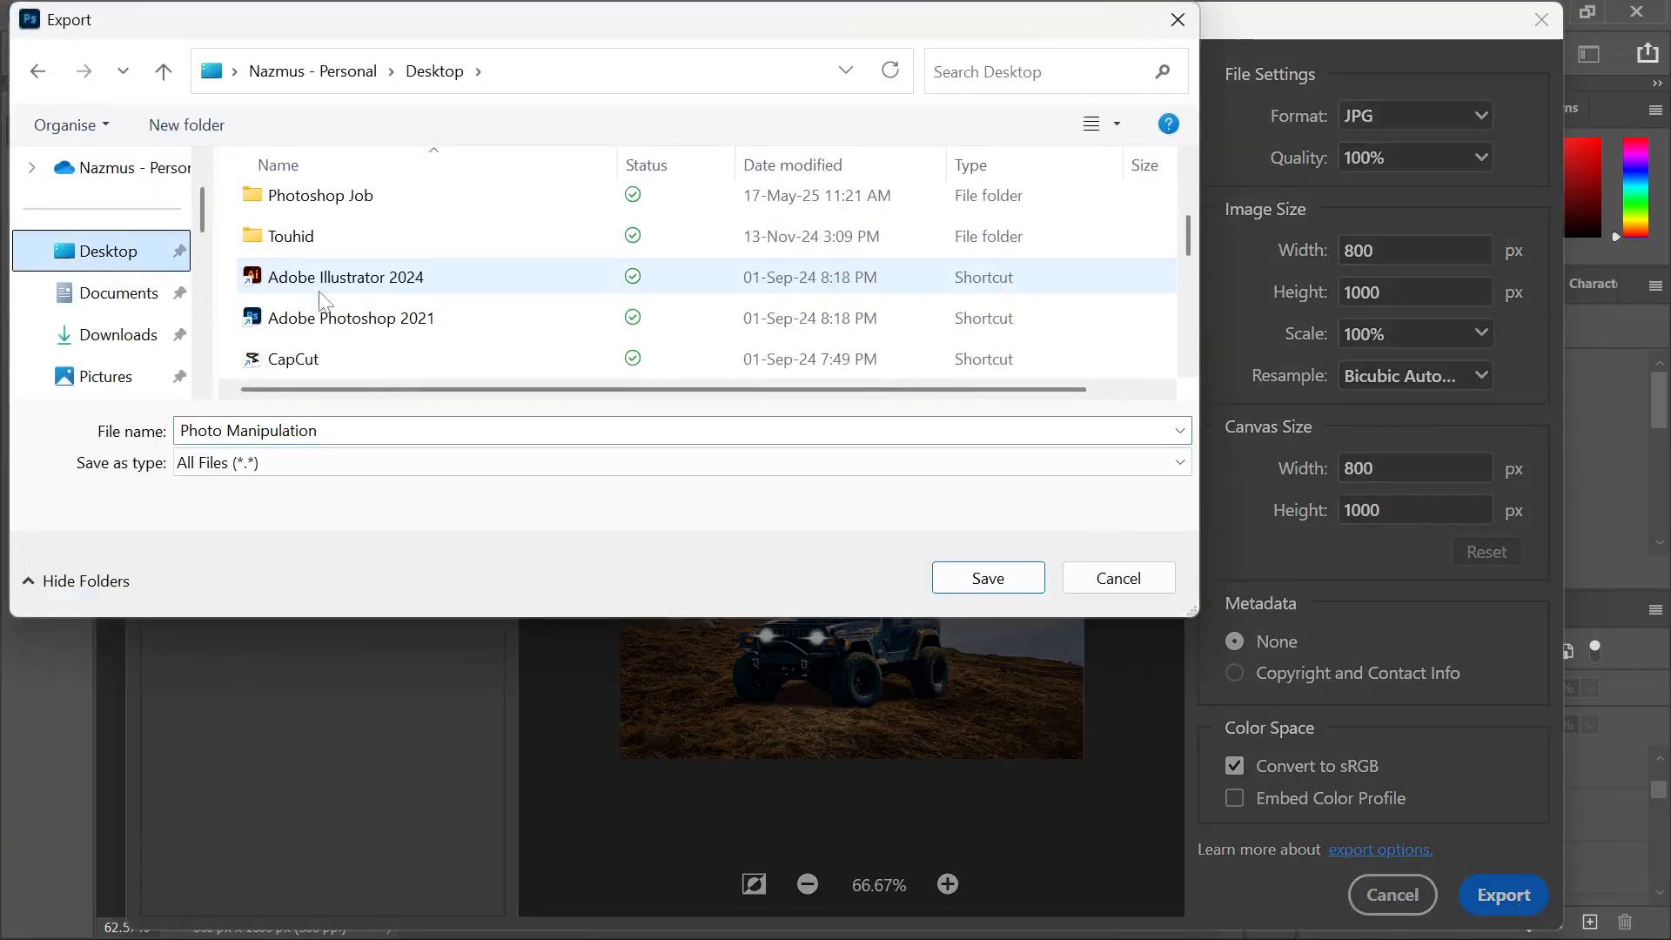
double_click(336, 198)
left_click(1023, 583)
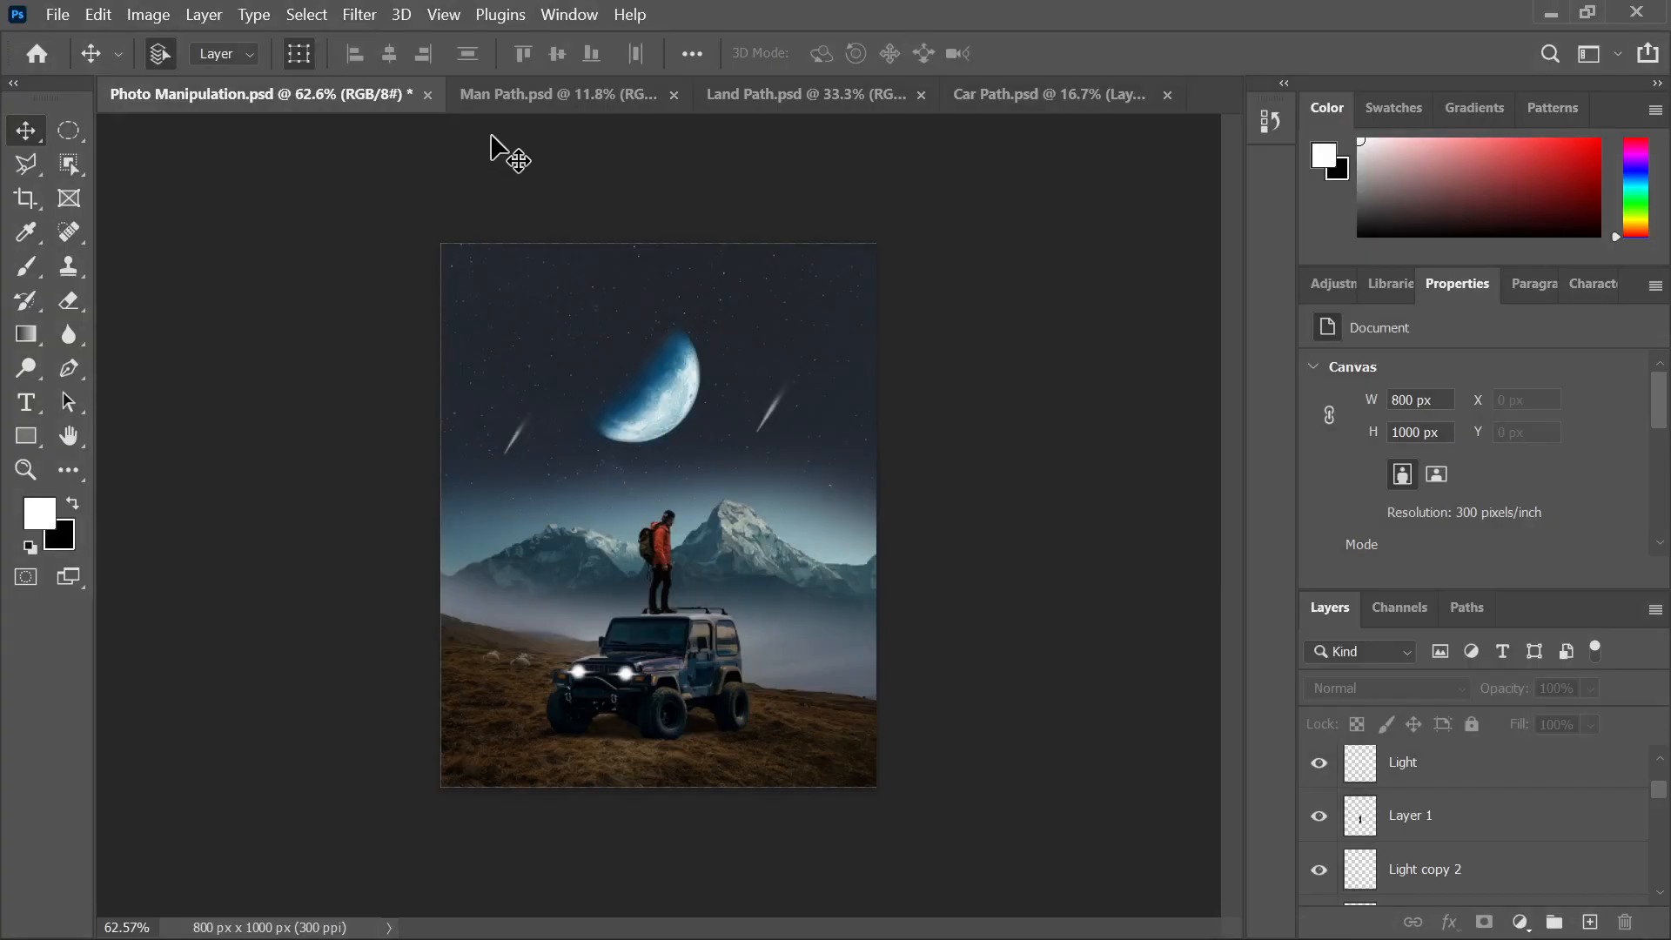
Switch File Explorer to the Job Image folder and open the Manipulation and color Correction image
mouse_move(841, 924)
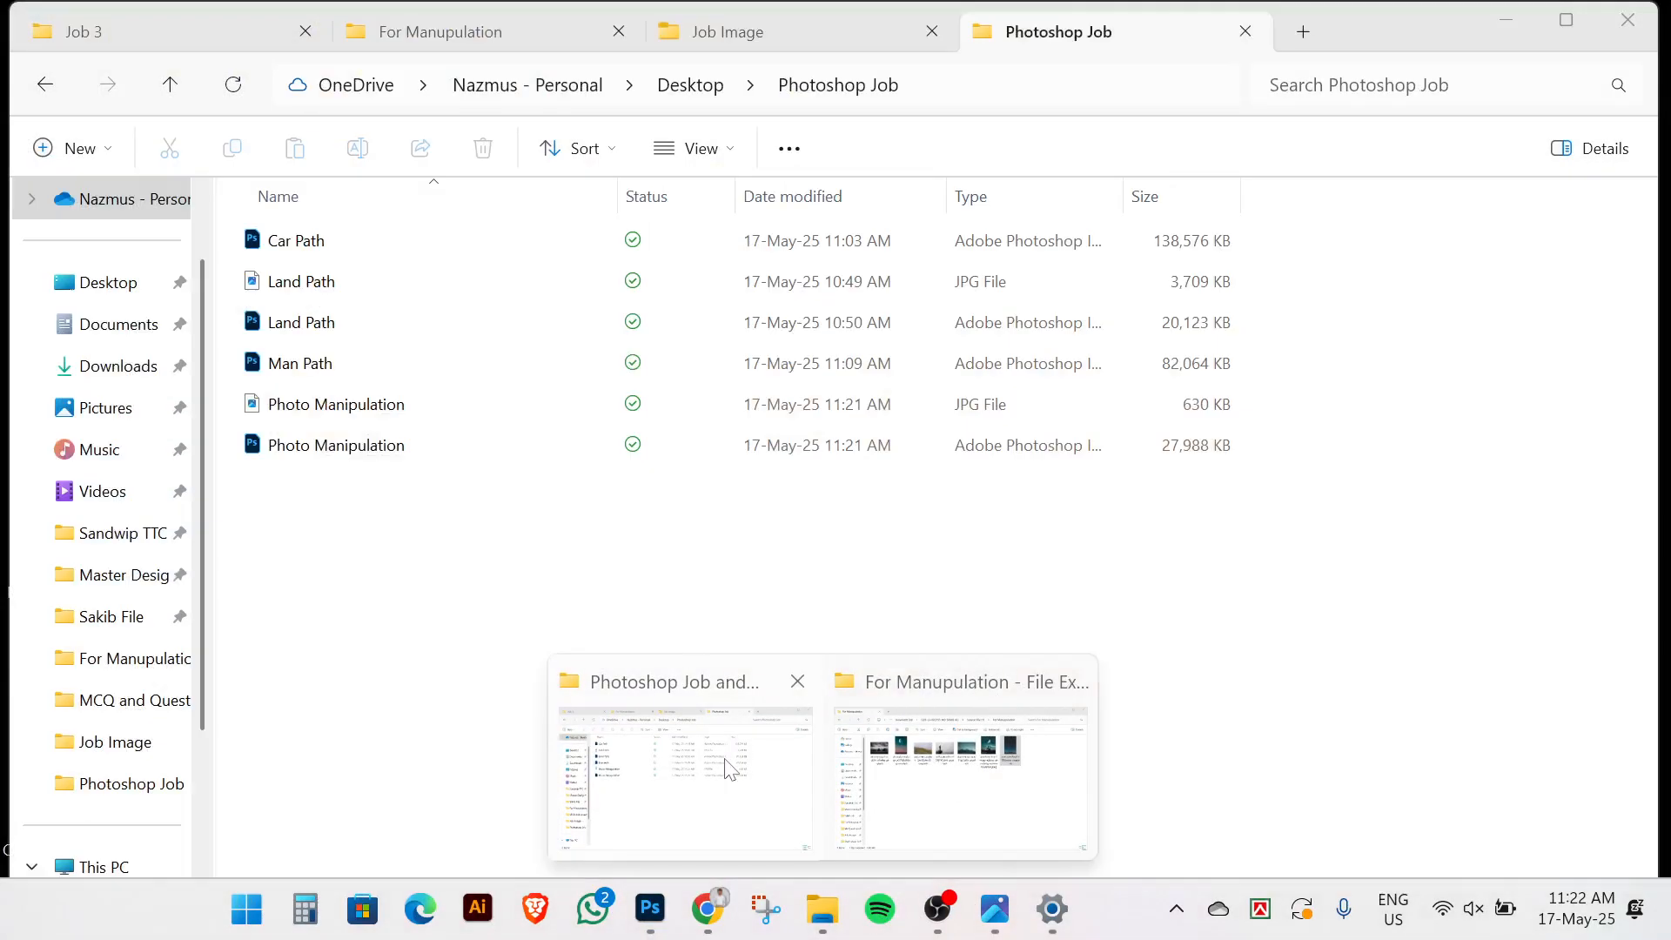
left_click(727, 770)
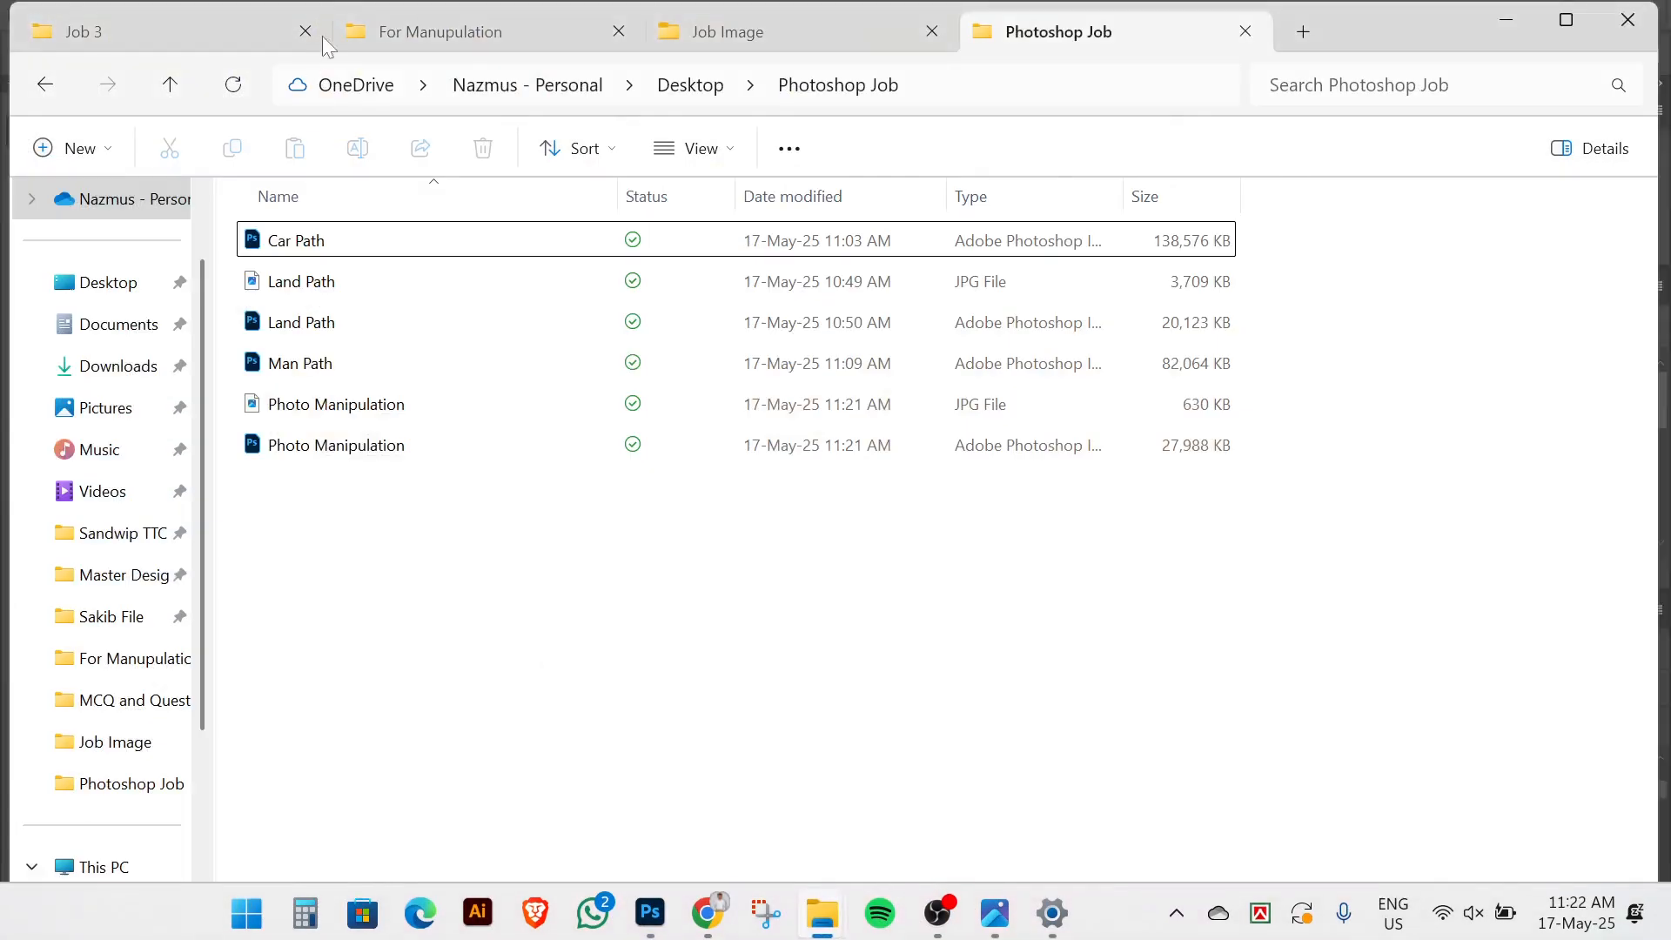
left_click(424, 33)
left_click(696, 31)
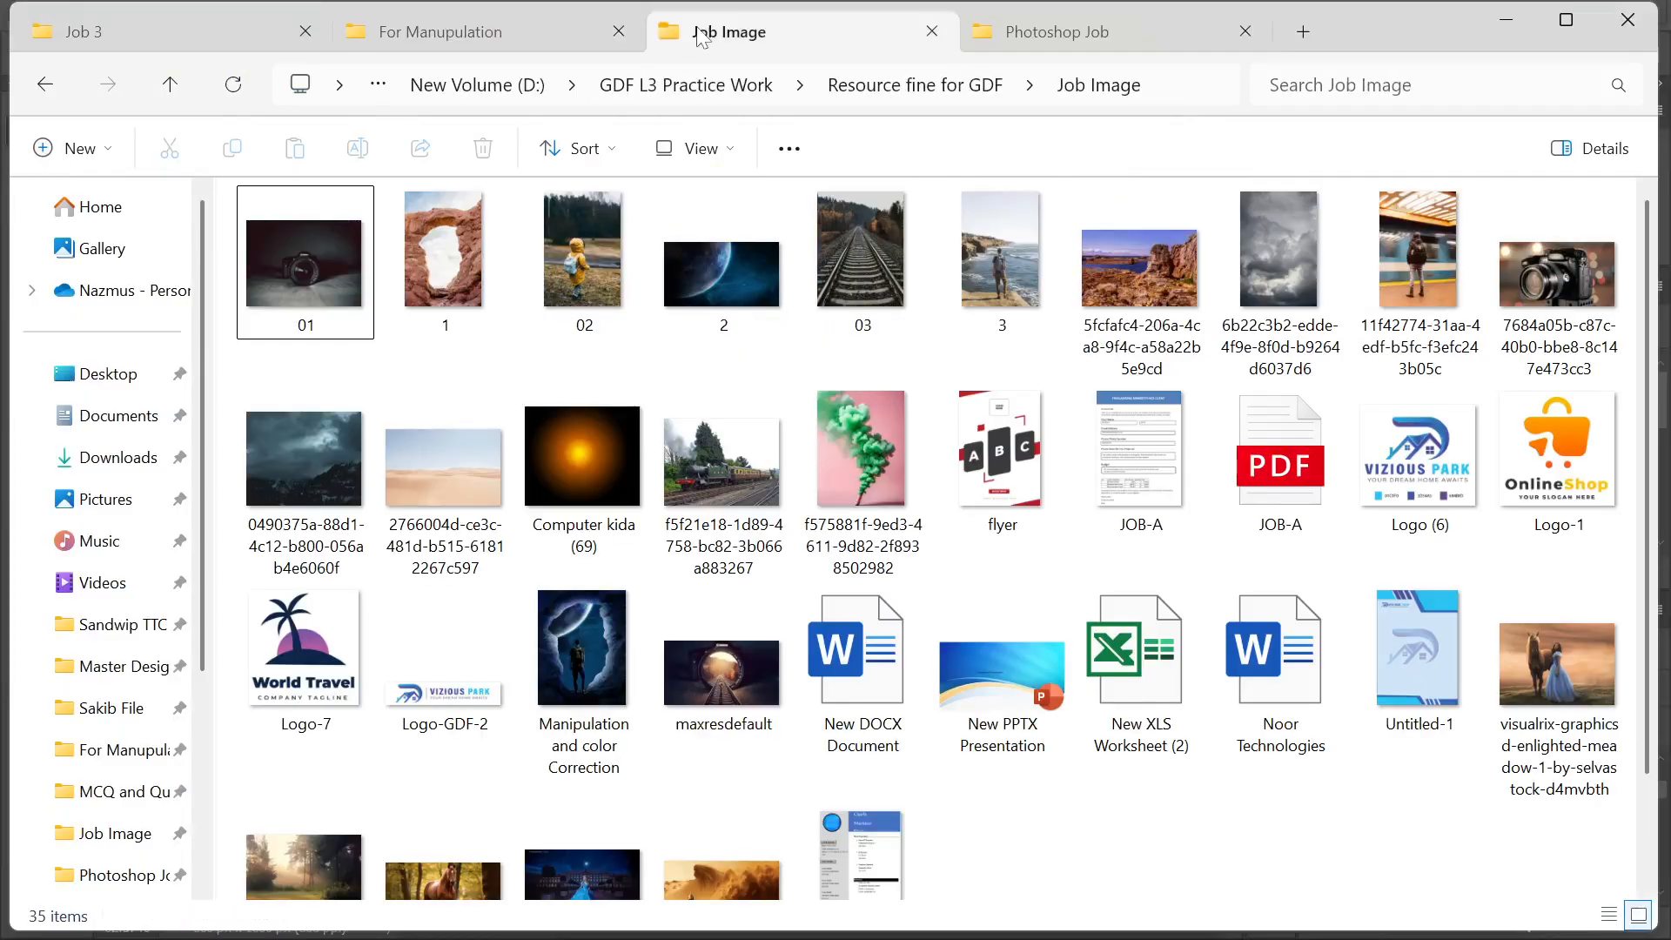
scroll(745, 691, "down", 2)
left_click(613, 575)
double_click(613, 574)
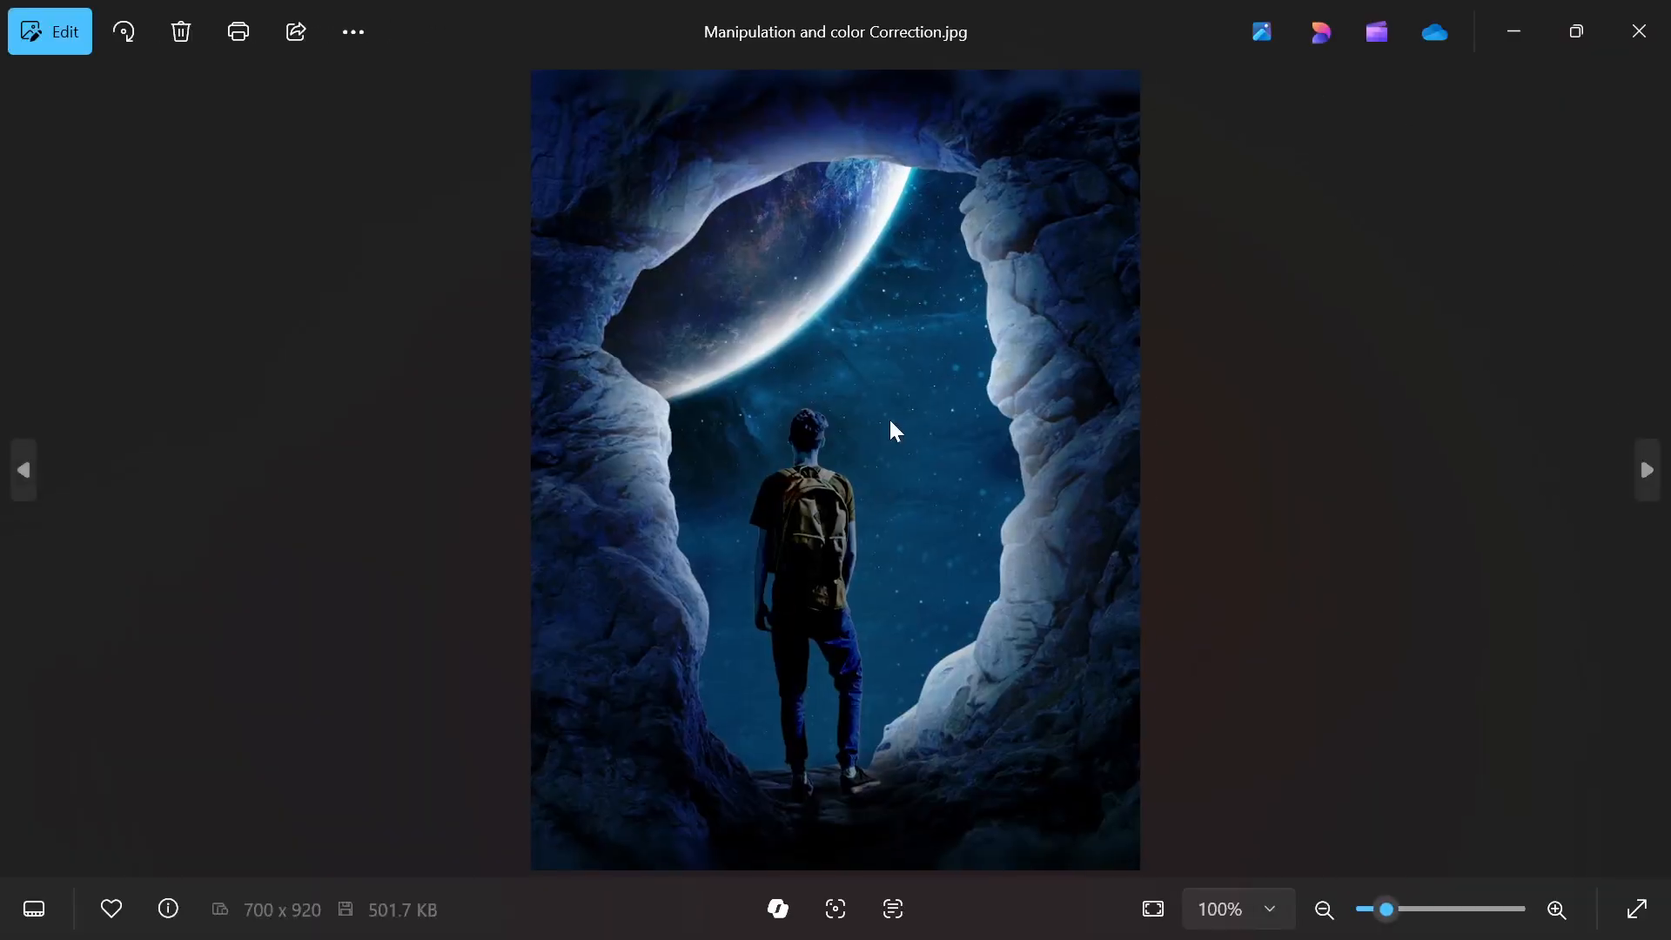
Preview the next image, the horse and meadow, and the desert sandstorm photos, then close the viewer
key("Right")
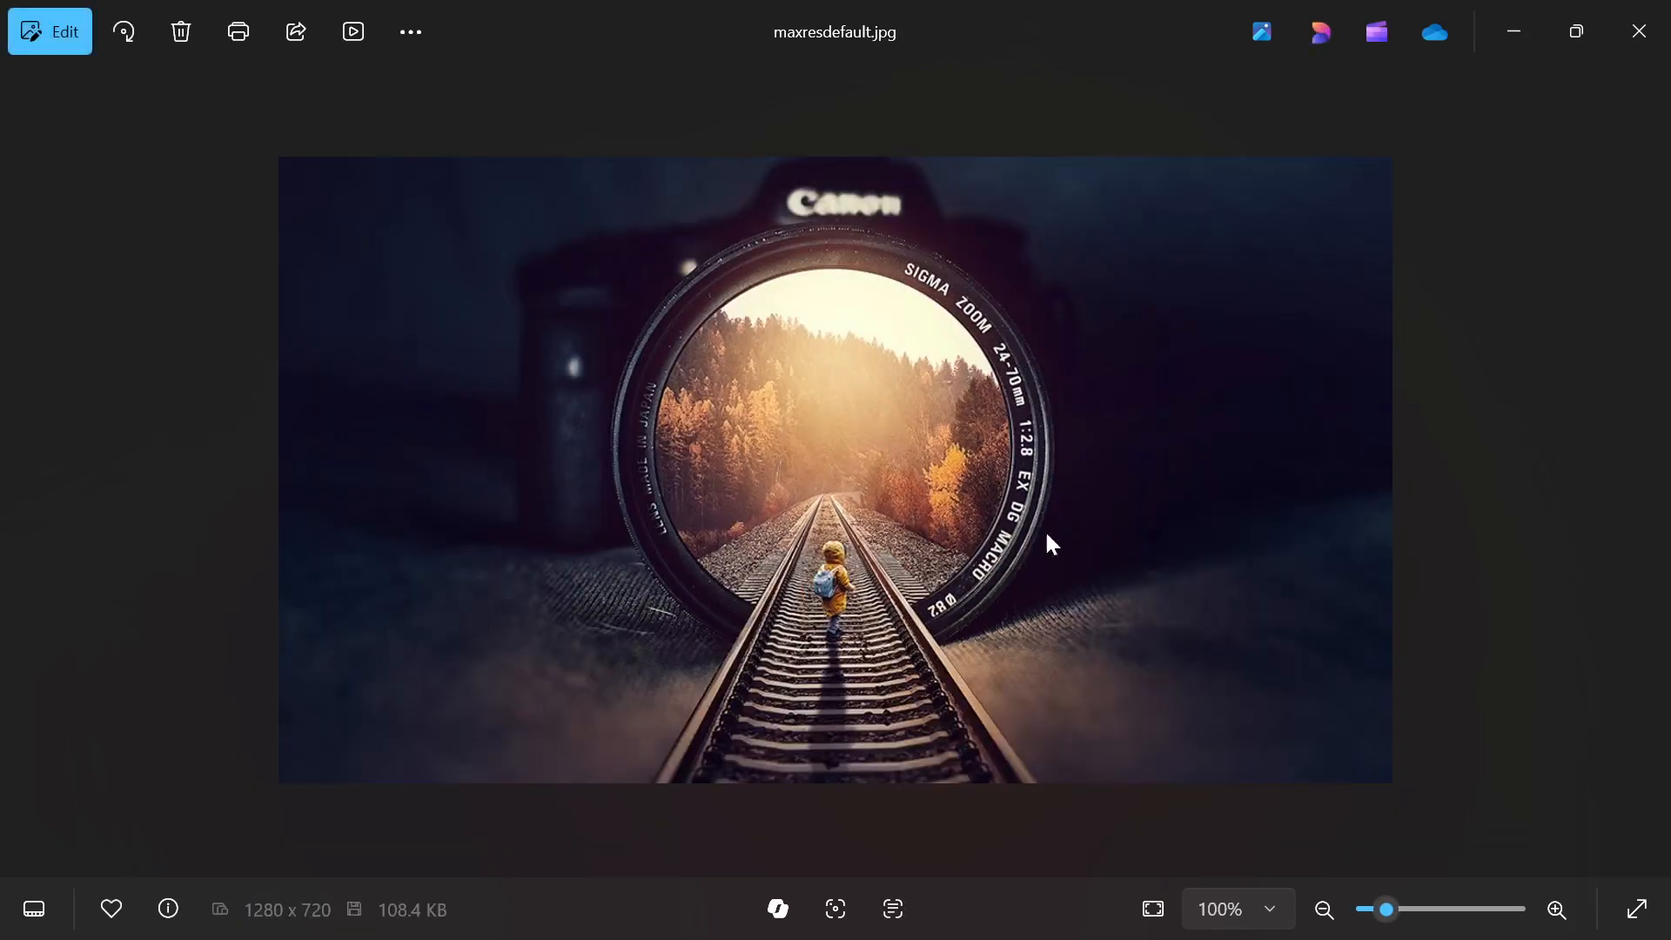
left_click(1524, 27)
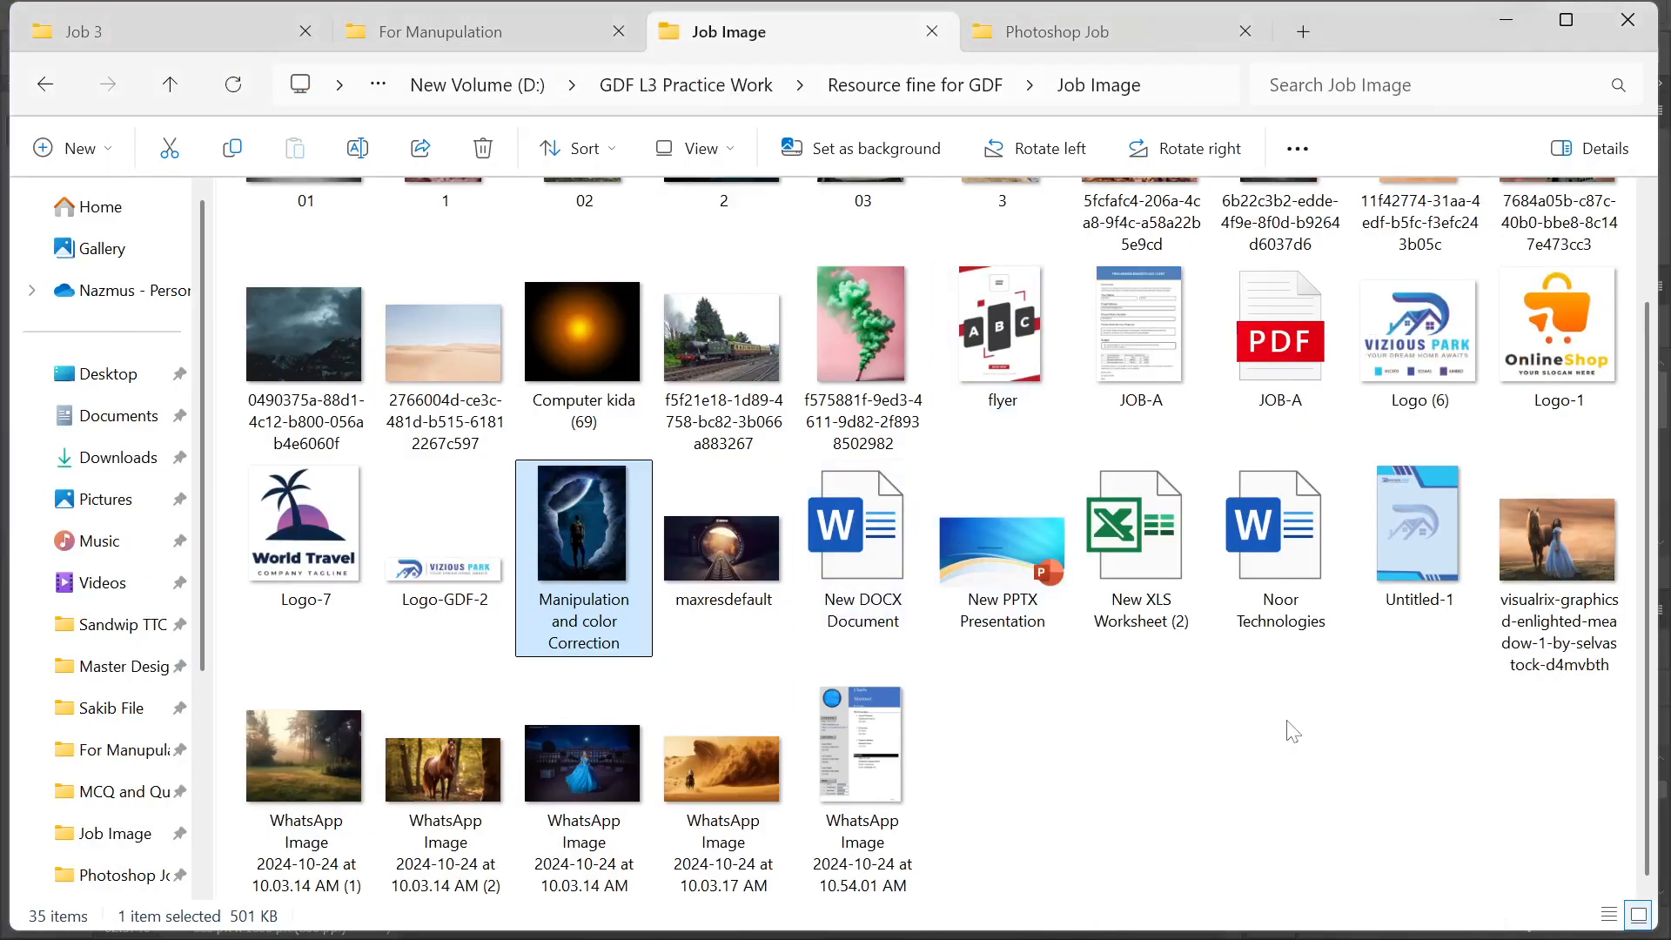
double_click(1578, 521)
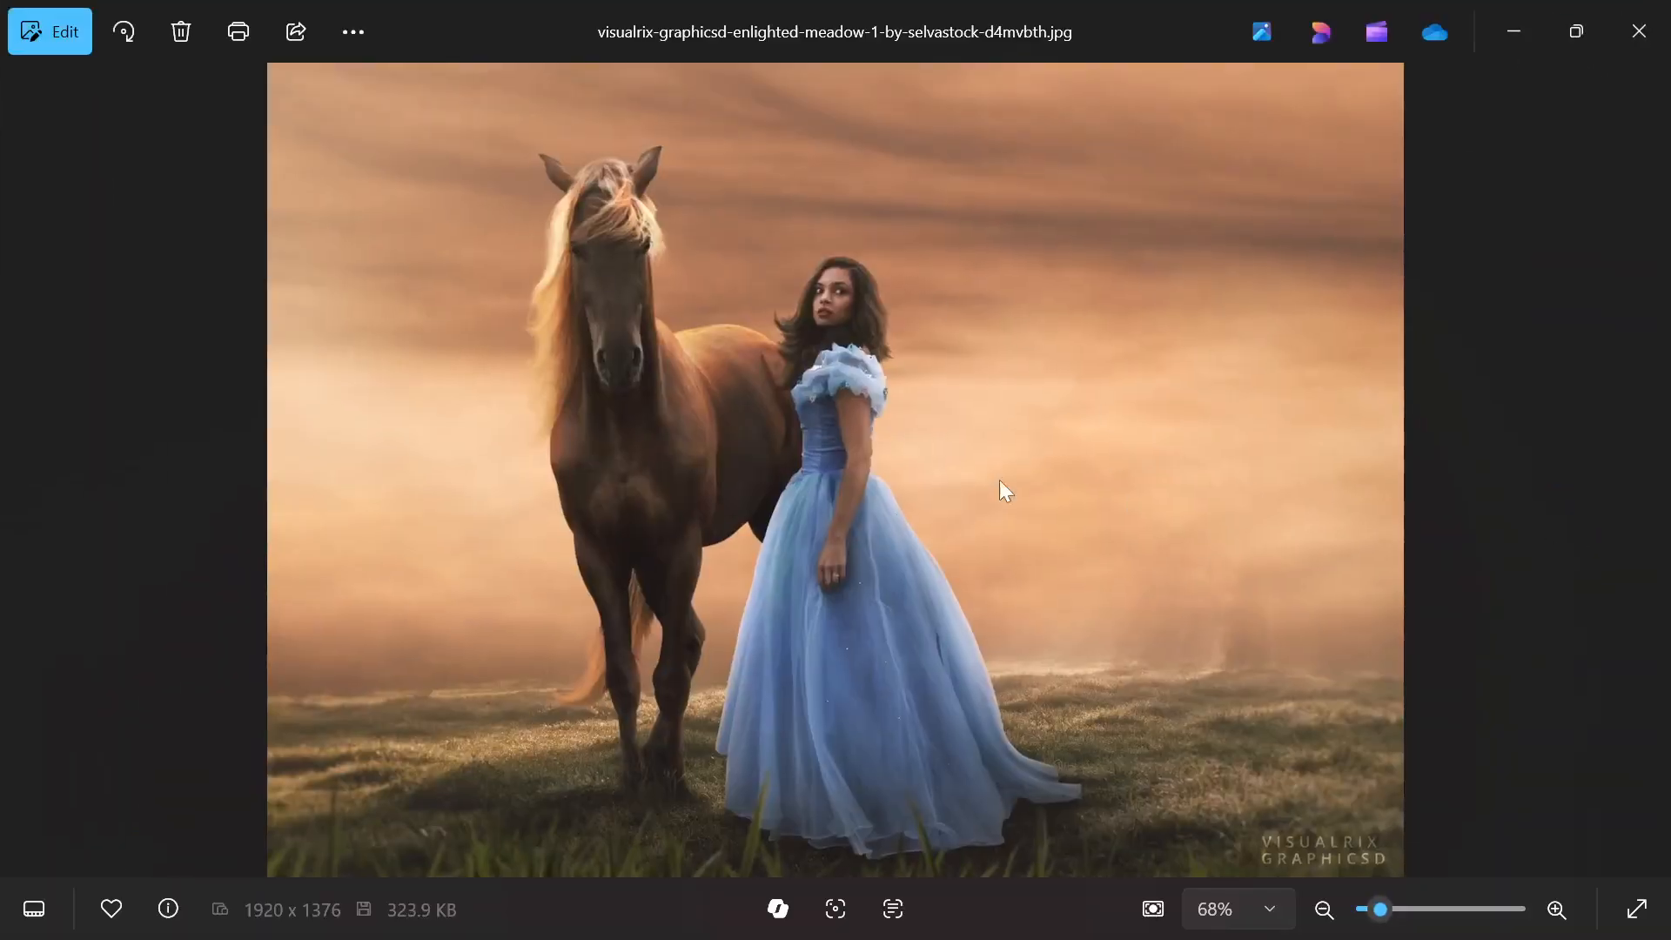
left_click(1514, 32)
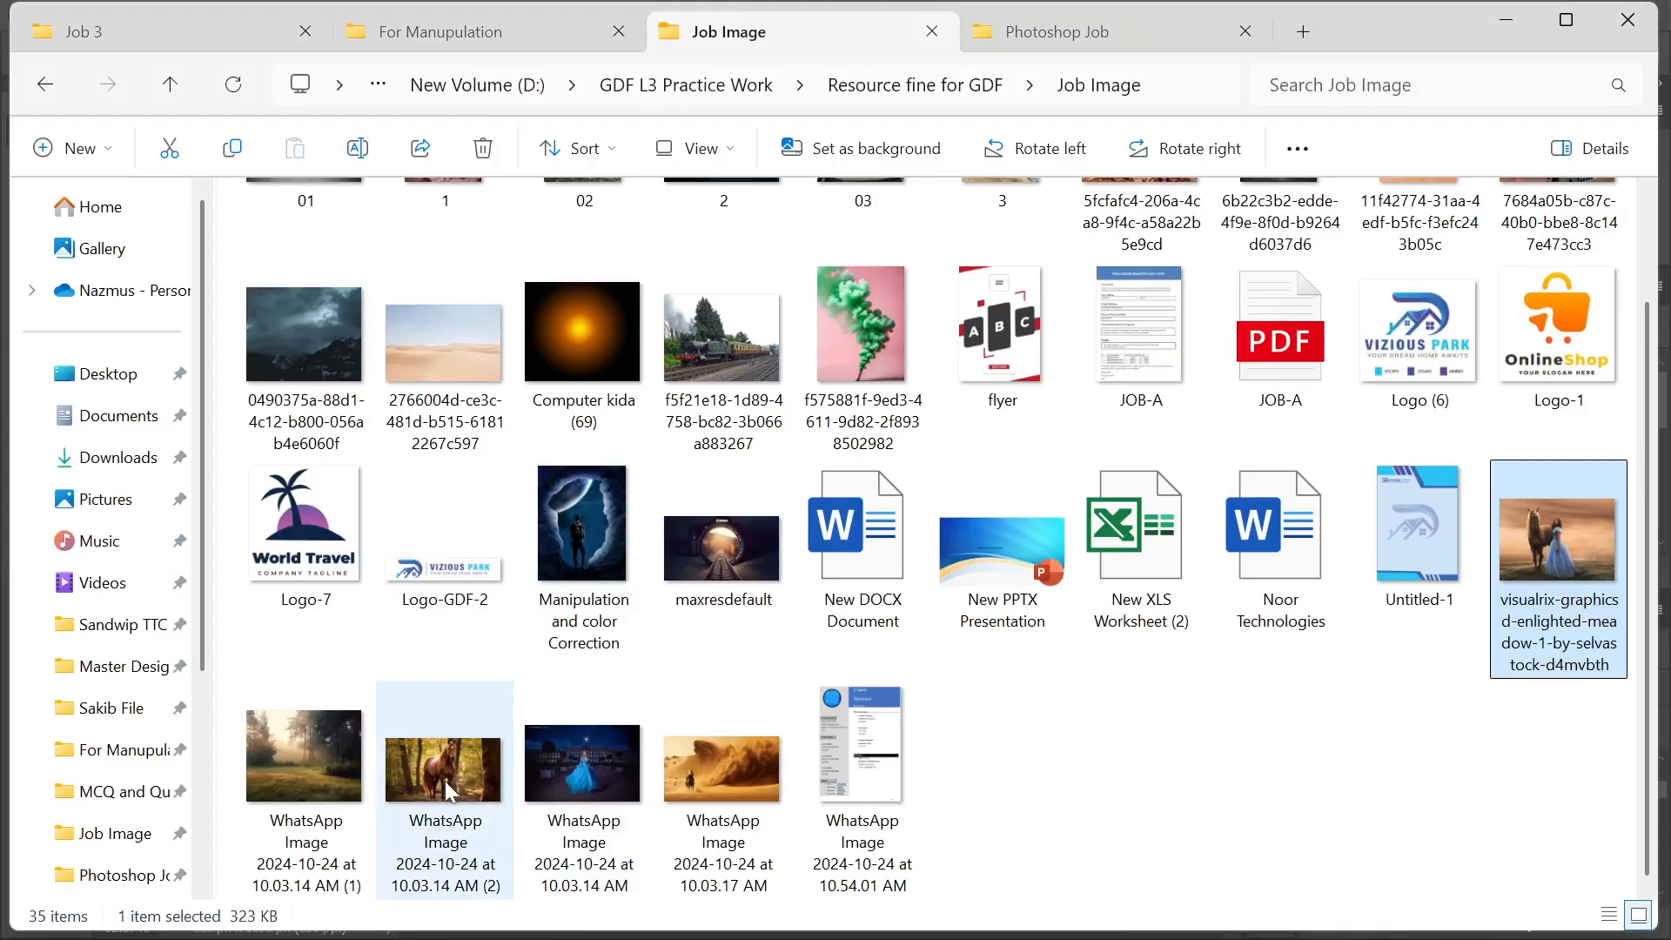
double_click(743, 786)
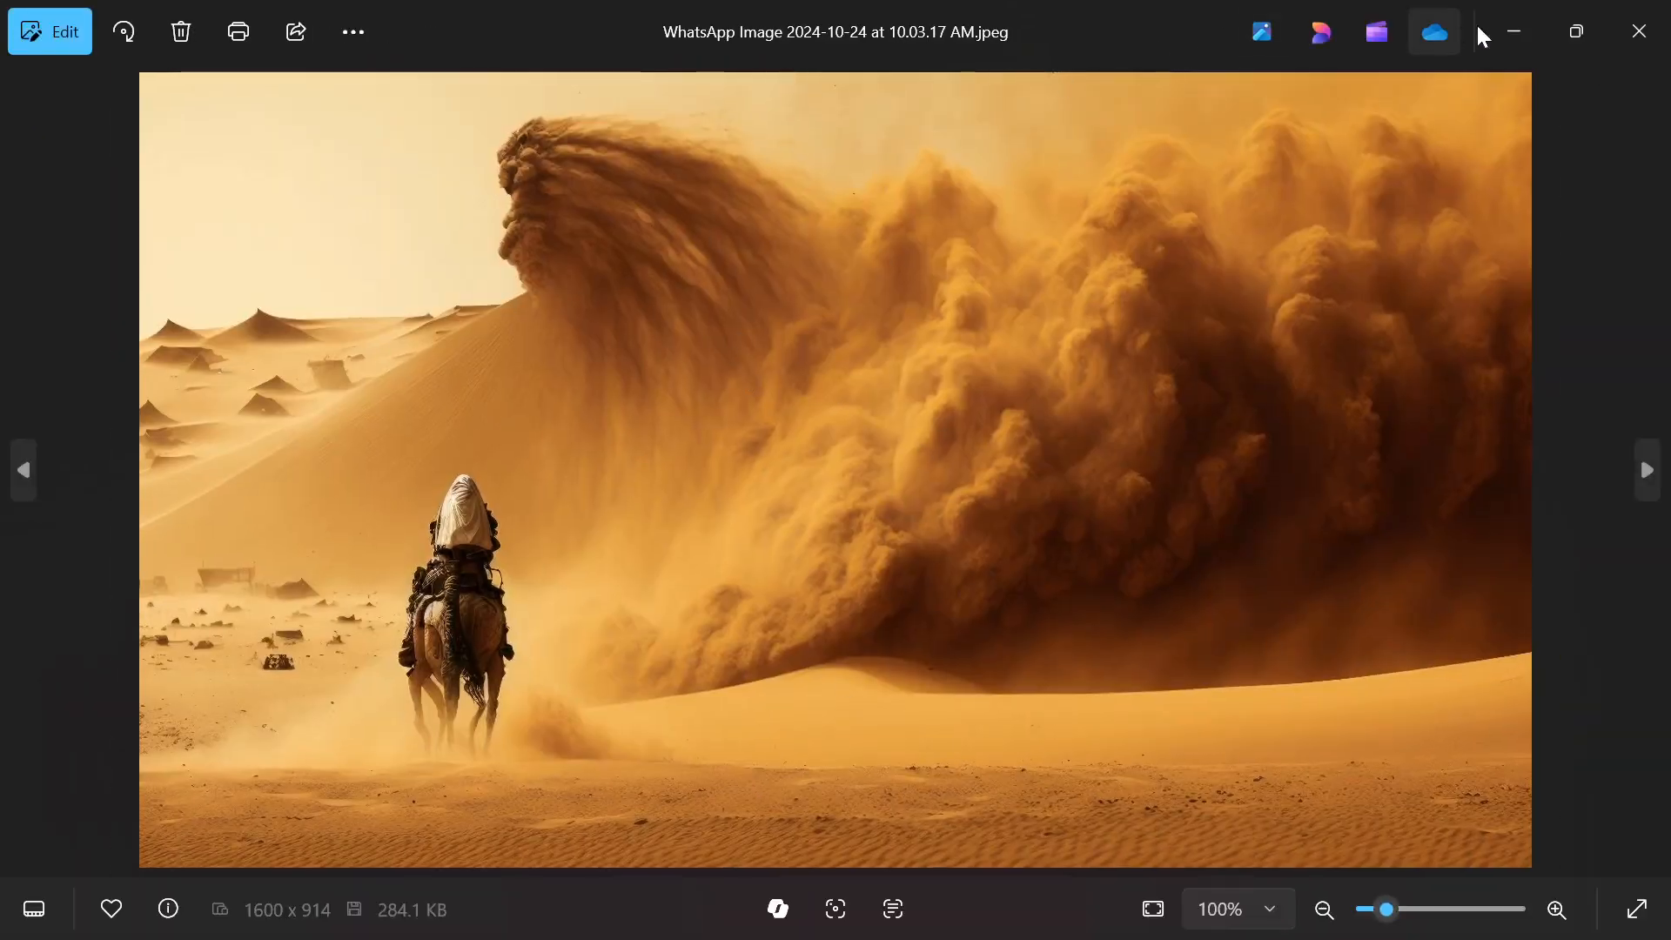
left_click(1514, 31)
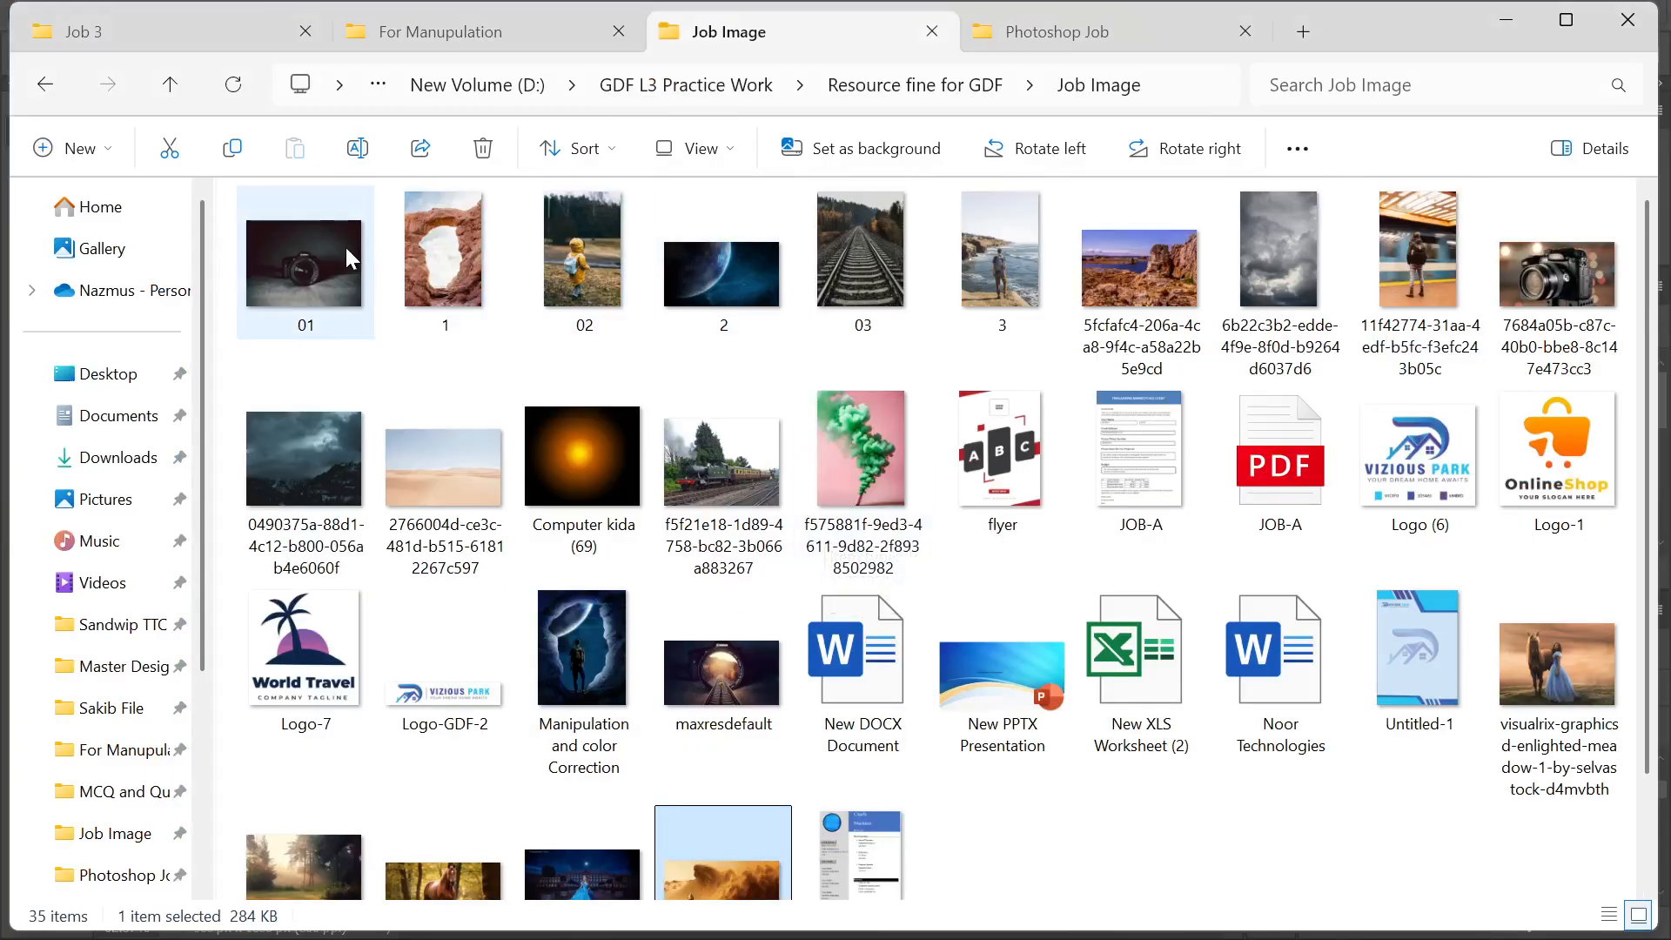
scroll(614, 739, "down", 1)
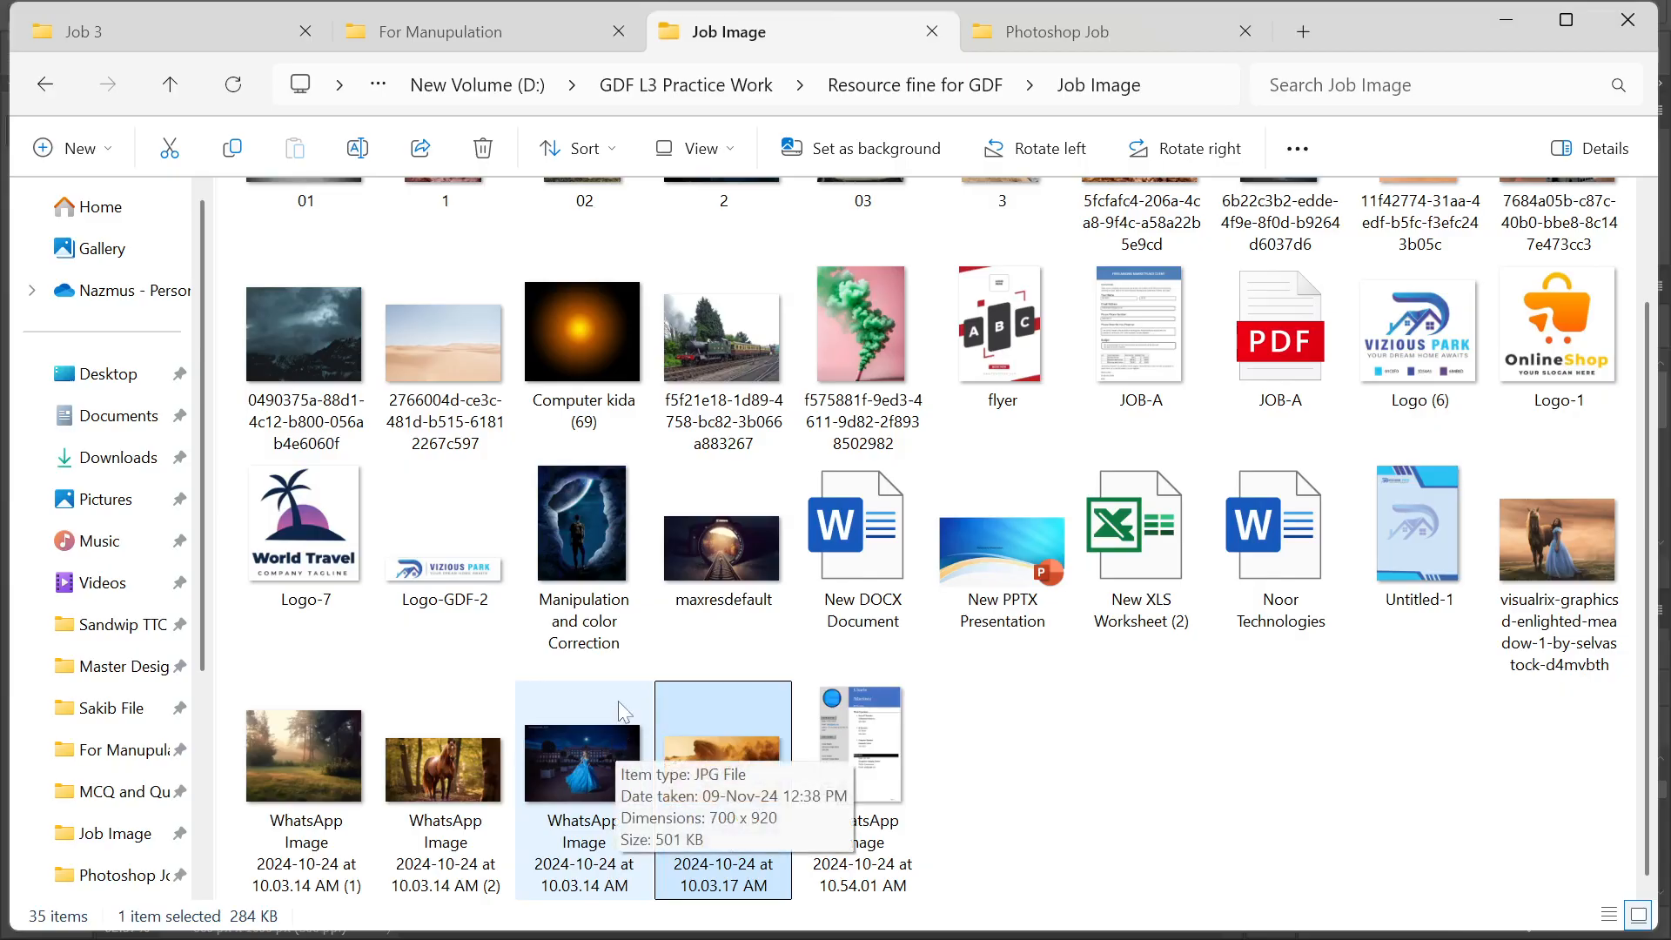
left_click(1205, 724)
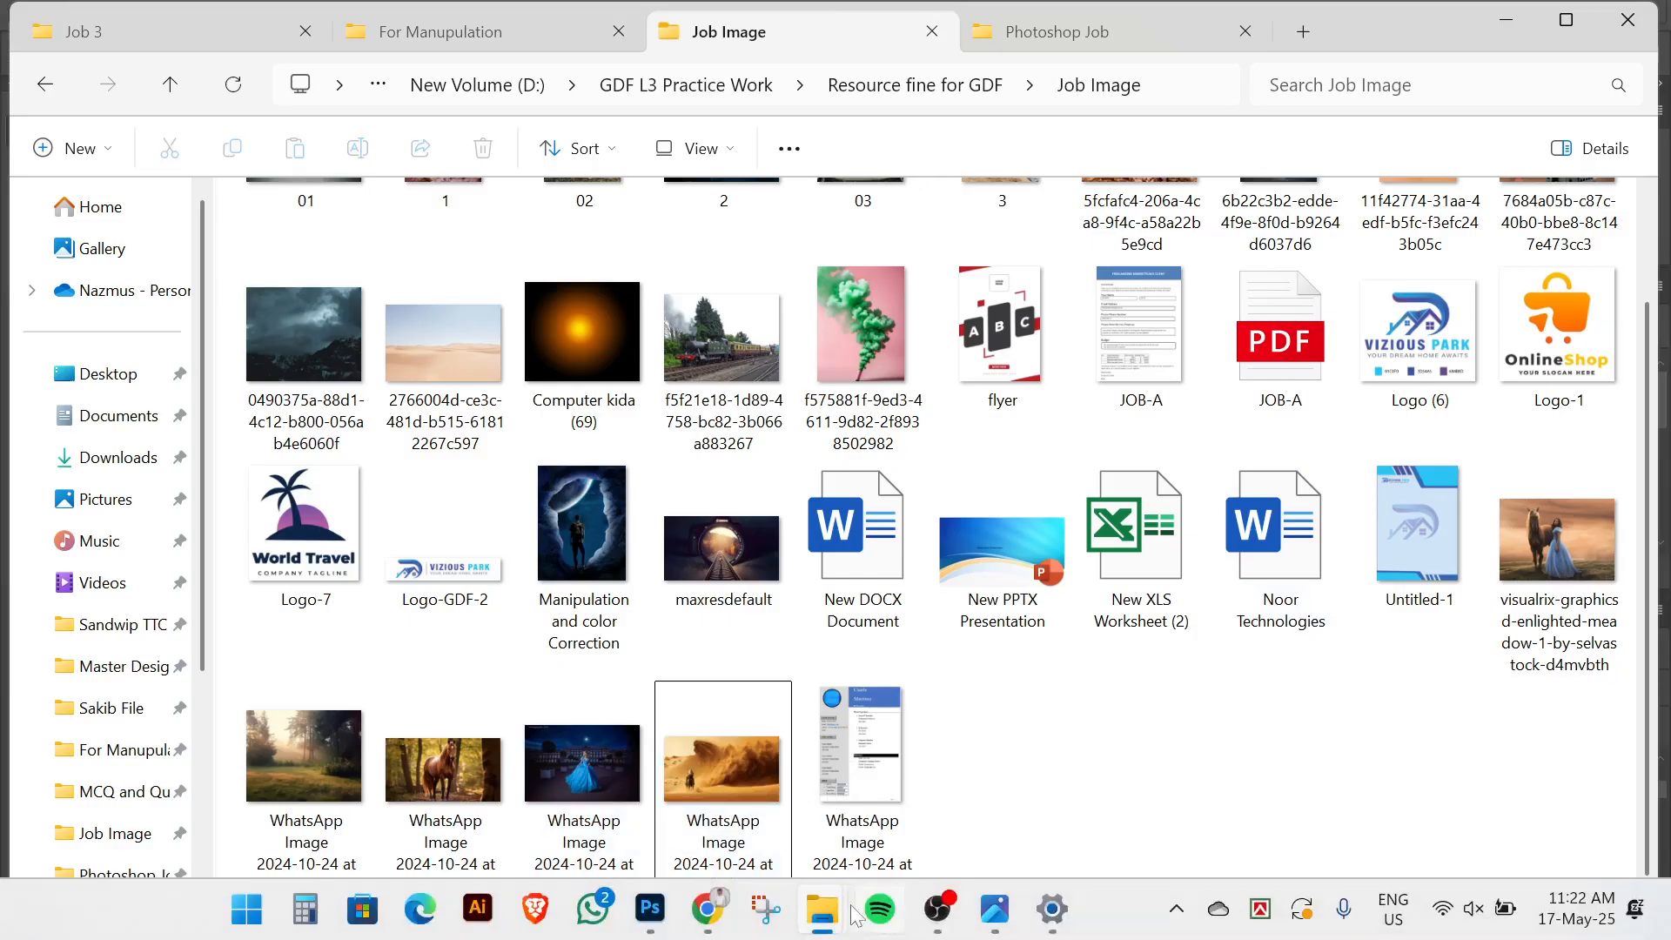
Scroll through the YouTube channel's Videos grid in Chrome, then return to the Photoshop composite
left_click(705, 909)
left_click(209, 28)
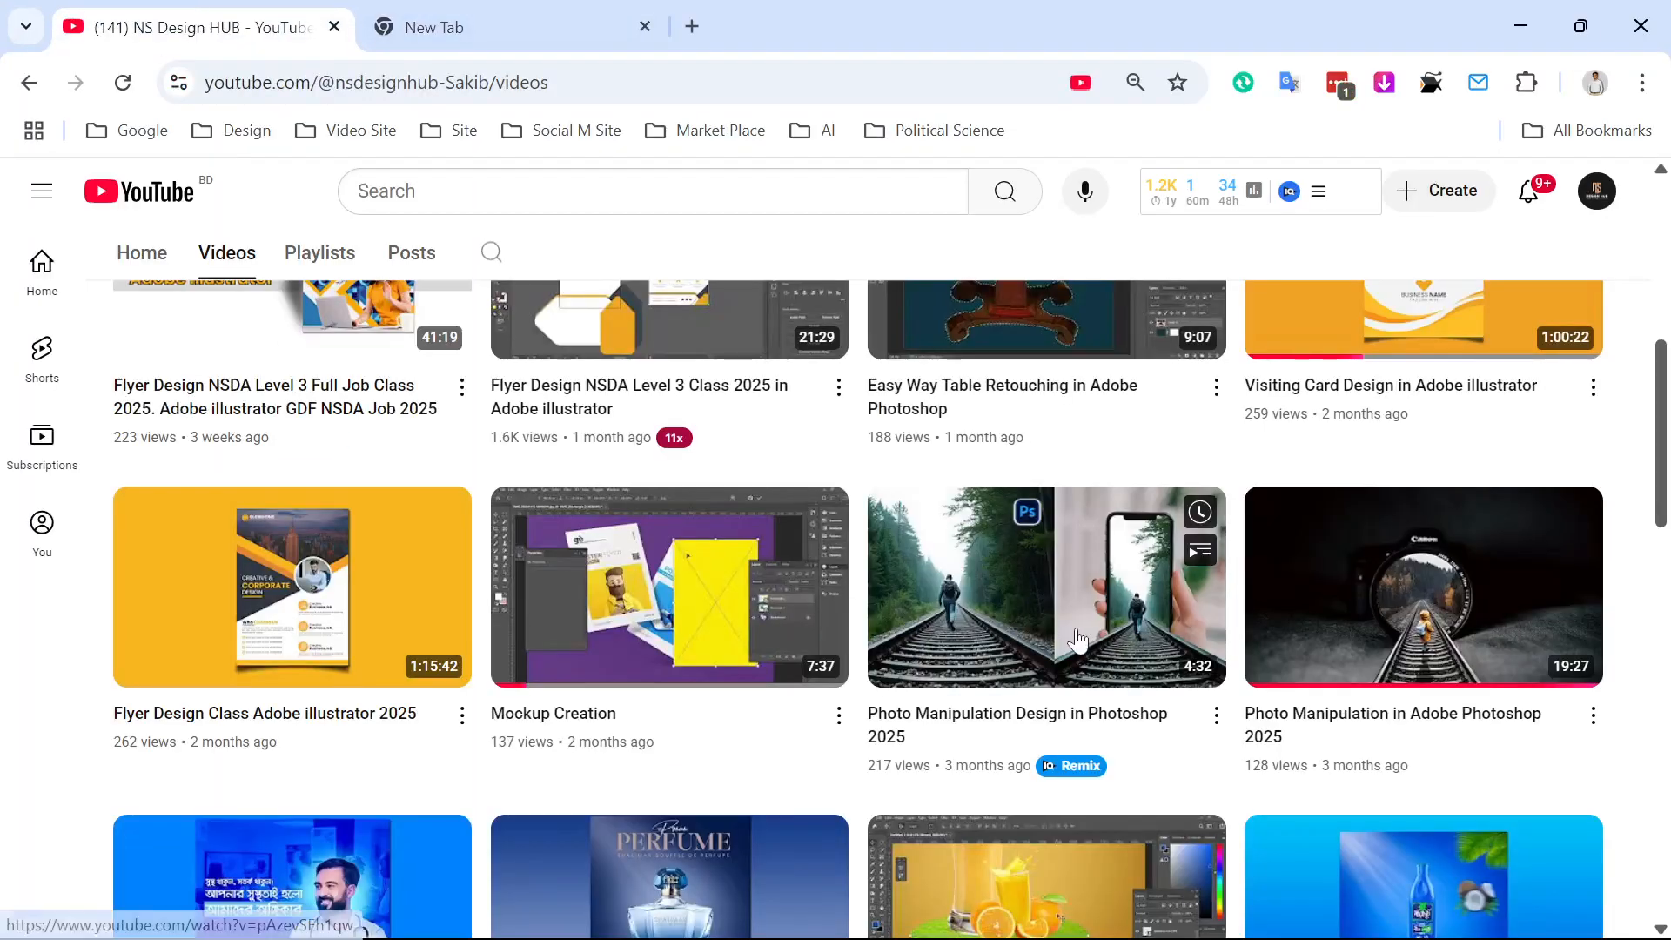
scroll(1122, 609, "down", 1)
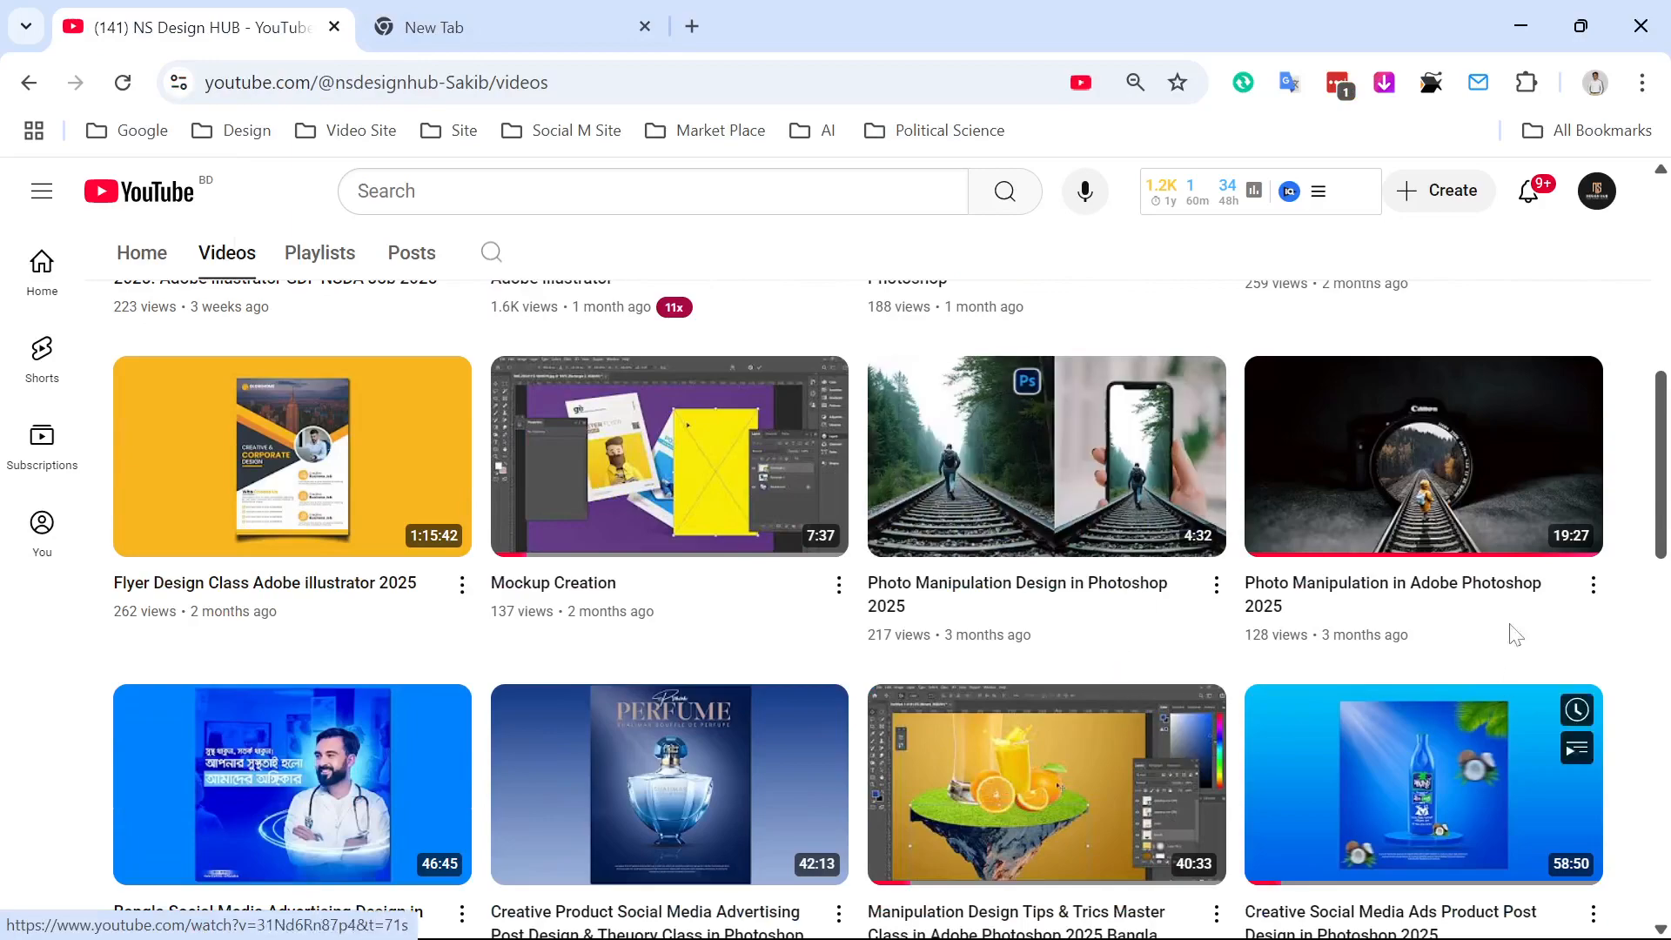
mouse_move(1453, 736)
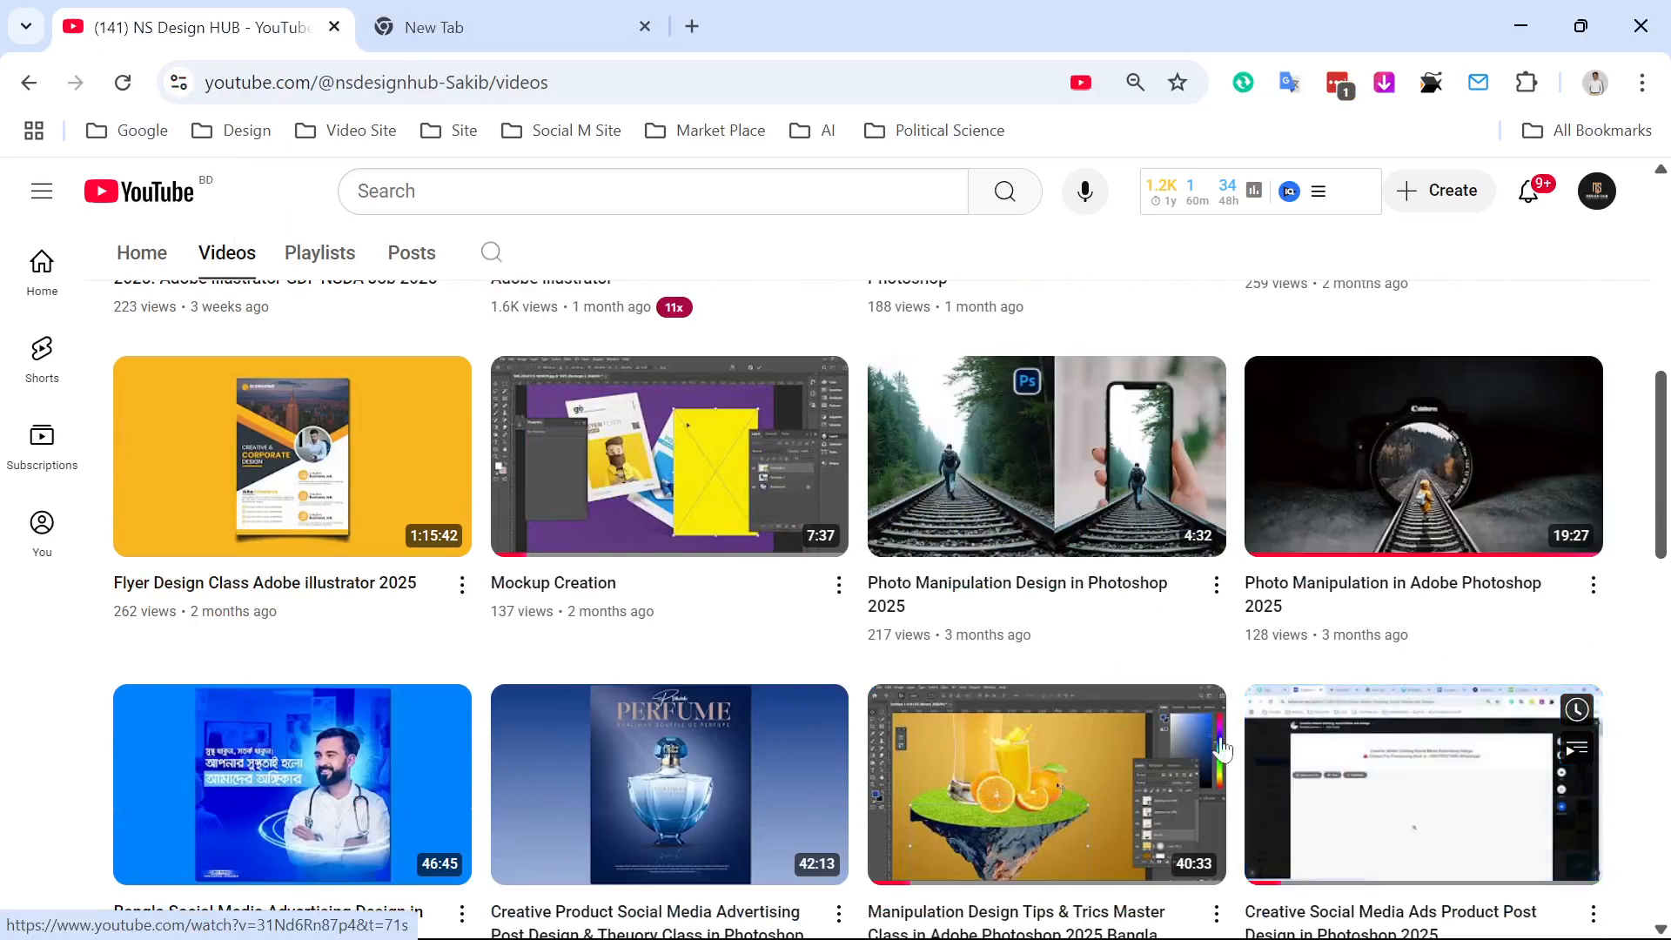
scroll(1453, 736, "down", 1)
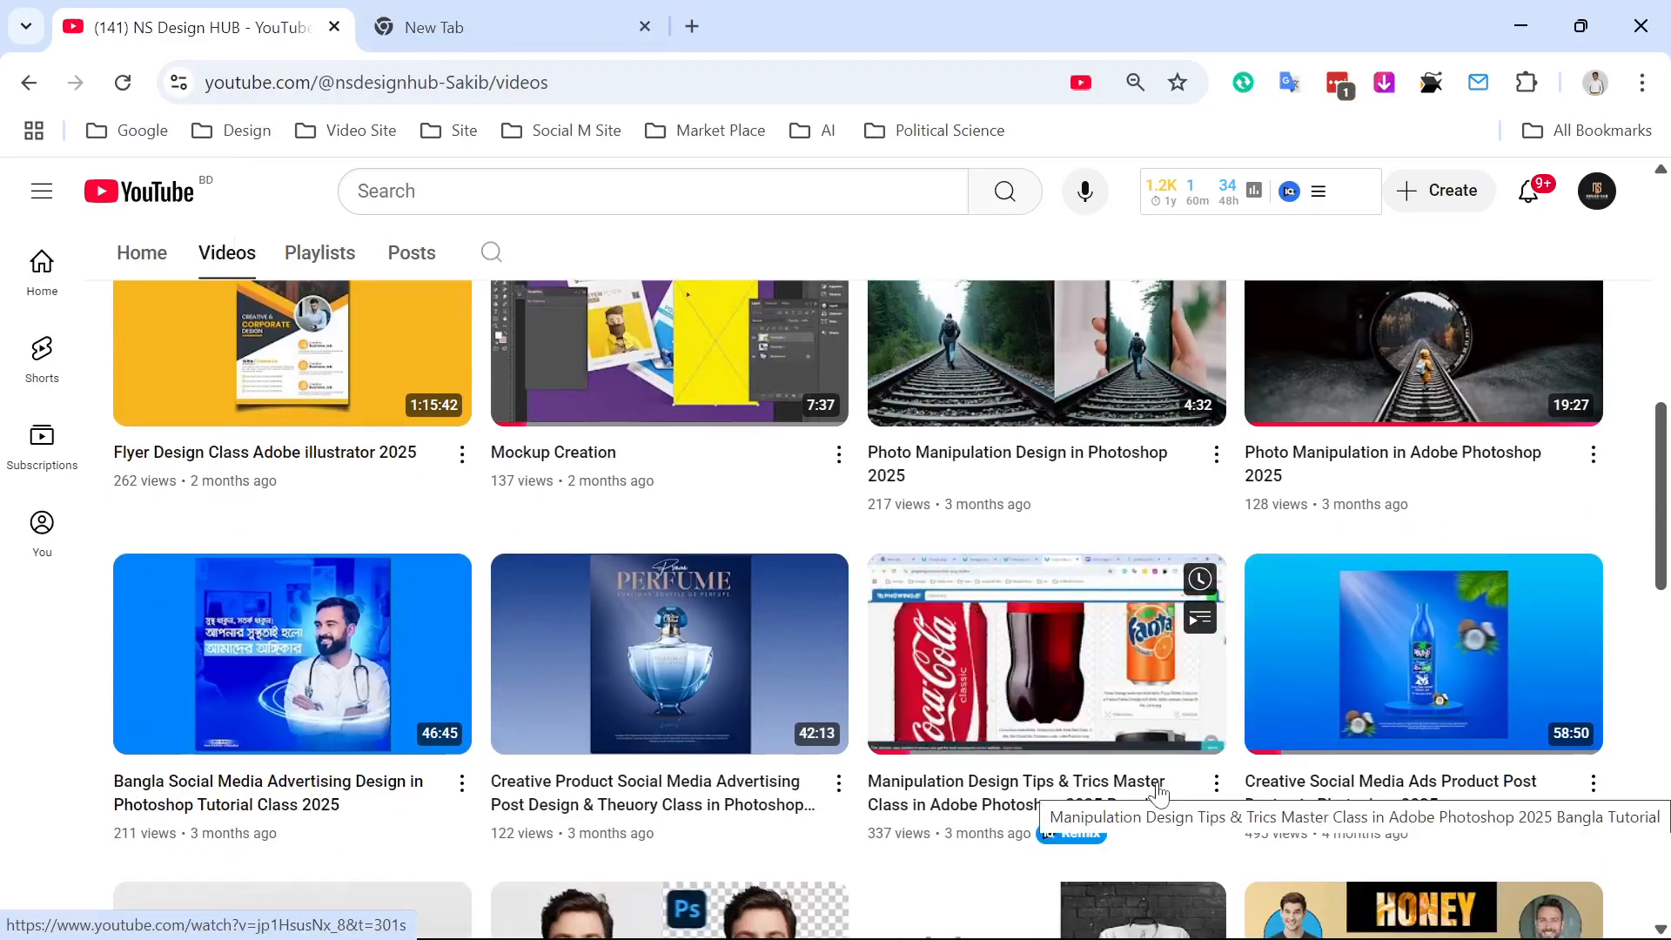
scroll(1158, 793, "up", 3)
mouse_move(777, 937)
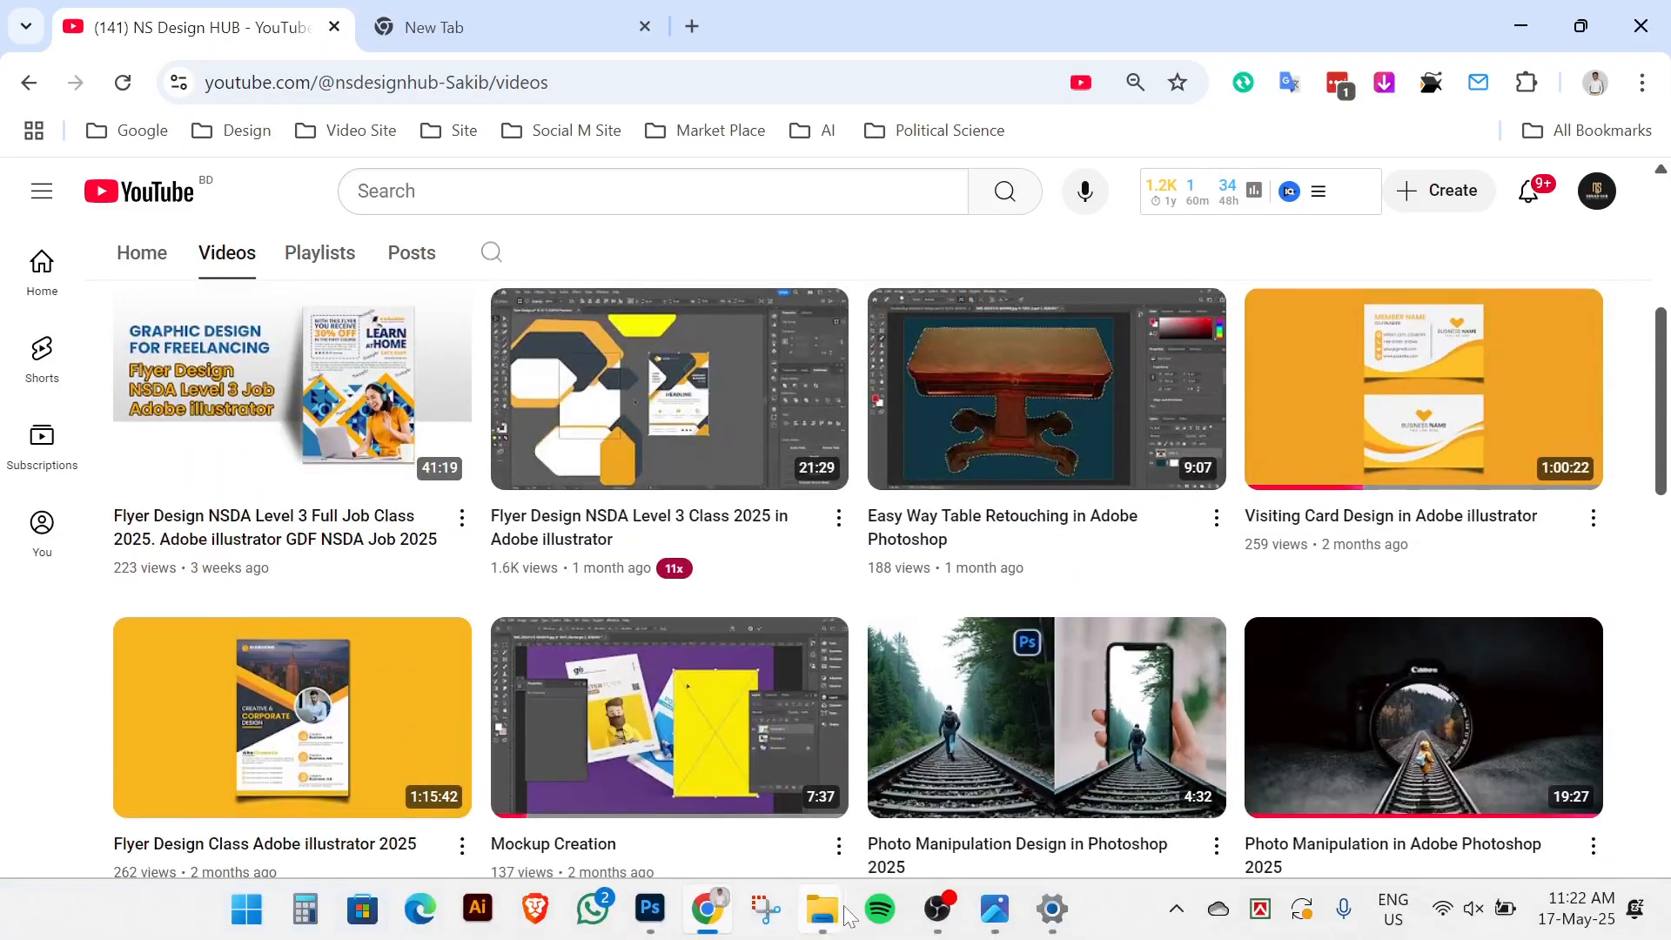
left_click(654, 910)
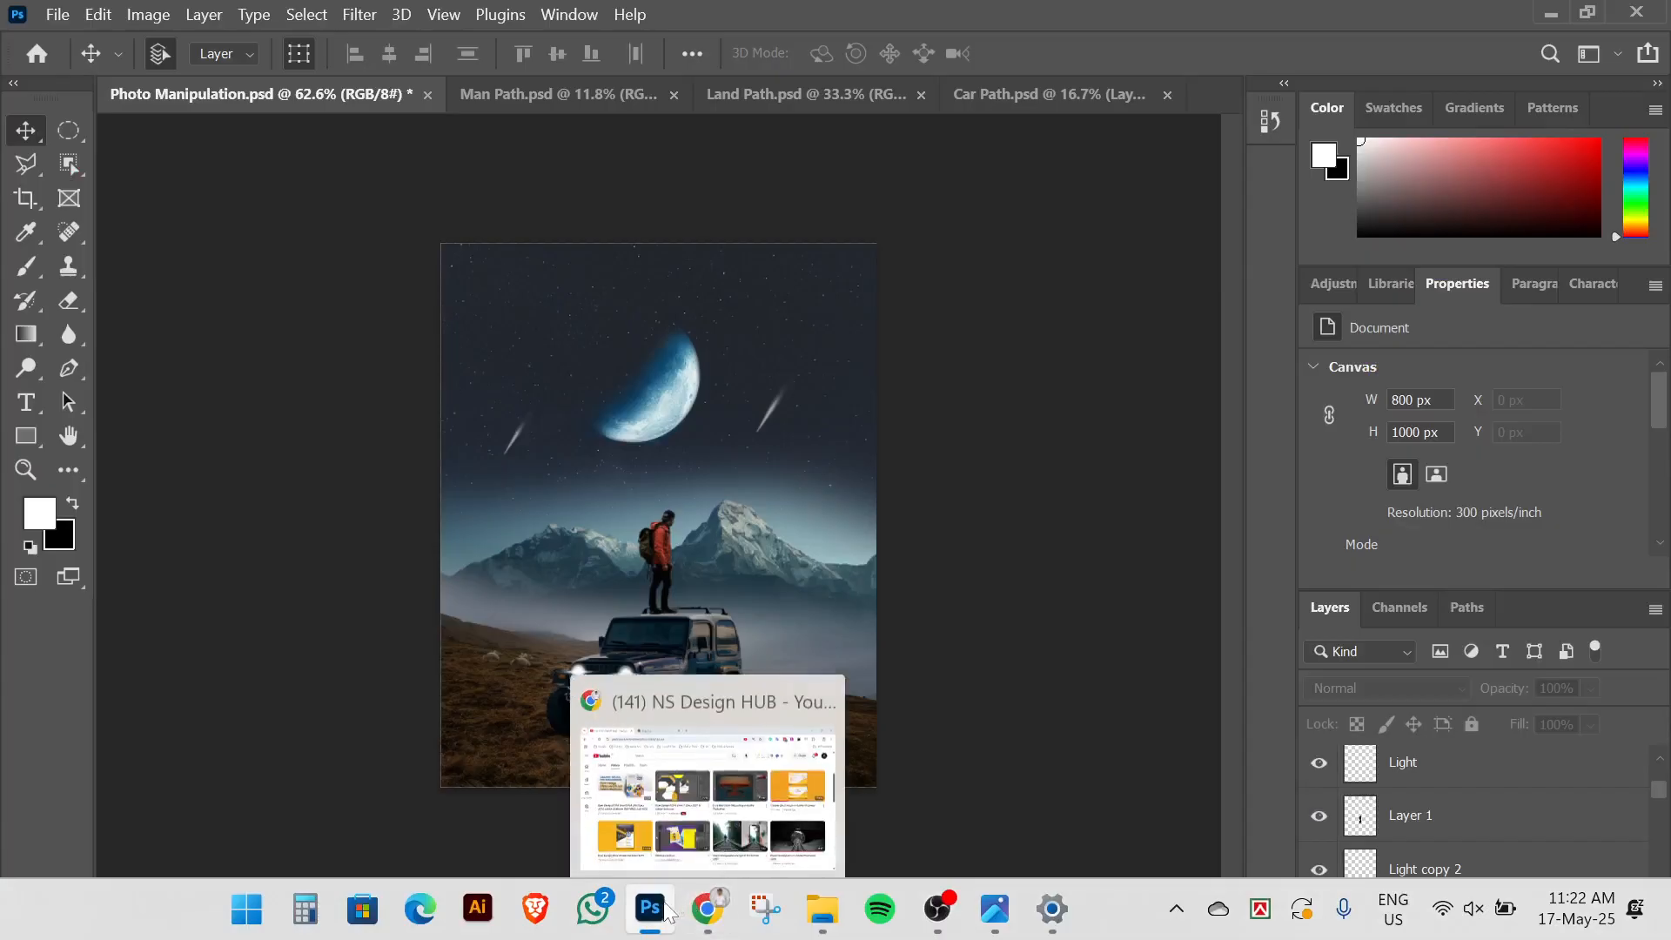
mouse_move(663, 914)
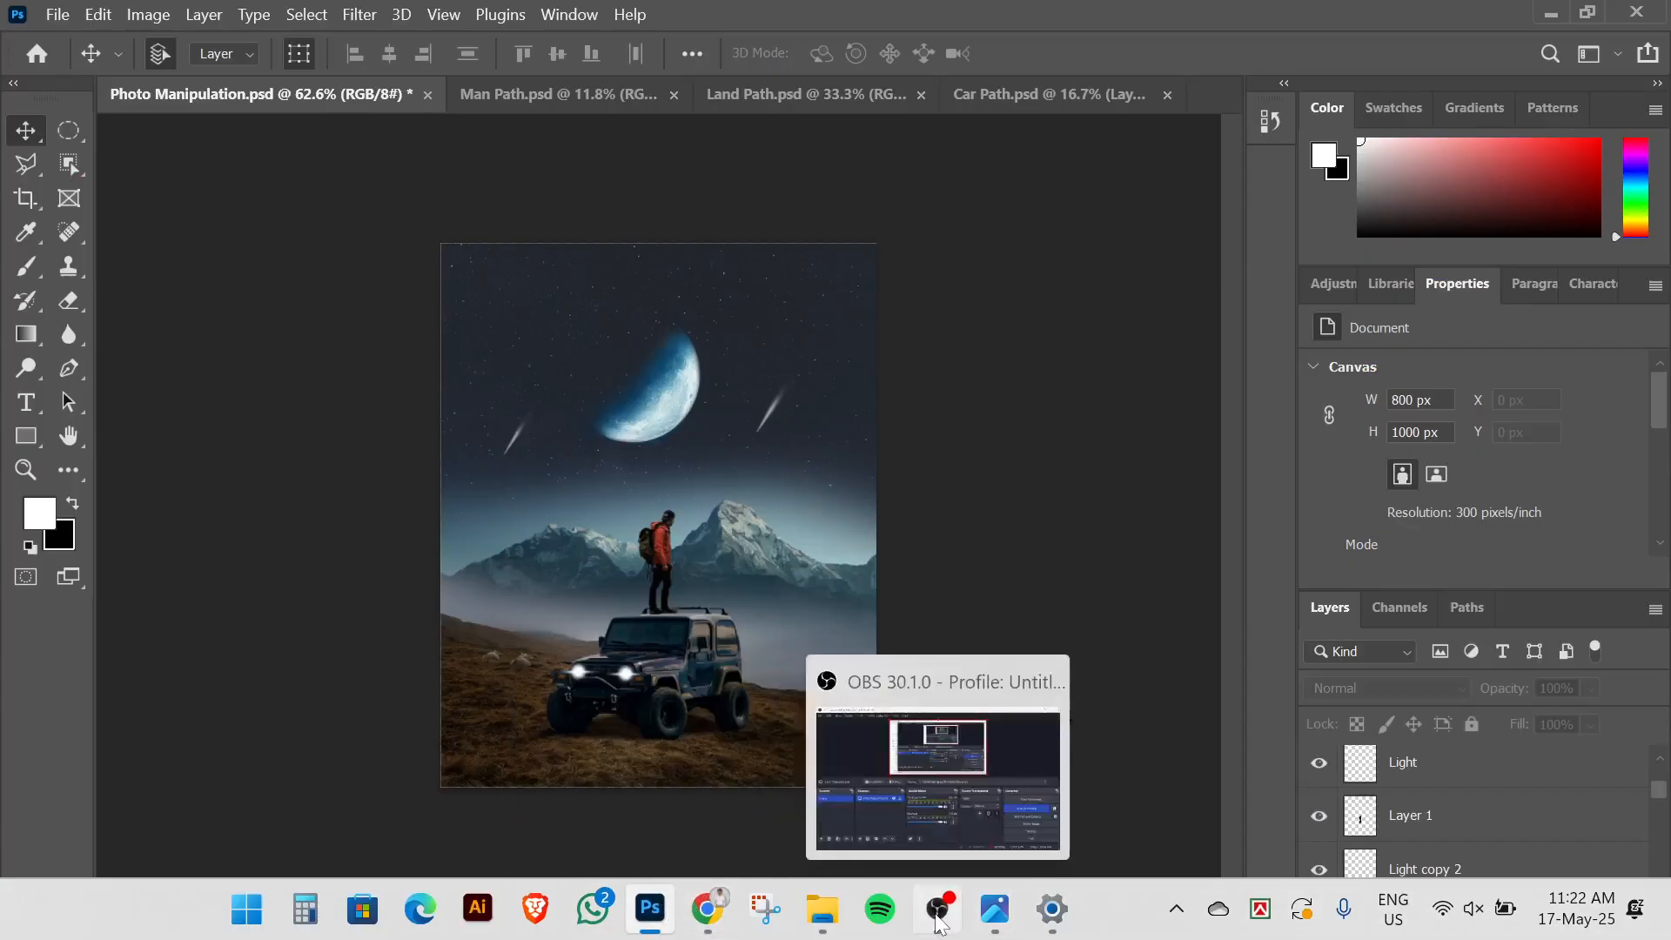